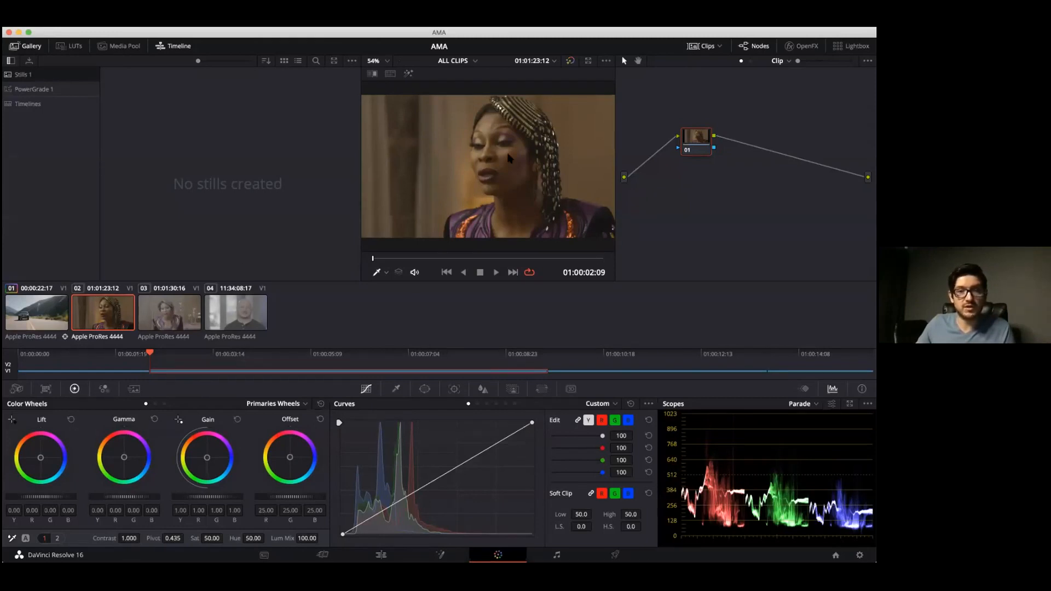
# Step: Scrub through the second clip and compare it with the third clip
pyautogui.moveTo(507, 258); pyautogui.dragTo(532, 258)
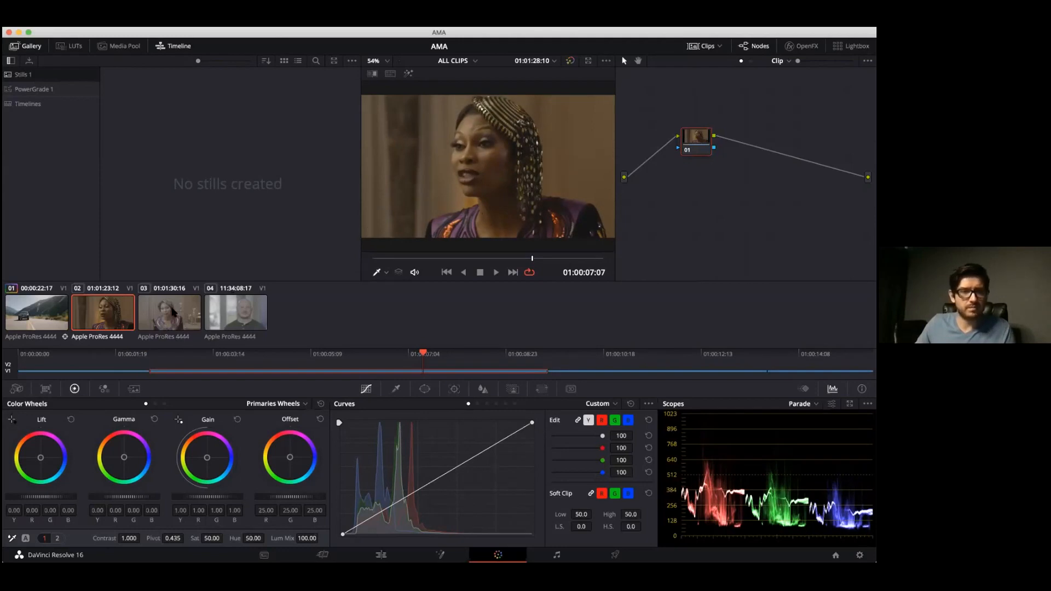
pyautogui.click(173, 312)
pyautogui.moveTo(452, 261); pyautogui.dragTo(274, 271)
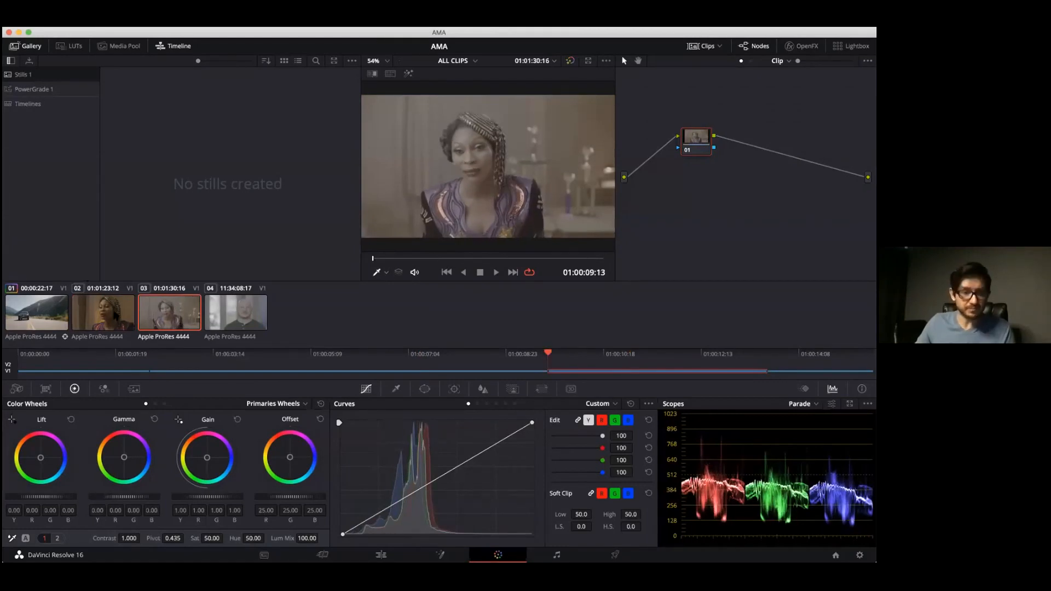
pyautogui.click(103, 312)
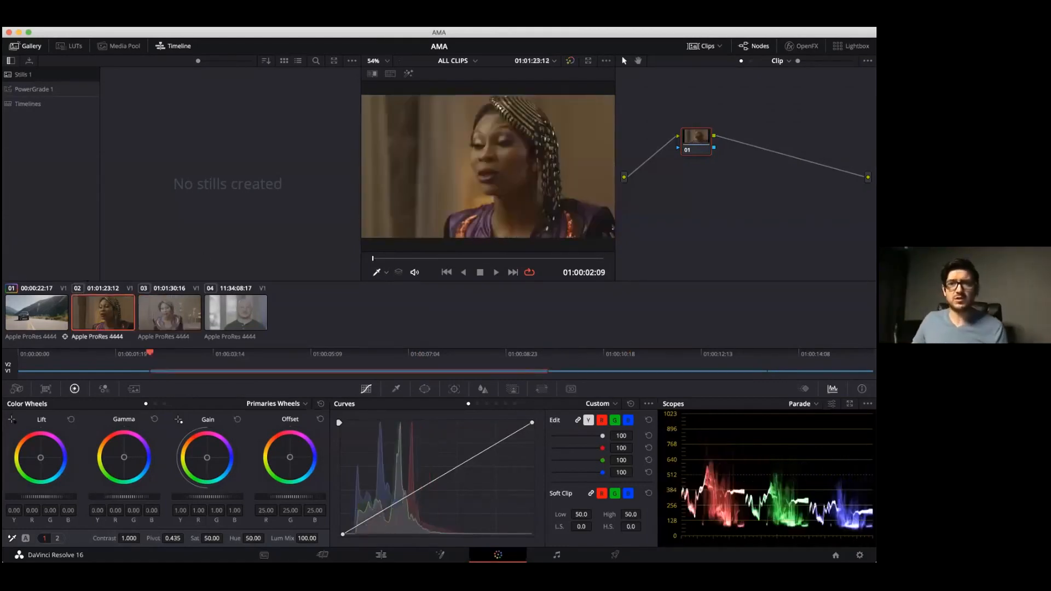
# Step: Apply the Color Space Transform effect from the OpenFX library to node 01 of the second clip
pyautogui.click(801, 46)
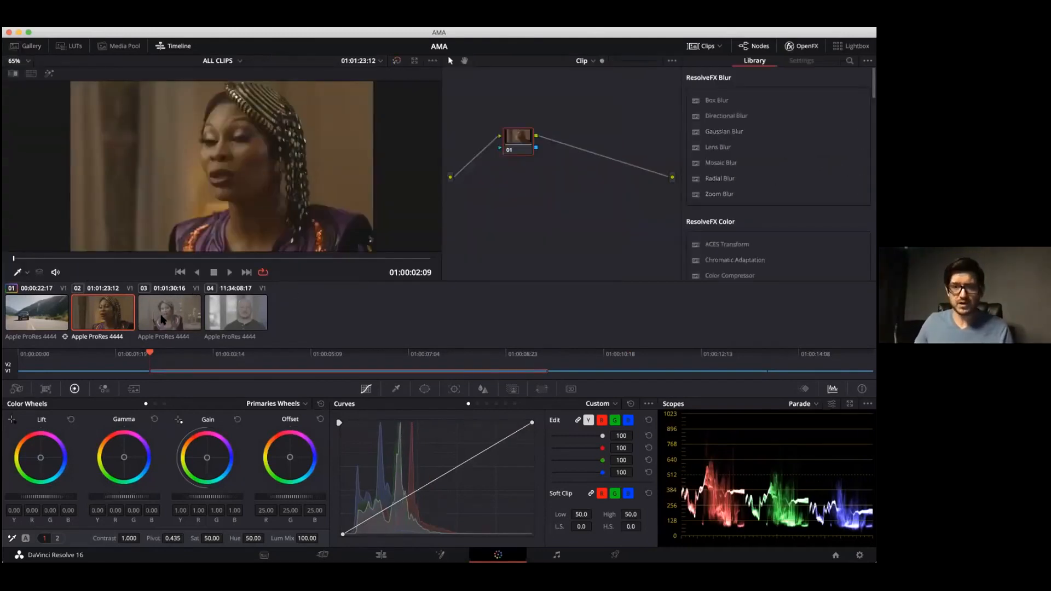
pyautogui.scroll(-10, 777, 195)
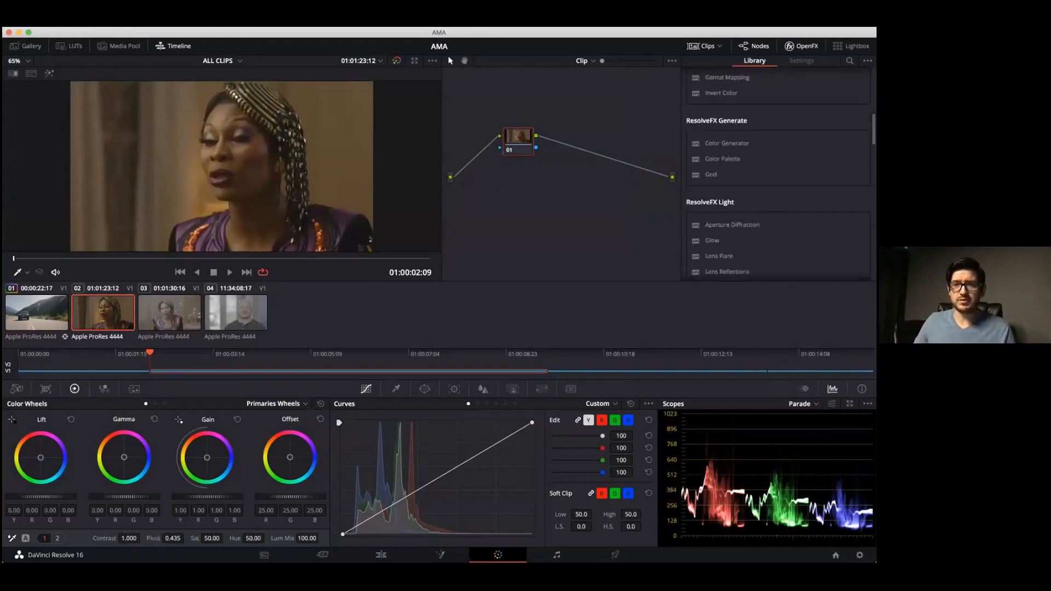
pyautogui.scroll(8, 714, 213)
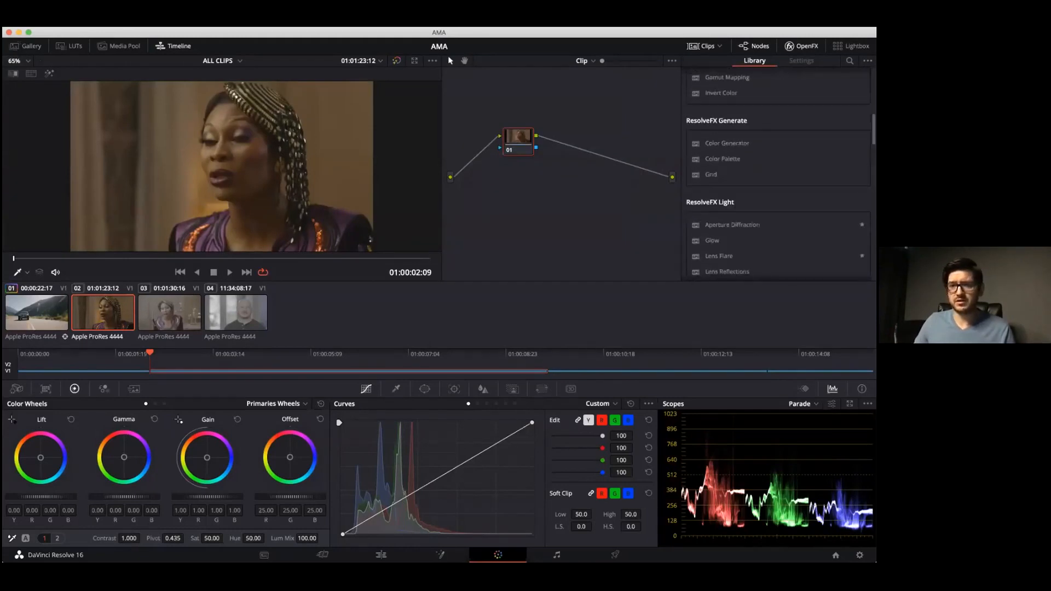
pyautogui.moveTo(730, 199); pyautogui.dragTo(520, 141)
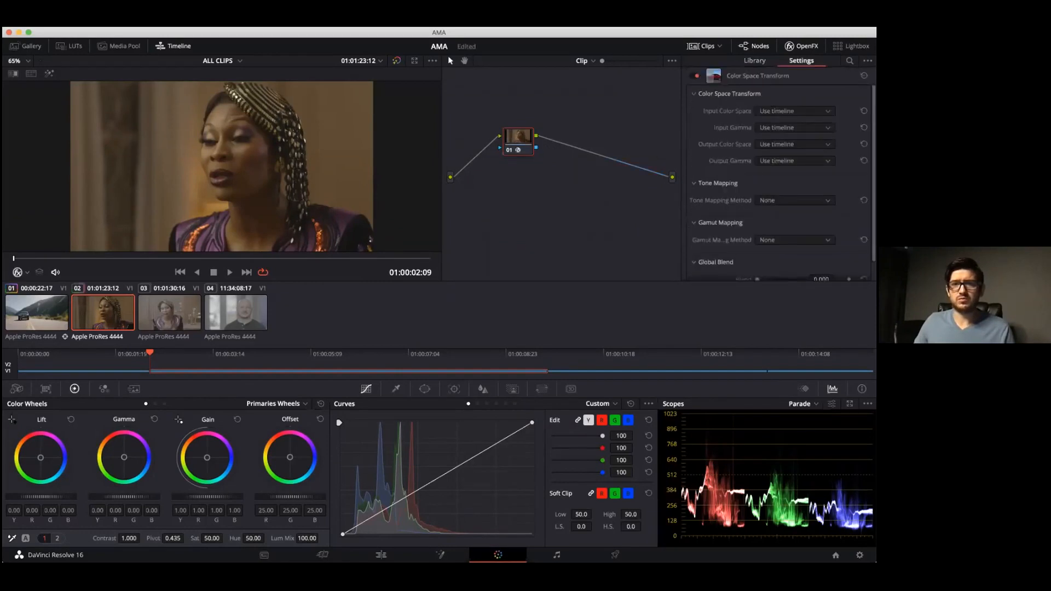
# Step: Set the Color Space Transform's input color space to Rec.709
pyautogui.click(794, 111)
pyautogui.scroll(-3, 804, 164)
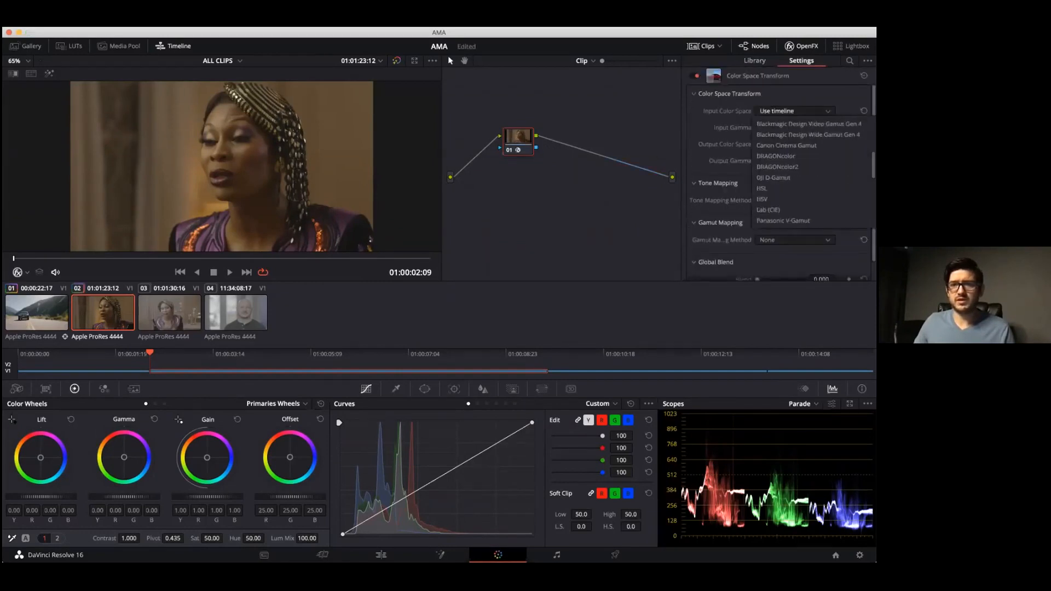
pyautogui.scroll(-4, 805, 165)
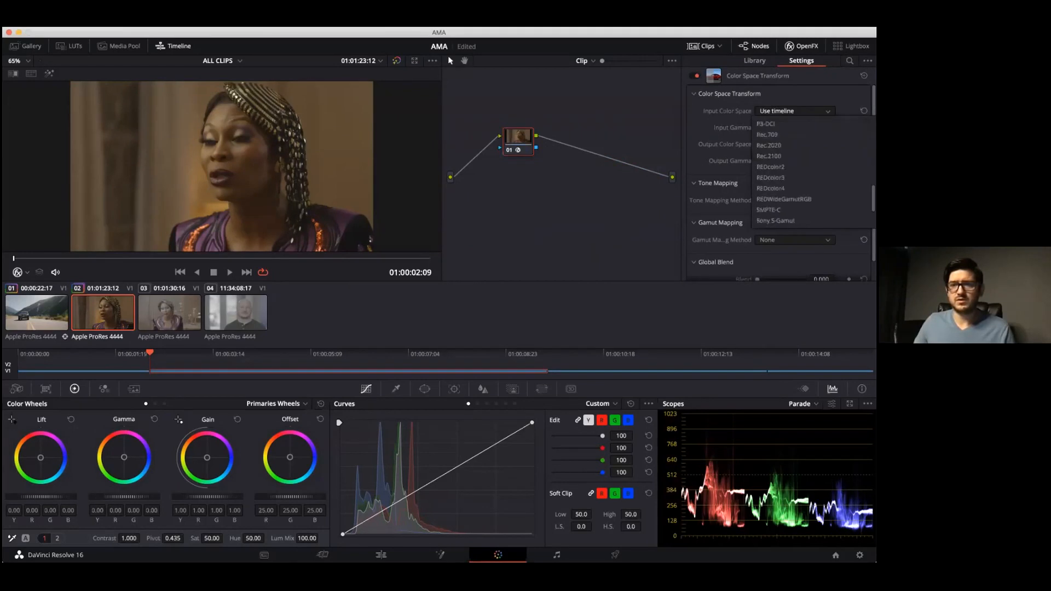
pyautogui.scroll(3, 805, 167)
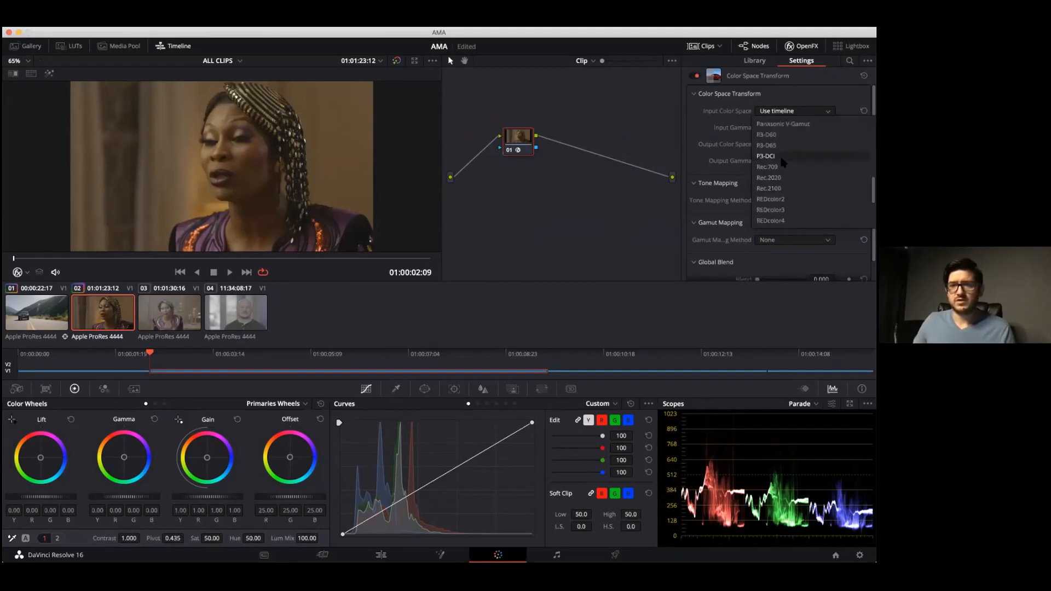
pyautogui.click(804, 167)
# Step: Set the Color Space Transform's input gamma to Canon Log
pyautogui.click(794, 128)
pyautogui.scroll(-6, 805, 189)
pyautogui.scroll(-10, 804, 189)
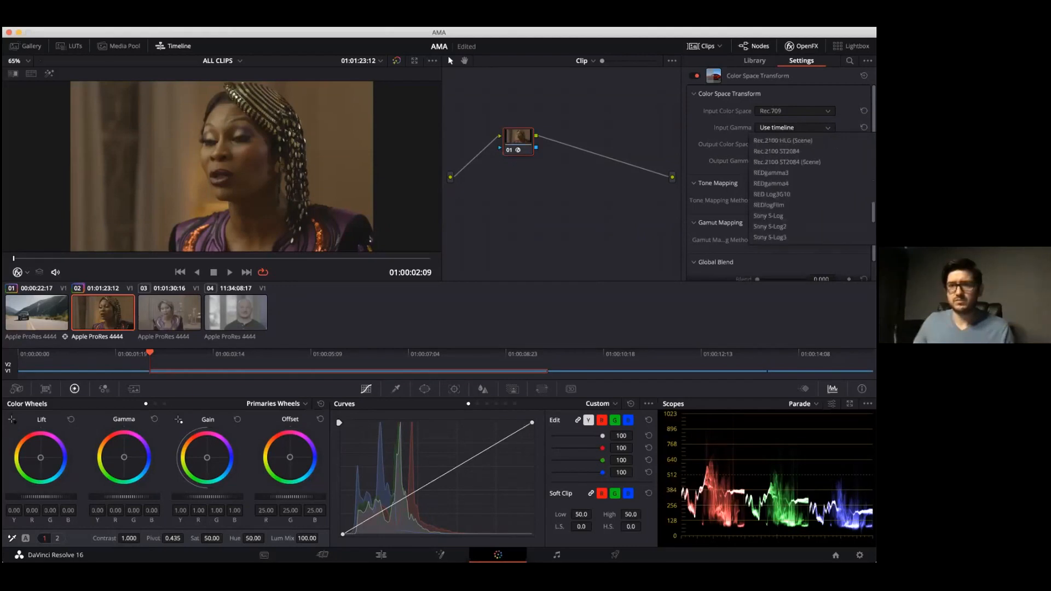
pyautogui.scroll(9, 804, 189)
pyautogui.scroll(15, 805, 226)
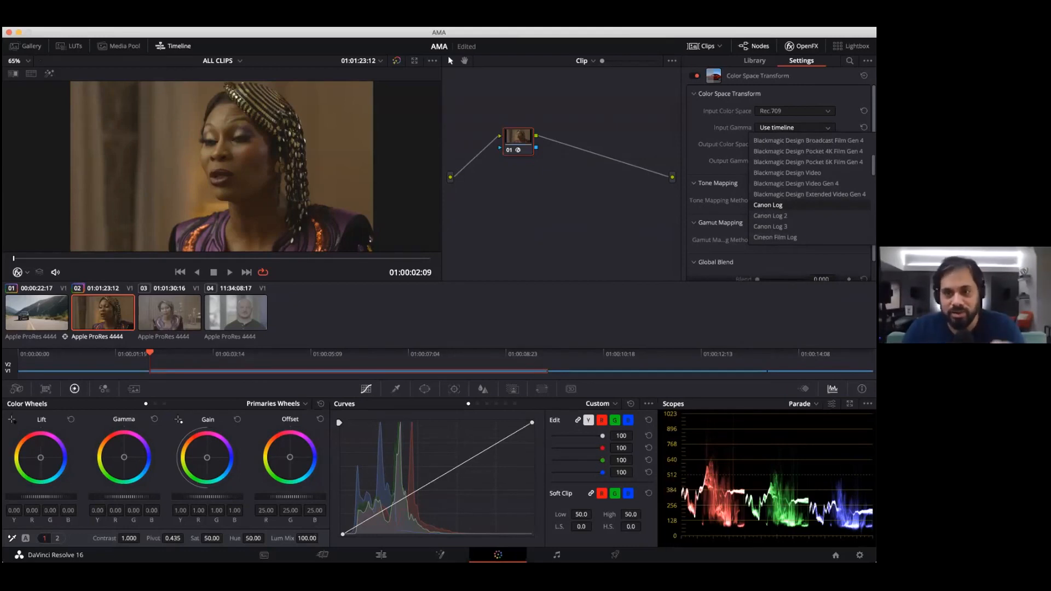
pyautogui.click(771, 205)
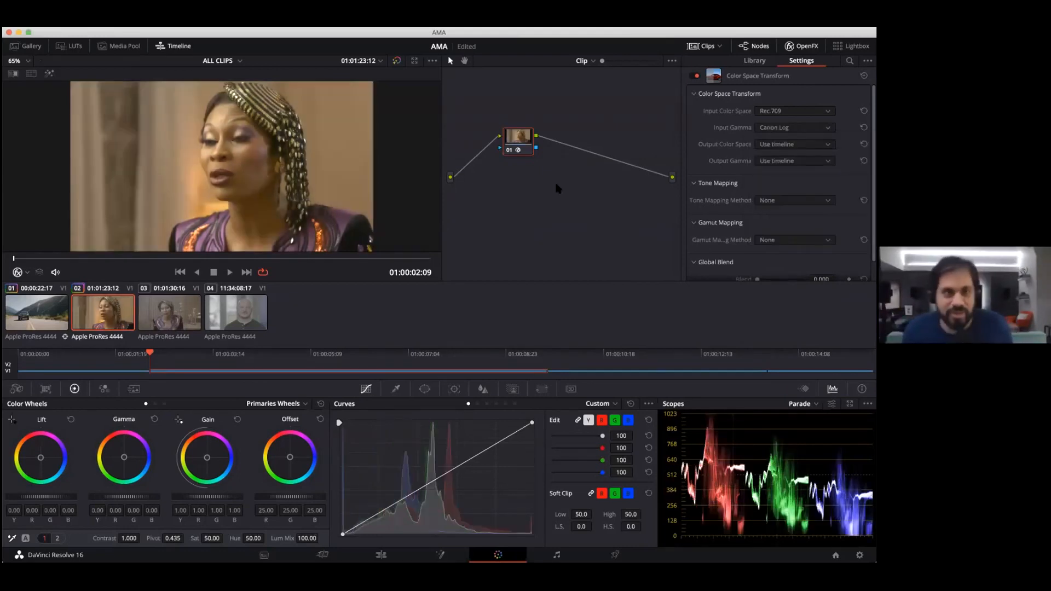
# Step: Set the output color space to ARRI Alexa and the output gamma to ARRI LogC, then check the image with the grade bypassed
pyautogui.click(793, 144)
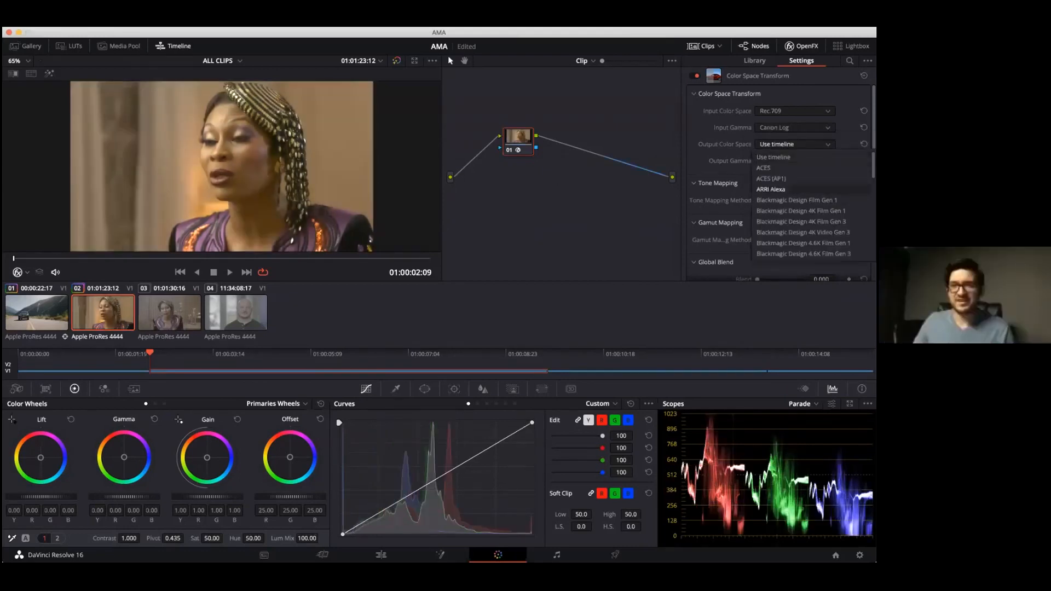
pyautogui.click(770, 189)
pyautogui.click(794, 160)
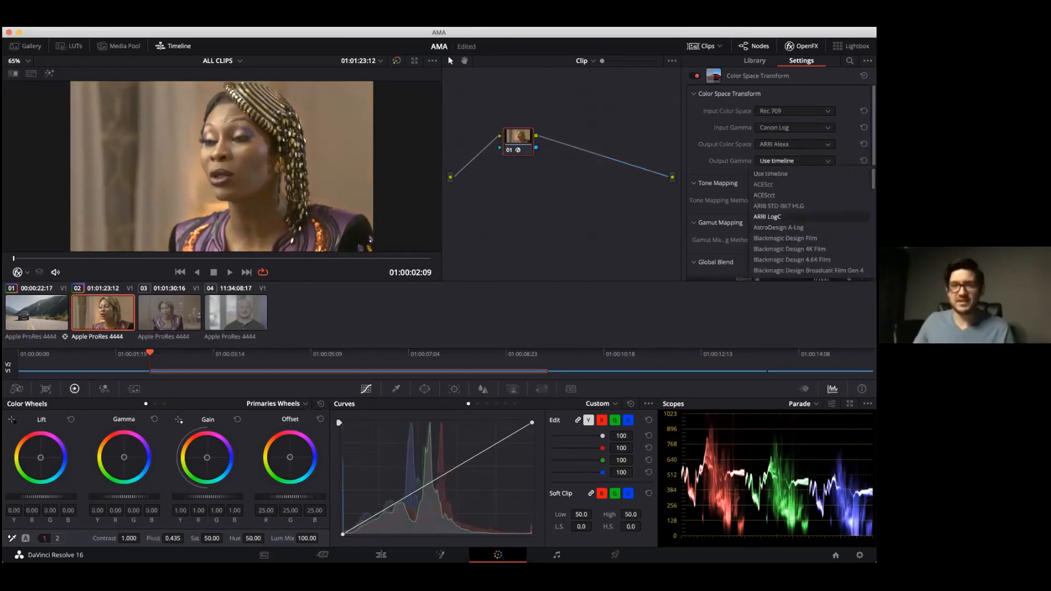
pyautogui.click(767, 216)
pyautogui.hotkey('shift', 'd')
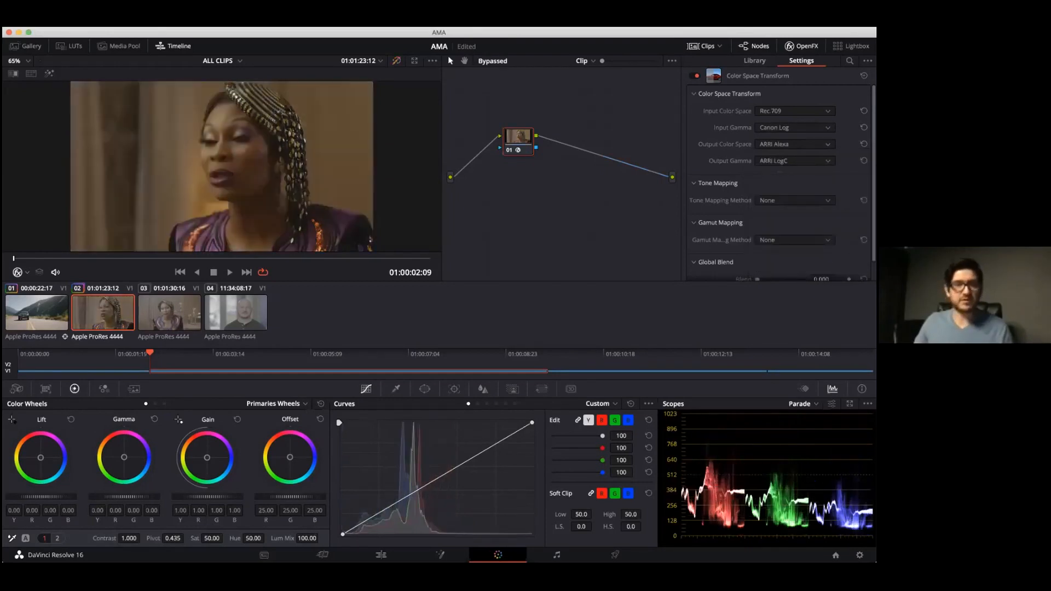
pyautogui.hotkey('shift', 'd')
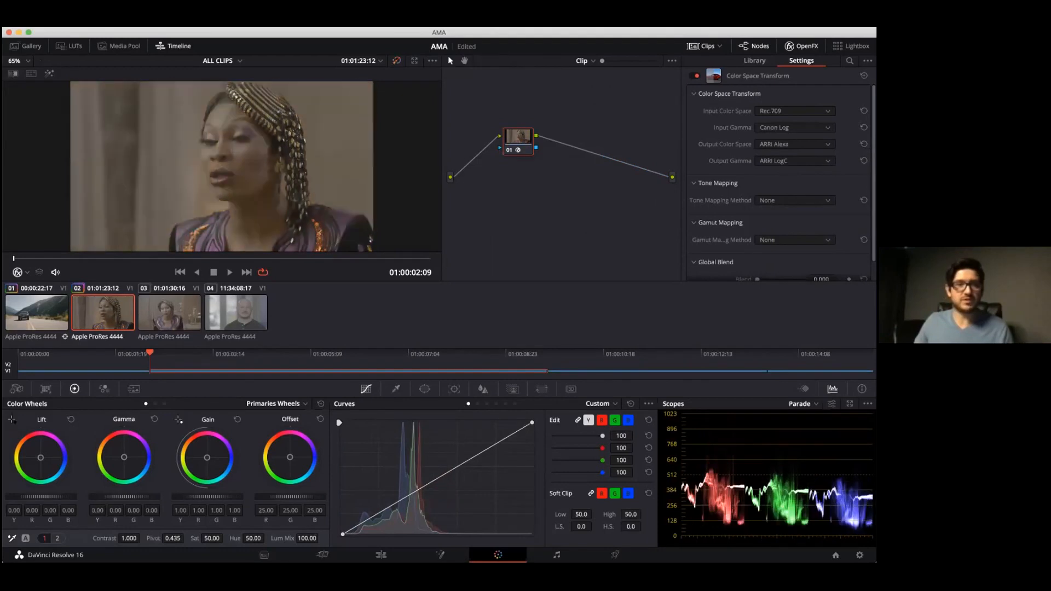
pyautogui.click(162, 319)
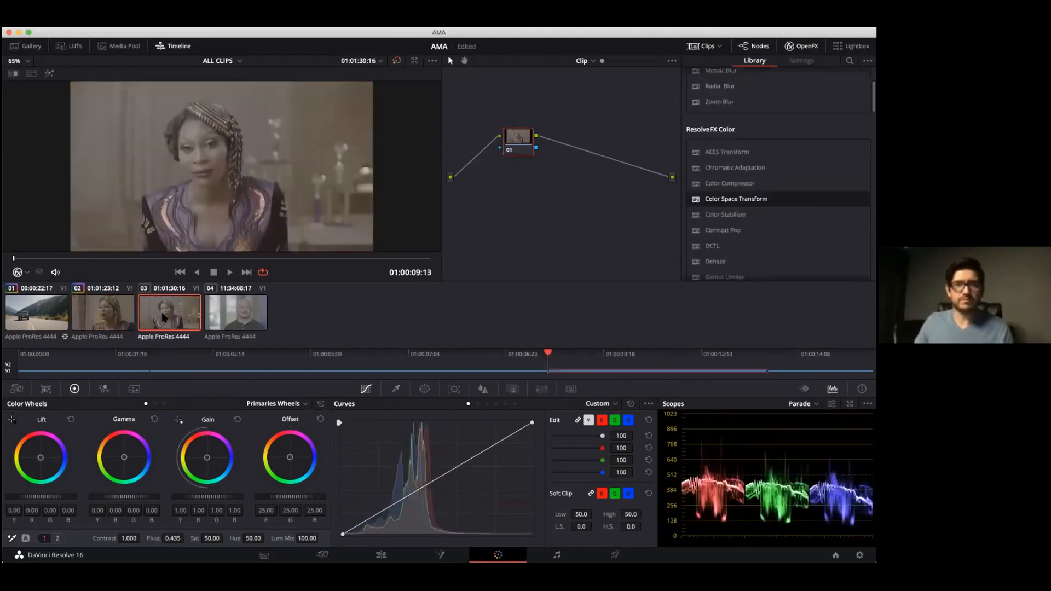
pyautogui.moveTo(563, 169); pyautogui.dragTo(518, 138)
pyautogui.click(795, 111)
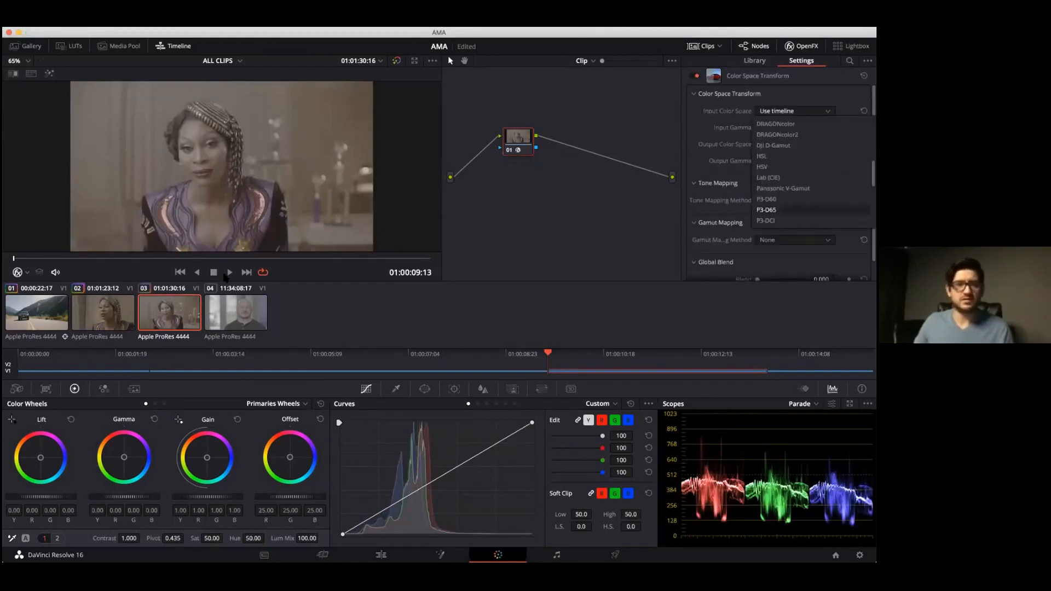
# Step: Load version 2 of the third clip's grade and disable its PRE CDL, Arri709 and POST CDL nodes
pyautogui.click(171, 316)
pyautogui.press('super+n')
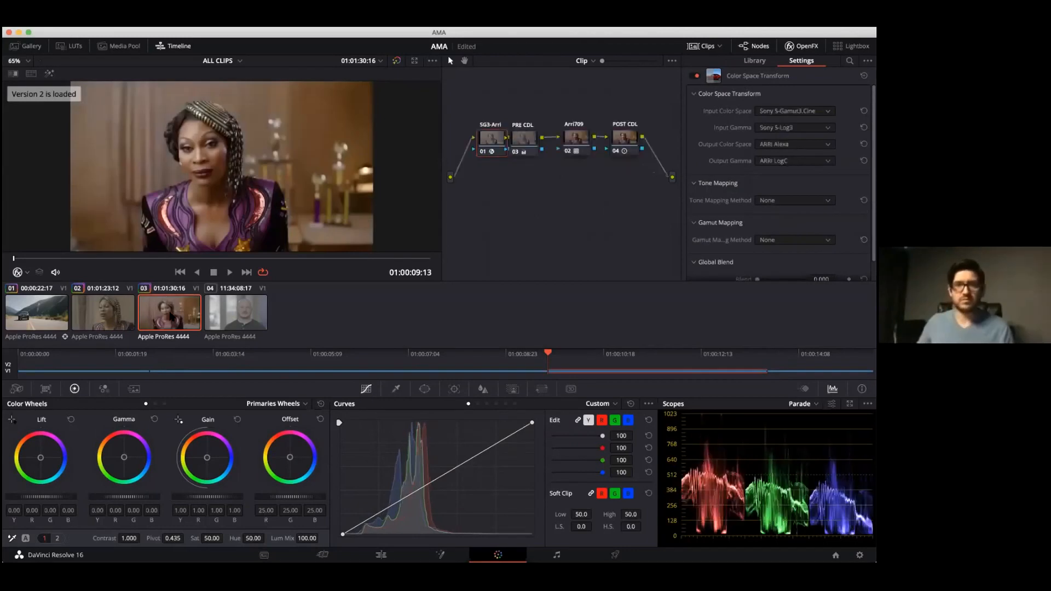
pyautogui.click(529, 142)
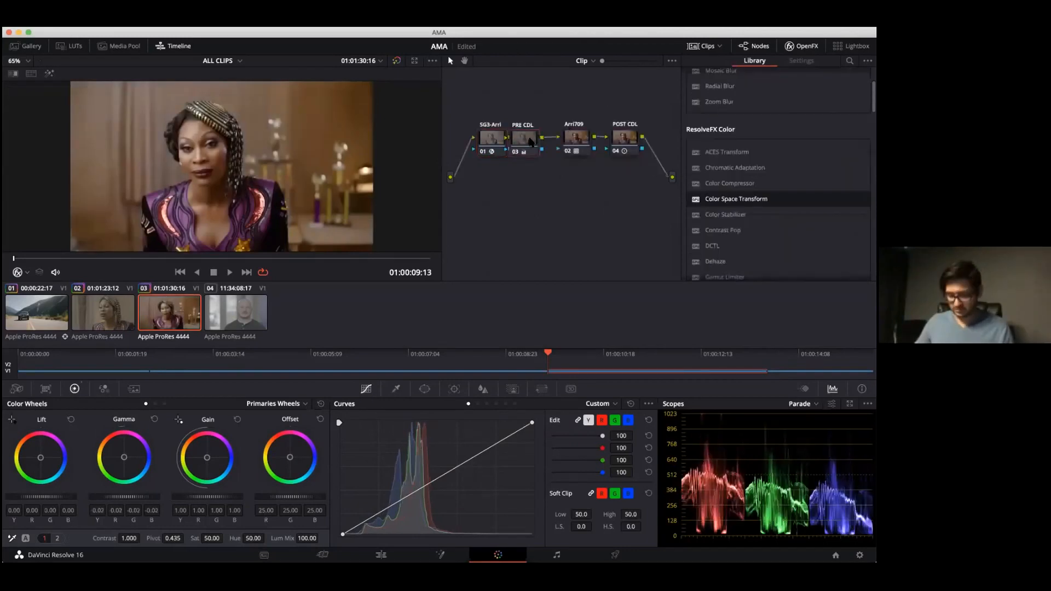
pyautogui.press('super+d')
pyautogui.click(583, 136)
pyautogui.press('super+d')
pyautogui.click(623, 136)
pyautogui.press('super+d')
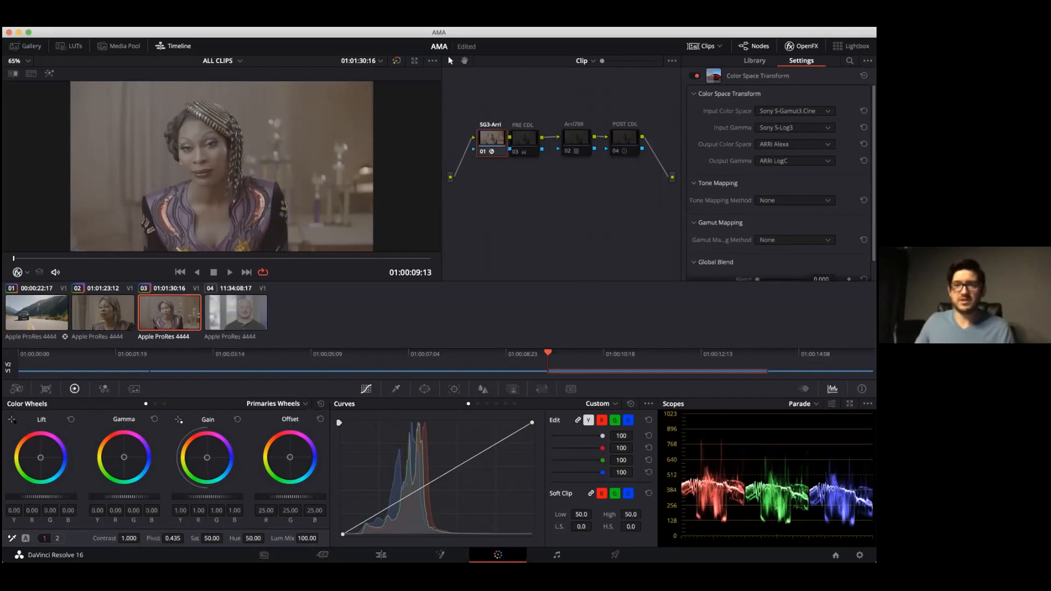
# Step: Compare the log-converted images of the second and third clips
pyautogui.click(111, 316)
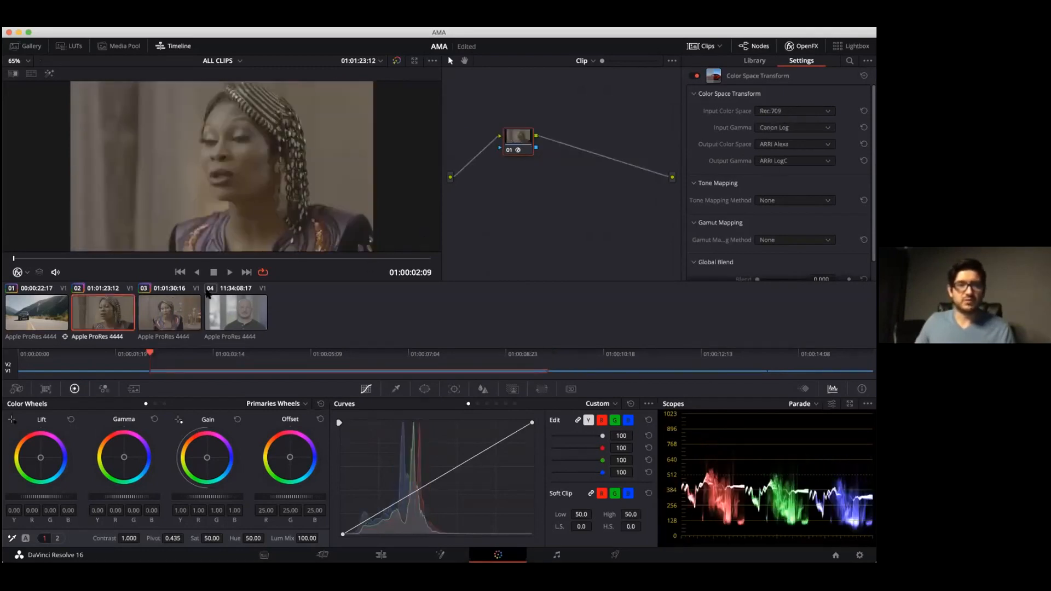
pyautogui.click(178, 319)
pyautogui.press('Up')
pyautogui.click(167, 316)
pyautogui.click(118, 319)
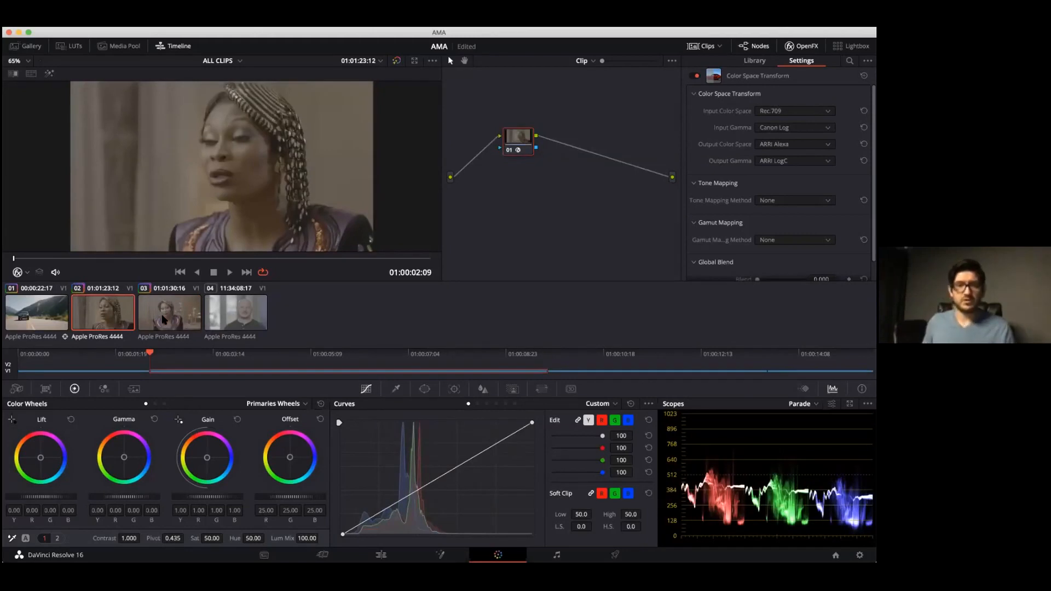
# Step: Add a serial node after the second clip's color space transform and apply the Arri 3D LUT Alexa Mini 709 to it
pyautogui.hotkey('alt', 's')
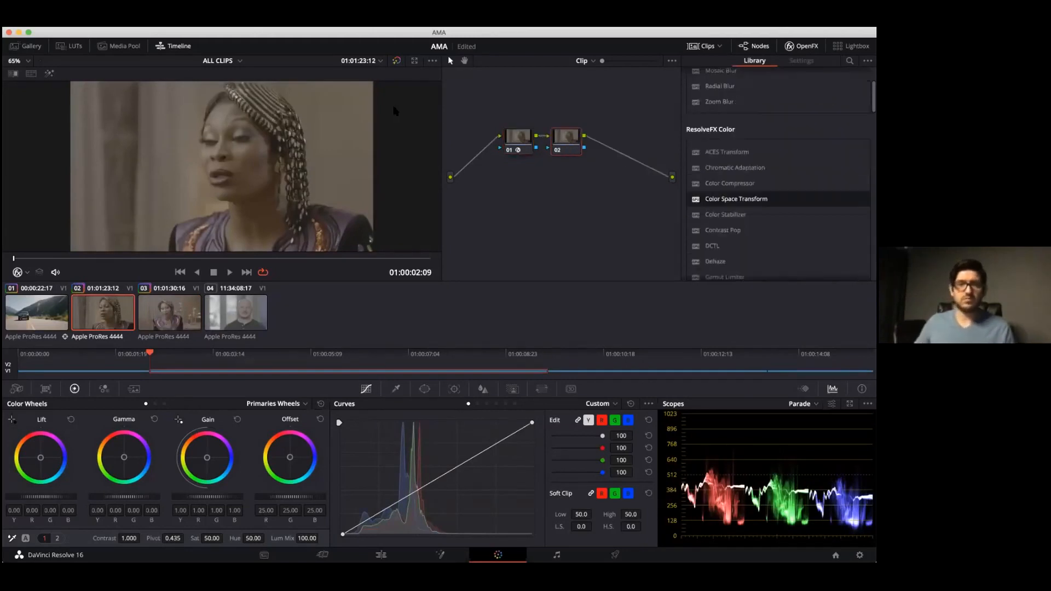
pyautogui.rightClick(563, 137)
pyautogui.moveTo(624, 245)
pyautogui.moveTo(683, 275)
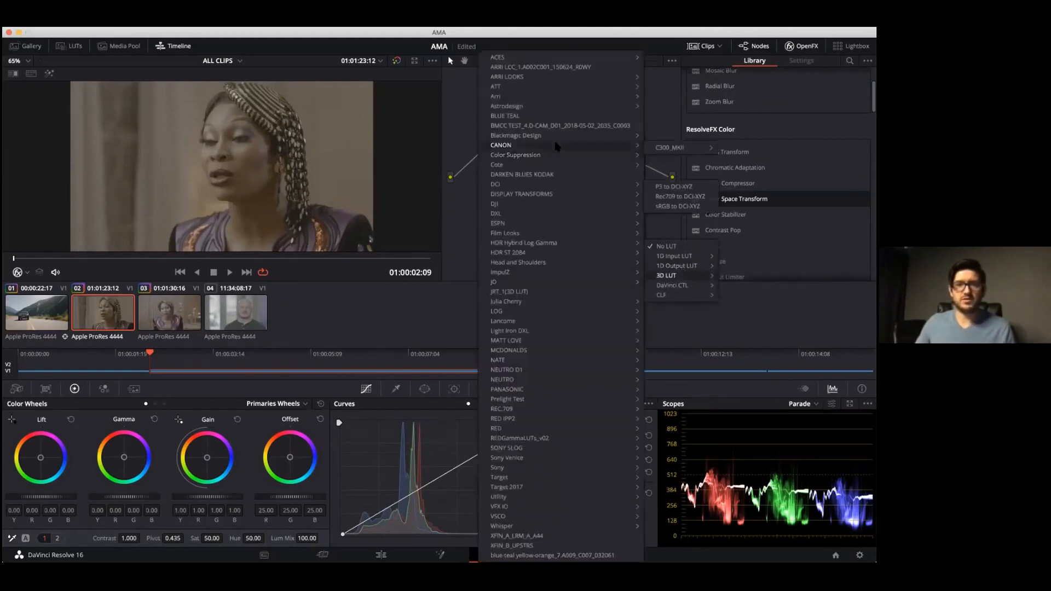
pyautogui.moveTo(551, 154)
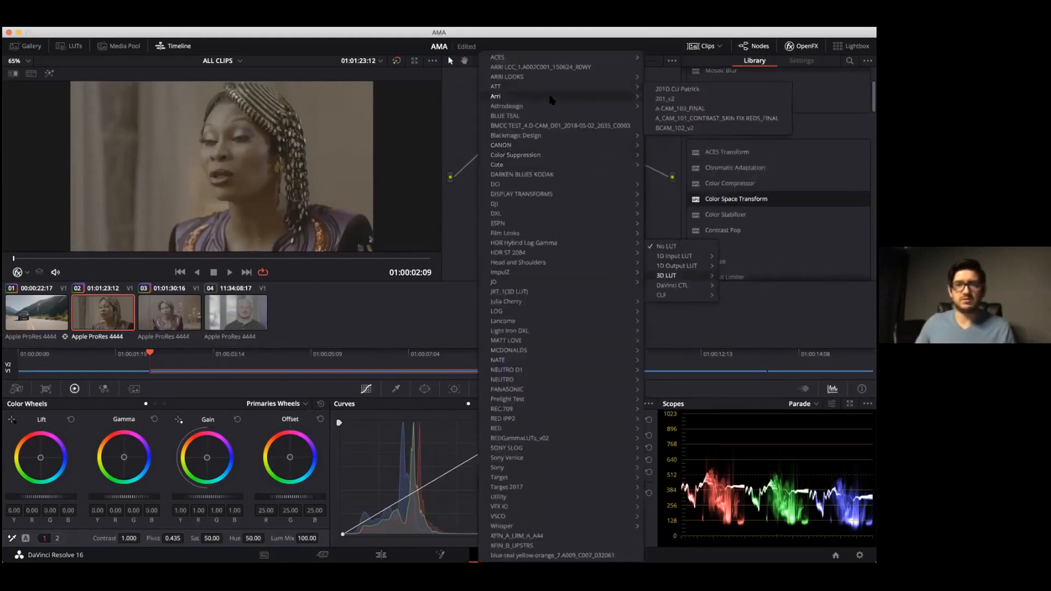
pyautogui.moveTo(553, 96)
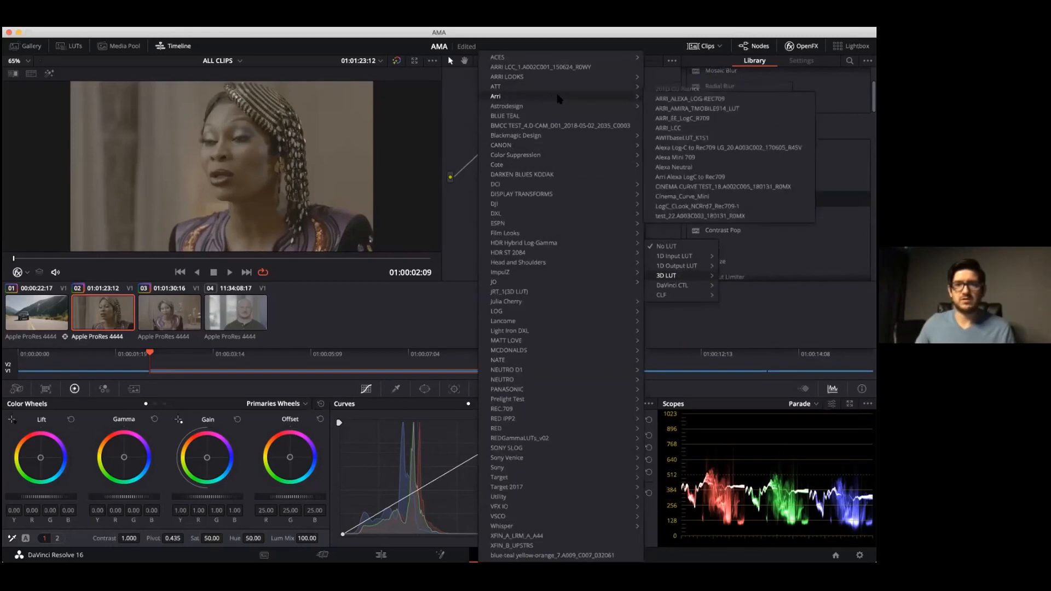
pyautogui.click(717, 158)
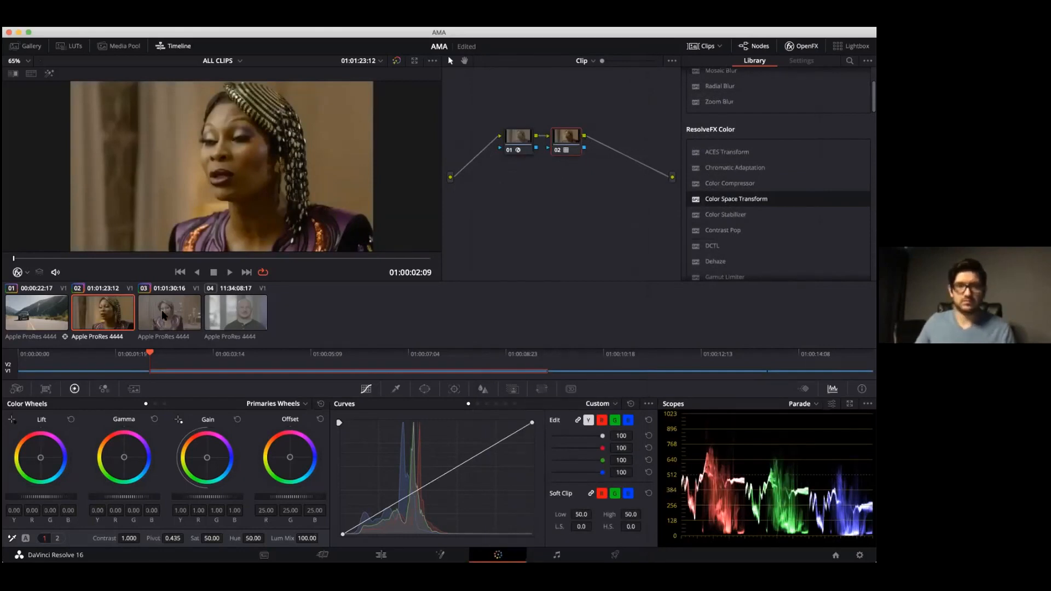
# Step: Replace the LUT on node 02 of the second clip with the Arri 3D LUT ARRI_EE_LogC_R709
pyautogui.rightClick(567, 141)
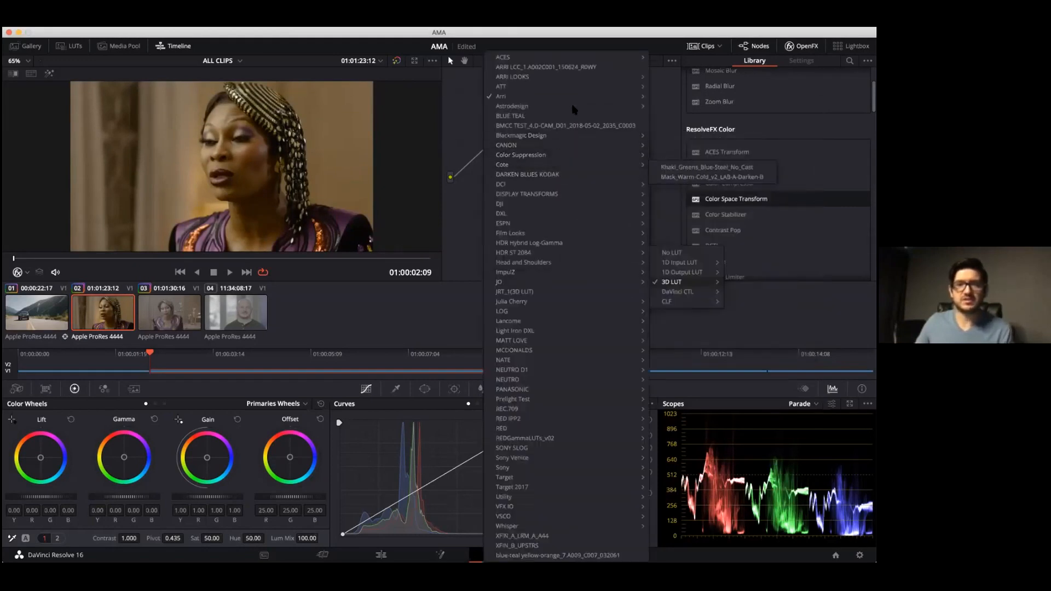
pyautogui.moveTo(603, 97)
pyautogui.click(688, 118)
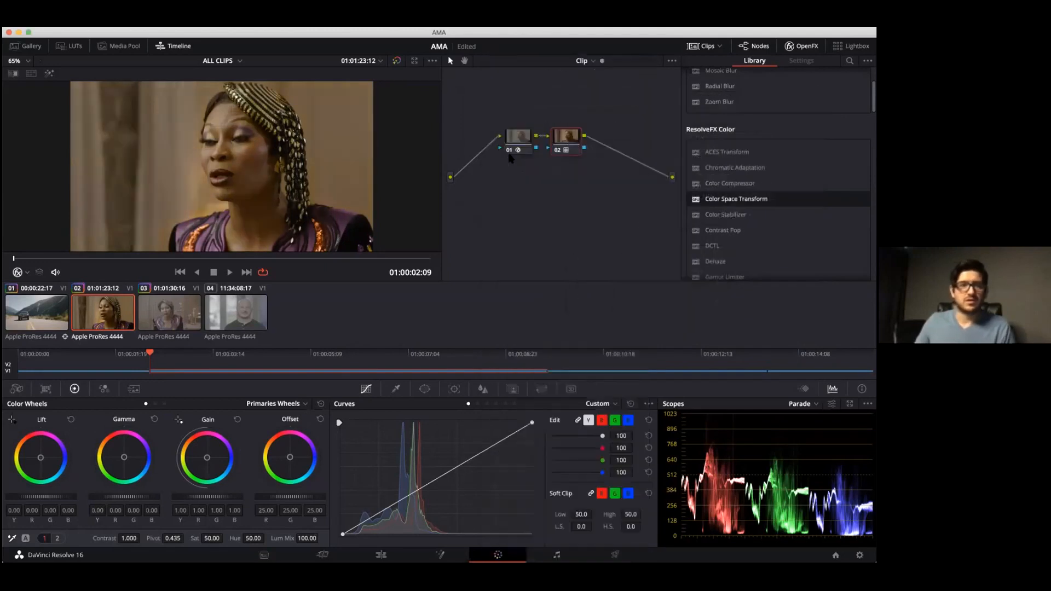
# Step: Re-enable the third clip's Arri709 node and space out its SG3-Arri, PRE CDL and Arri709 nodes
pyautogui.press('Down')
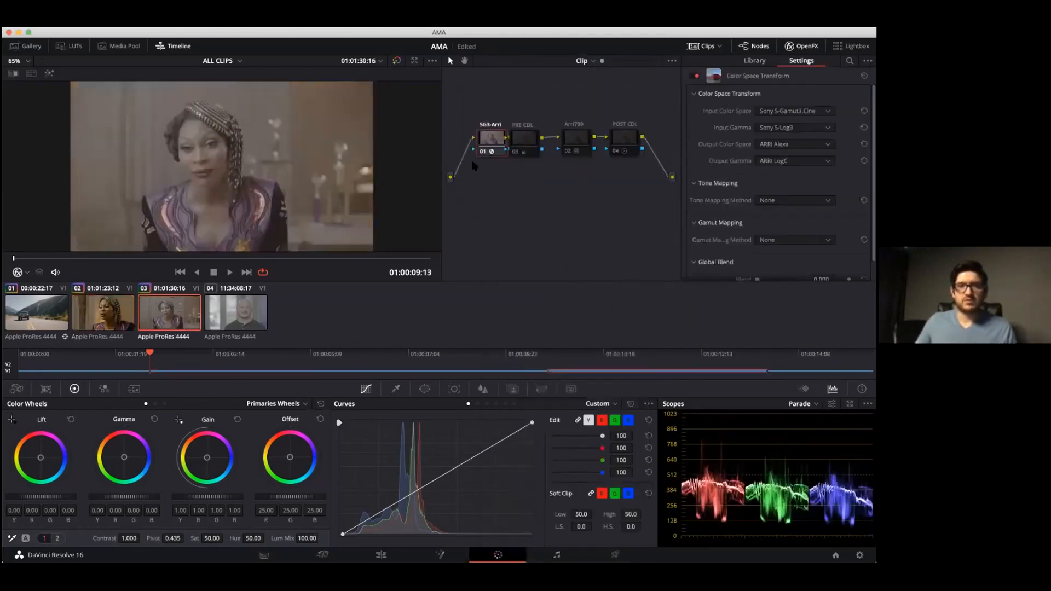
pyautogui.click(575, 142)
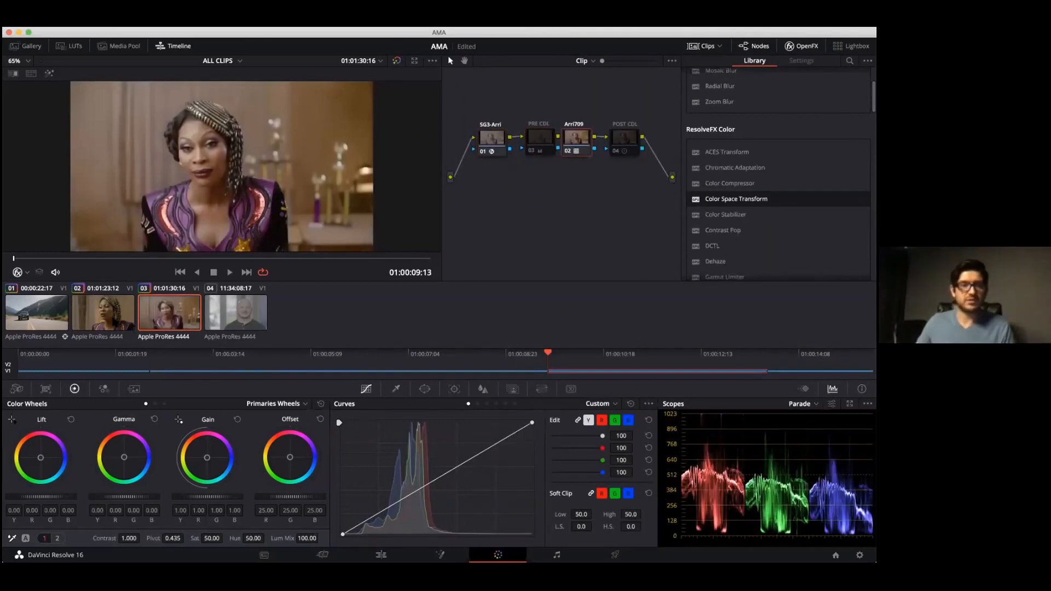
pyautogui.moveTo(489, 143); pyautogui.dragTo(577, 137)
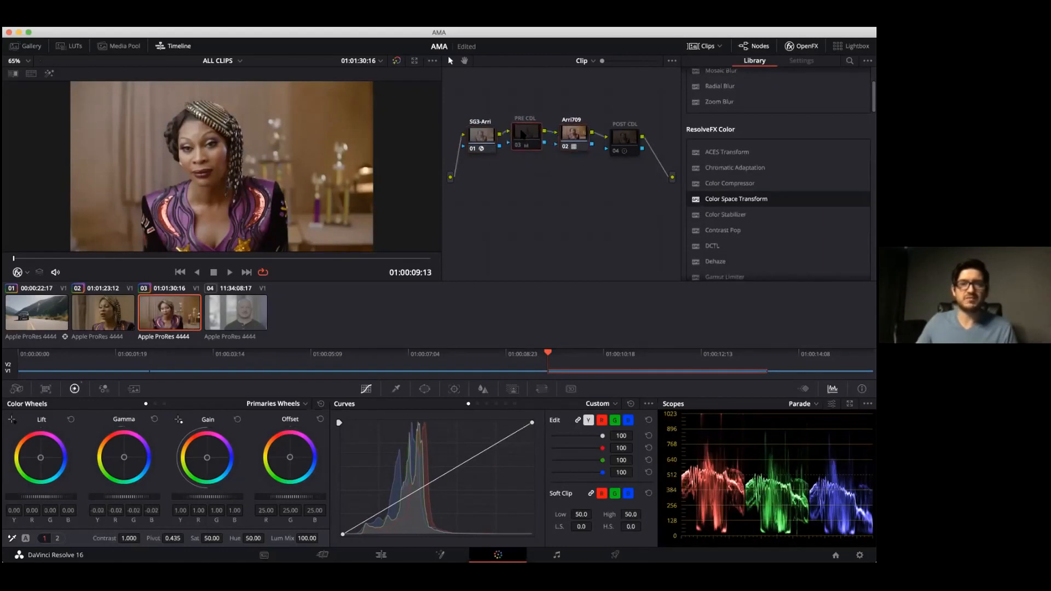
pyautogui.click(481, 139)
pyautogui.moveTo(481, 139); pyautogui.dragTo(531, 137)
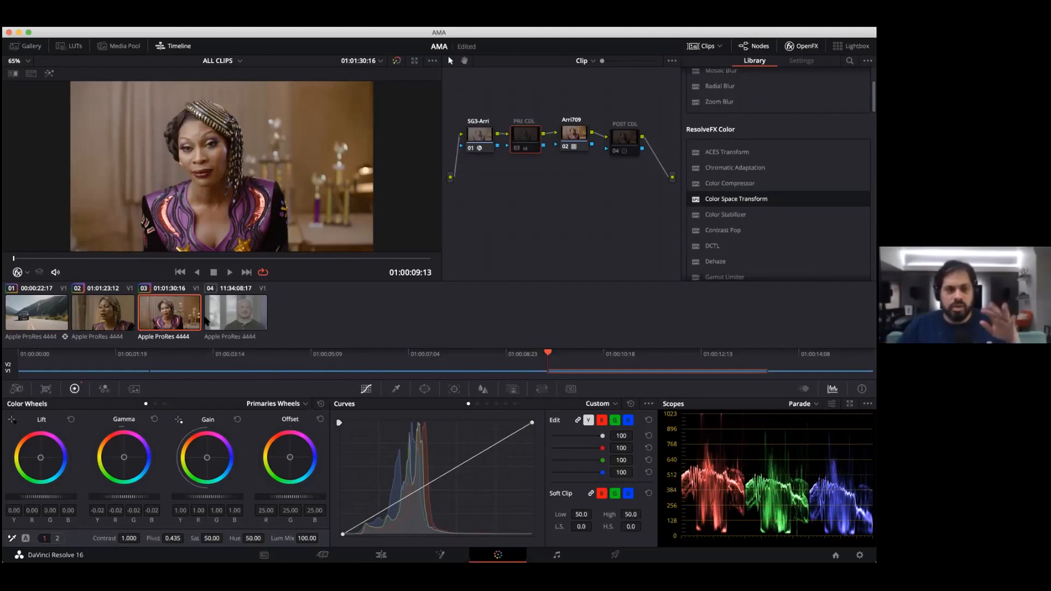
# Step: Toggle the LUT on the second clip's node 02 off and on to compare the image with and without it
pyautogui.click(103, 312)
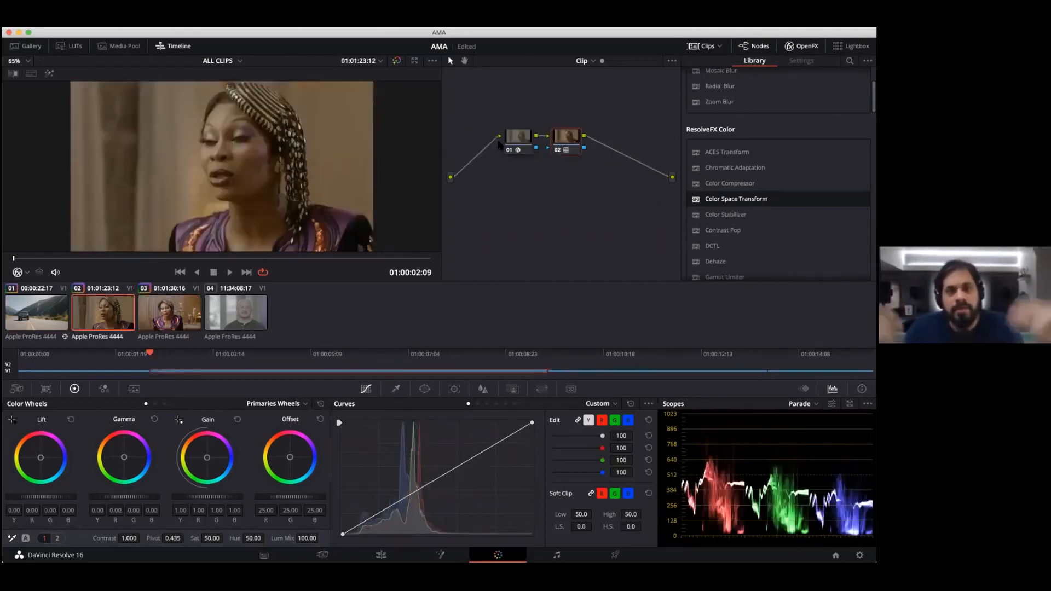
pyautogui.press('super+d')
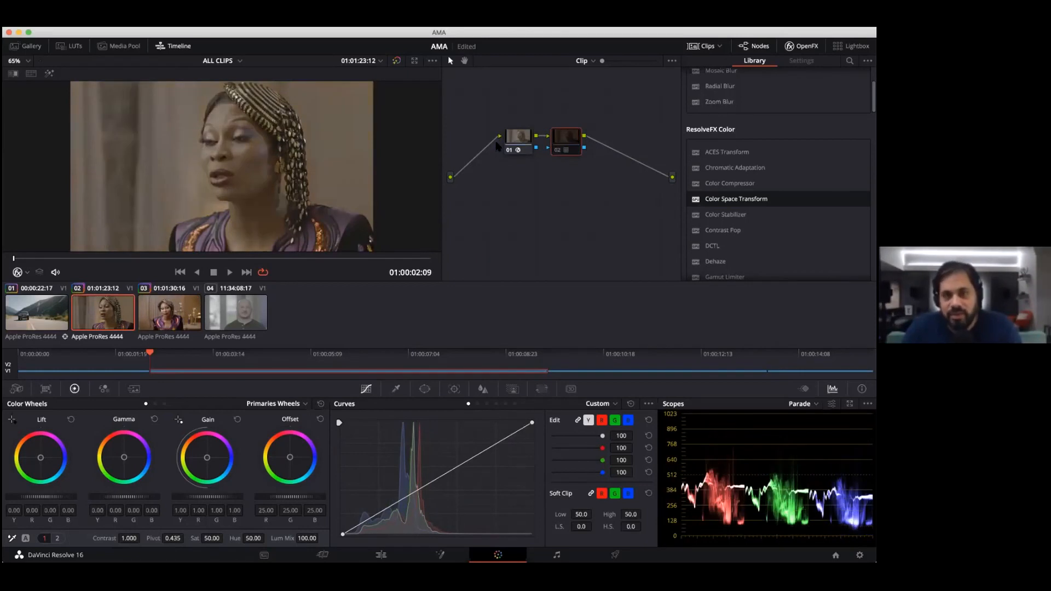
pyautogui.press('super+d')
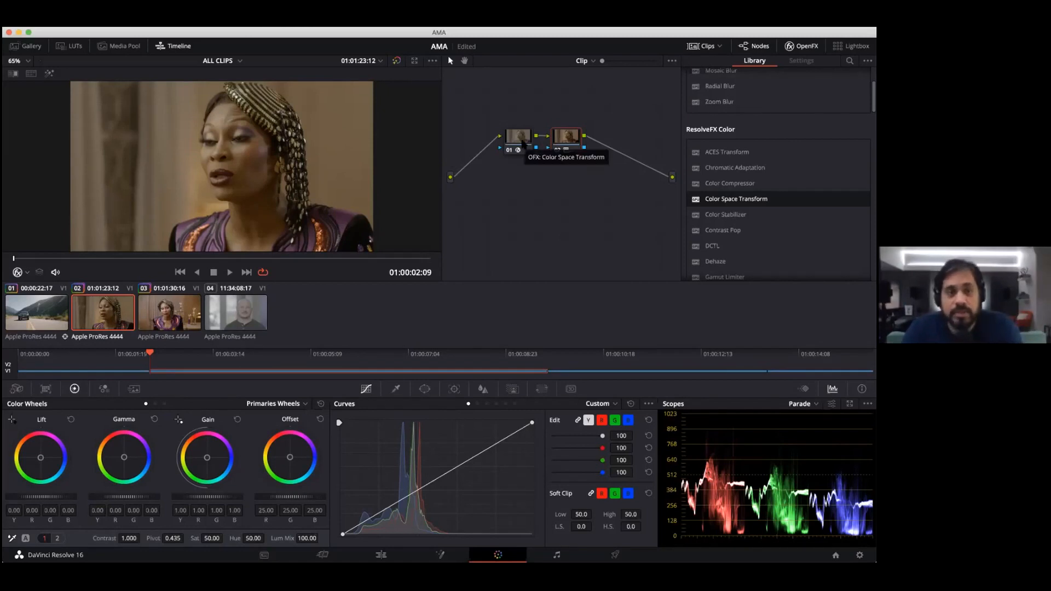
# Step: Enable the third clip's PRE CDL and POST CDL nodes and return to the second clip
pyautogui.press('Down')
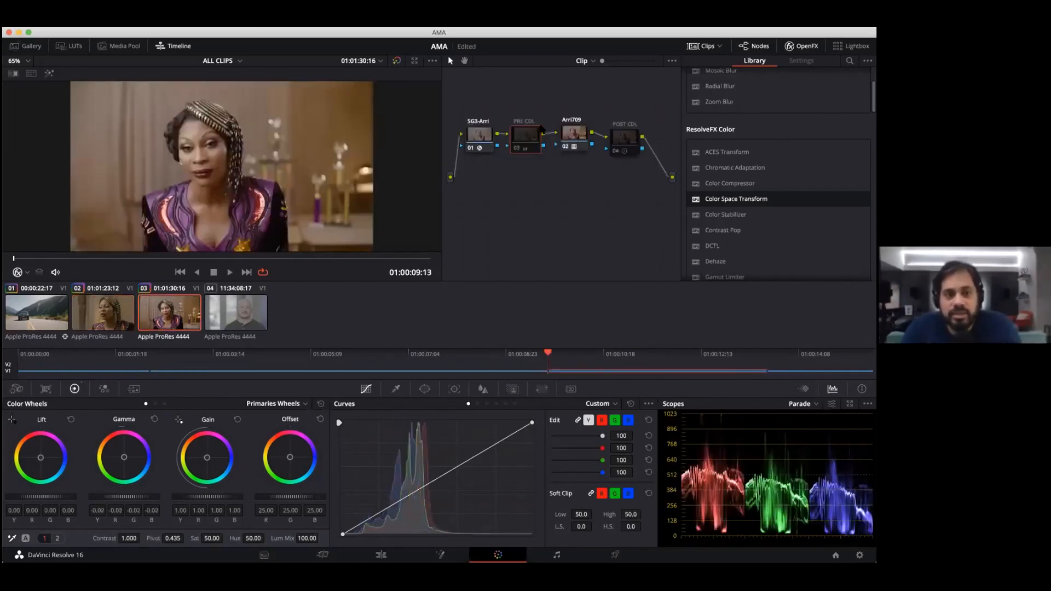
pyautogui.click(626, 136)
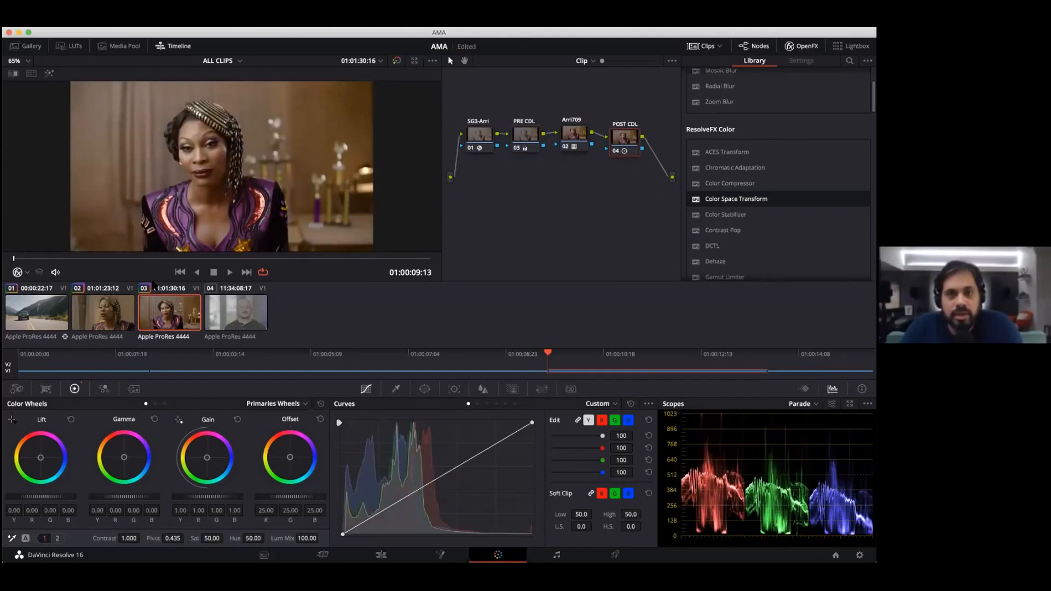
pyautogui.click(96, 310)
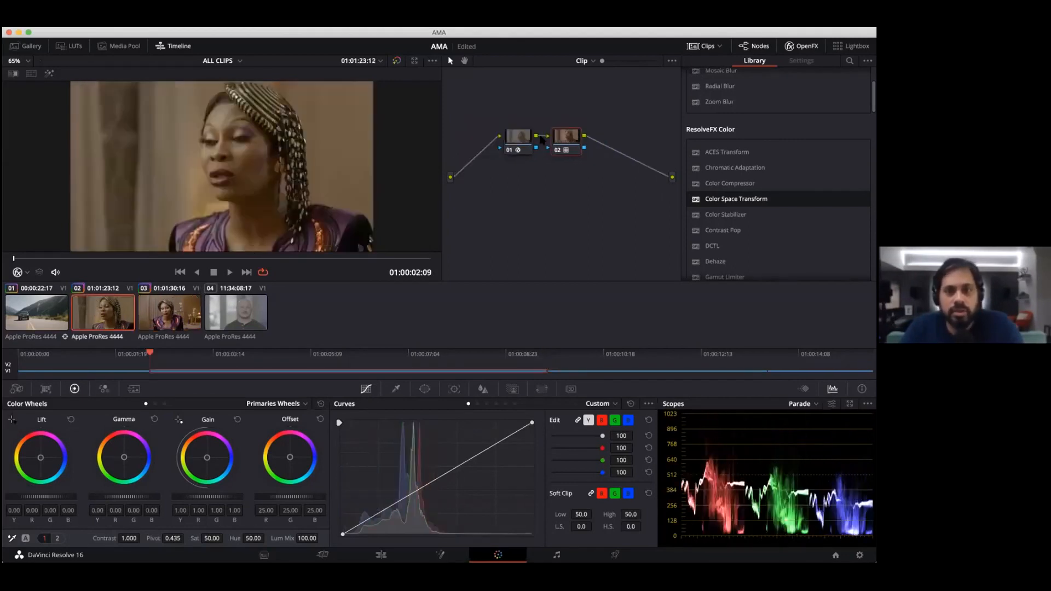
pyautogui.press('super+n')
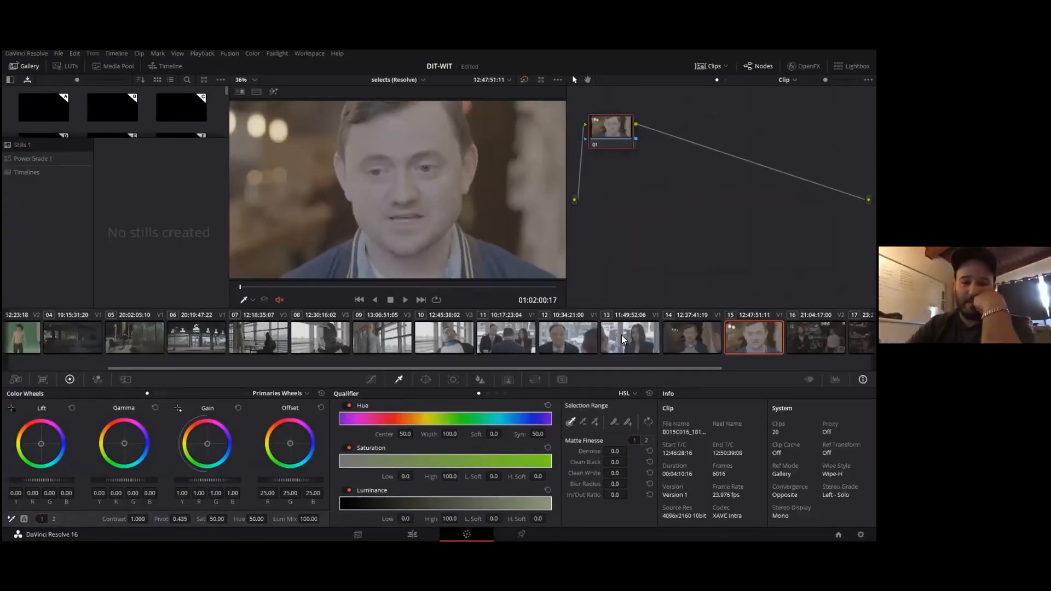
# Step: Compare the ungraded log images of clips 14 and 15 in the DIT-WIT project
pyautogui.click(666, 334)
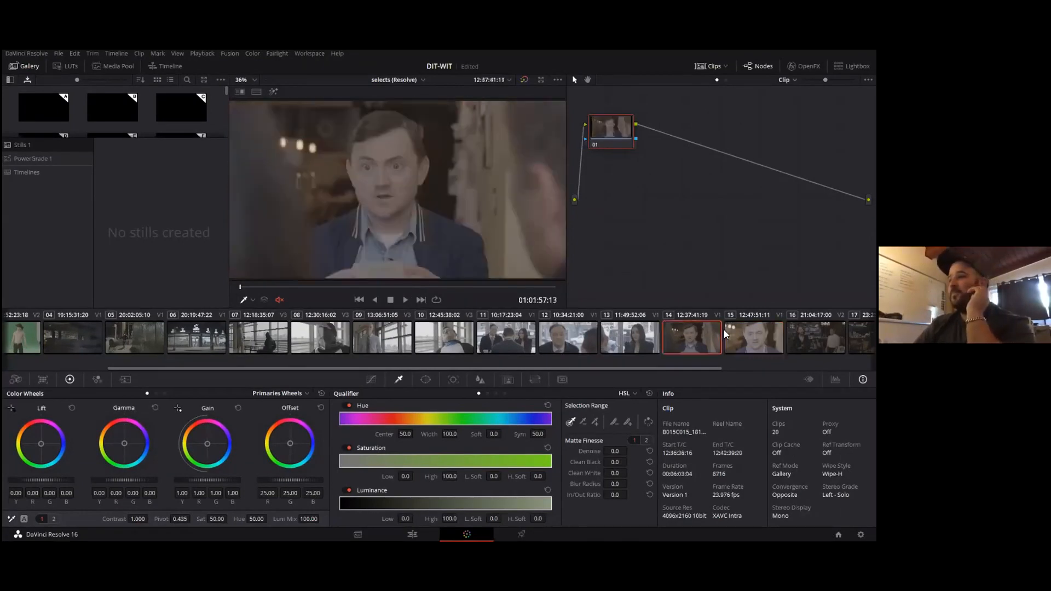
pyautogui.click(727, 333)
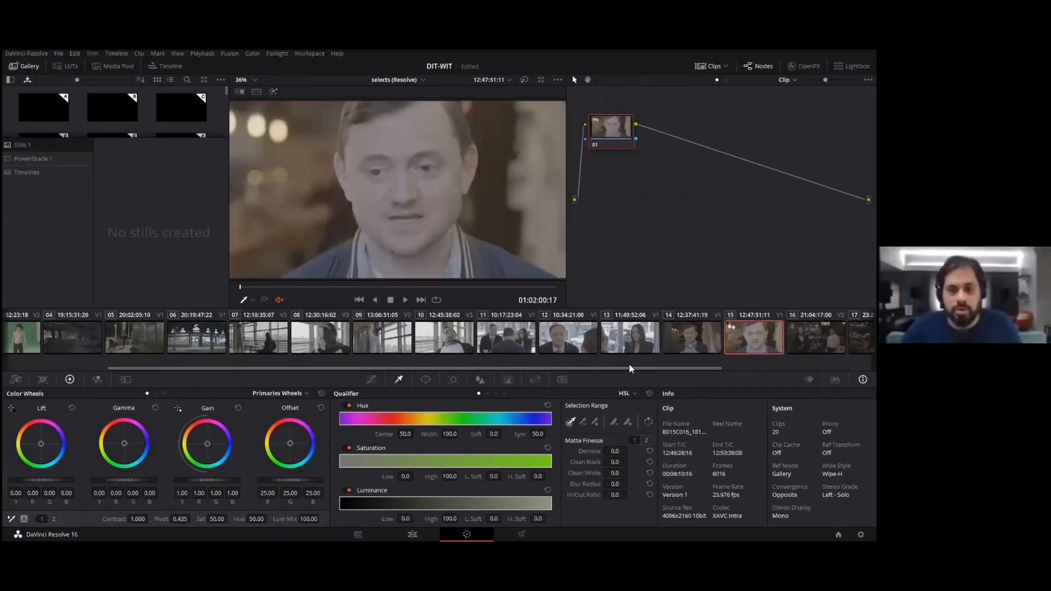
pyautogui.moveTo(643, 368); pyautogui.dragTo(798, 369)
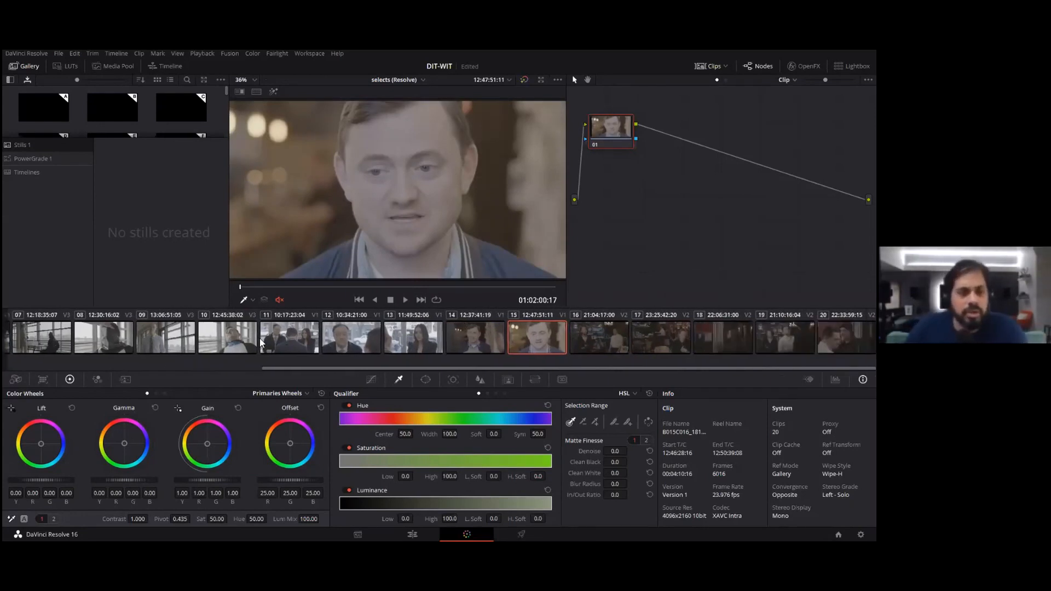
pyautogui.click(474, 345)
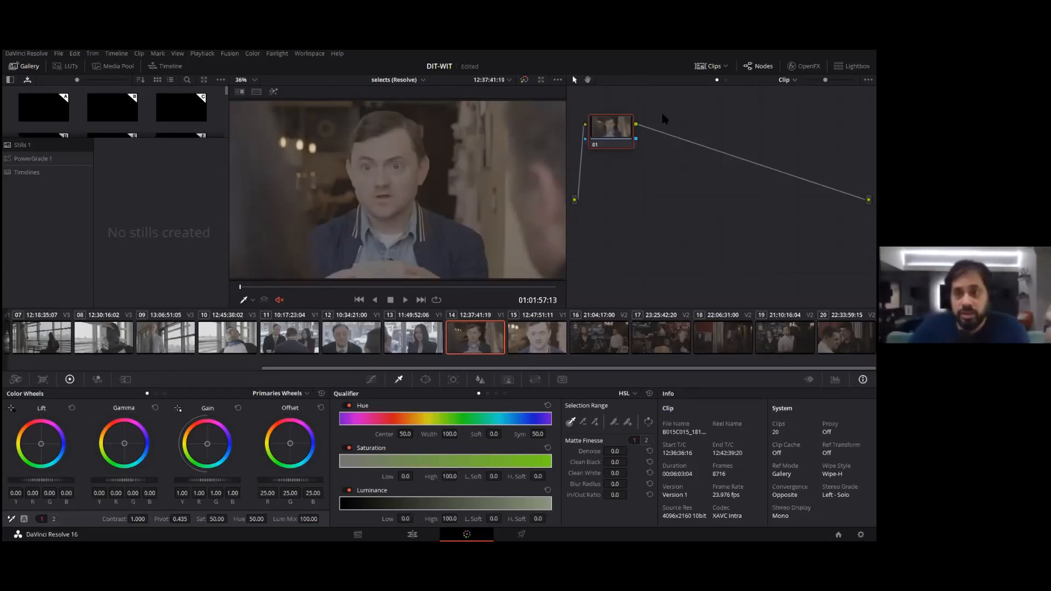
# Step: Add a timeline-level node and apply the Sony 3D LUT SLog3SGamut3.CineToLC-709TypeA to it
pyautogui.click(725, 80)
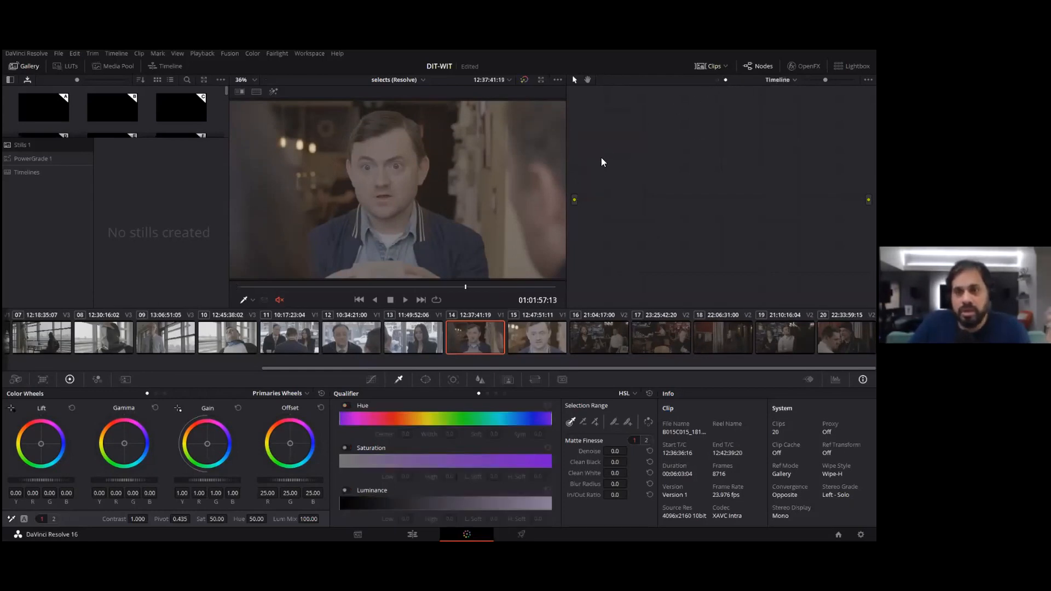
pyautogui.hotkey('alt', 's')
pyautogui.rightClick(623, 142)
pyautogui.moveTo(651, 218)
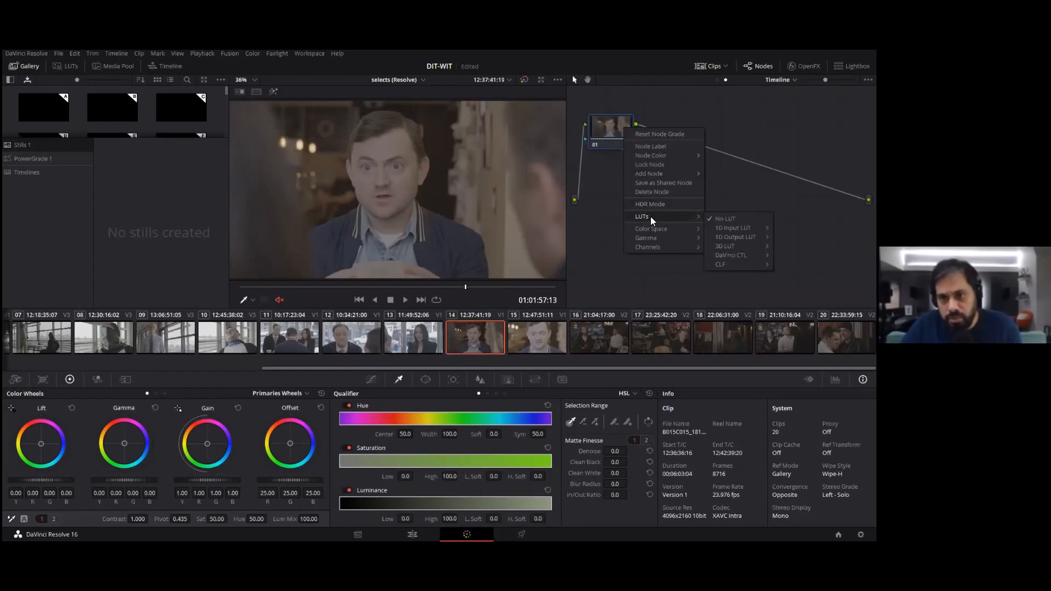
pyautogui.moveTo(728, 246)
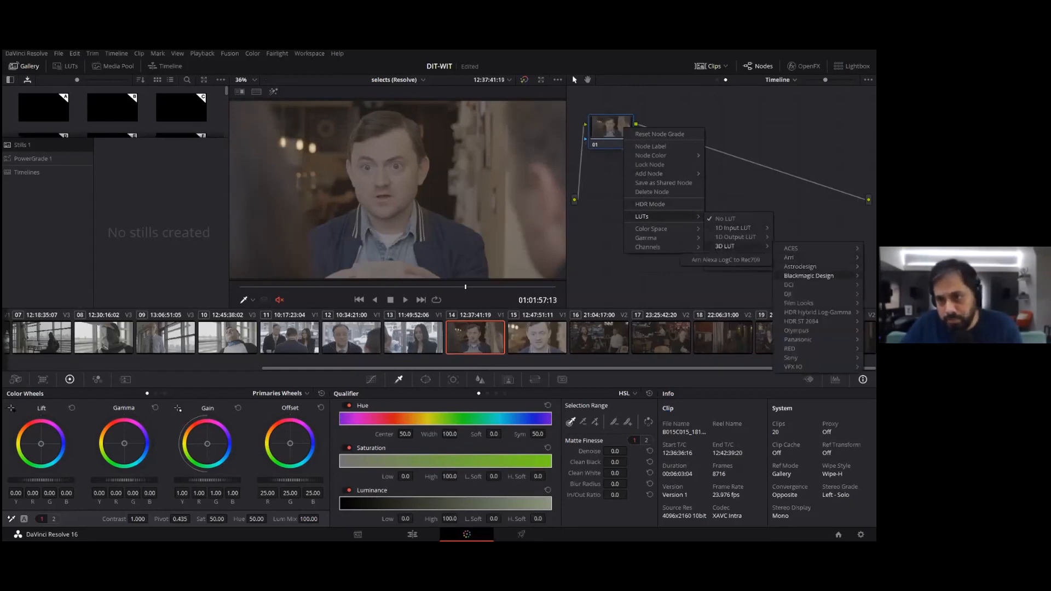
pyautogui.moveTo(791, 357)
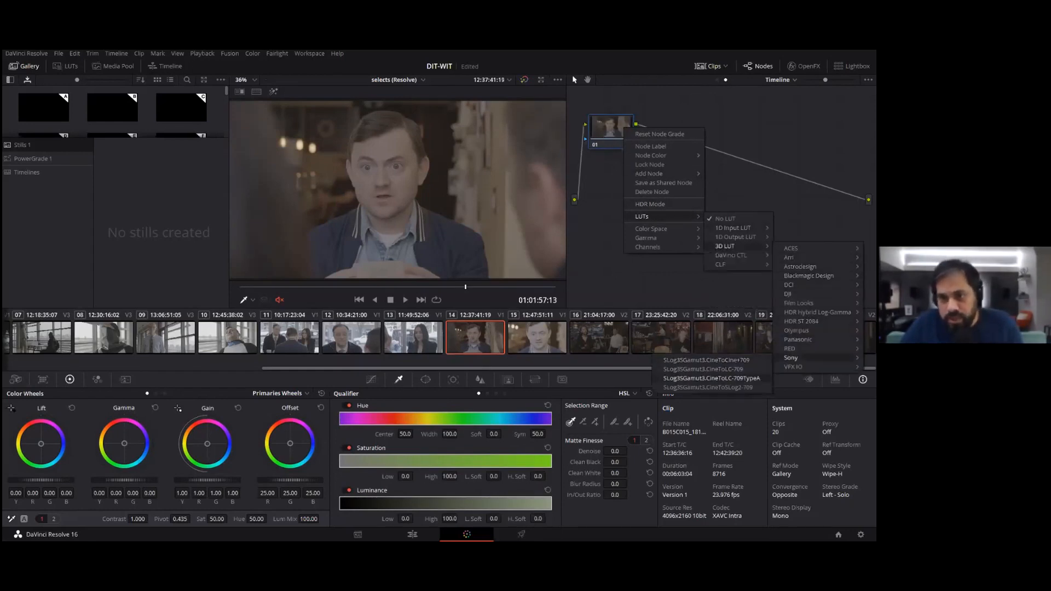
pyautogui.click(712, 378)
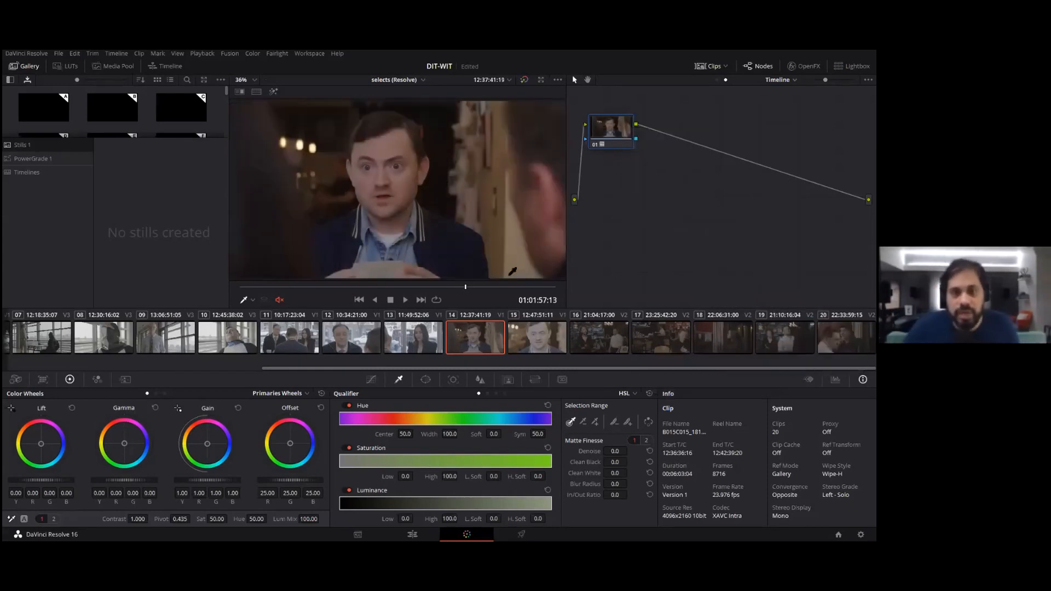
# Step: Compare clips 14 and 15 through the timeline LUT and examine their clip-level and timeline-level node graphs
pyautogui.click(519, 329)
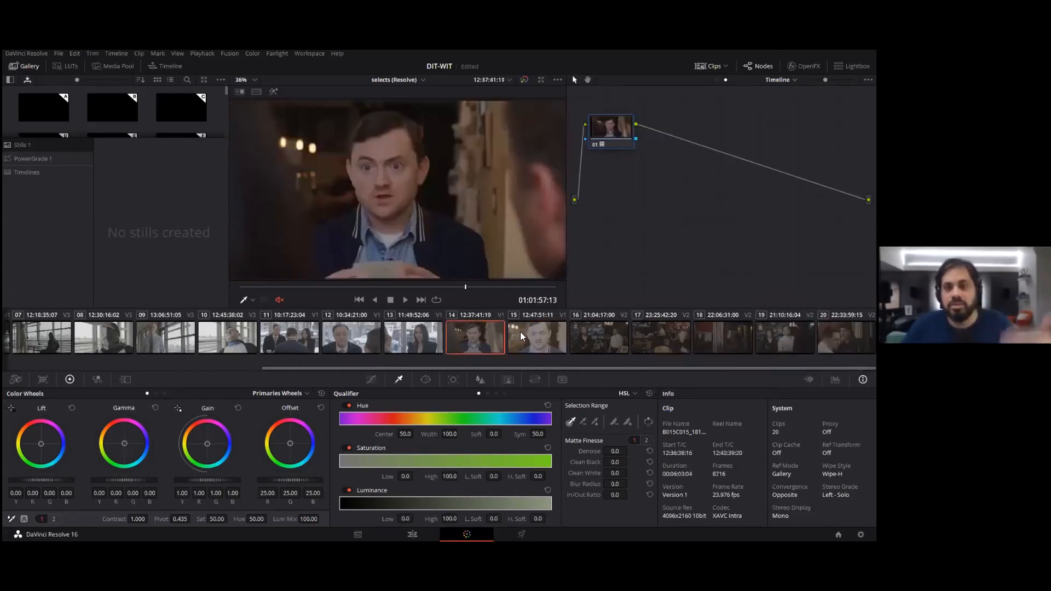
pyautogui.click(491, 332)
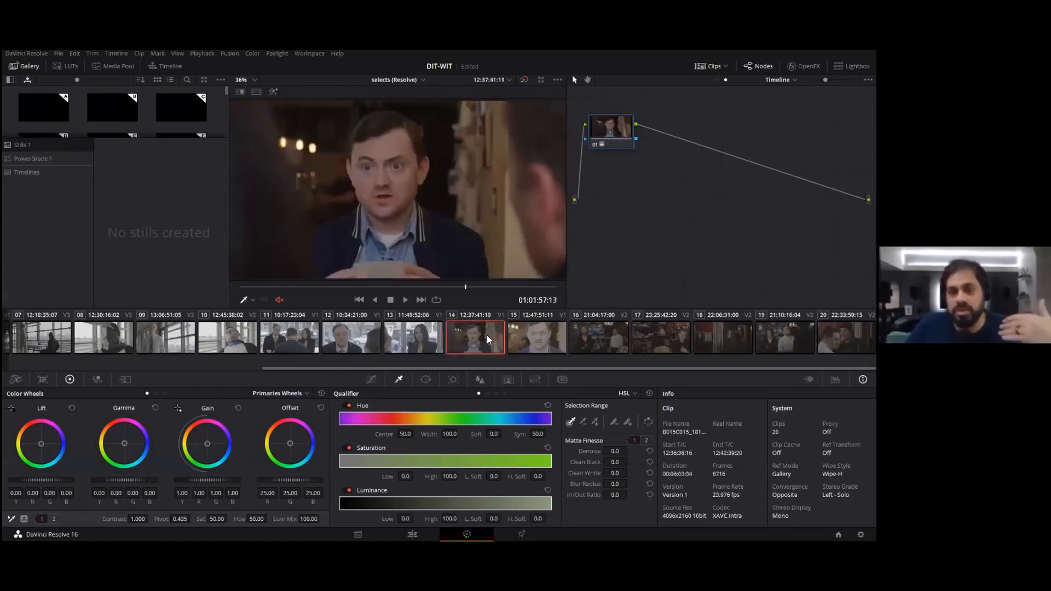
pyautogui.click(522, 339)
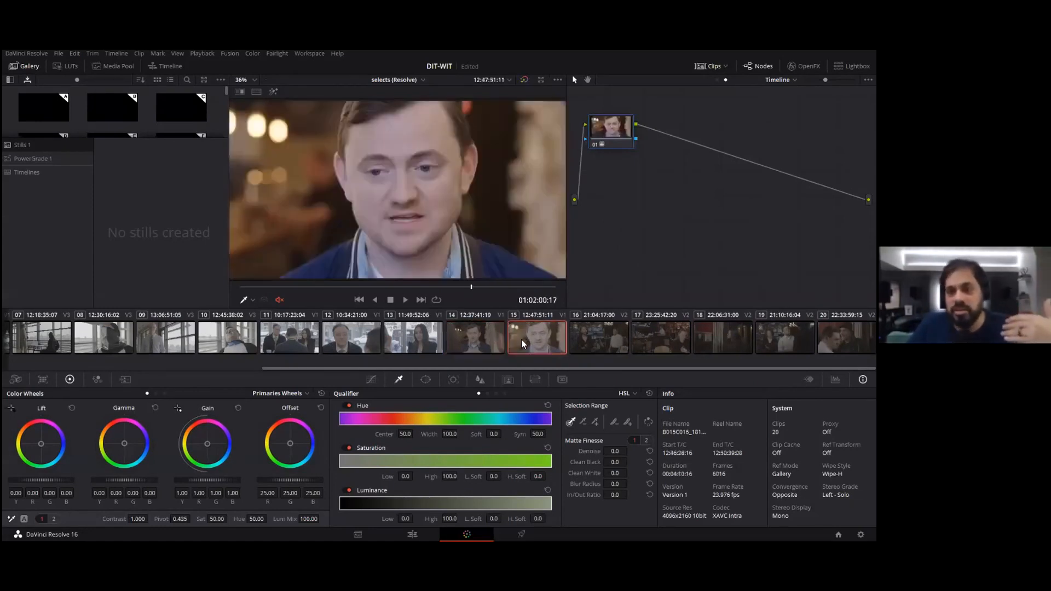
pyautogui.click(485, 339)
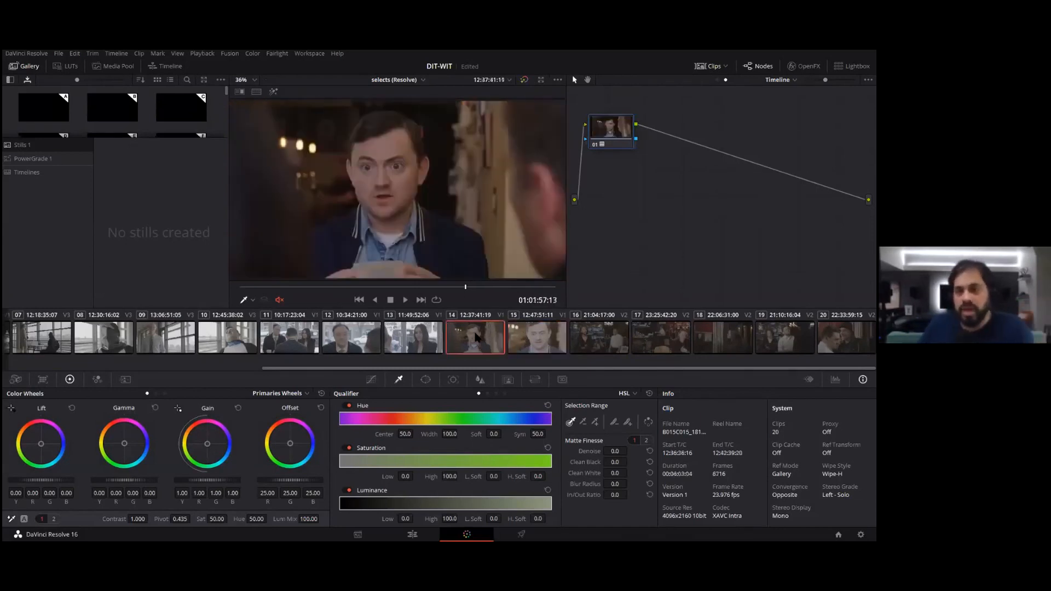
pyautogui.click(541, 340)
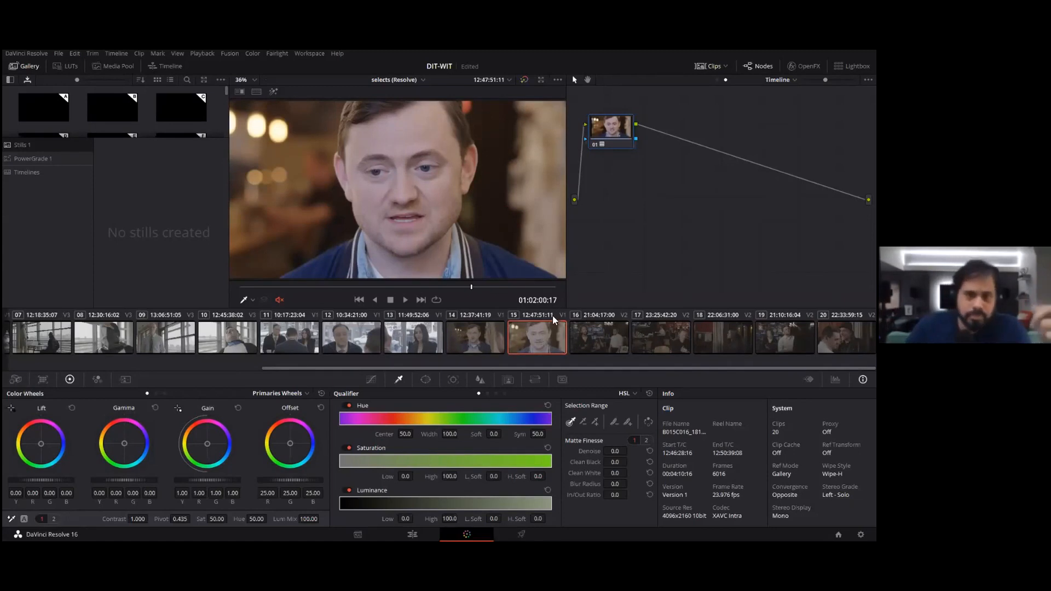
pyautogui.click(719, 82)
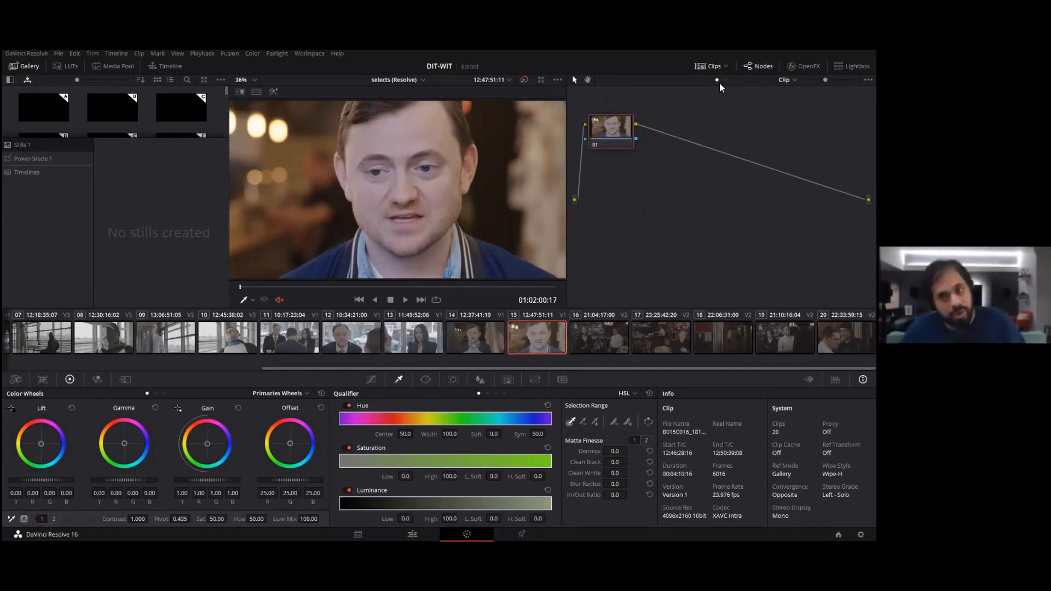
pyautogui.click(473, 337)
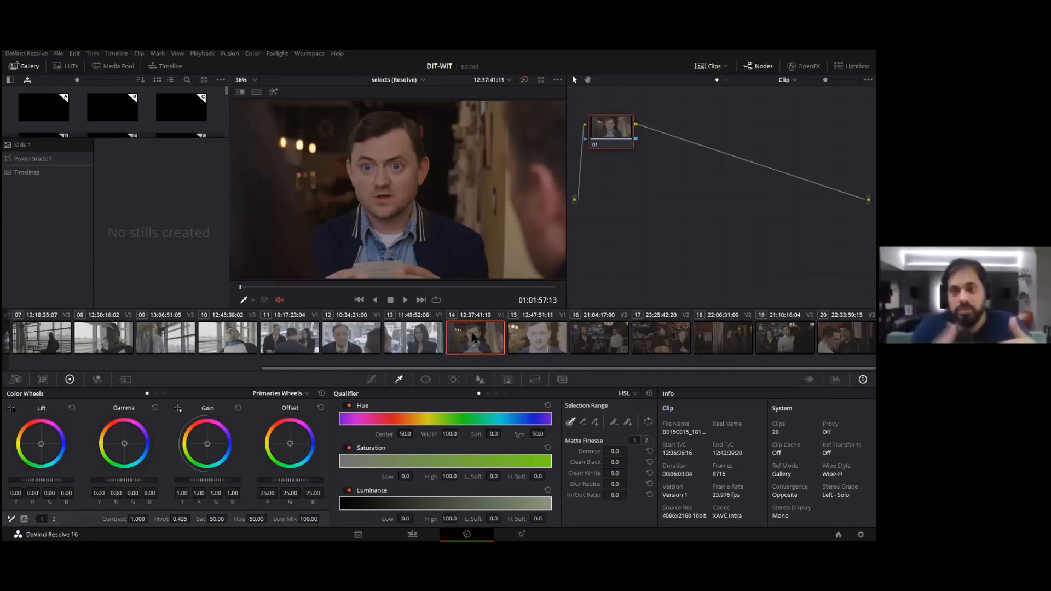
pyautogui.click(526, 333)
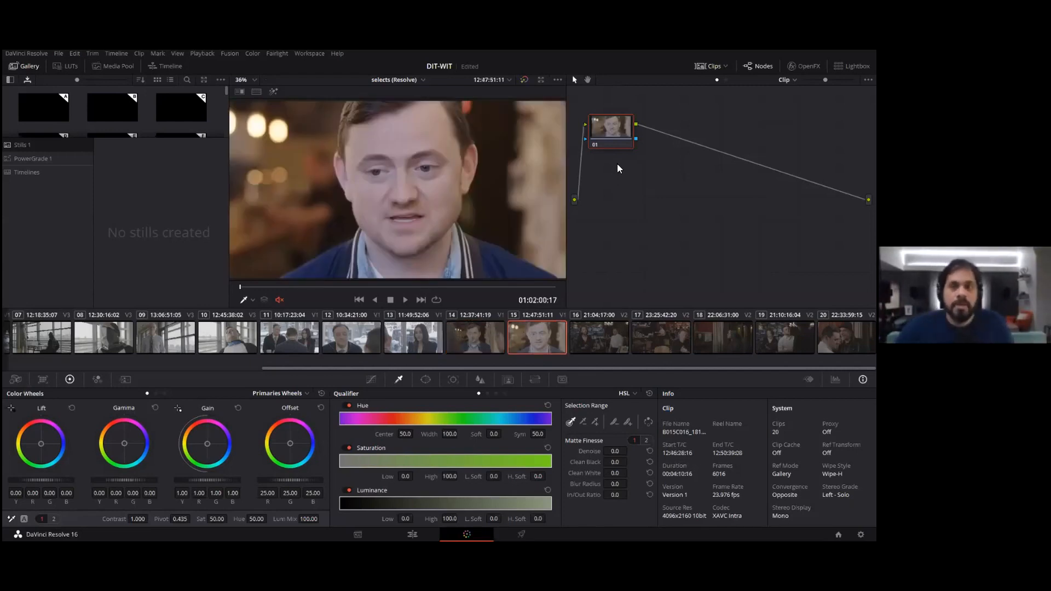
pyautogui.click(725, 80)
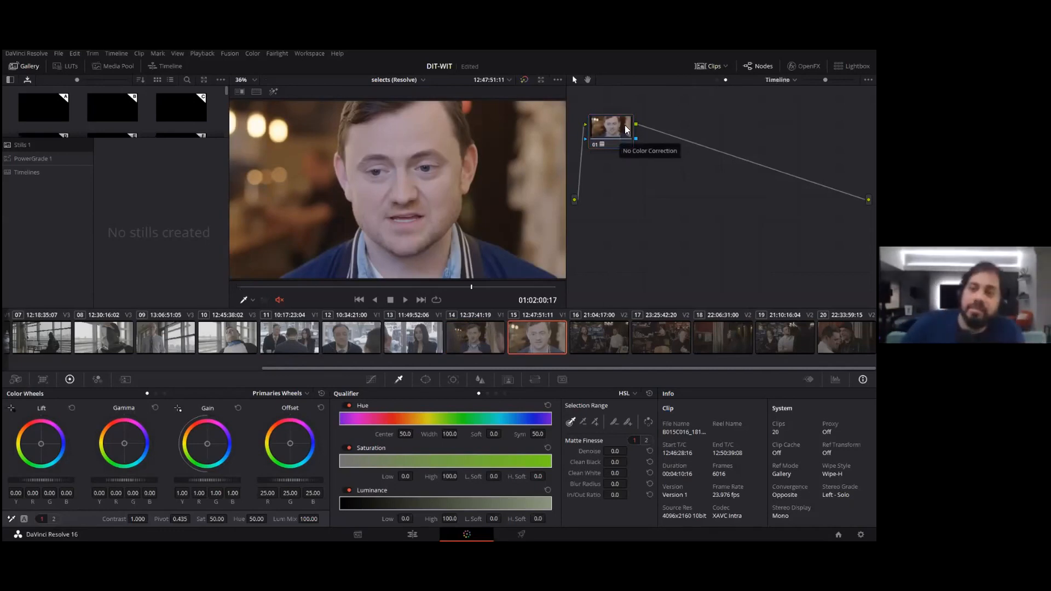
pyautogui.click(717, 79)
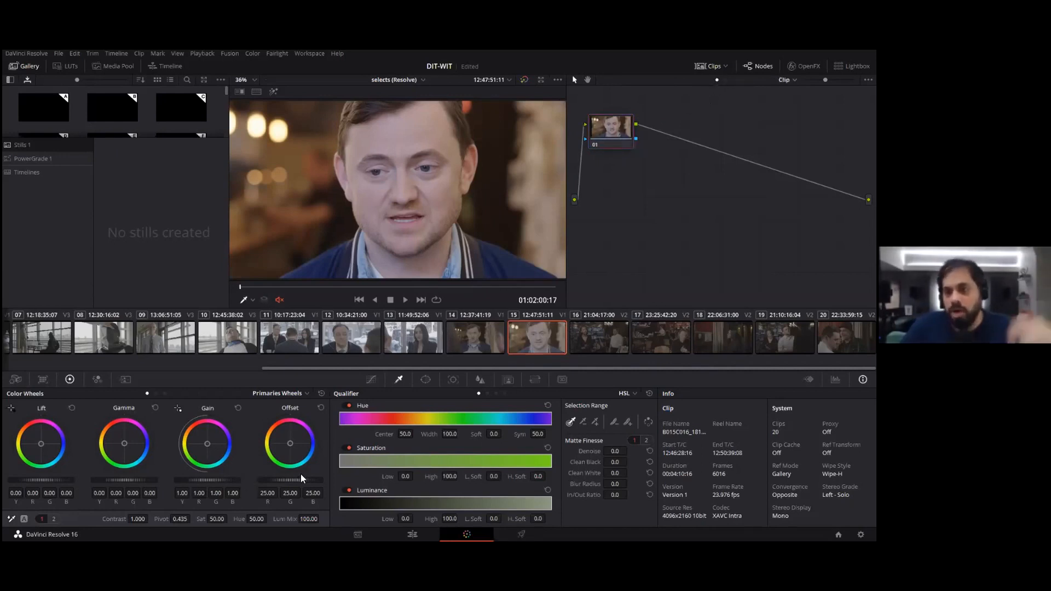
# Step: Set the color wheels to Log mode and display the Parade scope to compare clips 14 and 15
pyautogui.click(165, 393)
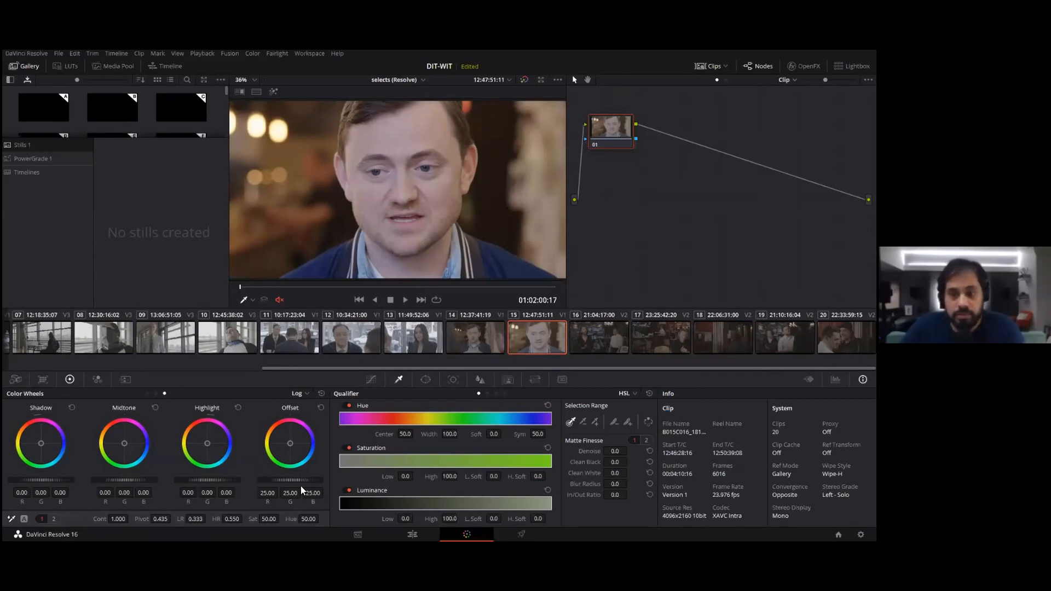
pyautogui.click(500, 339)
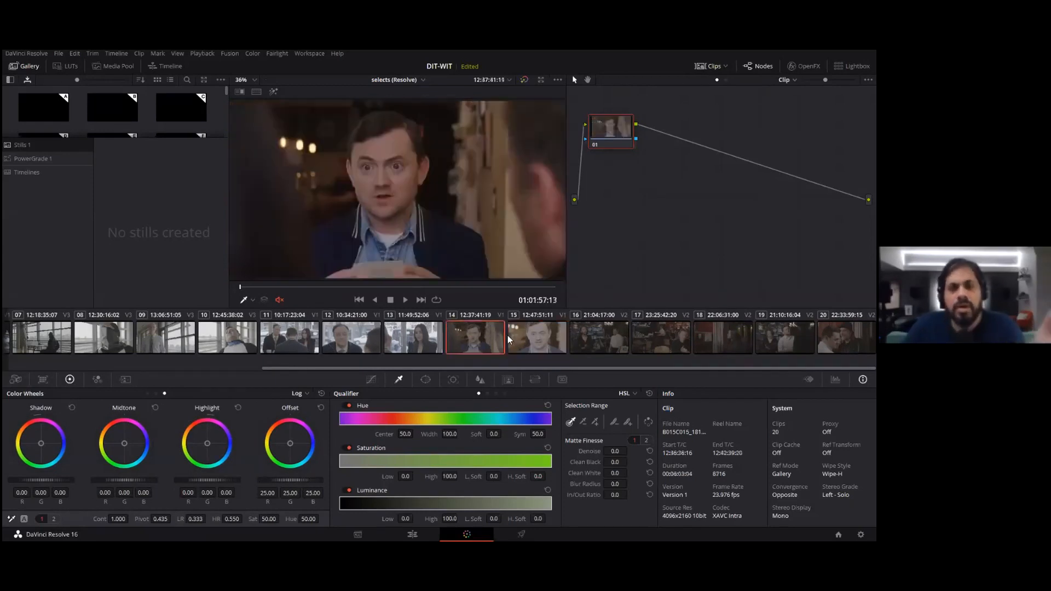
pyautogui.click(523, 336)
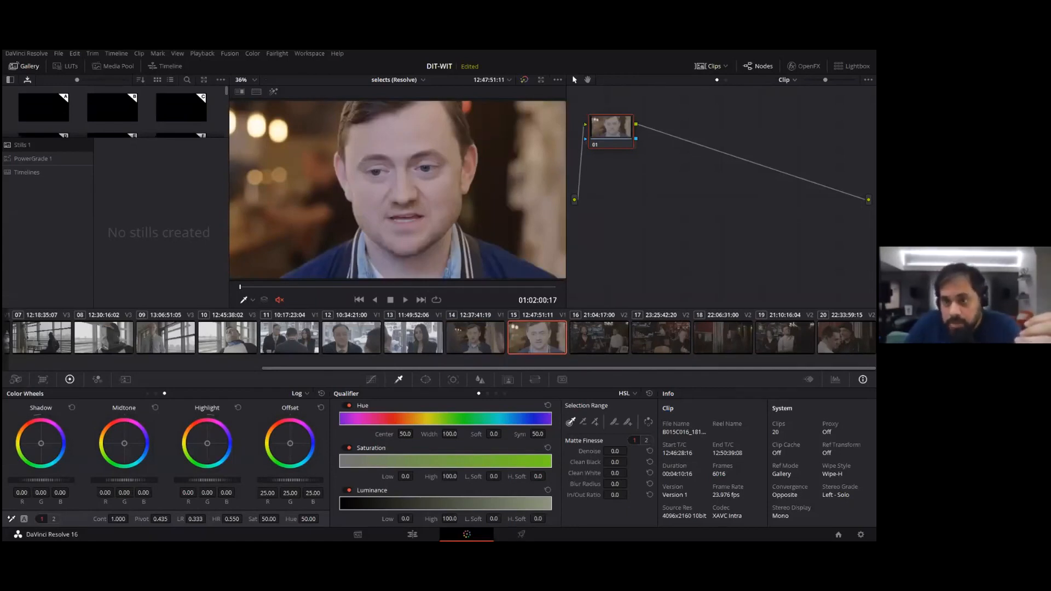
pyautogui.hotkey('ctrl', 'shift', 'w')
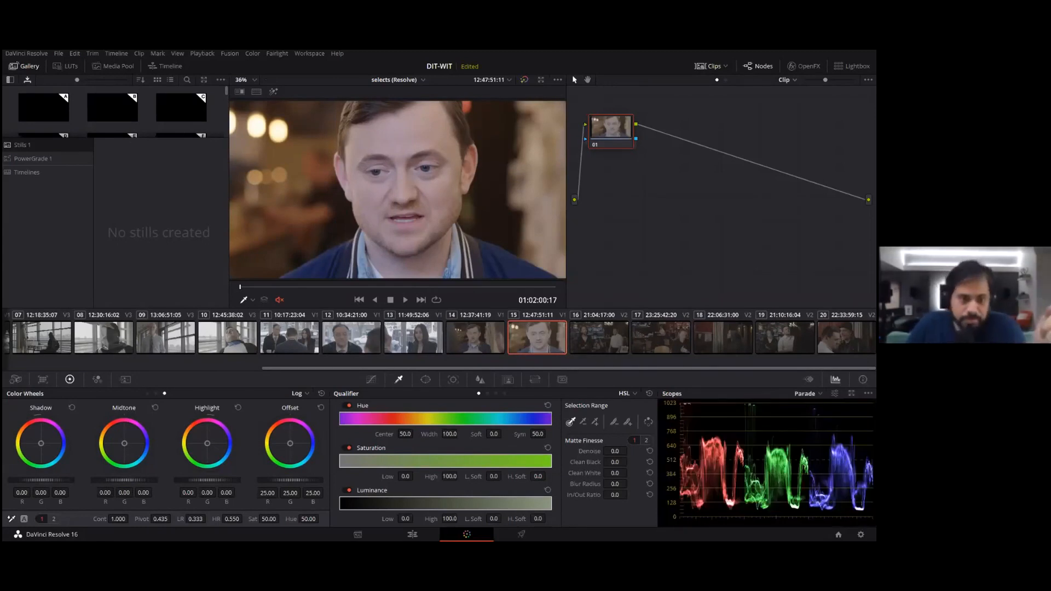
pyautogui.click(462, 334)
pyautogui.click(545, 348)
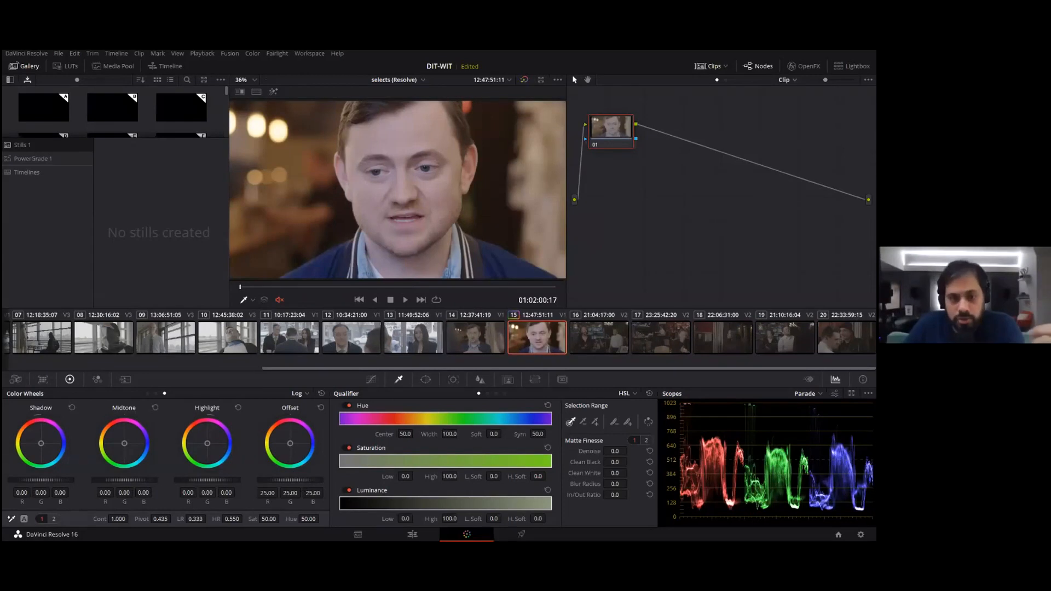
# Step: Lower clip 15's Offset to 18.80 on all channels and check its exposure against clip 14
pyautogui.moveTo(290, 480); pyautogui.dragTo(257, 480)
pyautogui.click(488, 336)
pyautogui.click(534, 333)
# Step: Grab a still of clip 14 and wipe it over clip 15, placing the split near the middle of the face
pyautogui.click(487, 335)
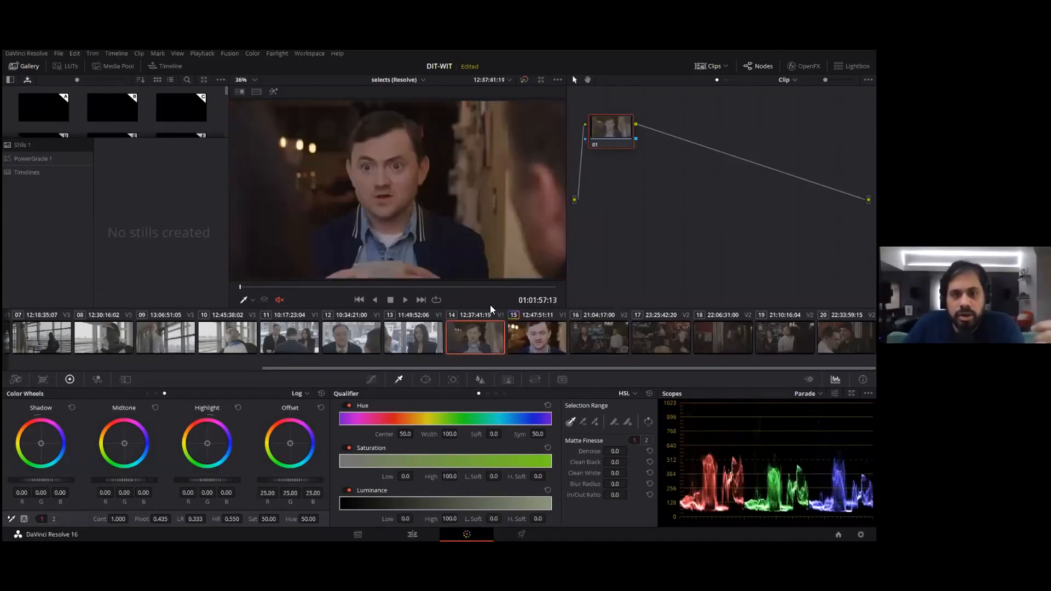
pyautogui.rightClick(423, 178)
pyautogui.click(426, 164)
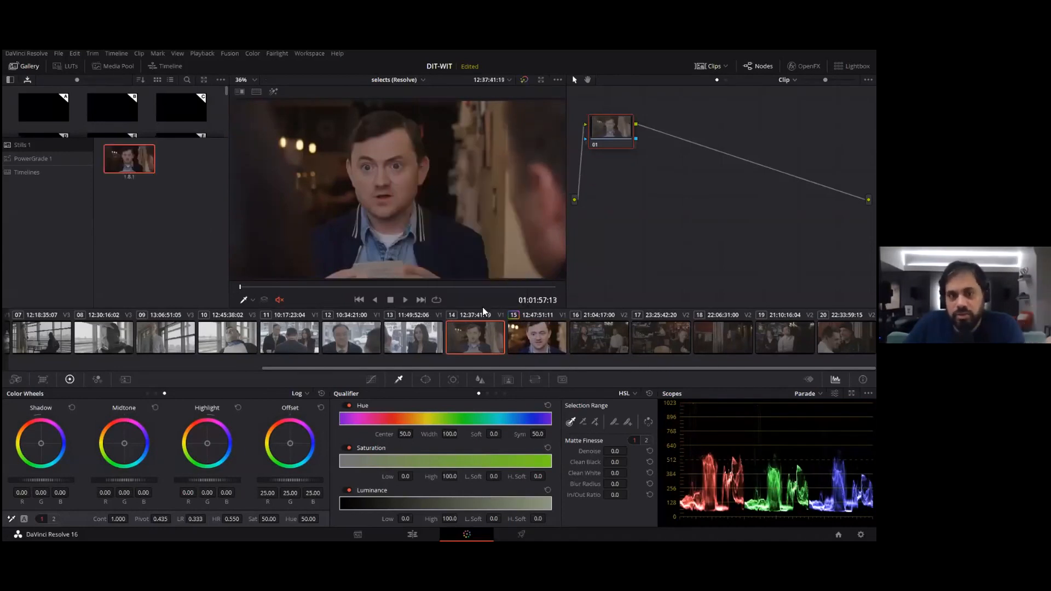
pyautogui.click(521, 331)
pyautogui.rightClick(145, 166)
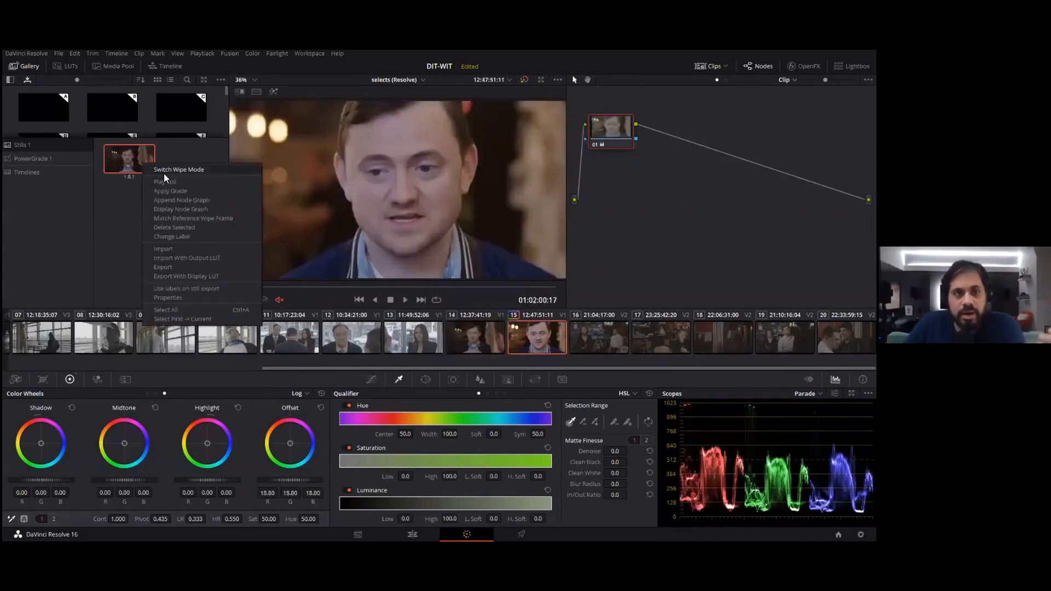
pyautogui.click(175, 182)
pyautogui.moveTo(234, 199); pyautogui.dragTo(394, 211)
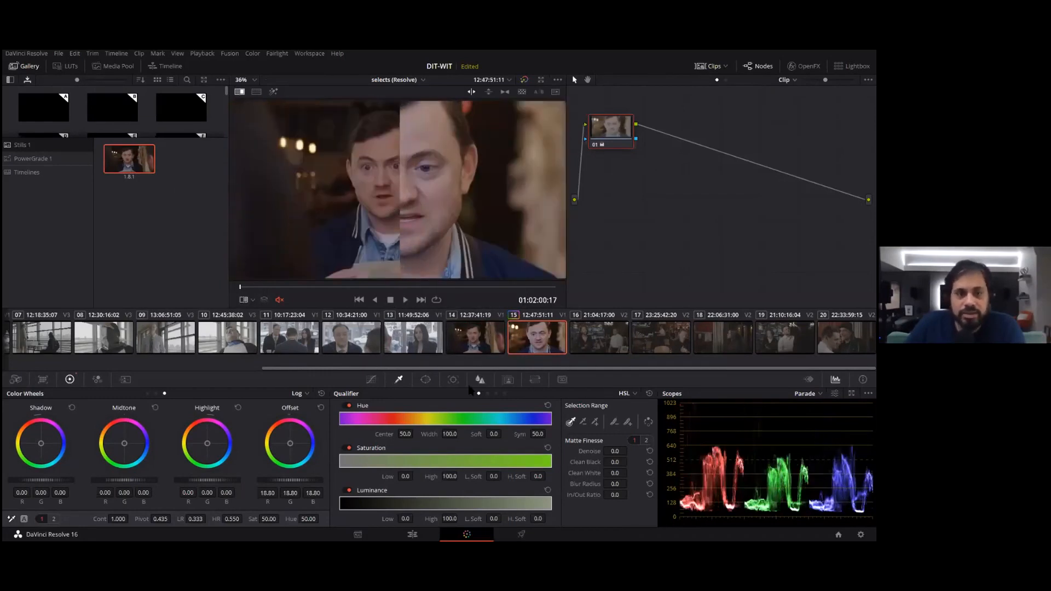
# Step: Set Reference Sizing Pan to -360 for the reference still and place the wipe split between the two faces
pyautogui.click(535, 379)
pyautogui.click(607, 398)
pyautogui.click(609, 442)
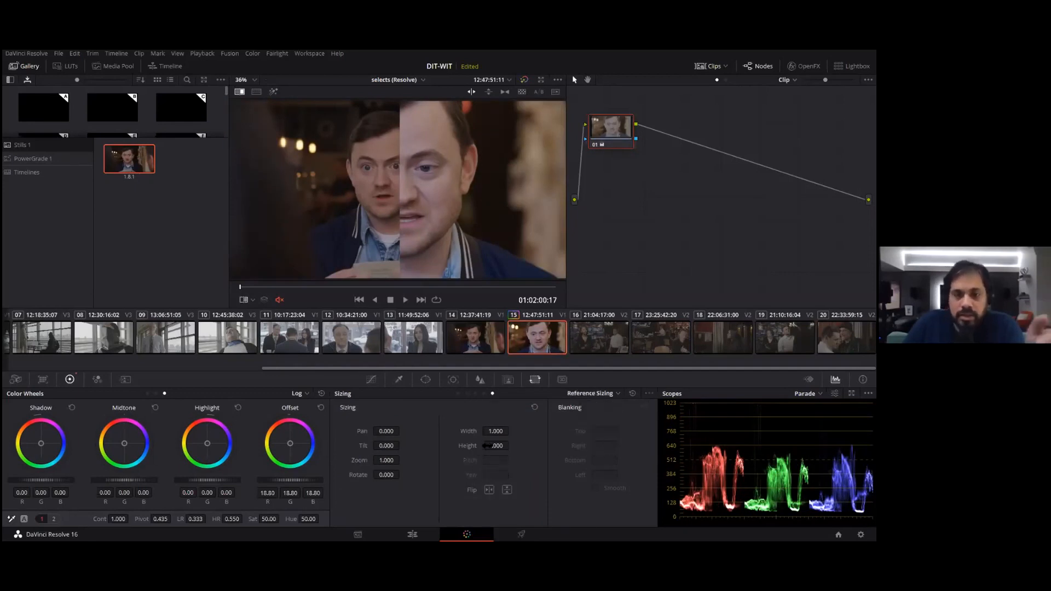
pyautogui.moveTo(386, 431); pyautogui.dragTo(323, 431)
pyautogui.moveTo(405, 189); pyautogui.dragTo(359, 188)
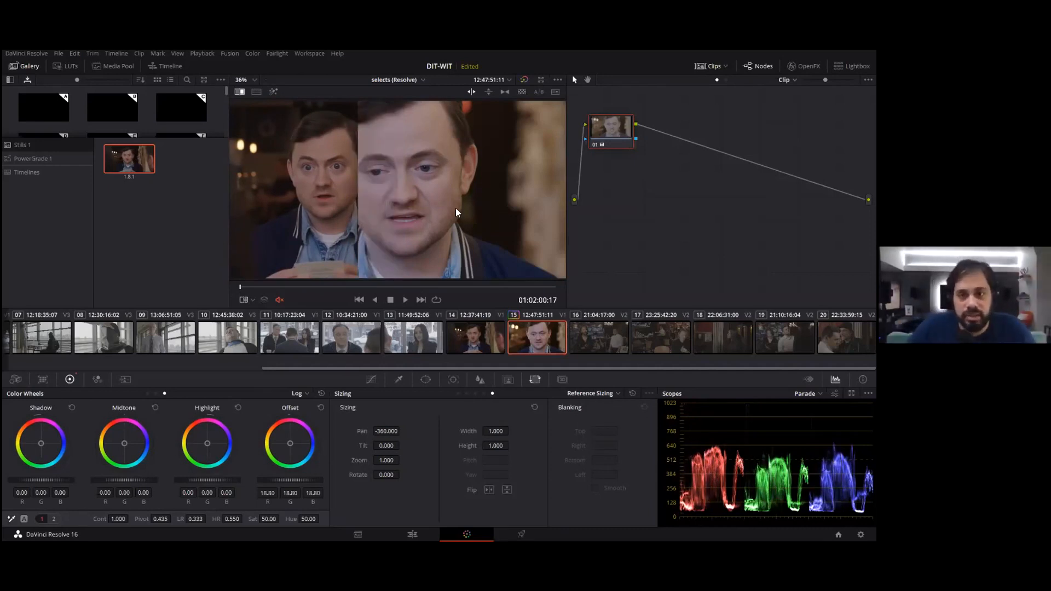
# Step: Lower clip 15's Offset to 13.40 on all channels and add a serial node after node 01, adjusting the wipe split
pyautogui.moveTo(311, 482); pyautogui.dragTo(259, 482)
pyautogui.moveTo(376, 214); pyautogui.dragTo(328, 174)
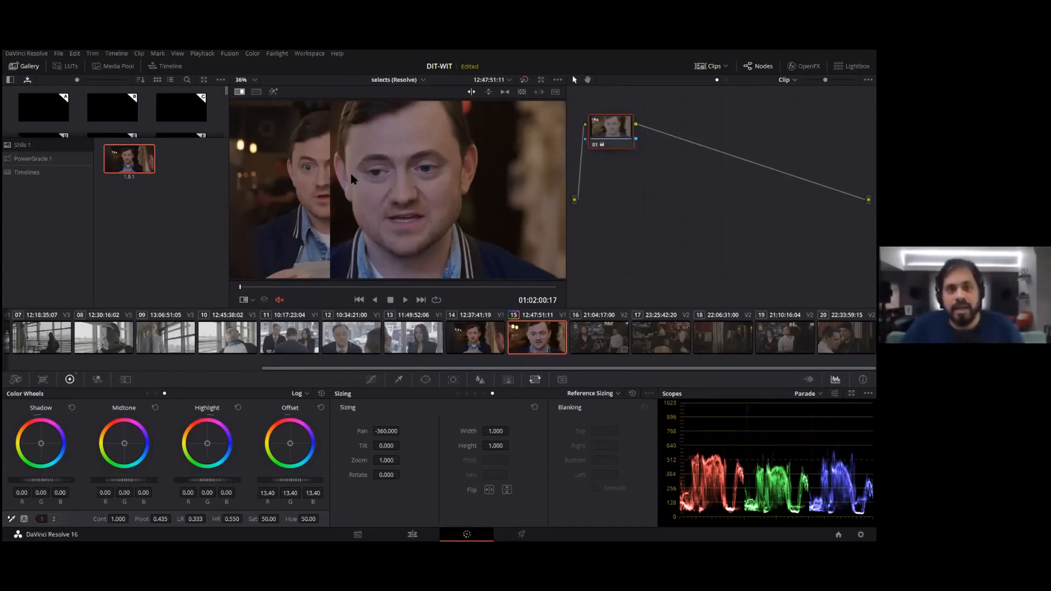
pyautogui.hotkey('alt', 's')
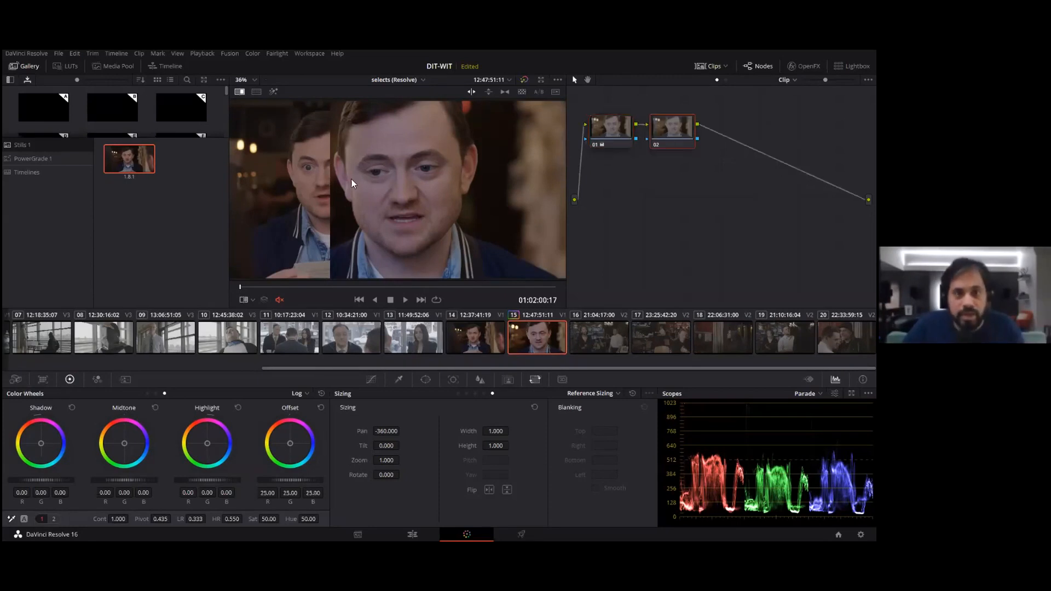
pyautogui.moveTo(324, 181); pyautogui.dragTo(283, 170)
# Step: Set node 01's Offset to red 11.98, green 14.23 and blue 17.39, and compare the clip with and without its grade
pyautogui.hotkey('shift', ';')
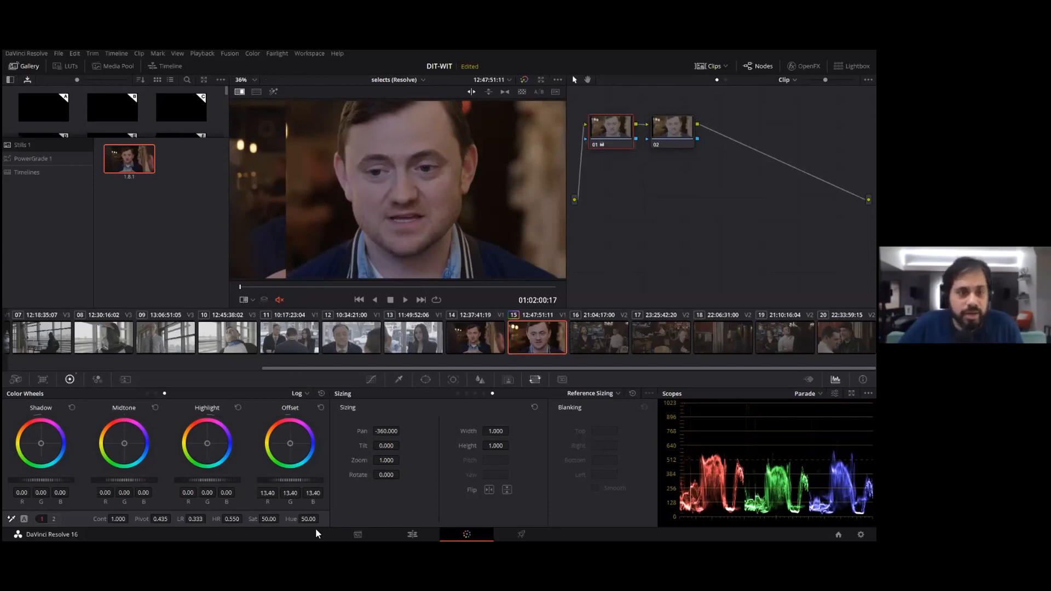
pyautogui.moveTo(288, 481); pyautogui.dragTo(293, 481)
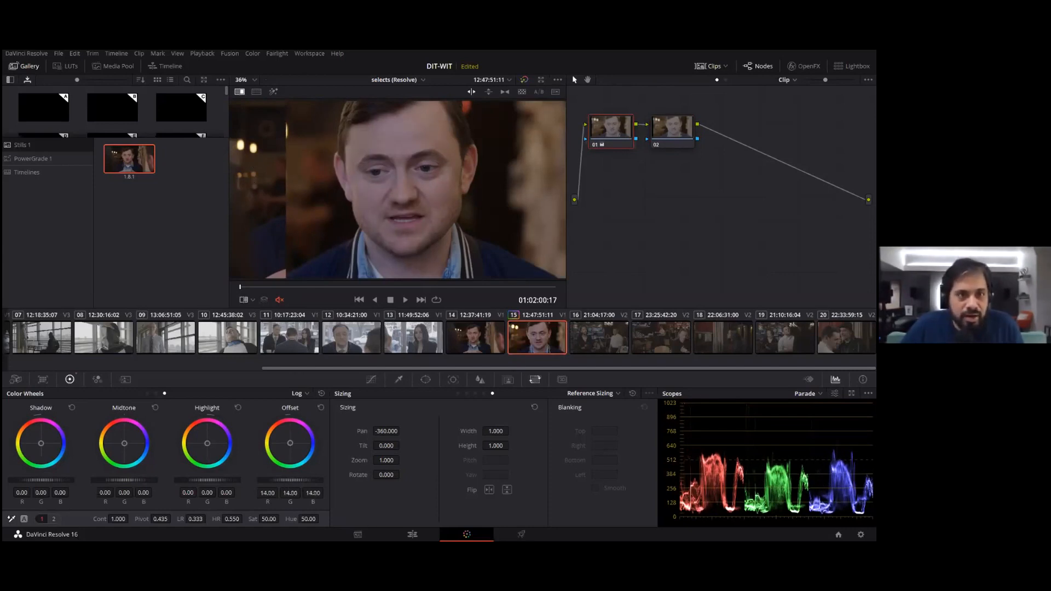
pyautogui.moveTo(290, 443); pyautogui.dragTo(291, 444)
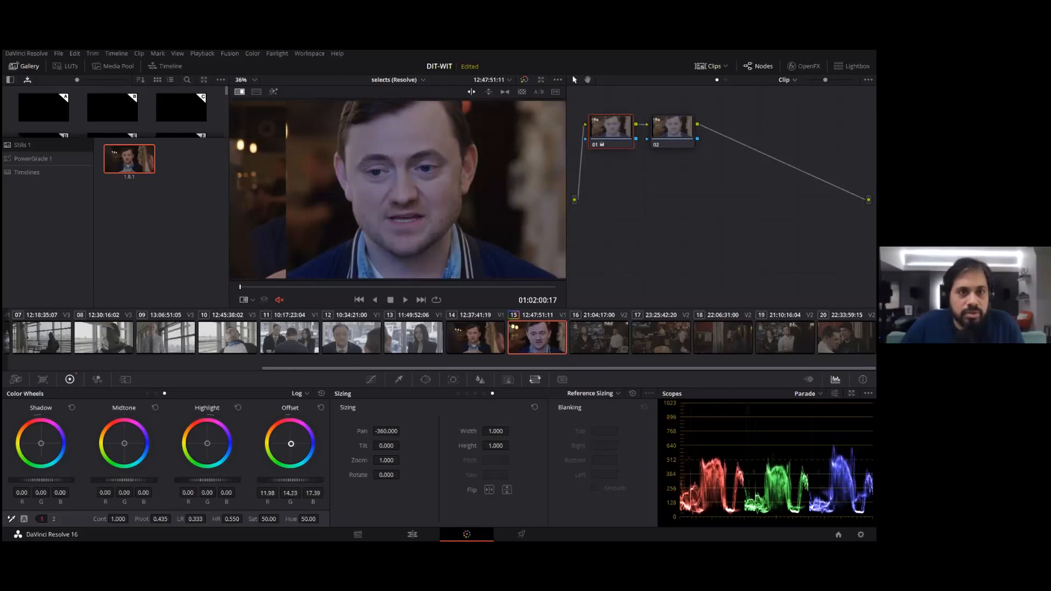
pyautogui.hotkey('shift', 'd')
pyautogui.hotkey('shift', 'd')
pyautogui.hotkey('shift', 'd')
pyautogui.hotkey('shift', 'd')
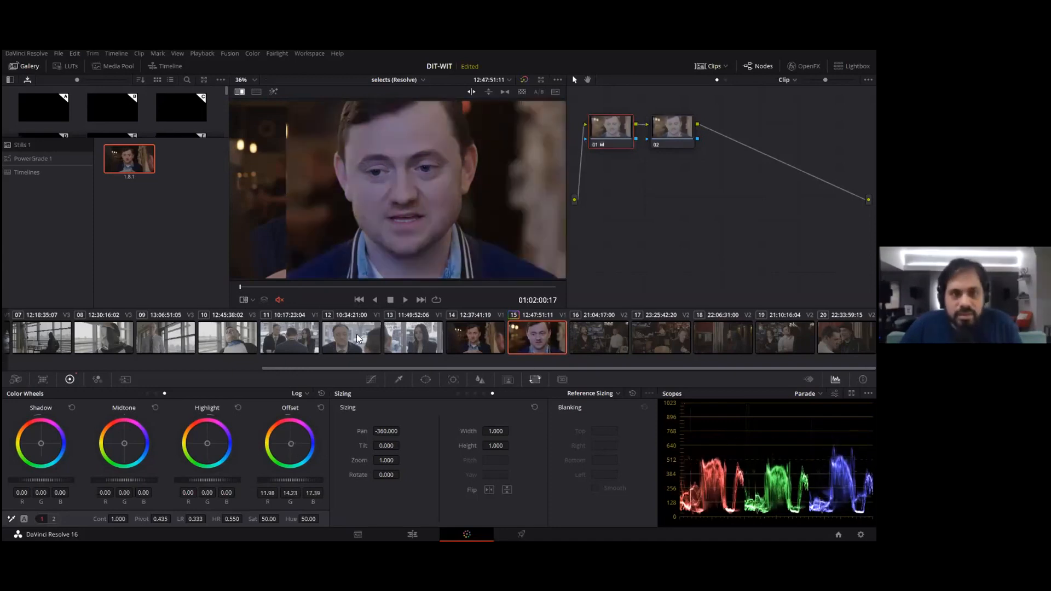
pyautogui.hotkey('shift', 'd')
pyautogui.hotkey('shift', 'd')
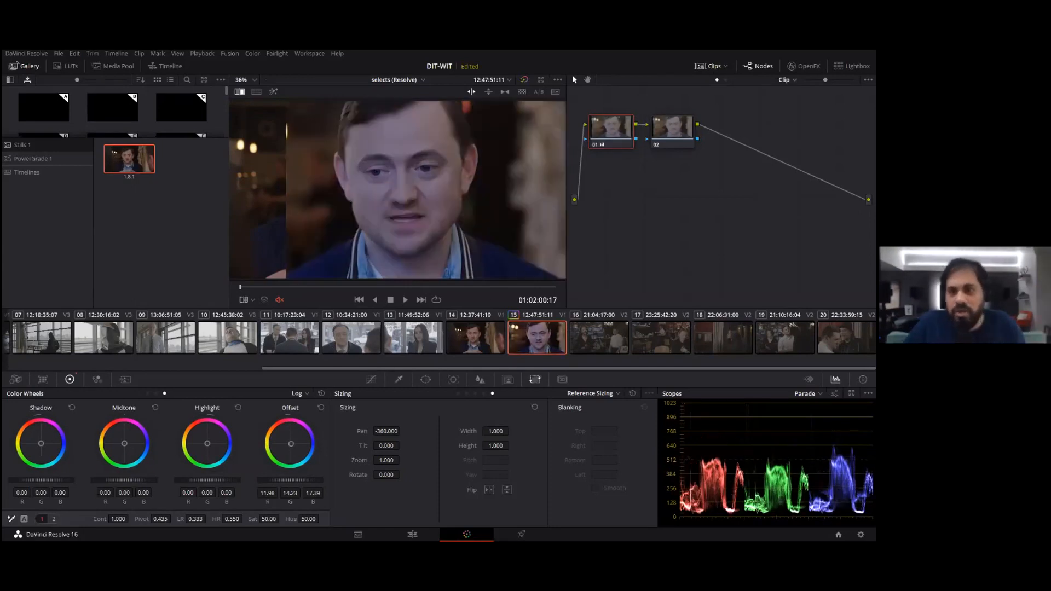
# Step: On node 02, sample the forehead skin with the HSL Qualifier, highlight the selection and set the hue width to 38.8
pyautogui.click(671, 127)
pyautogui.moveTo(283, 204); pyautogui.dragTo(366, 191)
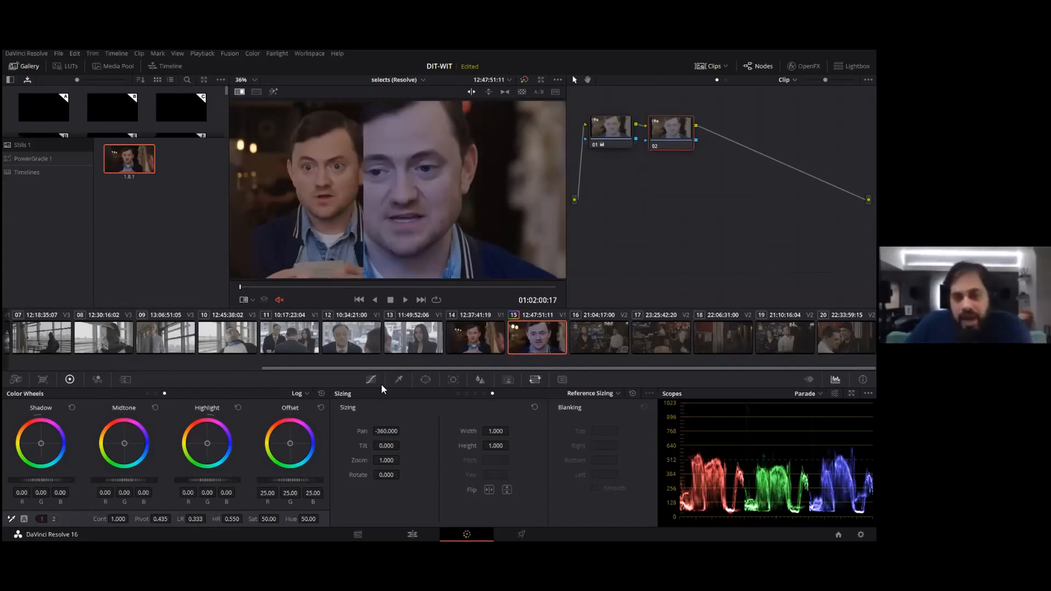
pyautogui.click(399, 379)
pyautogui.moveTo(425, 135); pyautogui.dragTo(449, 142)
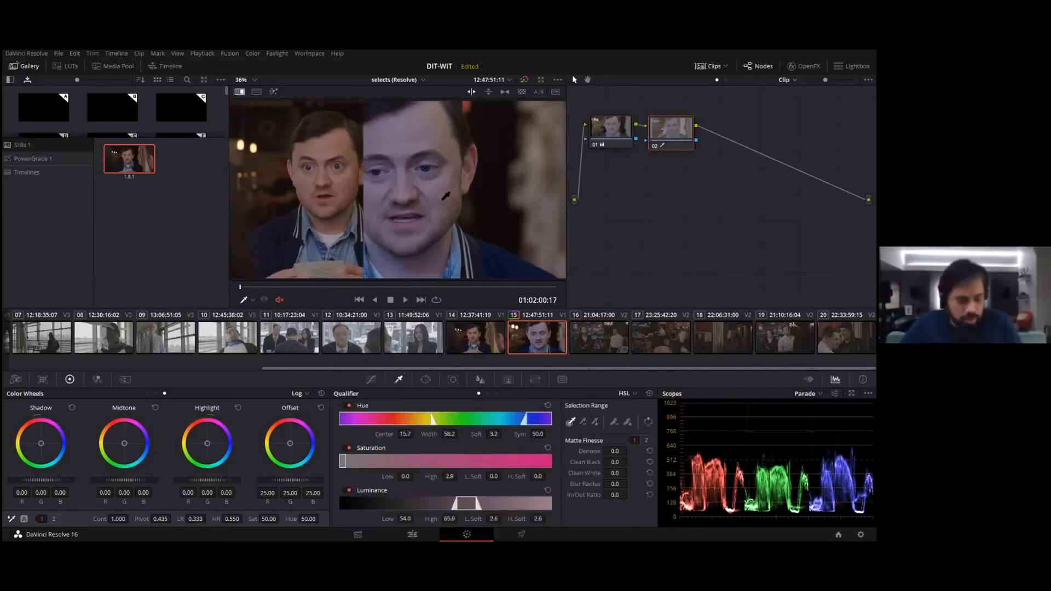
pyautogui.hotkey('shift', 'h')
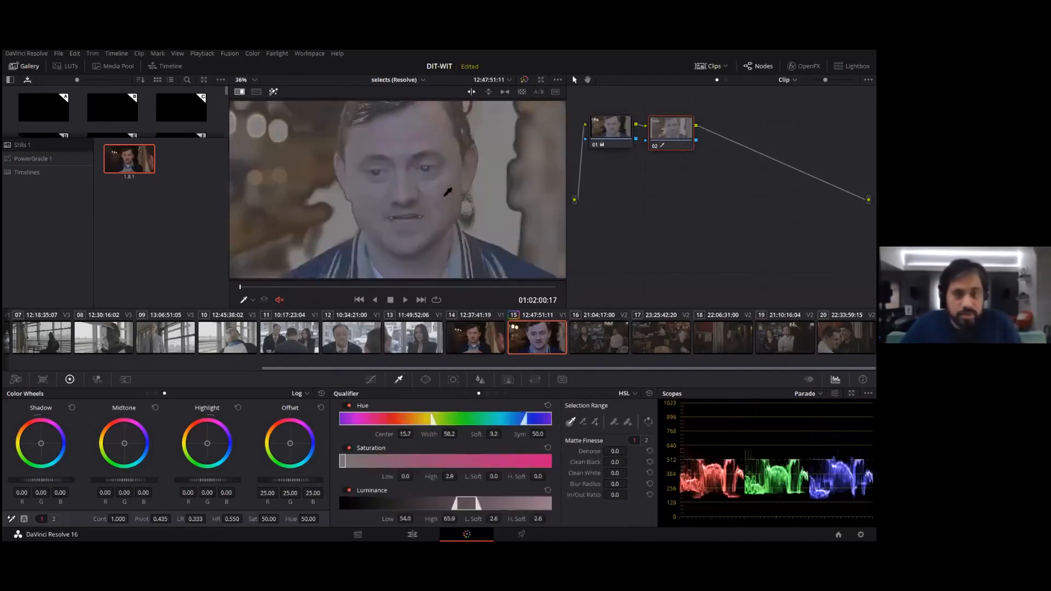
pyautogui.moveTo(449, 434); pyautogui.dragTo(451, 430)
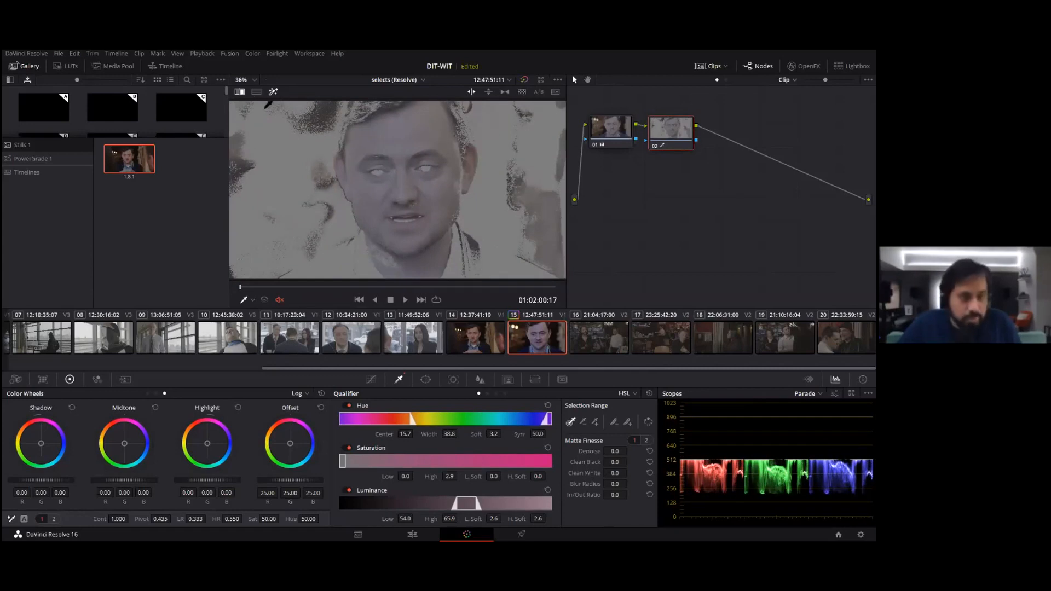
# Step: View the key as a black-and-white matte, add a forehead sample, and refine hue to center 13.6, width 37.0 and soft 7.6
pyautogui.click(241, 93)
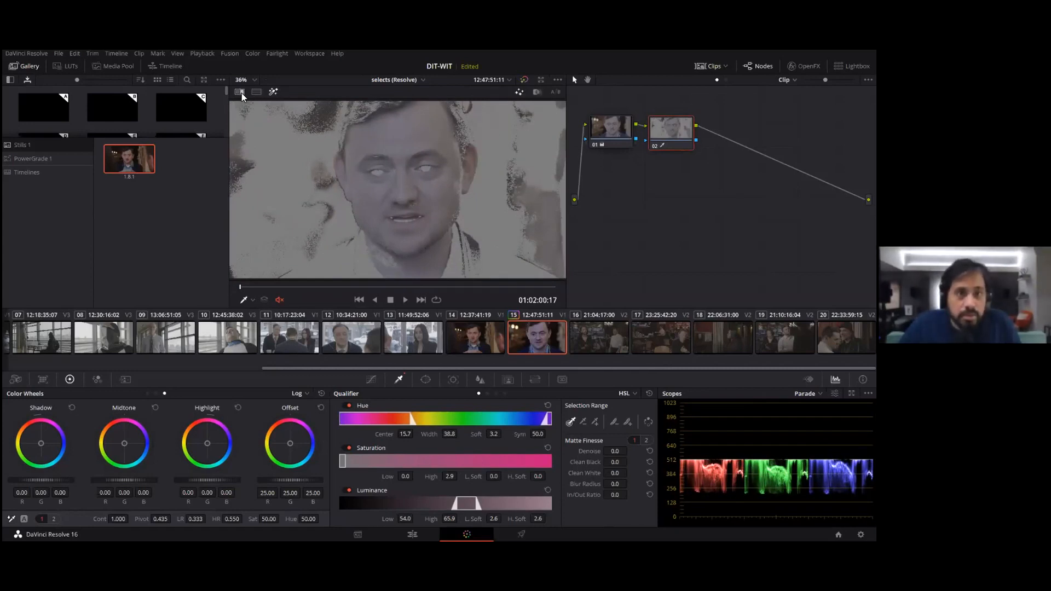
pyautogui.click(537, 91)
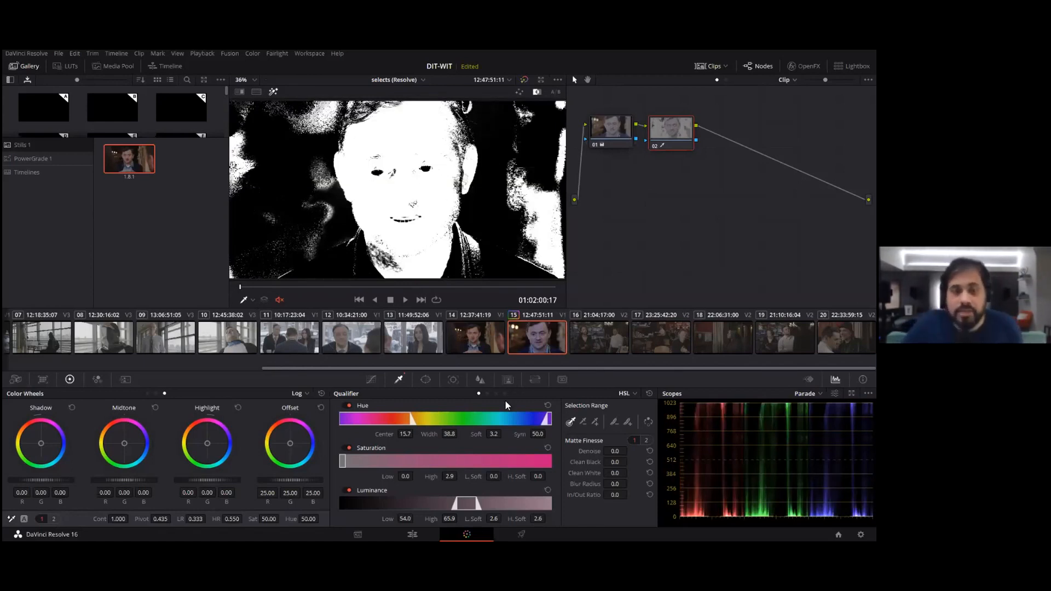
pyautogui.moveTo(494, 434); pyautogui.dragTo(507, 434)
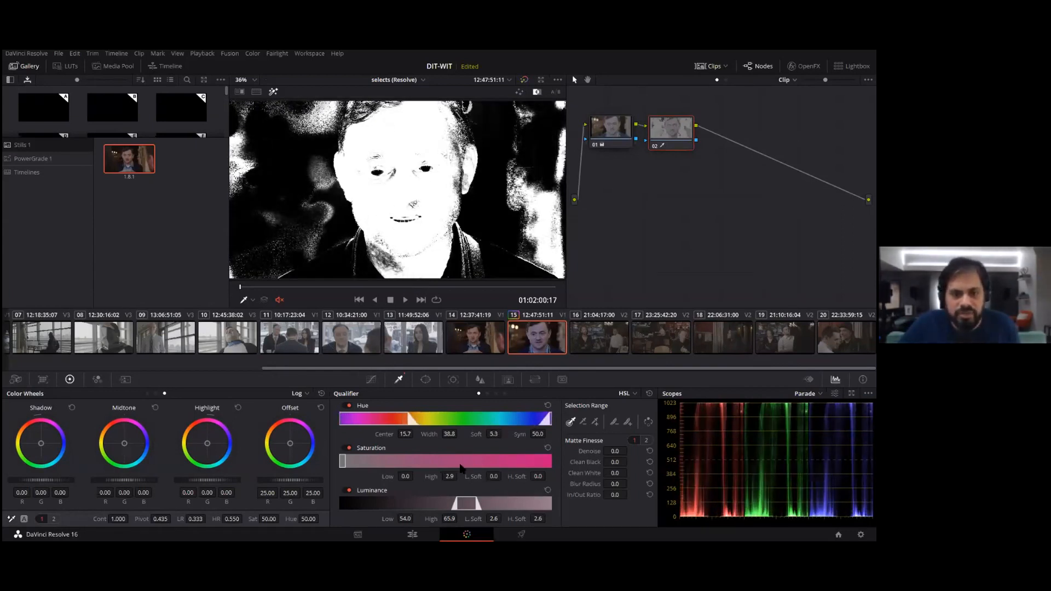
pyautogui.click(595, 421)
pyautogui.click(457, 140)
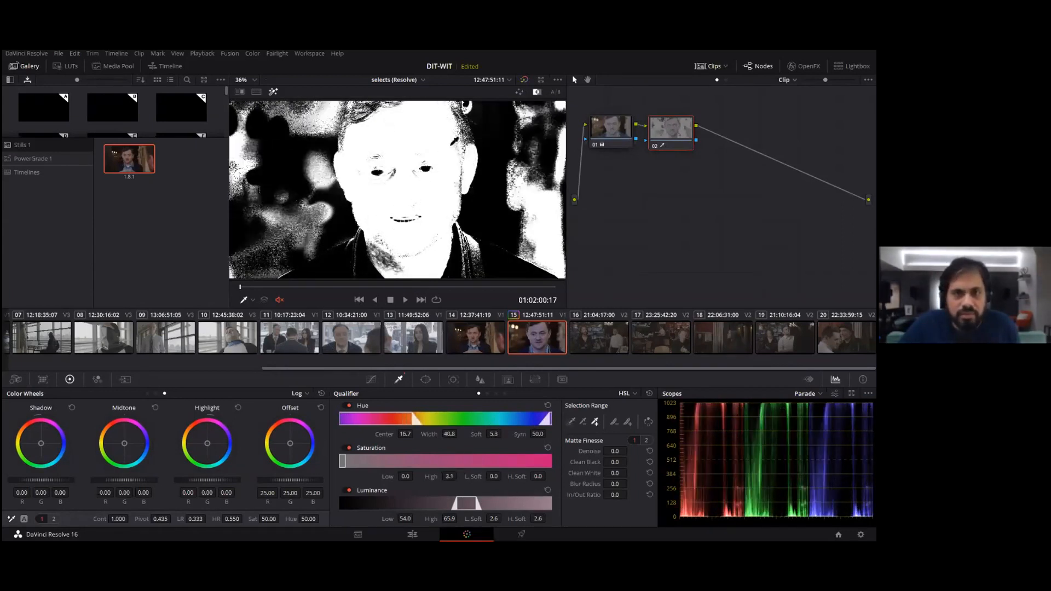
pyautogui.moveTo(448, 428); pyautogui.dragTo(411, 433)
pyautogui.moveTo(495, 434); pyautogui.dragTo(517, 434)
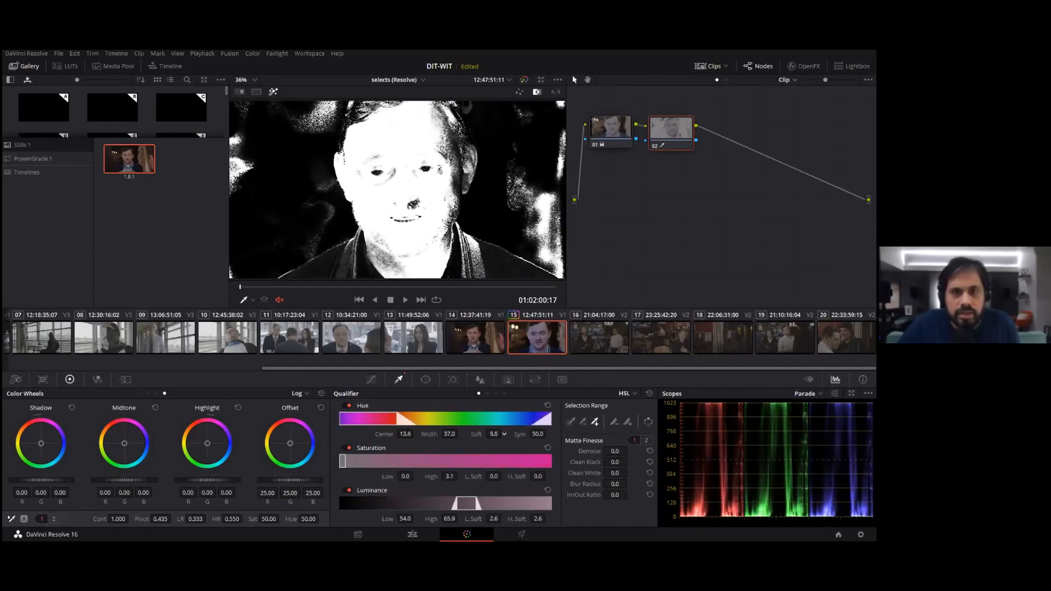
# Step: Set the key's saturation high to 7.3, luminance low to 52.5 and luminance low softness to 7.9, then turn off the highlight
pyautogui.moveTo(449, 476); pyautogui.dragTo(468, 476)
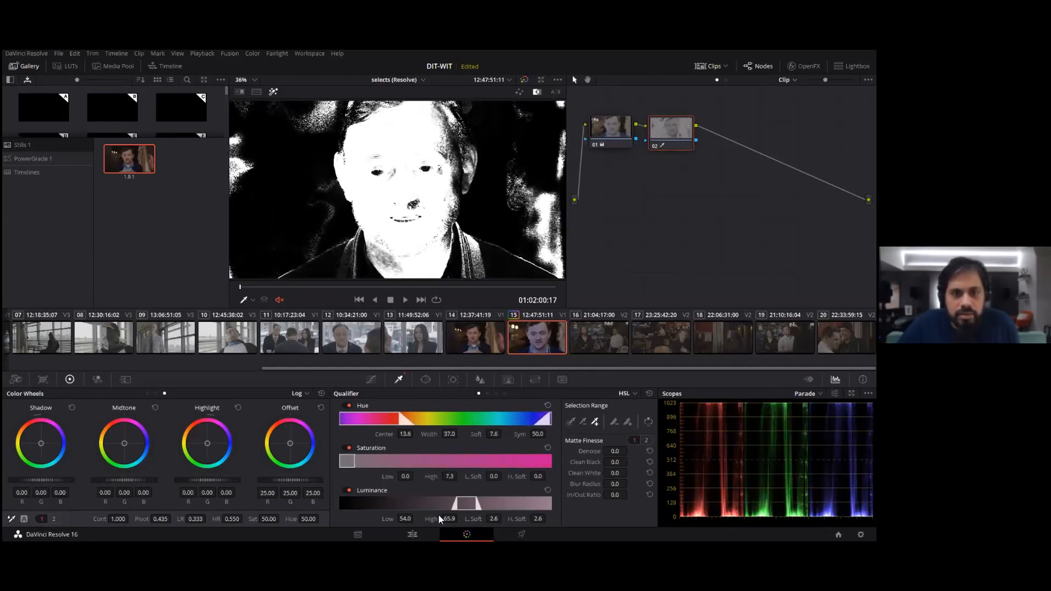
pyautogui.moveTo(405, 519); pyautogui.dragTo(416, 519)
pyautogui.moveTo(494, 519); pyautogui.dragTo(494, 518)
pyautogui.click(274, 92)
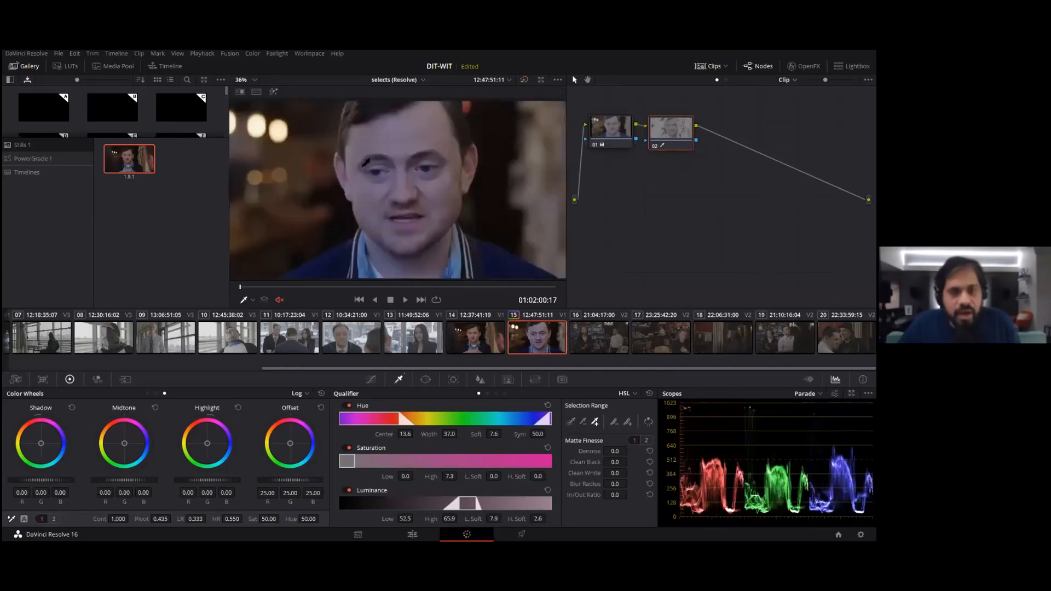
# Step: Check the skin key with the highlight view and set its Blur Radius to 26.2
pyautogui.hotkey('shift', 'h')
pyautogui.hotkey('shift', 'h')
pyautogui.hotkey('shift', 'h')
pyautogui.hotkey('shift', 'h')
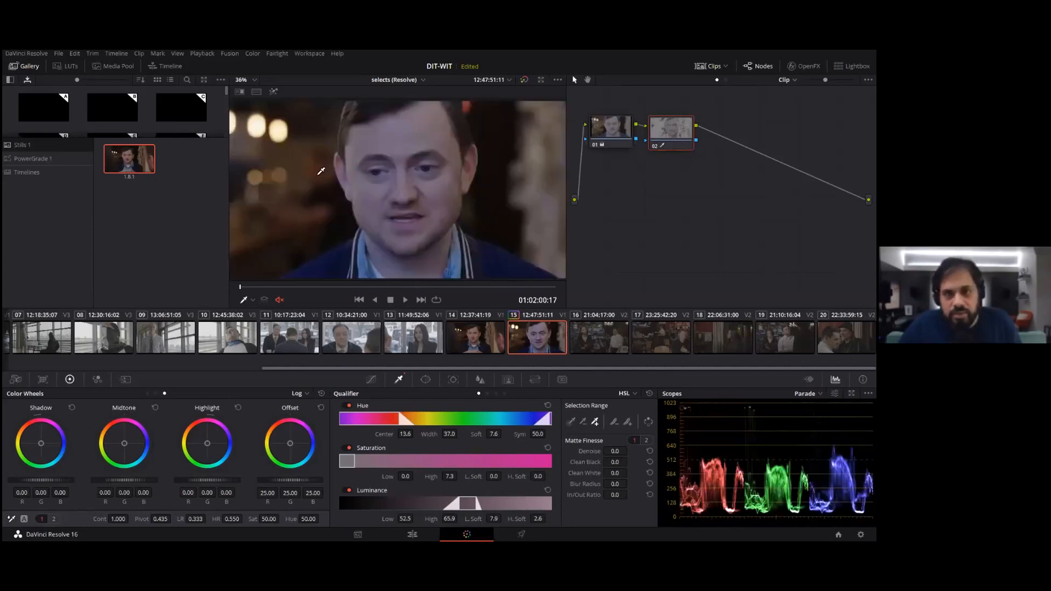
pyautogui.hotkey('shift', 'h')
pyautogui.hotkey('shift', 'h')
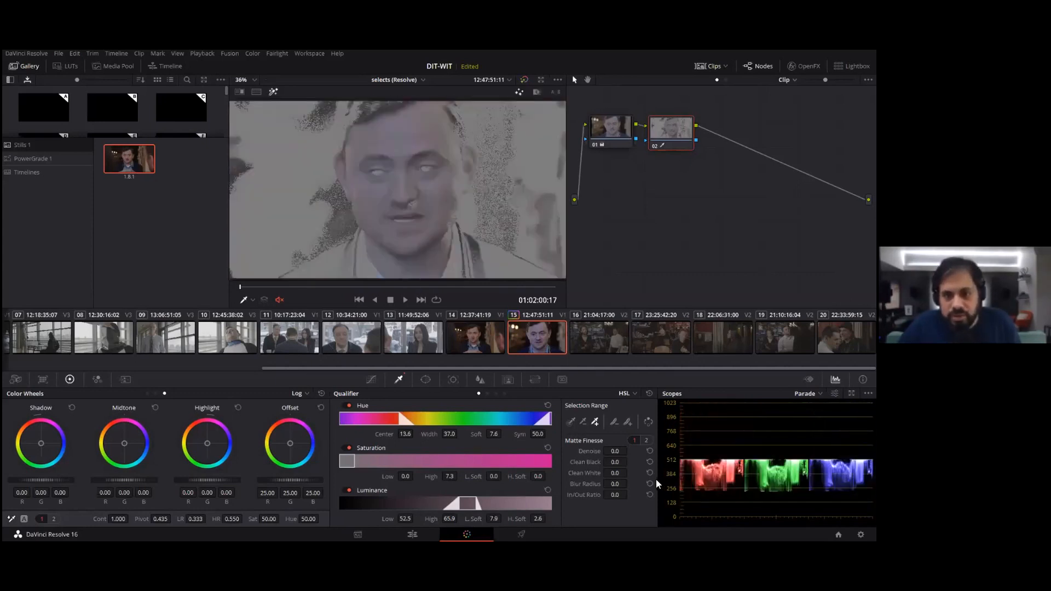
pyautogui.moveTo(622, 482); pyautogui.dragTo(613, 483)
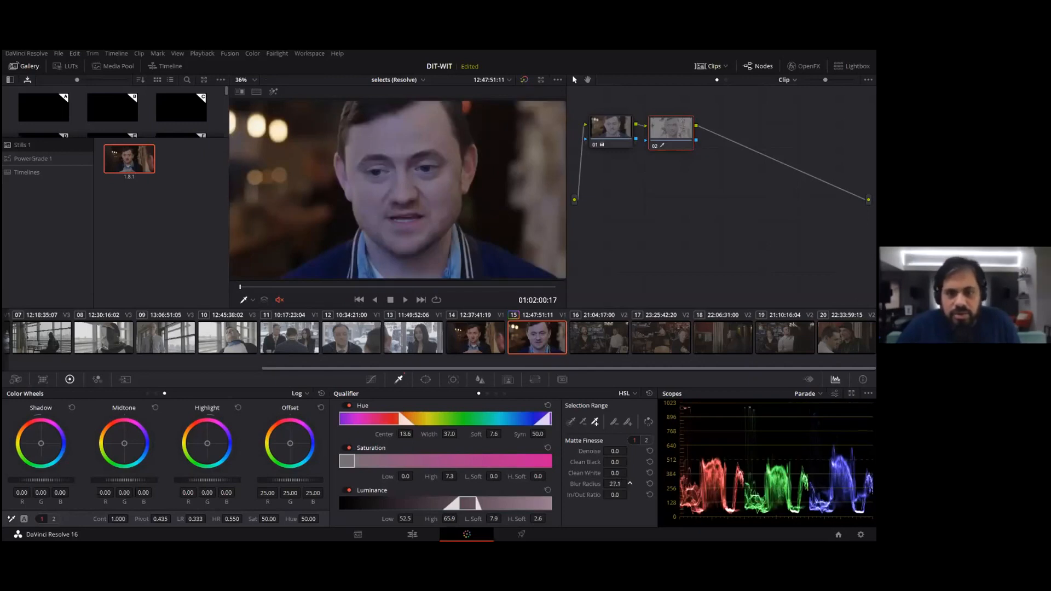
# Step: Warm the keyed skin with Offset red 28.18, green 24.62 and blue 19.08 against the reference wipe, and check the selection highlight
pyautogui.moveTo(290, 450); pyautogui.dragTo(289, 443)
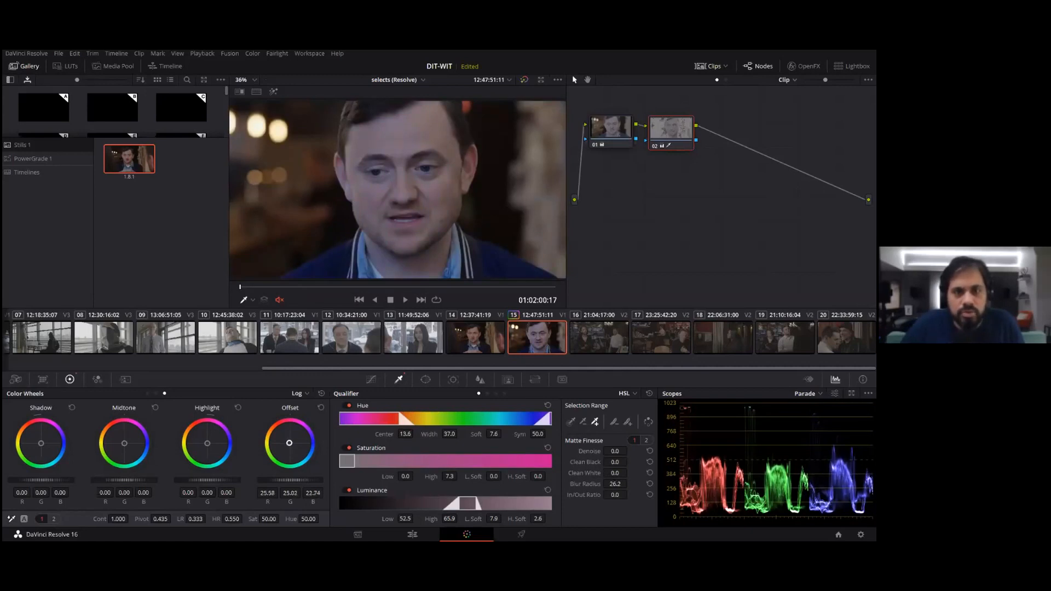
pyautogui.rightClick(130, 159)
pyautogui.click(187, 179)
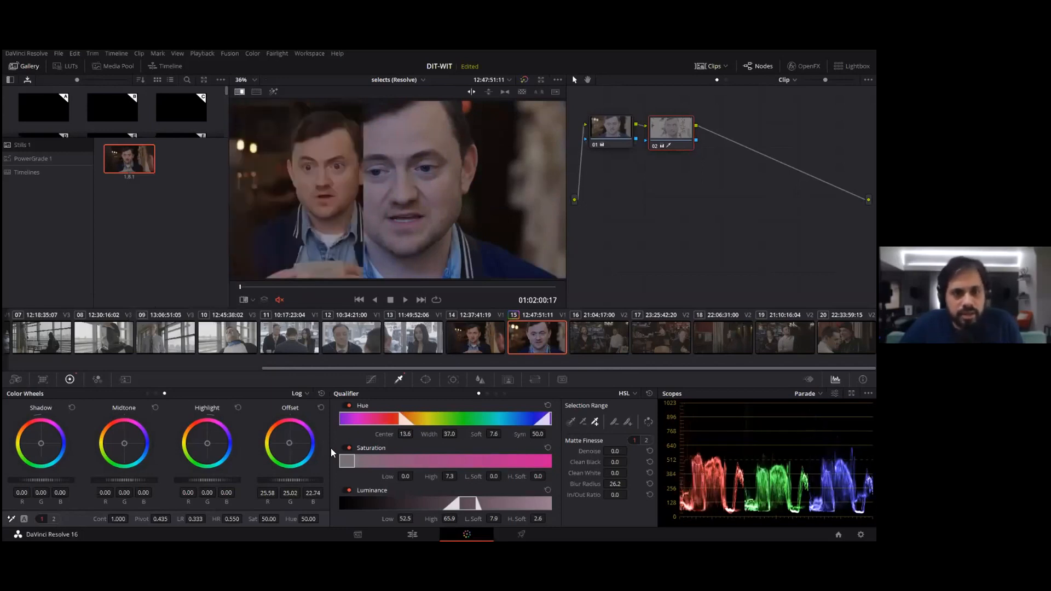
pyautogui.moveTo(294, 442); pyautogui.dragTo(288, 441)
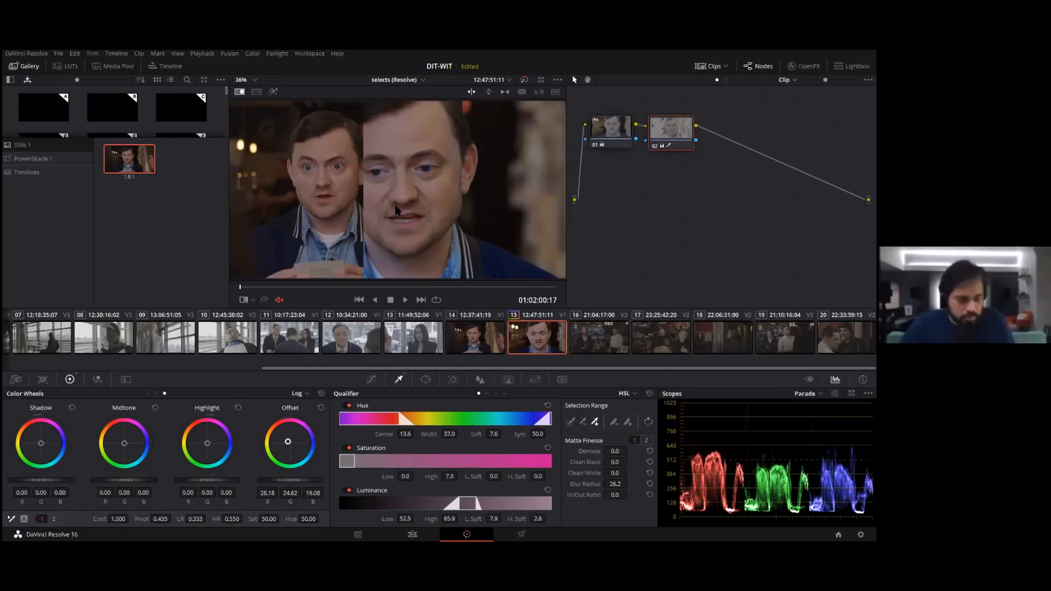
pyautogui.hotkey('shift', 'h')
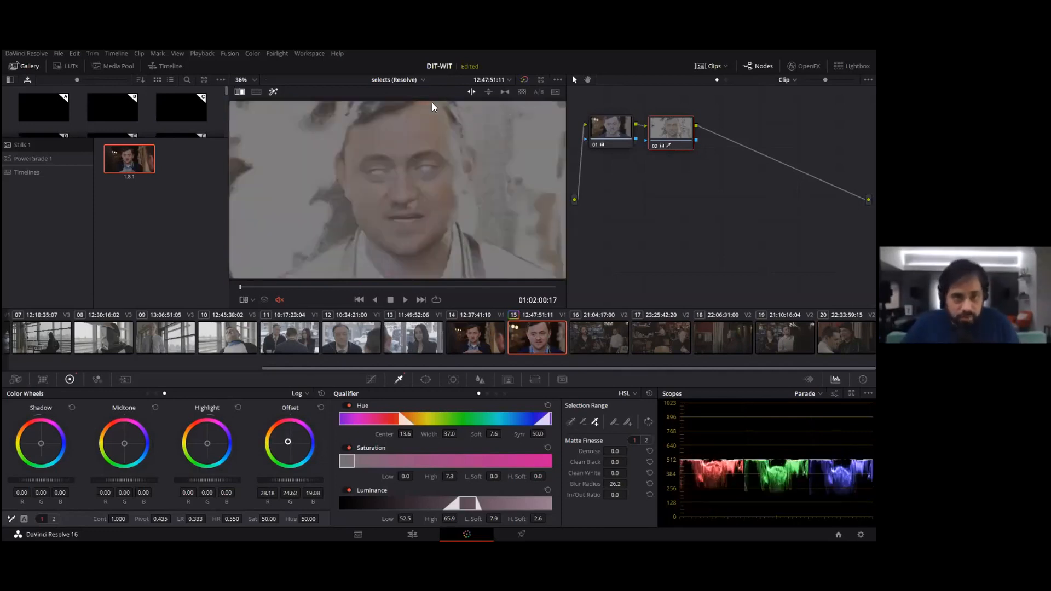
pyautogui.hotkey('shift', 'h')
# Step: Hide the reference wipe and switch between clips 14 and 15 to compare the skin tone match
pyautogui.rightClick(314, 149)
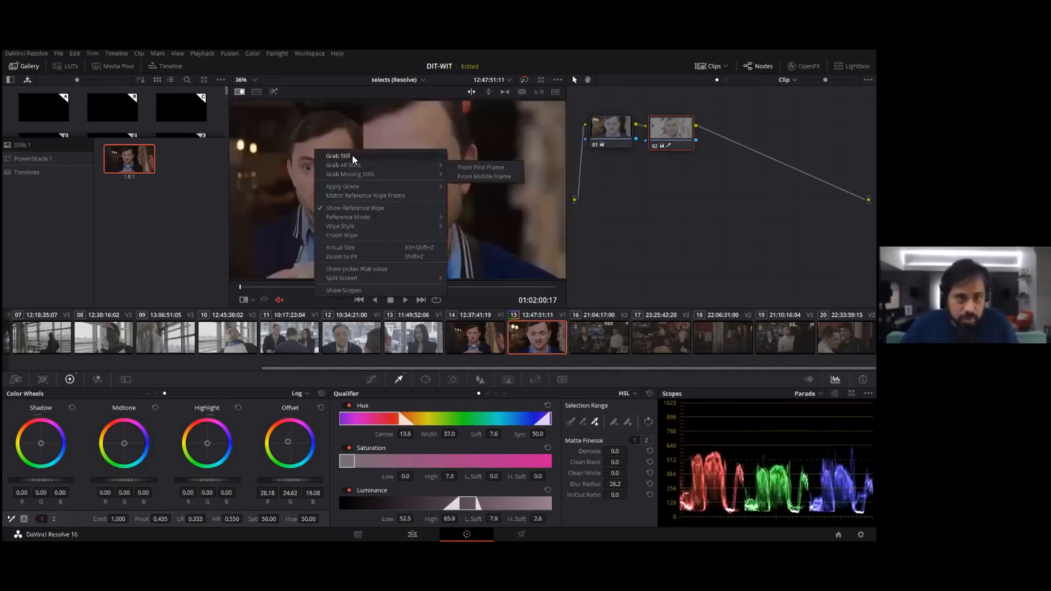
pyautogui.click(345, 208)
pyautogui.click(474, 346)
pyautogui.click(526, 331)
pyautogui.click(475, 338)
pyautogui.click(514, 337)
pyautogui.click(479, 337)
pyautogui.click(508, 335)
pyautogui.click(497, 332)
pyautogui.click(517, 333)
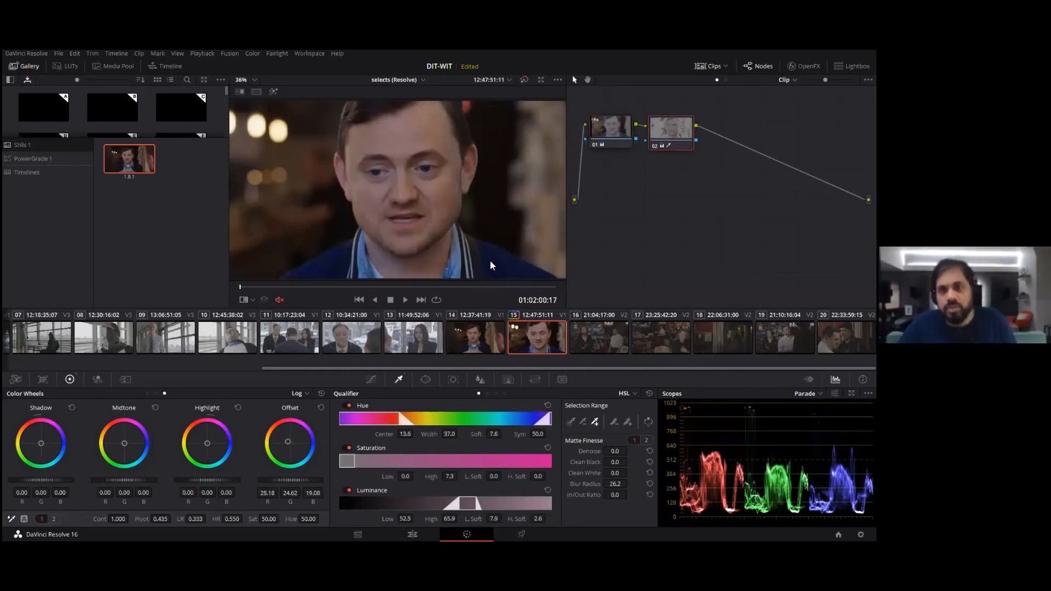
# Step: Show the reference wipe on clip 14, return to clip 15 and place the split between the two faces
pyautogui.click(478, 340)
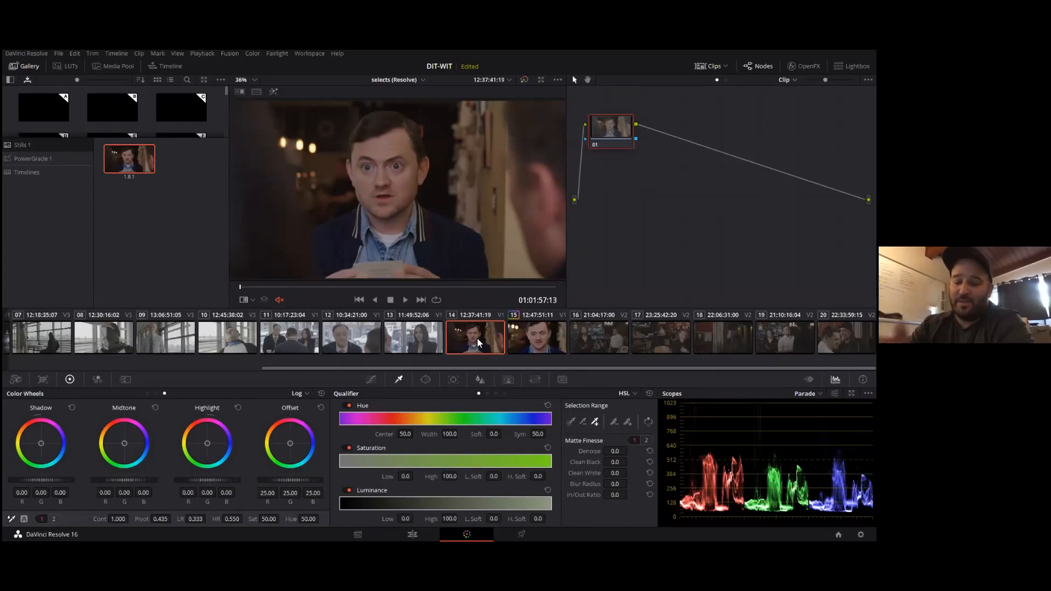
pyautogui.rightClick(426, 193)
pyautogui.click(454, 251)
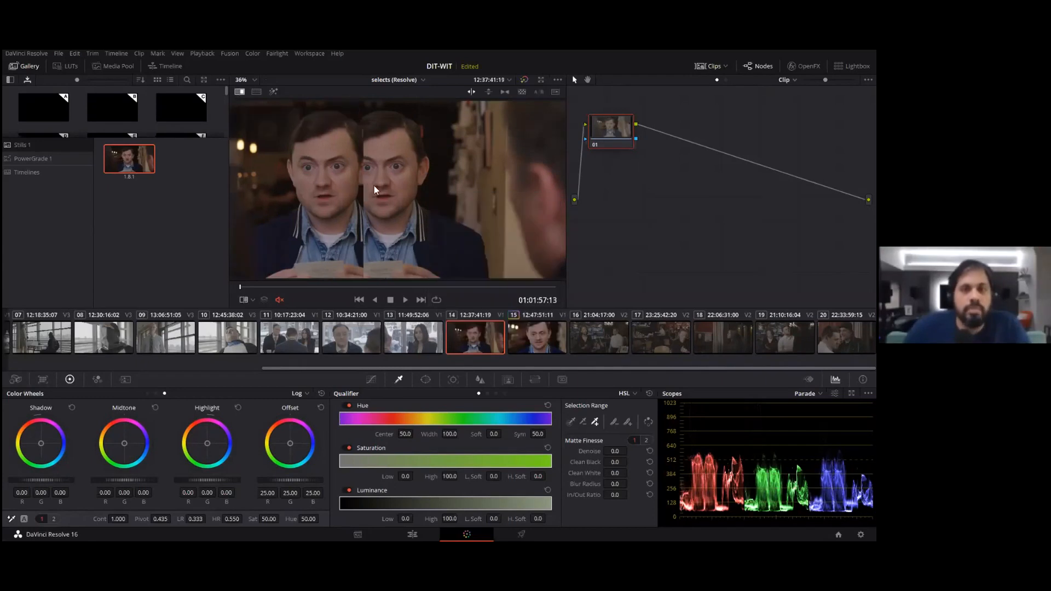
pyautogui.moveTo(350, 184)
pyautogui.mouseDown()
pyautogui.moveTo(361, 198)
pyautogui.moveTo(344, 201)
pyautogui.mouseUp()
pyautogui.click(534, 335)
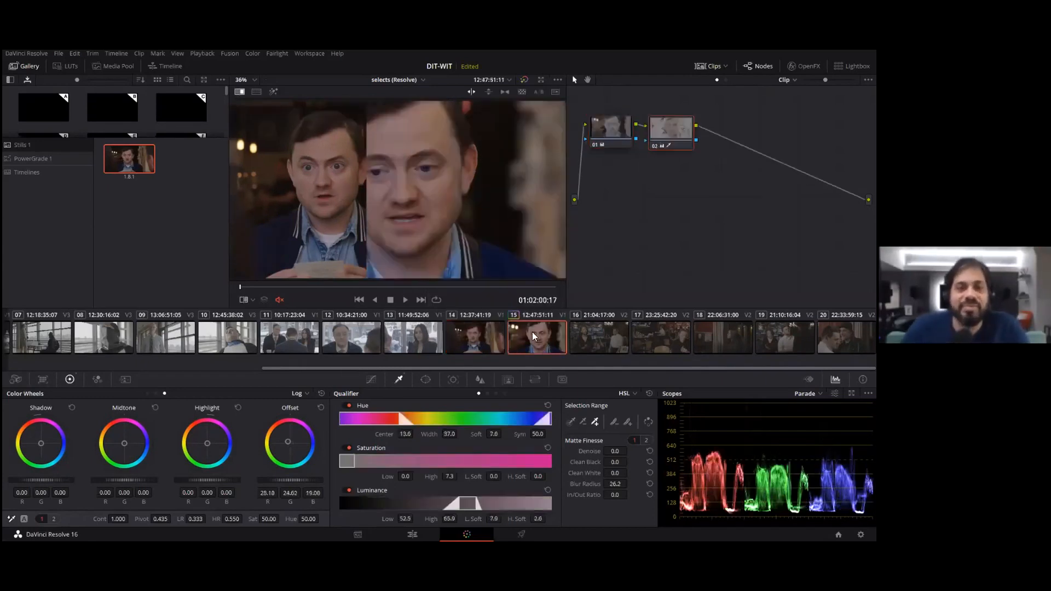
pyautogui.moveTo(366, 192)
pyautogui.mouseDown()
pyautogui.moveTo(381, 191)
pyautogui.moveTo(337, 188)
pyautogui.moveTo(359, 189)
pyautogui.mouseUp()
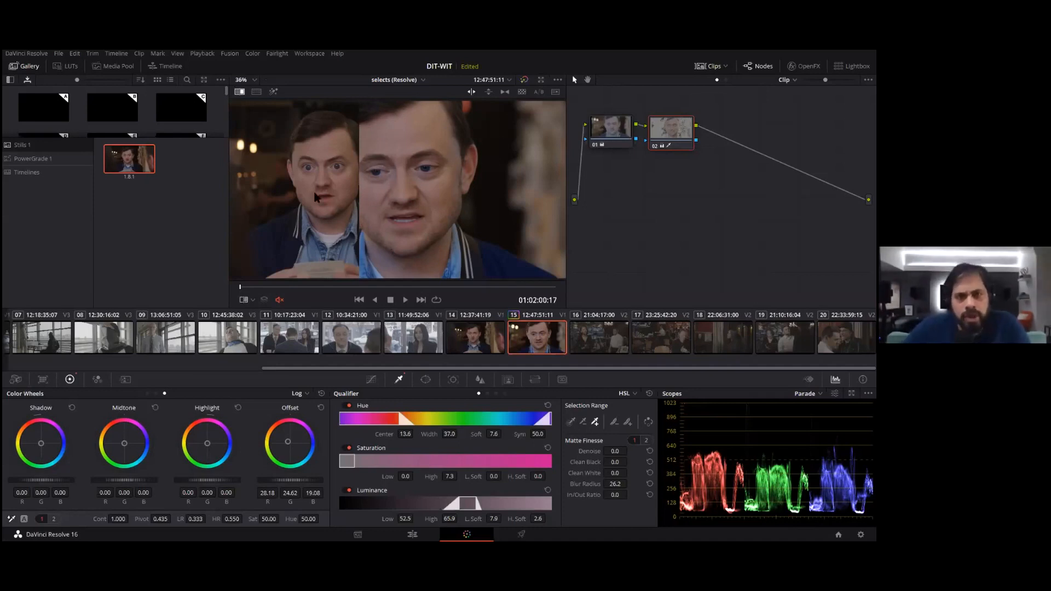
# Step: Display the sizing controls and choose the Reference Sizing mode again
pyautogui.click(535, 379)
pyautogui.click(600, 396)
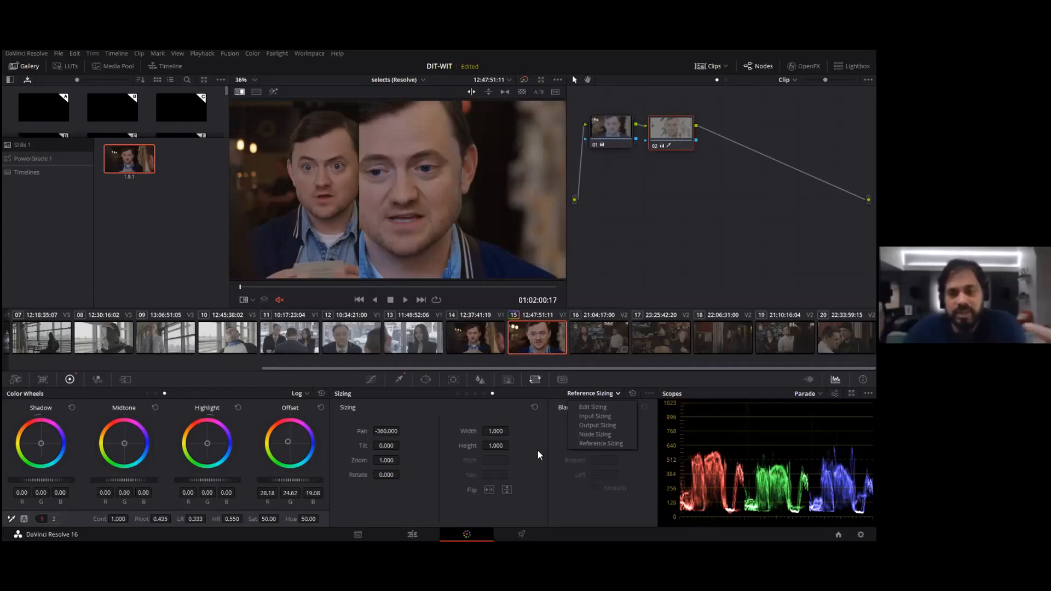
pyautogui.click(605, 450)
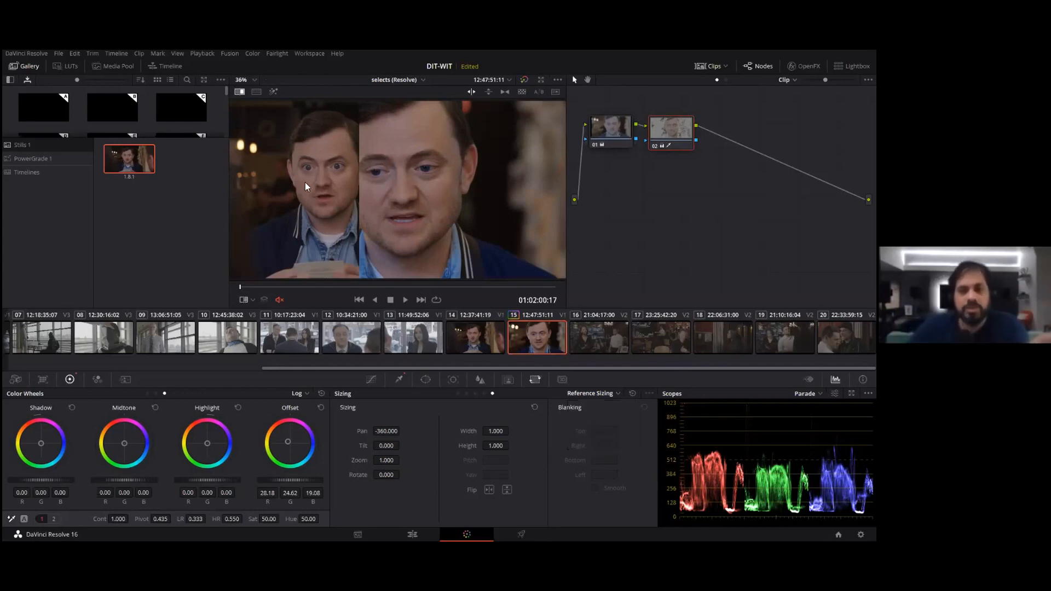
pyautogui.rightClick(341, 163)
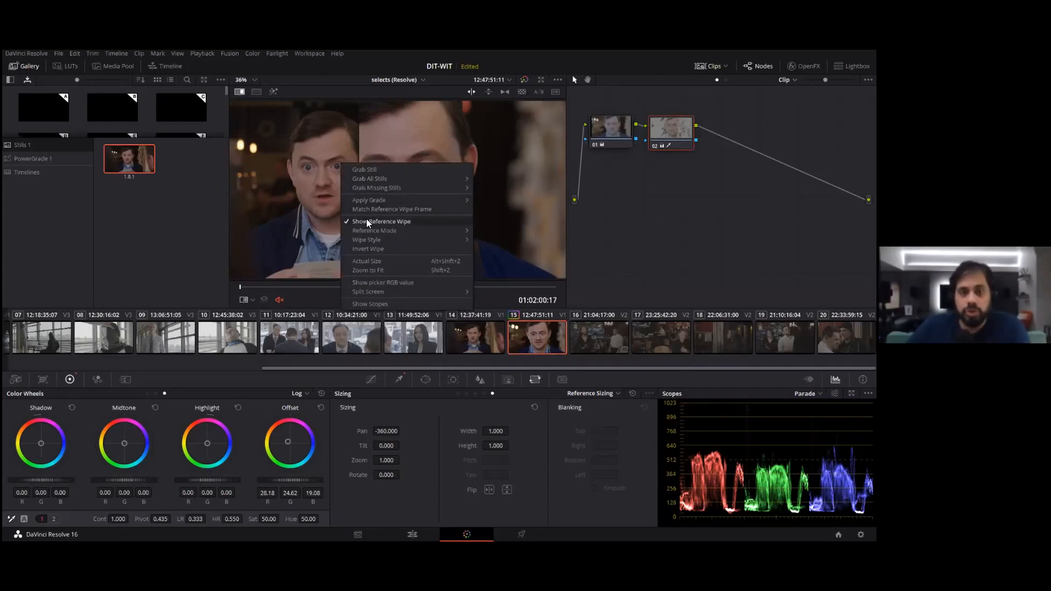
pyautogui.moveTo(366, 231)
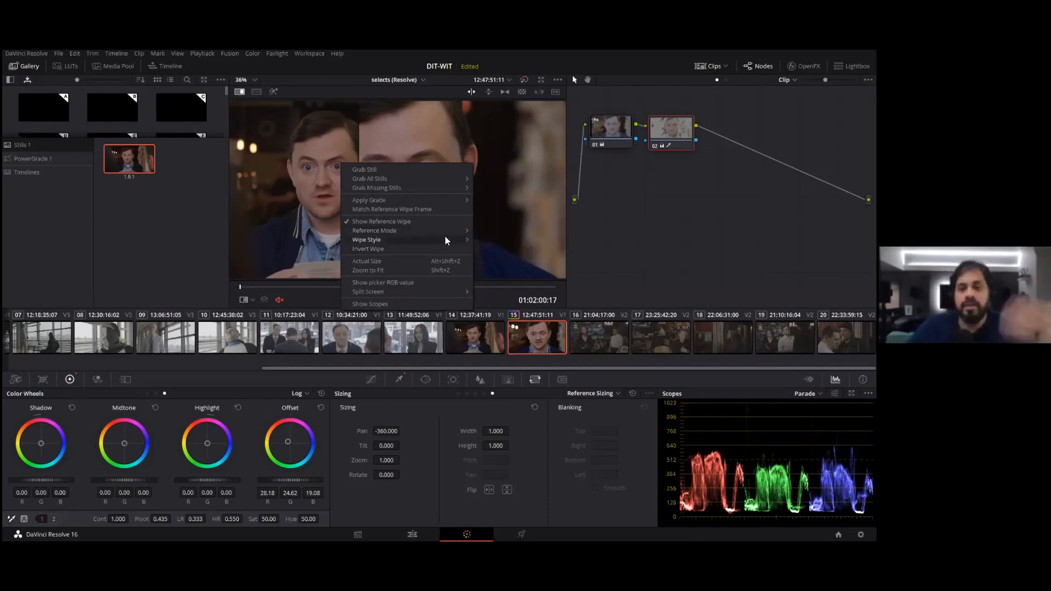
pyautogui.click(707, 268)
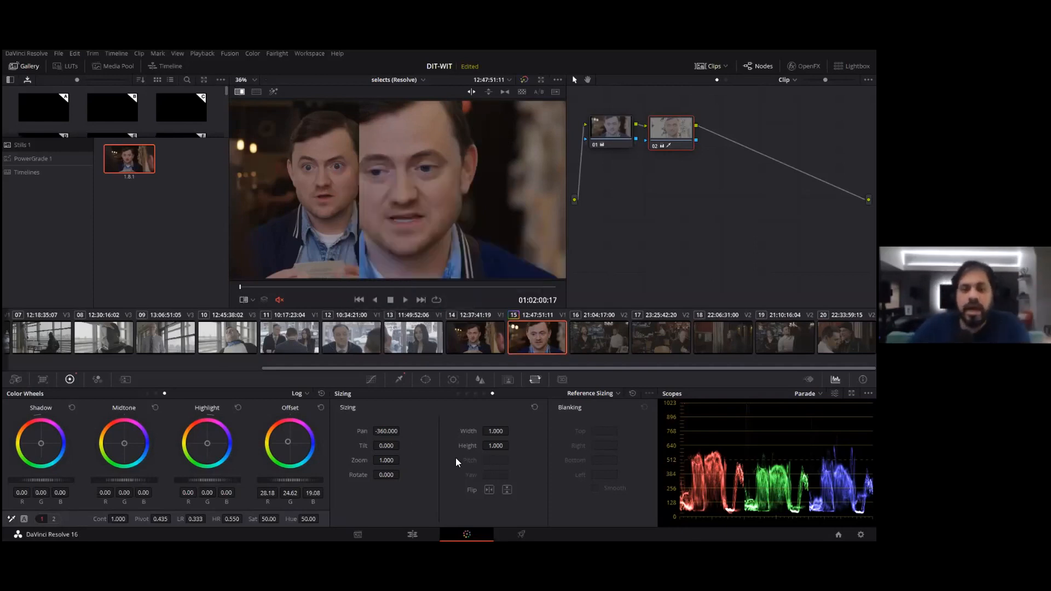
# Step: Reposition and enlarge the reference still with Pan -383, Tilt -115.5 and Zoom 1.480
pyautogui.moveTo(393, 431); pyautogui.dragTo(403, 431)
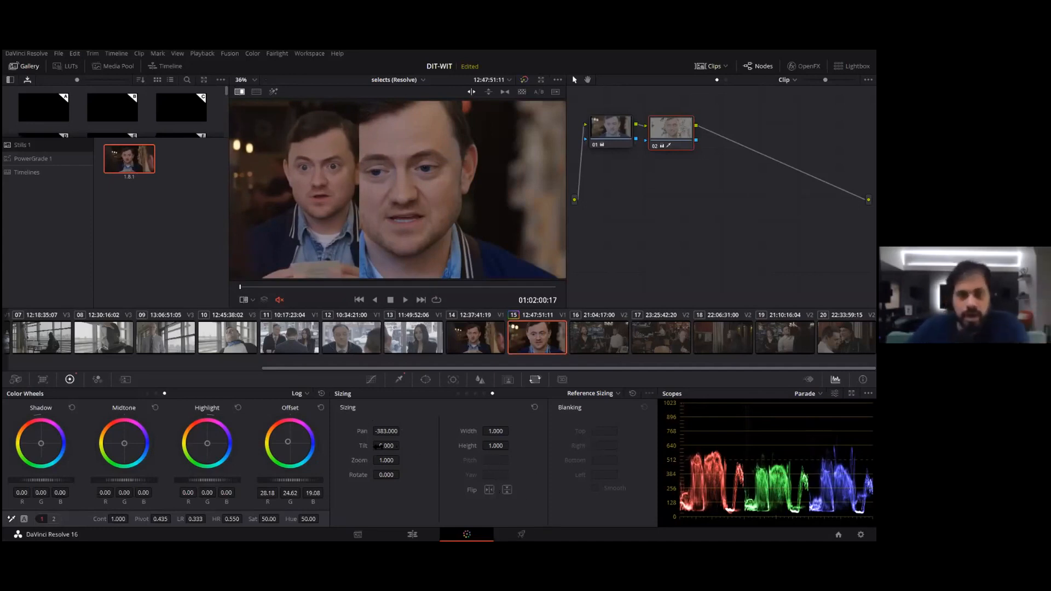
pyautogui.moveTo(380, 446)
pyautogui.mouseDown()
pyautogui.moveTo(351, 446)
pyautogui.moveTo(420, 462)
pyautogui.moveTo(367, 446)
pyautogui.mouseUp()
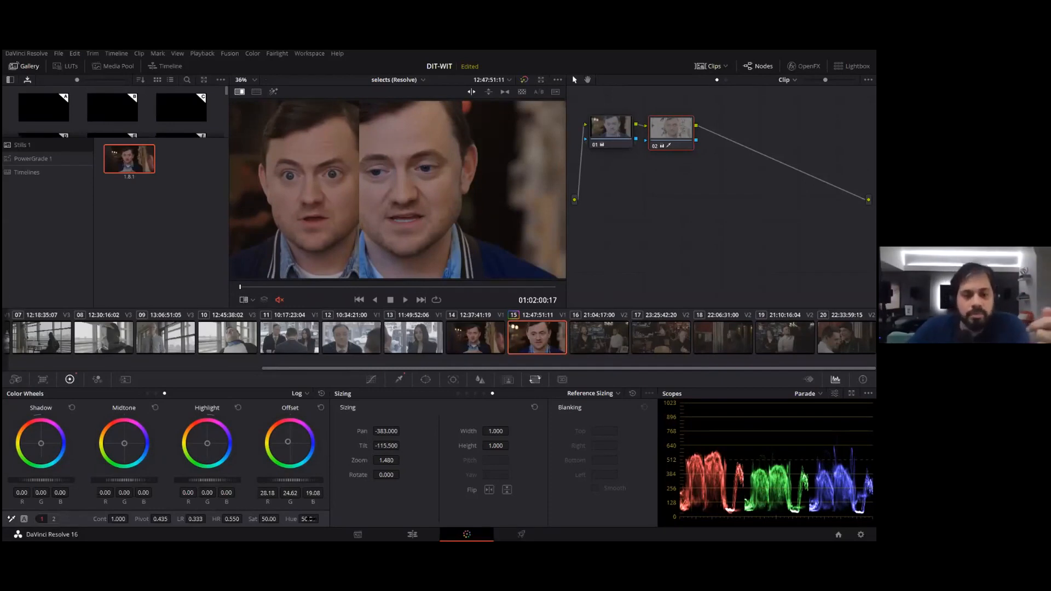
# Step: Lower the highlights adjustment (HL) of clip 15's second node to -33
pyautogui.click(54, 519)
pyautogui.moveTo(316, 525); pyautogui.dragTo(341, 482)
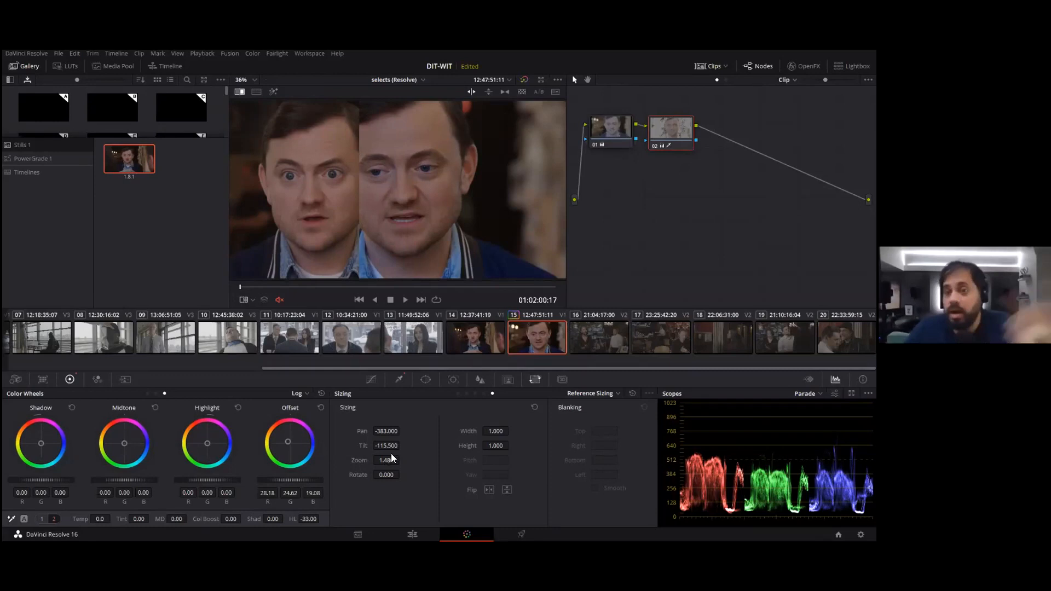
# Step: Reshape the reference still with Rotate -2.9, Zoom 1.592, Width 0.956 and Height 0.885
pyautogui.moveTo(386, 475)
pyautogui.mouseDown()
pyautogui.moveTo(350, 475)
pyautogui.moveTo(374, 475)
pyautogui.mouseUp()
pyautogui.moveTo(495, 430); pyautogui.dragTo(505, 430)
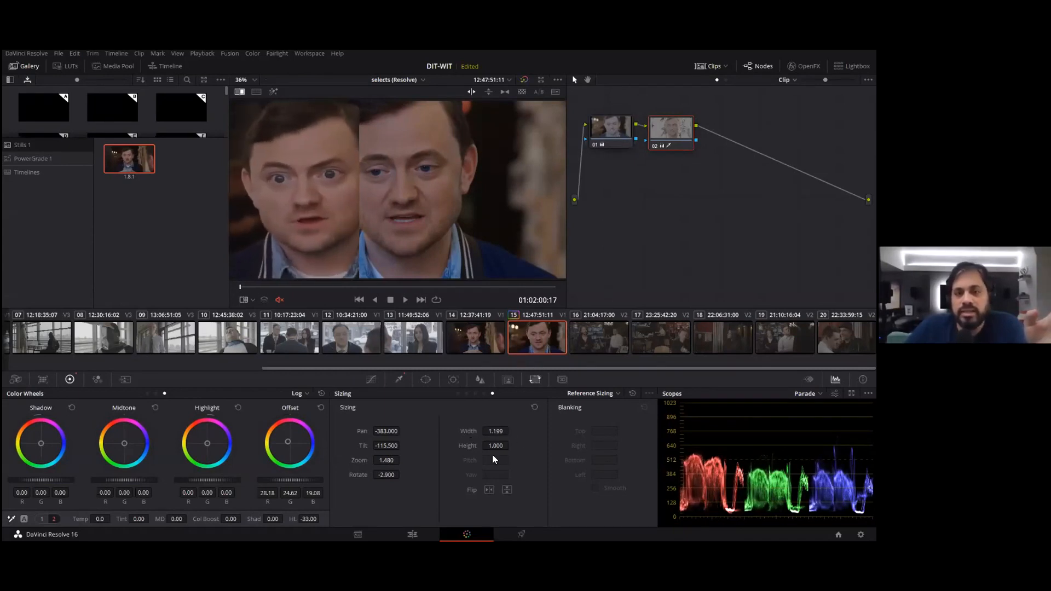
pyautogui.moveTo(384, 459); pyautogui.dragTo(390, 460)
pyautogui.moveTo(495, 431)
pyautogui.mouseDown()
pyautogui.moveTo(481, 431)
pyautogui.moveTo(506, 445)
pyautogui.moveTo(489, 449)
pyautogui.mouseUp()
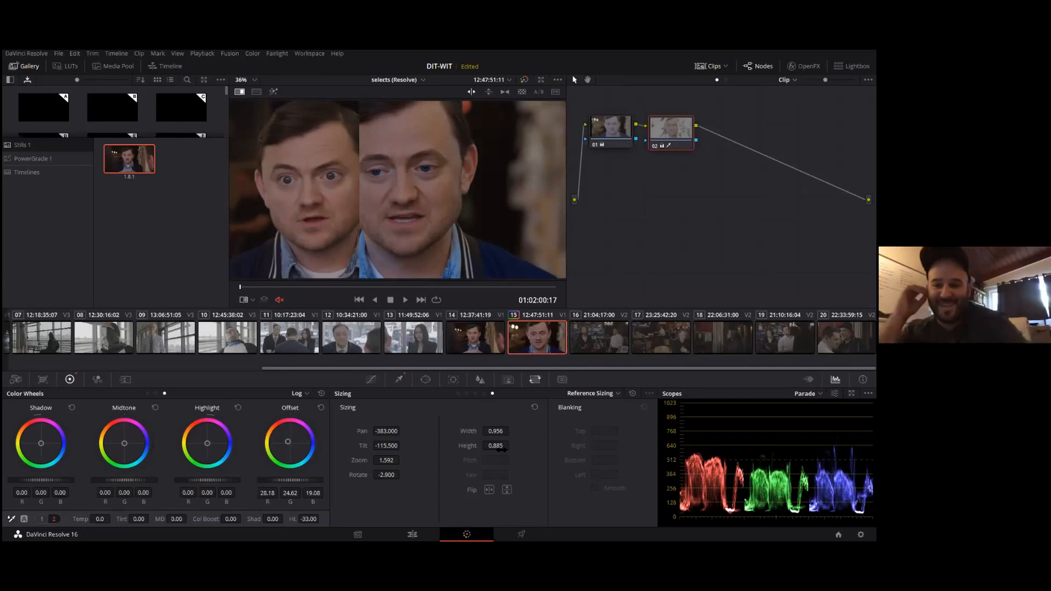
# Step: Reset the reference sizing and move the wipe split onto the face in clip 15
pyautogui.click(632, 393)
pyautogui.moveTo(359, 209); pyautogui.dragTo(381, 205)
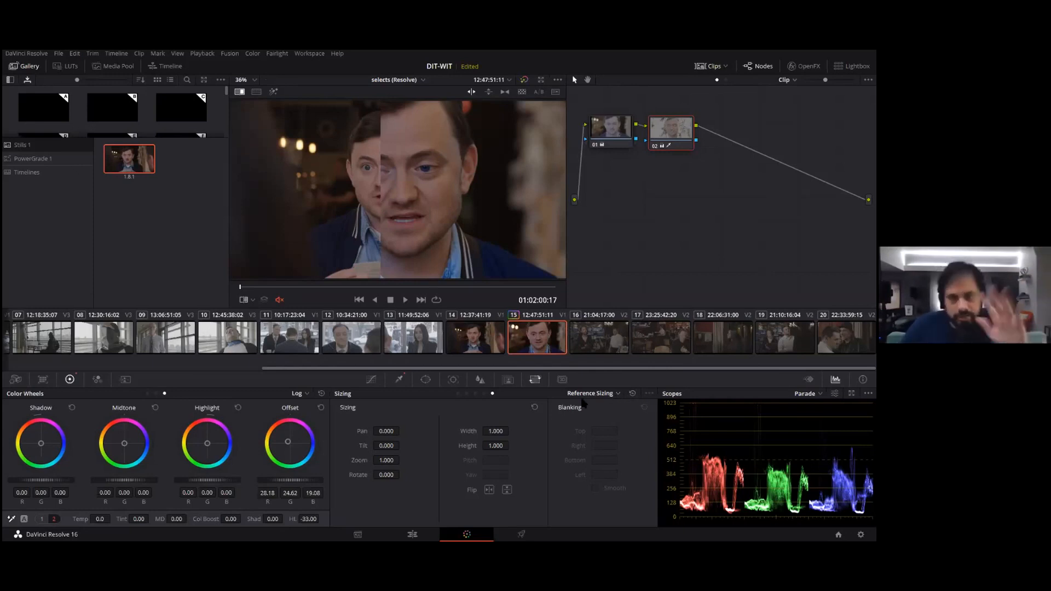
# Step: View clips 16 and 17 against the reference wipe and return to clip 14
pyautogui.click(624, 338)
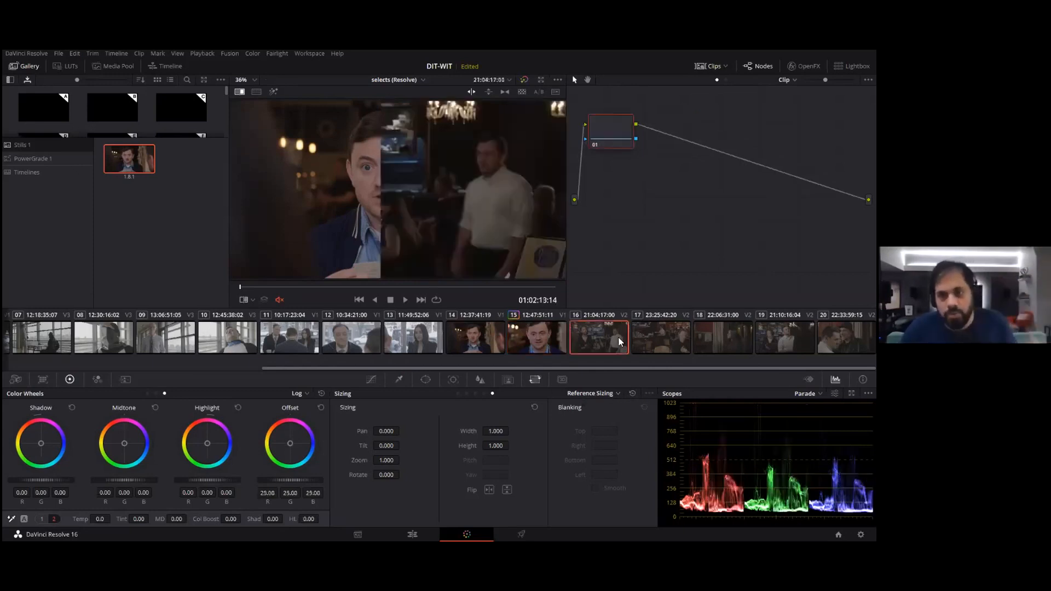
pyautogui.click(654, 340)
pyautogui.click(575, 341)
pyautogui.click(501, 332)
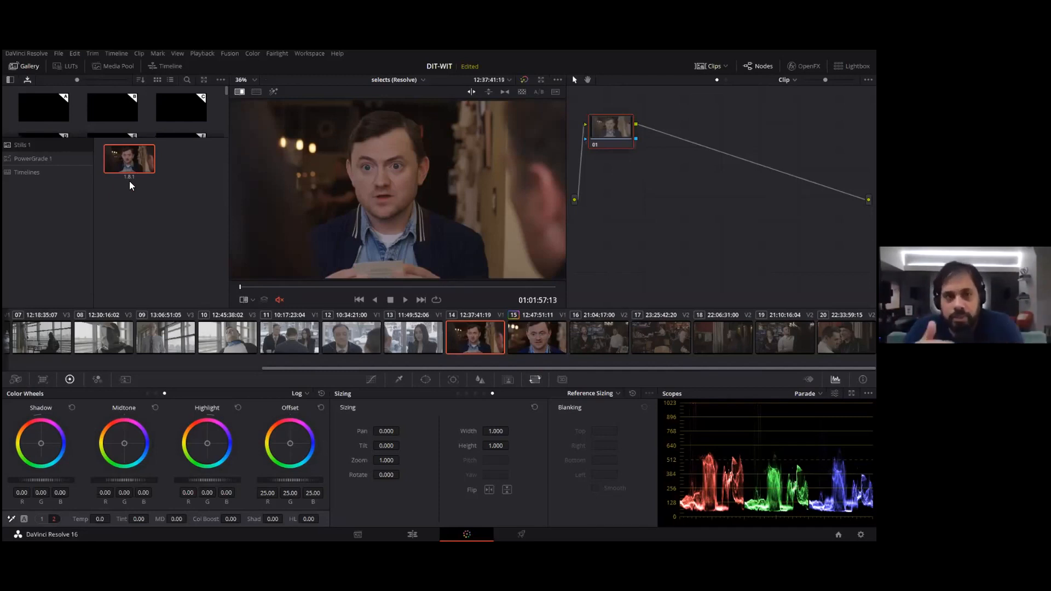
# Step: Grab a still from clip 08 and use it as the reference wipe on clip 15
pyautogui.click(103, 345)
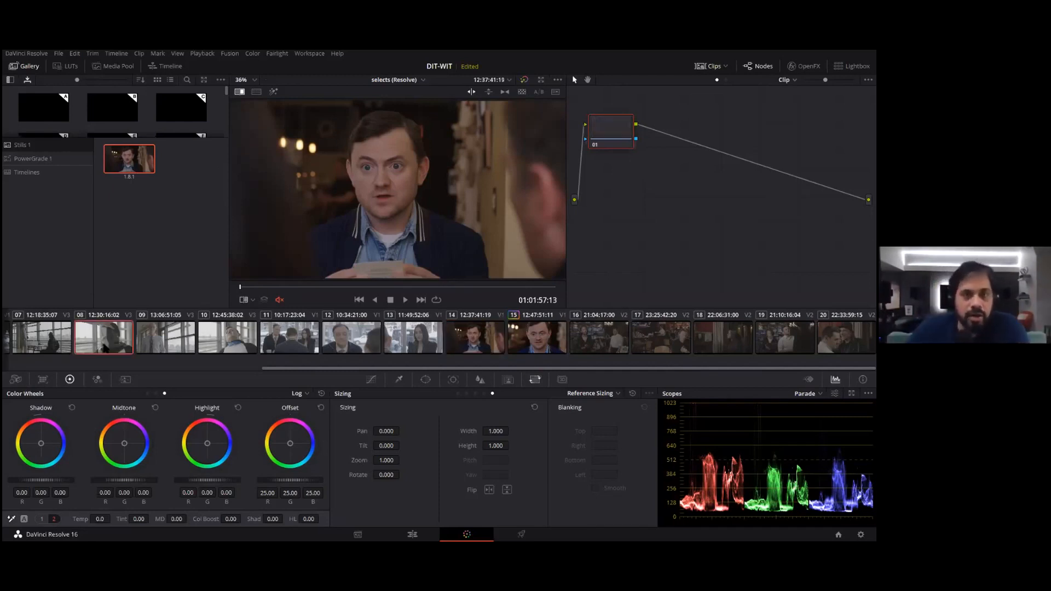
pyautogui.hotkey('ctrl', 'alt', 'g')
pyautogui.click(512, 332)
pyautogui.rightClick(189, 162)
pyautogui.click(199, 176)
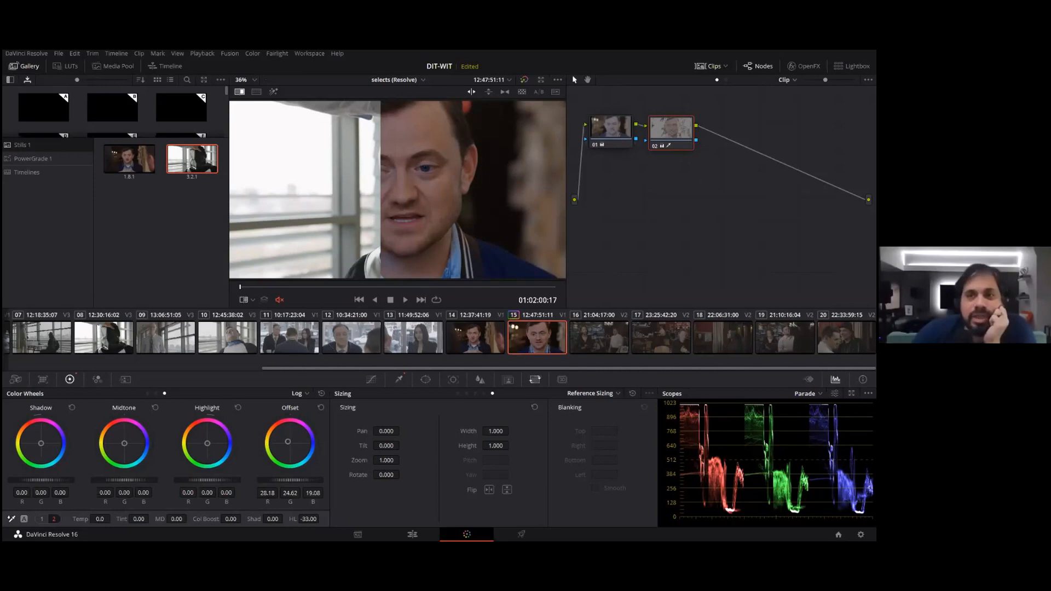
# Step: Show the timeline-level node graph and check it on clips 14 and 15
pyautogui.click(725, 80)
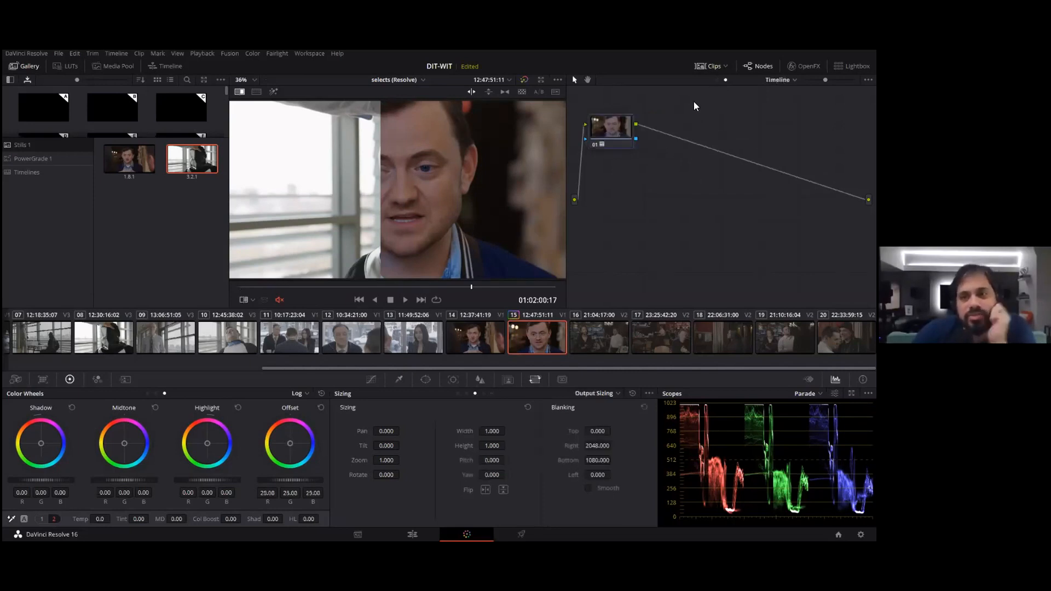
pyautogui.click(476, 338)
pyautogui.click(540, 340)
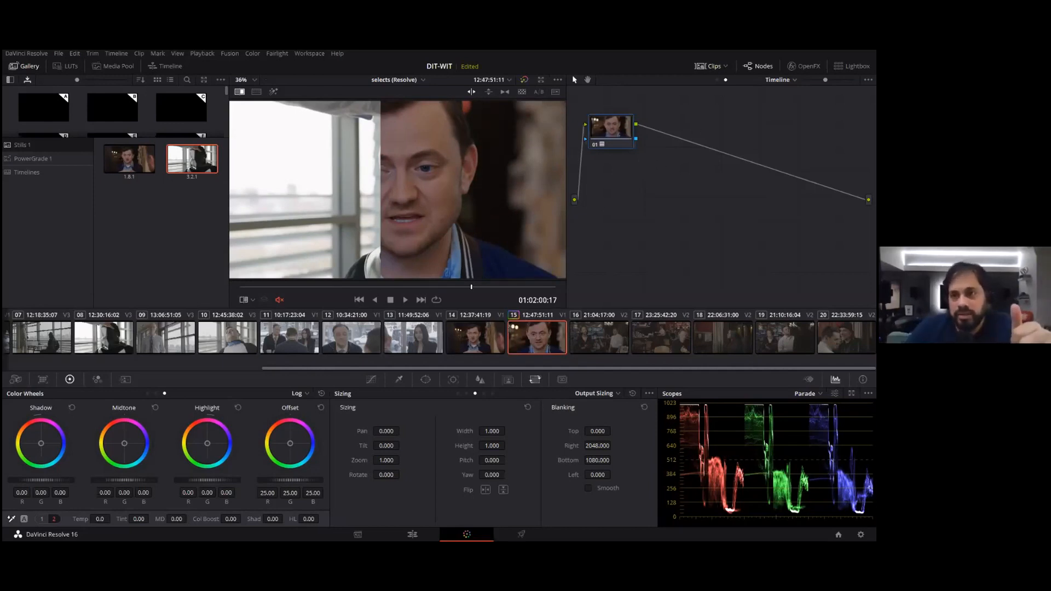
# Step: Alternate clip 15's node graph between Clip and Timeline levels to compare them, finishing on the Timeline level
pyautogui.click(717, 80)
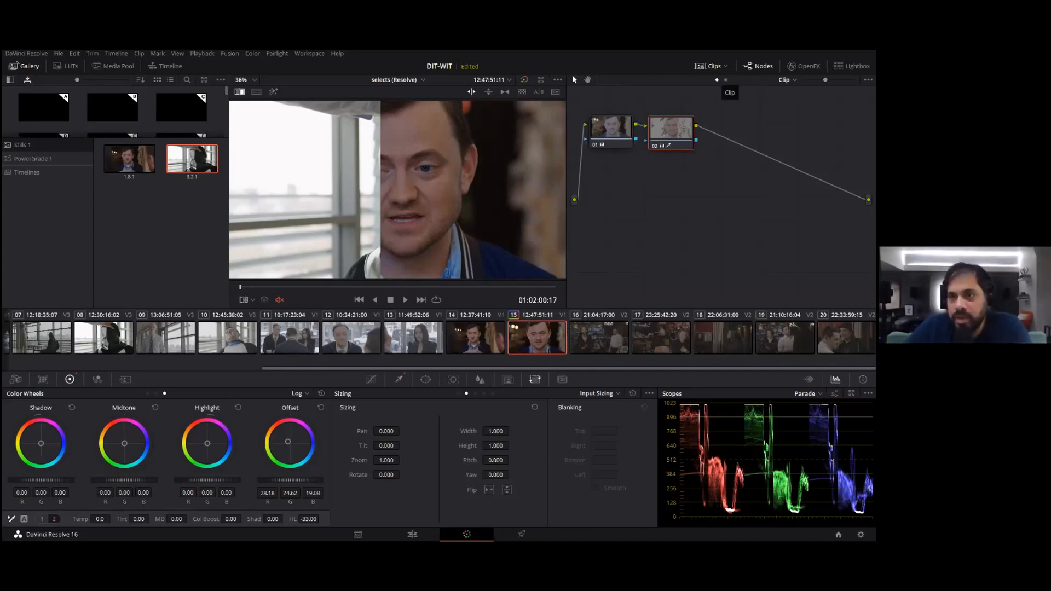
pyautogui.click(787, 79)
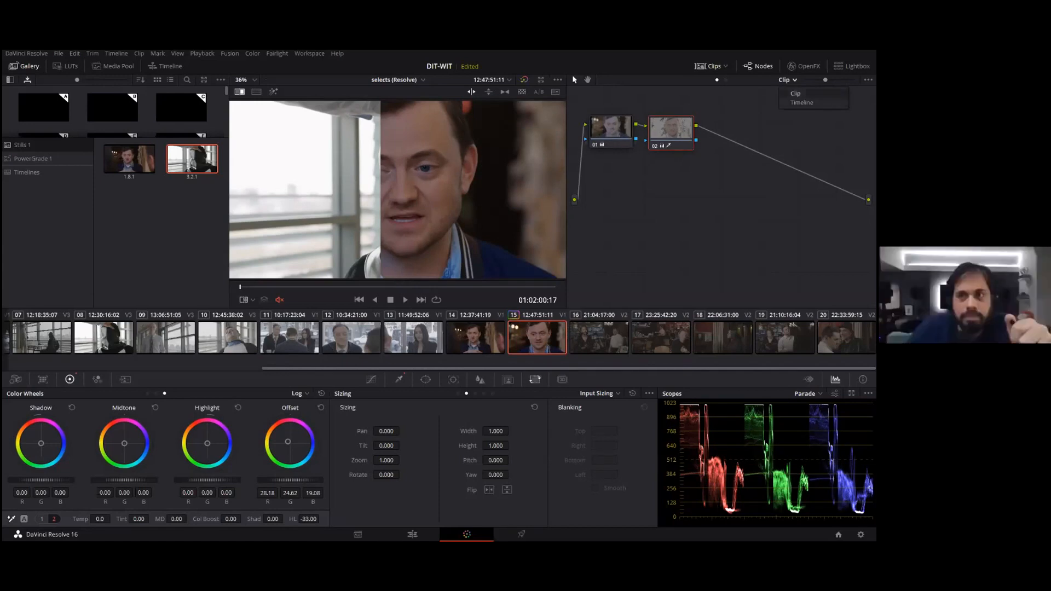
pyautogui.click(802, 102)
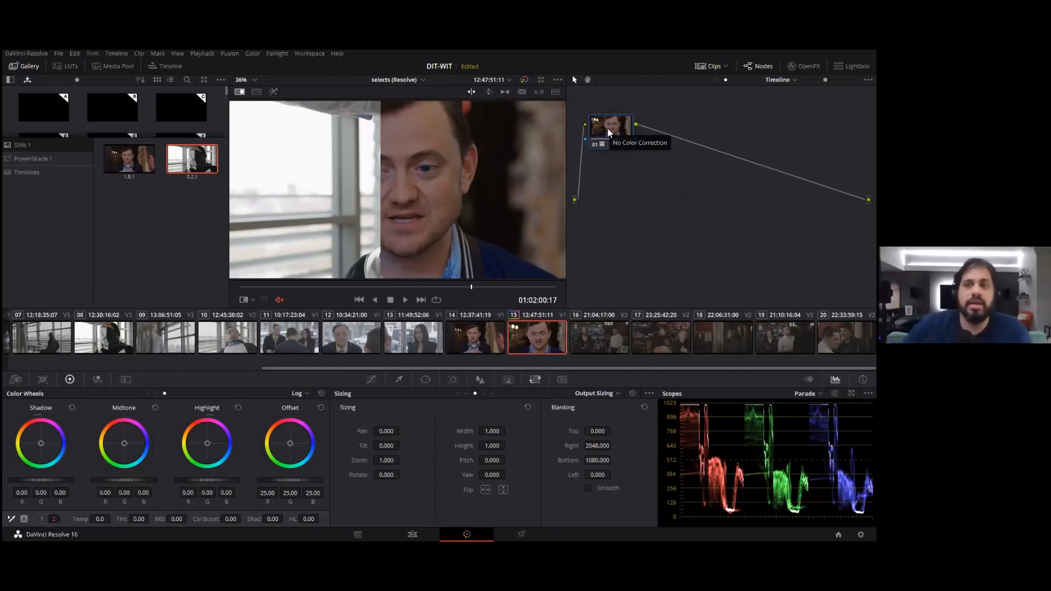
pyautogui.click(781, 79)
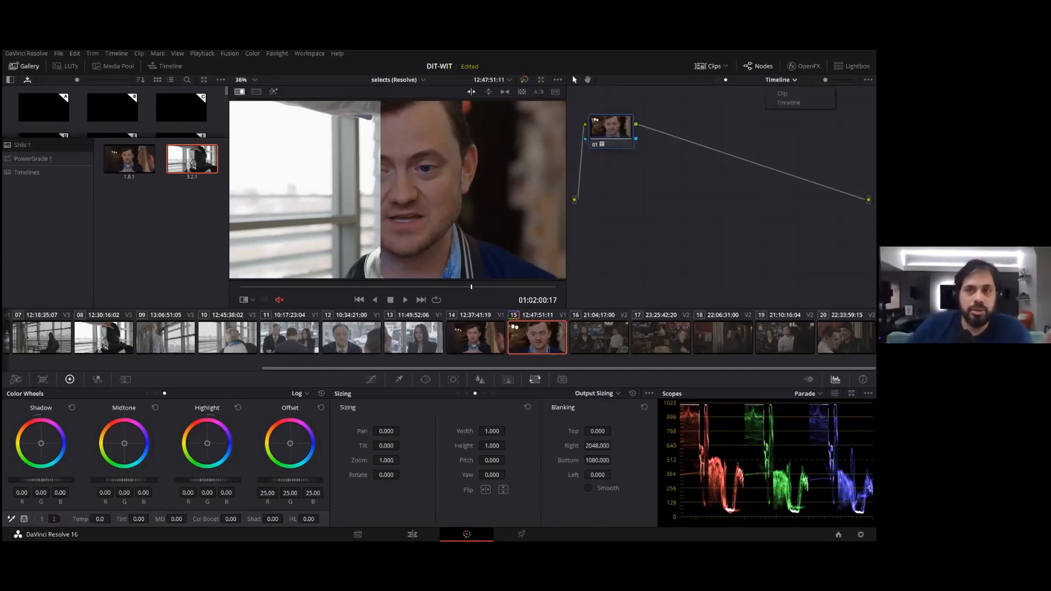
pyautogui.click(782, 93)
pyautogui.click(784, 80)
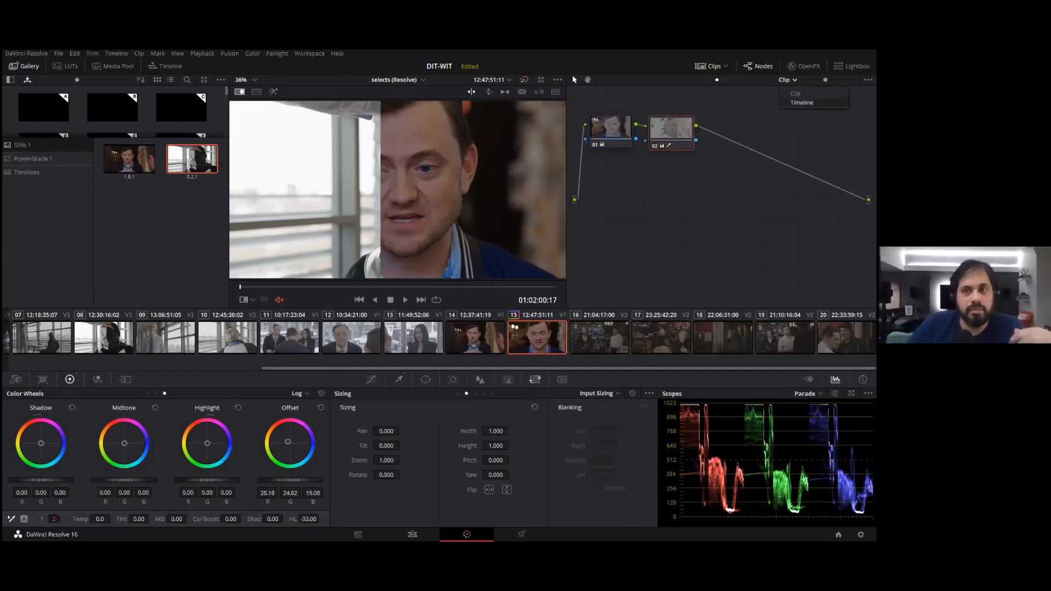
pyautogui.click(788, 102)
pyautogui.click(780, 80)
pyautogui.click(783, 93)
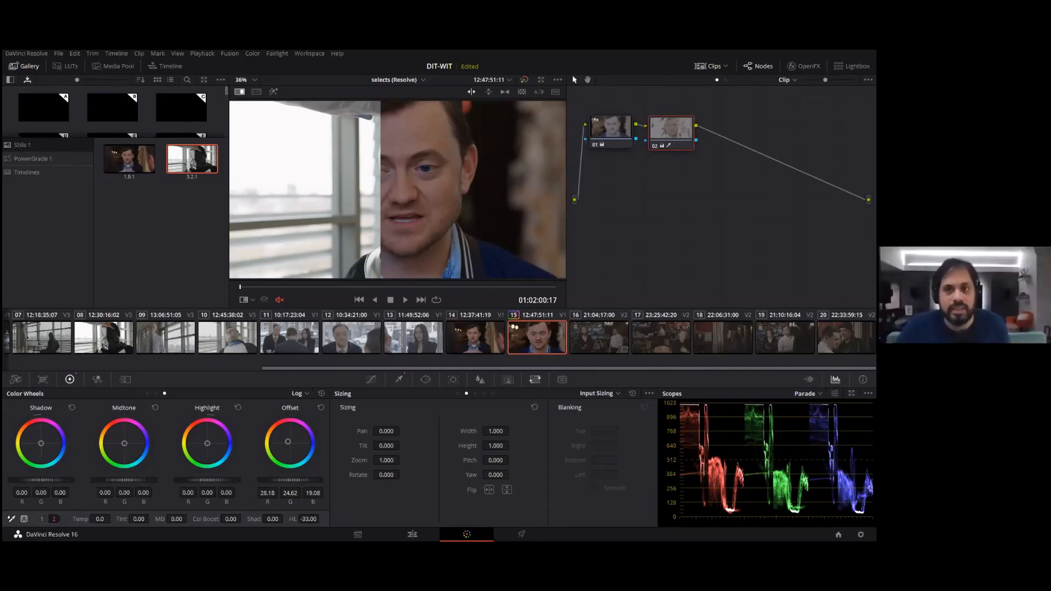
pyautogui.click(787, 79)
pyautogui.click(801, 103)
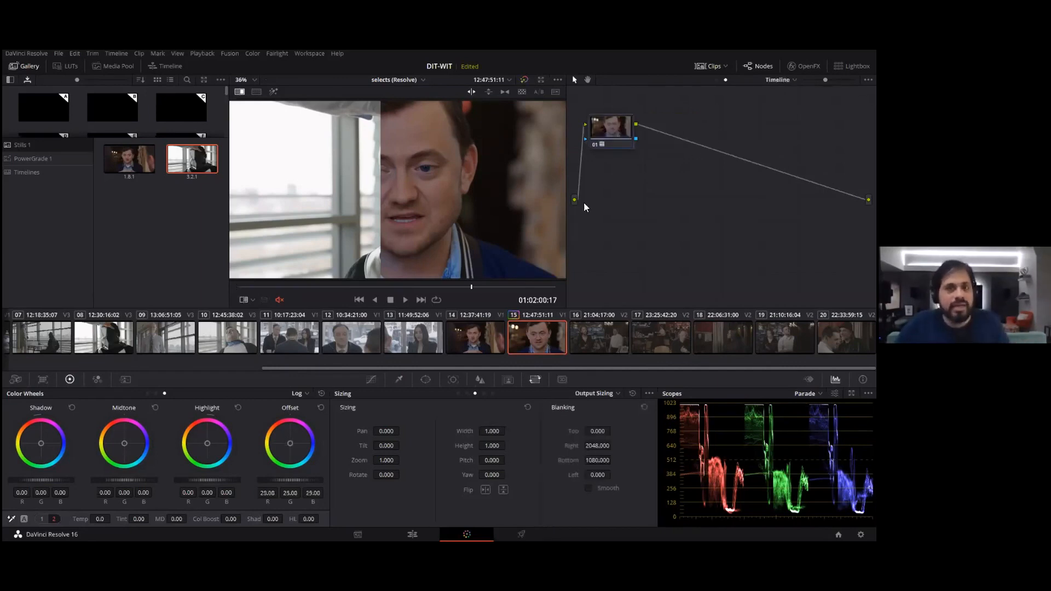
# Step: Review clips 10 back through 07 and clip 03 under the timeline-level node, hiding the reference wipe on clip 07
pyautogui.click(206, 344)
pyautogui.click(160, 343)
pyautogui.click(101, 340)
pyautogui.click(37, 340)
pyautogui.rightClick(344, 140)
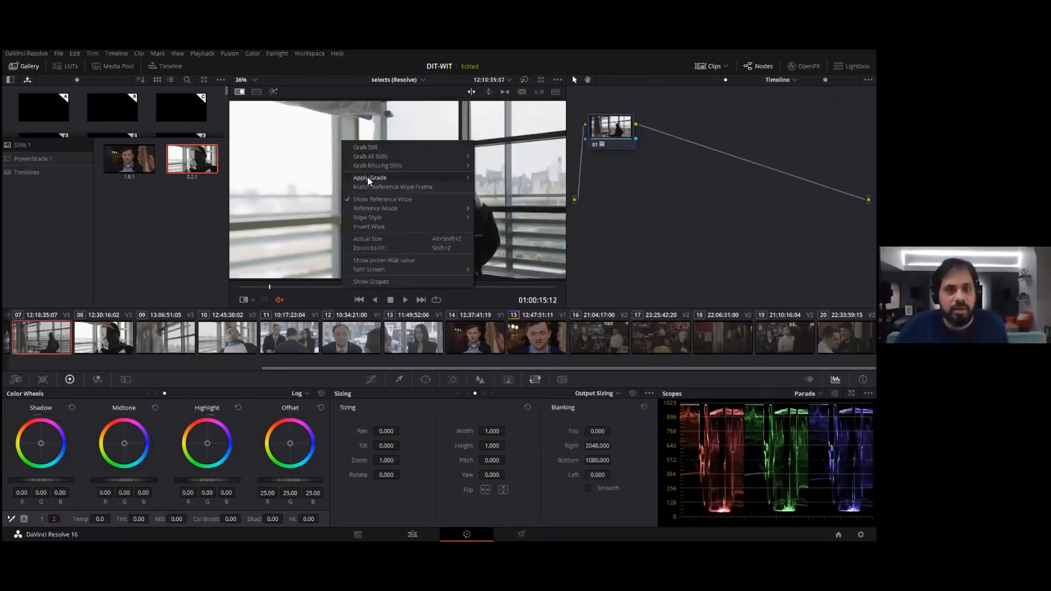
pyautogui.click(363, 201)
pyautogui.scroll(5, 50, 346)
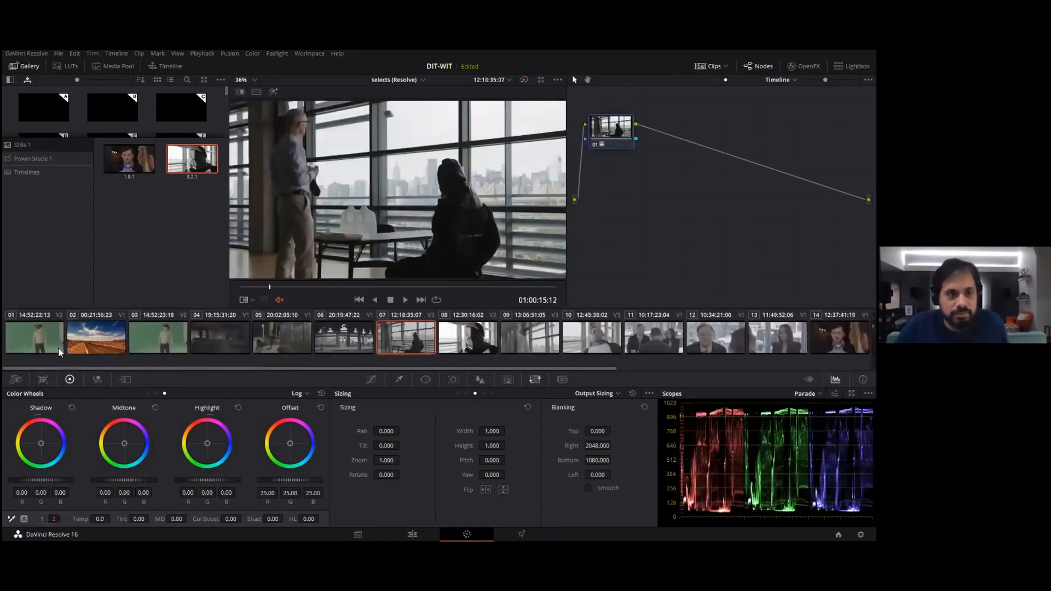
pyautogui.click(159, 337)
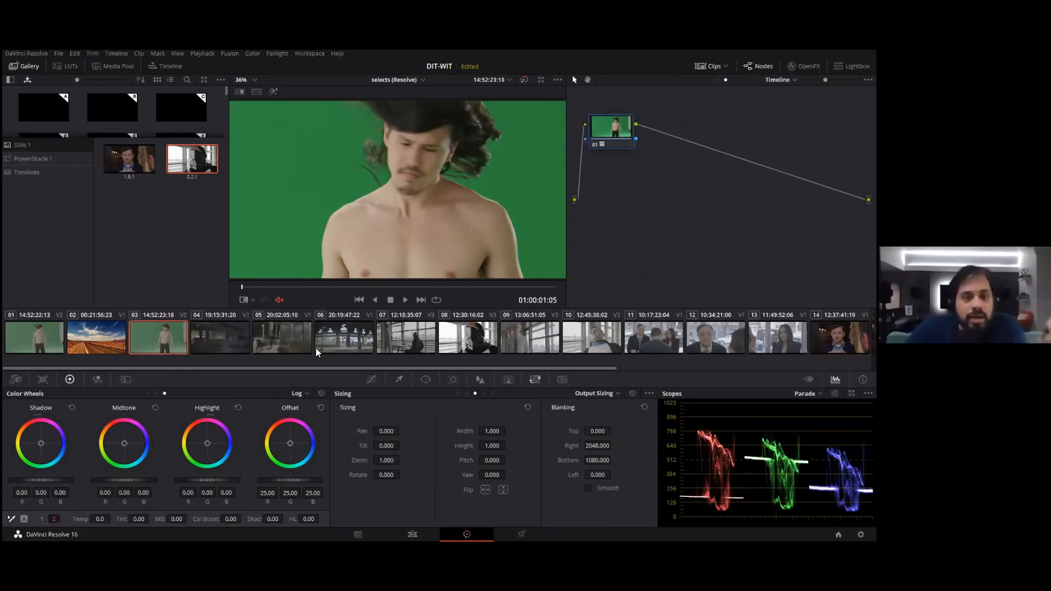
pyautogui.click(147, 394)
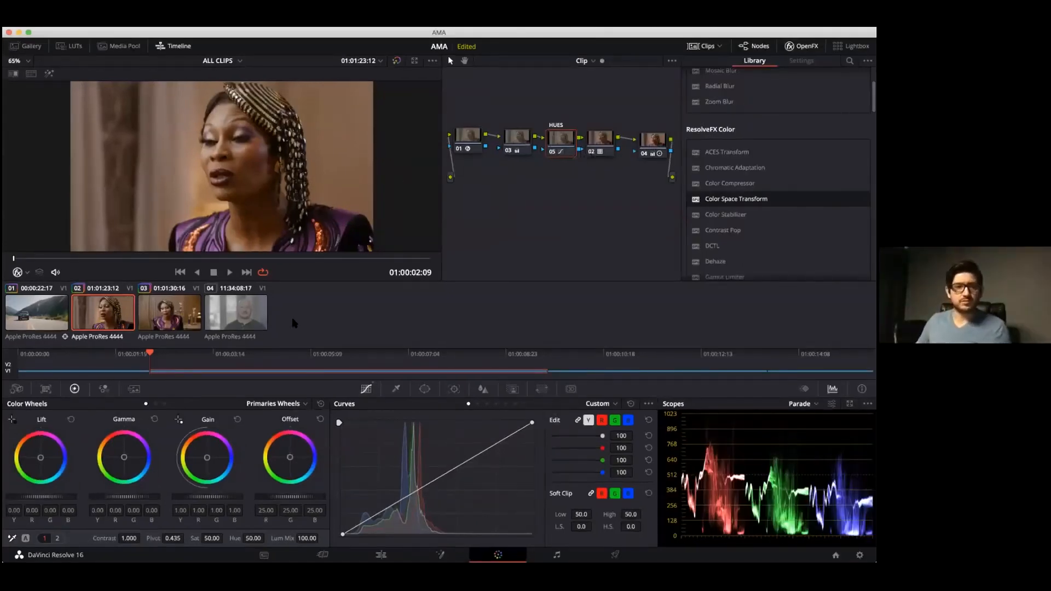
# Step: Load the OG version on clip 02 and delete the PRE CDL and POST CDL nodes from clip 03
pyautogui.hotkey('ctrl', '1')
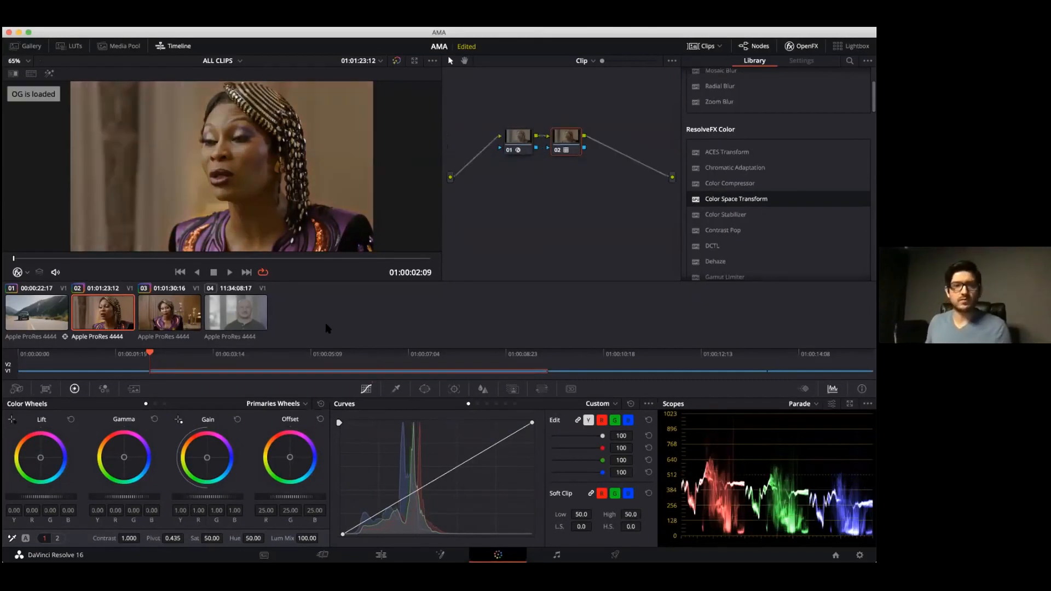
pyautogui.press('Down')
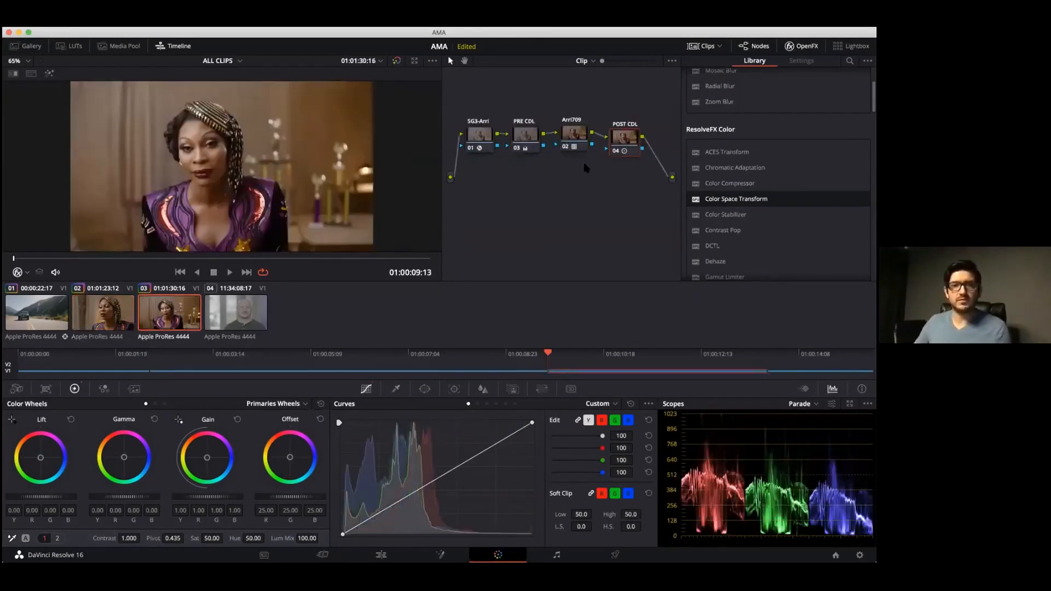
pyautogui.click(527, 138)
pyautogui.press('Delete')
pyautogui.click(620, 137)
pyautogui.press('Delete')
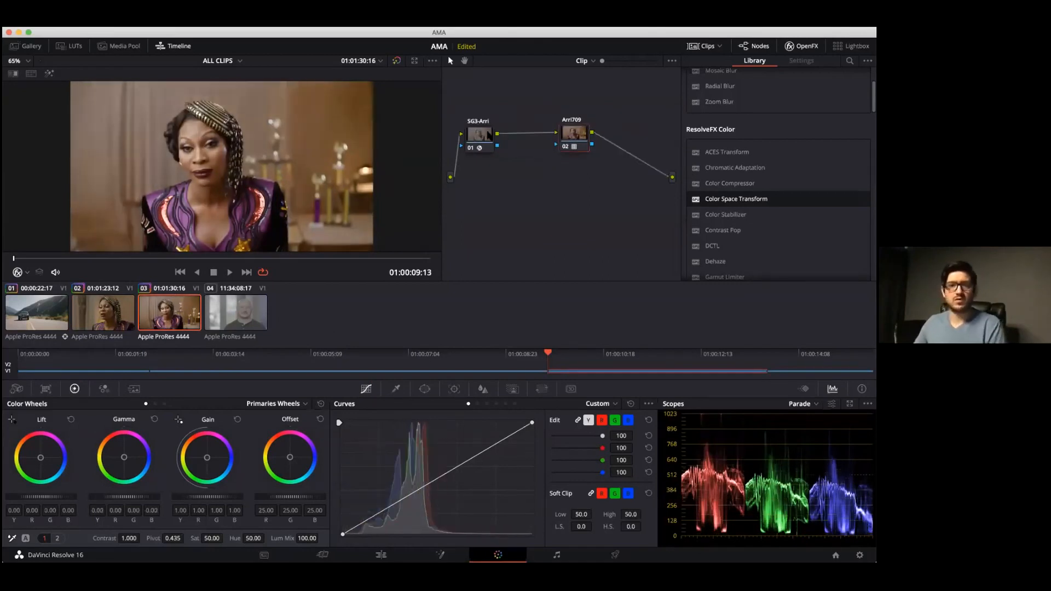
# Step: Highlight the Color Space Transform node's output on clips 03 and 02 and examine each transform's settings
pyautogui.click(575, 141)
pyautogui.click(479, 135)
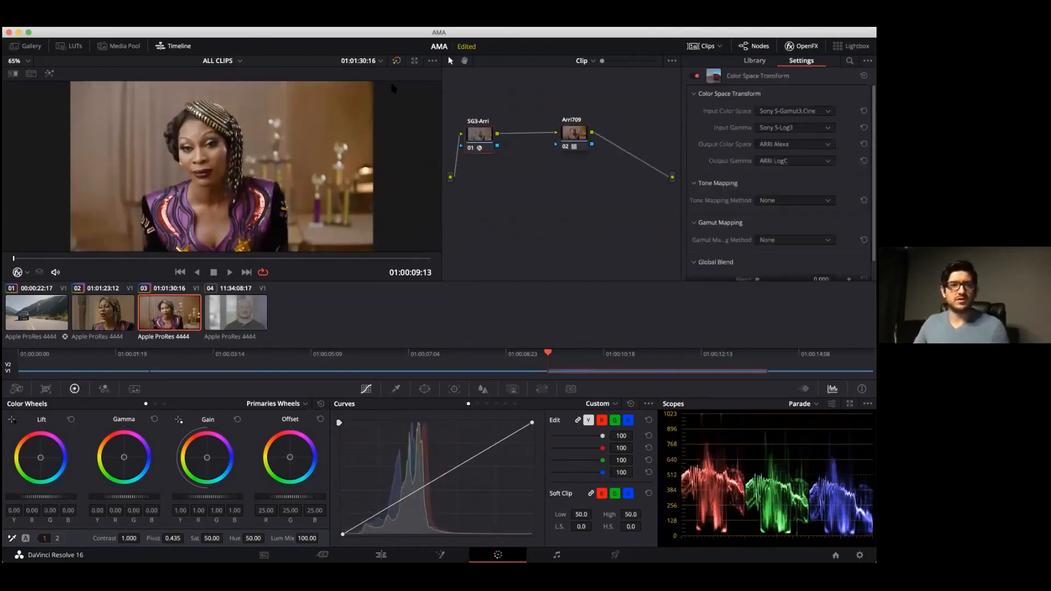
pyautogui.click(49, 74)
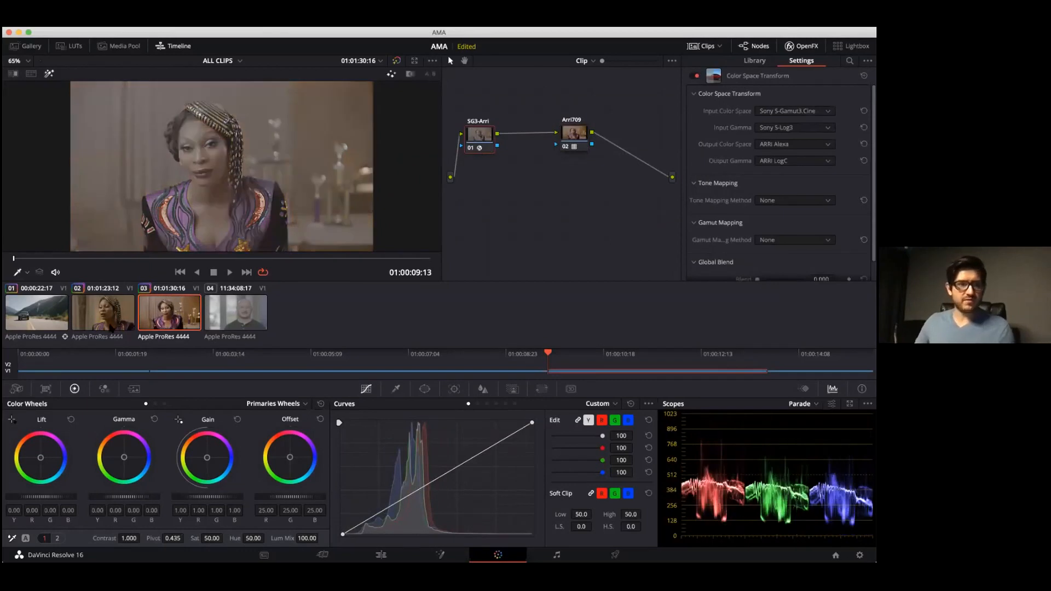
pyautogui.click(112, 323)
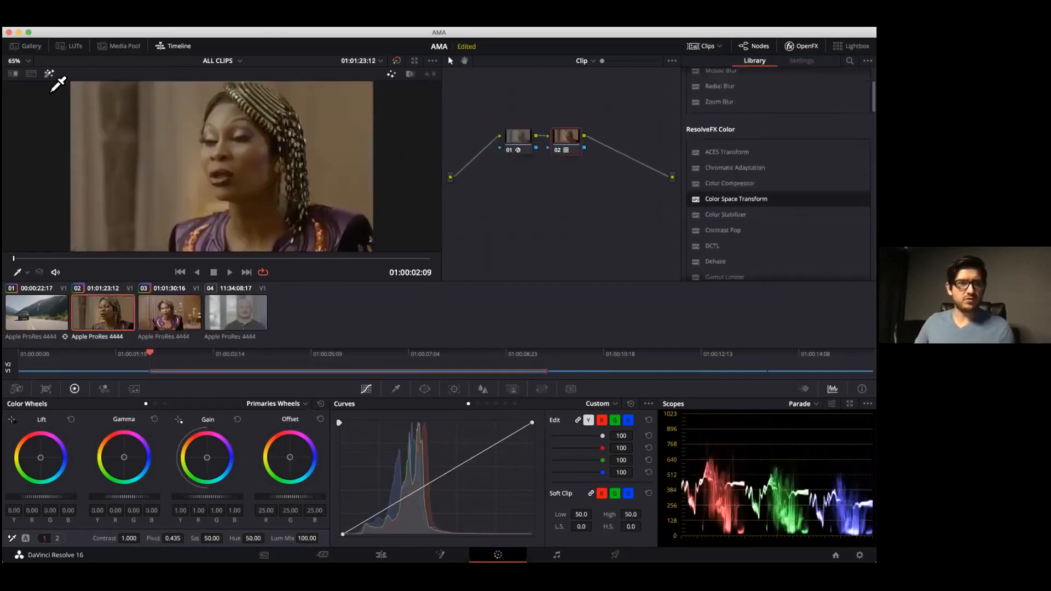
pyautogui.click(519, 137)
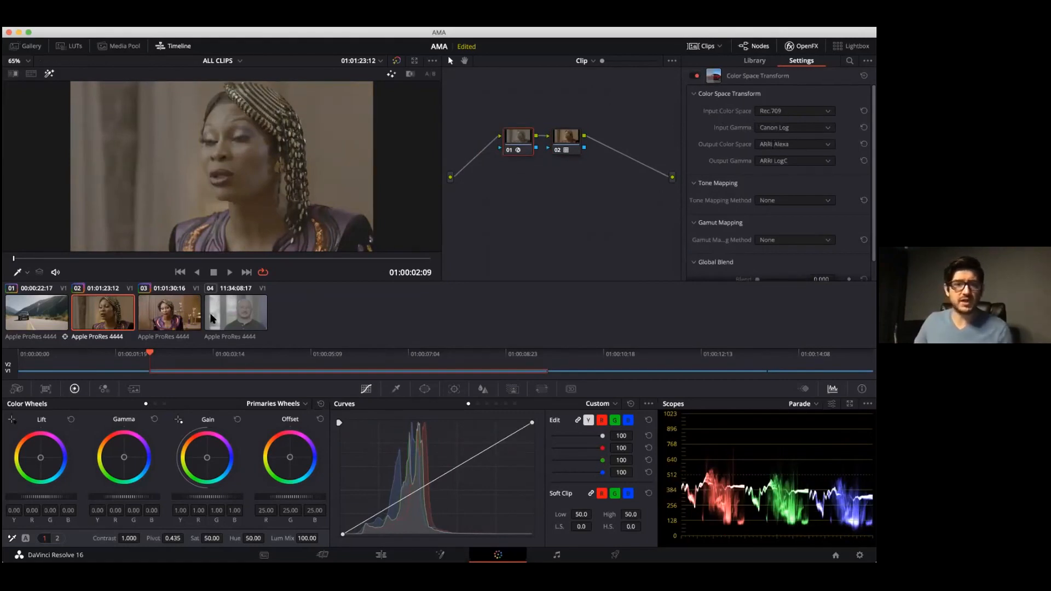
# Step: Show clips 02 and 03 side by side in a split screen using the Selected Clips mode
pyautogui.click(169, 313)
pyautogui.click(115, 322)
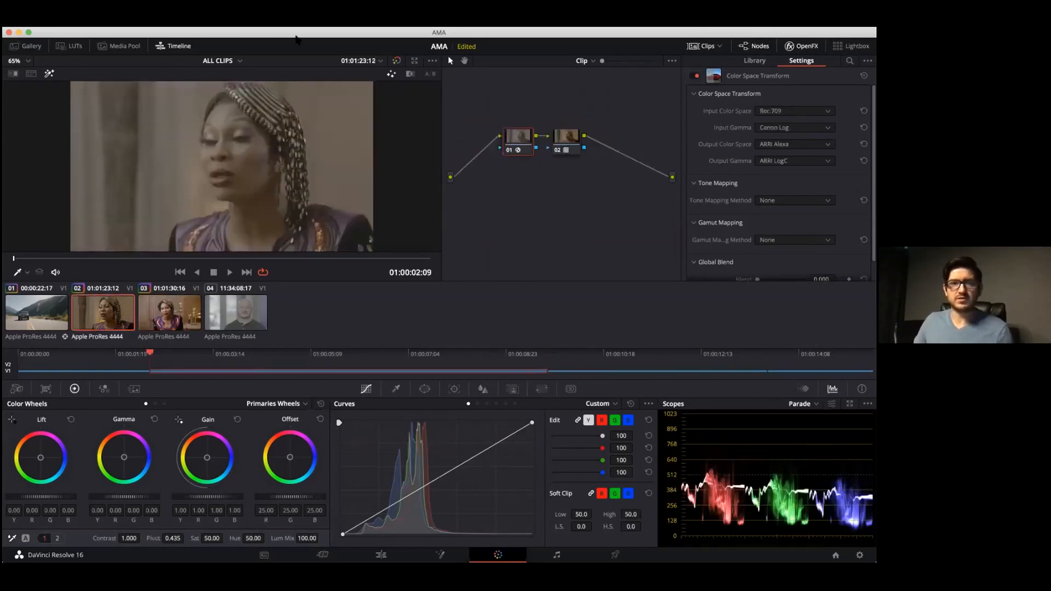
pyautogui.click(31, 73)
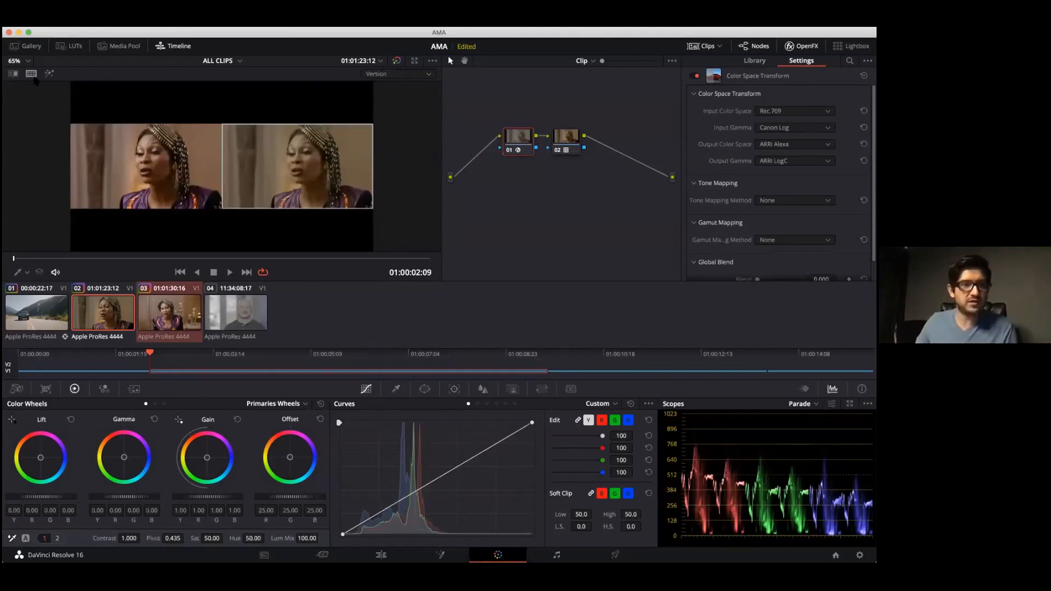
pyautogui.click(374, 74)
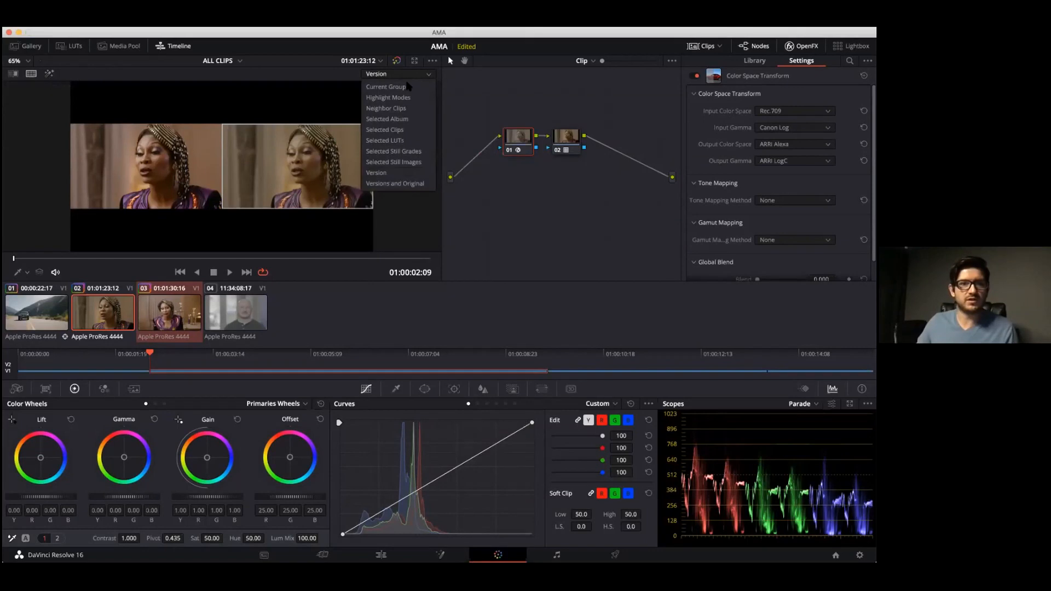
pyautogui.click(416, 131)
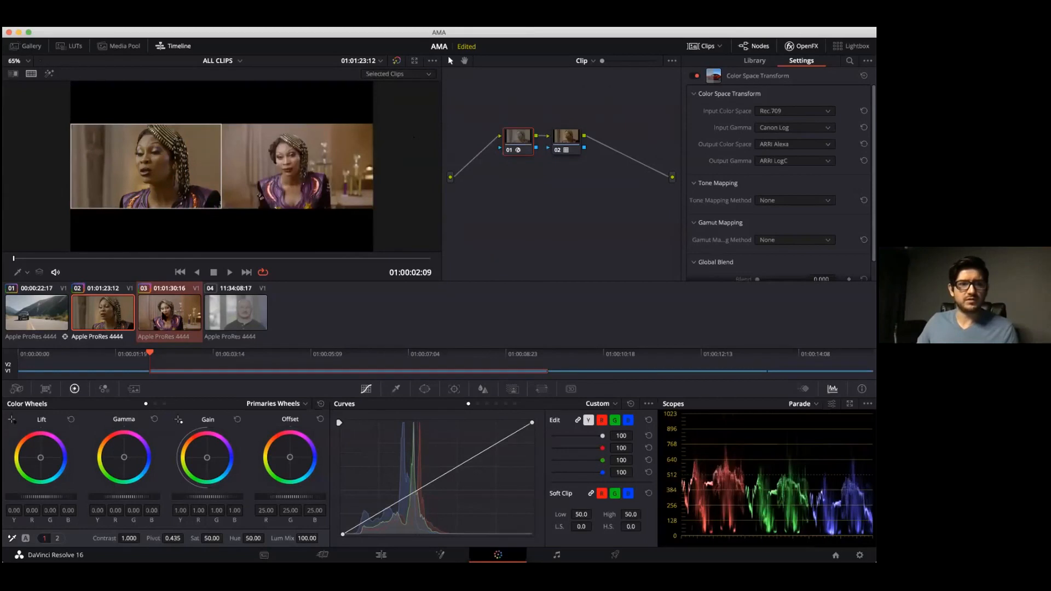
# Step: Add a serial node after SG3-Arri on clip 03, set its contrast to 0.995, and compare it side by side with clip 02
pyautogui.click(164, 317)
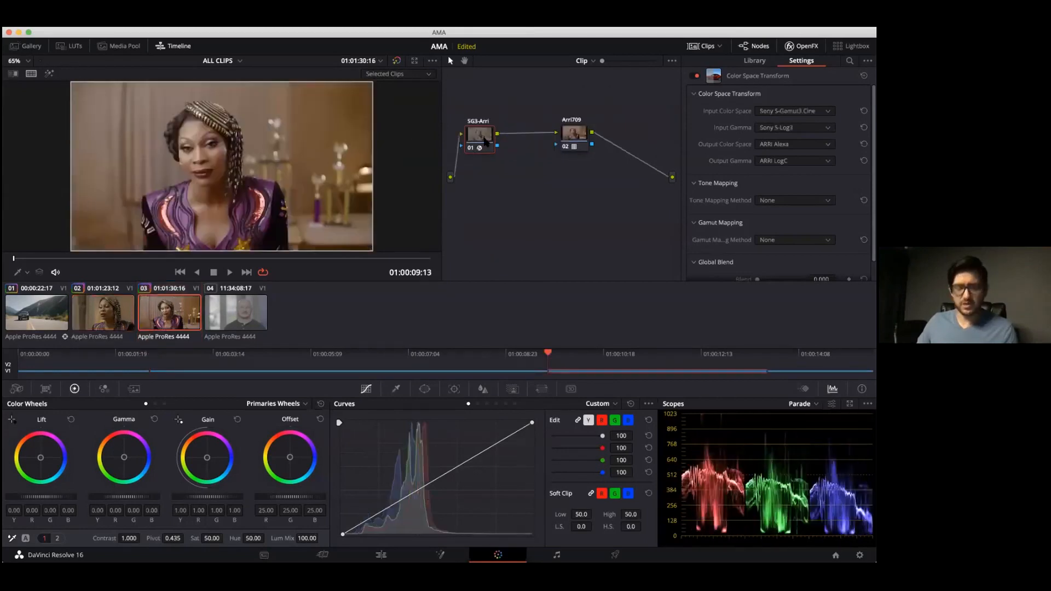
pyautogui.hotkey('alt', 's')
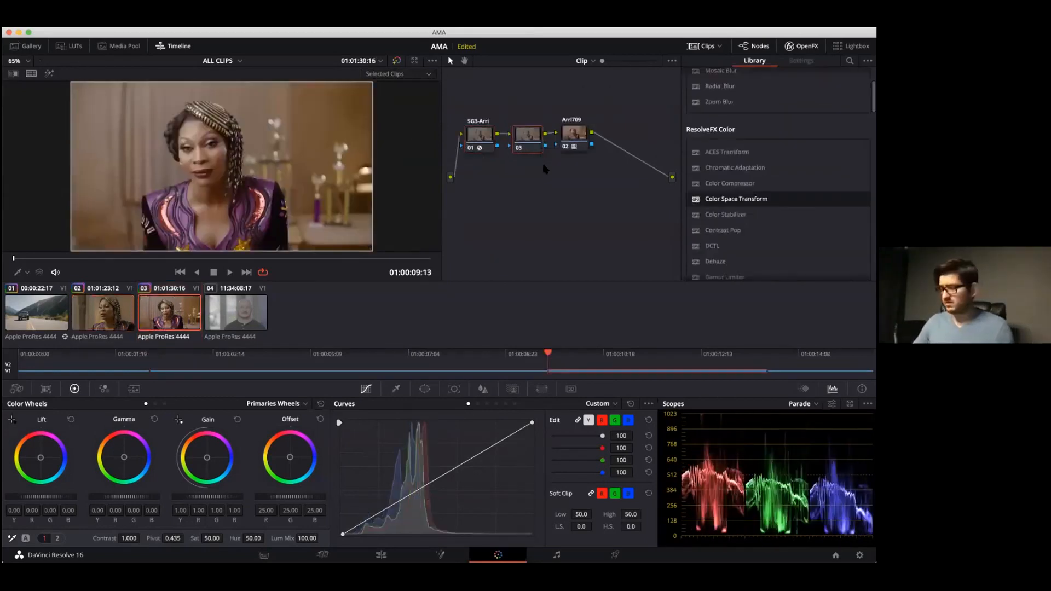
pyautogui.keyDown('super'); pyautogui.click(127, 309); pyautogui.keyUp('super')
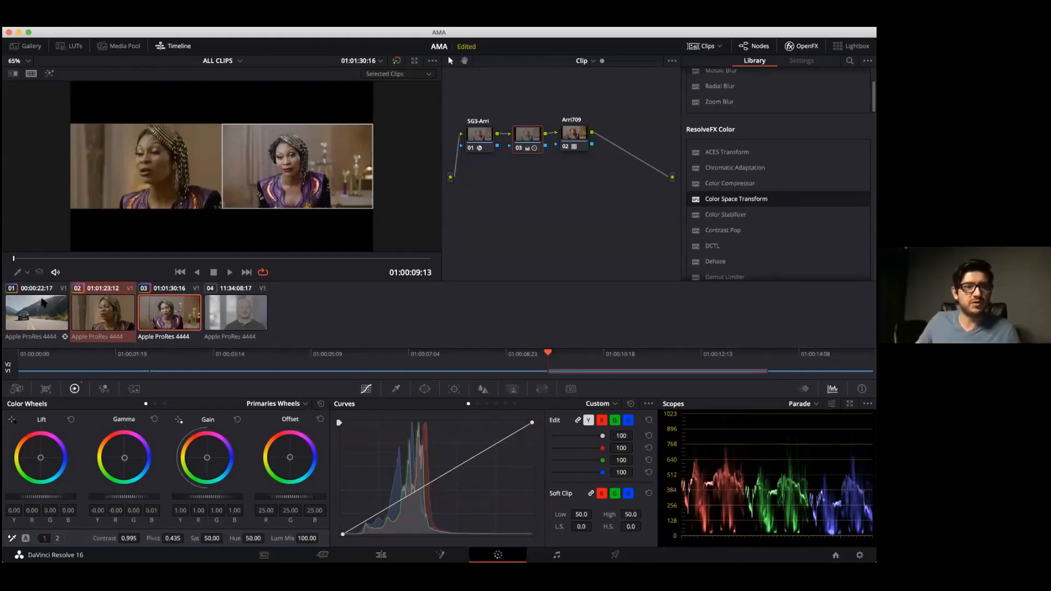
# Step: View clips 01 and 04, all four clips, and clips 02 and 03 together in the Selected Clips split screen
pyautogui.click(50, 317)
pyautogui.keyDown('super'); pyautogui.click(233, 323); pyautogui.keyUp('super')
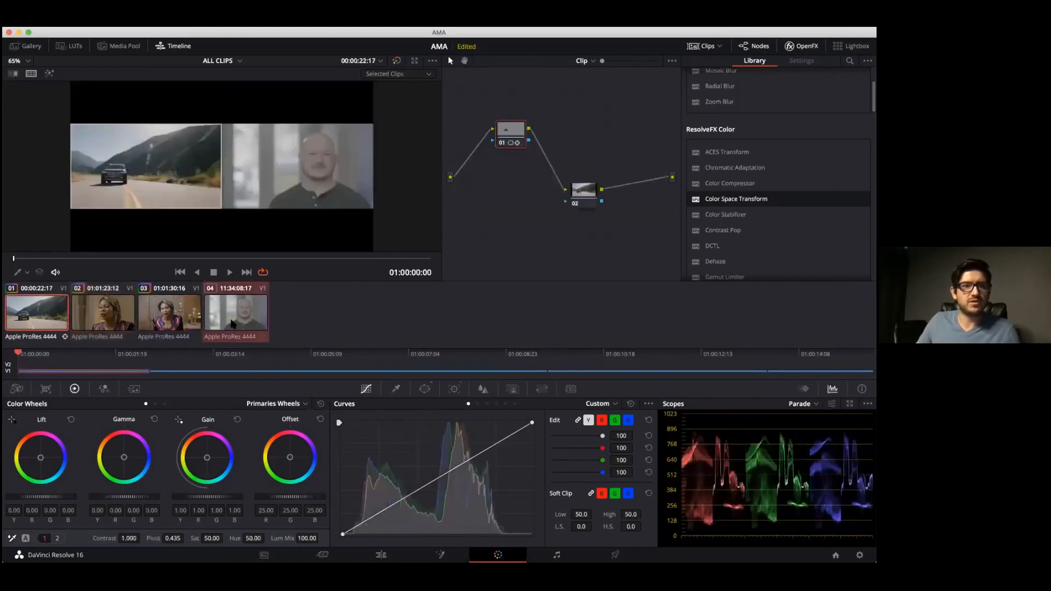
pyautogui.keyDown('super'); pyautogui.click(232, 316); pyautogui.keyUp('super')
pyautogui.keyDown('shift'); pyautogui.click(233, 317); pyautogui.keyUp('shift')
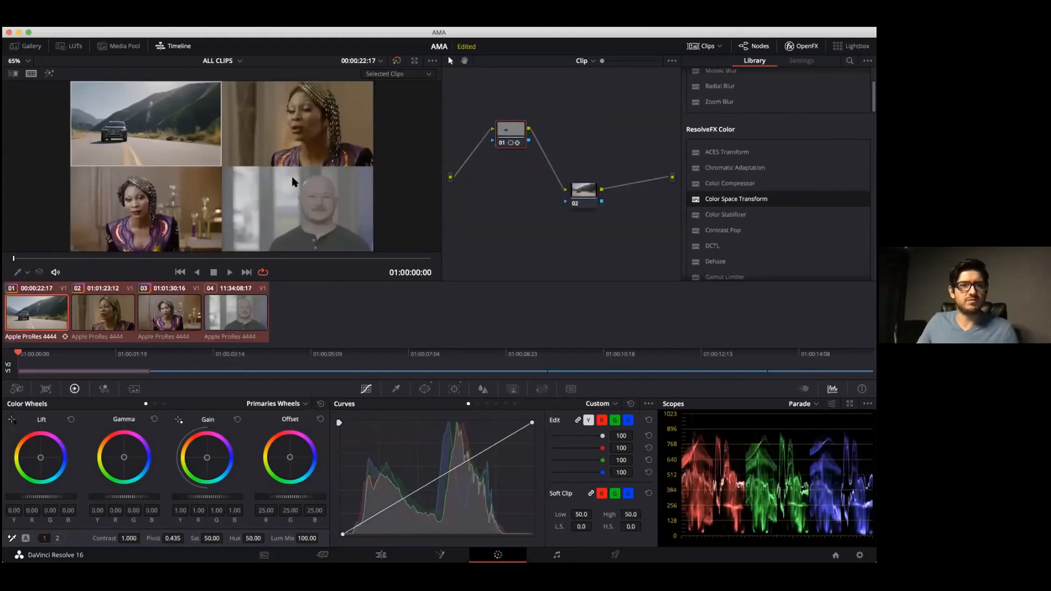
pyautogui.click(386, 77)
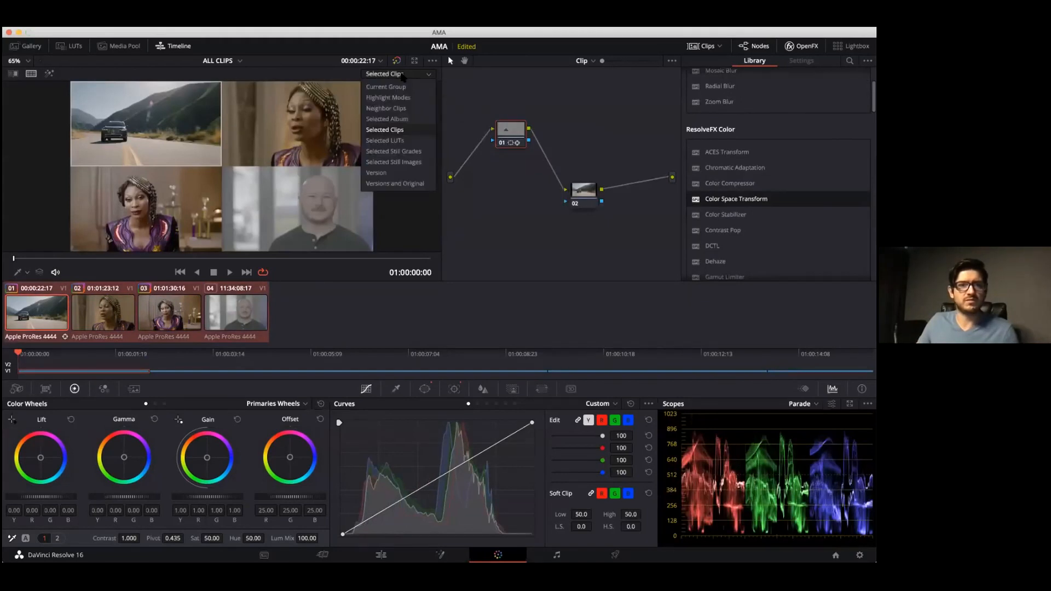
pyautogui.click(359, 284)
pyautogui.click(170, 312)
pyautogui.keyDown('super'); pyautogui.click(91, 317); pyautogui.keyUp('super')
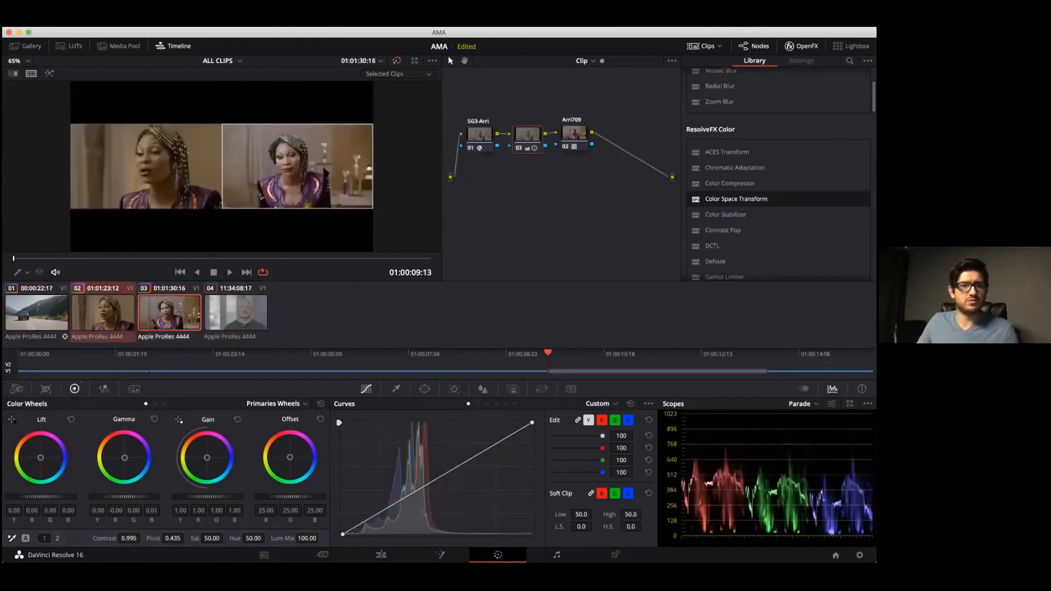
# Step: Insert a serial node between nodes 01 and 02 on clip 02, line it up with them, and raise its contrast and gain
pyautogui.click(144, 152)
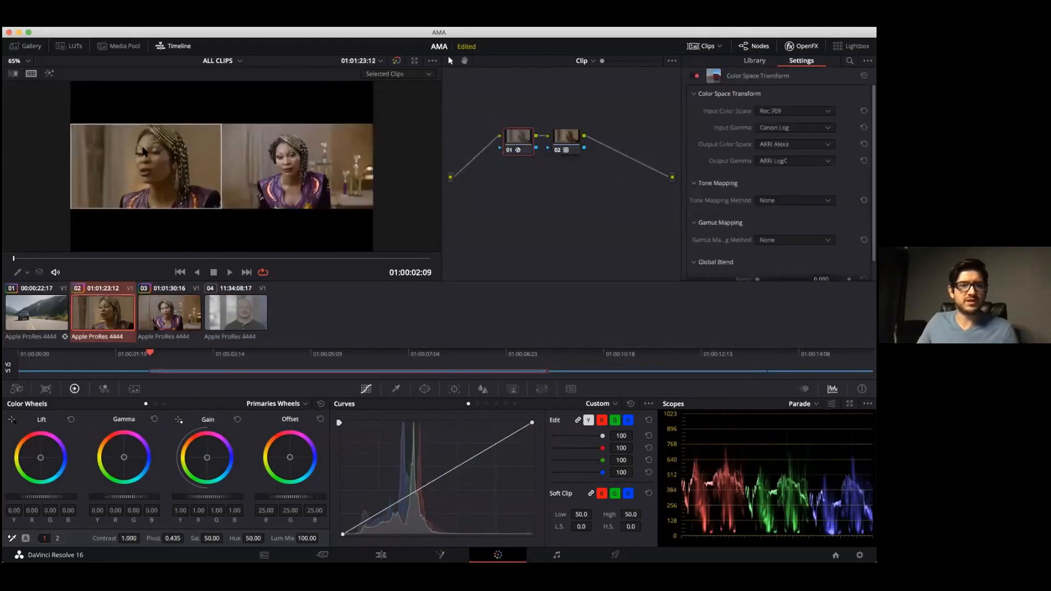
pyautogui.click(311, 155)
pyautogui.click(144, 152)
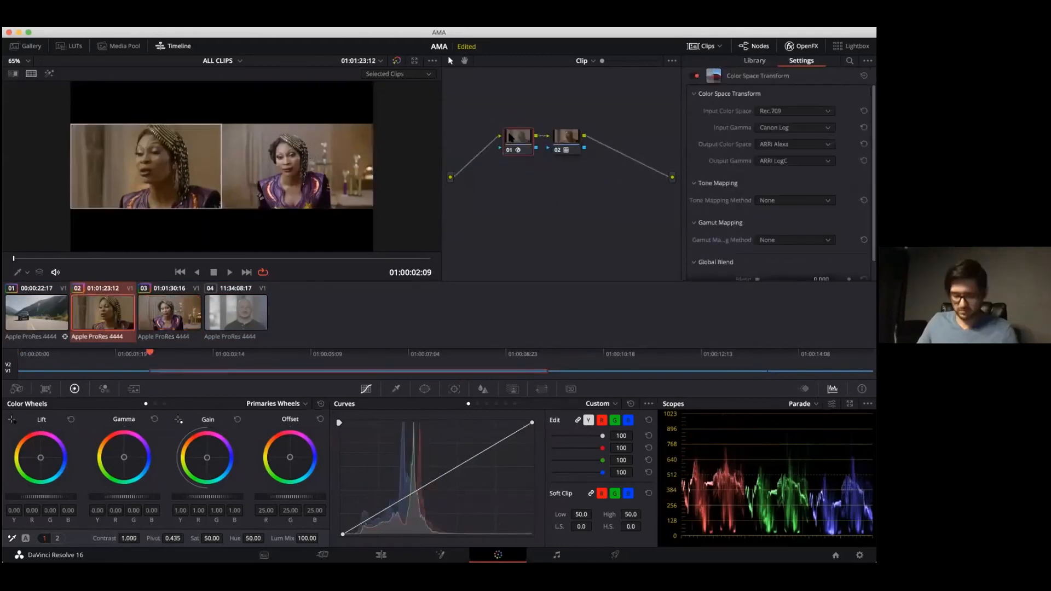
pyautogui.hotkey('alt', 's')
pyautogui.click(595, 148)
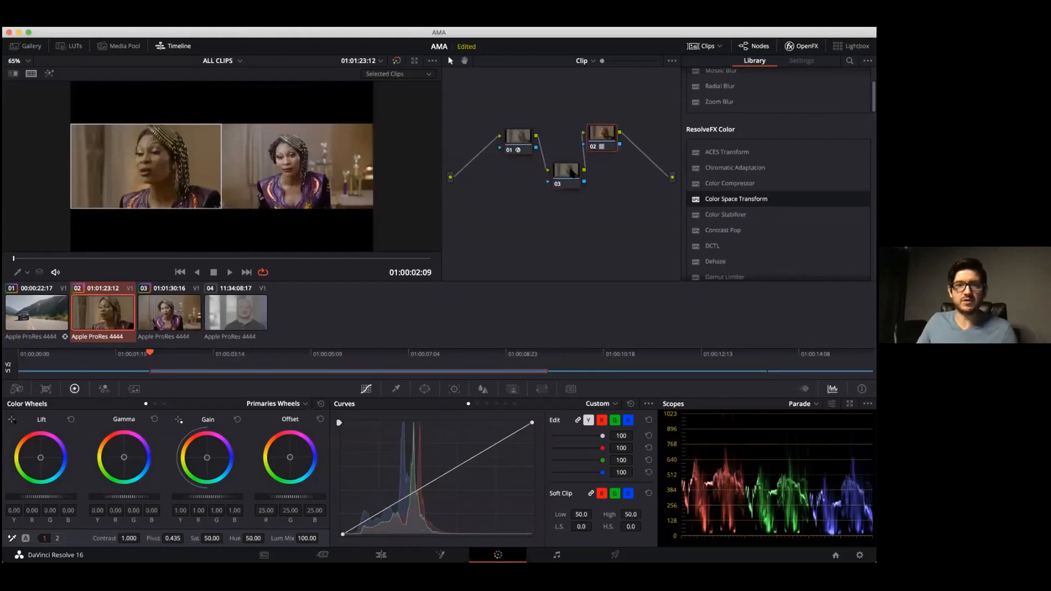
pyautogui.moveTo(573, 174); pyautogui.dragTo(569, 146)
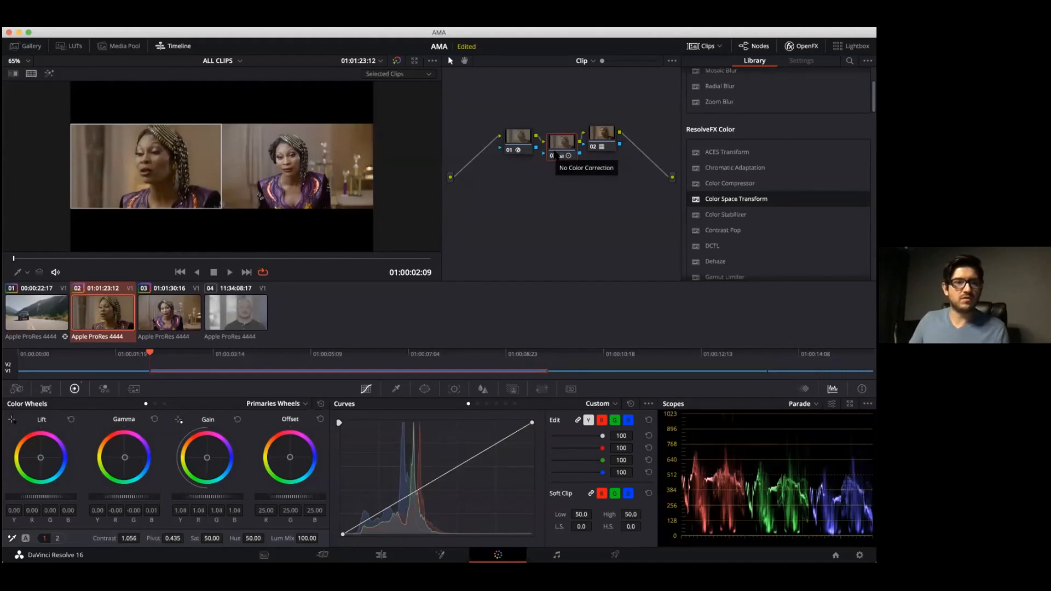
# Step: Set node 03's gain on clip 03 to red 0.95, green 0.92 and blue 0.89, and review clips 02 and 03 without the split screen
pyautogui.click(333, 167)
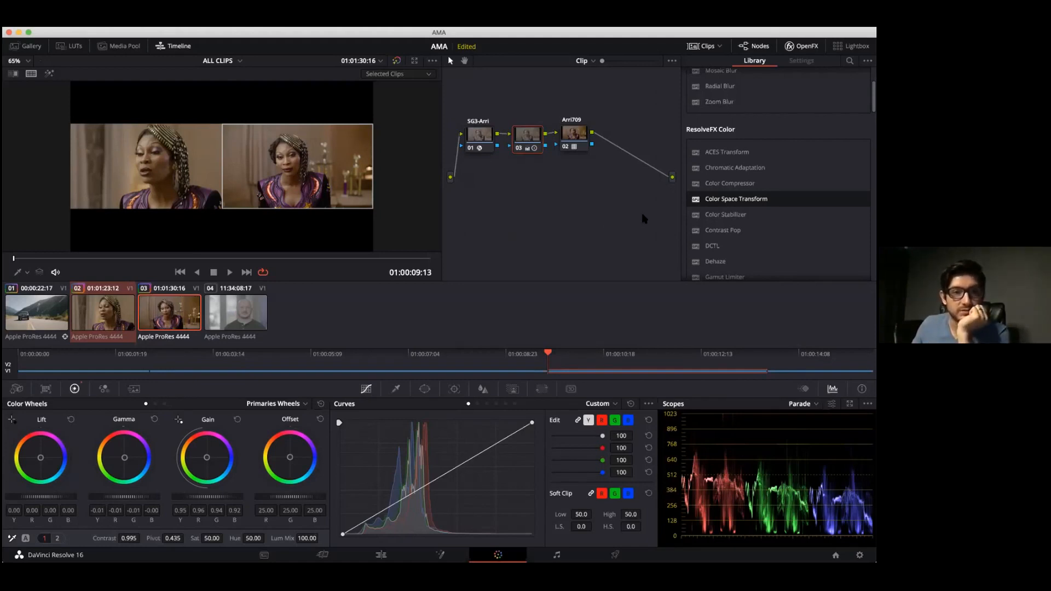
pyautogui.scroll(3, 777, 199)
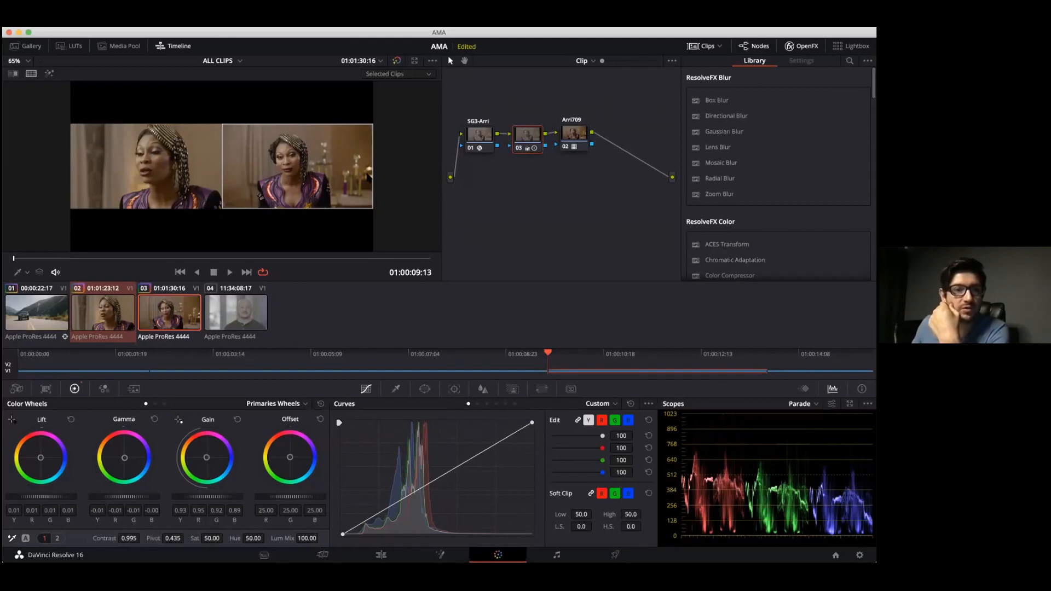
pyautogui.click(34, 77)
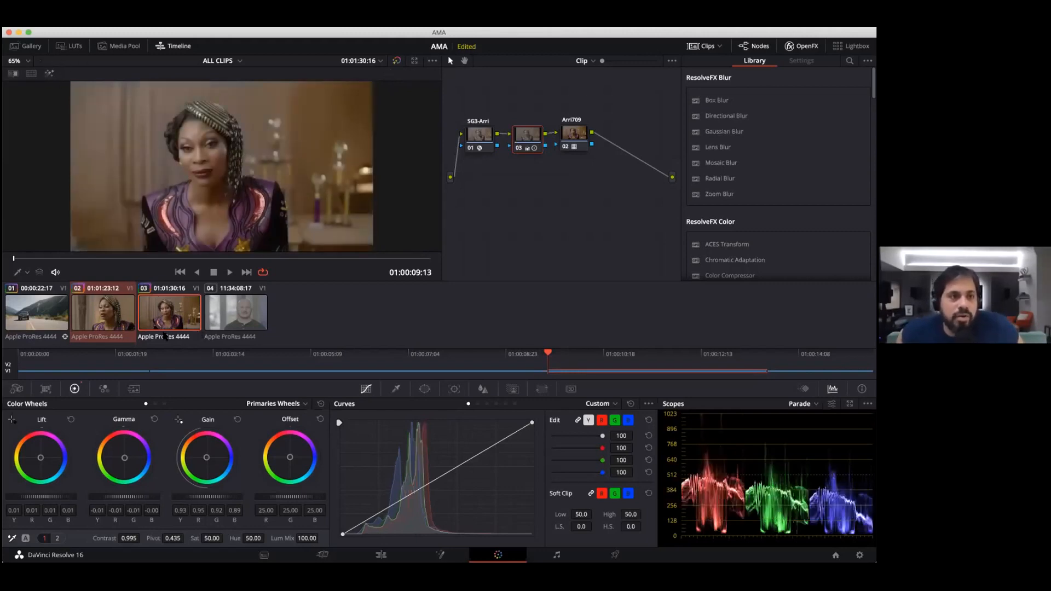
pyautogui.click(107, 318)
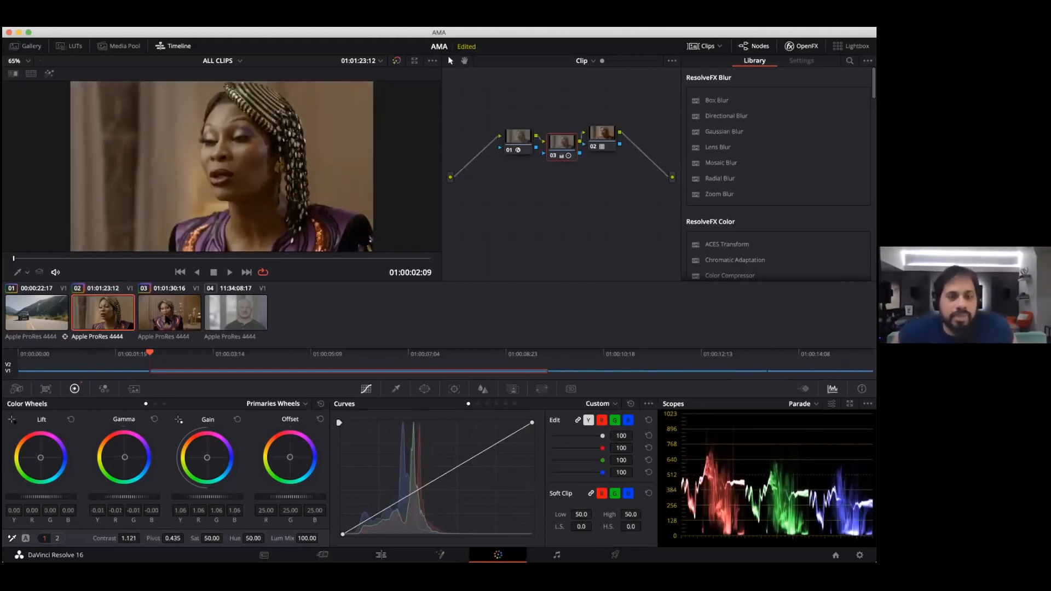
pyautogui.click(166, 319)
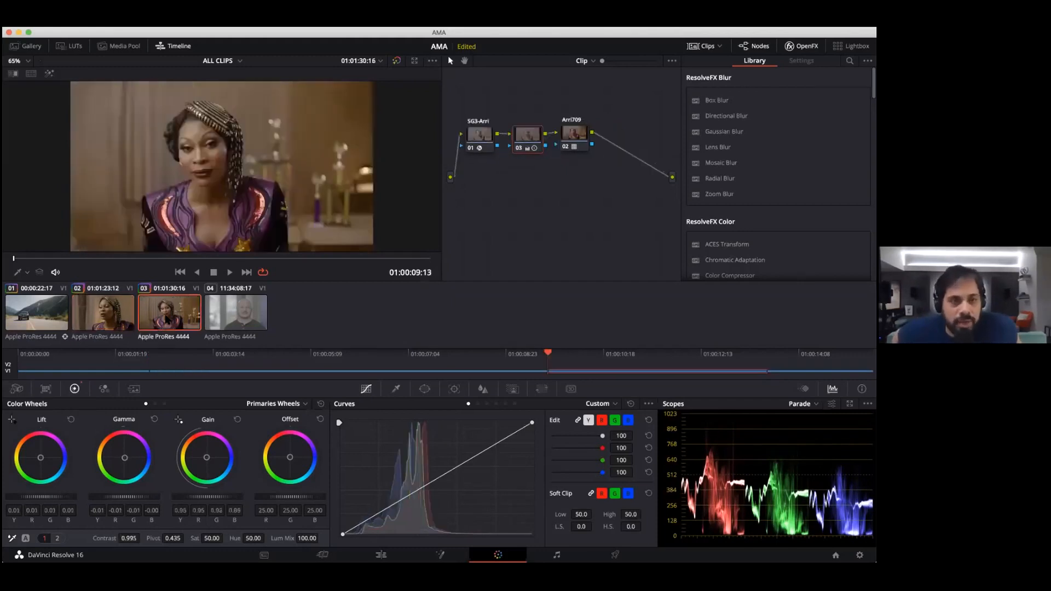
# Step: Apply a Color Space Transform to clip 04's node 01 and set its input color space to Sony S-Gamut3.Cine
pyautogui.click(250, 315)
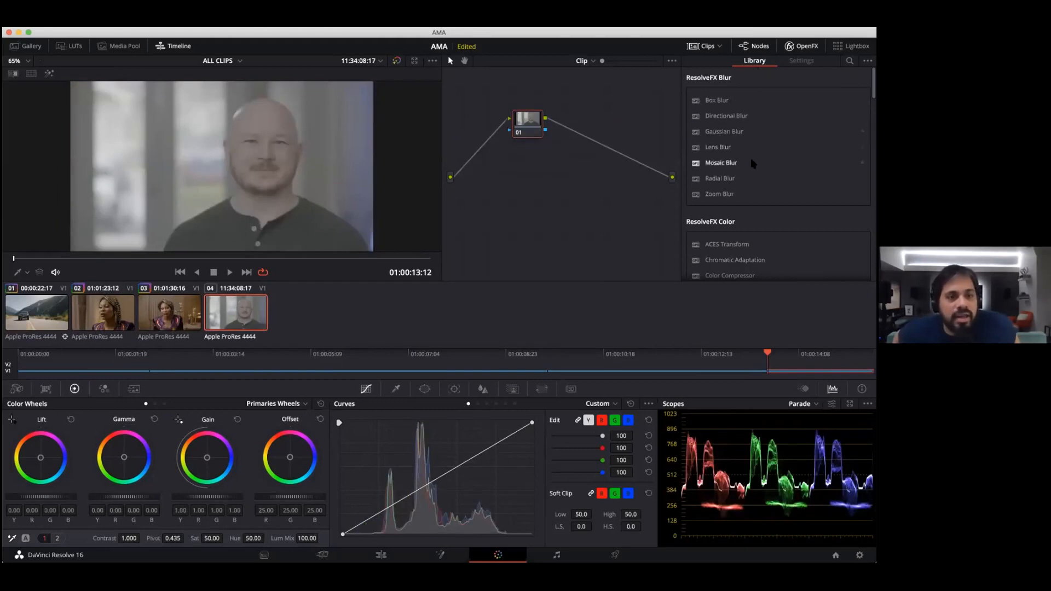
pyautogui.scroll(-2, 730, 258)
pyautogui.moveTo(730, 258); pyautogui.dragTo(536, 123)
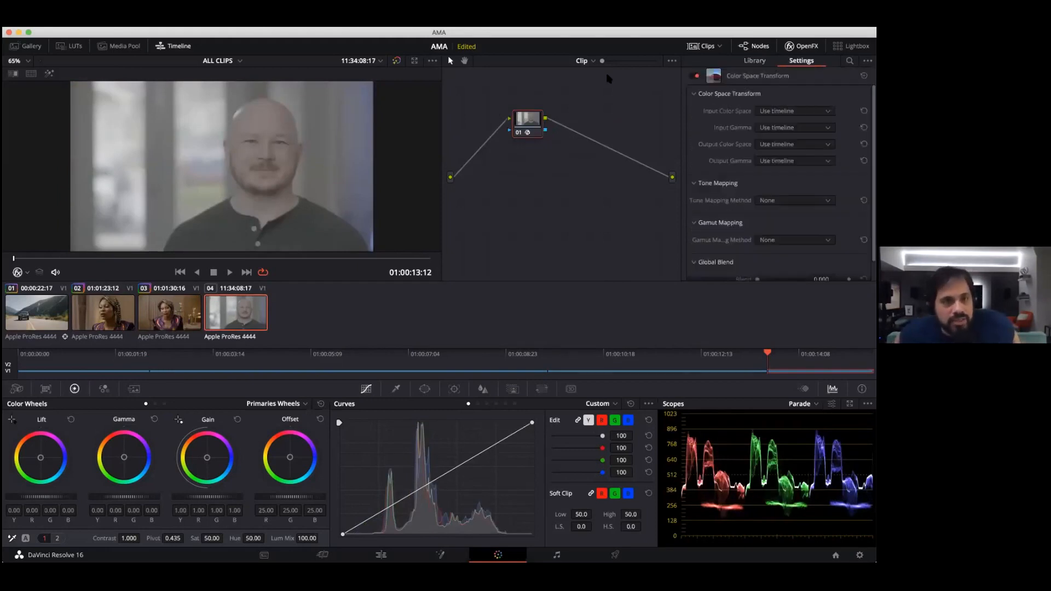
pyautogui.click(794, 111)
pyautogui.scroll(-5, 793, 175)
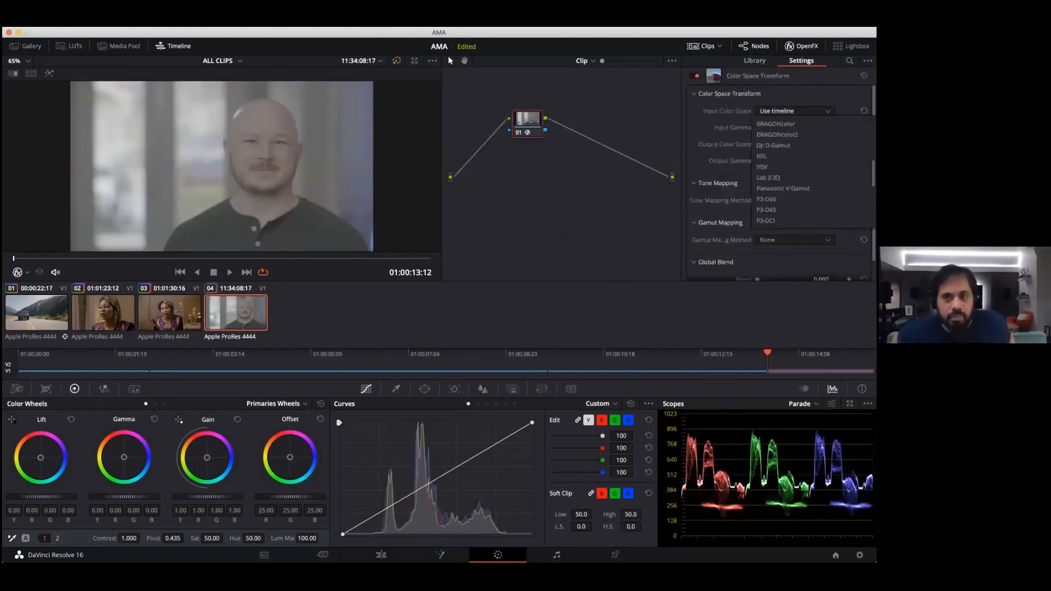
pyautogui.scroll(-5, 794, 188)
pyautogui.click(784, 189)
# Step: Set the input gamma of clip 04's Color Space Transform to Sony S-Log3
pyautogui.click(793, 127)
pyautogui.scroll(-6, 810, 189)
pyautogui.scroll(-3, 810, 189)
pyautogui.scroll(-3, 810, 189)
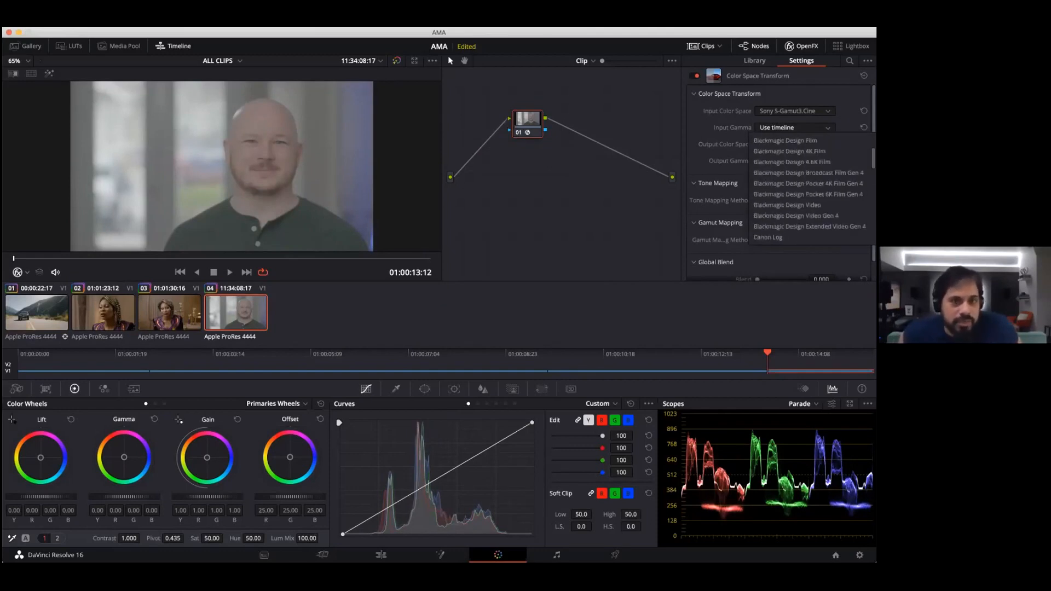
pyautogui.scroll(-2, 811, 188)
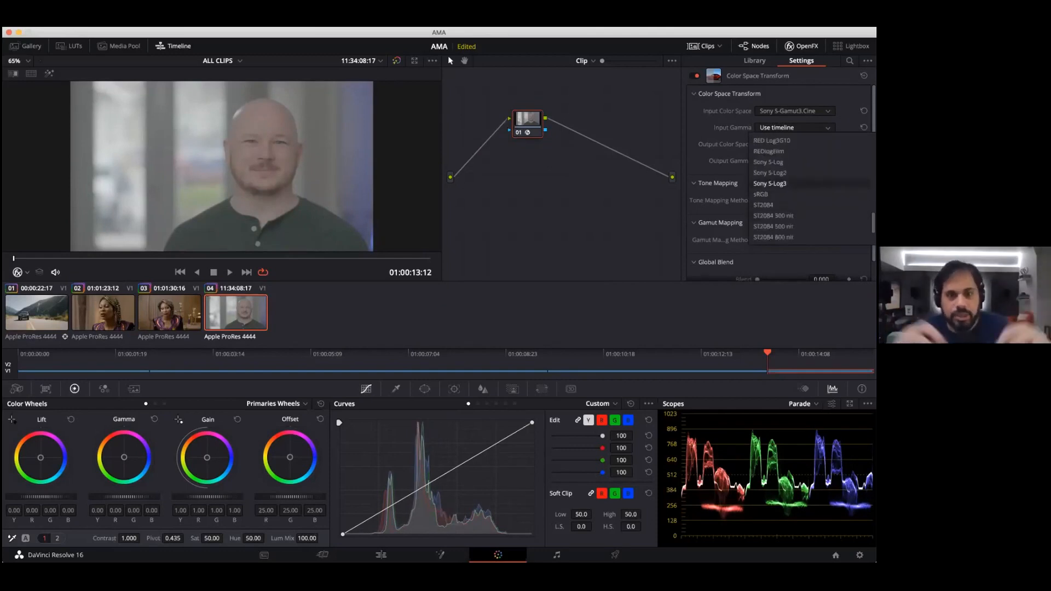
pyautogui.click(777, 183)
# Step: Set clip 04's transform output color space to ARRI Alexa and its output gamma to ARRI LogC
pyautogui.click(793, 144)
pyautogui.click(770, 189)
pyautogui.click(794, 160)
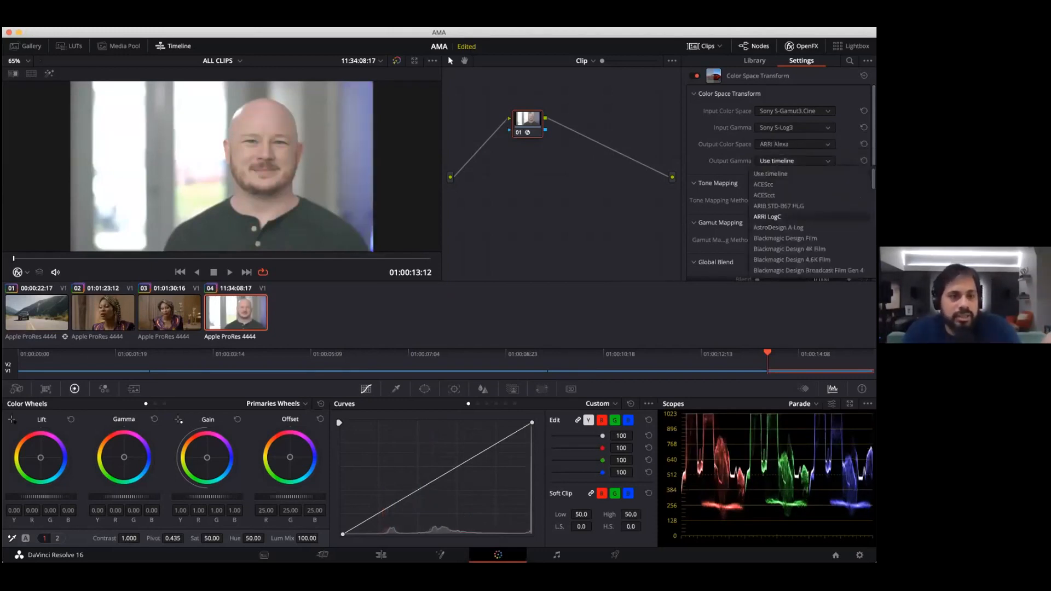
pyautogui.click(767, 216)
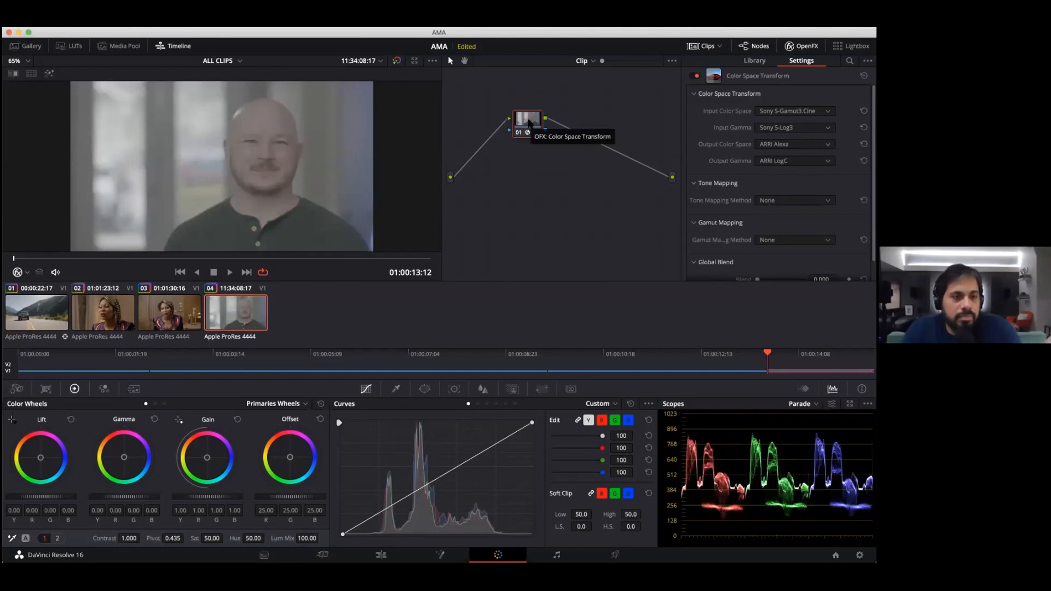
# Step: Preview an Arri 3D LUT on a new serial node after clip 04's Color Space Transform and delete that node
pyautogui.hotkey('alt', 's')
pyautogui.rightClick(582, 122)
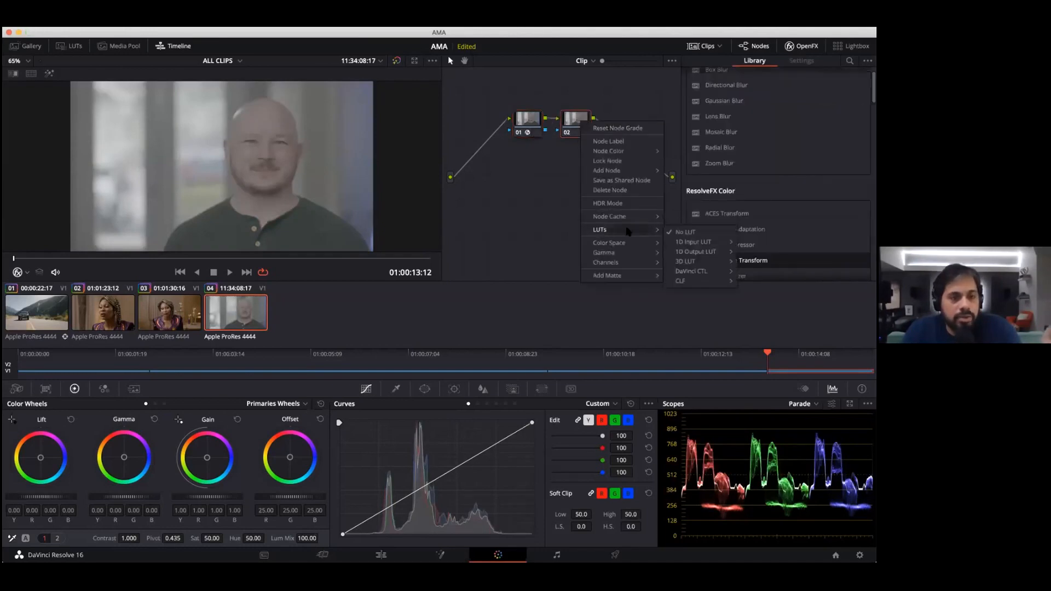
pyautogui.moveTo(606, 232)
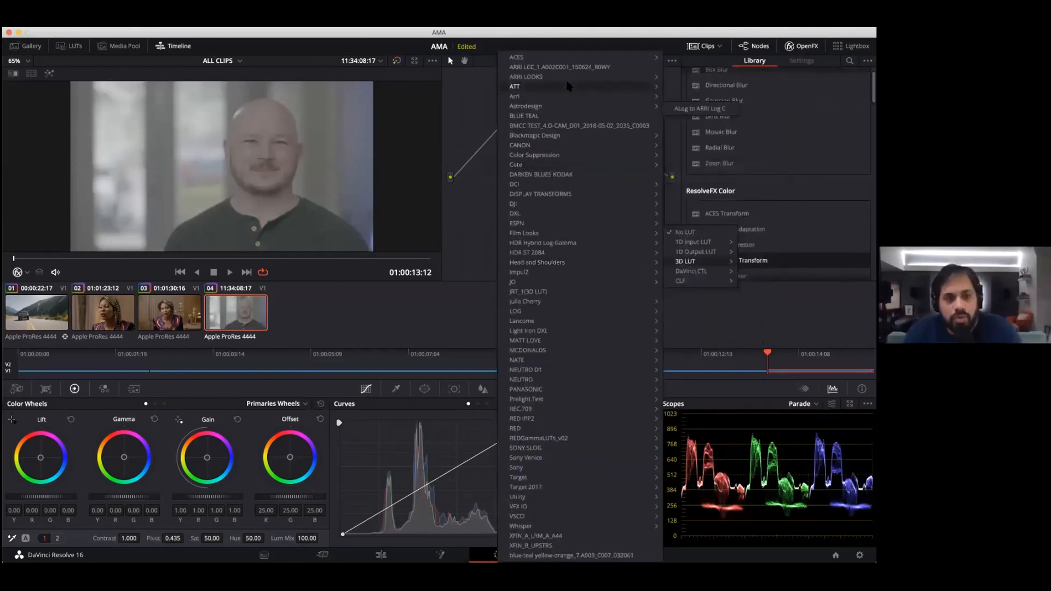
pyautogui.moveTo(629, 97)
pyautogui.click(733, 158)
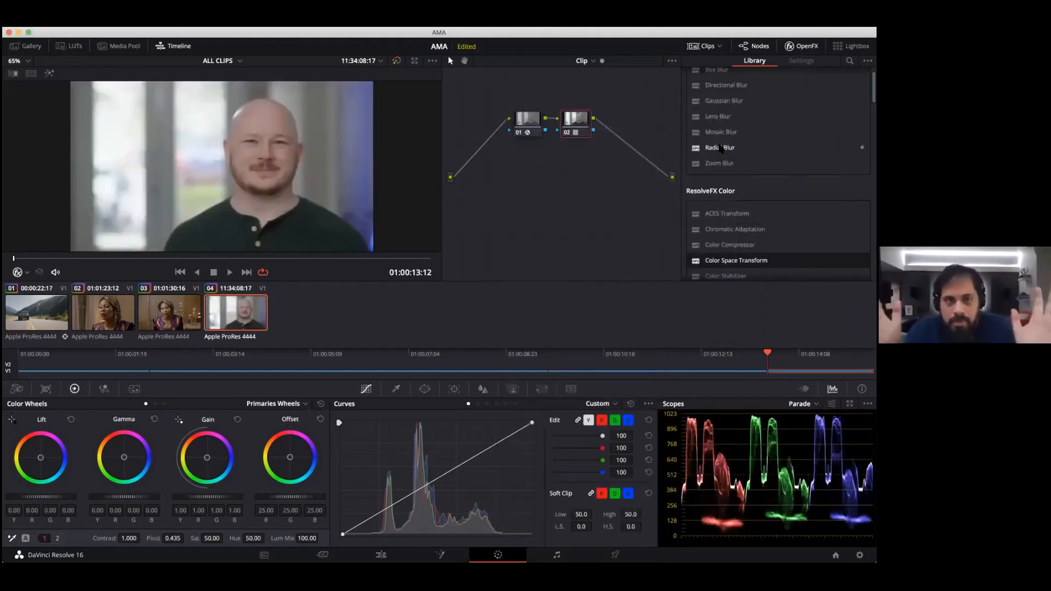
pyautogui.hotkey('ctrl', 'y')
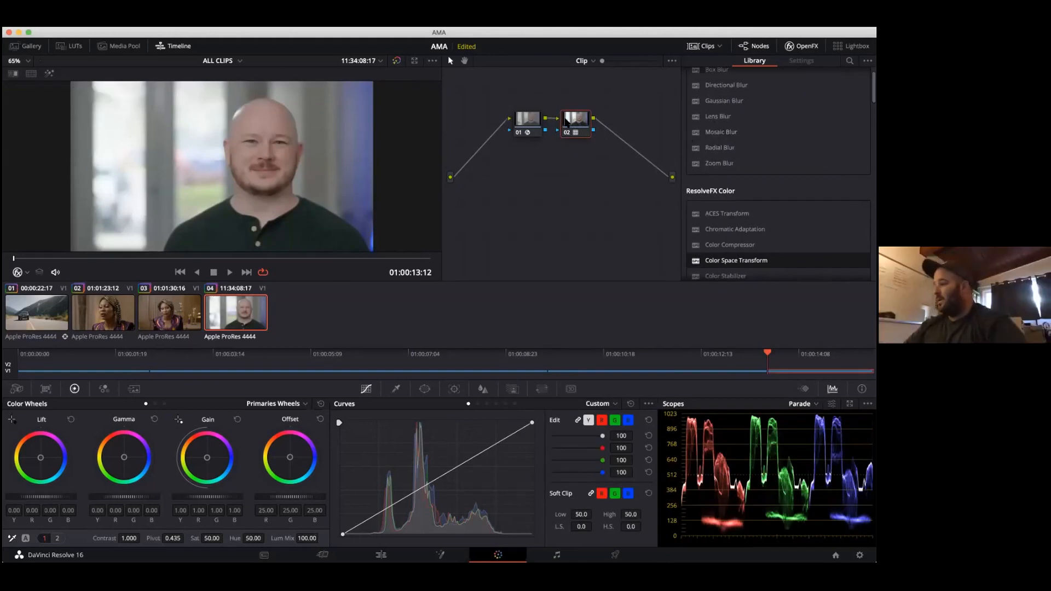
pyautogui.press('Delete')
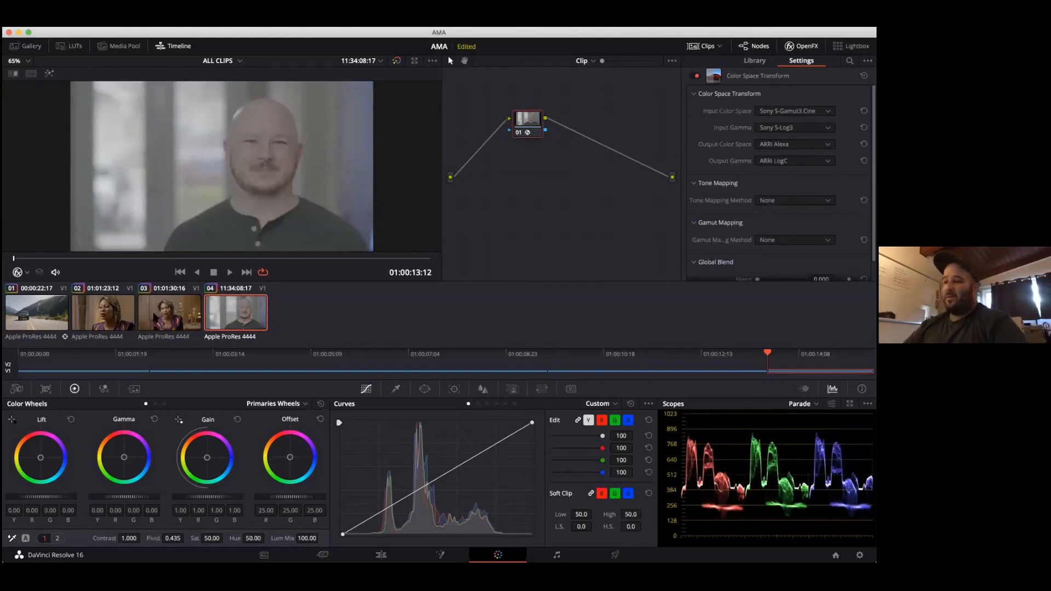
# Step: Play clip 03 and compare it with clip 02 in the Selected Clips split screen
pyautogui.click(154, 312)
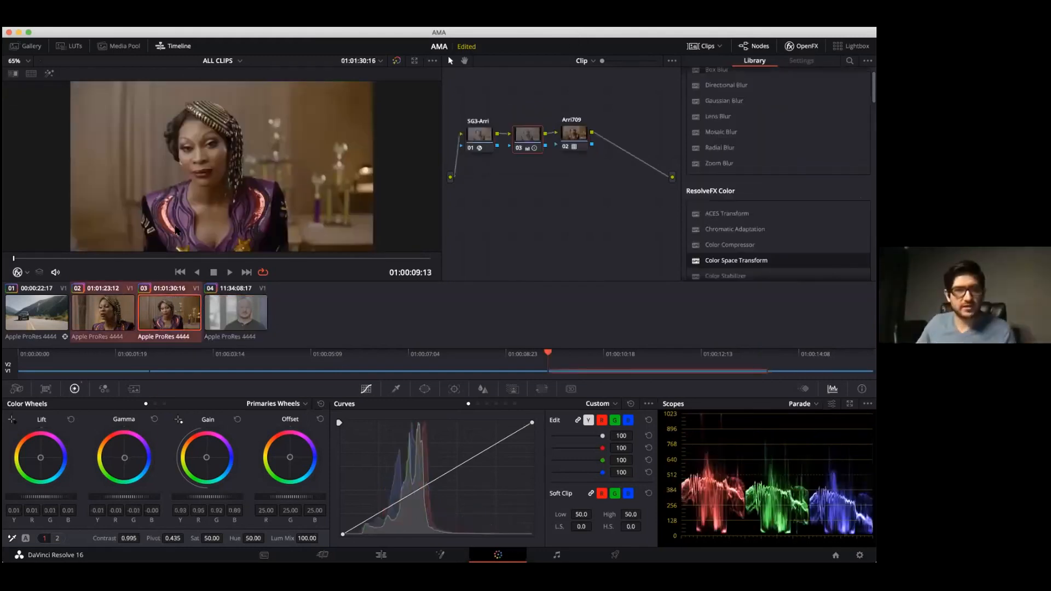
pyautogui.press('space')
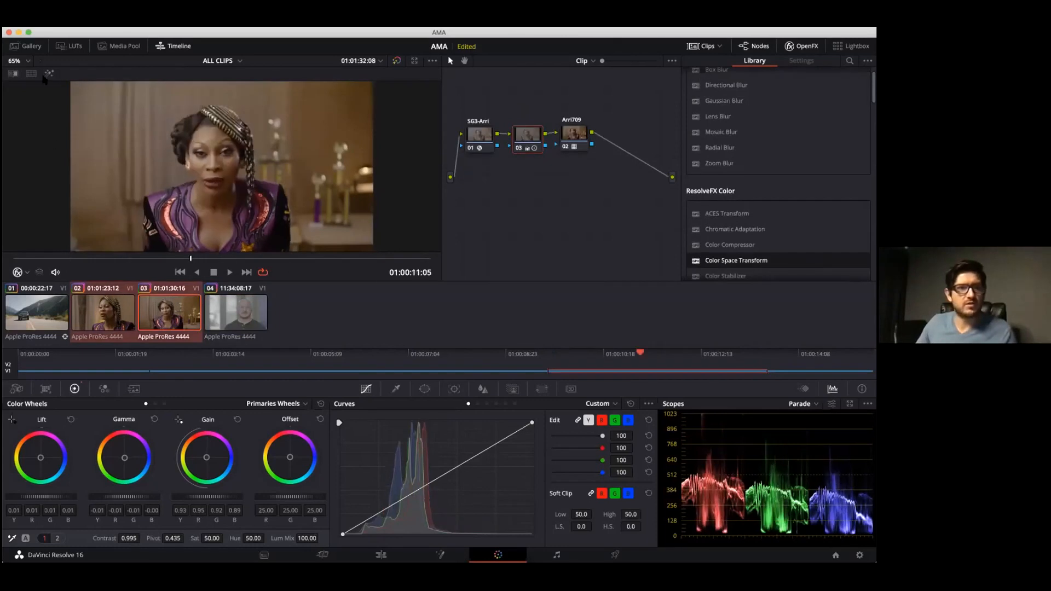
pyautogui.press('super+alt+w')
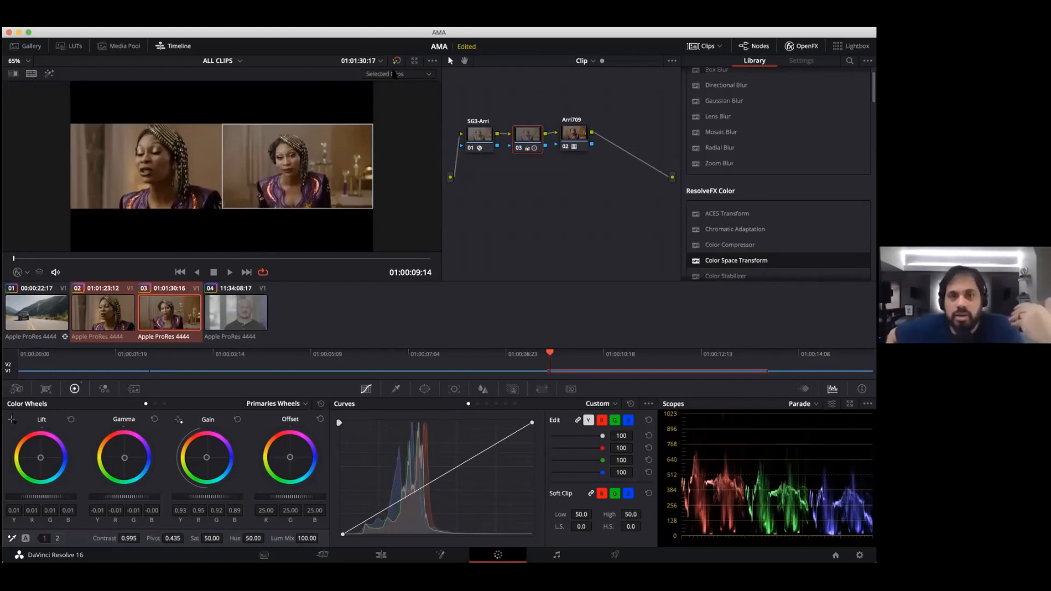
# Step: Turn off the split-screen comparison and make clip 02 the current clip
pyautogui.click(31, 74)
pyautogui.click(87, 312)
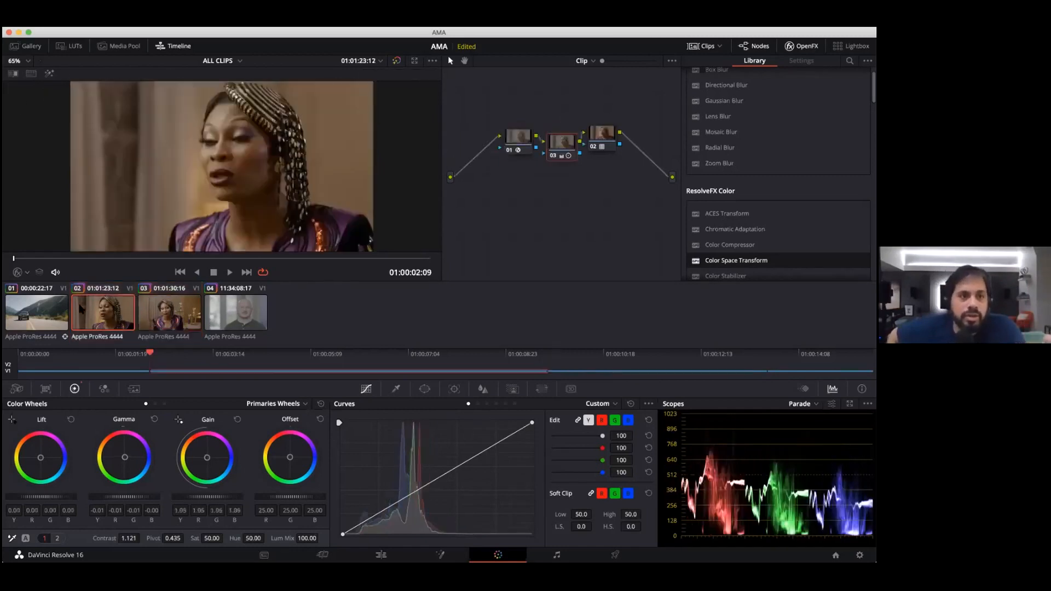
pyautogui.click(161, 320)
pyautogui.click(103, 315)
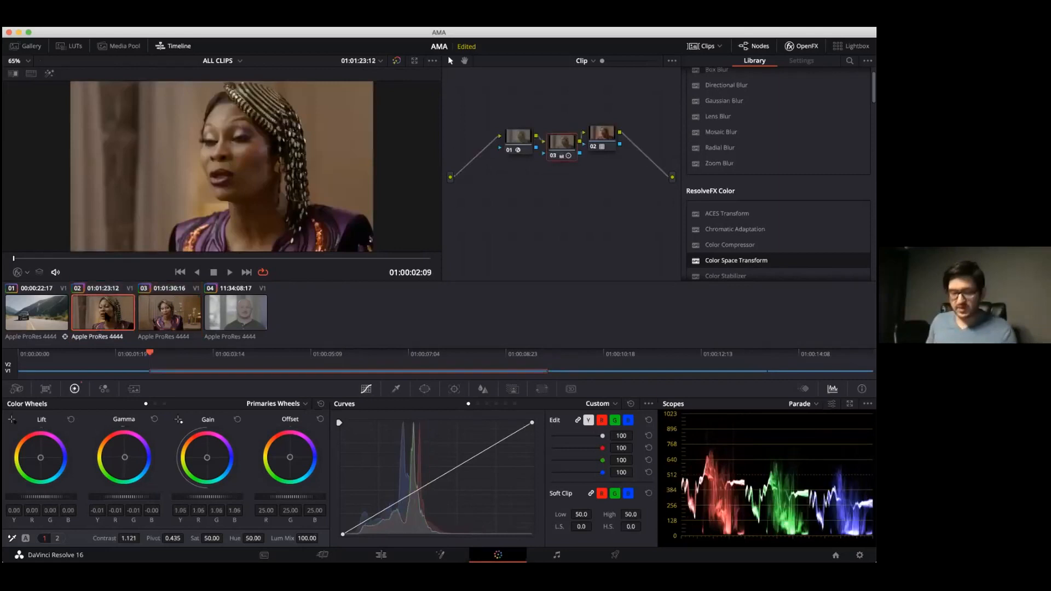
# Step: Add three grading versions to clip 02: one with a green tint, one with a purple tint and one desaturated to 0
pyautogui.press('super+y')
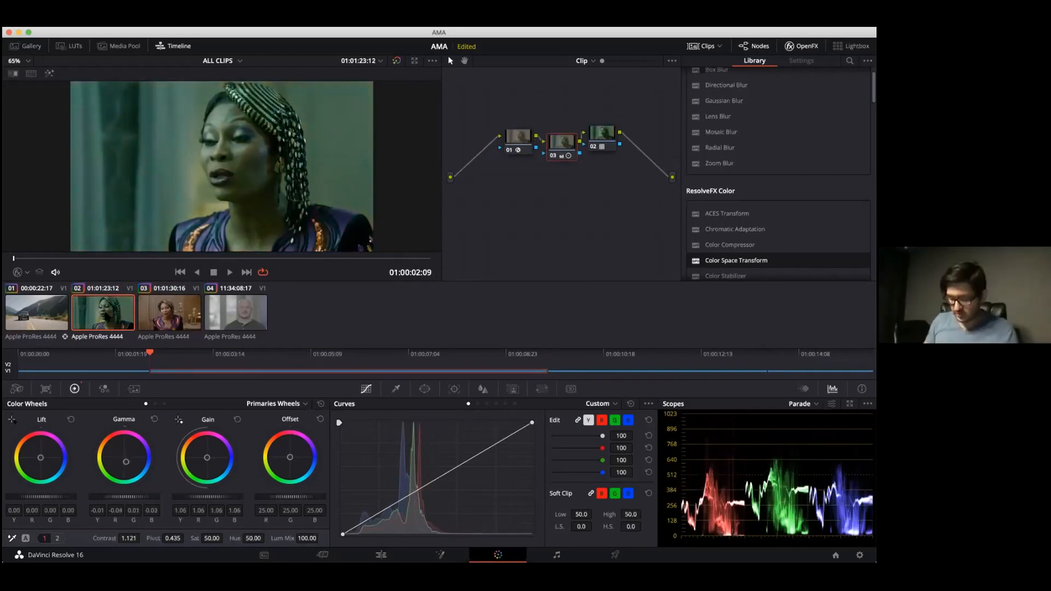
pyautogui.press('super+y')
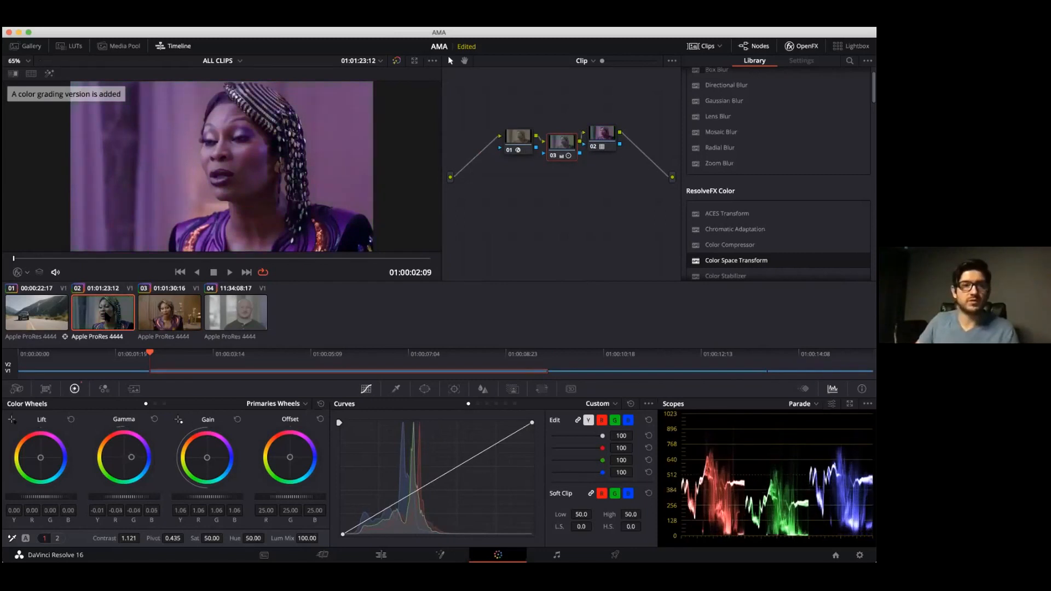
pyautogui.press('super+y')
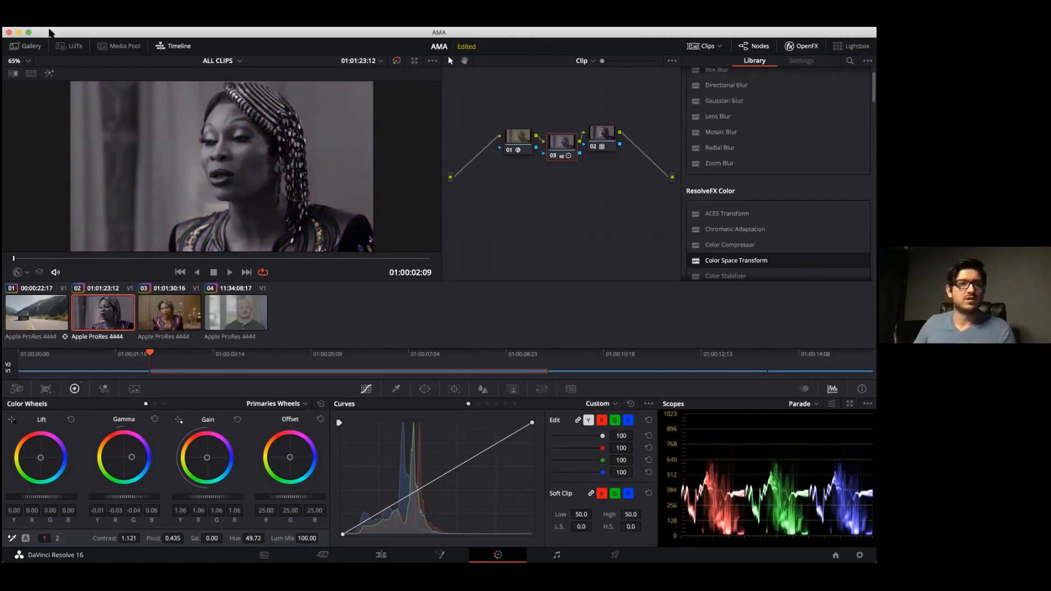
# Step: Show all grading versions of clip 02 in a Version split screen
pyautogui.click(31, 74)
pyautogui.click(391, 75)
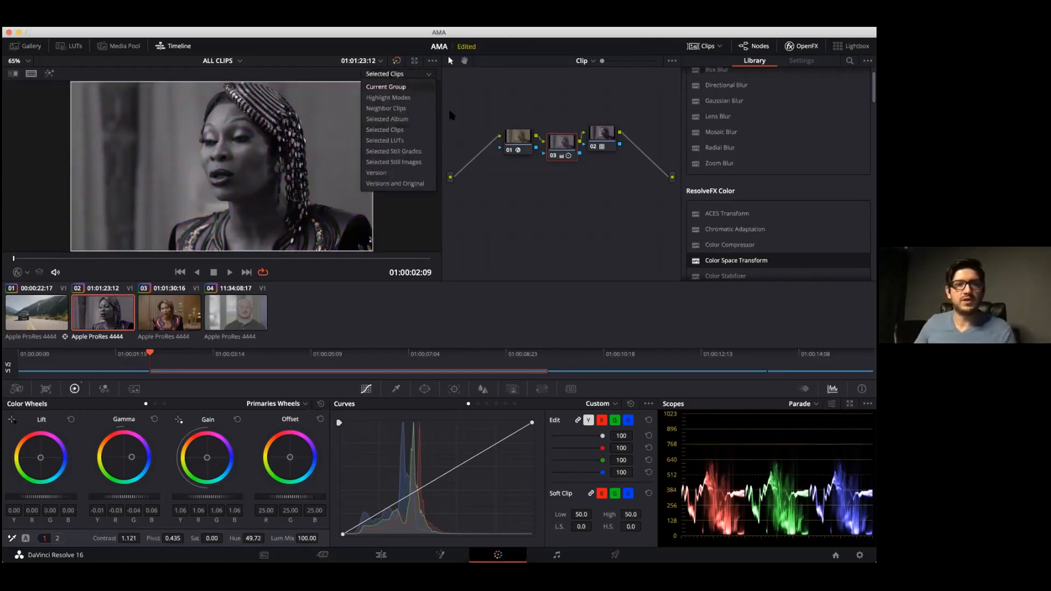
pyautogui.click(402, 173)
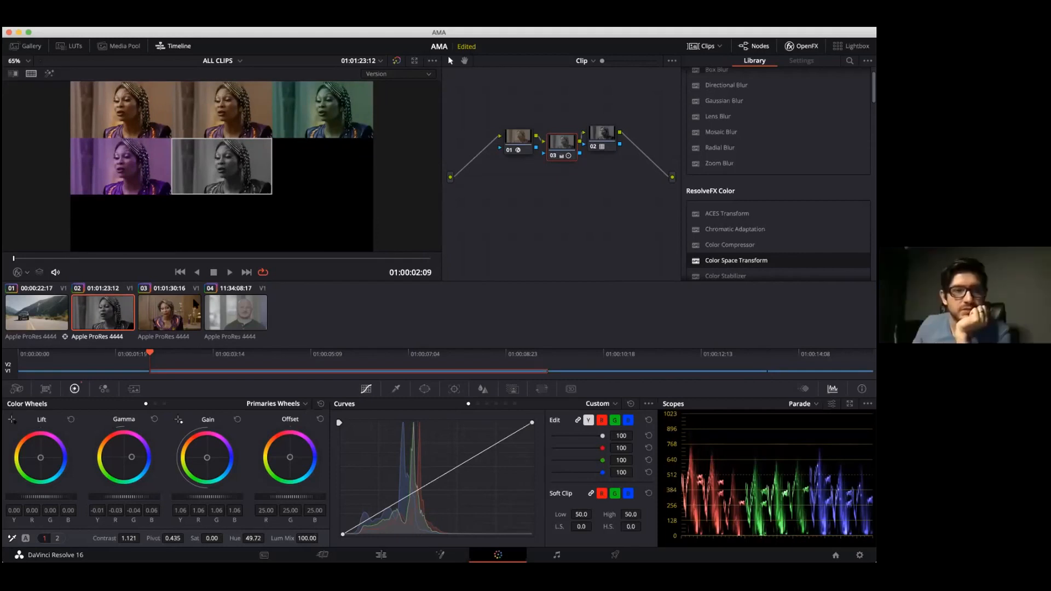
# Step: Cycle through clip 02's grading versions in the split screen until the version with the HUES node is loaded
pyautogui.hotkey('ctrl', 'n')
pyautogui.hotkey('ctrl', 'n')
pyautogui.hotkey('ctrl', 'n')
pyautogui.hotkey('ctrl', 'n')
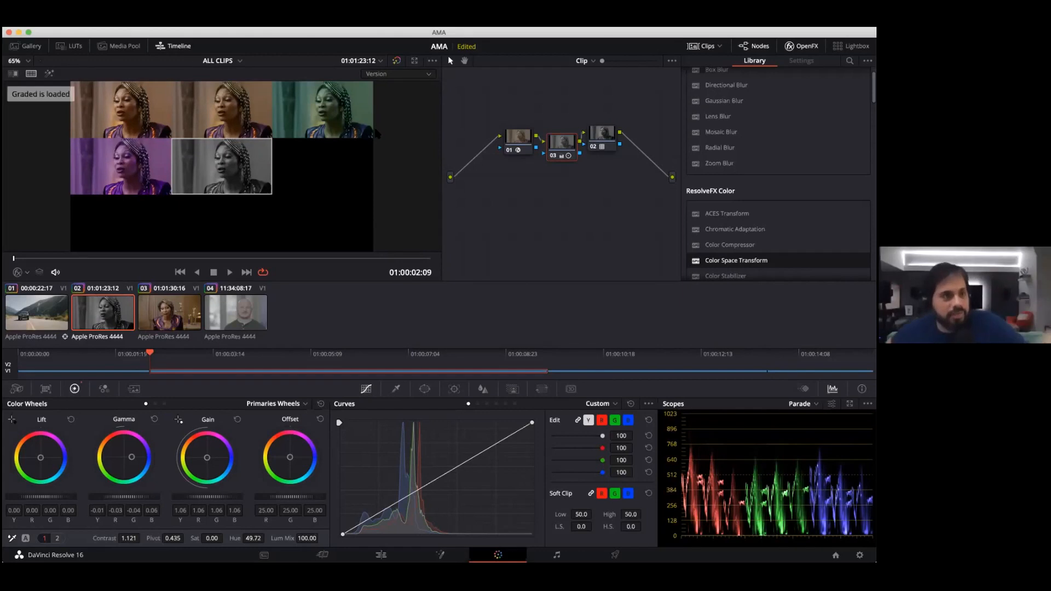
pyautogui.hotkey('ctrl', 'n')
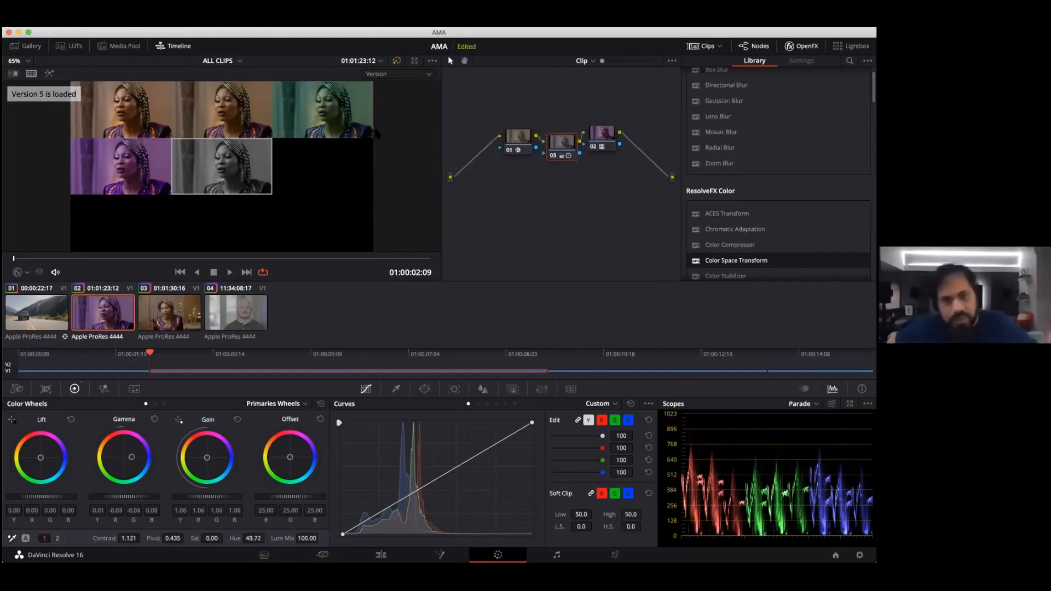
pyautogui.hotkey('ctrl', 'n')
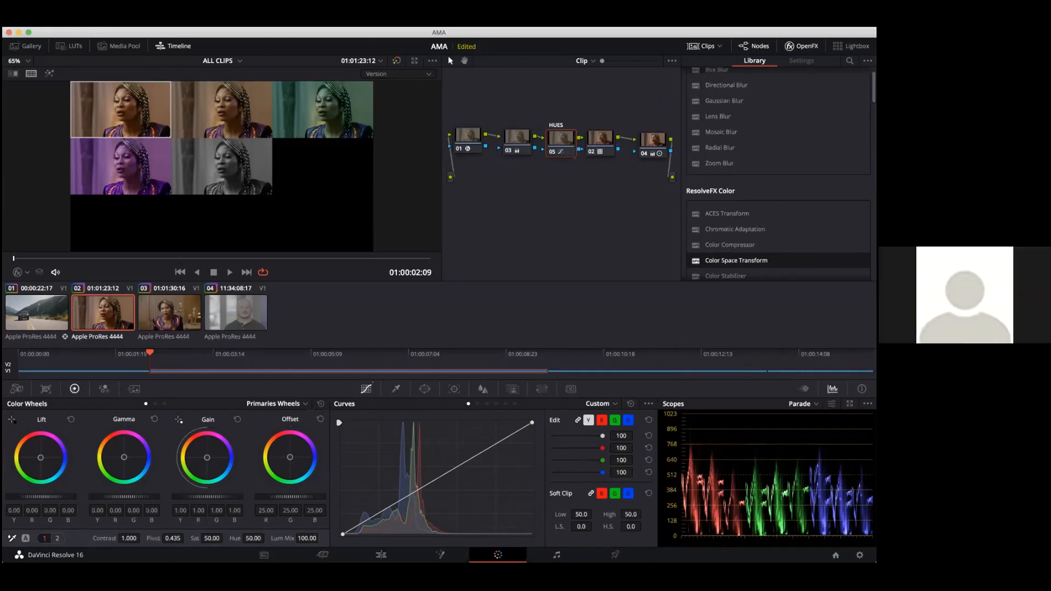
# Step: View clip 02 full frame and step through its grading versions to the green-tinted Version 3
pyautogui.click(31, 74)
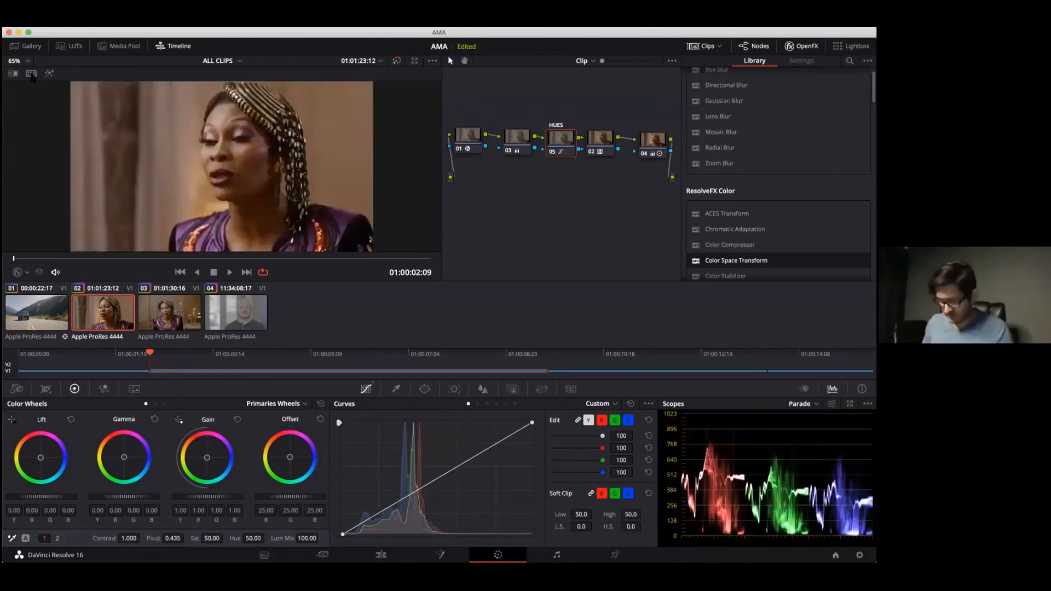
pyautogui.hotkey('ctrl', 'n')
pyautogui.hotkey('ctrl', 'n')
pyautogui.hotkey('ctrl', 'n')
pyautogui.hotkey('ctrl', 'n')
pyautogui.hotkey('ctrl', 'n')
pyautogui.hotkey('ctrl', 'n')
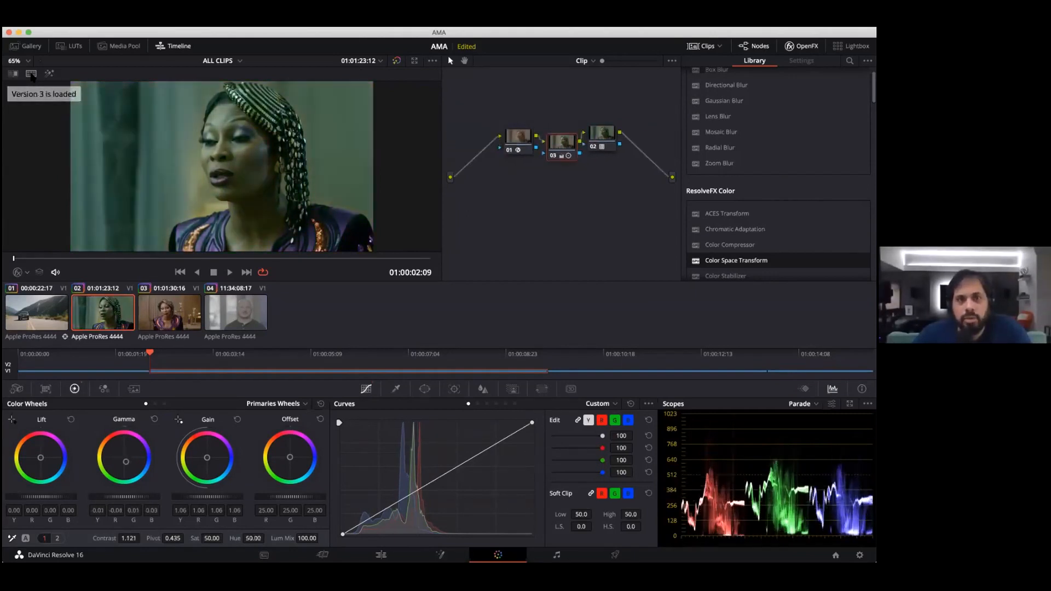
# Step: Play clip 02 while alternating between the Version split screen and the full-frame image
pyautogui.click(31, 73)
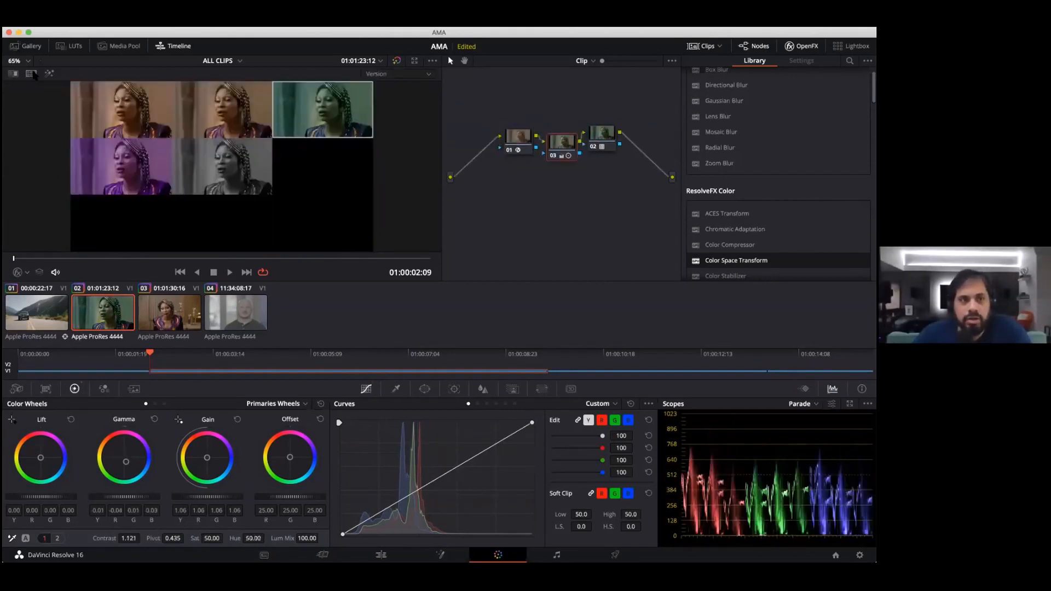
pyautogui.press('space')
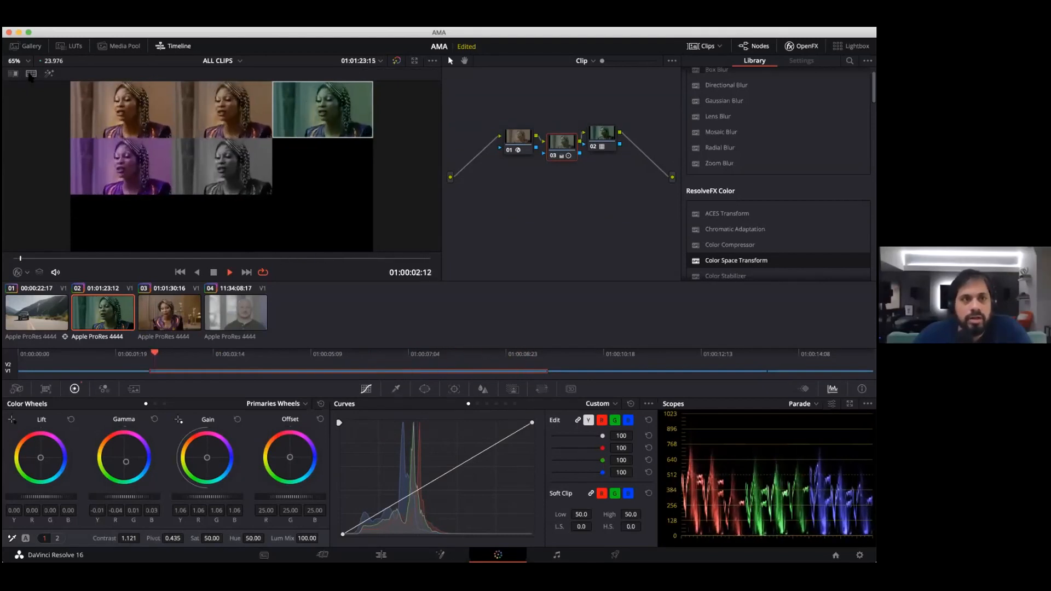
pyautogui.click(31, 74)
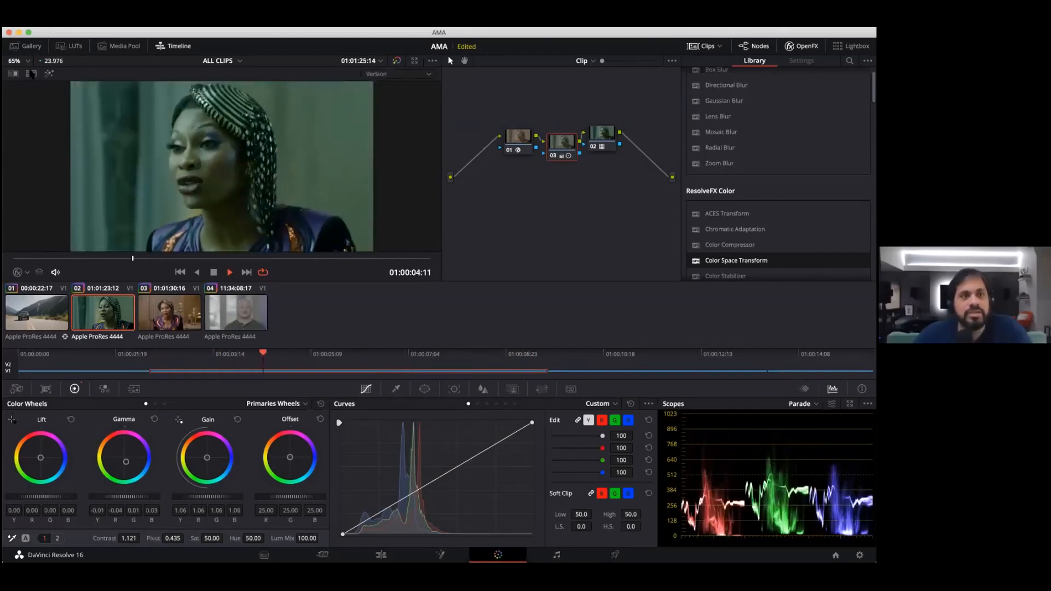
pyautogui.click(31, 73)
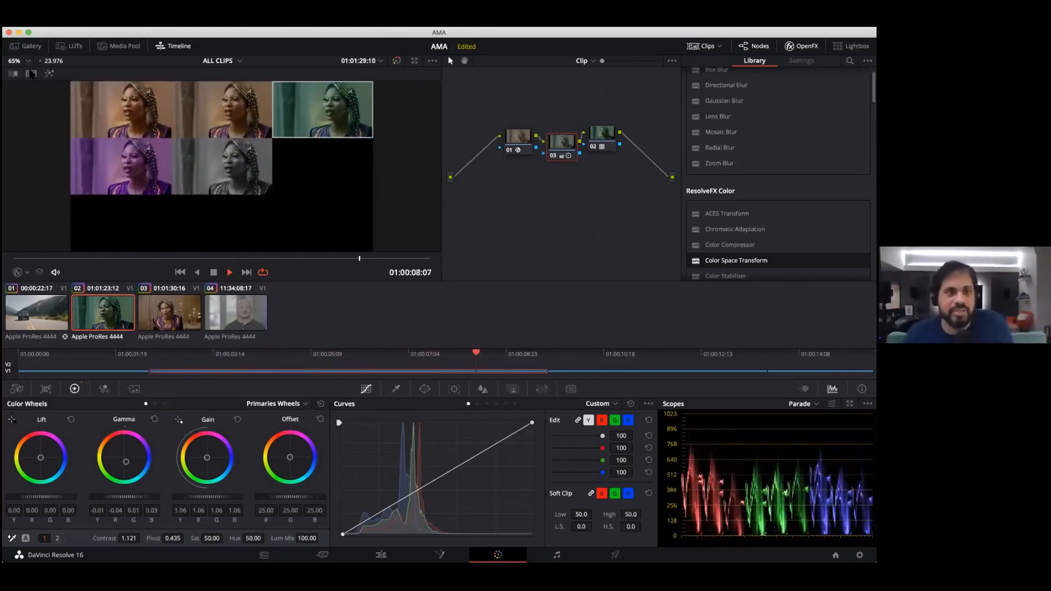
pyautogui.click(30, 73)
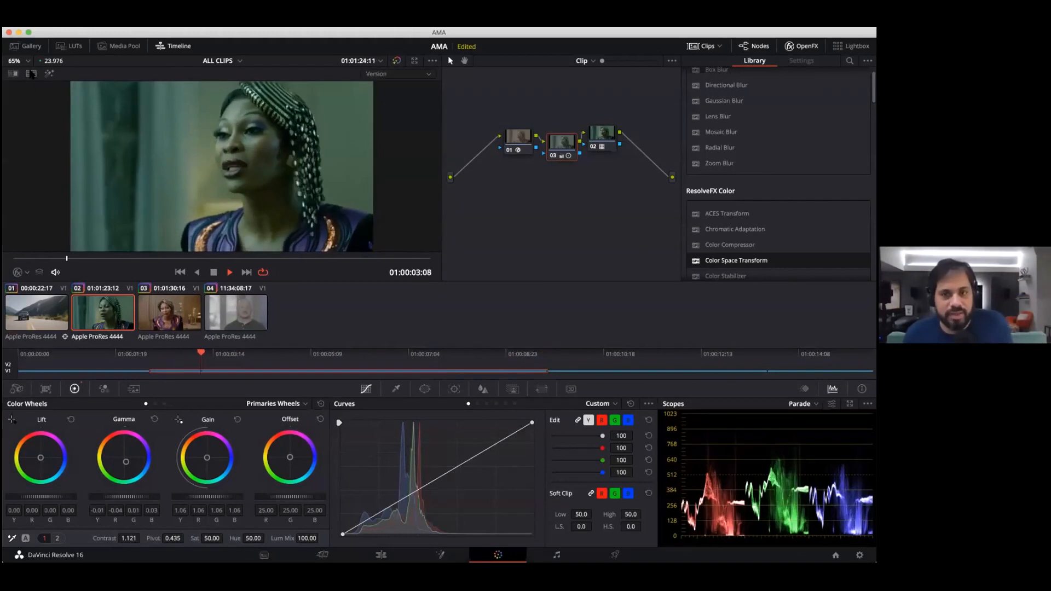
pyautogui.click(31, 73)
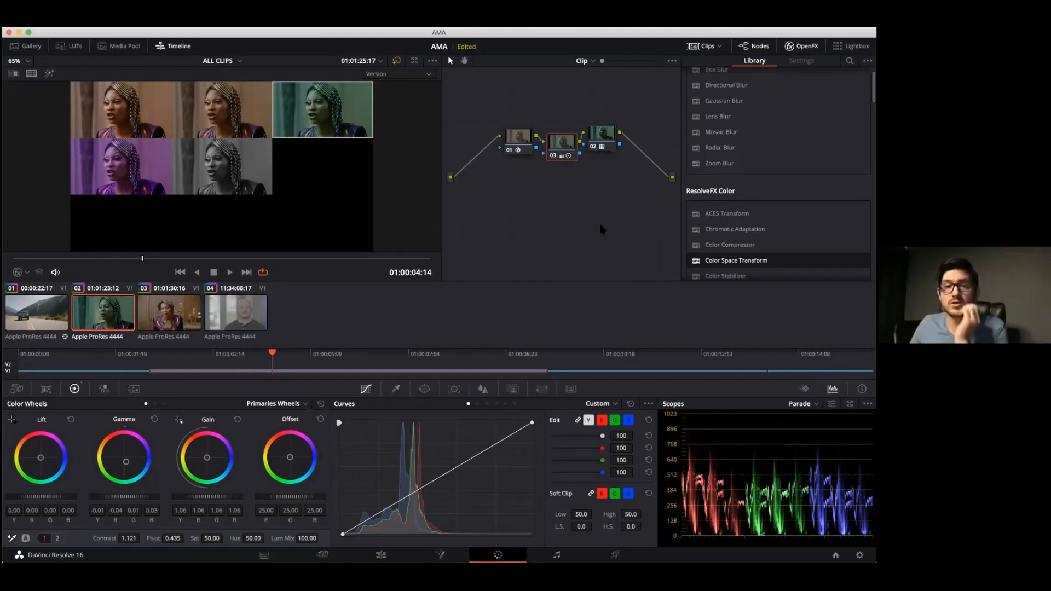
# Step: Return to the single-image view and disable the Arri709 node and the balance node 03 on clip 03
pyautogui.press('super+alt+w')
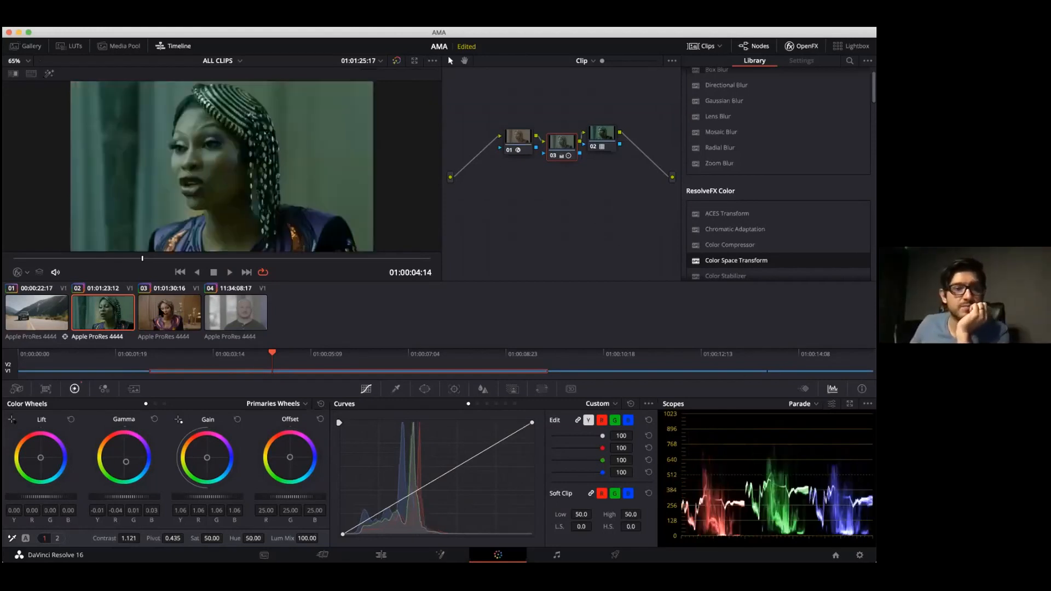
pyautogui.press('Down')
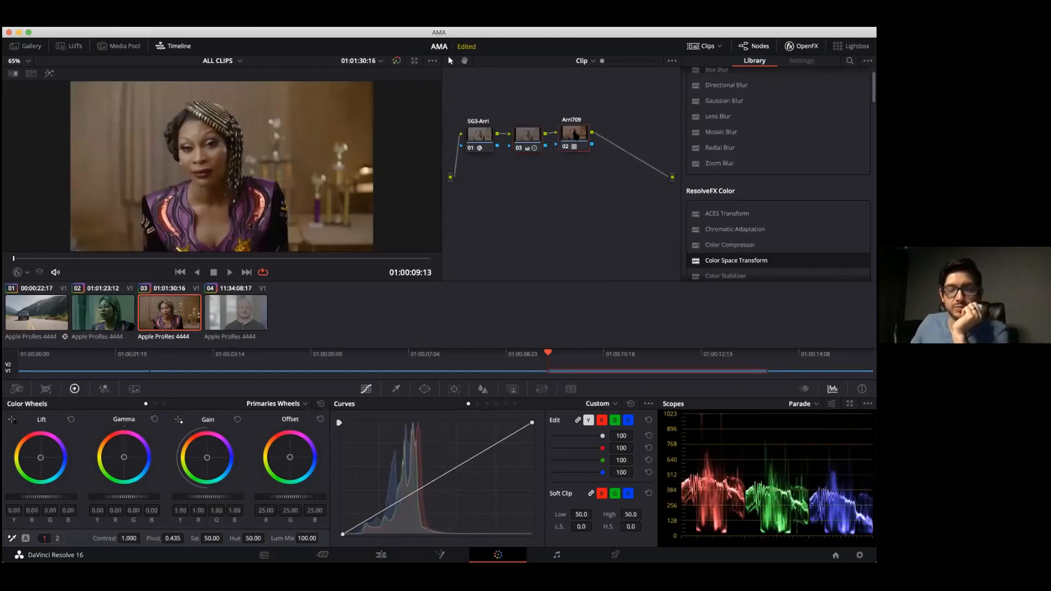
pyautogui.press('super+d')
pyautogui.click(526, 133)
pyautogui.press('super+d')
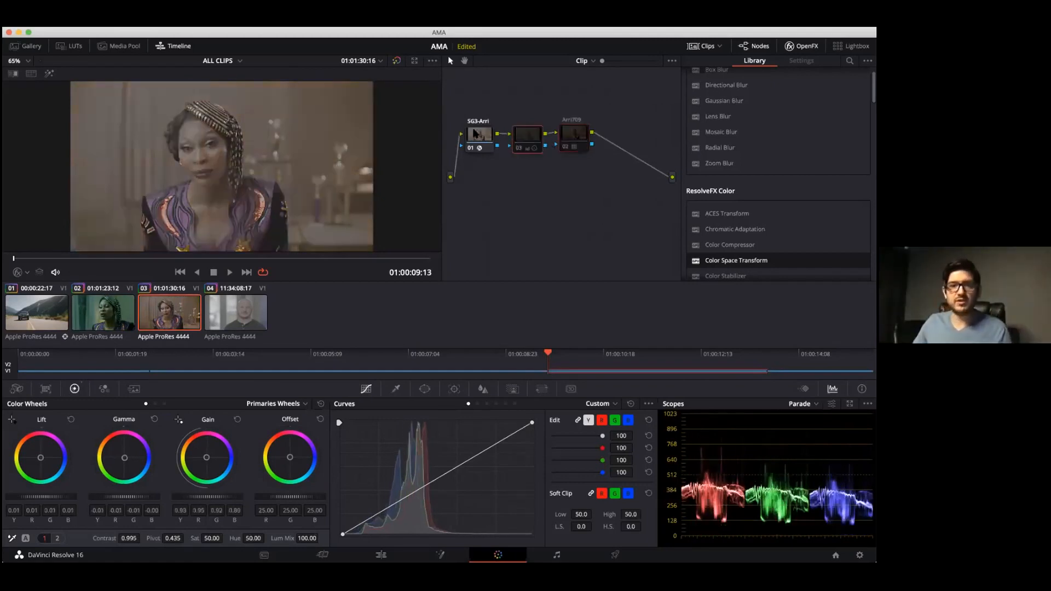
# Step: Review the output color space options in the Color Space Transform of clip 03's SG3-Arri node
pyautogui.click(476, 134)
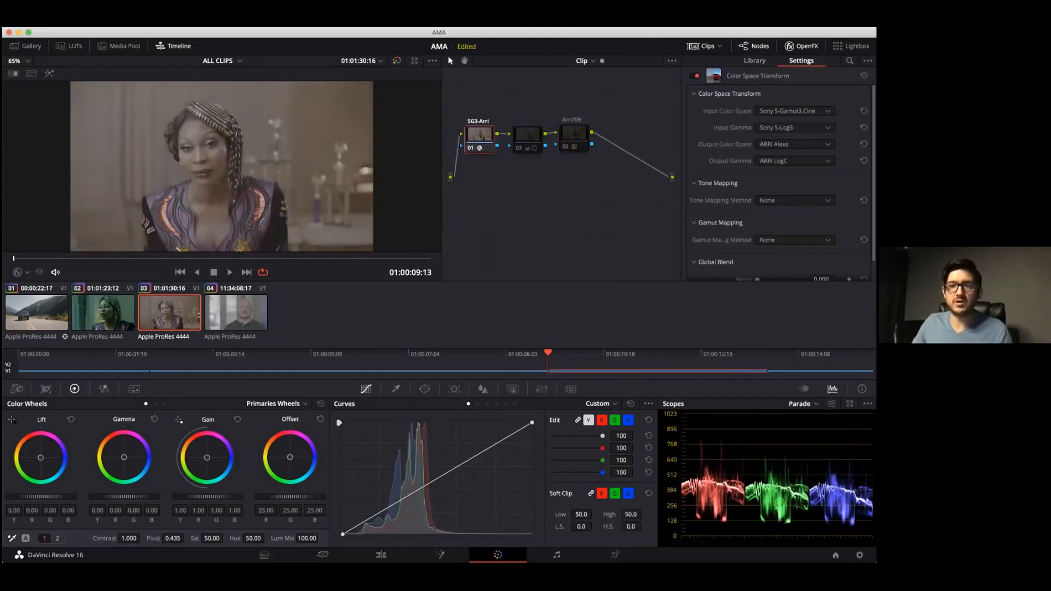
pyautogui.click(794, 144)
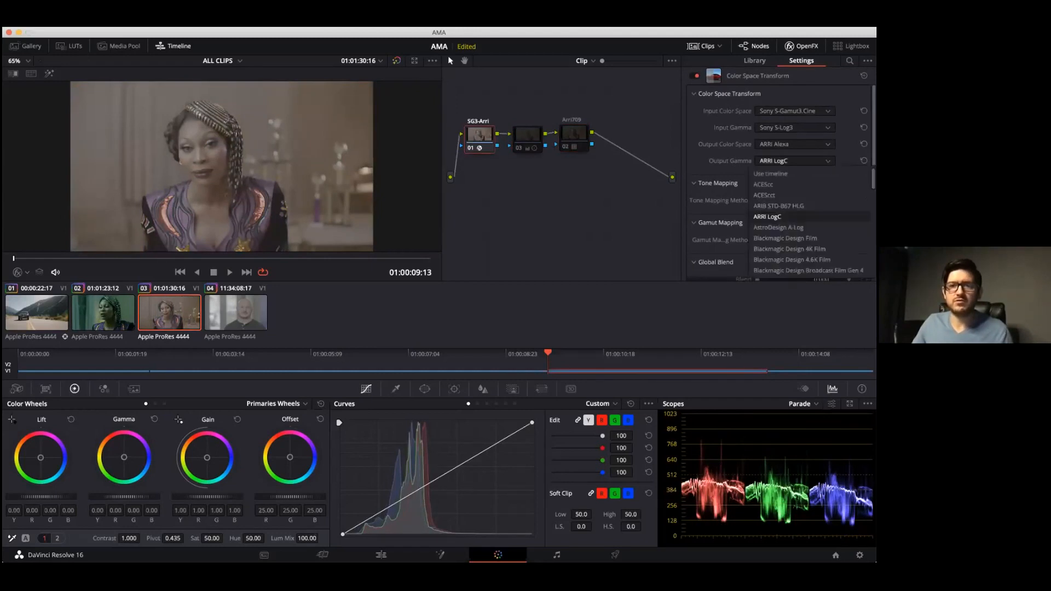
pyautogui.scroll(-5, 803, 243)
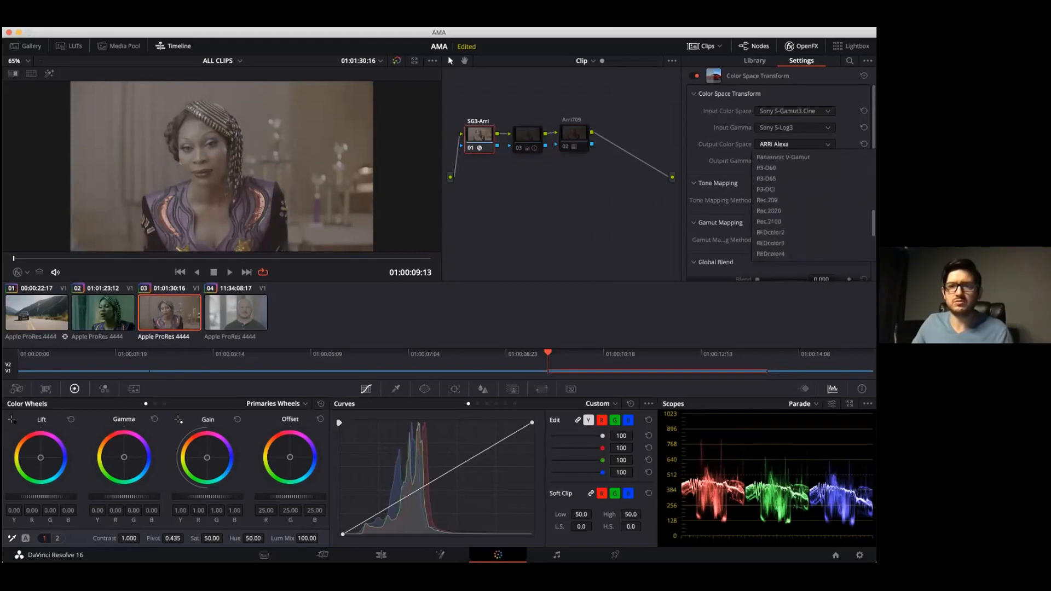
pyautogui.scroll(-4, 789, 205)
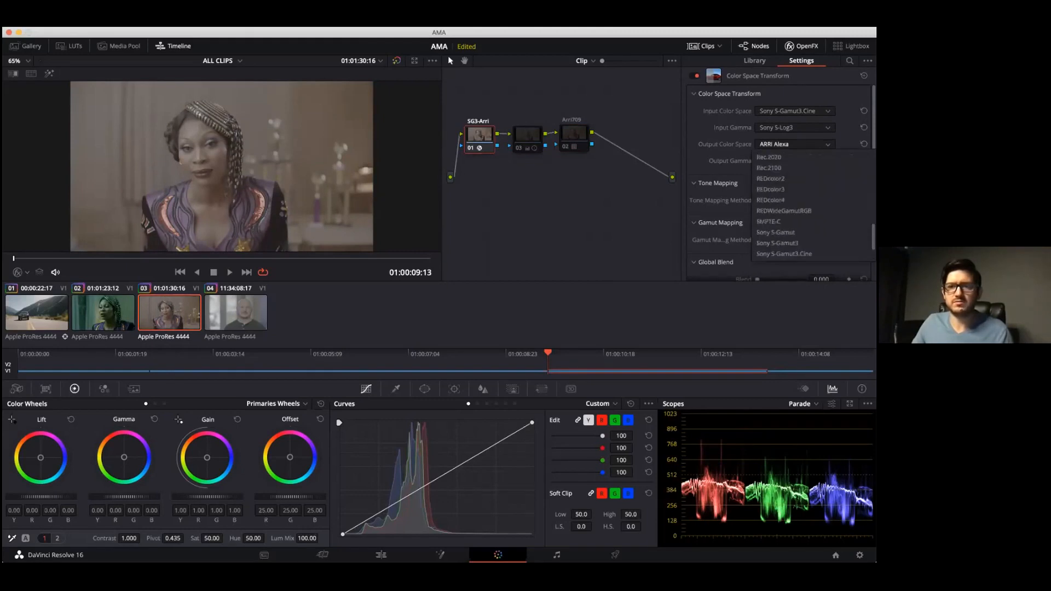
pyautogui.scroll(2, 788, 206)
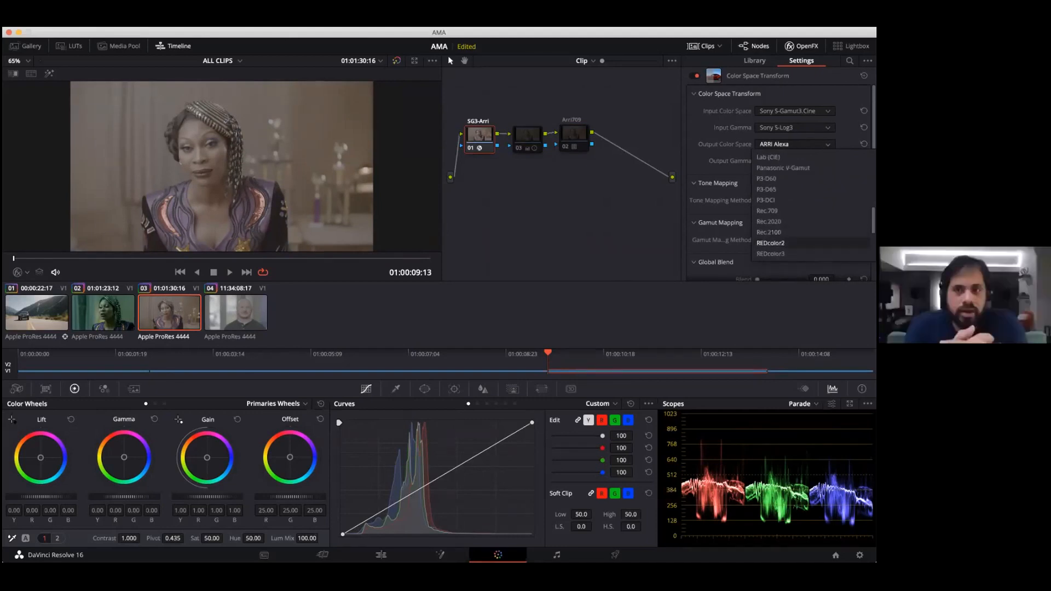
pyautogui.click(589, 243)
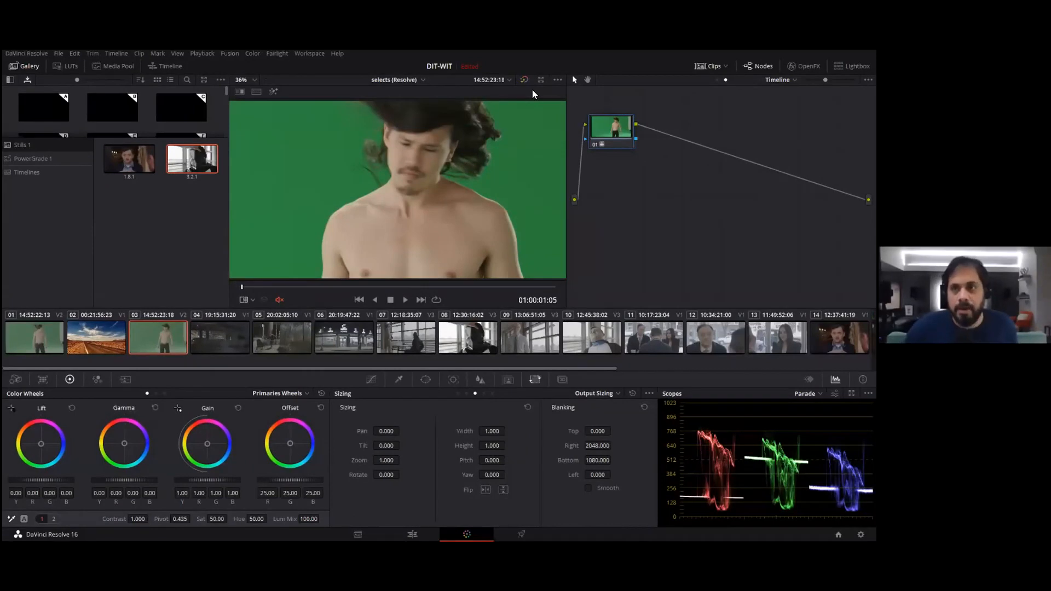
# Step: Remove the LUT from timeline node 01 in the DIT-WIT project
pyautogui.rightClick(604, 130)
pyautogui.click(621, 136)
pyautogui.click(218, 336)
pyautogui.click(180, 337)
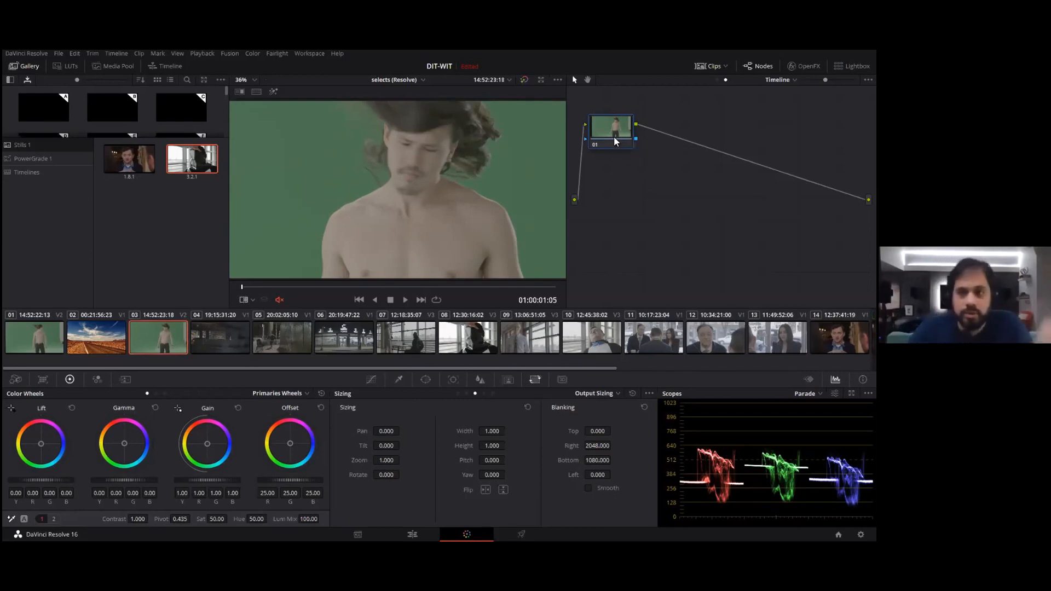
# Step: Find the Color Space Transform effect by searching for "col" and apply it to timeline node 01
pyautogui.scroll(-10, 784, 197)
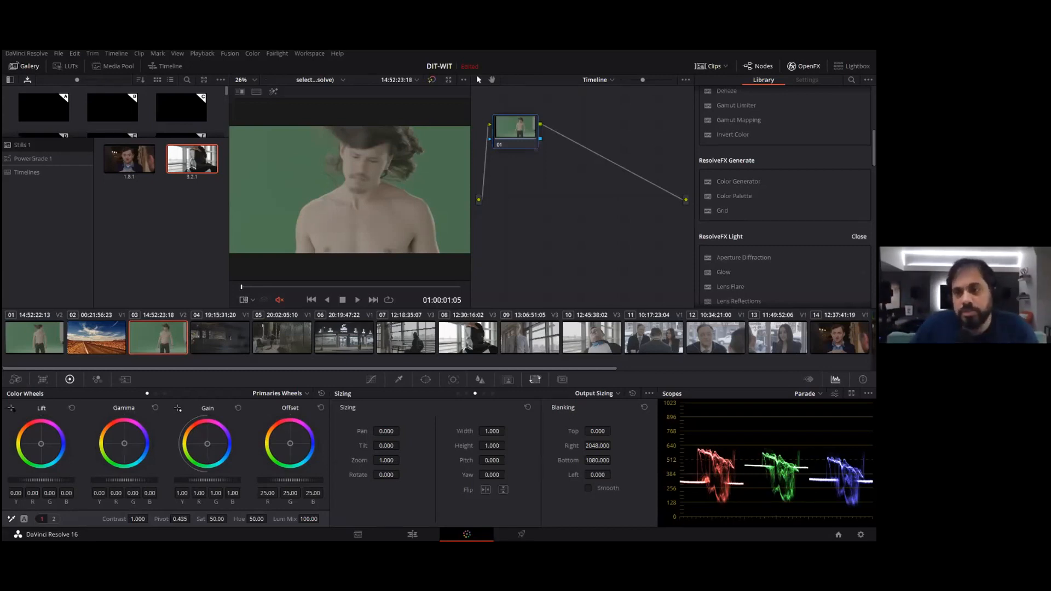
pyautogui.scroll(-10, 785, 197)
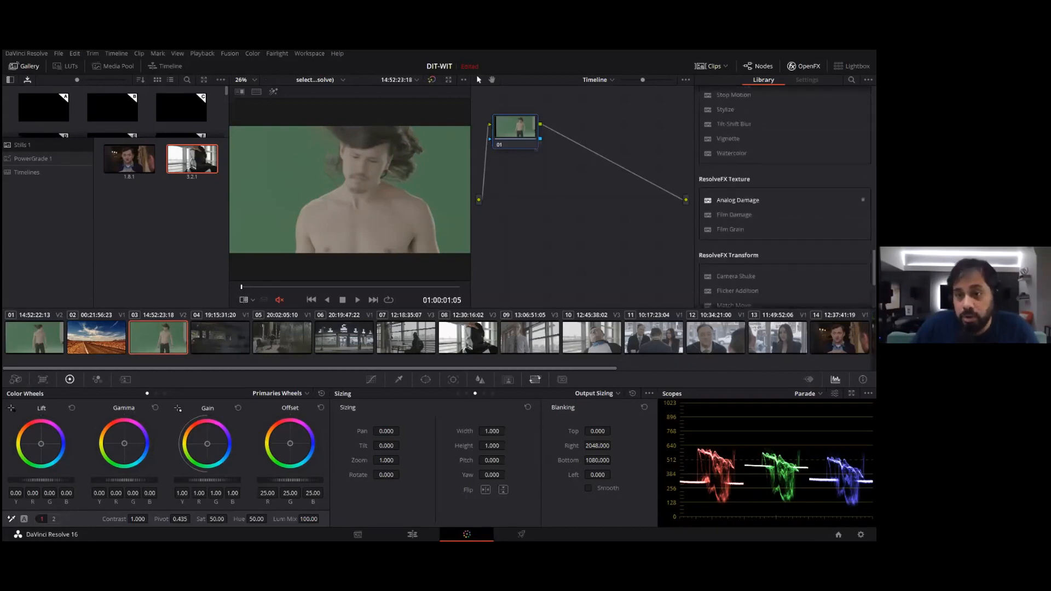
pyautogui.scroll(8, 785, 197)
pyautogui.click(851, 79)
pyautogui.write('col')
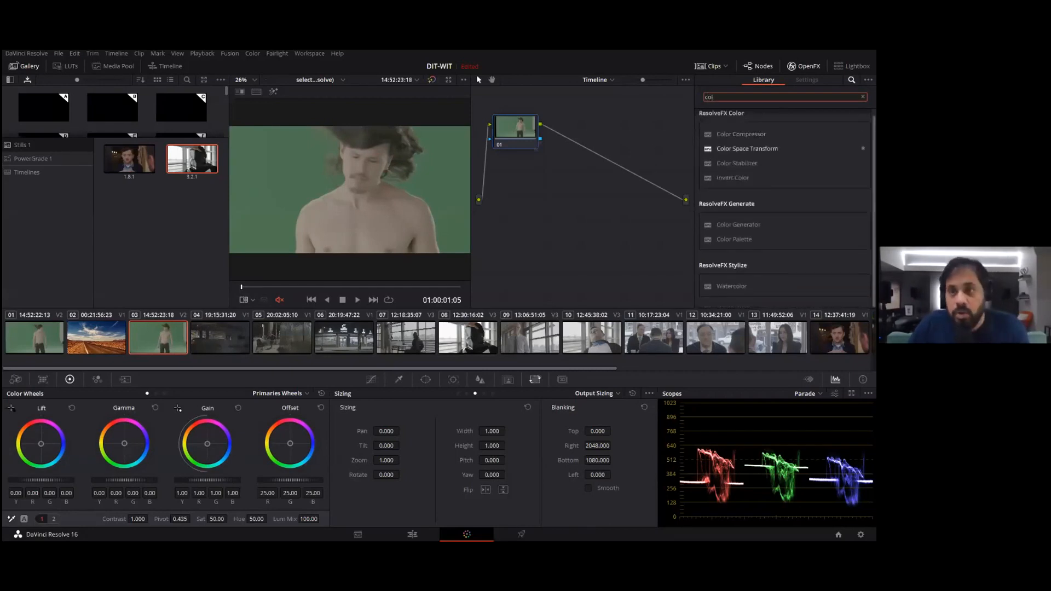
pyautogui.moveTo(747, 149); pyautogui.dragTo(516, 127)
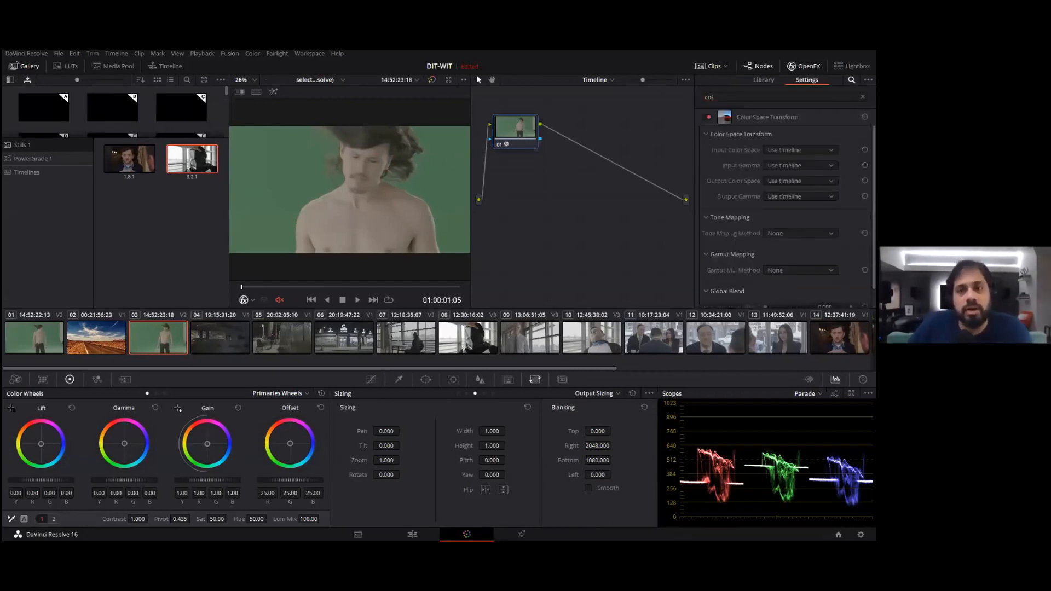
# Step: Set the input color space of the timeline node's Color Space Transform to Sony S-Gamut3.Cine
pyautogui.click(800, 150)
pyautogui.scroll(-5, 799, 208)
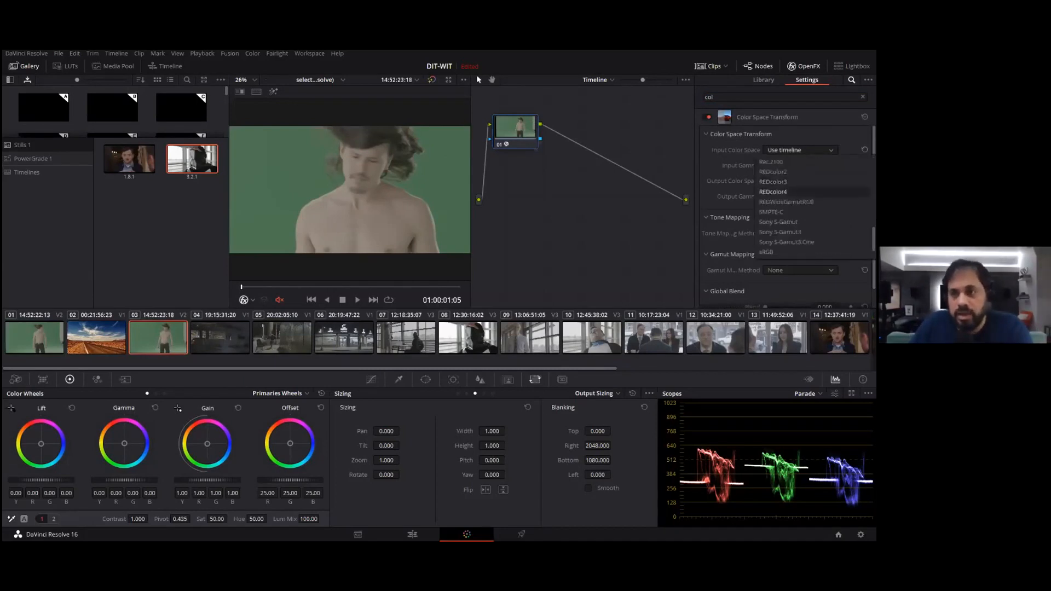
pyautogui.click(787, 242)
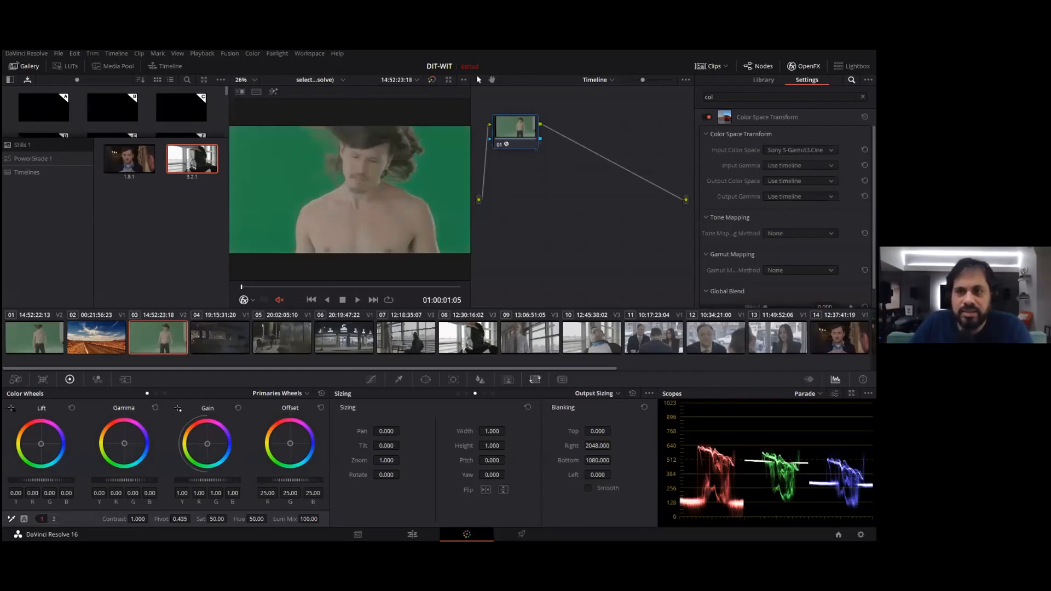
# Step: Set the input gamma of the timeline node's Color Space Transform to Sony S-Log3
pyautogui.click(800, 166)
pyautogui.scroll(-5, 799, 225)
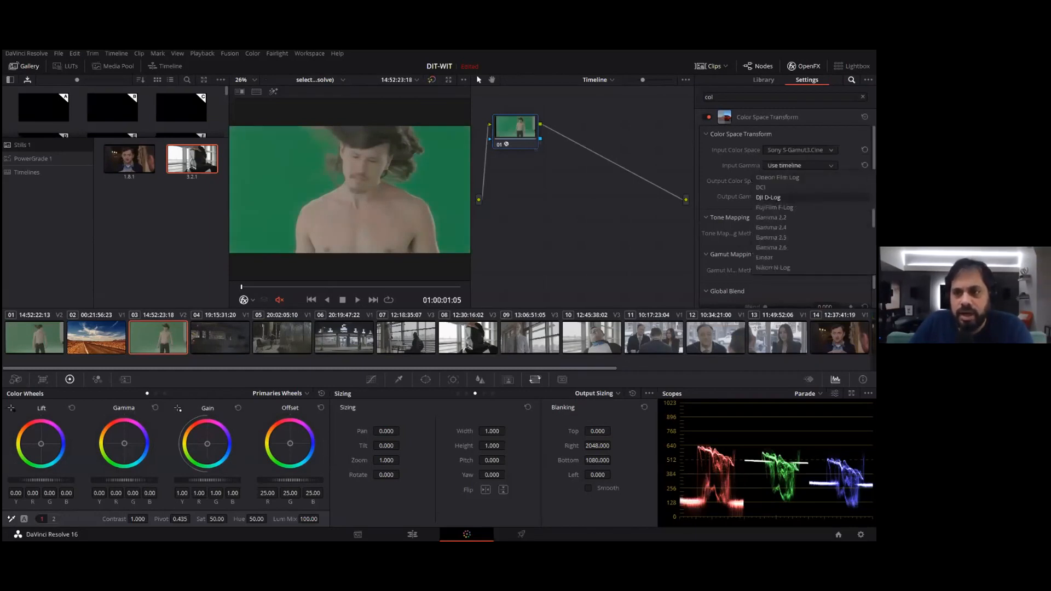
pyautogui.scroll(-1, 799, 257)
pyautogui.click(799, 268)
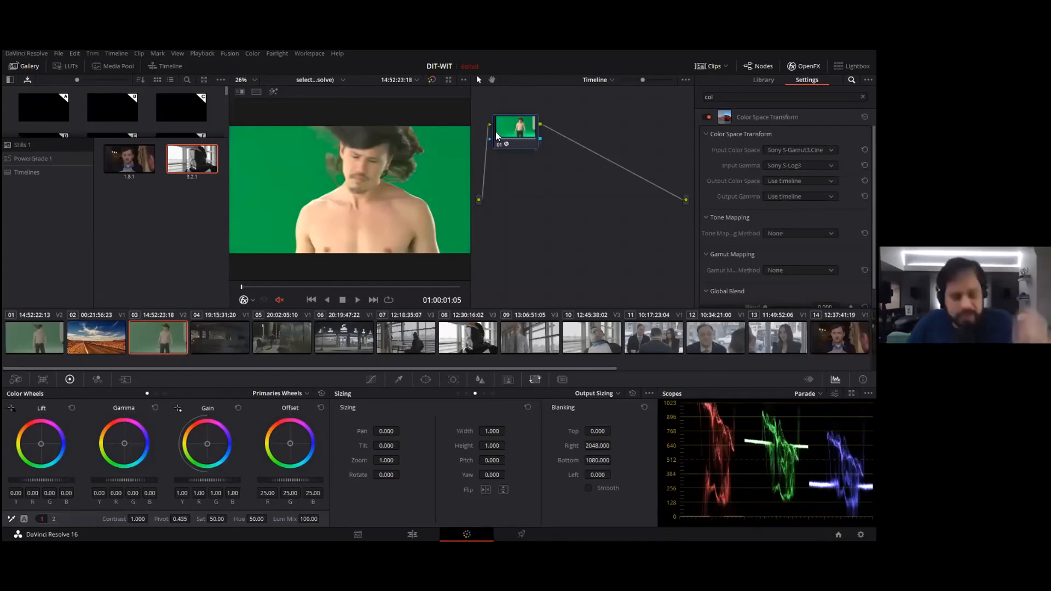
# Step: In a new grade version, replace the timeline node's Color Space Transform with the Sony SLog3SGamut3.CineToLC-709 3D LUT
pyautogui.hotkey('ctrl', 'y')
pyautogui.rightClick(526, 134)
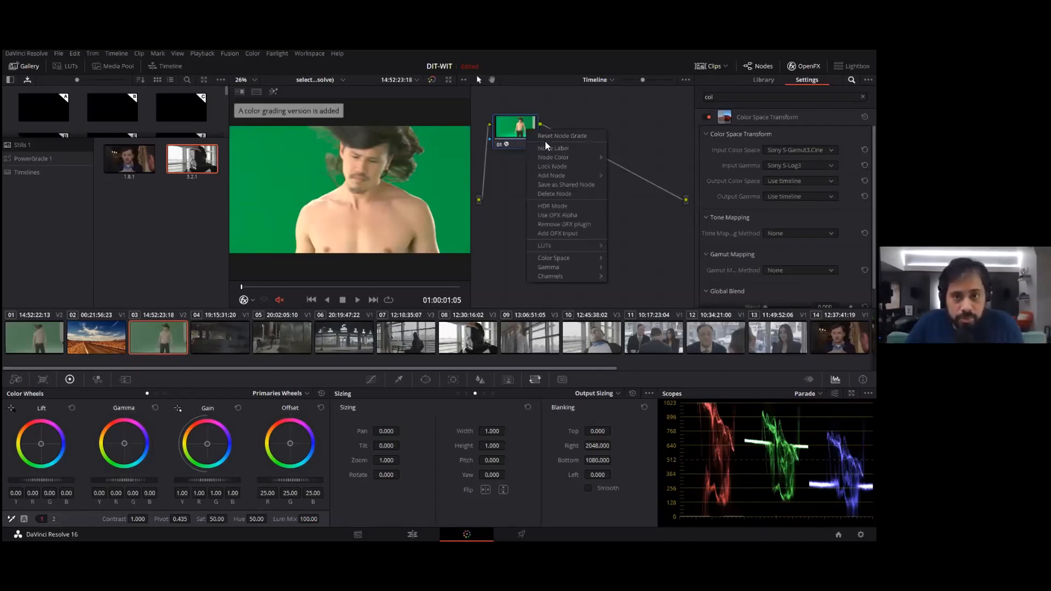
pyautogui.click(541, 139)
pyautogui.moveTo(580, 221)
pyautogui.moveTo(635, 251)
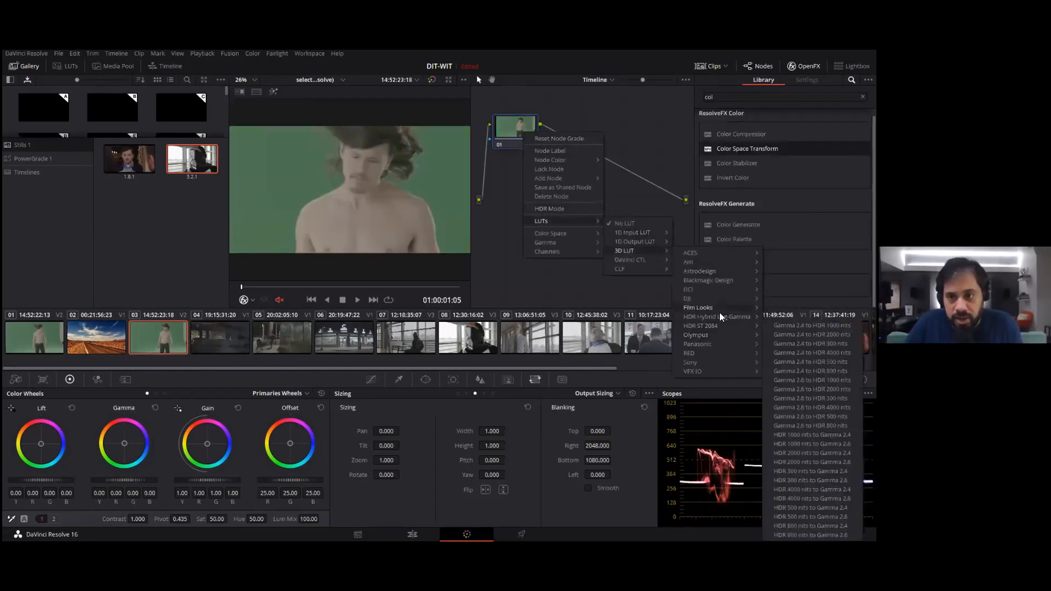
pyautogui.moveTo(717, 365)
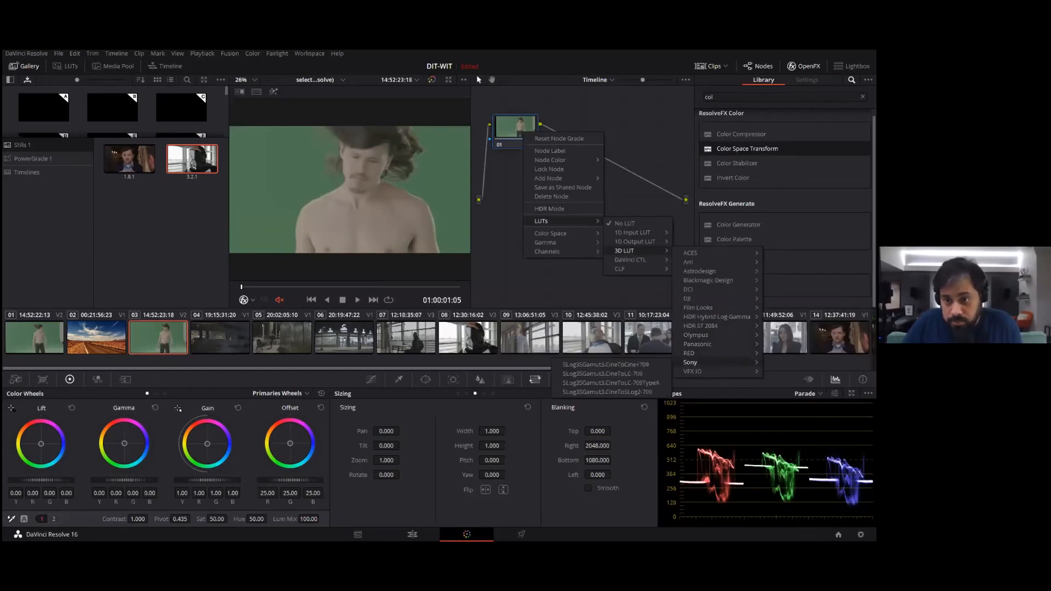
pyautogui.click(648, 375)
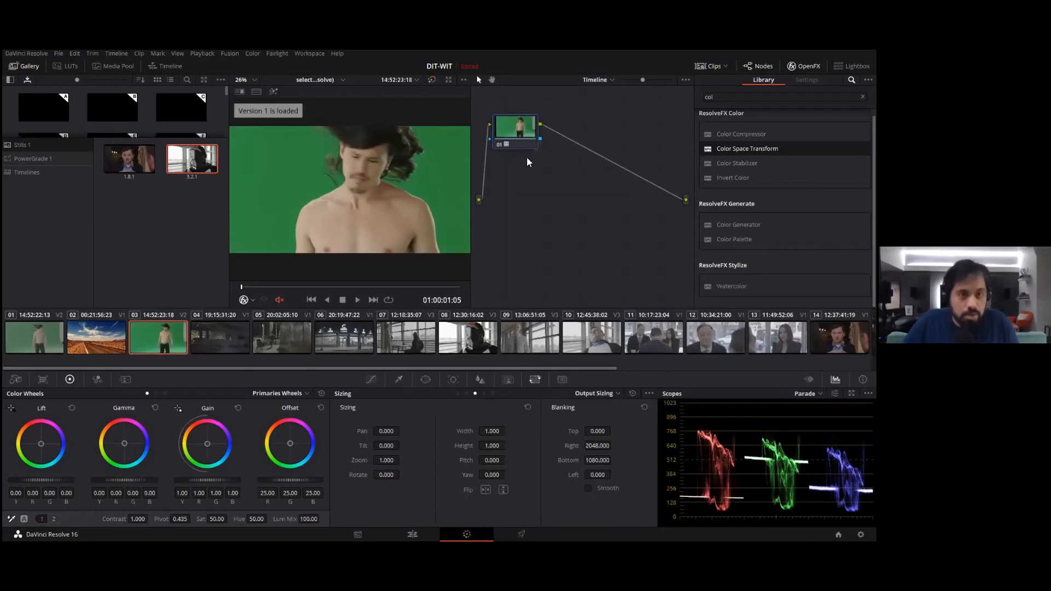
# Step: Check which grade versions are available for clip 03
pyautogui.rightClick(154, 335)
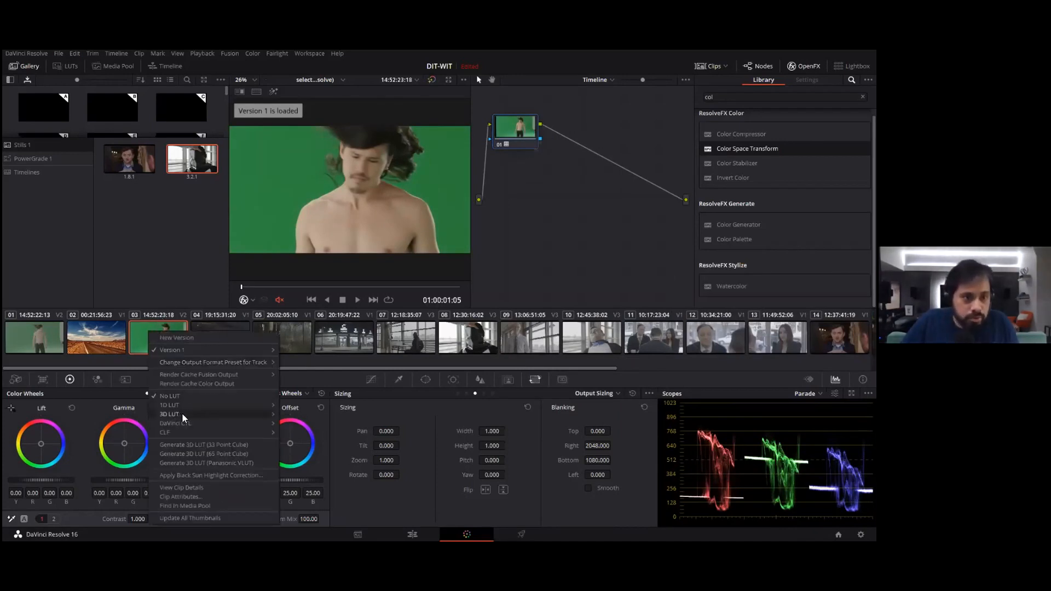
pyautogui.click(610, 211)
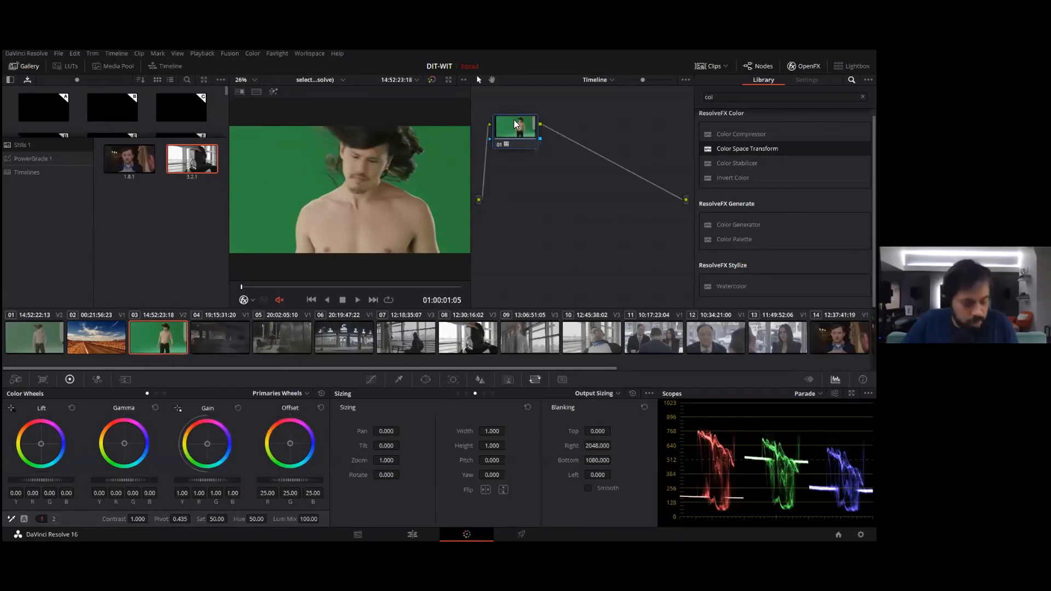
pyautogui.moveTo(515, 124); pyautogui.dragTo(515, 124)
pyautogui.rightClick(167, 324)
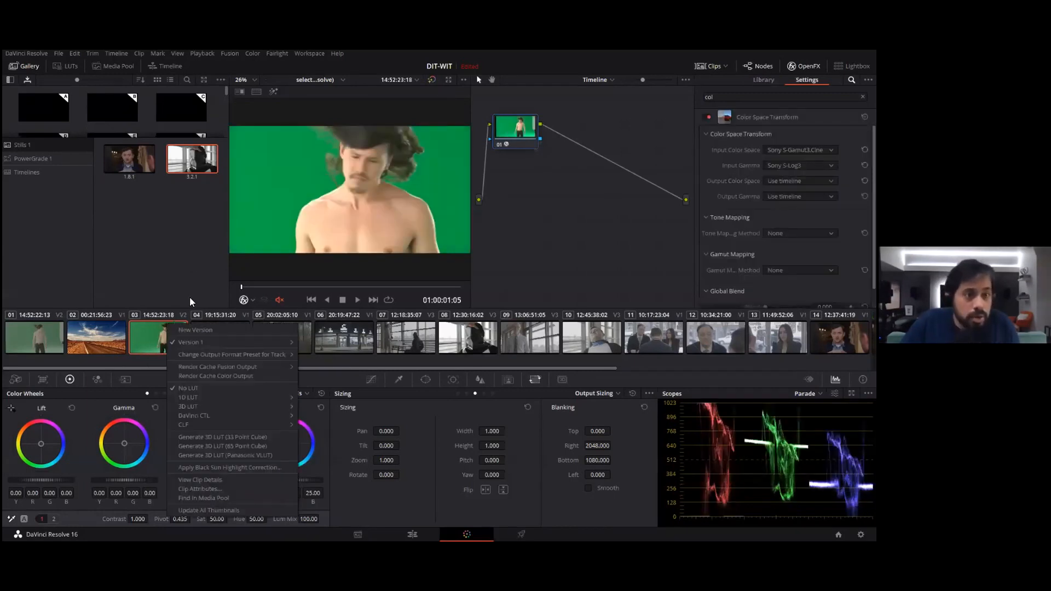
pyautogui.click(626, 194)
# Step: Add another grade version with a fresh timeline node and apply a Sony SLog3SGamut3.Cine 3D LUT to it
pyautogui.hotkey('ctrl', 'y')
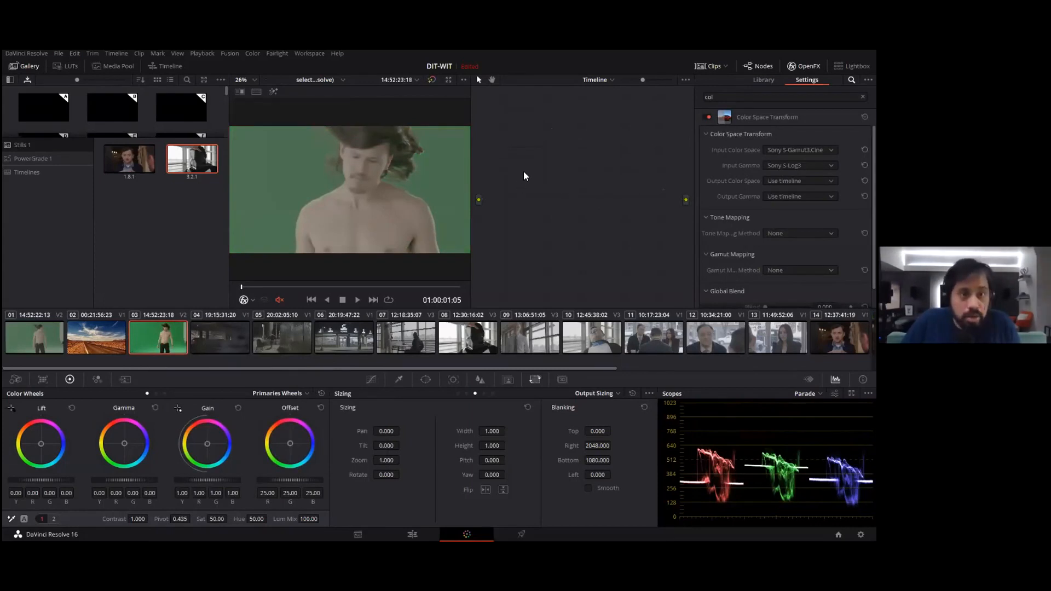
pyautogui.hotkey('alt', 's')
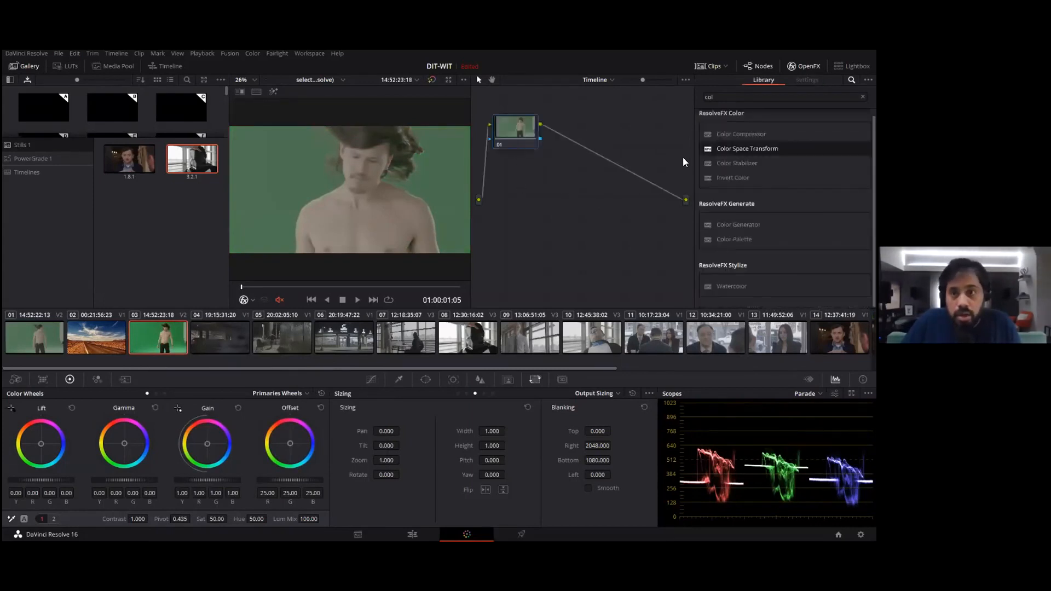
pyautogui.rightClick(521, 129)
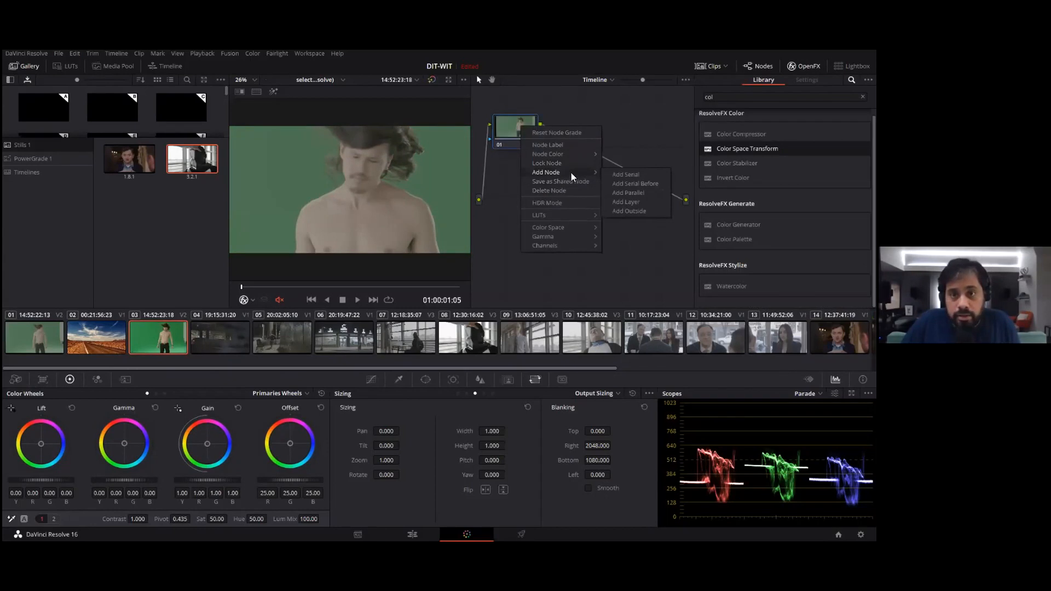
pyautogui.moveTo(539, 217)
pyautogui.moveTo(623, 244)
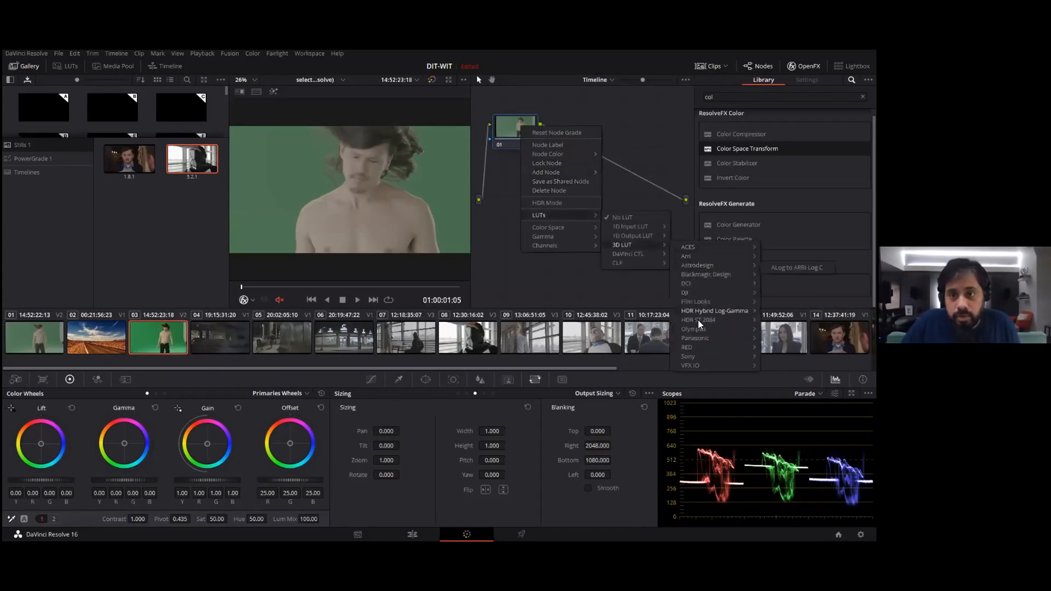
pyautogui.moveTo(688, 357)
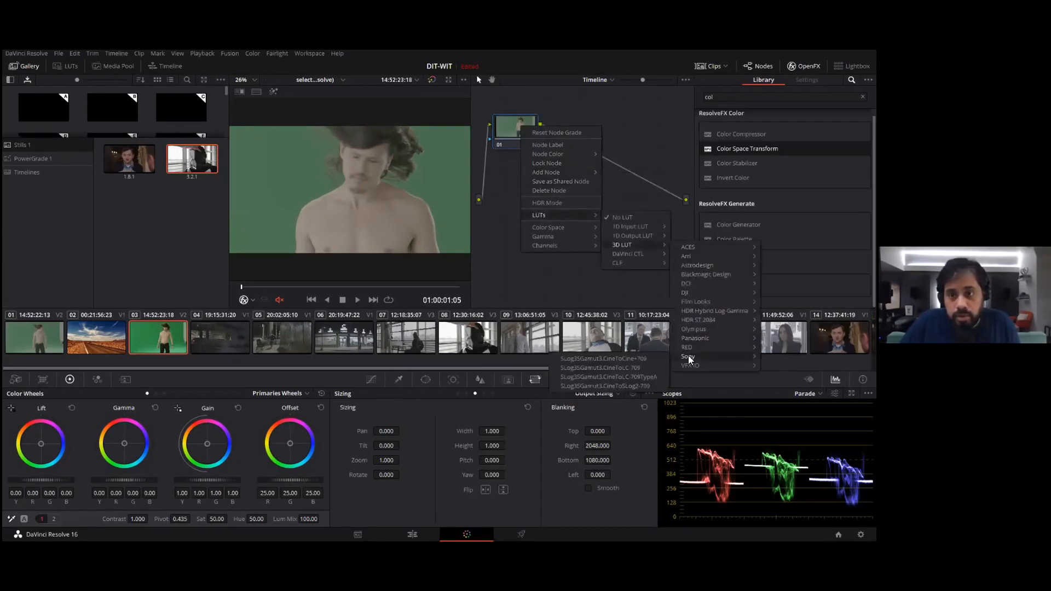
pyautogui.click(645, 358)
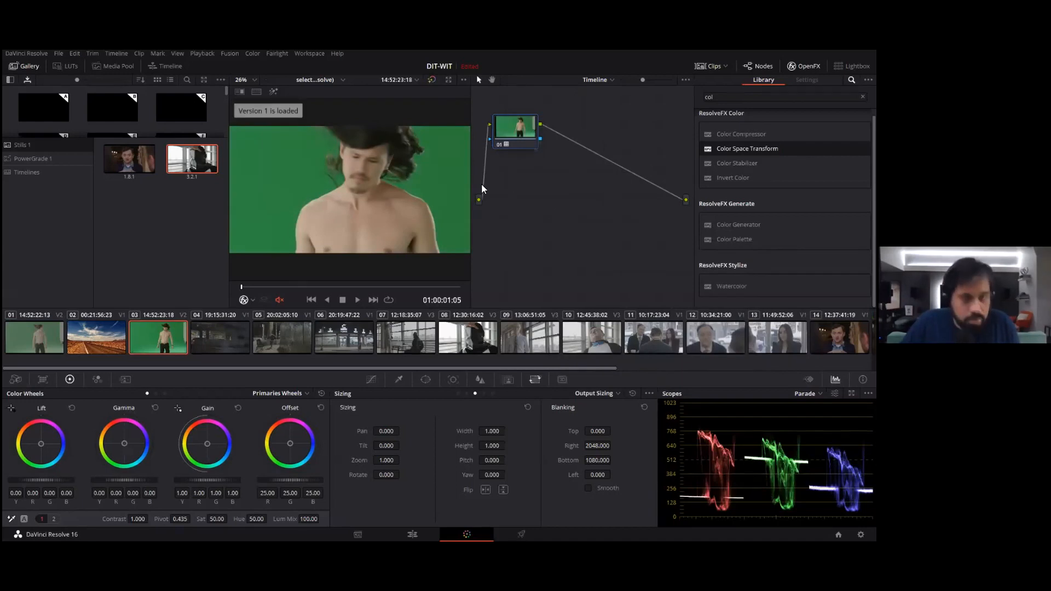
# Step: Clear the LUT grade from the timeline and apply the Color Space Transform effect to node 01
pyautogui.press('Delete')
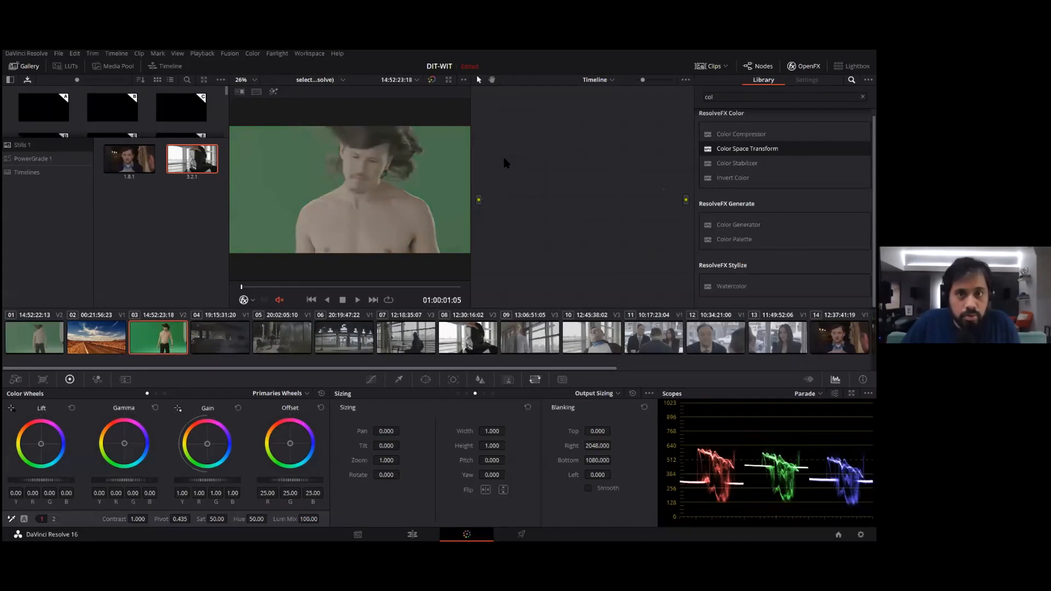
pyautogui.hotkey('ctrl', 'z')
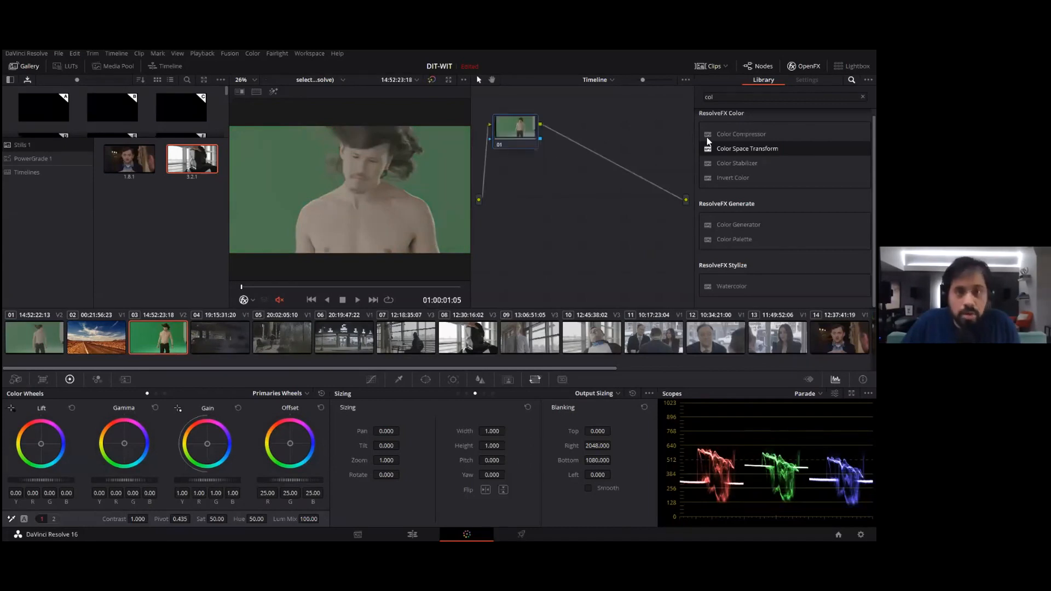
pyautogui.moveTo(747, 149); pyautogui.dragTo(515, 127)
# Step: Set the timeline node's Color Space Transform to Sony S-Gamut3.Cine input color space and Sony S-Log3 input gamma
pyautogui.click(800, 150)
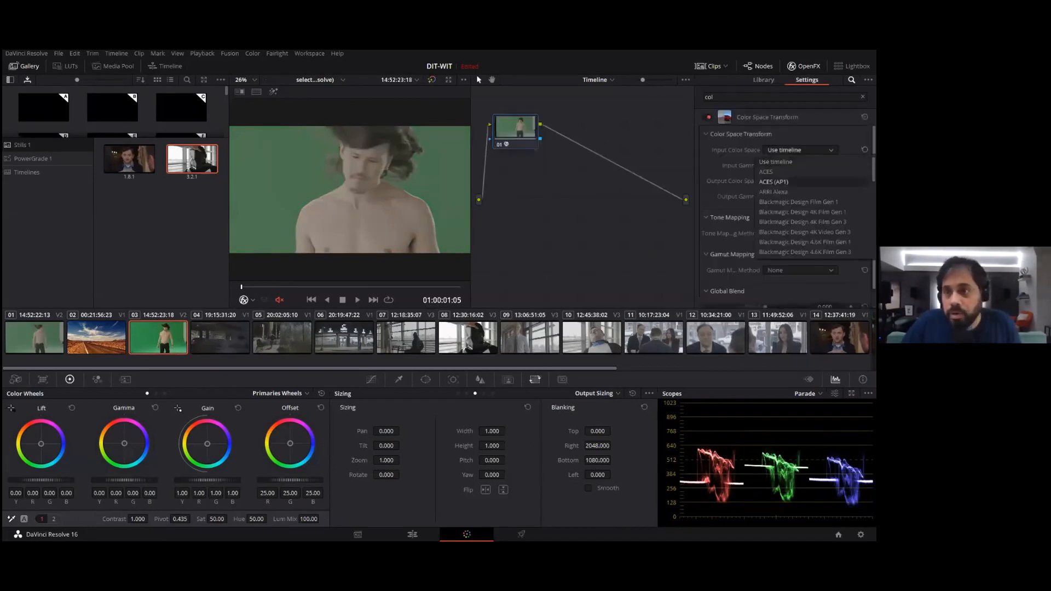
pyautogui.scroll(-2, 789, 230)
pyautogui.click(789, 242)
pyautogui.click(799, 165)
pyautogui.scroll(-5, 805, 222)
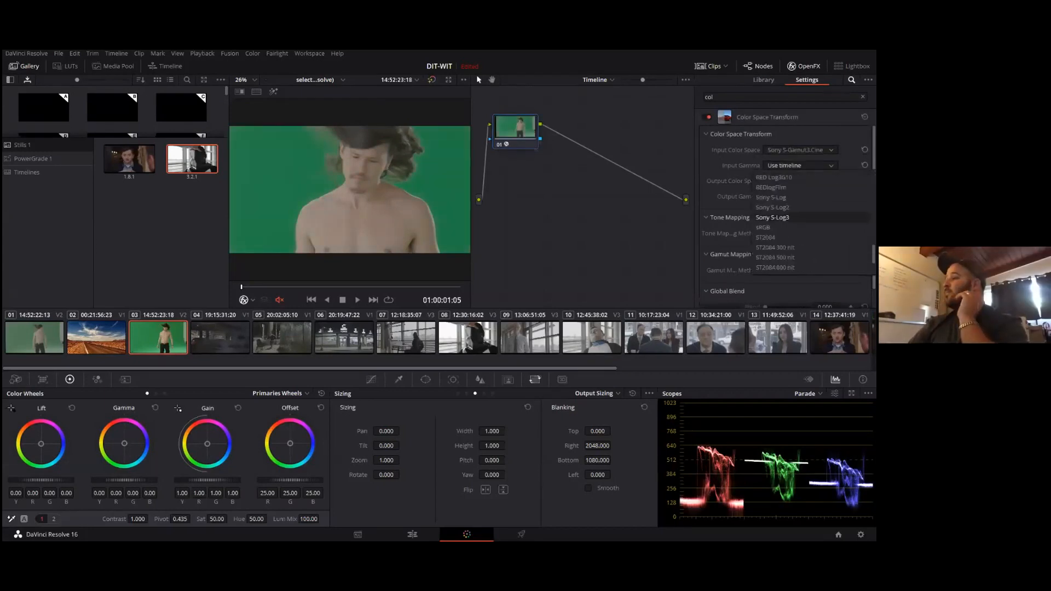
pyautogui.click(773, 217)
# Step: Compare the timeline grade versions by loading Version 1 and switching back to Version 2
pyautogui.rightClick(164, 344)
pyautogui.moveTo(271, 356)
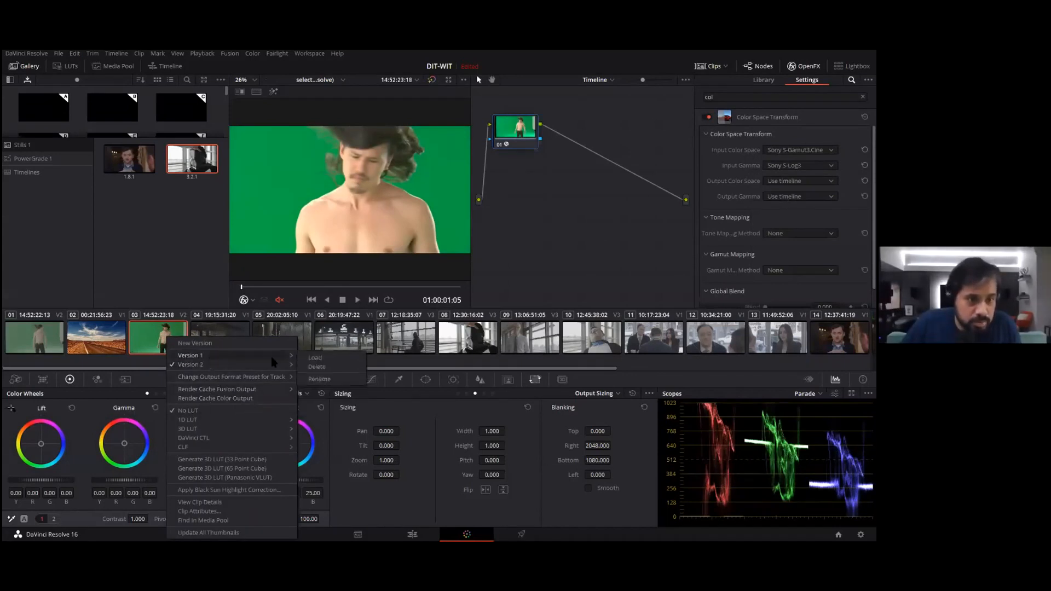
pyautogui.click(304, 357)
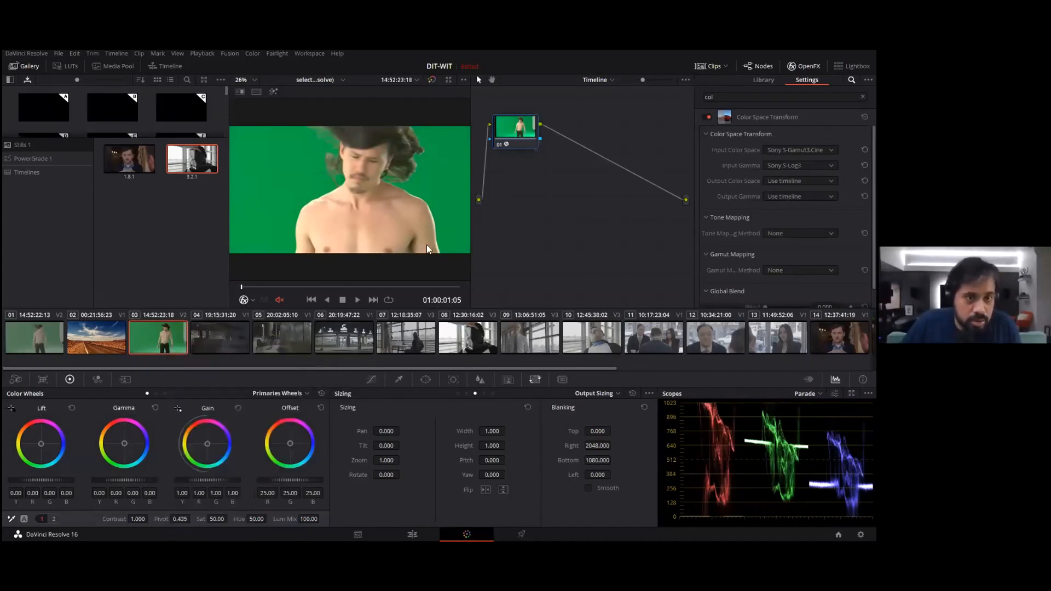
pyautogui.rightClick(158, 336)
pyautogui.moveTo(212, 362)
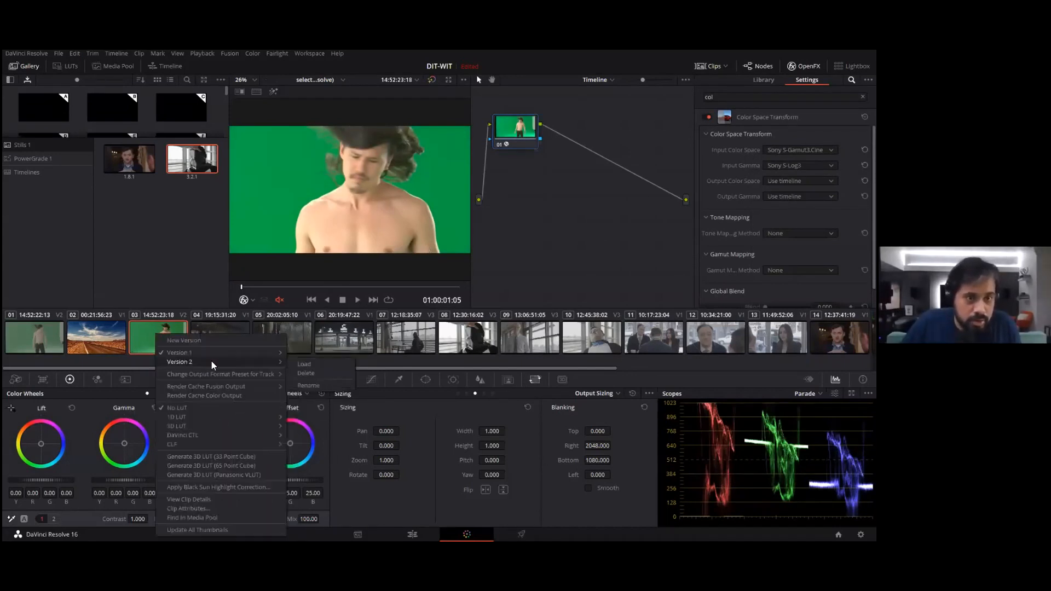
pyautogui.click(320, 364)
# Step: Reset timeline node 01 in Version 2 and apply the Sony SLog3SGamut3.CineToLC-709TypeA 3D LUT to it
pyautogui.rightClick(537, 134)
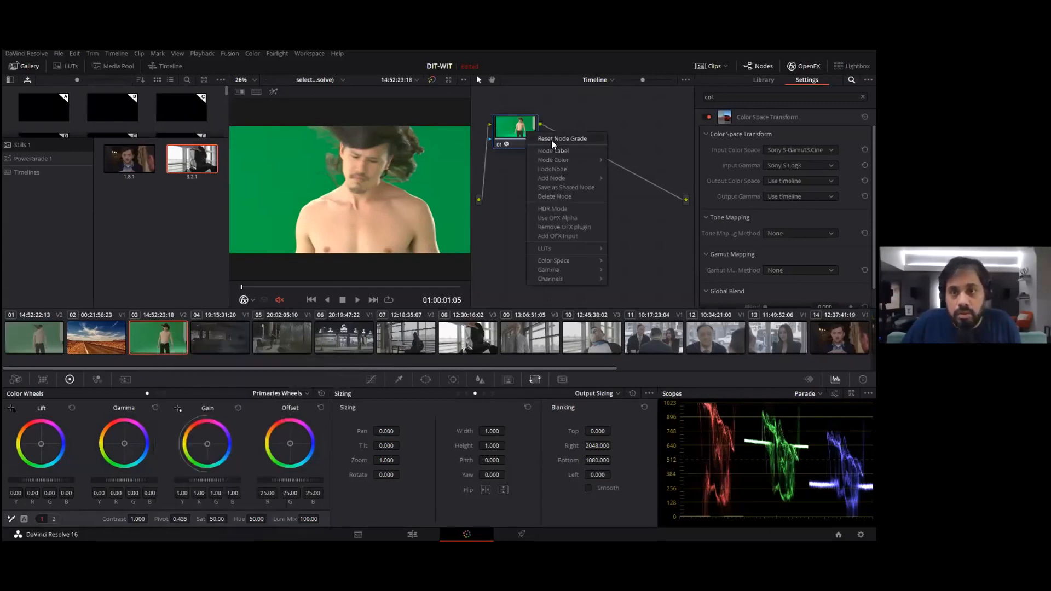
pyautogui.click(551, 140)
pyautogui.rightClick(534, 133)
pyautogui.moveTo(557, 176)
pyautogui.moveTo(550, 219)
pyautogui.moveTo(638, 248)
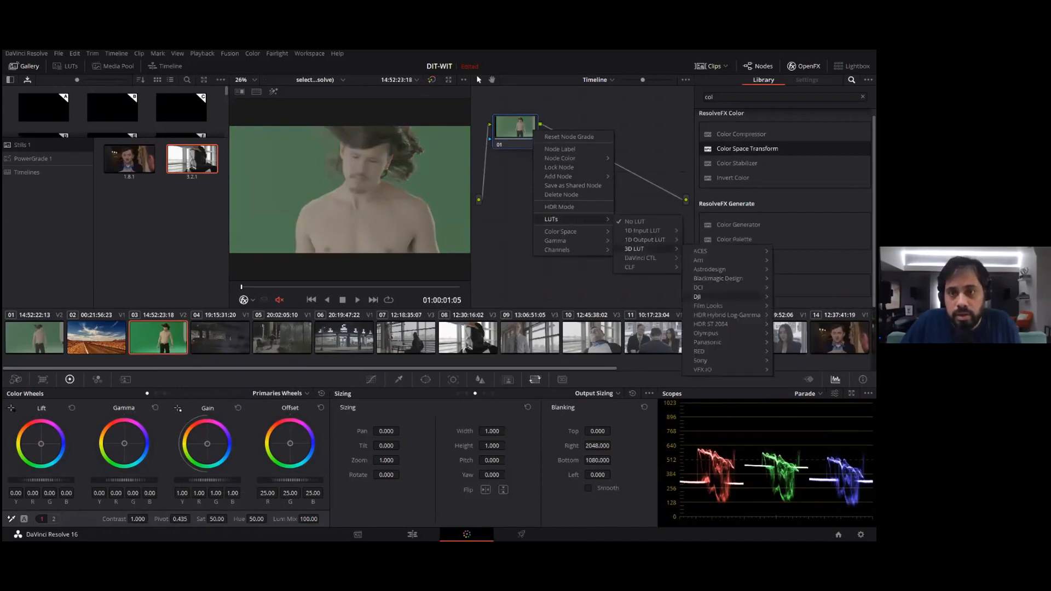
pyautogui.moveTo(720, 363)
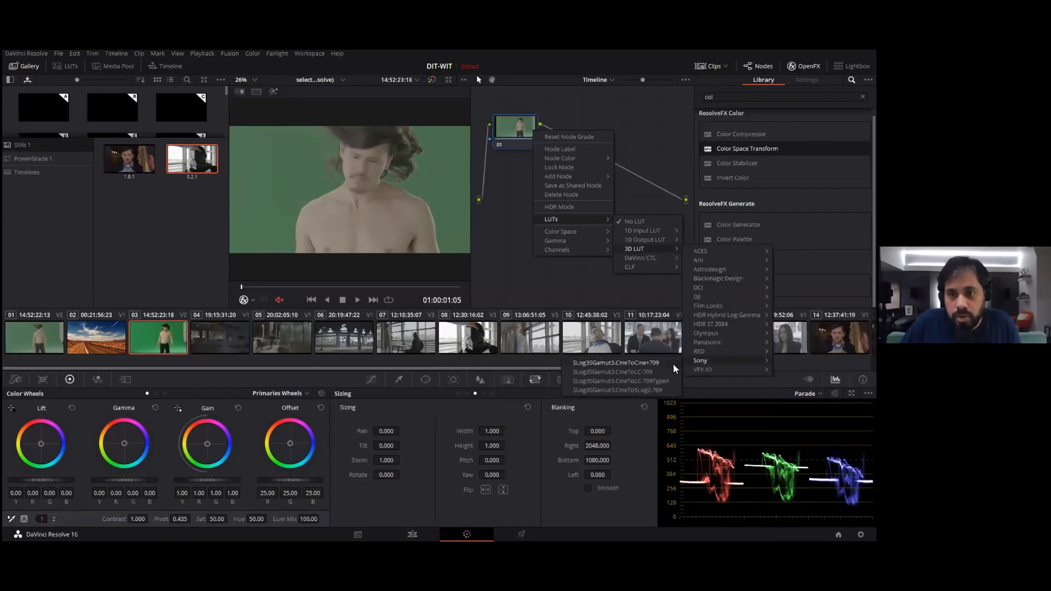
pyautogui.click(658, 381)
pyautogui.rightClick(513, 132)
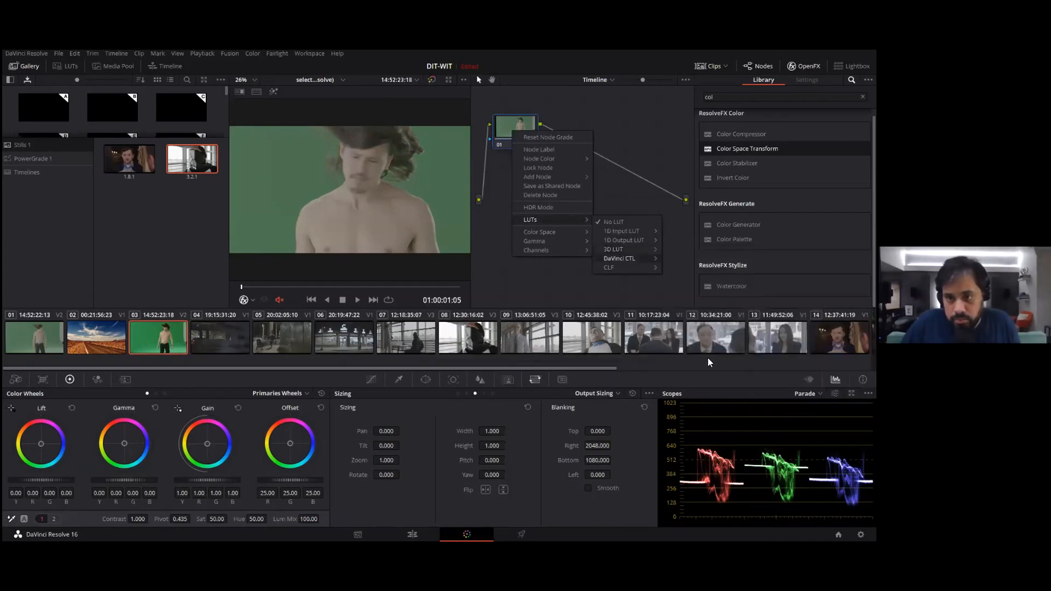
pyautogui.moveTo(650, 250)
pyautogui.moveTo(702, 361)
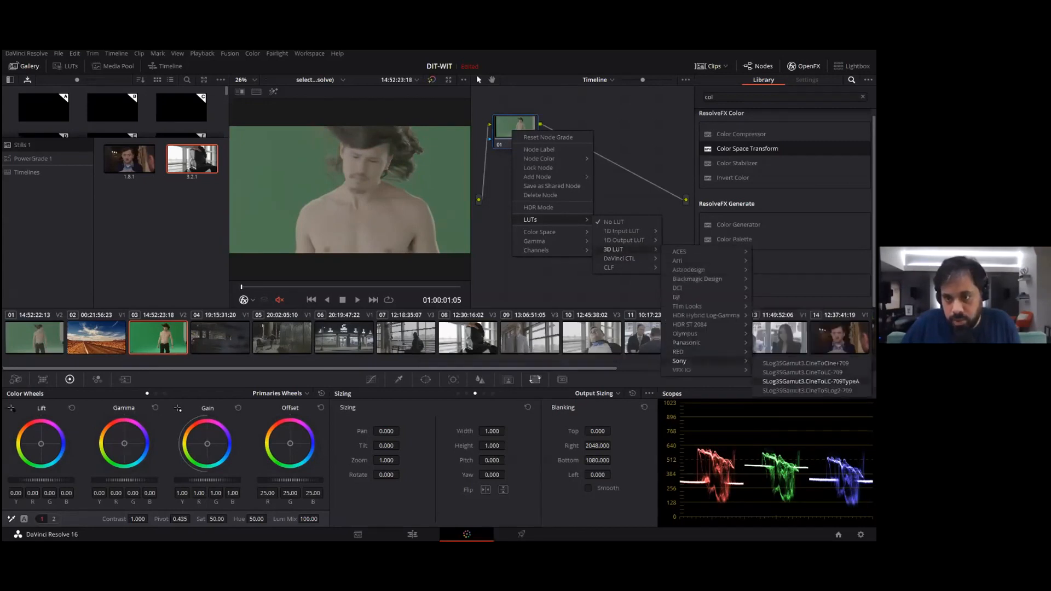
pyautogui.click(810, 382)
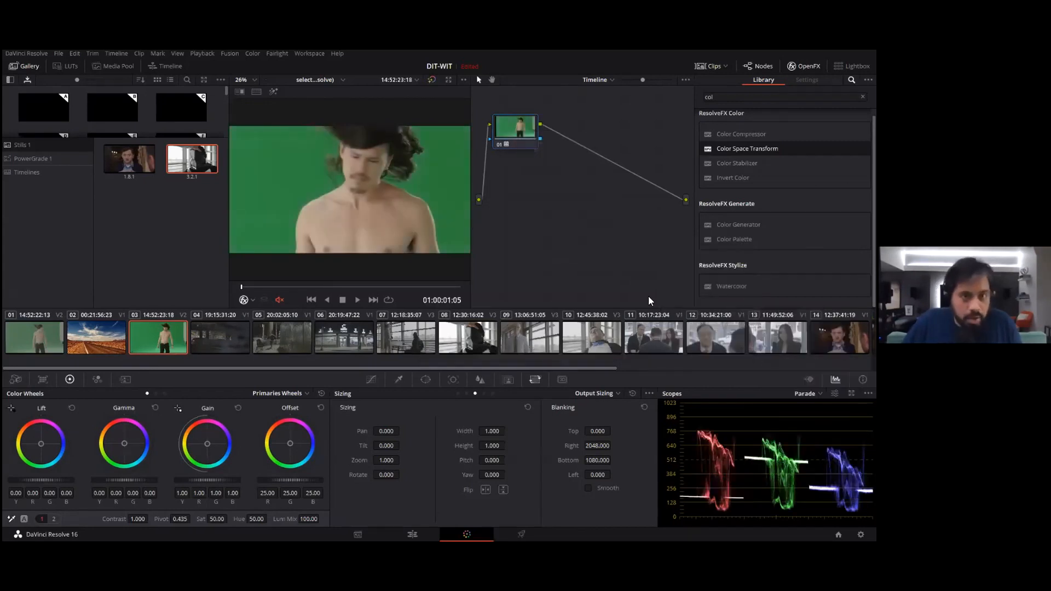
# Step: Load Version 1 of the timeline grade to compare the Color Space Transform with the LUT
pyautogui.rightClick(162, 332)
pyautogui.moveTo(221, 348)
pyautogui.click(301, 350)
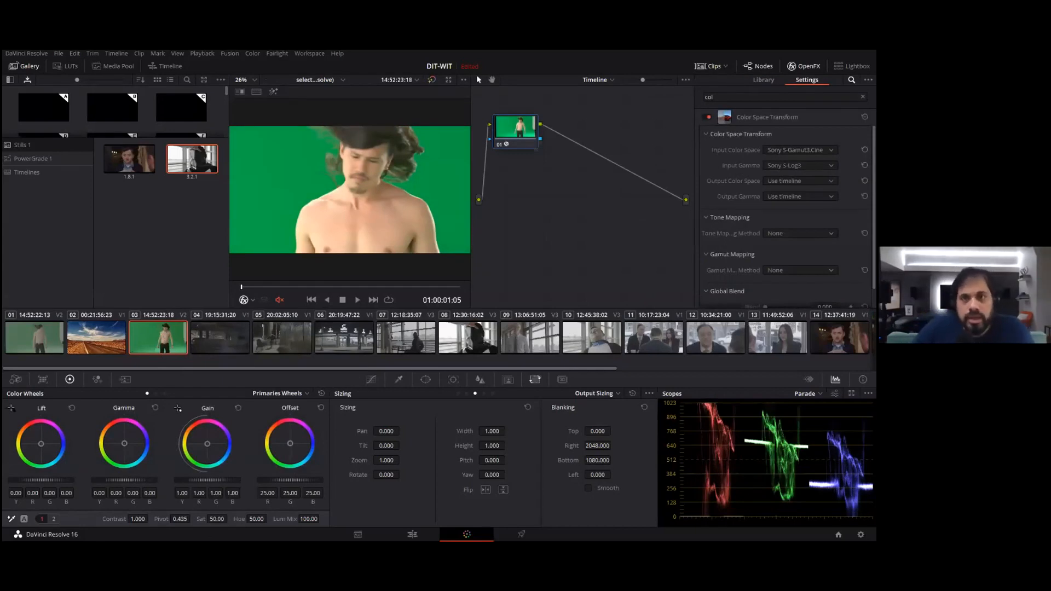
# Step: Reset the grade of timeline node 01 and switch the node graph to clip level
pyautogui.rightClick(505, 126)
pyautogui.click(526, 131)
pyautogui.click(595, 80)
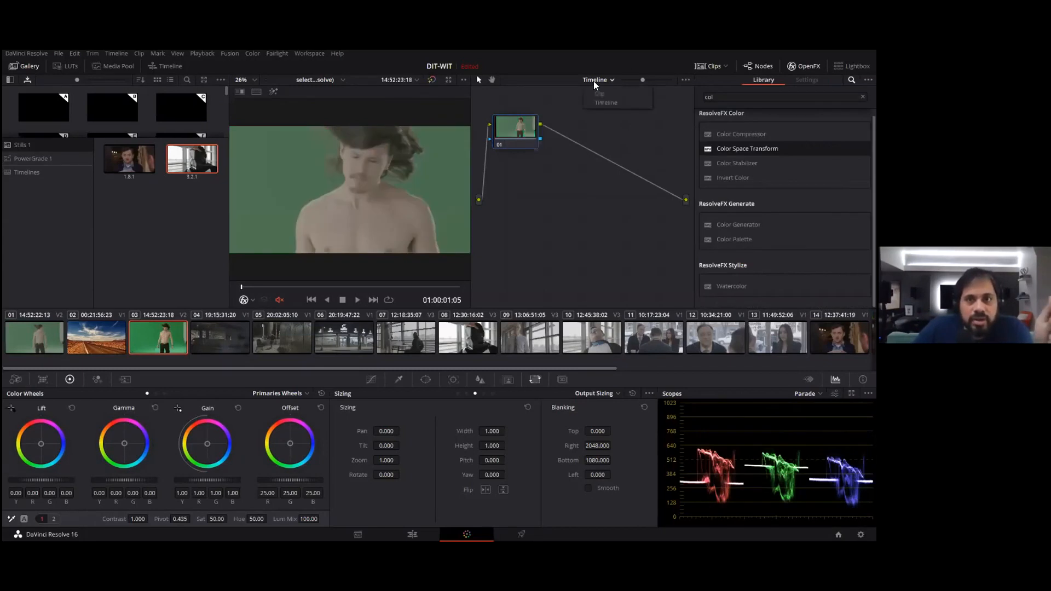
pyautogui.click(600, 94)
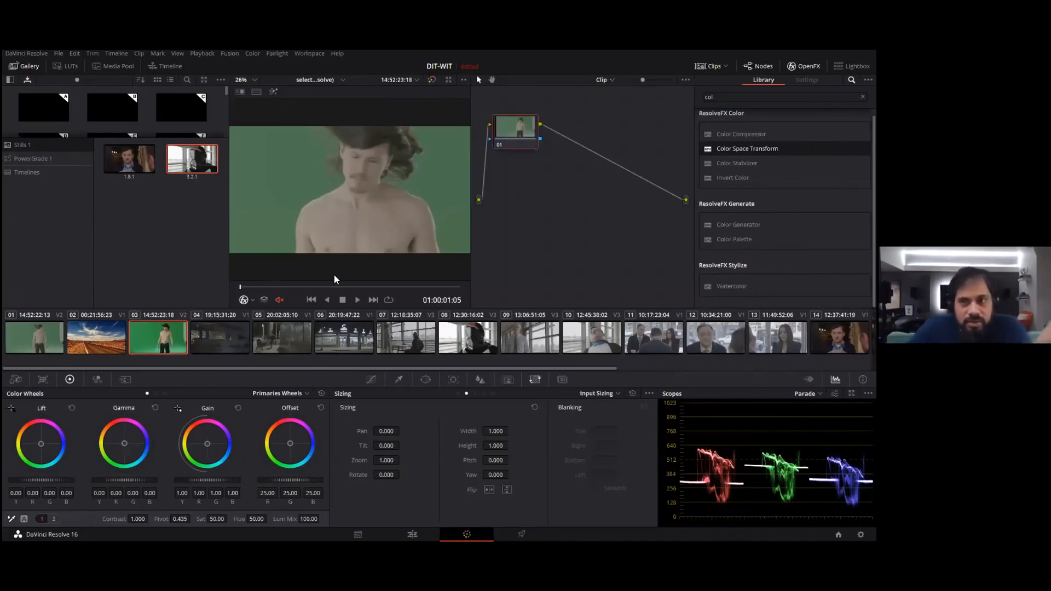
# Step: Apply a Color Space Transform to clip 03's node with Sony S-Gamut3.Cine input color space and Sony S-Log3 input gamma
pyautogui.moveTo(513, 122); pyautogui.dragTo(514, 122)
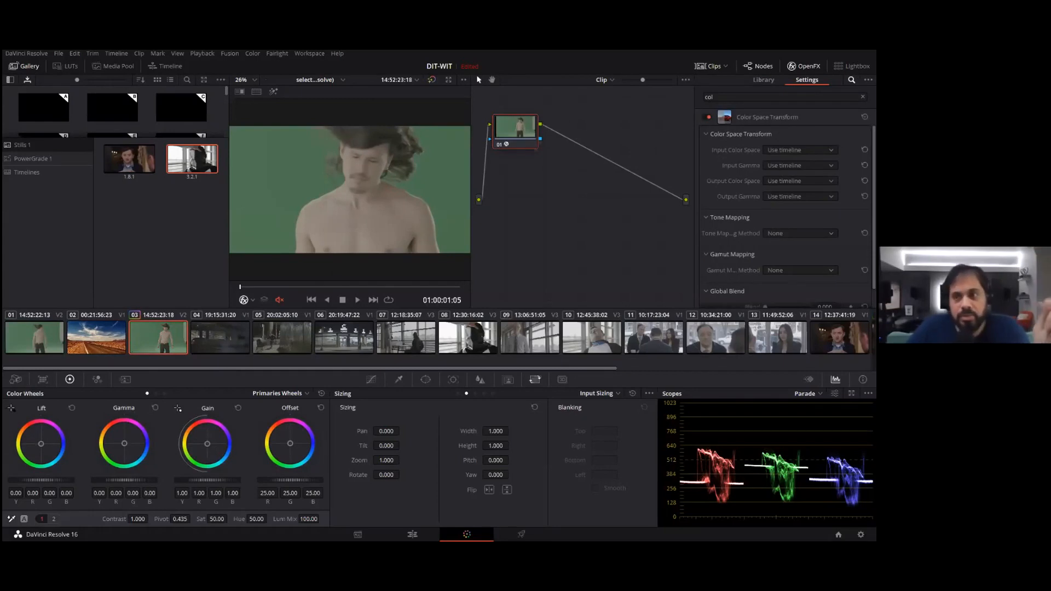
pyautogui.click(799, 150)
pyautogui.scroll(-10, 799, 208)
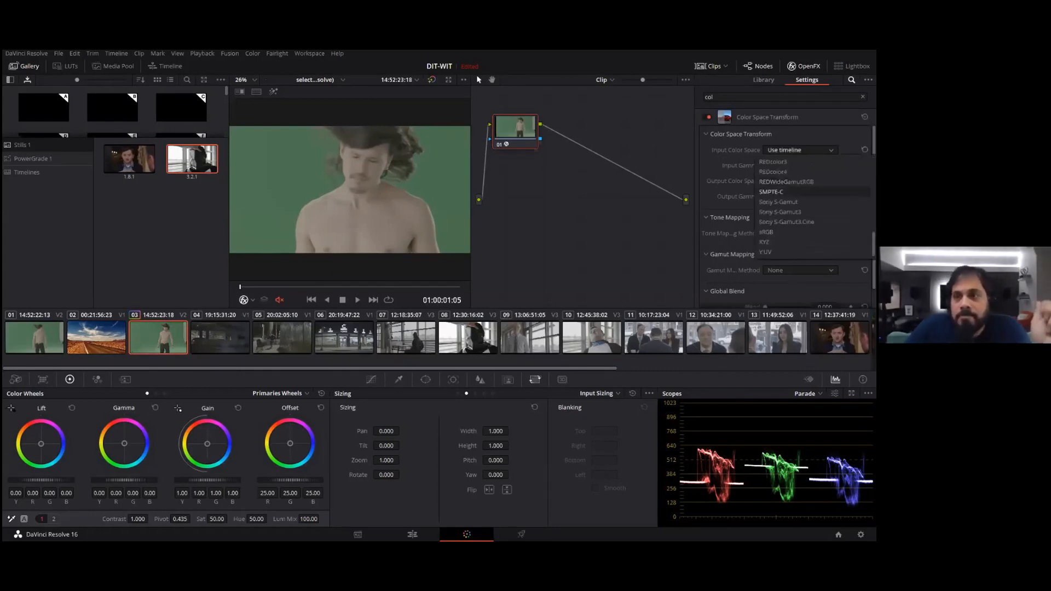
pyautogui.click(799, 222)
pyautogui.click(799, 165)
pyautogui.scroll(-5, 799, 208)
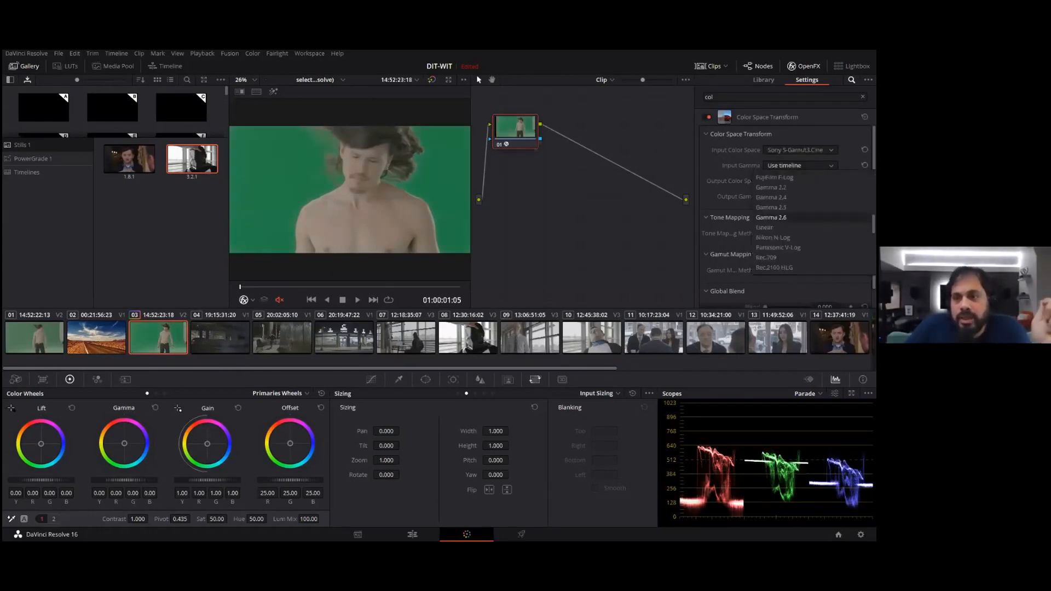
pyautogui.click(772, 187)
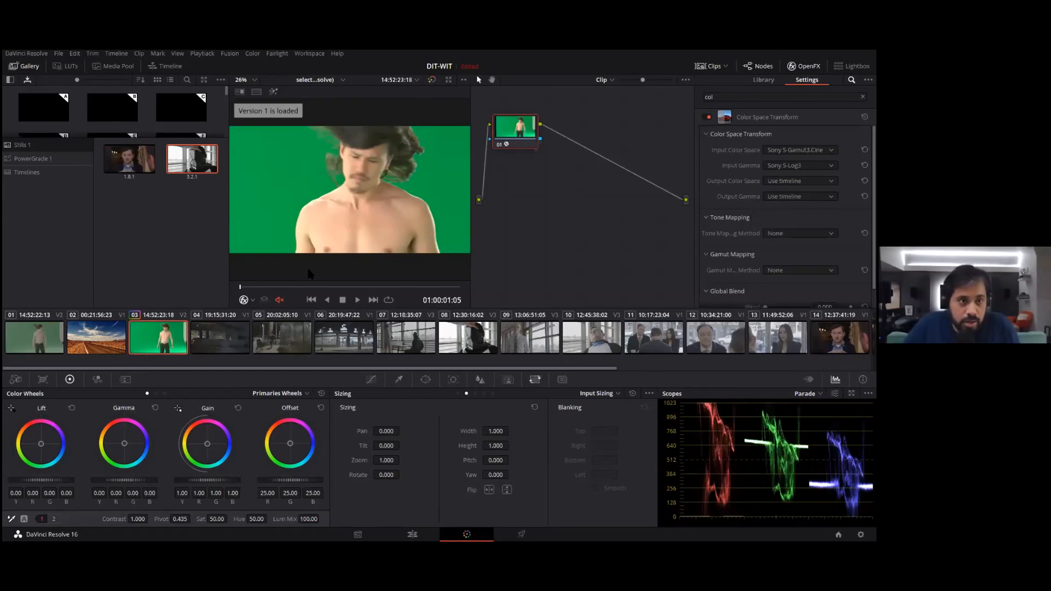
# Step: Create a new local version named Version 2 for clip 03 and reset the grade of its node 01
pyautogui.rightClick(176, 329)
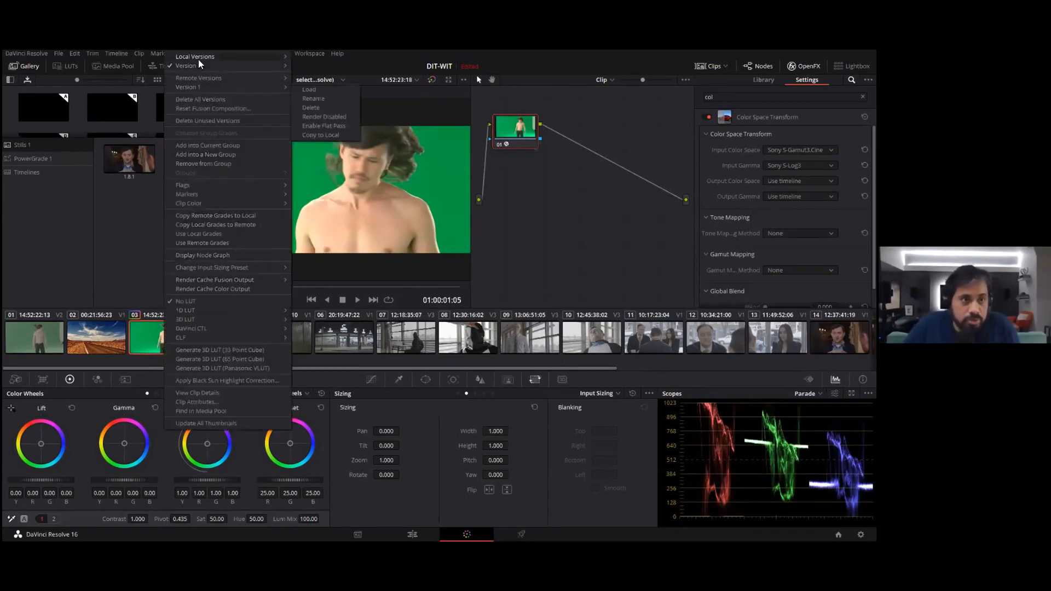
pyautogui.moveTo(232, 65)
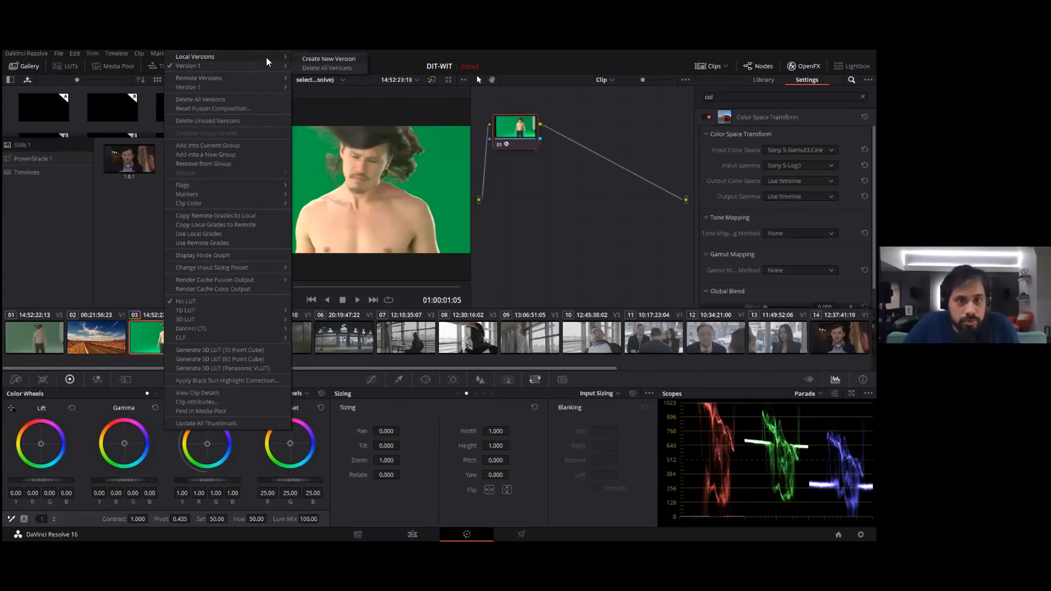
pyautogui.click(329, 59)
pyautogui.click(343, 314)
pyautogui.rightClick(515, 133)
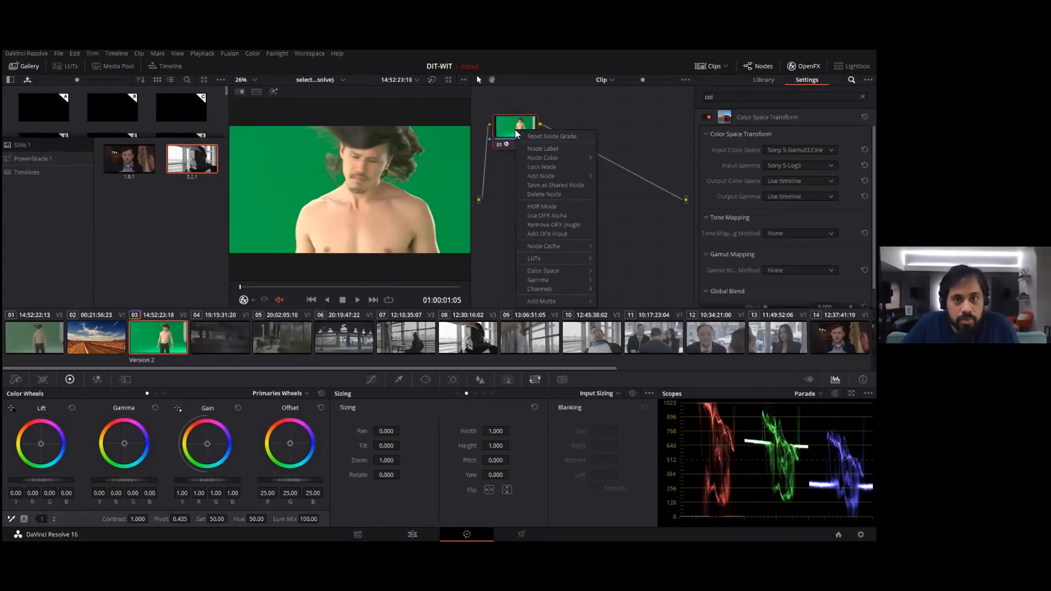
pyautogui.click(539, 136)
# Step: Apply the Sony SLog3SGamut3.CineToCine+709 3D LUT to node 01 of clip 03's Version 2
pyautogui.rightClick(505, 124)
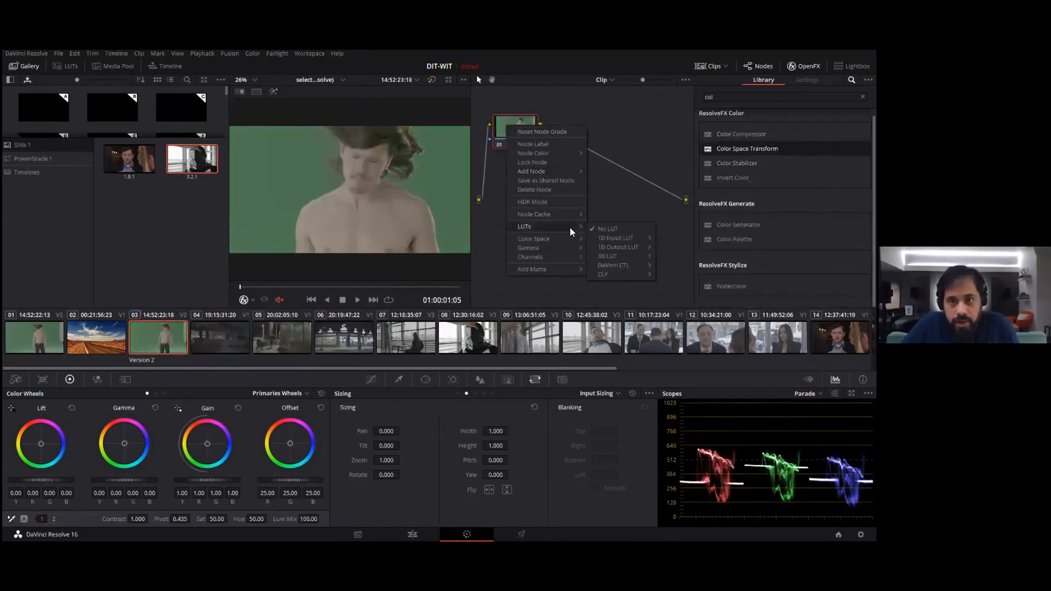
pyautogui.moveTo(630, 256)
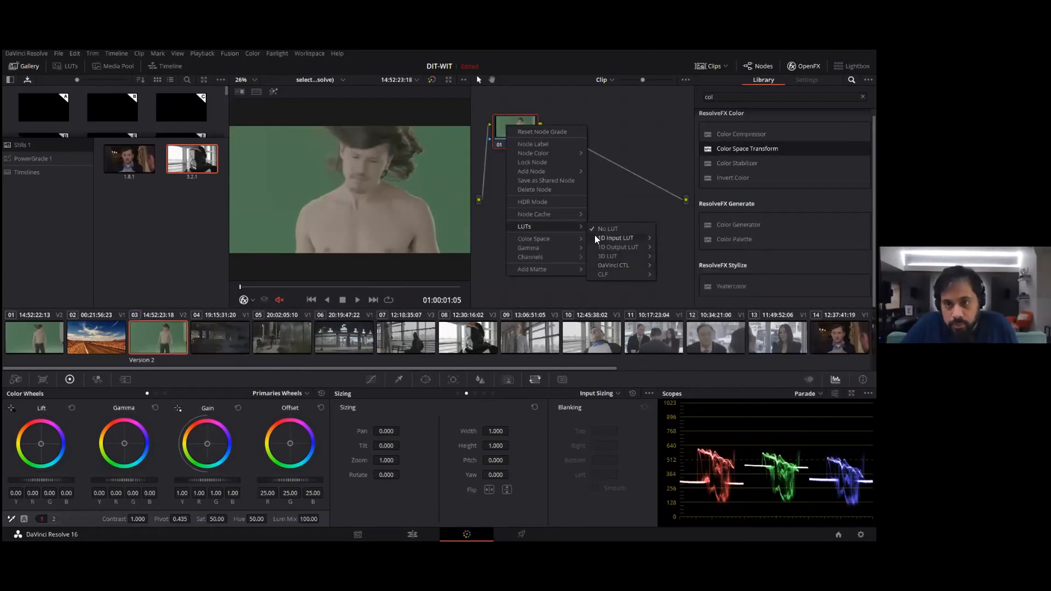
pyautogui.moveTo(679, 368)
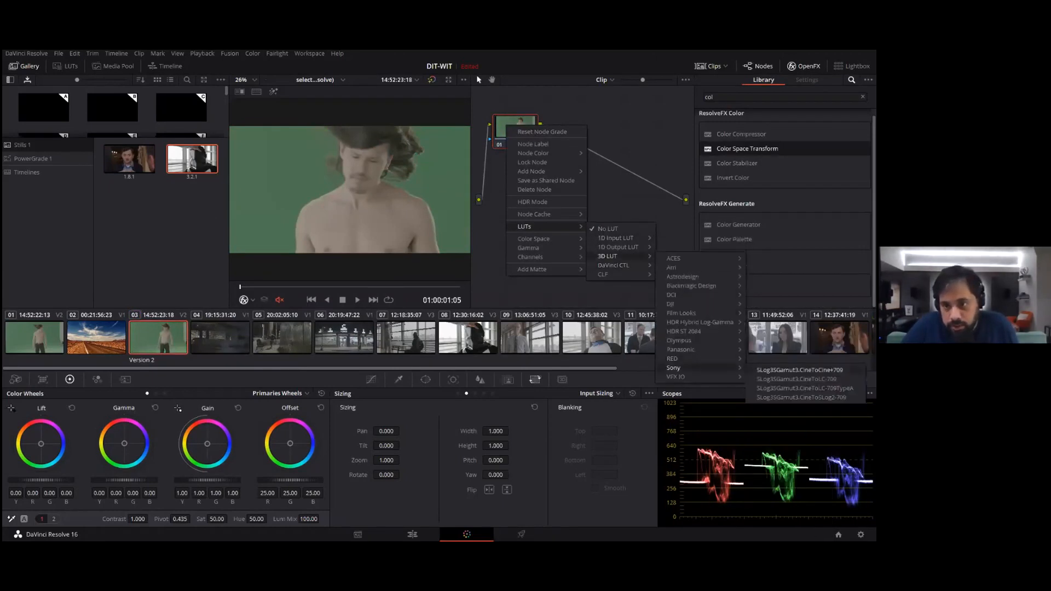
pyautogui.click(799, 370)
# Step: Alternate between clip 03's Version 1 and Version 2 to compare the Color Space Transform with the Sony LUT
pyautogui.hotkey('ctrl', 'n')
pyautogui.hotkey('ctrl', 'n')
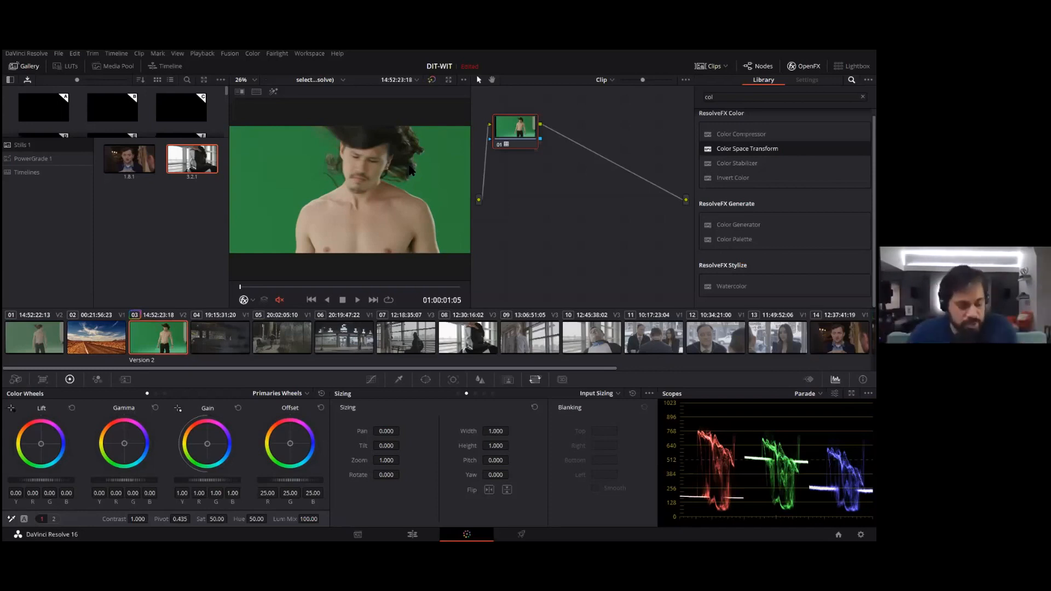
pyautogui.hotkey('ctrl', 'b')
pyautogui.hotkey('ctrl', 'n')
pyautogui.hotkey('ctrl', 'b')
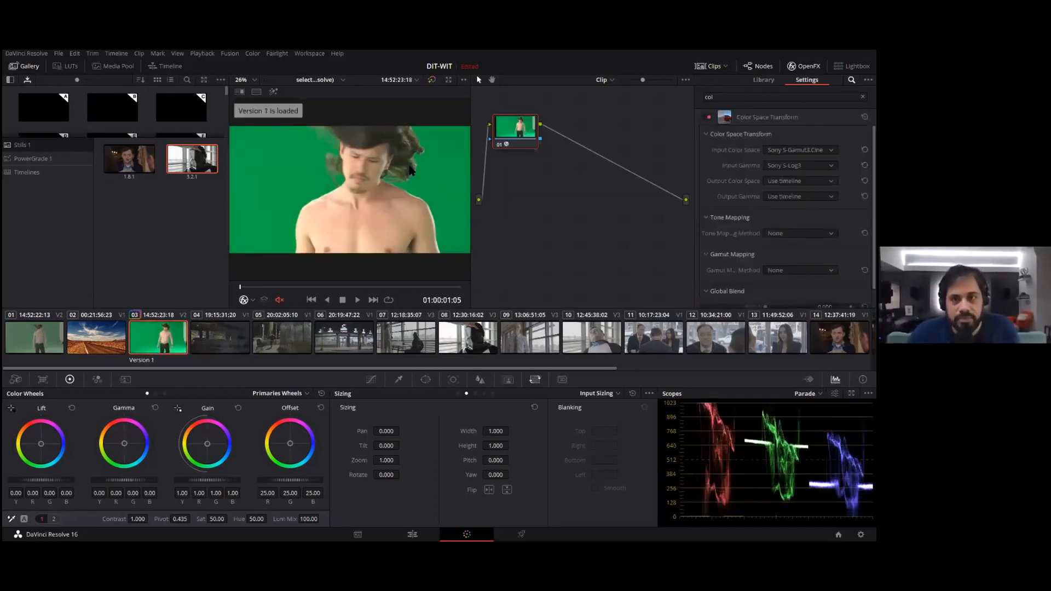
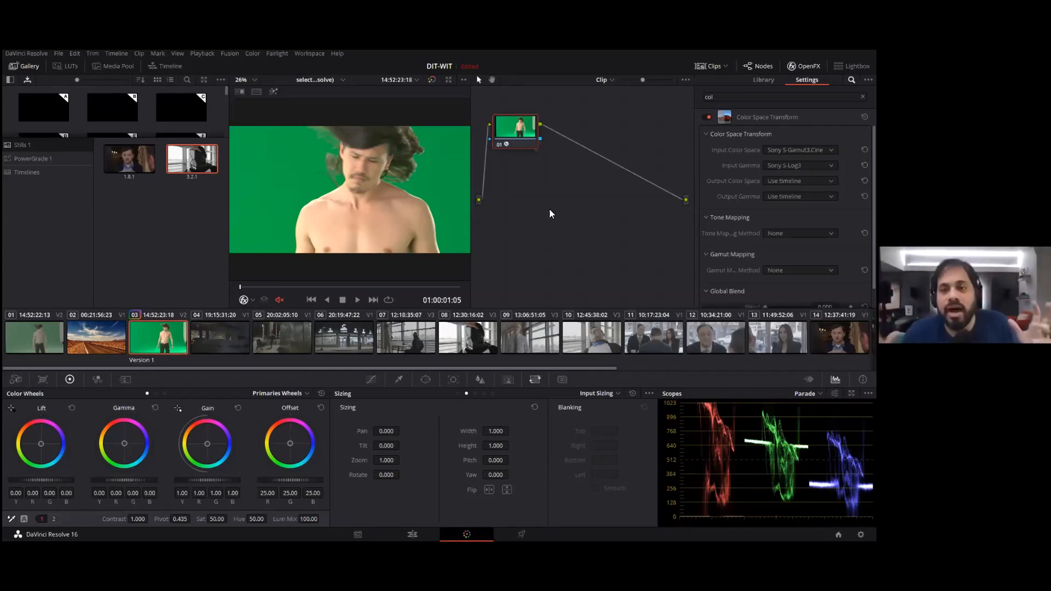
# Step: Set the tone mapping method of Version 1's Color Space Transform to Simple, switching back to None once to compare
pyautogui.click(799, 233)
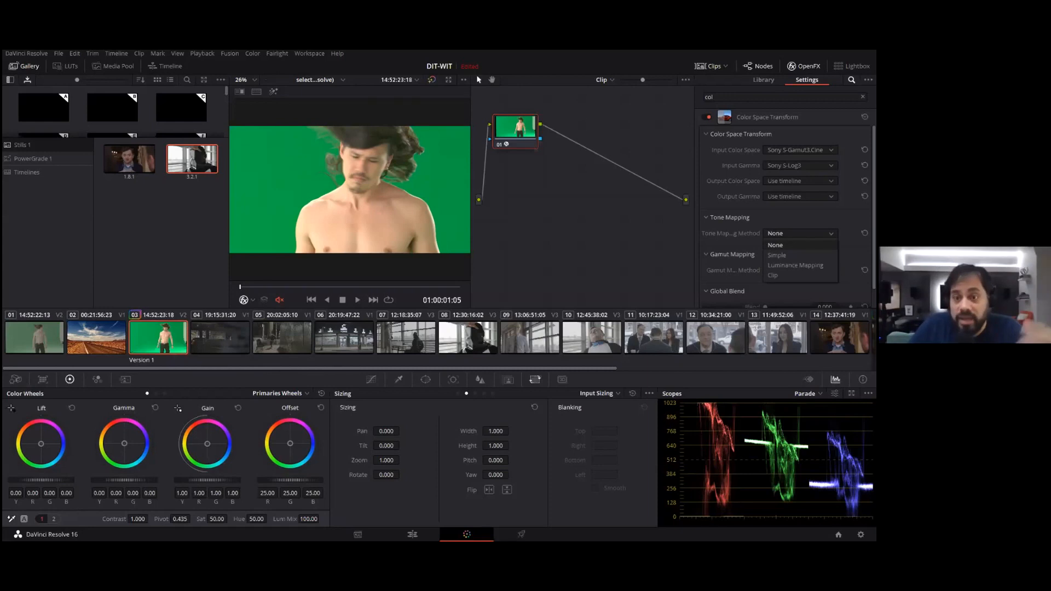
pyautogui.press('Escape')
pyautogui.click(801, 233)
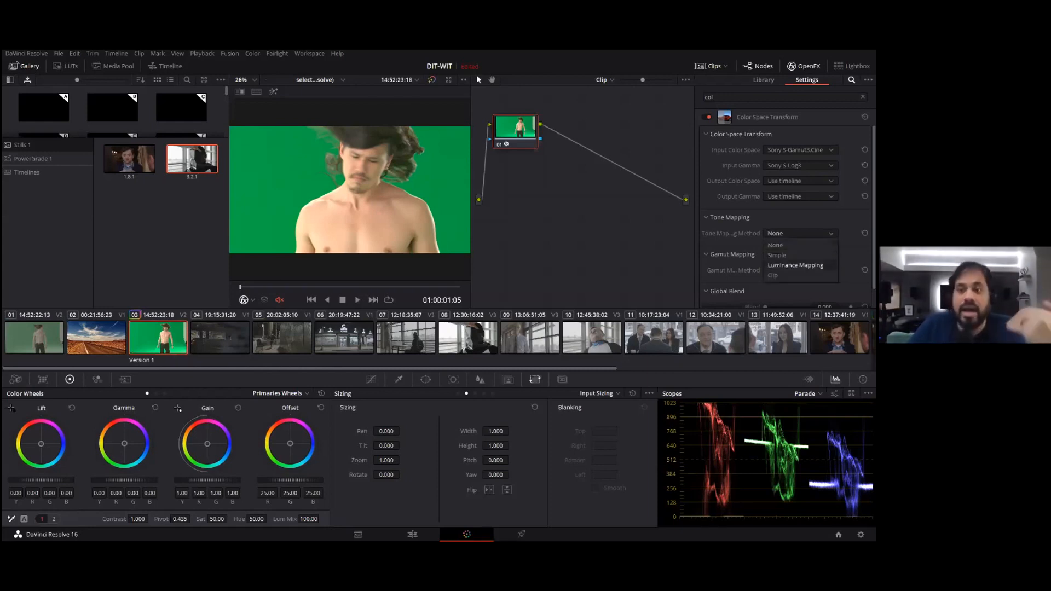
pyautogui.click(777, 255)
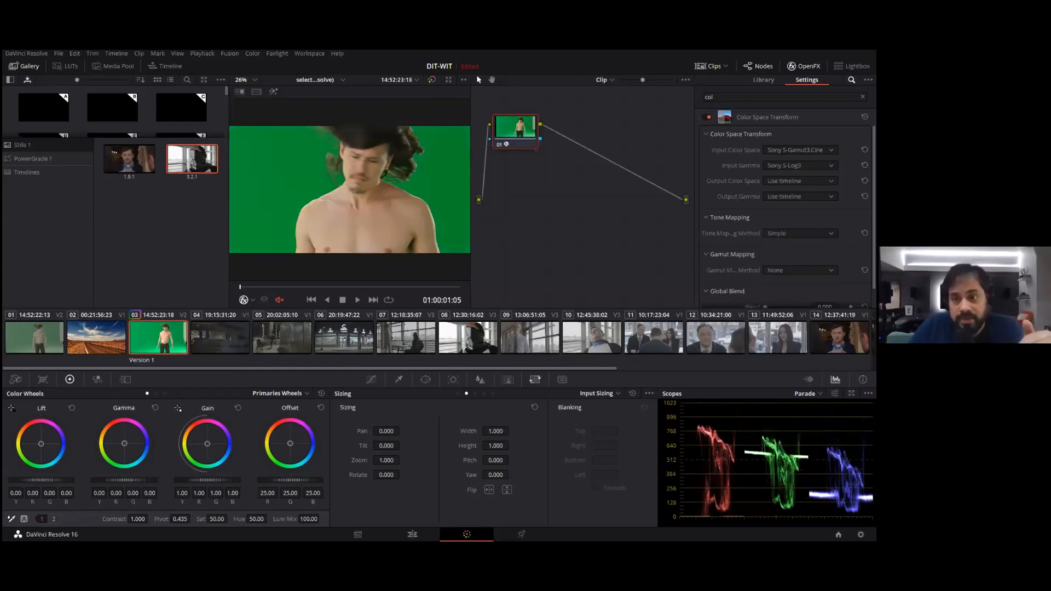
pyautogui.click(801, 234)
pyautogui.click(775, 246)
pyautogui.click(800, 233)
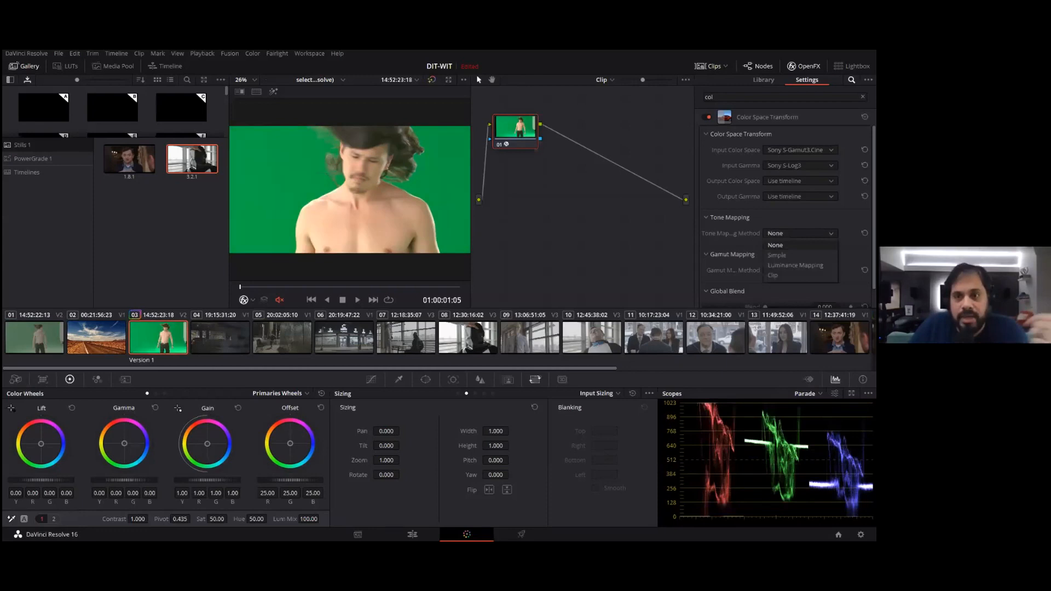
pyautogui.click(777, 255)
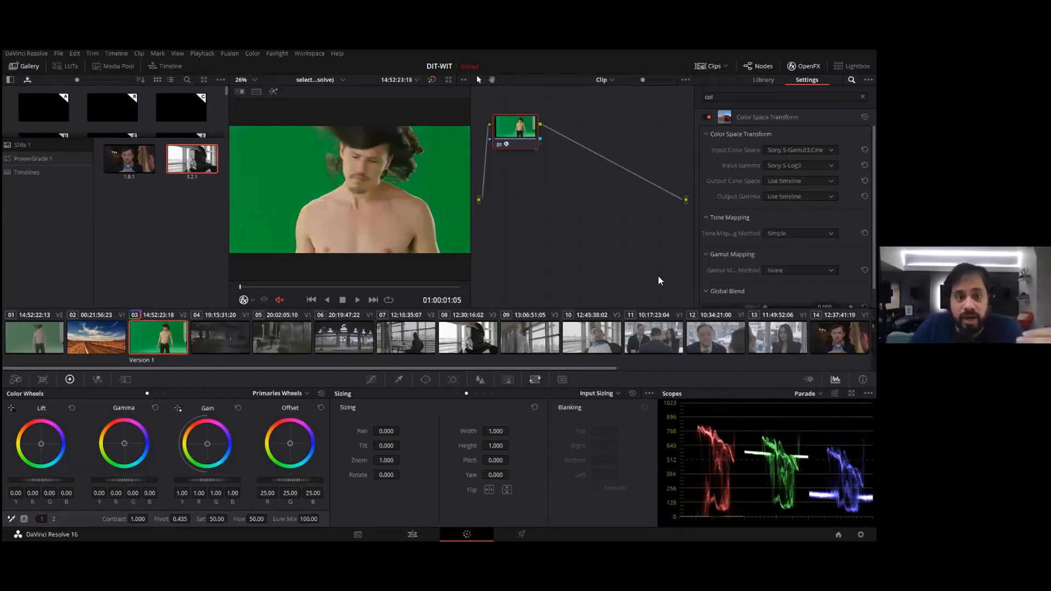
# Step: Switch repeatedly between clip 03's two versions to compare Simple tone mapping against the Sony LUT
pyautogui.hotkey('ctrl', 'n')
pyautogui.hotkey('ctrl', 'b')
pyautogui.hotkey('ctrl', 'n')
pyautogui.hotkey('ctrl', 'b')
pyautogui.hotkey('ctrl', 'n')
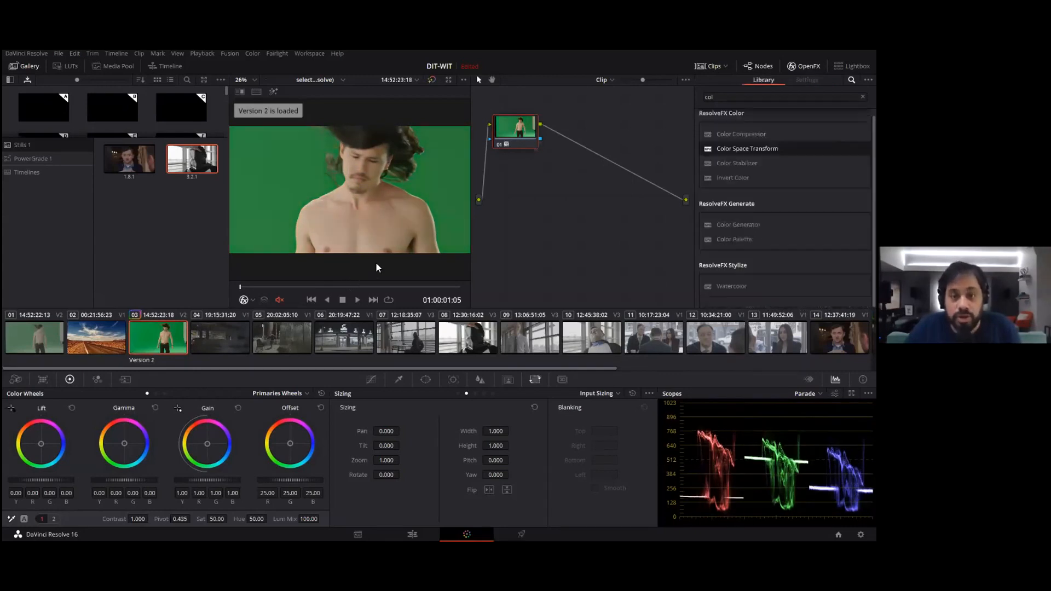
pyautogui.hotkey('ctrl', 'b')
pyautogui.hotkey('ctrl', 'n')
pyautogui.hotkey('ctrl', 'b')
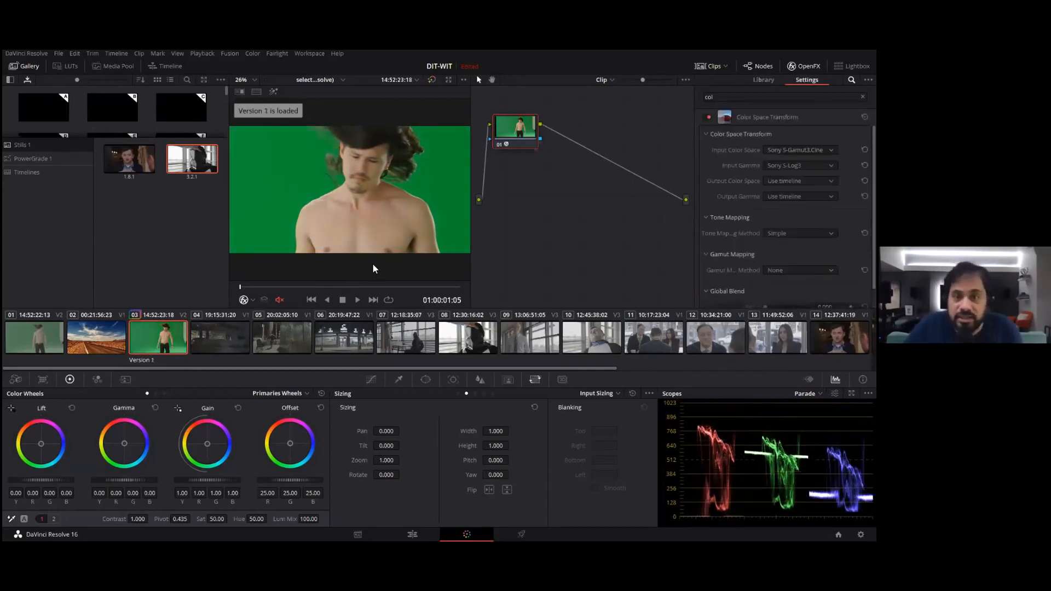
pyautogui.hotkey('ctrl', 'n')
pyautogui.hotkey('ctrl', 'b')
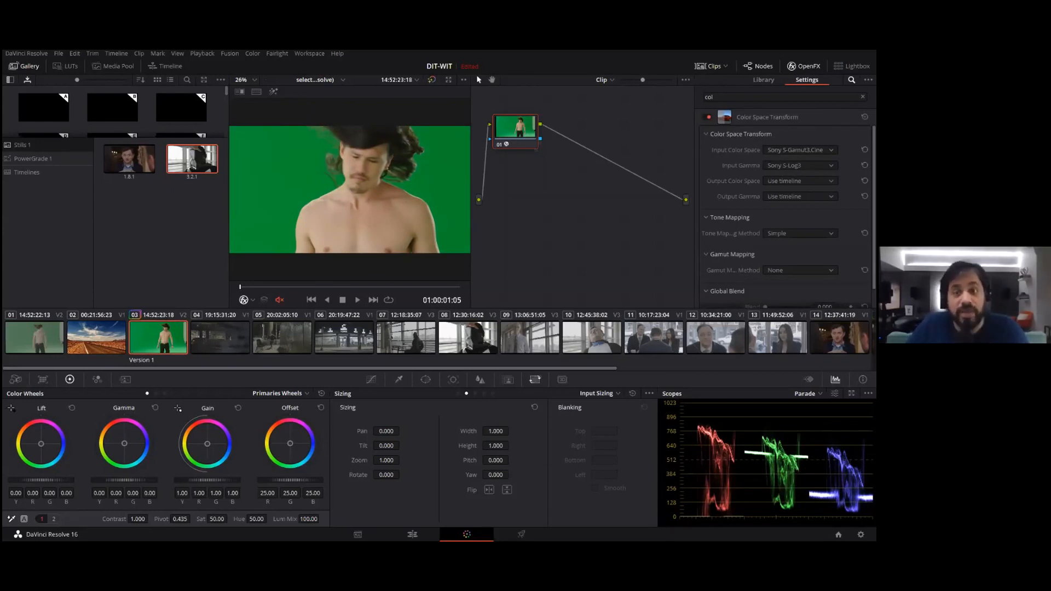
# Step: Set Version 1's gamut mapping method to Saturation Mapping and compare the result with Version 2's LUT
pyautogui.click(801, 271)
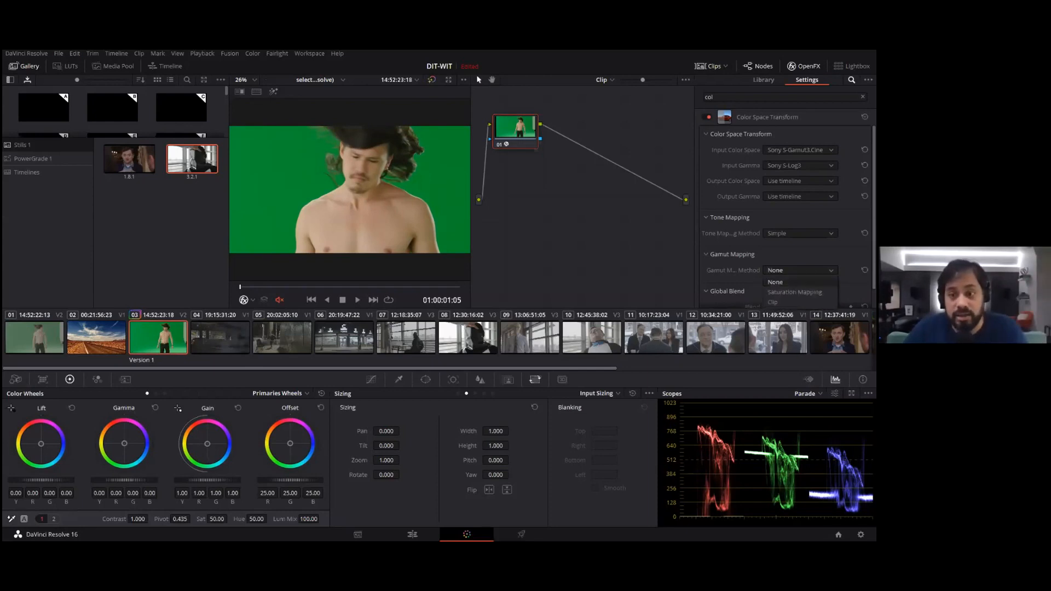
pyautogui.click(794, 292)
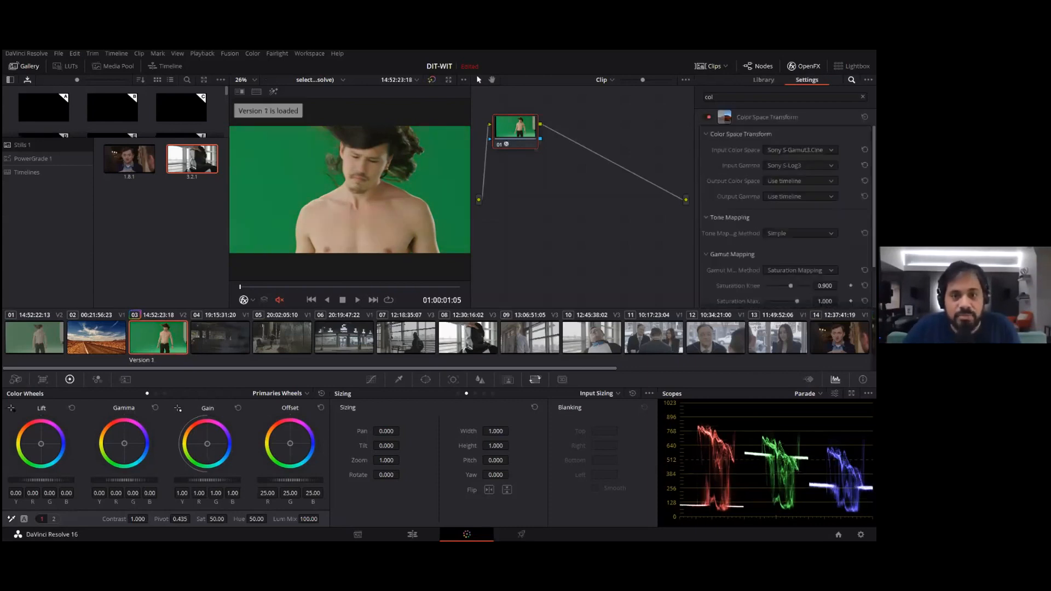
pyautogui.hotkey('ctrl', 'n')
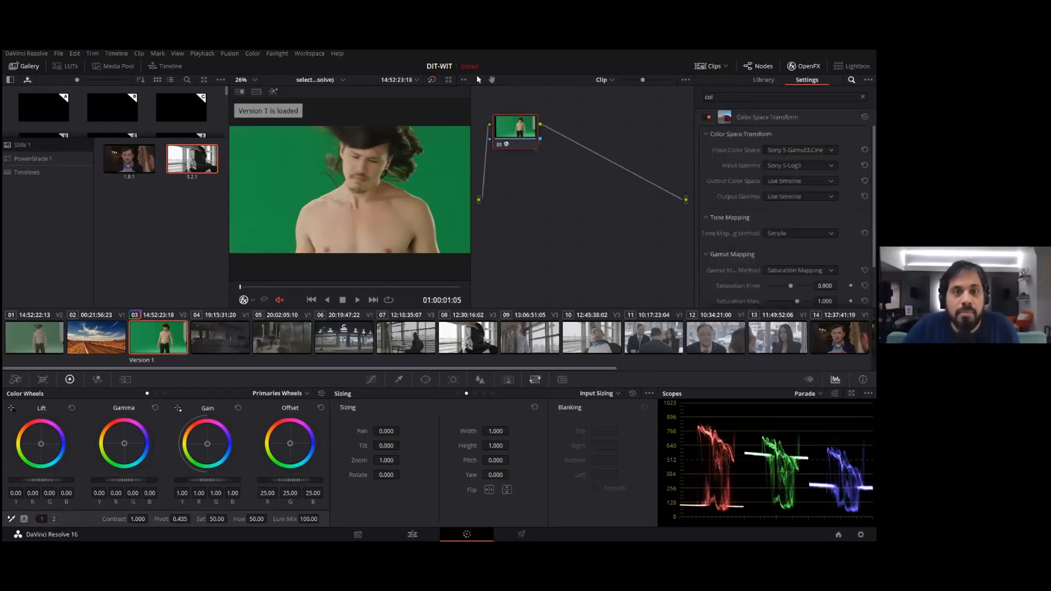
pyautogui.hotkey('ctrl', 'n')
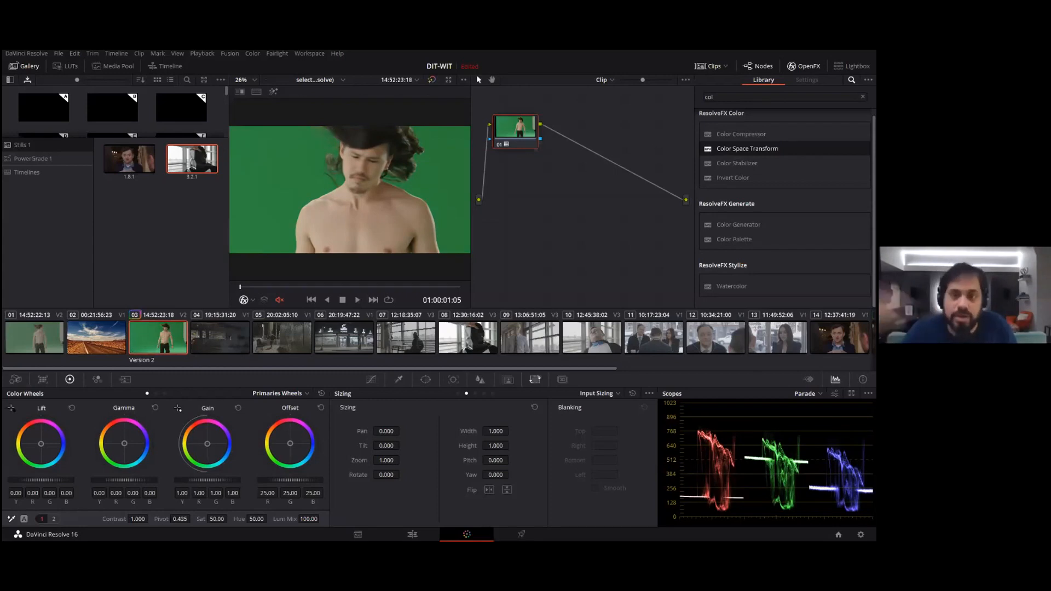
pyautogui.hotkey('ctrl', 'b')
pyautogui.hotkey('ctrl', 'n')
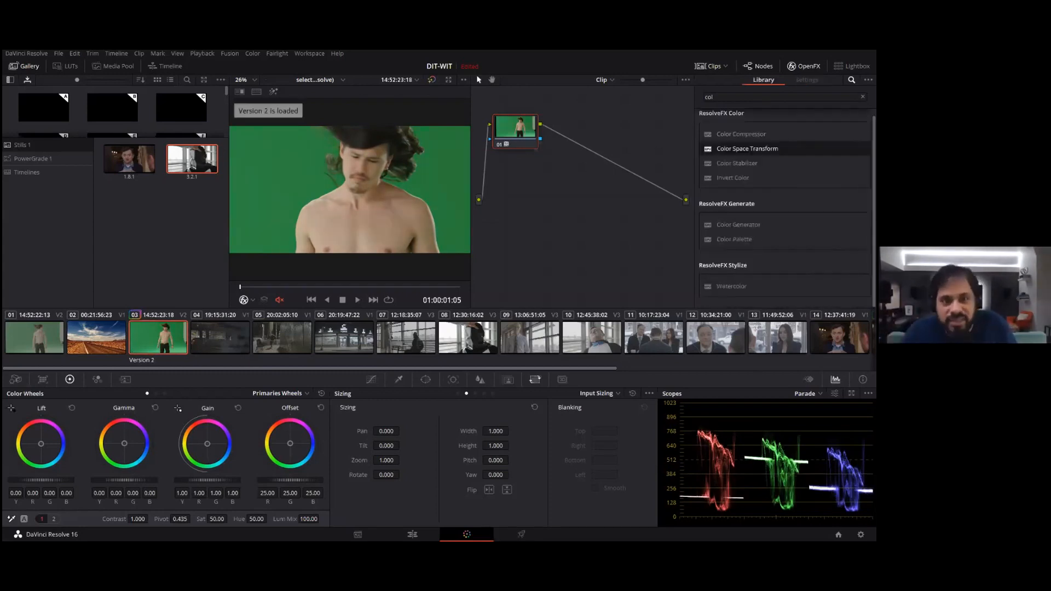
pyautogui.hotkey('ctrl', 'b')
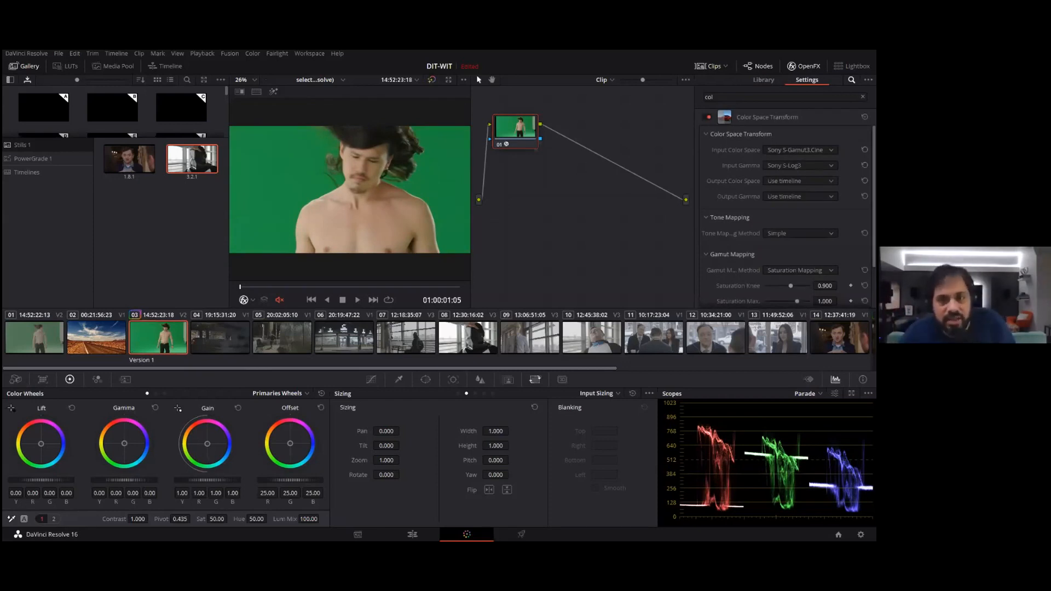
pyautogui.hotkey('ctrl', 'b')
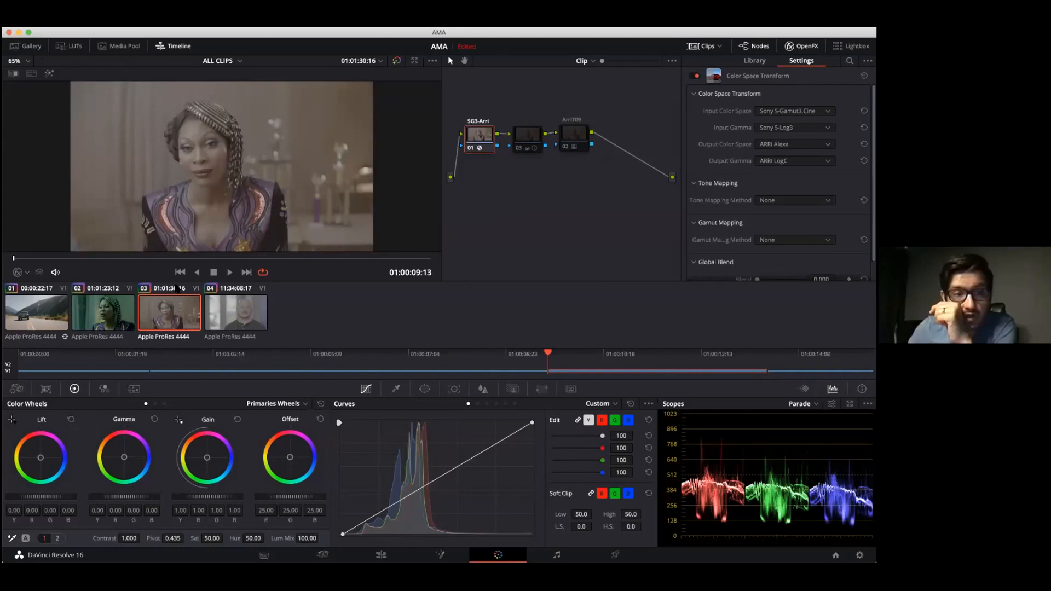
# Step: Select clip 04 in the AMA project and reset the grade of its node 01
pyautogui.click(246, 317)
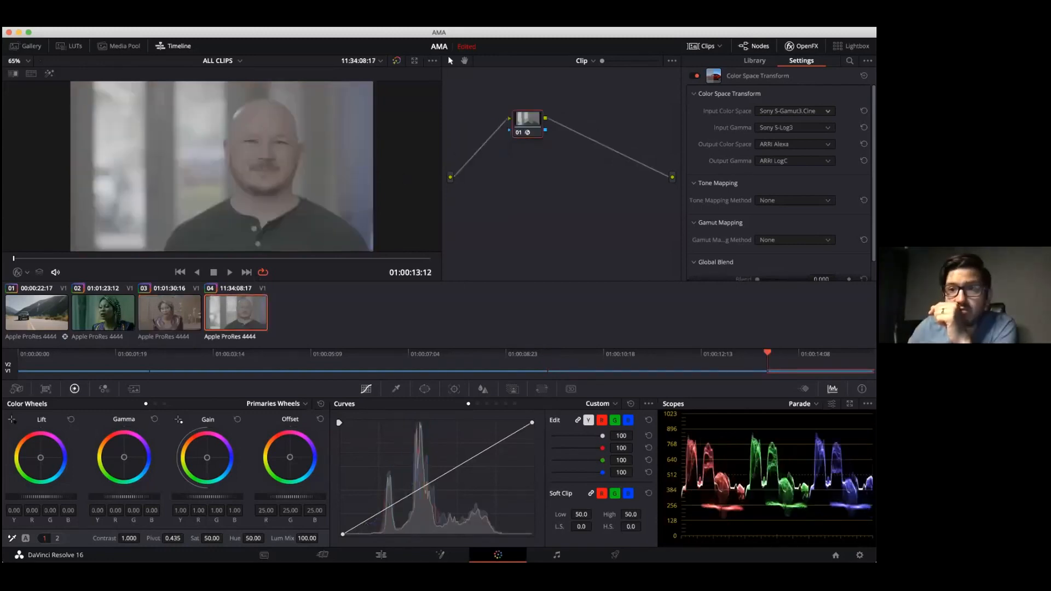
pyautogui.rightClick(532, 124)
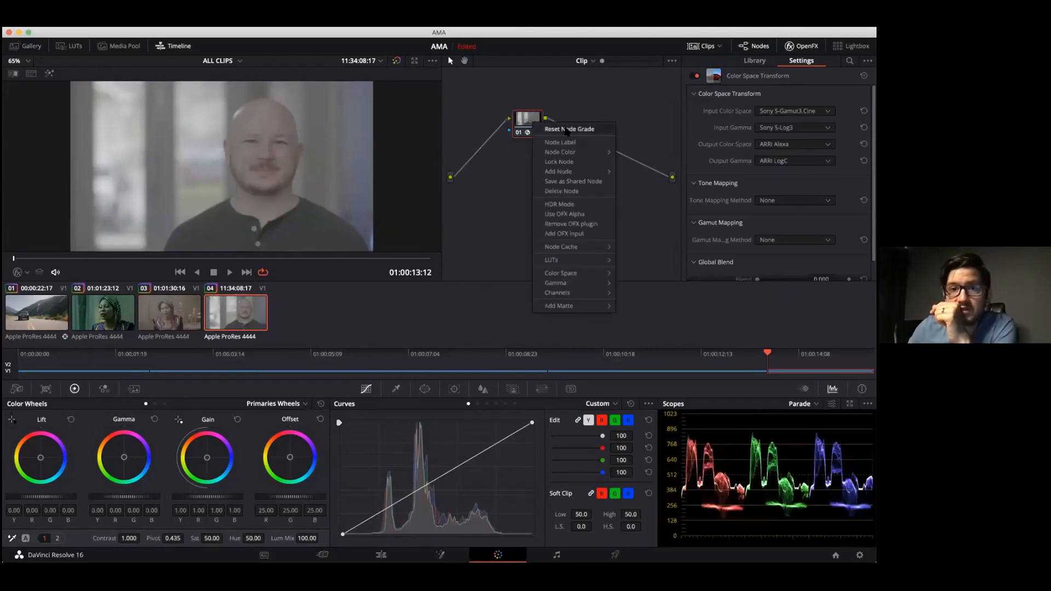
pyautogui.click(567, 130)
# Step: Apply the Sony SLog3SGamut3.CineToLC-709TypeA 3D LUT to clip 04's node 01
pyautogui.rightClick(526, 120)
pyautogui.moveTo(548, 228)
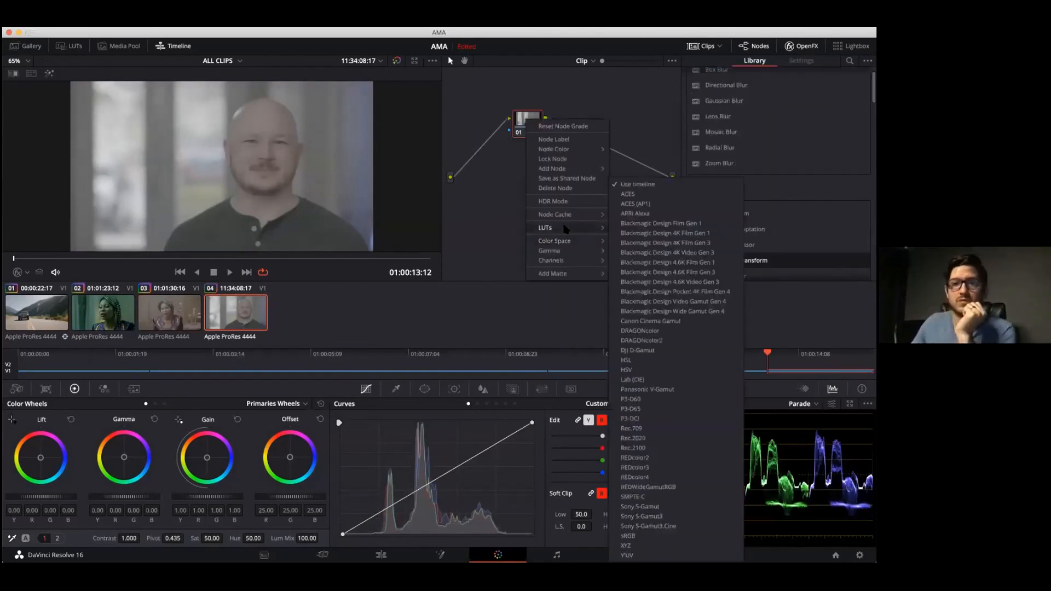
pyautogui.moveTo(644, 261)
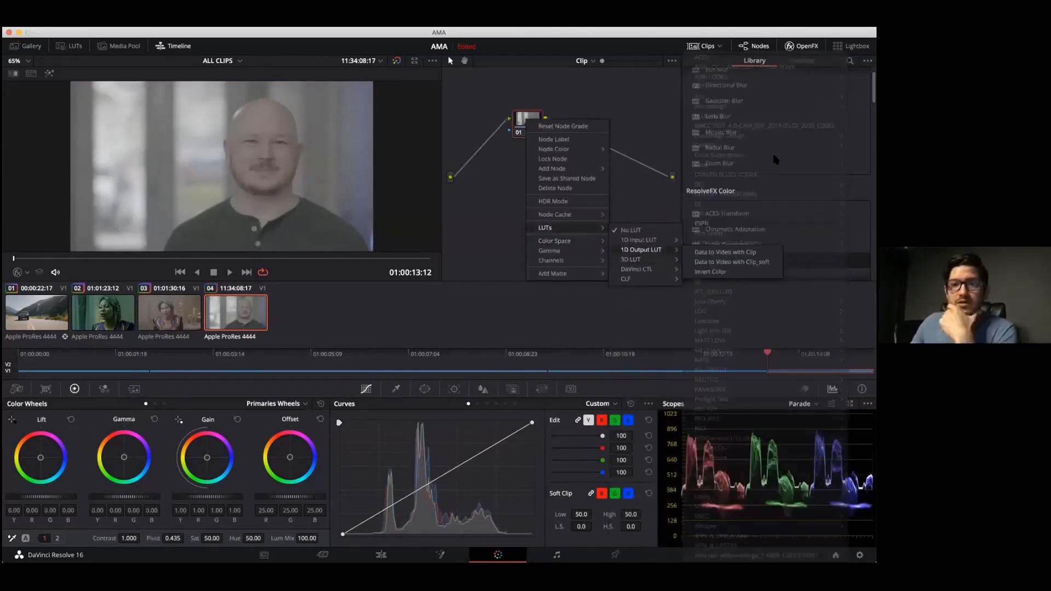
pyautogui.moveTo(721, 156)
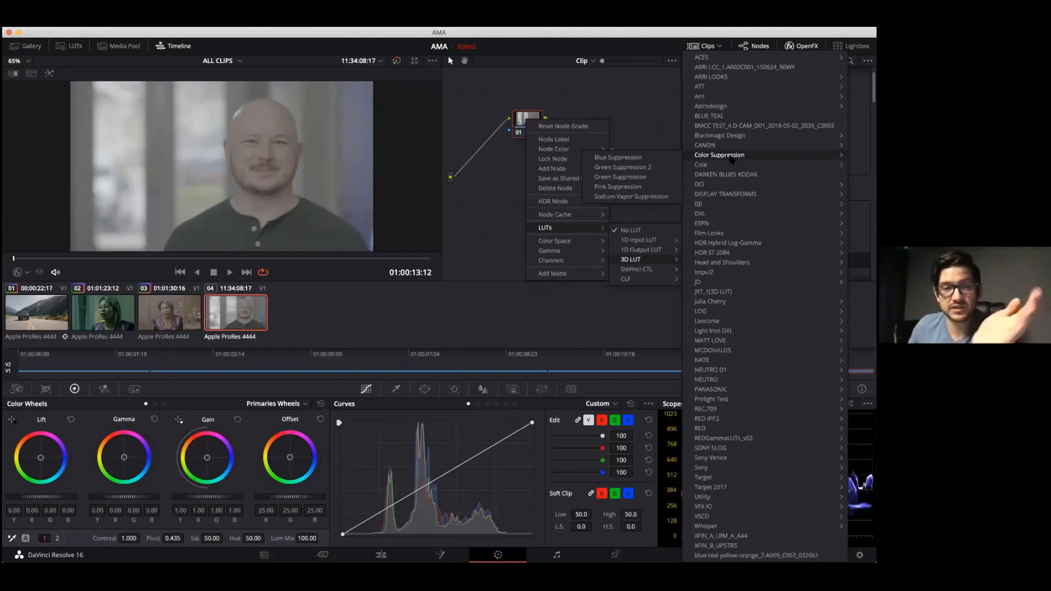
pyautogui.moveTo(737, 97)
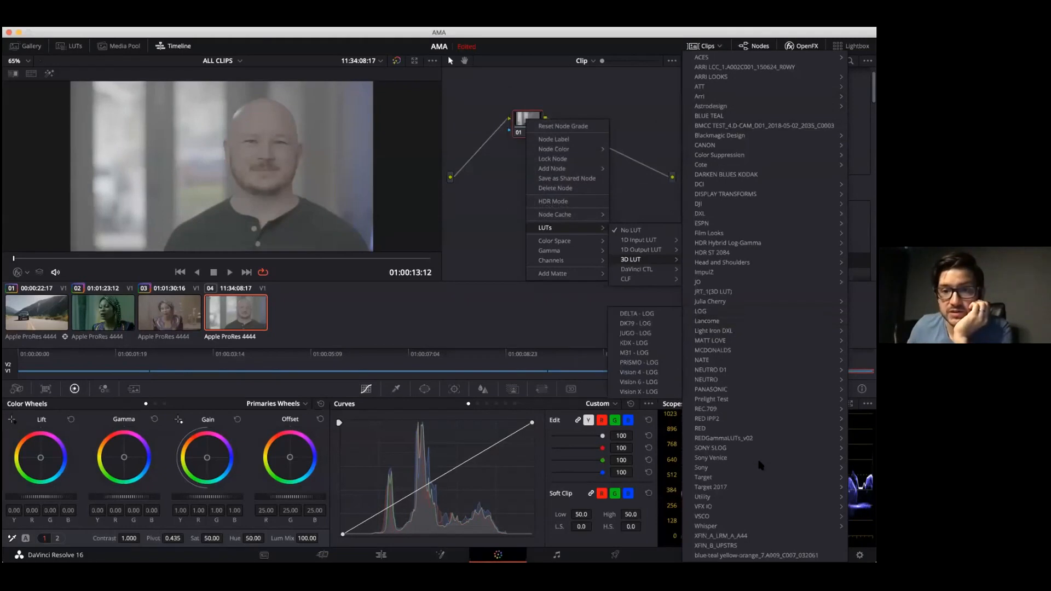
pyautogui.moveTo(754, 453)
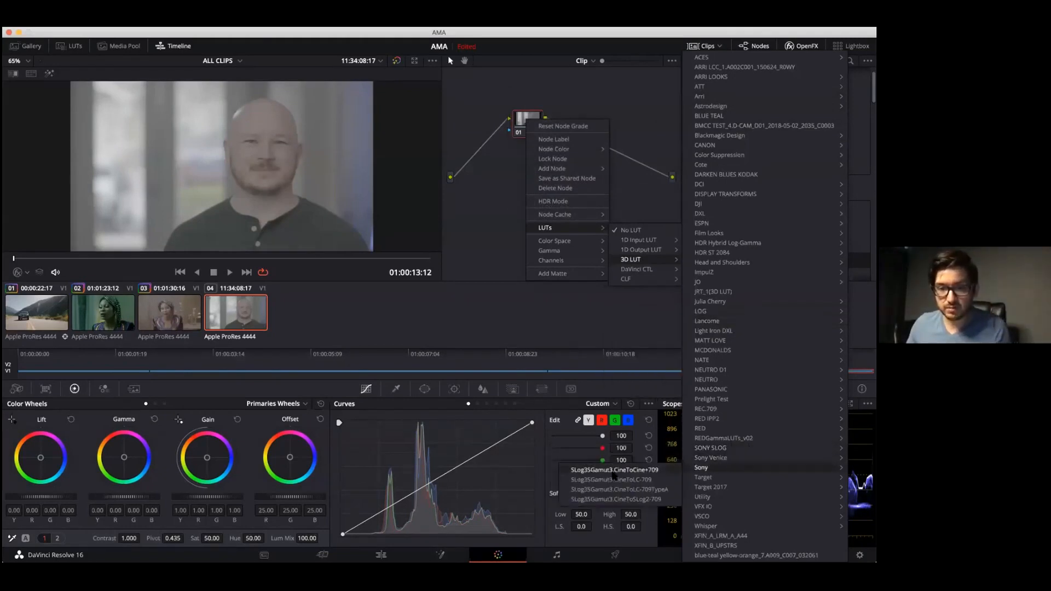
pyautogui.click(615, 489)
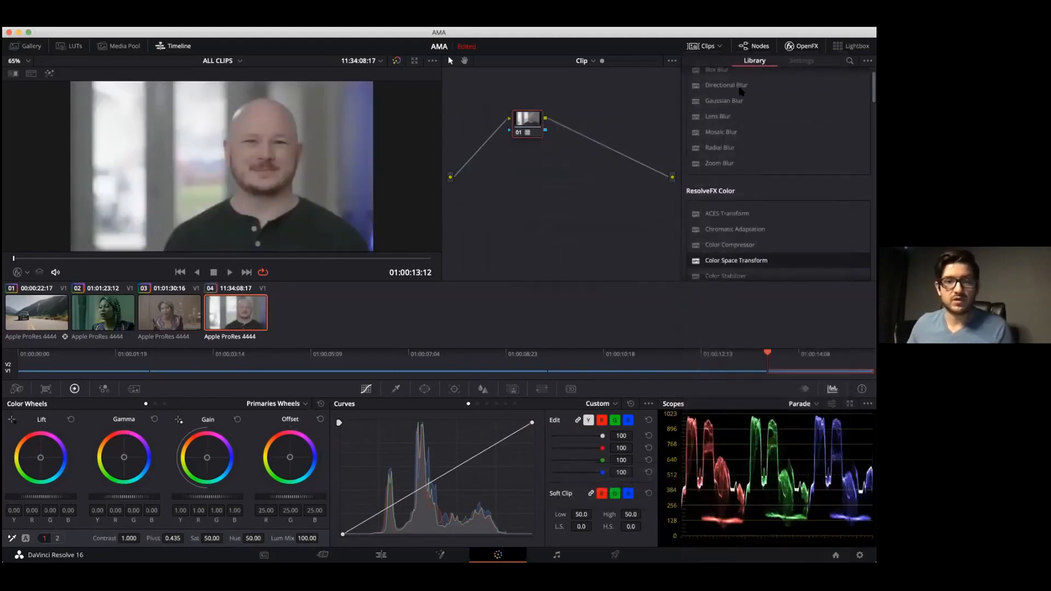
# Step: Add a serial node after node 01 and switch the scopes to a vectorscope with 2x zoom and the skin tone indicator
pyautogui.hotkey('alt', 's')
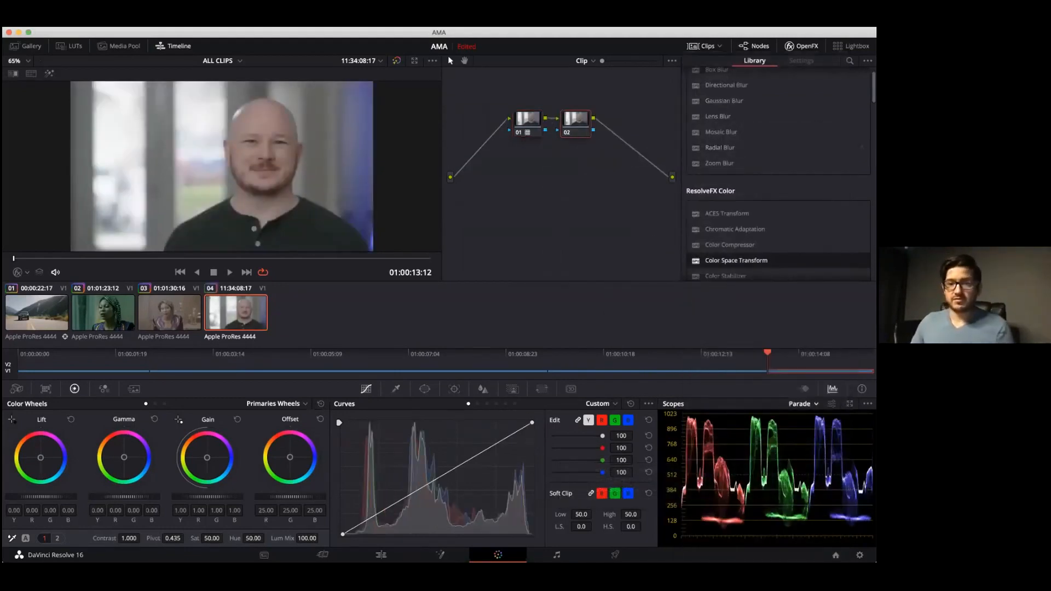
pyautogui.click(803, 403)
pyautogui.click(818, 439)
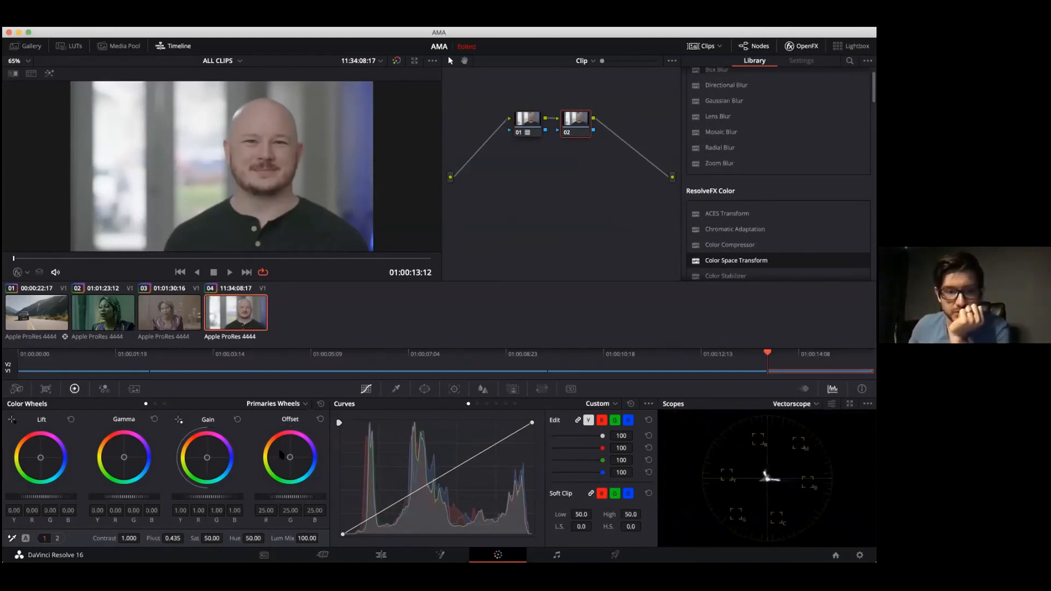
pyautogui.click(815, 404)
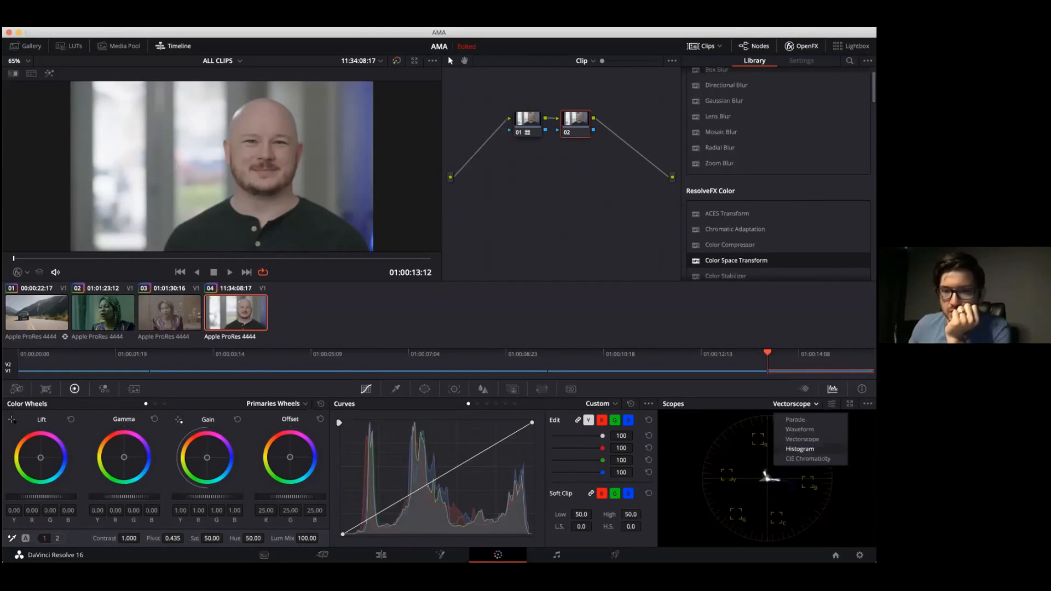
pyautogui.click(794, 479)
pyautogui.click(831, 404)
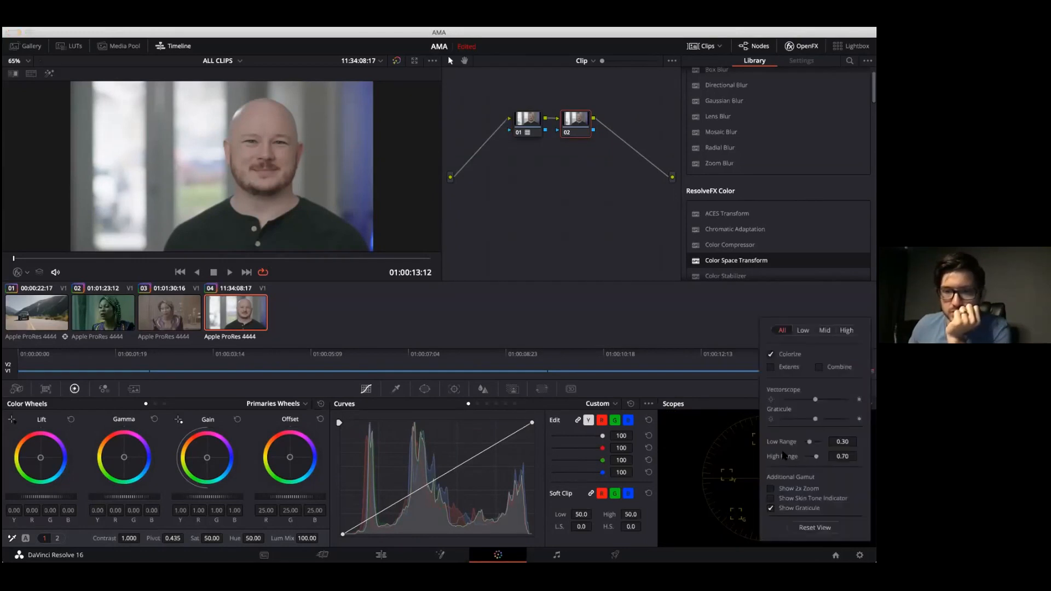
pyautogui.click(770, 488)
pyautogui.click(771, 498)
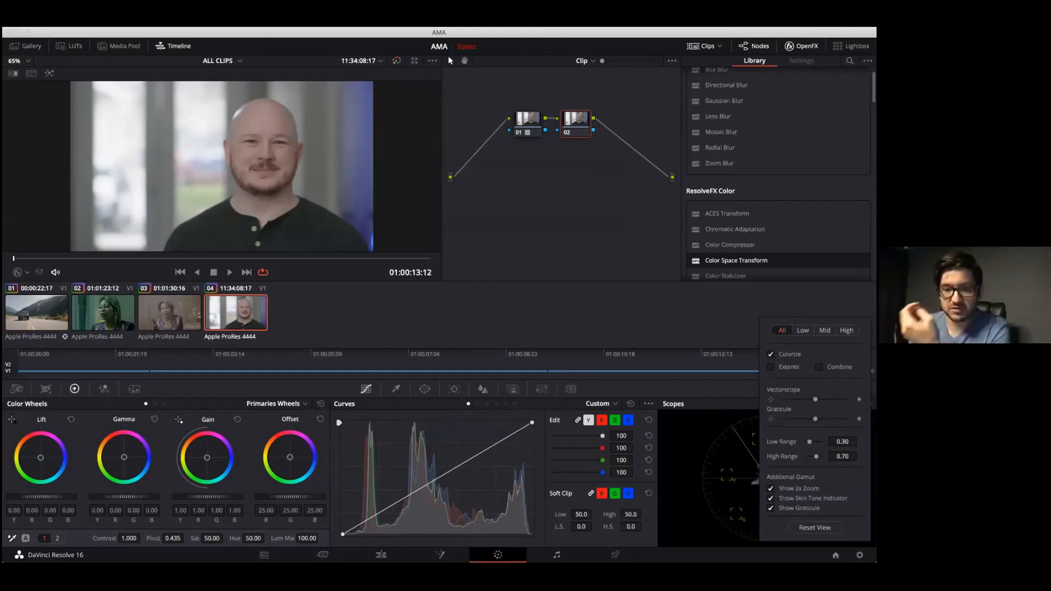
pyautogui.press('Escape')
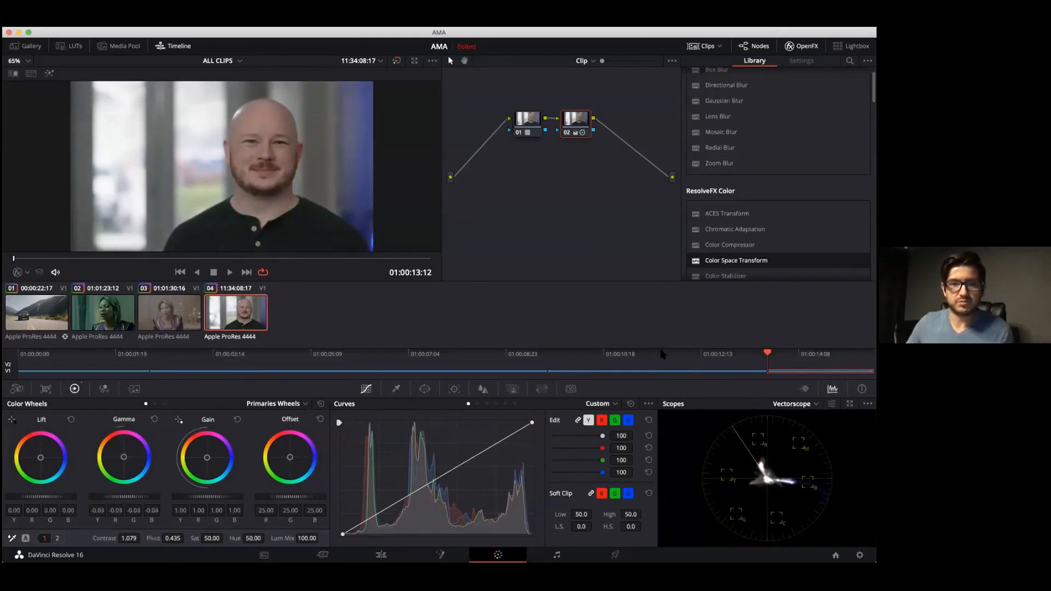
# Step: Add a serial node after node 02 and switch its curves to Hue Vs Hue
pyautogui.hotkey('alt', 's')
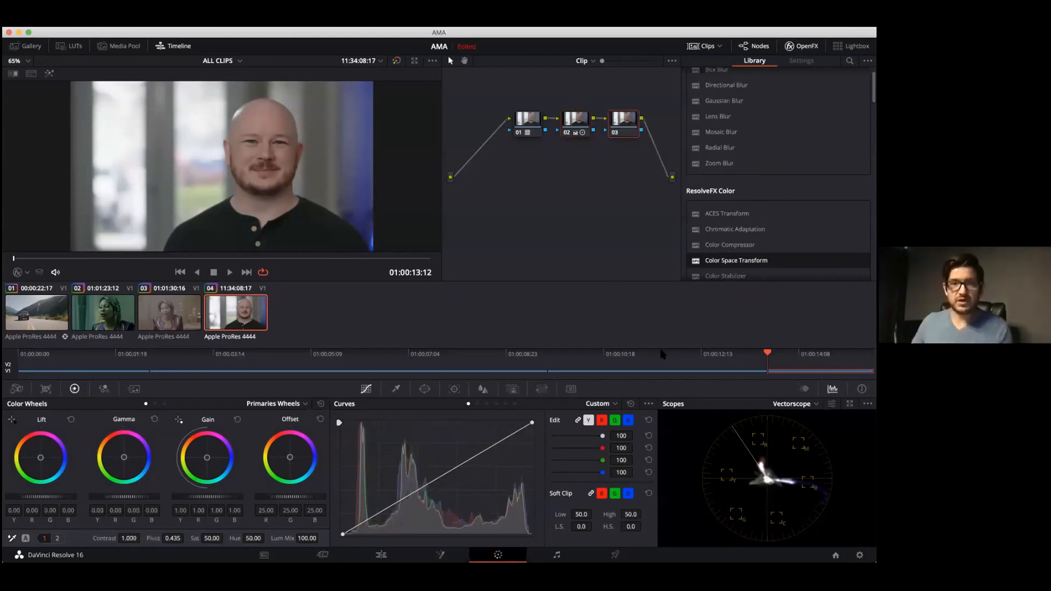
pyautogui.click(607, 405)
pyautogui.click(633, 430)
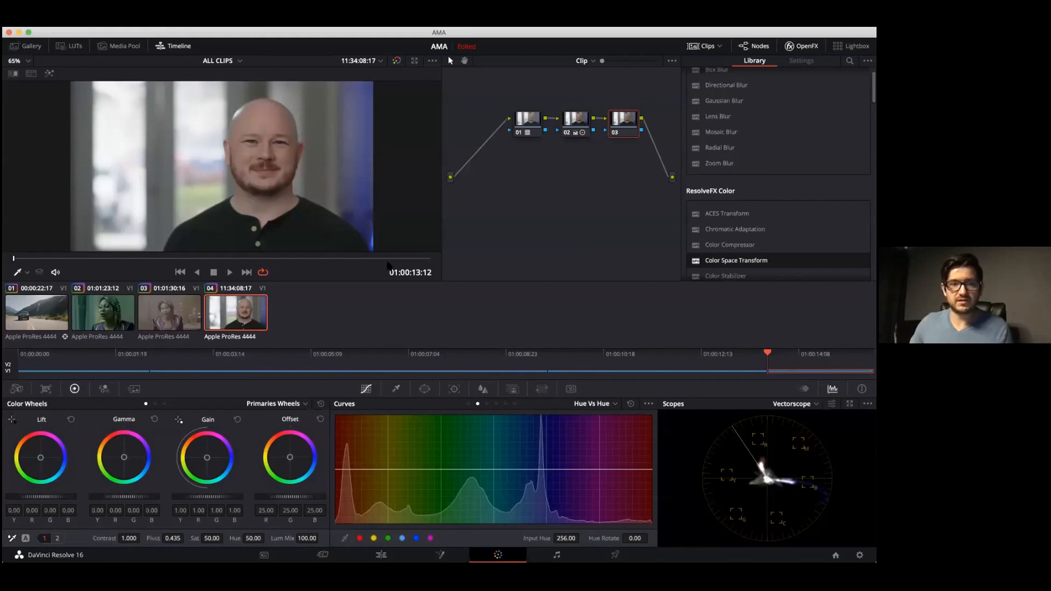
# Step: Sample the man's forehead skin tone onto node 03's Hue Vs Hue curve and undo it
pyautogui.click(396, 389)
pyautogui.click(366, 389)
pyautogui.click(273, 113)
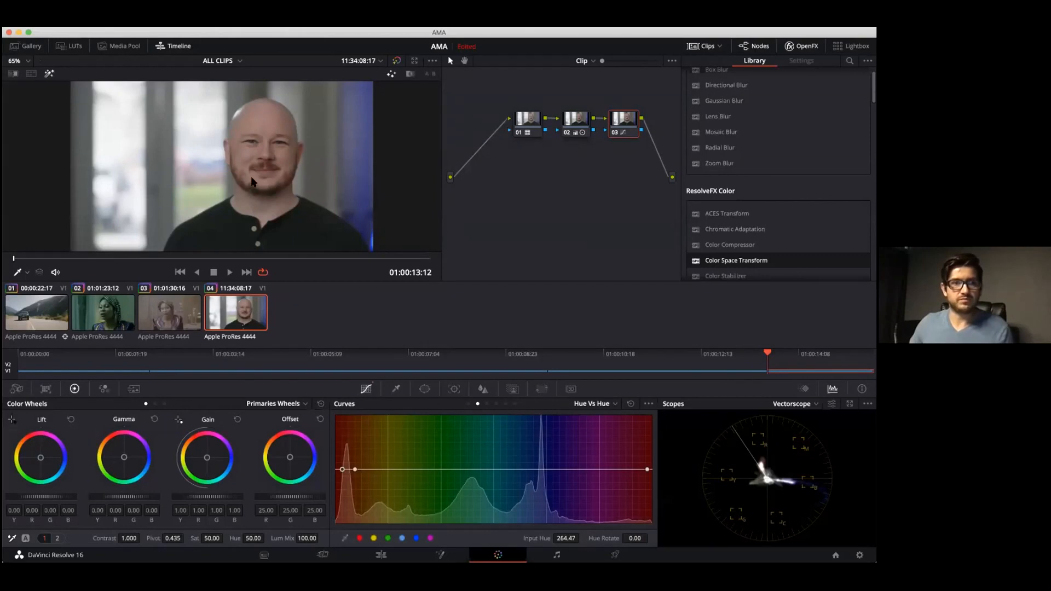
pyautogui.hotkey('ctrl', 'z')
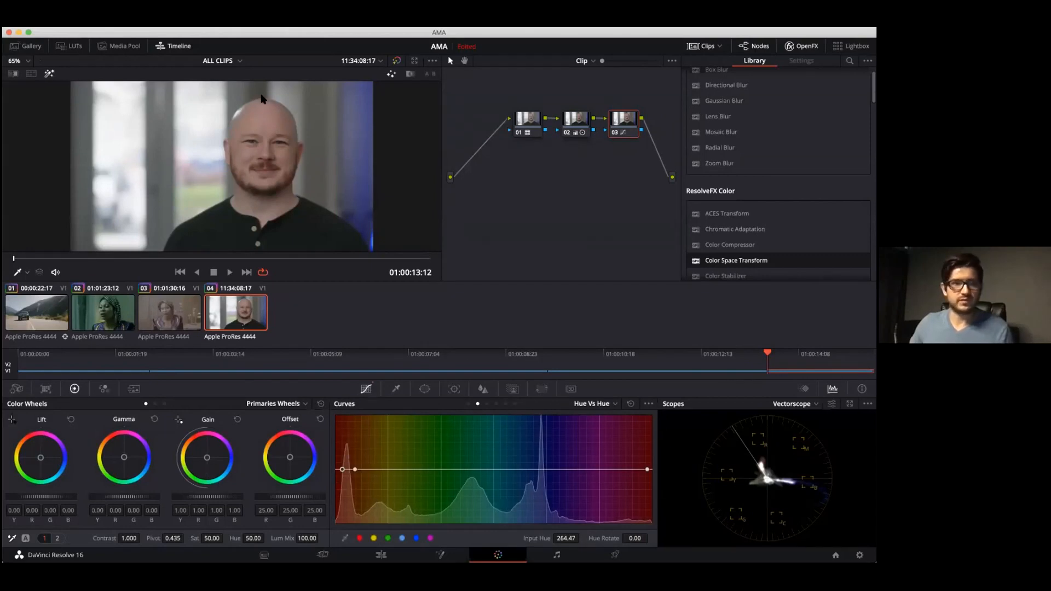
# Step: Isolate the forehead skin tone with node 03's qualifier, widen the hue width to 5.8, and reset the node grade
pyautogui.click(396, 389)
pyautogui.click(257, 116)
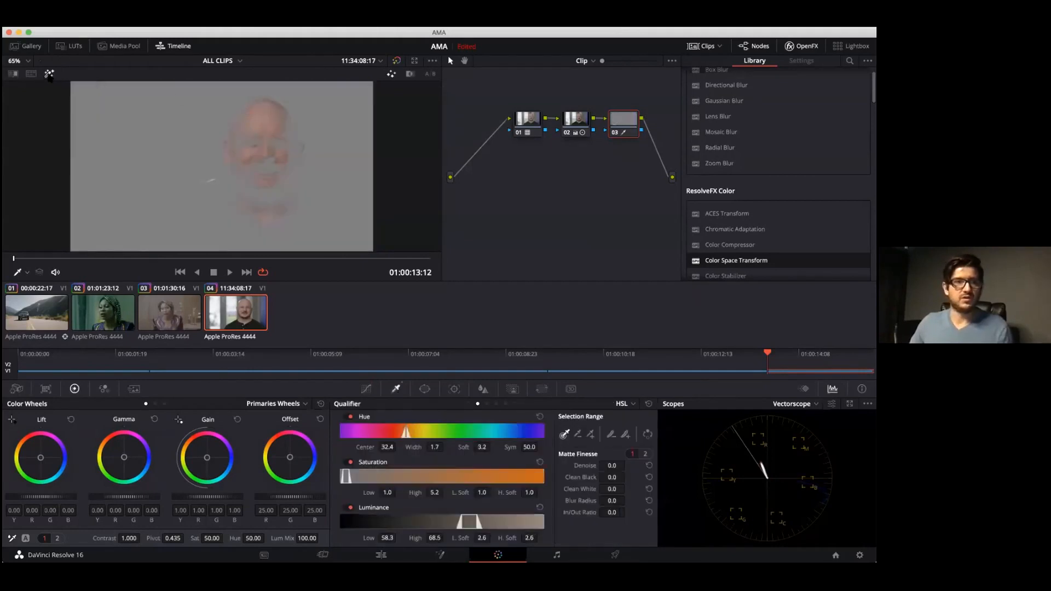
pyautogui.moveTo(435, 446); pyautogui.dragTo(444, 446)
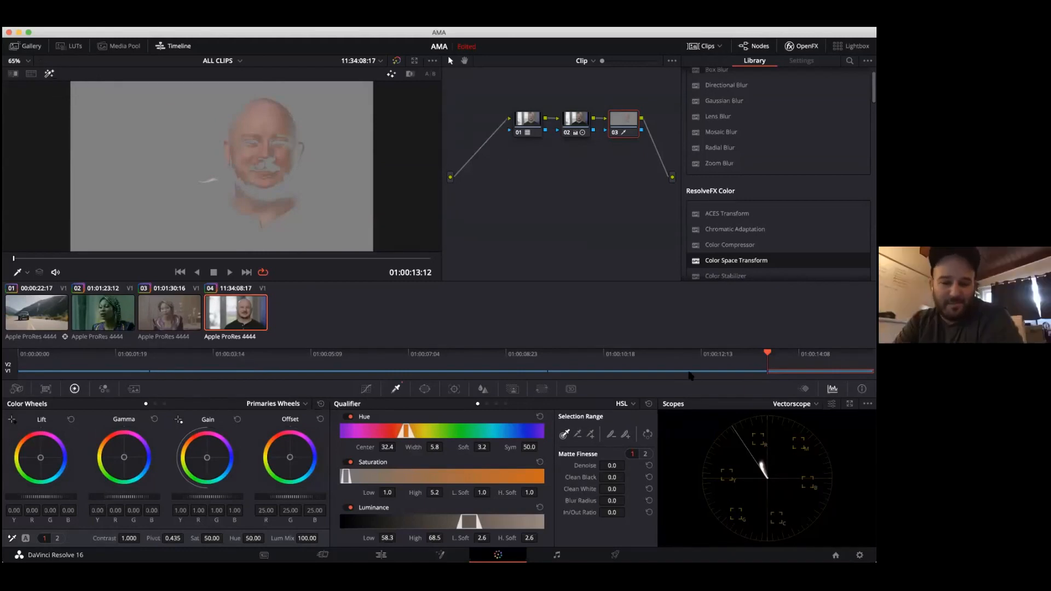
pyautogui.rightClick(629, 120)
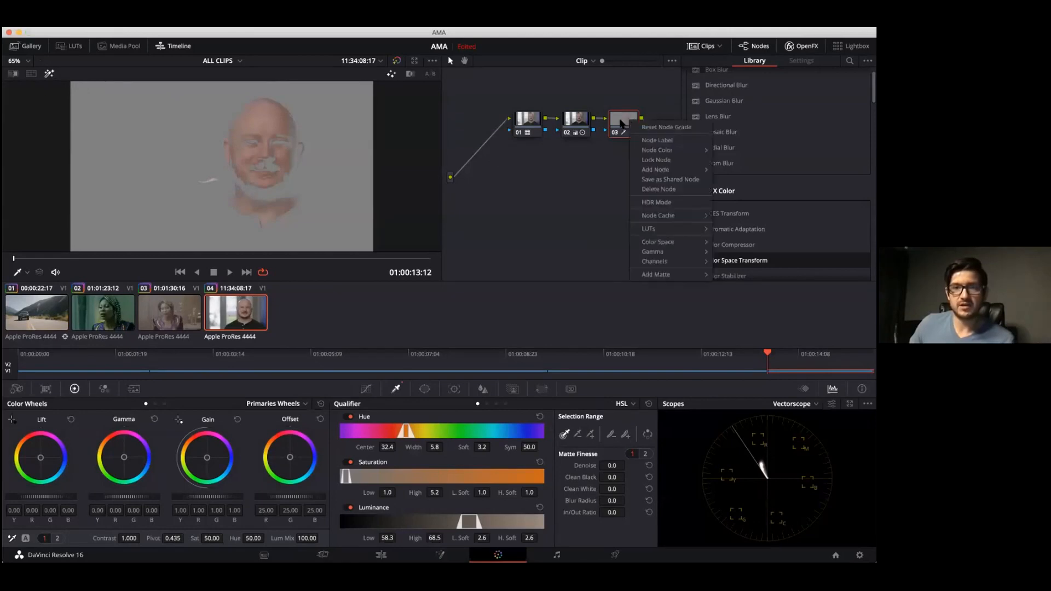
pyautogui.click(653, 128)
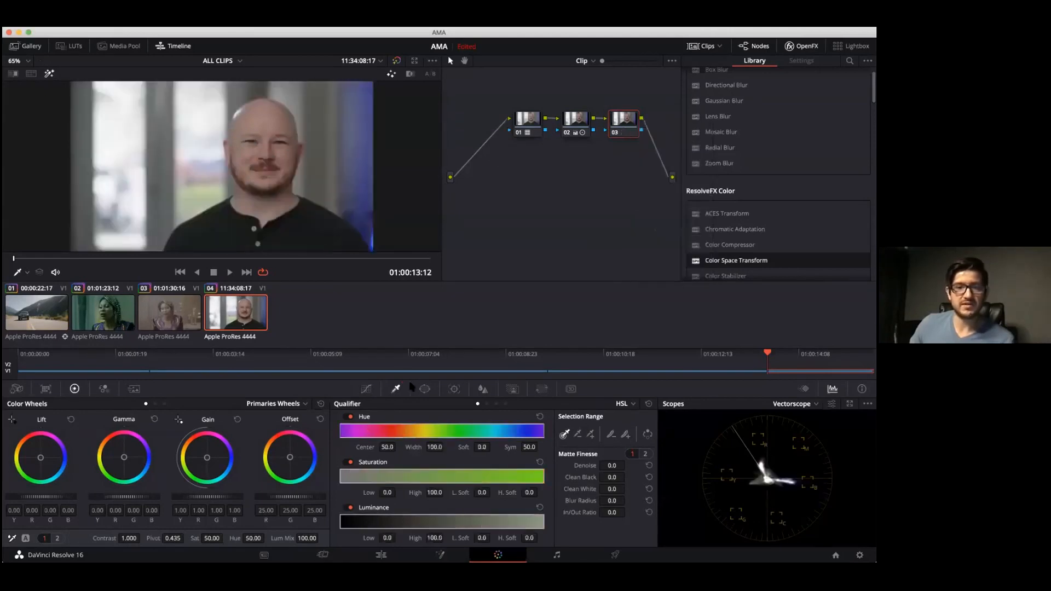
# Step: Sample the forehead skin tone on node 03's Hue Vs Hue curve and rotate that hue by about -9.64
pyautogui.click(366, 389)
pyautogui.click(276, 120)
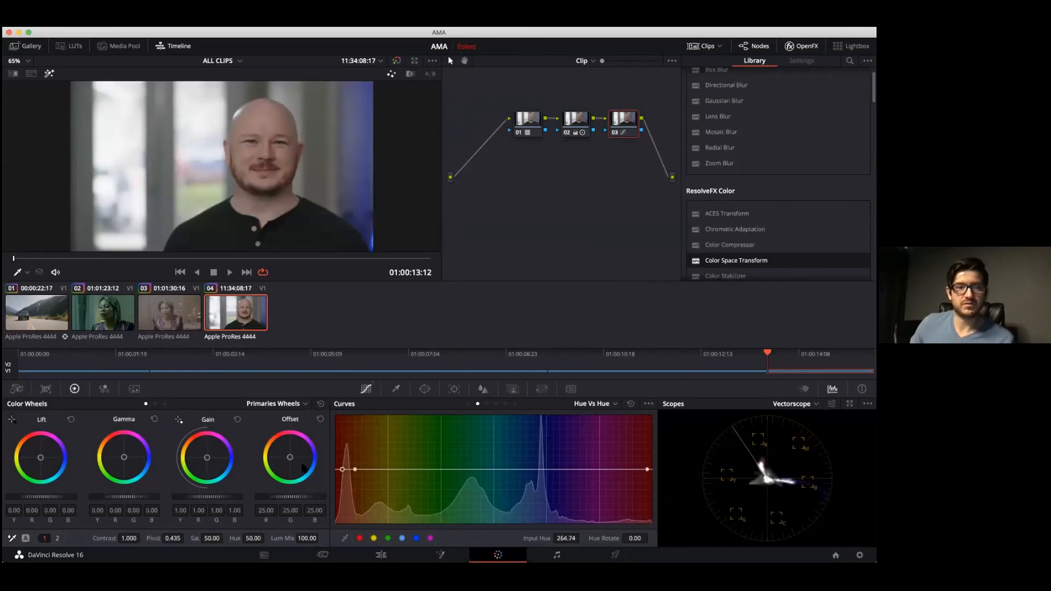
pyautogui.moveTo(344, 472); pyautogui.dragTo(341, 474)
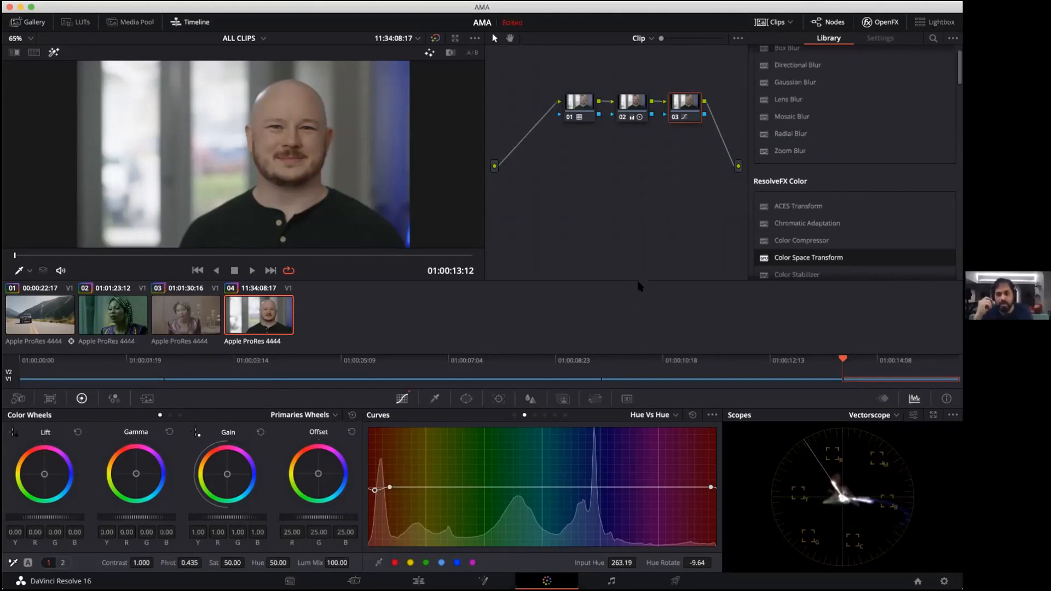
# Step: Add a layer node below node 03 and space the layer mixer farther from the two nodes
pyautogui.click(882, 23)
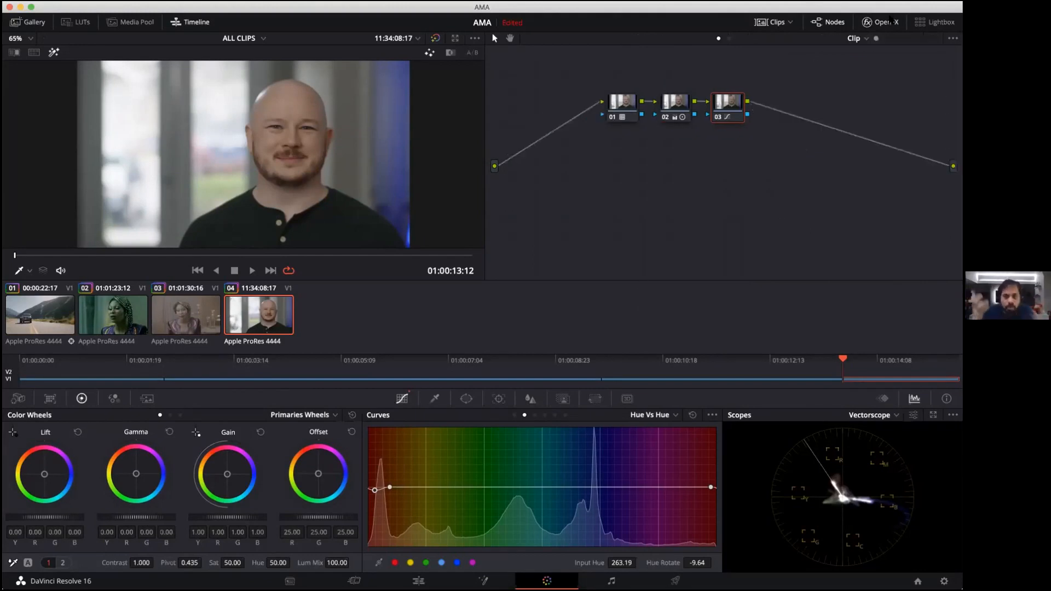
pyautogui.moveTo(732, 106); pyautogui.dragTo(731, 103)
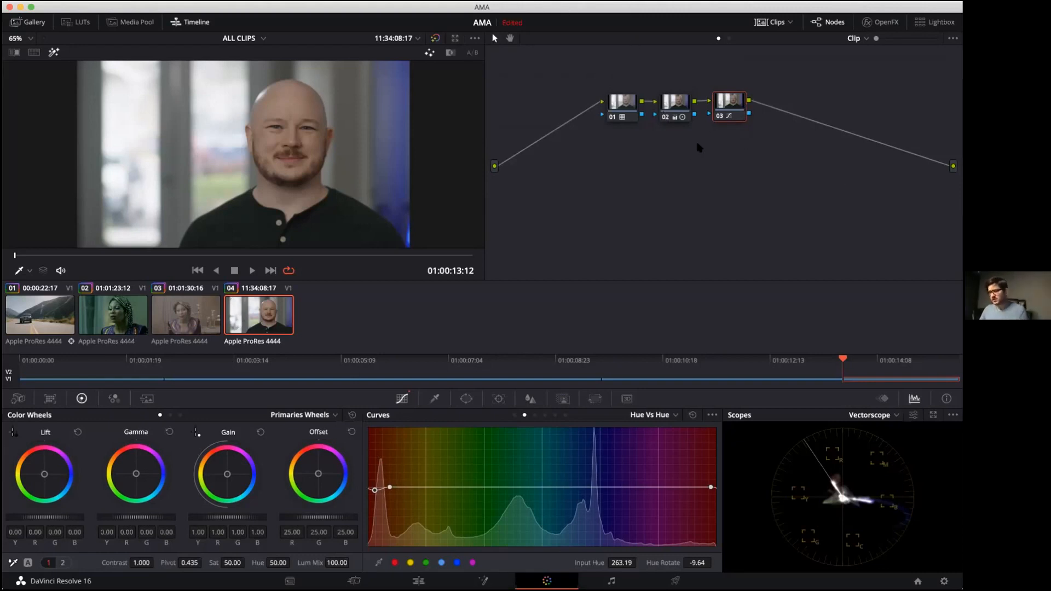
pyautogui.hotkey('alt', 'p')
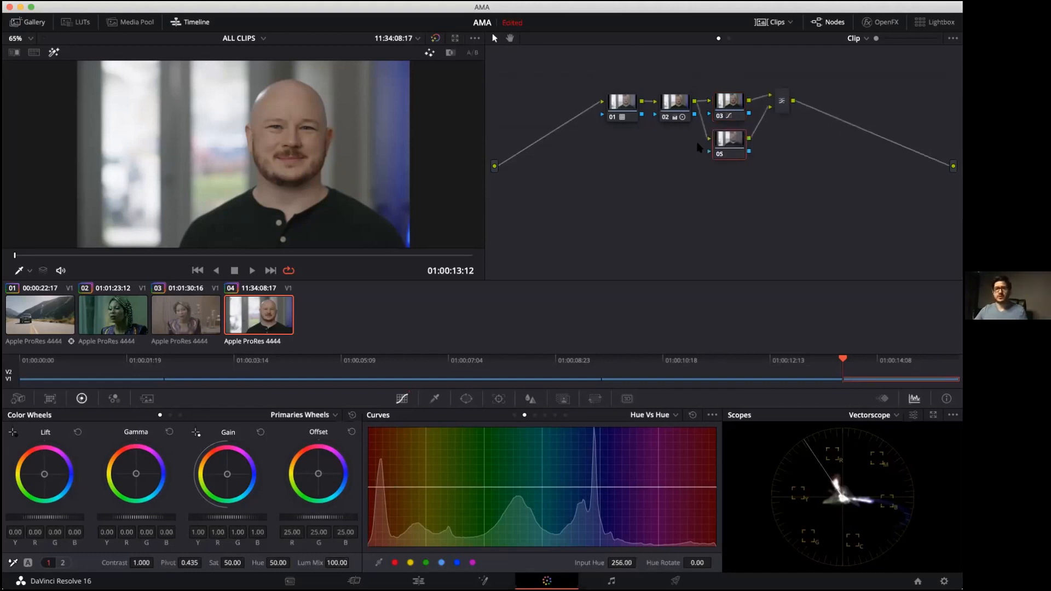
pyautogui.moveTo(782, 101); pyautogui.dragTo(807, 102)
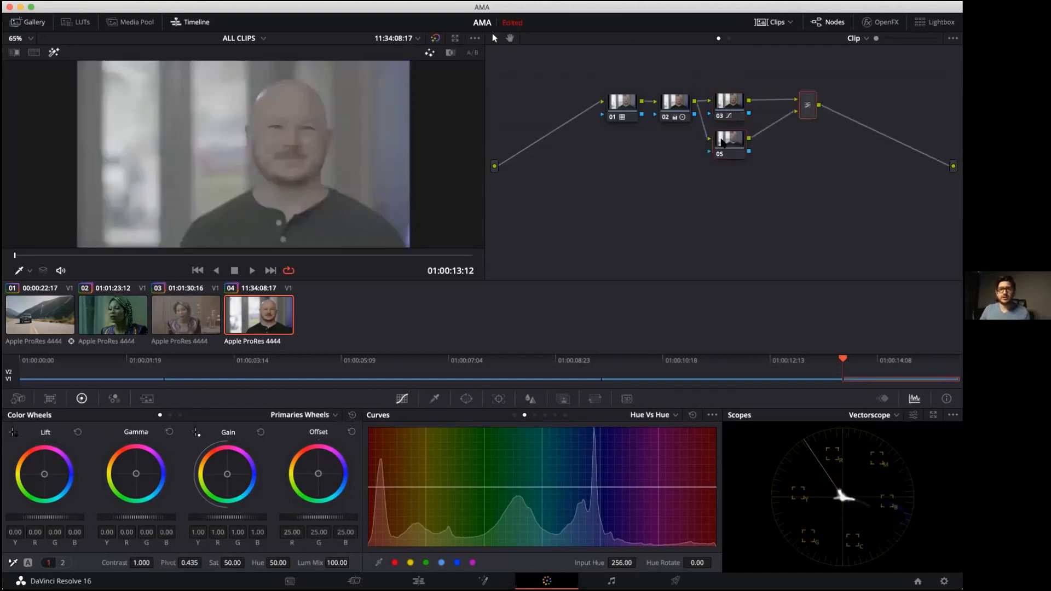
pyautogui.click(722, 144)
# Step: Apply the ResolveFX Color Generator effect to node 05
pyautogui.click(886, 21)
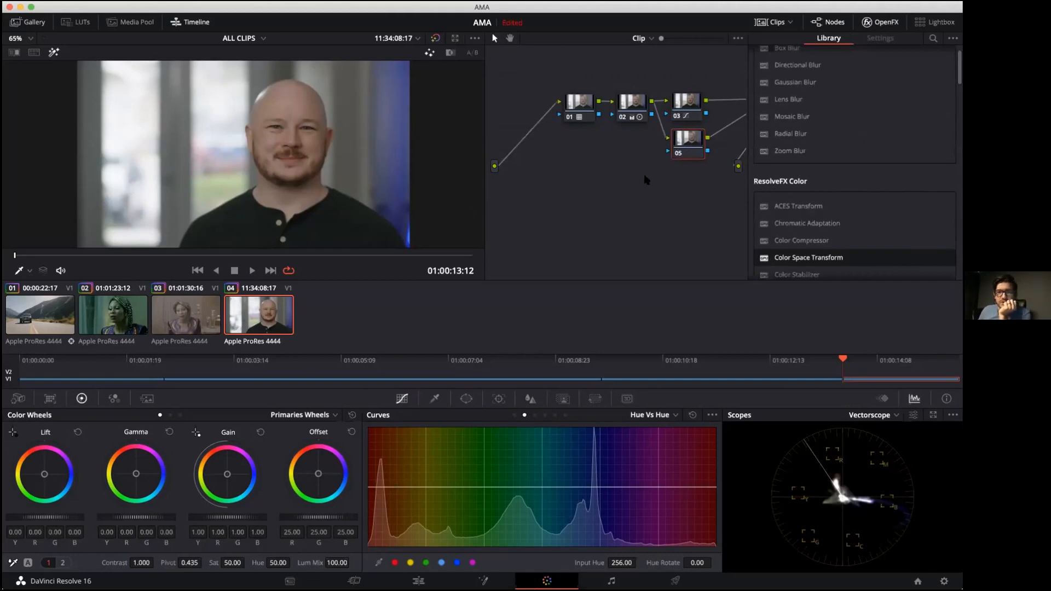
pyautogui.scroll(-10, 846, 175)
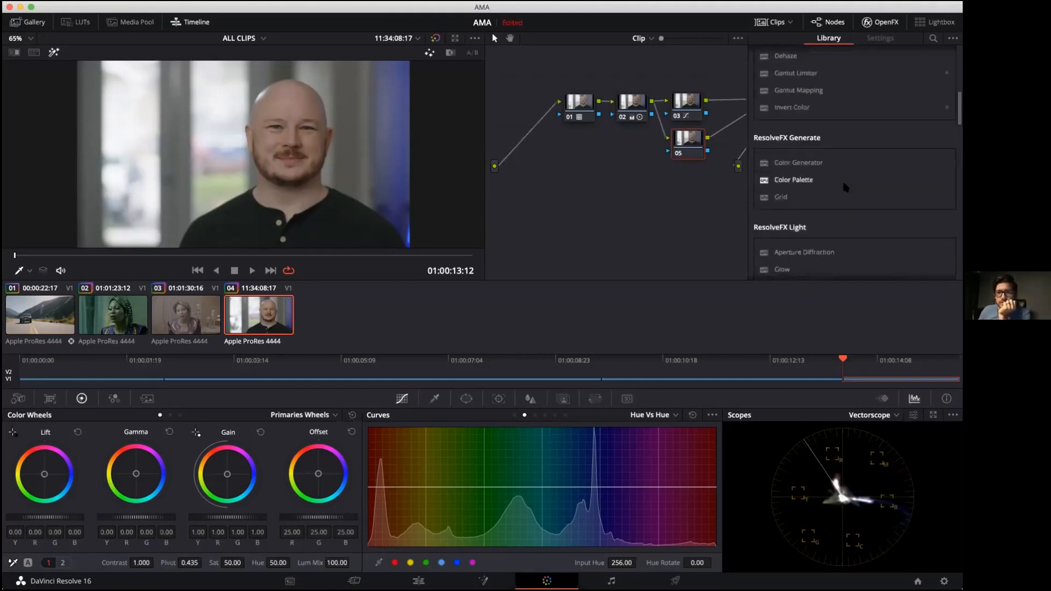
pyautogui.moveTo(807, 128); pyautogui.dragTo(689, 141)
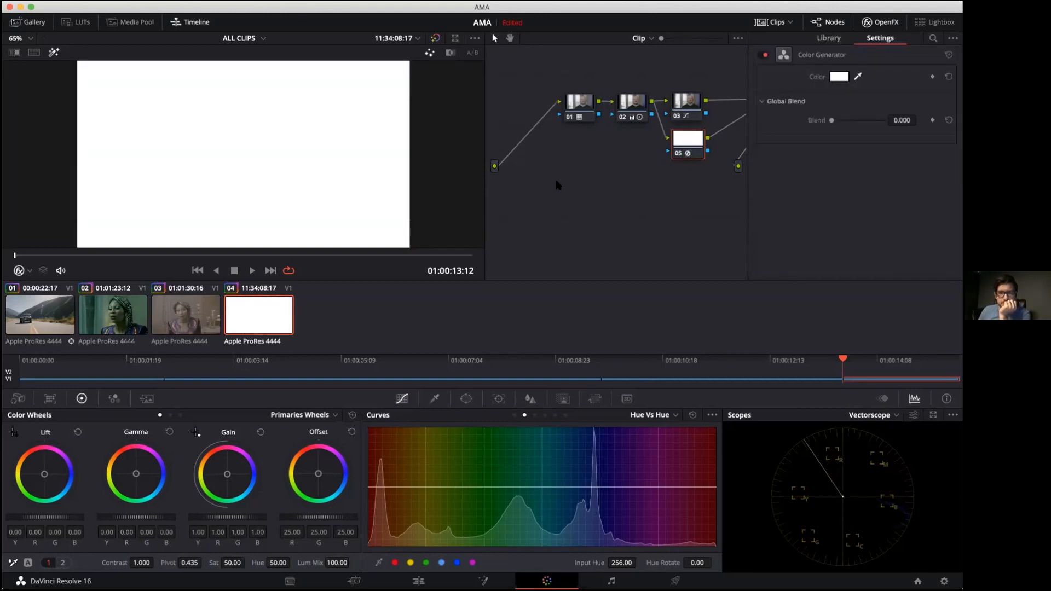
# Step: Key the man's skin on node 05 by sampling his forehead with the HSL qualifier
pyautogui.click(435, 398)
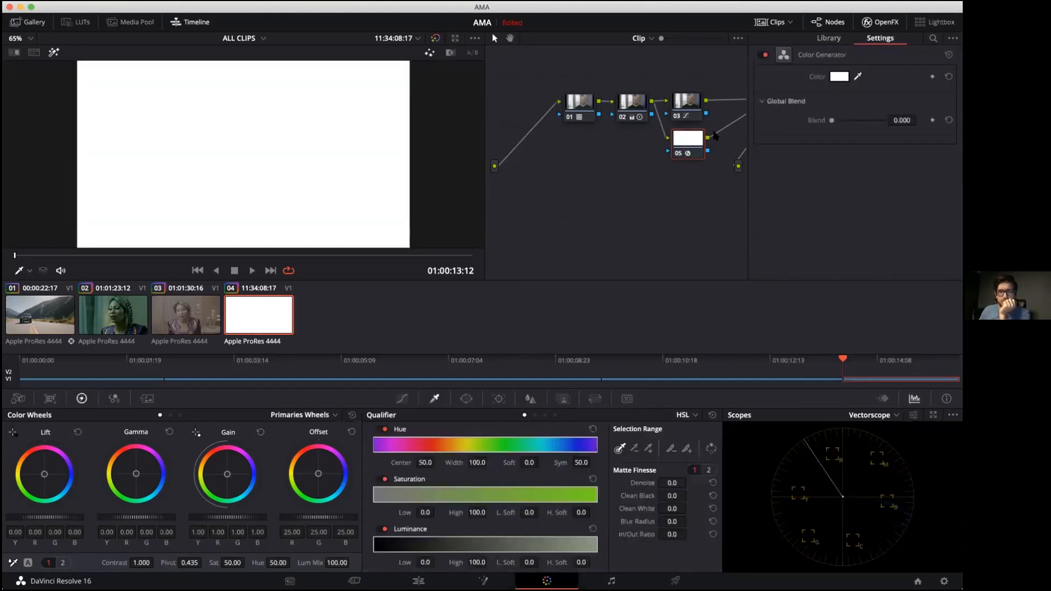
pyautogui.hotkey('ctrl', 'd')
pyautogui.moveTo(300, 89); pyautogui.dragTo(298, 106)
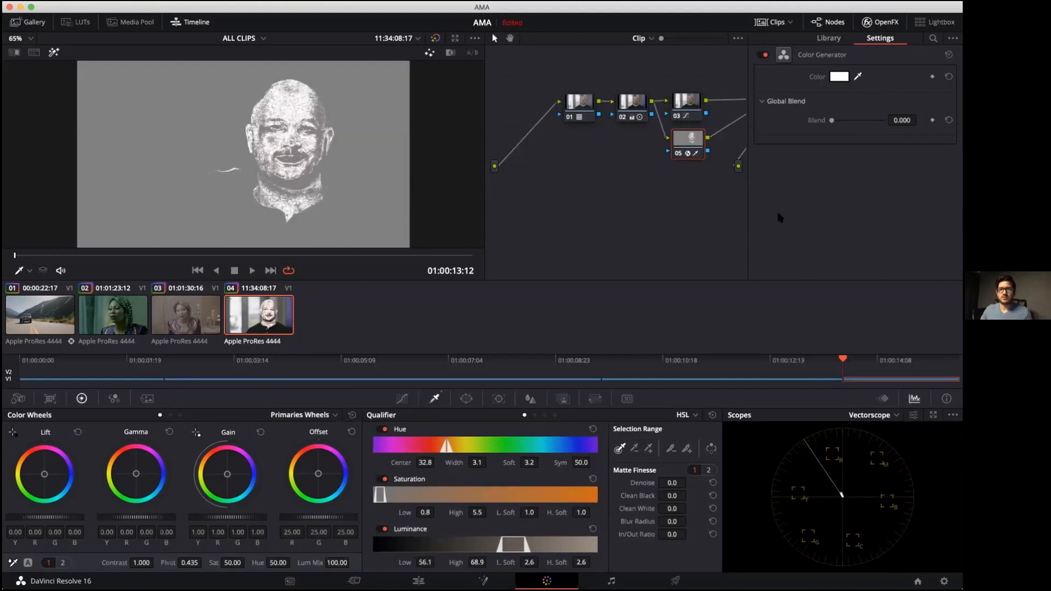
# Step: Set node 05's generated color to a muted skin-tone orange and widen the qualifier's hue width to 18.4
pyautogui.click(841, 76)
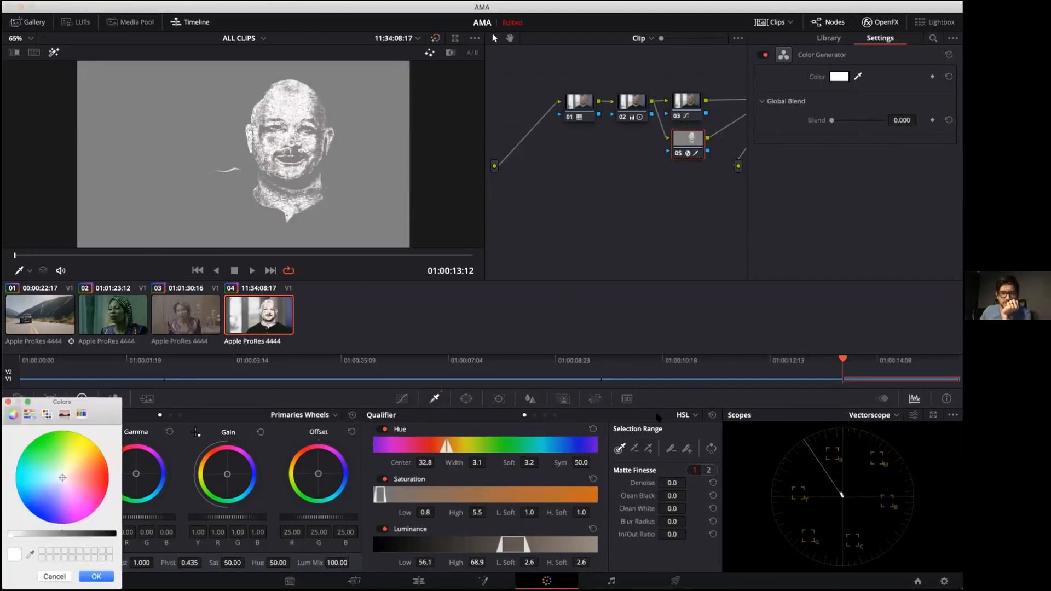
pyautogui.moveTo(77, 481)
pyautogui.mouseDown()
pyautogui.moveTo(97, 454)
pyautogui.moveTo(99, 469)
pyautogui.moveTo(84, 483)
pyautogui.moveTo(79, 475)
pyautogui.mouseUp()
pyautogui.moveTo(37, 541)
pyautogui.mouseDown()
pyautogui.moveTo(51, 540)
pyautogui.moveTo(30, 541)
pyautogui.mouseUp()
pyautogui.click(96, 576)
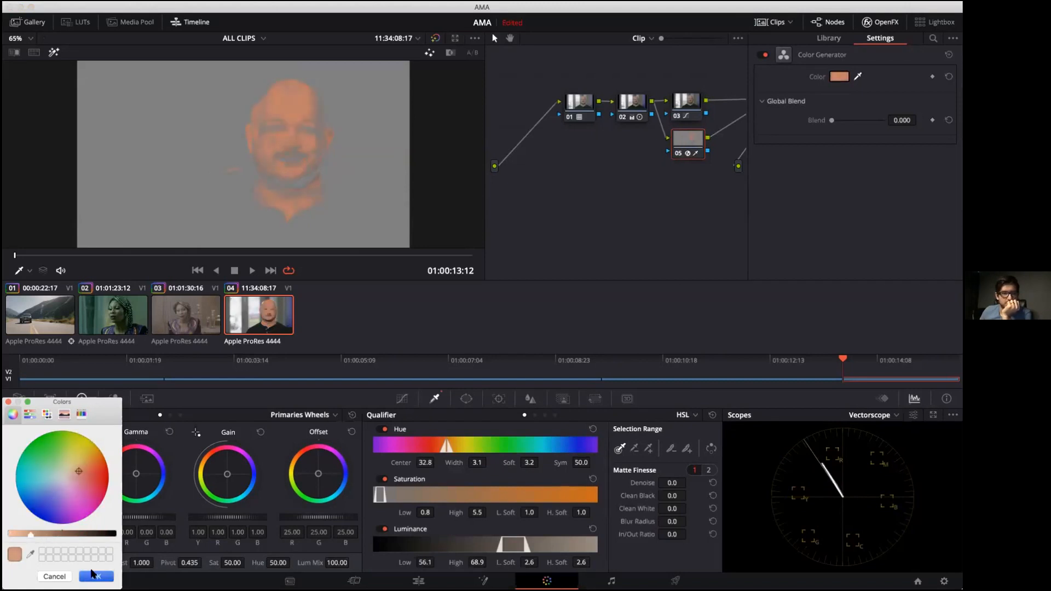
pyautogui.moveTo(469, 464); pyautogui.dragTo(472, 464)
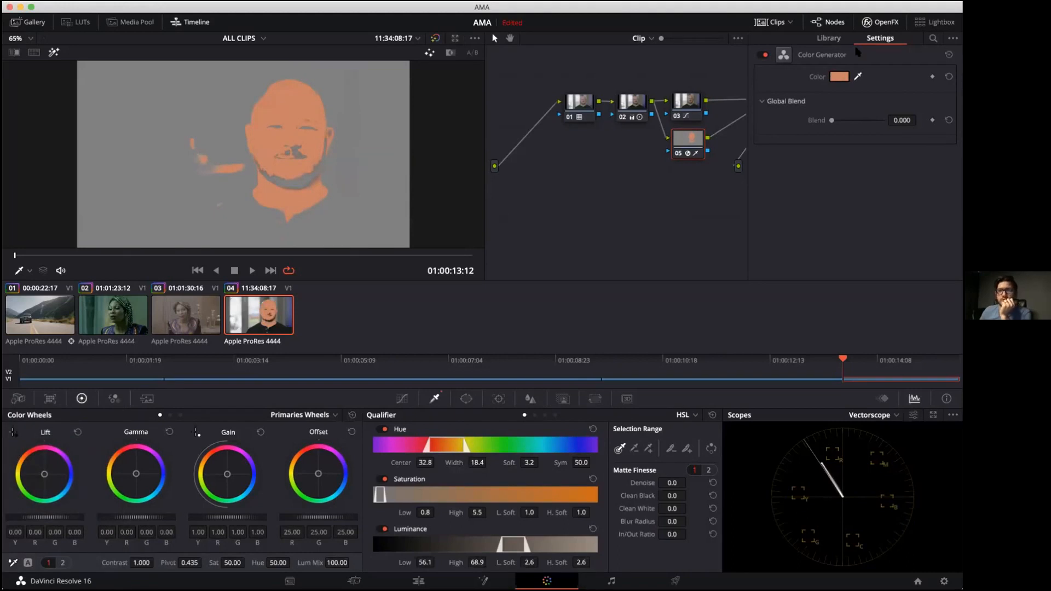
# Step: Set the layer mixer's composite mode to Color and turn off the highlight view
pyautogui.hscroll(1, 560, 98)
pyautogui.hscroll(5, 560, 98)
pyautogui.rightClick(660, 125)
pyautogui.moveTo(717, 196)
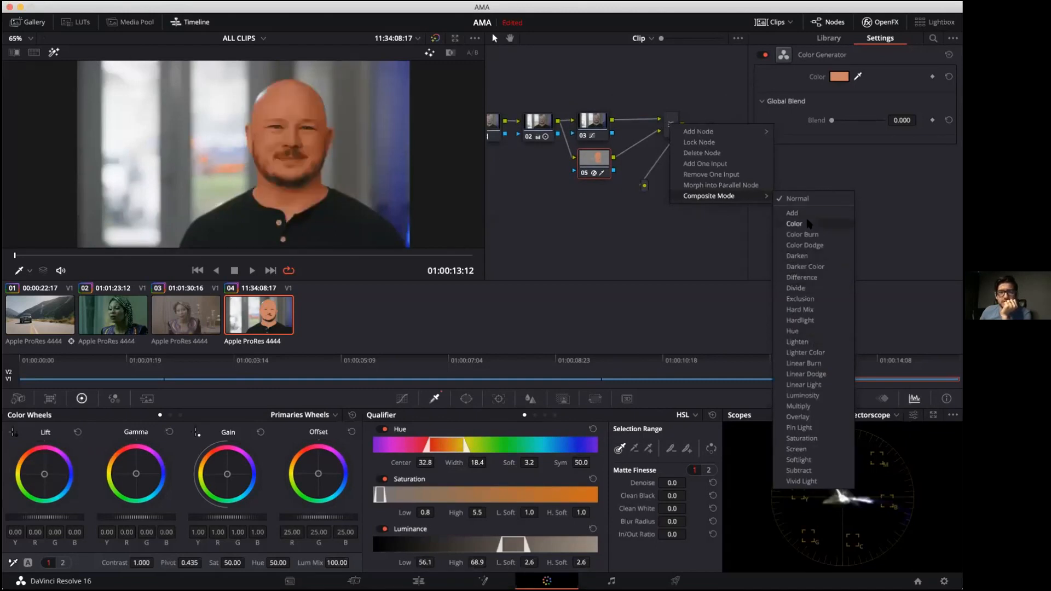
pyautogui.click(808, 222)
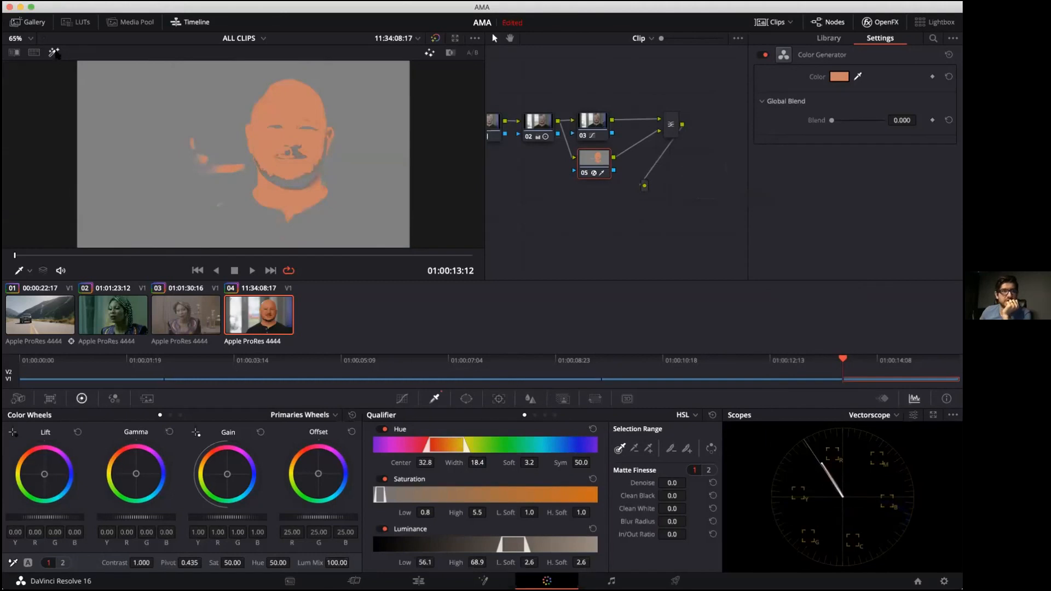
pyautogui.click(54, 52)
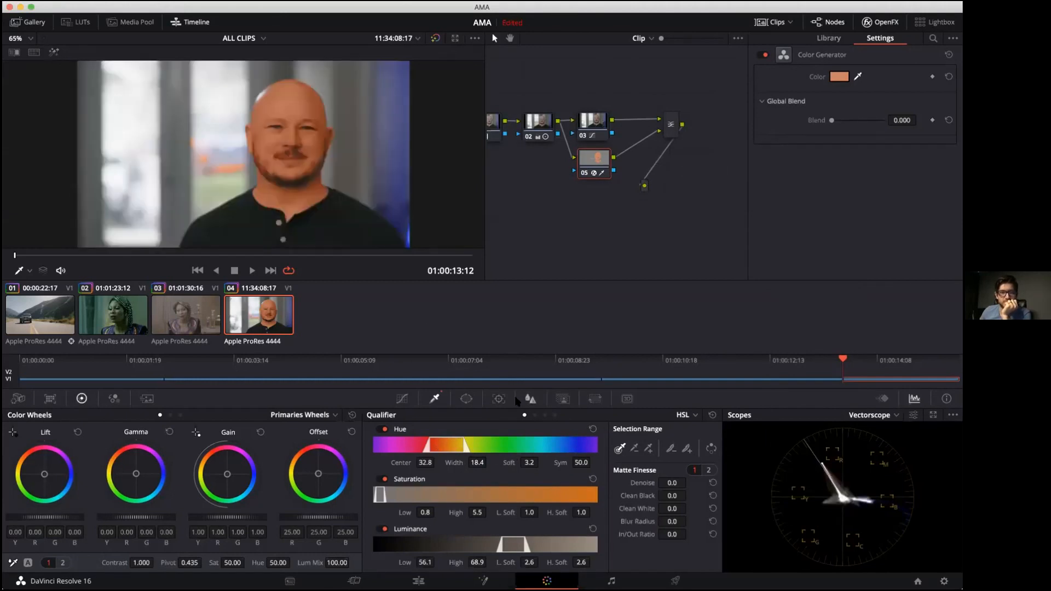
# Step: Lower node 05's key output gain to 0.144
pyautogui.click(563, 399)
pyautogui.moveTo(596, 494)
pyautogui.mouseDown()
pyautogui.moveTo(580, 495)
pyautogui.moveTo(616, 502)
pyautogui.moveTo(594, 501)
pyautogui.mouseUp()
pyautogui.moveTo(228, 338); pyautogui.dragTo(302, 348)
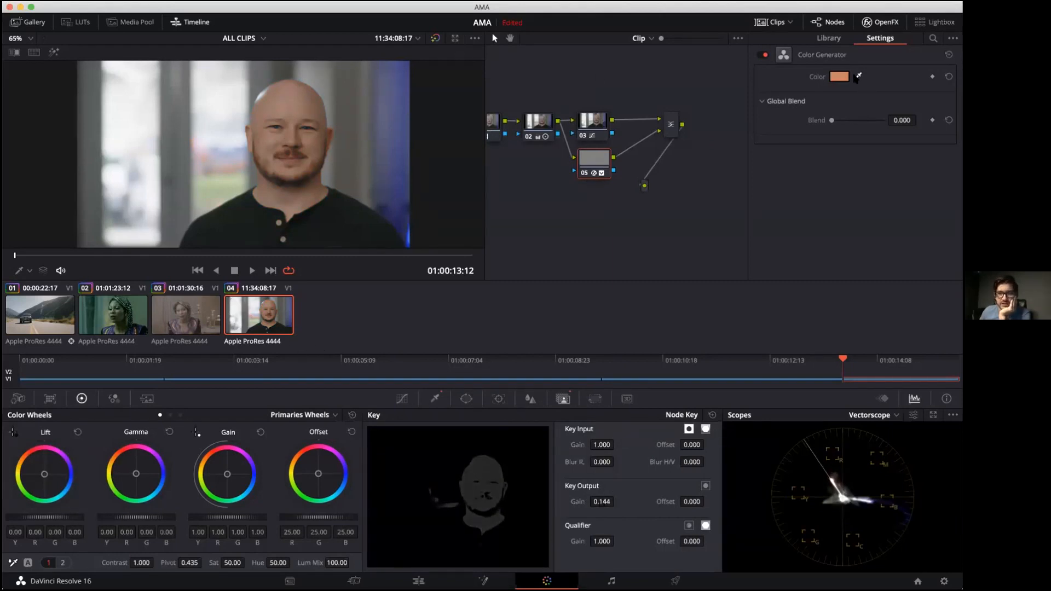
# Step: Try yellower and darker shades for node 05's Color Generator color, and close the color picker
pyautogui.click(844, 77)
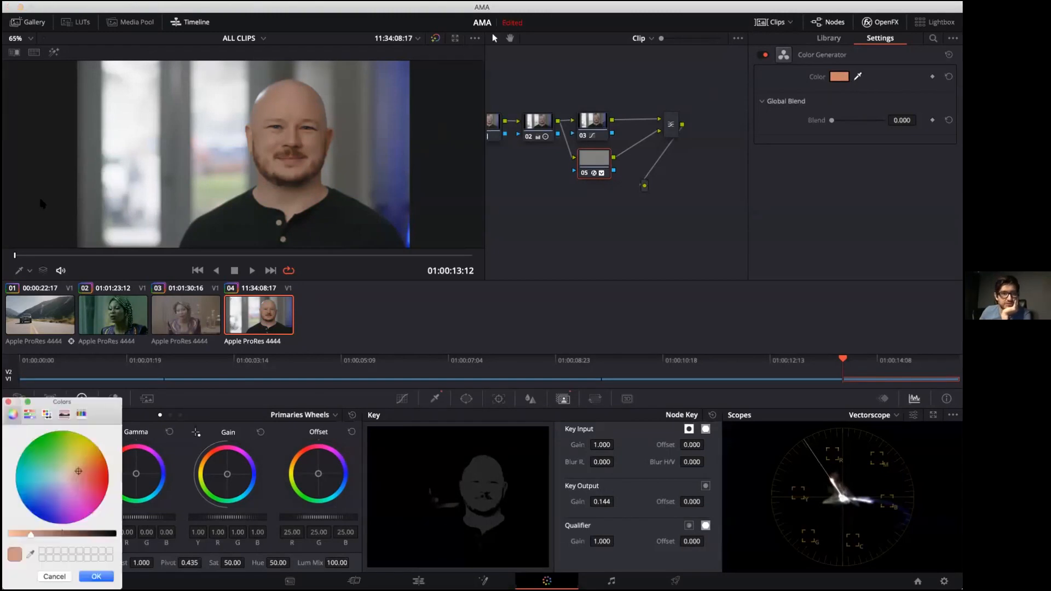
pyautogui.moveTo(79, 472)
pyautogui.mouseDown()
pyautogui.moveTo(85, 455)
pyautogui.moveTo(68, 452)
pyautogui.moveTo(89, 454)
pyautogui.moveTo(106, 437)
pyautogui.moveTo(87, 456)
pyautogui.moveTo(104, 482)
pyautogui.moveTo(41, 446)
pyautogui.moveTo(120, 418)
pyautogui.mouseUp()
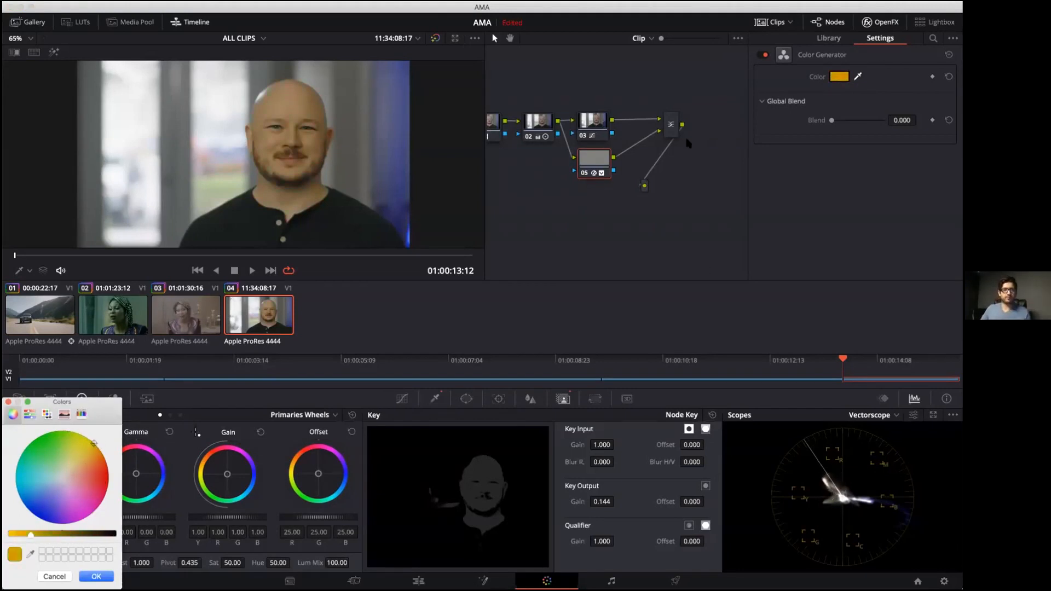
pyautogui.click(79, 462)
pyautogui.click(78, 469)
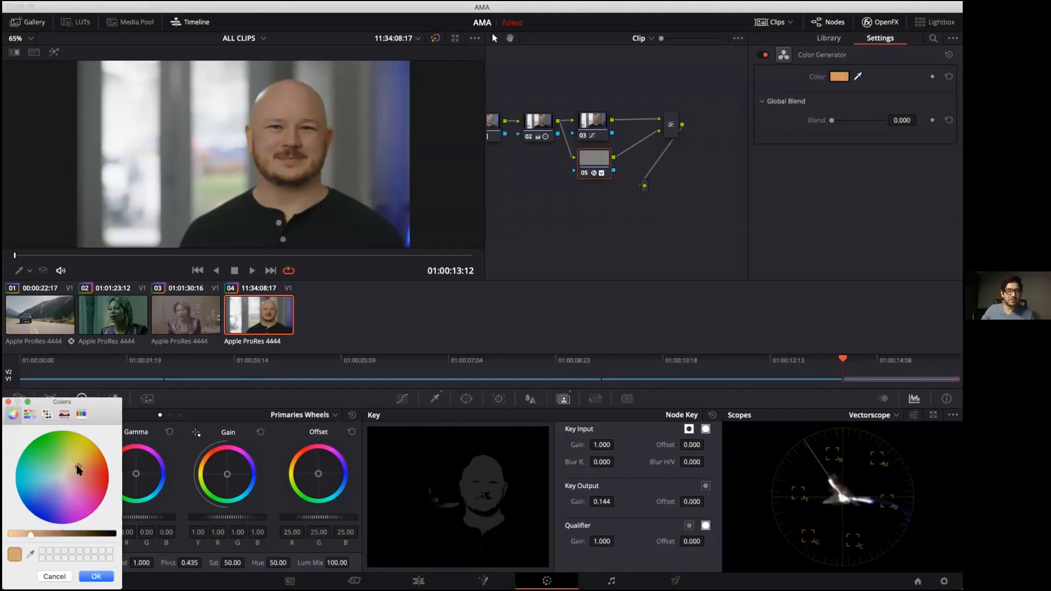
pyautogui.moveTo(30, 535); pyautogui.dragTo(55, 534)
pyautogui.click(9, 402)
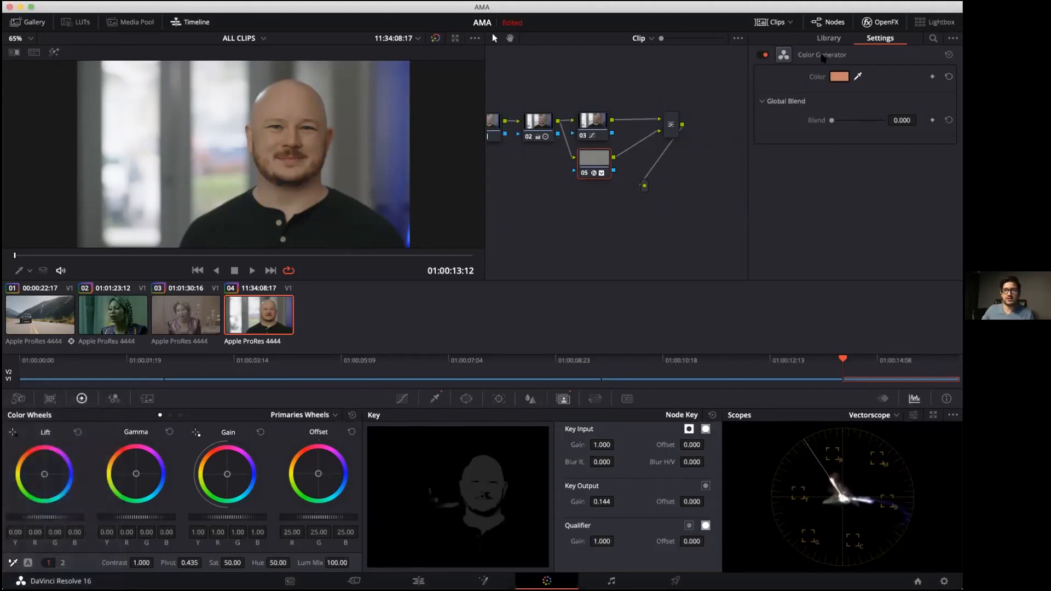
# Step: Reset node 05's grade to clear its Color Generator, and key the man's forehead again with the HSL qualifier
pyautogui.click(762, 55)
pyautogui.click(437, 398)
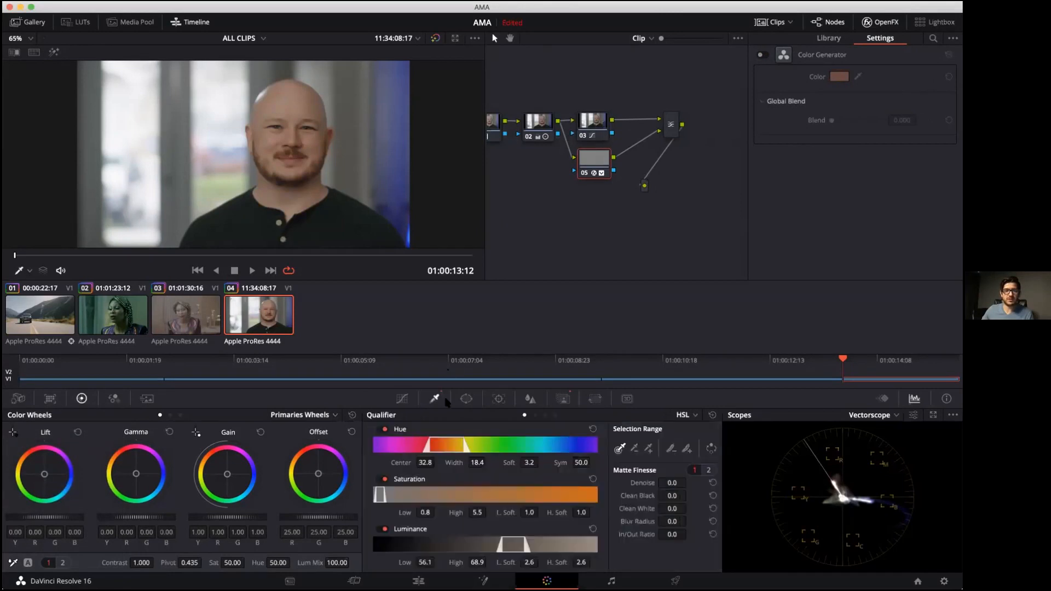
pyautogui.rightClick(588, 167)
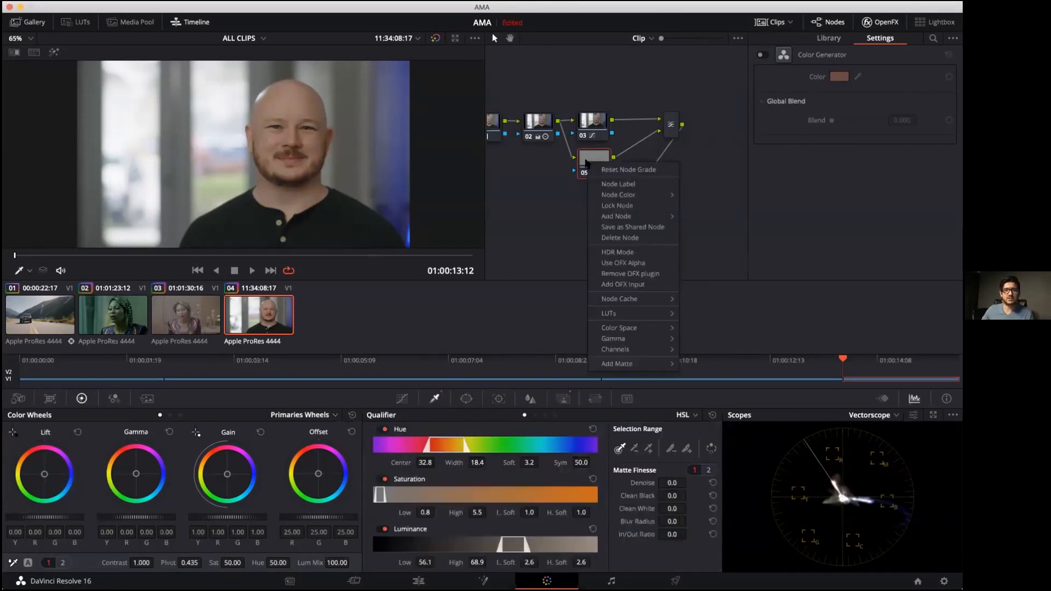
pyautogui.click(608, 170)
pyautogui.click(283, 92)
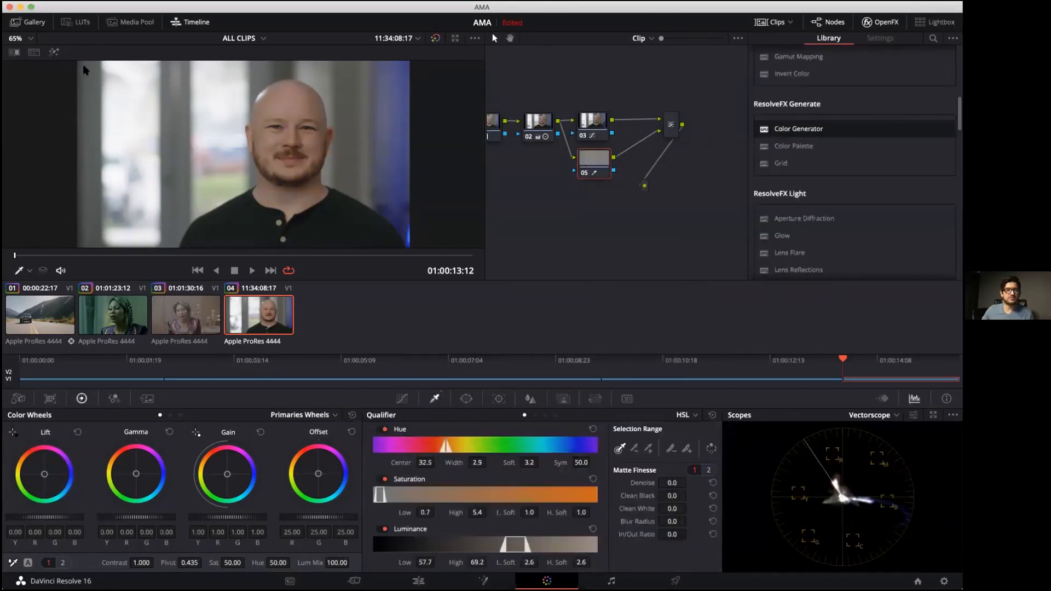
# Step: Refine node 05's key in highlight view with hue width 9.6, saturation 1.8 to 4.1, luminance low 59.2 and blur radius 38.6
pyautogui.click(54, 52)
pyautogui.moveTo(490, 462)
pyautogui.mouseDown()
pyautogui.moveTo(512, 465)
pyautogui.moveTo(479, 466)
pyautogui.mouseUp()
pyautogui.moveTo(690, 521); pyautogui.dragTo(671, 521)
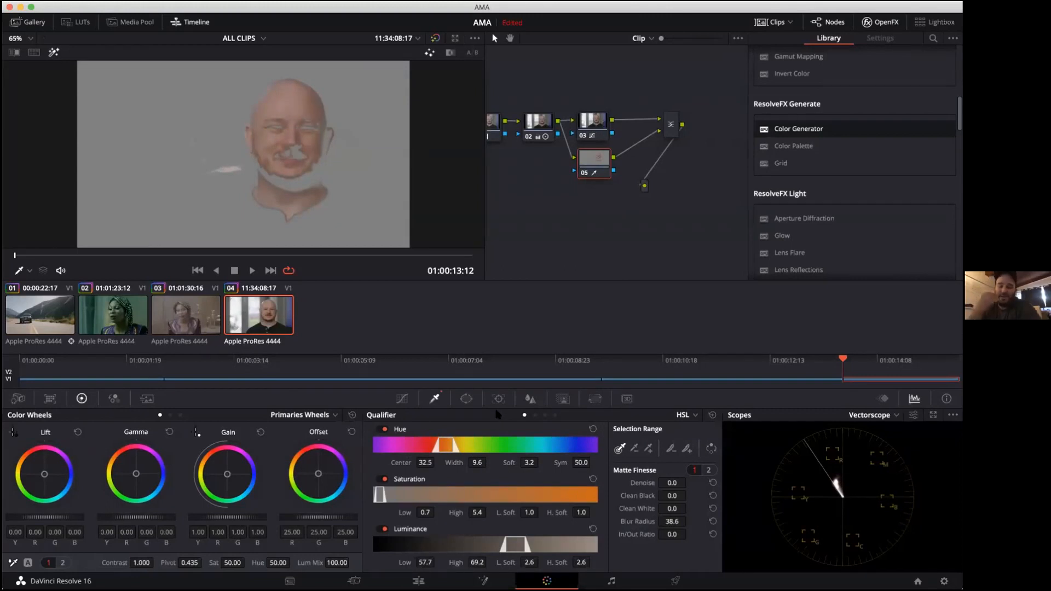
pyautogui.moveTo(426, 512); pyautogui.dragTo(447, 513)
pyautogui.moveTo(423, 563)
pyautogui.mouseDown()
pyautogui.moveTo(482, 563)
pyautogui.moveTo(431, 563)
pyautogui.mouseUp()
pyautogui.moveTo(478, 513); pyautogui.dragTo(484, 513)
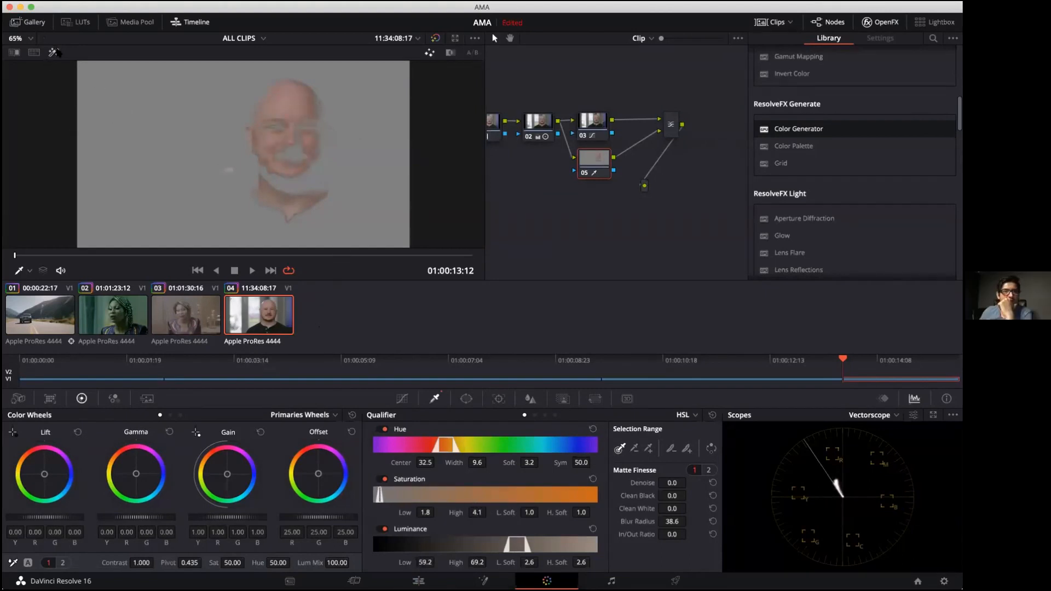
pyautogui.click(53, 52)
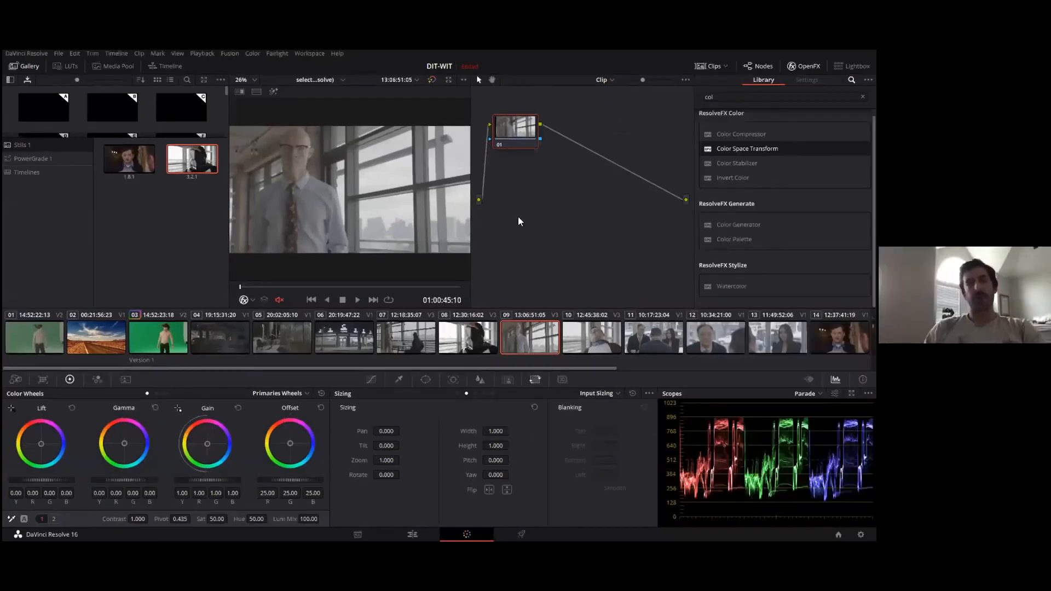
# Step: Select clip 11 in the DIT-WIT project and show its vectorscope with the skin tone indicator
pyautogui.hscroll(3, 438, 337)
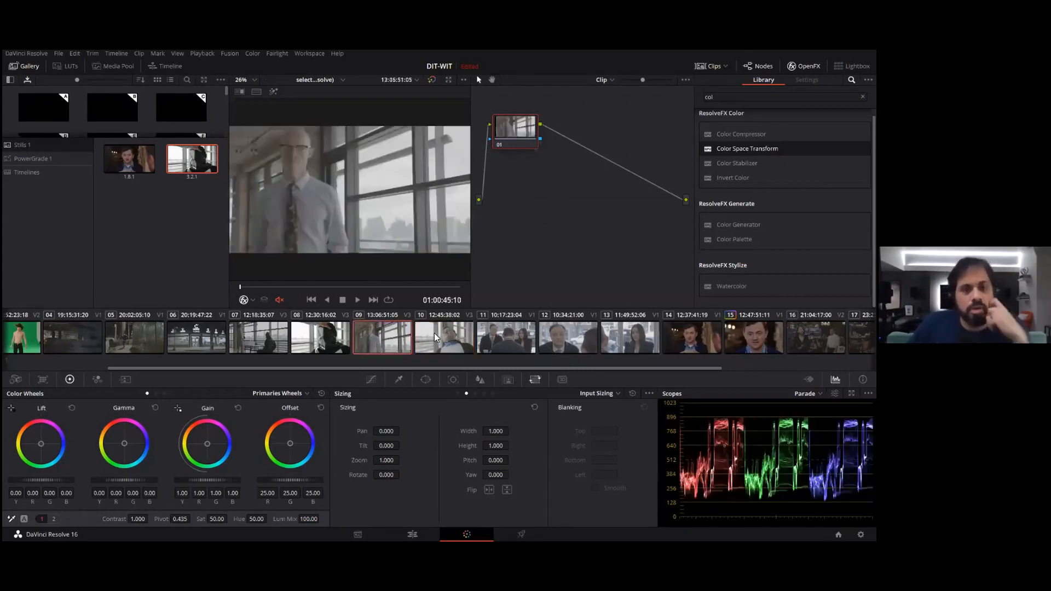
pyautogui.click(485, 342)
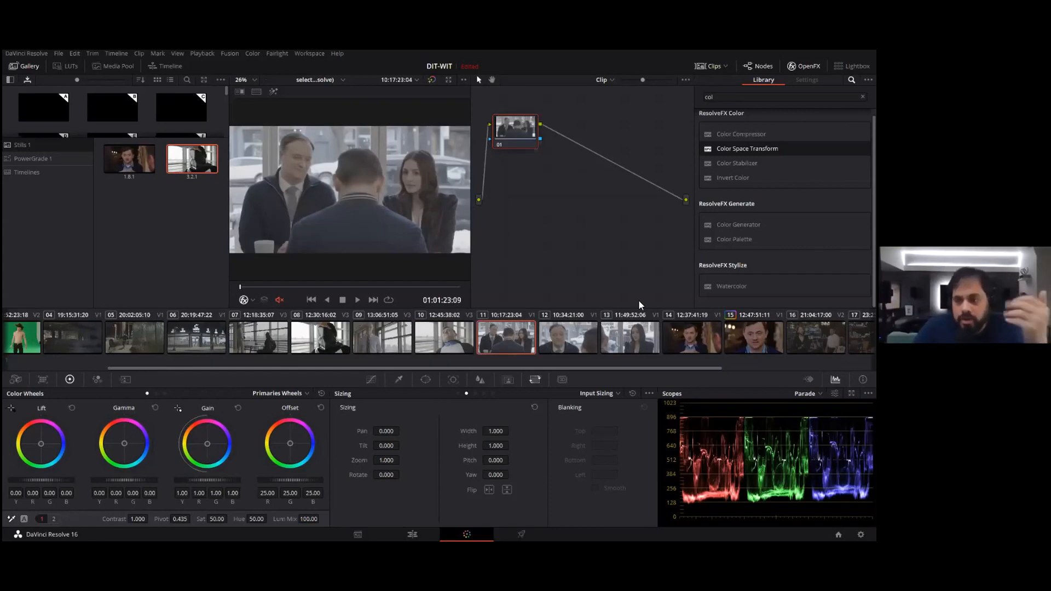
pyautogui.click(808, 393)
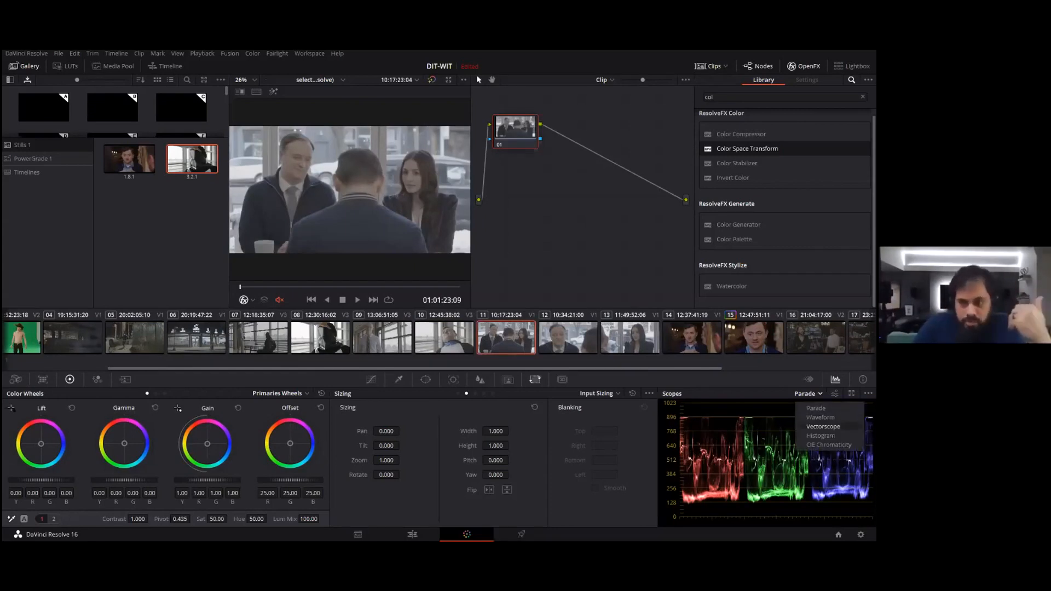
pyautogui.click(823, 427)
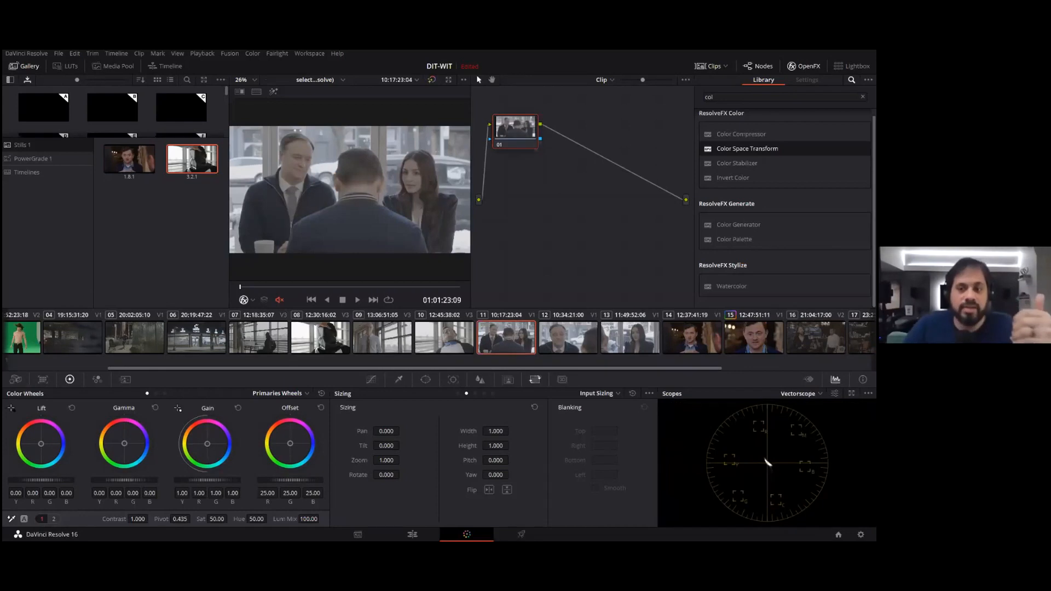
pyautogui.rightClick(767, 462)
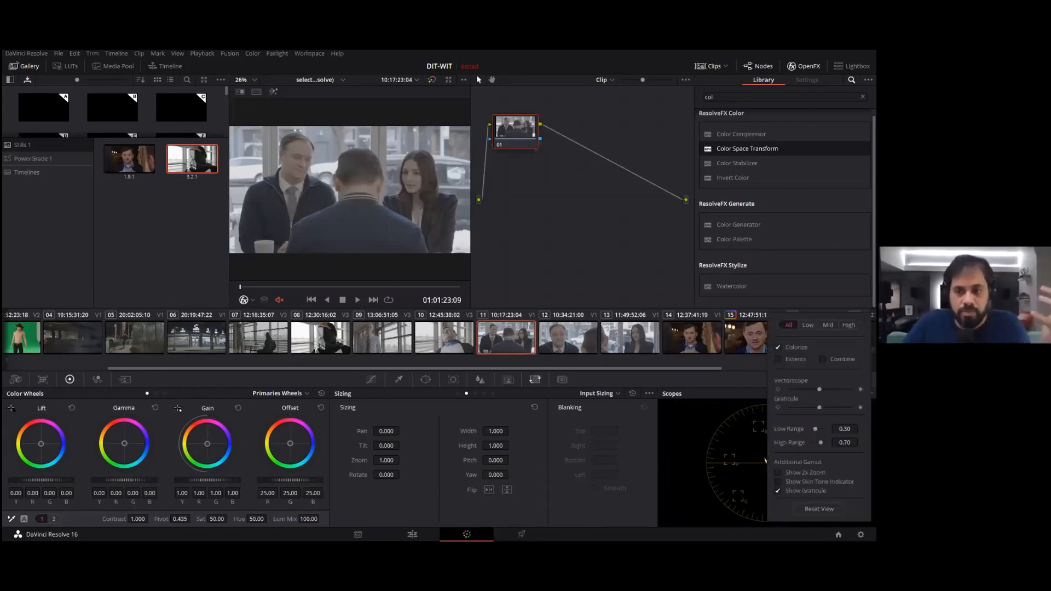
pyautogui.click(778, 482)
pyautogui.click(768, 463)
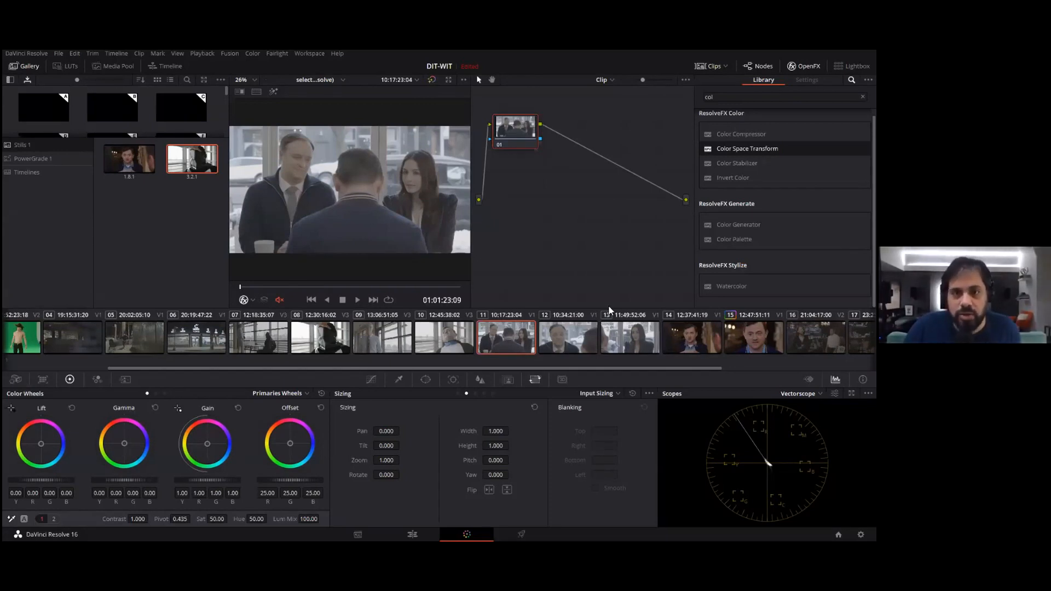
# Step: Try pushing clip 11's offset toward orange along the skin tone indicator with varied saturation, and reset the grade
pyautogui.moveTo(290, 444); pyautogui.dragTo(275, 426)
pyautogui.moveTo(214, 519)
pyautogui.mouseDown()
pyautogui.moveTo(230, 519)
pyautogui.moveTo(214, 519)
pyautogui.mouseUp()
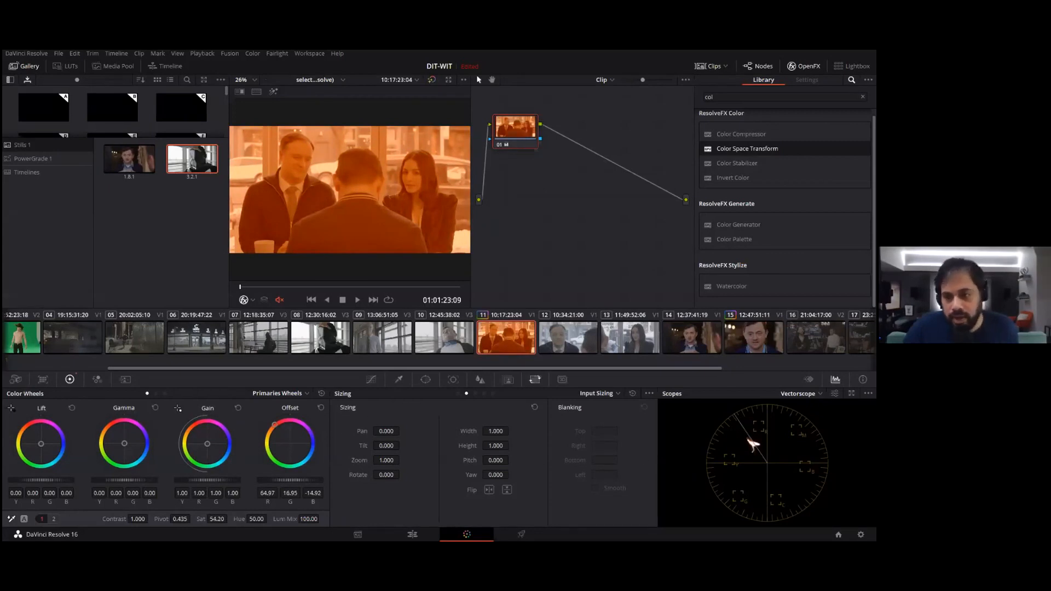
pyautogui.moveTo(278, 481); pyautogui.dragTo(293, 481)
pyautogui.moveTo(230, 519); pyautogui.dragTo(201, 521)
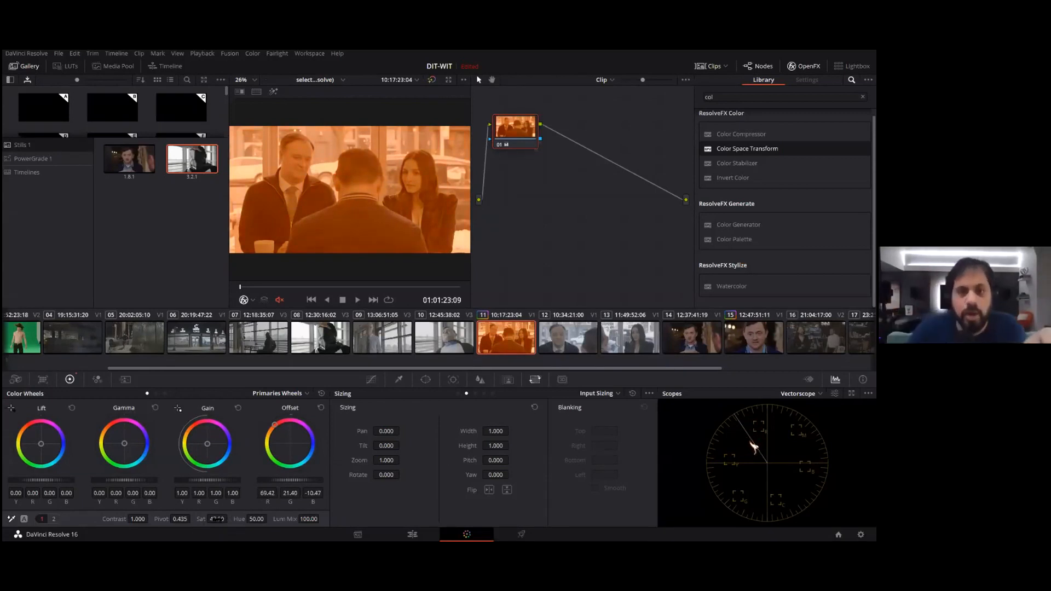
pyautogui.hotkey('shift', 'Home')
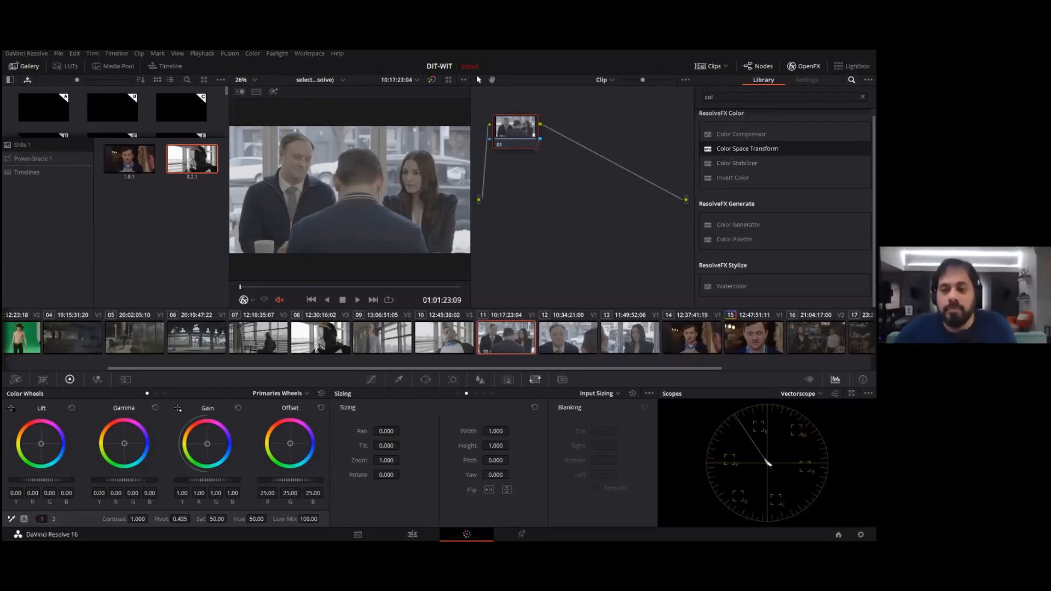
# Step: Apply the Sony 3D LUT SLog3SGamut3.CineToLC-709TypeA to clip 11's node 01
pyautogui.rightClick(511, 133)
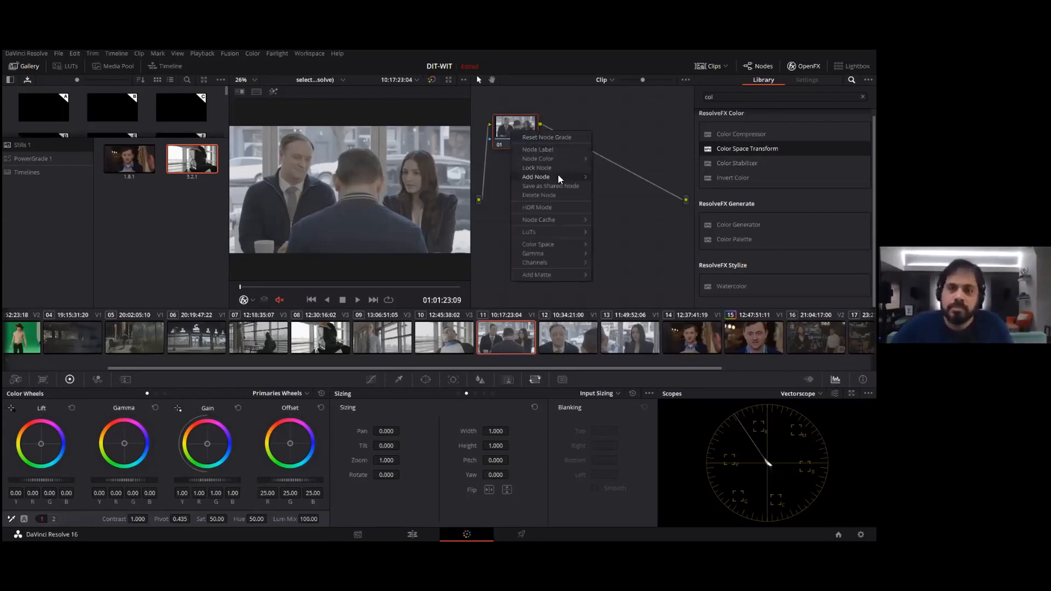
pyautogui.moveTo(574, 232)
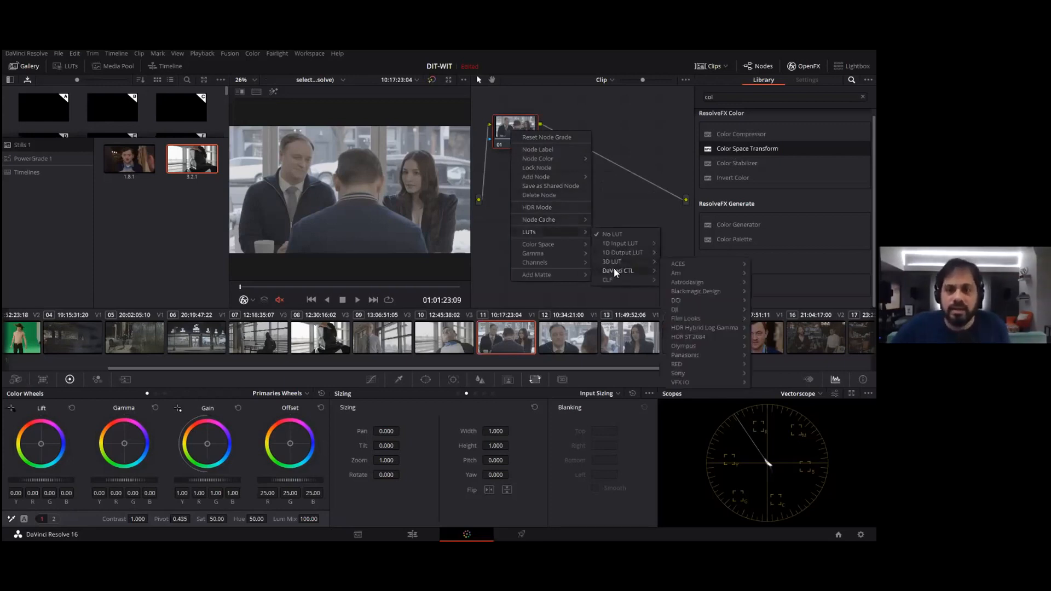
pyautogui.moveTo(629, 262)
pyautogui.moveTo(715, 328)
pyautogui.moveTo(695, 372)
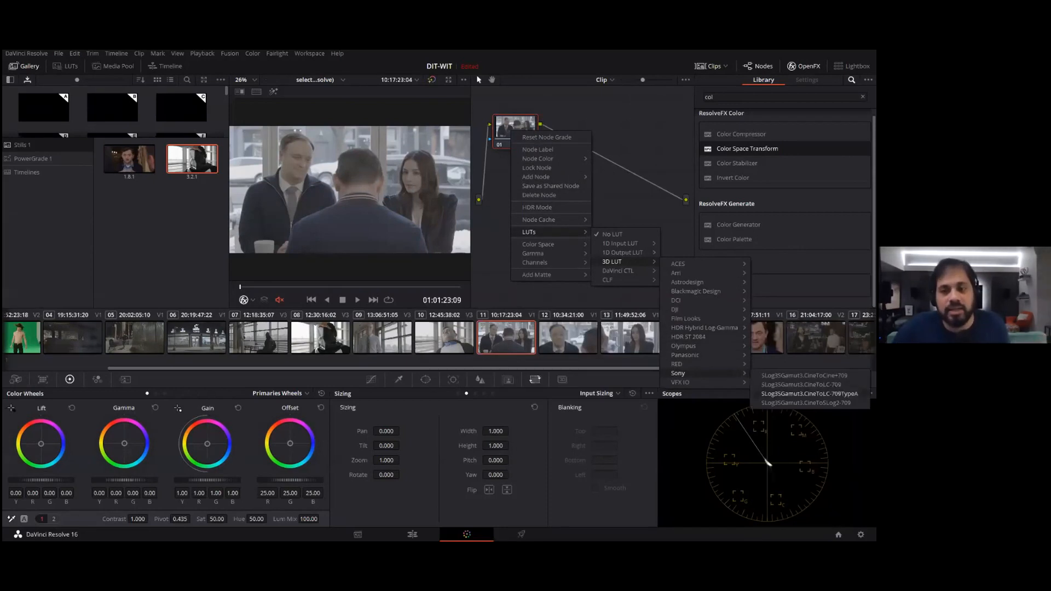
pyautogui.click(809, 393)
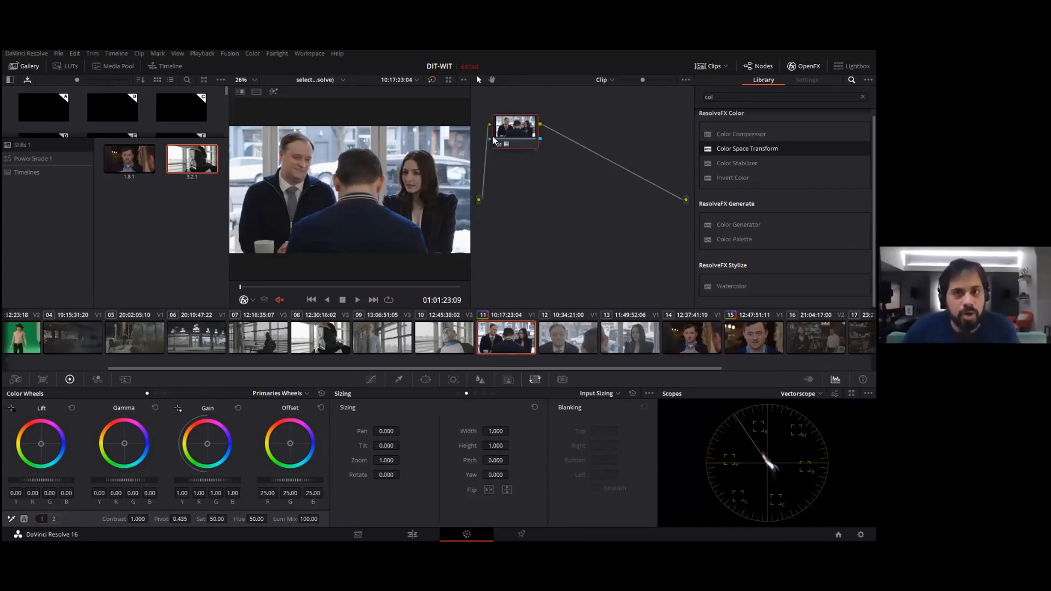
# Step: Add a serial node after the LUT node and key the facing man's skin from his forehead with the HSL qualifier in highlight view
pyautogui.click(509, 132)
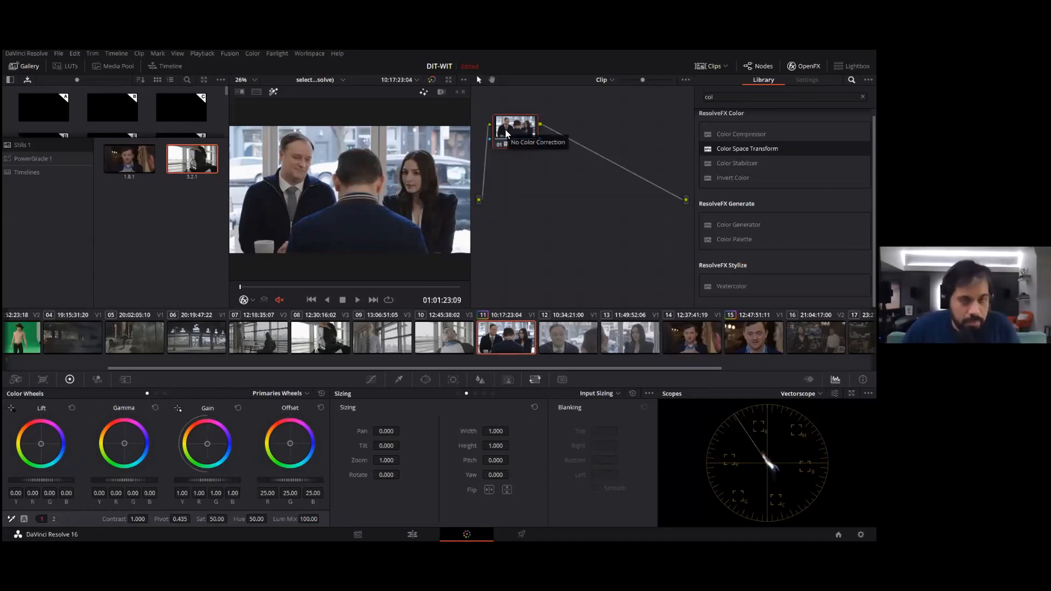
pyautogui.hotkey('alt', 's')
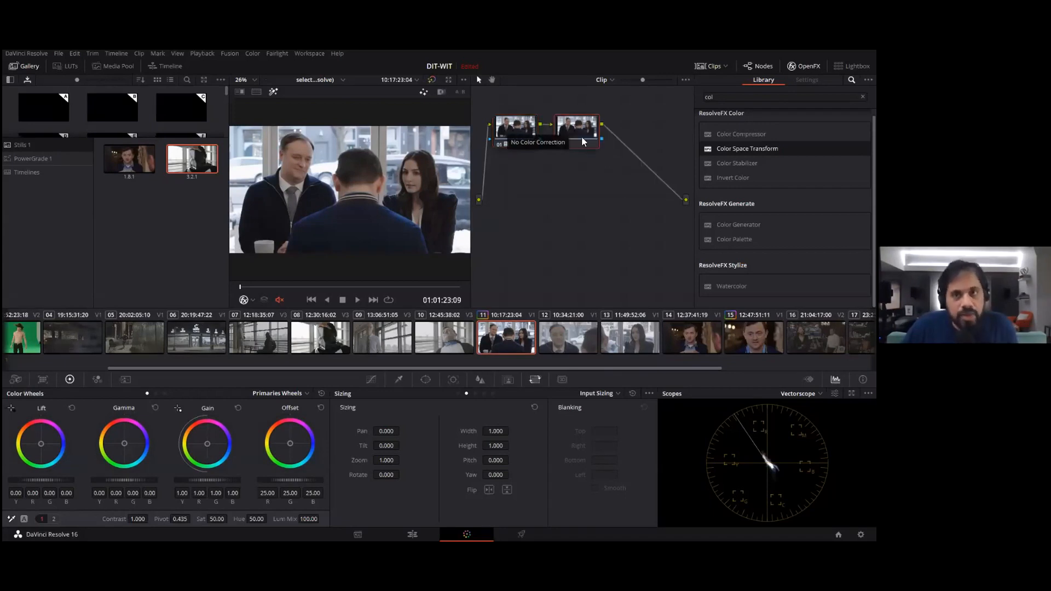
pyautogui.click(400, 378)
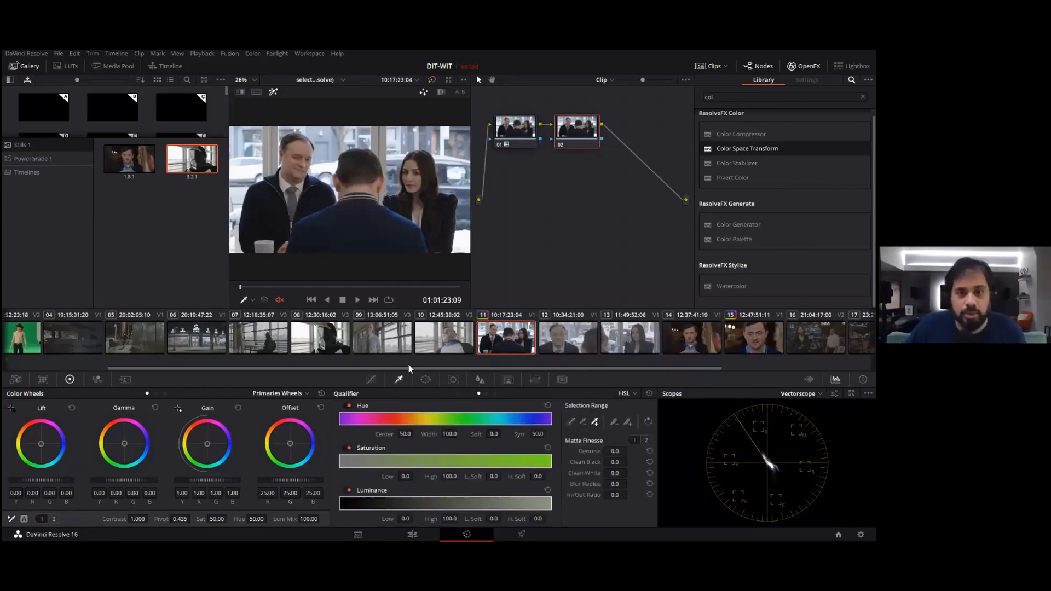
pyautogui.click(304, 148)
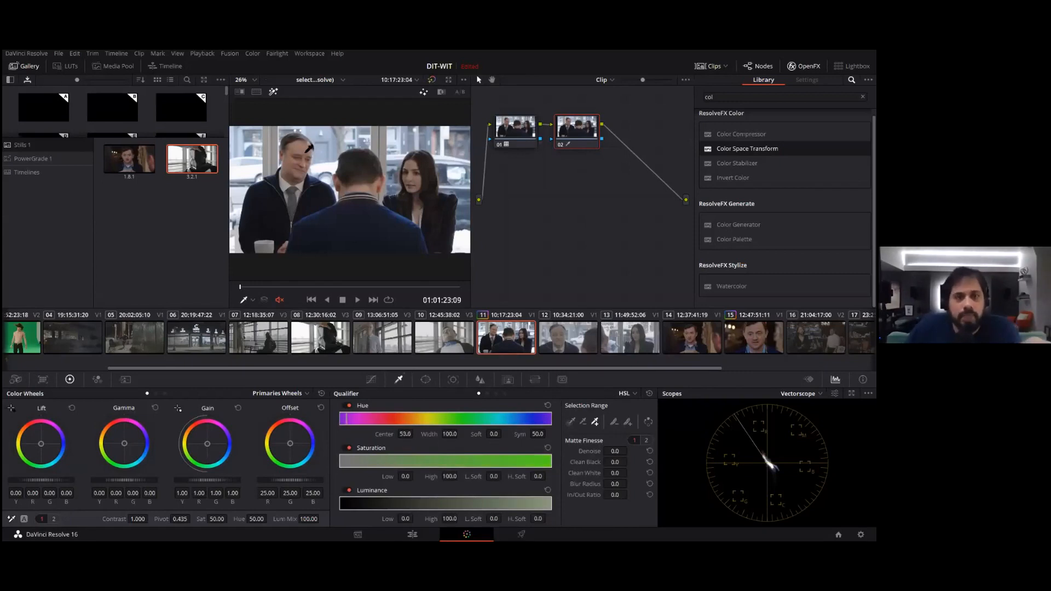
pyautogui.click(301, 150)
pyautogui.click(571, 421)
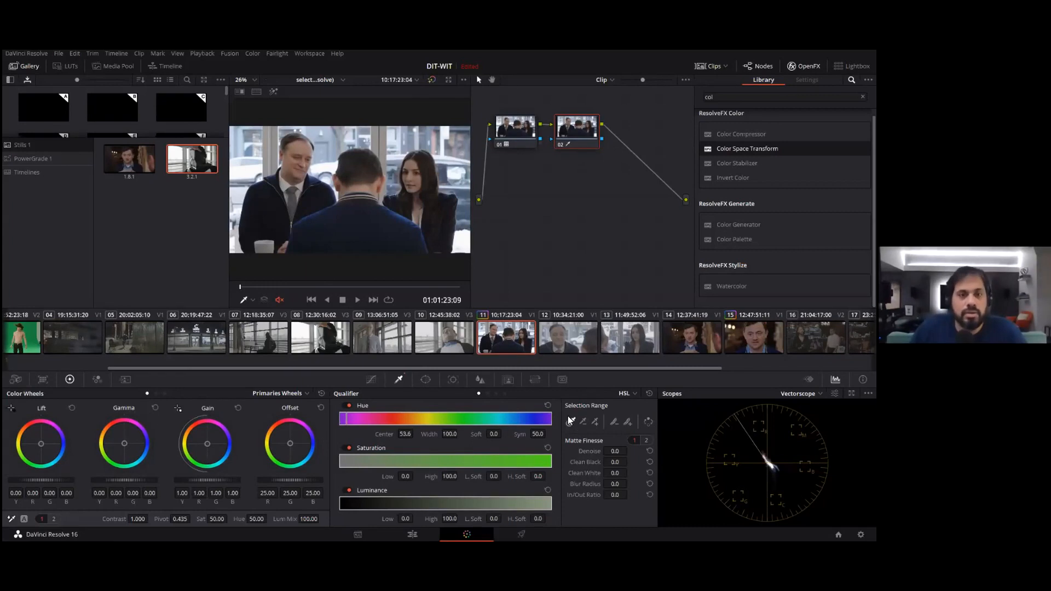
pyautogui.click(306, 149)
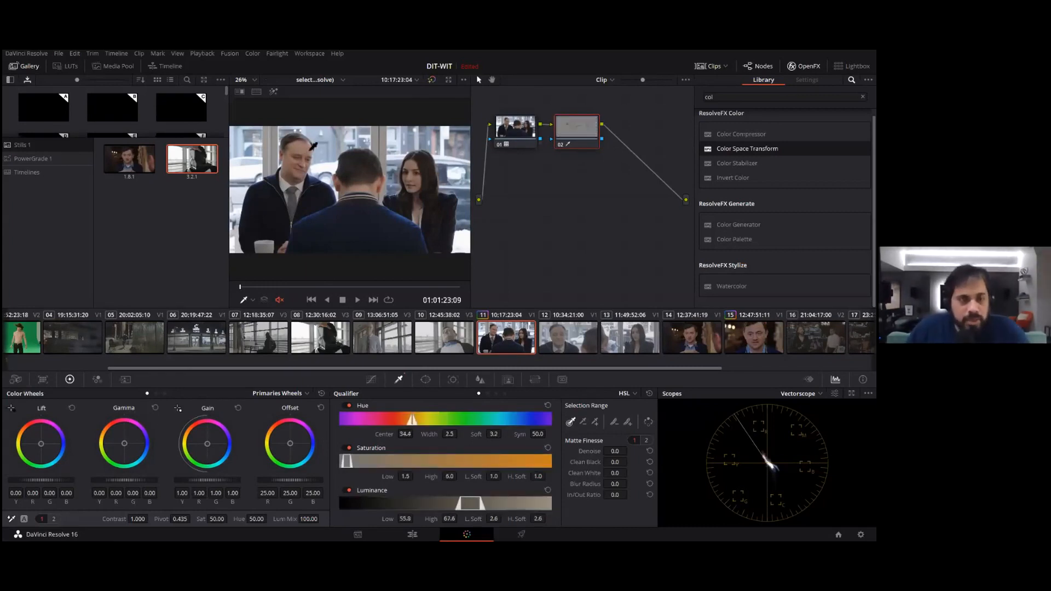
pyautogui.hotkey('shift', 'h')
pyautogui.moveTo(302, 151); pyautogui.dragTo(304, 160)
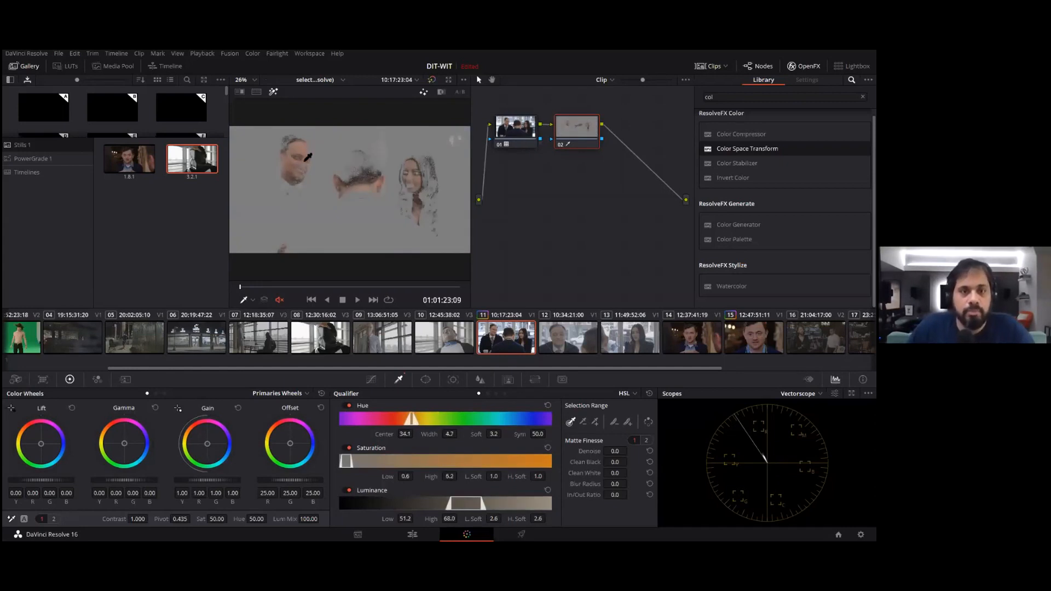
# Step: Refine node 02's skin key with luminance low 55.9, saturation low 0.1, low softness 5.1 and blur radius 26.3, and turn off the highlight view
pyautogui.moveTo(404, 518); pyautogui.dragTo(415, 518)
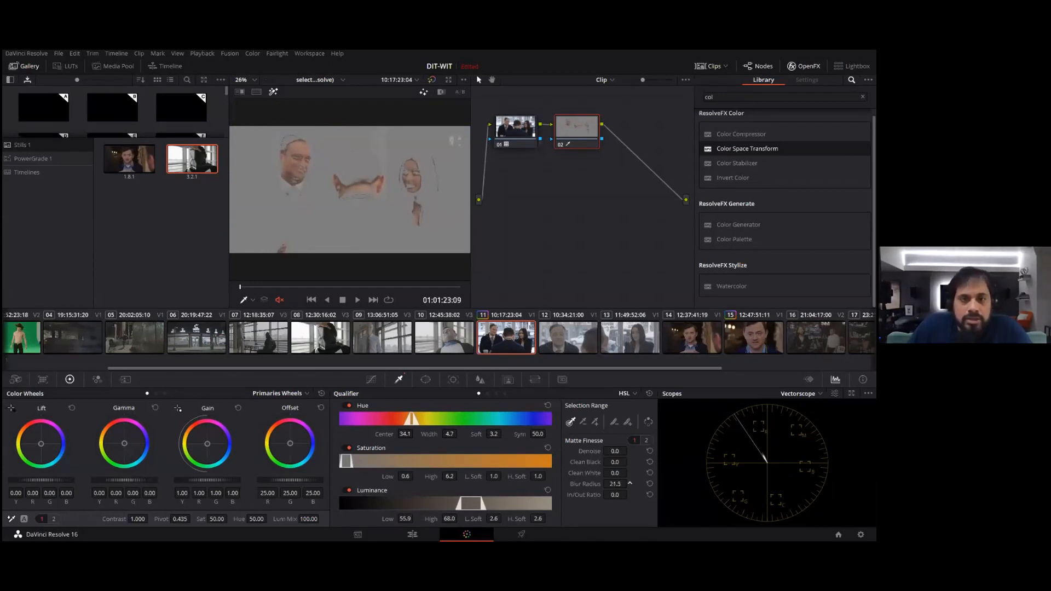
pyautogui.moveTo(630, 484); pyautogui.dragTo(627, 484)
pyautogui.moveTo(405, 476); pyautogui.dragTo(416, 475)
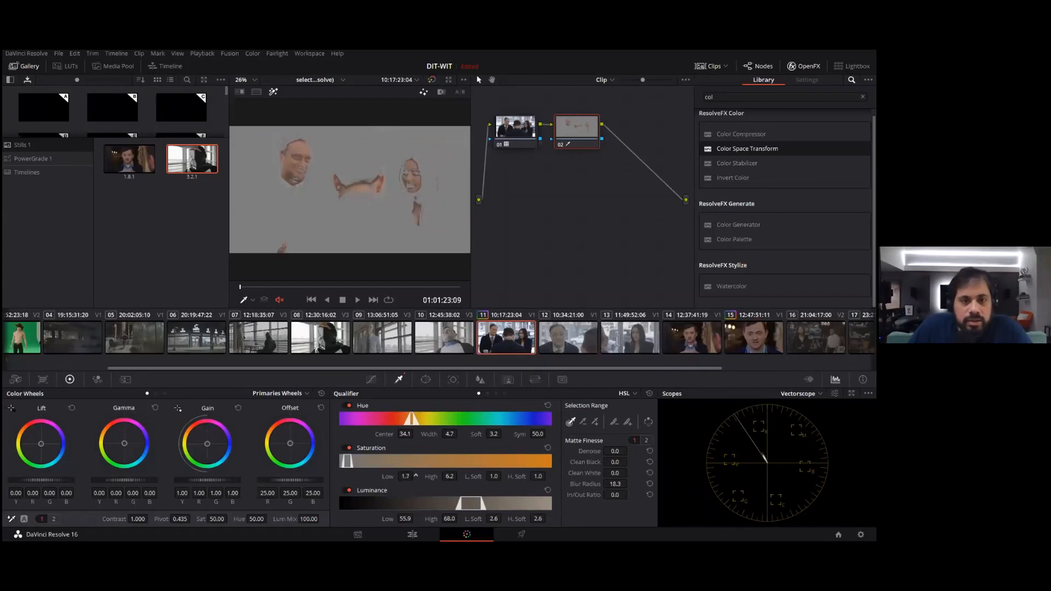
pyautogui.moveTo(493, 476); pyautogui.dragTo(474, 480)
pyautogui.moveTo(406, 477); pyautogui.dragTo(415, 476)
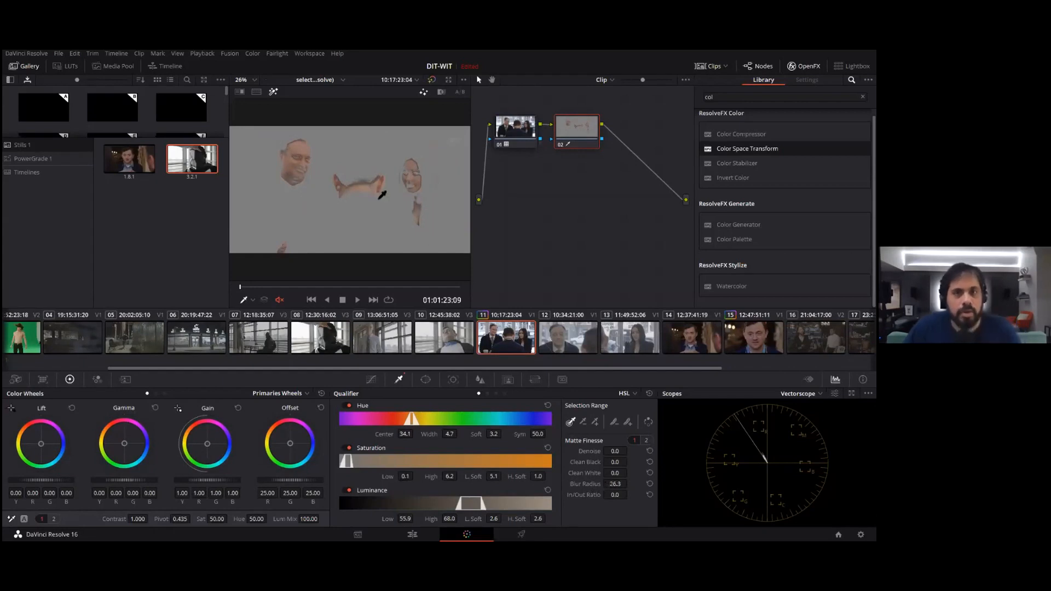
pyautogui.hotkey('shift', 'h')
pyautogui.hotkey('shift', 'h')
pyautogui.hotkey('shift', 'h')
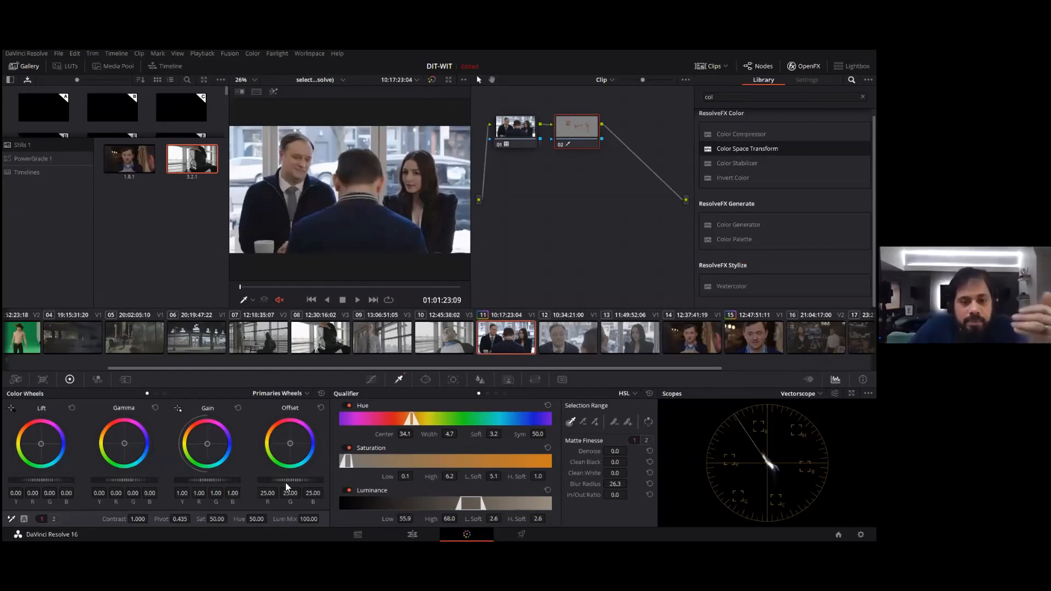
# Step: Set node 02's saturation to 28.20 and push its gamma toward orange at R 0.05, G -0.01, B -0.04
pyautogui.moveTo(218, 520); pyautogui.dragTo(229, 519)
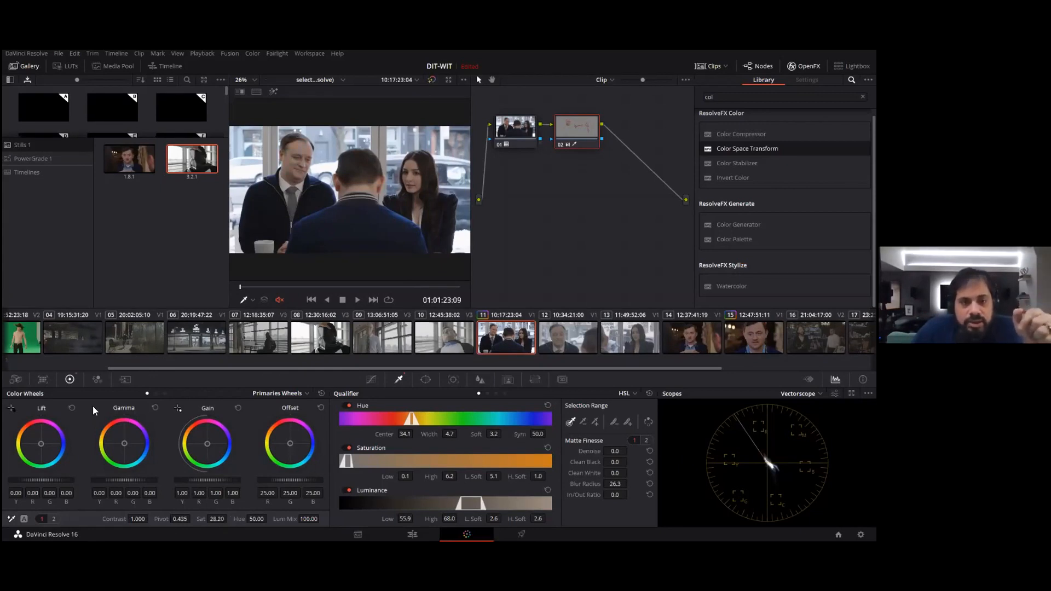
pyautogui.moveTo(120, 441); pyautogui.dragTo(121, 439)
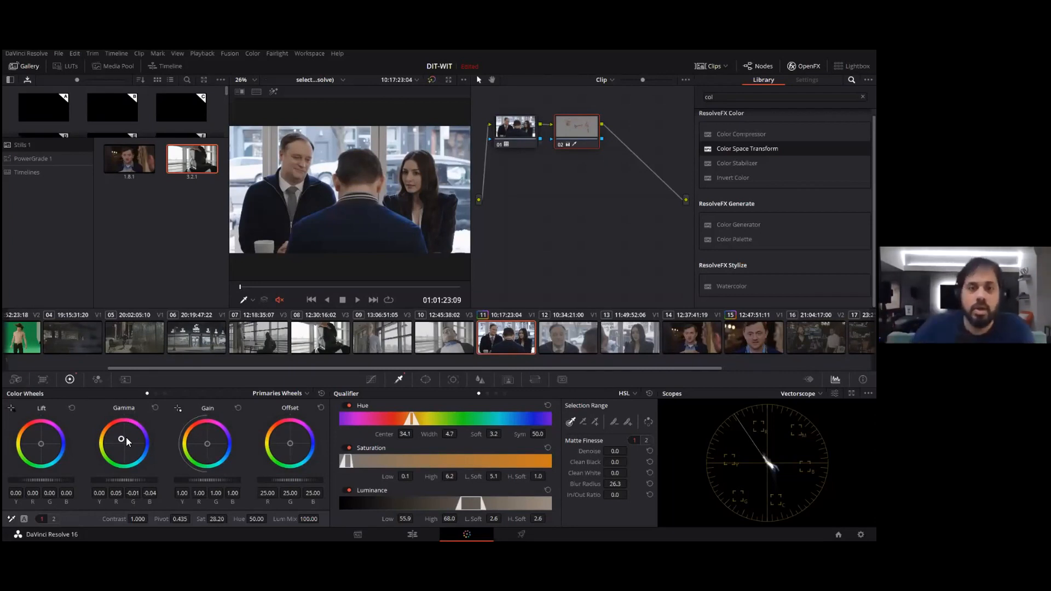
# Step: Reset the primary wheels on node 02 and switch the curves to Hue Vs Hue
pyautogui.moveTo(121, 441); pyautogui.dragTo(120, 438)
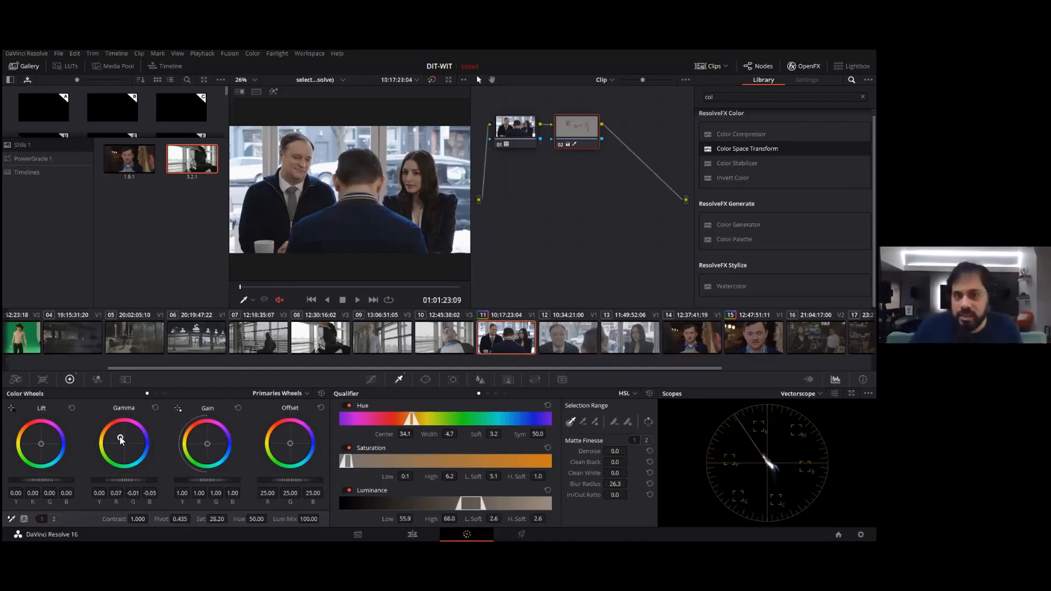
pyautogui.click(321, 394)
pyautogui.click(371, 380)
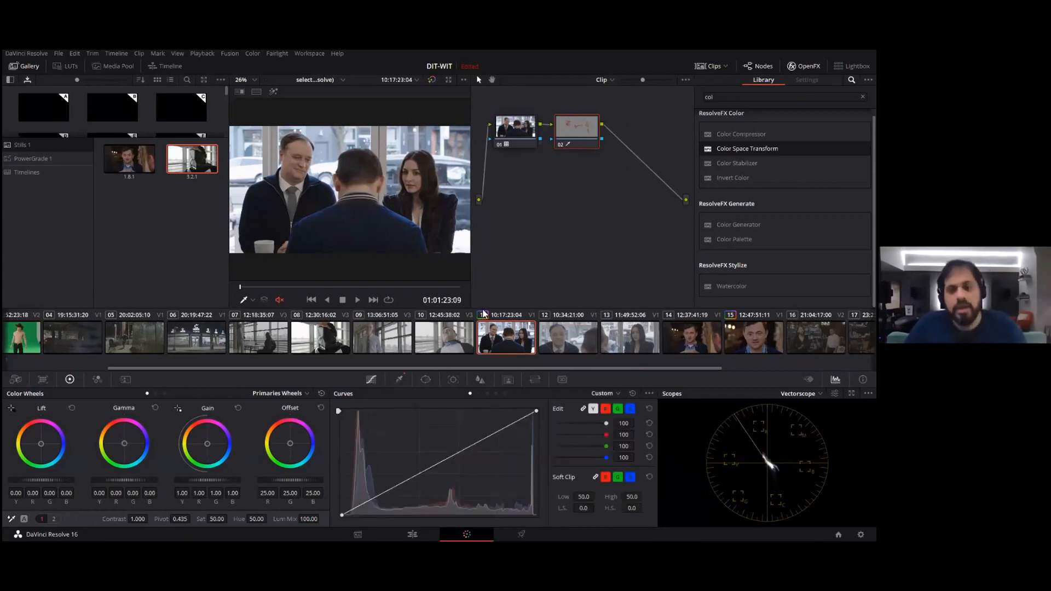
pyautogui.click(480, 393)
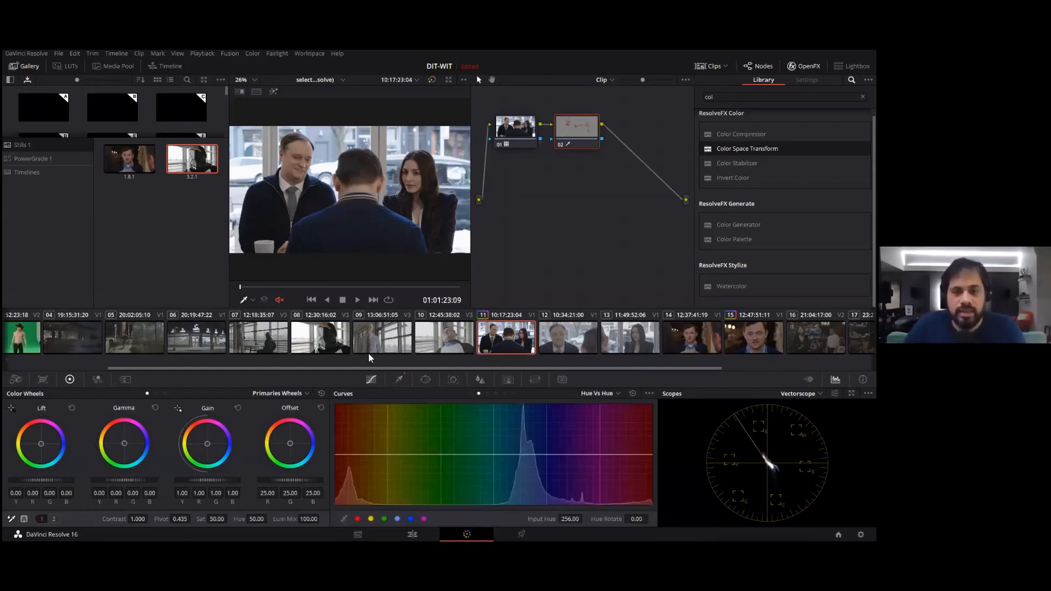
# Step: Highlight the qualified skin on node 02, and add a new node fed by node 01
pyautogui.hotkey('shift', 'h')
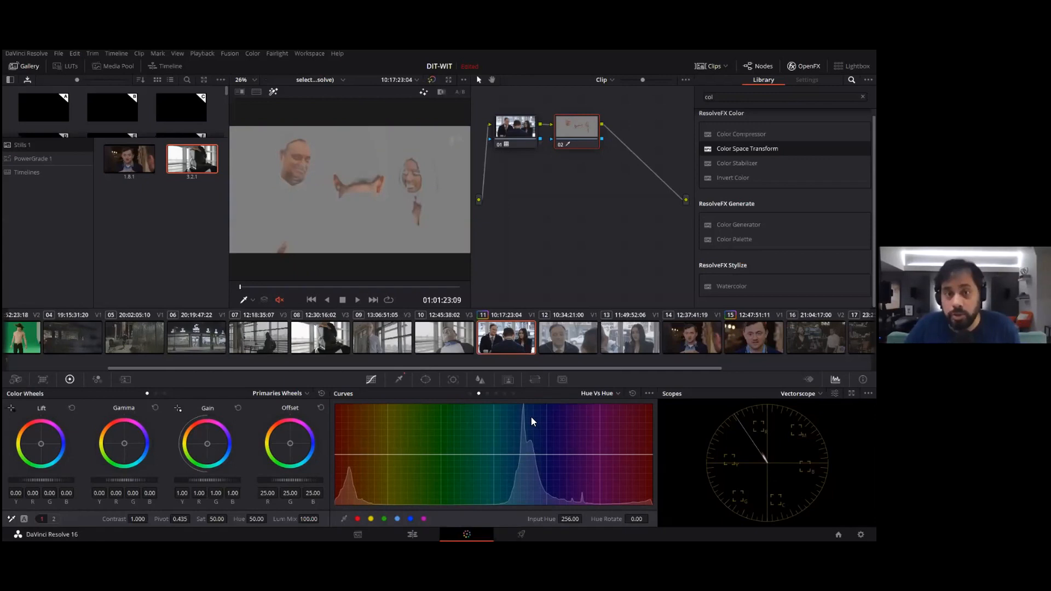
pyautogui.rightClick(578, 135)
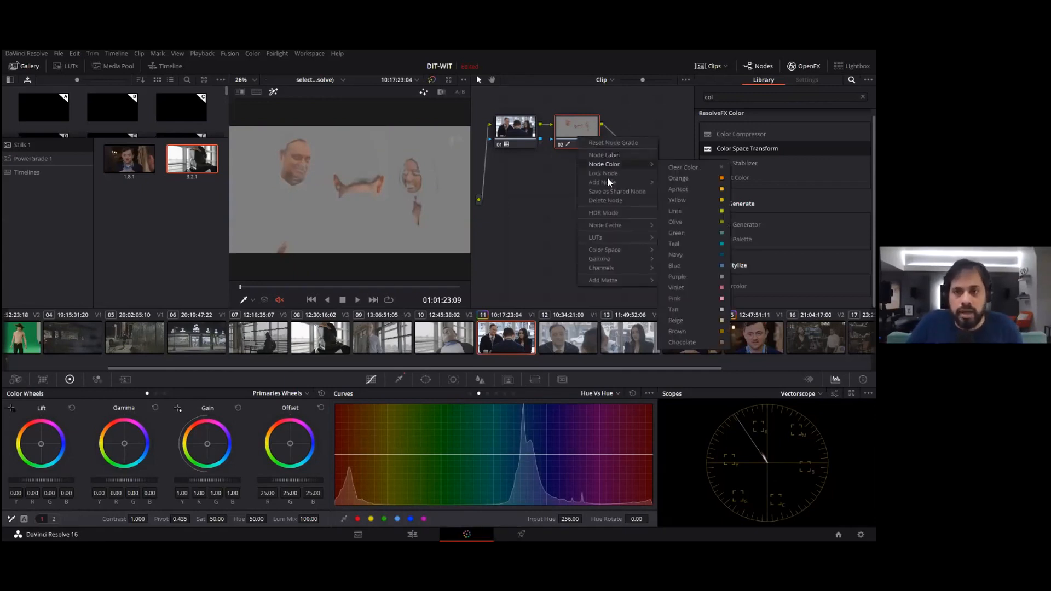
pyautogui.click(570, 127)
pyautogui.hotkey('alt', 'o')
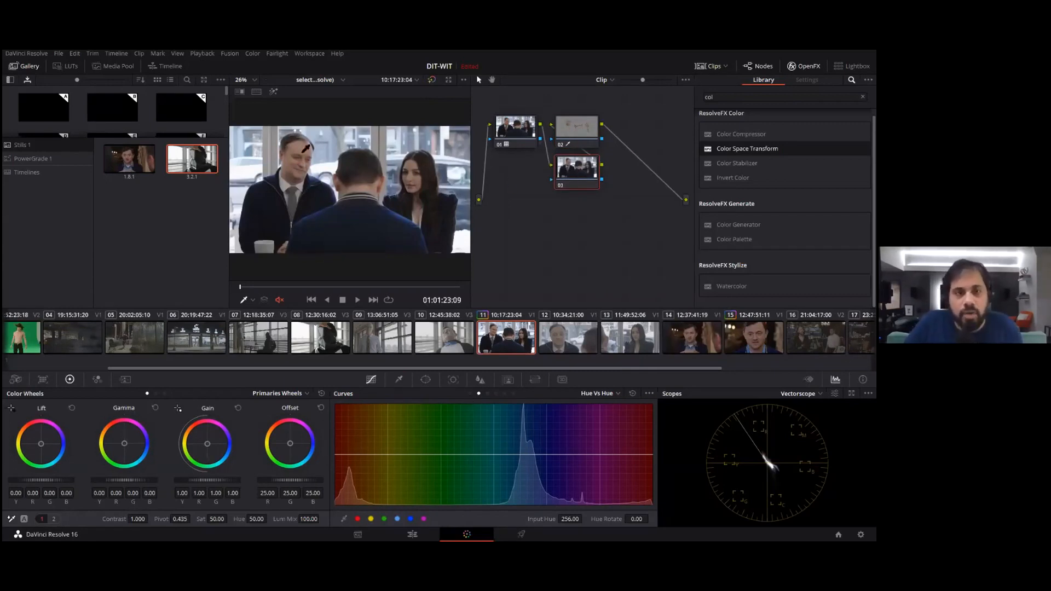
# Step: Sample the smiling man's cheek to place Hue Vs Hue curve points around his skin hue on node 03
pyautogui.scroll(4, 321, 186)
pyautogui.scroll(4, 324, 186)
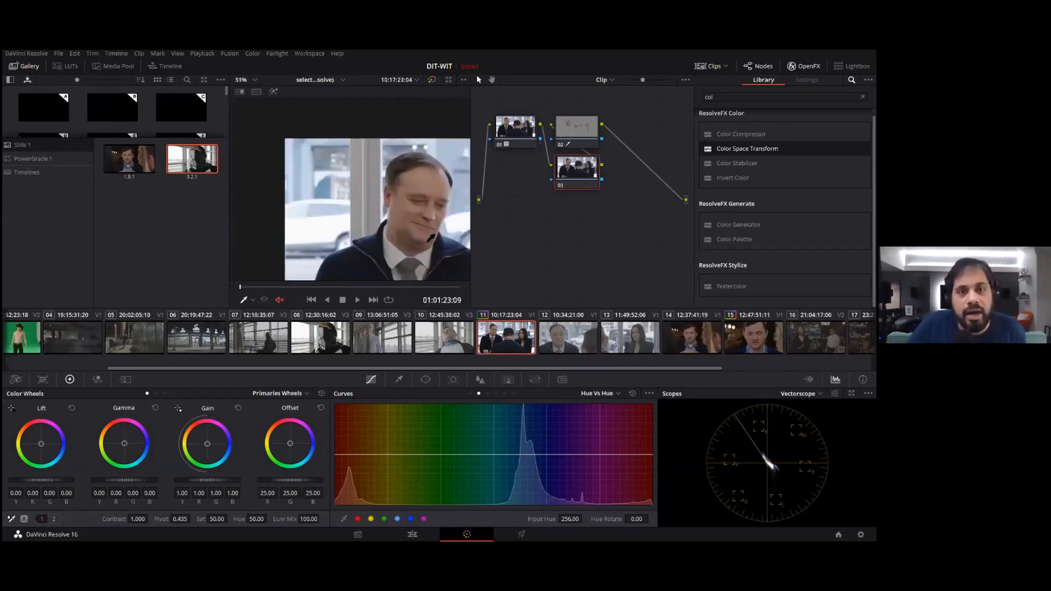
pyautogui.scroll(3, 326, 230)
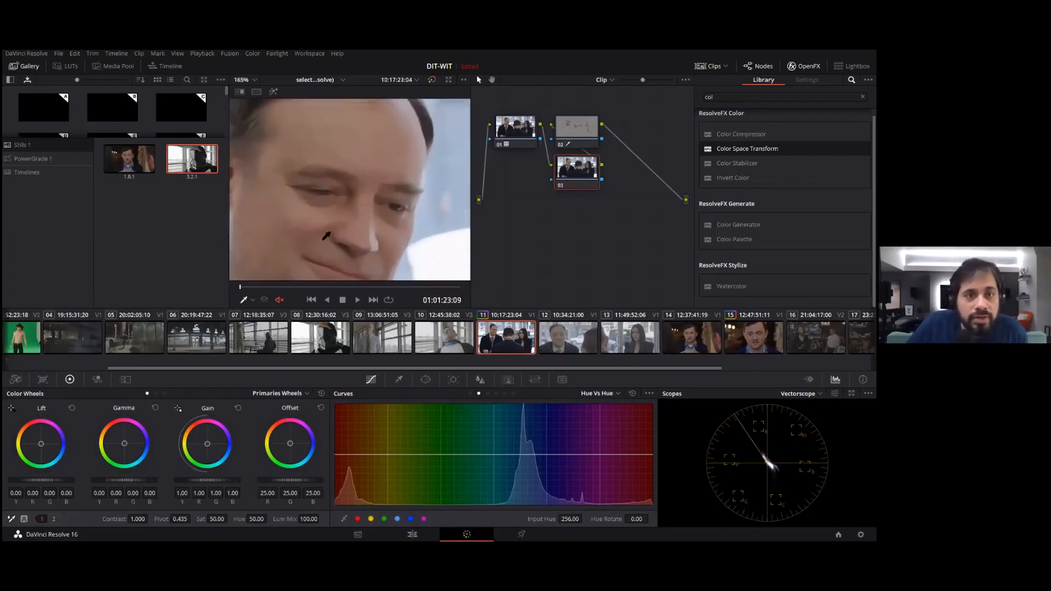
pyautogui.click(296, 192)
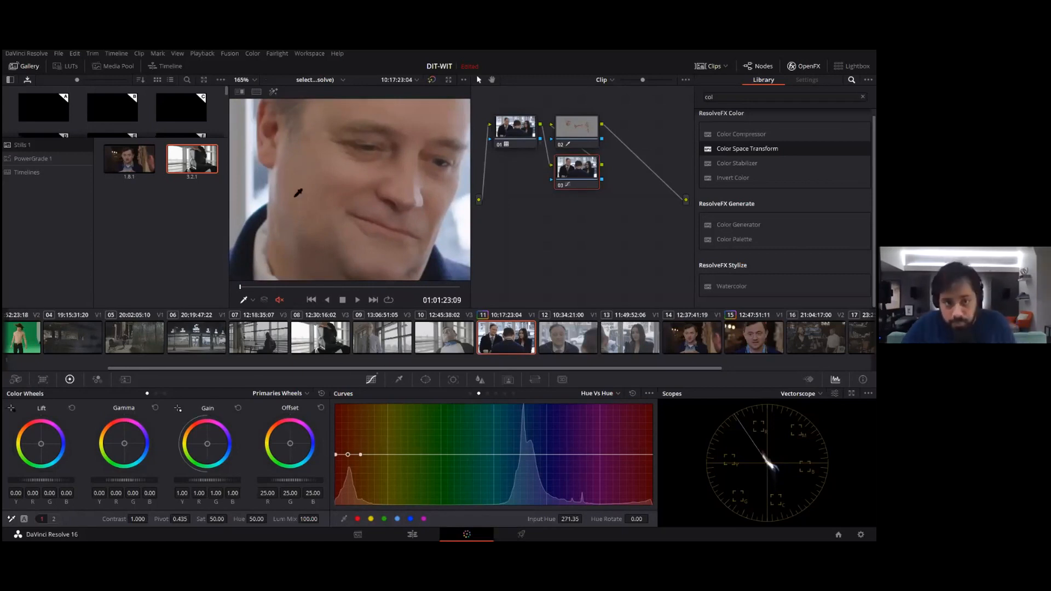
# Step: Add anchor points on the Hue Vs Hue curve at input hues of about 240.55 and 303.90
pyautogui.click(335, 454)
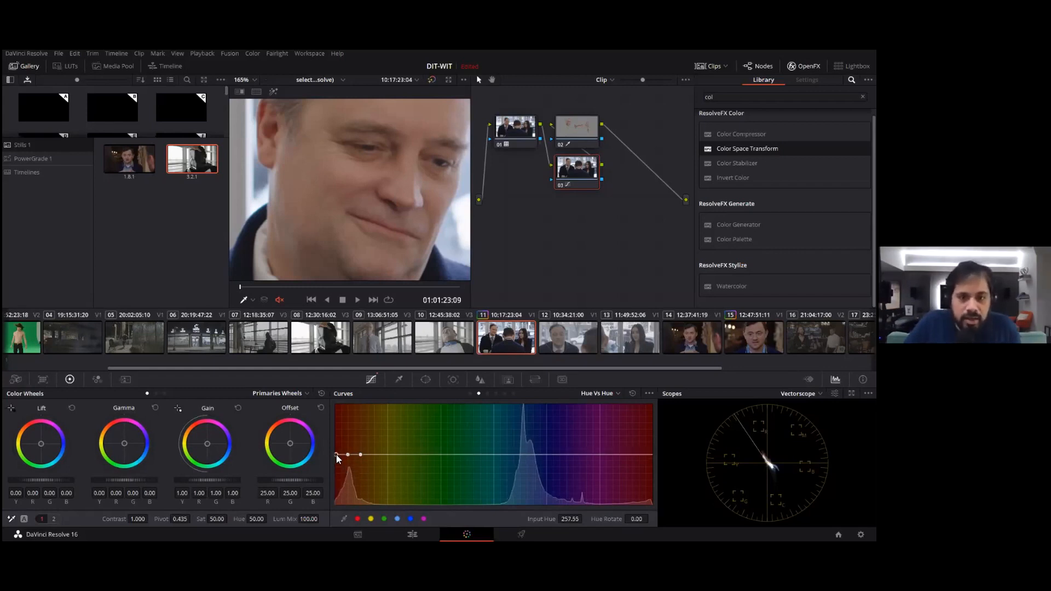
pyautogui.click(638, 455)
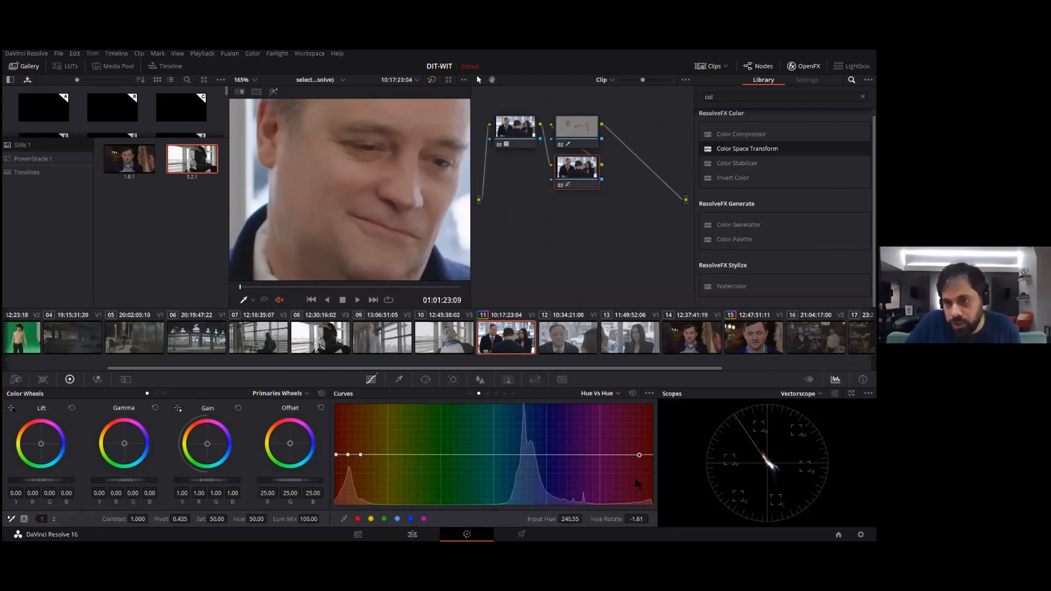
pyautogui.click(376, 455)
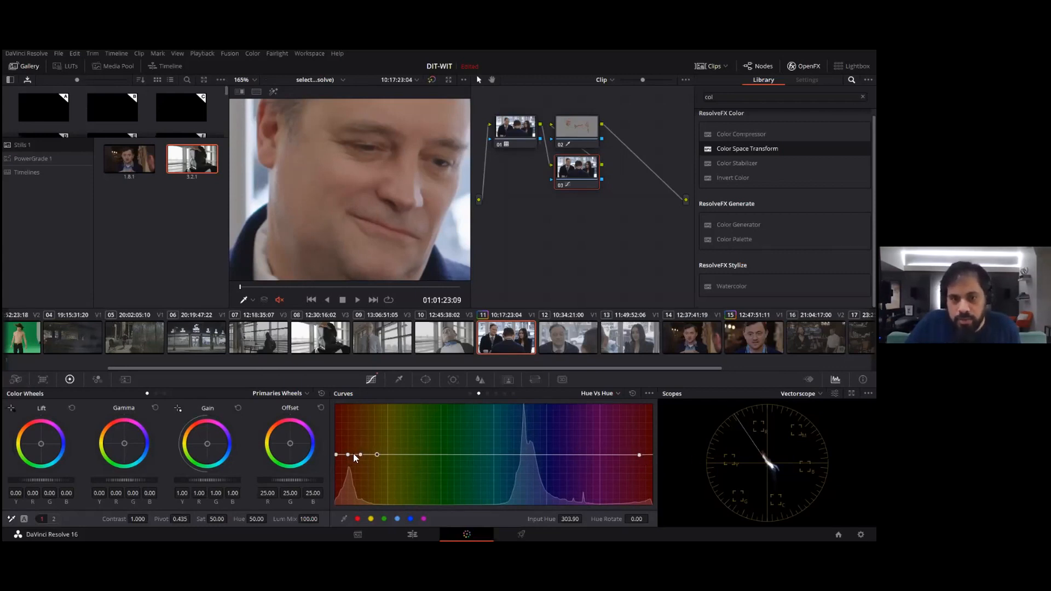
# Step: Shape the Hue Vs Hue curve with hue rotations of about 12.86 at orange, 3.21 at the skin hue and -1.61 at red
pyautogui.moveTo(363, 456); pyautogui.dragTo(366, 450)
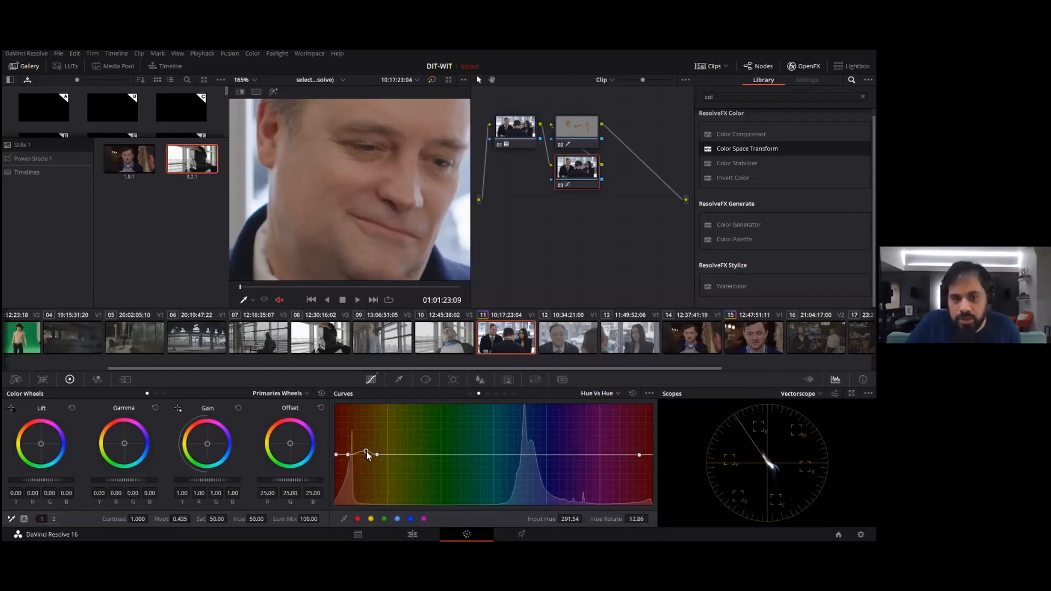
pyautogui.click(348, 455)
pyautogui.moveTo(348, 454); pyautogui.dragTo(351, 454)
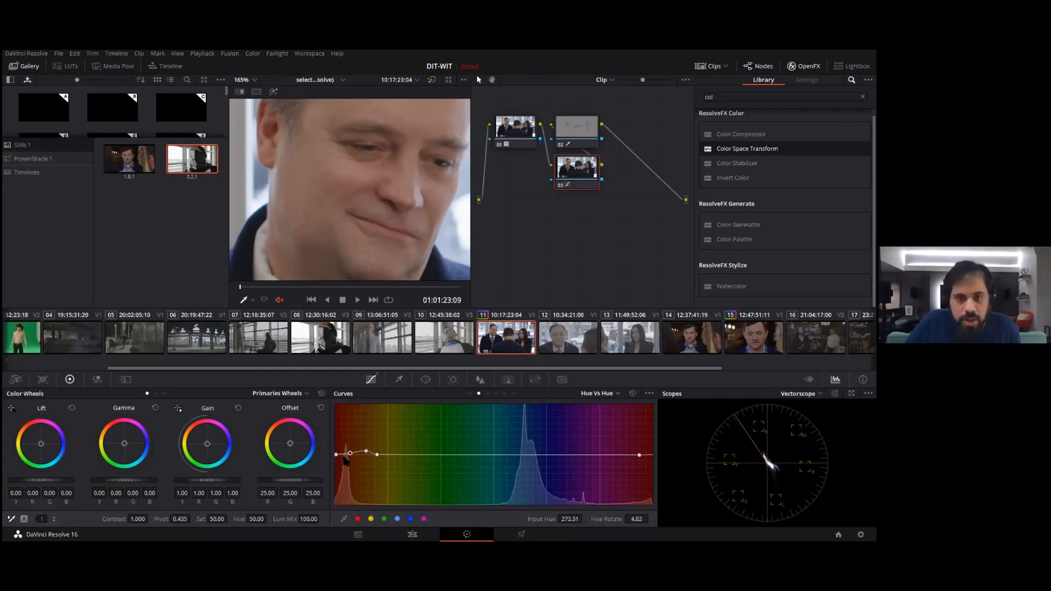
pyautogui.moveTo(350, 453); pyautogui.dragTo(351, 455)
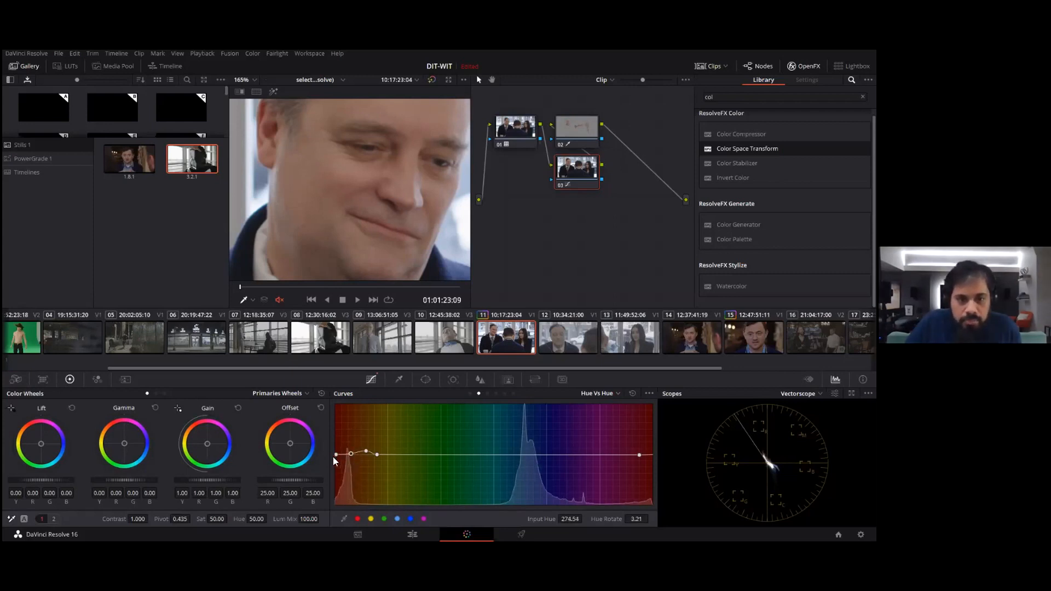
pyautogui.click(337, 455)
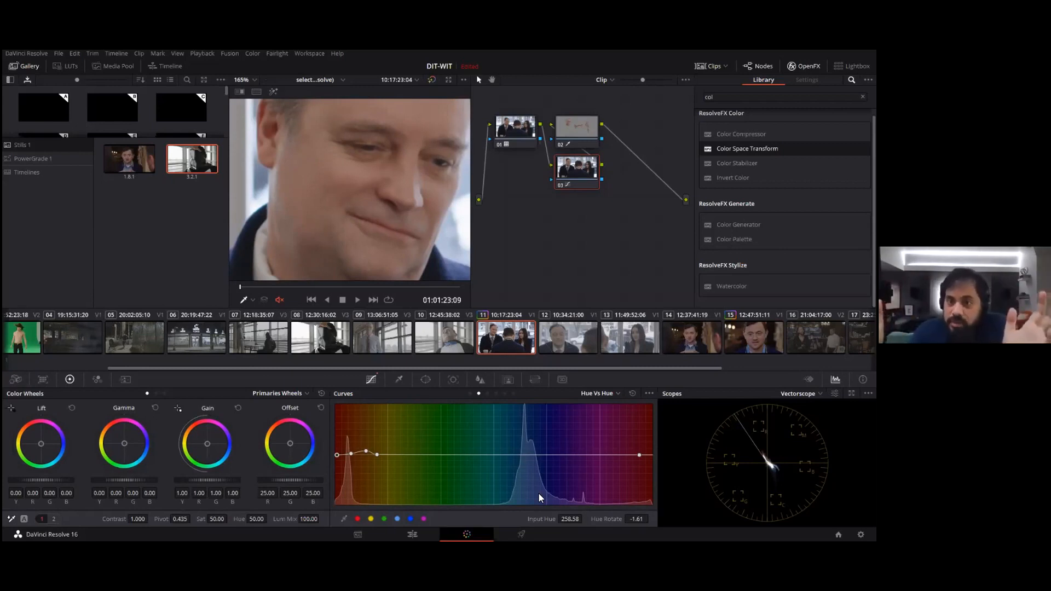
# Step: Exaggerate the skin hue shift by lowering the red point to about -6.43 and raising the orange point to about 17.68 hue rotation
pyautogui.scroll(2, 443, 252)
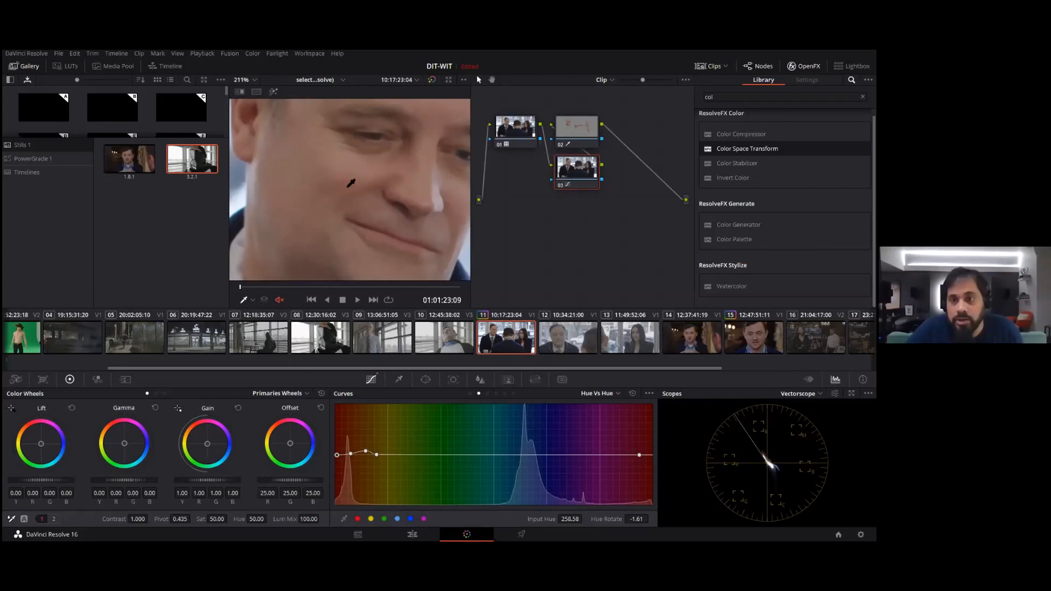
pyautogui.scroll(2, 327, 165)
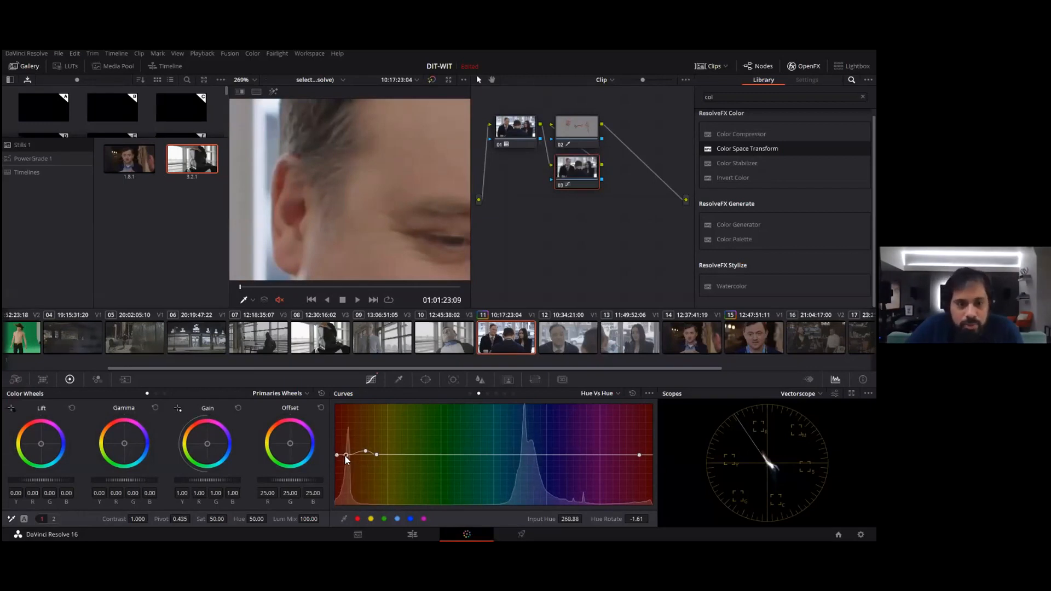
pyautogui.moveTo(349, 455); pyautogui.dragTo(338, 458)
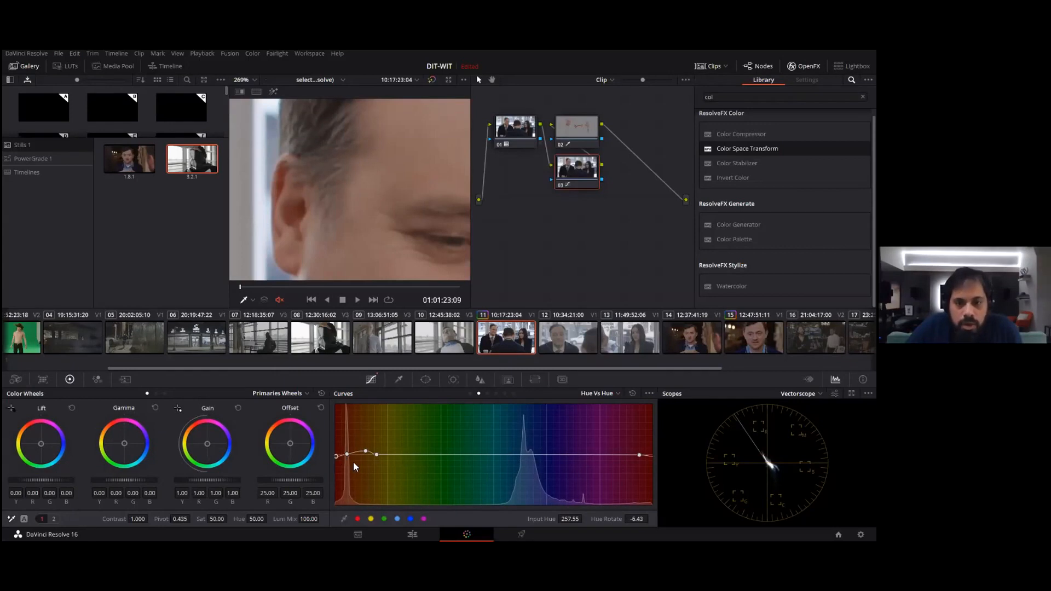
pyautogui.moveTo(336, 456); pyautogui.dragTo(364, 455)
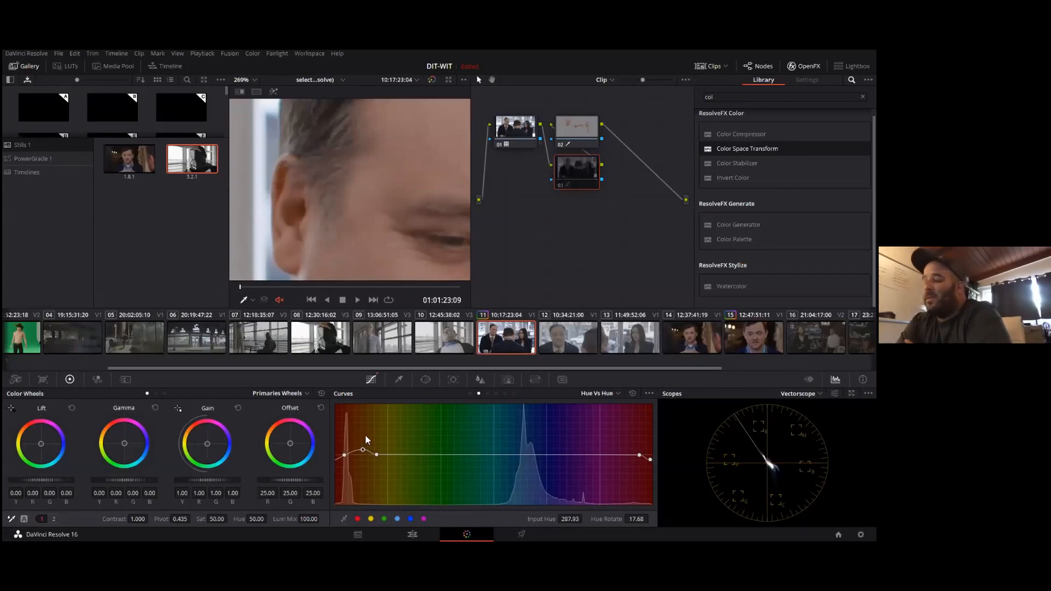
# Step: Lower node 03's Key Output gain to 0.616, and reset that node's grade
pyautogui.scroll(-2, 385, 215)
pyautogui.scroll(-2, 385, 215)
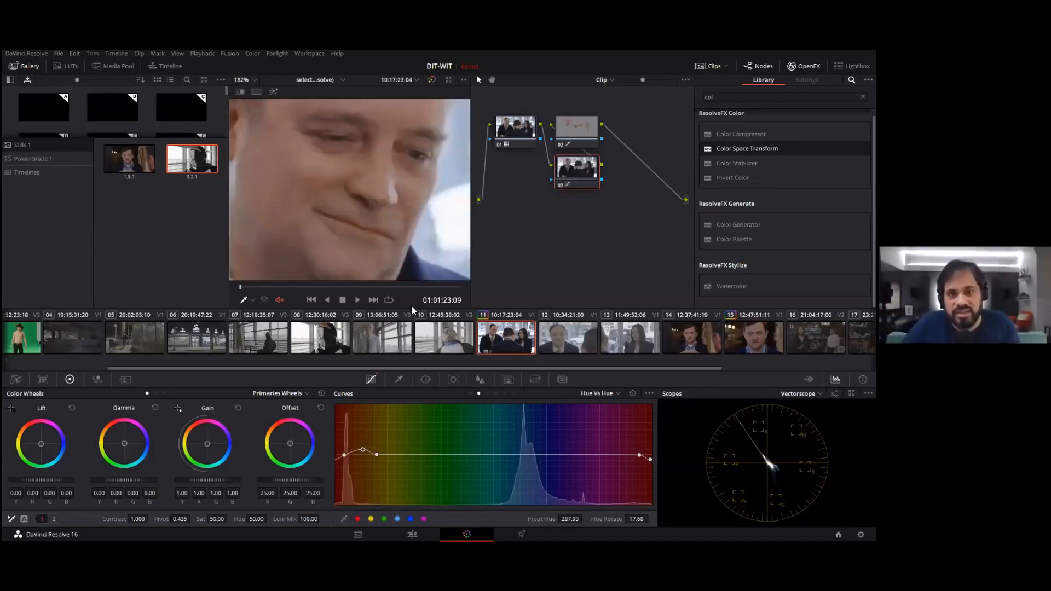
pyautogui.click(508, 379)
pyautogui.moveTo(557, 469); pyautogui.dragTo(569, 466)
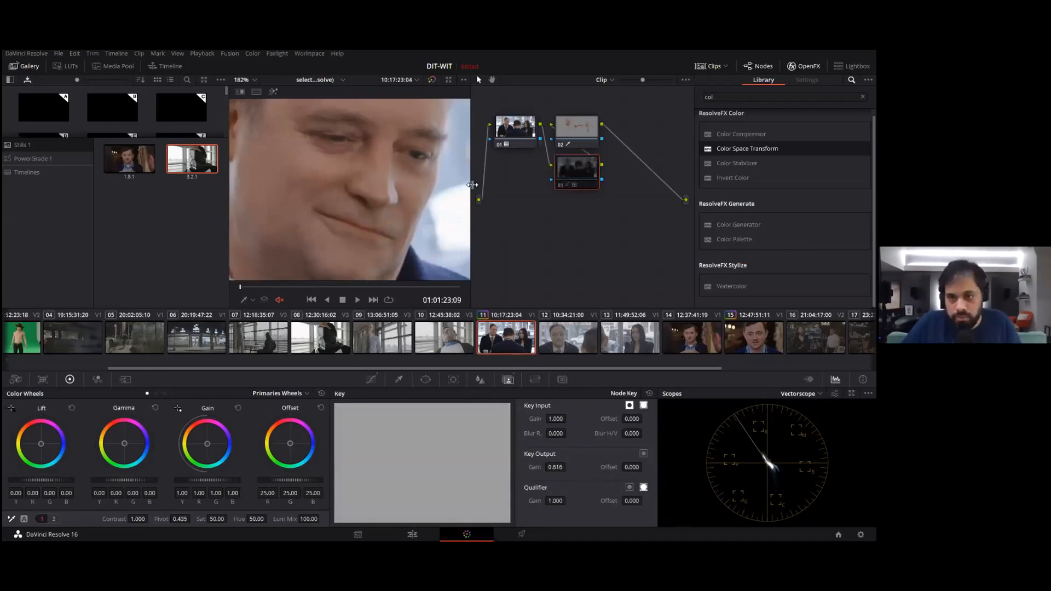
pyautogui.rightClick(581, 171)
pyautogui.click(595, 183)
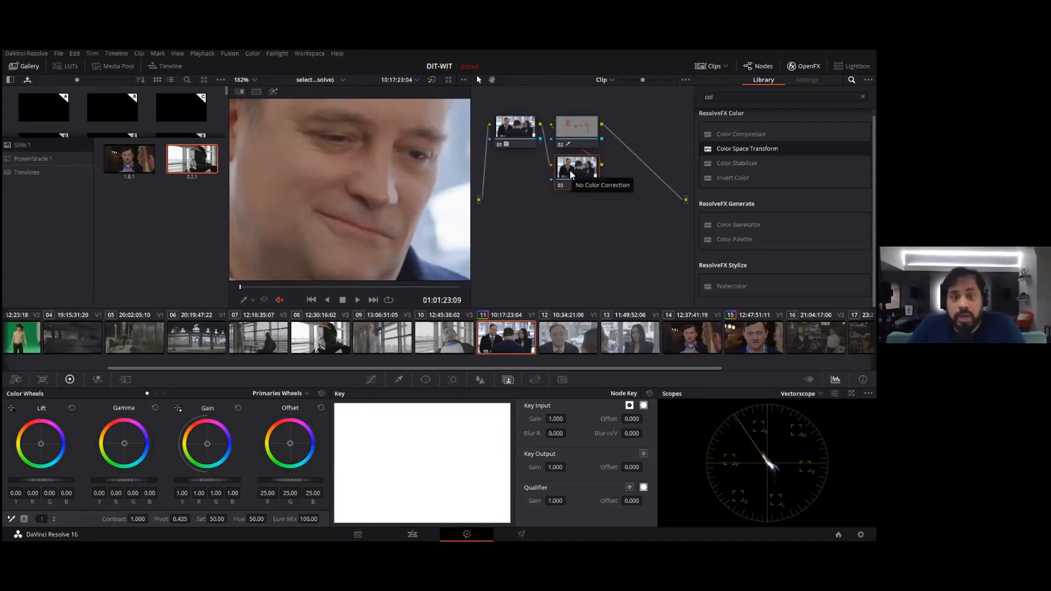
# Step: Look at the skin tones in clips 20 and 15 and at the node grade of clip 15
pyautogui.hscroll(4, 438, 336)
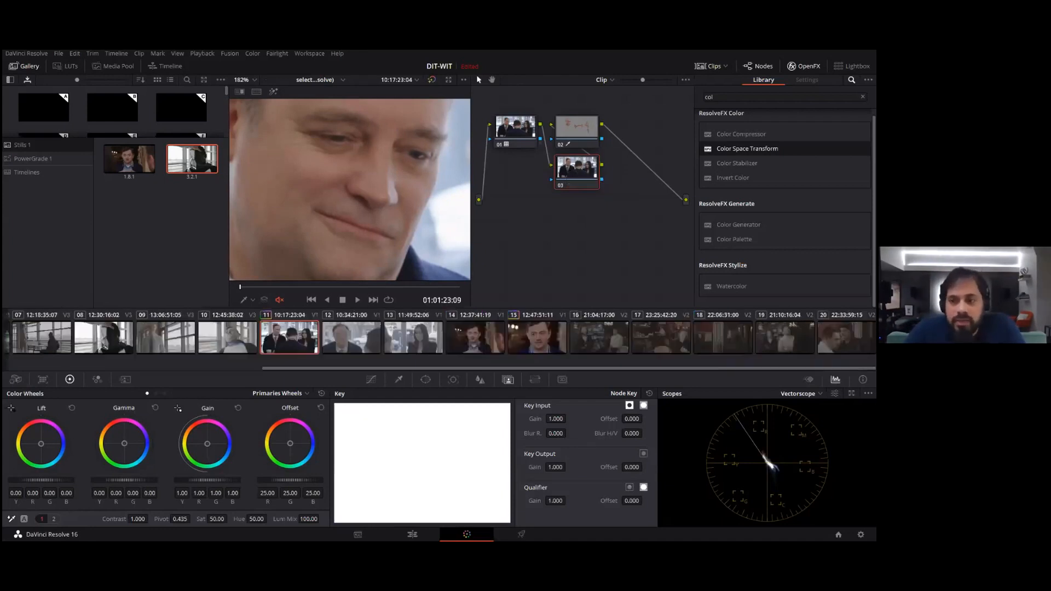
pyautogui.click(846, 338)
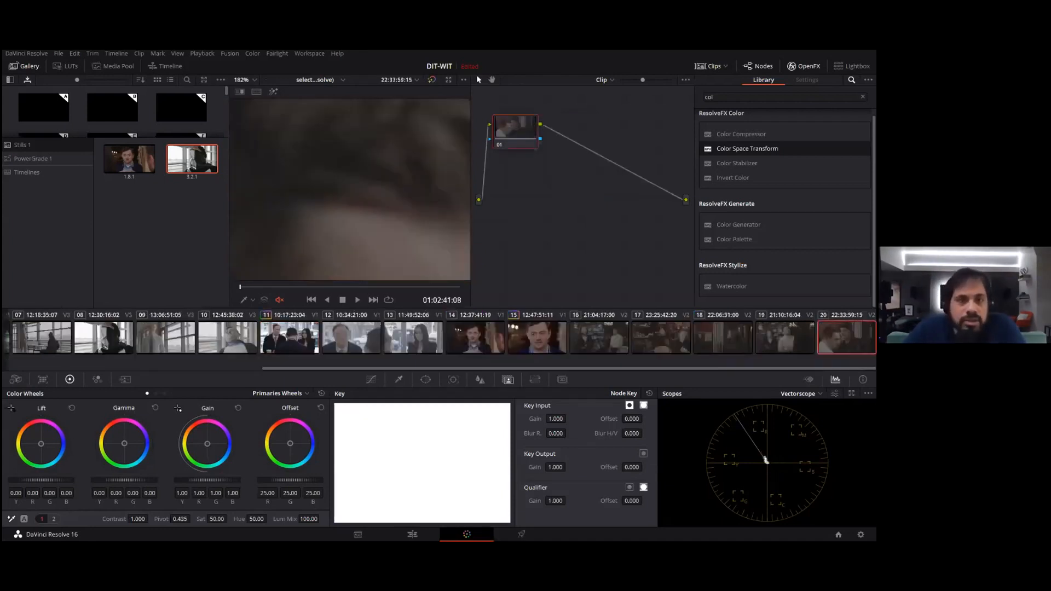
pyautogui.scroll(-5, 398, 206)
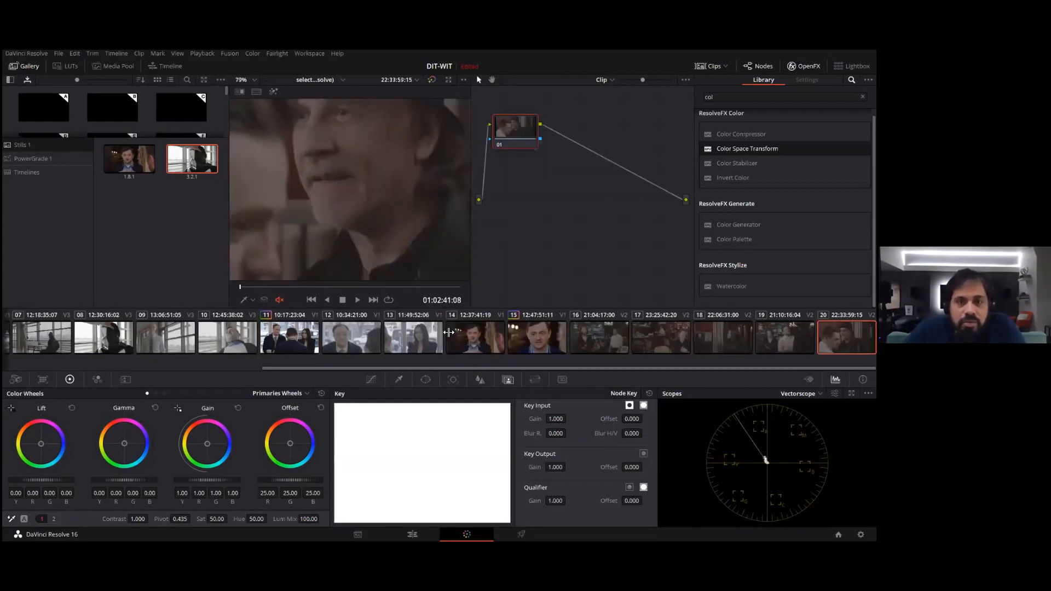
pyautogui.click(521, 334)
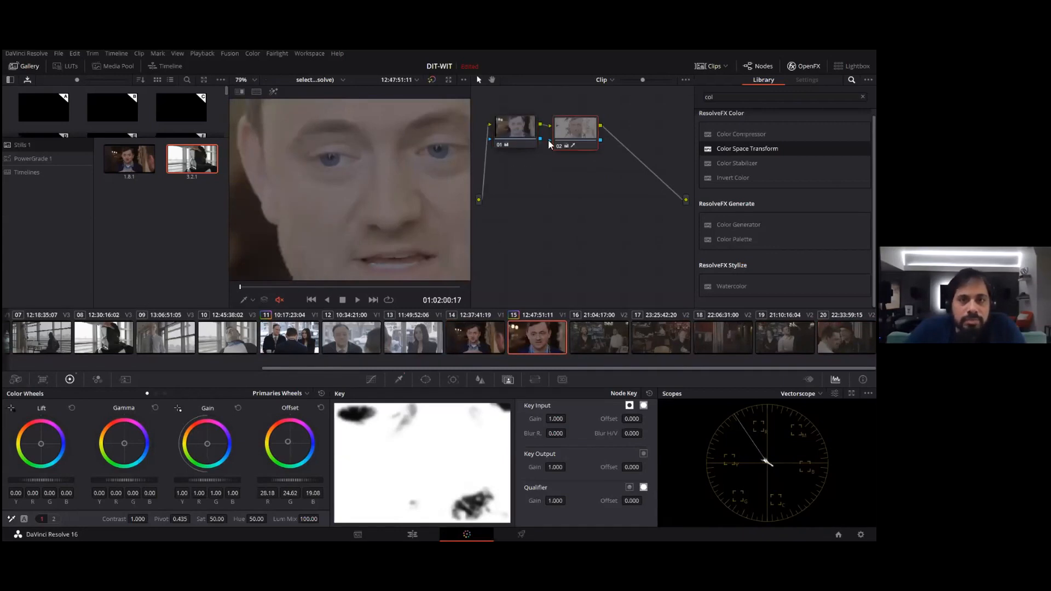
pyautogui.rightClick(592, 126)
pyautogui.click(603, 131)
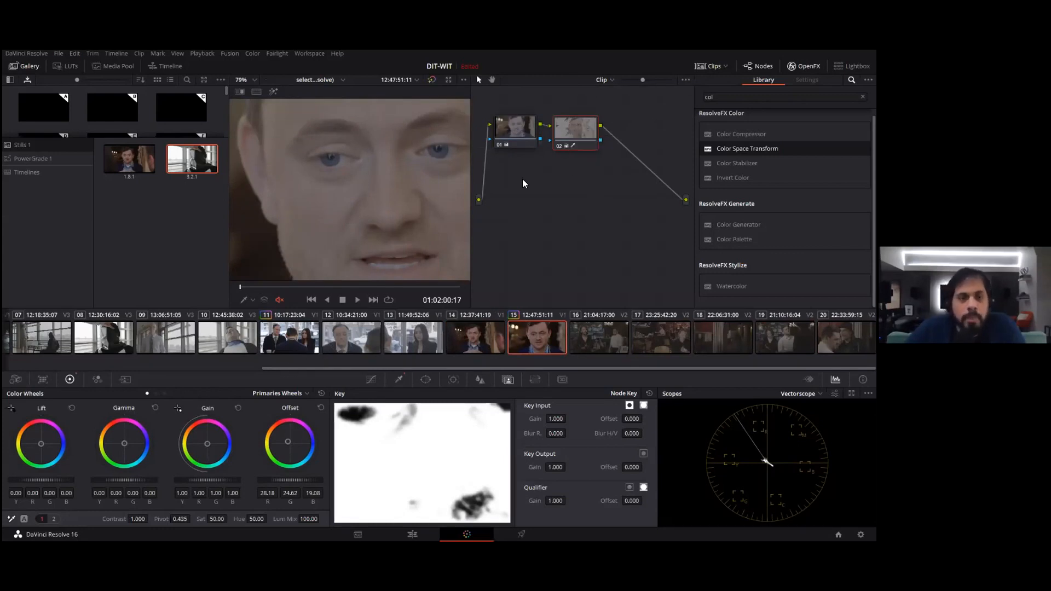
# Step: Apply the Sony 3D LUT SLog3SGamut3.CineToLC-709TypeA to node 01 of clip 10 and frame the face in the viewer
pyautogui.click(219, 349)
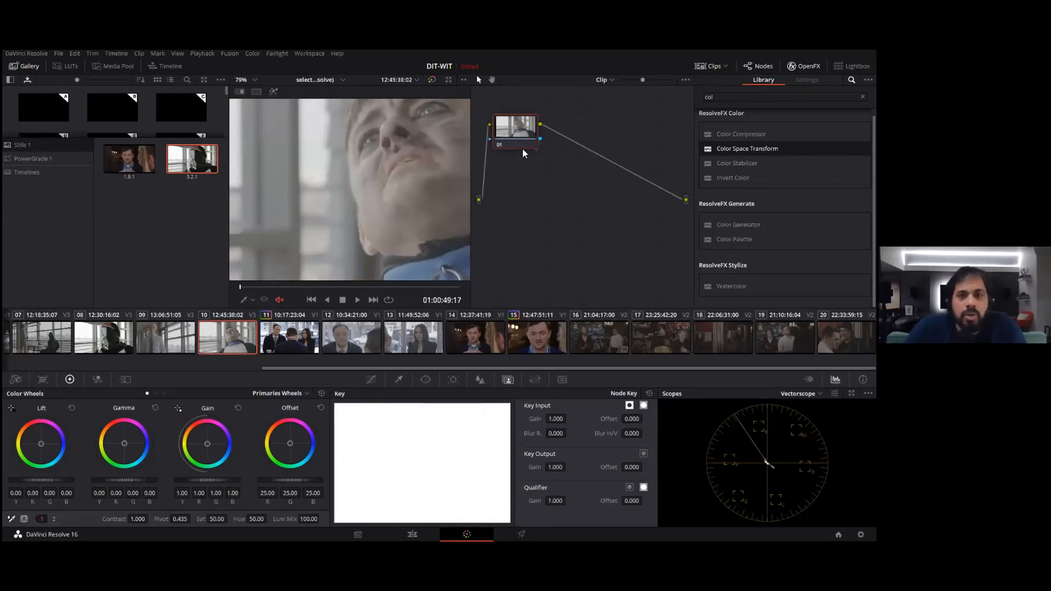
pyautogui.rightClick(516, 117)
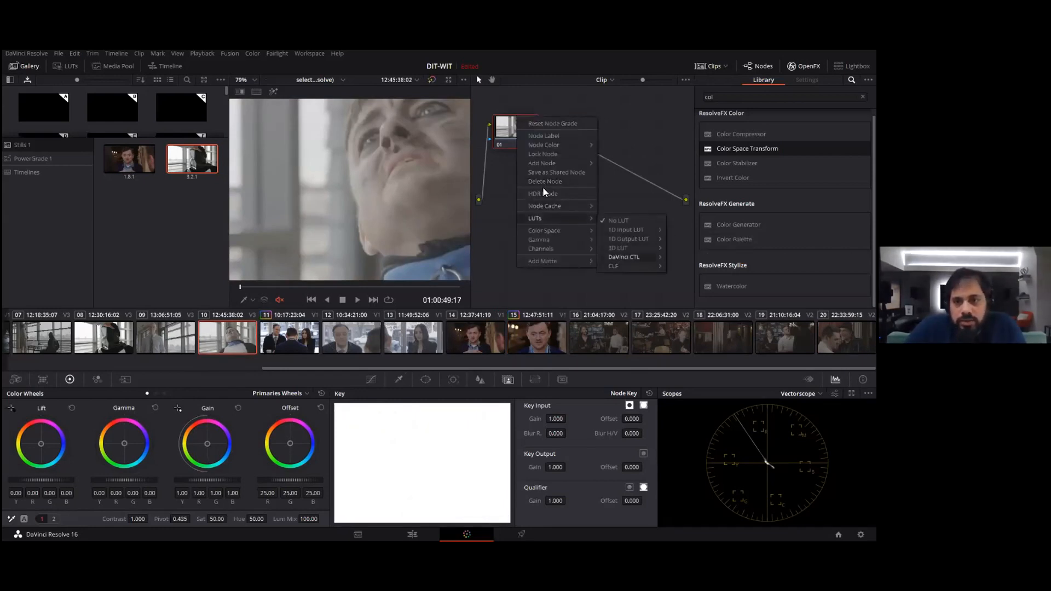
pyautogui.moveTo(618, 248)
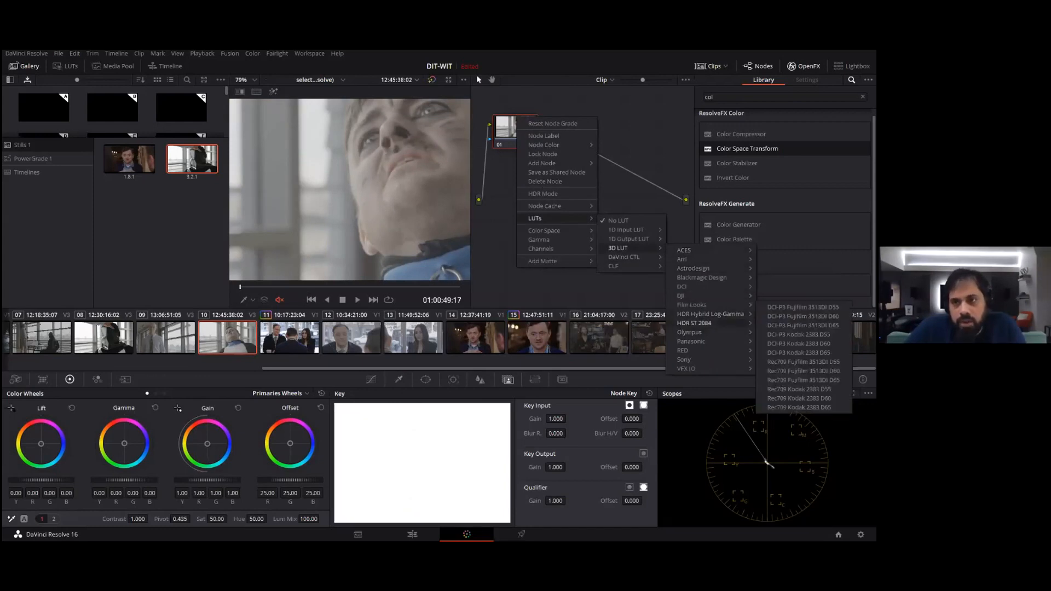
pyautogui.moveTo(682, 295)
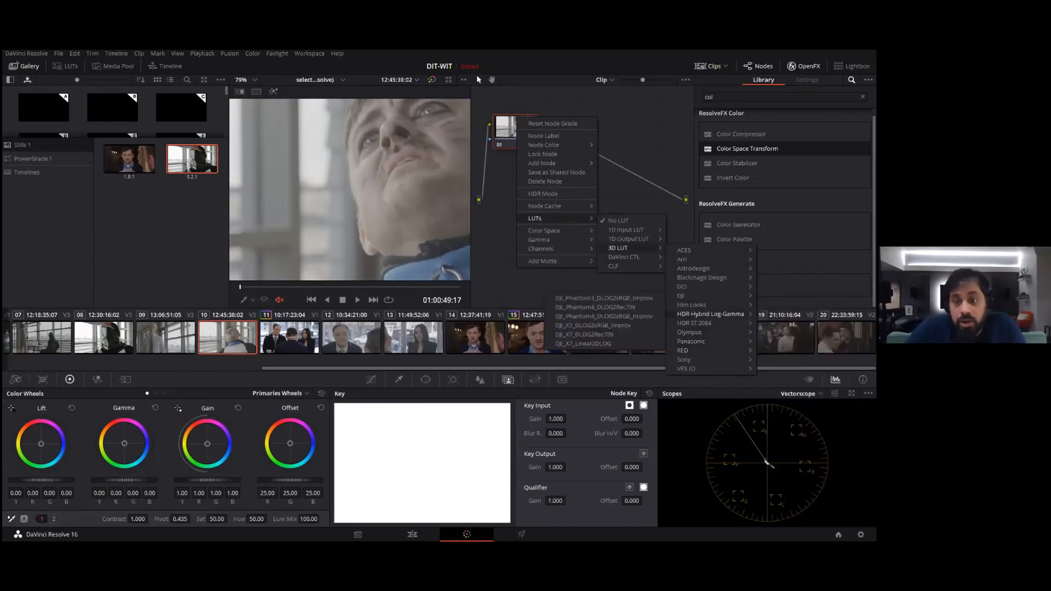
pyautogui.moveTo(684, 360)
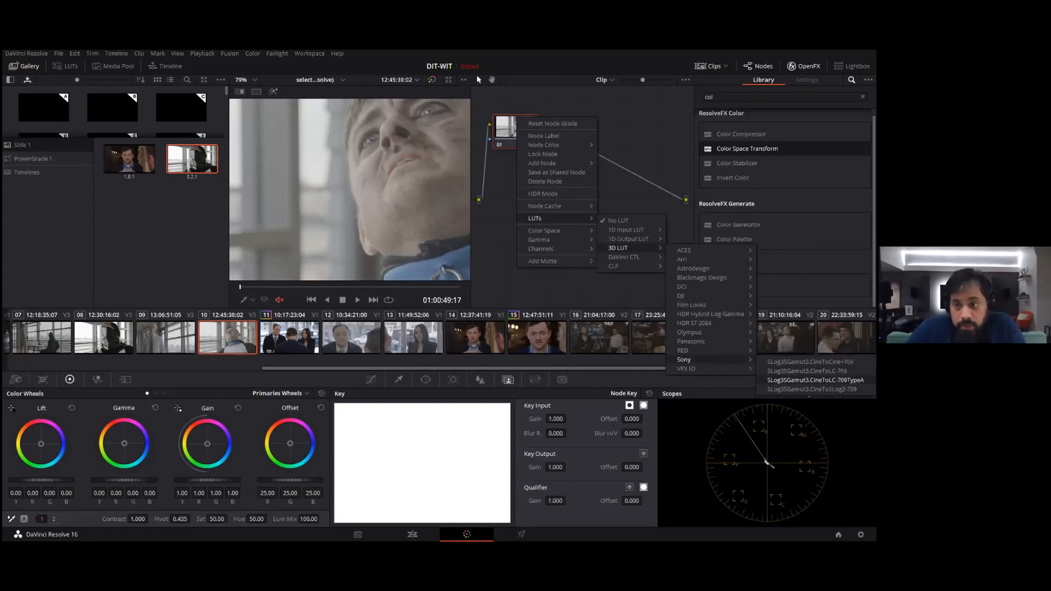
pyautogui.click(816, 380)
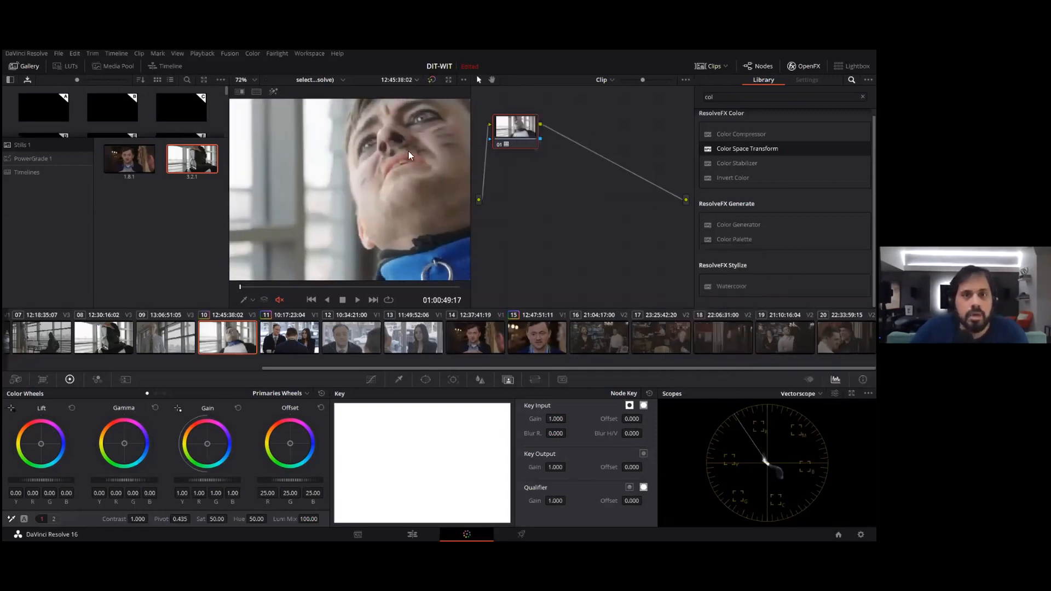
pyautogui.scroll(-4, 317, 209)
pyautogui.scroll(4, 344, 192)
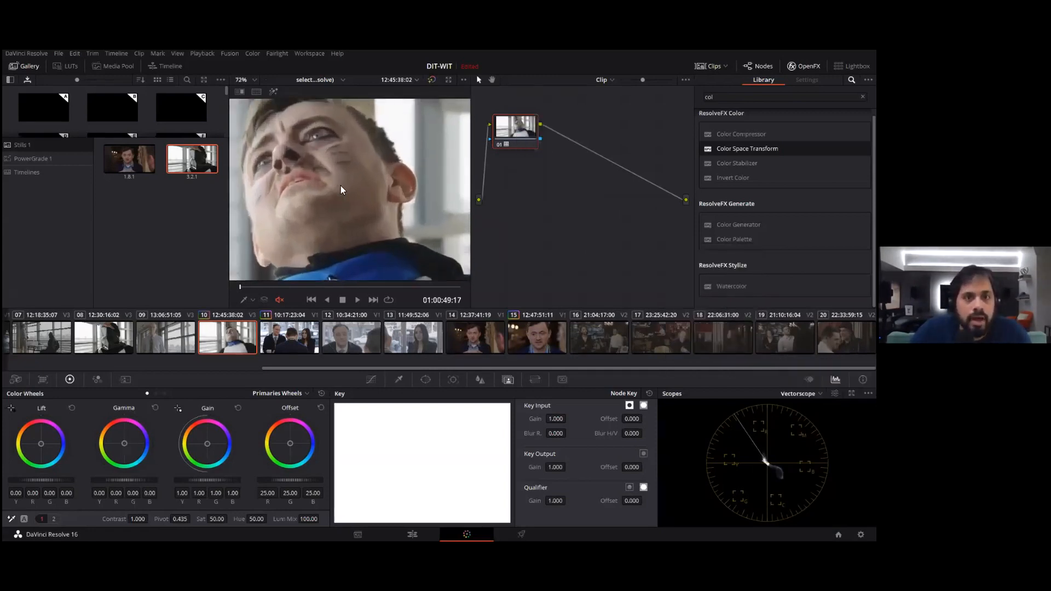
# Step: At 01:01:04:21 in clip 10, add a serial node after node 01 and a layer node beneath the new one
pyautogui.moveTo(252, 286); pyautogui.dragTo(341, 299)
pyautogui.scroll(-4, 308, 251)
pyautogui.scroll(1, 325, 202)
pyautogui.moveTo(333, 203); pyautogui.dragTo(398, 217)
pyautogui.scroll(5, 397, 214)
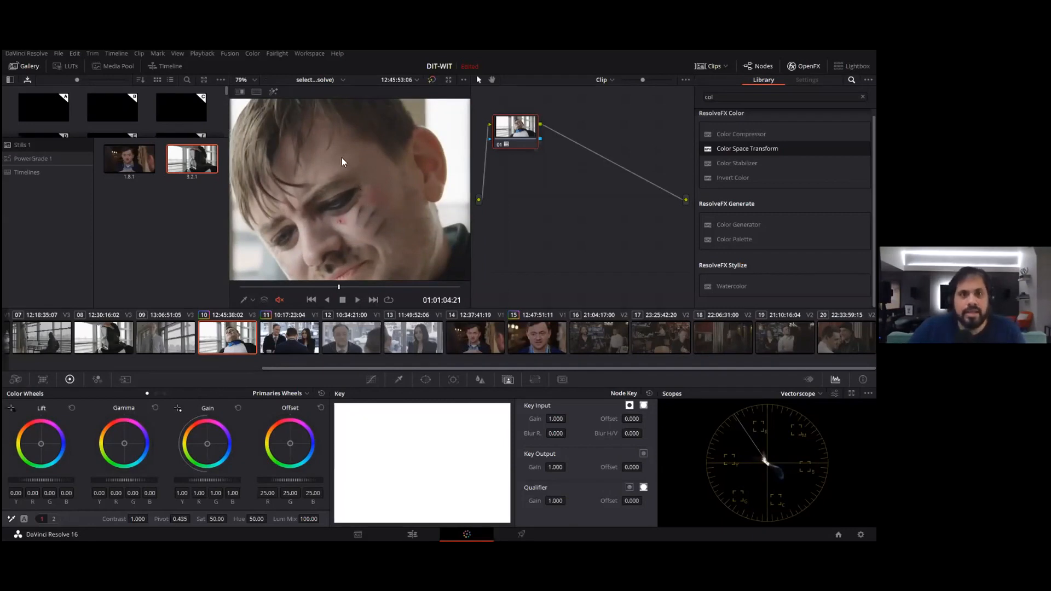
pyautogui.hotkey('alt', 's')
pyautogui.rightClick(569, 123)
pyautogui.moveTo(608, 165)
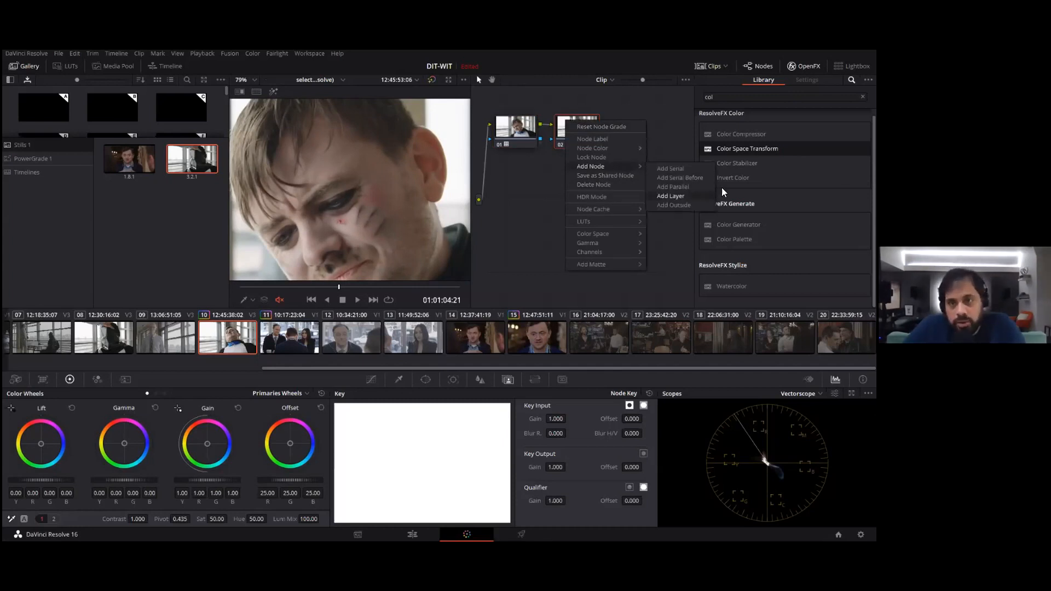
pyautogui.hotkey('alt', 'l')
# Step: Qualify the red marks on the cheek in node 04, with saturation low 2.6, hue width 3.3 and hue softness 6.4
pyautogui.click(398, 380)
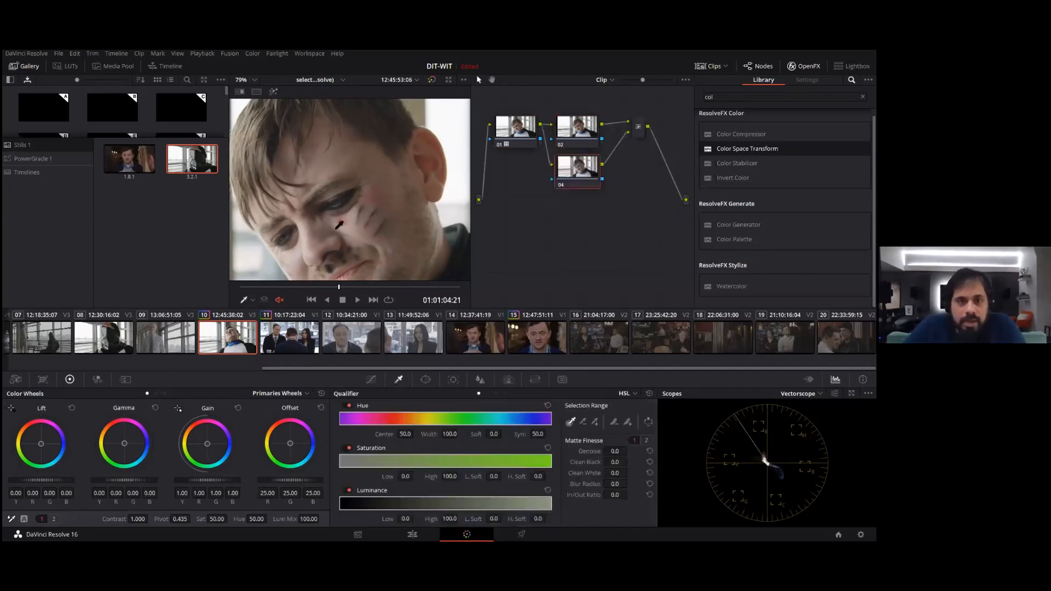
pyautogui.moveTo(342, 220)
pyautogui.mouseDown()
pyautogui.moveTo(353, 229)
pyautogui.moveTo(371, 200)
pyautogui.moveTo(344, 218)
pyautogui.moveTo(359, 210)
pyautogui.mouseUp()
pyautogui.moveTo(407, 477); pyautogui.dragTo(416, 476)
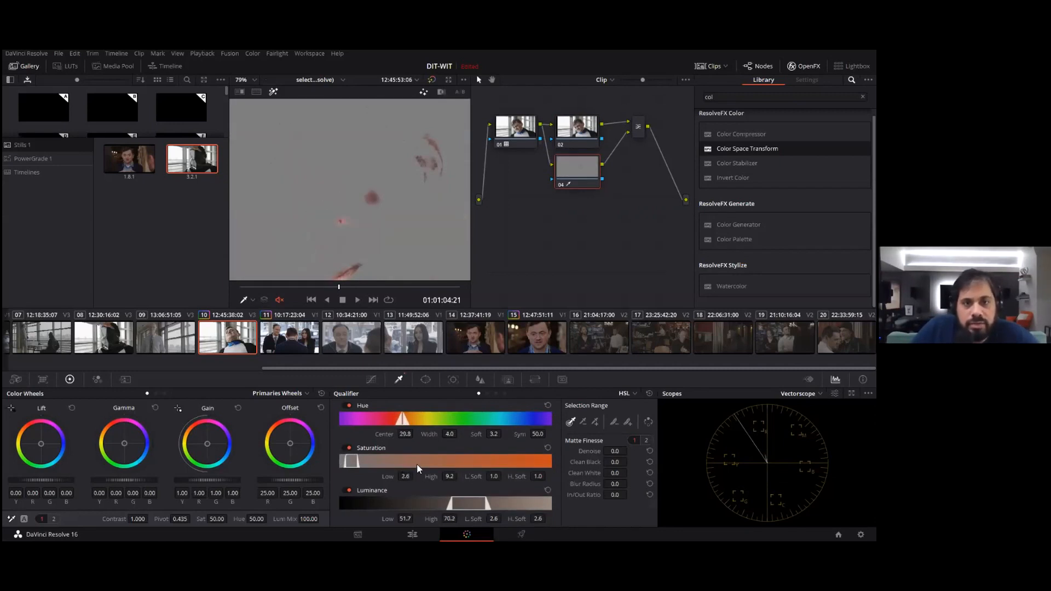
pyautogui.moveTo(460, 435); pyautogui.dragTo(504, 433)
pyautogui.scroll(-3, 351, 189)
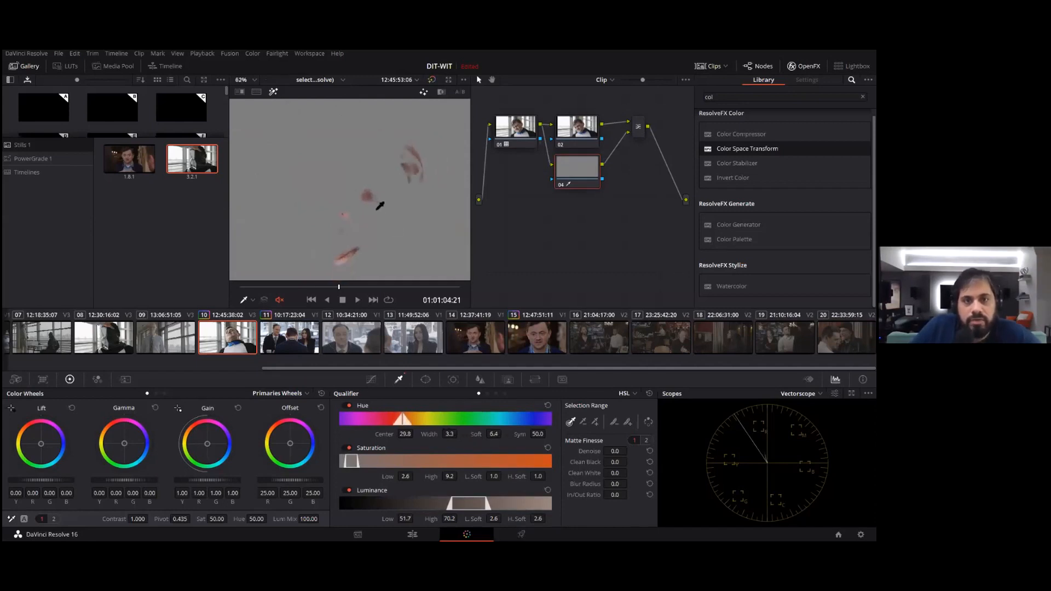
# Step: Confine node 04 to the cheek marks with a circular power window of about size 20.53 and aspect 44.74
pyautogui.click(425, 379)
pyautogui.click(350, 438)
pyautogui.moveTo(327, 274); pyautogui.dragTo(390, 194)
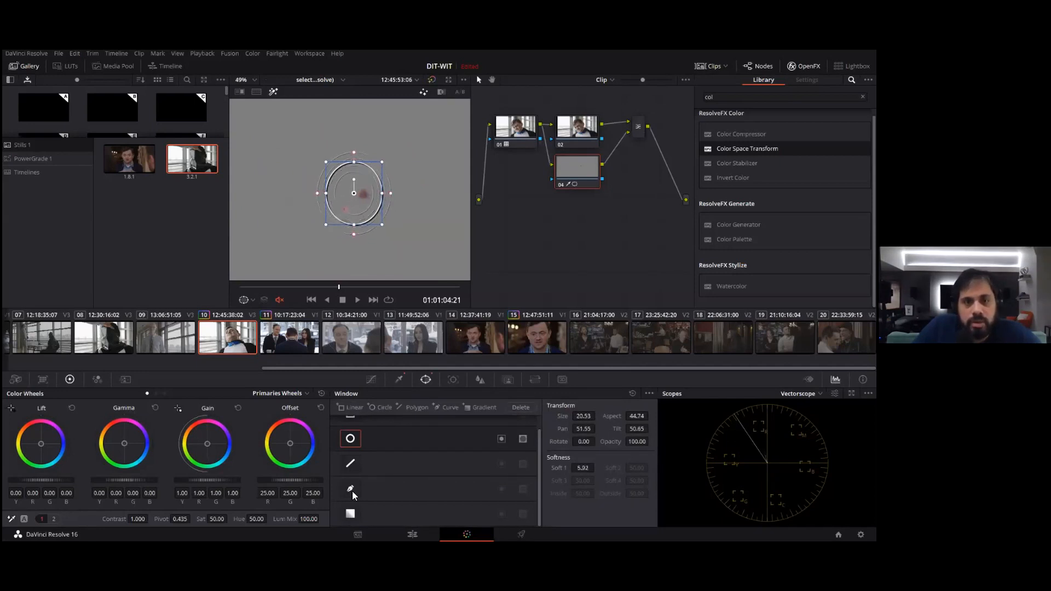
pyautogui.click(372, 379)
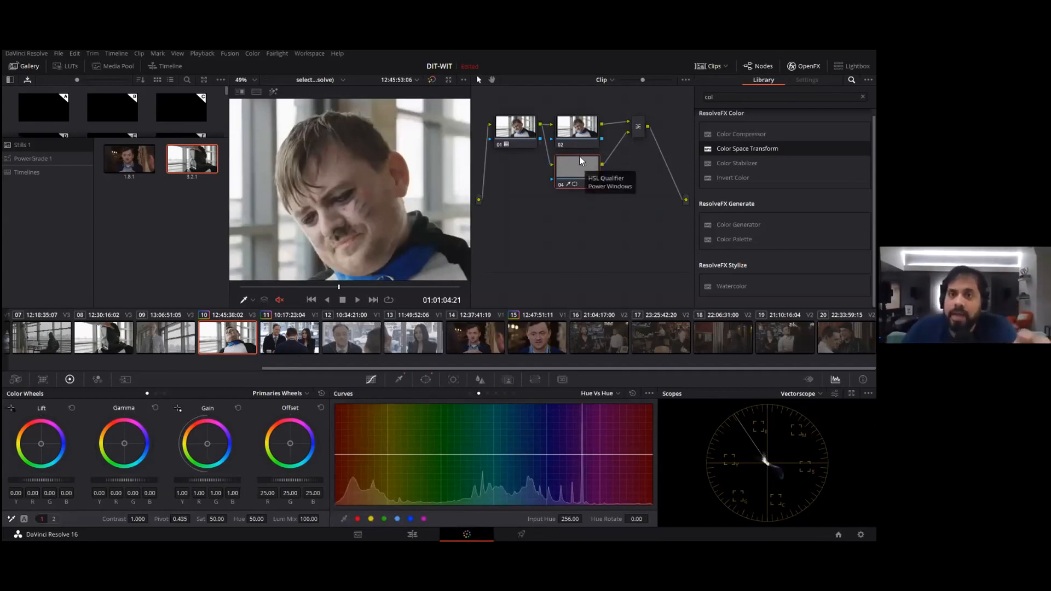
pyautogui.moveTo(584, 145); pyautogui.dragTo(579, 148)
pyautogui.click(581, 173)
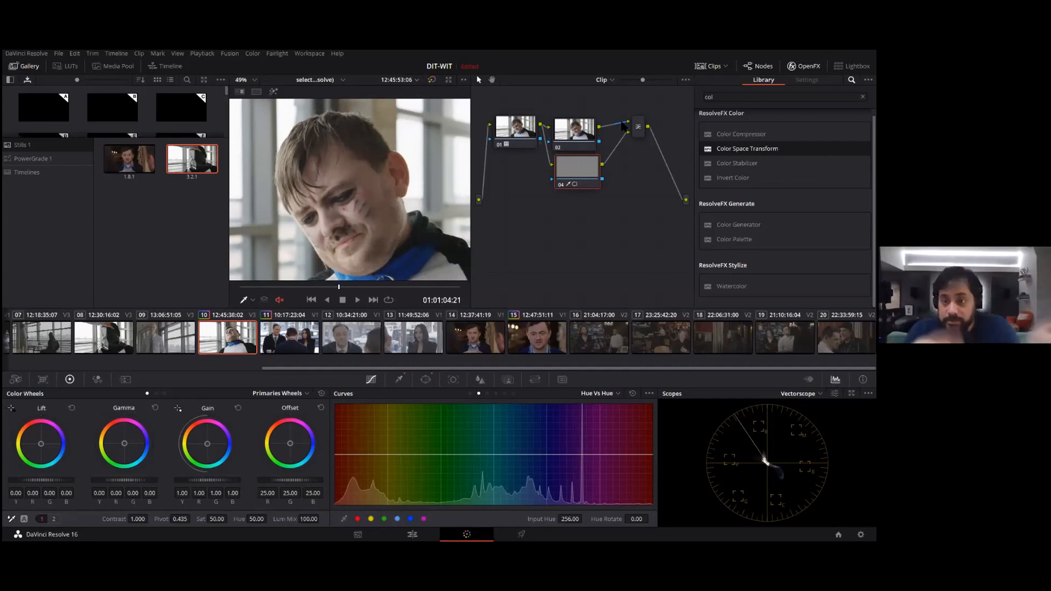
# Step: Qualify the facial skin in node 02, with hue width 8.7, hue softness 6.1, saturation low 1.4 and saturation low softness 2.0
pyautogui.click(571, 132)
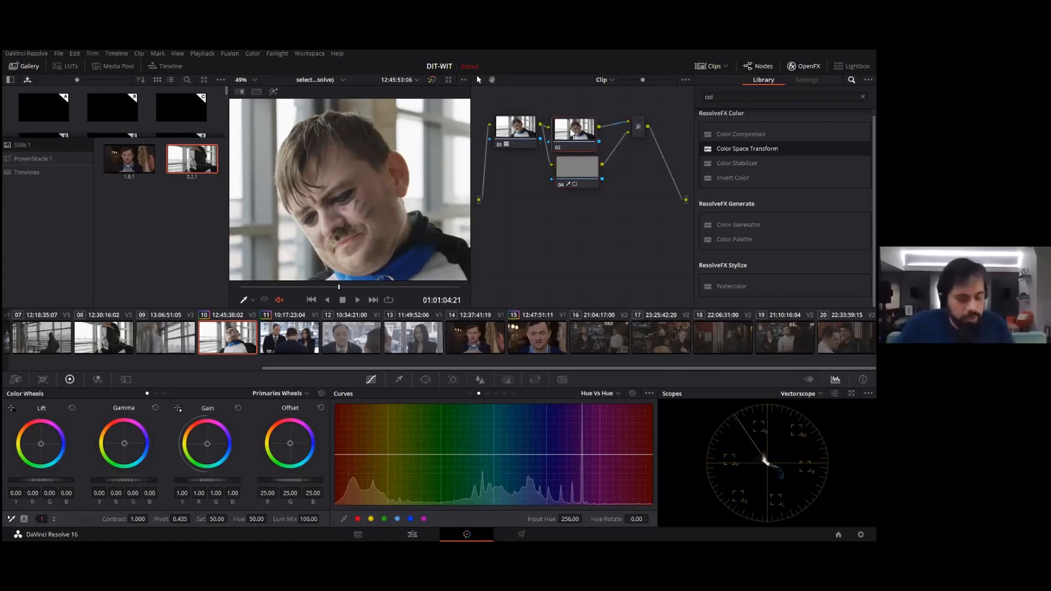
pyautogui.click(399, 379)
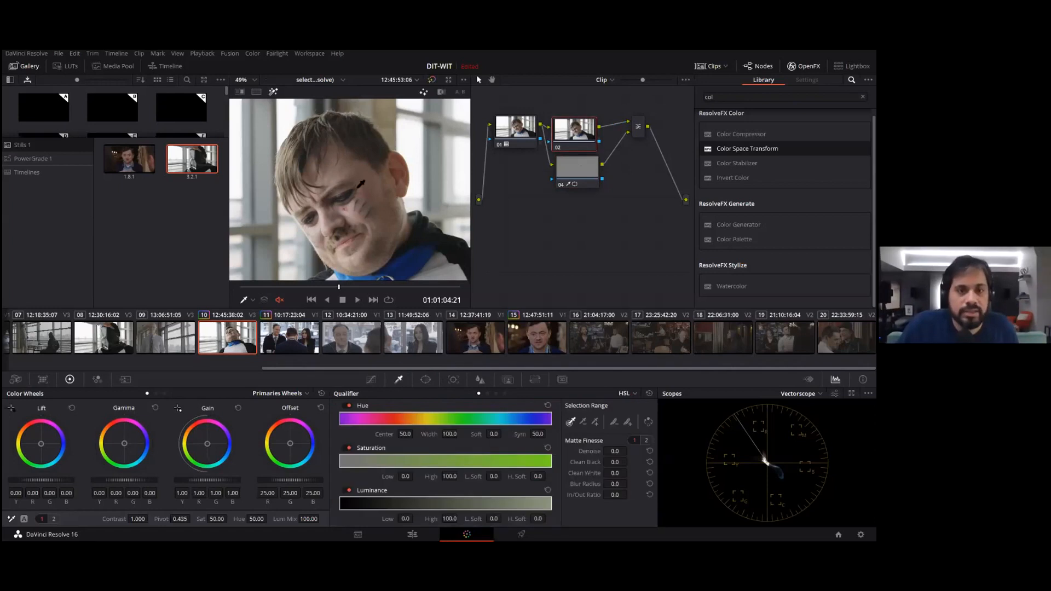
pyautogui.click(359, 178)
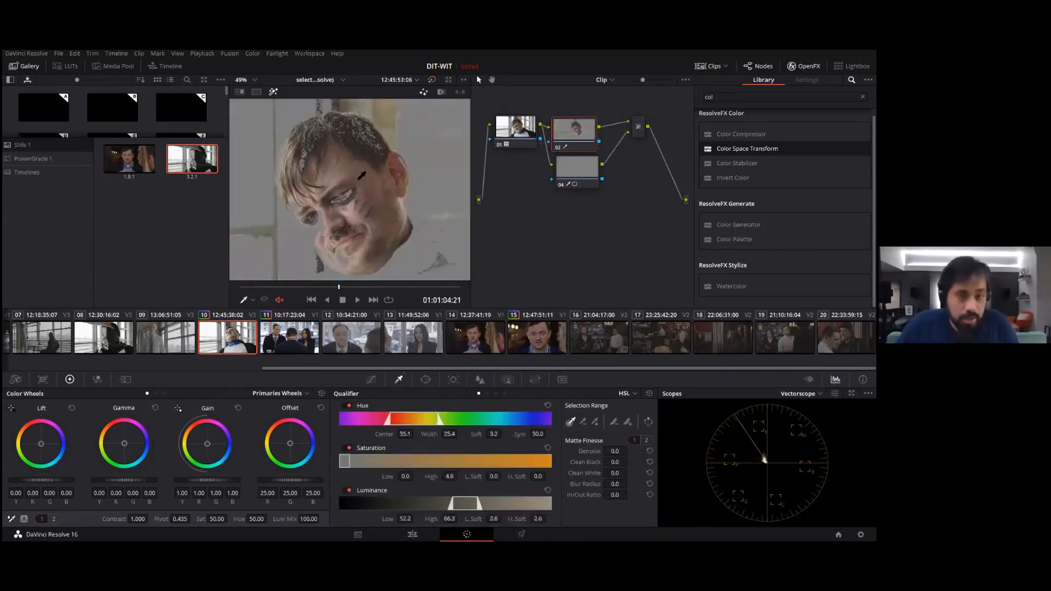
pyautogui.moveTo(450, 434); pyautogui.dragTo(504, 433)
pyautogui.moveTo(408, 476); pyautogui.dragTo(406, 475)
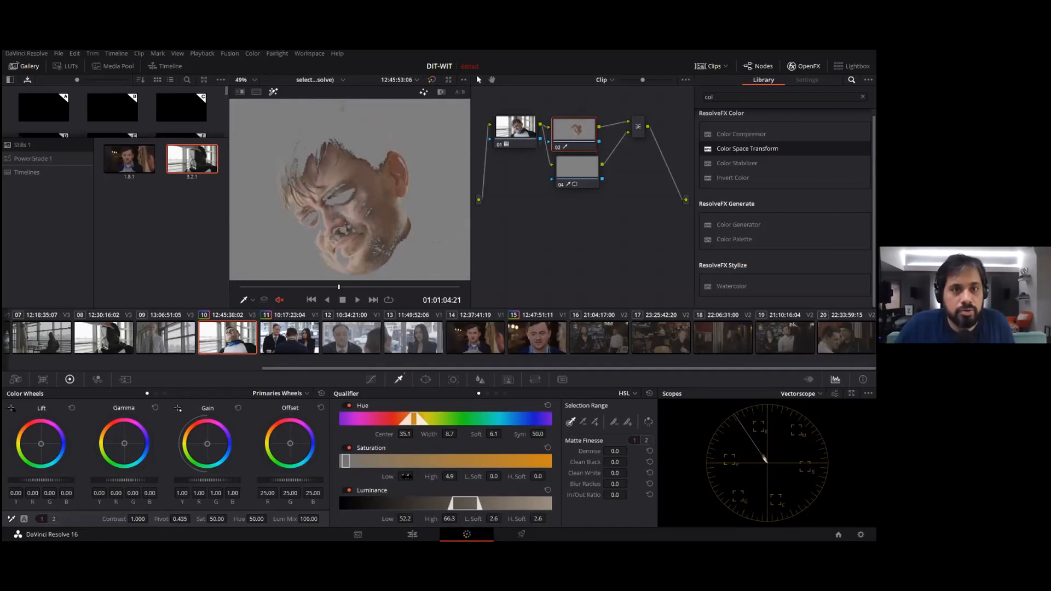
pyautogui.moveTo(494, 476); pyautogui.dragTo(504, 476)
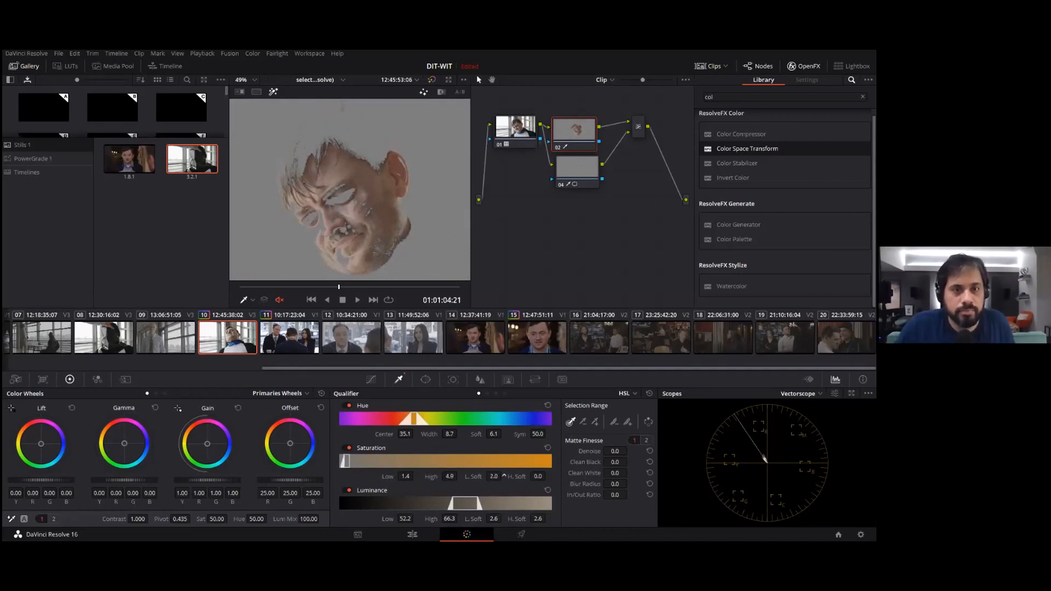
# Step: Set node 02's saturation low to 1.7 and low softness to 2.5, and compare the highlighted key with the full image
pyautogui.scroll(5, 372, 214)
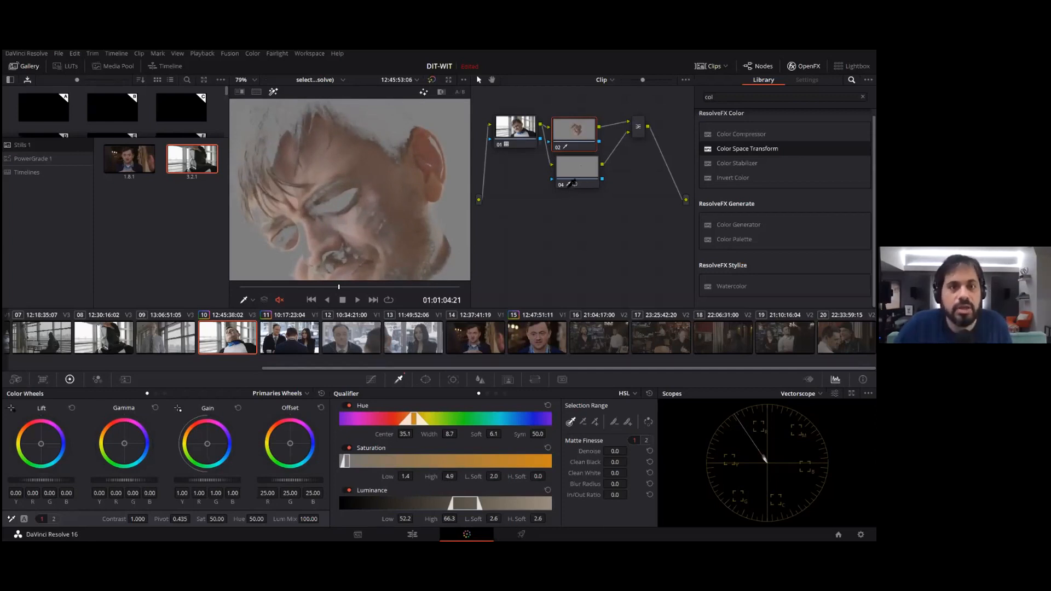
pyautogui.moveTo(406, 476); pyautogui.dragTo(411, 477)
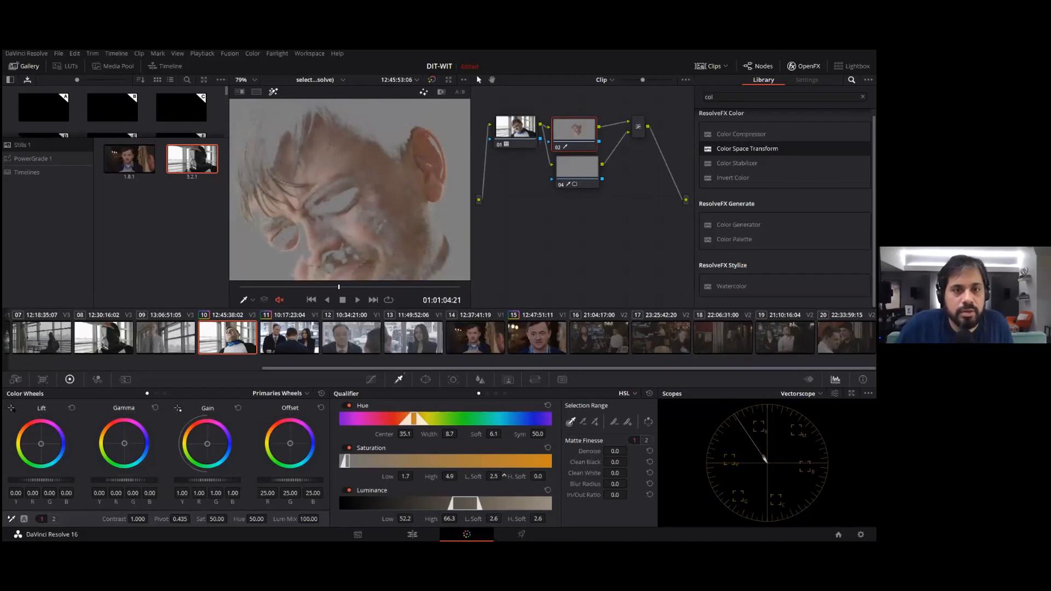
pyautogui.scroll(-6, 350, 166)
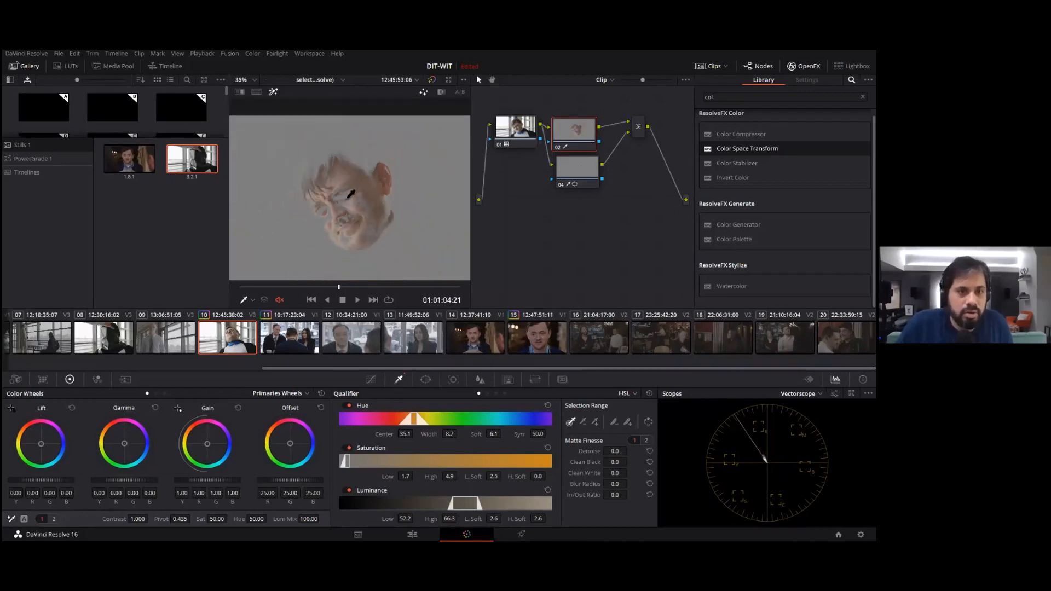
pyautogui.hotkey('shift', 'h')
pyautogui.hotkey('shift', 'h')
# Step: Add the chin skin to node 02's qualifier selection, set luminance high to 69.4, and turn off the highlight
pyautogui.click(595, 423)
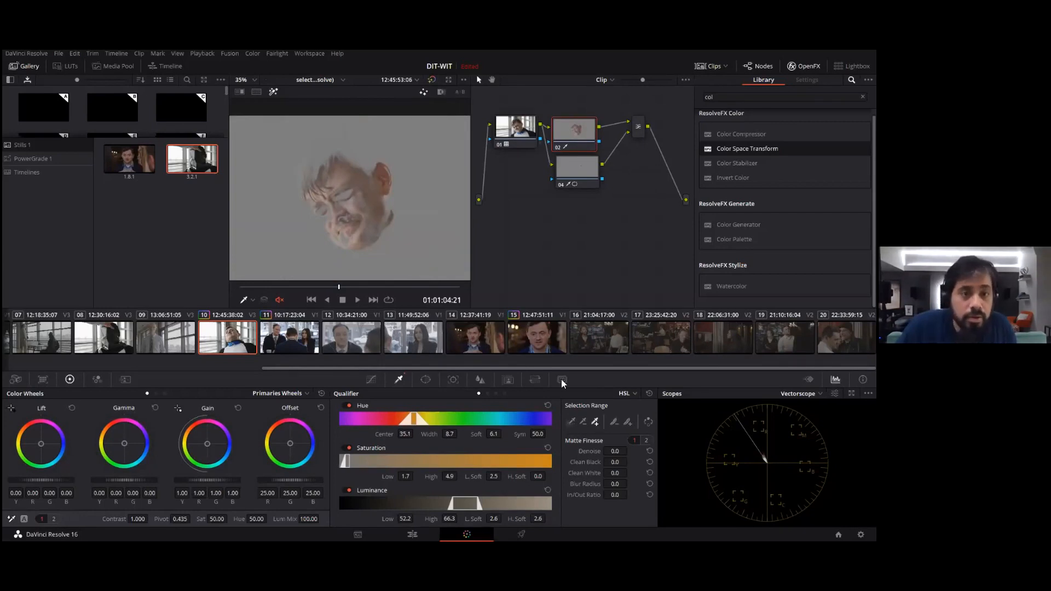
pyautogui.click(348, 235)
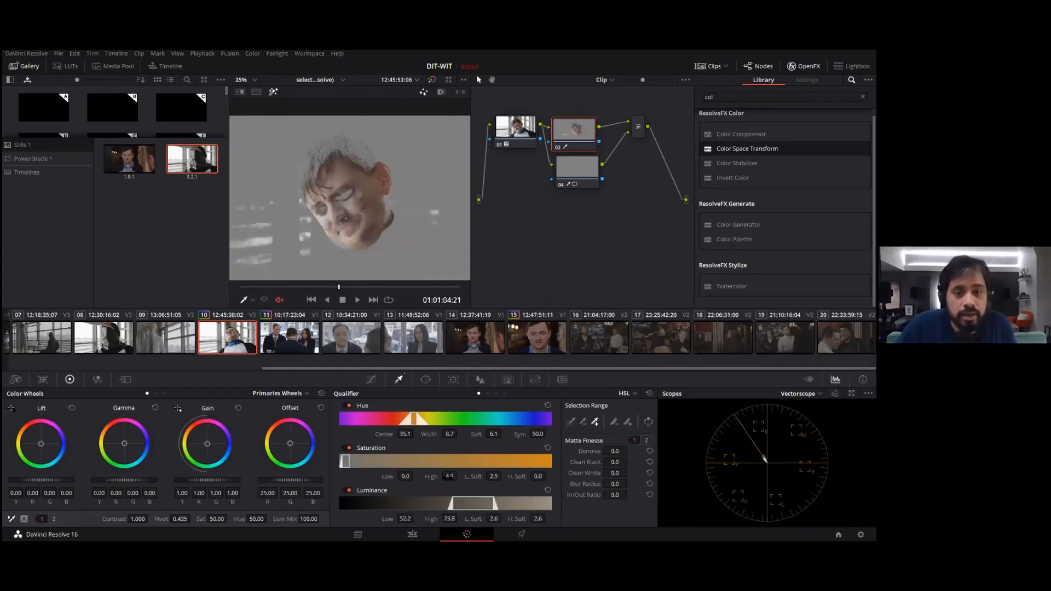
pyautogui.moveTo(454, 519); pyautogui.dragTo(460, 518)
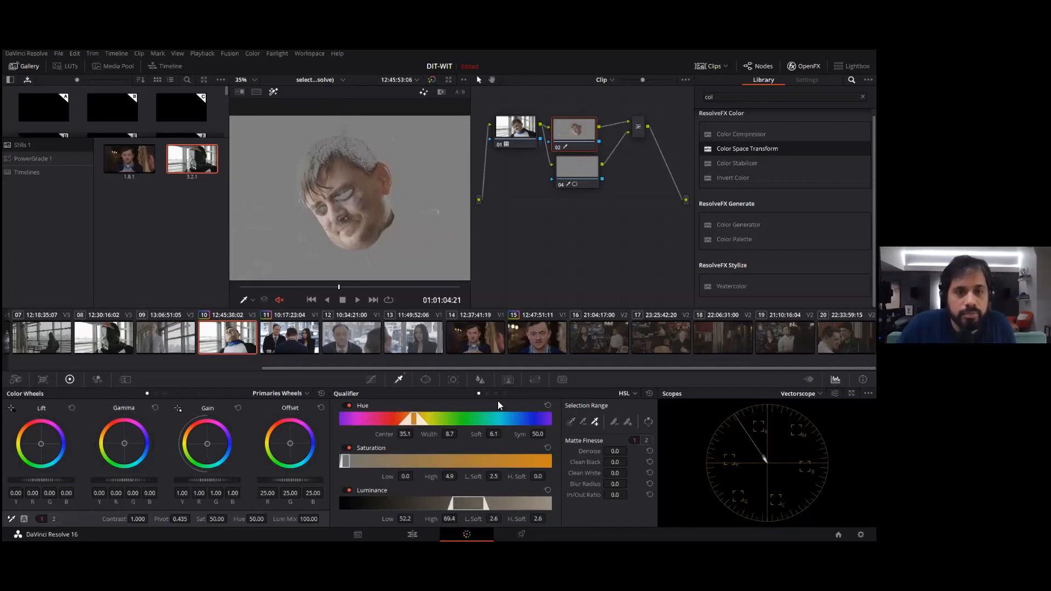
pyautogui.hotkey('shift', 'h')
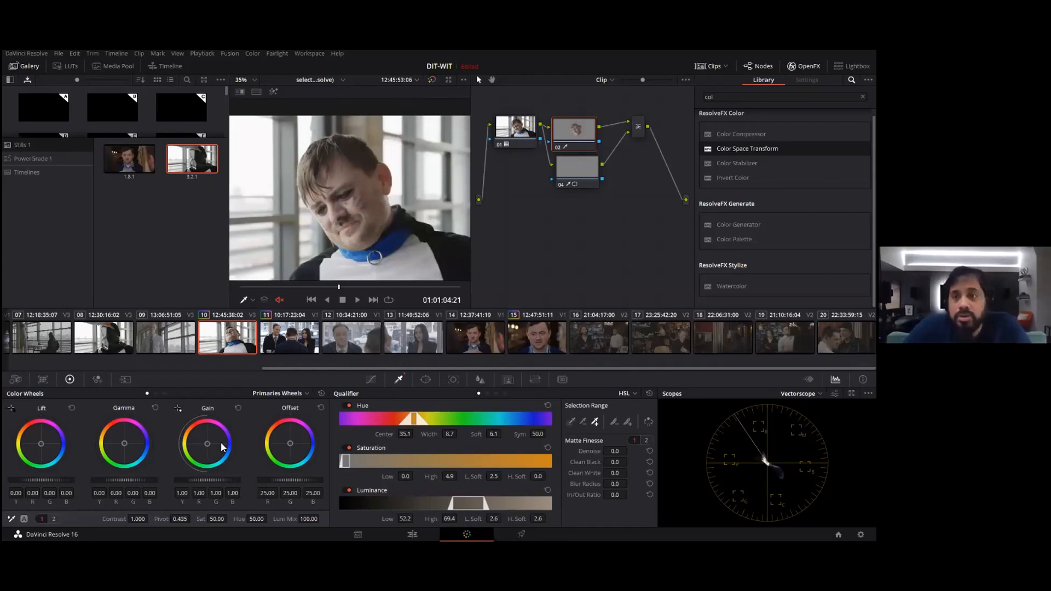
# Step: Apply the Color Compressor effect to node 02 and set its target colour to an orange skin tone of about #ce8263
pyautogui.moveTo(726, 138); pyautogui.dragTo(588, 127)
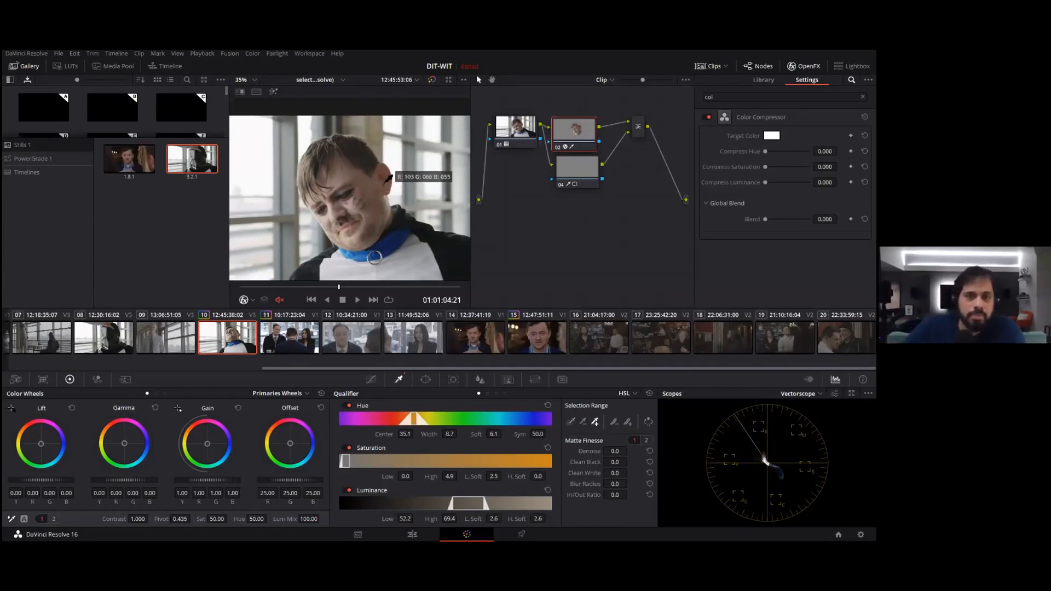
pyautogui.click(386, 170)
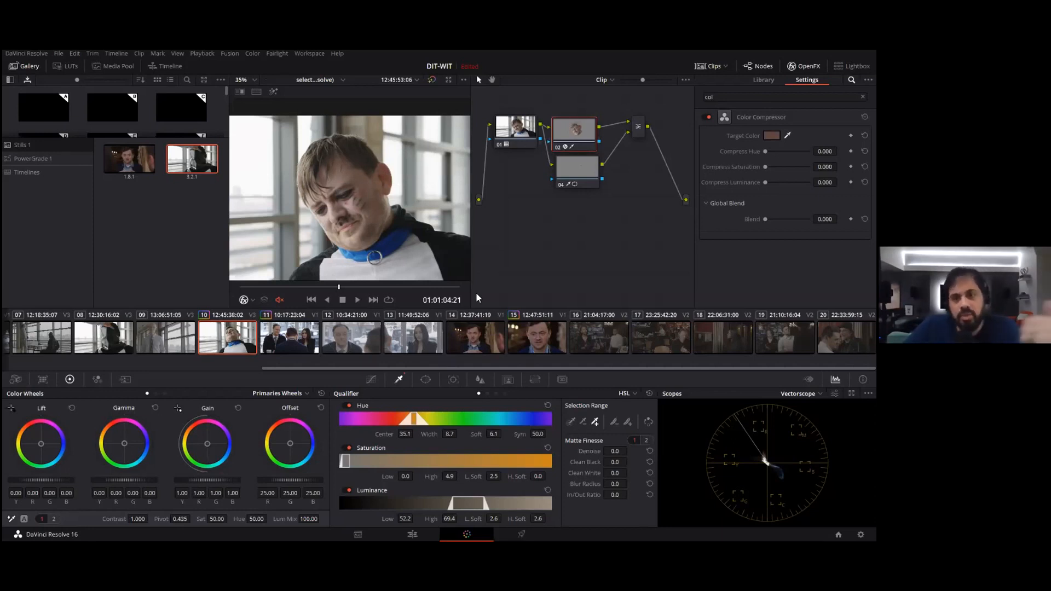
pyautogui.click(772, 135)
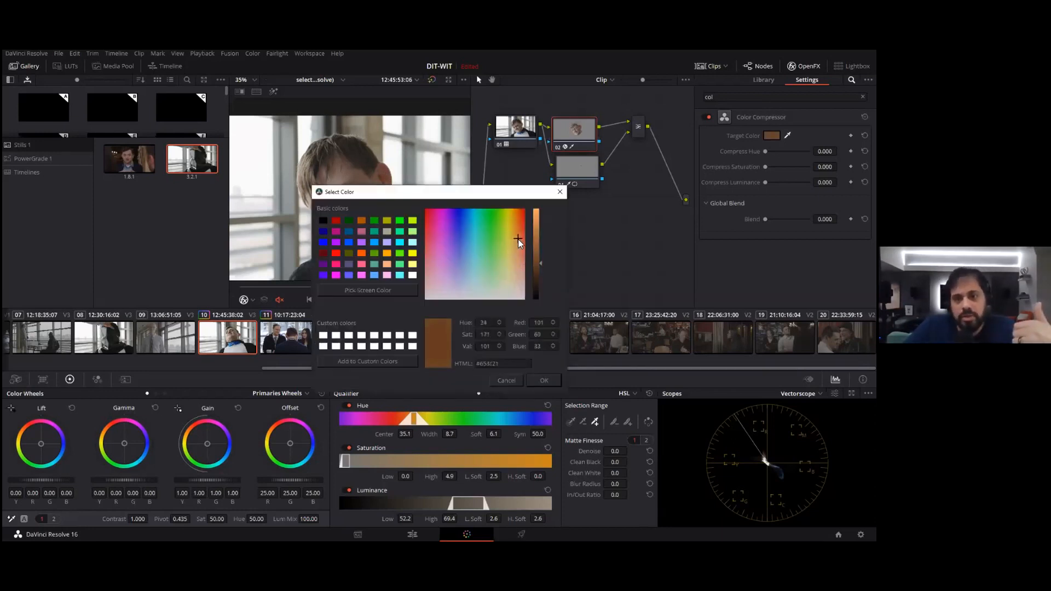
pyautogui.click(517, 243)
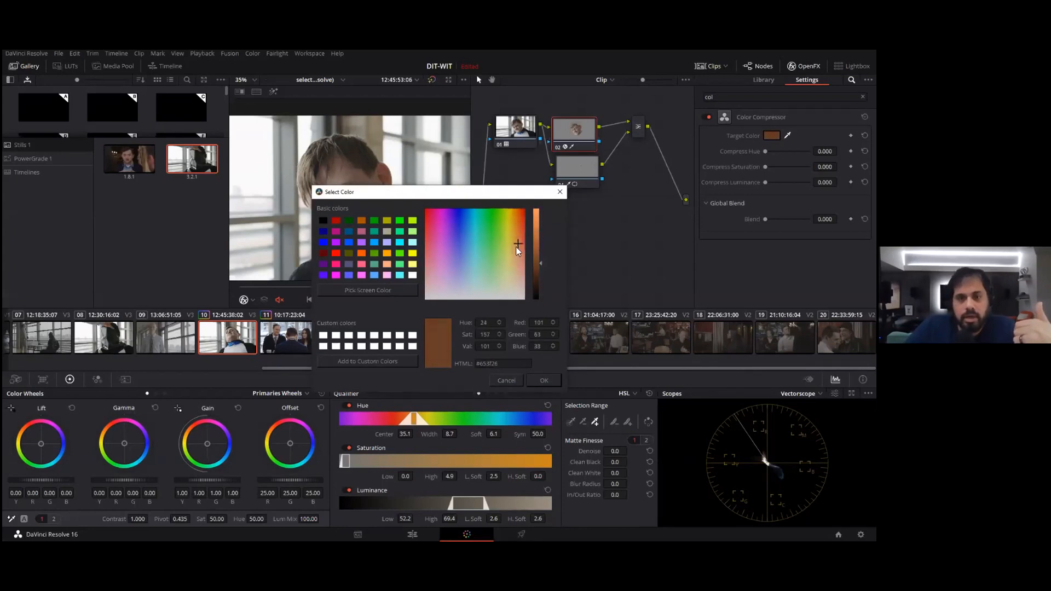
pyautogui.moveTo(505, 195); pyautogui.dragTo(430, 197)
pyautogui.moveTo(463, 258)
pyautogui.mouseDown()
pyautogui.moveTo(464, 228)
pyautogui.moveTo(443, 255)
pyautogui.mouseUp()
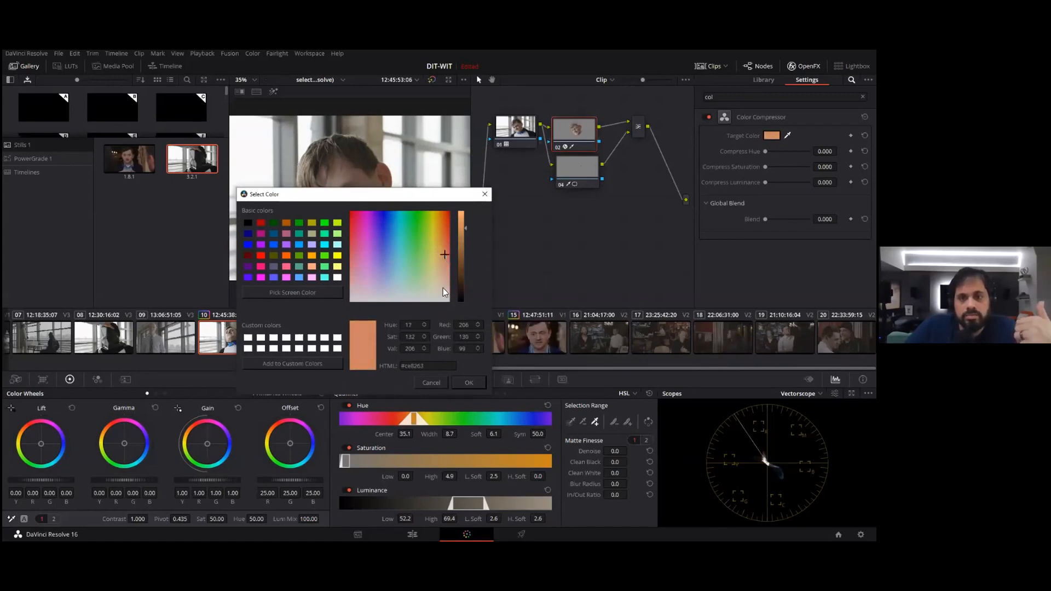
pyautogui.click(470, 383)
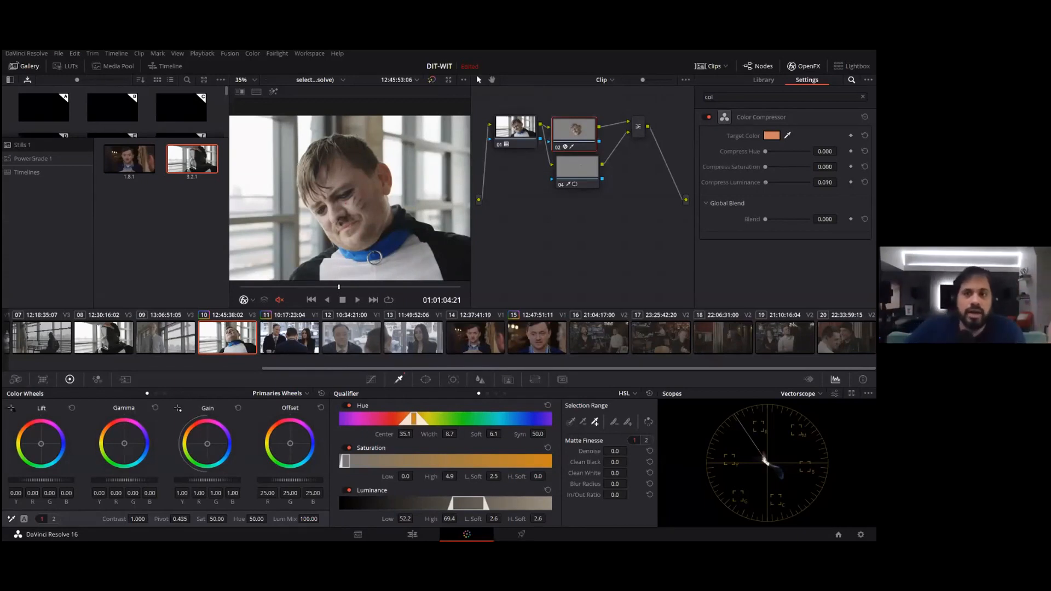
# Step: Set node 02's Color Compressor to hue 0.541, saturation 0.102 and luminance 0.000, with a light peach target colour of #e1a289
pyautogui.moveTo(765, 182); pyautogui.dragTo(809, 182)
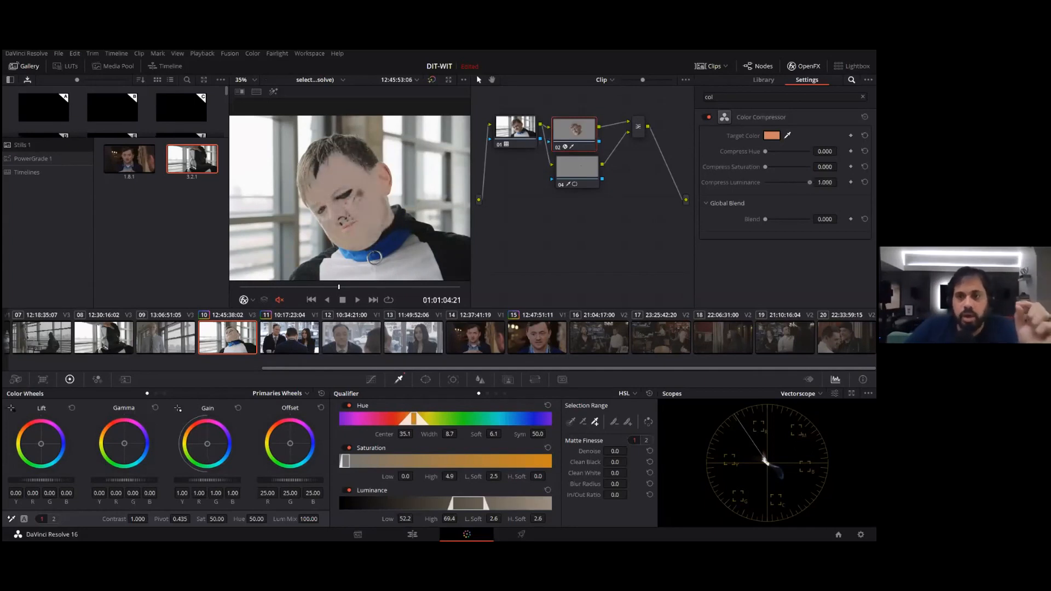
pyautogui.moveTo(809, 182)
pyautogui.mouseDown()
pyautogui.moveTo(765, 183)
pyautogui.moveTo(803, 167)
pyautogui.moveTo(765, 166)
pyautogui.moveTo(765, 151)
pyautogui.mouseUp()
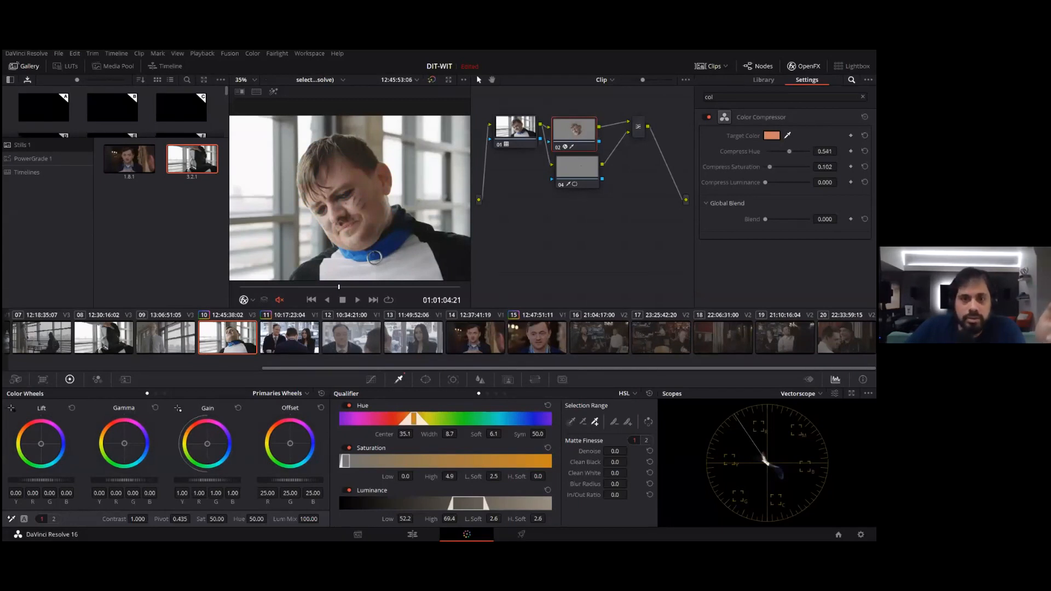
pyautogui.click(772, 136)
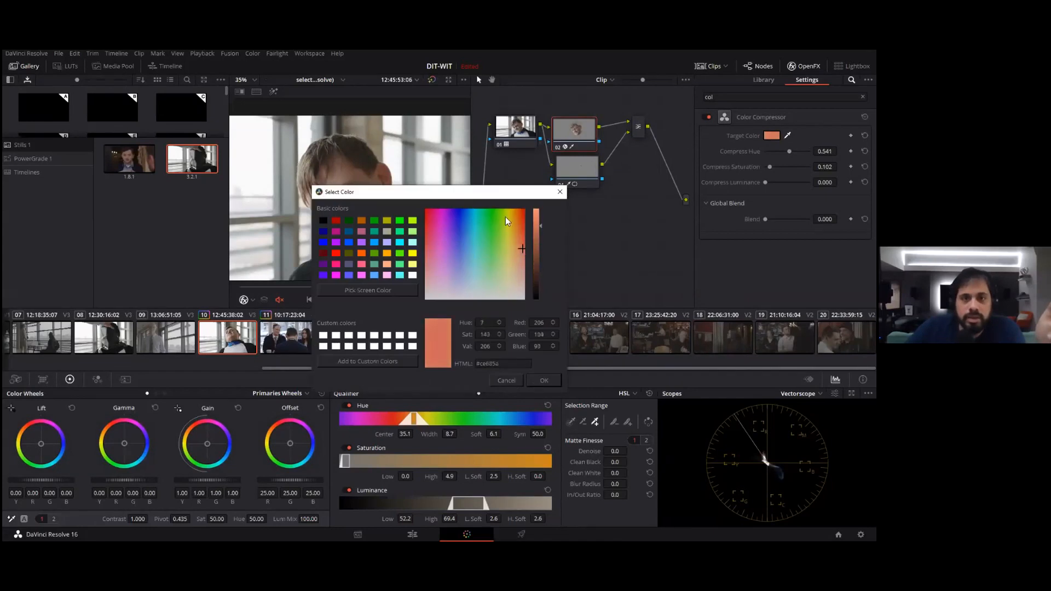
pyautogui.moveTo(495, 191); pyautogui.dragTo(353, 236)
pyautogui.click(381, 271)
pyautogui.moveTo(382, 272); pyautogui.dragTo(379, 312)
pyautogui.moveTo(397, 268); pyautogui.dragTo(397, 264)
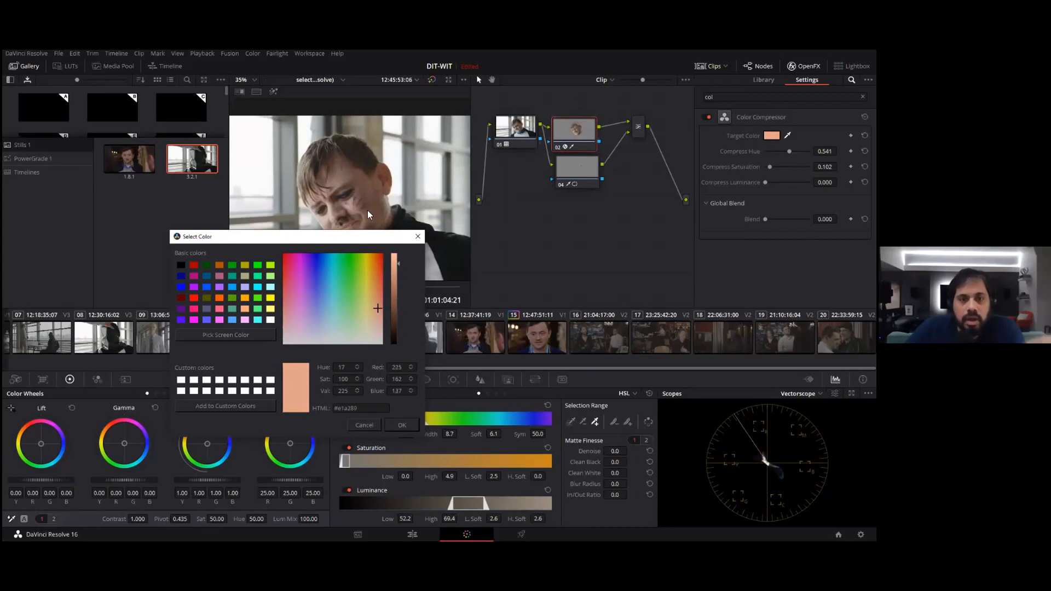
pyautogui.press('Return')
# Step: Highlight node 04's keyed cheek marks in the viewer and apply the Color Compressor effect to that node
pyautogui.scroll(4, 368, 214)
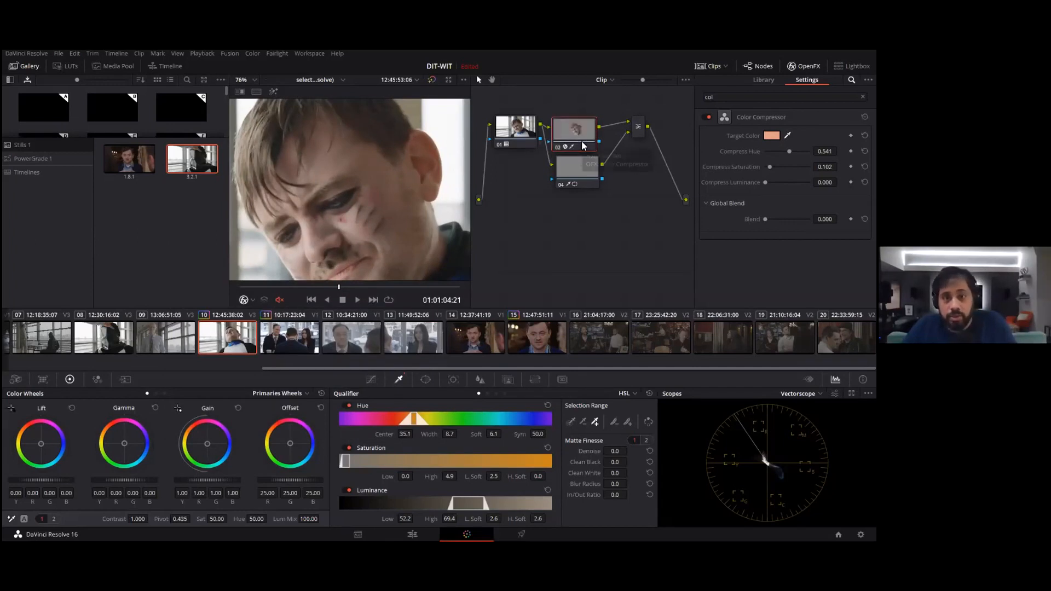
pyautogui.click(582, 174)
pyautogui.hotkey('shift', 'h')
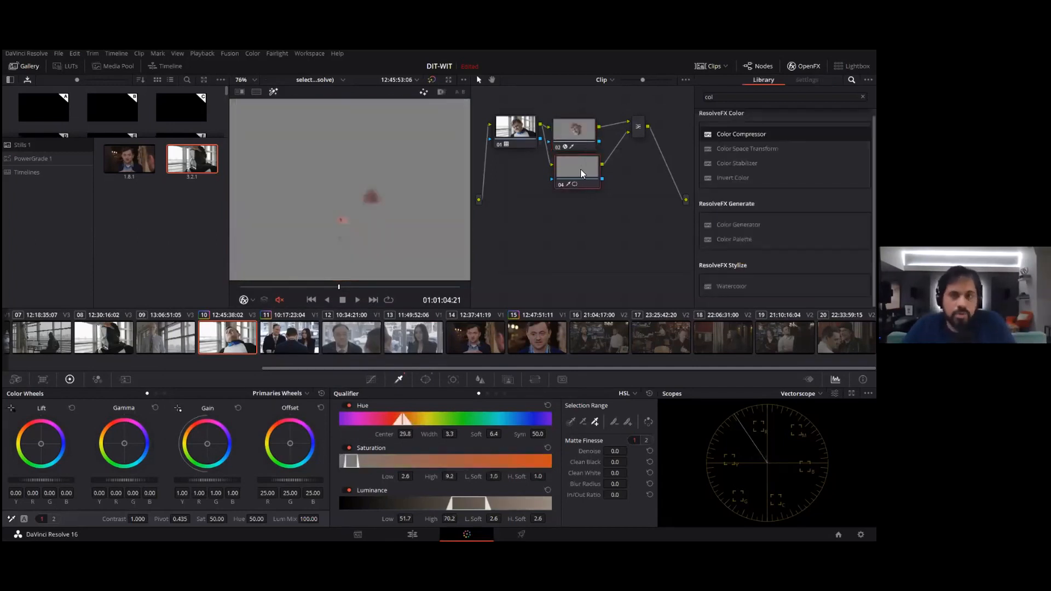
pyautogui.moveTo(499, 211); pyautogui.dragTo(588, 171)
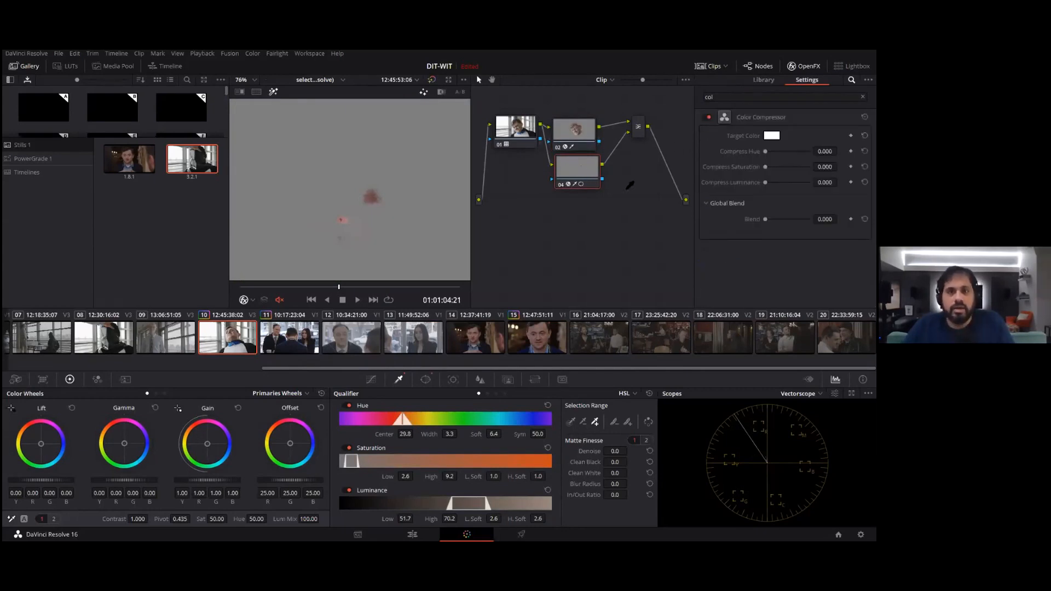
# Step: Set node 04's Color Compressor to a brick-red target colour with hue 0.368 and saturation 0.092, and adjust its luminance compression
pyautogui.click(342, 220)
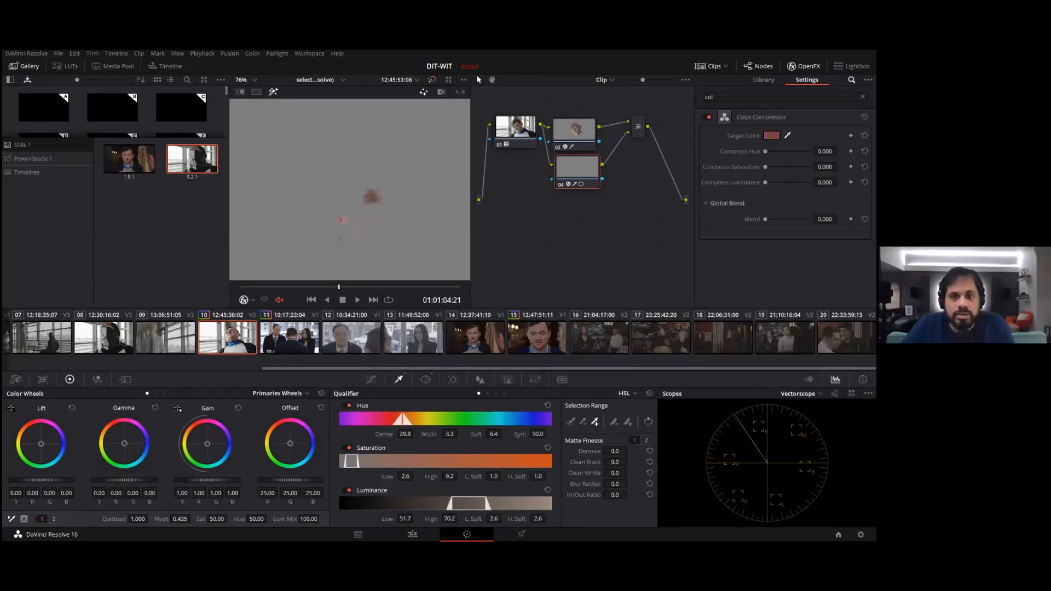
pyautogui.click(772, 136)
pyautogui.moveTo(463, 196); pyautogui.dragTo(306, 223)
pyautogui.moveTo(365, 284); pyautogui.dragTo(366, 258)
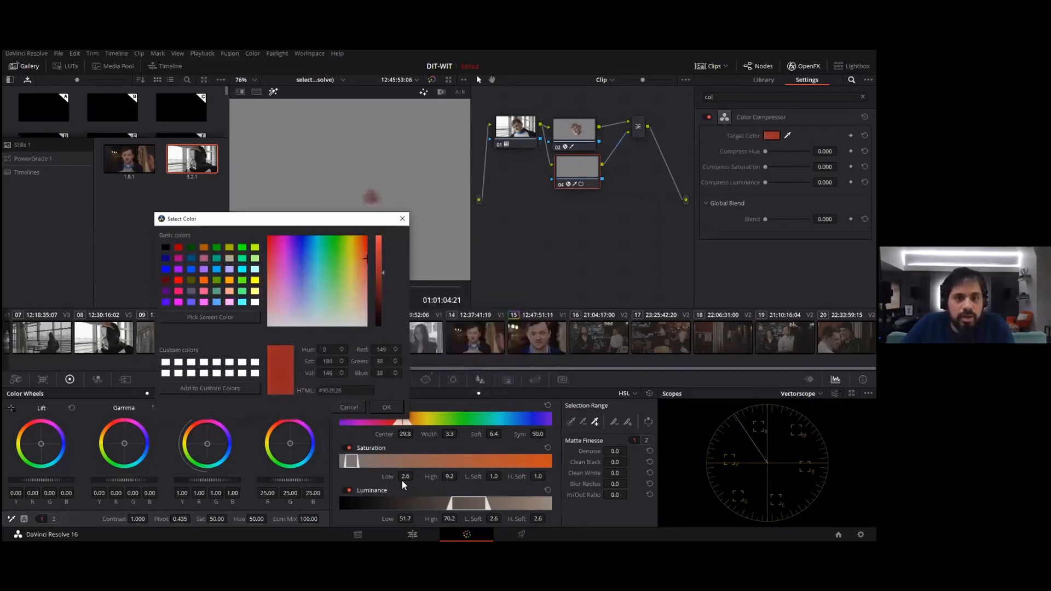
pyautogui.click(386, 408)
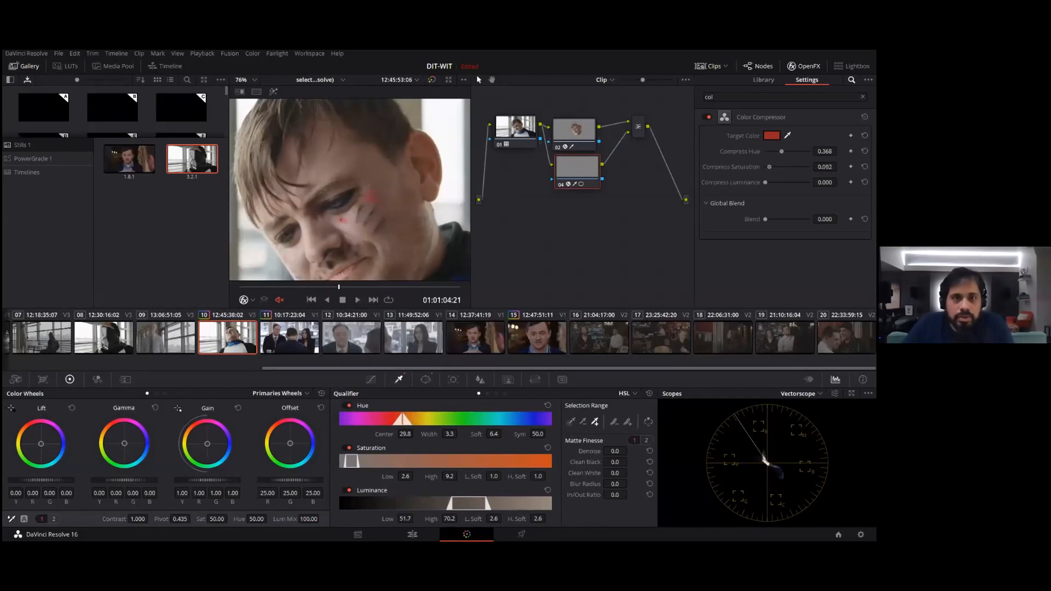
pyautogui.moveTo(785, 182); pyautogui.dragTo(790, 182)
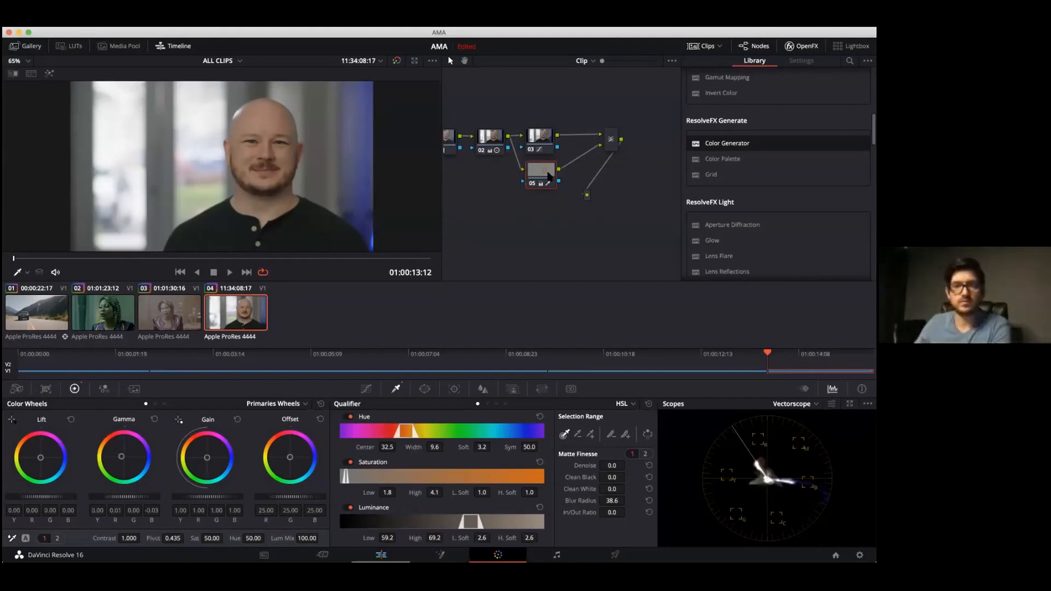
# Step: Delete all nodes except LUT node 01 on the bald man's clip and add a serial node 02 after it
pyautogui.press('Delete')
pyautogui.press('Delete')
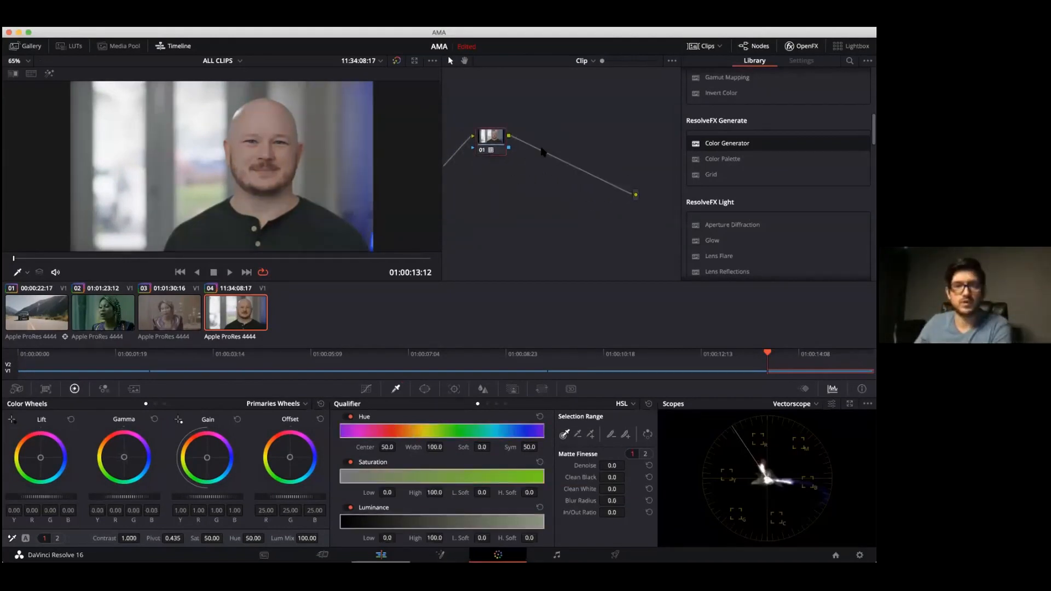
pyautogui.moveTo(491, 141); pyautogui.dragTo(527, 136)
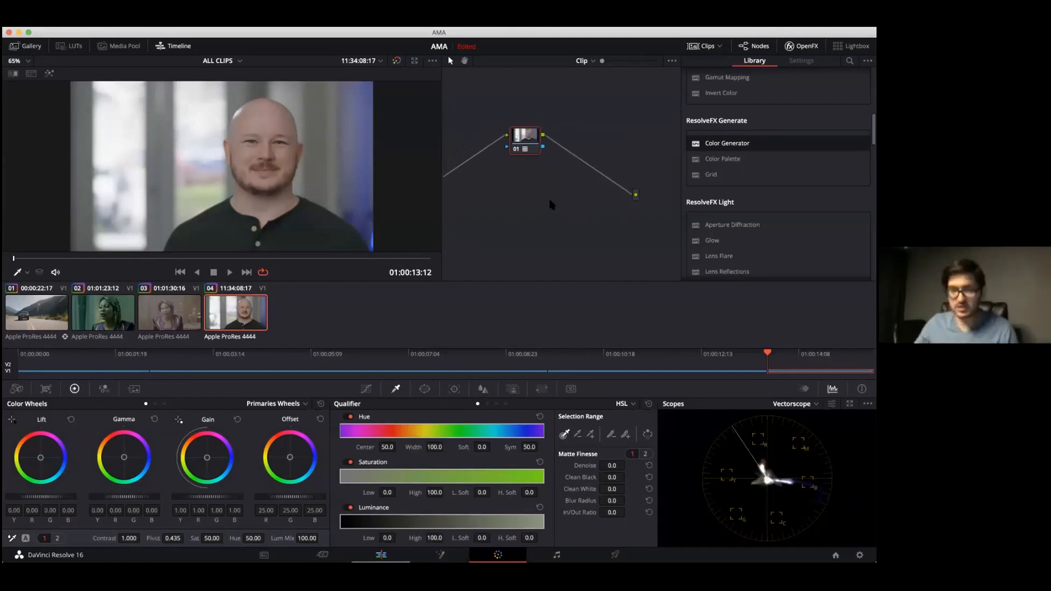
pyautogui.hotkey('alt', 's')
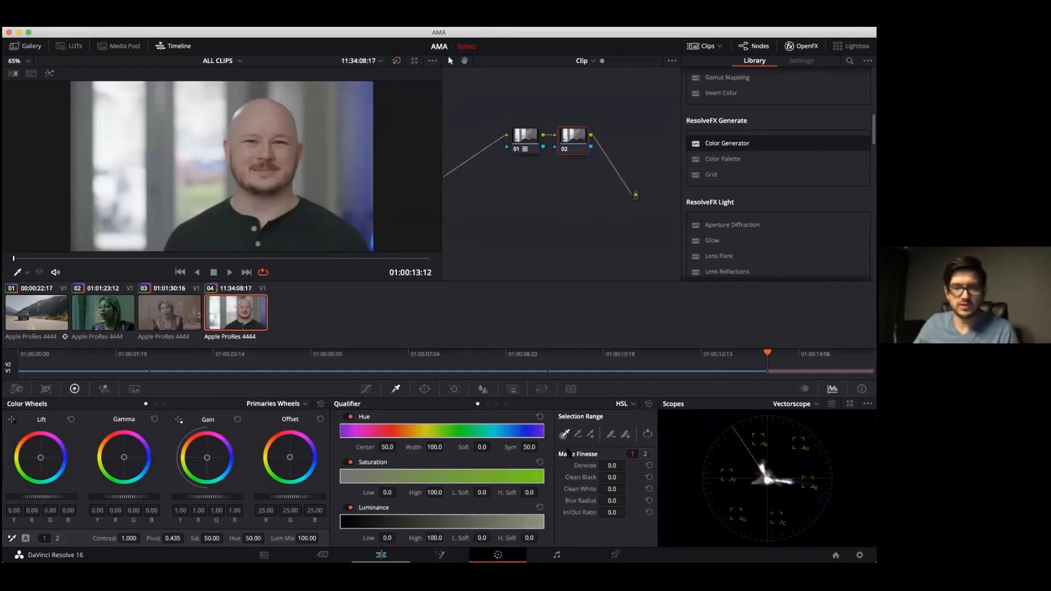
# Step: Sample the blue background into node 02's Hue Vs Hue curve and set that point to input hue 128.26 with hue rotate 101.25
pyautogui.hotkey('alt', 'shift', 'c')
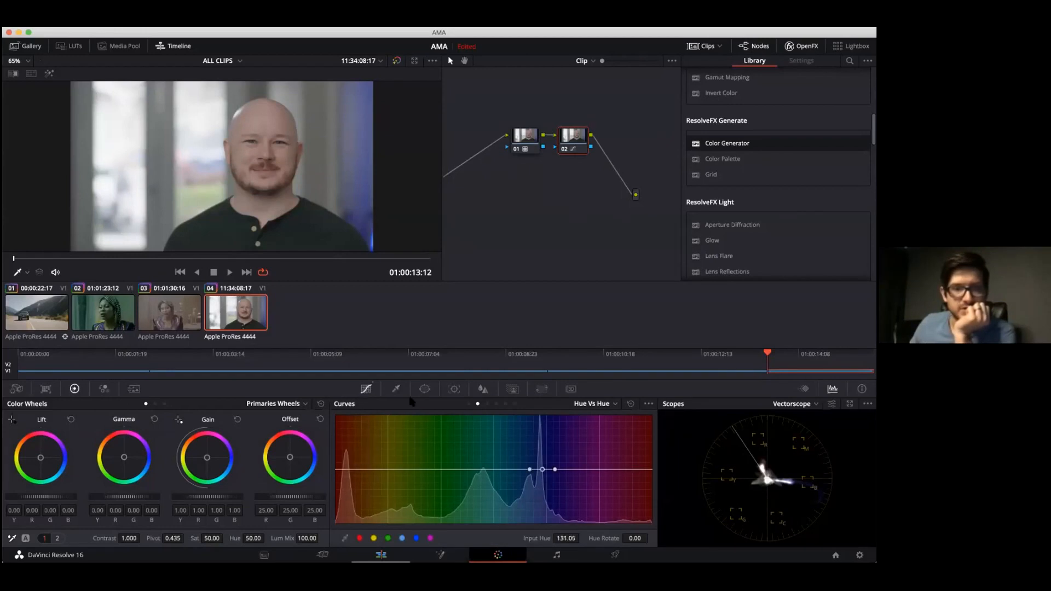
pyautogui.click(364, 178)
pyautogui.moveTo(542, 469); pyautogui.dragTo(540, 438)
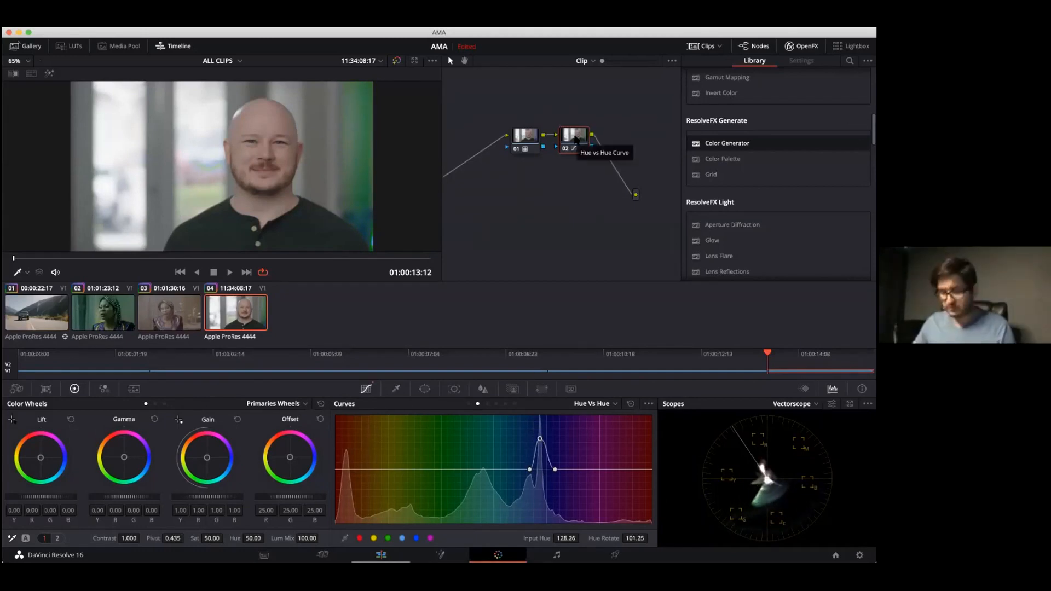
# Step: Move the Hue Vs Hue node 02 ahead of LUT node 01 in the node graph
pyautogui.moveTo(574, 144); pyautogui.dragTo(474, 161)
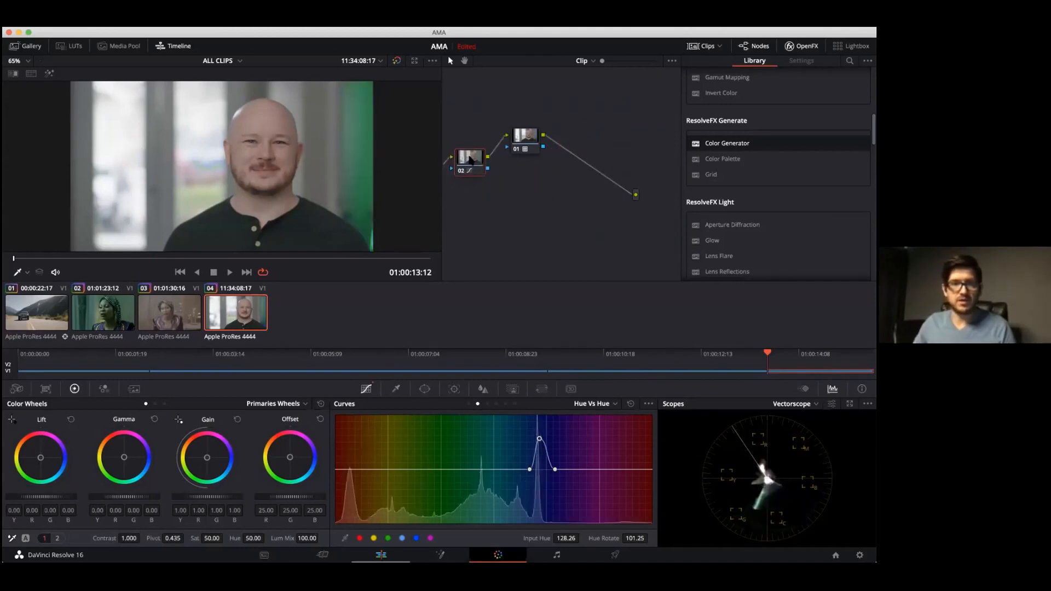
pyautogui.moveTo(537, 136); pyautogui.dragTo(560, 137)
pyautogui.moveTo(468, 162); pyautogui.dragTo(478, 159)
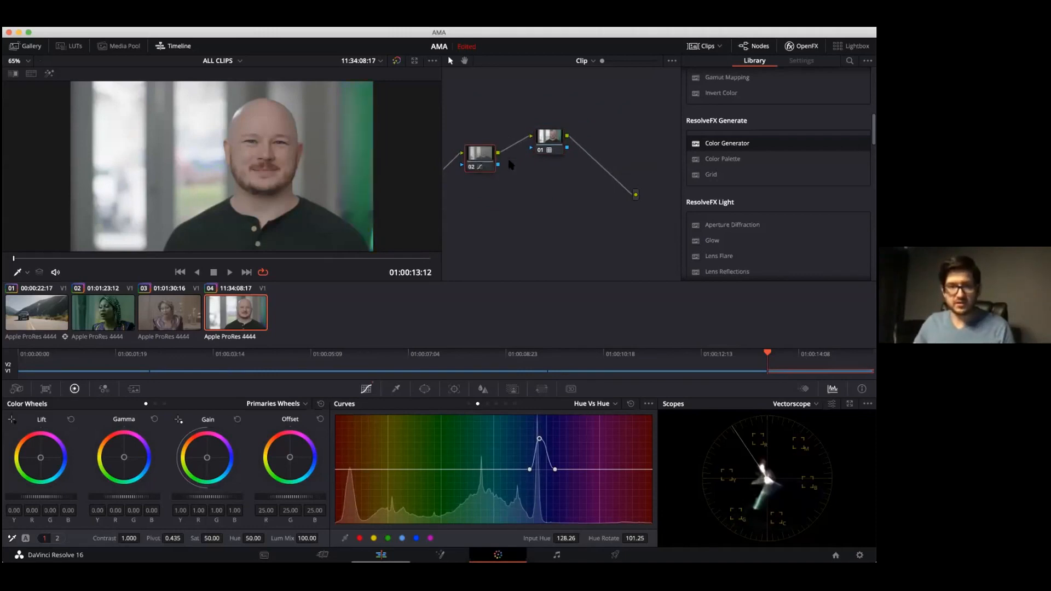
# Step: Add a new color grading version of the clip and move the Hue Vs Hue node 02 after LUT node 01
pyautogui.press('super+y')
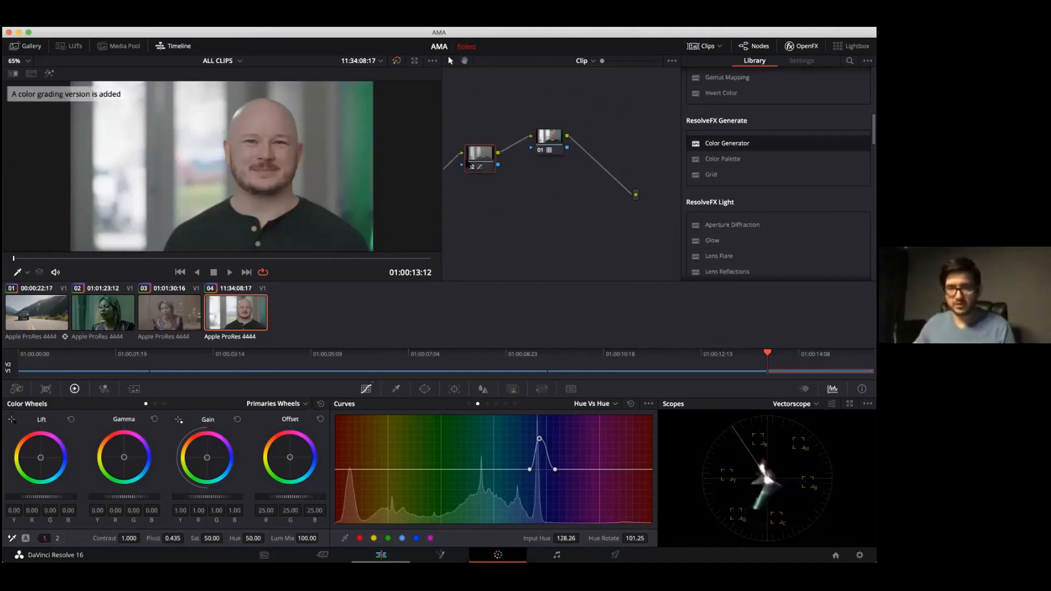
pyautogui.moveTo(477, 160); pyautogui.dragTo(601, 165)
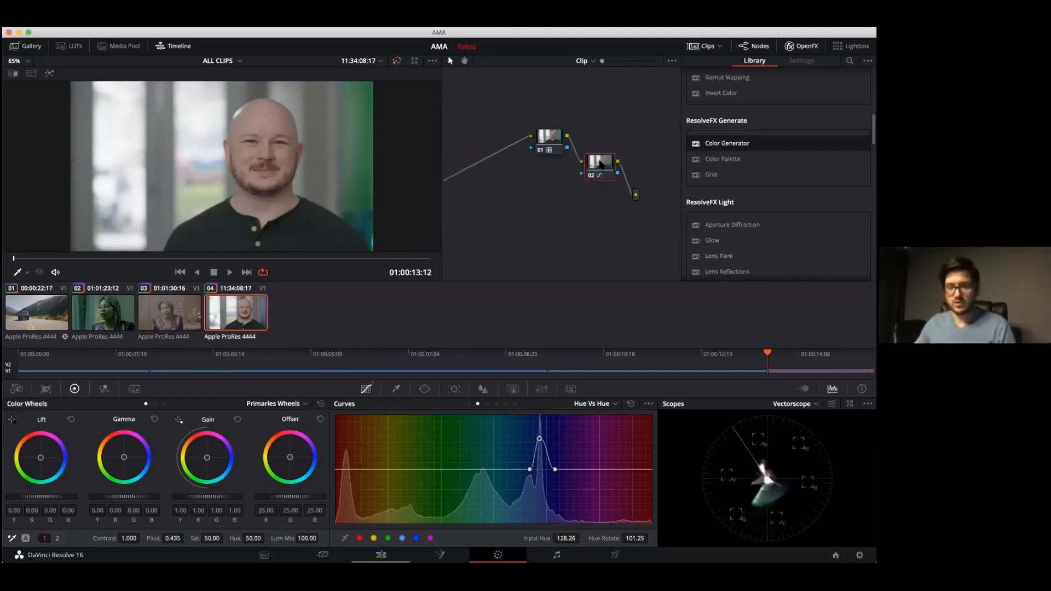
# Step: Cycle through the clip's saved grading versions to compare them, stopping on Version 2
pyautogui.press('super+b')
pyautogui.press('super+b')
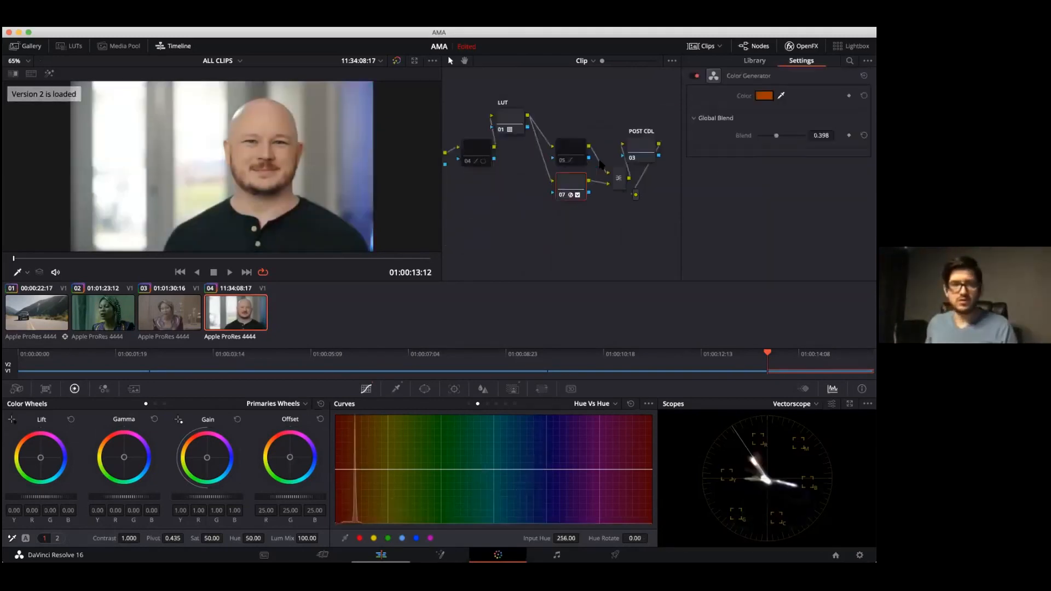
pyautogui.press('super+b')
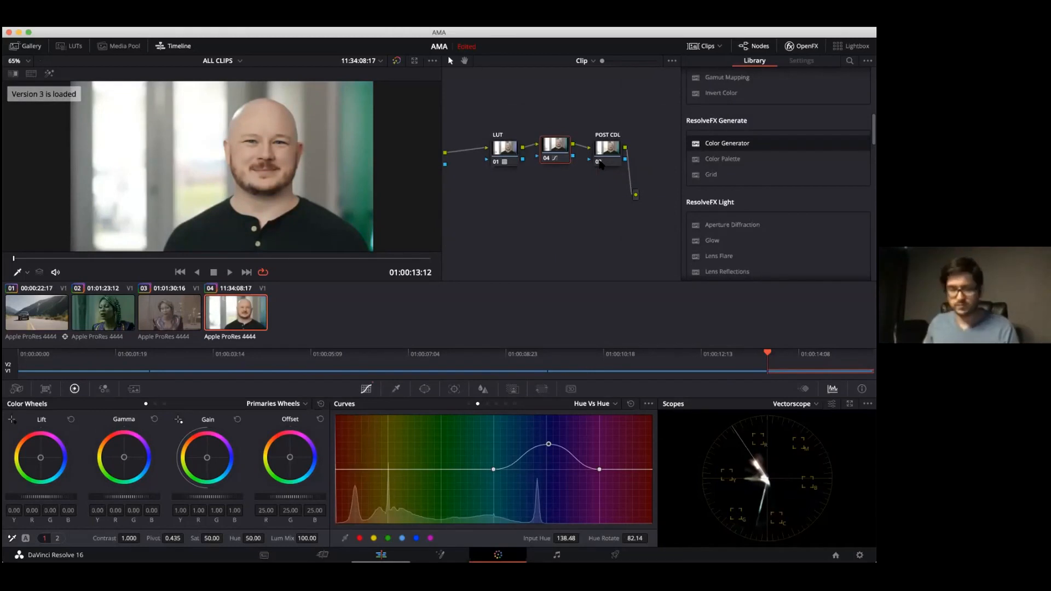
pyautogui.press('super+b')
pyautogui.press('super+b')
pyautogui.press('super+b')
pyautogui.press('super+b')
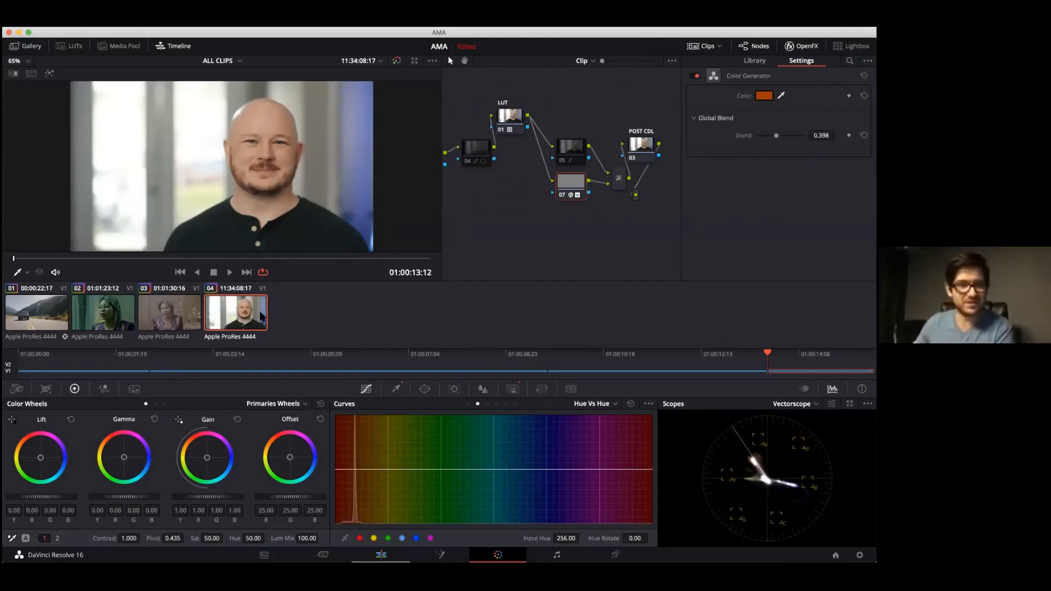
# Step: Delete the clip's local grading Version 6
pyautogui.rightClick(262, 317)
pyautogui.moveTo(329, 172)
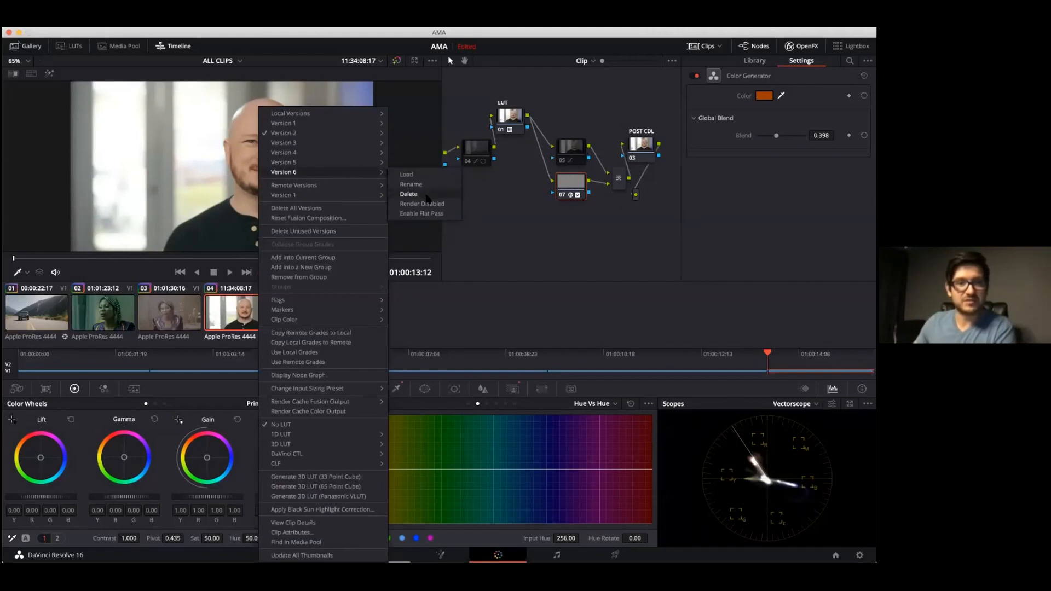
pyautogui.click(409, 194)
pyautogui.click(469, 322)
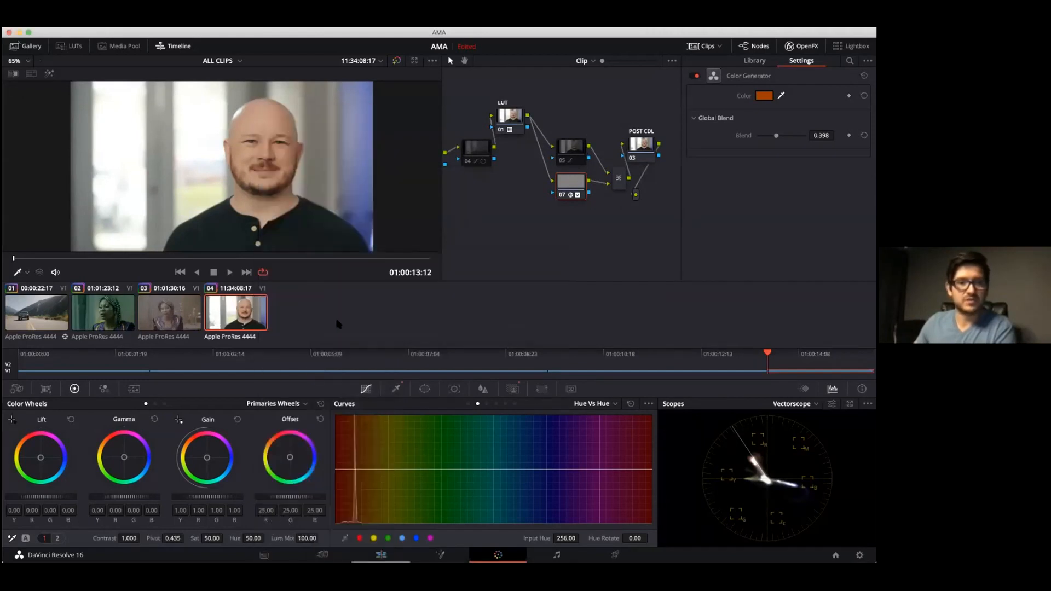
# Step: Delete the clip's local grading Version 5
pyautogui.rightClick(261, 317)
pyautogui.moveTo(326, 83)
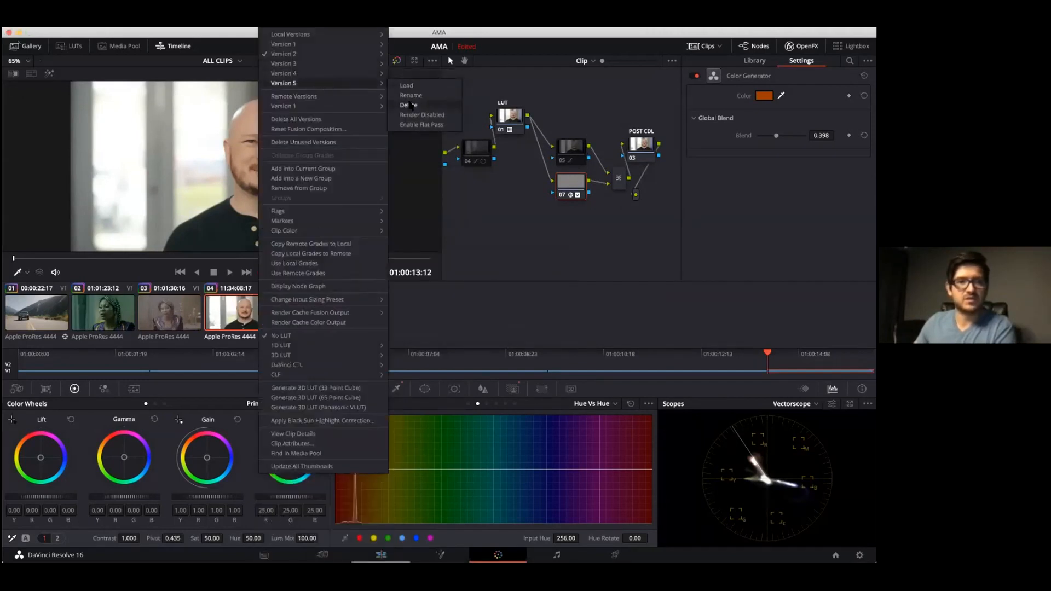
pyautogui.click(409, 105)
pyautogui.click(469, 322)
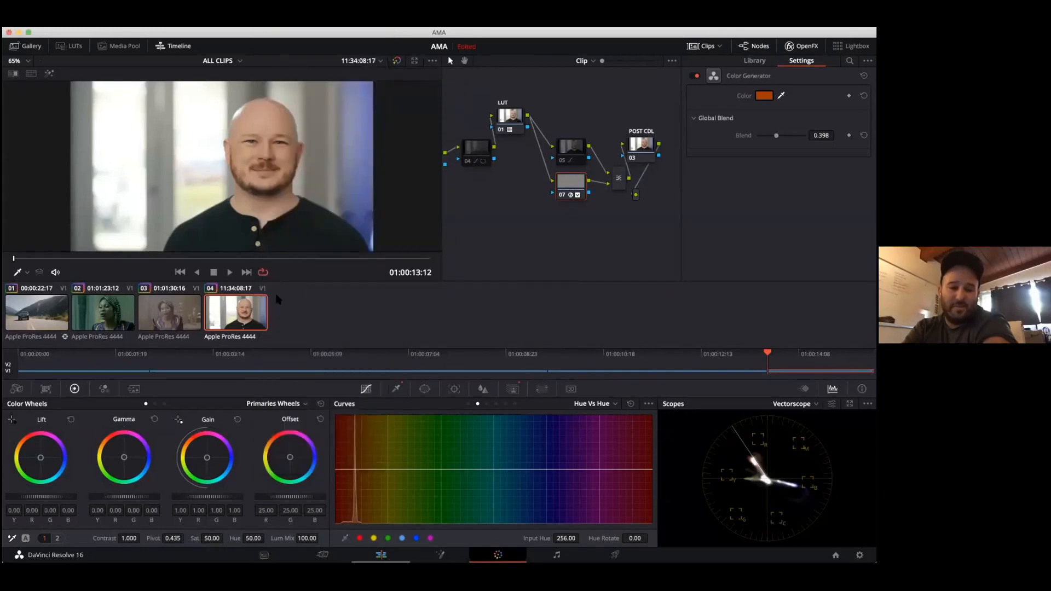
# Step: Delete the LUT node and all nodes following it from the loaded Version 2 grade
pyautogui.rightClick(252, 309)
pyautogui.click(641, 230)
pyautogui.moveTo(548, 128); pyautogui.dragTo(518, 95)
pyautogui.press('Delete')
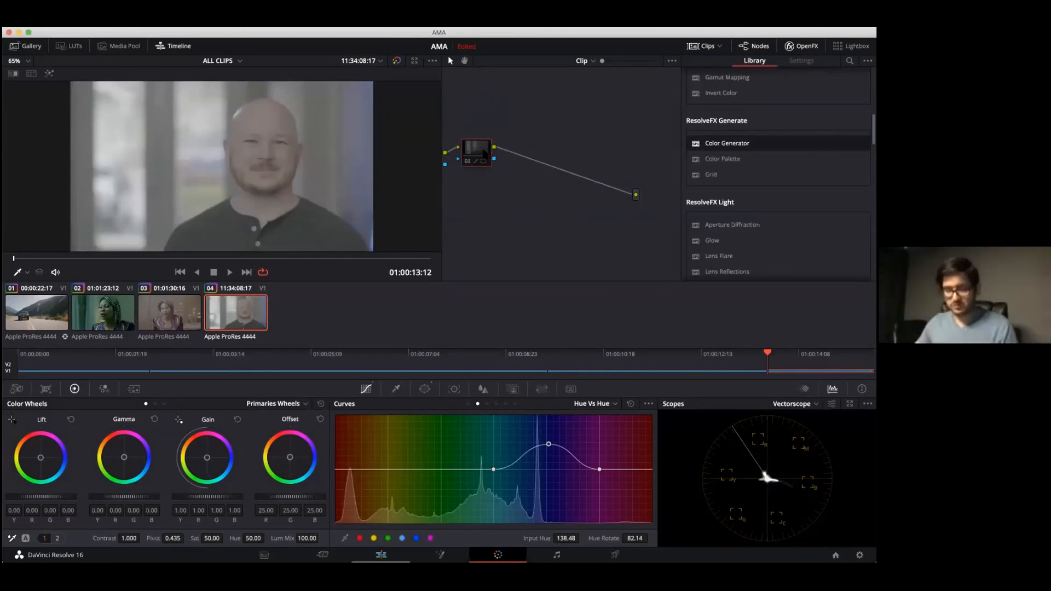
# Step: Load the version with the green-shifted background and delete its Hue Vs Hue node 04 and POST CDL node after the LUT node
pyautogui.hotkey('ctrl', 'b')
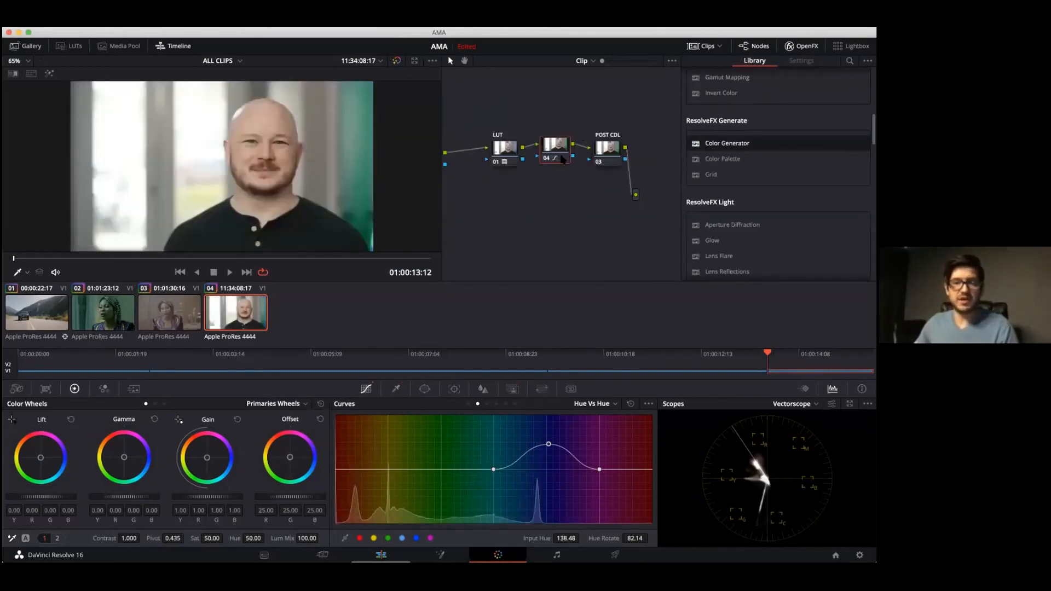
pyautogui.moveTo(563, 158)
pyautogui.mouseDown()
pyautogui.moveTo(562, 179)
pyautogui.moveTo(562, 168)
pyautogui.mouseUp()
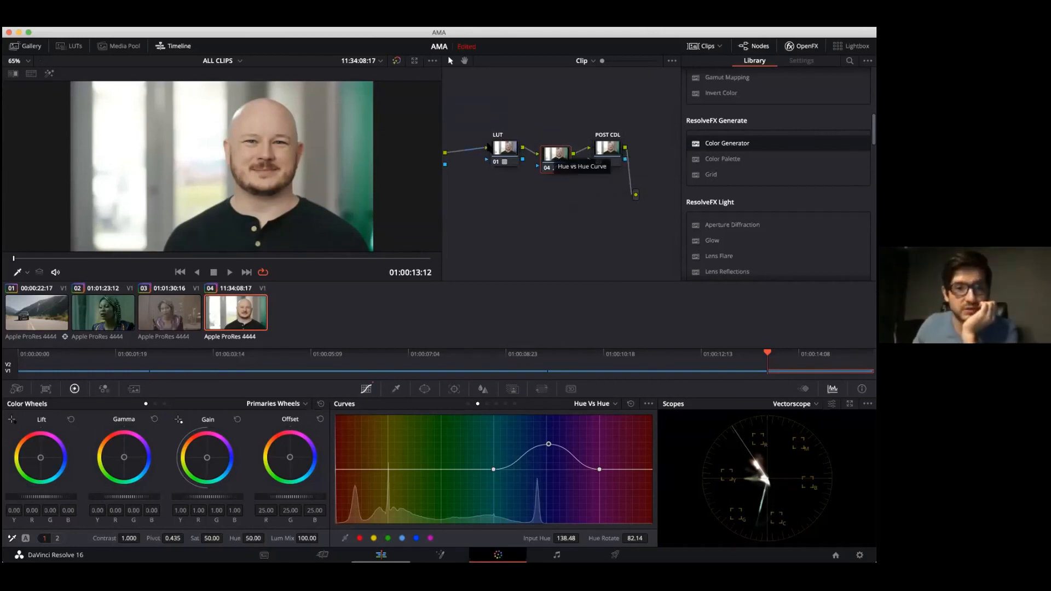
pyautogui.moveTo(560, 155); pyautogui.dragTo(560, 153)
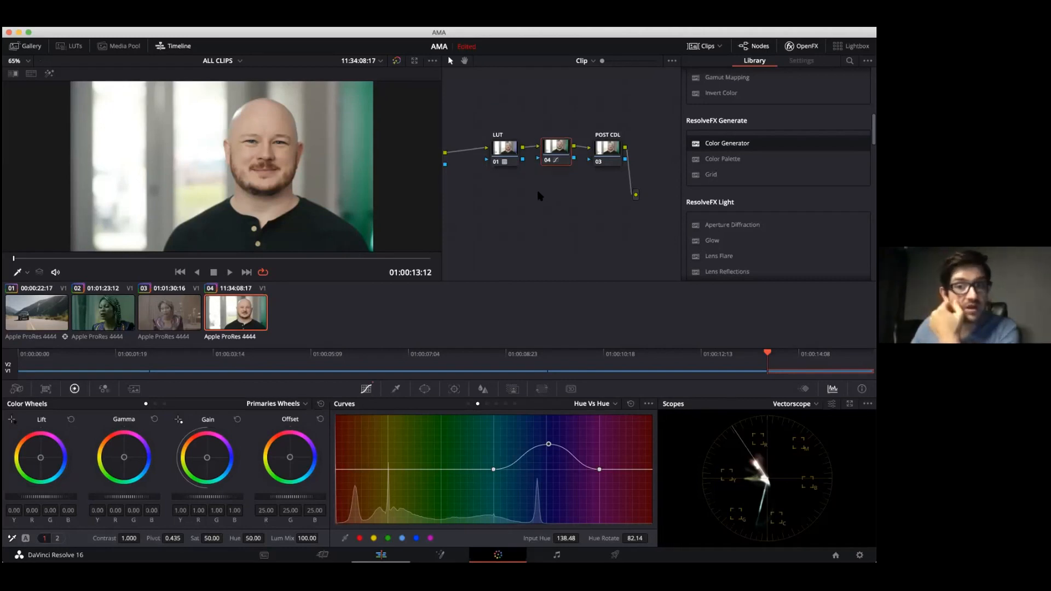
pyautogui.click(599, 149)
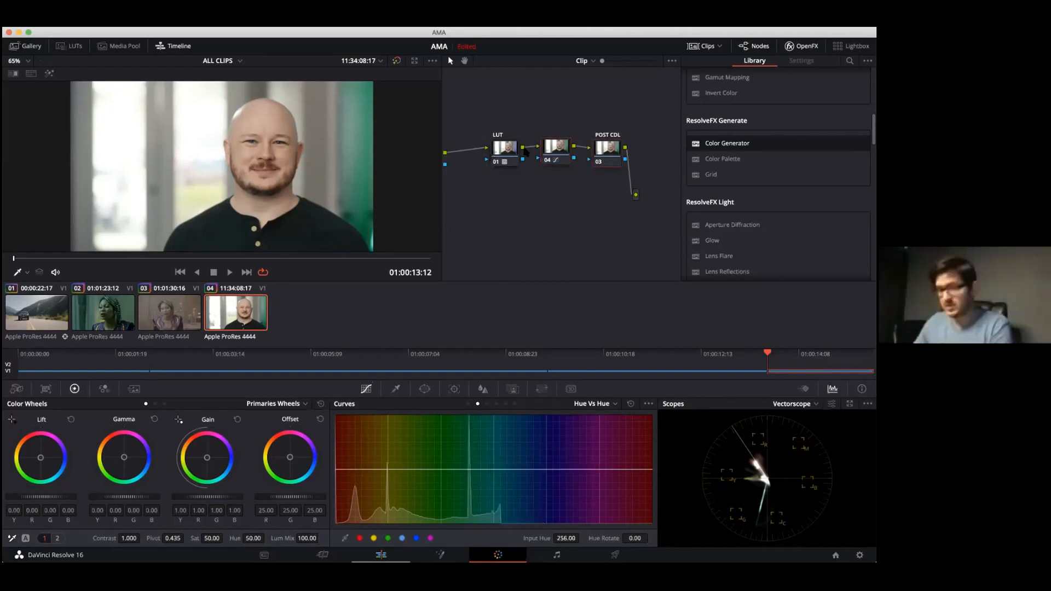
pyautogui.press('Delete')
pyautogui.press('Delete')
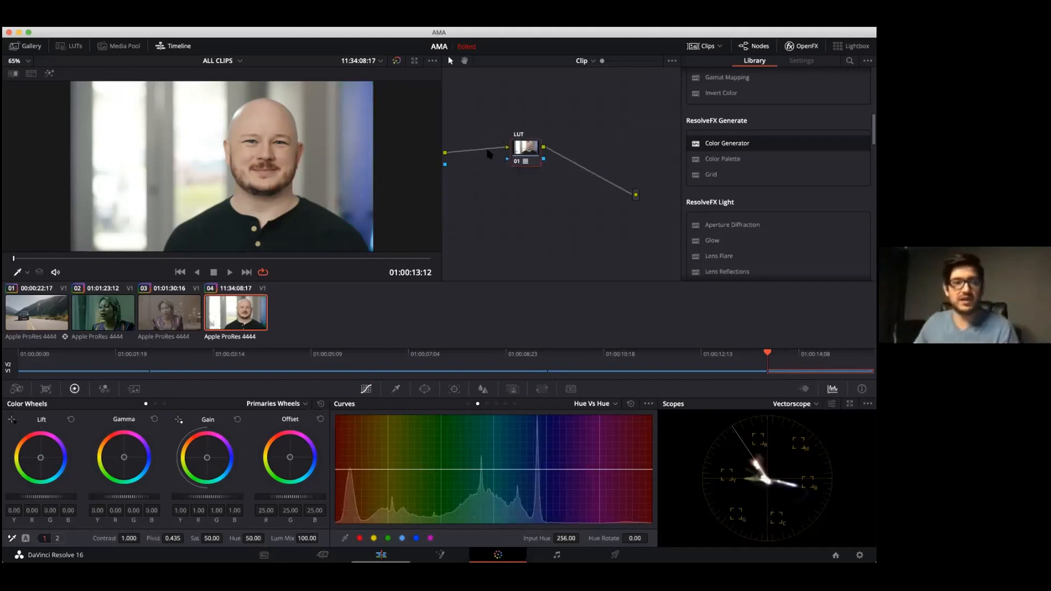
# Step: Switch the scope display to Parade and add a serial node 03 after the LUT node
pyautogui.click(800, 403)
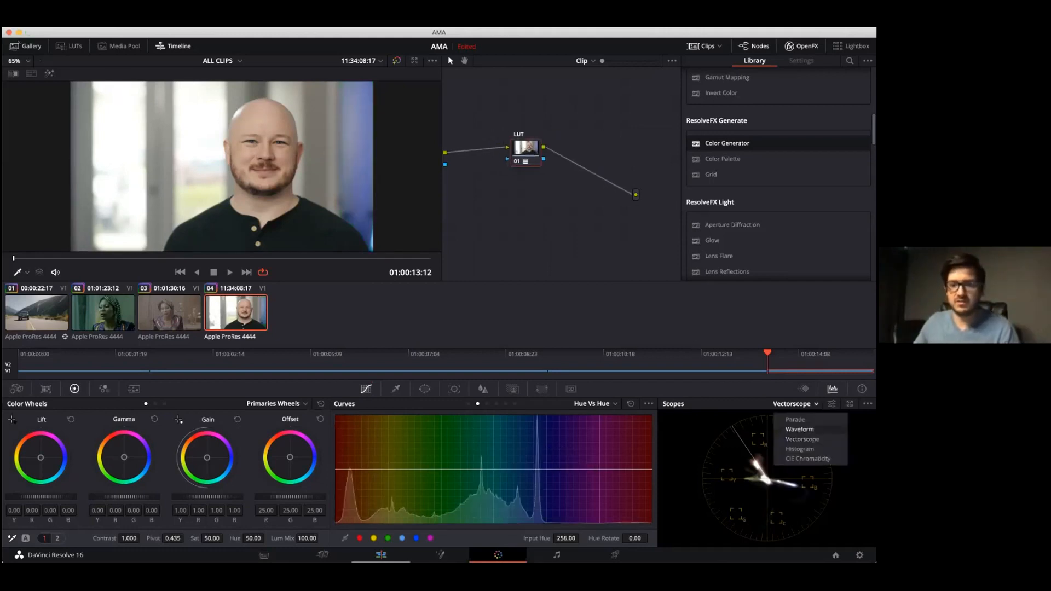
pyautogui.click(800, 431)
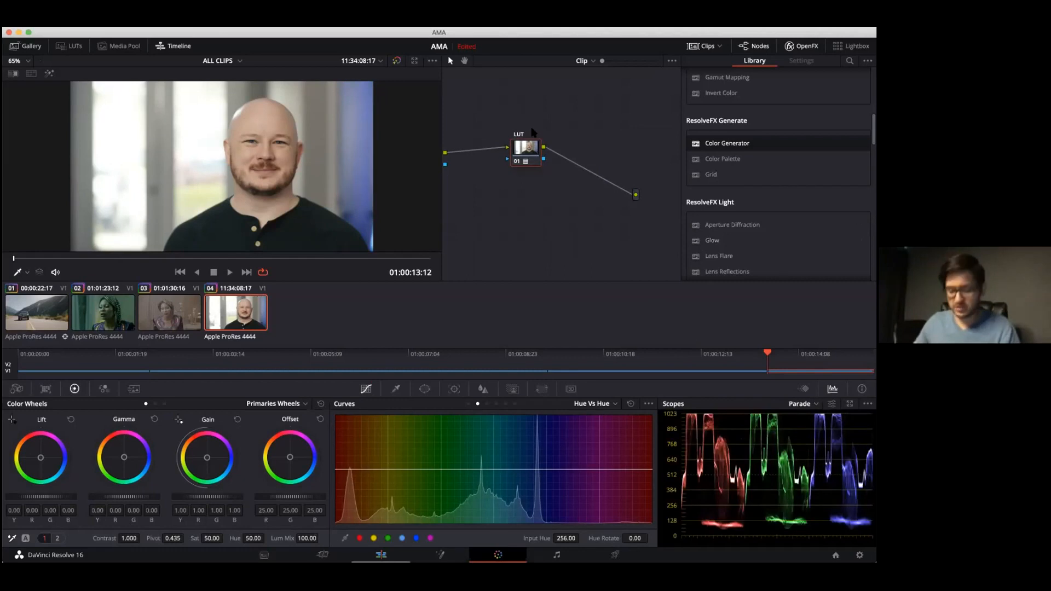
pyautogui.hotkey('alt', 's')
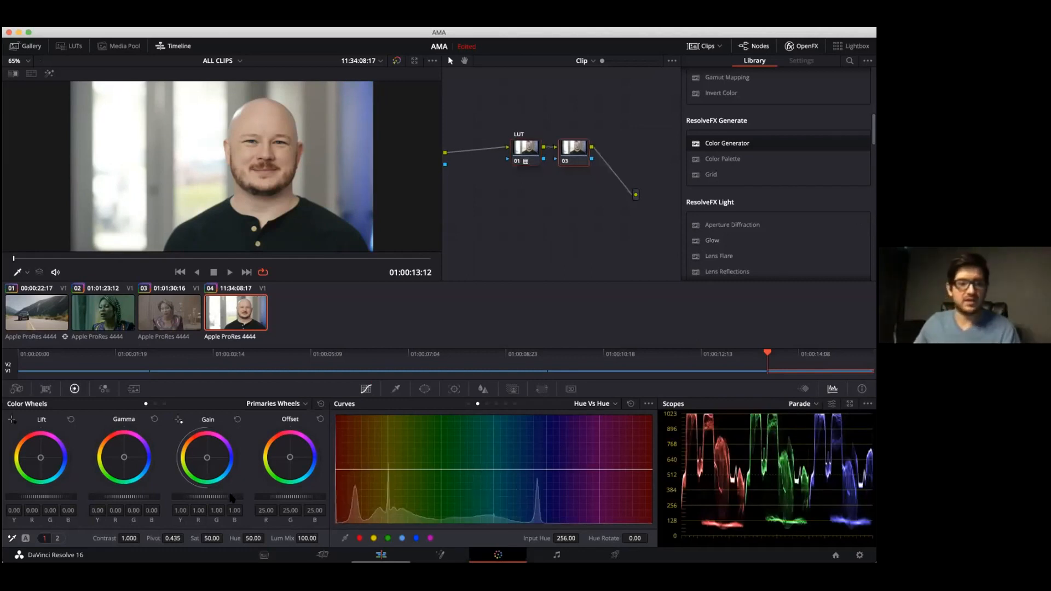
# Step: Lower node 03's gain to 0.91 and move the node ahead of the LUT node
pyautogui.moveTo(235, 499)
pyautogui.mouseDown()
pyautogui.moveTo(158, 499)
pyautogui.moveTo(219, 497)
pyautogui.mouseUp()
pyautogui.press('e')
pyautogui.moveTo(573, 159); pyautogui.dragTo(479, 168)
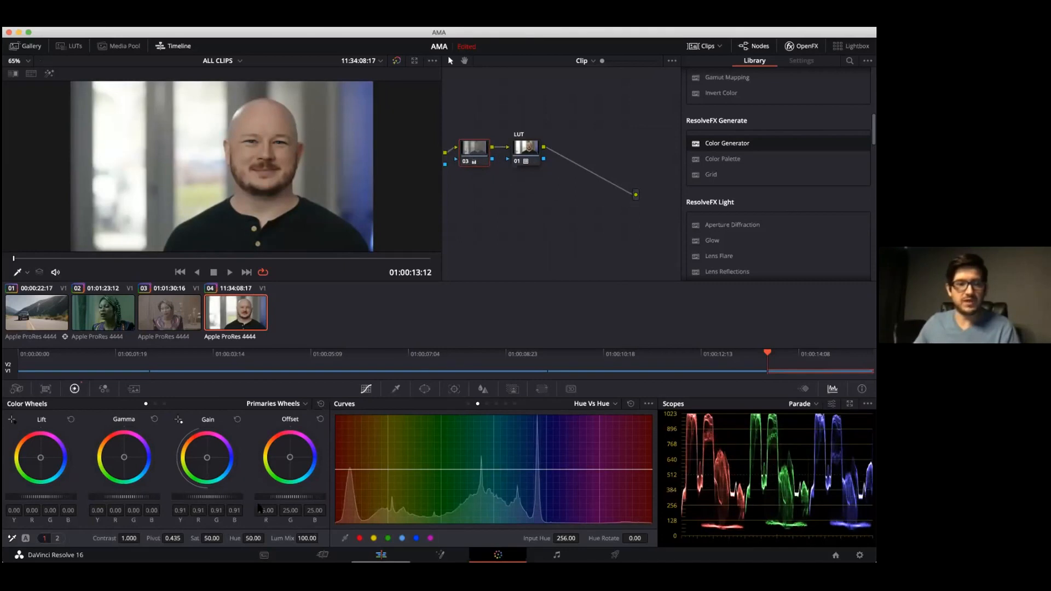
# Step: Raise node 03's gain to 1.00 and reposition node 03 and the LUT node side by side higher in the graph
pyautogui.moveTo(227, 500)
pyautogui.mouseDown()
pyautogui.moveTo(235, 500)
pyautogui.moveTo(211, 500)
pyautogui.moveTo(232, 500)
pyautogui.mouseUp()
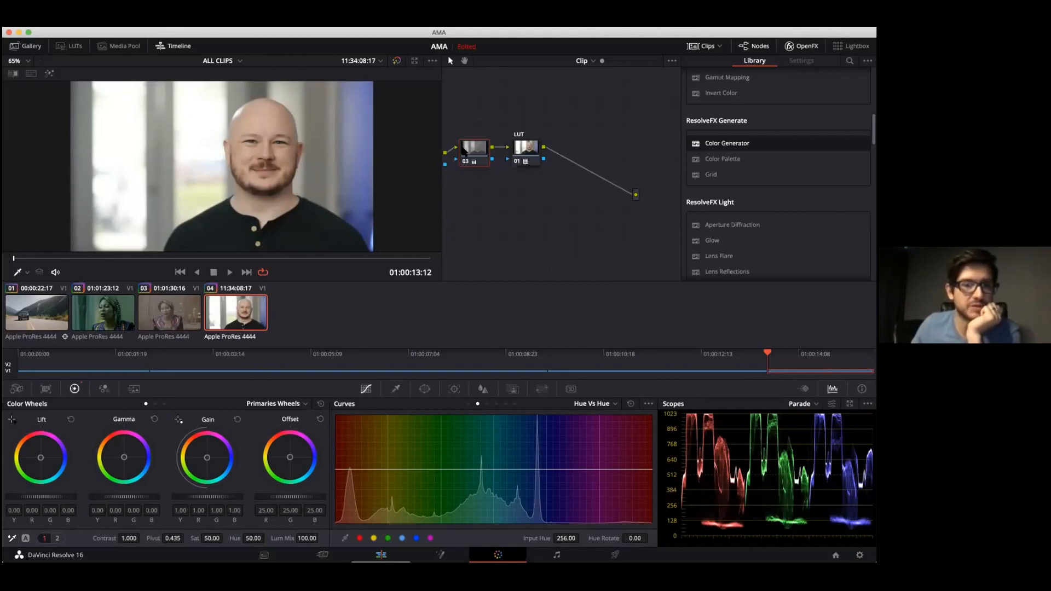
pyautogui.moveTo(528, 148); pyautogui.dragTo(533, 134)
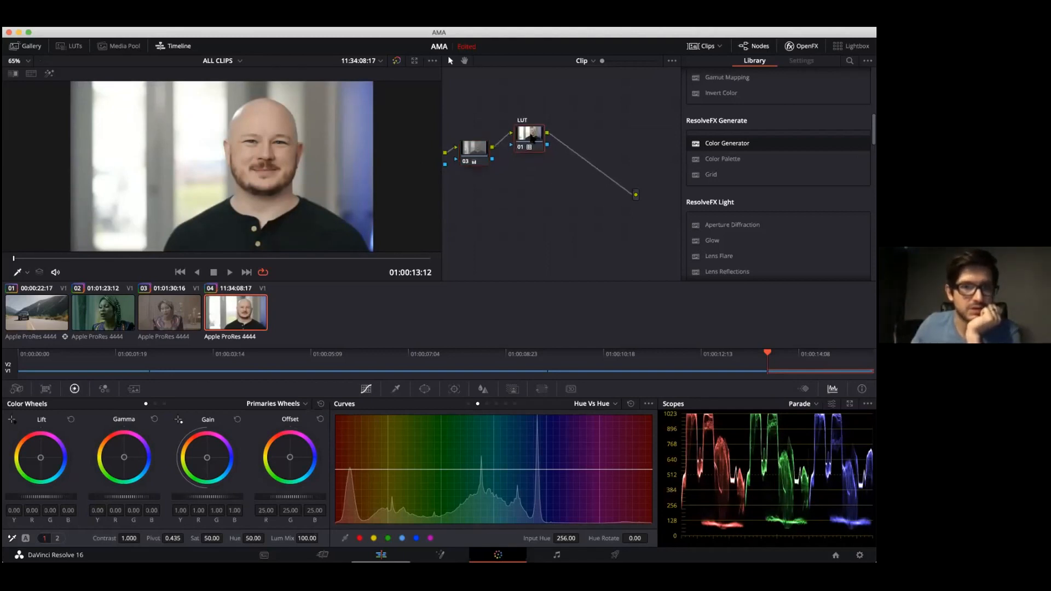
pyautogui.moveTo(479, 153); pyautogui.dragTo(494, 130)
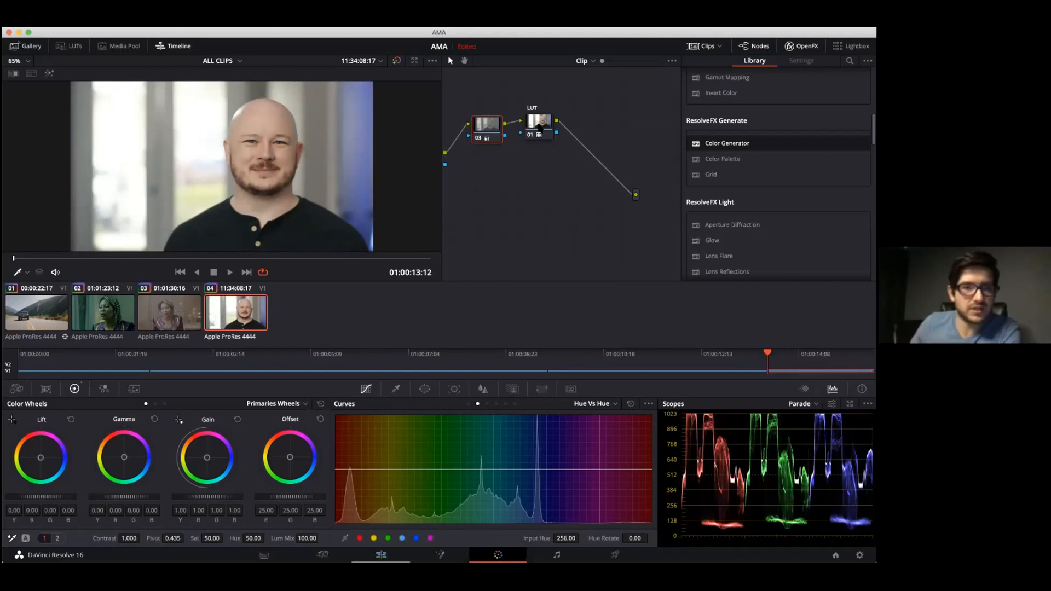
pyautogui.moveTo(540, 127)
pyautogui.mouseDown()
pyautogui.moveTo(527, 131)
pyautogui.moveTo(537, 133)
pyautogui.mouseUp()
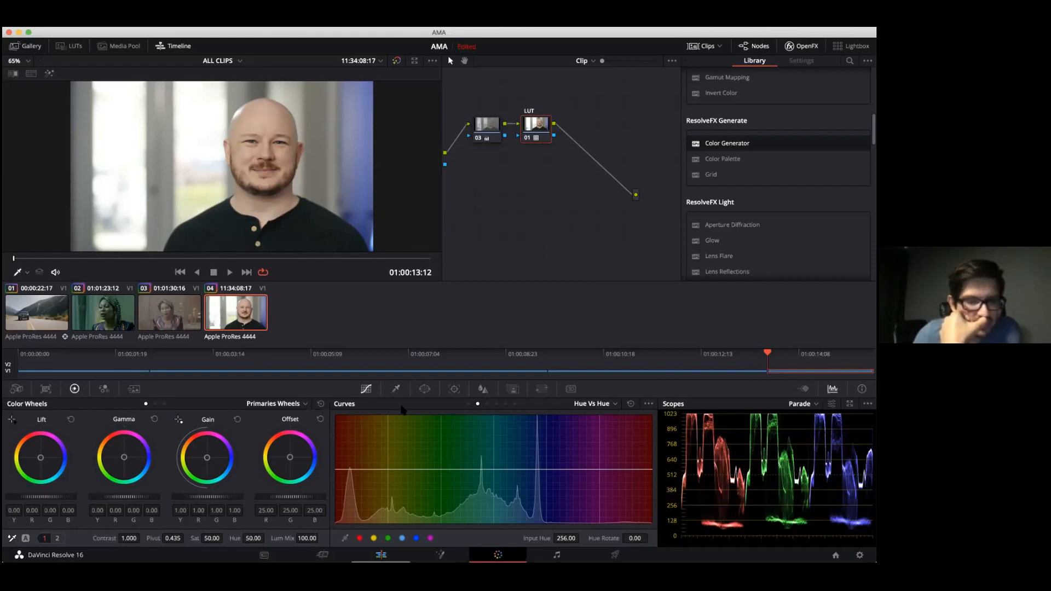
pyautogui.click(396, 388)
pyautogui.click(366, 388)
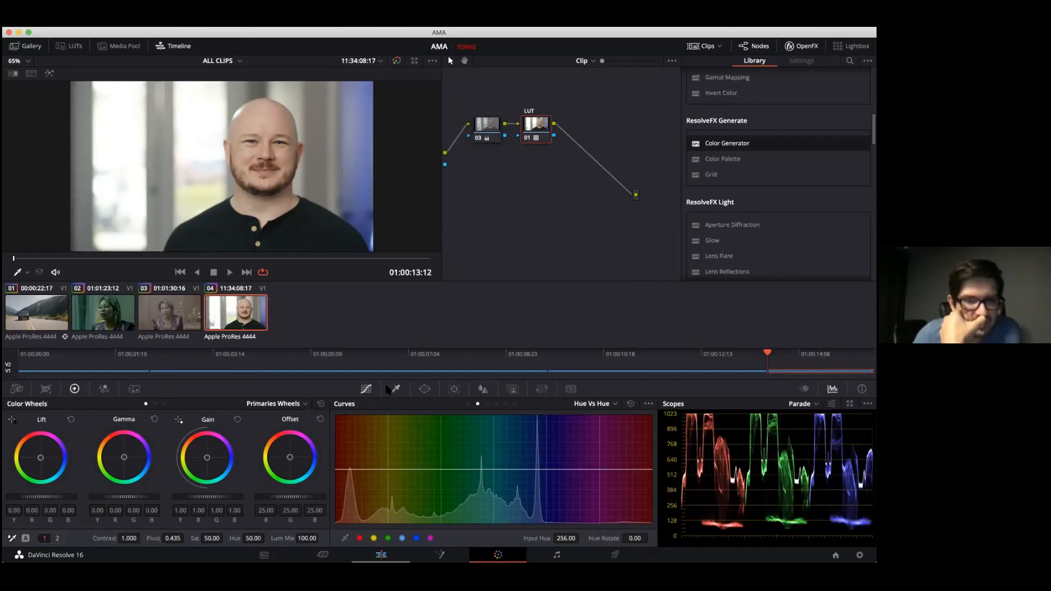
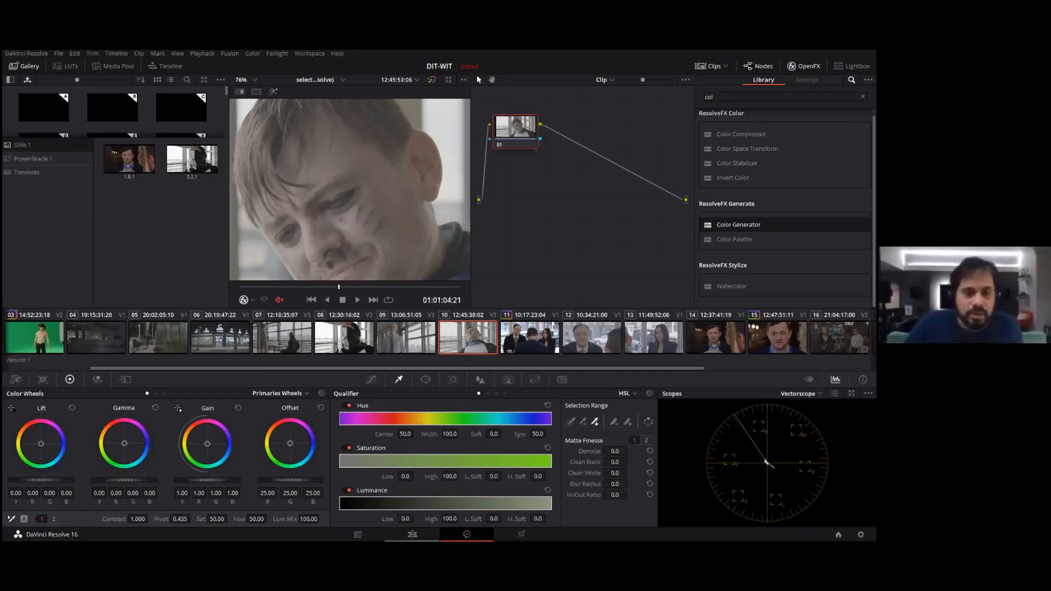
# Step: On the Edit page, place a Grey Scale generator on V2 after the last clip and park the playhead at its start
pyautogui.click(413, 534)
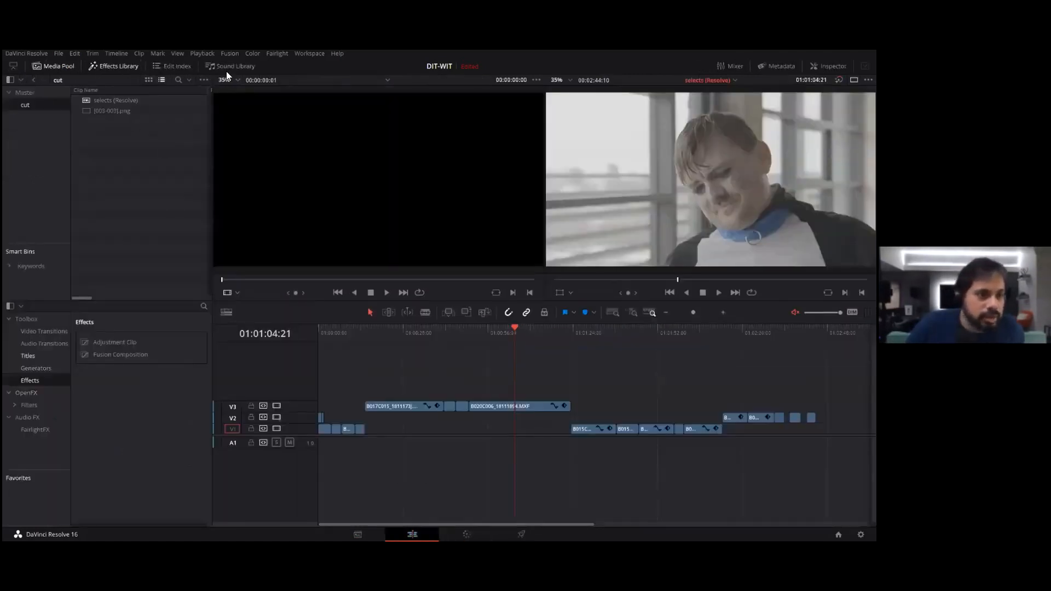
pyautogui.click(37, 365)
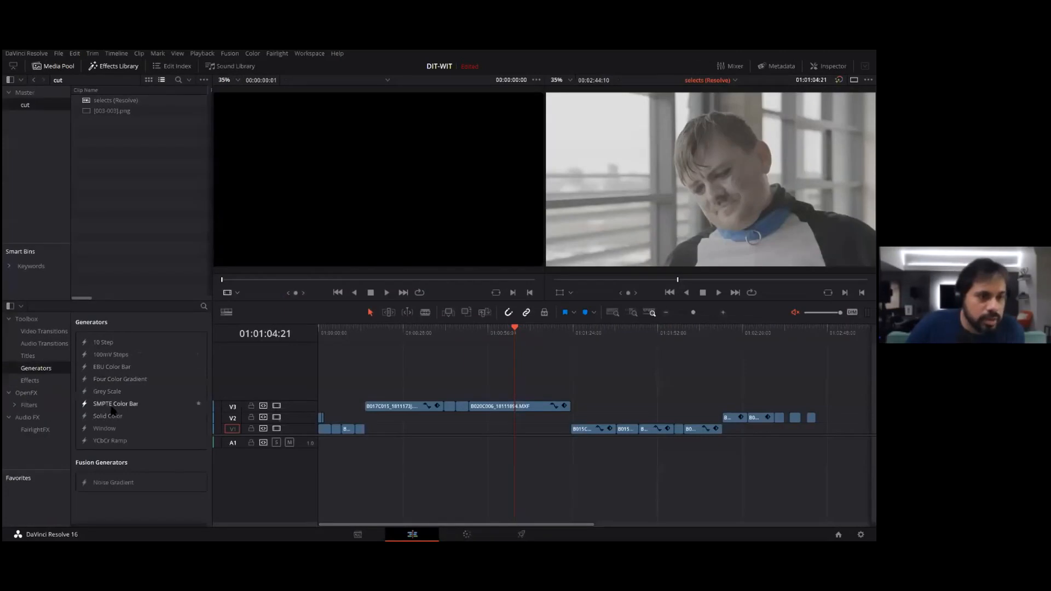
pyautogui.moveTo(111, 395); pyautogui.dragTo(887, 429)
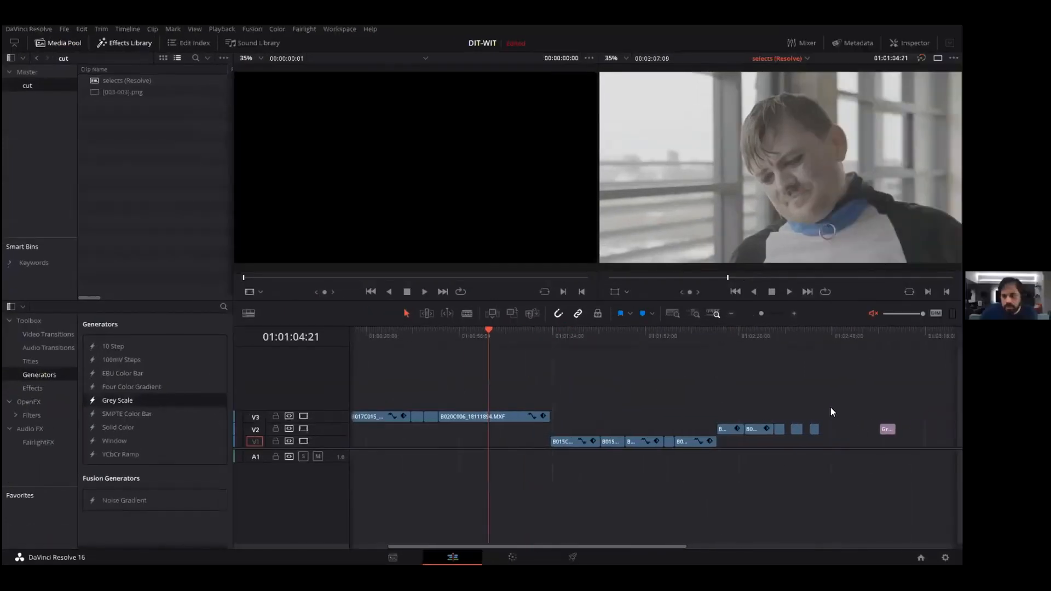
pyautogui.hscroll(5, 832, 412)
pyautogui.click(516, 335)
pyautogui.press('Up')
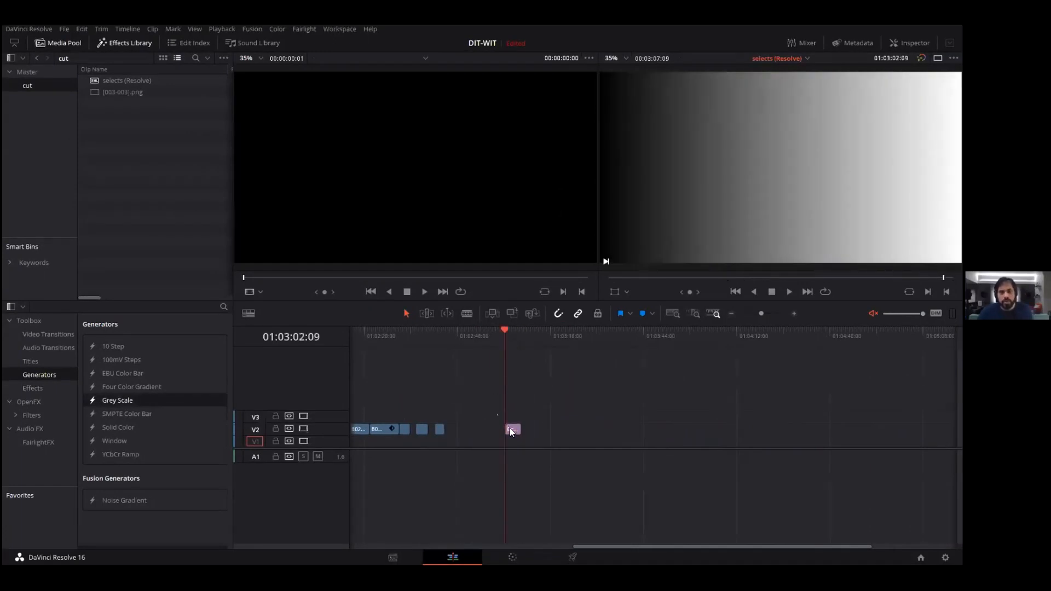
pyautogui.rightClick(510, 431)
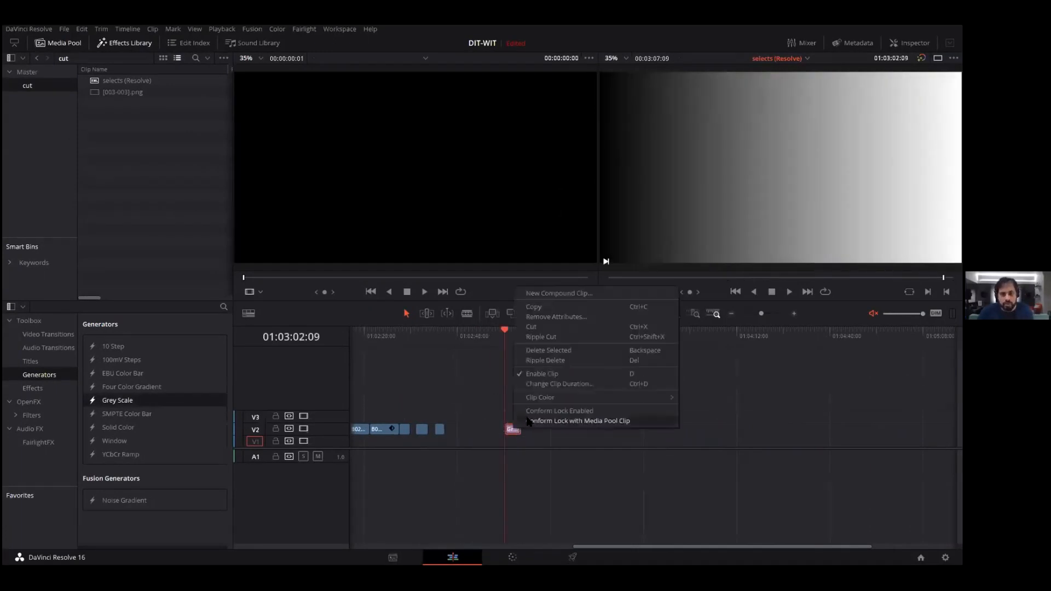
pyautogui.click(552, 293)
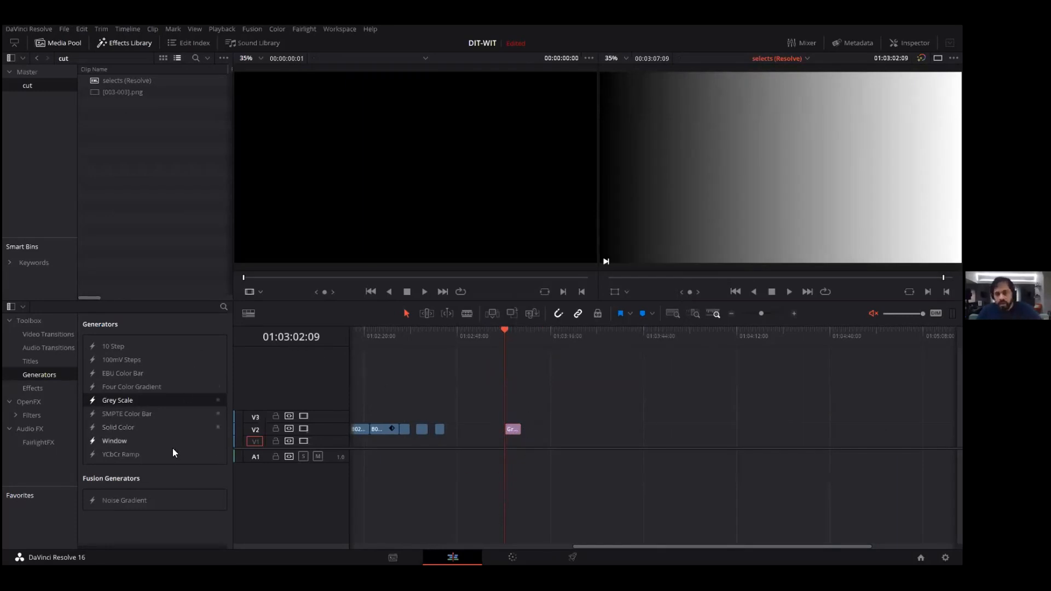
pyautogui.click(512, 557)
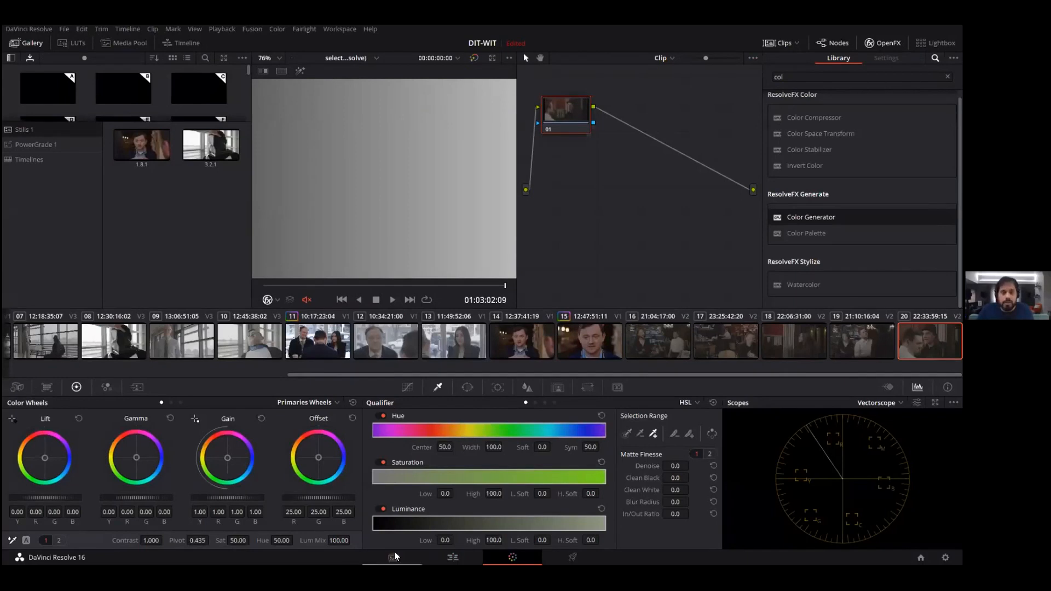
pyautogui.click(453, 557)
# Step: Convert the Grey Scale generator clip into a compound clip and open it on the Color page
pyautogui.click(520, 429)
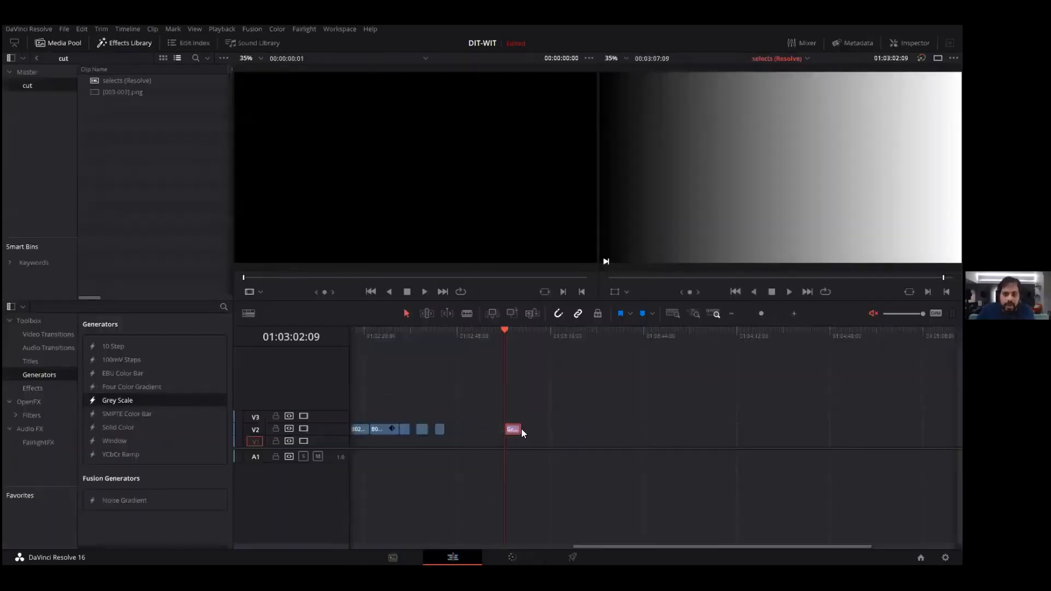
pyautogui.rightClick(517, 430)
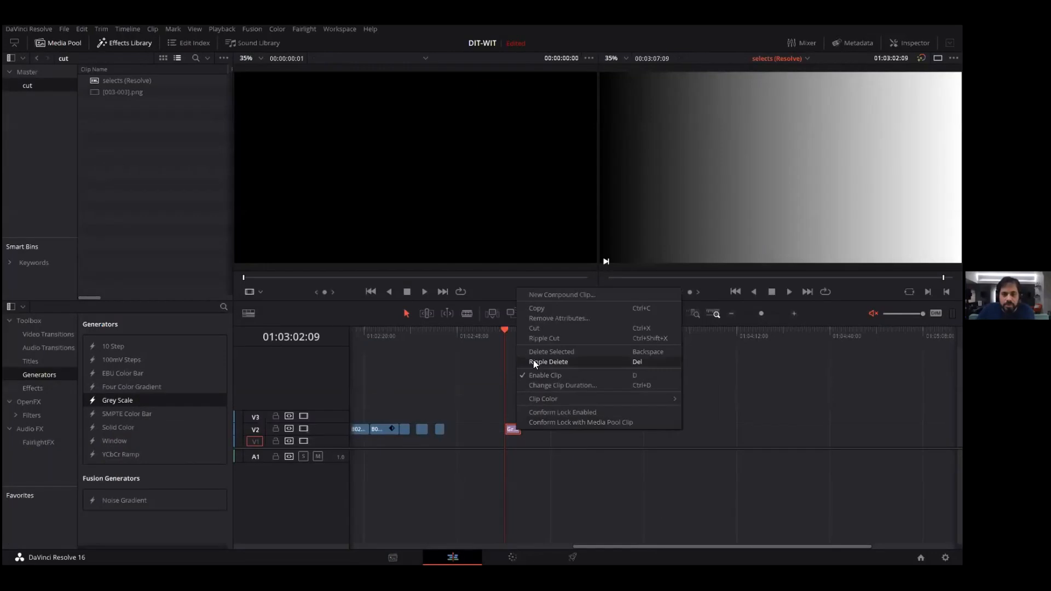
pyautogui.click(562, 295)
pyautogui.click(542, 314)
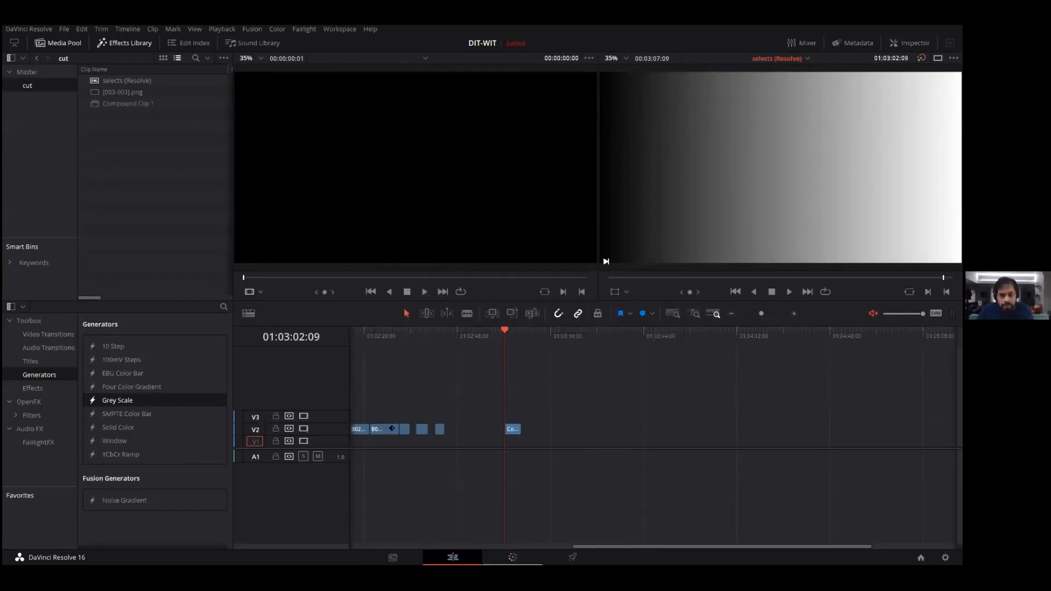
pyautogui.hotkey('shift', '6')
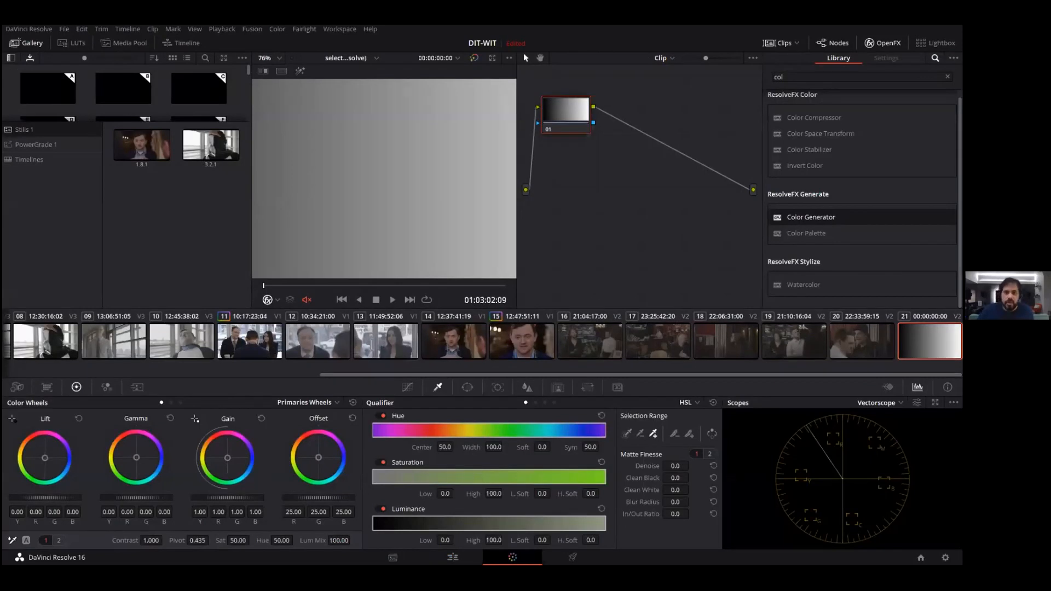
# Step: Select the grey ramp clip 21, fit its full frame in the viewer and switch the scope display to Waveform
pyautogui.click(822, 339)
pyautogui.click(850, 335)
pyautogui.click(942, 338)
pyautogui.click(275, 58)
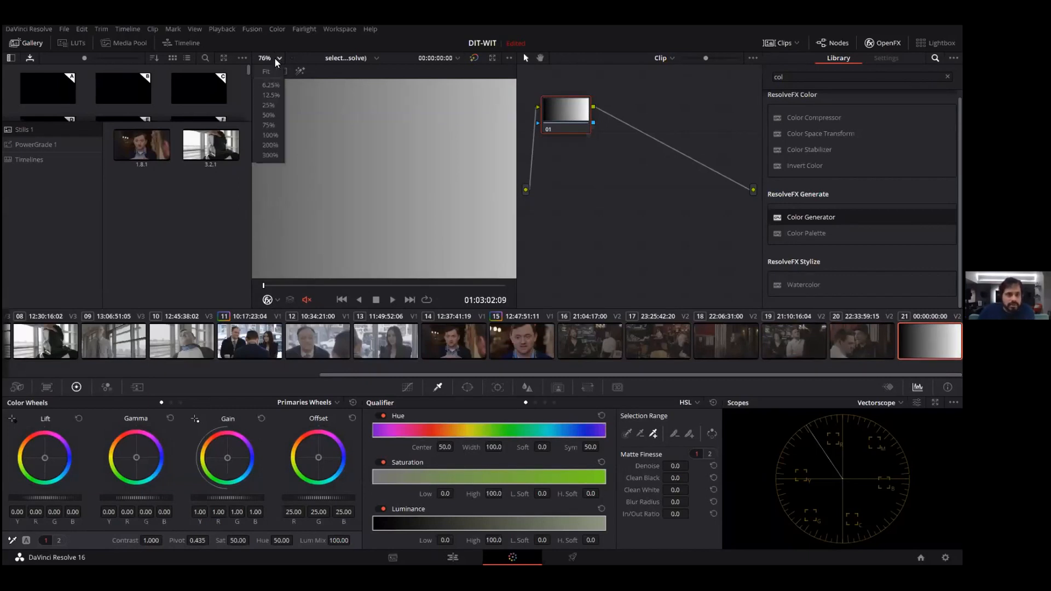
pyautogui.click(288, 78)
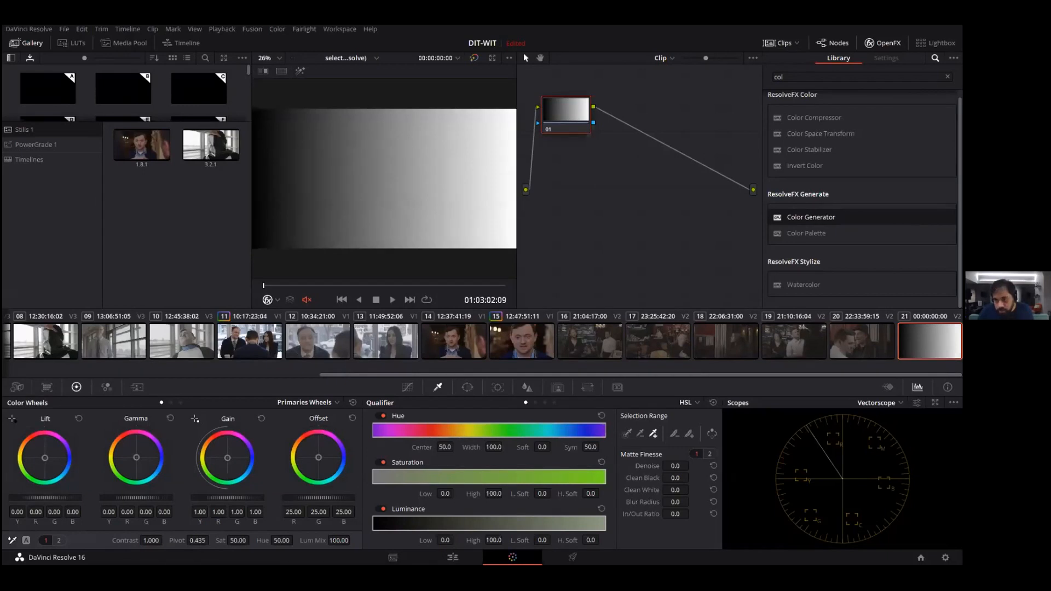
pyautogui.click(878, 402)
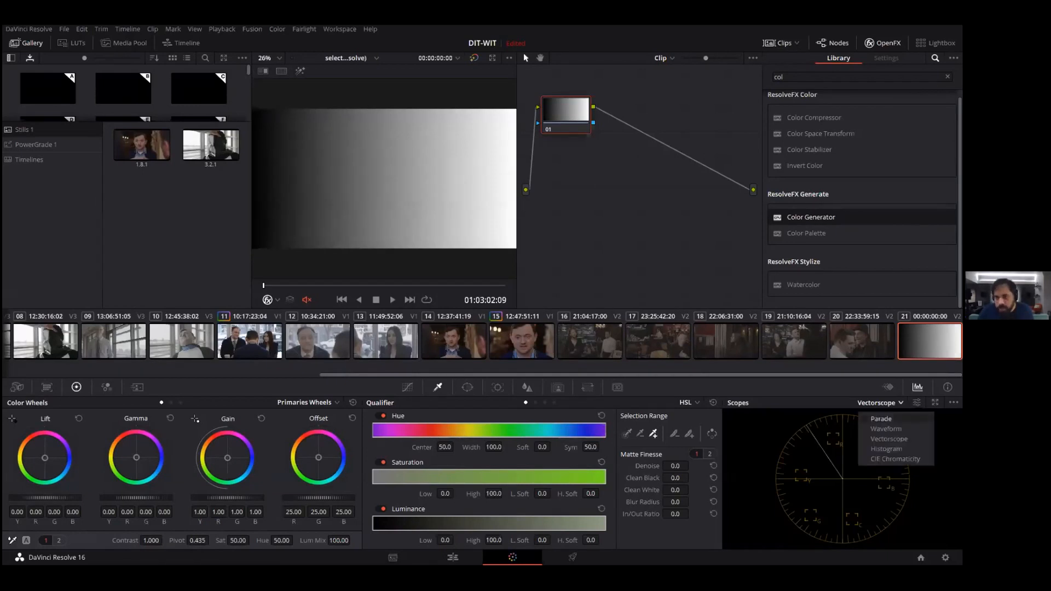
pyautogui.click(882, 429)
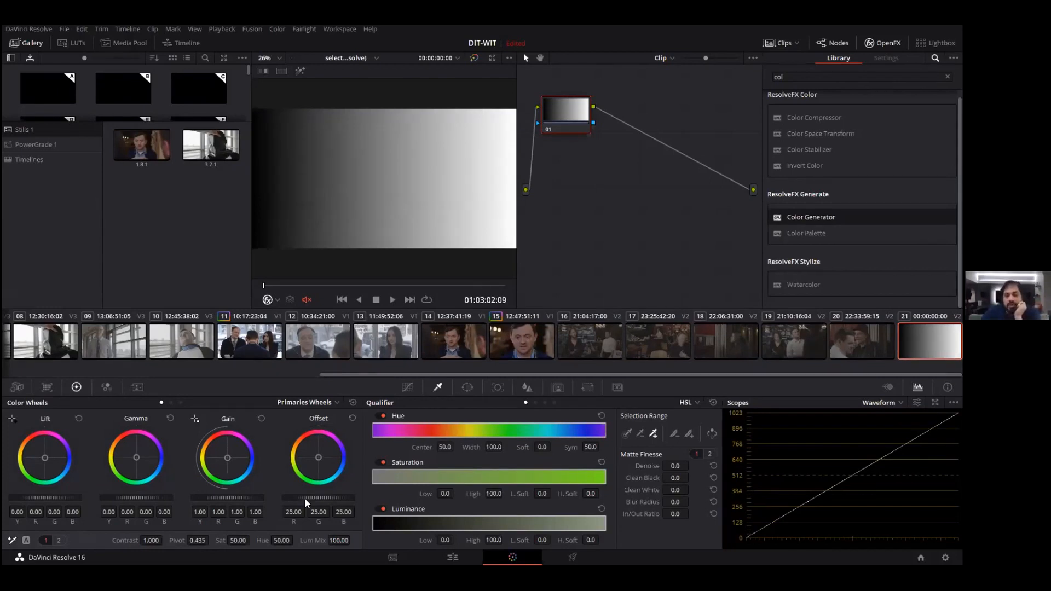
# Step: Try offset 10.75 on node 01, reset it, try lift 0.06, gamma -0.01 and gain 0.96, and reset all the primaries
pyautogui.moveTo(319, 498)
pyautogui.mouseDown()
pyautogui.moveTo(381, 497)
pyautogui.moveTo(253, 497)
pyautogui.moveTo(361, 497)
pyautogui.moveTo(307, 498)
pyautogui.mouseUp()
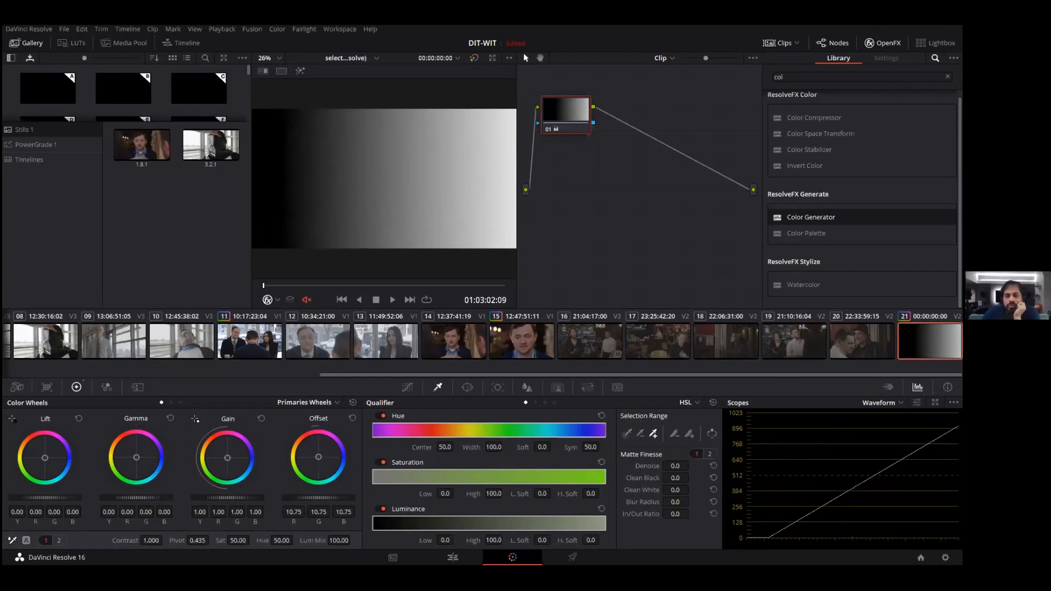
pyautogui.click(352, 418)
pyautogui.moveTo(232, 498)
pyautogui.mouseDown()
pyautogui.moveTo(211, 498)
pyautogui.moveTo(231, 497)
pyautogui.mouseUp()
pyautogui.moveTo(137, 498); pyautogui.dragTo(149, 506)
pyautogui.moveTo(41, 497); pyautogui.dragTo(47, 498)
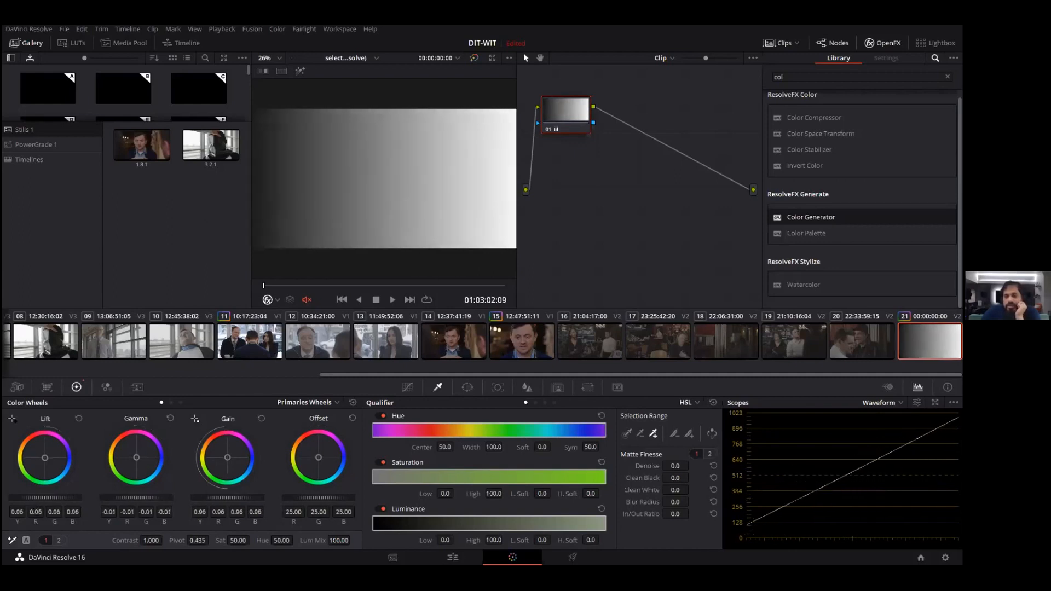
pyautogui.click(352, 402)
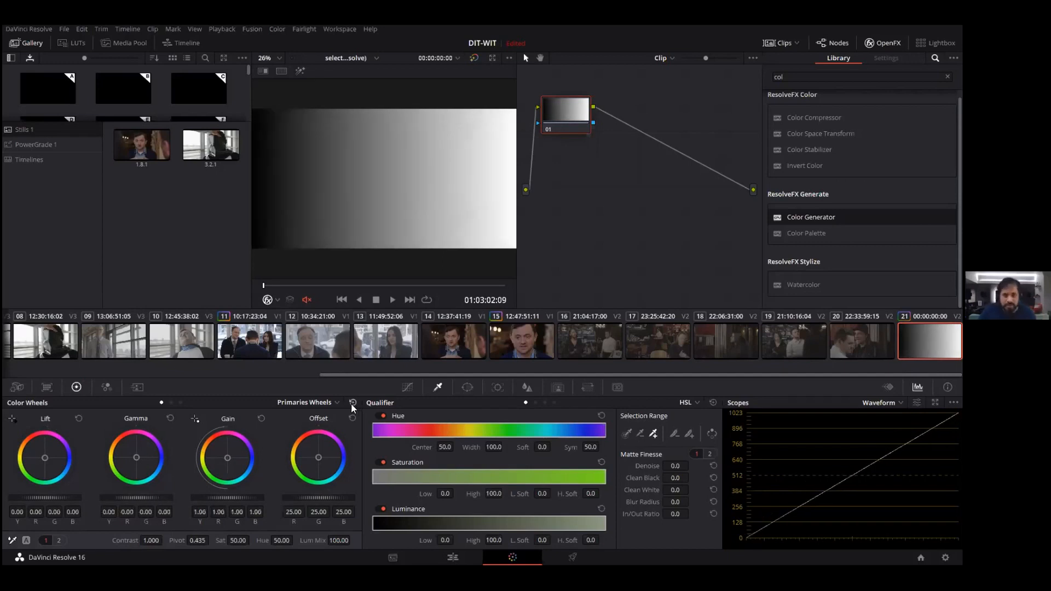
# Step: Apply the Arri Alexa LogC to Rec709 3D LUT to node 01
pyautogui.rightClick(577, 120)
pyautogui.press('Down')
pyautogui.press('Right')
pyautogui.press('Down')
pyautogui.press('Down')
pyautogui.press('Down')
pyautogui.press('Right')
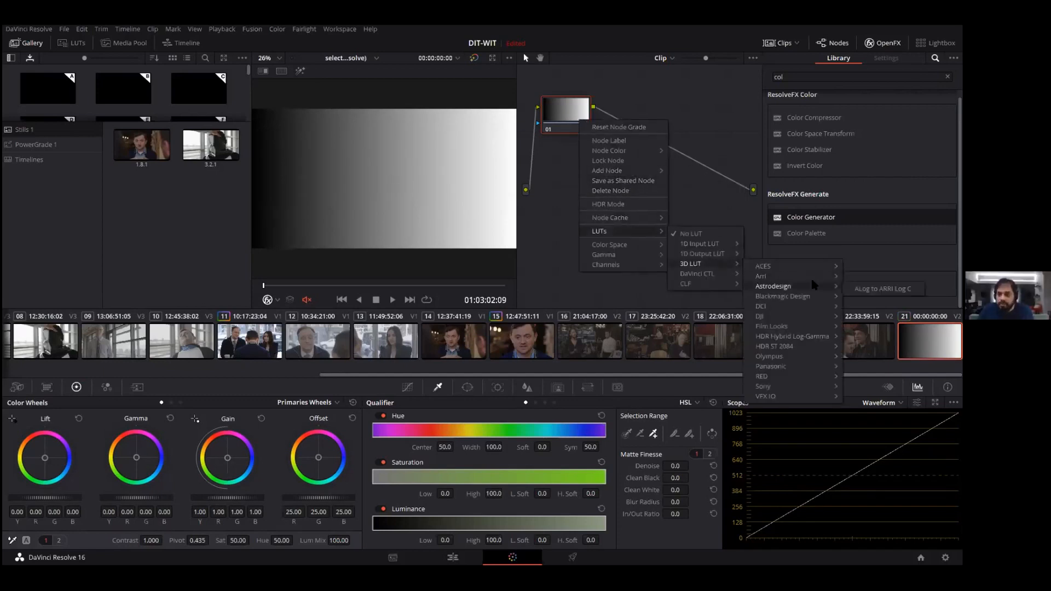
pyautogui.moveTo(800, 277)
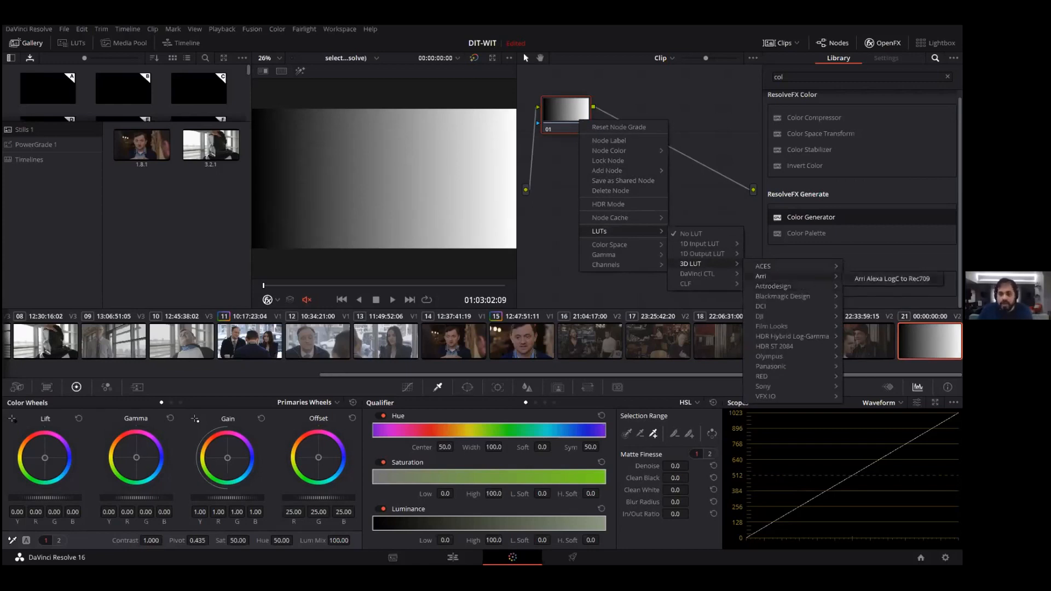
pyautogui.click(893, 278)
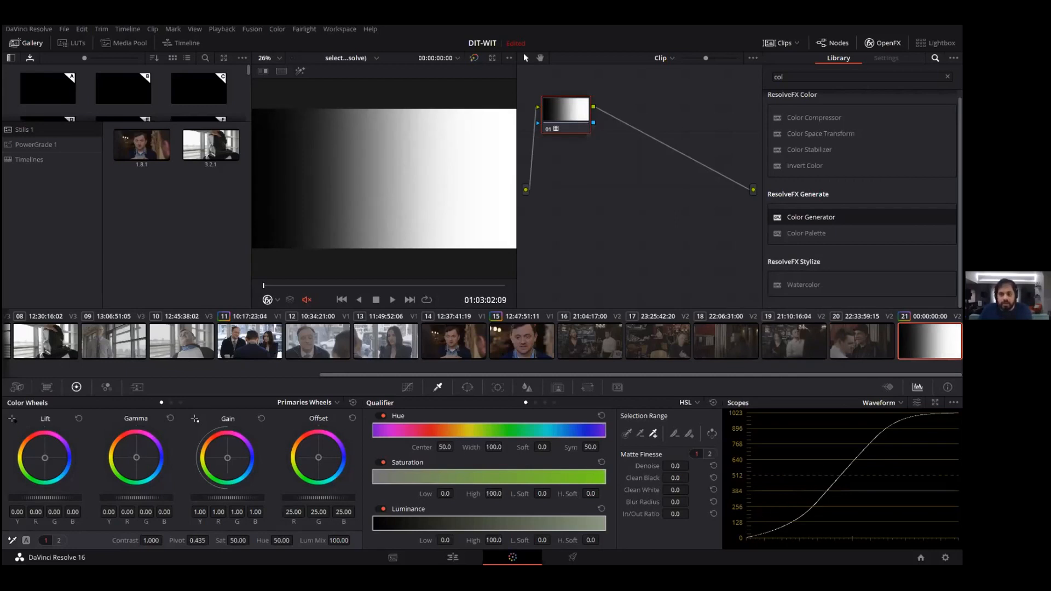
# Step: Toggle node 01 off and on twice to compare the ramp and waveform with and without the LUT
pyautogui.hotkey('ctrl', 'd')
pyautogui.hotkey('ctrl', 'd')
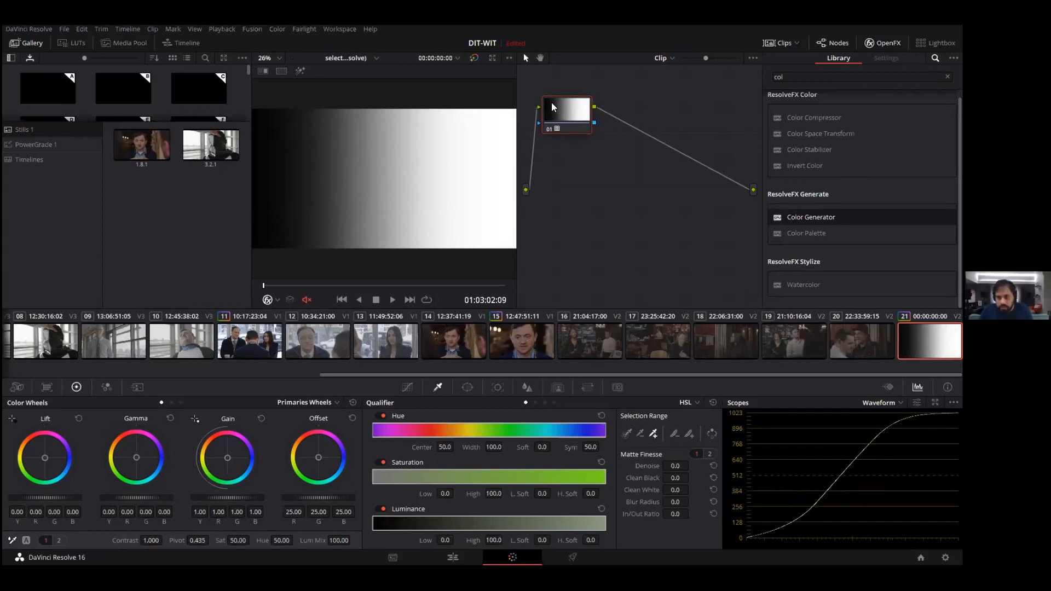
pyautogui.hotkey('ctrl', 'd')
pyautogui.hotkey('ctrl', 'd')
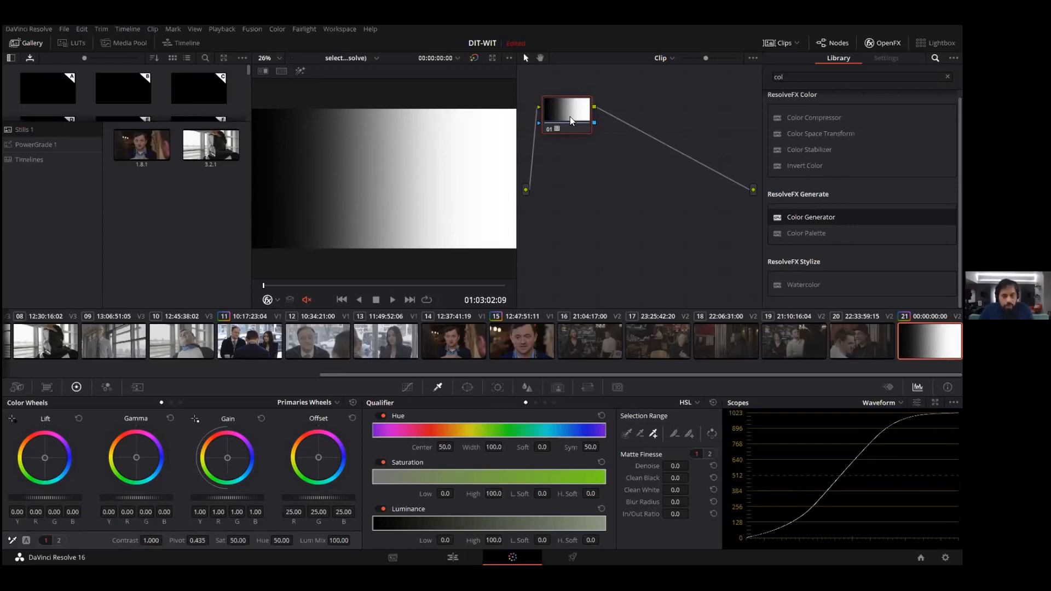
# Step: Add a serial node 02 before the LUT node, line it up in the graph and lower its offset to 11.15
pyautogui.hotkey('shift', 's')
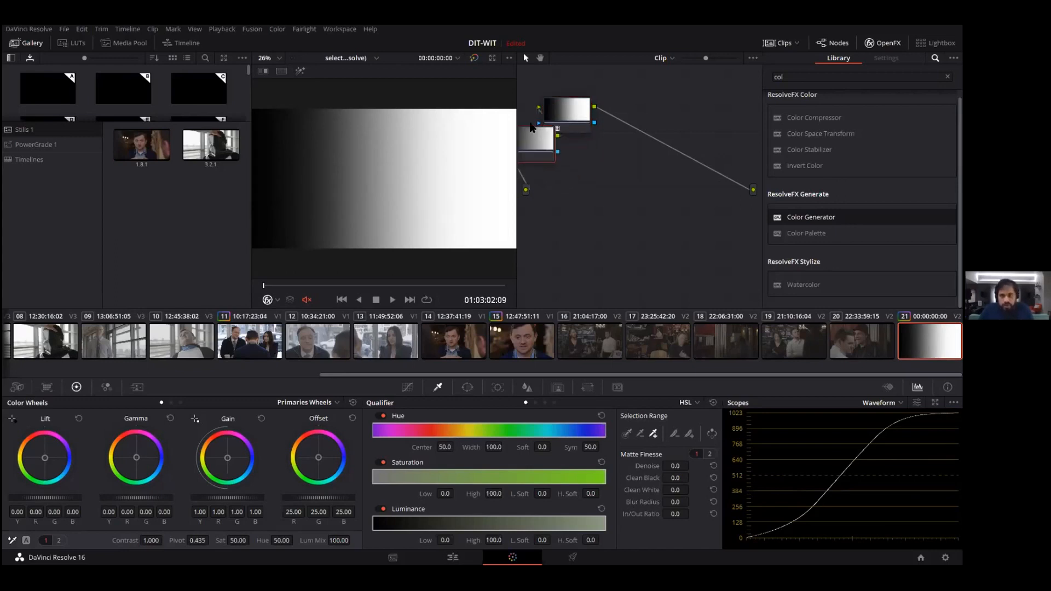
pyautogui.moveTo(536, 143); pyautogui.dragTo(567, 123)
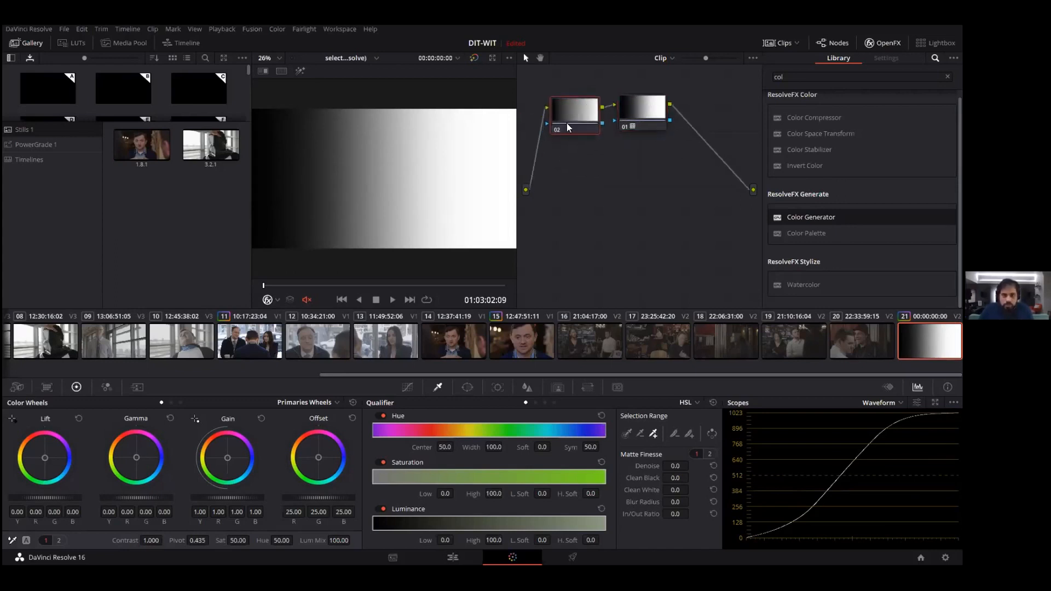
pyautogui.moveTo(319, 498)
pyautogui.mouseDown()
pyautogui.moveTo(350, 498)
pyautogui.moveTo(284, 498)
pyautogui.moveTo(350, 498)
pyautogui.moveTo(285, 497)
pyautogui.moveTo(307, 498)
pyautogui.mouseUp()
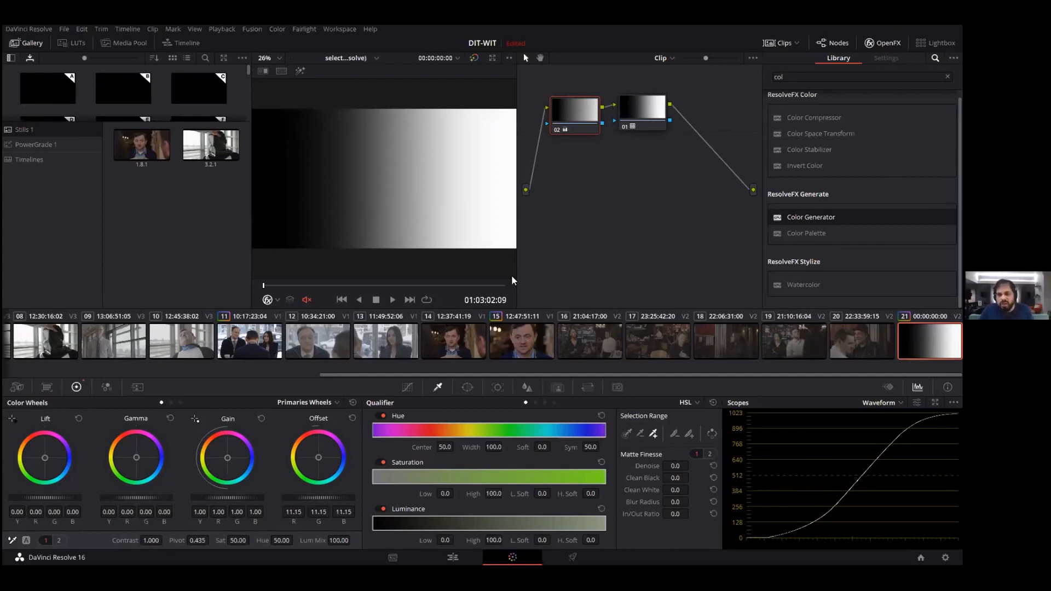
# Step: Add a serial node 03 after the LUT node, try lowering its offset and reset the offset
pyautogui.hotkey('alt', 's')
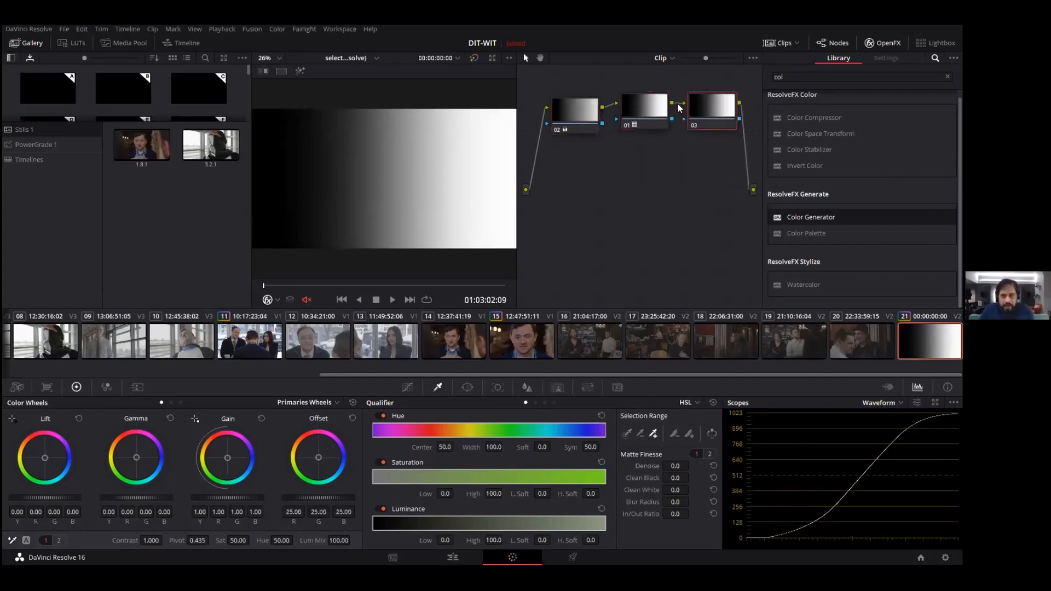
pyautogui.moveTo(302, 498)
pyautogui.mouseDown()
pyautogui.moveTo(291, 498)
pyautogui.moveTo(334, 498)
pyautogui.moveTo(301, 497)
pyautogui.mouseUp()
pyautogui.doubleClick(319, 444)
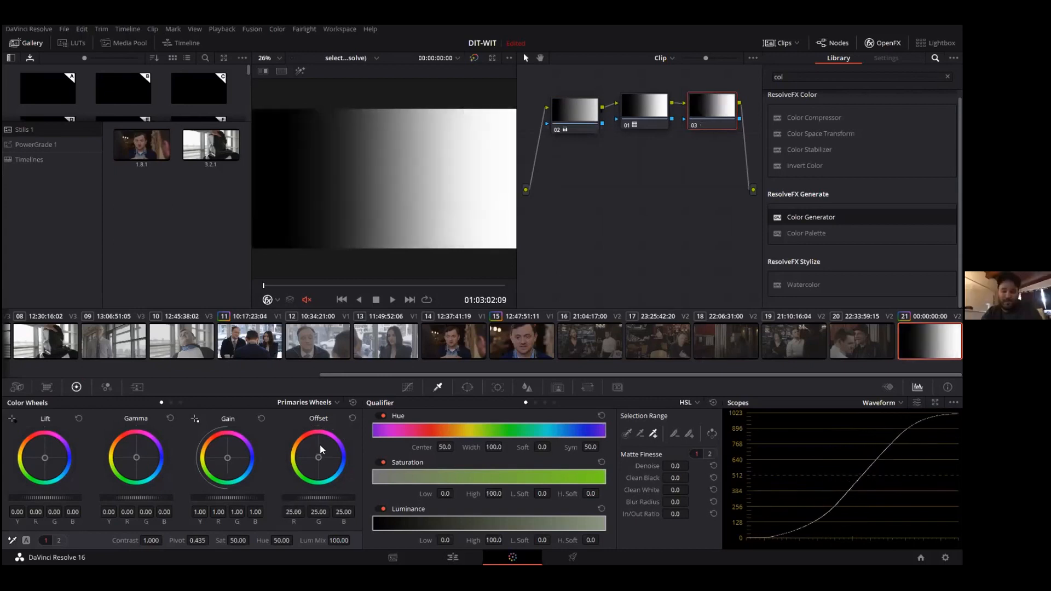
# Step: Try gain 0.64, gamma 0.12 and lift -0.01 on node 03 after the LUT, and reset its primaries
pyautogui.moveTo(241, 498); pyautogui.dragTo(227, 498)
pyautogui.moveTo(137, 499); pyautogui.dragTo(154, 499)
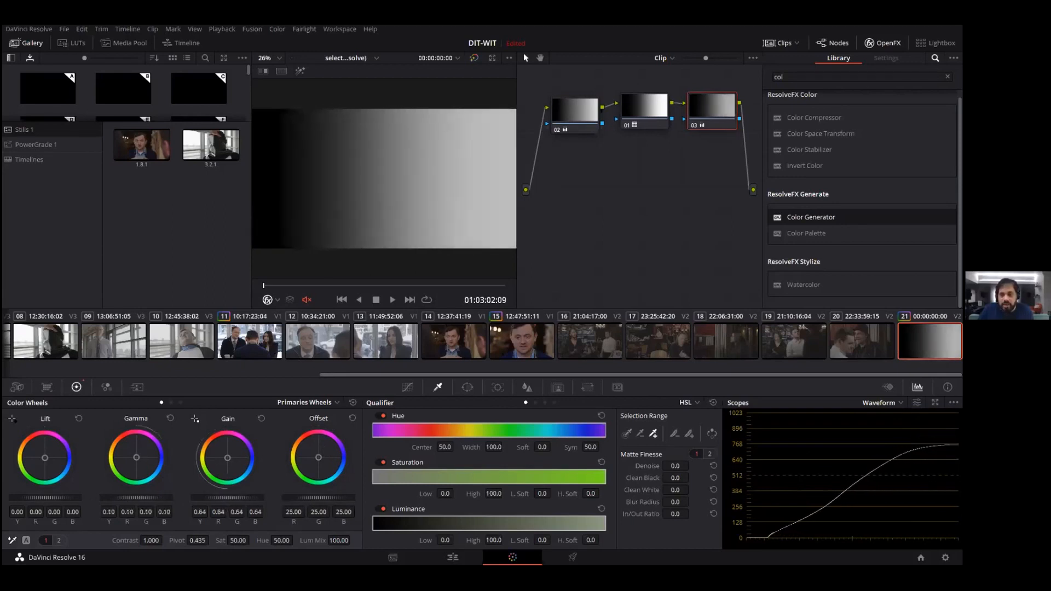
pyautogui.moveTo(45, 497)
pyautogui.mouseDown()
pyautogui.moveTo(60, 497)
pyautogui.moveTo(38, 497)
pyautogui.mouseUp()
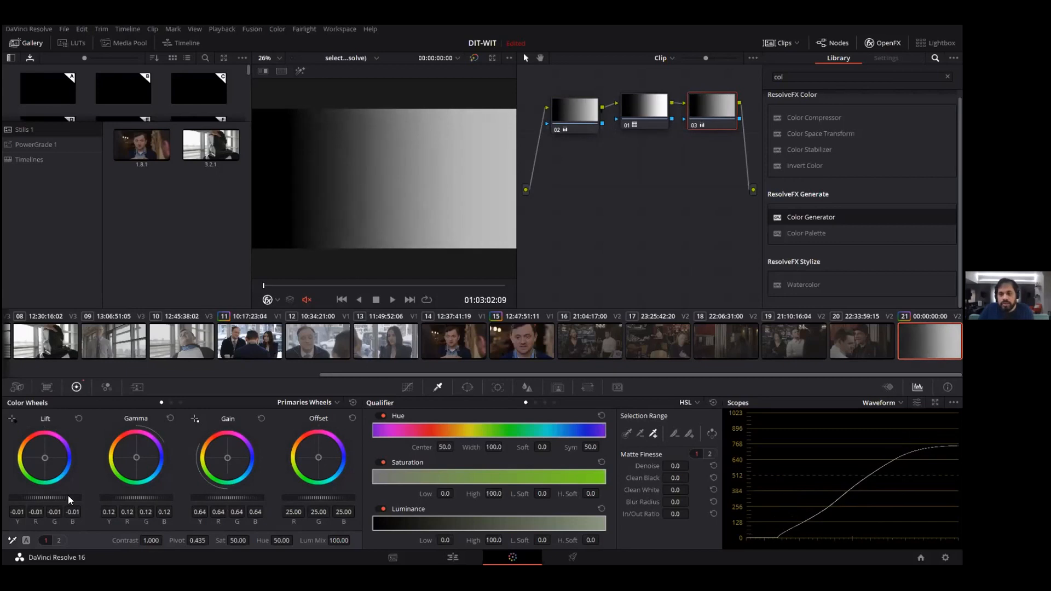
pyautogui.click(351, 403)
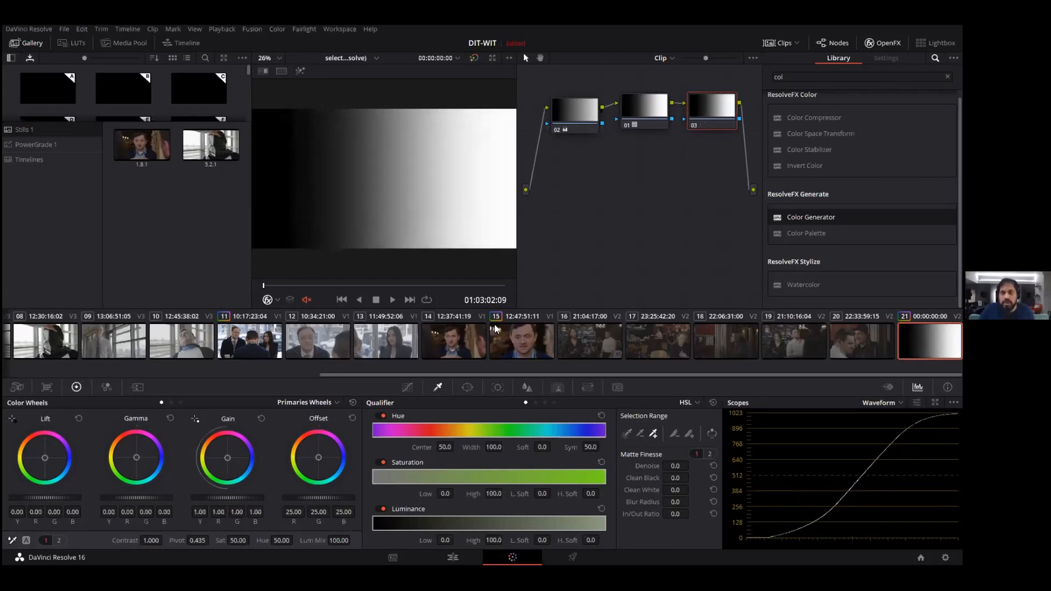
# Step: Reset node 02's primaries and raise its gain to 1.73 and its lift to 0.51
pyautogui.click(575, 112)
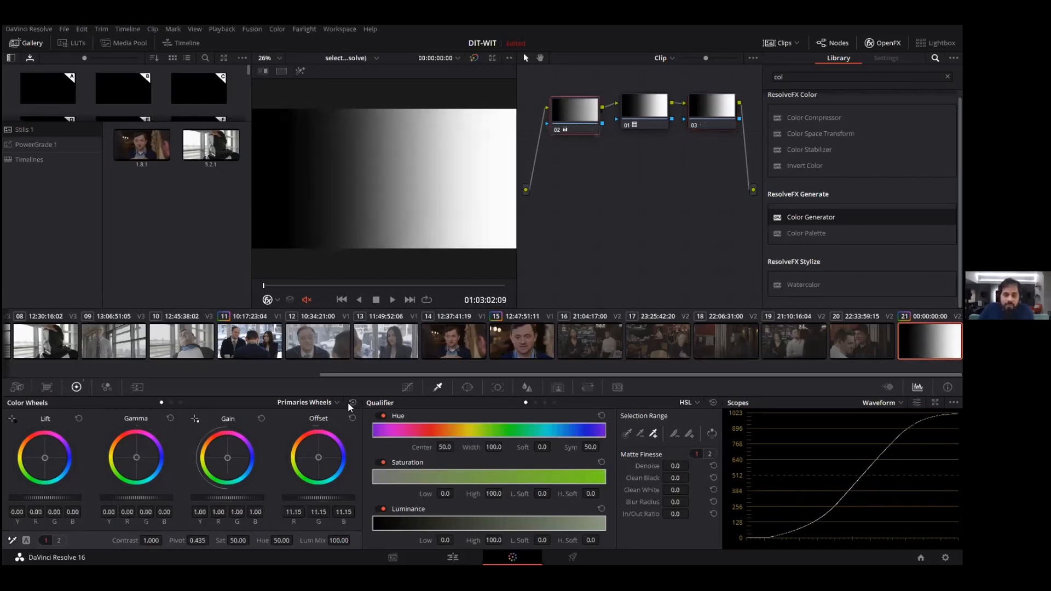
pyautogui.click(352, 402)
pyautogui.moveTo(227, 498)
pyautogui.mouseDown()
pyautogui.moveTo(249, 497)
pyautogui.moveTo(210, 497)
pyautogui.moveTo(257, 498)
pyautogui.moveTo(230, 498)
pyautogui.mouseUp()
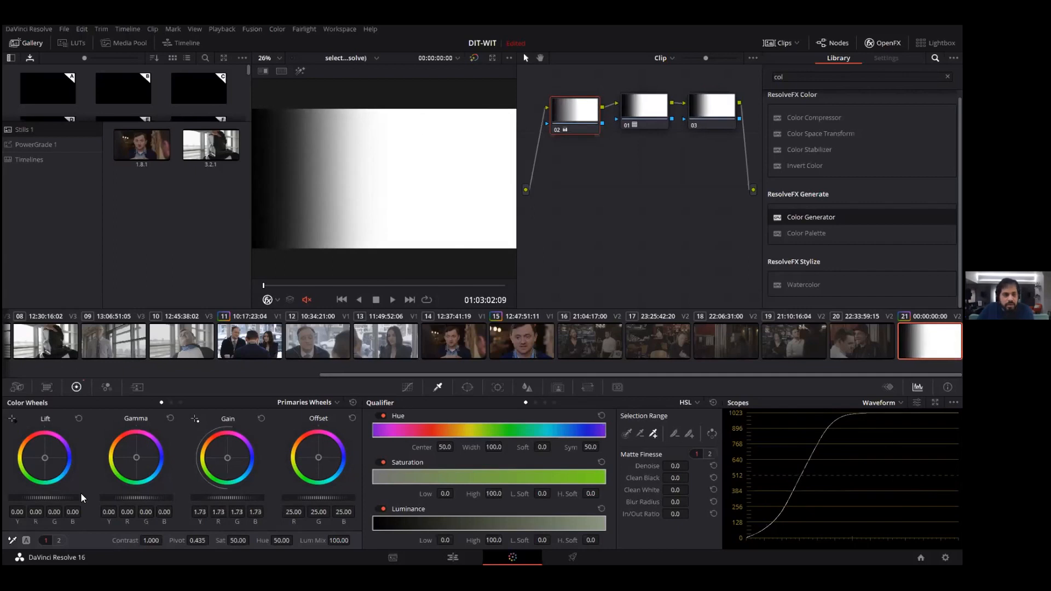
pyautogui.moveTo(45, 498); pyautogui.dragTo(71, 498)
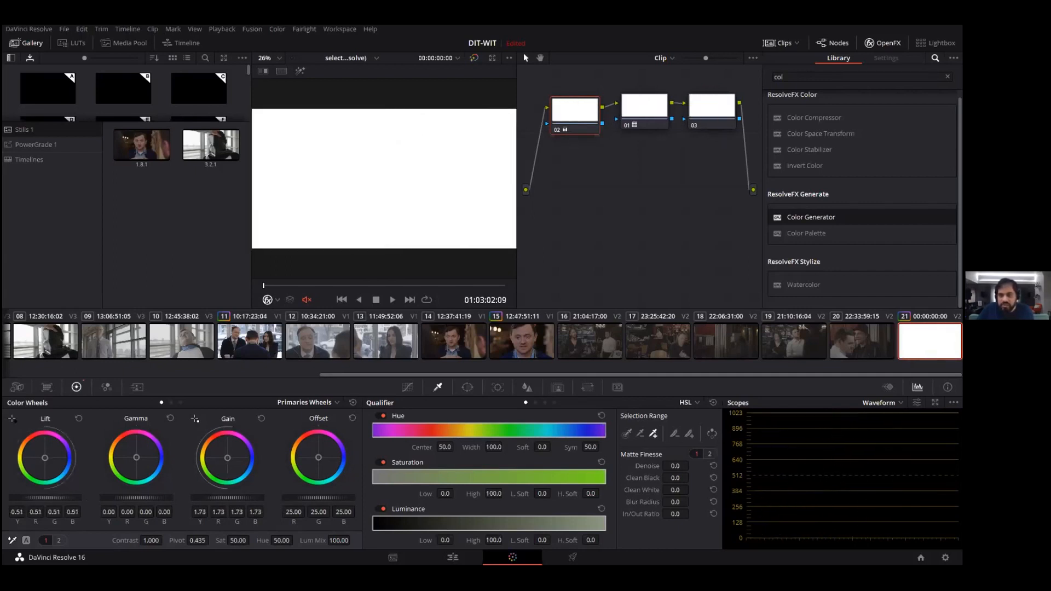
# Step: Reset node 02's primaries, try contrast 0.594 with pivot 0.376 before the LUT, and reset the node's grade
pyautogui.click(352, 402)
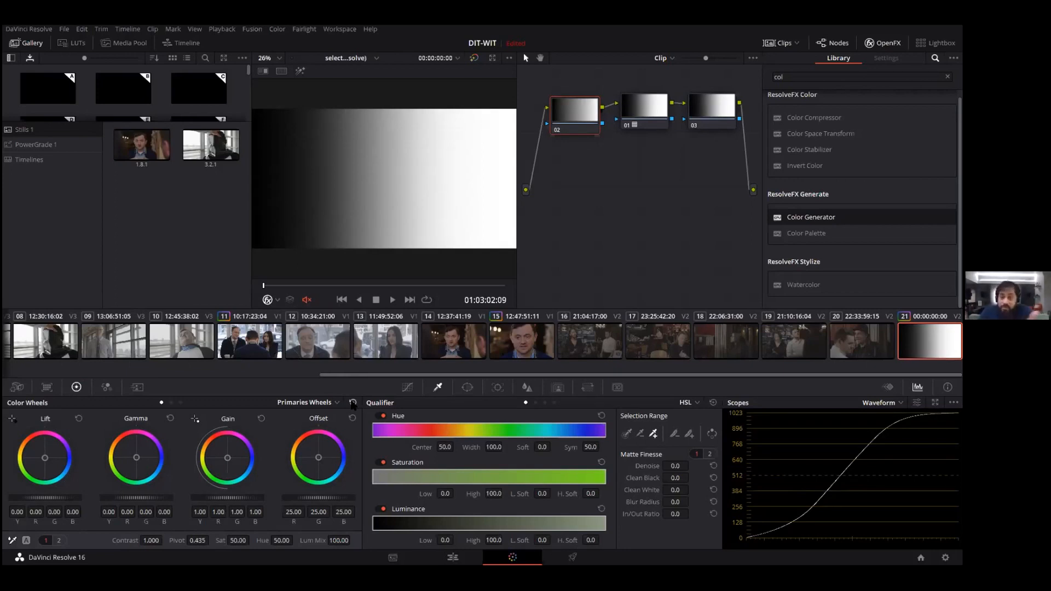
pyautogui.moveTo(164, 541); pyautogui.dragTo(191, 540)
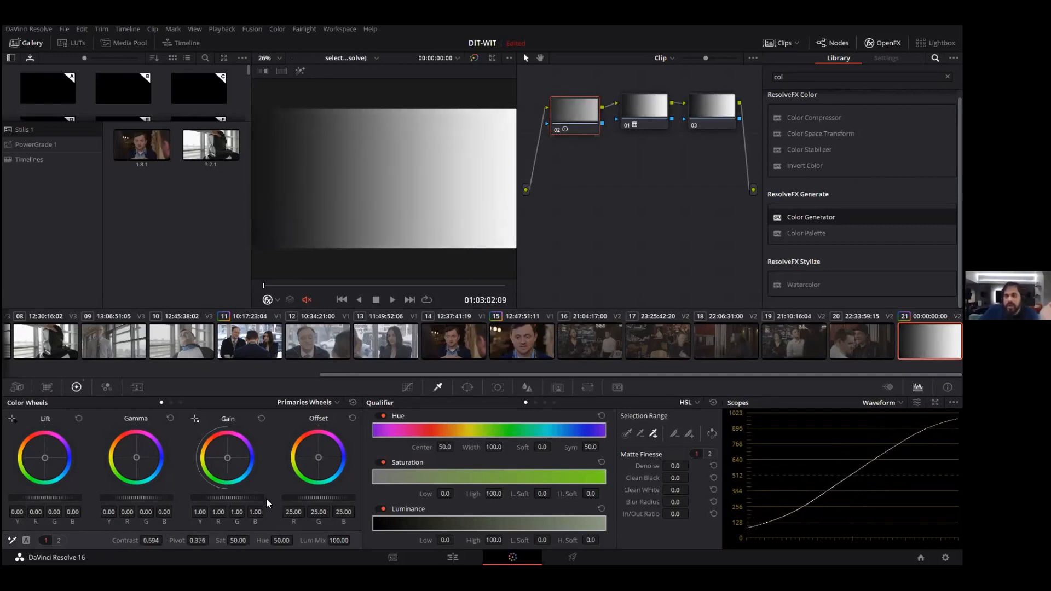
pyautogui.rightClick(583, 117)
pyautogui.click(608, 122)
# Step: Try contrast 0.666 on node 03 after the LUT and reset that node's grade
pyautogui.click(692, 111)
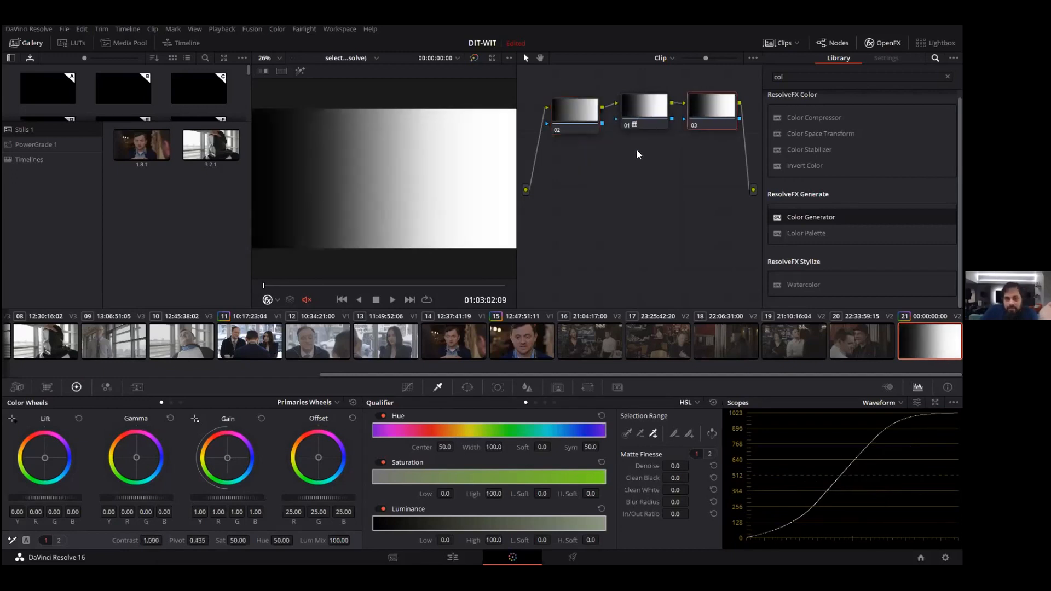
pyautogui.moveTo(151, 540)
pyautogui.mouseDown()
pyautogui.moveTo(166, 540)
pyautogui.moveTo(156, 541)
pyautogui.mouseUp()
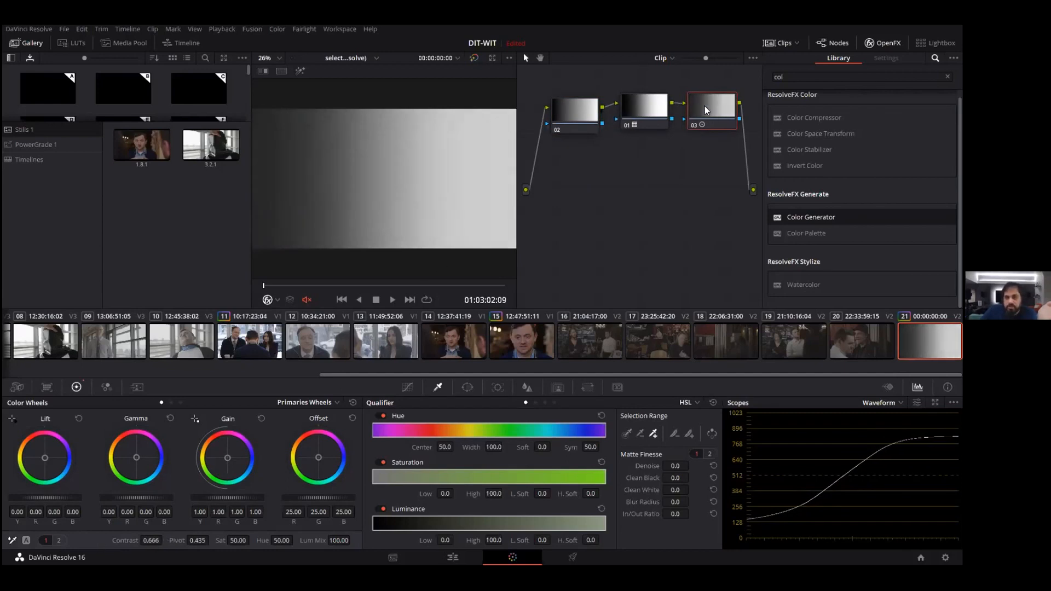
pyautogui.hotkey('shift', 'Home')
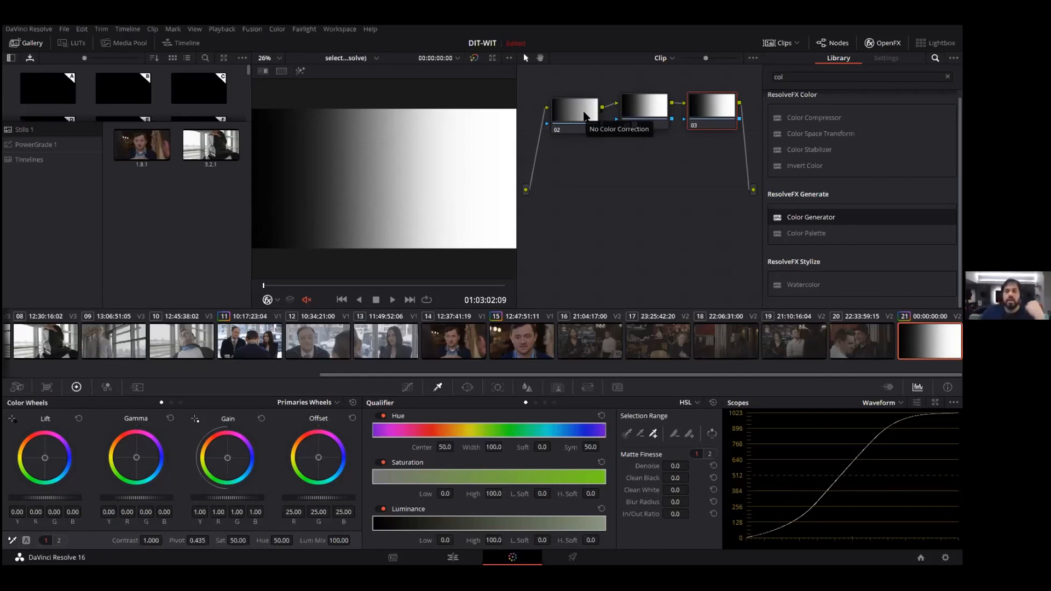
# Step: Reset the grade of LUT node 01 and apply the Color Space Transform effect to it instead
pyautogui.rightClick(643, 105)
pyautogui.click(663, 109)
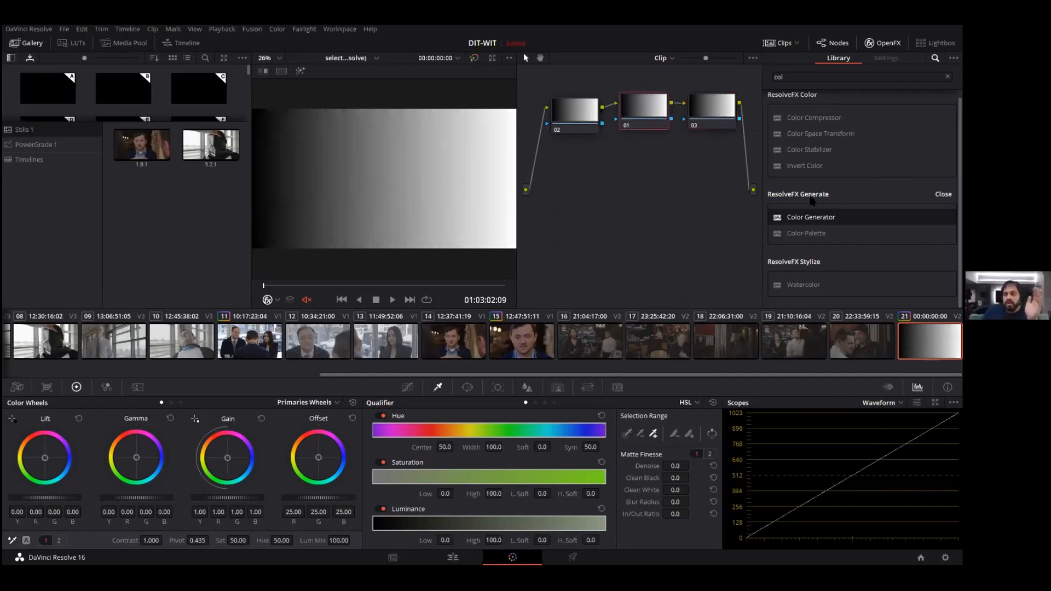
pyautogui.moveTo(808, 134); pyautogui.dragTo(629, 102)
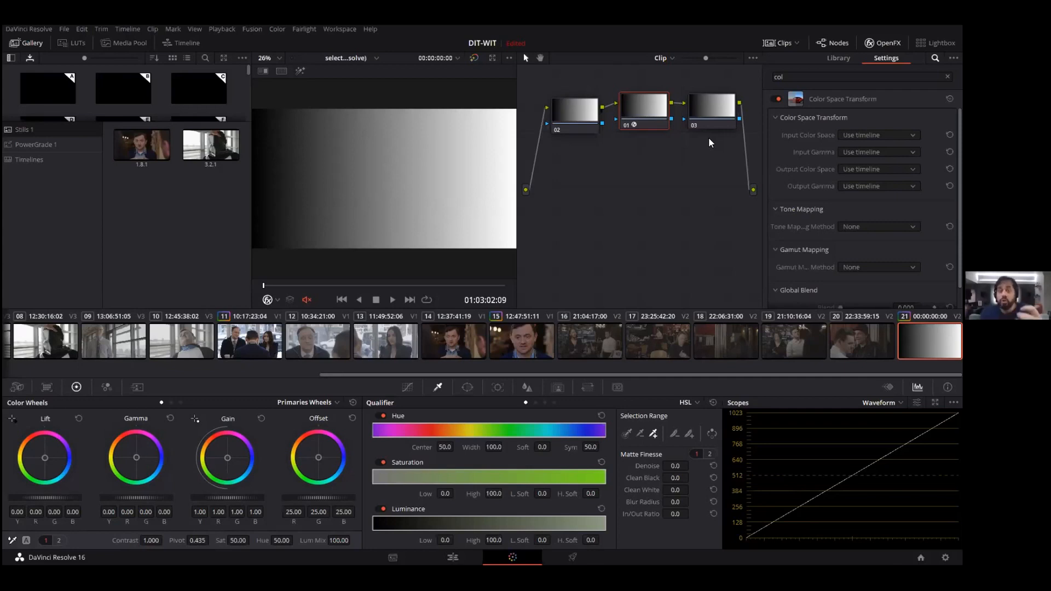
# Step: Set node 01's input color space to ARRI Alexa and its input gamma to ARRI LogC
pyautogui.click(867, 134)
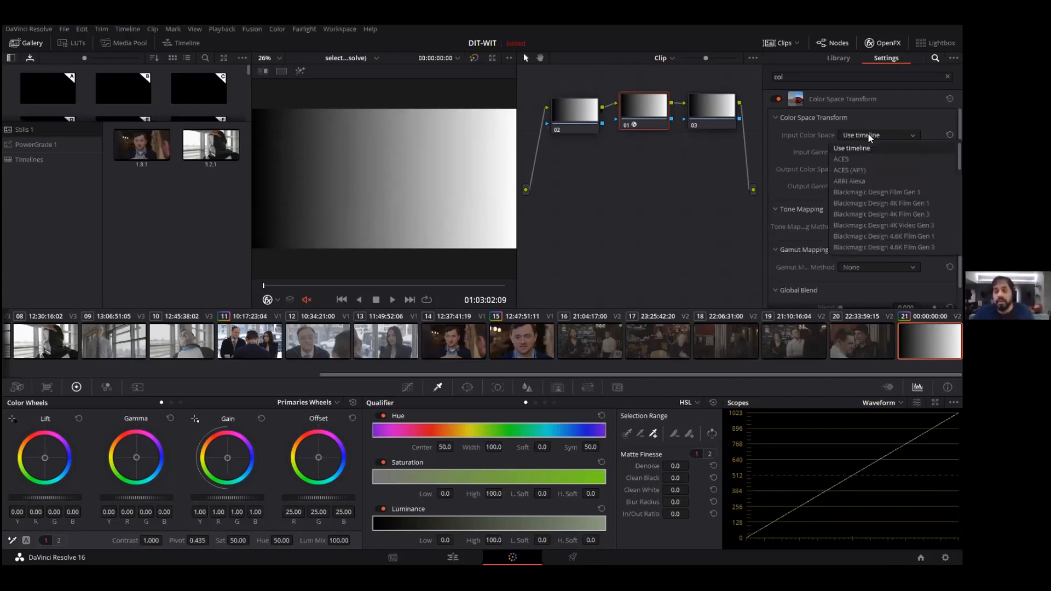
pyautogui.scroll(3, 866, 182)
pyautogui.scroll(5, 865, 164)
pyautogui.click(864, 149)
pyautogui.click(864, 151)
pyautogui.click(862, 208)
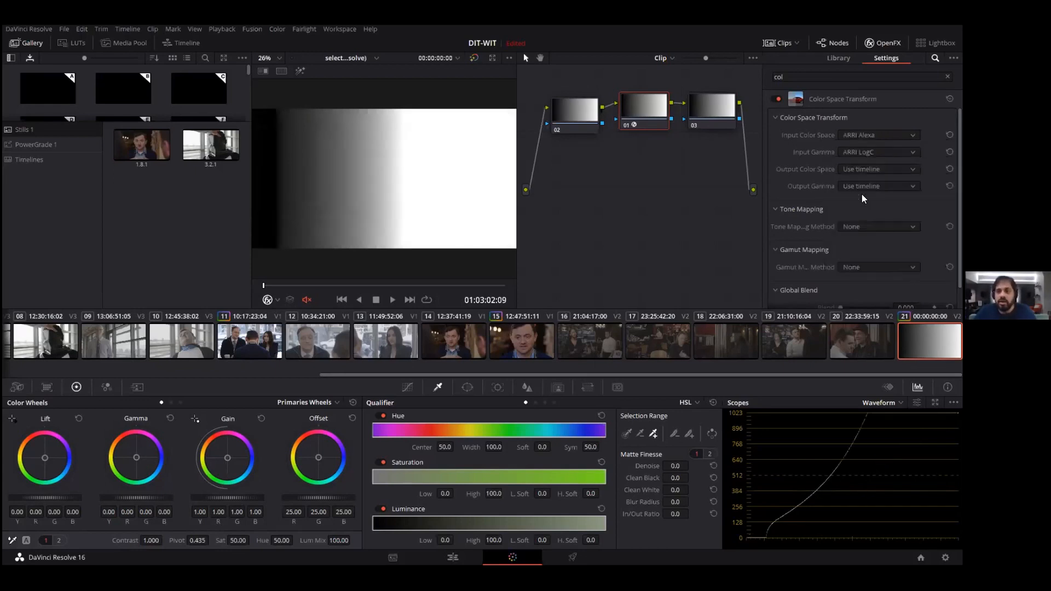
# Step: Set the transform's output color space to Rec.709 and its output gamma to Gamma 2.4
pyautogui.click(865, 167)
pyautogui.scroll(-10, 858, 218)
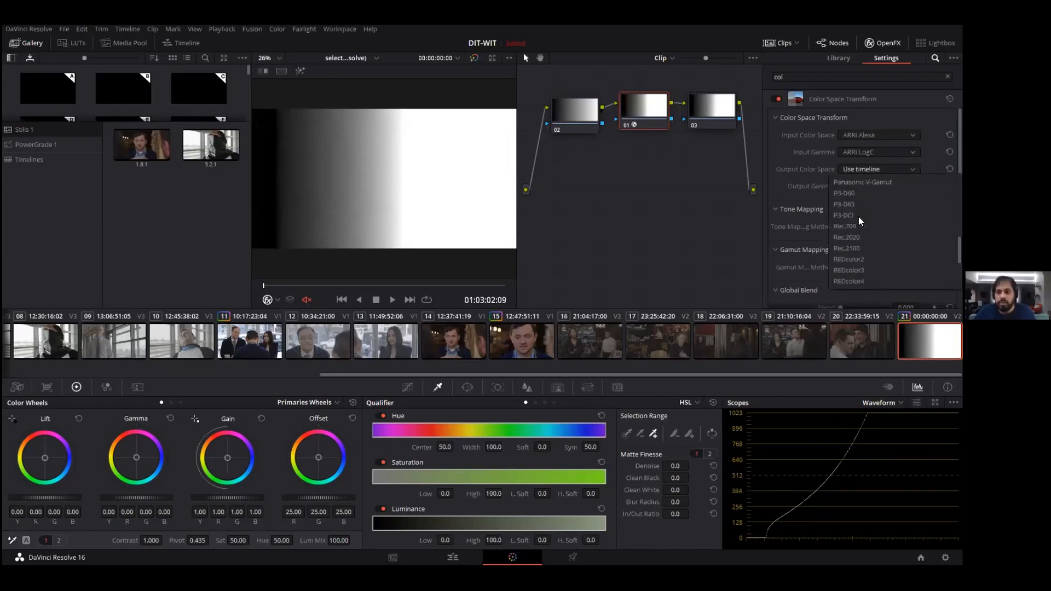
pyautogui.click(858, 225)
pyautogui.click(860, 189)
pyautogui.scroll(-5, 864, 237)
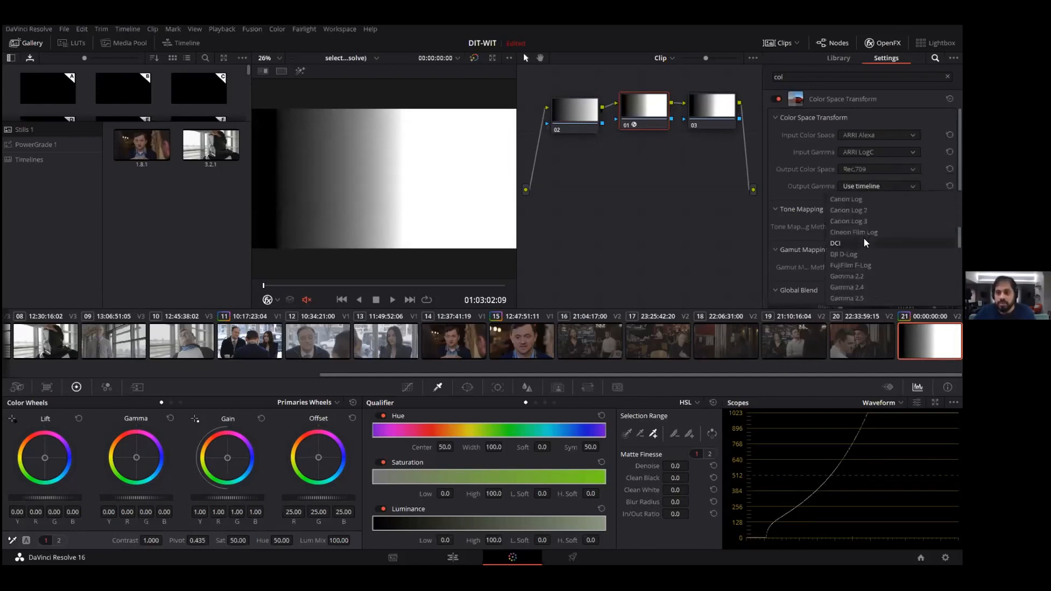
pyautogui.click(860, 257)
# Step: Set the transform's tone mapping method to Simple and its gamut mapping method to Saturation Mapping
pyautogui.click(862, 225)
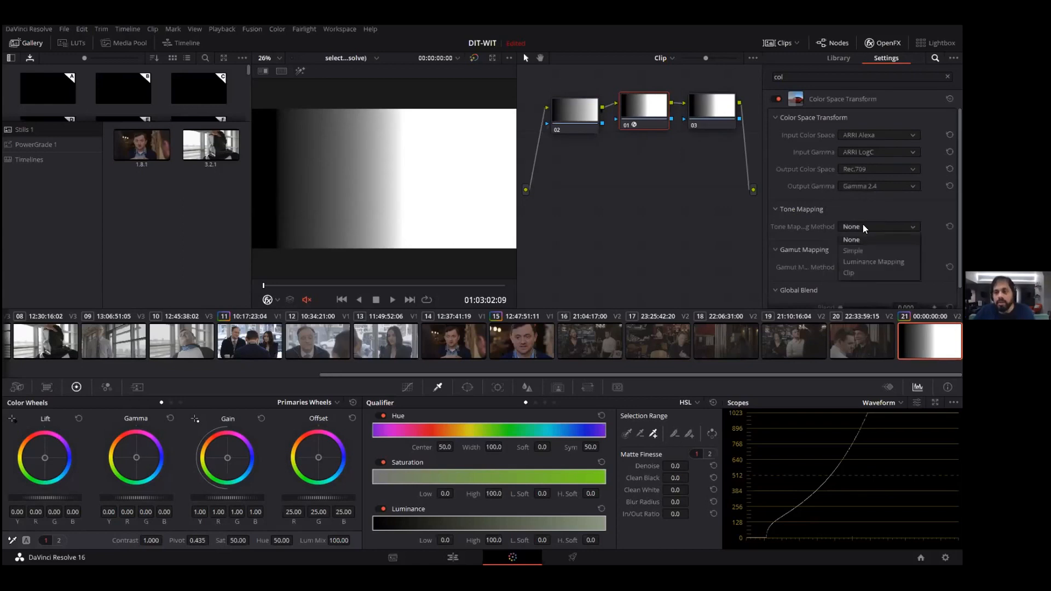
pyautogui.click(860, 248)
pyautogui.click(858, 267)
pyautogui.click(859, 278)
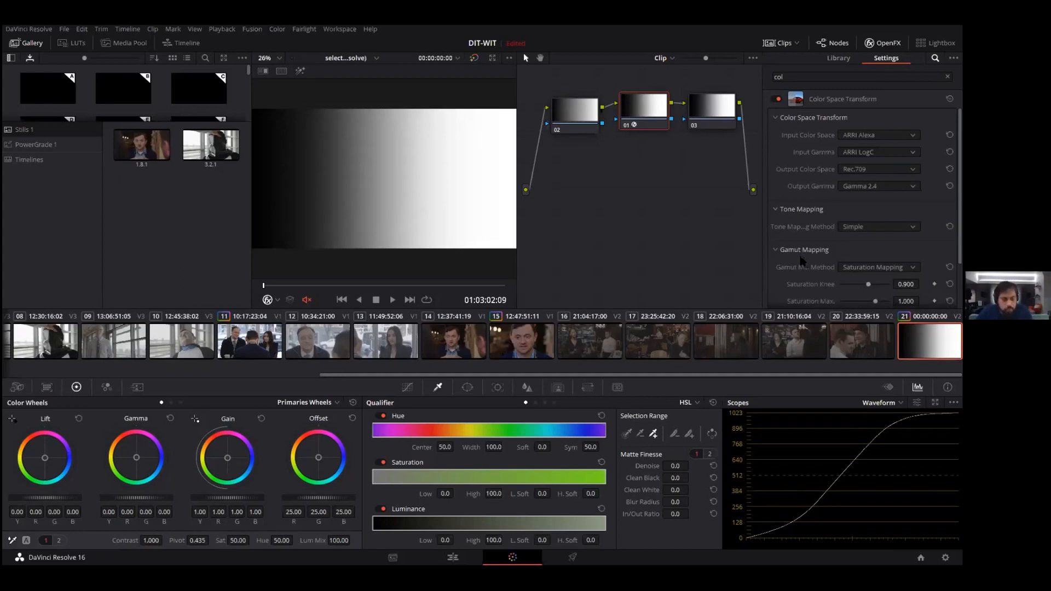
# Step: Toggle node 01 off and on to compare the grey ramp with and without the color space transform
pyautogui.hotkey('ctrl', 'd')
pyautogui.hotkey('ctrl', 'd')
pyautogui.hotkey('ctrl', 'd')
pyautogui.hotkey('ctrl', 'd')
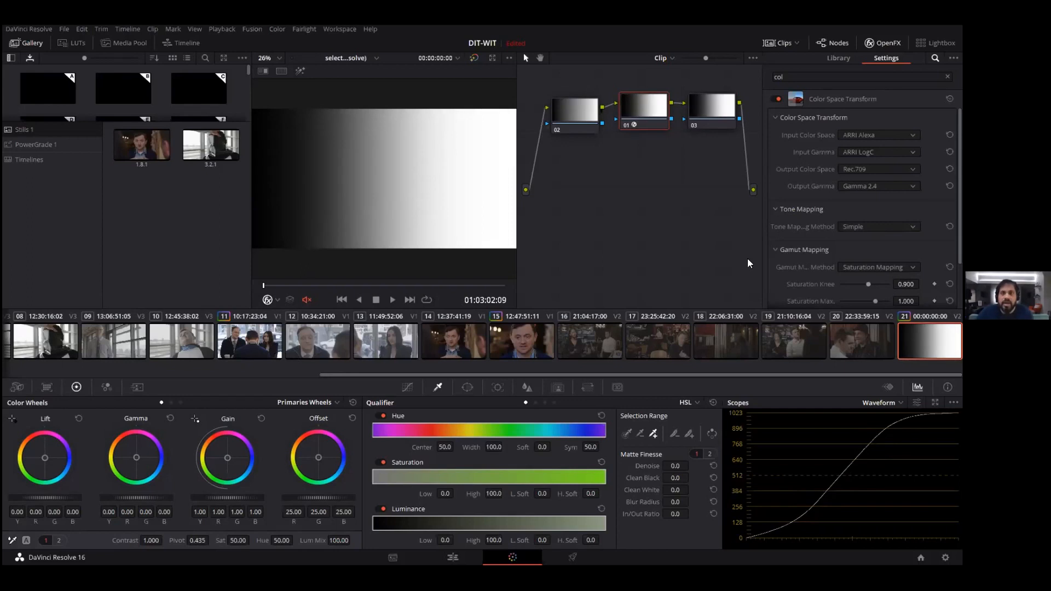
# Step: On node 02 before the transform, try offset 0.00 and 26.30, gain 0.62 and lift 0.12, and reset the primaries
pyautogui.hotkey('shift', ';')
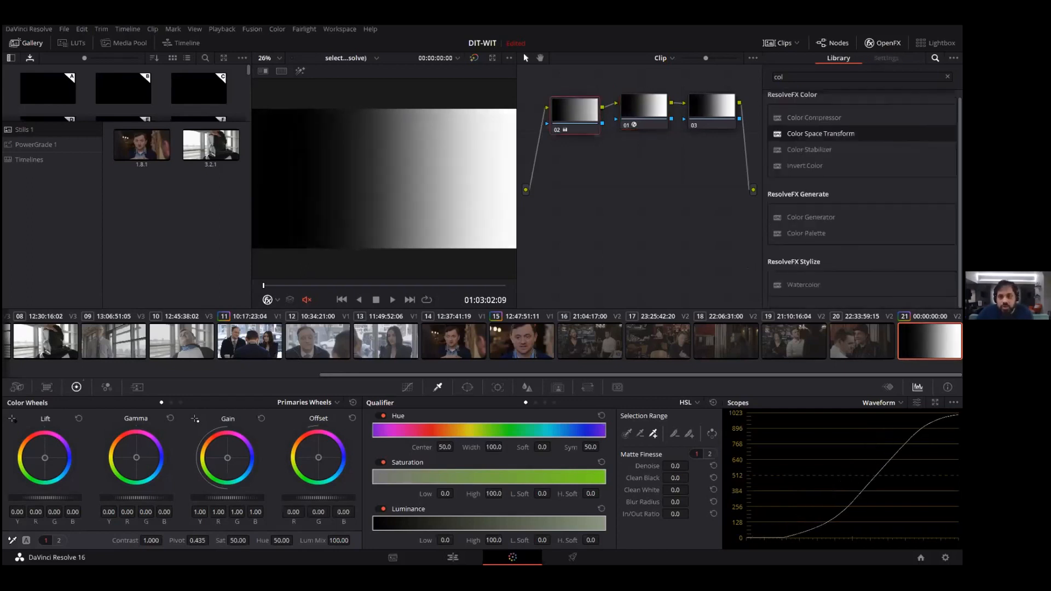
pyautogui.moveTo(319, 498)
pyautogui.mouseDown()
pyautogui.moveTo(373, 498)
pyautogui.moveTo(325, 497)
pyautogui.mouseUp()
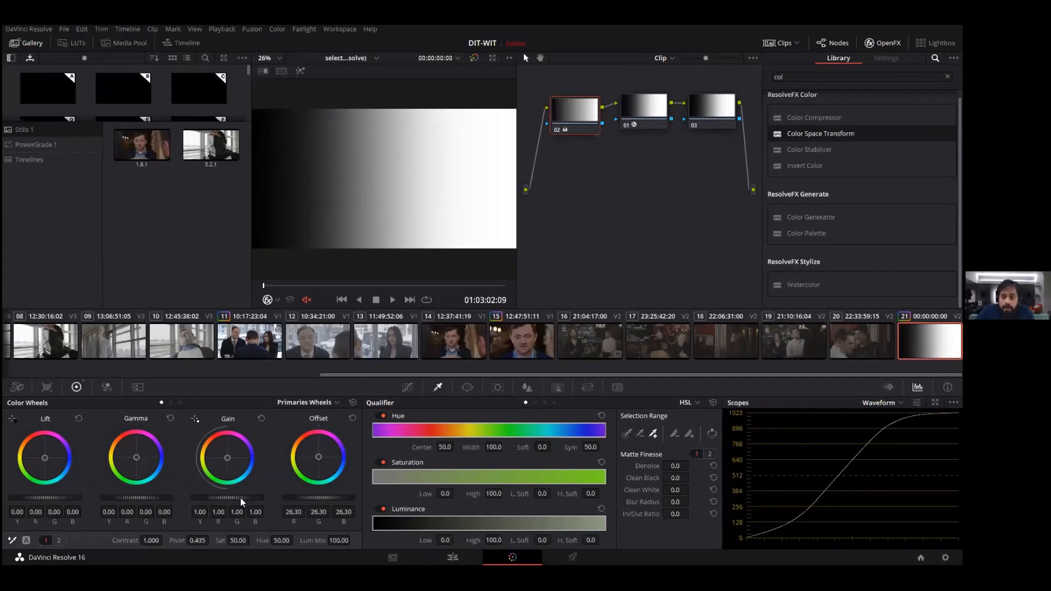
pyautogui.moveTo(241, 498); pyautogui.dragTo(219, 498)
pyautogui.moveTo(39, 498)
pyautogui.mouseDown()
pyautogui.moveTo(60, 498)
pyautogui.moveTo(46, 497)
pyautogui.mouseUp()
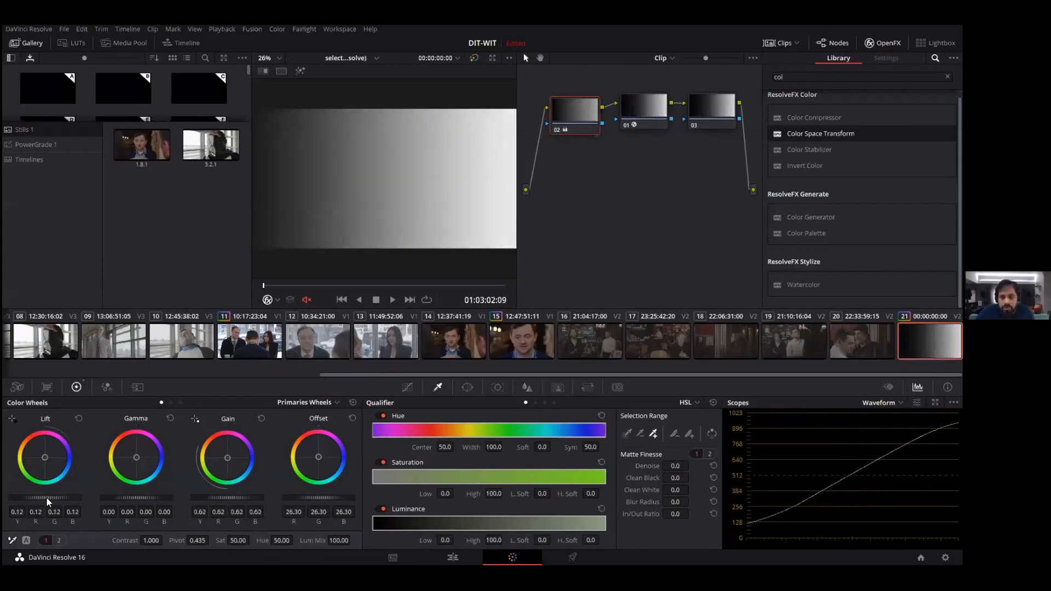
pyautogui.click(353, 402)
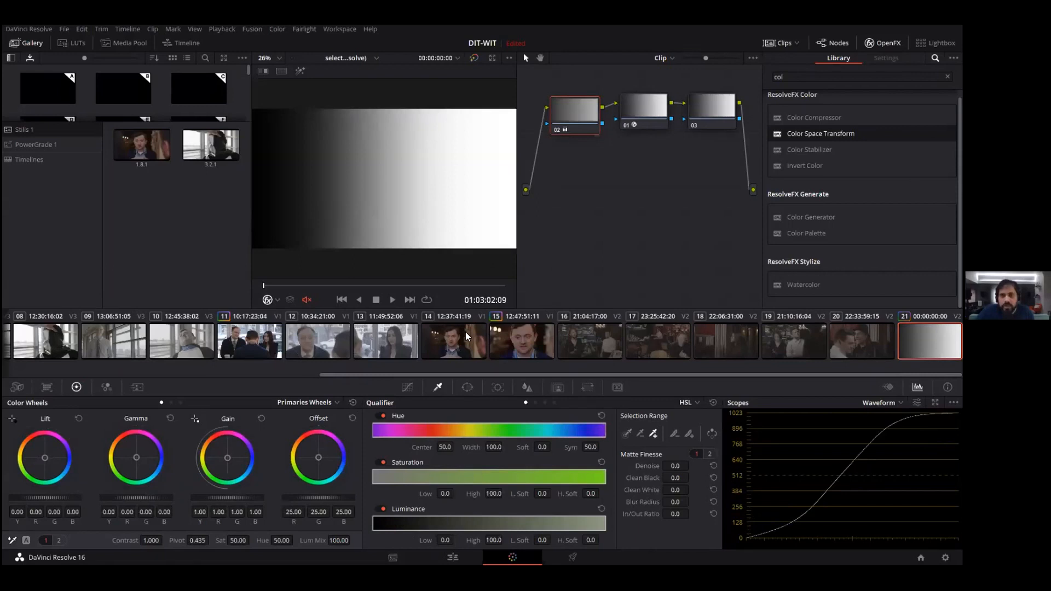
# Step: Try lowering the offset on node 03 after the transform and reset its primaries
pyautogui.click(711, 107)
pyautogui.moveTo(318, 498); pyautogui.dragTo(236, 498)
pyautogui.click(352, 419)
pyautogui.click(352, 403)
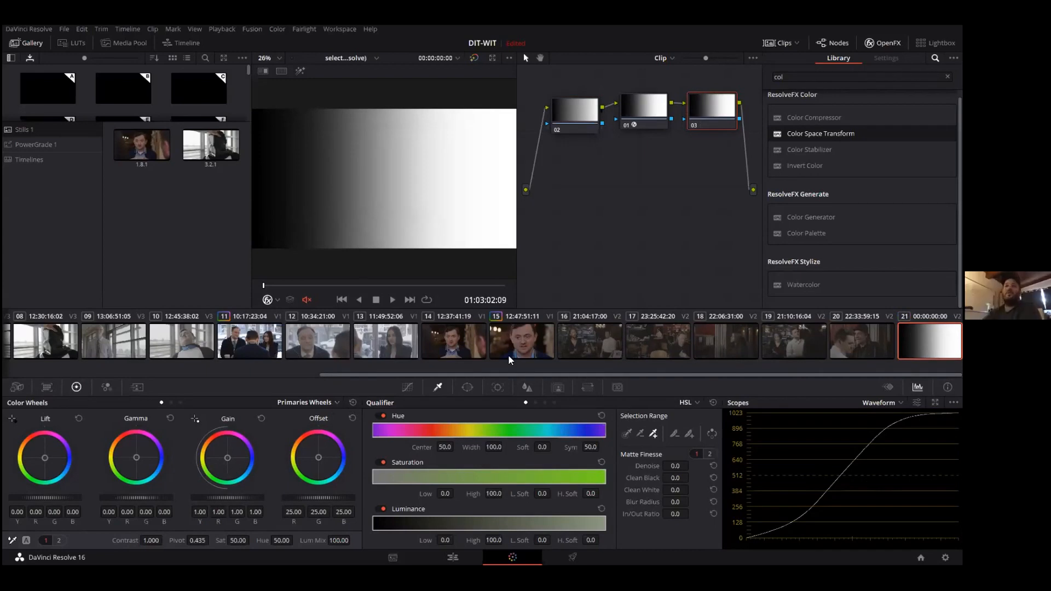
# Step: Switch to clip 14, set its node 01 to No LUT and apply the Color Space Transform effect
pyautogui.click(661, 111)
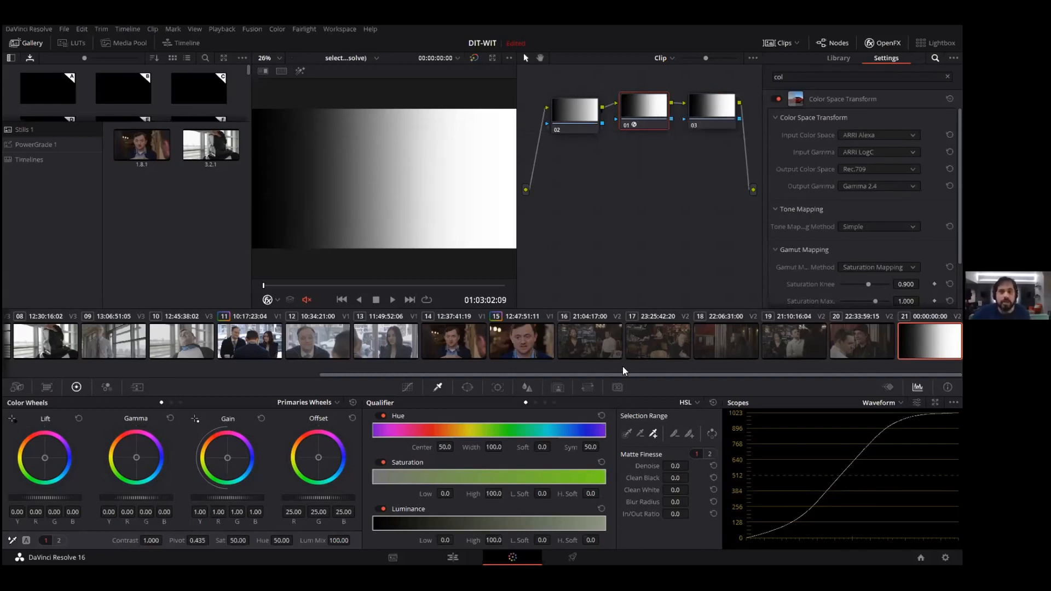
pyautogui.click(454, 340)
pyautogui.rightClick(562, 112)
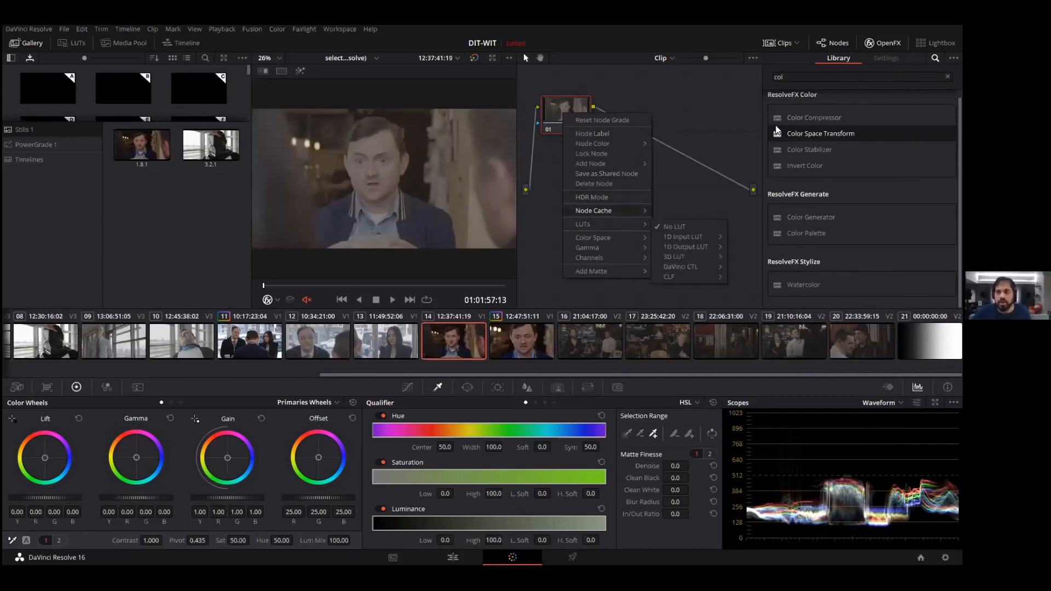
pyautogui.moveTo(777, 133); pyautogui.dragTo(565, 109)
# Step: Set clip 14's input color space to Sony S-Gamut3.Cine and its input gamma to Sony S-Log3
pyautogui.click(878, 135)
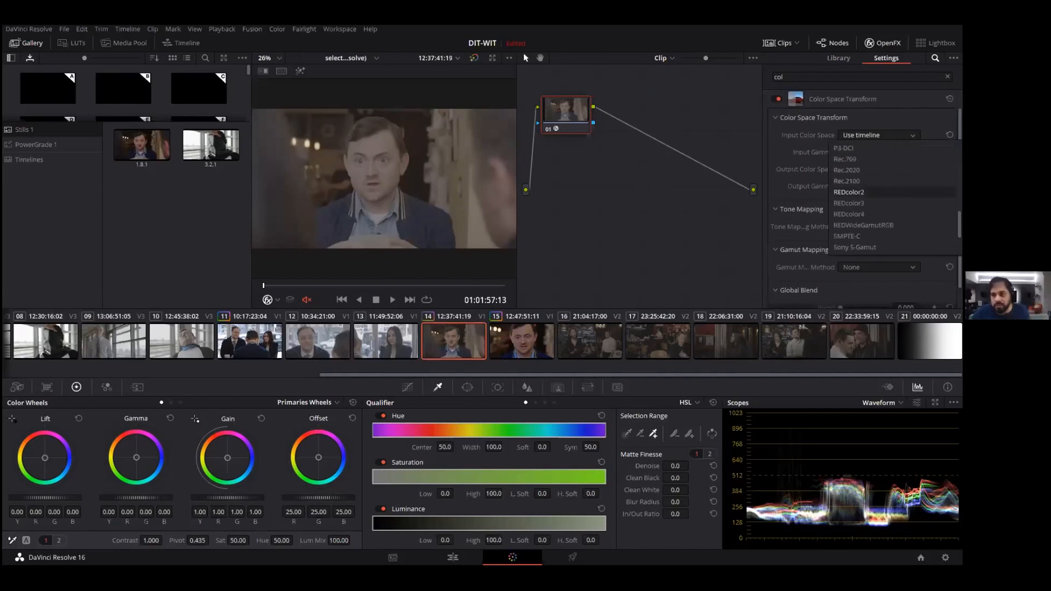
pyautogui.scroll(-2, 865, 225)
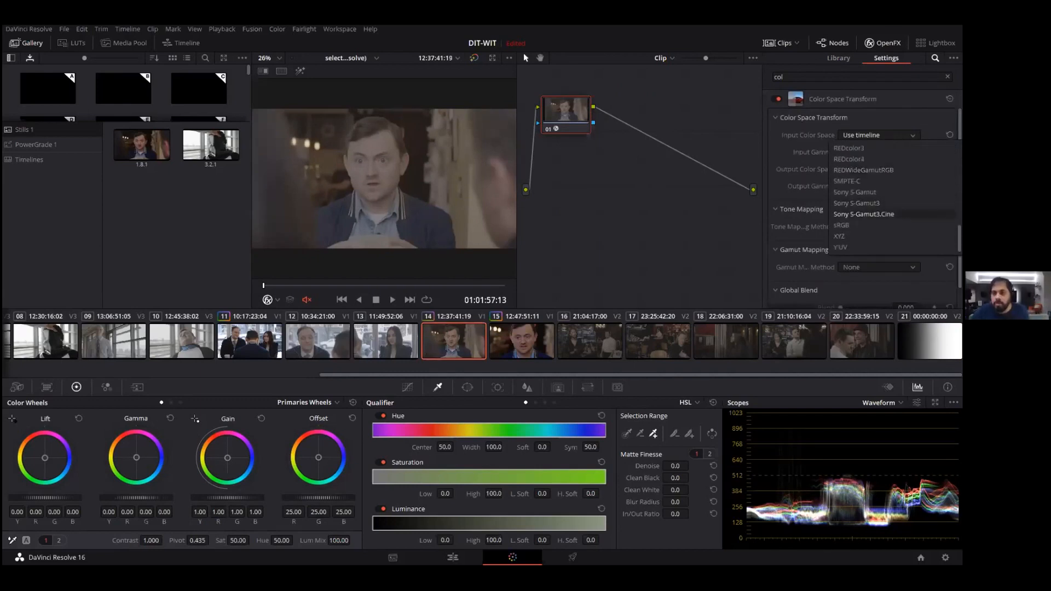
pyautogui.click(863, 214)
pyautogui.click(878, 152)
pyautogui.scroll(-3, 871, 230)
pyautogui.scroll(-1, 871, 265)
pyautogui.click(868, 238)
# Step: Keep the output color space on Use timeline and check the timeline color space in the project's color management settings
pyautogui.click(878, 169)
pyautogui.click(852, 182)
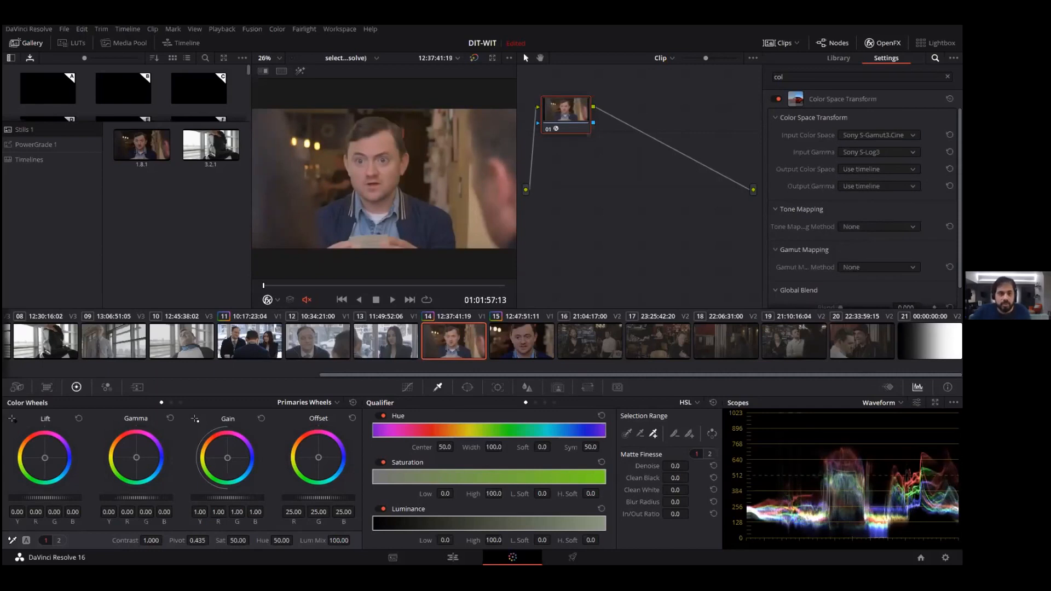
pyautogui.hotkey('shift', '9')
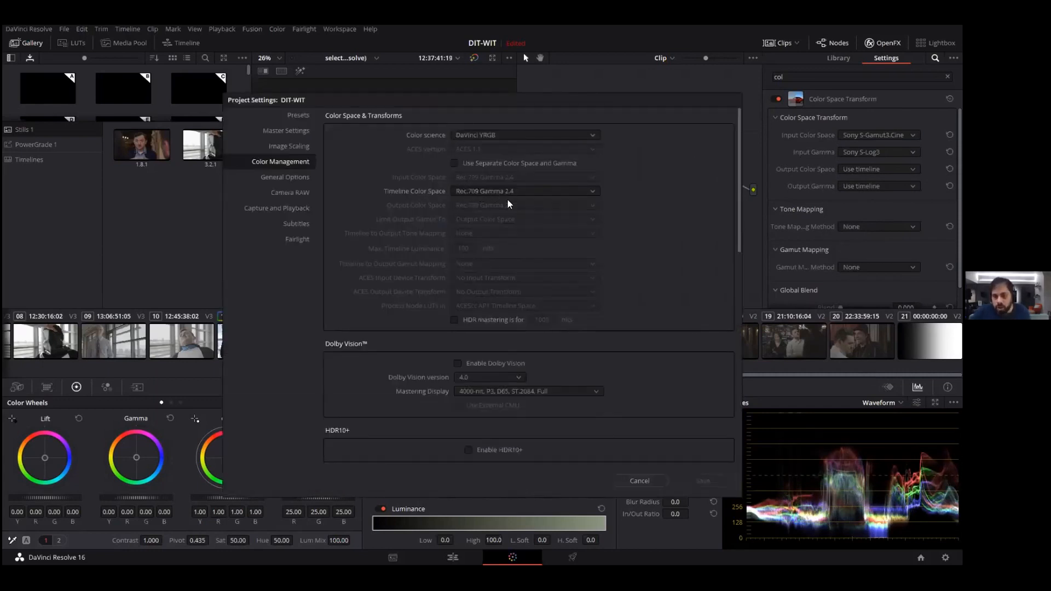
pyautogui.press('Escape')
# Step: Set clip 14's tone mapping to Simple and gamut mapping to Saturation Mapping, and toggle the node to compare
pyautogui.click(857, 225)
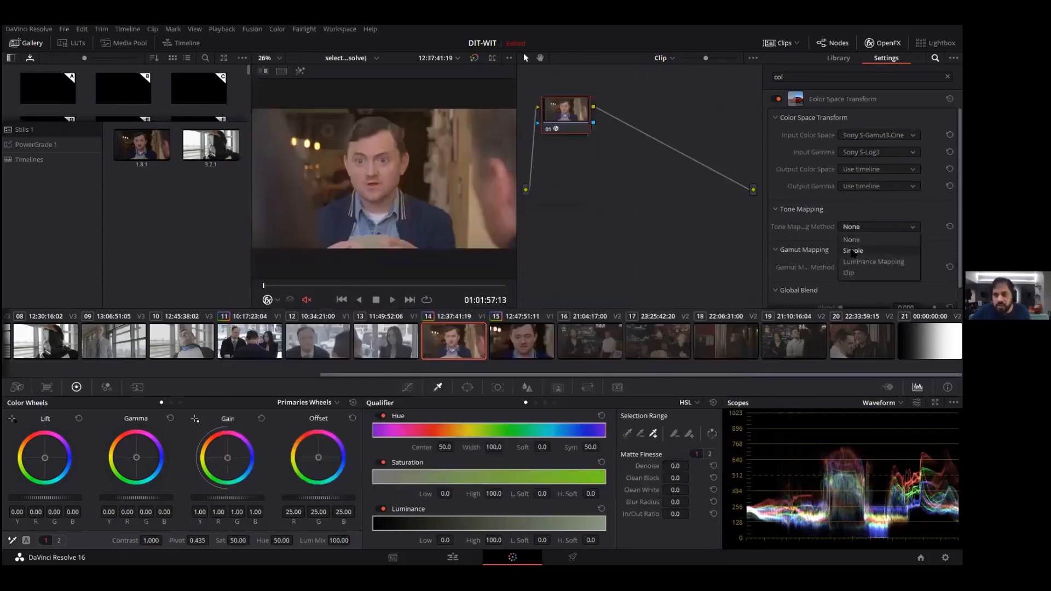
pyautogui.click(853, 250)
pyautogui.click(849, 266)
pyautogui.click(876, 285)
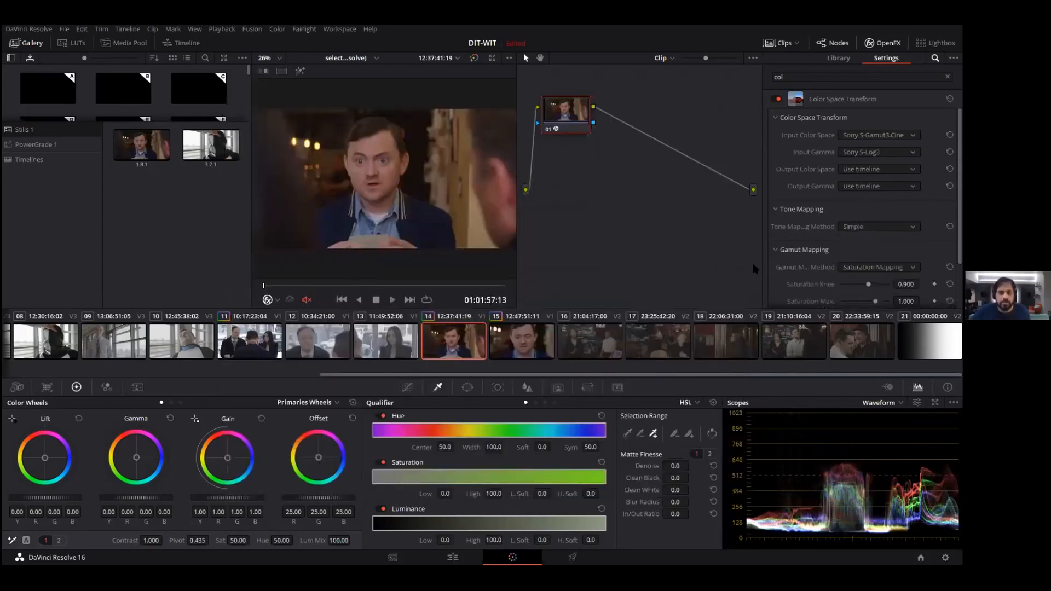
pyautogui.hotkey('ctrl', 'd')
pyautogui.hotkey('ctrl', 'd')
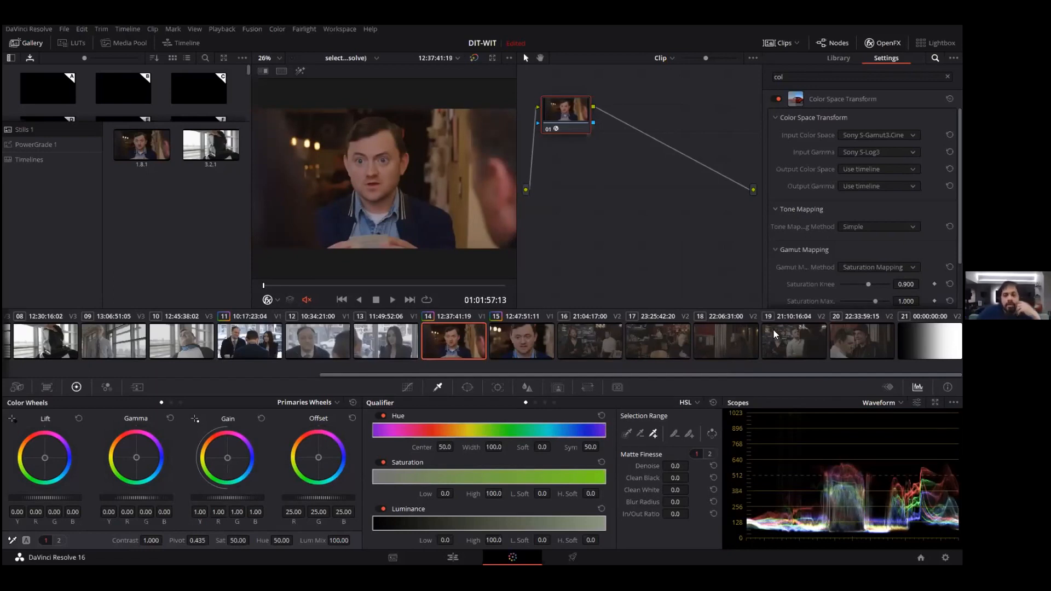
# Step: Add a serial node 02 and place it in front of the Color Space Transform node in the graph
pyautogui.hotkey('alt', 's')
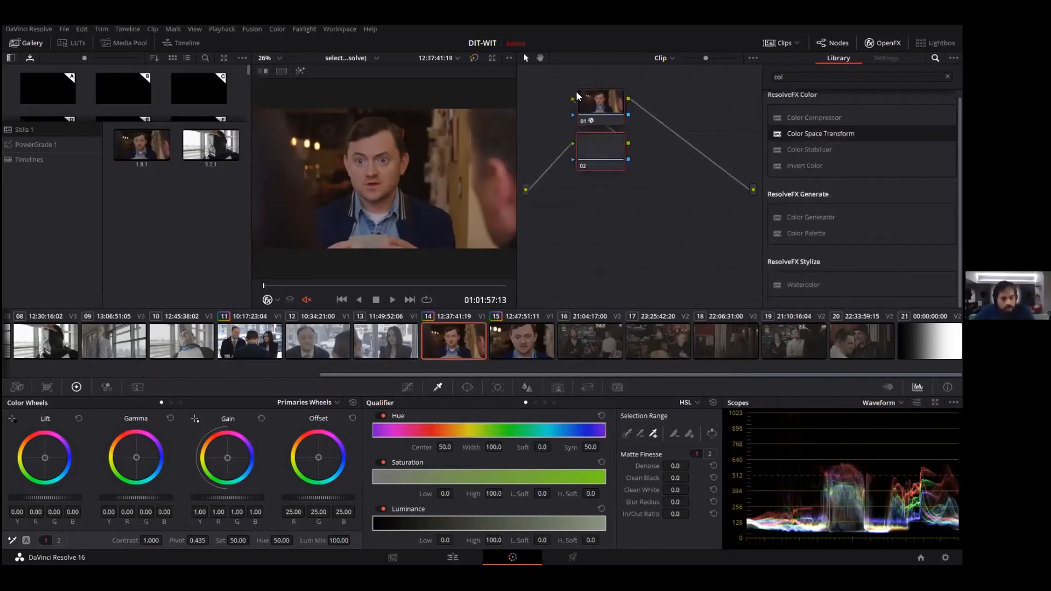
pyautogui.moveTo(596, 160); pyautogui.dragTo(547, 127)
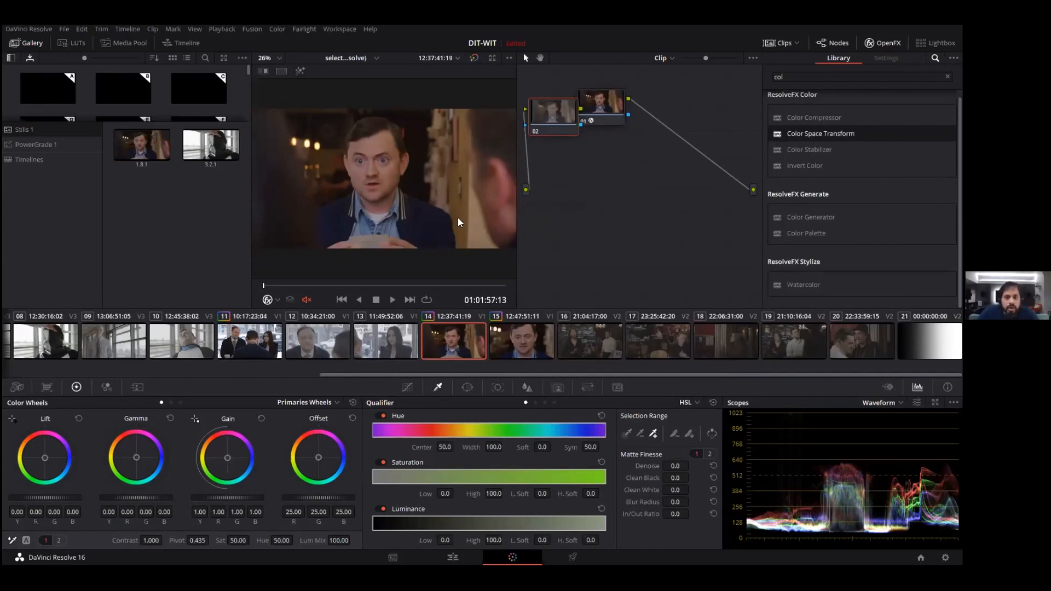
# Step: On node 02 before the transform, sample the man's forehead with the HSL qualifier and inspect the highlighted selection
pyautogui.click(627, 434)
pyautogui.click(274, 300)
pyautogui.click(285, 330)
pyautogui.click(374, 145)
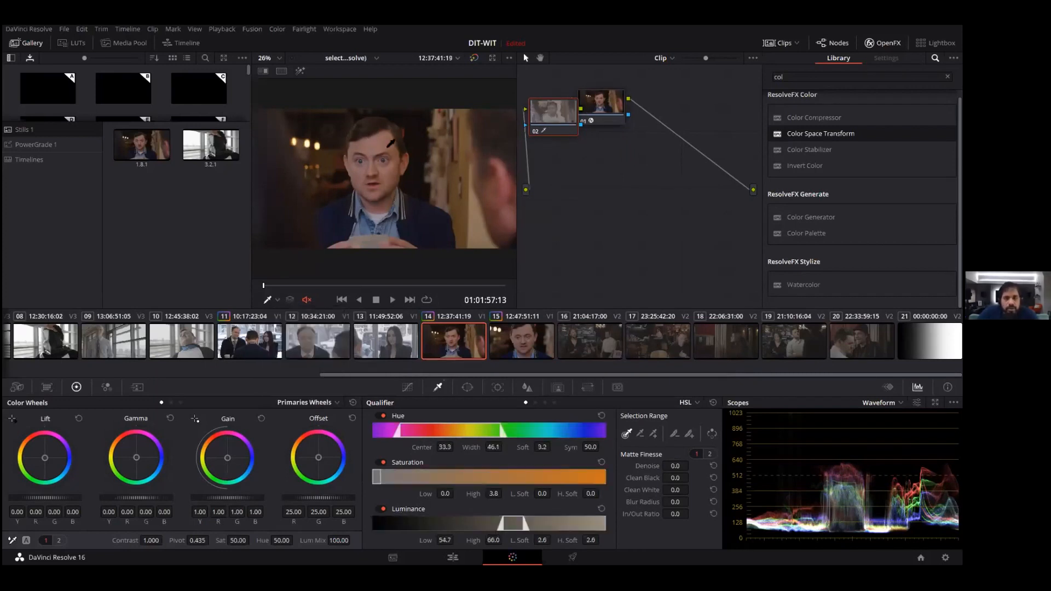
pyautogui.hotkey('shift', 'h')
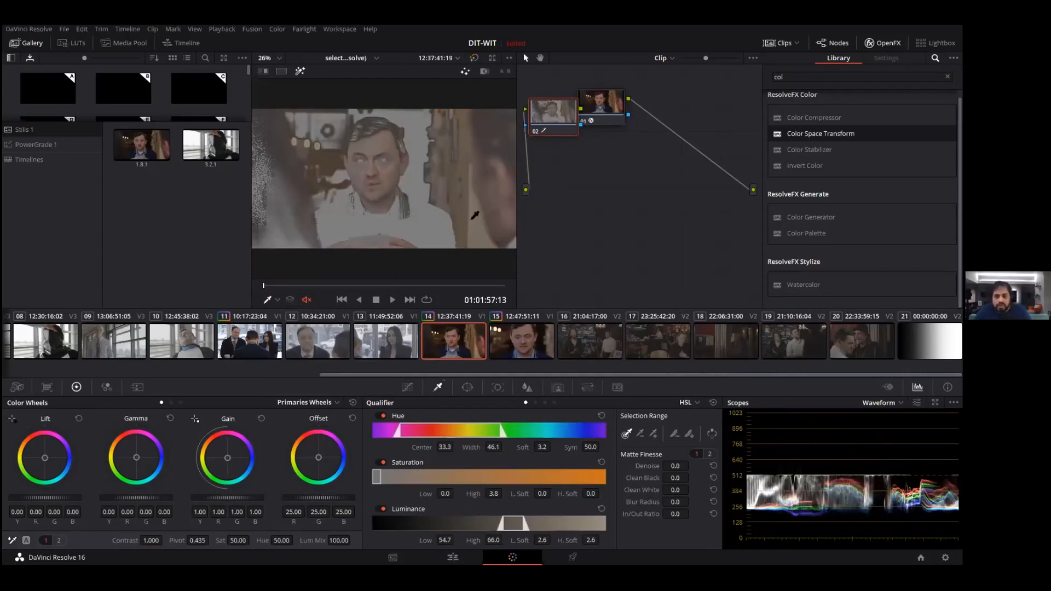
pyautogui.click(374, 152)
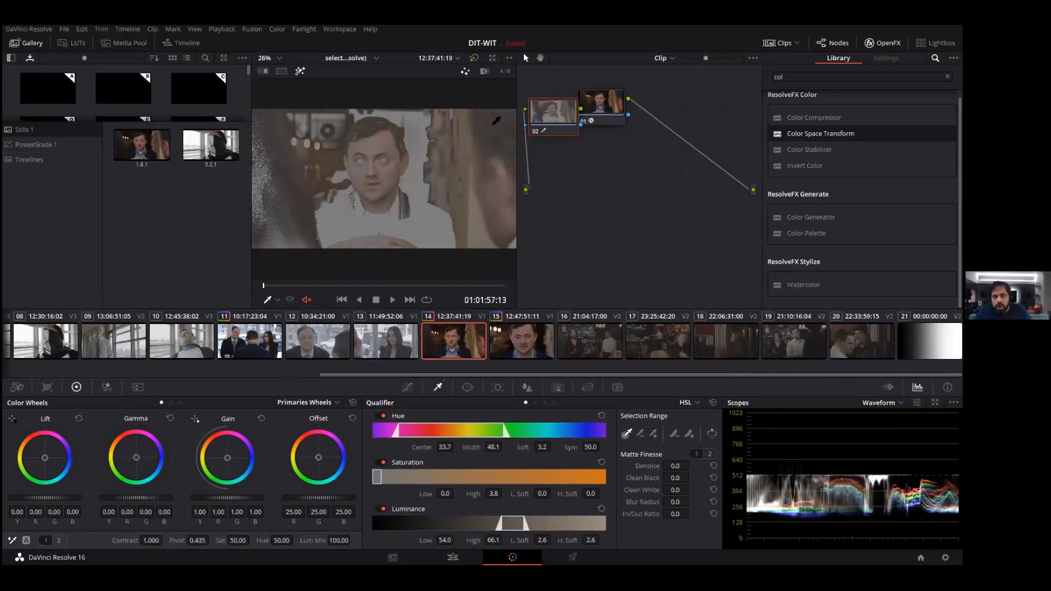
# Step: Add a serial node 03 after the Color Space Transform node and sample the man's forehead with its qualifier
pyautogui.click(583, 109)
pyautogui.hotkey('alt', 's')
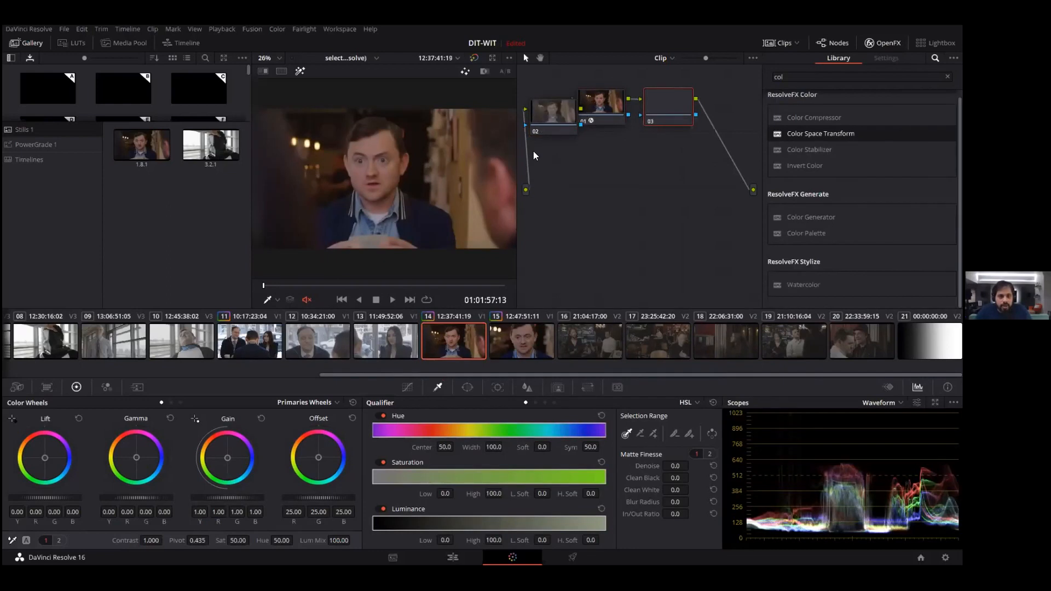
pyautogui.click(383, 139)
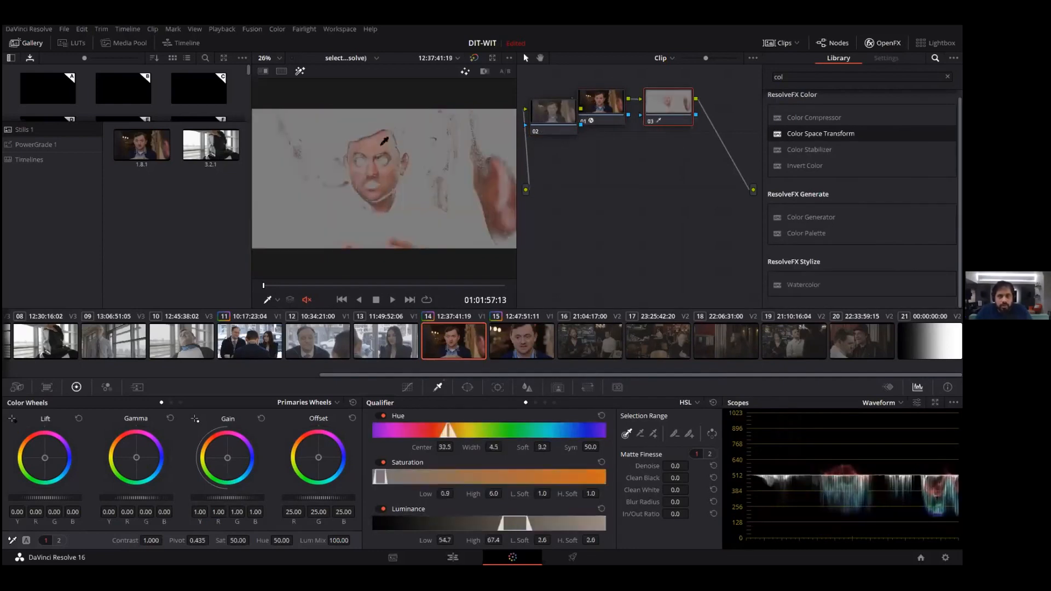
# Step: Resample the man's forehead with the HSL qualifier on nodes 02 and 03 to compare the highlighted selections before and after the transform
pyautogui.click(391, 137)
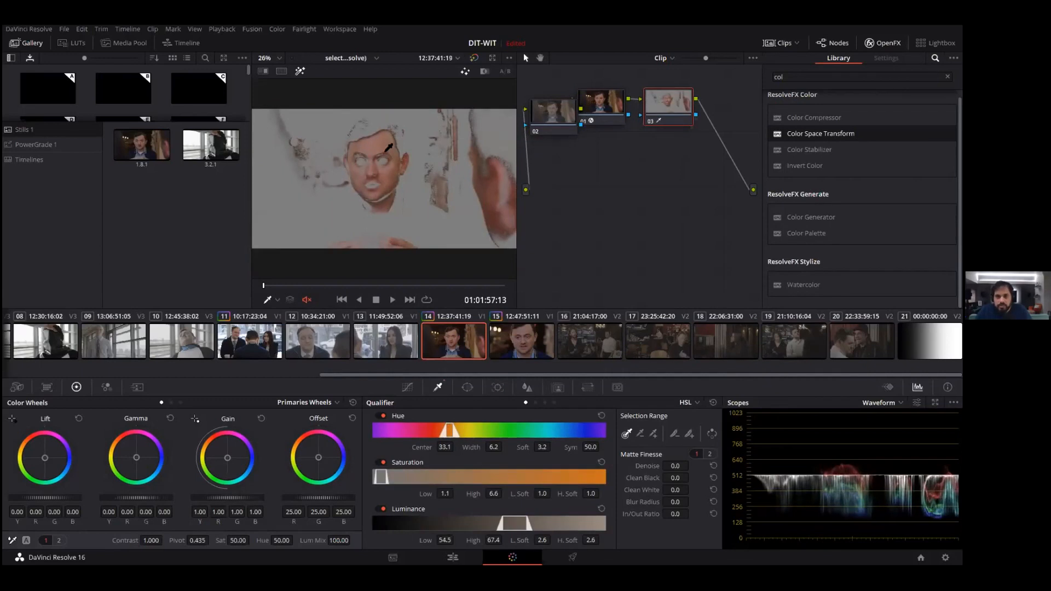
pyautogui.click(554, 104)
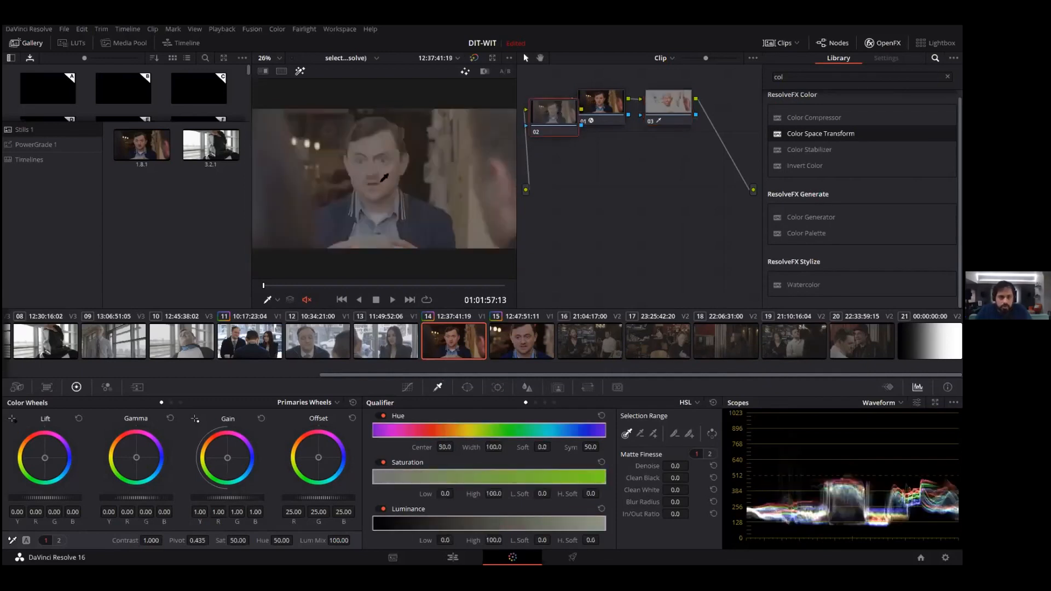
pyautogui.click(362, 143)
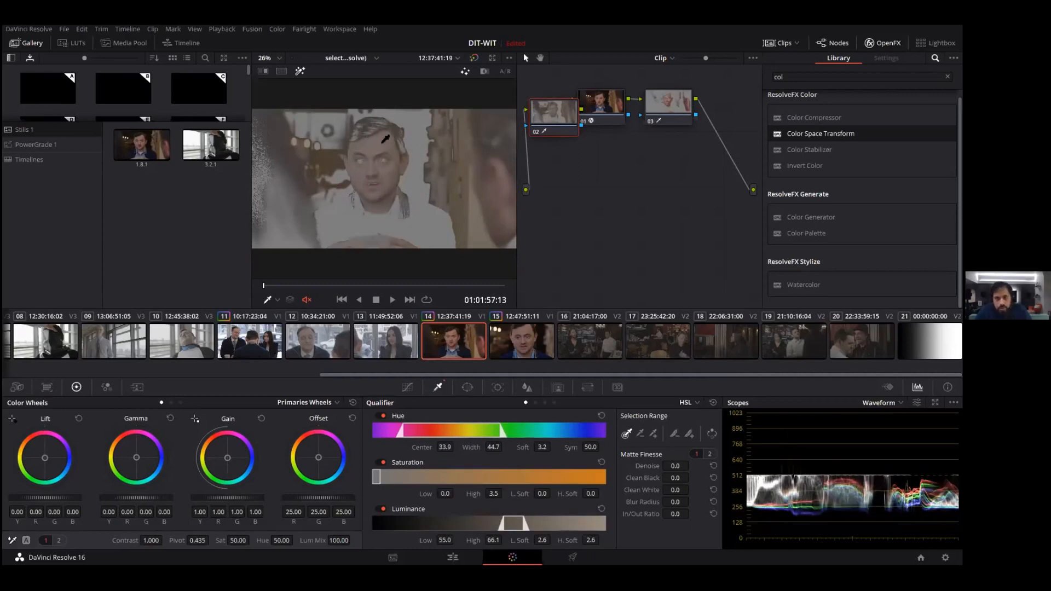
pyautogui.click(674, 103)
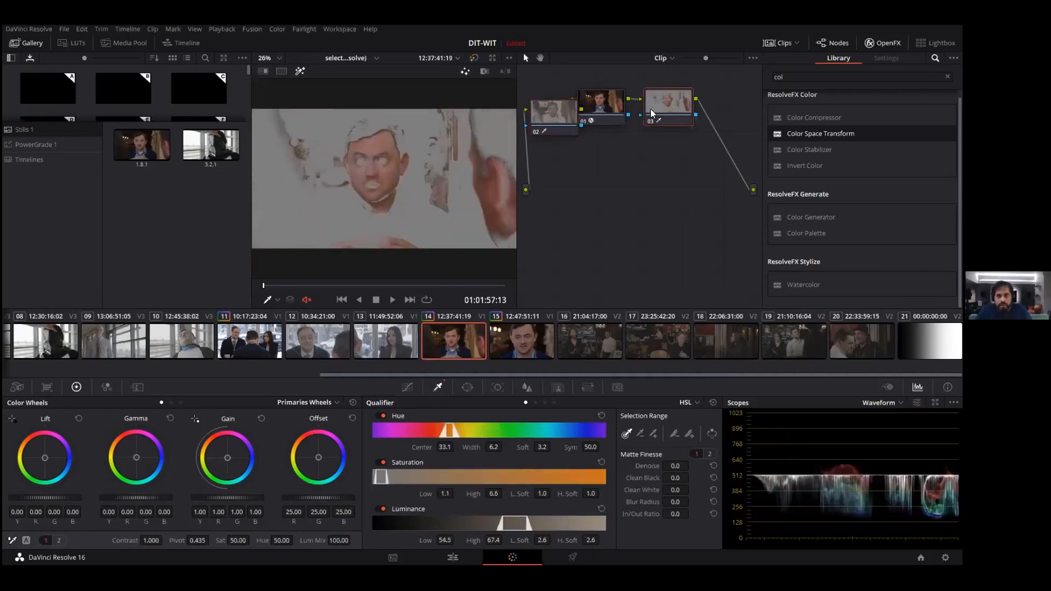
pyautogui.click(356, 145)
pyautogui.click(387, 135)
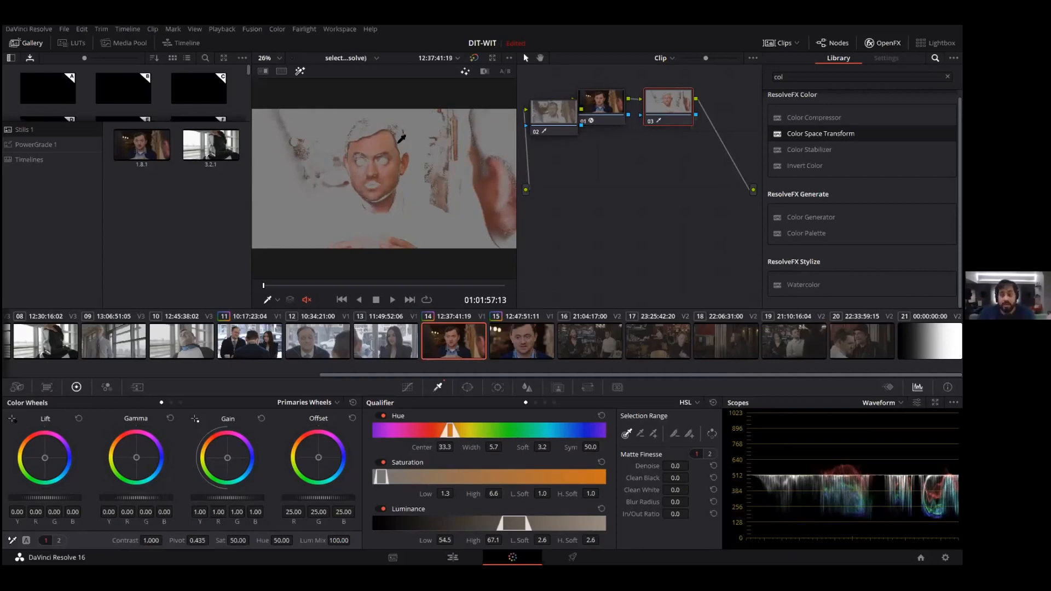
pyautogui.click(606, 110)
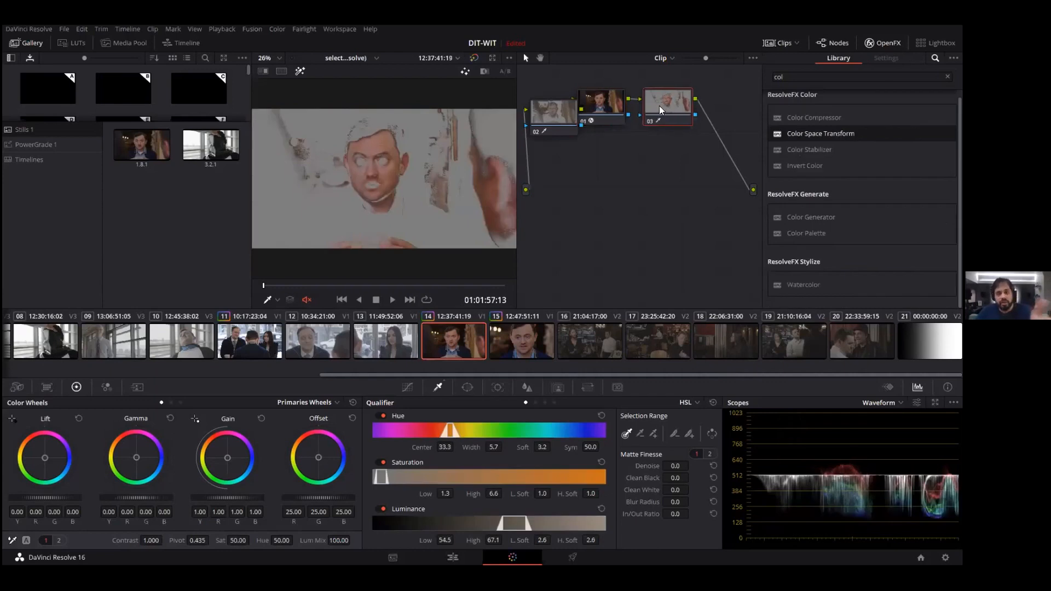
# Step: Narrow node 02's qualifier to a hue width of 6.9, with saturation low at 0.8 and low softness at 1.1
pyautogui.click(570, 113)
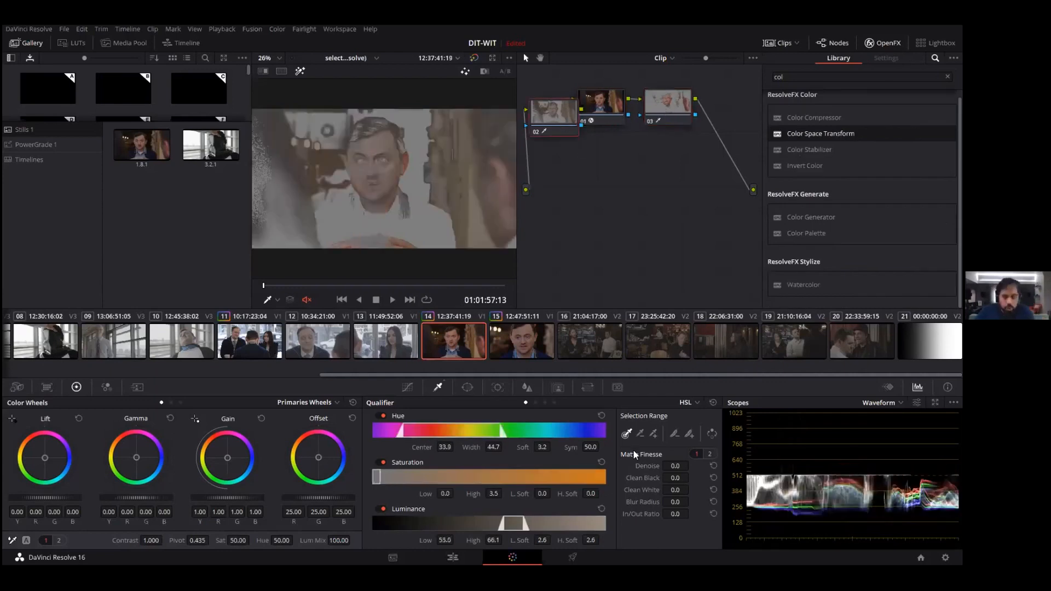
pyautogui.moveTo(493, 447); pyautogui.dragTo(553, 494)
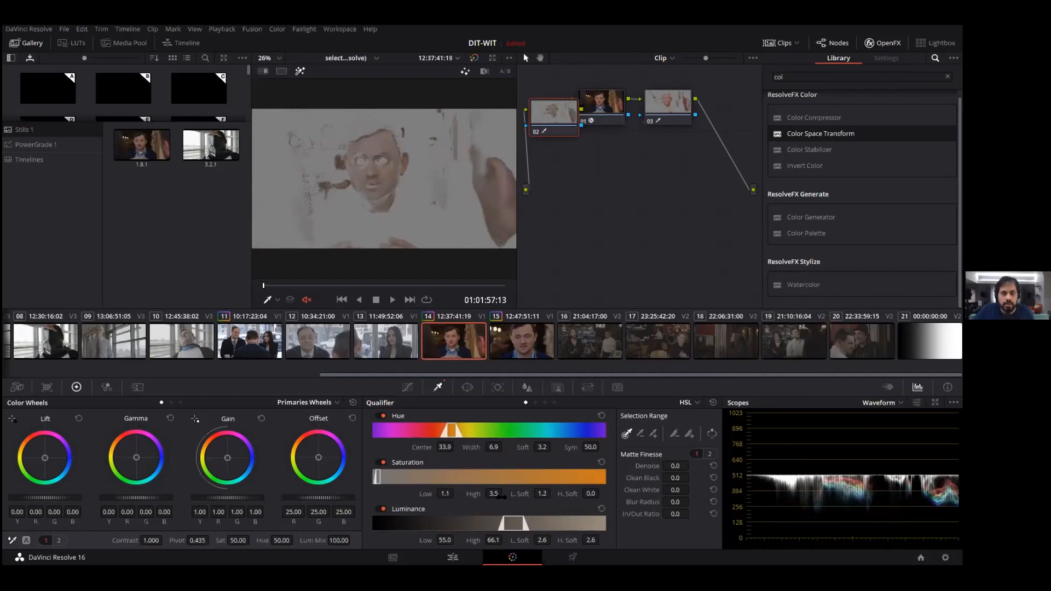
pyautogui.moveTo(448, 494); pyautogui.dragTo(452, 496)
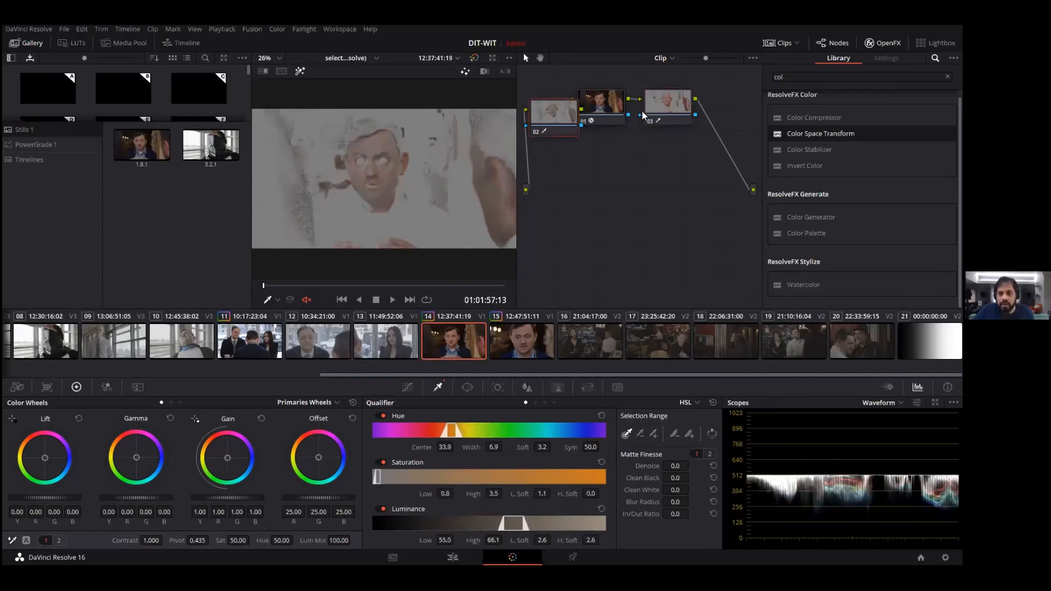
# Step: Compare the highlighted selections of nodes 02 and 03, and turn the highlight off to view the full image
pyautogui.click(665, 101)
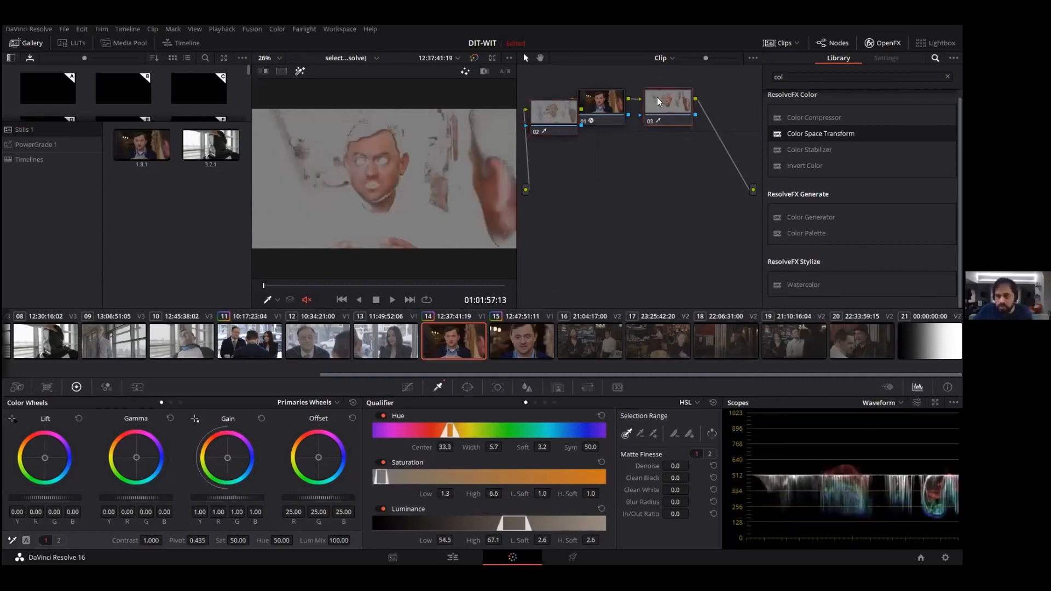
pyautogui.click(554, 117)
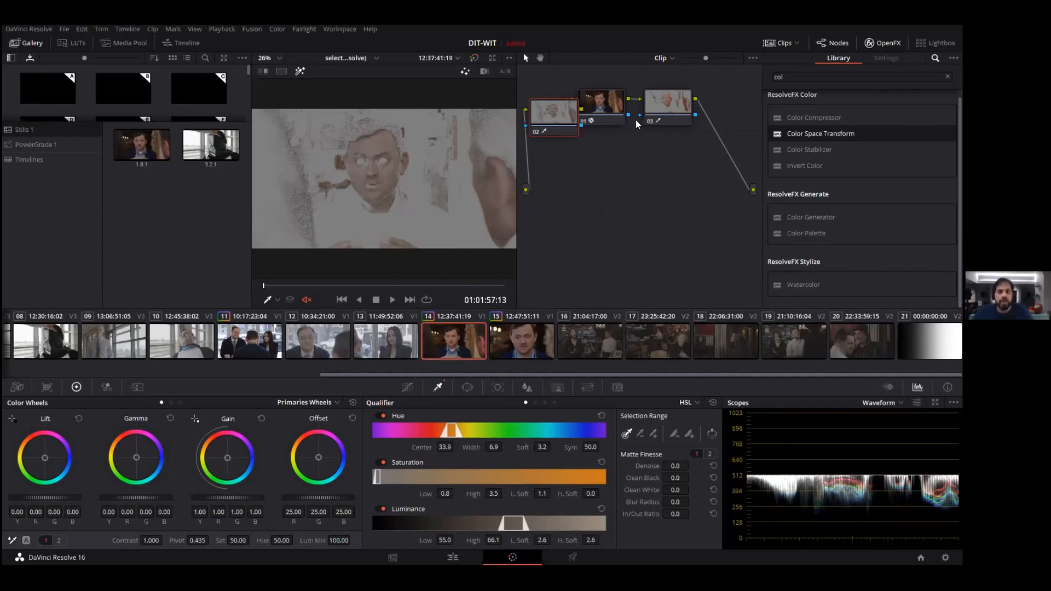
pyautogui.click(679, 110)
pyautogui.hotkey('shift', 'h')
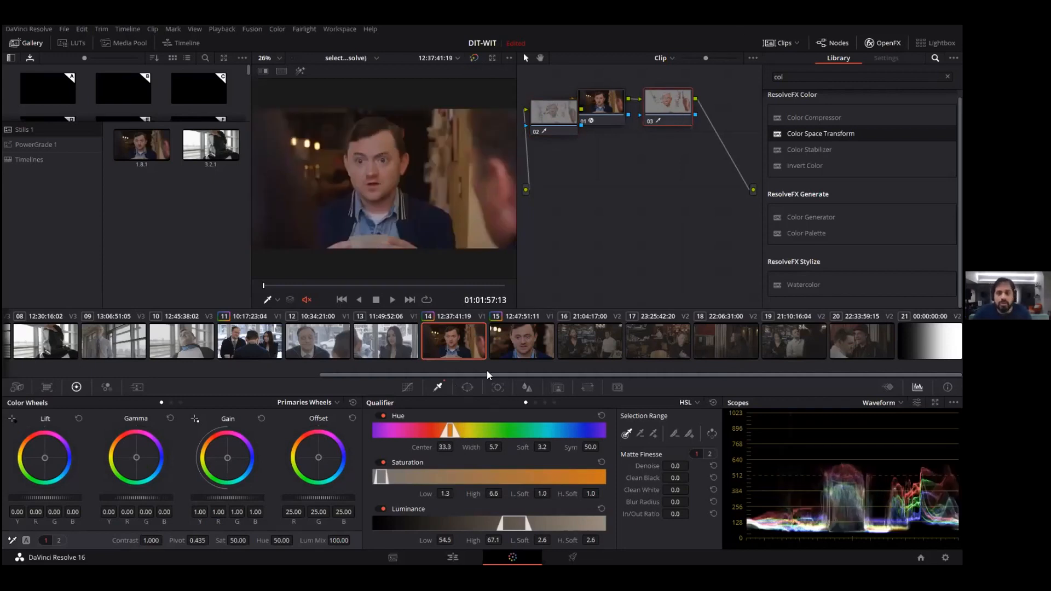
# Step: Show the Hue Vs Hue curve, try an Offset level and color shift on node 02, and reset the Offset
pyautogui.hotkey('alt', 'shift', 'c')
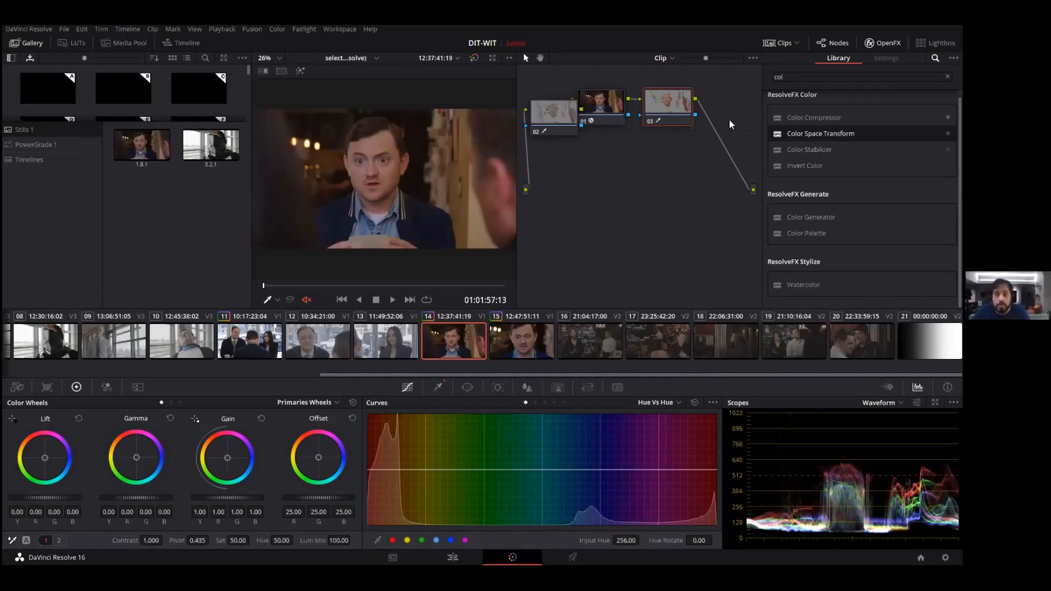
pyautogui.click(551, 106)
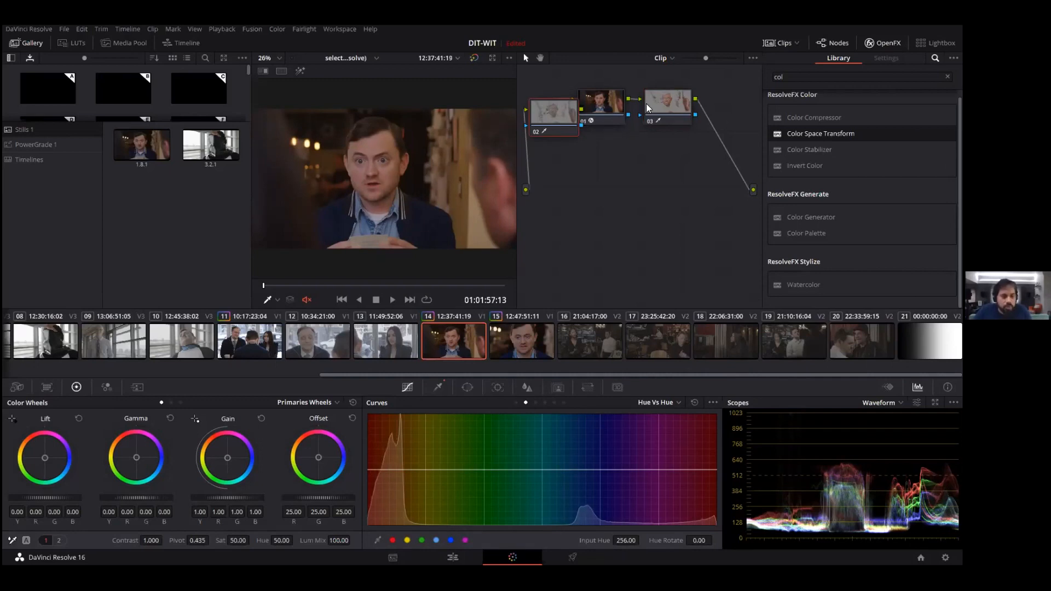
pyautogui.moveTo(319, 498); pyautogui.dragTo(293, 498)
pyautogui.moveTo(318, 459); pyautogui.dragTo(324, 462)
pyautogui.click(352, 418)
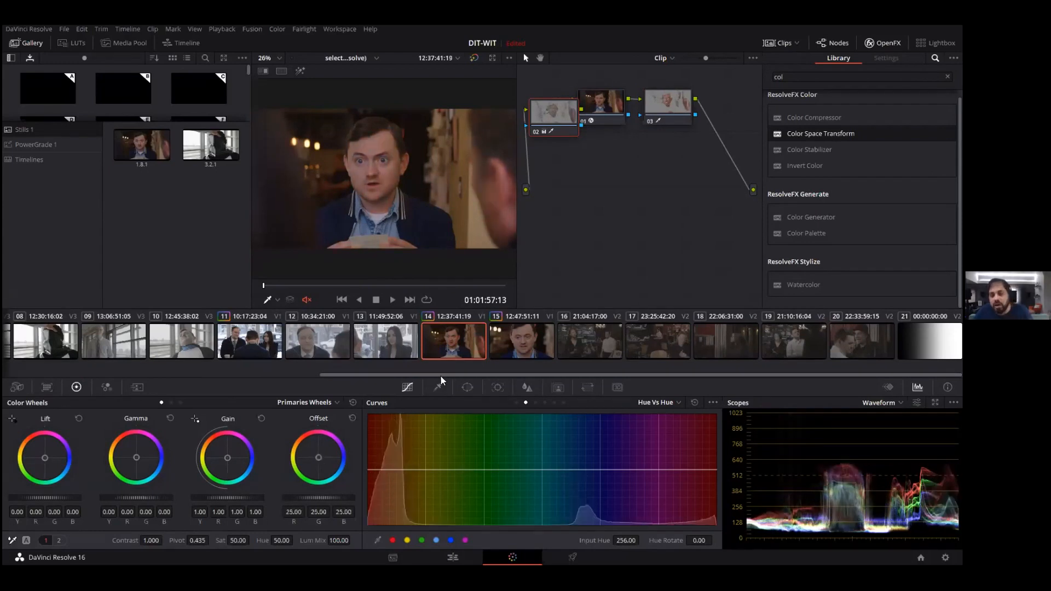
# Step: Reset node 02's grade and reposition it clear of the Color Space Transform node in the graph
pyautogui.click(662, 104)
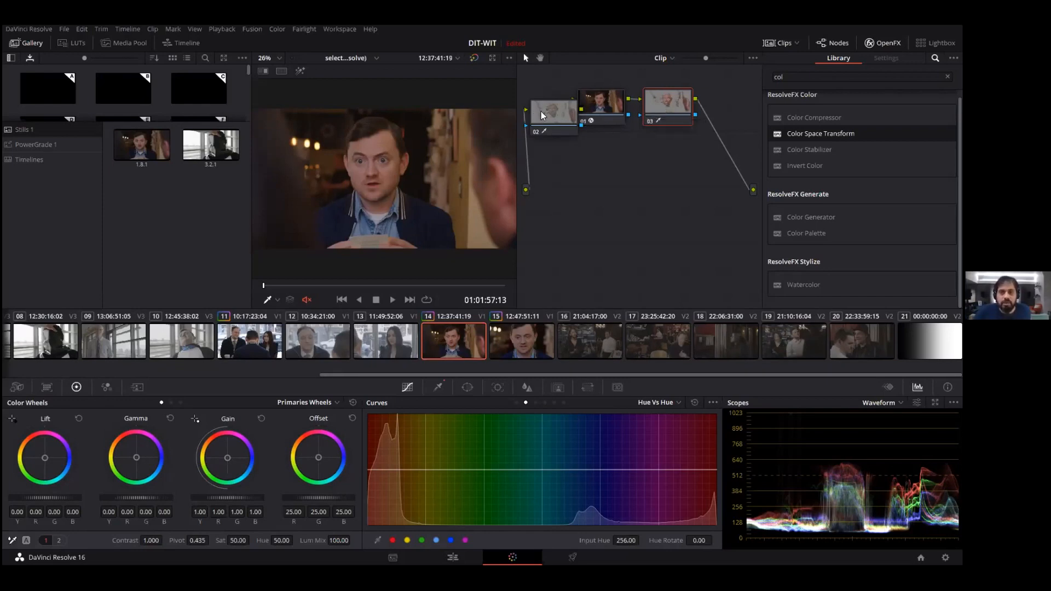
pyautogui.moveTo(551, 111); pyautogui.dragTo(541, 124)
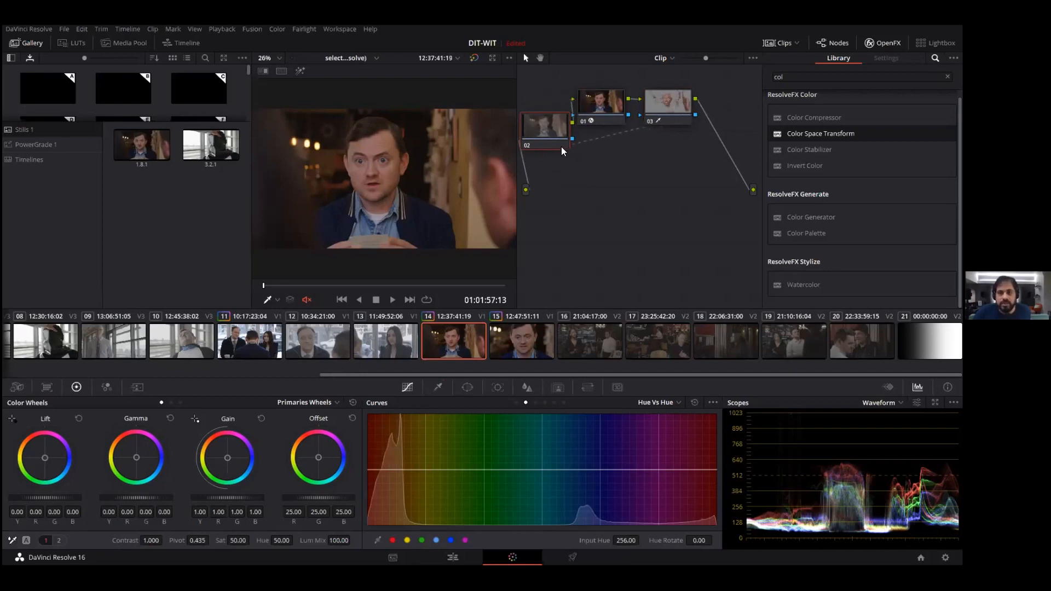
pyautogui.moveTo(543, 128)
pyautogui.mouseDown()
pyautogui.moveTo(581, 117)
pyautogui.moveTo(562, 122)
pyautogui.mouseUp()
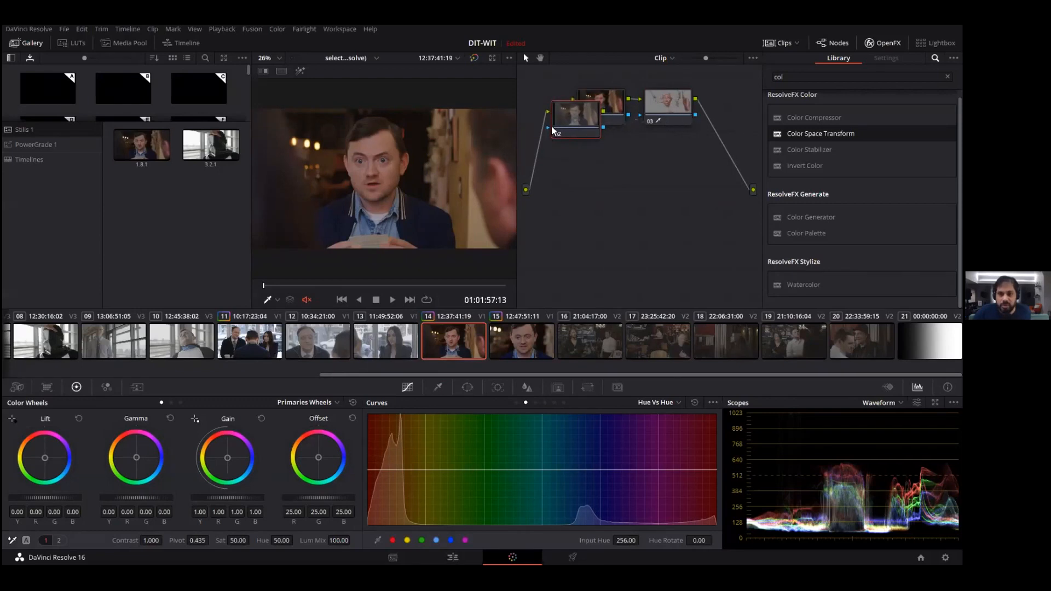
pyautogui.moveTo(547, 127)
pyautogui.mouseDown()
pyautogui.moveTo(734, 110)
pyautogui.moveTo(541, 124)
pyautogui.mouseUp()
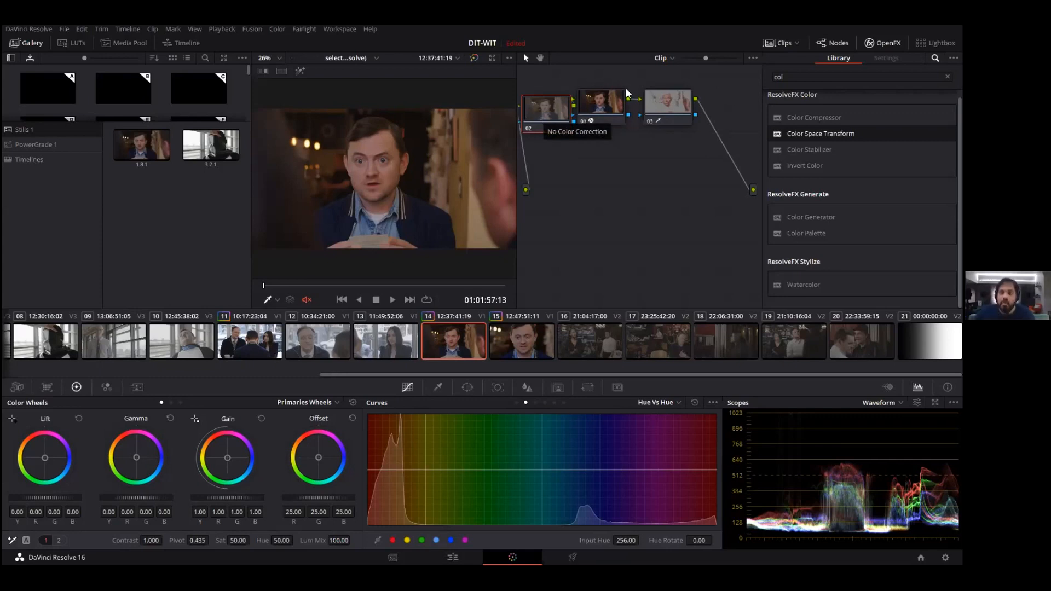
# Step: Add a serial node after node 03 and apply a Color Space Transform to it
pyautogui.click(615, 108)
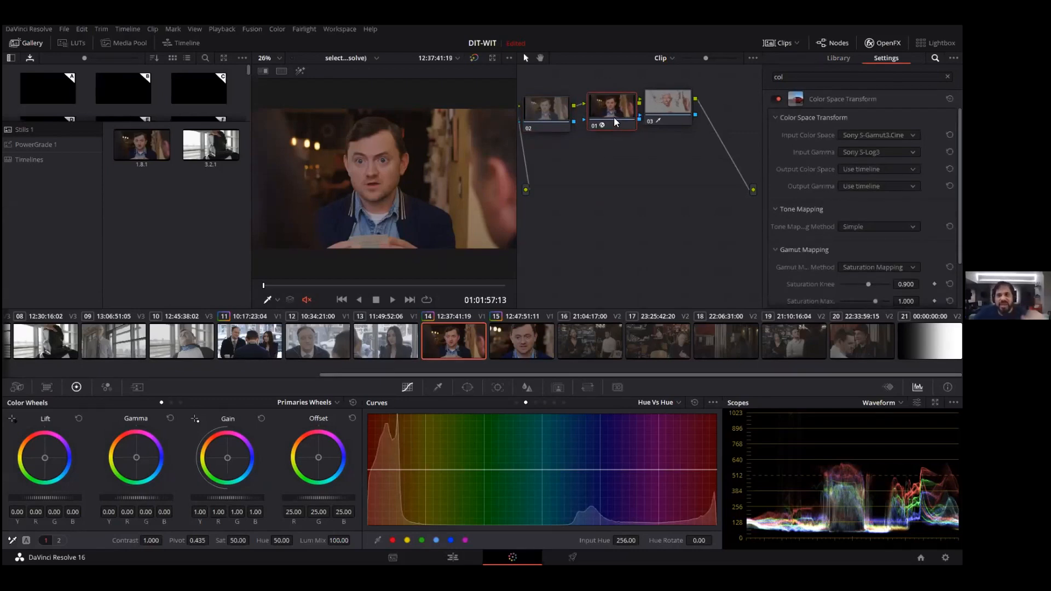
pyautogui.rightClick(679, 118)
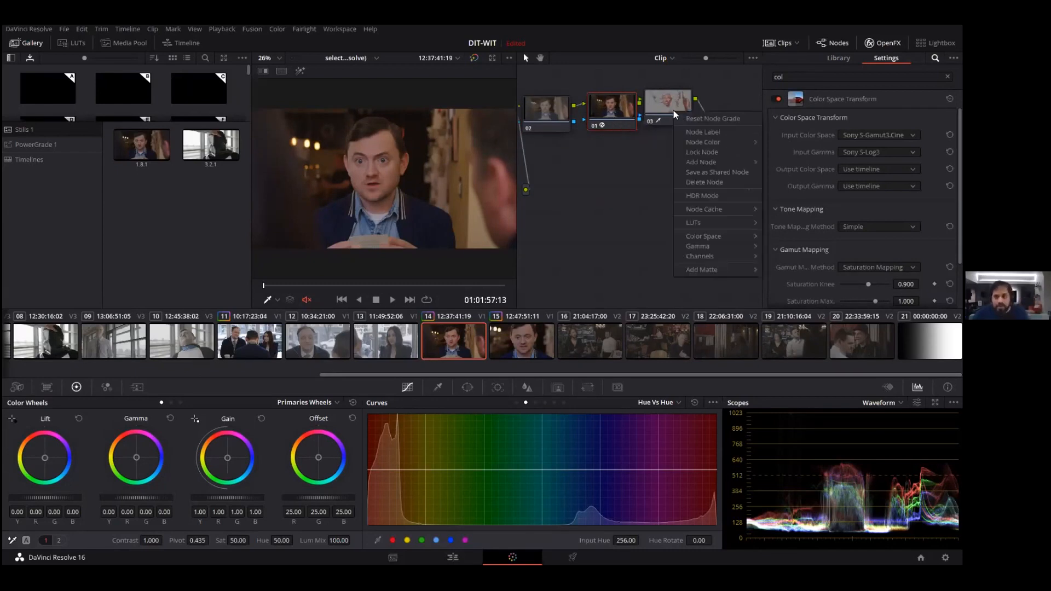
pyautogui.moveTo(700, 162)
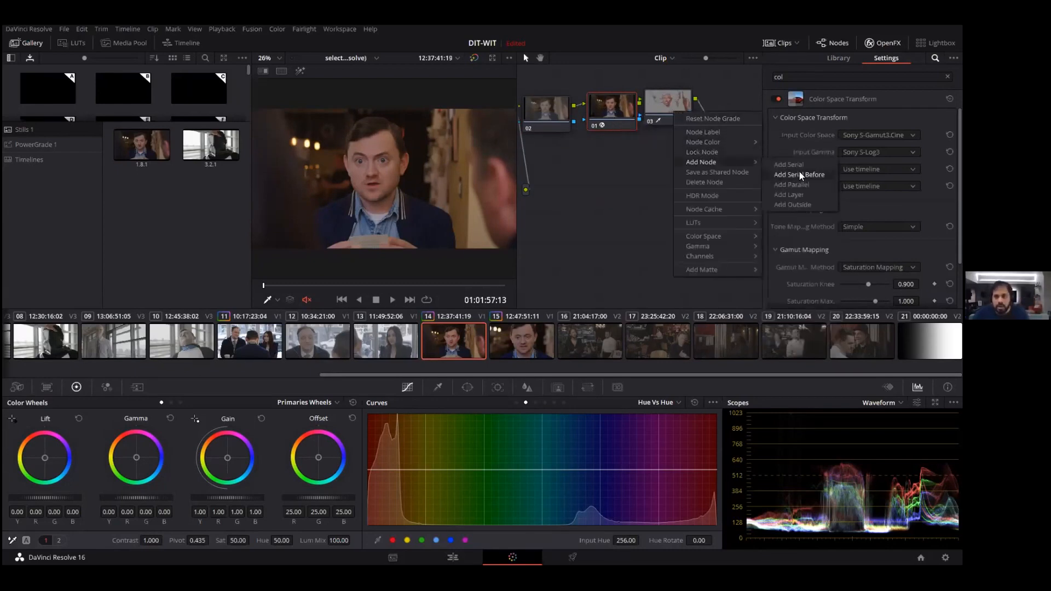
pyautogui.click(799, 163)
pyautogui.moveTo(575, 147); pyautogui.dragTo(732, 109)
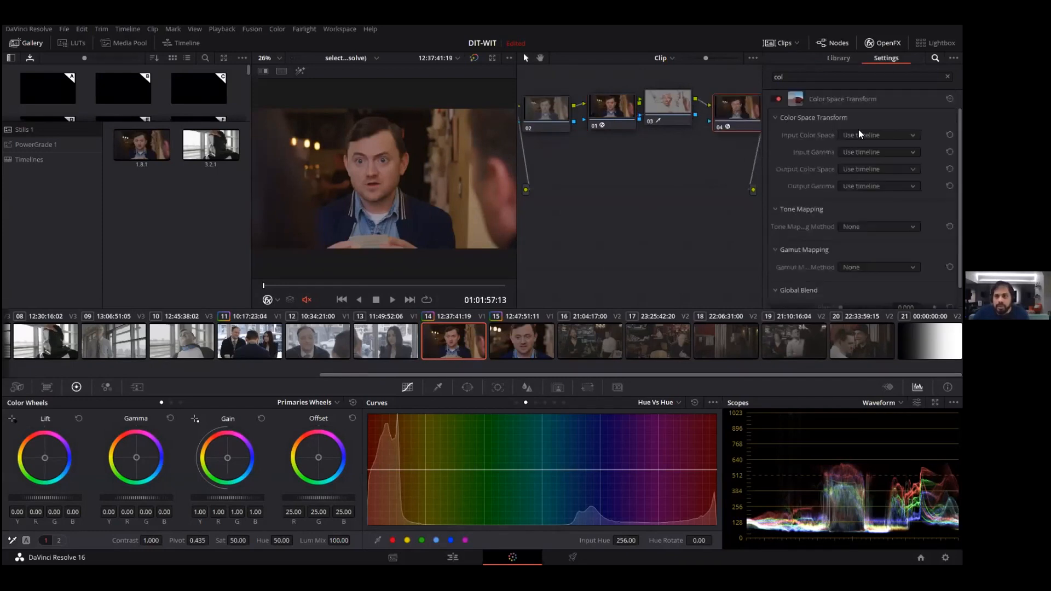
# Step: Set node 04's output color space to Sony S-Gamut3.Cine and its output gamma to Sony S-Log3
pyautogui.click(865, 131)
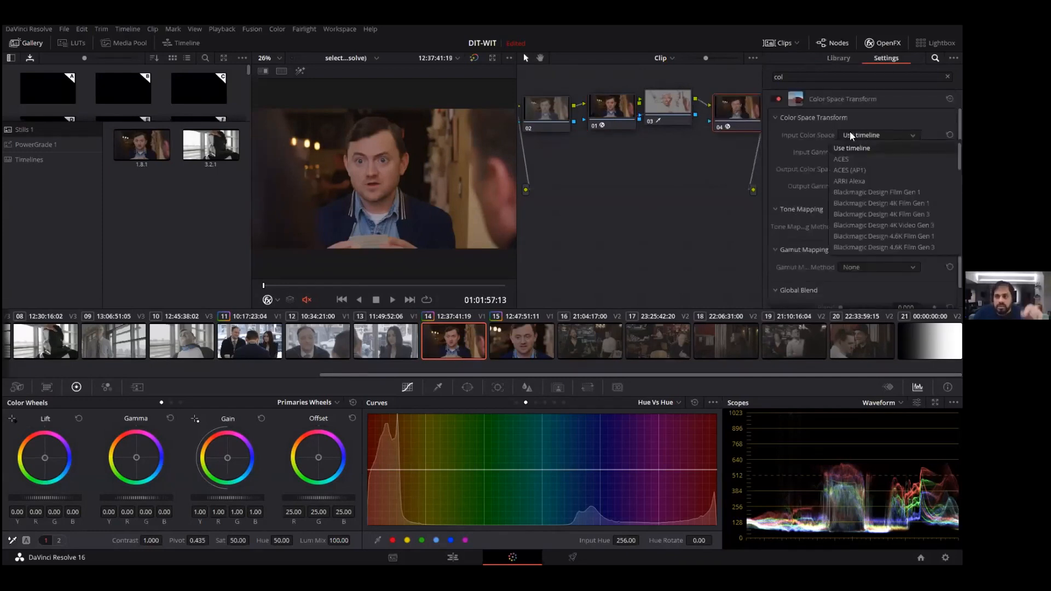
pyautogui.click(850, 134)
pyautogui.click(857, 170)
pyautogui.scroll(-3, 864, 188)
pyautogui.scroll(-6, 864, 186)
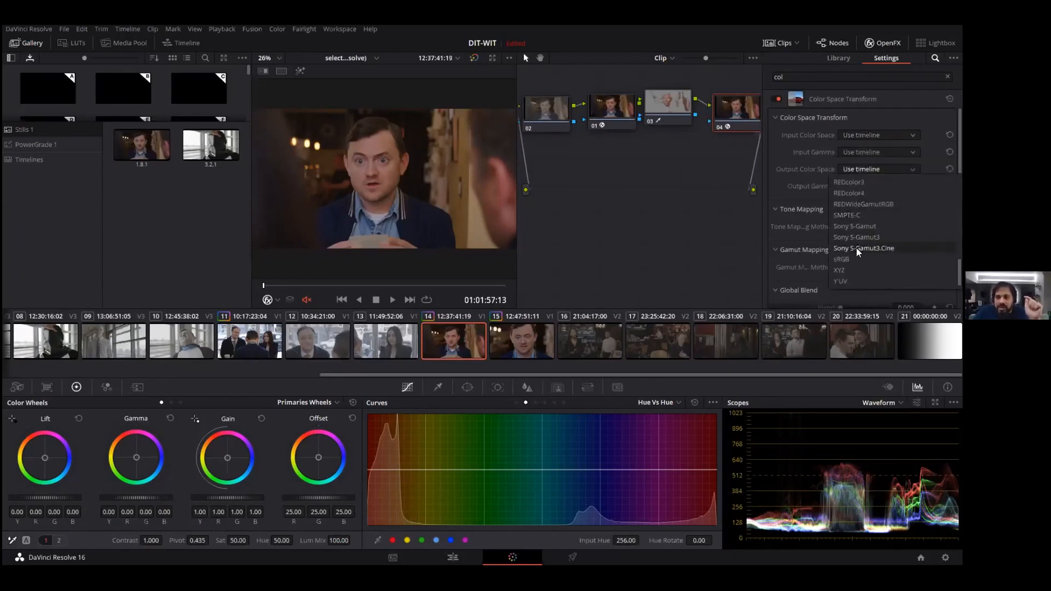
pyautogui.click(856, 248)
pyautogui.click(869, 187)
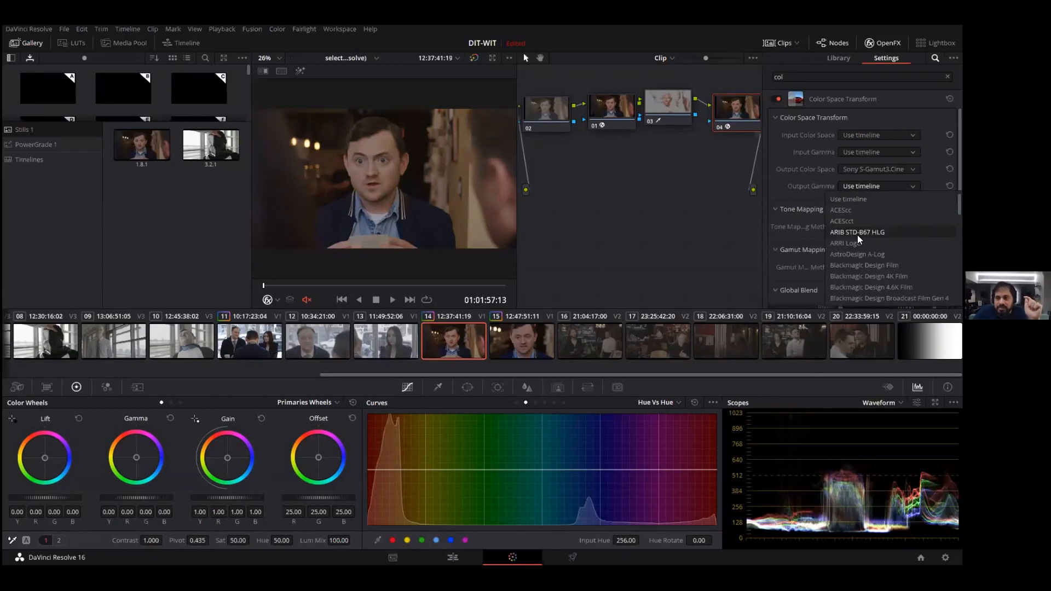
pyautogui.scroll(-8, 857, 235)
pyautogui.click(863, 271)
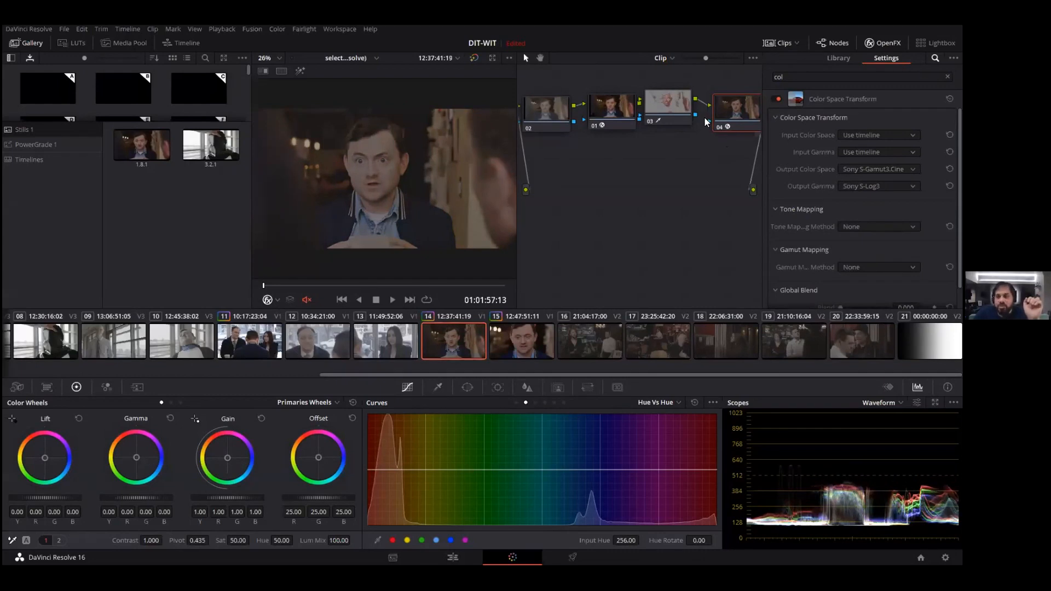
# Step: Set tone mapping and gamut mapping to None on node 01's Color Space Transform, and review node 04's transform settings
pyautogui.click(611, 107)
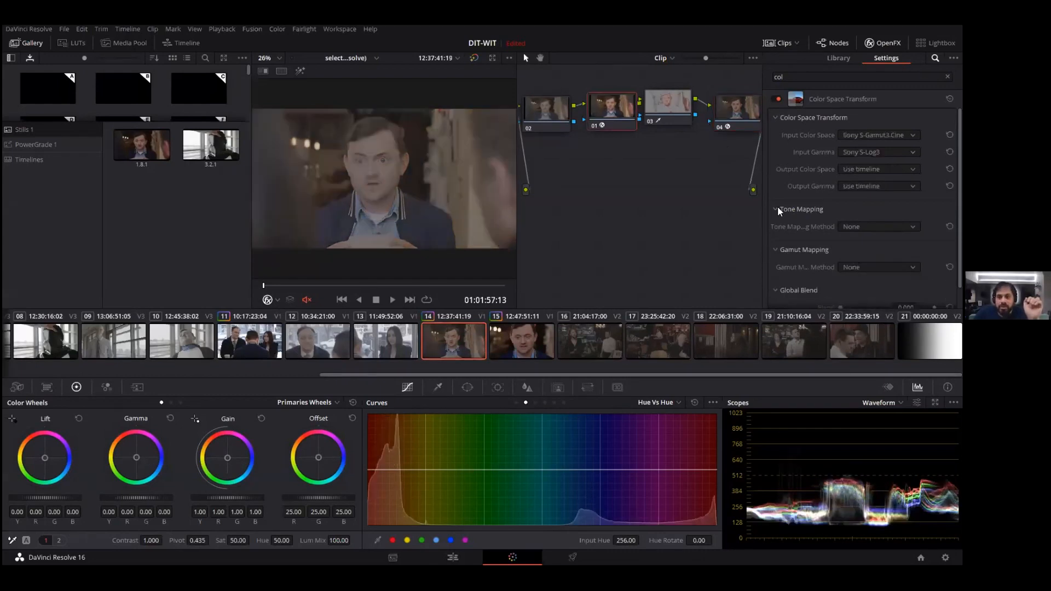
pyautogui.click(661, 100)
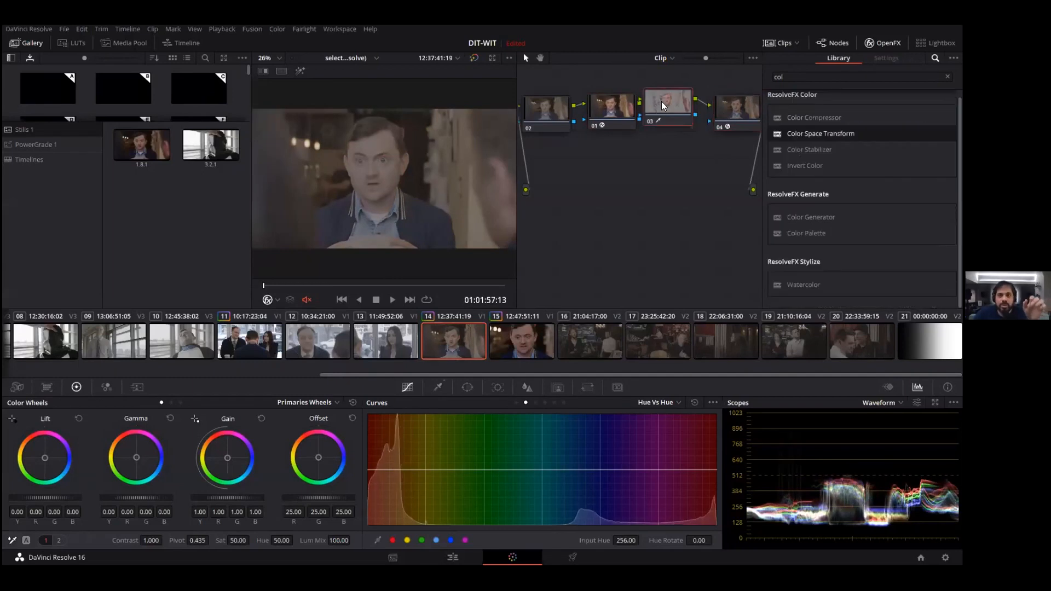
pyautogui.click(739, 116)
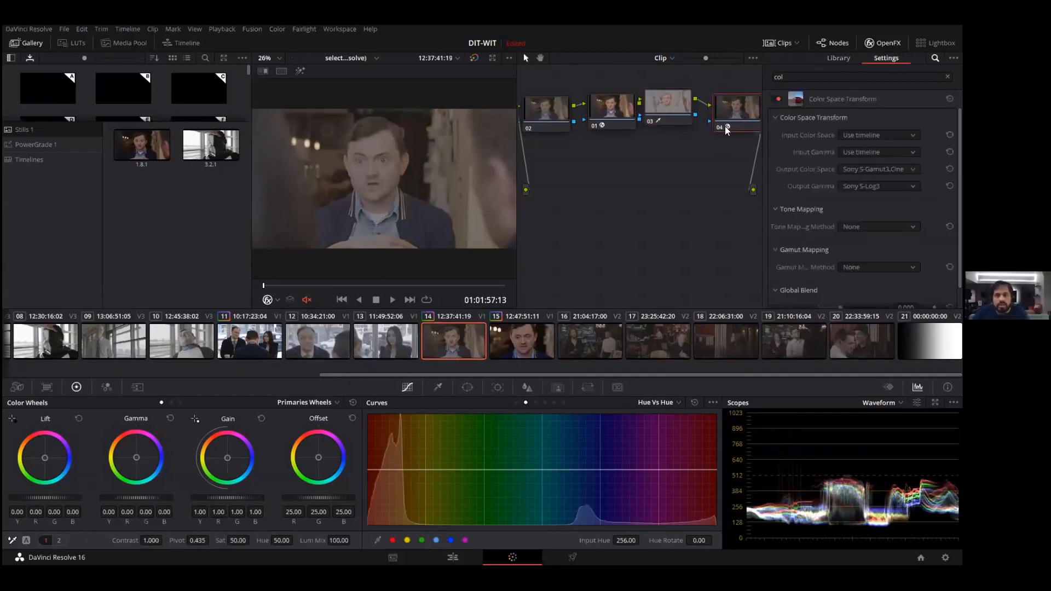
# Step: View clip 11's node graph and inspect node 03's highlighted qualifier selection on clip 14
pyautogui.click(665, 98)
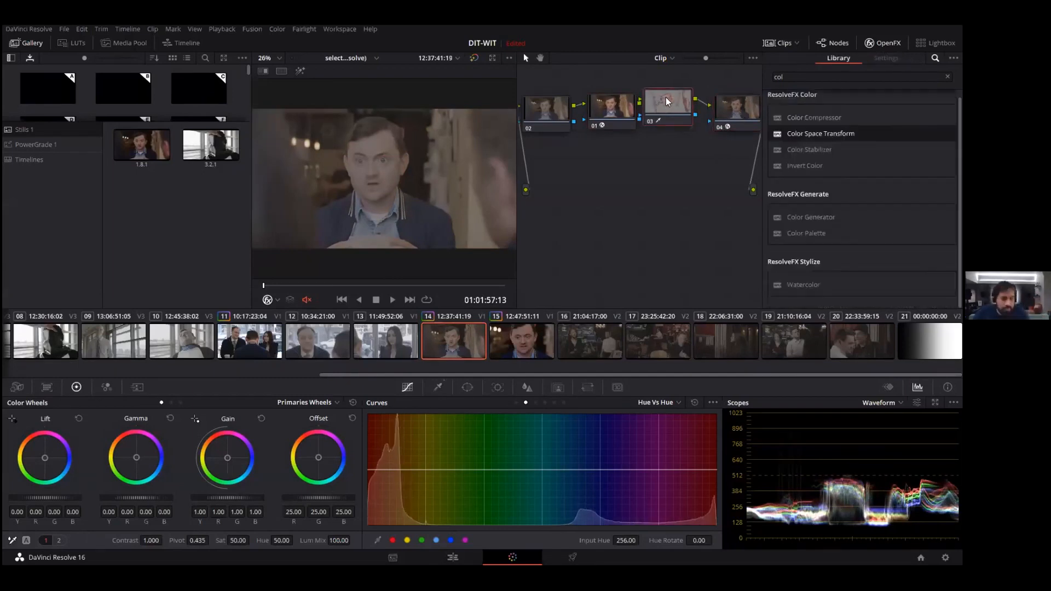
pyautogui.press('j')
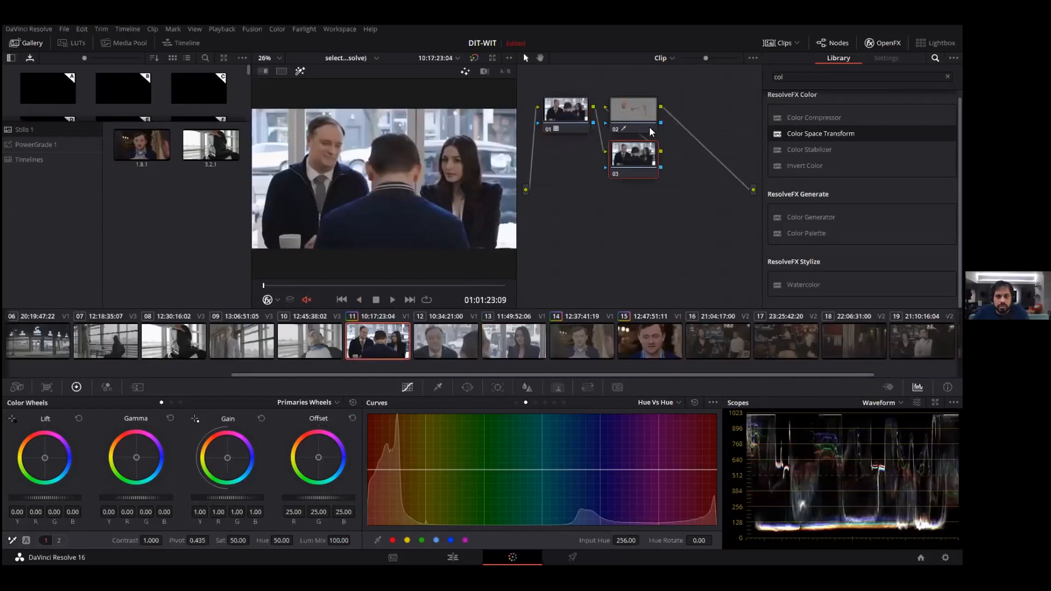
pyautogui.press('space')
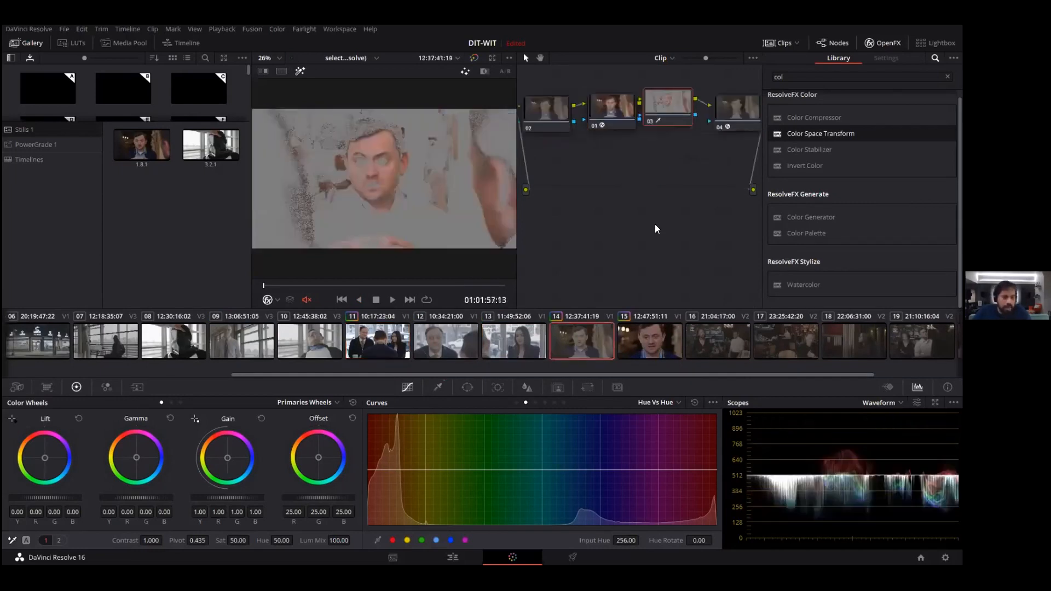
# Step: Add a serial node after node 04 and feed node 03's key output into the new node's key input
pyautogui.moveTo(723, 117); pyautogui.dragTo(714, 111)
pyautogui.rightClick(718, 110)
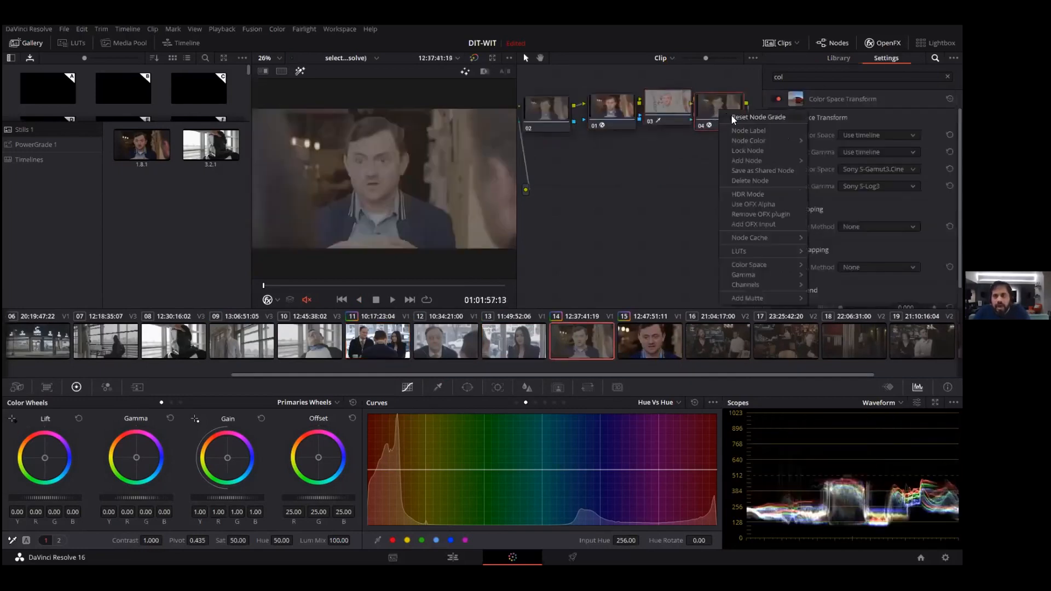
pyautogui.moveTo(751, 153)
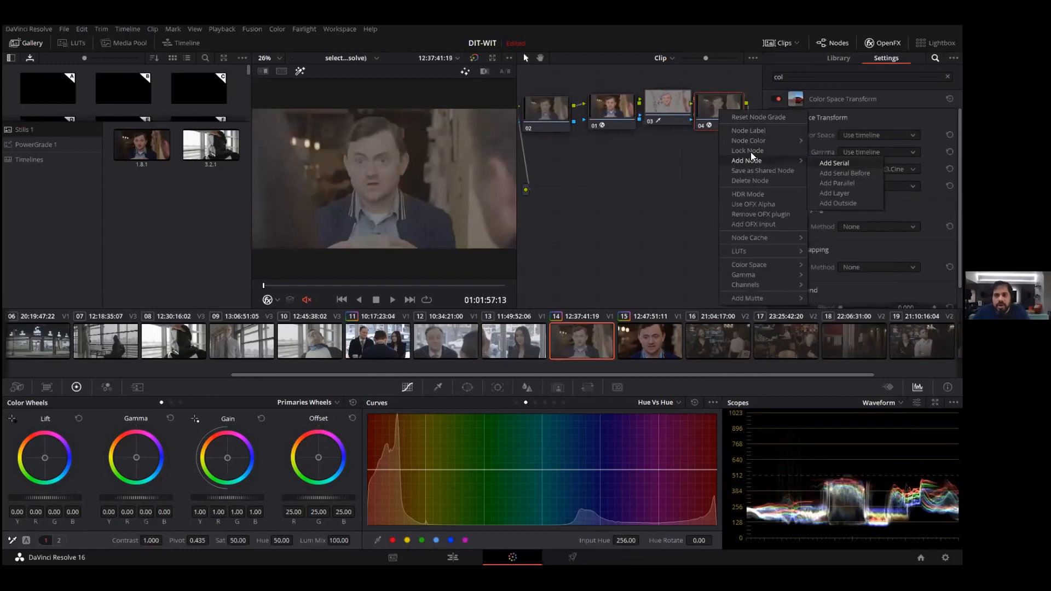
pyautogui.click(833, 163)
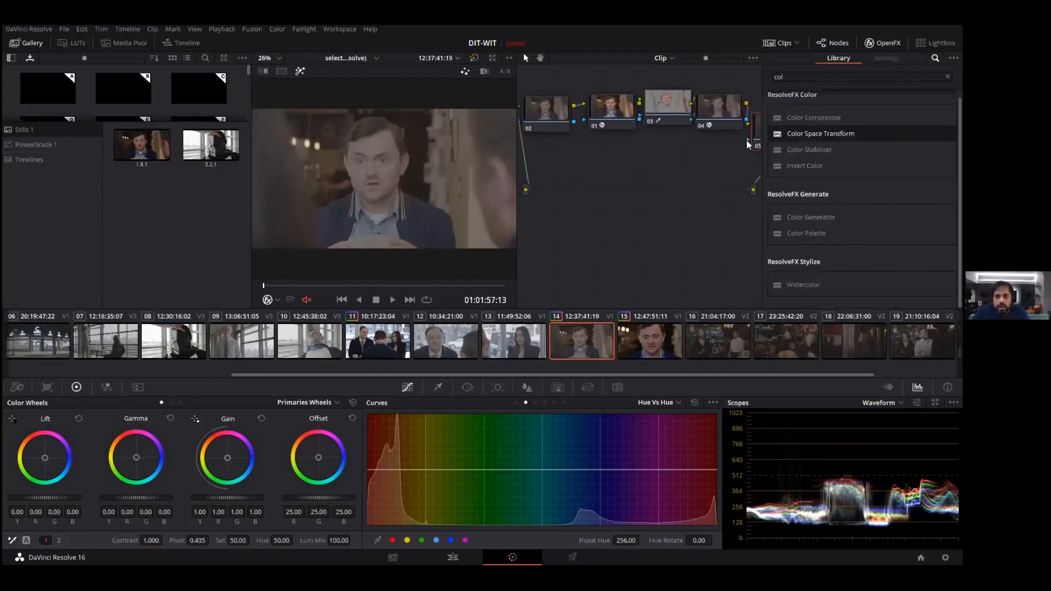
pyautogui.moveTo(691, 116); pyautogui.dragTo(692, 142)
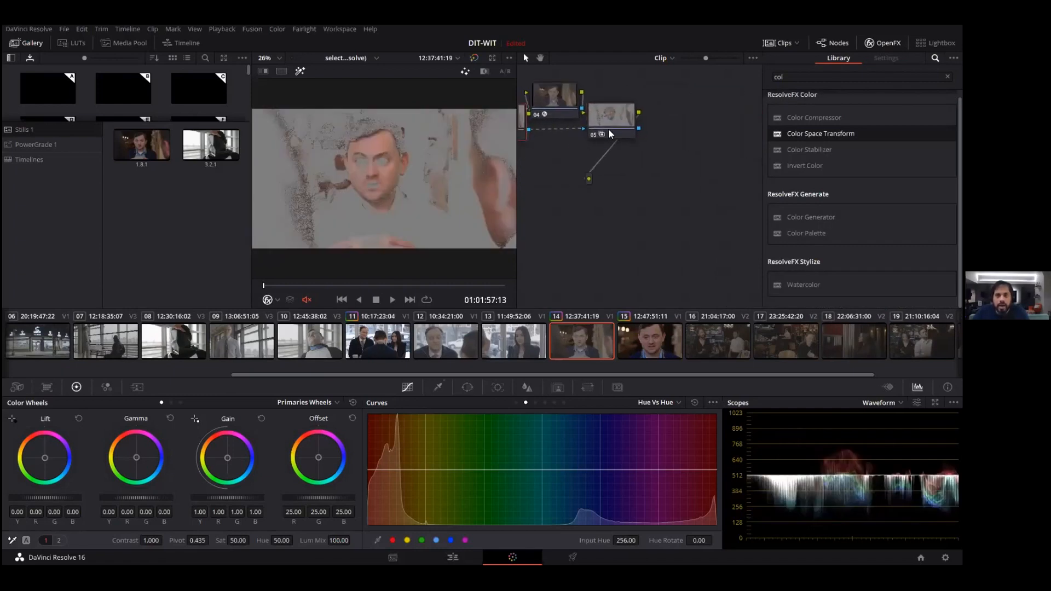
pyautogui.click(608, 120)
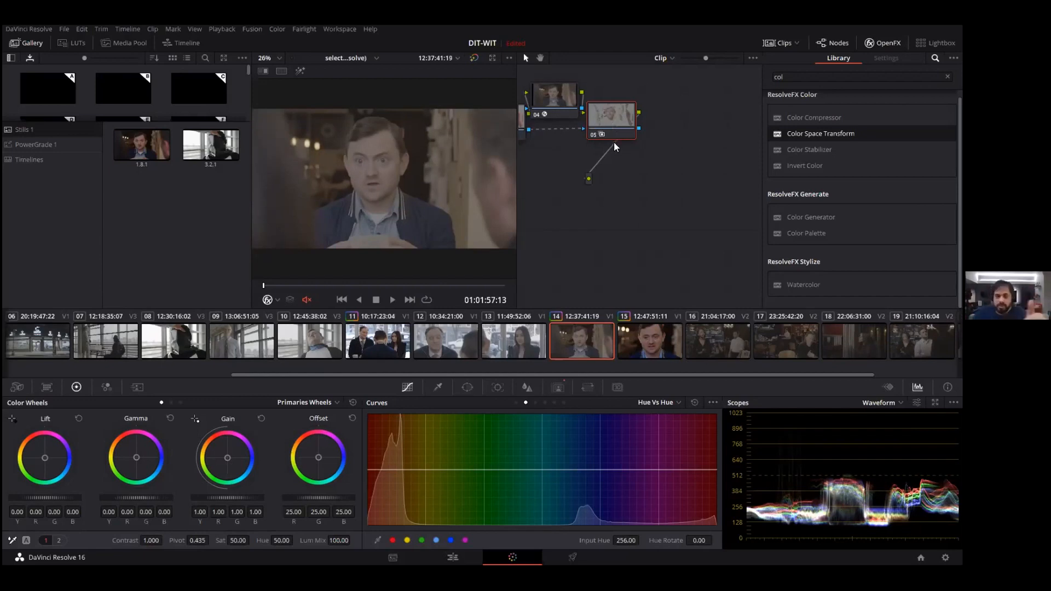
# Step: Rearrange nodes 04 and 05 in the graph so the key link from node 03 can be inspected
pyautogui.moveTo(613, 108); pyautogui.dragTo(576, 144)
pyautogui.moveTo(570, 98); pyautogui.dragTo(622, 106)
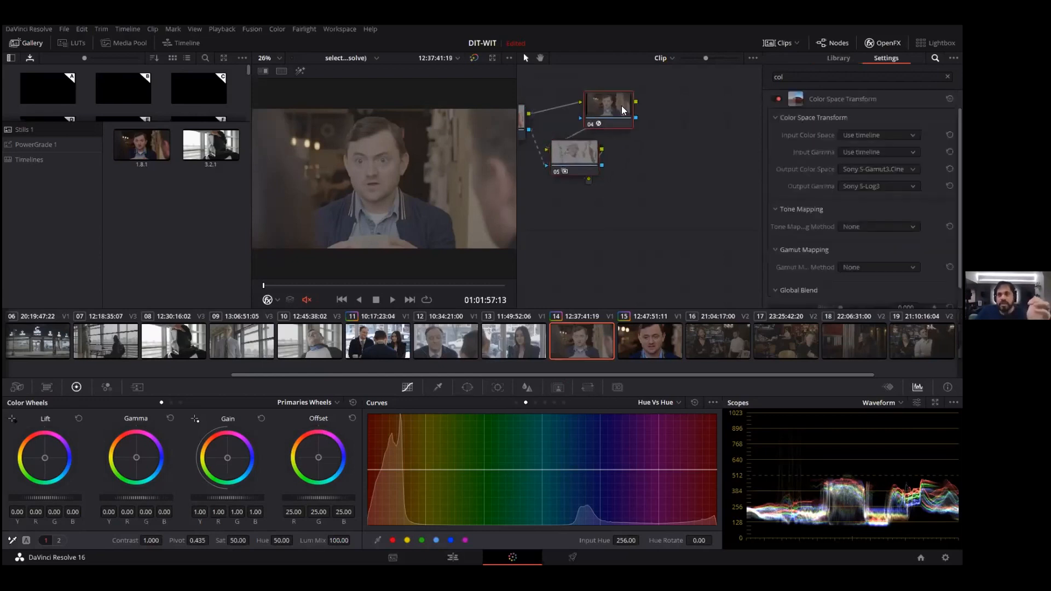
pyautogui.moveTo(612, 180); pyautogui.dragTo(674, 146)
pyautogui.moveTo(571, 148); pyautogui.dragTo(627, 171)
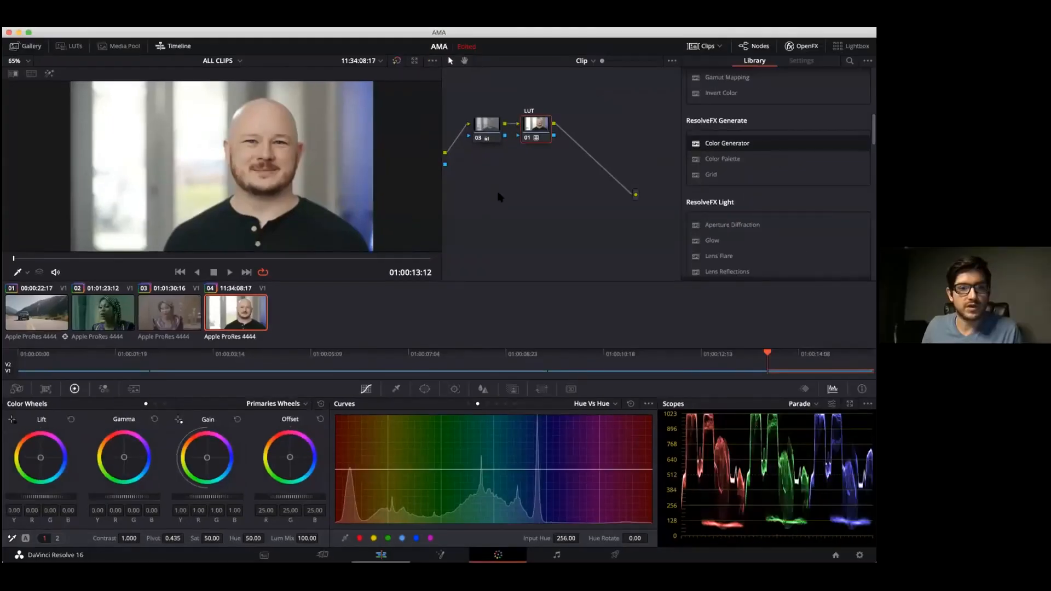
# Step: Play through the car shot in clip 01 and move node 02 up roughly level with node 01
pyautogui.click(26, 318)
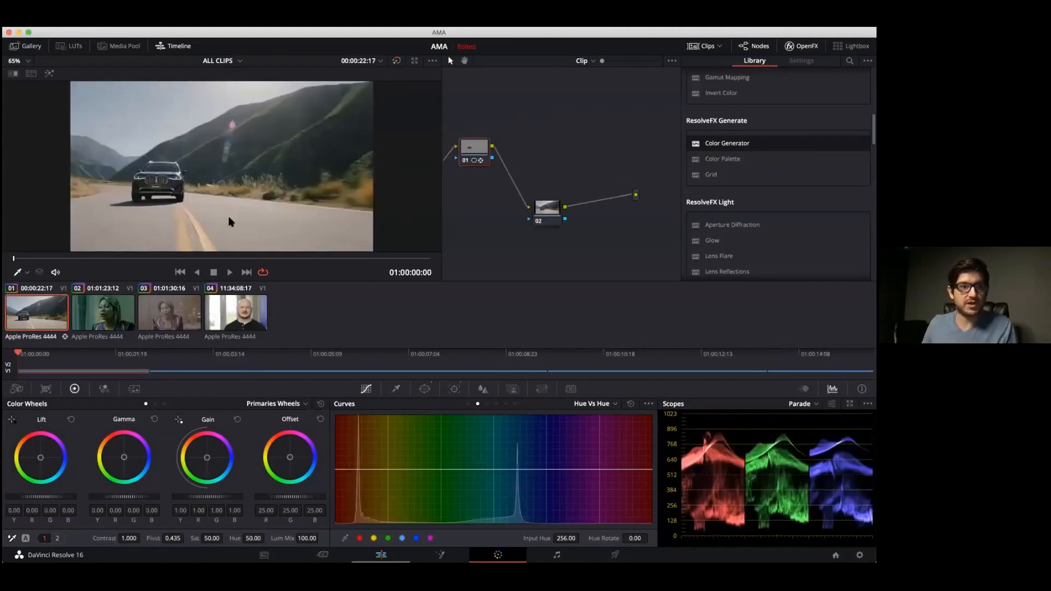
pyautogui.press('space')
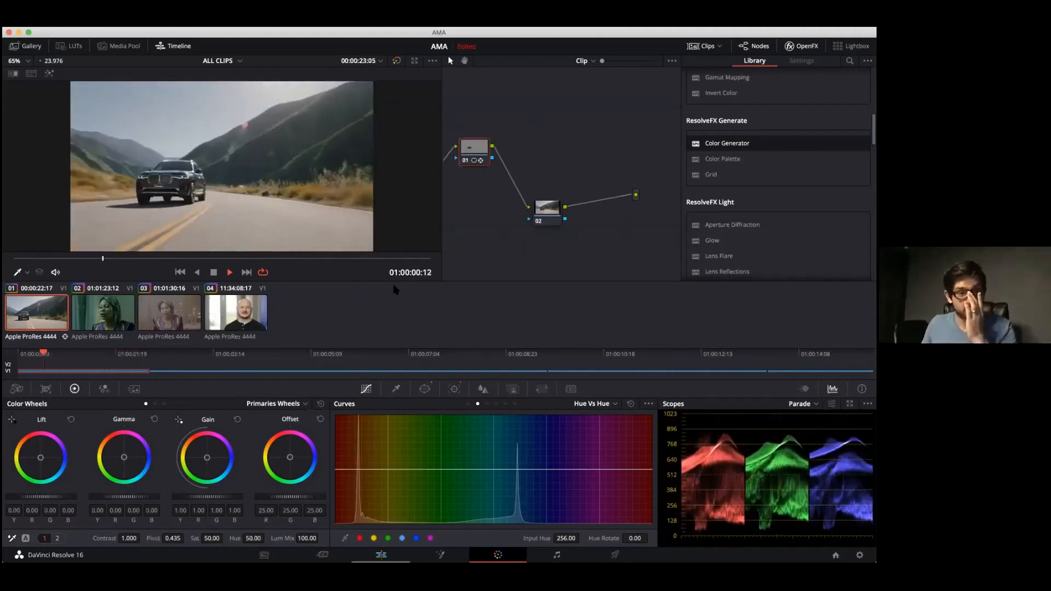
pyautogui.press('space')
pyautogui.moveTo(552, 219); pyautogui.dragTo(552, 204)
pyautogui.moveTo(553, 168); pyautogui.dragTo(555, 164)
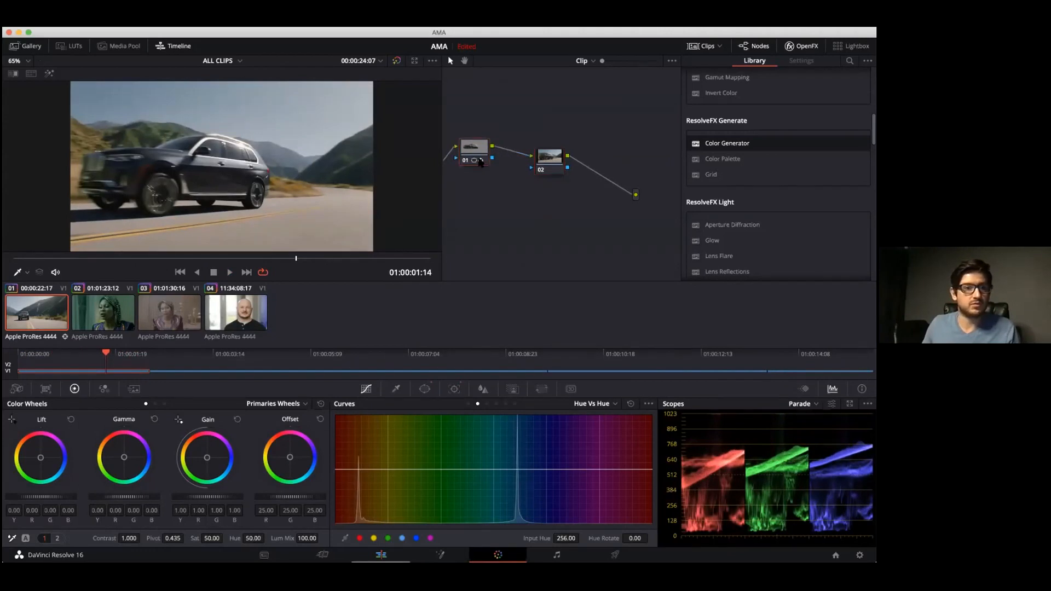
# Step: Disable node 01, add a serial node after it, and return the playhead to the clip's first frame
pyautogui.hotkey('ctrl', 'd')
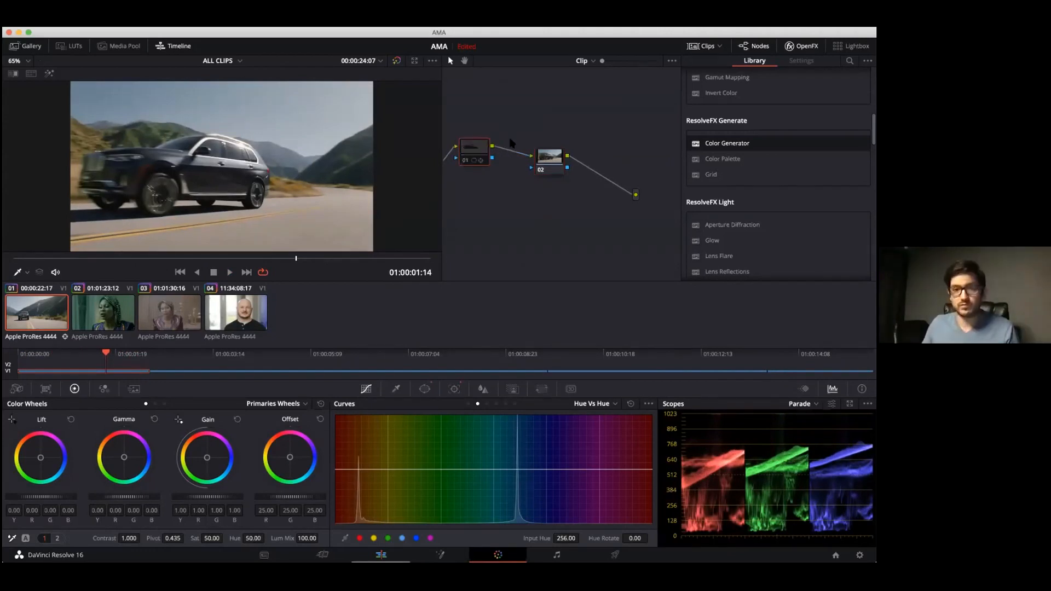
pyautogui.hotkey('alt', 's')
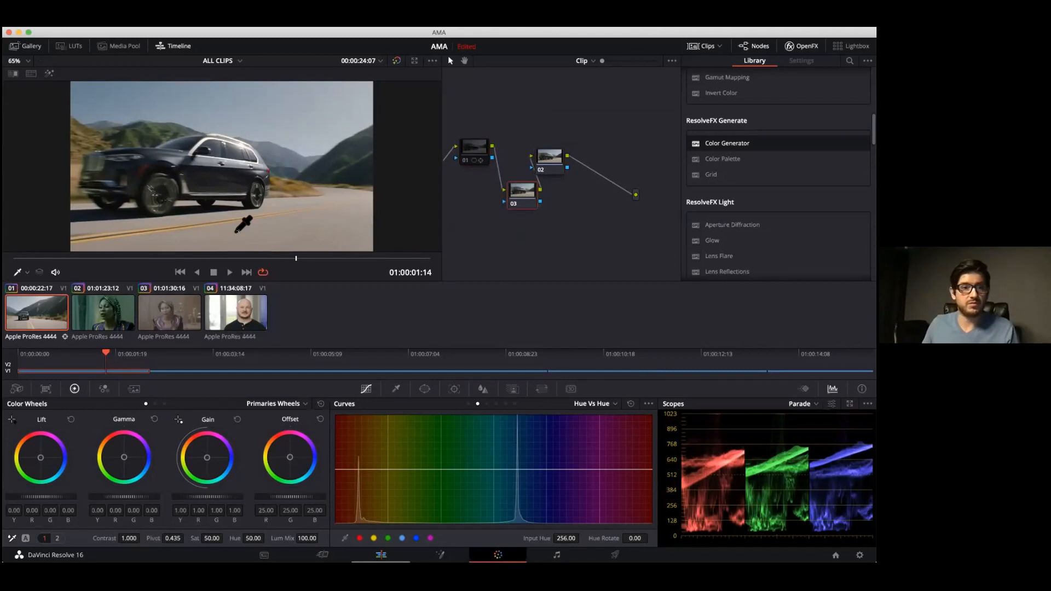
pyautogui.moveTo(248, 253); pyautogui.dragTo(5, 283)
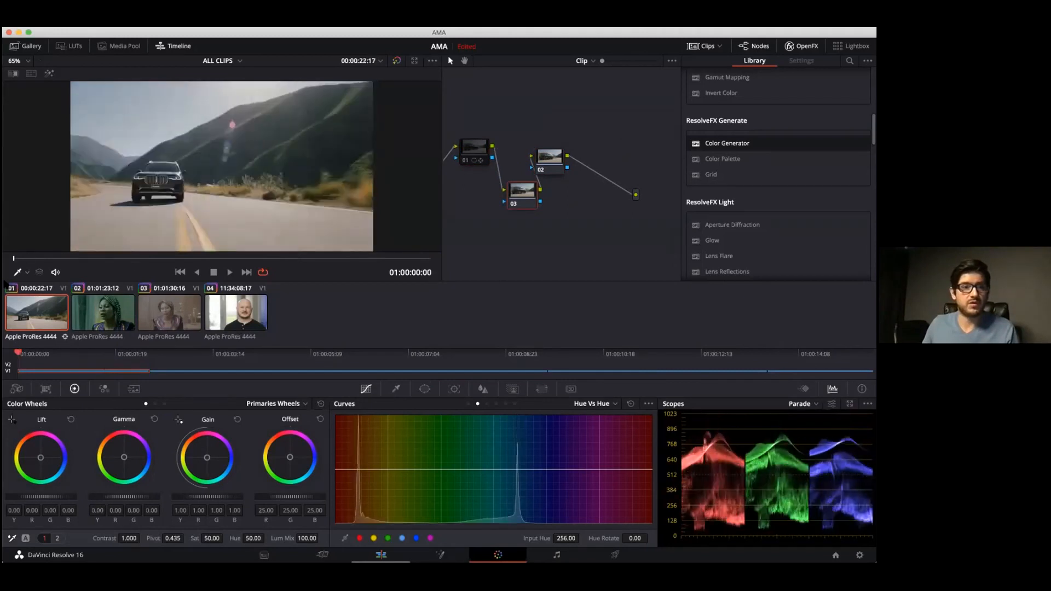
# Step: Draw a closed curve window around the front of the car on node 03
pyautogui.click(424, 389)
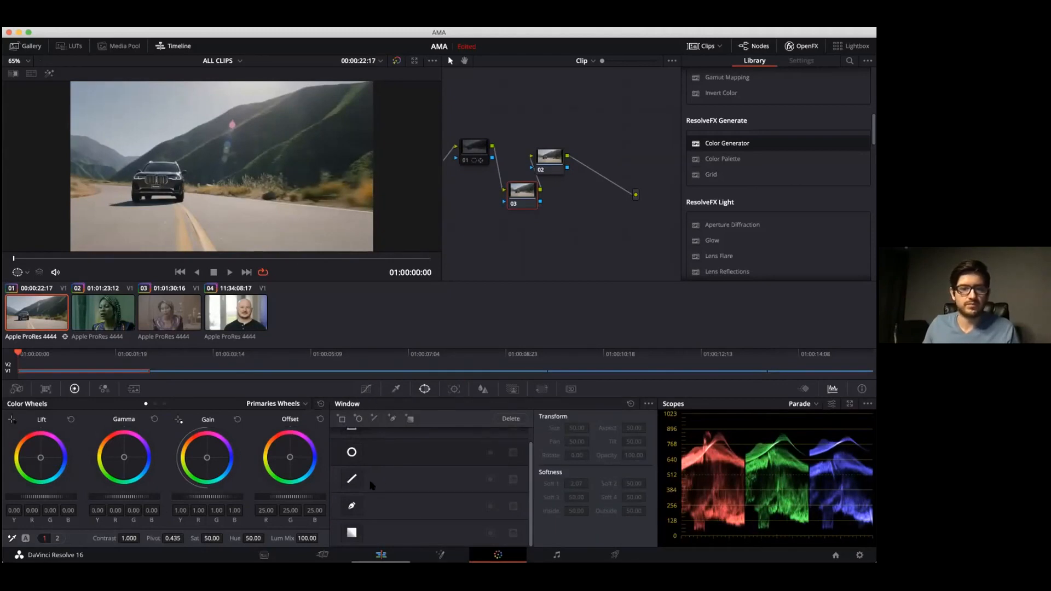
pyautogui.click(352, 507)
pyautogui.scroll(5, 105, 159)
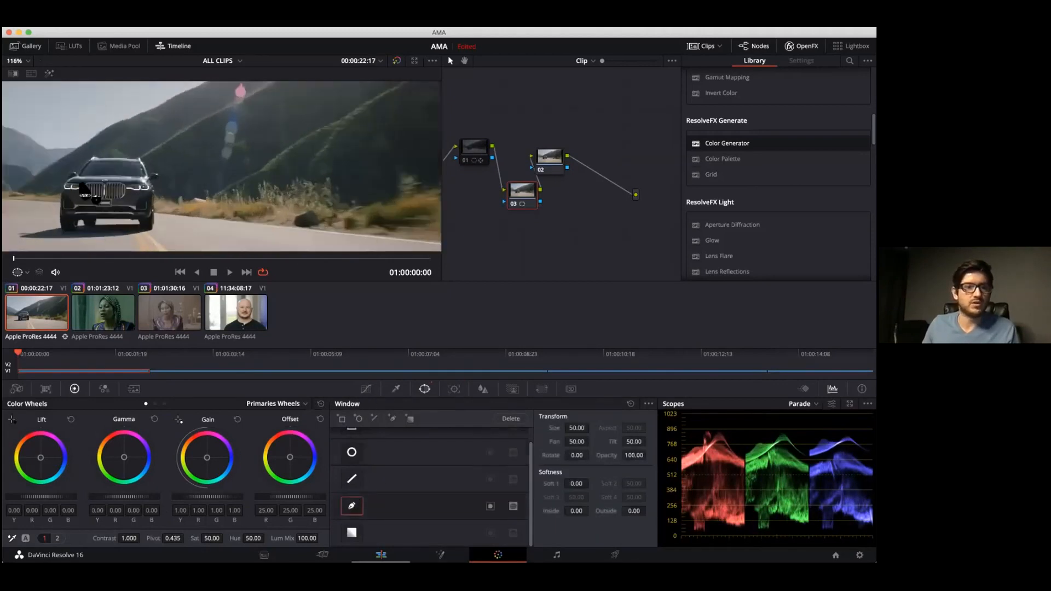
pyautogui.click(168, 128)
pyautogui.click(153, 143)
pyautogui.click(140, 153)
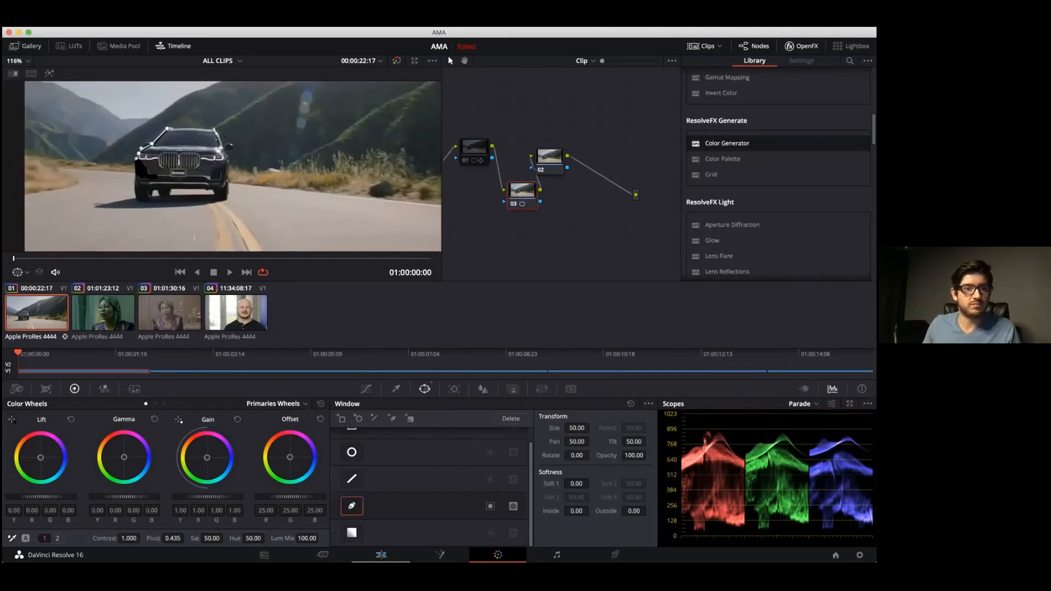
pyautogui.click(176, 188)
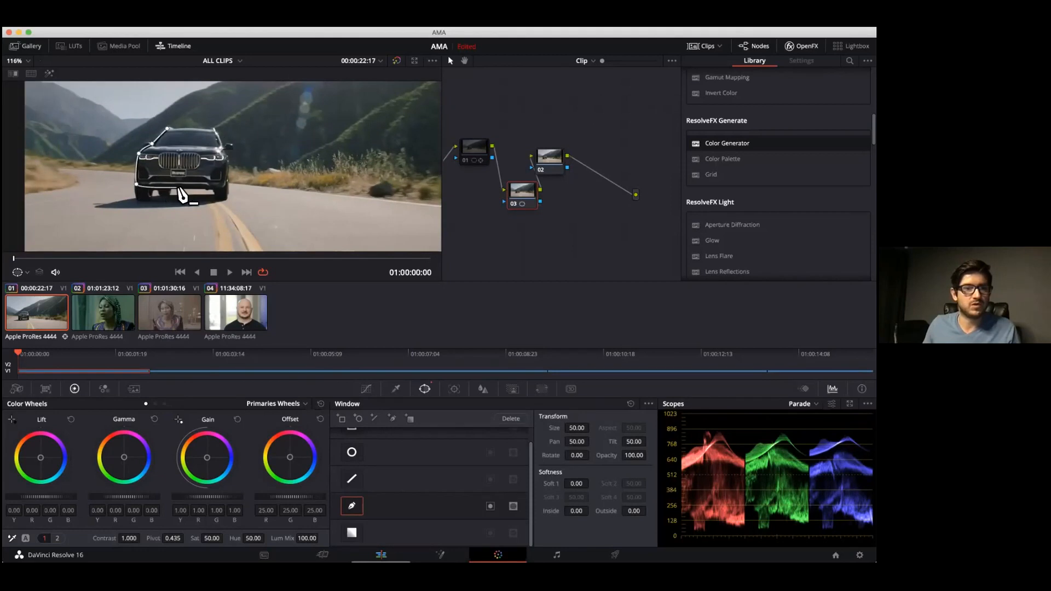
pyautogui.click(226, 189)
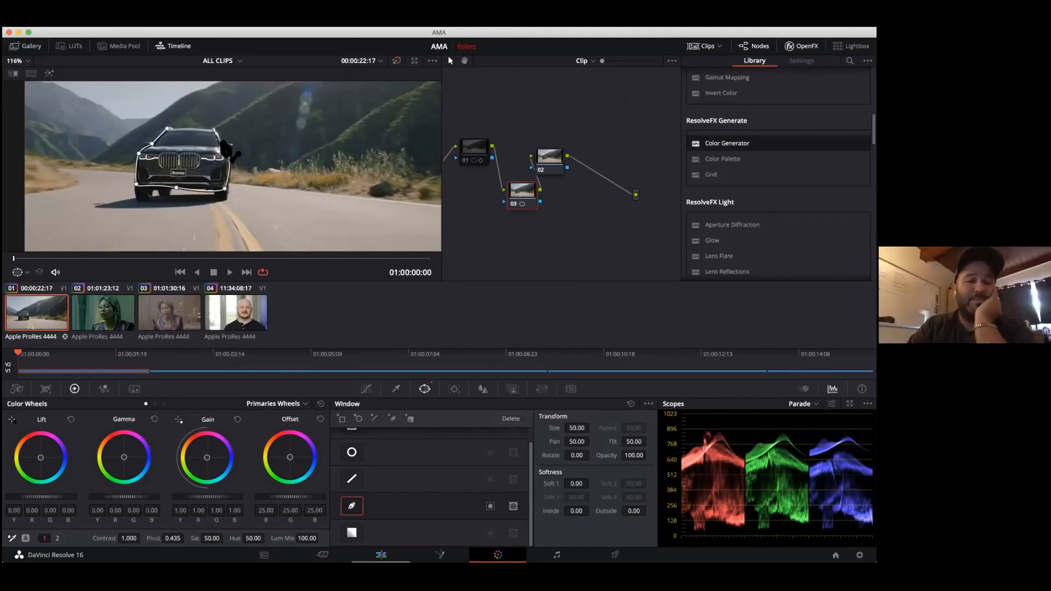
pyautogui.click(228, 156)
pyautogui.click(167, 128)
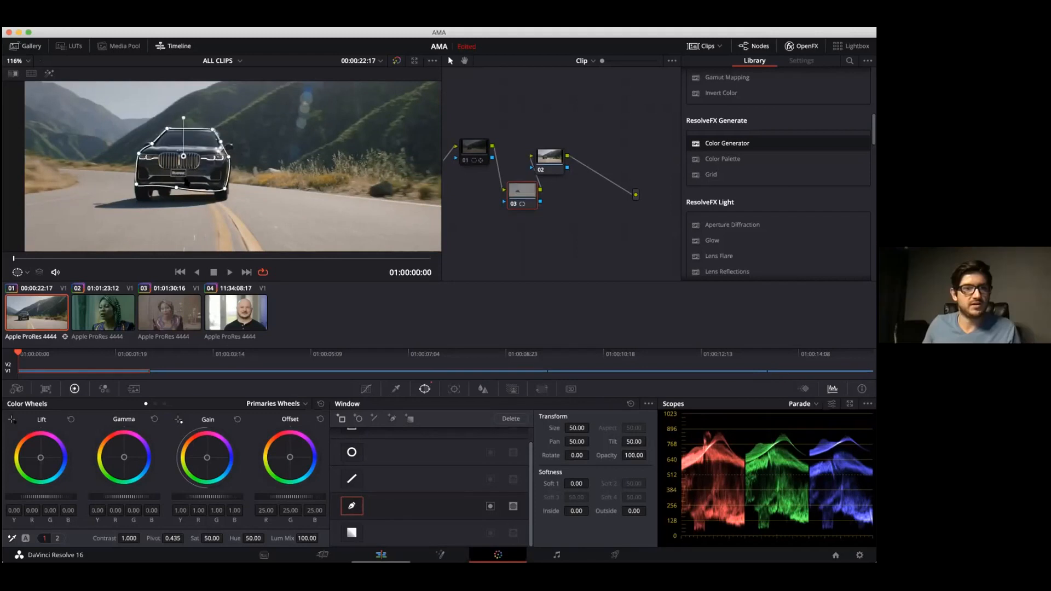
# Step: Refine the window's lower edge and set its inside softness to 5.18 and outside softness to 1.64
pyautogui.moveTo(176, 188); pyautogui.dragTo(208, 189)
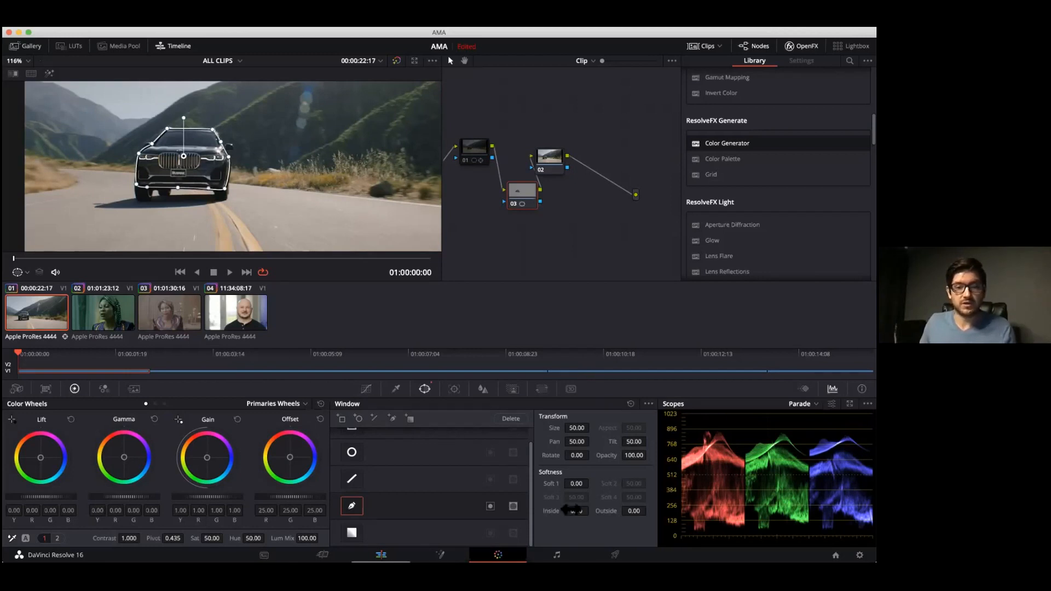
pyautogui.moveTo(576, 511); pyautogui.dragTo(650, 510)
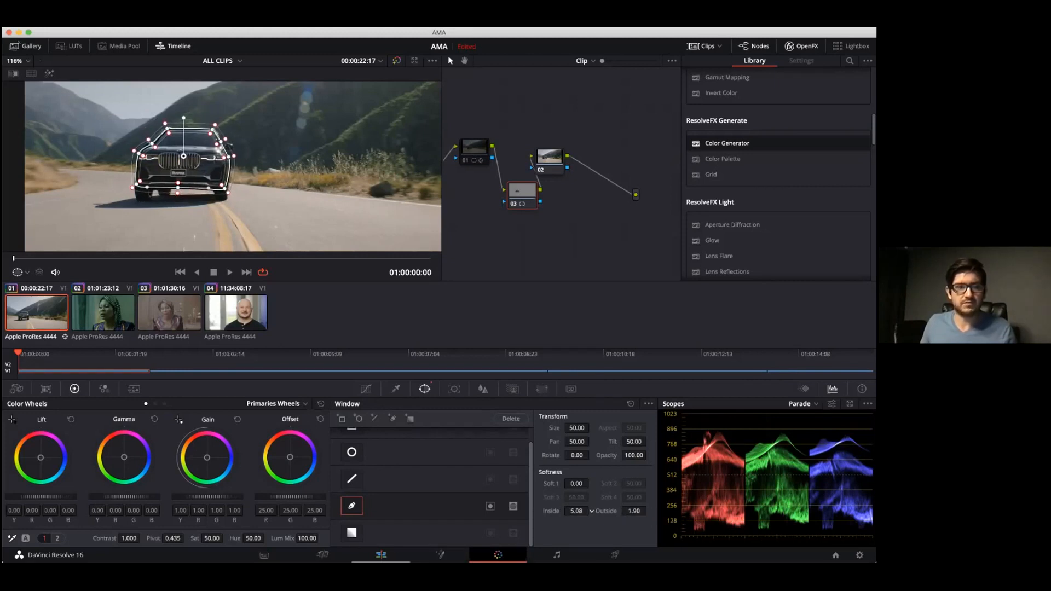
pyautogui.moveTo(646, 512); pyautogui.dragTo(649, 511)
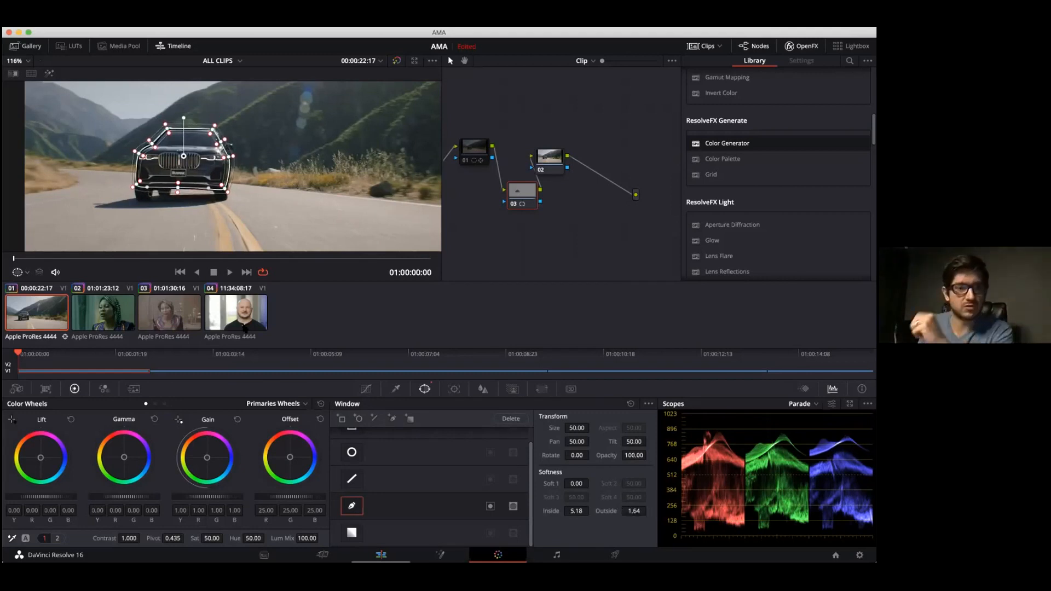
# Step: Track the car window forward through the clip with pan, tilt, zoom, rotate and 3D enabled
pyautogui.click(460, 390)
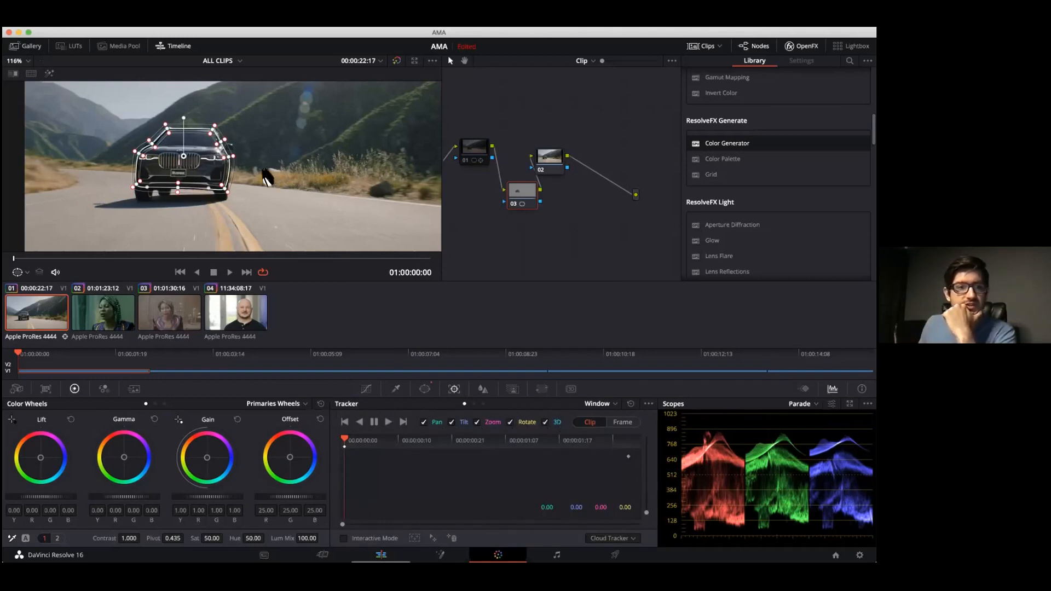
pyautogui.scroll(-5, 267, 176)
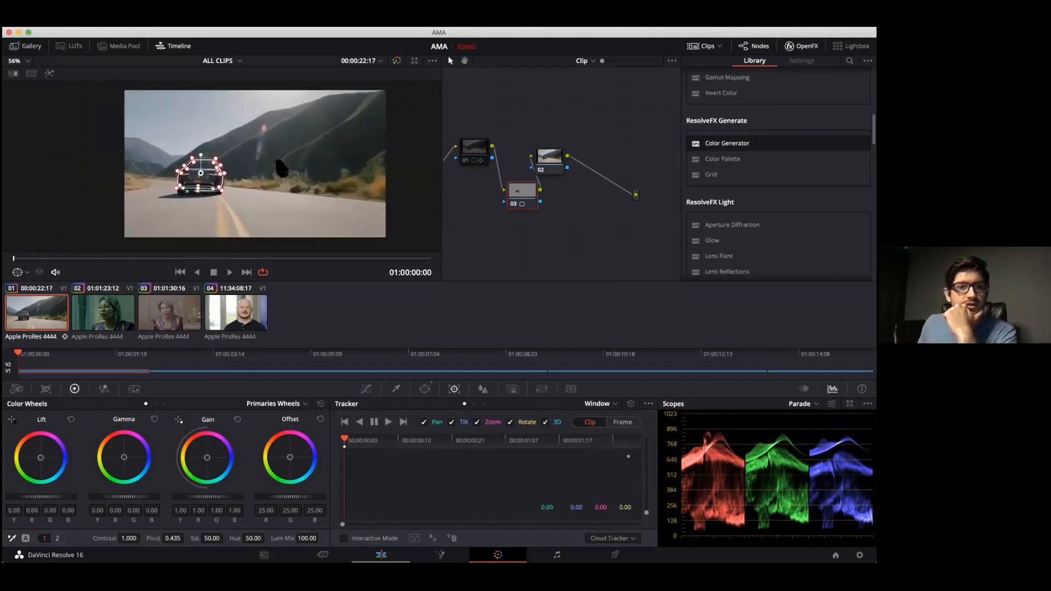
pyautogui.scroll(1, 281, 168)
pyautogui.click(388, 422)
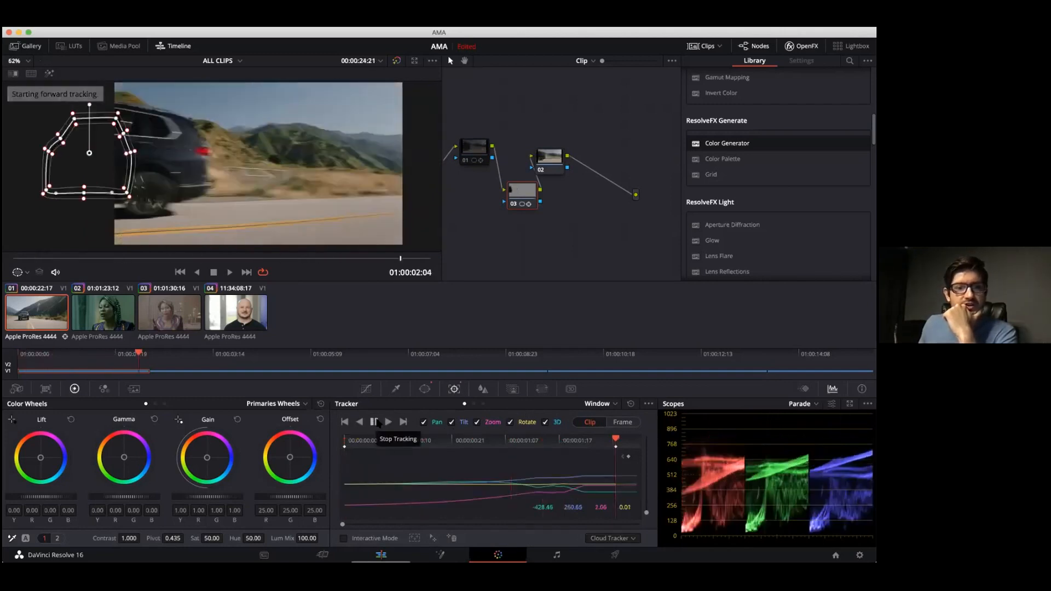
# Step: Disable 3D analysis, retrack the car window forward, and scrub through the clip to check its fit
pyautogui.moveTo(400, 259); pyautogui.dragTo(212, 269)
pyautogui.press('space')
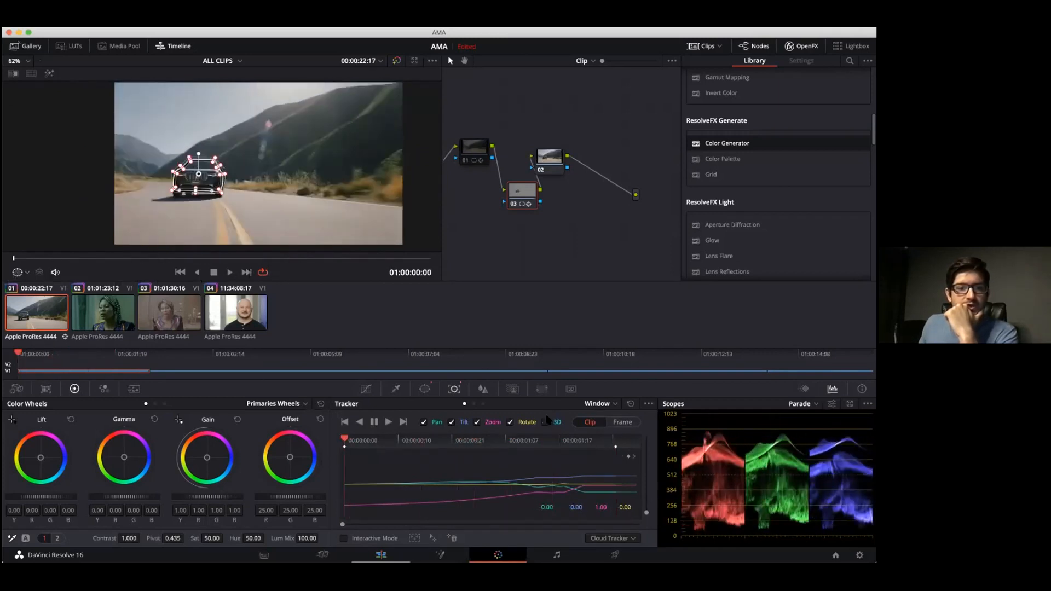
pyautogui.click(387, 423)
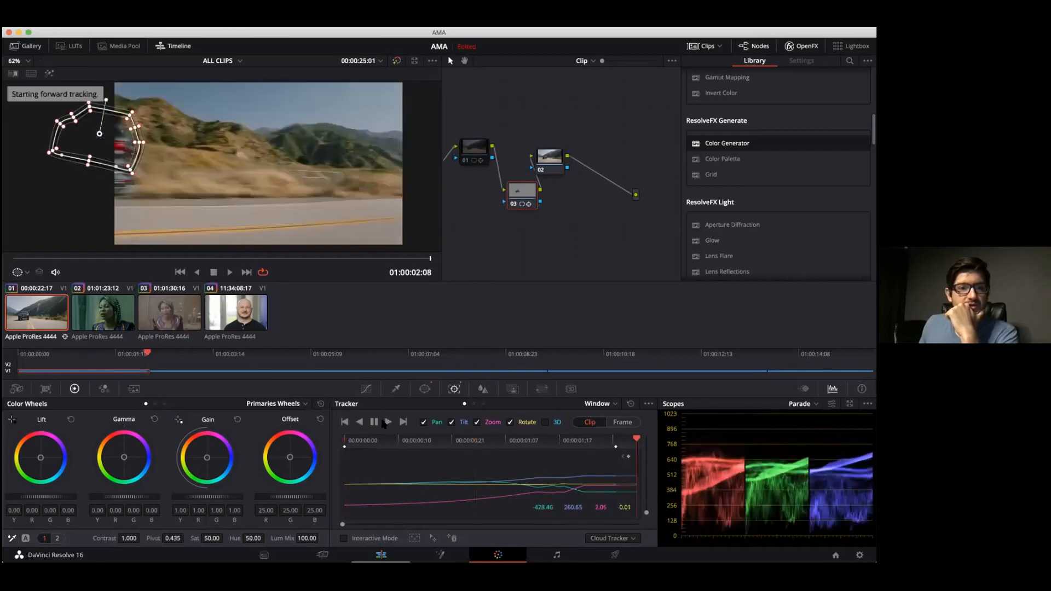
pyautogui.moveTo(414, 259); pyautogui.dragTo(88, 274)
pyautogui.press('space')
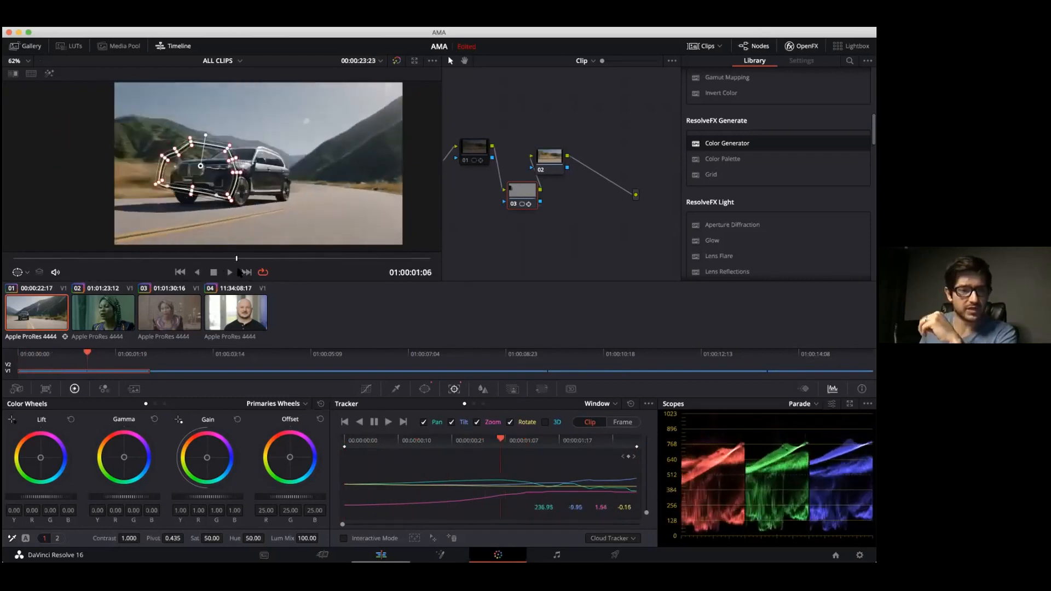
pyautogui.moveTo(146, 258); pyautogui.dragTo(7, 261)
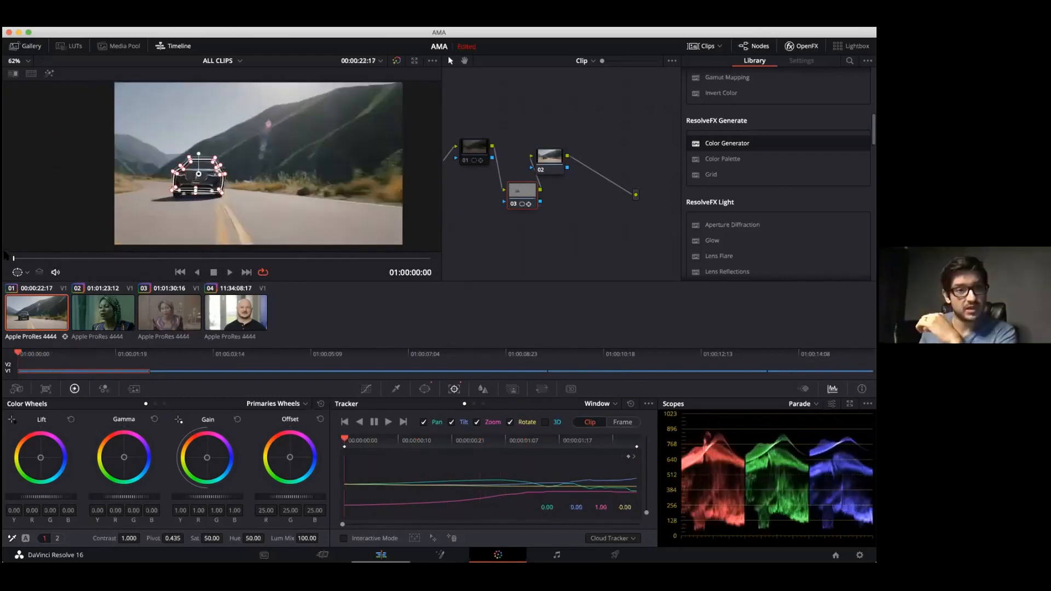
# Step: Disable rotation analysis, retrack the car window forward, and scrub back to the clip's first frame
pyautogui.click(510, 422)
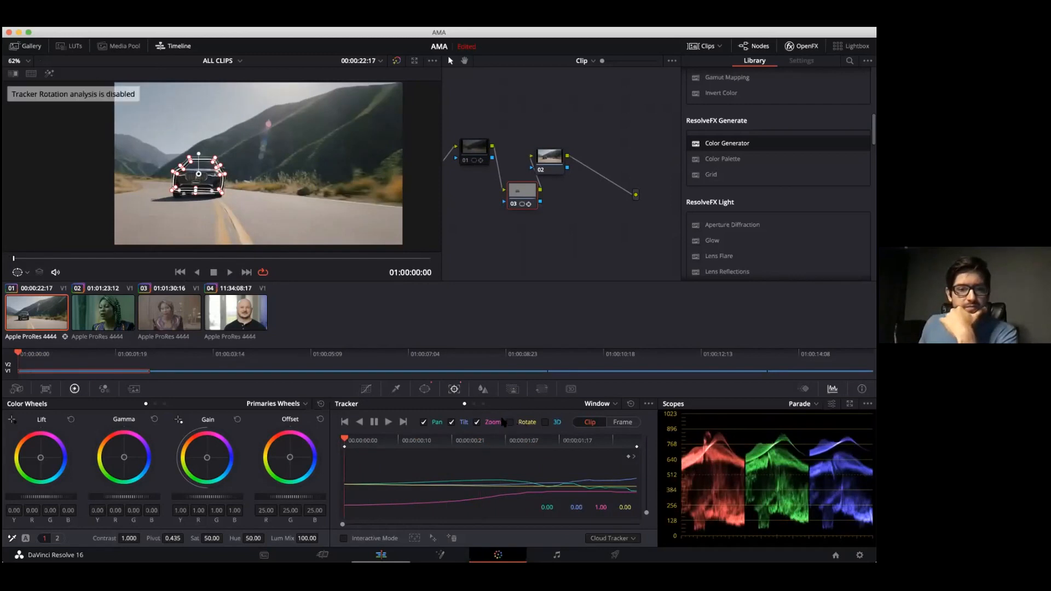
pyautogui.click(388, 422)
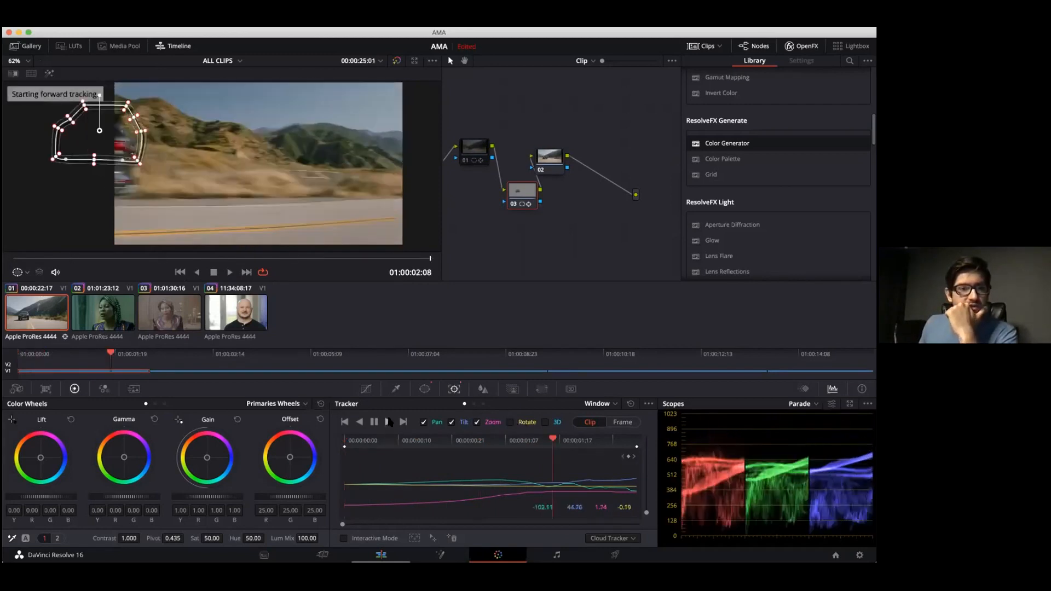
pyautogui.moveTo(387, 265); pyautogui.dragTo(5, 261)
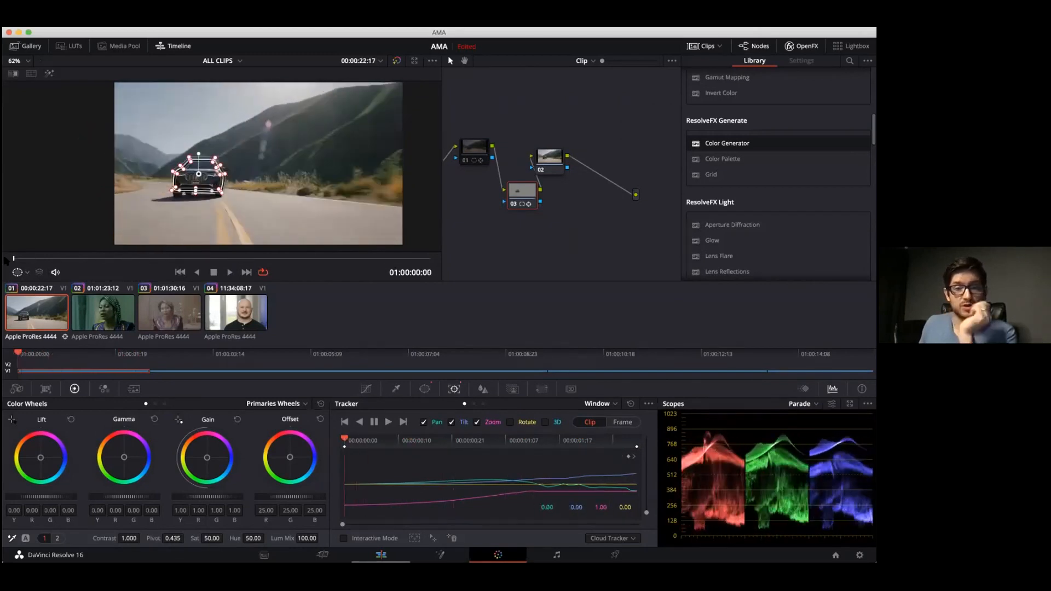
# Step: With the tracker in Clip mode, extend the window's points at 01:00:01:03 over the rest of the car's side
pyautogui.click(629, 423)
pyautogui.click(591, 422)
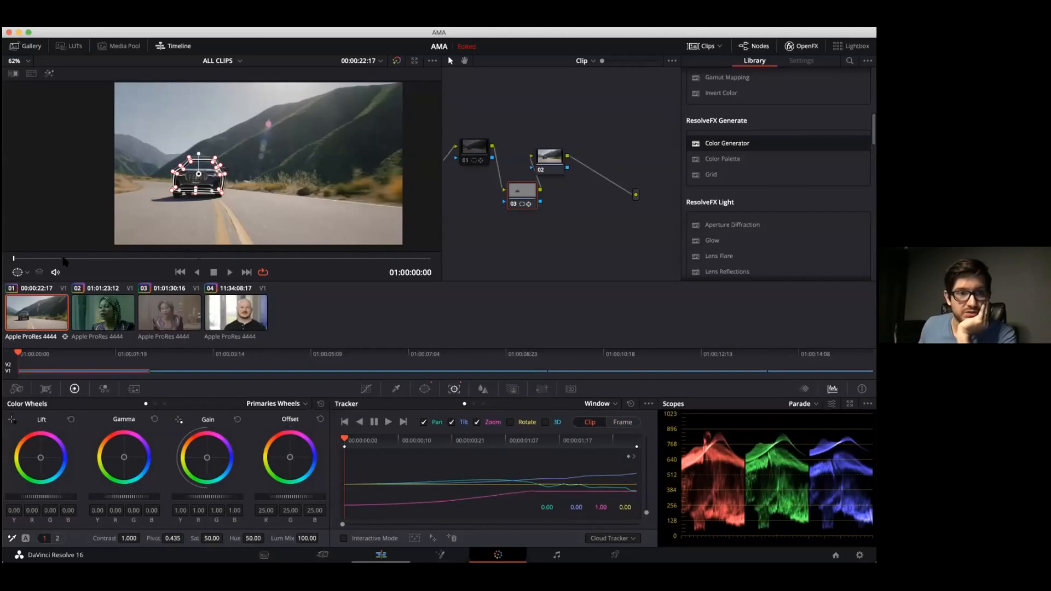
pyautogui.press('super+t')
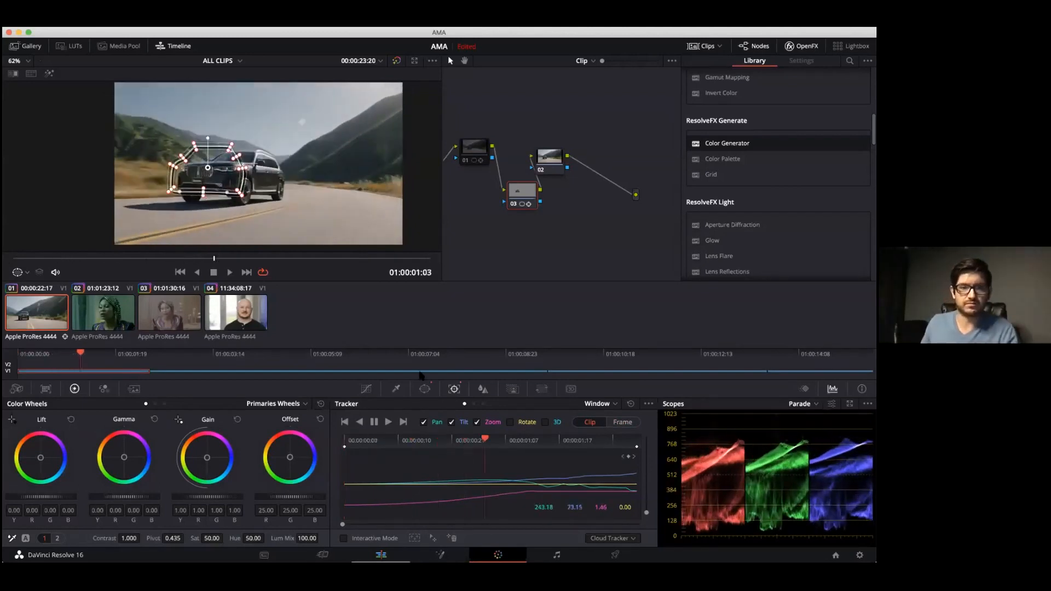
pyautogui.moveTo(219, 110); pyautogui.dragTo(336, 183)
pyautogui.press('super+t')
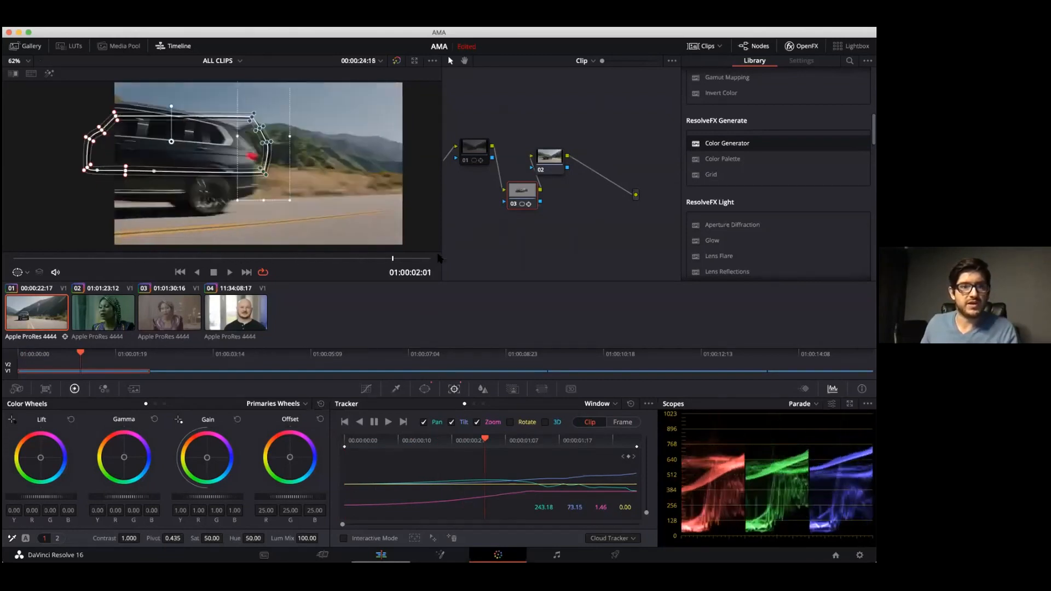
# Step: Return the clip to its first frame and switch the window tracker to Frame mode
pyautogui.hotkey('alt', 't')
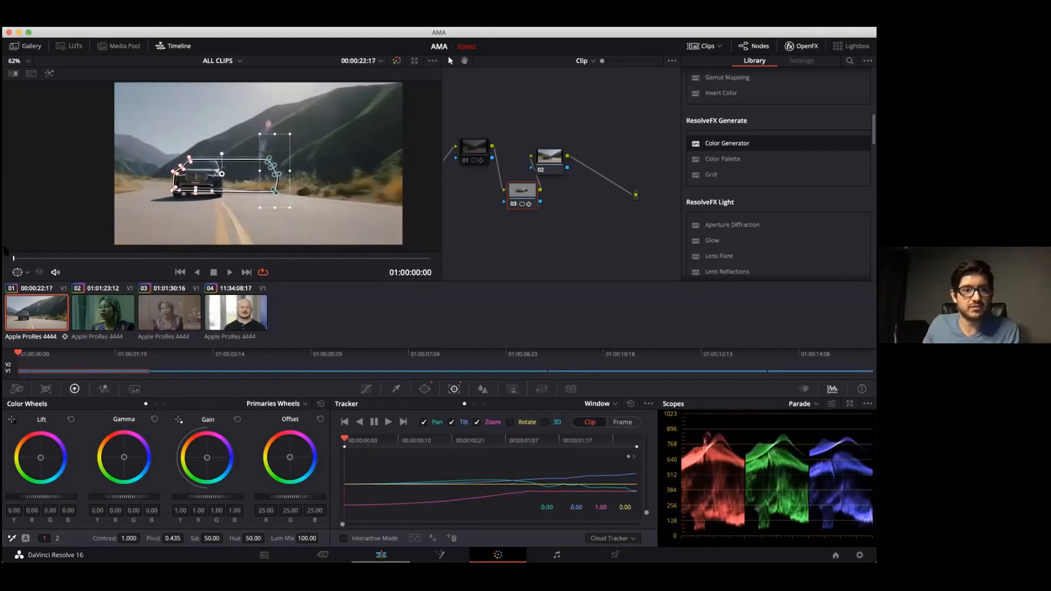
pyautogui.moveTo(282, 258); pyautogui.dragTo(16, 256)
pyautogui.click(623, 422)
pyautogui.moveTo(69, 259); pyautogui.dragTo(5, 268)
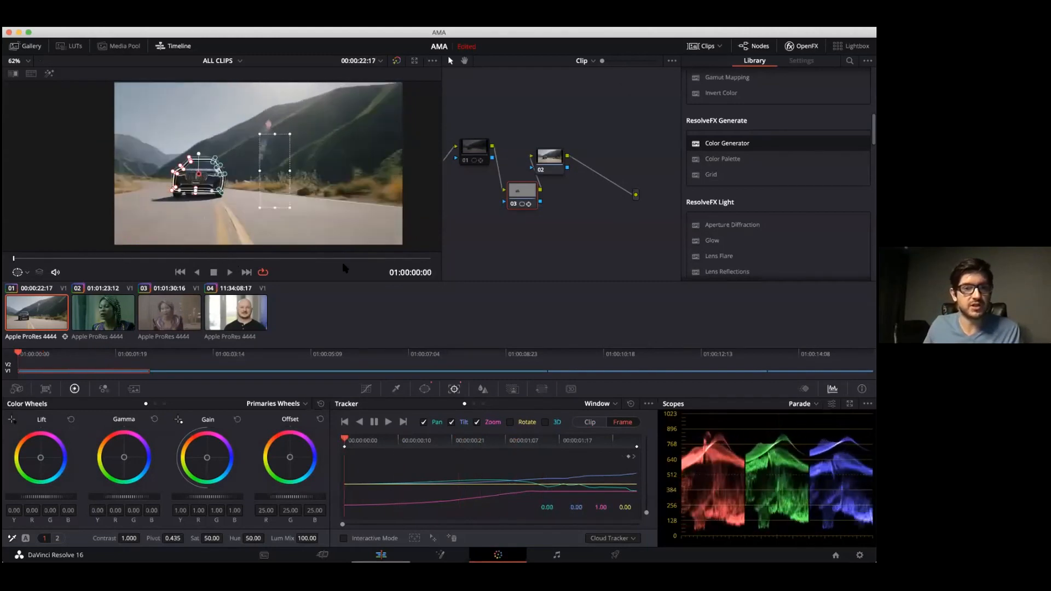
# Step: Play and scrub through the clip to find where the tracked window stops fitting the car, ending at 01:00:01:15
pyautogui.click(229, 272)
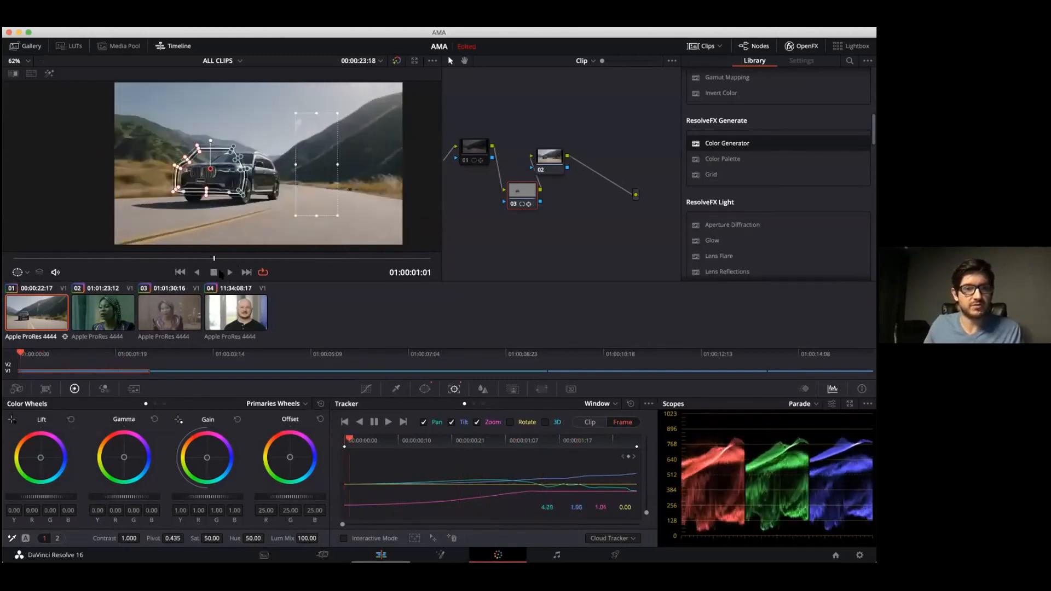
pyautogui.click(147, 273)
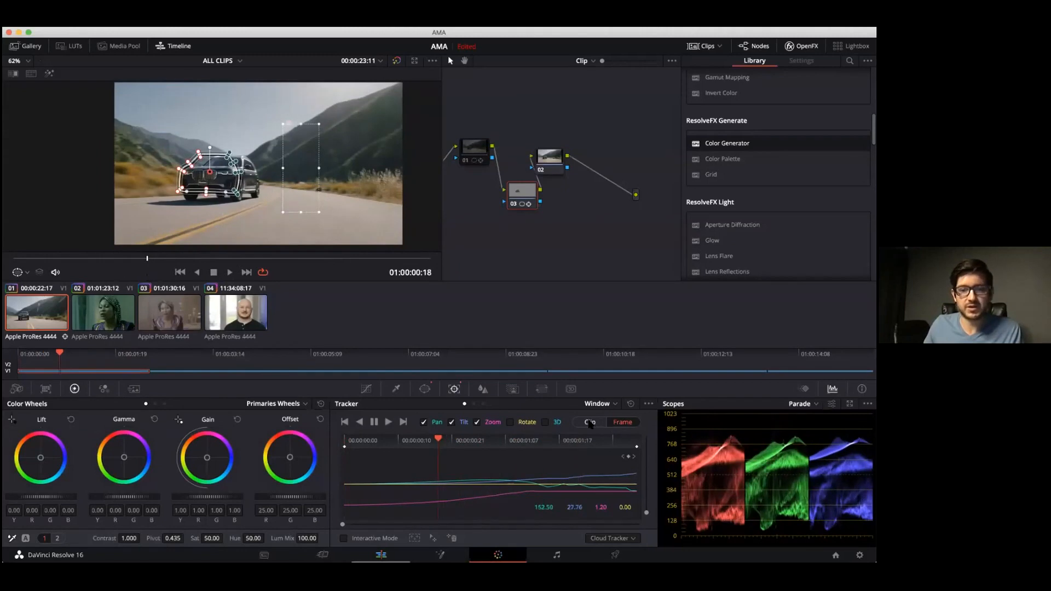
pyautogui.moveTo(145, 258); pyautogui.dragTo(5, 270)
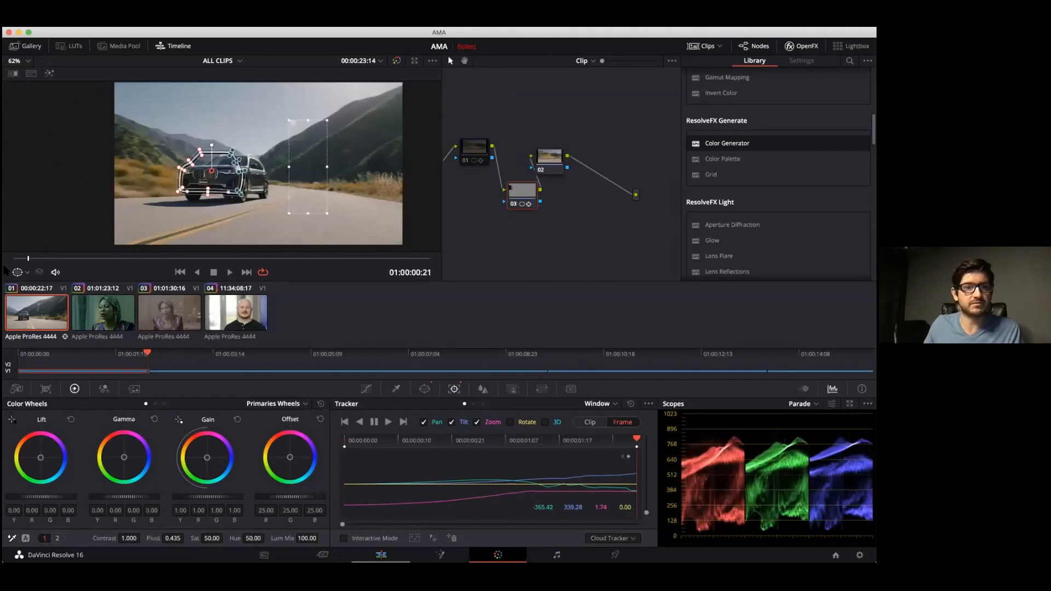
pyautogui.moveTo(269, 287); pyautogui.dragTo(6, 277)
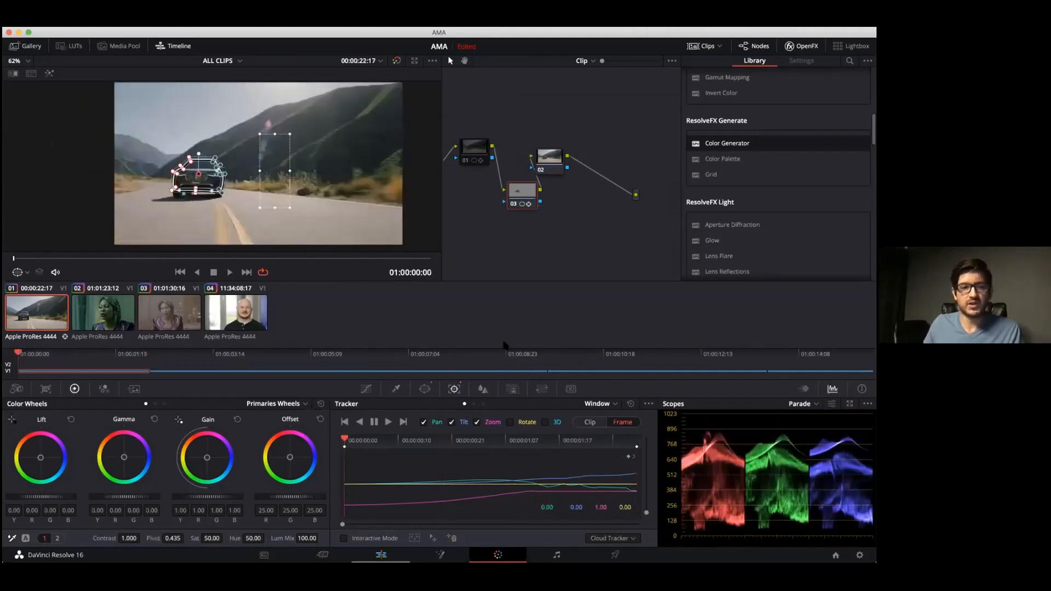
pyautogui.press('space')
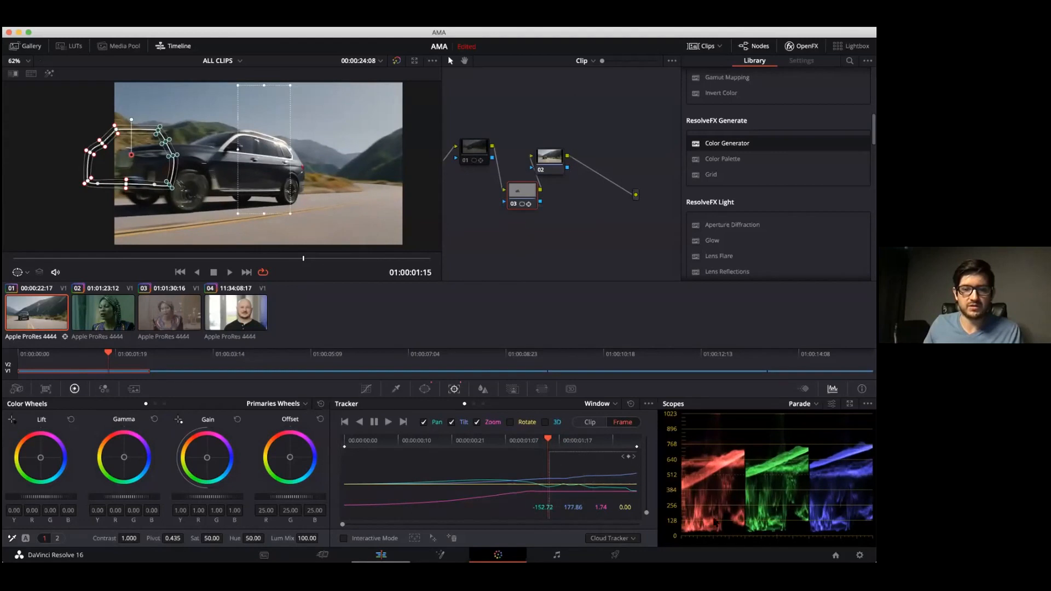
# Step: Clear the selected track data after 01:00:01:15 and play the clip through
pyautogui.click(648, 404)
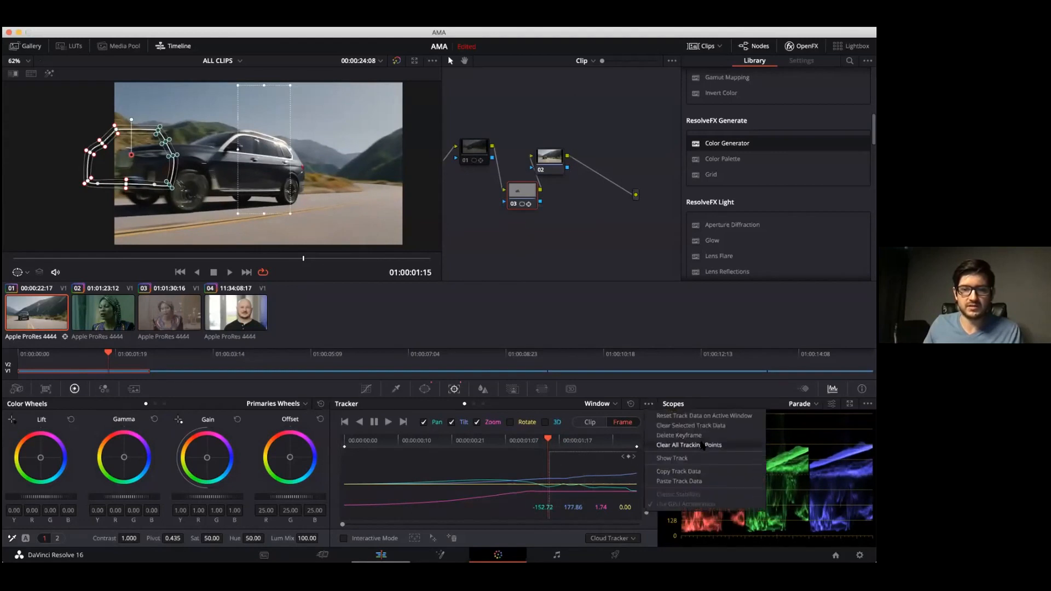
pyautogui.click(690, 425)
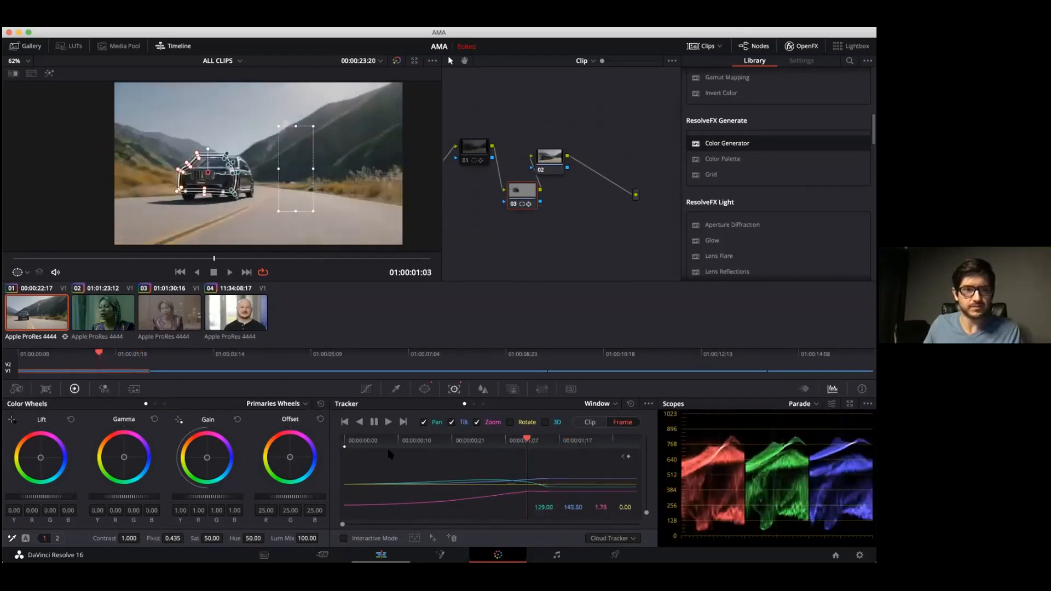
pyautogui.press('space')
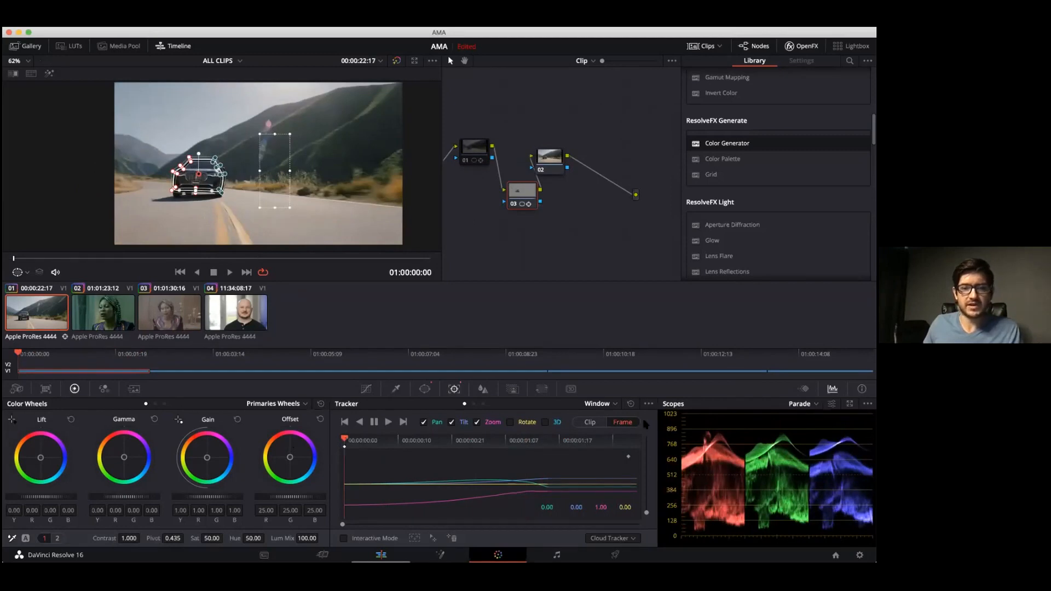
# Step: At 01:00:01:06, extend the window's trailing points out to the rear of the car
pyautogui.moveTo(13, 259); pyautogui.dragTo(236, 266)
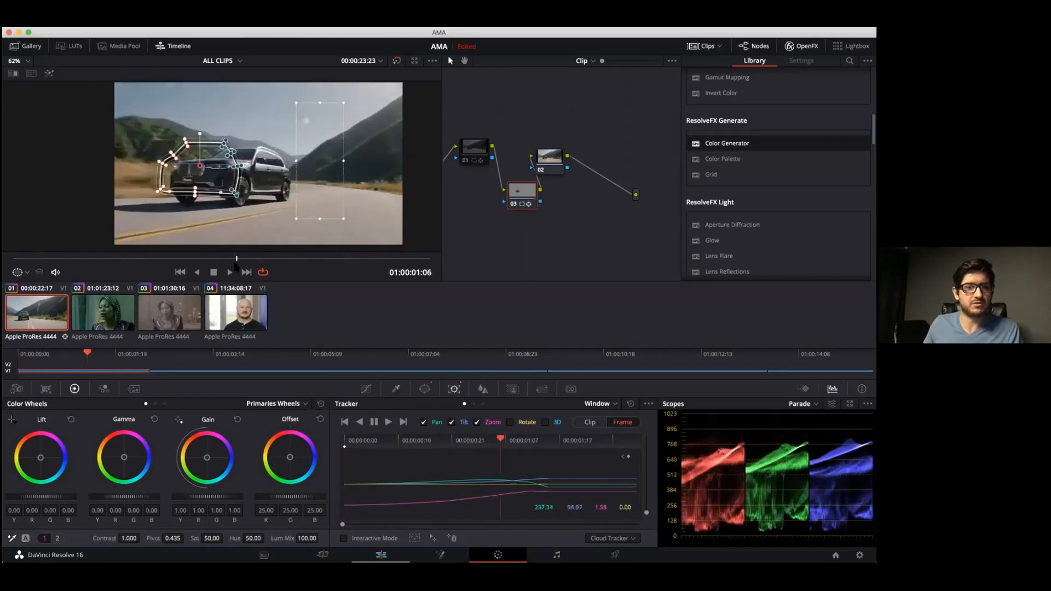
pyautogui.click(76, 117)
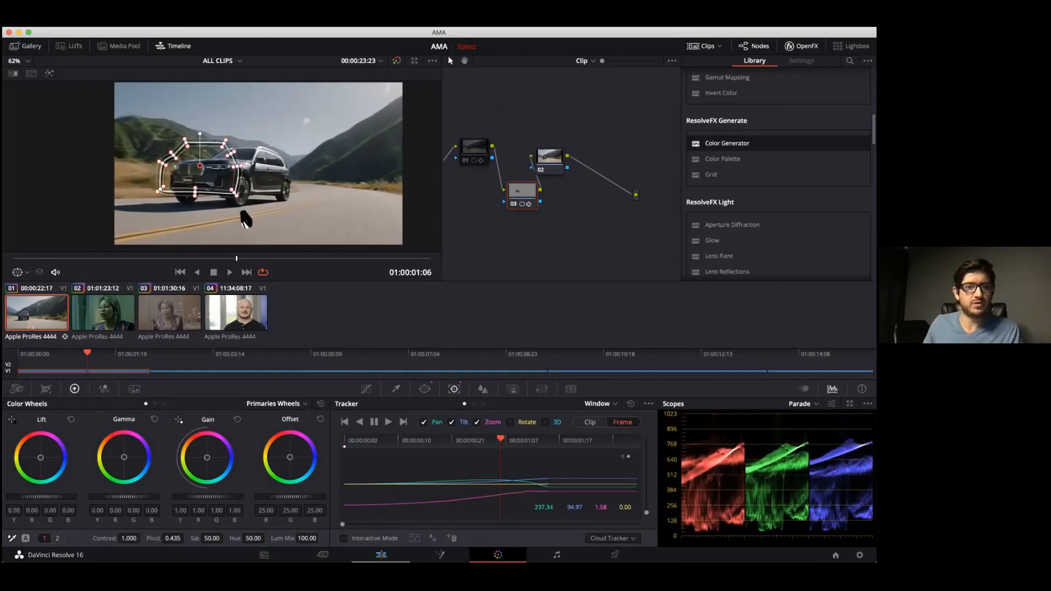
pyautogui.moveTo(272, 218); pyautogui.dragTo(281, 162)
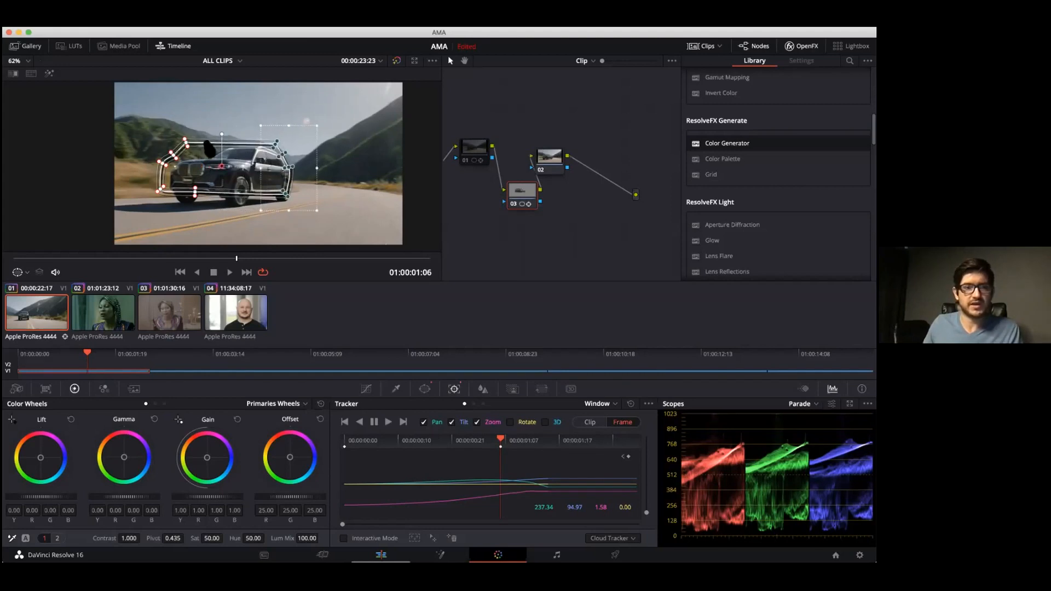
# Step: Reshape the window's hood, roof and front points at 01:00:01:06 to follow the car's outline
pyautogui.scroll(3, 211, 156)
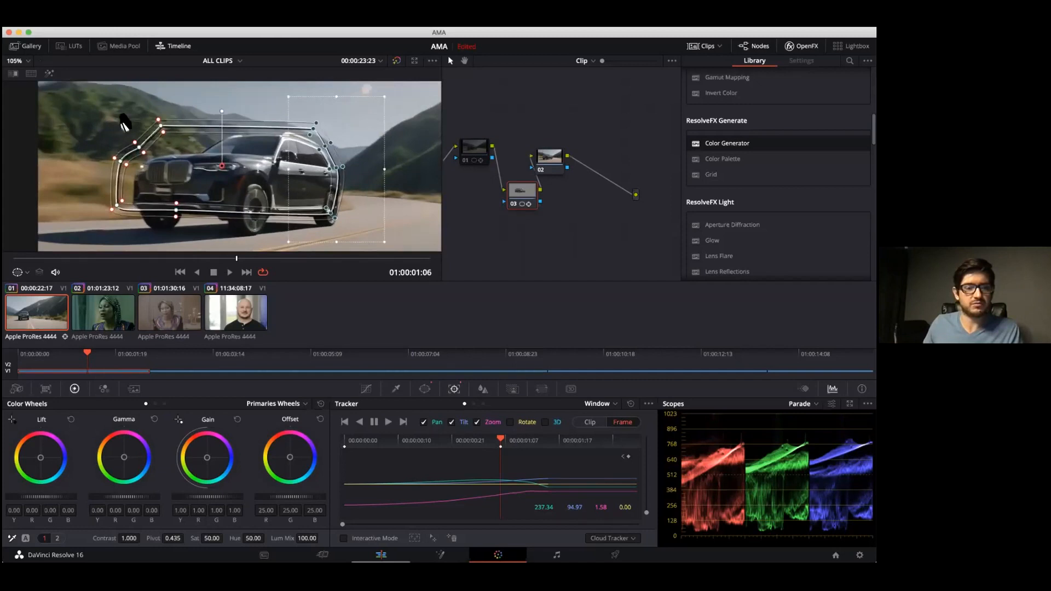
pyautogui.moveTo(109, 96); pyautogui.dragTo(178, 158)
pyautogui.moveTo(118, 118); pyautogui.dragTo(185, 109)
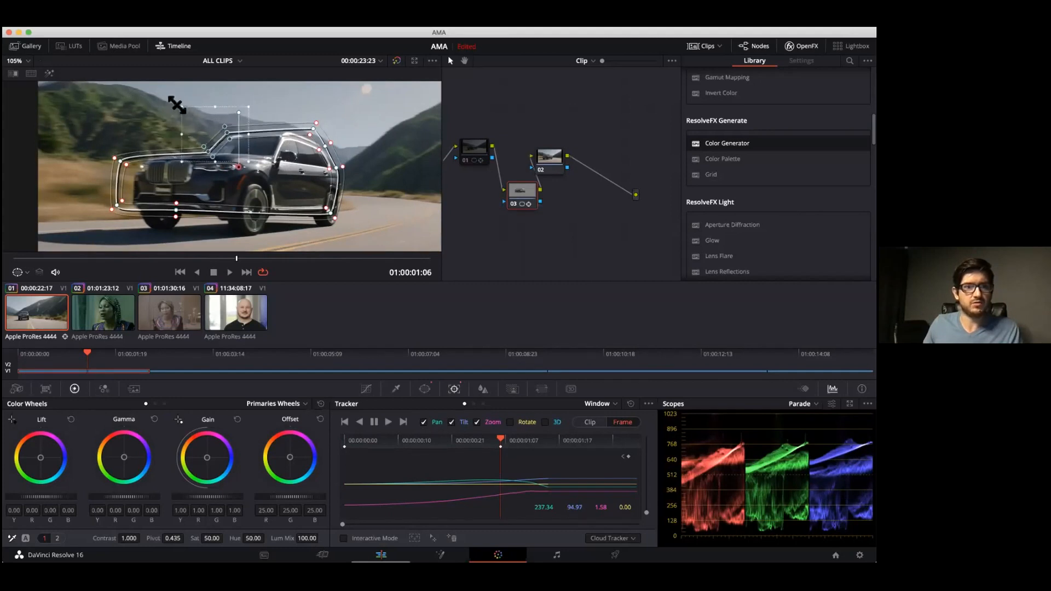
pyautogui.moveTo(174, 126)
pyautogui.mouseDown()
pyautogui.moveTo(183, 107)
pyautogui.moveTo(178, 123)
pyautogui.mouseUp()
pyautogui.moveTo(312, 129); pyautogui.dragTo(289, 133)
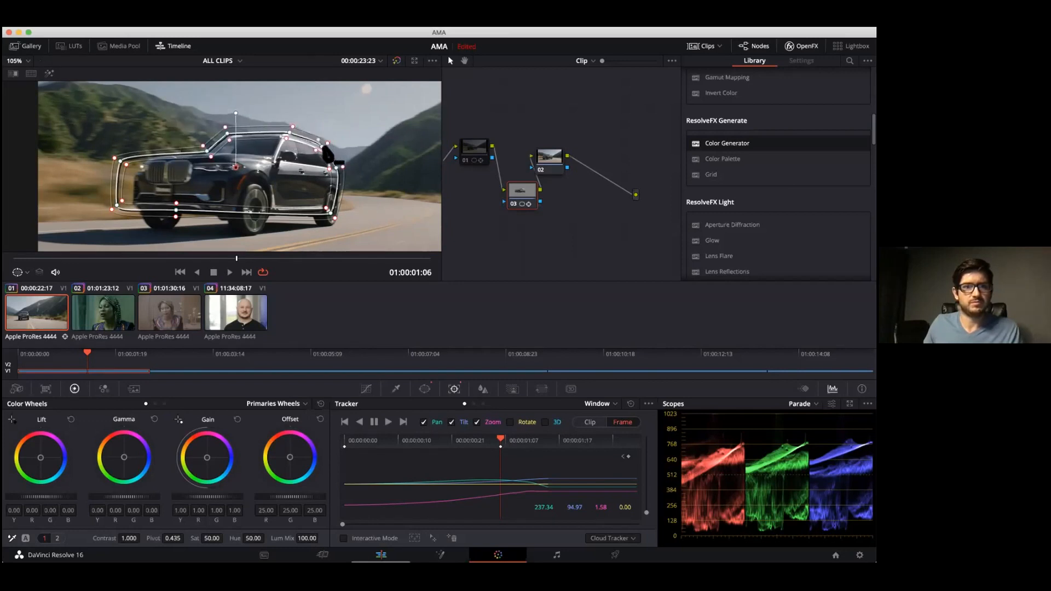
pyautogui.moveTo(91, 113); pyautogui.dragTo(196, 225)
pyautogui.moveTo(153, 178); pyautogui.dragTo(173, 181)
pyautogui.click(138, 125)
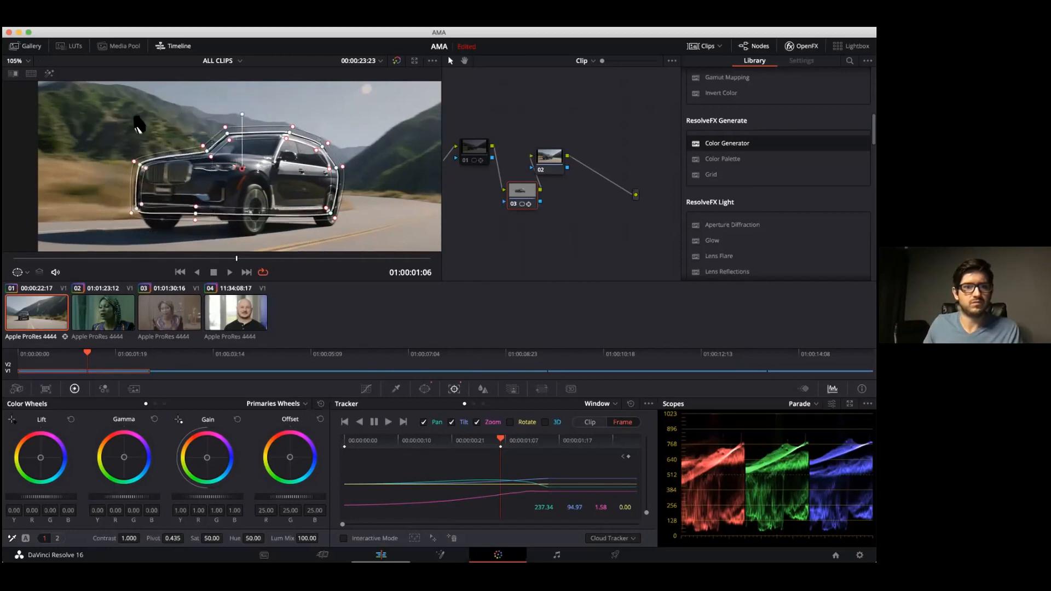
# Step: Step back to an earlier frame and refit the window's front points to the car
pyautogui.click(196, 272)
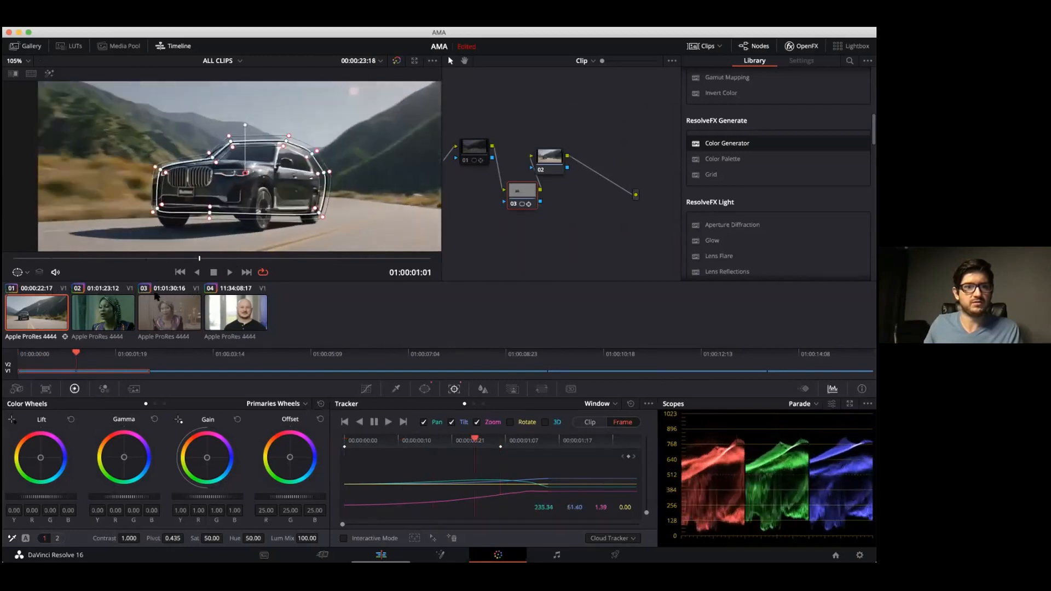
pyautogui.moveTo(139, 130); pyautogui.dragTo(200, 207)
pyautogui.moveTo(148, 259)
pyautogui.mouseDown()
pyautogui.moveTo(26, 259)
pyautogui.moveTo(130, 259)
pyautogui.mouseUp()
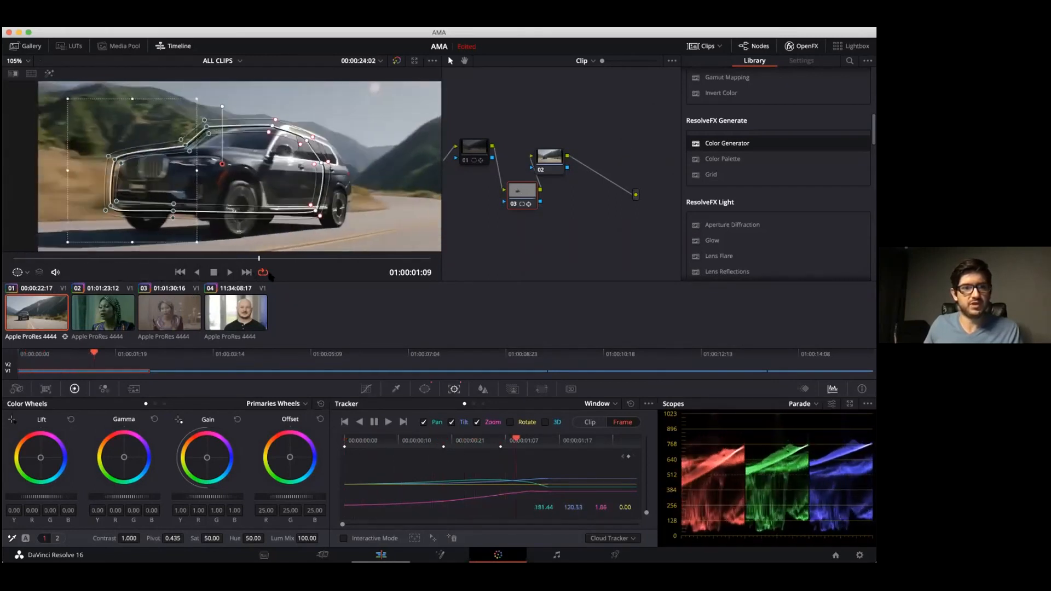
# Step: At 01:00:01:14, move the whole window back over the car and refit its front and roof points
pyautogui.press('space')
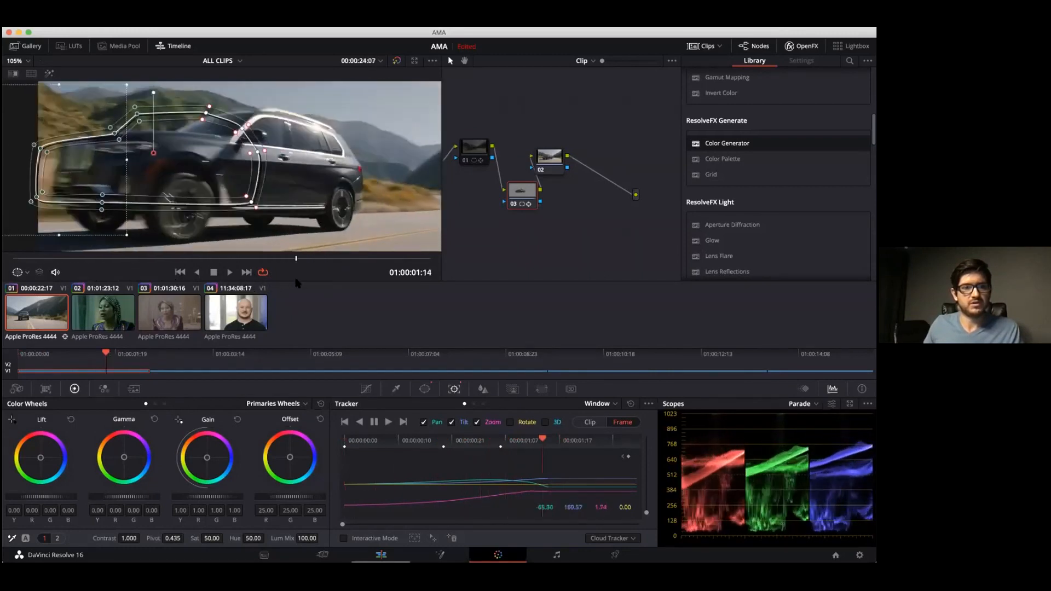
pyautogui.moveTo(156, 156); pyautogui.dragTo(259, 165)
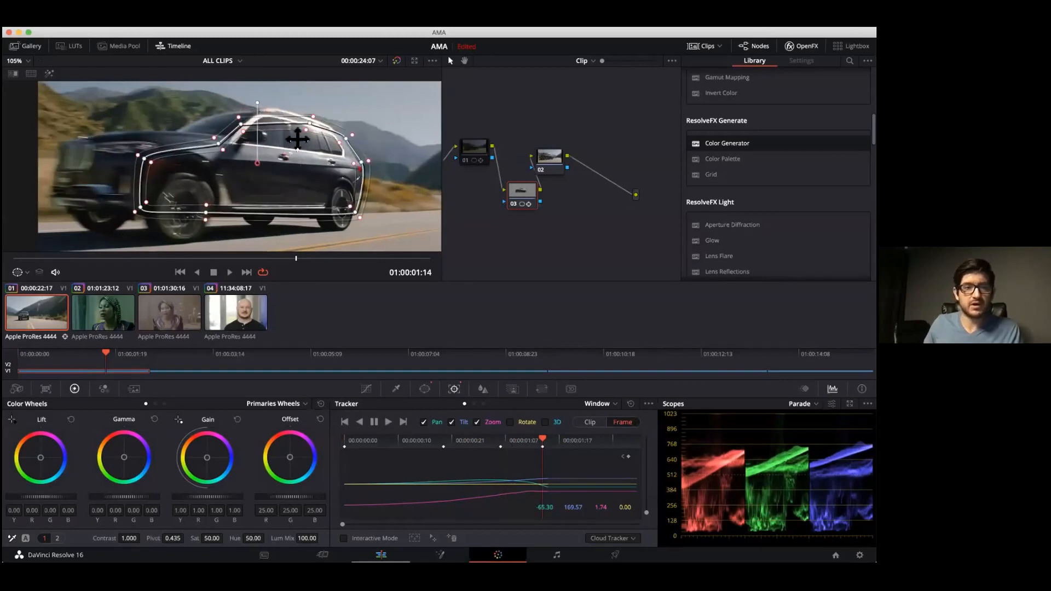
pyautogui.moveTo(85, 116); pyautogui.dragTo(268, 243)
pyautogui.moveTo(208, 170); pyautogui.dragTo(176, 163)
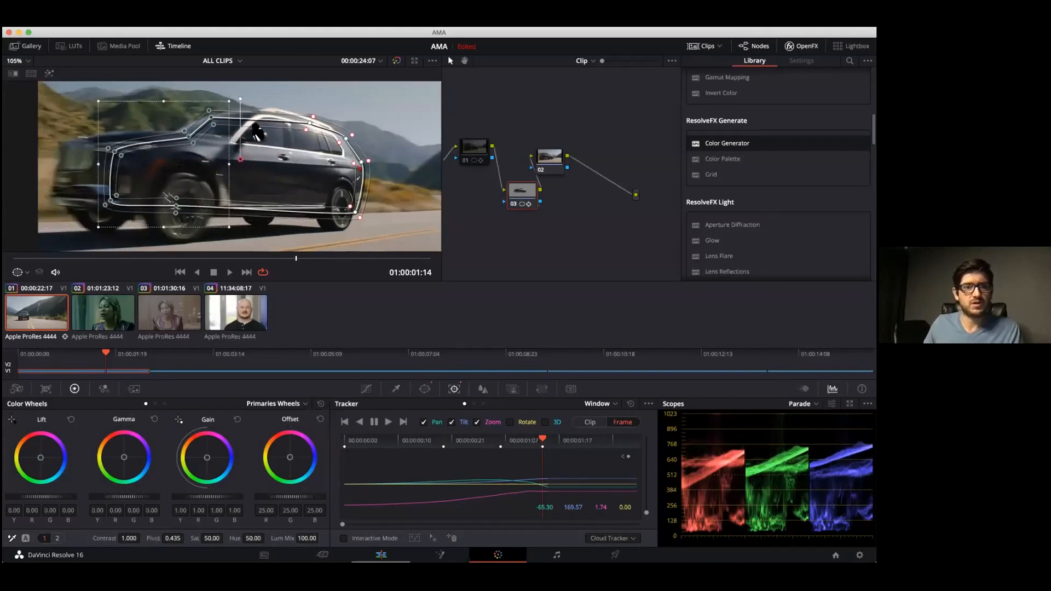
pyautogui.moveTo(314, 123); pyautogui.dragTo(270, 110)
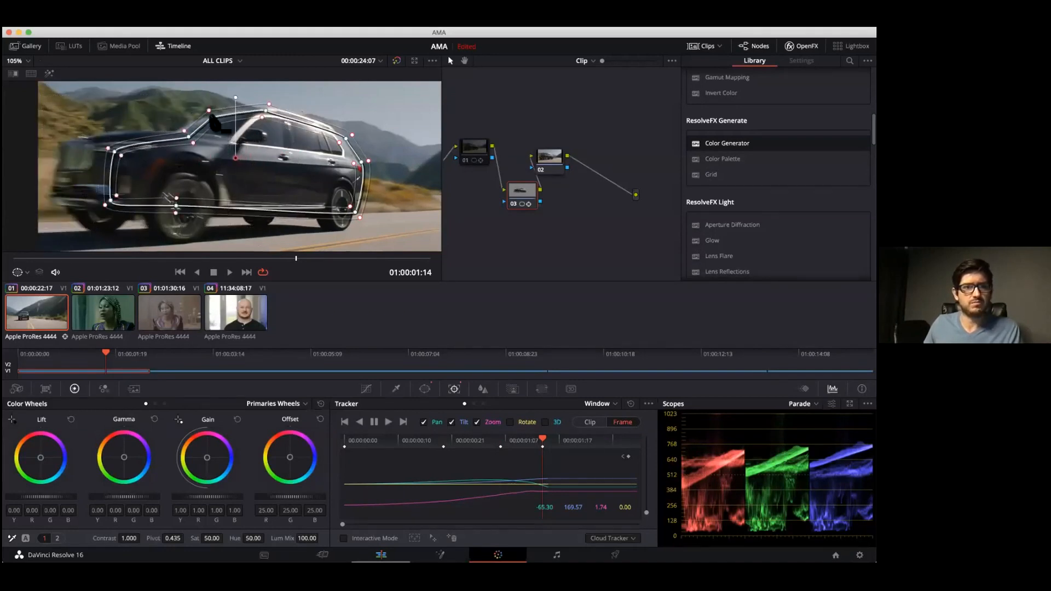
# Step: Toggle the window outline off and on, and replay the clip from its start to check the window's fit
pyautogui.hotkey('shift', '`')
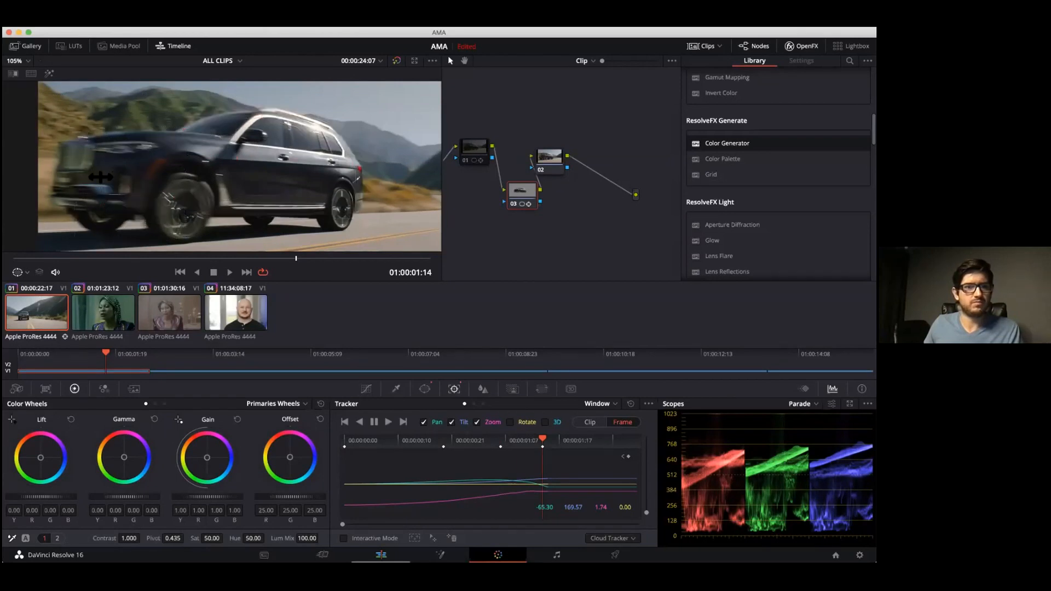
pyautogui.hotkey('shift', '`')
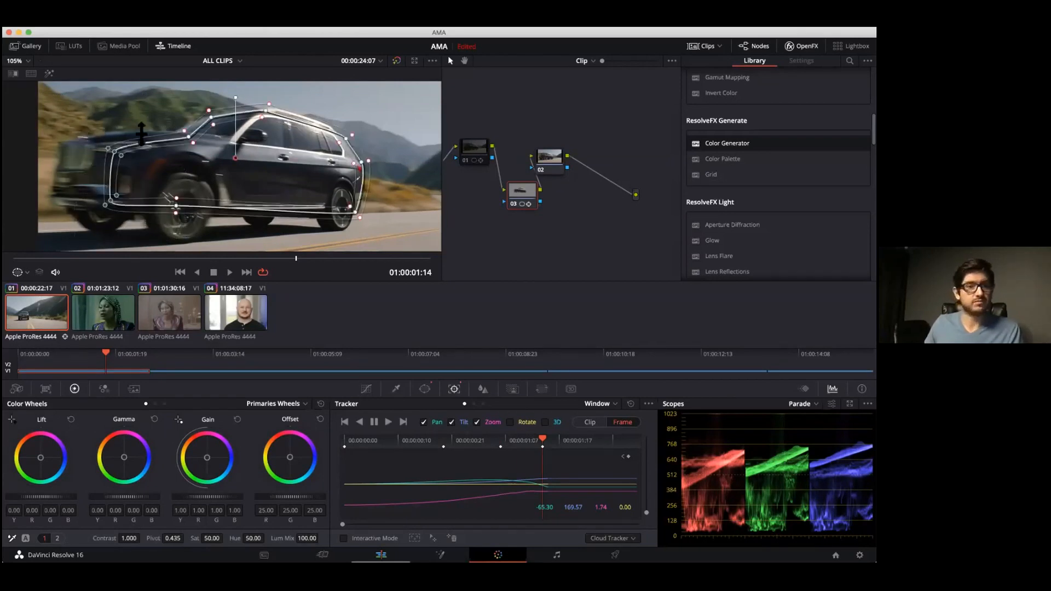
pyautogui.scroll(-2, 63, 218)
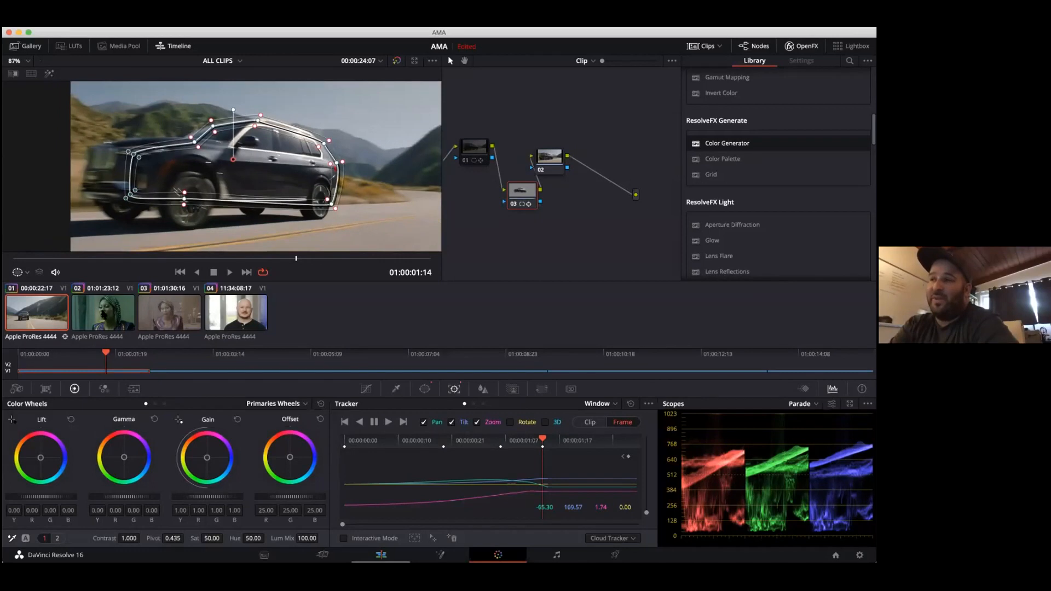
pyautogui.press('Home')
pyautogui.press('space')
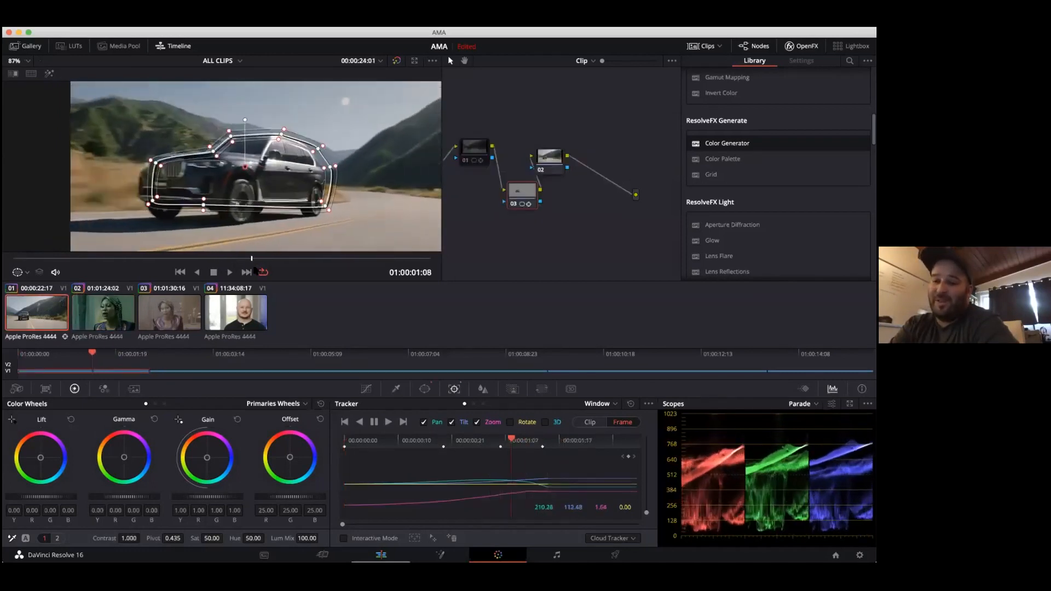
pyautogui.press('space')
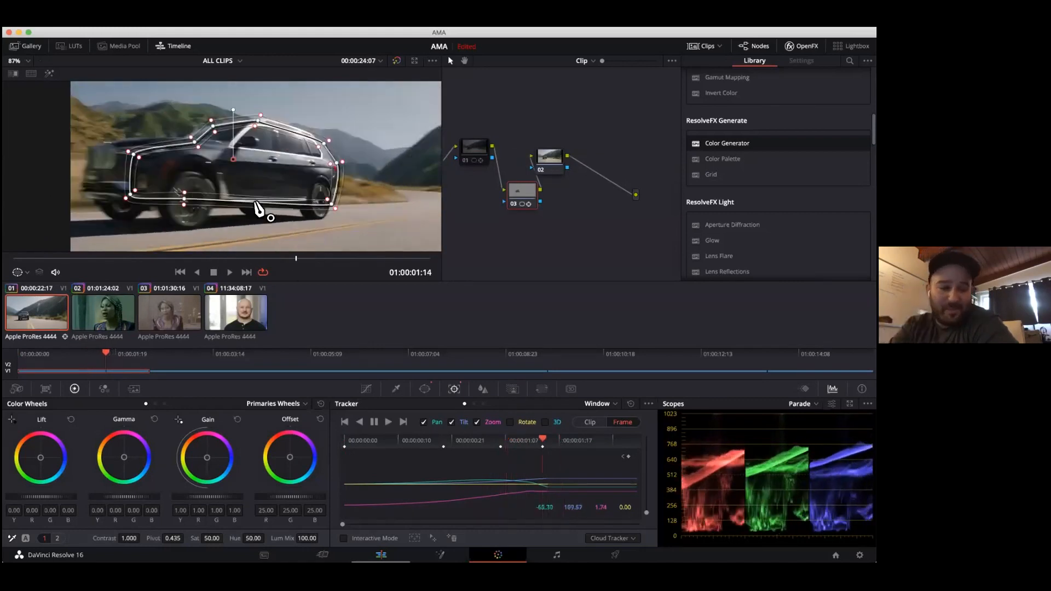
# Step: At 01:00:01:14, extend the window's front points past the grille and refit the hood, roof and rear points to the body
pyautogui.moveTo(134, 156); pyautogui.dragTo(88, 147)
pyautogui.moveTo(100, 198); pyautogui.dragTo(85, 200)
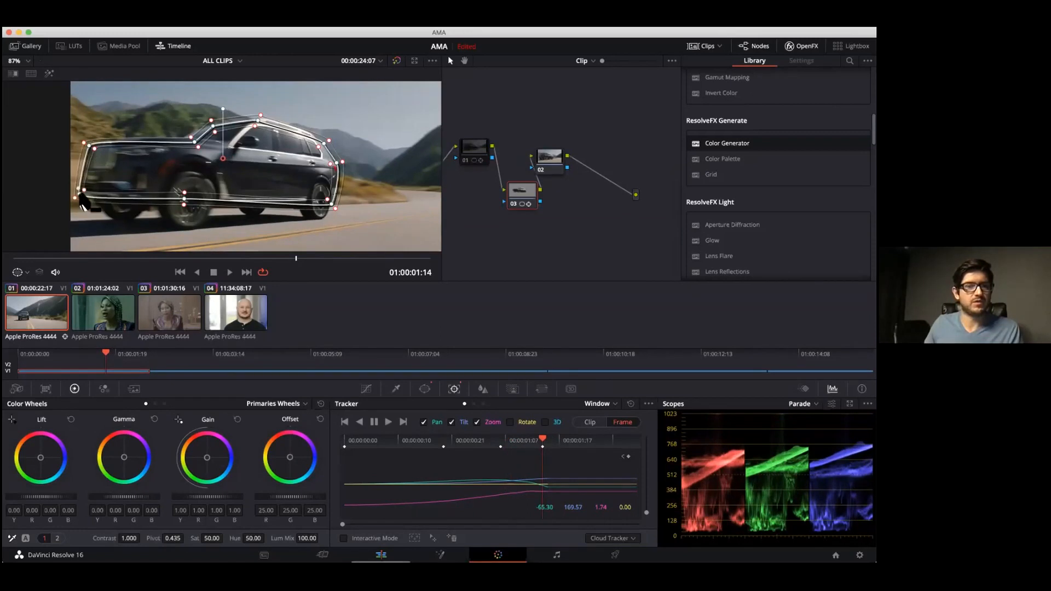
pyautogui.moveTo(195, 143); pyautogui.dragTo(321, 157)
pyautogui.moveTo(282, 123); pyautogui.dragTo(353, 224)
pyautogui.moveTo(347, 188); pyautogui.dragTo(342, 188)
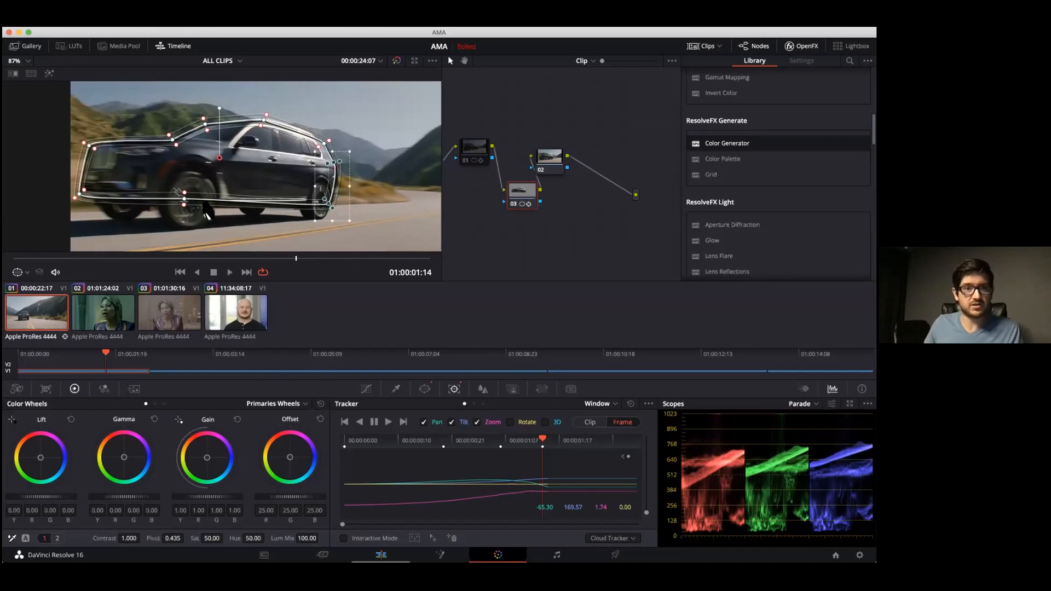
# Step: At 01:00:01:12, pull the window's rear points in to the back of the car
pyautogui.moveTo(285, 258)
pyautogui.mouseDown()
pyautogui.moveTo(236, 258)
pyautogui.moveTo(296, 258)
pyautogui.moveTo(77, 259)
pyautogui.moveTo(281, 268)
pyautogui.mouseUp()
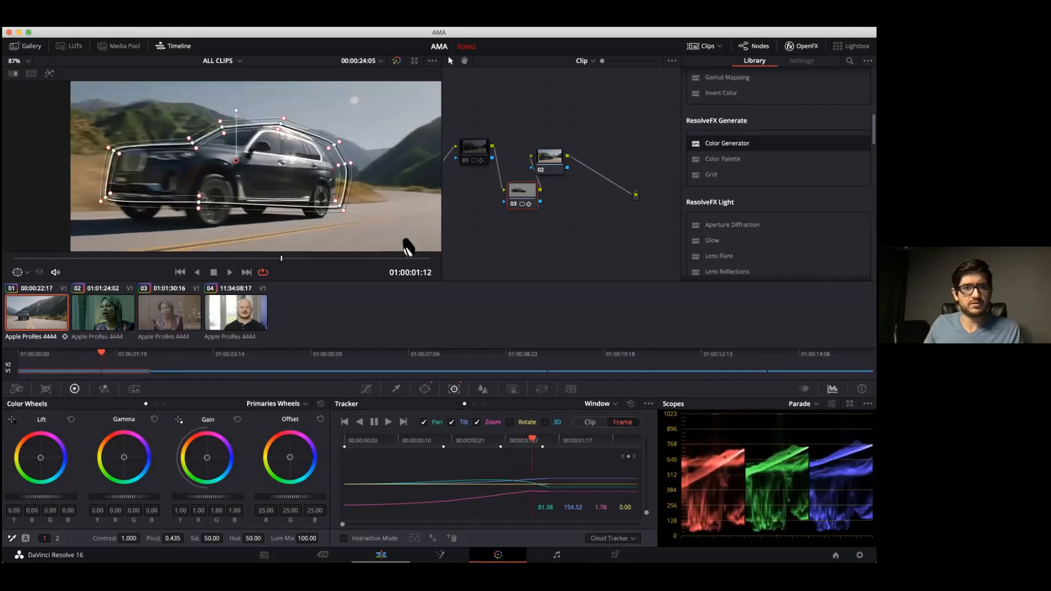
pyautogui.moveTo(343, 151); pyautogui.dragTo(344, 192)
pyautogui.moveTo(282, 258)
pyautogui.mouseDown()
pyautogui.moveTo(290, 258)
pyautogui.moveTo(258, 258)
pyautogui.moveTo(305, 257)
pyautogui.moveTo(280, 258)
pyautogui.mouseUp()
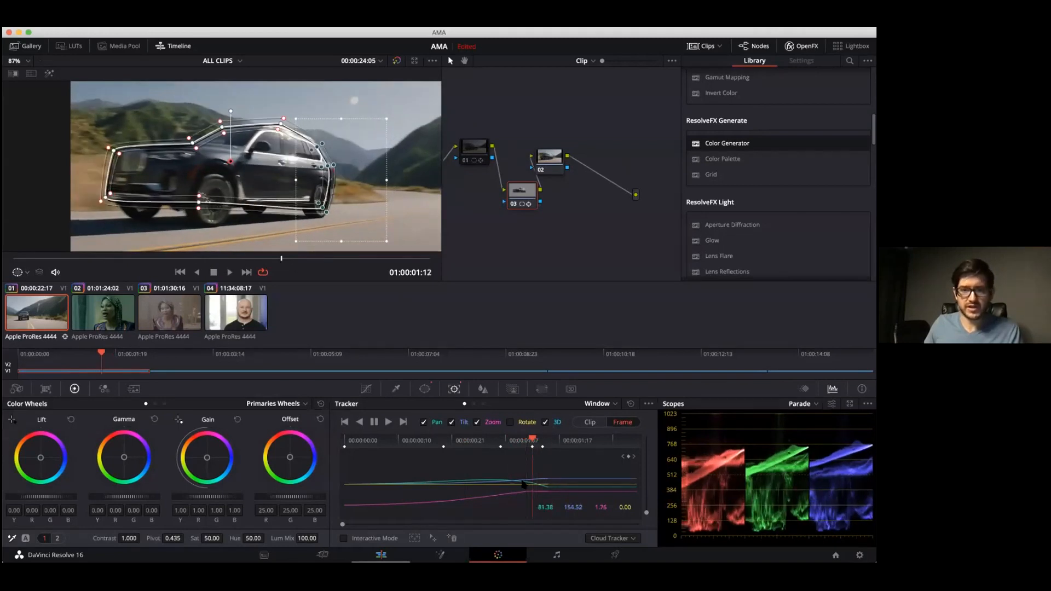
# Step: With 3D enabled, track the window forward frame by frame to 01:00:01:15 and pull its rear points in to the car
pyautogui.click(406, 423)
pyautogui.click(406, 423)
pyautogui.click(406, 424)
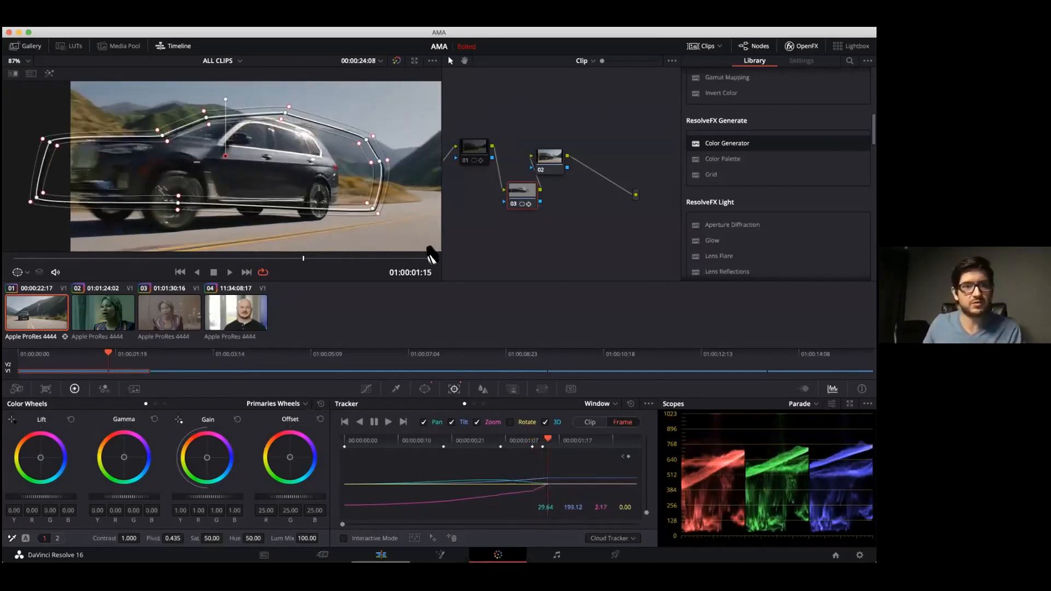
pyautogui.moveTo(417, 238)
pyautogui.mouseDown()
pyautogui.moveTo(336, 123)
pyautogui.moveTo(265, 93)
pyautogui.mouseUp()
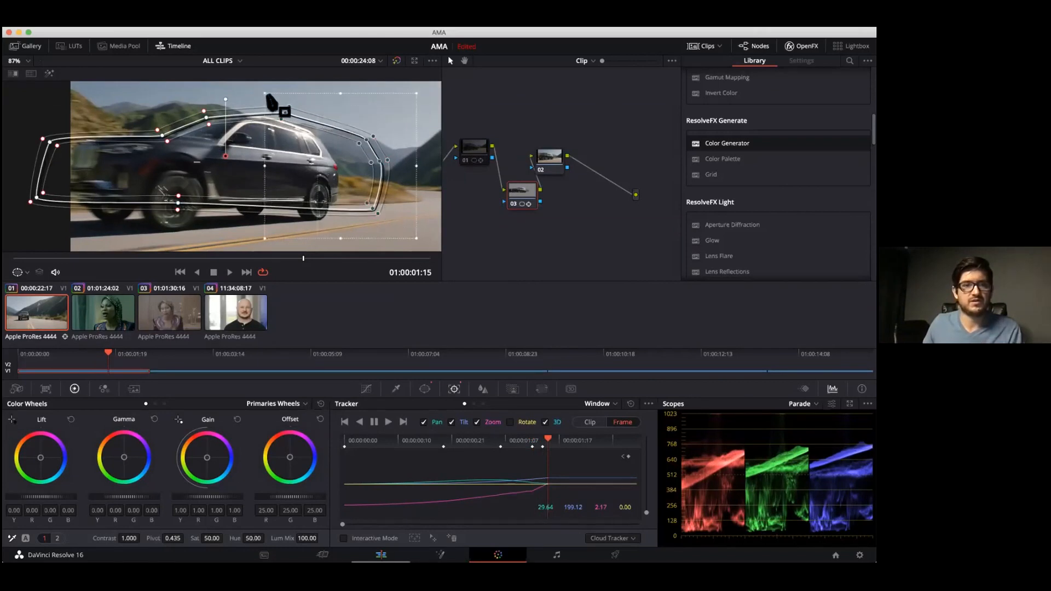
pyautogui.moveTo(398, 186); pyautogui.dragTo(357, 185)
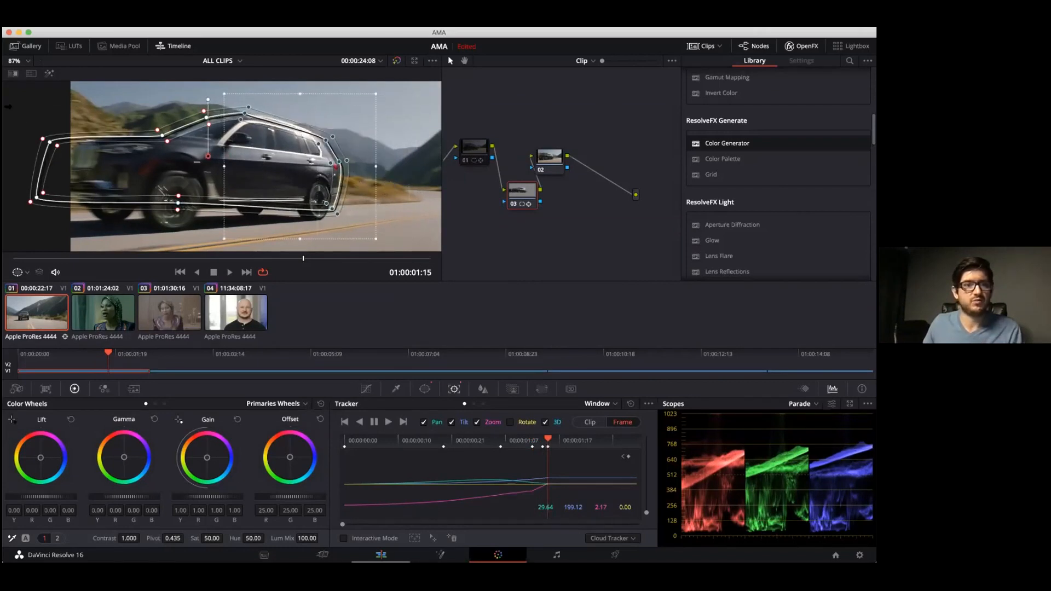
pyautogui.moveTo(70, 160); pyautogui.dragTo(81, 159)
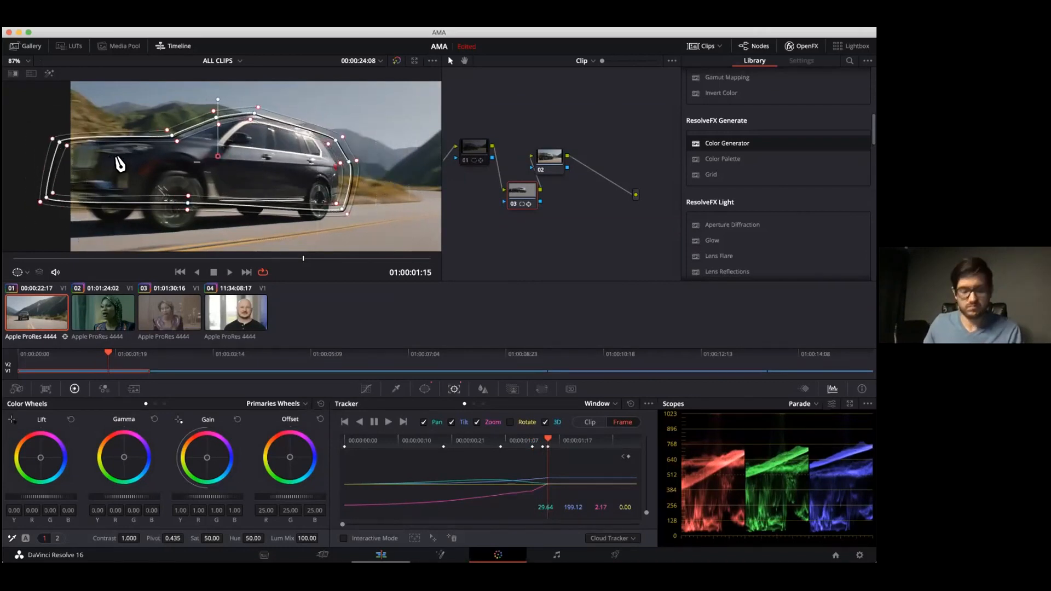
pyautogui.press('super+z')
pyautogui.press('super+z')
# Step: At 01:00:01:15, pull the window's front points back toward the grille and its rear points in to the car, and refit the front roof points
pyautogui.moveTo(19, 112); pyautogui.dragTo(113, 246)
pyautogui.moveTo(64, 171); pyautogui.dragTo(84, 171)
pyautogui.moveTo(408, 229); pyautogui.dragTo(266, 101)
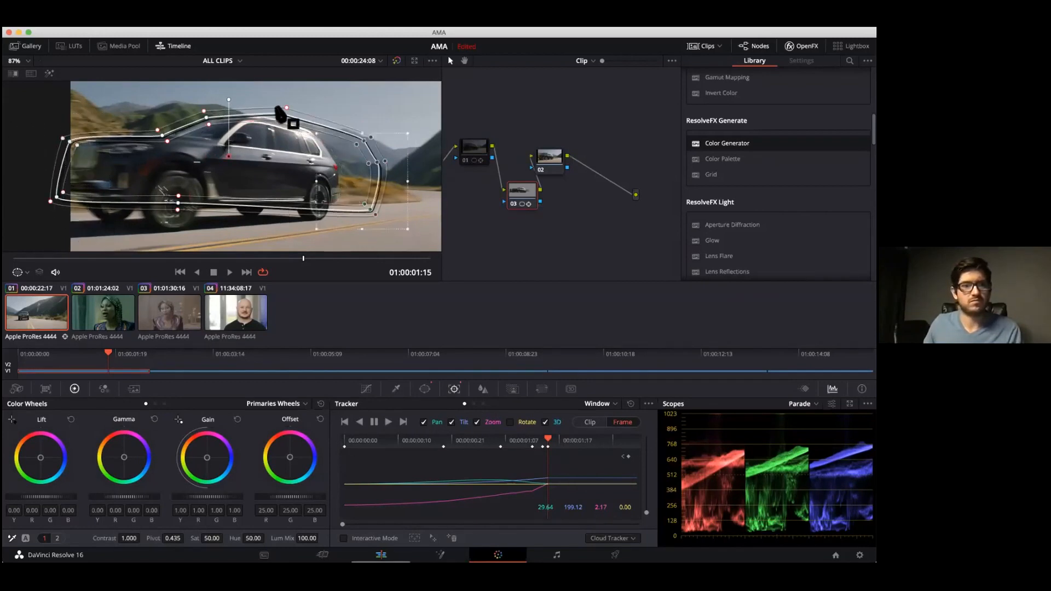
pyautogui.moveTo(372, 173); pyautogui.dragTo(335, 173)
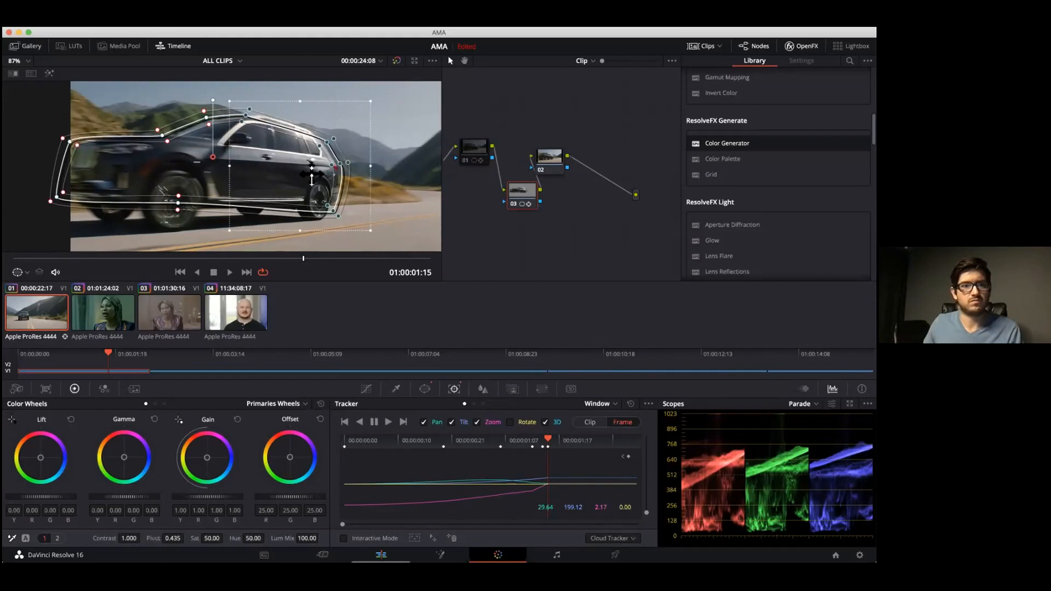
pyautogui.moveTo(178, 97); pyautogui.dragTo(263, 137)
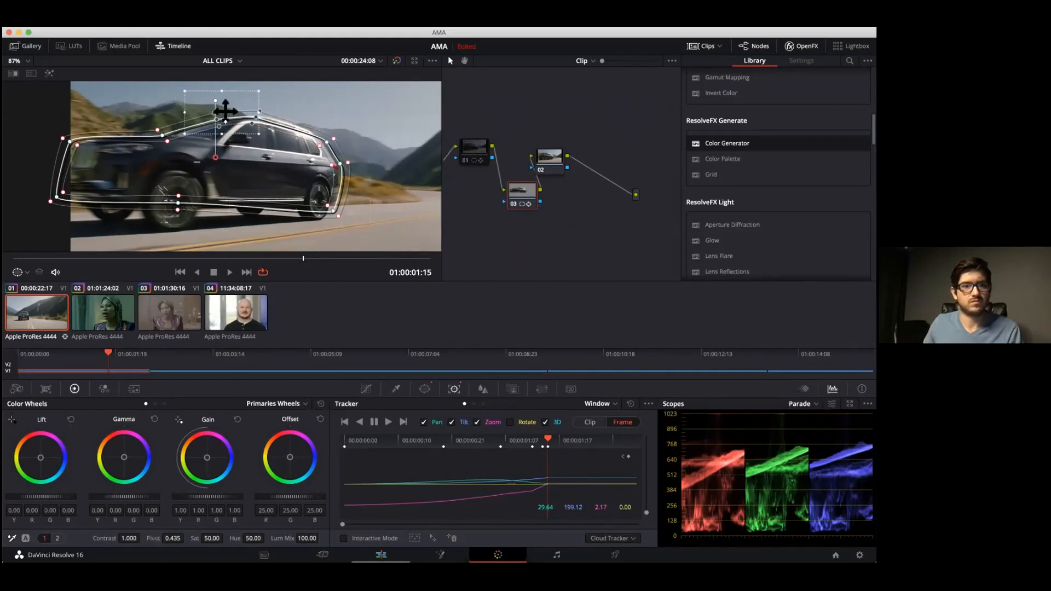
# Step: Delete the window's tracker keyframes at 01:00:01:14 and 01:00:01:15
pyautogui.moveTo(305, 258); pyautogui.dragTo(280, 258)
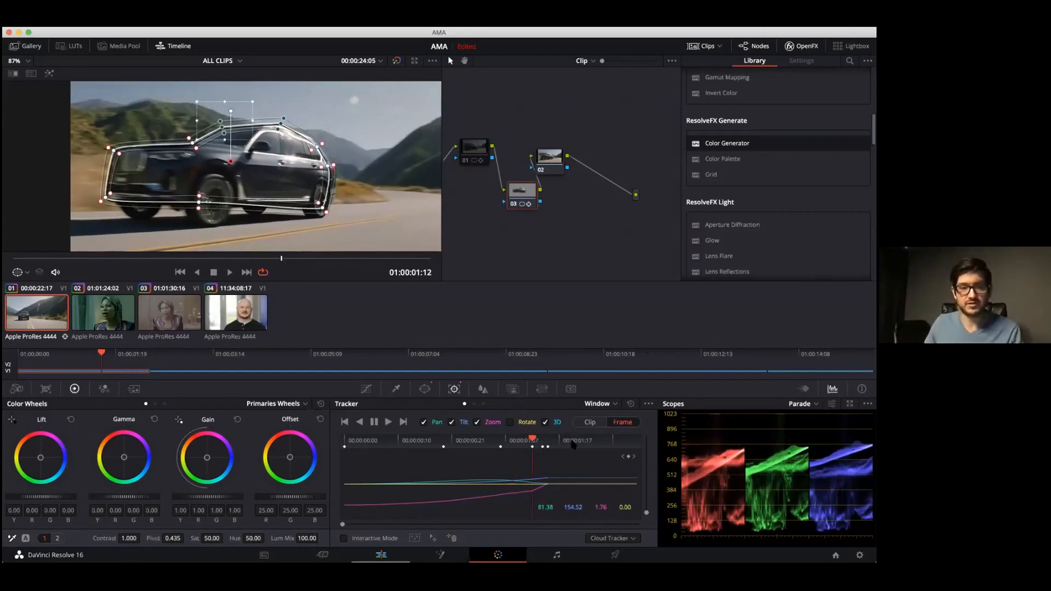
pyautogui.press('Right')
pyautogui.press('Right')
pyautogui.press('Right')
pyautogui.press('Right')
pyautogui.press('Right')
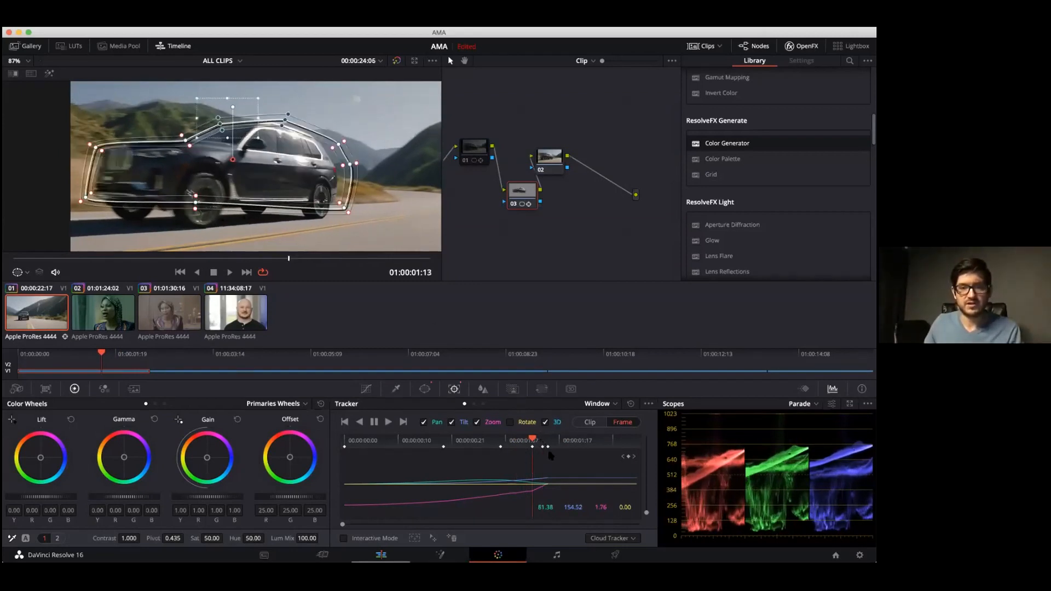
pyautogui.moveTo(548, 439); pyautogui.dragTo(543, 440)
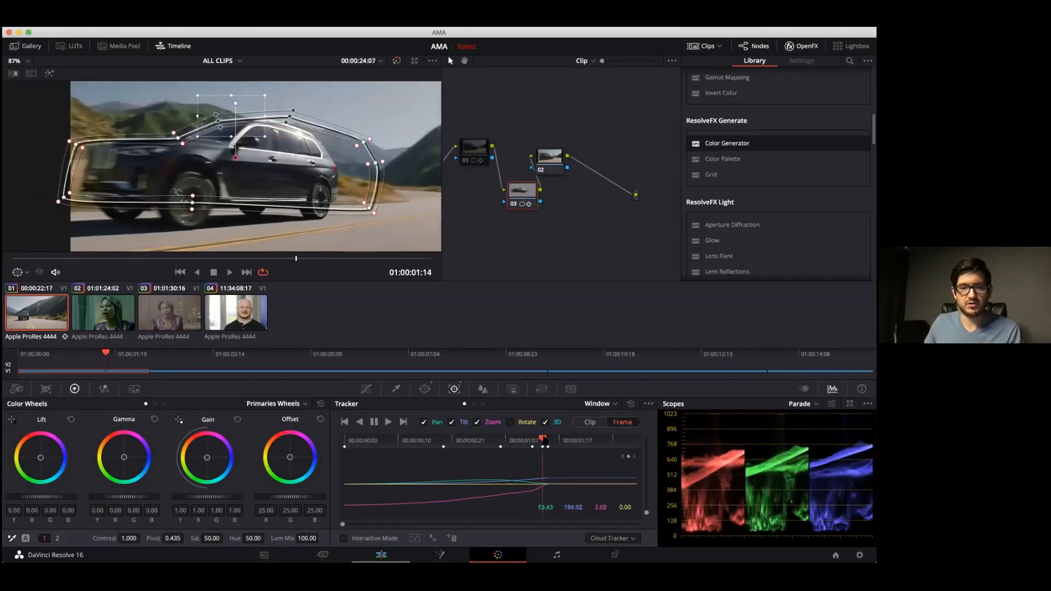
pyautogui.click(649, 404)
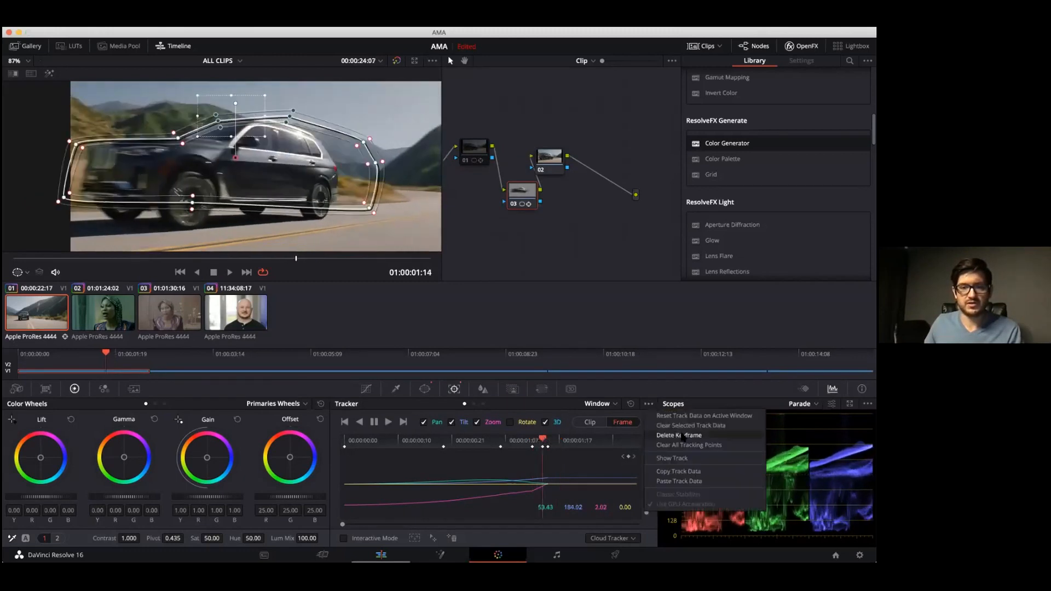
pyautogui.click(548, 439)
pyautogui.click(648, 403)
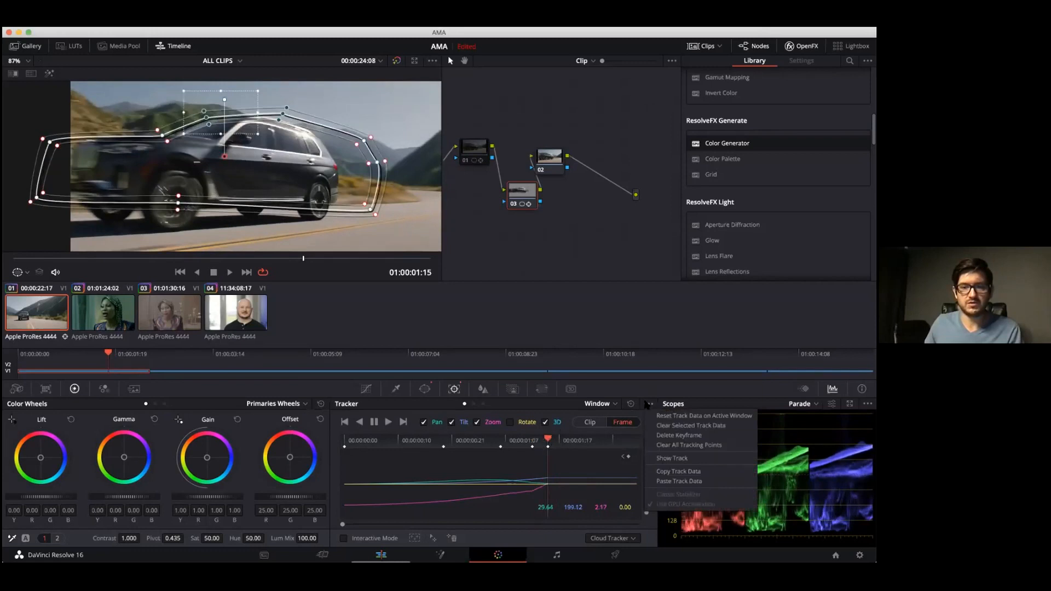
pyautogui.click(691, 436)
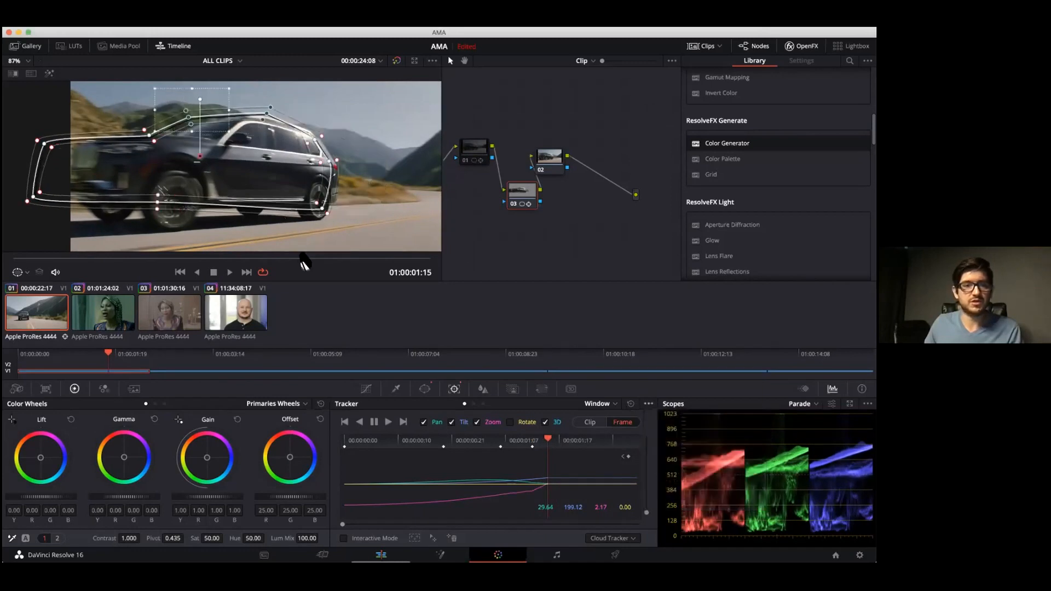
# Step: At 01:00:01:23, shift the whole window onto the car's rear and raise the windshield points up to the front of the roofline
pyautogui.press('Left')
pyautogui.moveTo(308, 263); pyautogui.dragTo(365, 270)
pyautogui.press('super+minus')
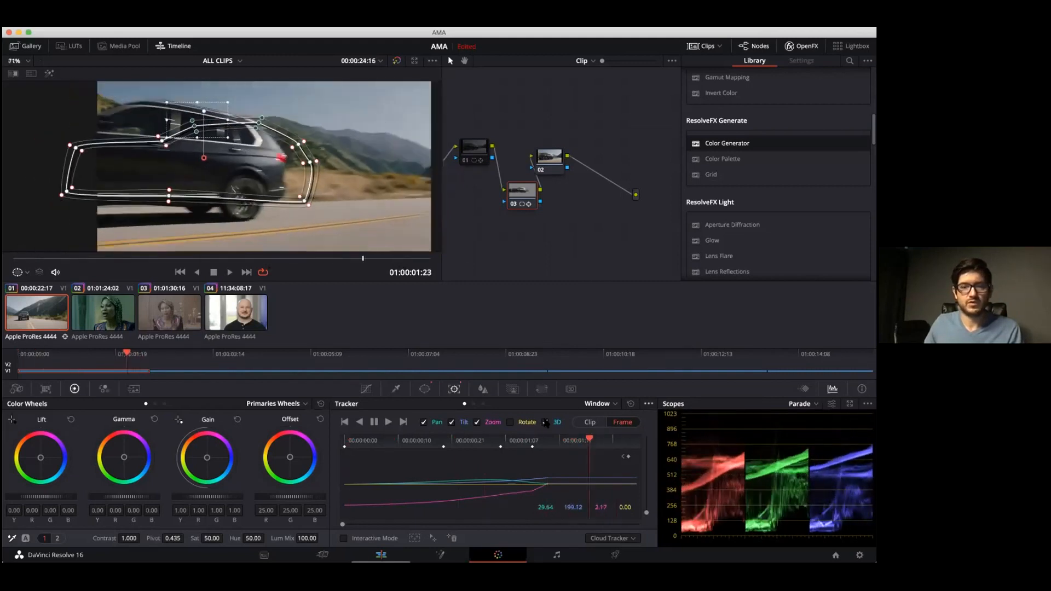
pyautogui.moveTo(276, 178); pyautogui.dragTo(249, 174)
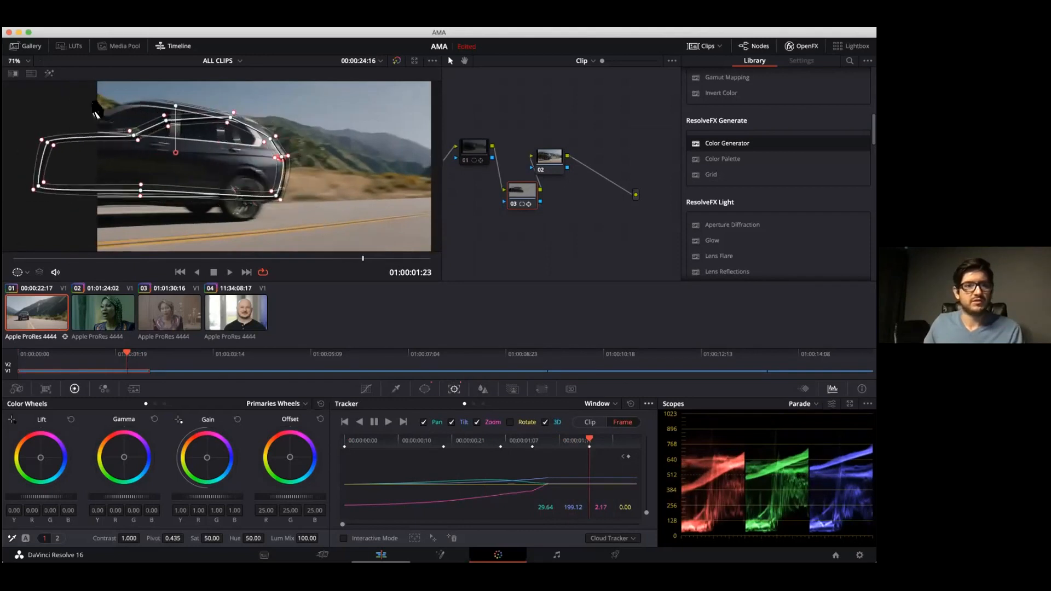
pyautogui.press('super+minus')
pyautogui.moveTo(102, 106); pyautogui.dragTo(157, 123)
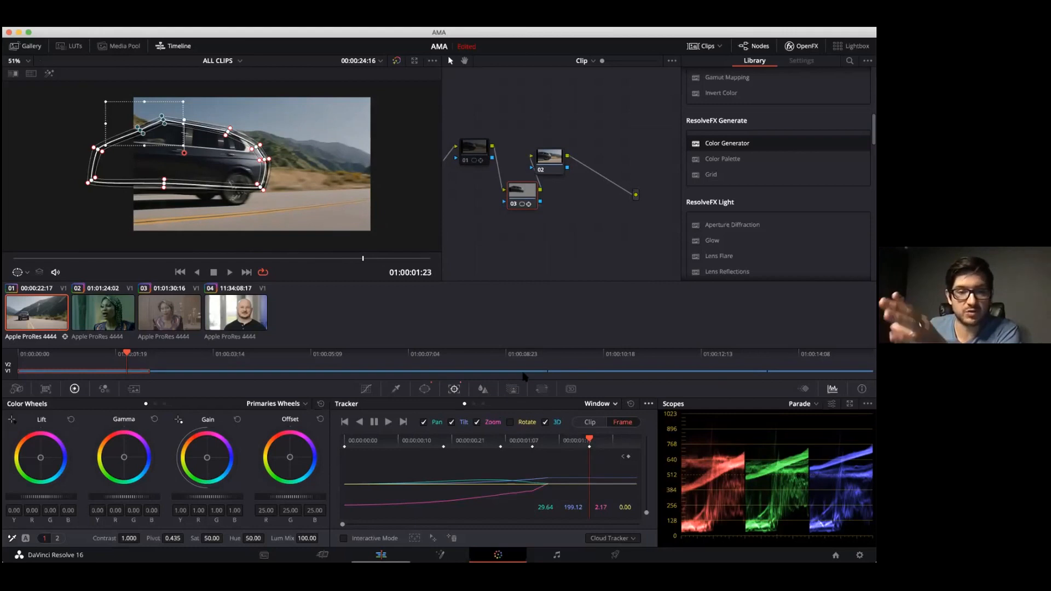
pyautogui.moveTo(370, 265)
pyautogui.mouseDown()
pyautogui.moveTo(288, 258)
pyautogui.moveTo(363, 260)
pyautogui.mouseUp()
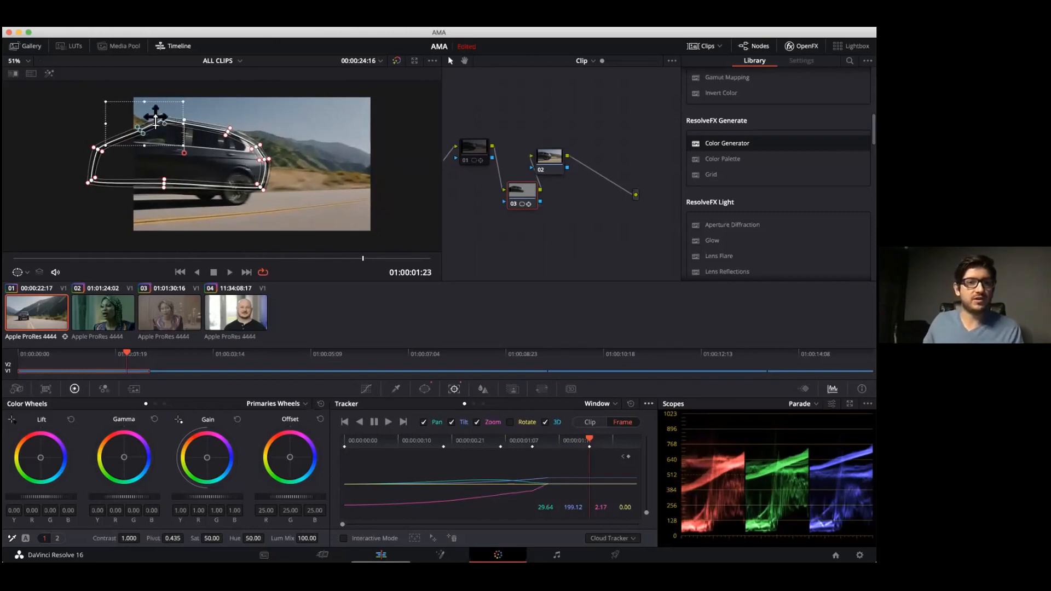
pyautogui.moveTo(155, 123); pyautogui.dragTo(160, 117)
pyautogui.moveTo(168, 182); pyautogui.dragTo(177, 195)
# Step: At 01:00:02:04, shift the window onto the back of the departing car, set its Size to 55.32 and reposition it over the body
pyautogui.moveTo(370, 259); pyautogui.dragTo(400, 258)
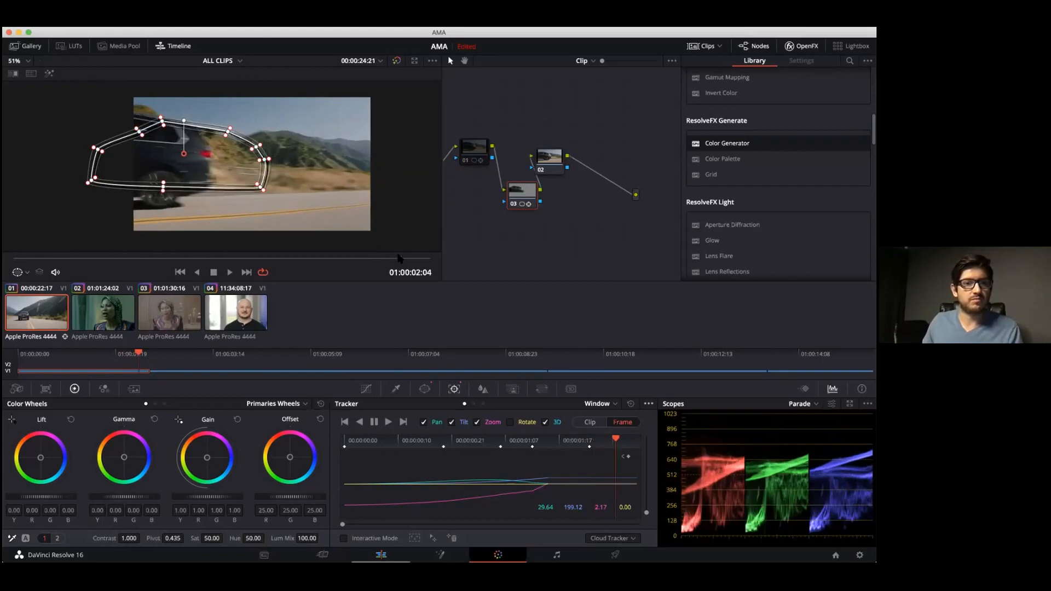
pyautogui.moveTo(200, 156); pyautogui.dragTo(147, 156)
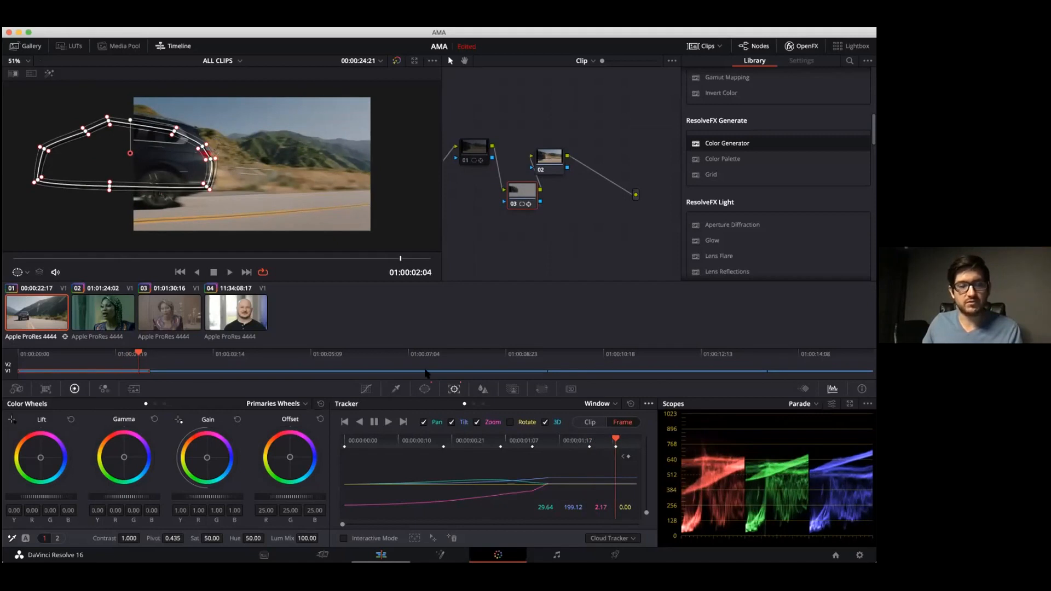
pyautogui.click(425, 389)
pyautogui.moveTo(576, 428); pyautogui.dragTo(591, 428)
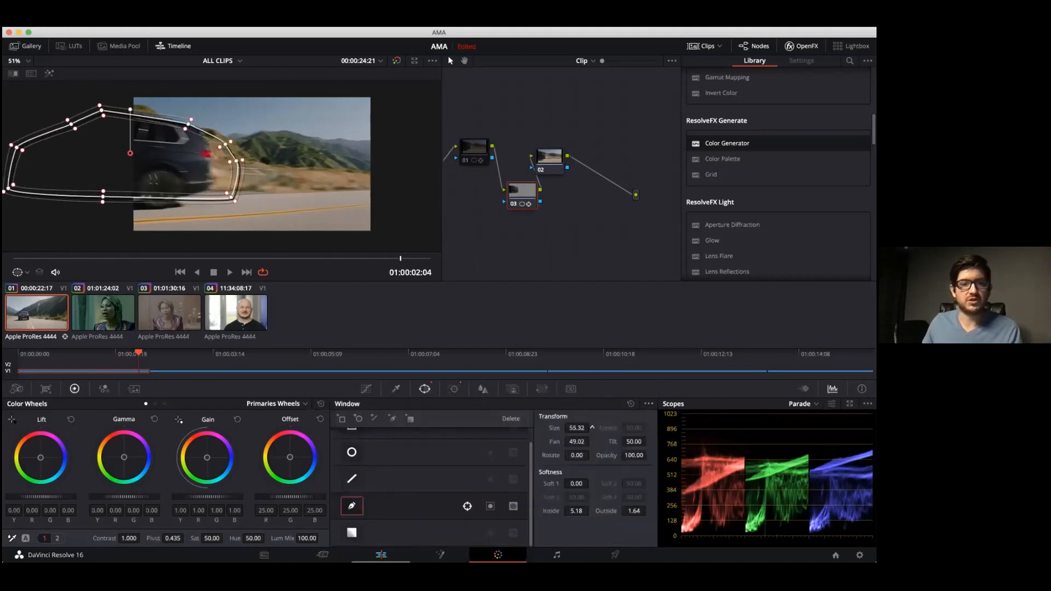
pyautogui.moveTo(166, 139)
pyautogui.mouseDown()
pyautogui.moveTo(143, 135)
pyautogui.moveTo(144, 164)
pyautogui.moveTo(131, 166)
pyautogui.mouseUp()
# Step: At the clip's last frame, 01:00:02:08, place the window over the car's tail at Pan 45.38 and Tilt 50.69
pyautogui.press('Right')
pyautogui.press('Right')
pyautogui.click(431, 258)
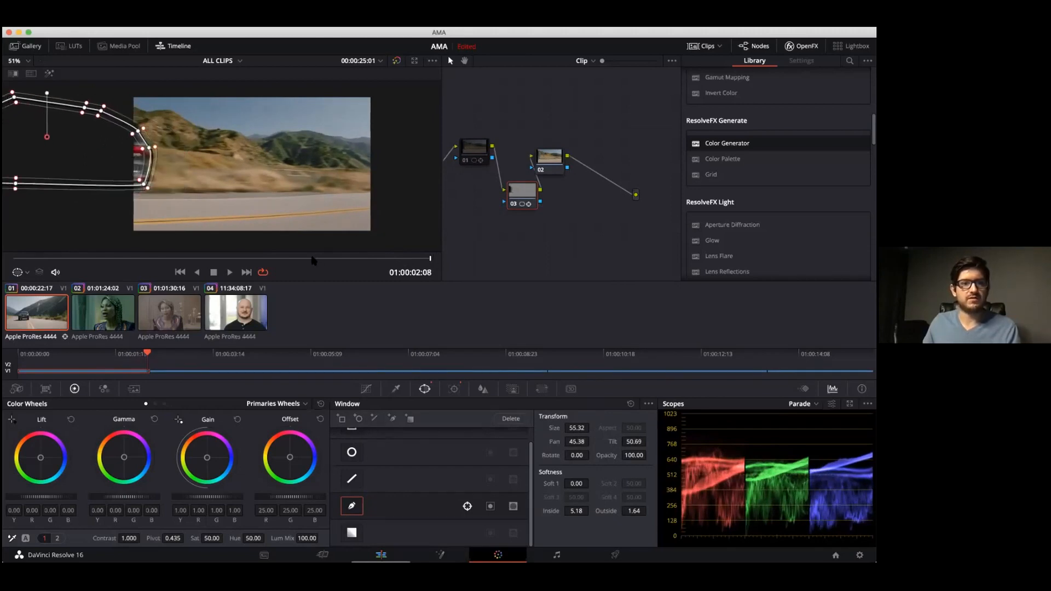
# Step: Play and scrub the clip from its start to check how the window follows the car
pyautogui.moveTo(314, 258); pyautogui.dragTo(7, 261)
pyautogui.press('space')
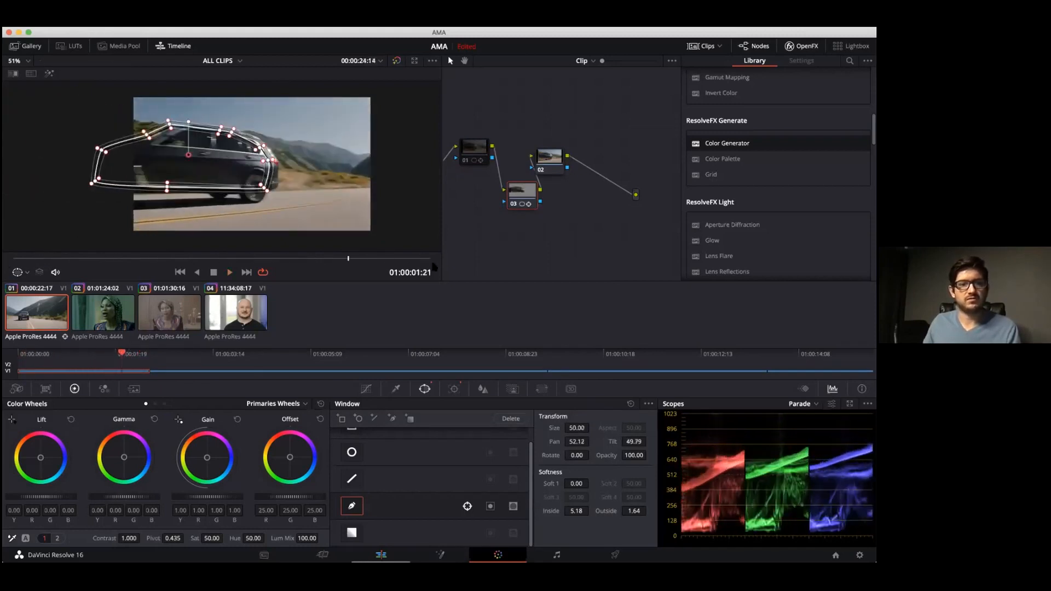
pyautogui.moveTo(356, 257); pyautogui.dragTo(294, 236)
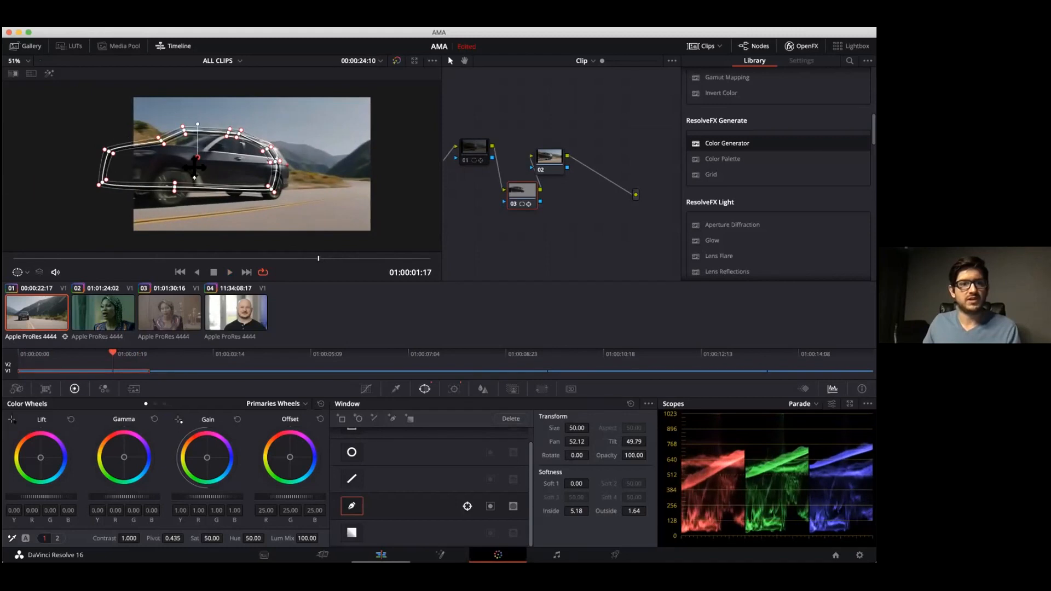
pyautogui.moveTo(340, 261); pyautogui.dragTo(8, 262)
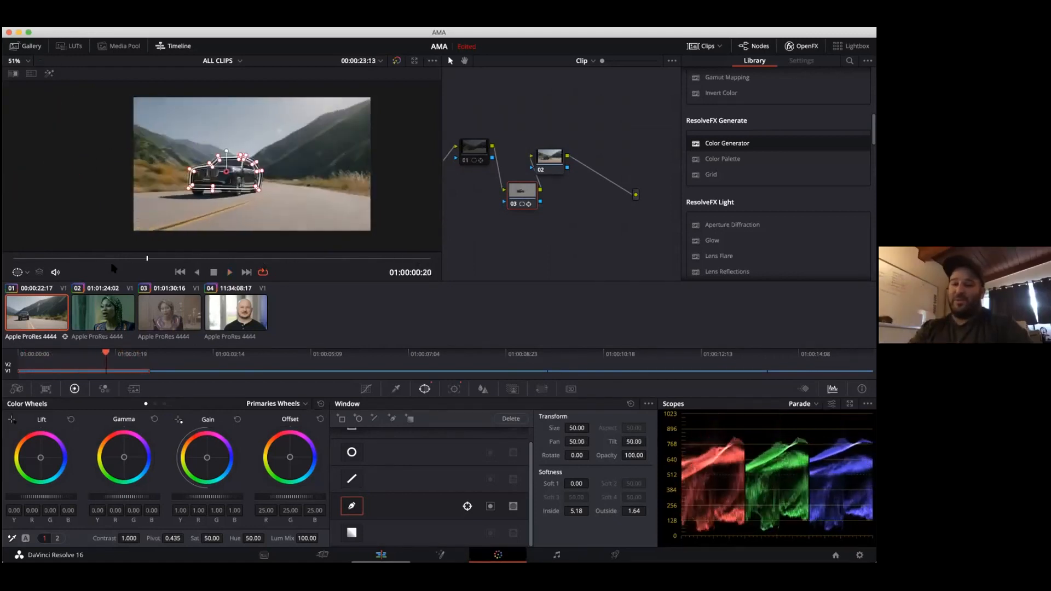
# Step: Line up nodes 03 and 02 in a row after node 01, and compare the car windows on nodes 03 and 01
pyautogui.moveTo(549, 157); pyautogui.dragTo(554, 138)
pyautogui.moveTo(517, 204); pyautogui.dragTo(562, 137)
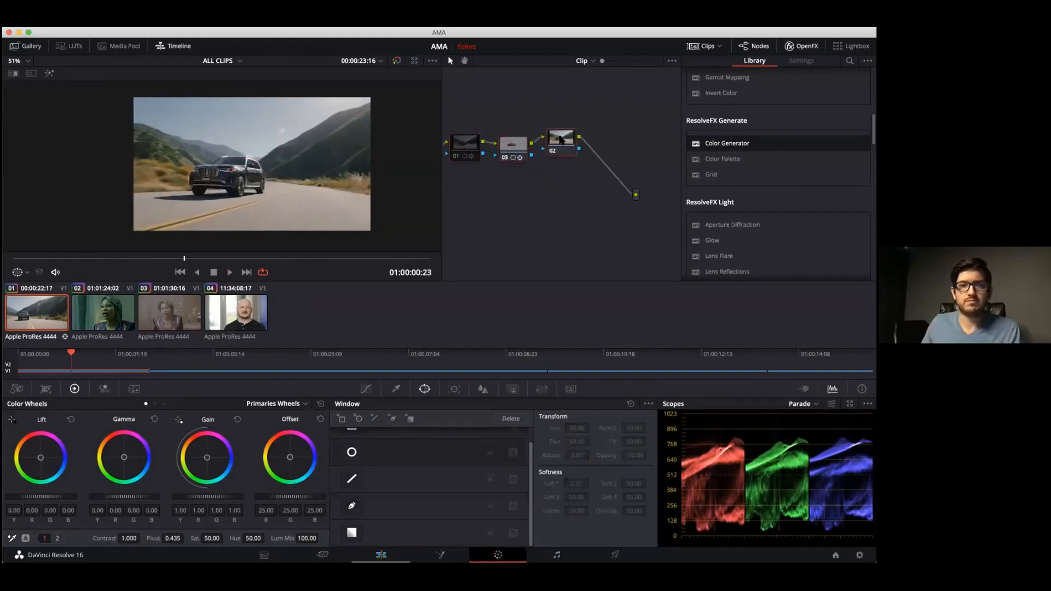
pyautogui.click(523, 144)
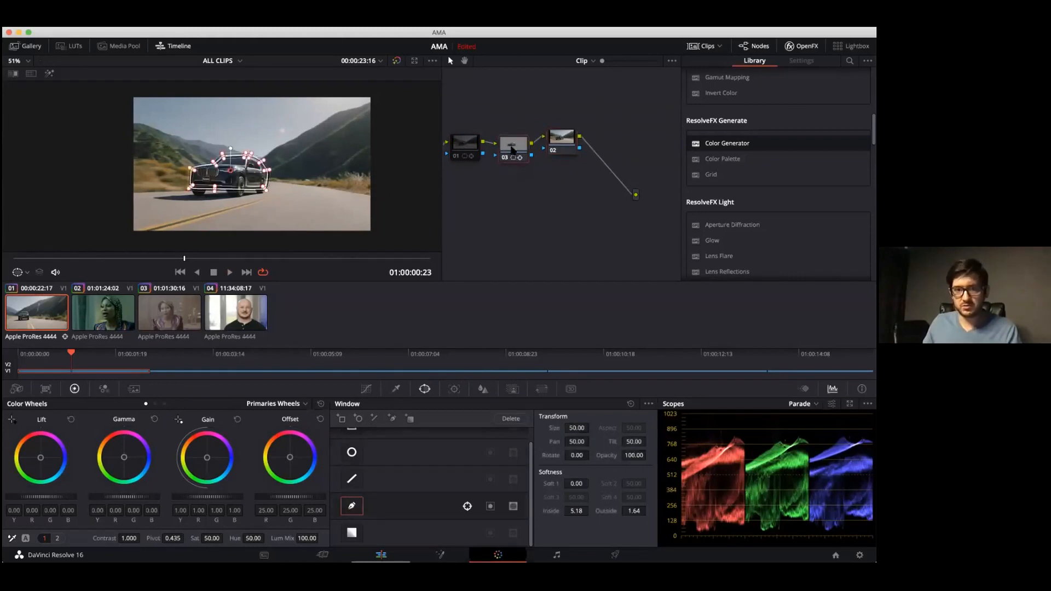
pyautogui.click(463, 138)
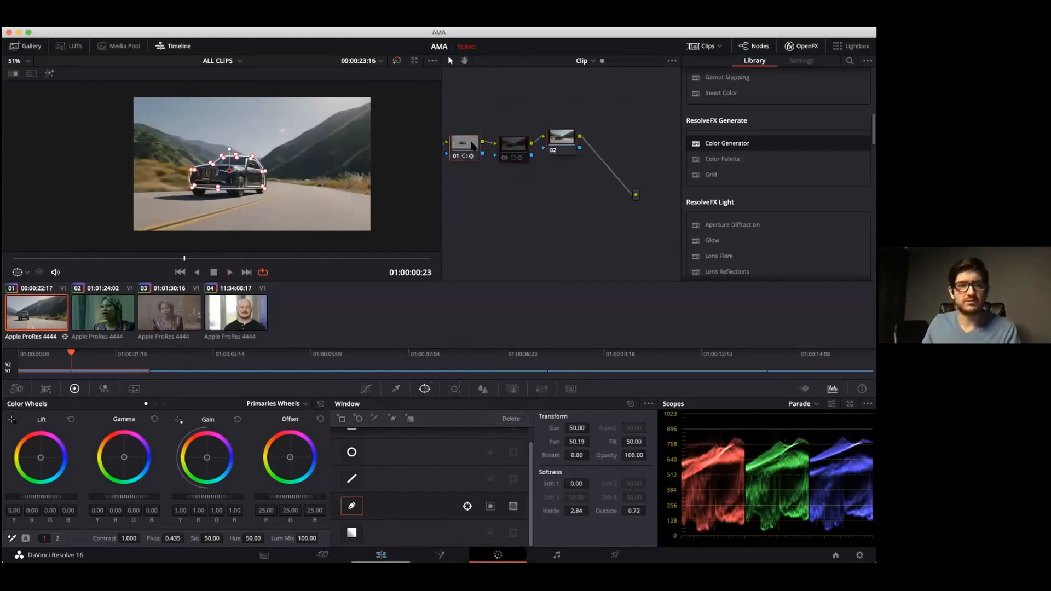
pyautogui.click(562, 137)
pyautogui.click(464, 146)
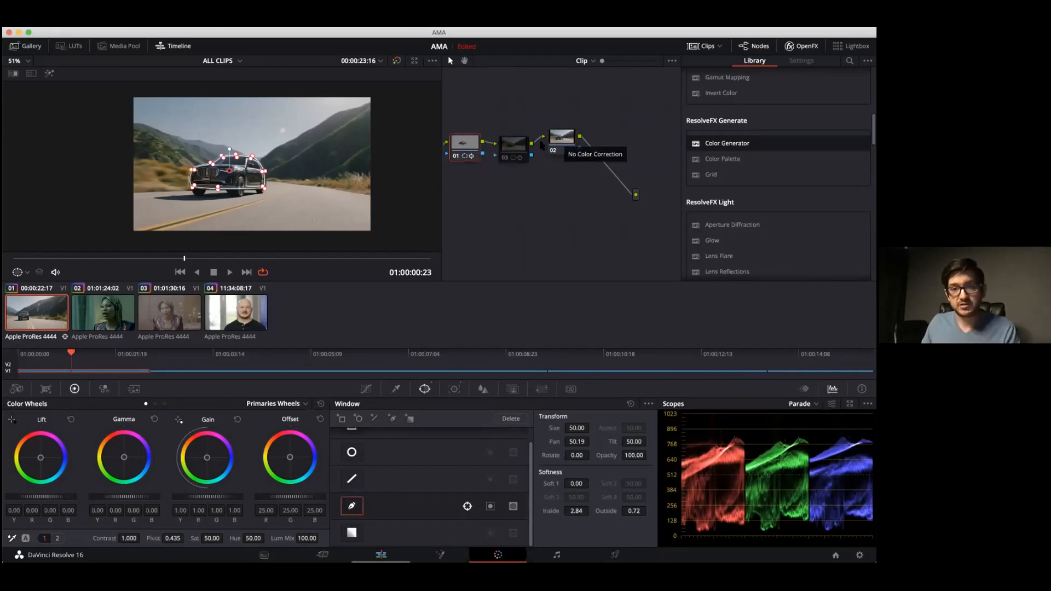
# Step: Connect node 01's key output to node 02's key input, and arrange nodes 01 and 02 below node 03
pyautogui.click(567, 143)
pyautogui.moveTo(567, 143); pyautogui.dragTo(575, 151)
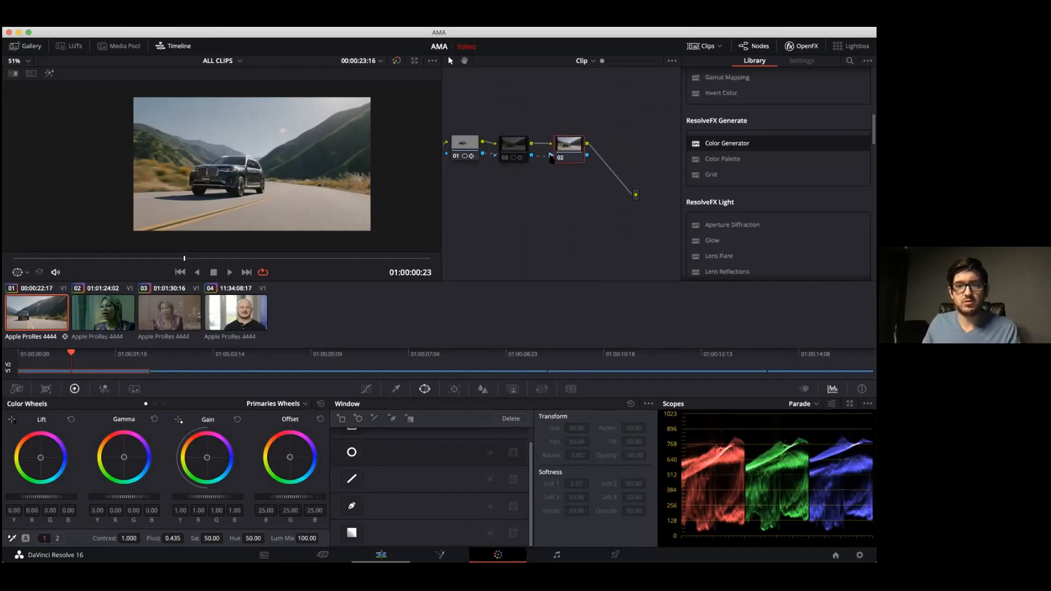
pyautogui.moveTo(467, 147); pyautogui.dragTo(465, 187)
pyautogui.moveTo(560, 147); pyautogui.dragTo(562, 183)
# Step: Raise the Gain on node 02 to 1.68 and play the clip to check the correction inside the shared window
pyautogui.click(462, 185)
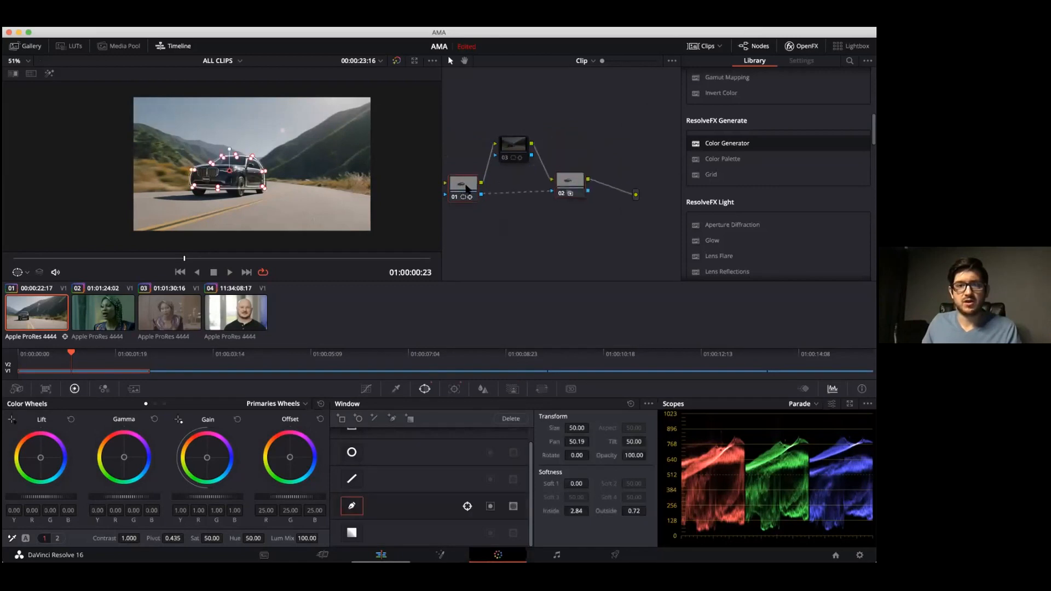
pyautogui.moveTo(247, 257); pyautogui.dragTo(164, 255)
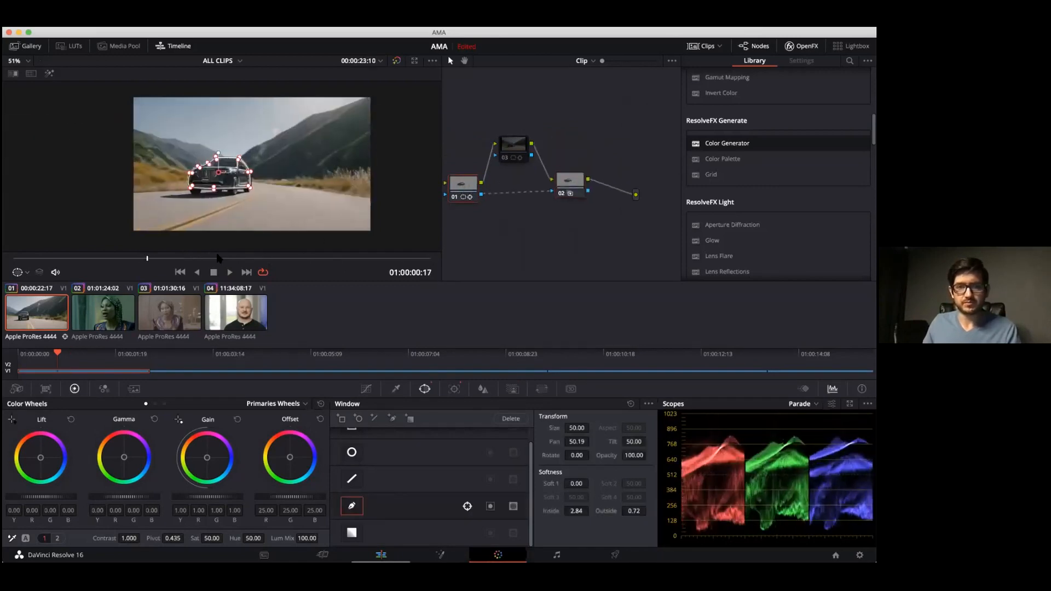
pyautogui.click(573, 181)
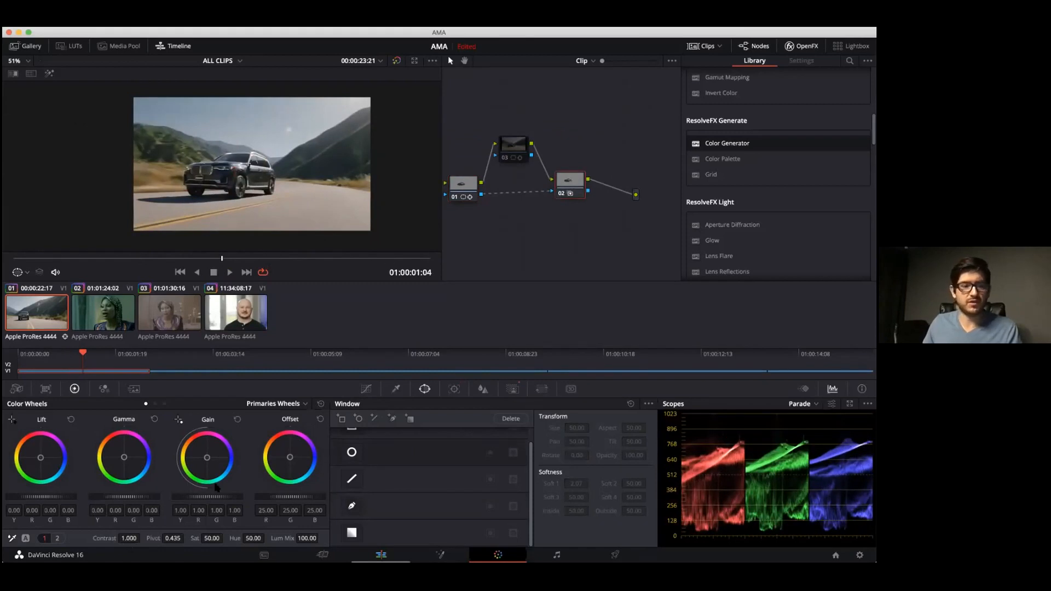
pyautogui.moveTo(207, 496); pyautogui.dragTo(233, 497)
pyautogui.press('space')
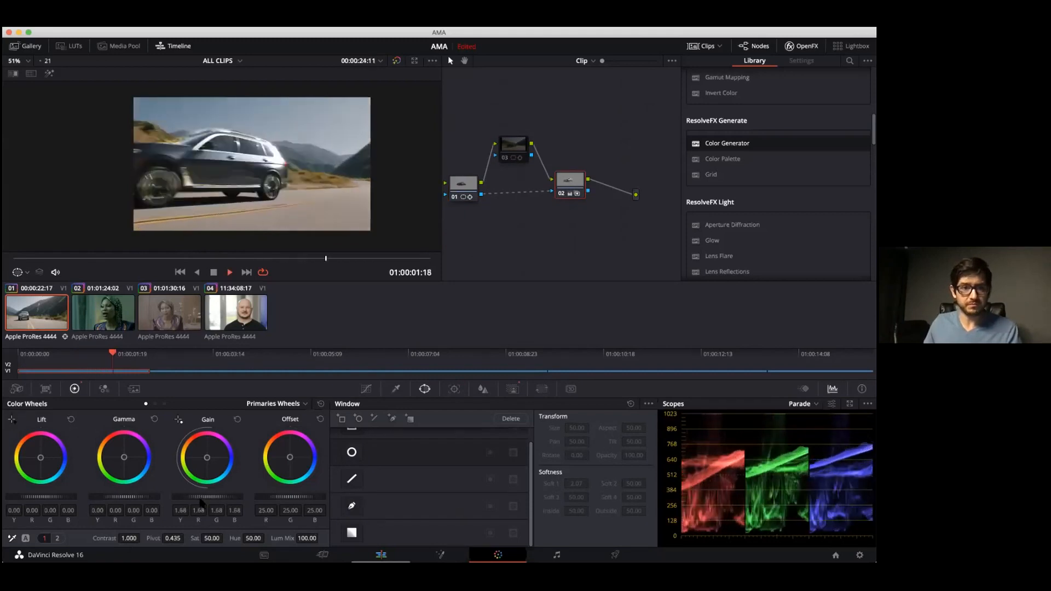
pyautogui.press('space')
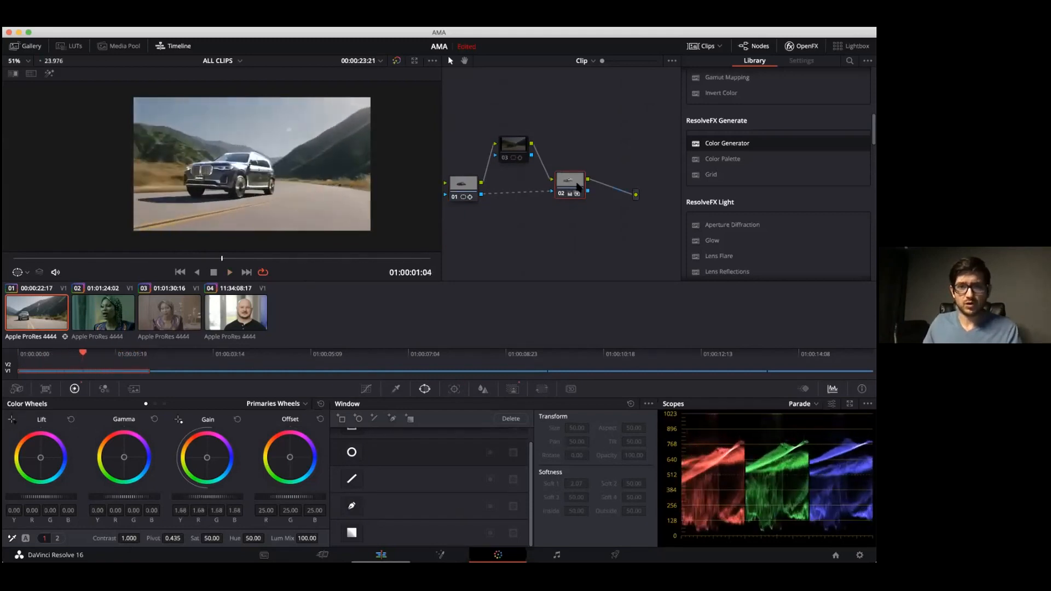
# Step: Invert node 02's Key Input, play the clip with Highlight on to check the matte, and select node 03
pyautogui.click(512, 387)
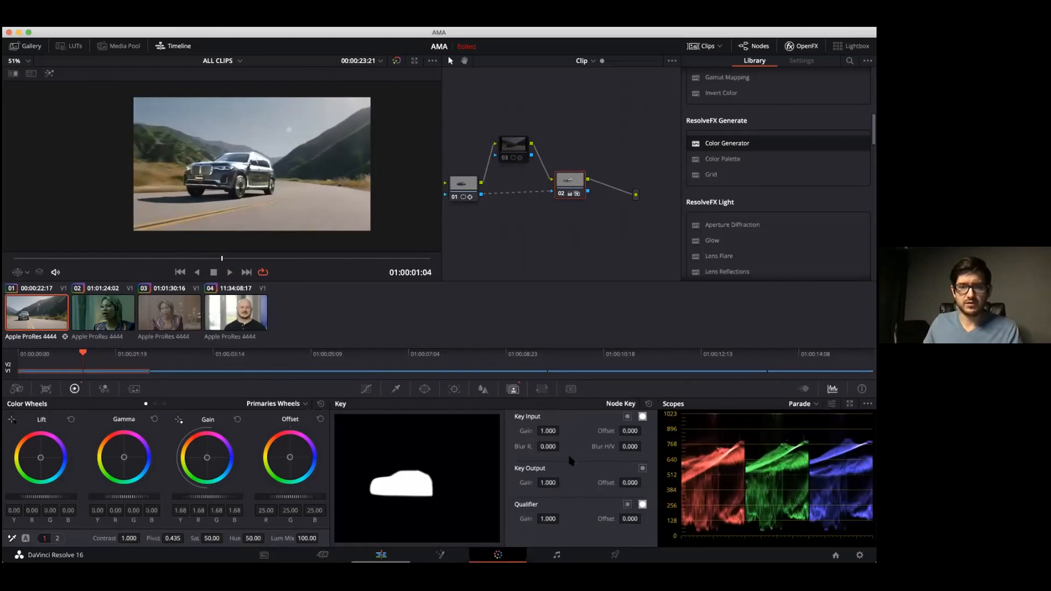
pyautogui.click(628, 417)
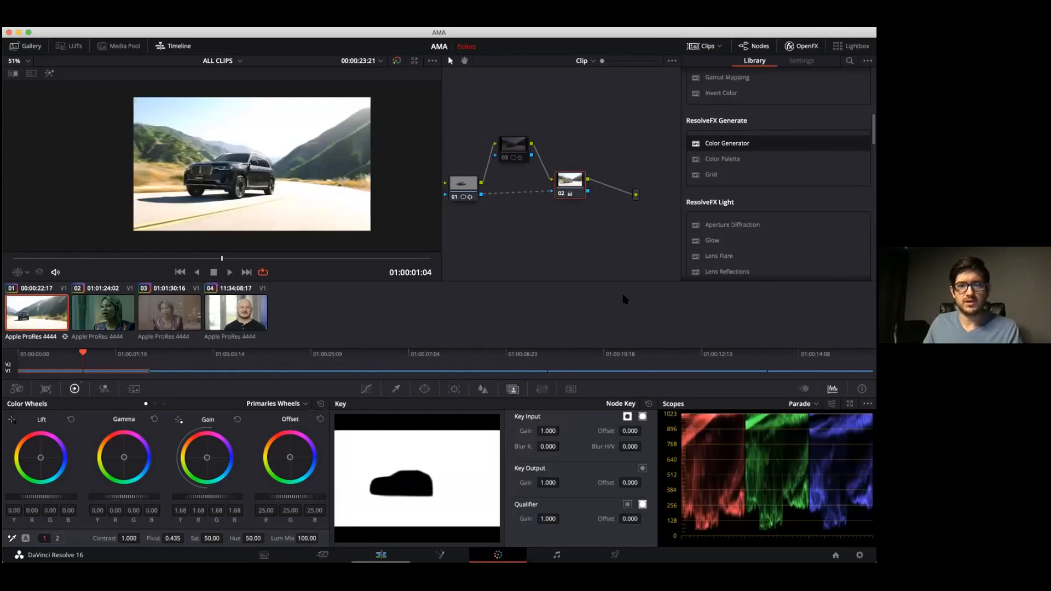
pyautogui.click(50, 74)
pyautogui.press('space')
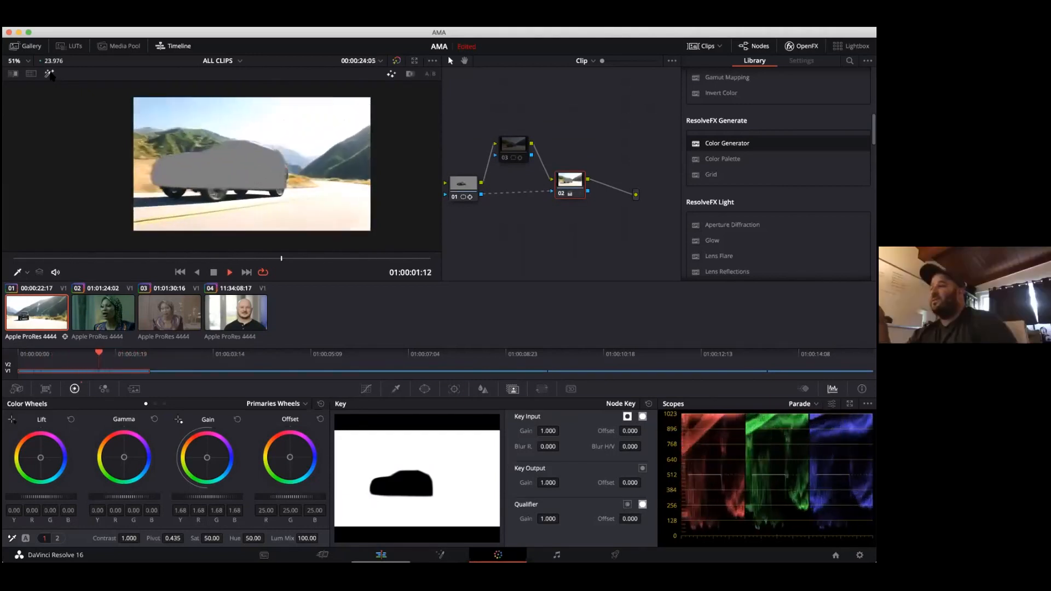
pyautogui.press('space')
pyautogui.click(50, 75)
pyautogui.click(516, 144)
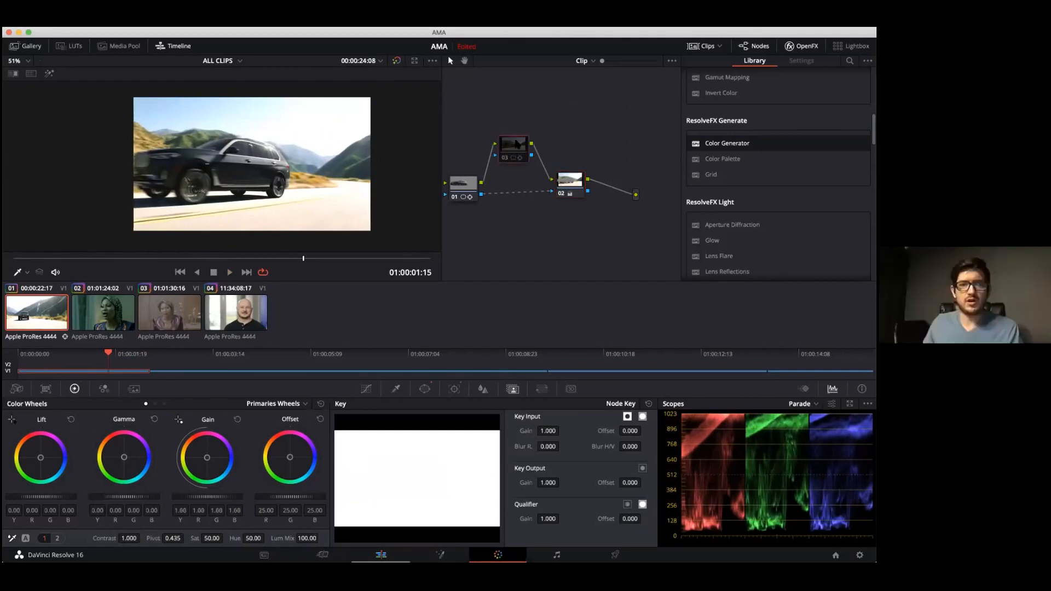
# Step: Spread out nodes 03, 02 and 01, and feed node 01's key to node 02 with the Key Input inversion off
pyautogui.moveTo(509, 135); pyautogui.dragTo(505, 121)
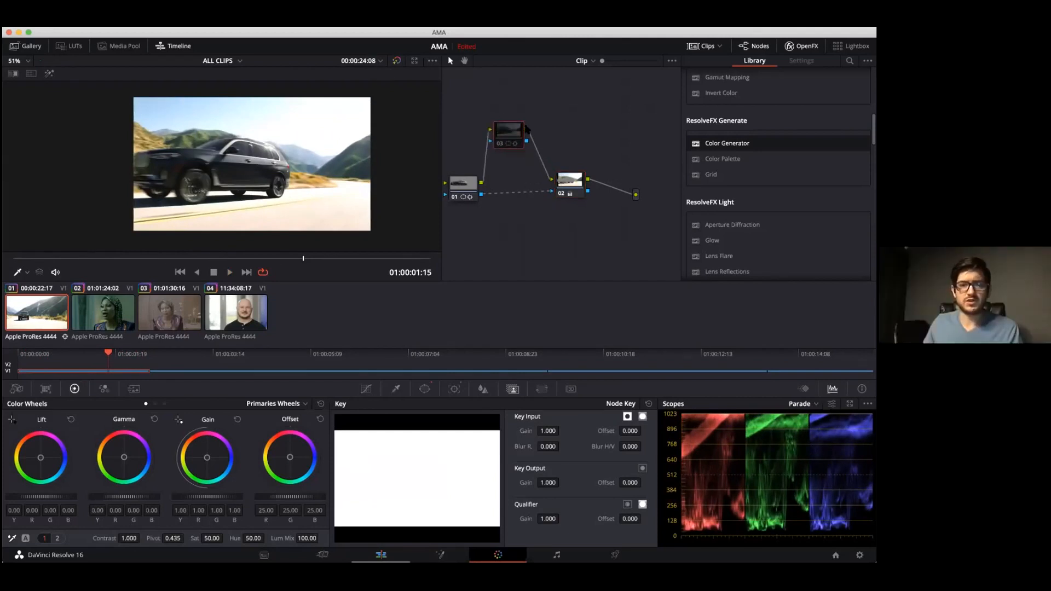
pyautogui.moveTo(579, 166); pyautogui.dragTo(591, 135)
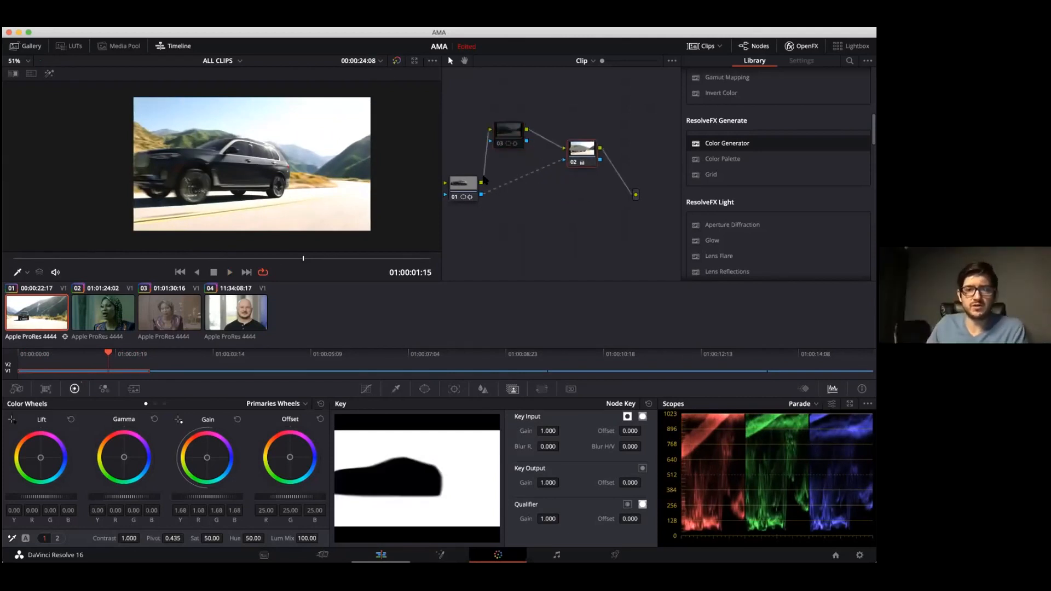
pyautogui.moveTo(496, 191)
pyautogui.mouseDown()
pyautogui.moveTo(481, 197)
pyautogui.moveTo(481, 184)
pyautogui.mouseUp()
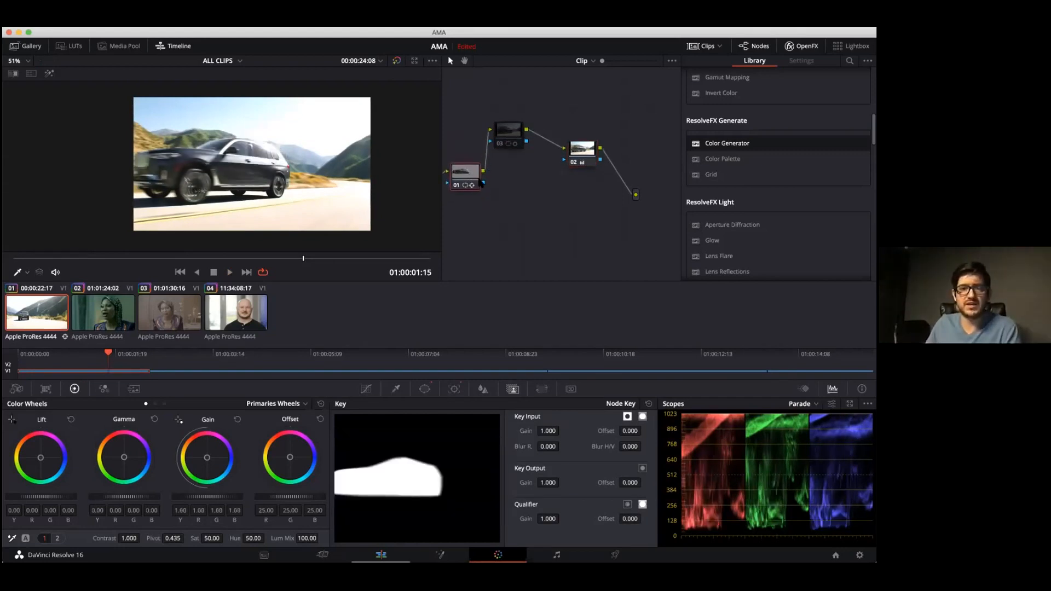
pyautogui.moveTo(569, 165); pyautogui.dragTo(566, 141)
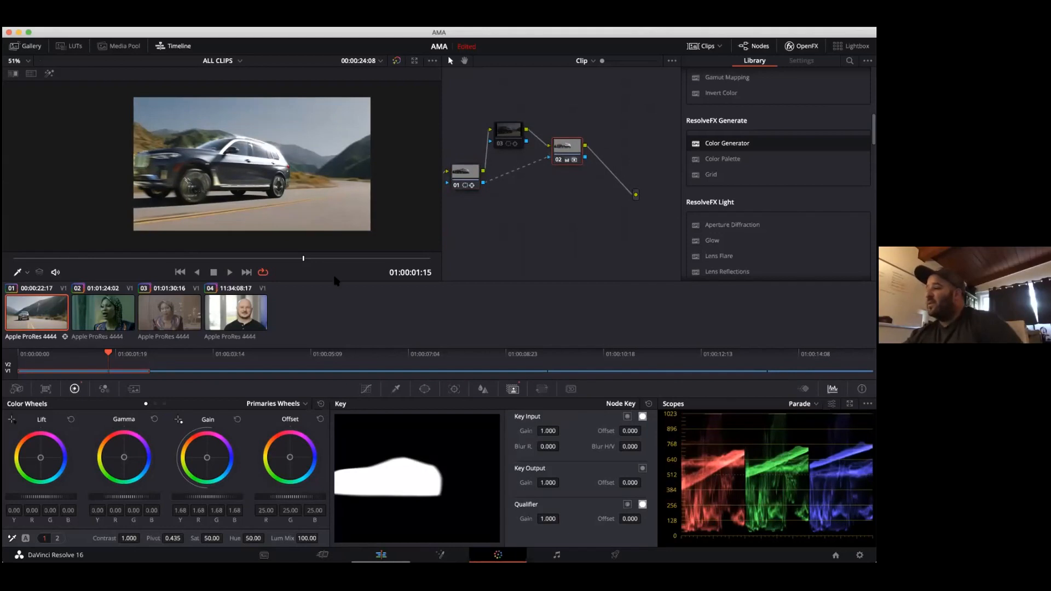
# Step: Play and scrub the car clip to check the shared key on node 02
pyautogui.moveTo(305, 259); pyautogui.dragTo(53, 259)
pyautogui.press('space')
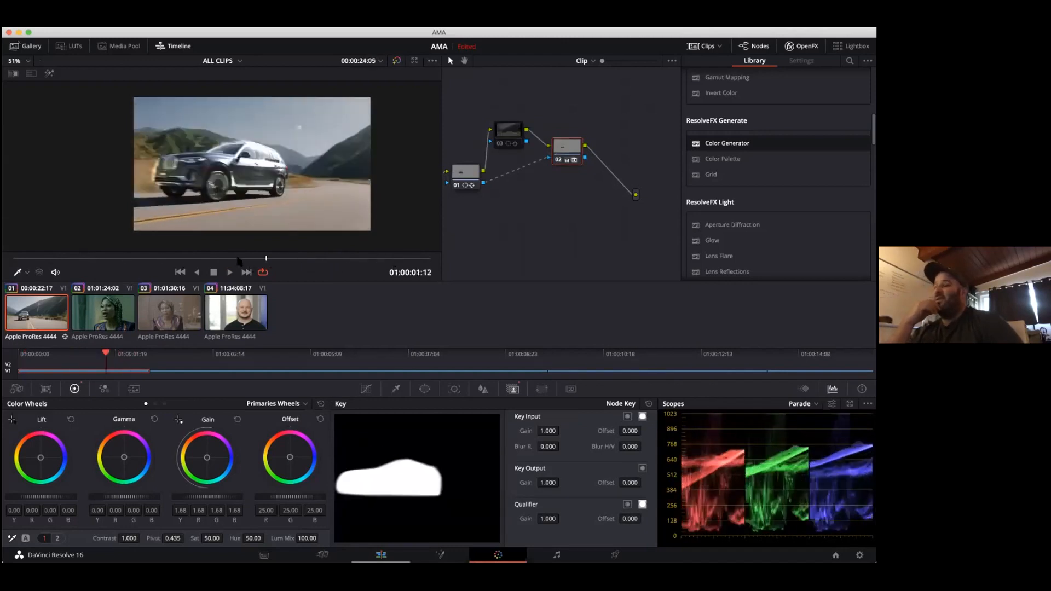
pyautogui.click(124, 259)
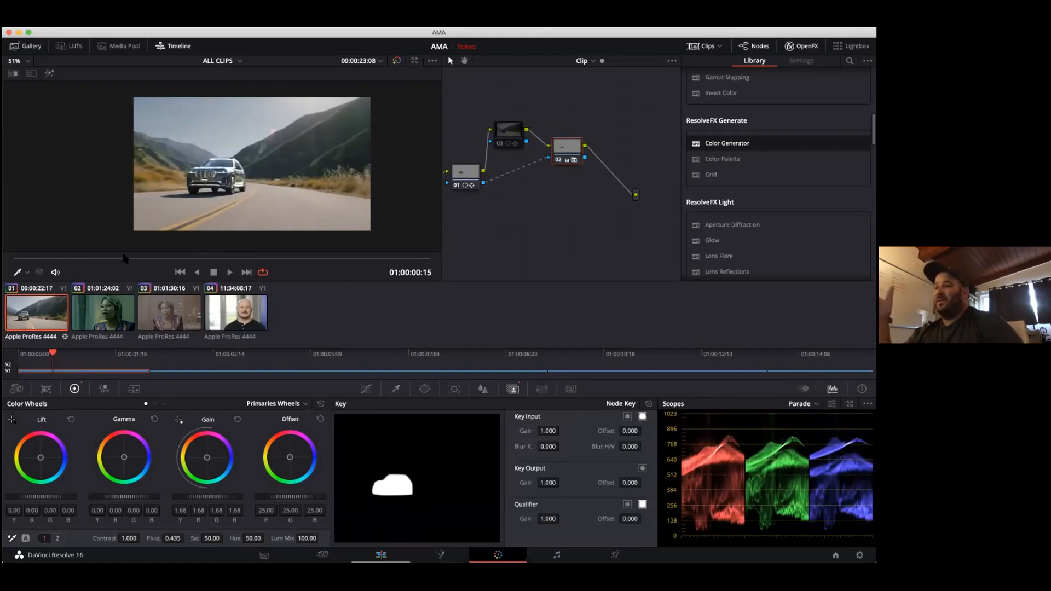
pyautogui.click(170, 258)
pyautogui.moveTo(243, 236); pyautogui.dragTo(84, 234)
# Step: Move node 03 up and away from the others, and delete node 02
pyautogui.moveTo(506, 137); pyautogui.dragTo(490, 120)
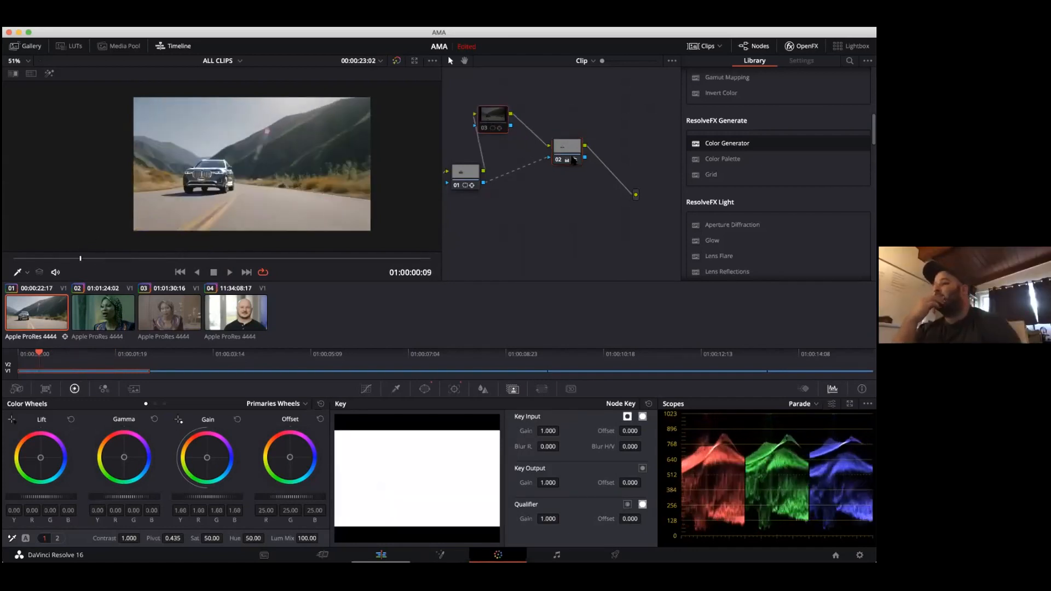
pyautogui.click(572, 148)
pyautogui.press('Delete')
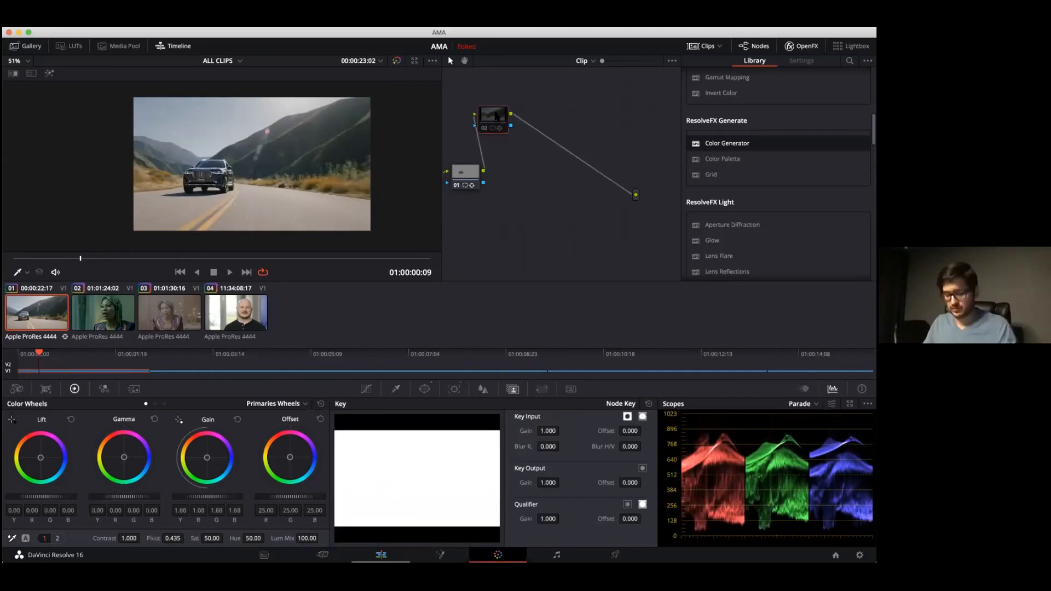
# Step: Add a serial node at the end of the chain and outline the car with a closed Curve window
pyautogui.hotkey('alt', 's')
pyautogui.click(425, 389)
pyautogui.click(352, 506)
pyautogui.click(232, 165)
pyautogui.click(226, 163)
pyautogui.click(218, 161)
pyautogui.click(209, 160)
pyautogui.click(202, 162)
pyautogui.click(185, 181)
pyautogui.click(211, 187)
pyautogui.click(233, 167)
# Step: Soften the edges of the new car window and track it forward through the clip
pyautogui.moveTo(649, 511); pyautogui.dragTo(662, 511)
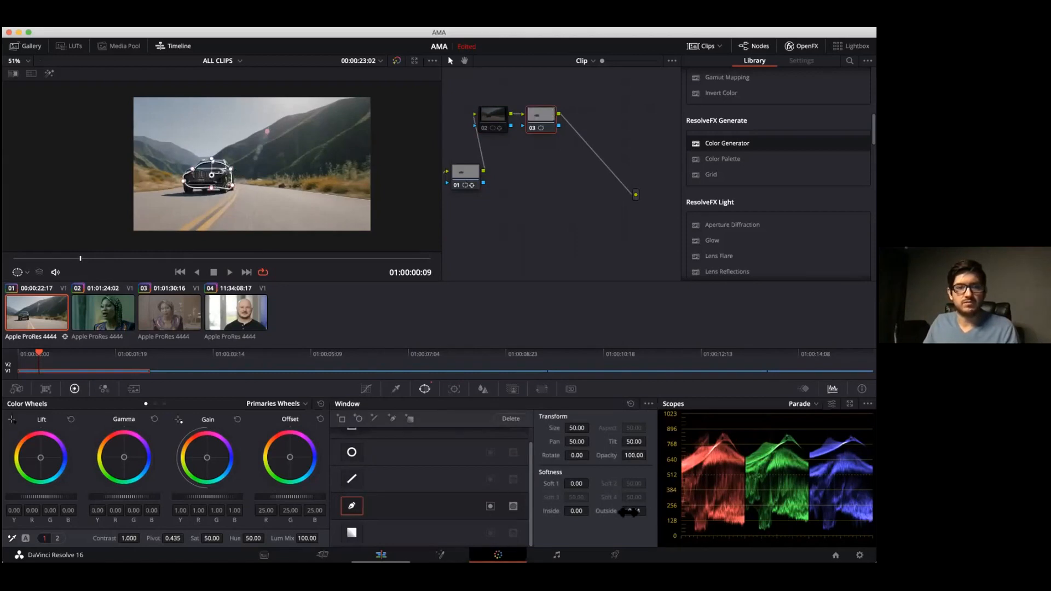
pyautogui.moveTo(576, 511); pyautogui.dragTo(622, 515)
pyautogui.click(456, 389)
pyautogui.click(509, 422)
pyautogui.click(388, 422)
pyautogui.click(374, 422)
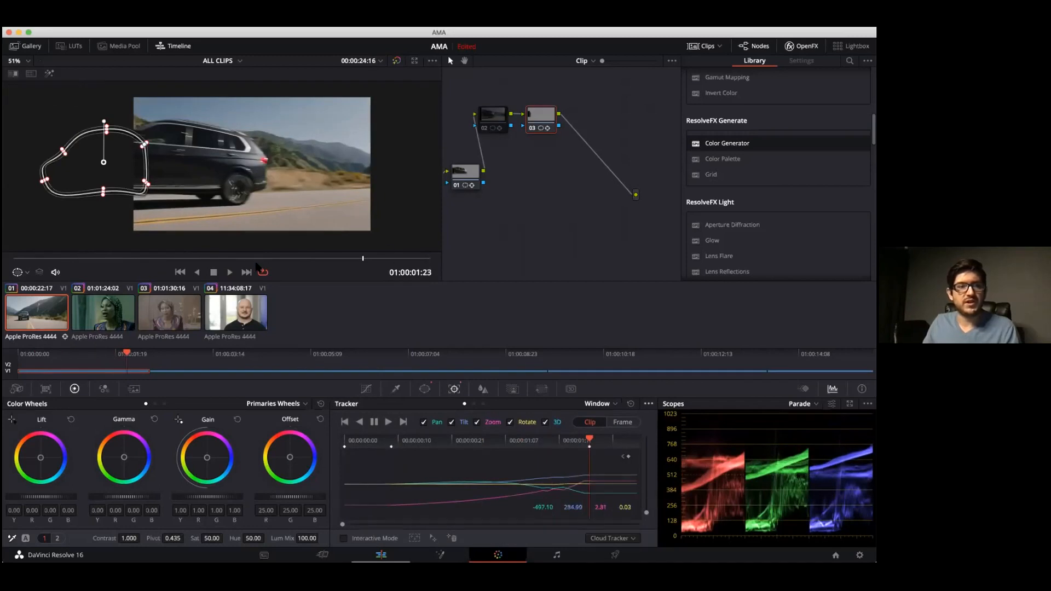
# Step: Scrub and play the clip to check how closely the tracked window on node 03 follows the car
pyautogui.moveTo(312, 260); pyautogui.dragTo(249, 254)
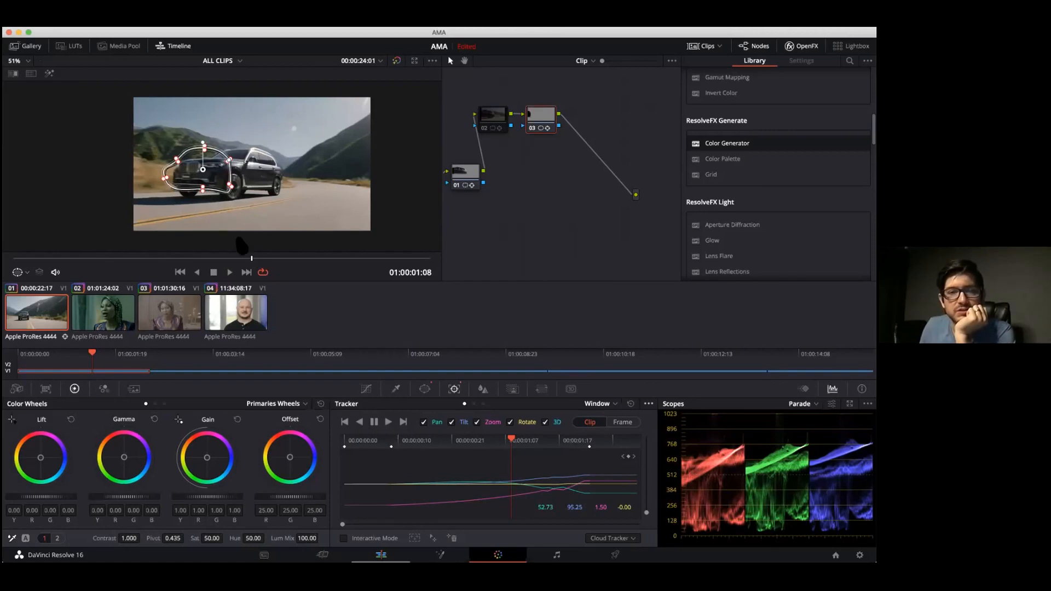
pyautogui.moveTo(253, 259); pyautogui.dragTo(222, 260)
pyautogui.press('space')
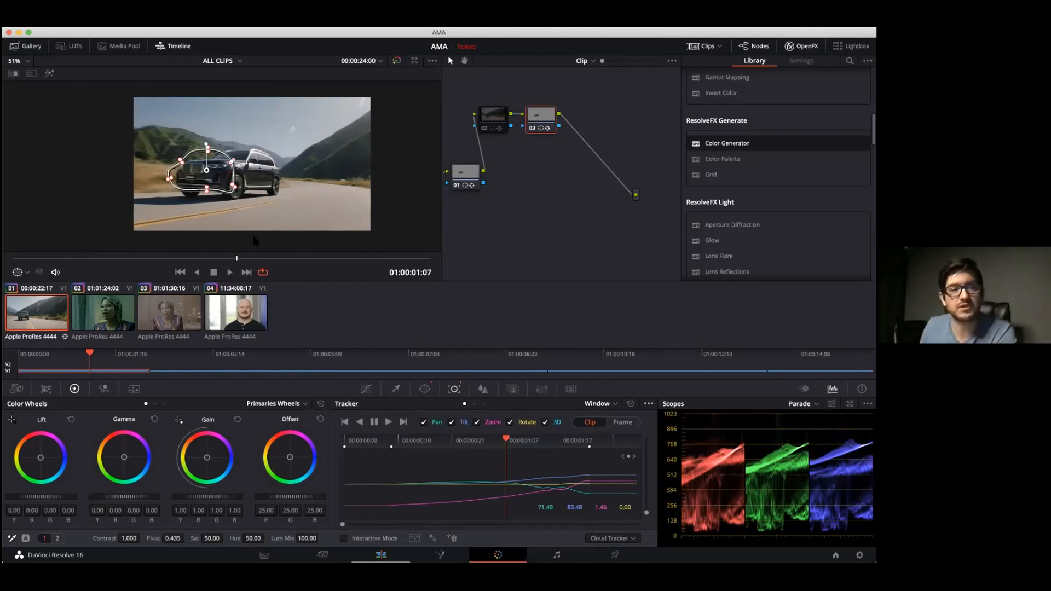
pyautogui.moveTo(245, 259); pyautogui.dragTo(326, 259)
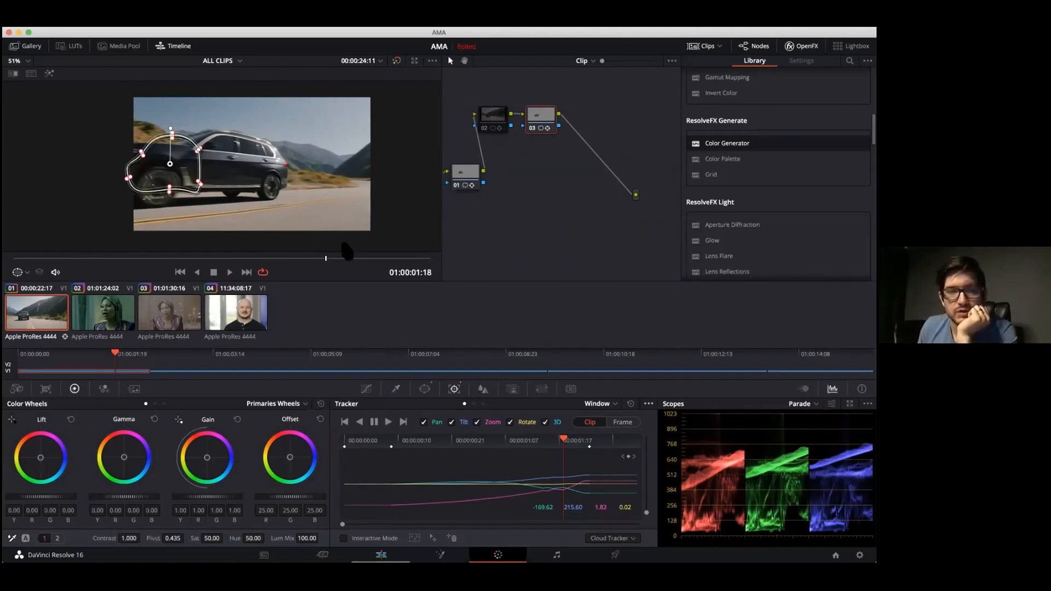
pyautogui.moveTo(253, 259); pyautogui.dragTo(22, 259)
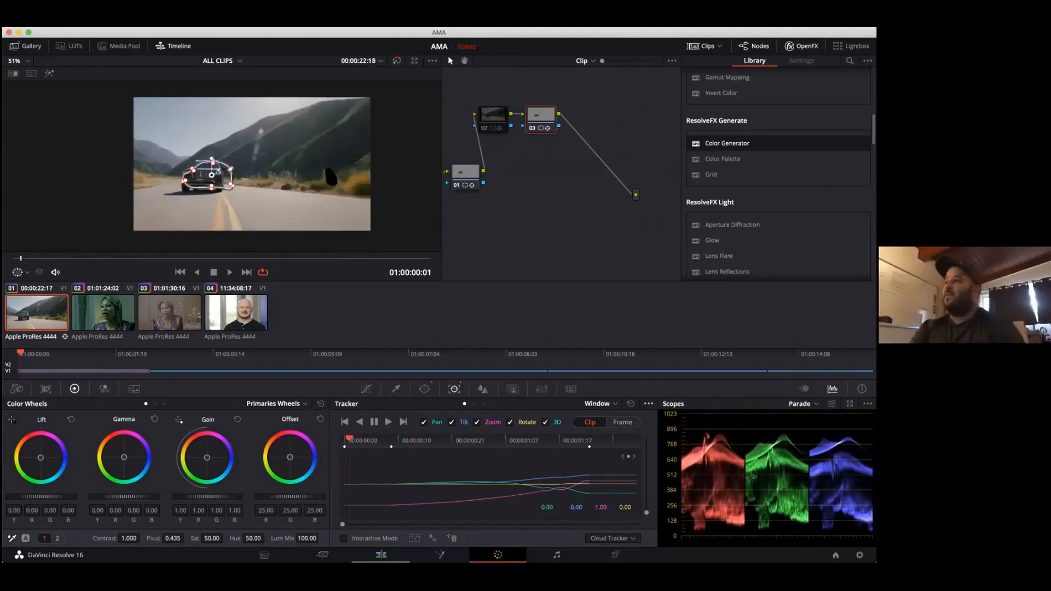
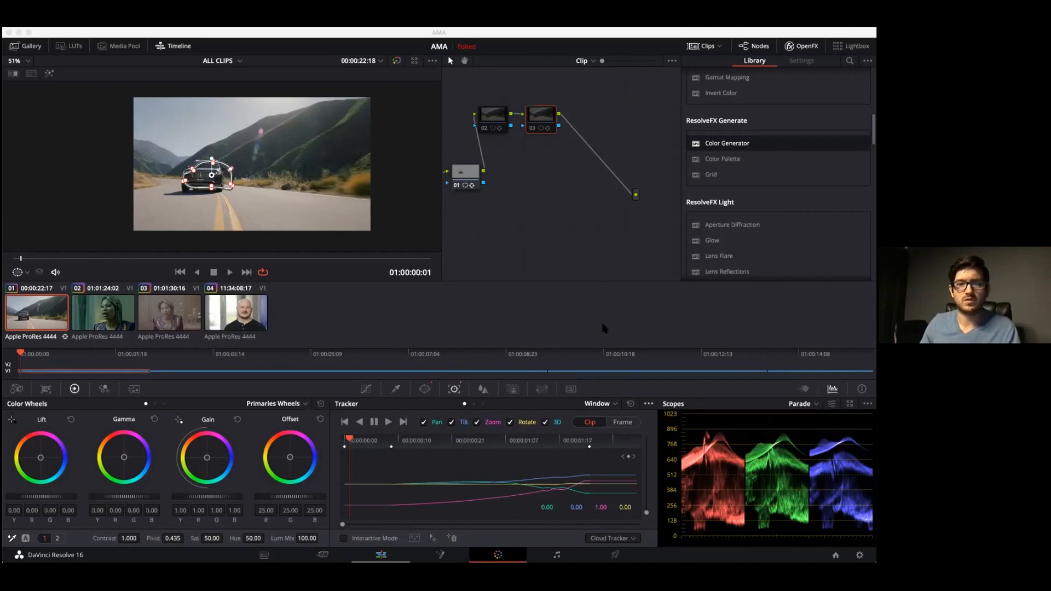
# Step: Create a new local version of clip 01's grade and reset all its grades and nodes
pyautogui.click(379, 89)
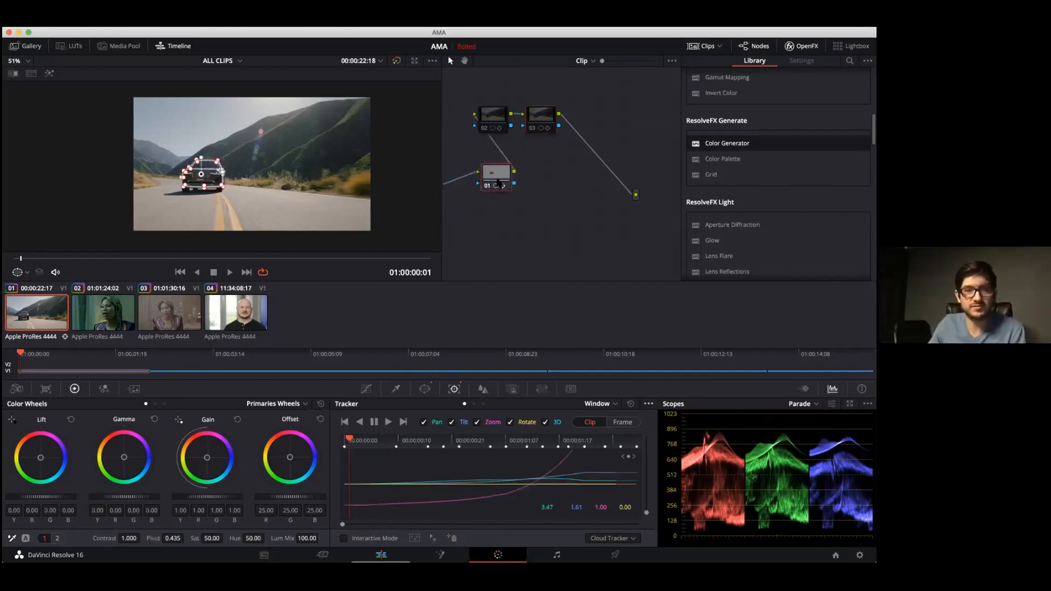
pyautogui.rightClick(512, 222)
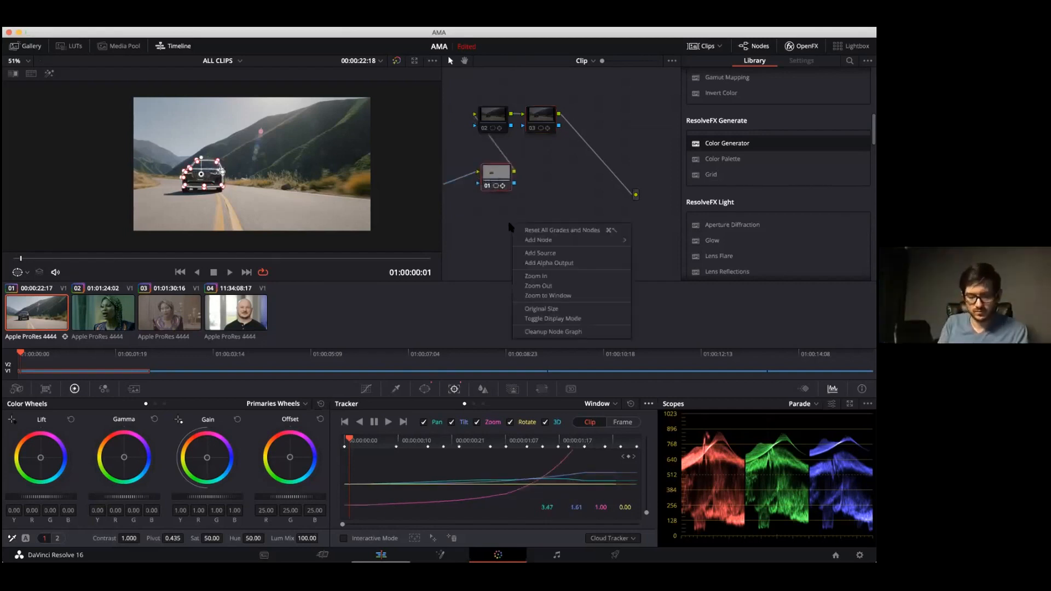
pyautogui.click(513, 217)
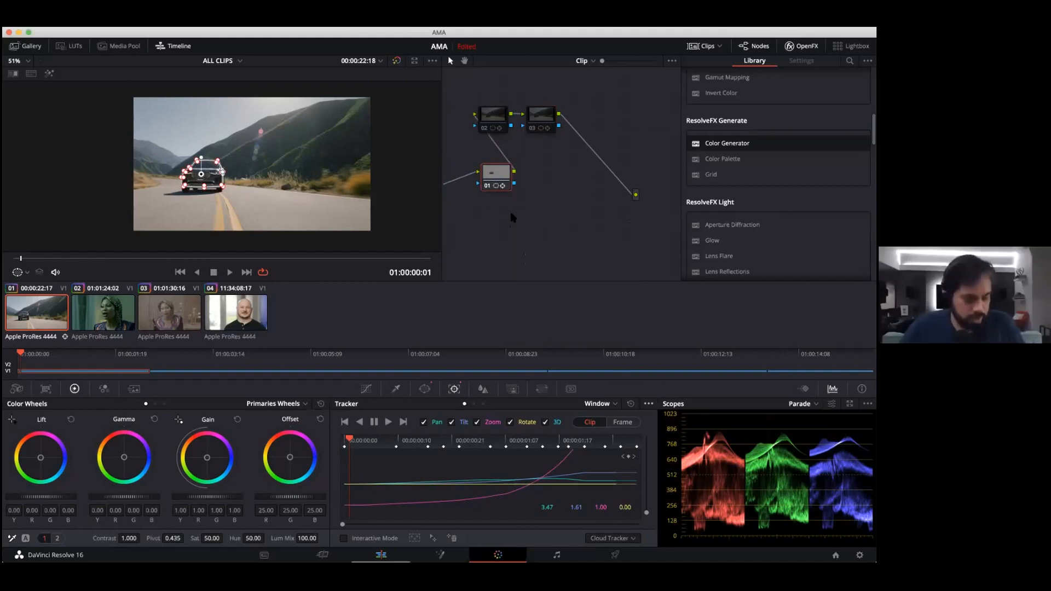
pyautogui.rightClick(46, 309)
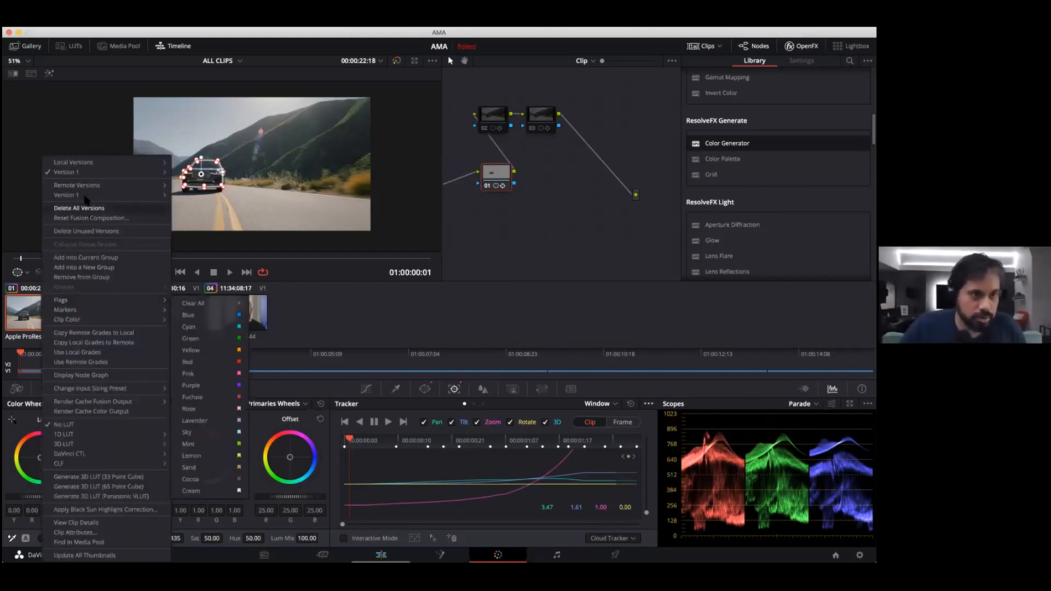
pyautogui.moveTo(89, 164)
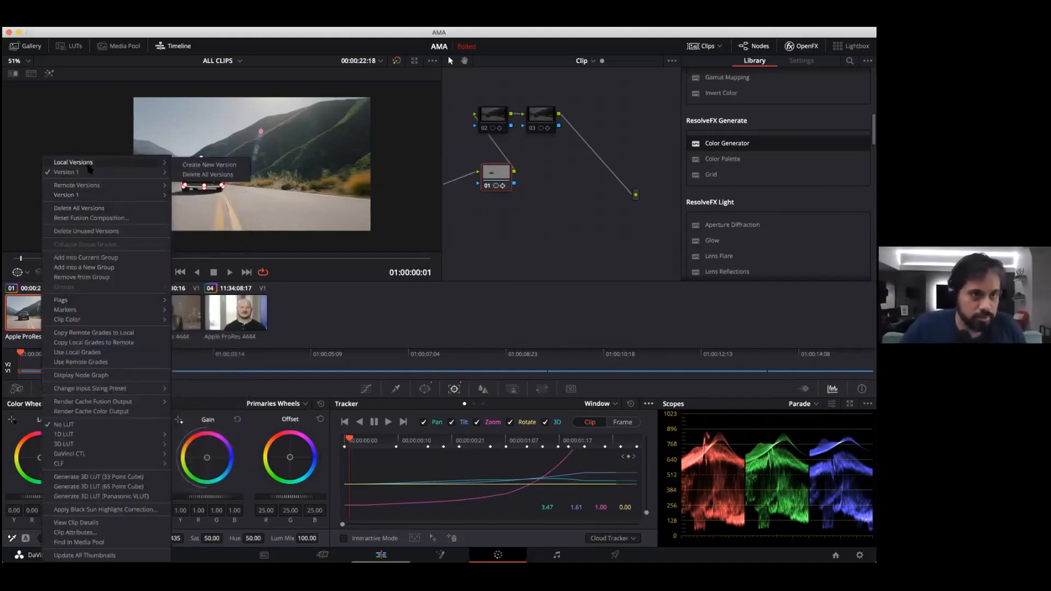
pyautogui.click(189, 164)
pyautogui.click(473, 320)
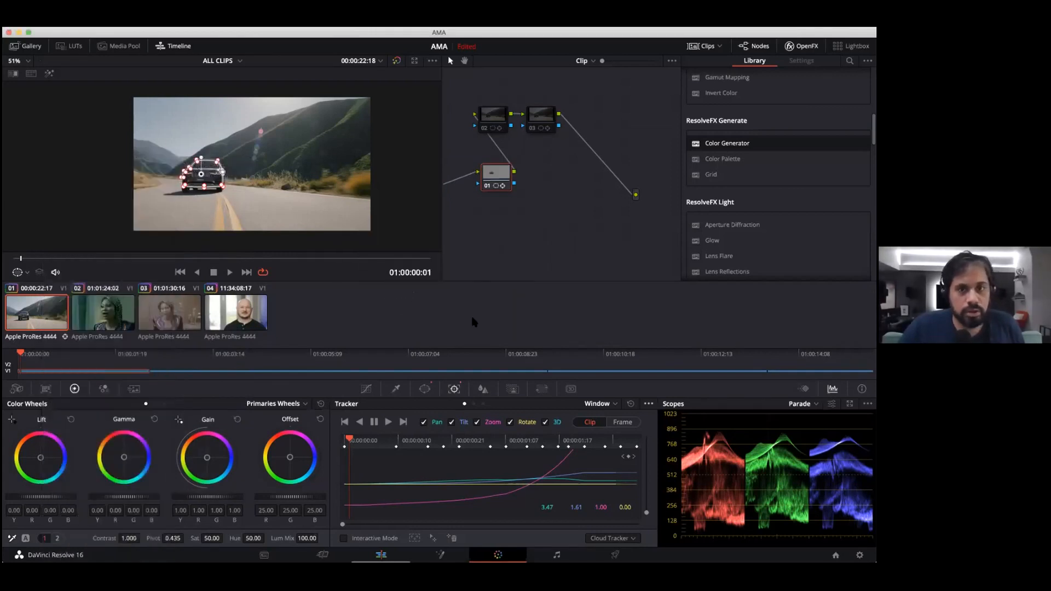
pyautogui.rightClick(508, 221)
pyautogui.click(521, 223)
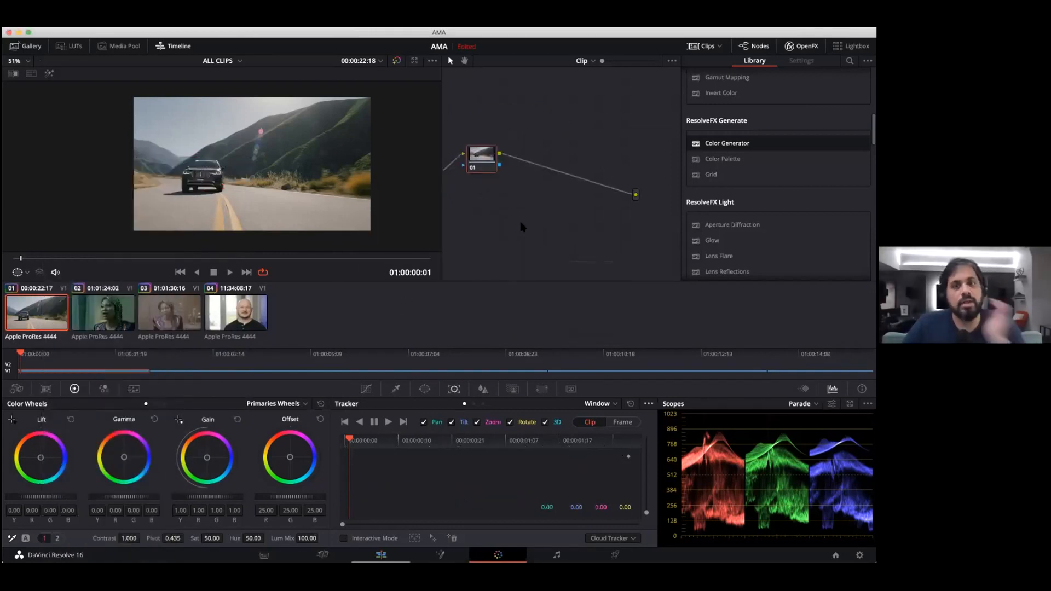
# Step: Play through the ungraded car clip to study the motion, and park the playhead at 01:00:01:07
pyautogui.moveTo(38, 259); pyautogui.dragTo(95, 266)
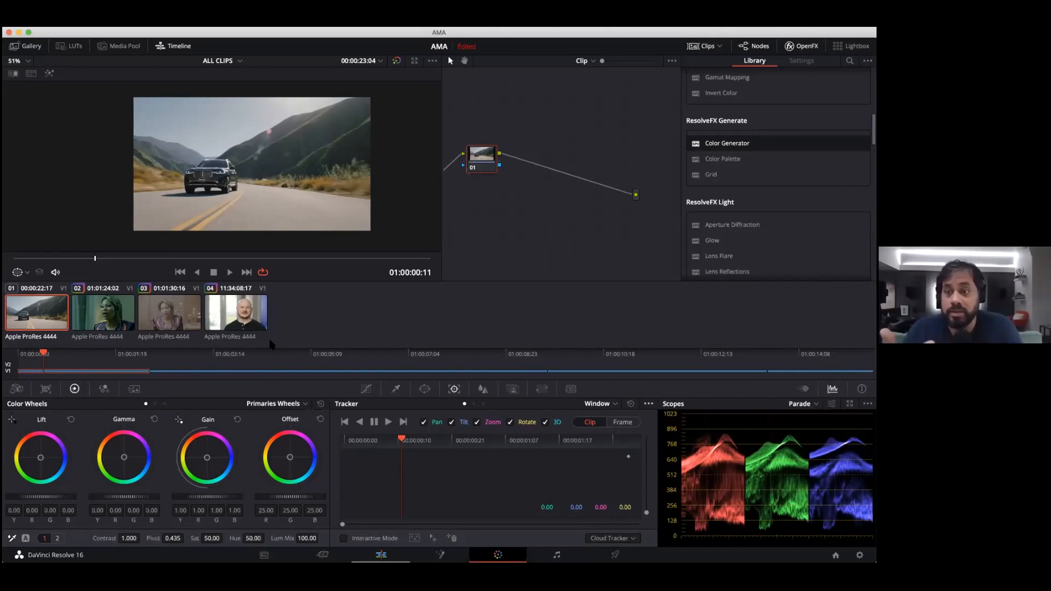
pyautogui.press('space')
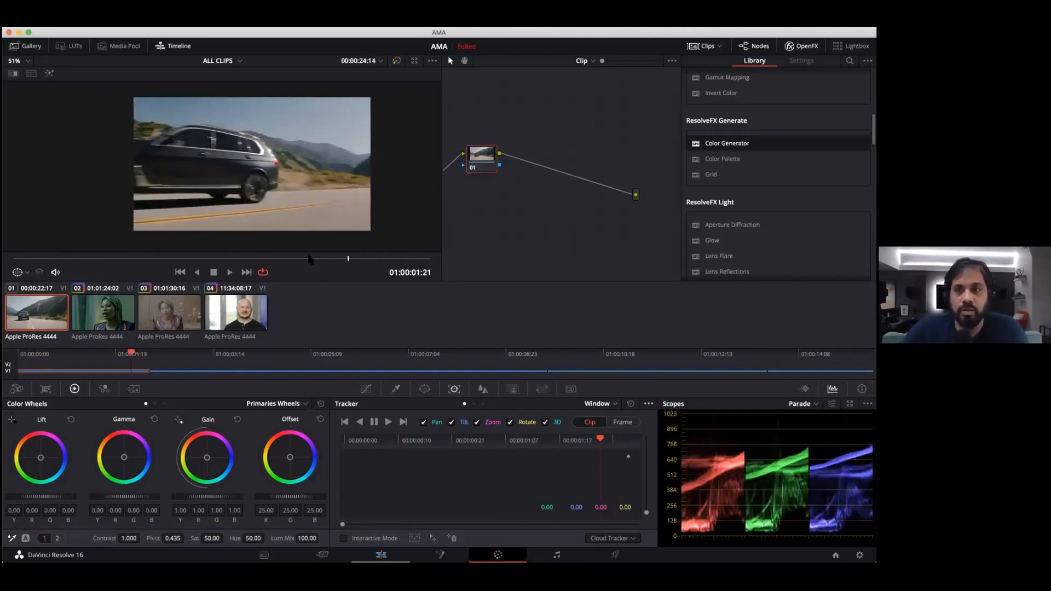
pyautogui.click(238, 258)
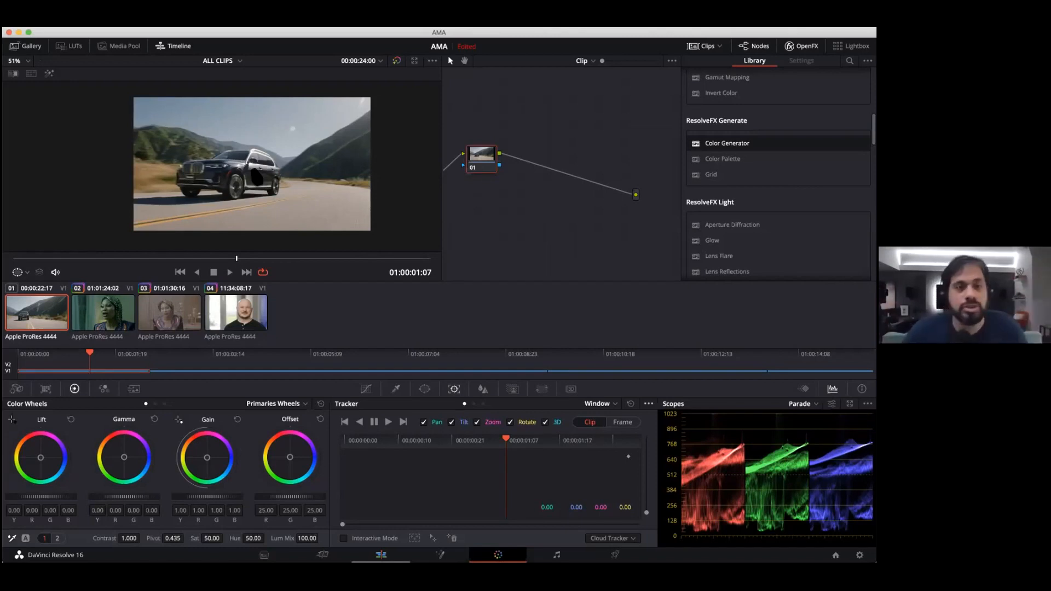
# Step: Add a Curve window on node 01 and trace its first points along the car's hood and front edge
pyautogui.scroll(5, 222, 164)
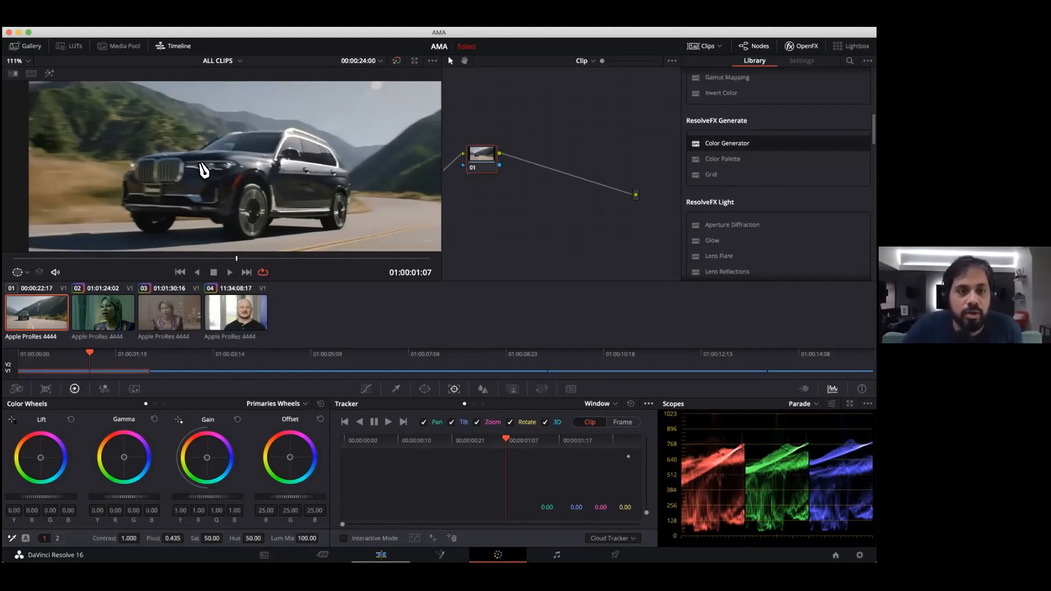
pyautogui.click(425, 389)
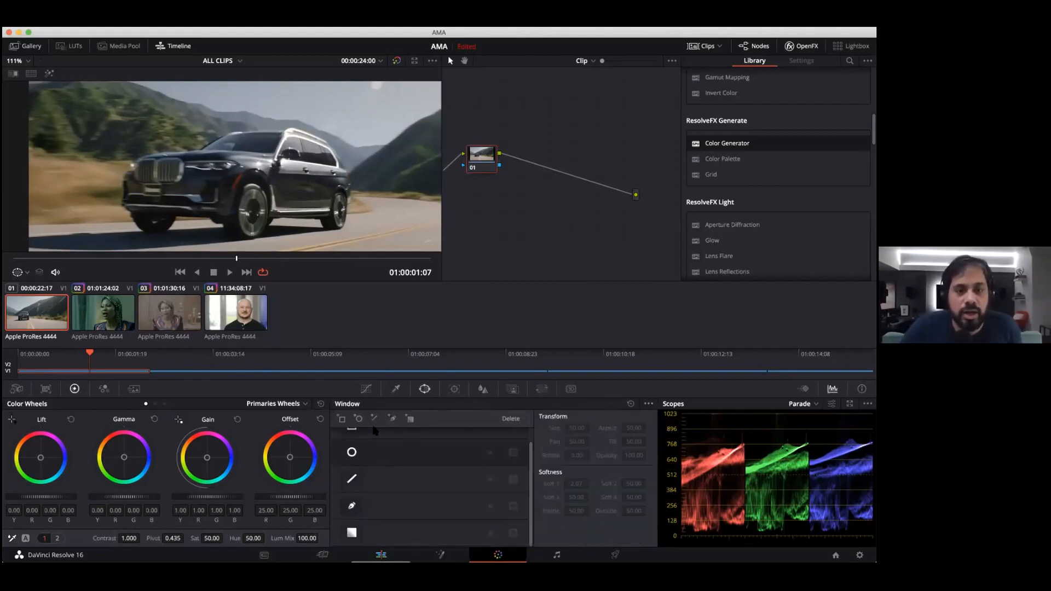
pyautogui.click(392, 419)
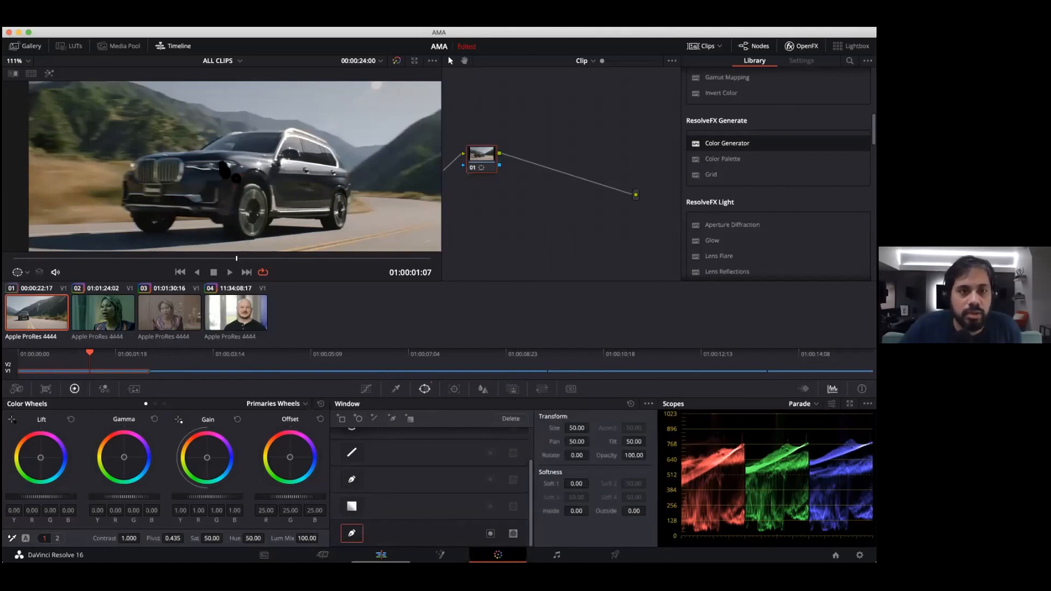
pyautogui.click(223, 156)
pyautogui.click(185, 154)
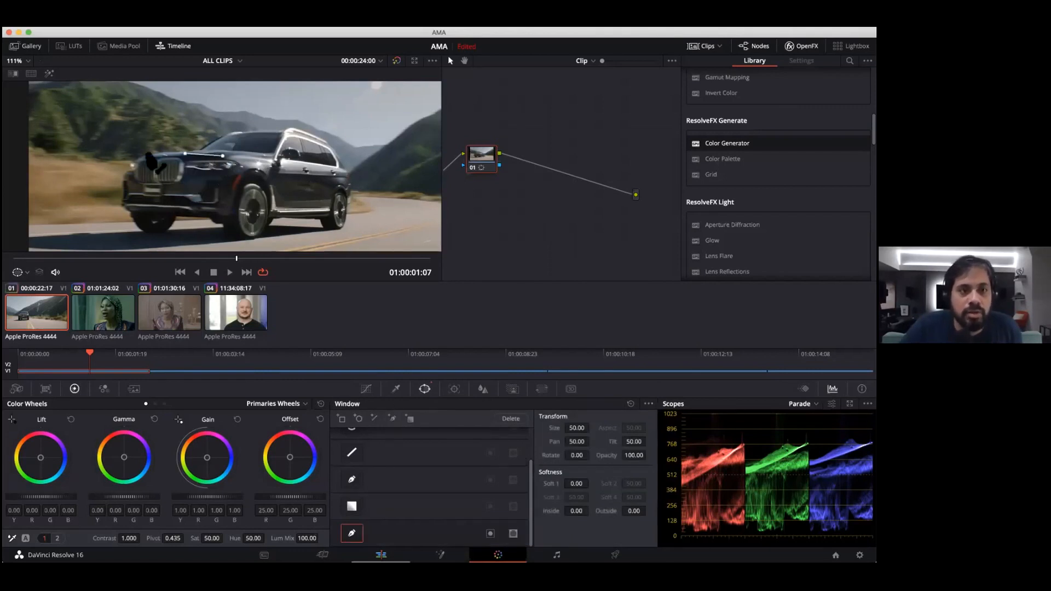
pyautogui.click(142, 156)
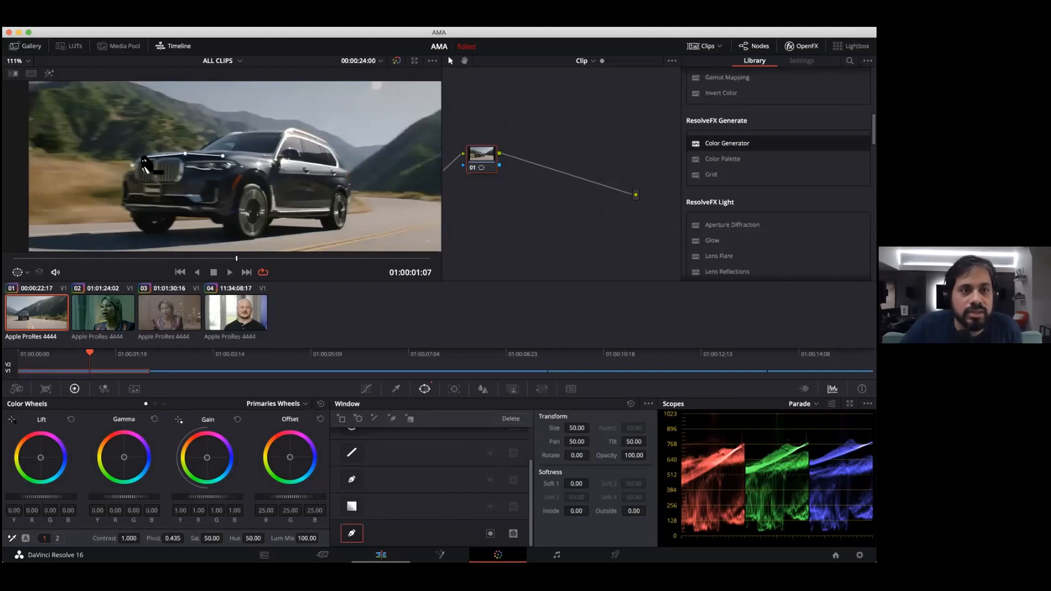
pyautogui.click(131, 170)
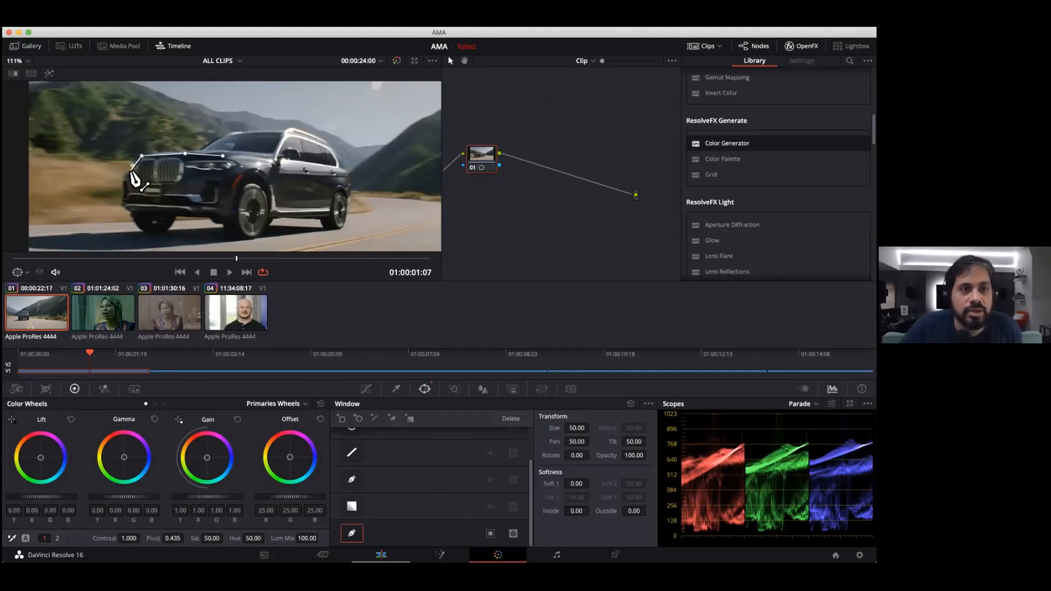
# Step: Finish the curve window outline around the car's front grille and close the shape
pyautogui.click(133, 184)
pyautogui.click(174, 183)
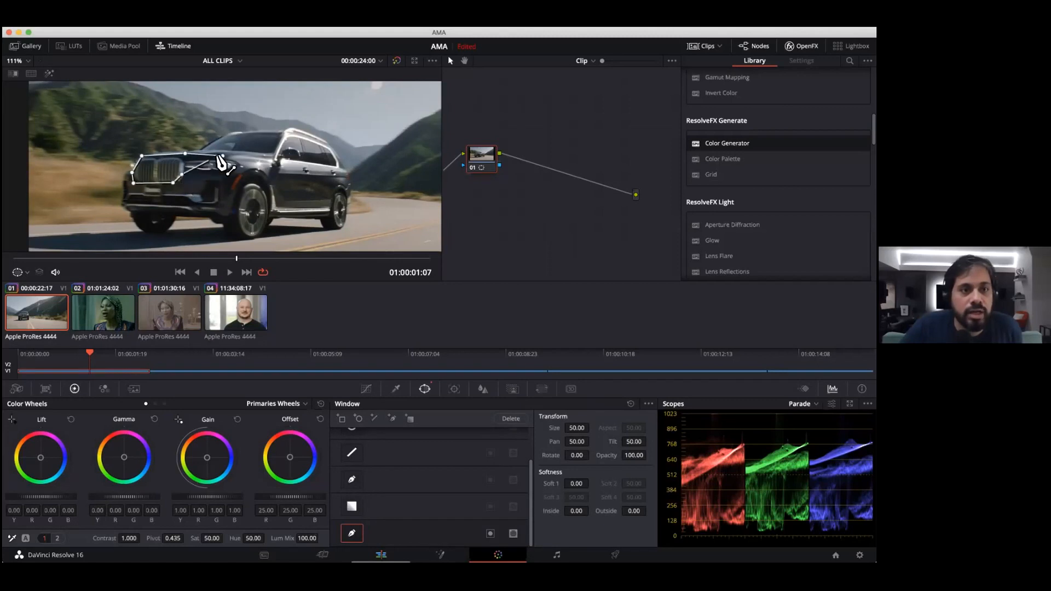
pyautogui.click(223, 156)
pyautogui.moveTo(224, 158); pyautogui.dragTo(145, 161)
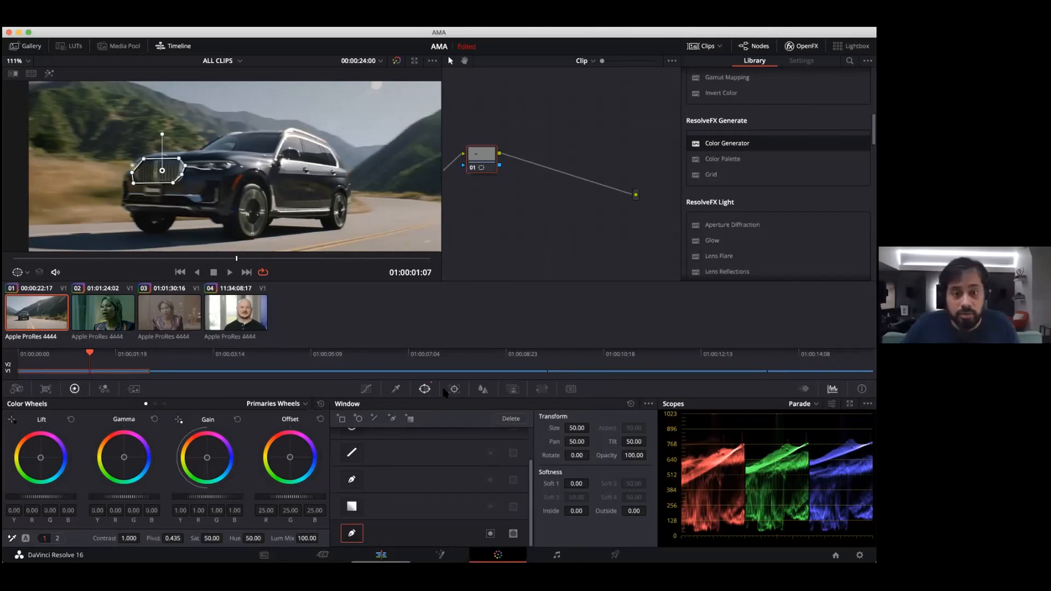
# Step: Track the grille window in reverse to the clip's first frame and forward from 01:00:01:07 to the clip's end, using the Cloud Tracker
pyautogui.click(458, 389)
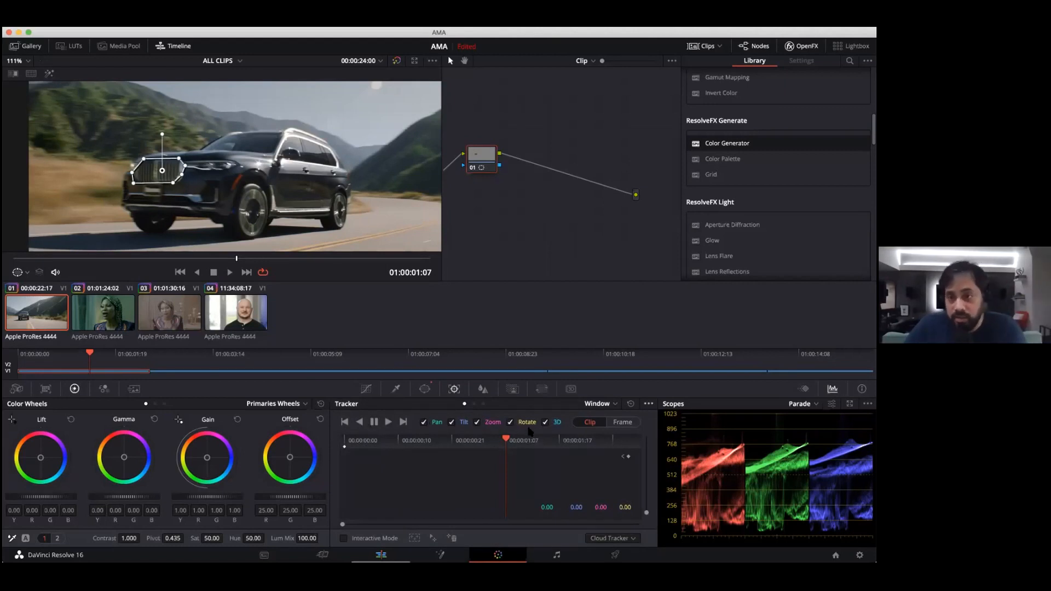
pyautogui.click(361, 422)
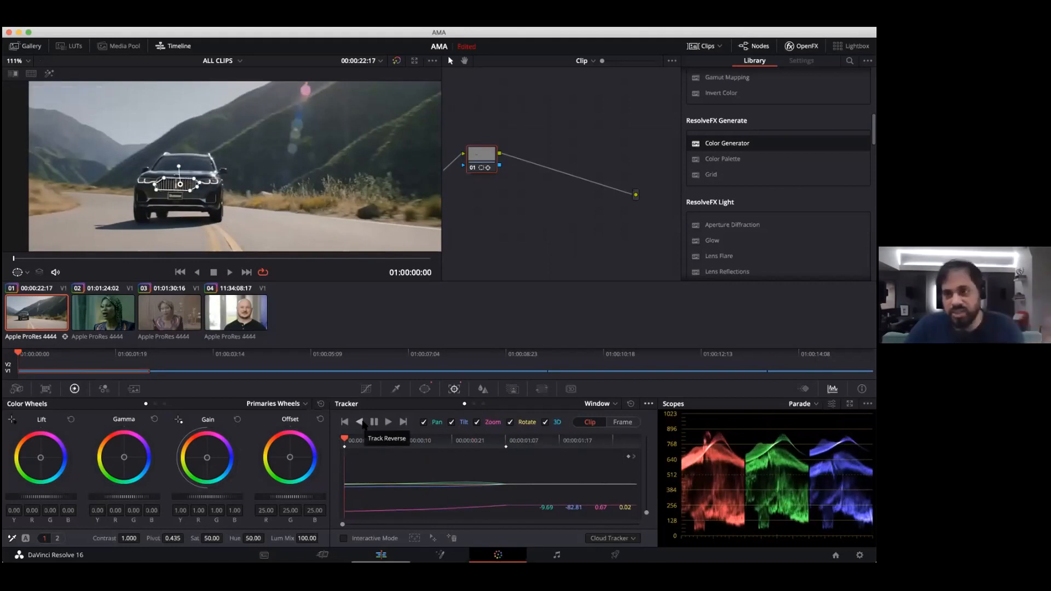
pyautogui.click(508, 445)
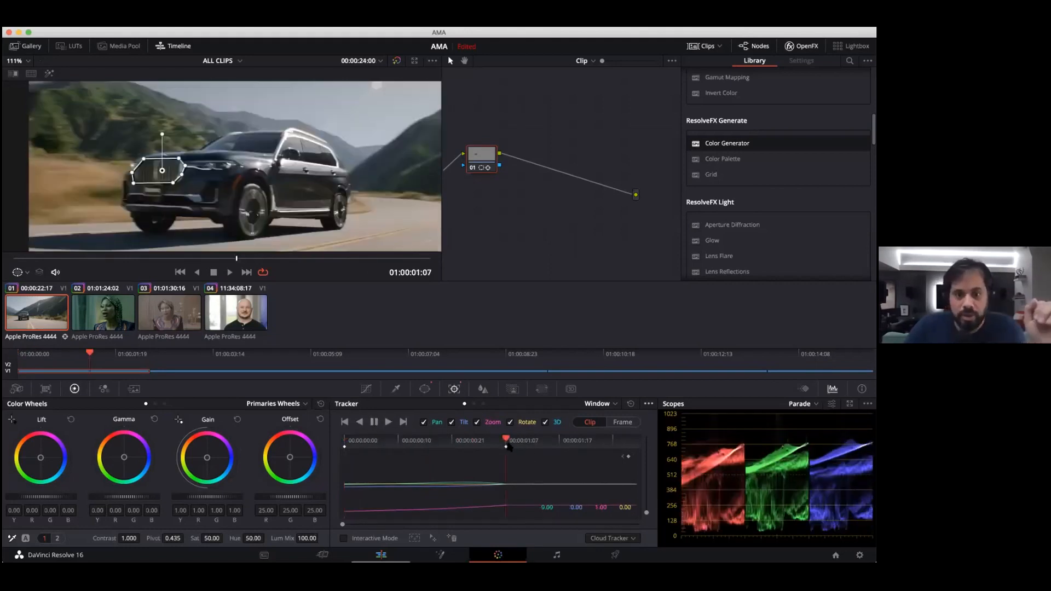
pyautogui.click(388, 423)
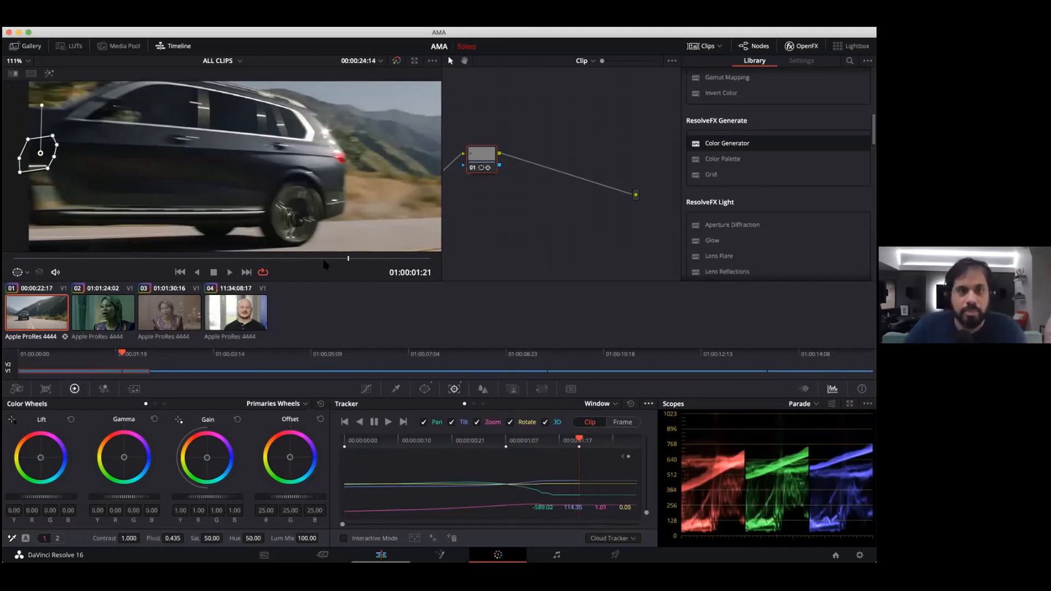
# Step: Scrub and play the clip from its first frame to check how the tracked window follows the grille
pyautogui.click(266, 259)
pyautogui.moveTo(264, 263); pyautogui.dragTo(14, 268)
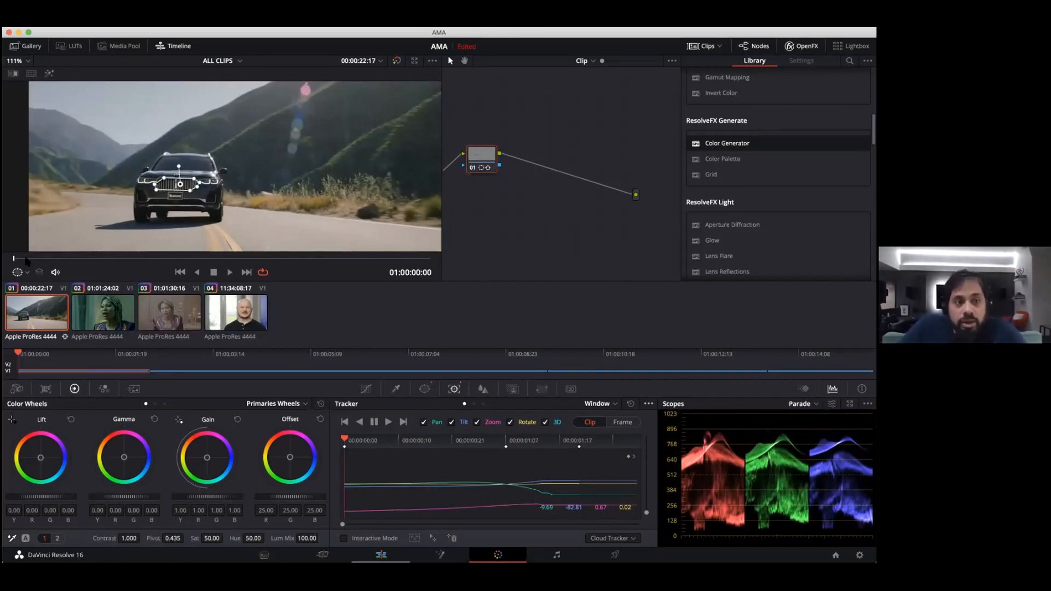
pyautogui.press('space')
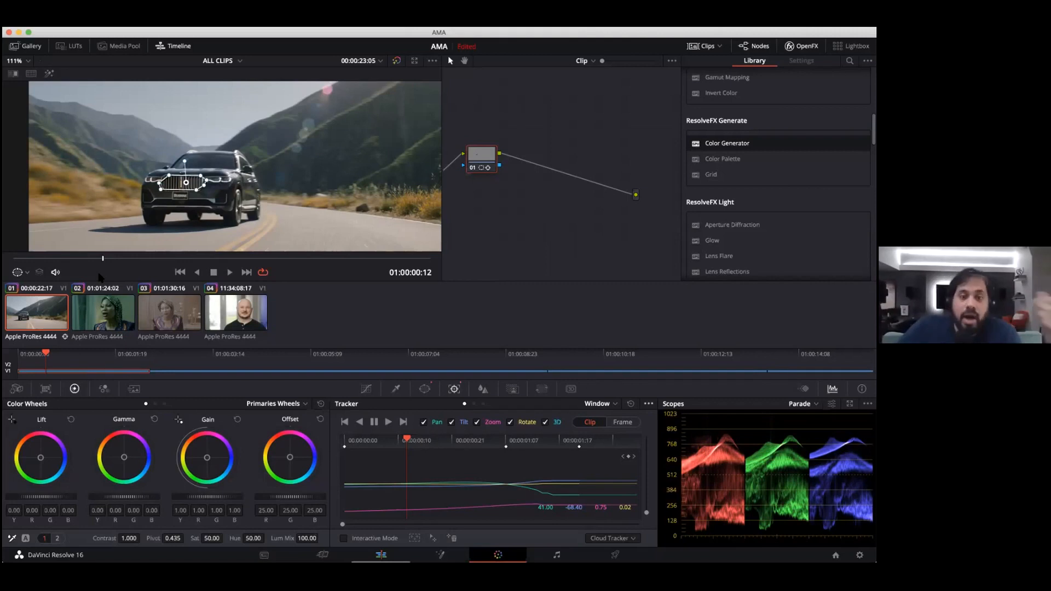
pyautogui.click(425, 389)
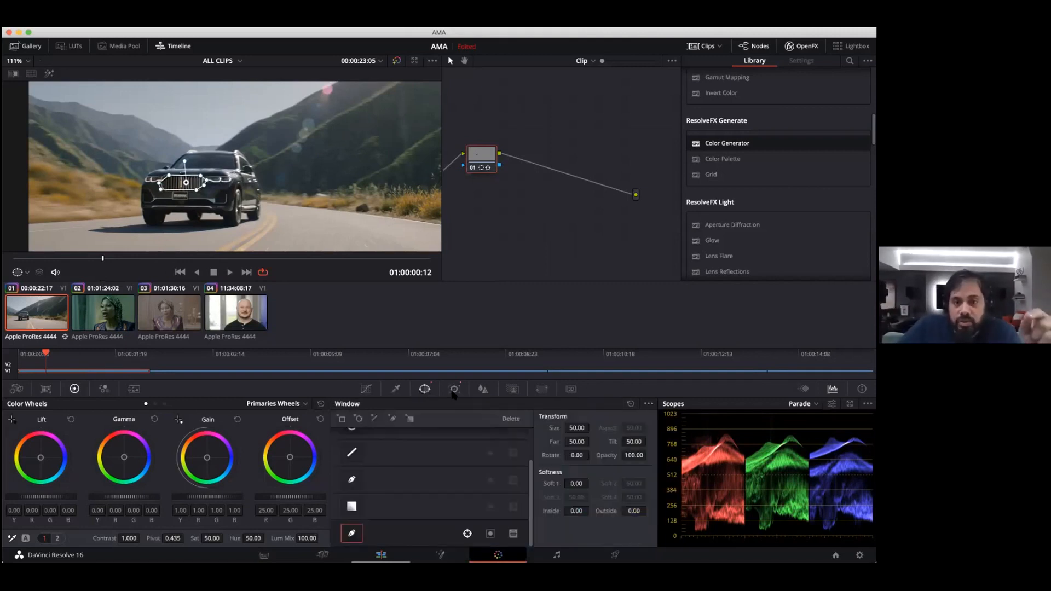
pyautogui.click(455, 389)
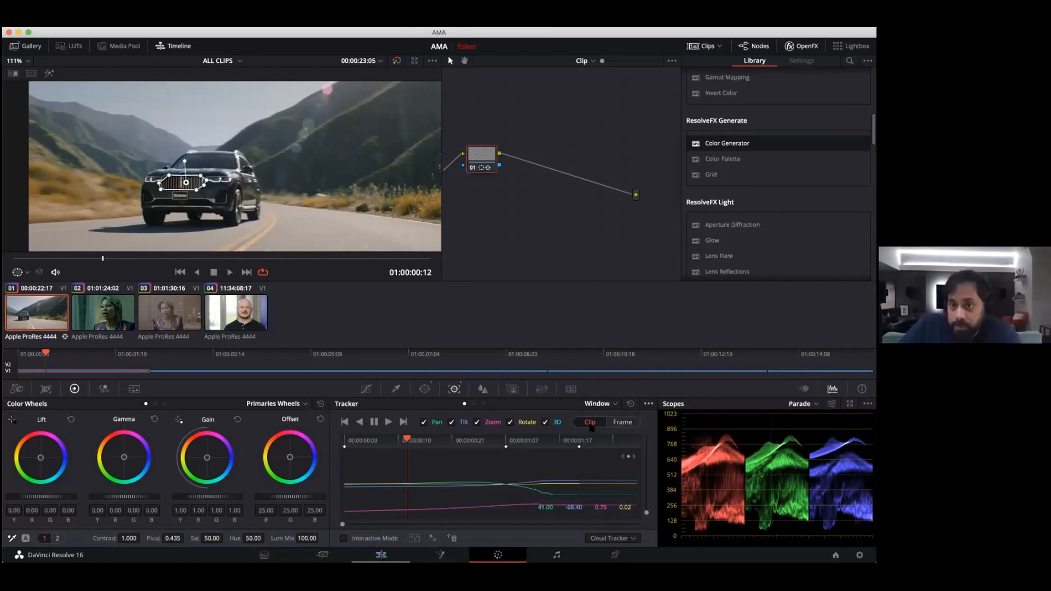
# Step: At 01:00:00:12 in Clip mode, reshape the window's points to enclose the car's whole front, from headlights to lower bumper
pyautogui.scroll(4, 164, 191)
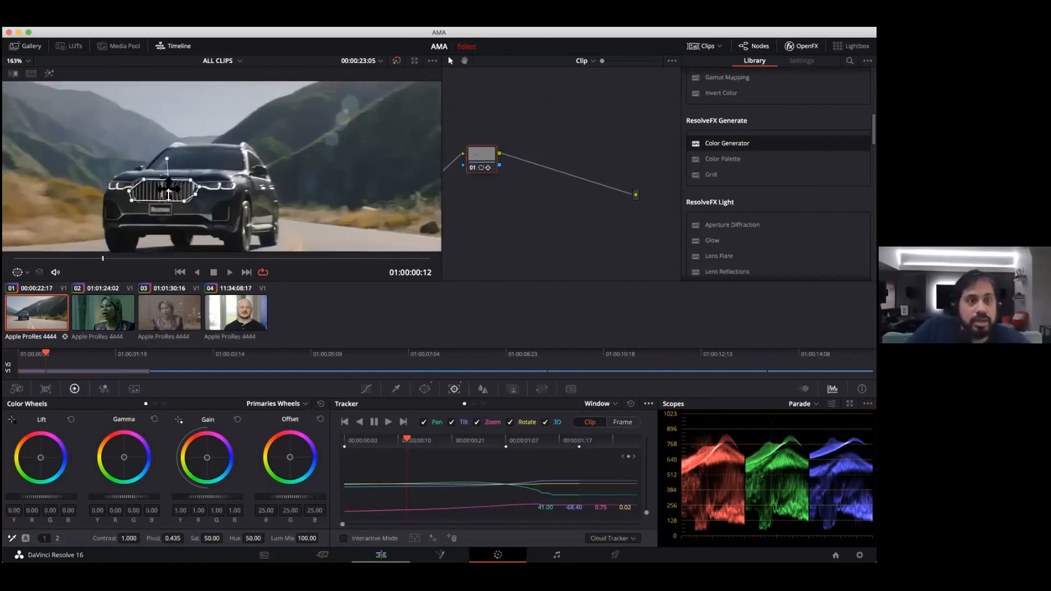
pyautogui.scroll(1, 168, 191)
pyautogui.moveTo(214, 168); pyautogui.dragTo(167, 224)
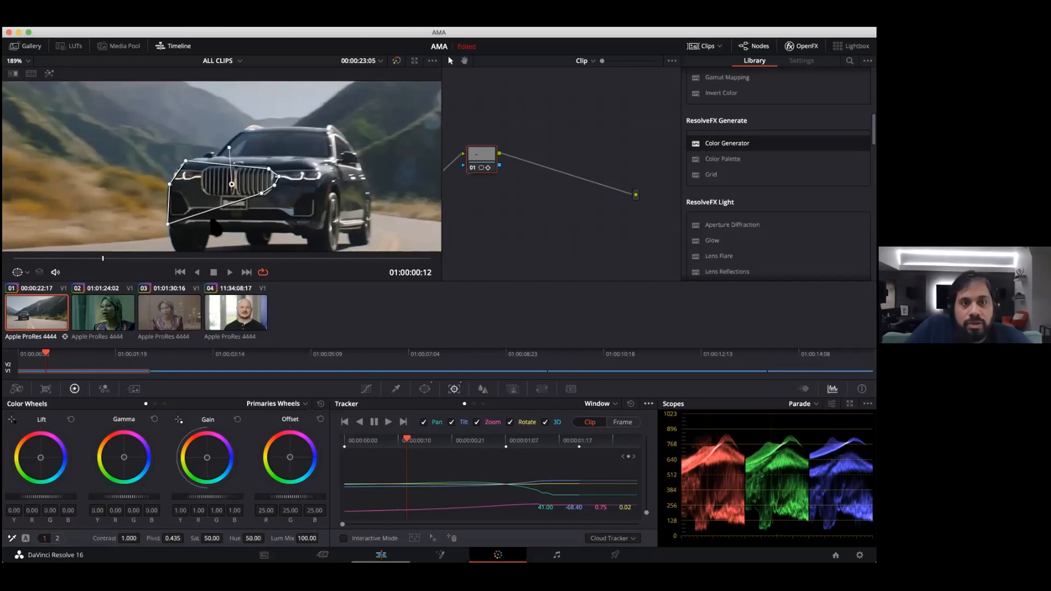
pyautogui.moveTo(264, 204); pyautogui.dragTo(321, 227)
pyautogui.moveTo(285, 189); pyautogui.dragTo(320, 173)
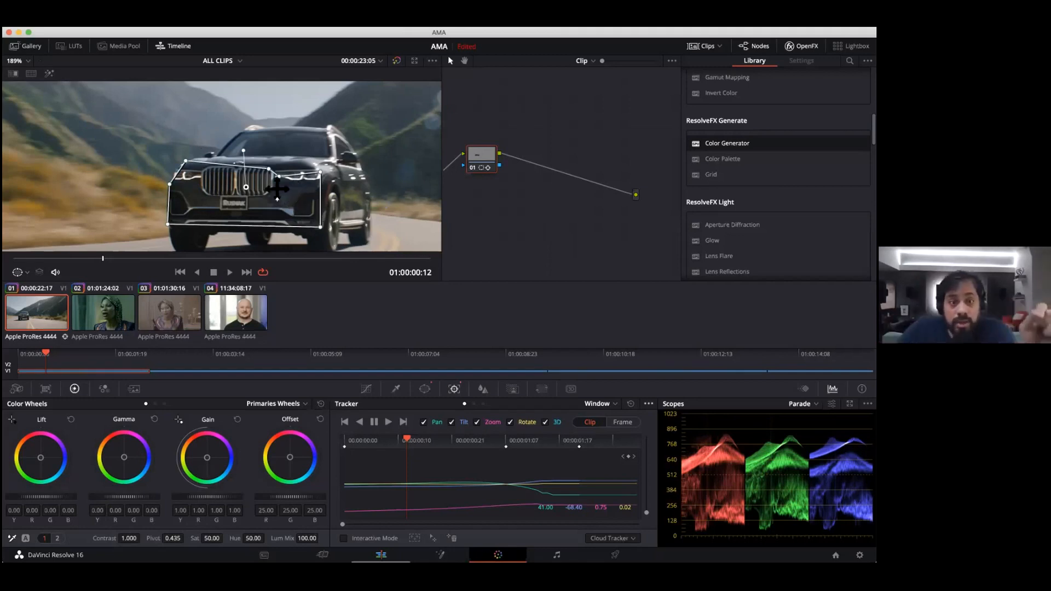
pyautogui.moveTo(278, 176); pyautogui.dragTo(244, 161)
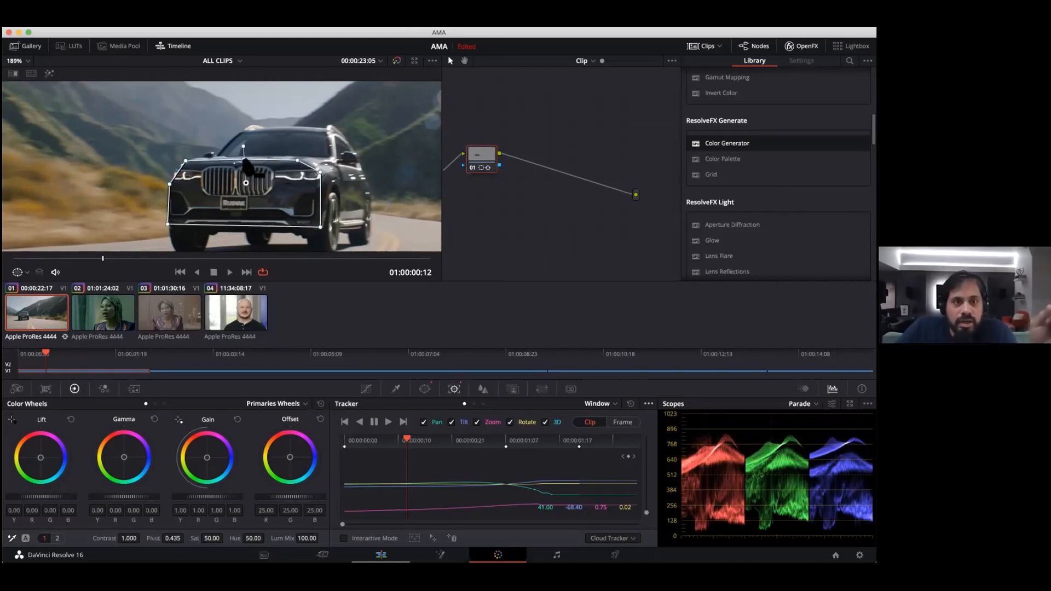
# Step: On the clip's first frame, move the window's left-hand points outward to the edge of the car's front
pyautogui.moveTo(81, 258); pyautogui.dragTo(14, 259)
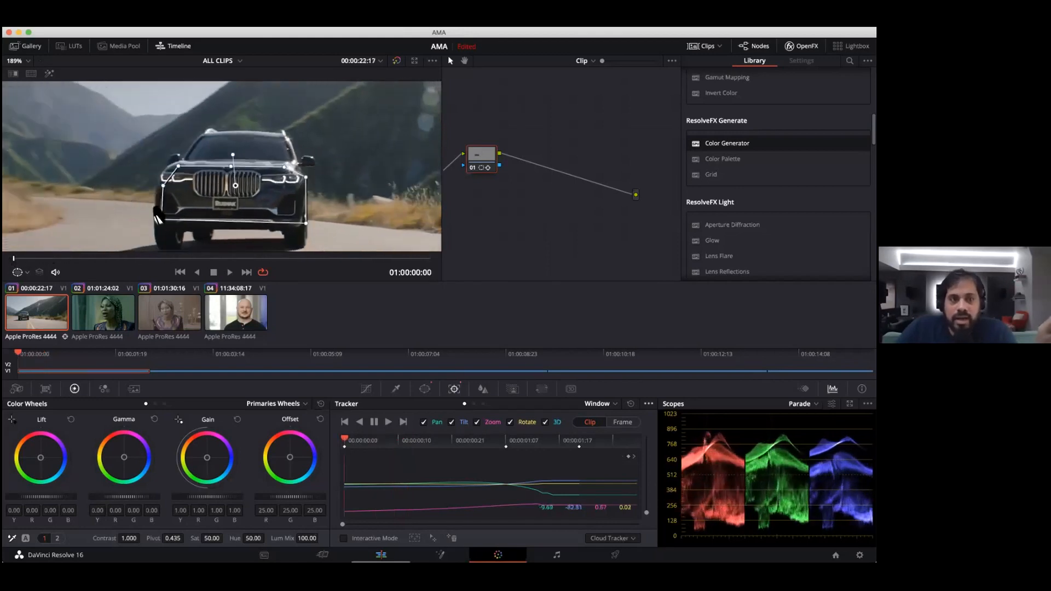
pyautogui.moveTo(161, 220); pyautogui.dragTo(156, 222)
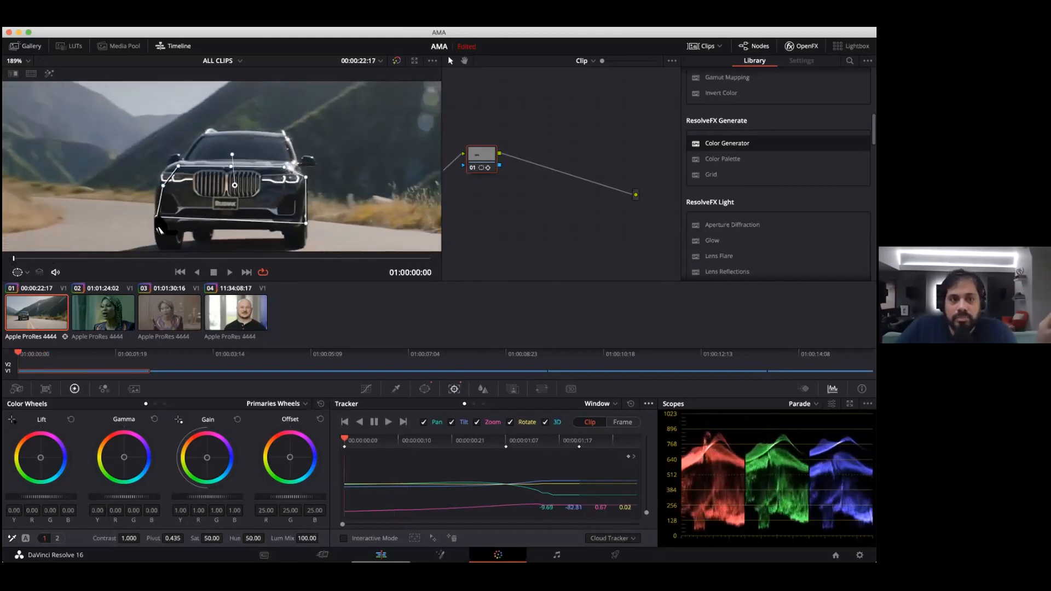
pyautogui.moveTo(163, 185); pyautogui.dragTo(171, 165)
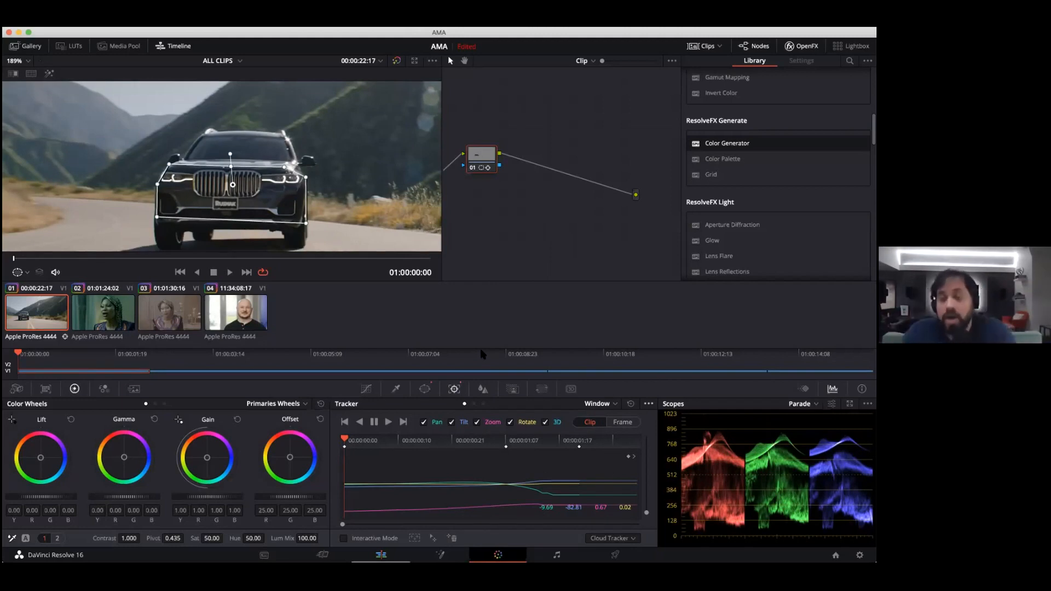
# Step: At 01:00:00:12, switch the tracker to Frame mode and fit the window's left-hand points to the headlight edge
pyautogui.moveTo(30, 263); pyautogui.dragTo(334, 274)
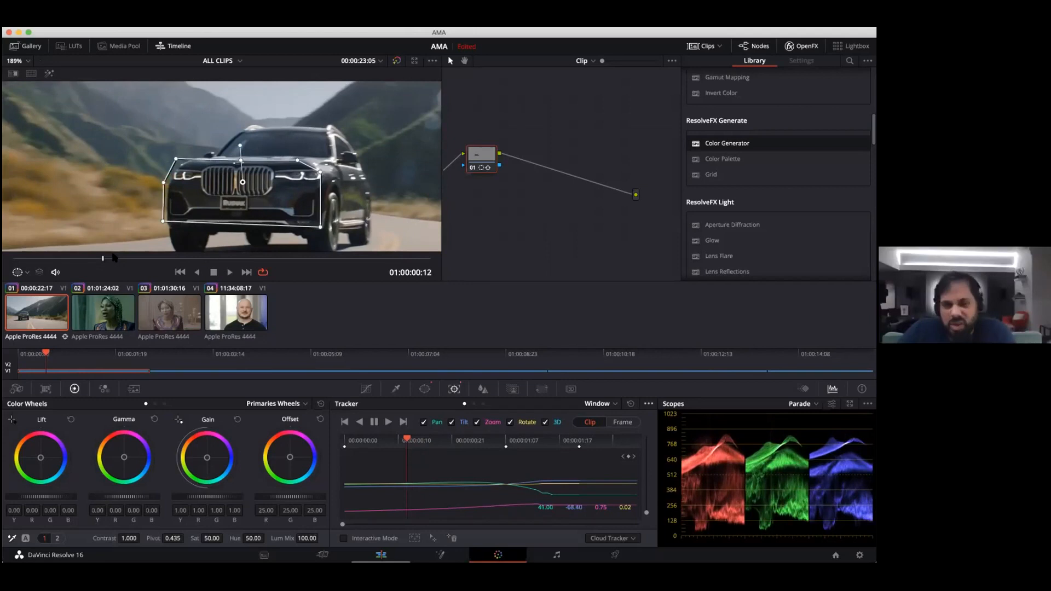
pyautogui.click(629, 423)
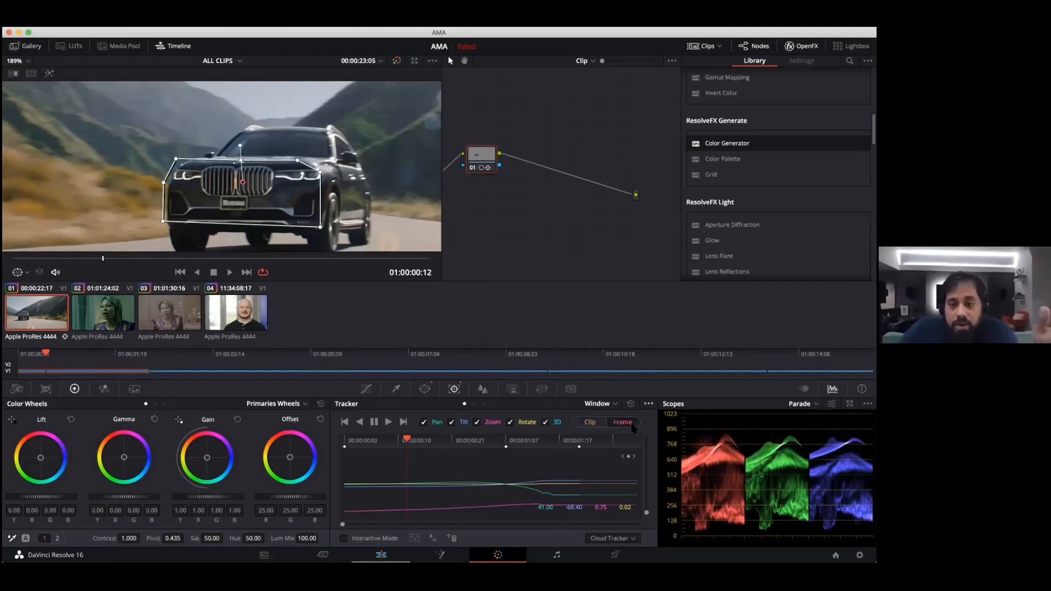
pyautogui.moveTo(176, 159); pyautogui.dragTo(186, 163)
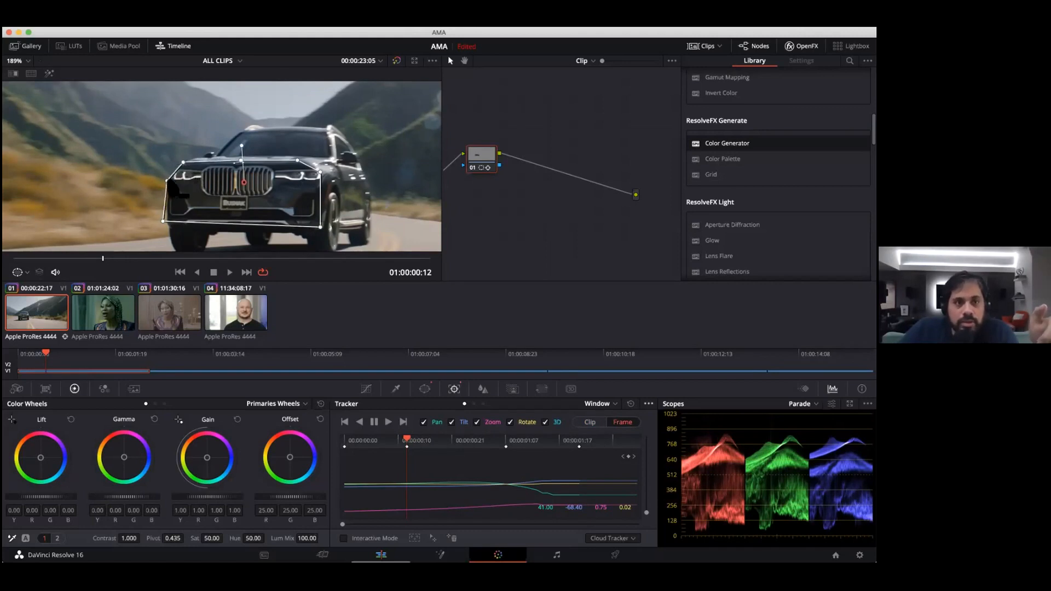
# Step: At 01:00:01:04, scale the whole window down to the car's front and extend its right corners to the headlight edge and front wheel
pyautogui.press('space')
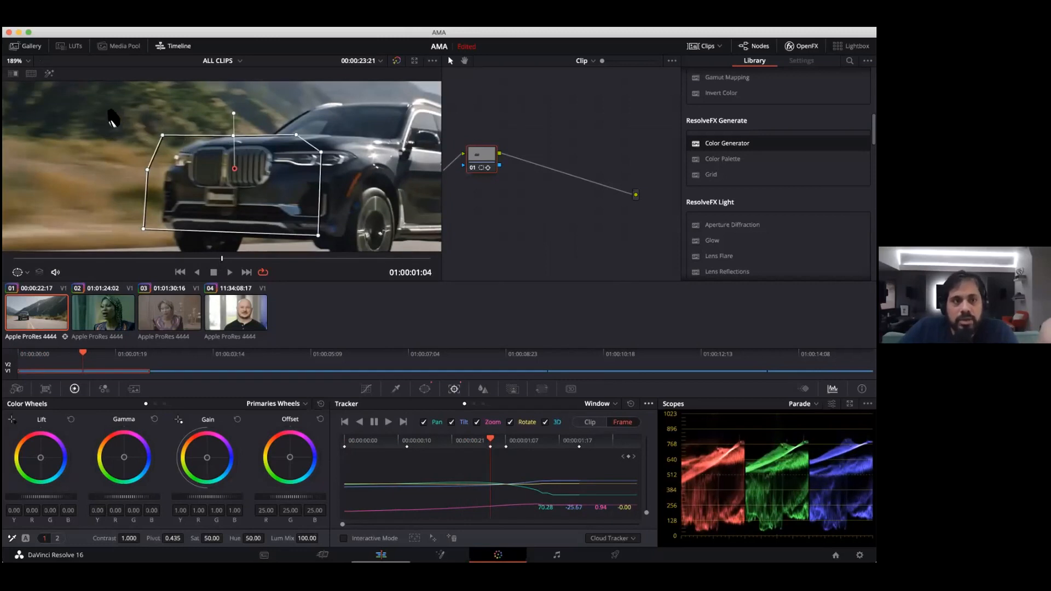
pyautogui.moveTo(104, 99); pyautogui.dragTo(312, 177)
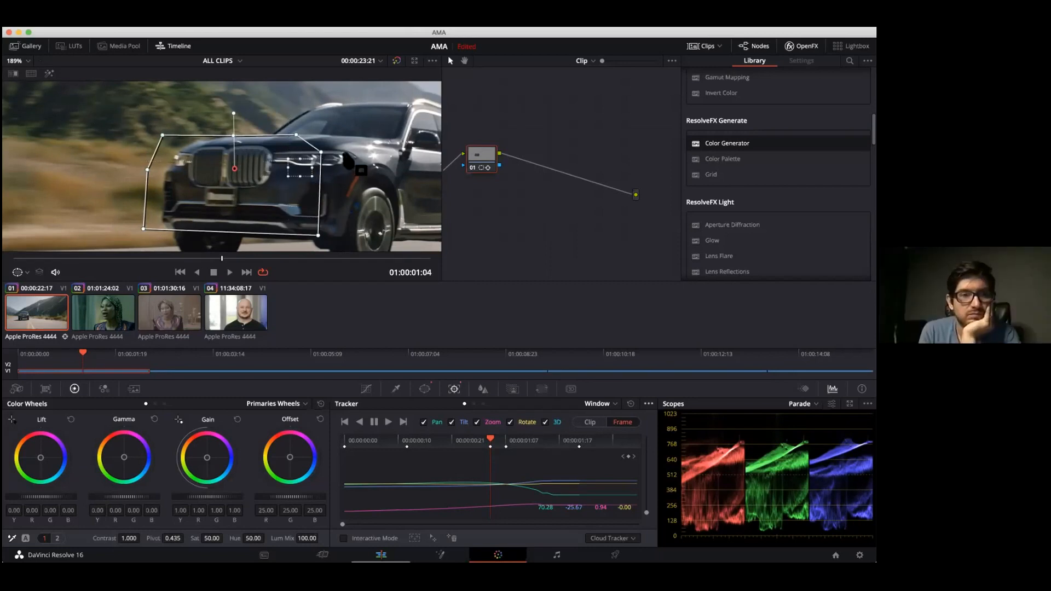
pyautogui.moveTo(113, 107); pyautogui.dragTo(329, 252)
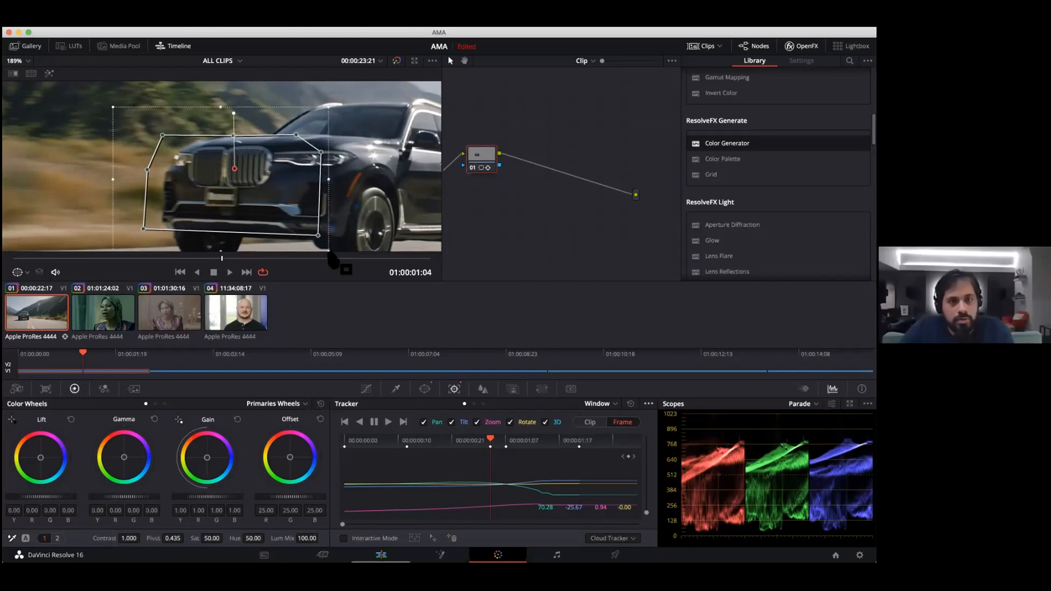
pyautogui.moveTo(121, 112); pyautogui.dragTo(144, 116)
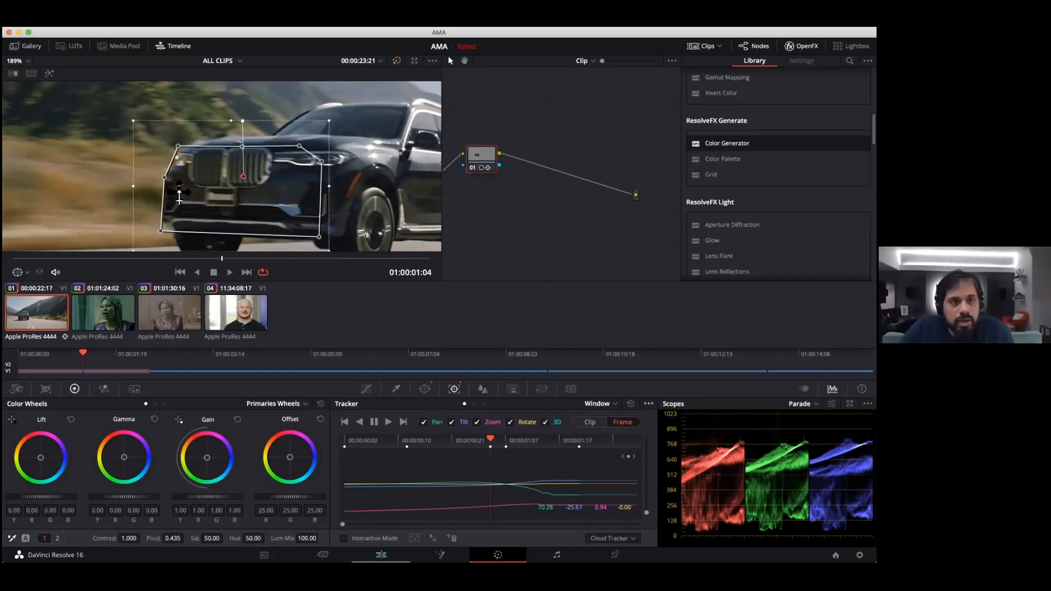
pyautogui.scroll(-4, 229, 219)
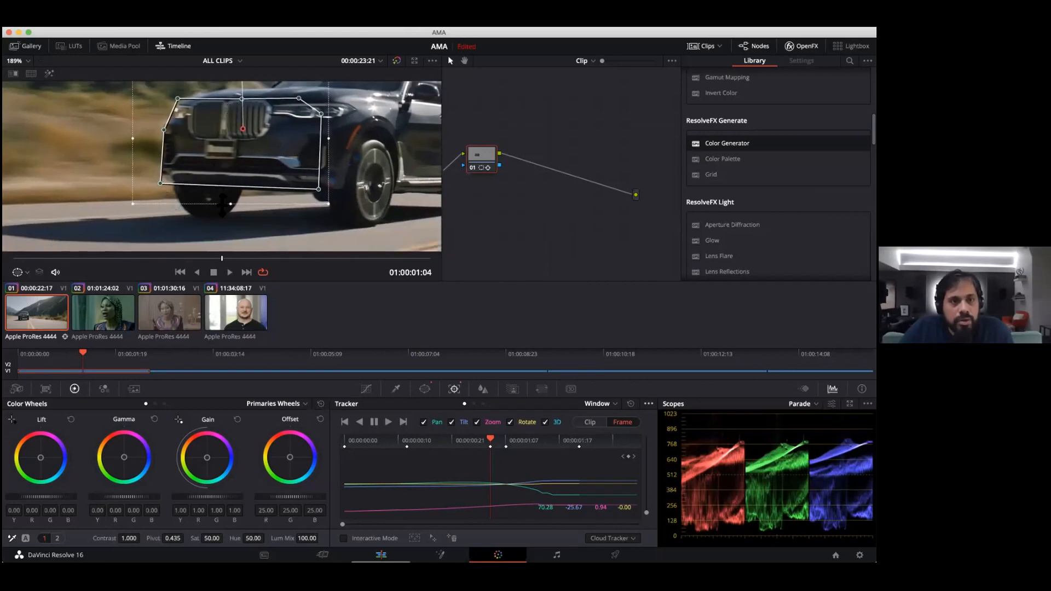
pyautogui.moveTo(230, 203); pyautogui.dragTo(230, 197)
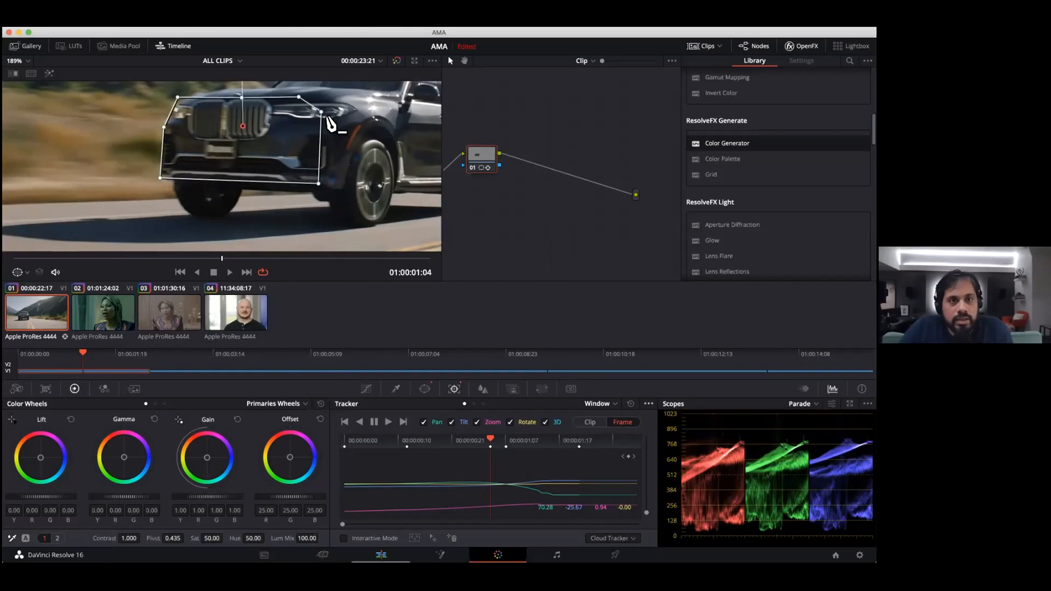
pyautogui.moveTo(326, 110); pyautogui.dragTo(353, 104)
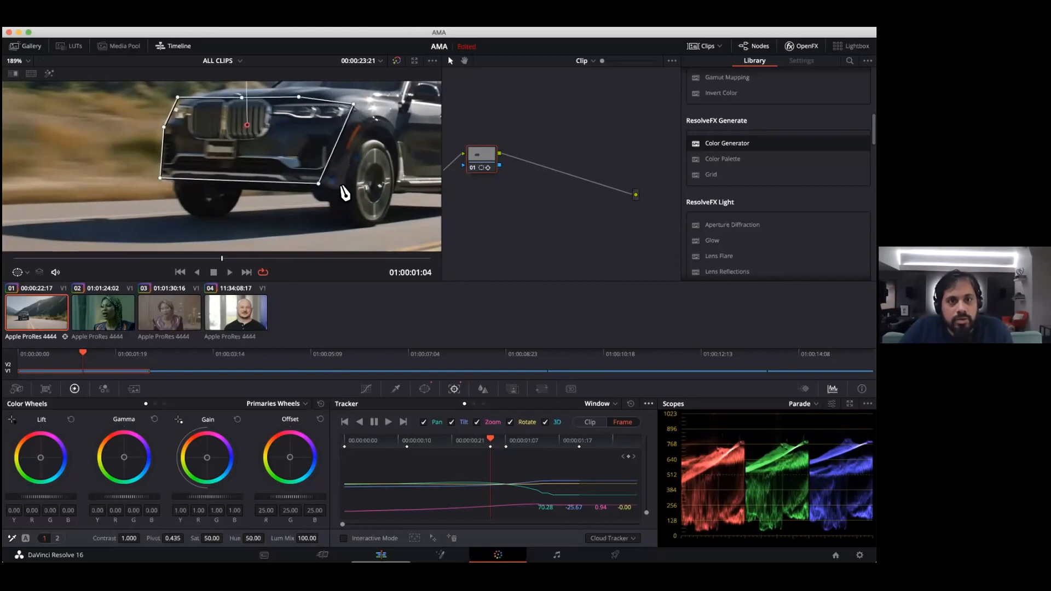
pyautogui.moveTo(320, 185); pyautogui.dragTo(340, 189)
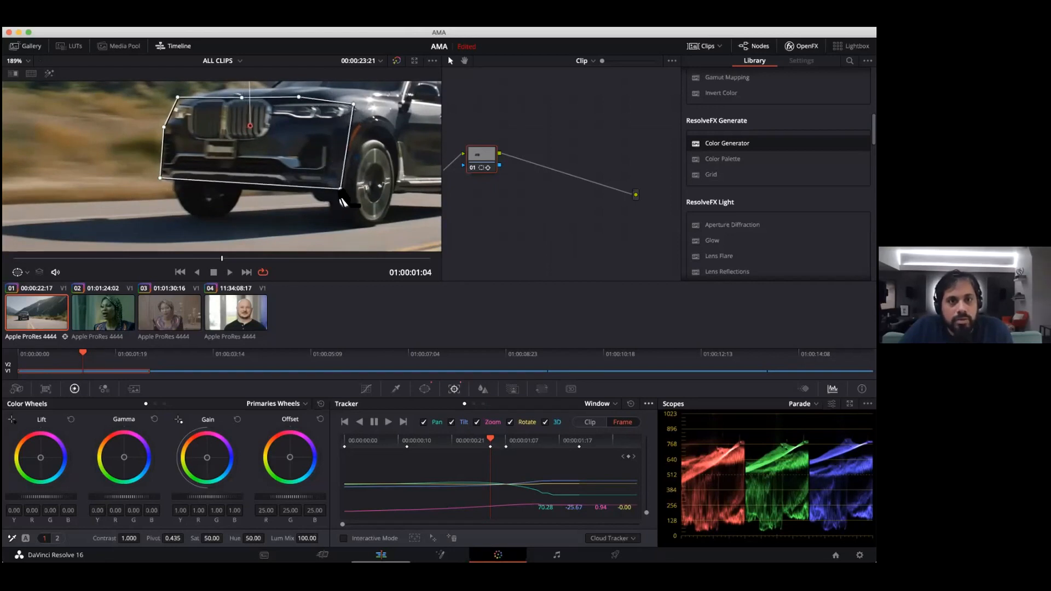
# Step: Go to frame 01:00:01:14 and add a second curve window to node 01
pyautogui.moveTo(219, 257); pyautogui.dragTo(302, 269)
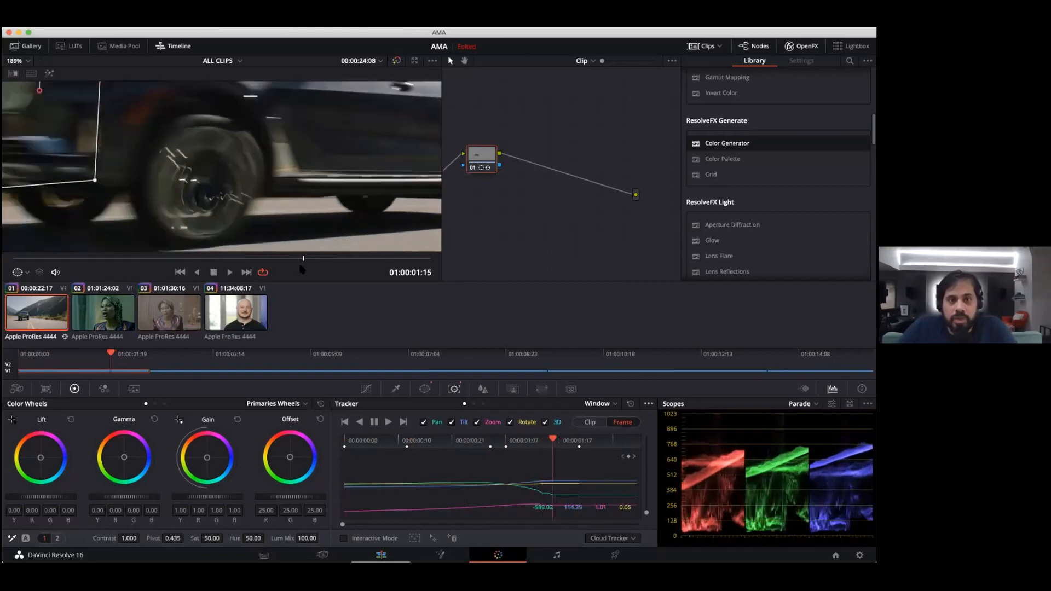
pyautogui.press('Left')
pyautogui.scroll(5, 283, 174)
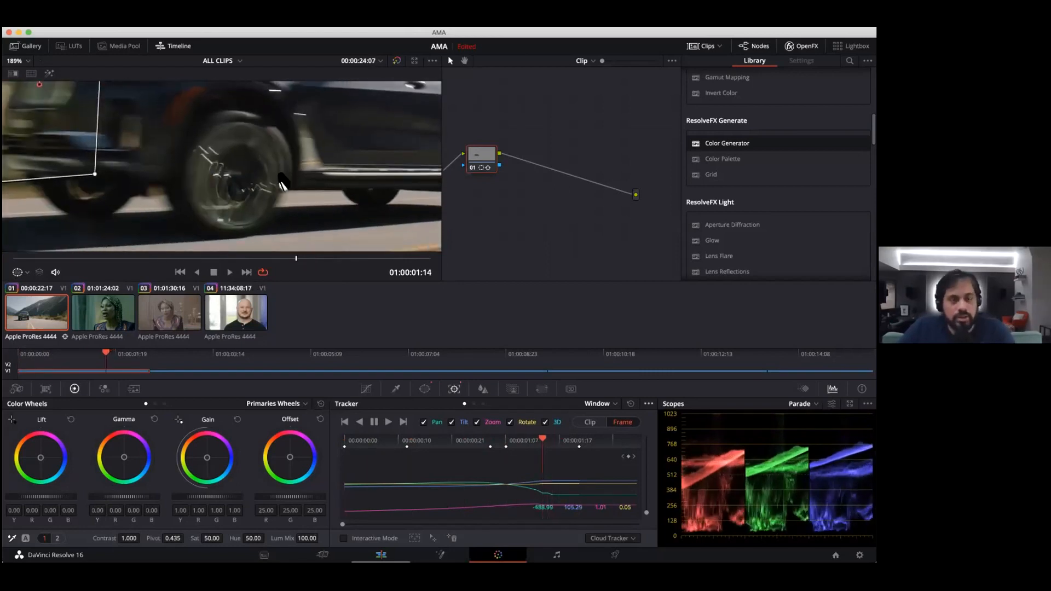
pyautogui.scroll(-8, 280, 176)
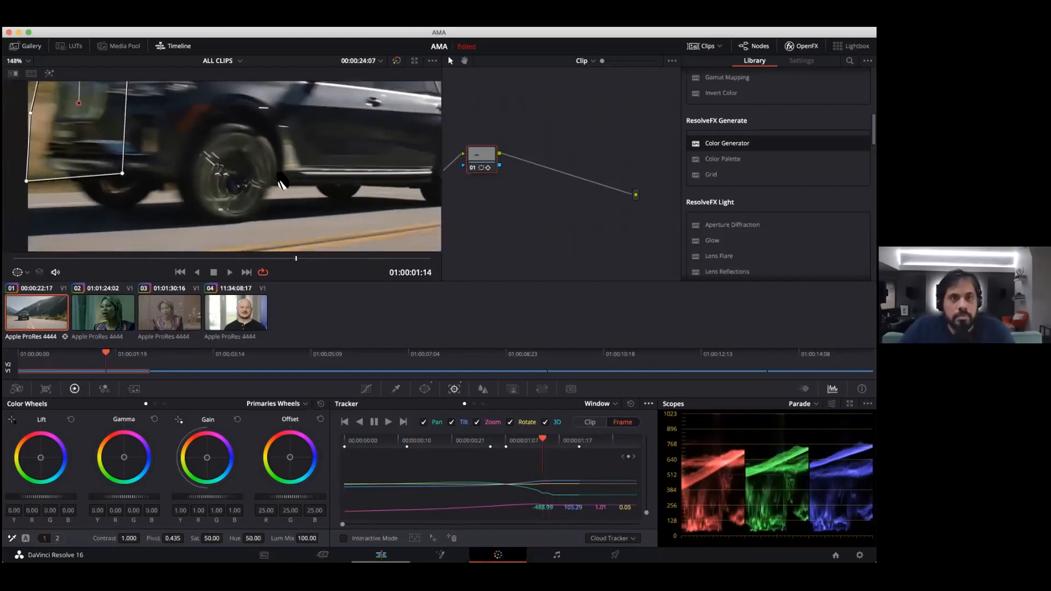
pyautogui.moveTo(367, 180); pyautogui.dragTo(354, 212)
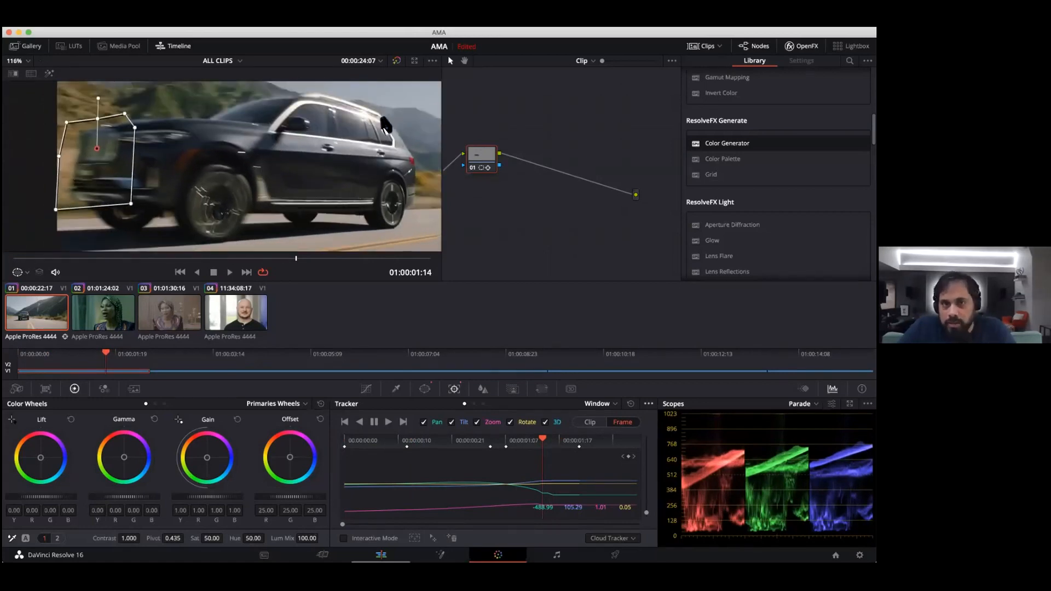
pyautogui.click(397, 390)
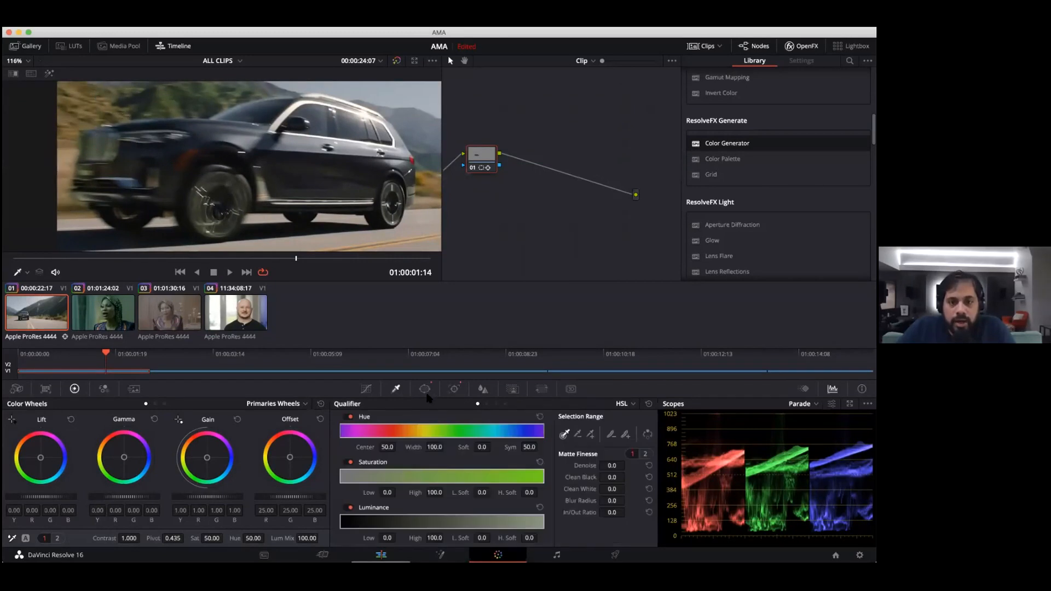
pyautogui.click(425, 389)
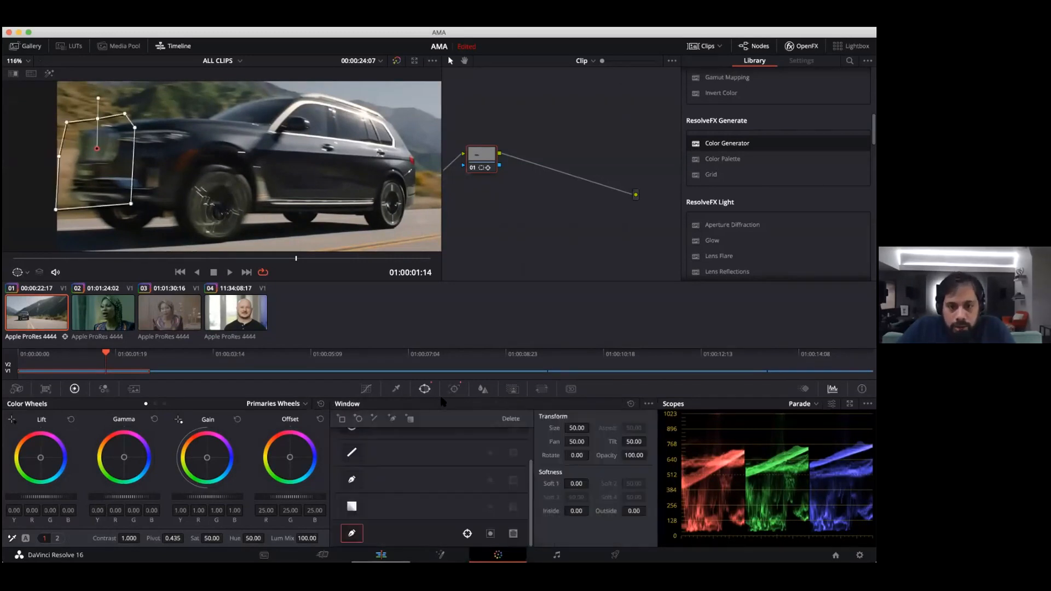
pyautogui.click(392, 419)
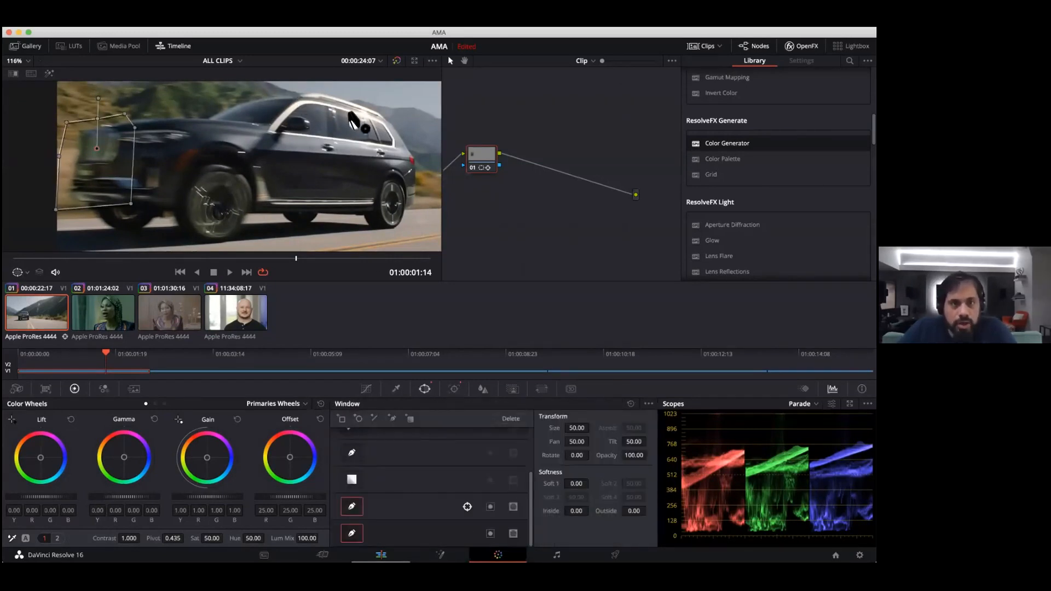
# Step: Draw the second curve window as a closed shape around the car's side windows and upper doors at 01:00:01:14
pyautogui.click(390, 123)
pyautogui.click(313, 100)
pyautogui.click(286, 113)
pyautogui.click(265, 138)
pyautogui.click(320, 163)
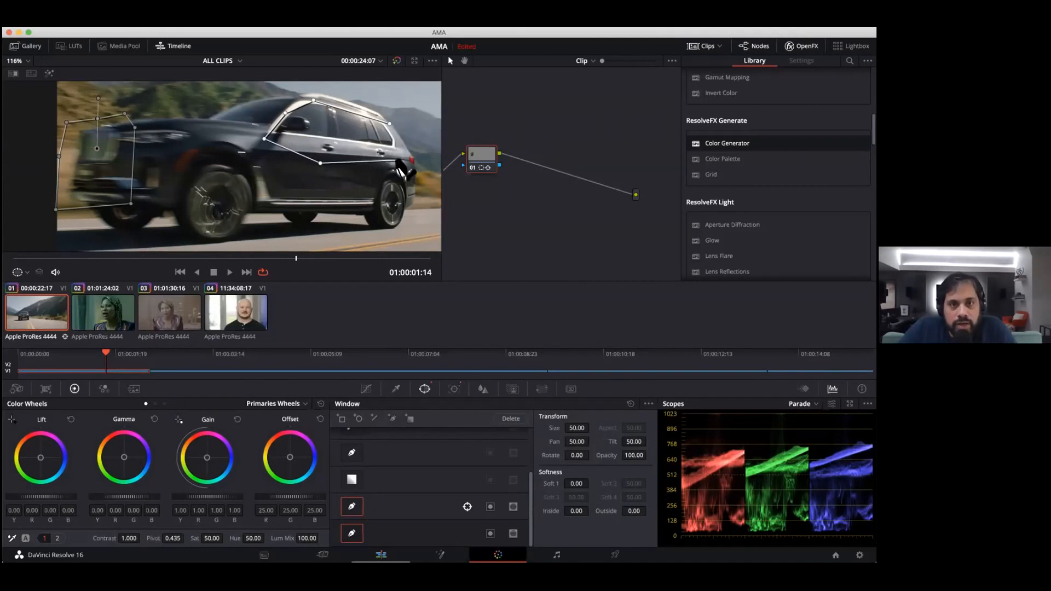
pyautogui.click(396, 159)
pyautogui.click(389, 124)
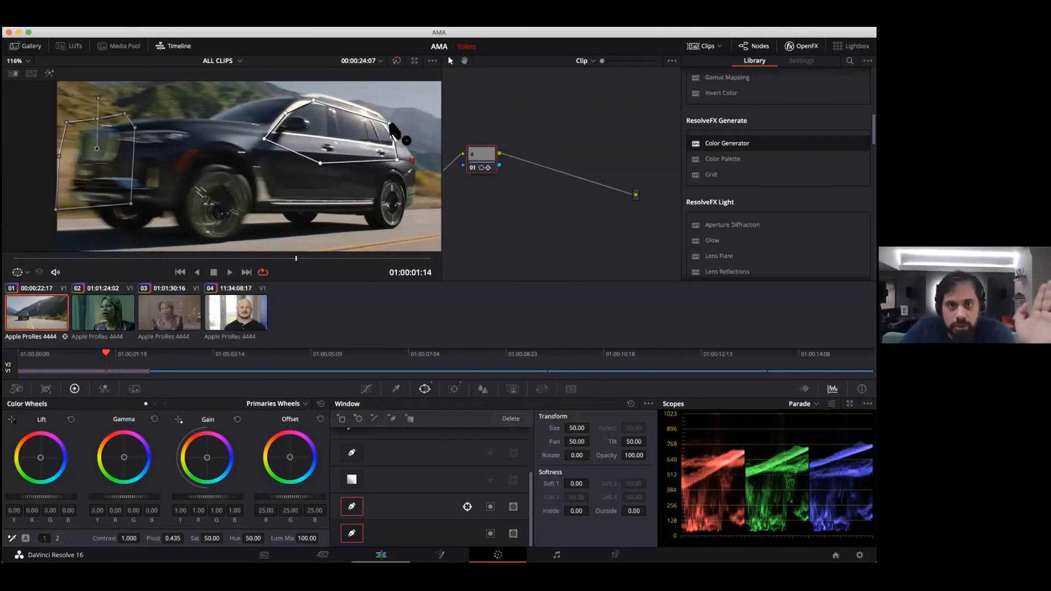
# Step: Track the second window backward from 01:00:01:14 to the clip's start and forward from 01:00:01:14 to its end
pyautogui.click(454, 388)
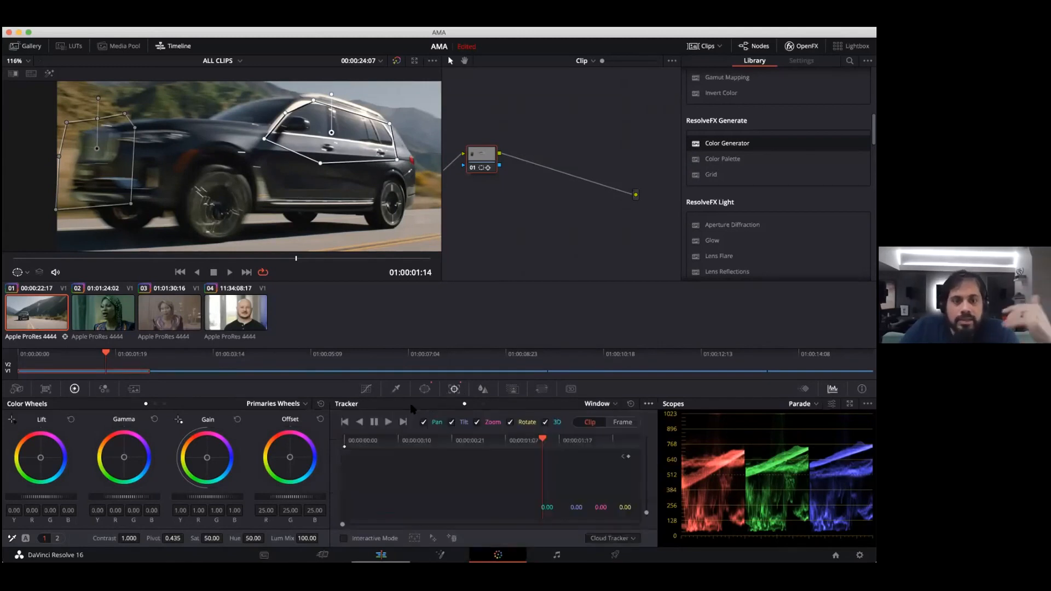
pyautogui.click(359, 423)
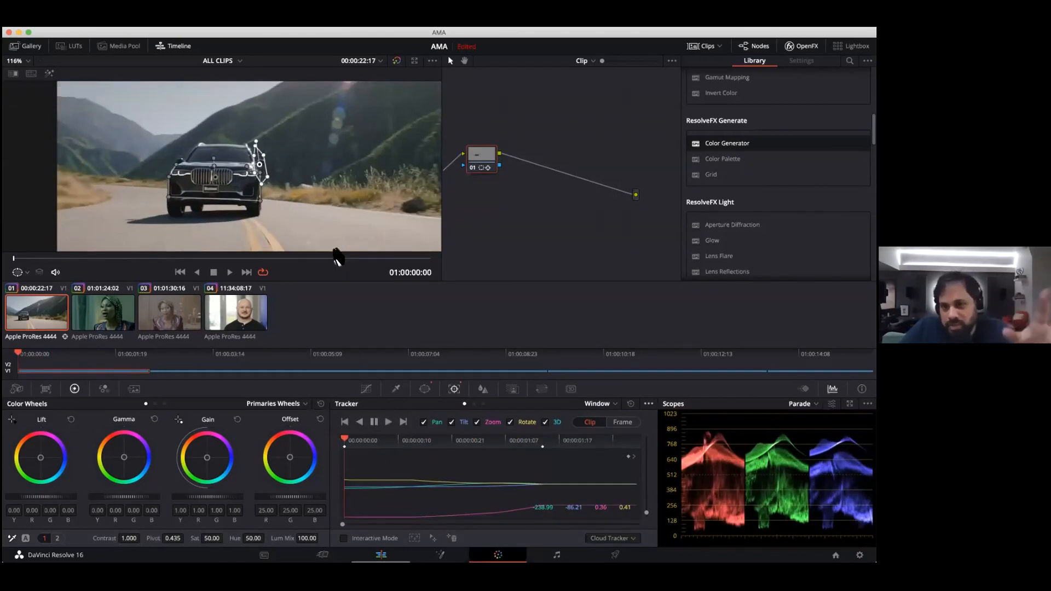
pyautogui.moveTo(408, 447); pyautogui.dragTo(540, 441)
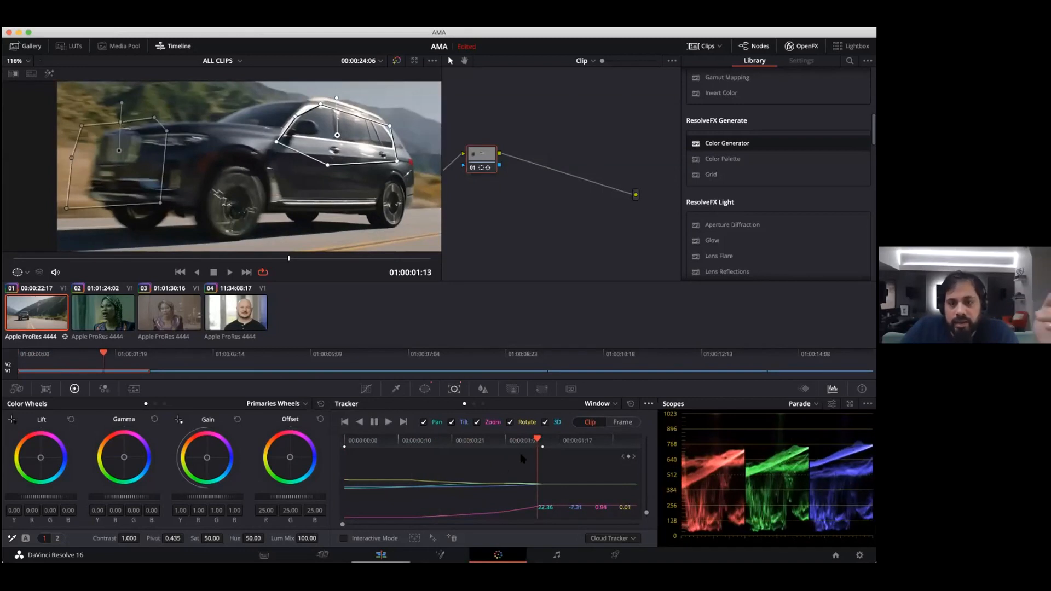
pyautogui.click(635, 457)
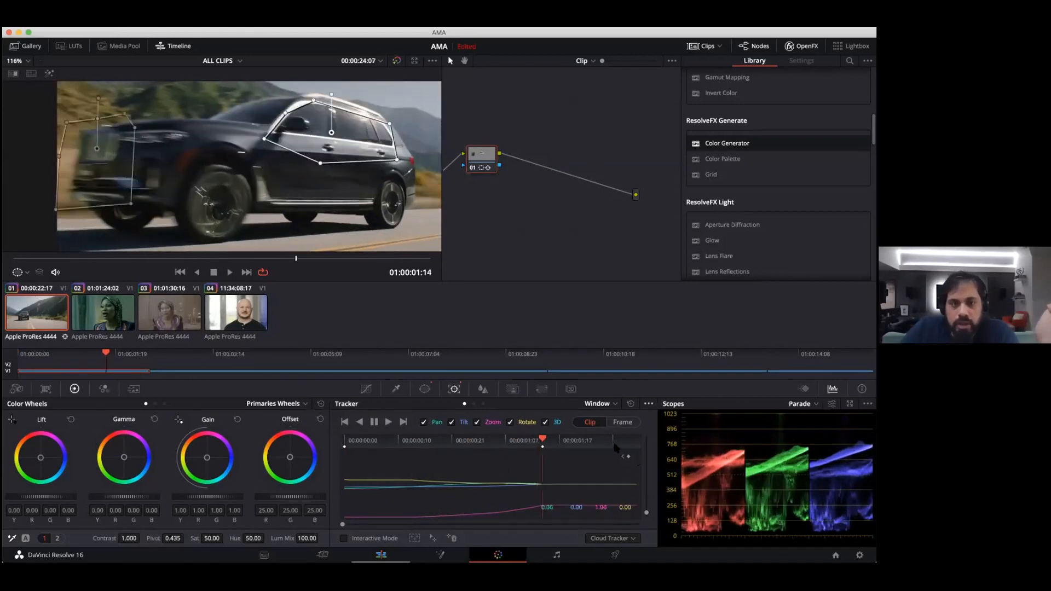
pyautogui.click(389, 423)
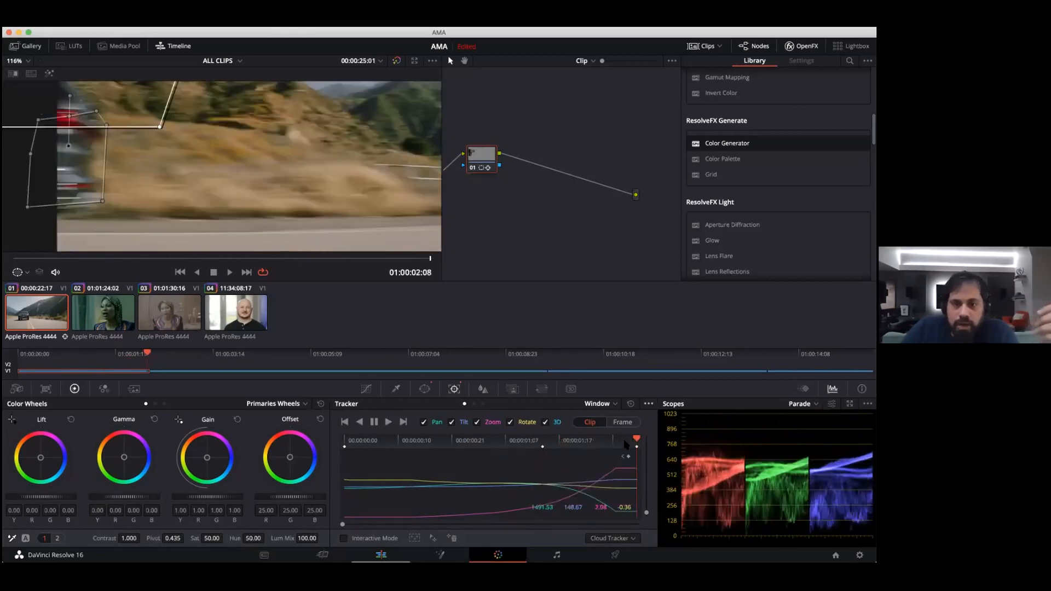
# Step: At 01:00:00:23, extend the second window's lower points down to the car's front and rear wheels
pyautogui.press('j')
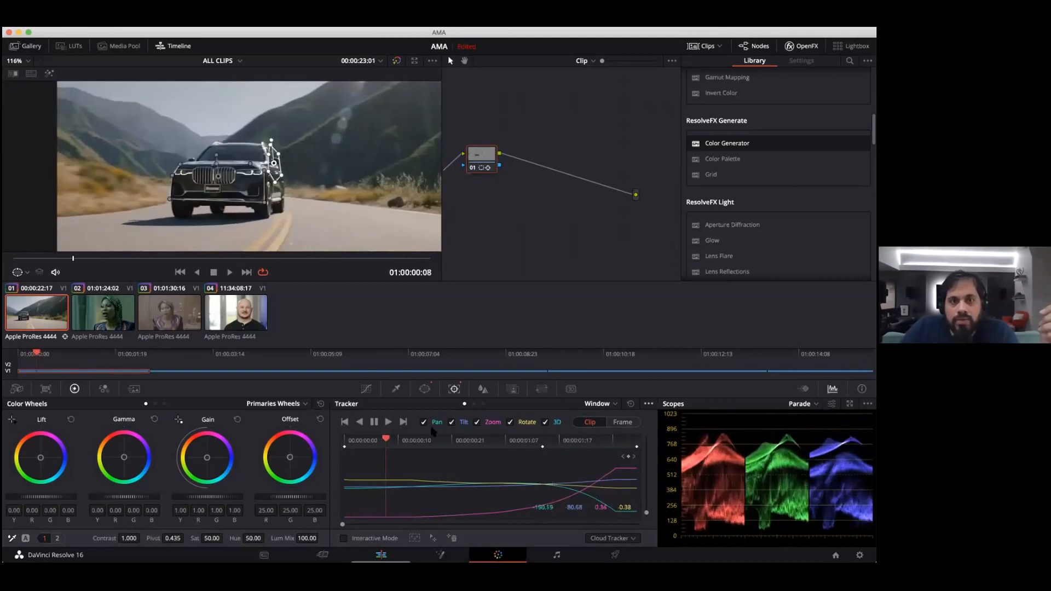
pyautogui.press('l')
pyautogui.press('k')
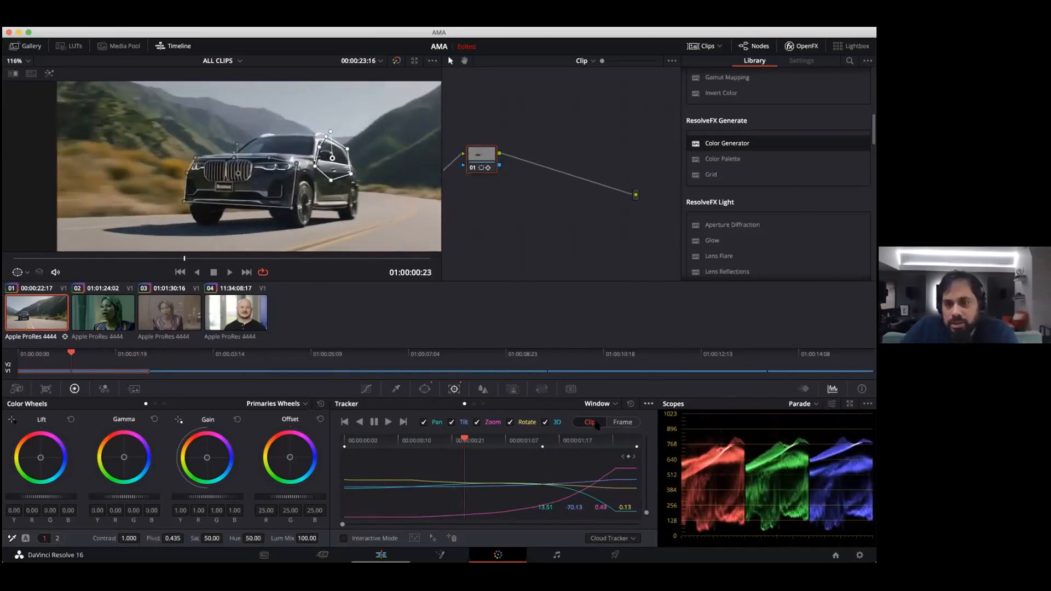
pyautogui.click(425, 388)
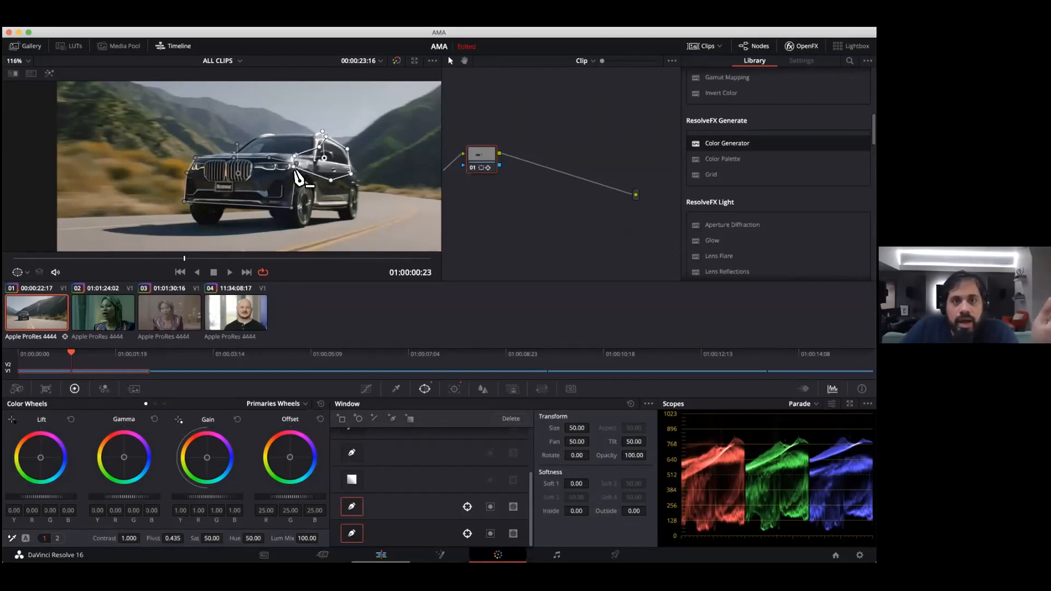
pyautogui.moveTo(299, 185); pyautogui.dragTo(290, 213)
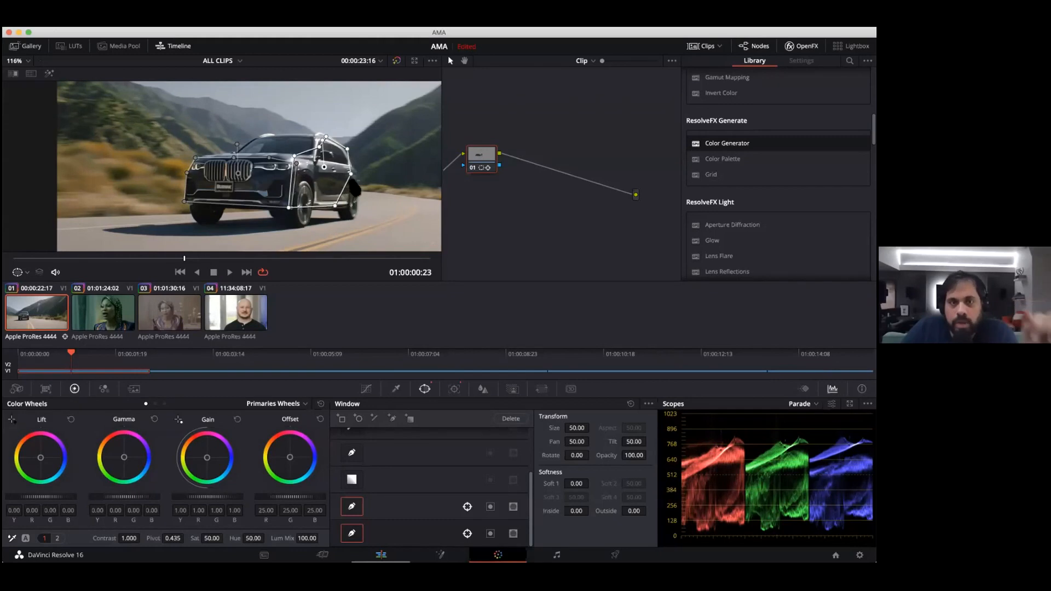
pyautogui.moveTo(352, 174); pyautogui.dragTo(351, 207)
# Step: At 01:00:01:12, stretch the second window forward to the headlight and fit its lower and rear points to the car's side and tail
pyautogui.press('space')
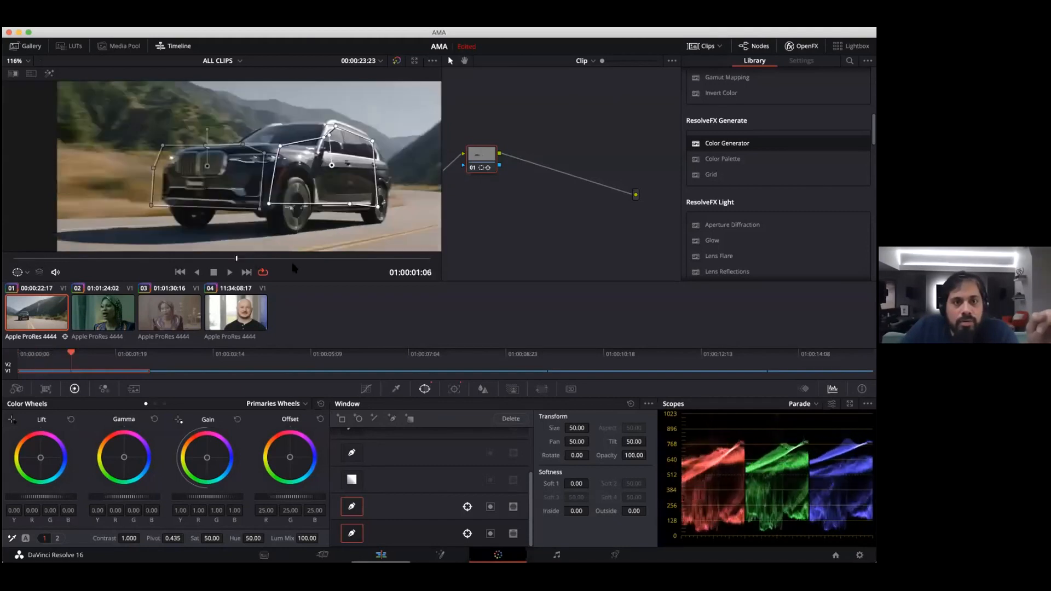
pyautogui.press('space')
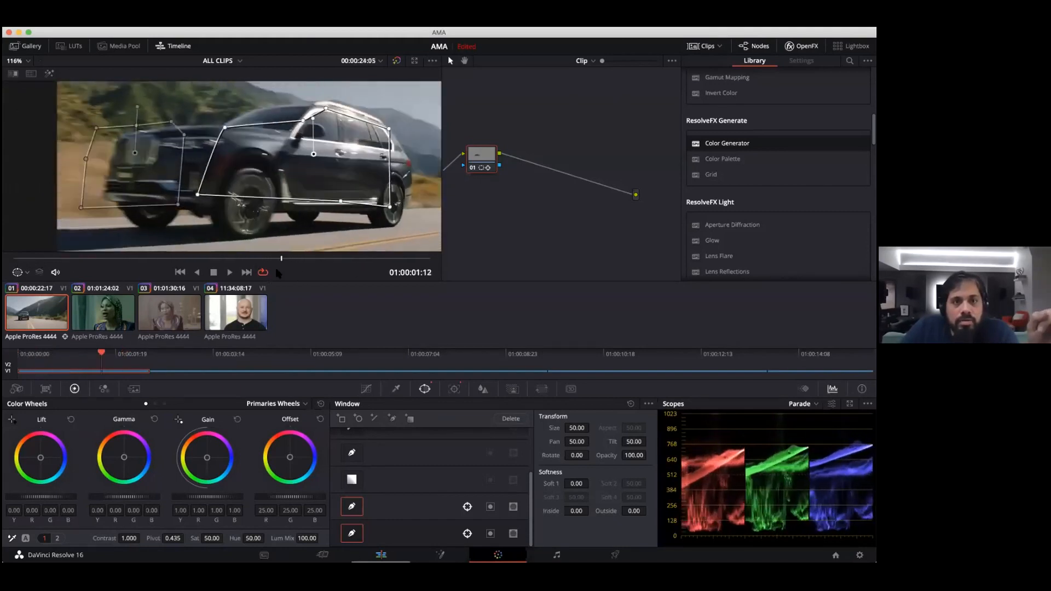
pyautogui.moveTo(221, 130); pyautogui.dragTo(185, 135)
pyautogui.moveTo(197, 196); pyautogui.dragTo(172, 200)
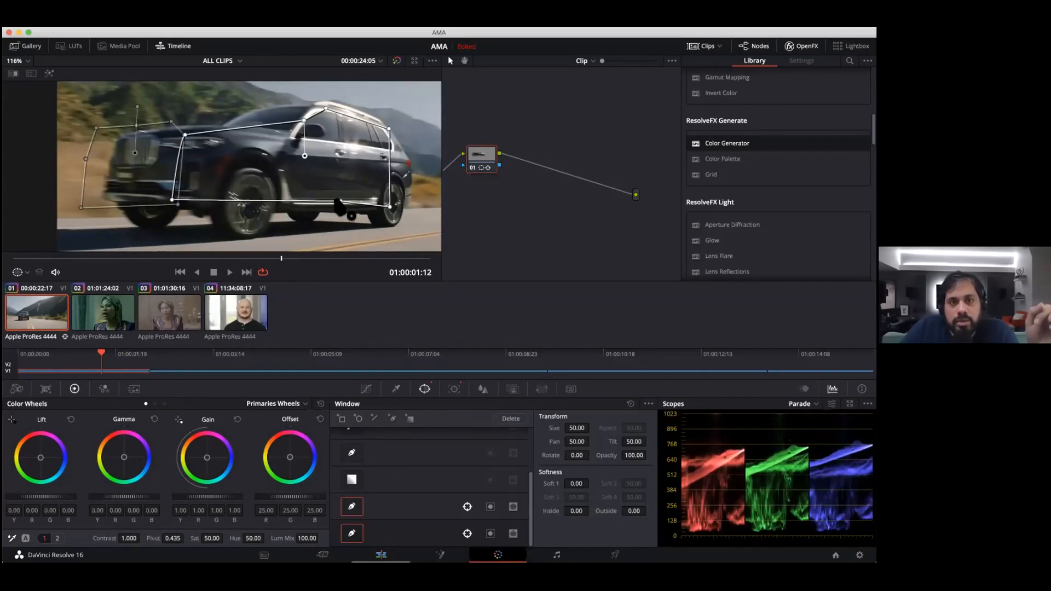
pyautogui.moveTo(335, 204); pyautogui.dragTo(334, 212)
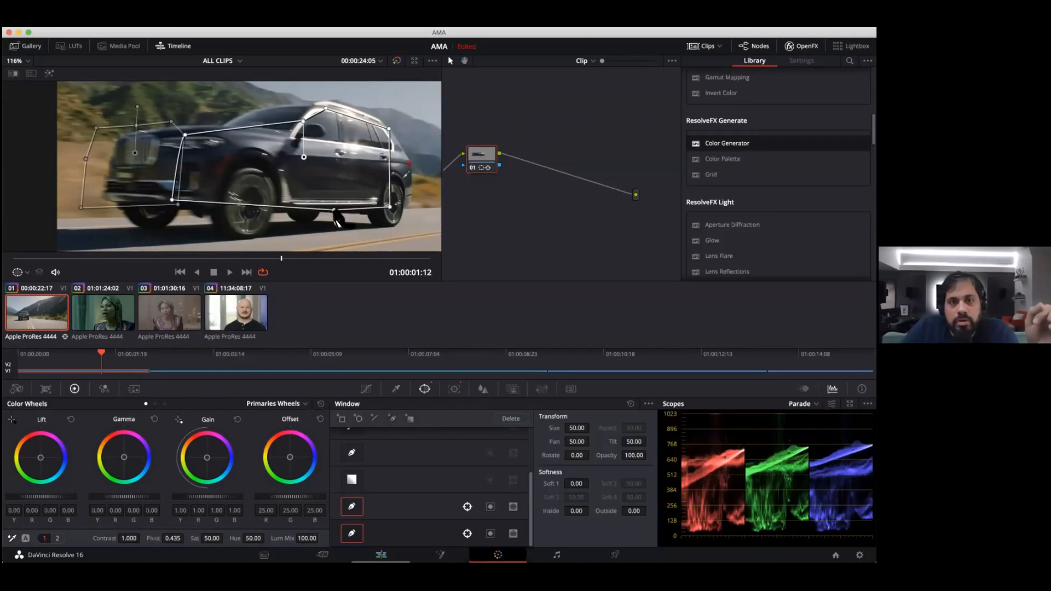
pyautogui.moveTo(390, 135); pyautogui.dragTo(386, 127)
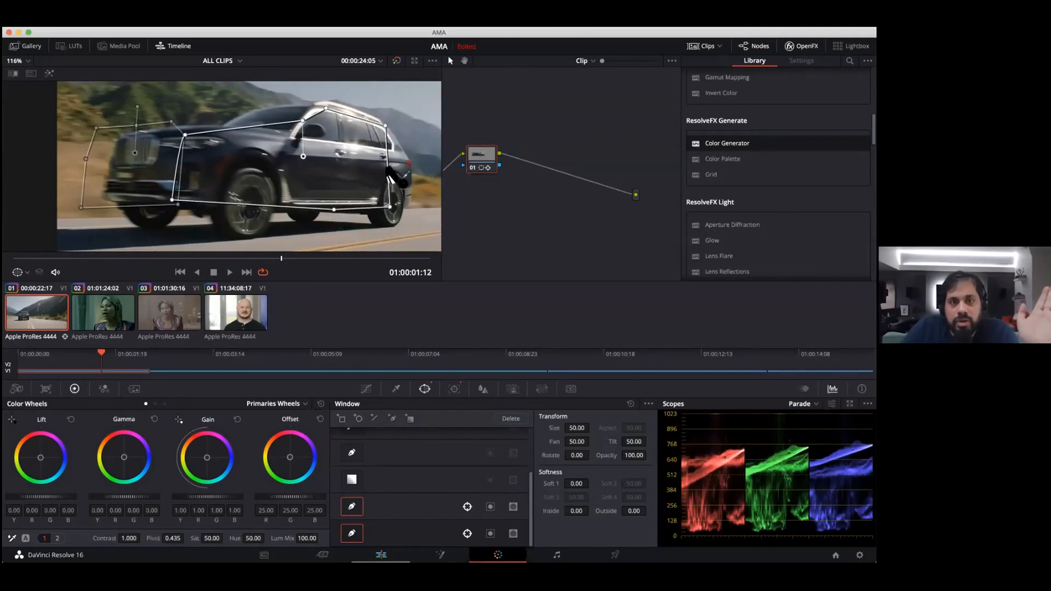
pyautogui.moveTo(387, 167); pyautogui.dragTo(412, 204)
pyautogui.click(401, 192)
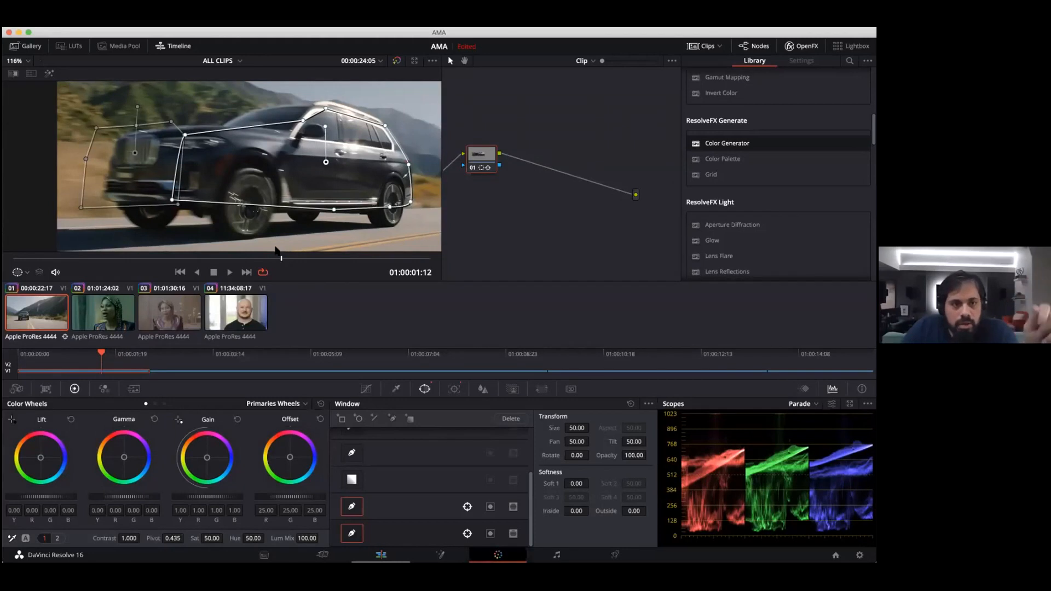
# Step: Review the tracked windows, and at 01:00:00:16 add a third curve window enclosing the car's roof and the top of the windshield
pyautogui.moveTo(248, 261); pyautogui.dragTo(120, 270)
pyautogui.press('space')
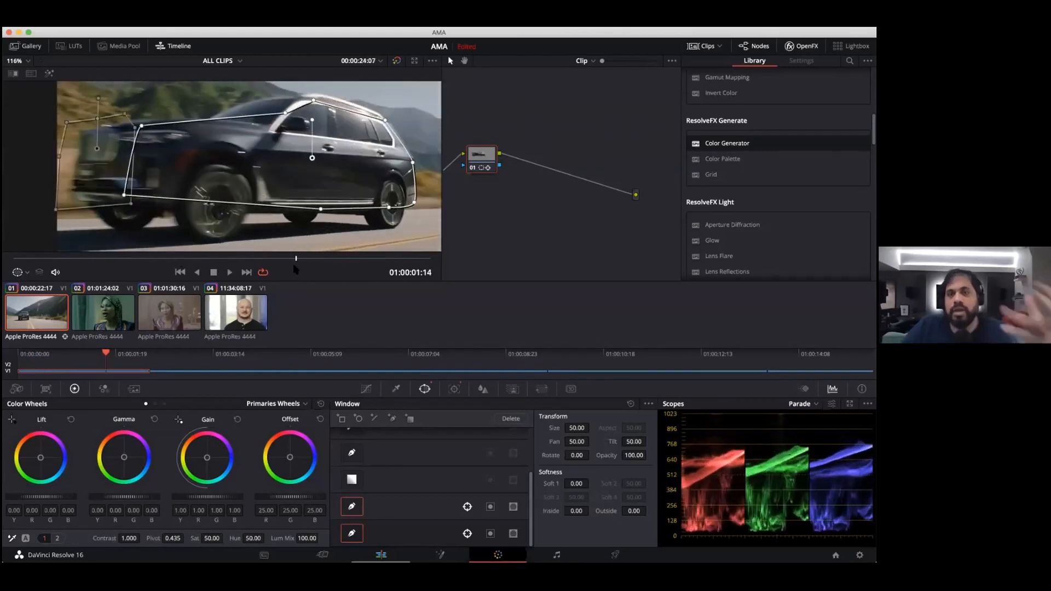
pyautogui.press('space')
pyautogui.moveTo(319, 259); pyautogui.dragTo(169, 263)
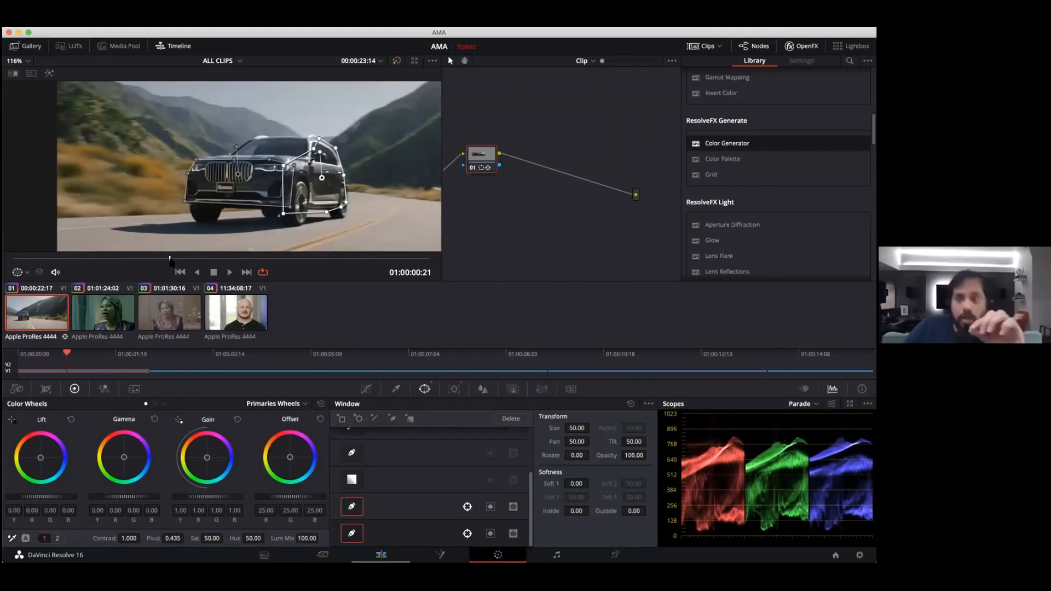
pyautogui.moveTo(171, 259); pyautogui.dragTo(97, 262)
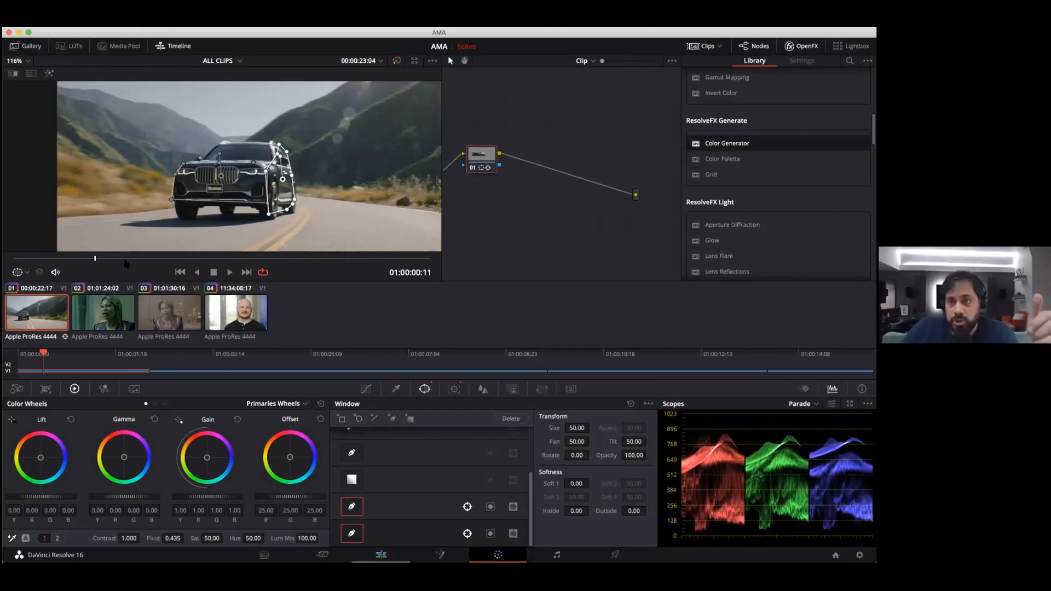
pyautogui.press('space')
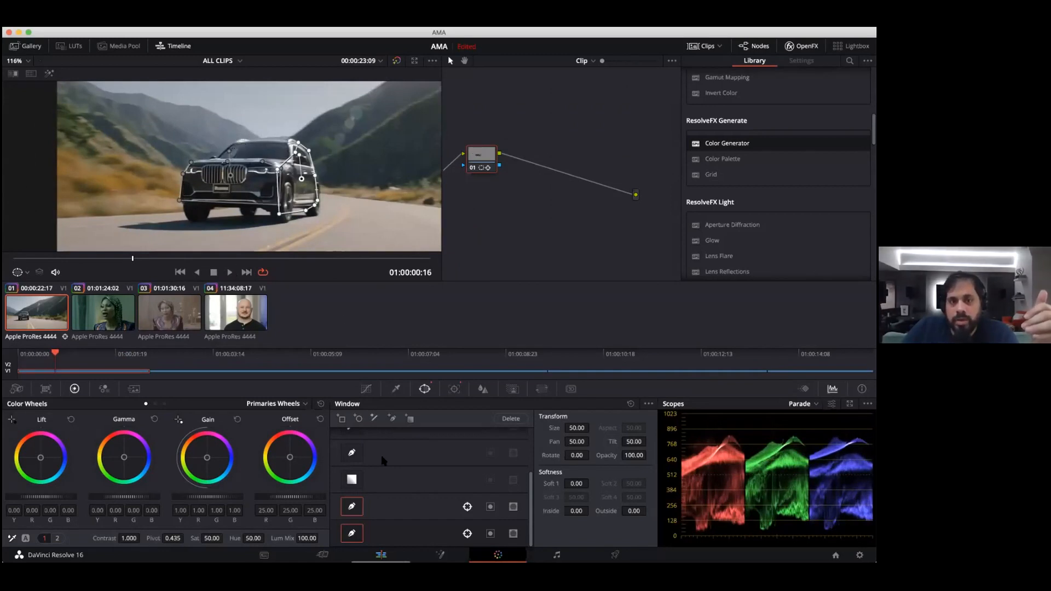
pyautogui.click(393, 420)
pyautogui.click(287, 135)
pyautogui.click(235, 137)
pyautogui.click(231, 147)
pyautogui.click(286, 137)
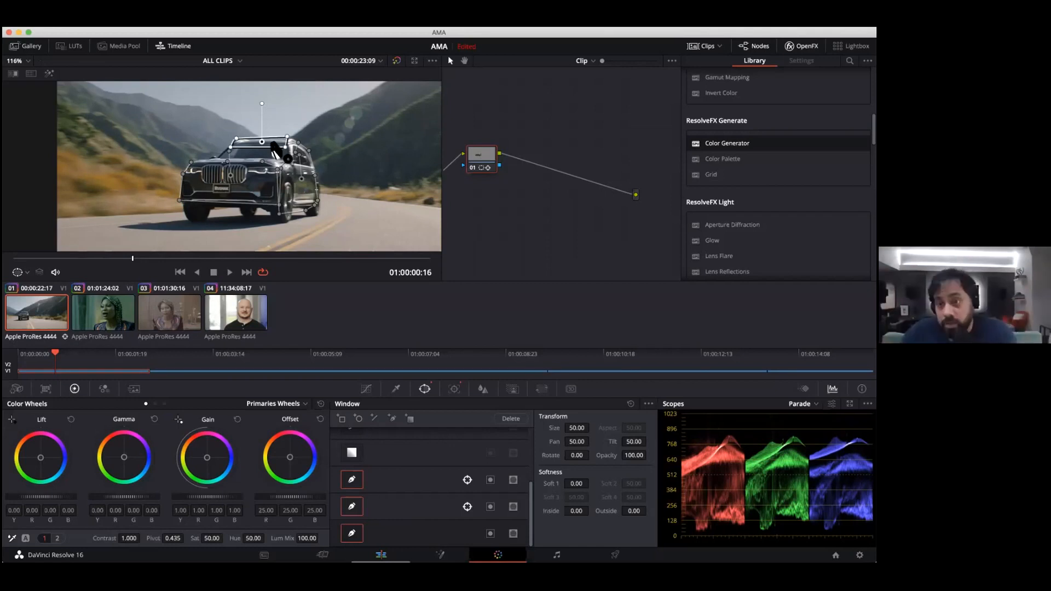
# Step: Track the roof window forward and backward from 01:00:00:16, and on the clip's first frame fit its right-hand corners to the windshield edge
pyautogui.click(454, 389)
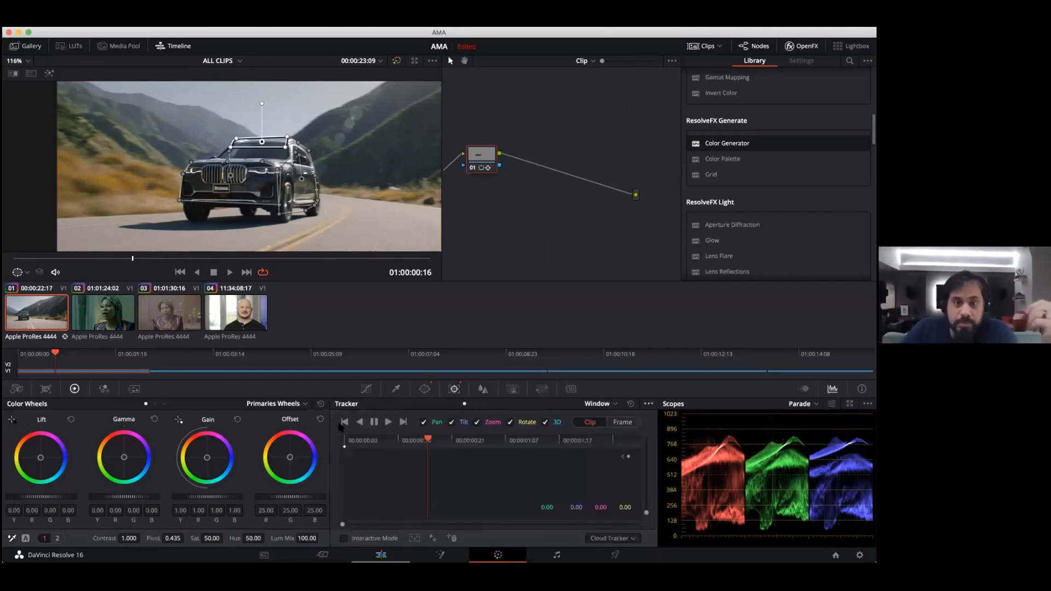
pyautogui.click(388, 422)
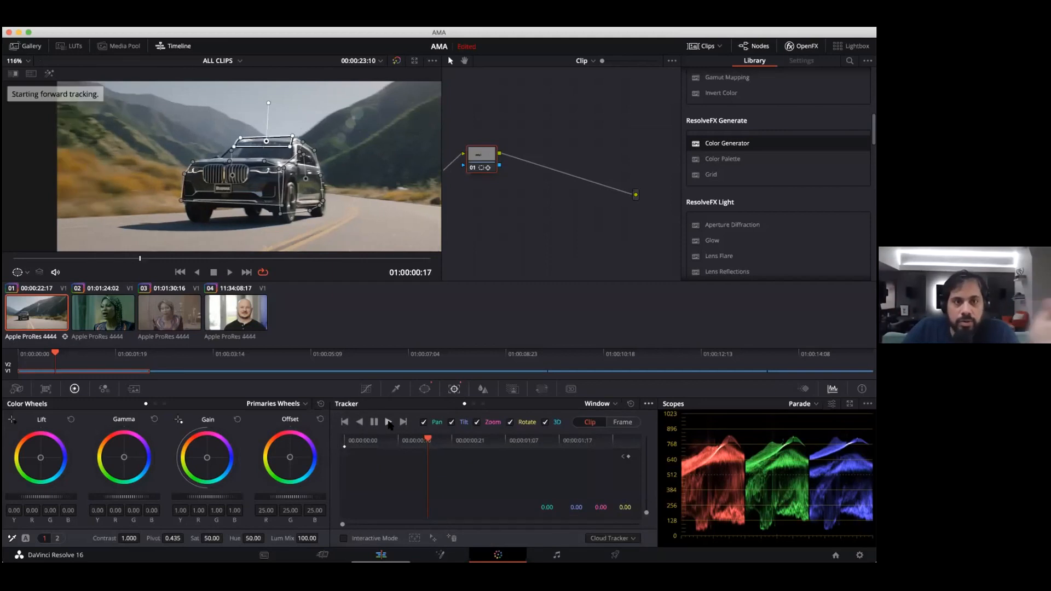
pyautogui.click(503, 444)
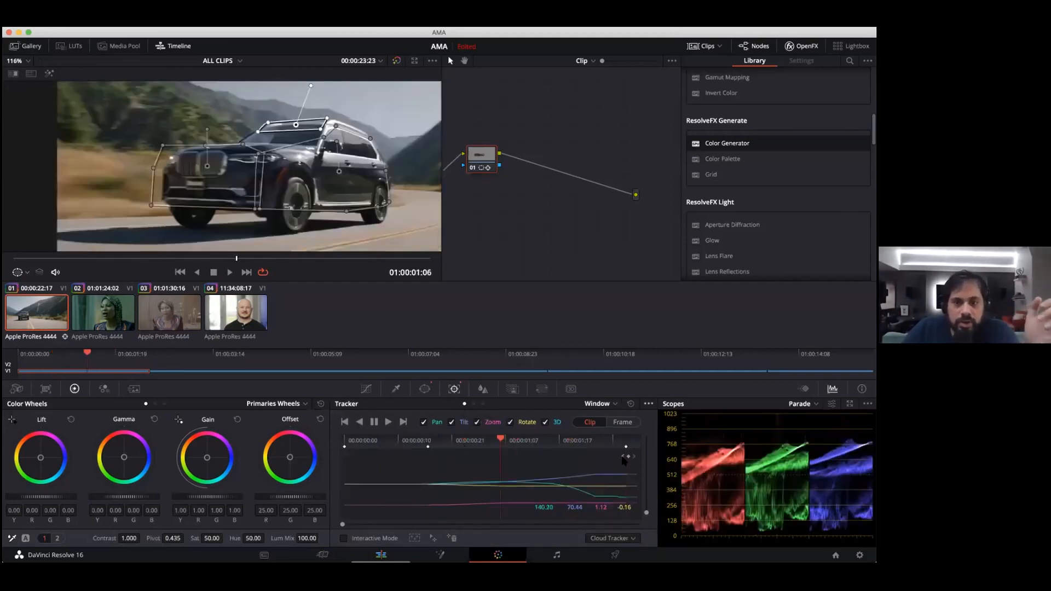
pyautogui.click(360, 422)
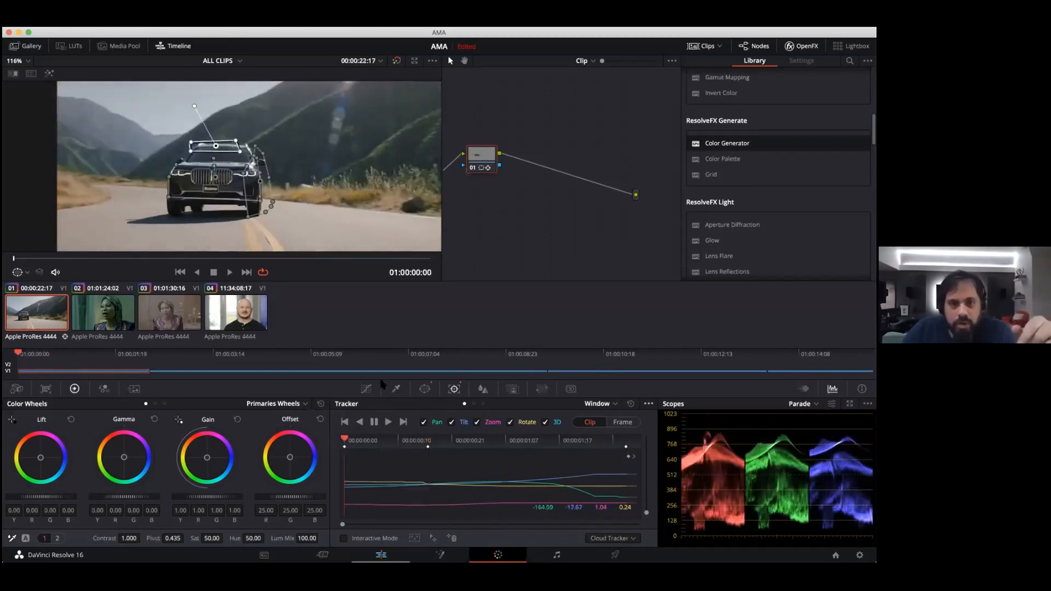
pyautogui.click(425, 390)
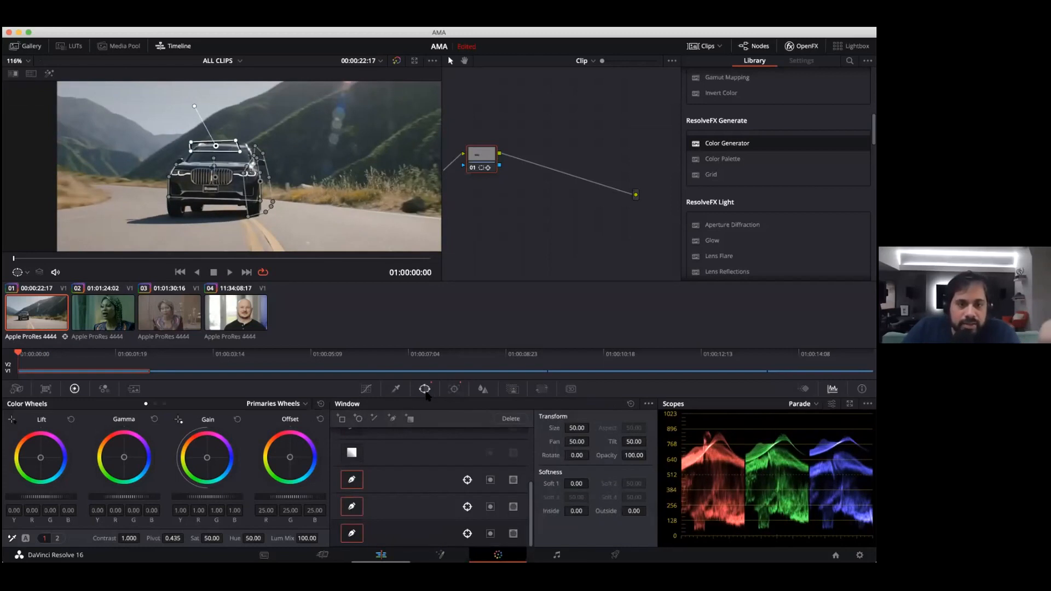
pyautogui.moveTo(245, 166)
pyautogui.mouseDown()
pyautogui.moveTo(258, 172)
pyautogui.moveTo(249, 155)
pyautogui.mouseUp()
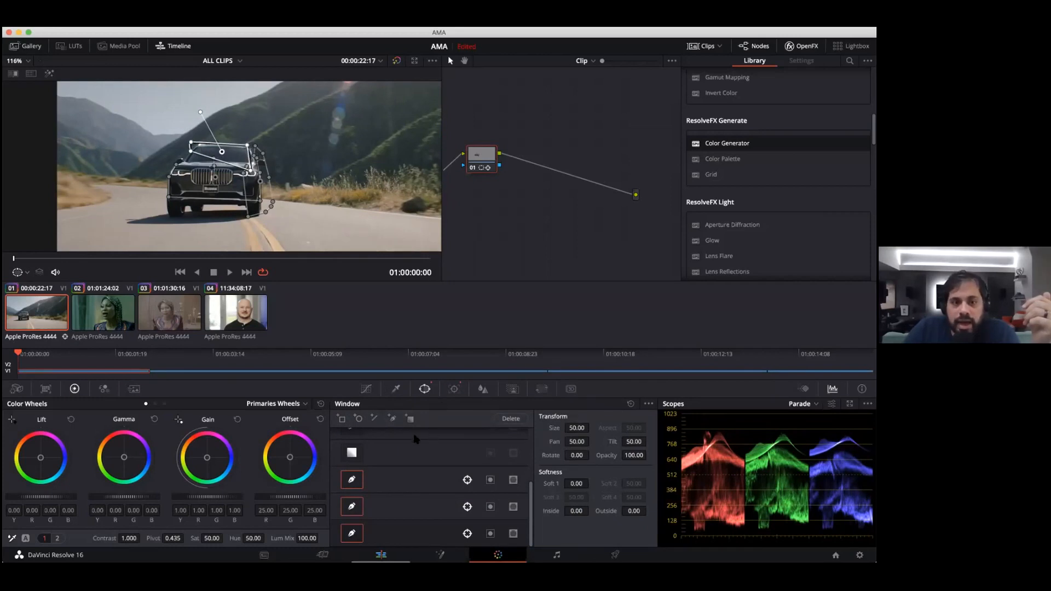
# Step: Add a rectangular linear window to the node and name the roof's curve window "gjndjh"
pyautogui.click(342, 419)
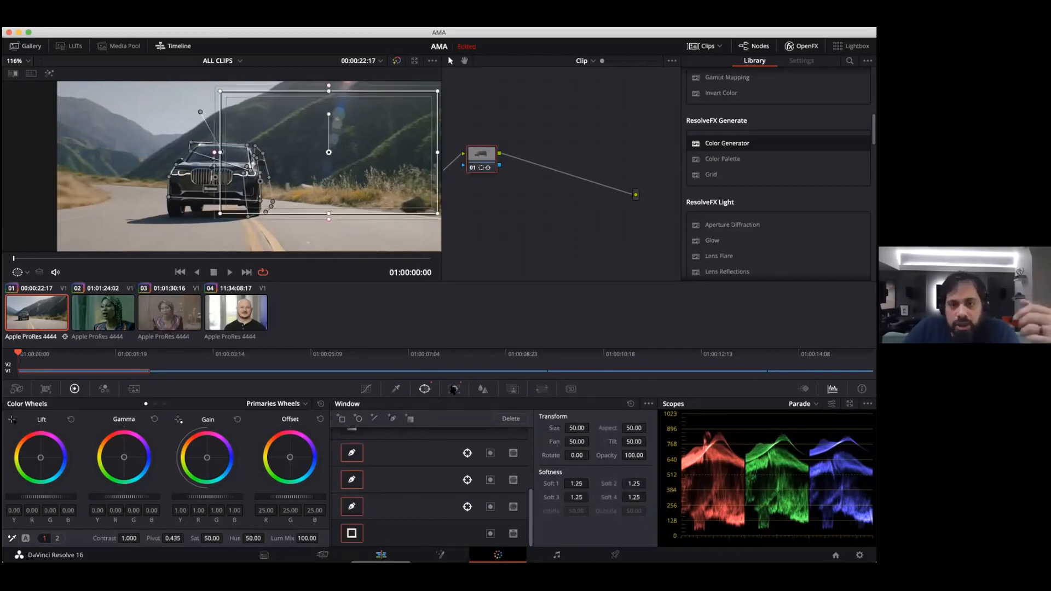
pyautogui.click(386, 507)
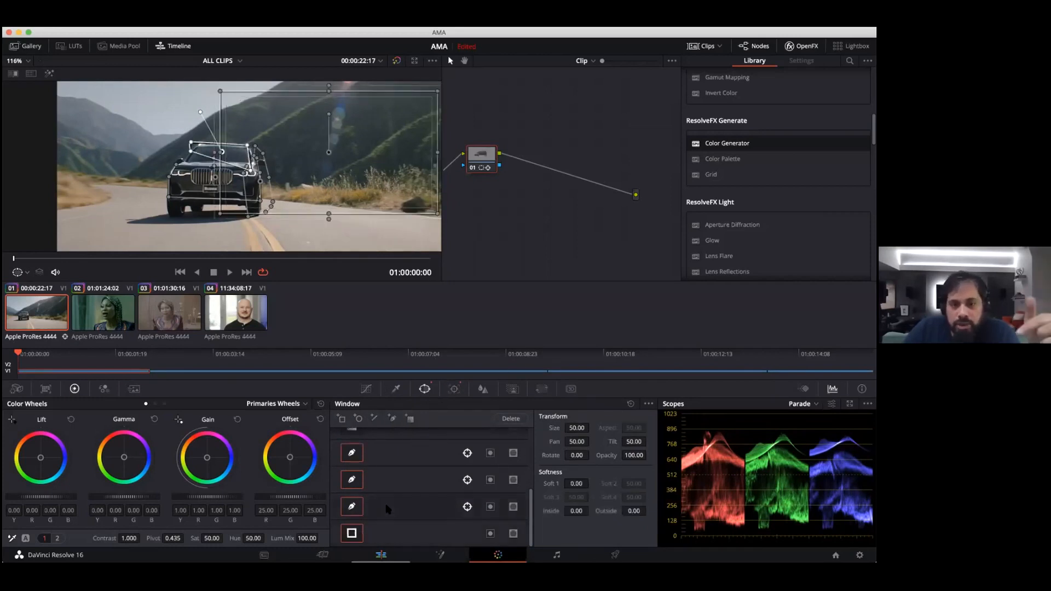
pyautogui.doubleClick(385, 507)
pyautogui.rightClick(382, 505)
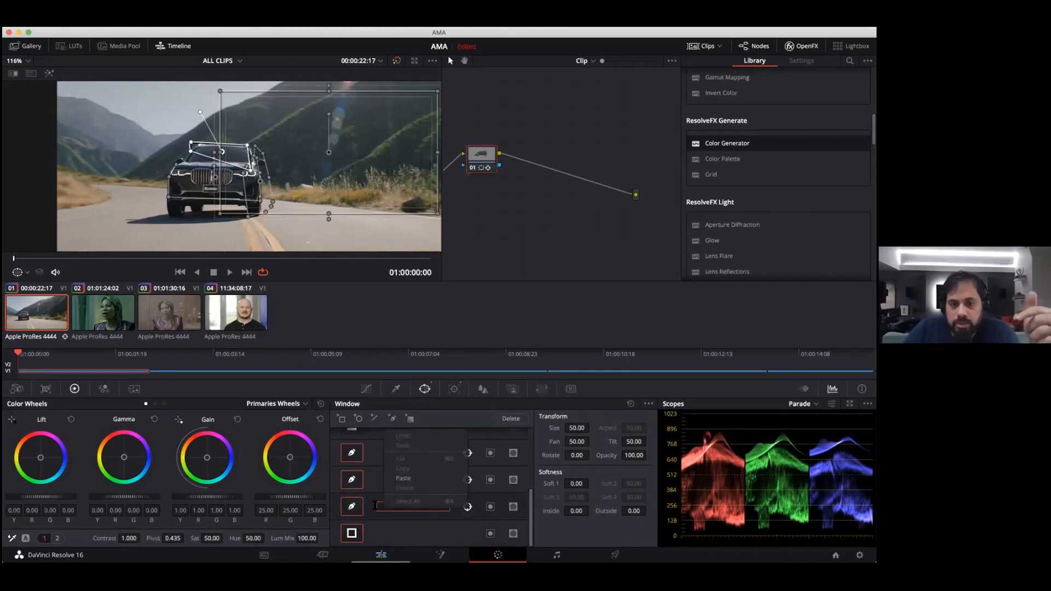
pyautogui.click(649, 403)
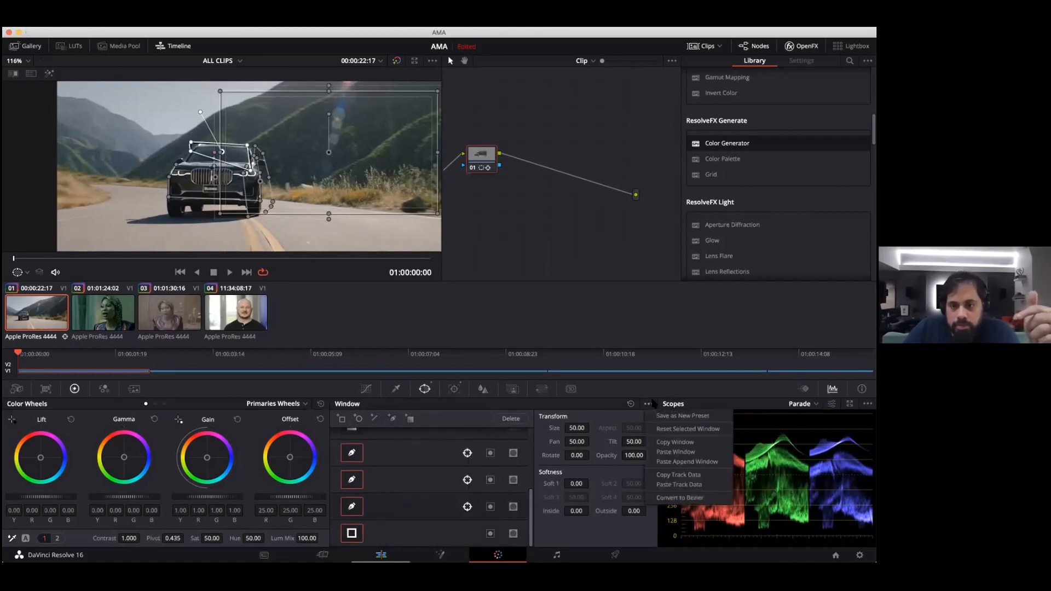
pyautogui.click(609, 421)
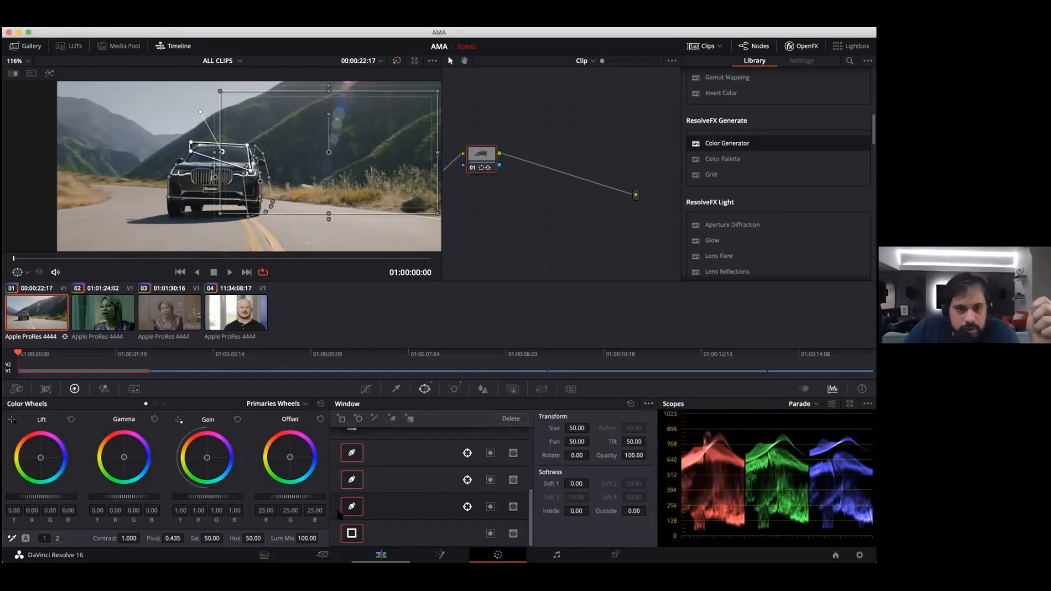
pyautogui.doubleClick(398, 510)
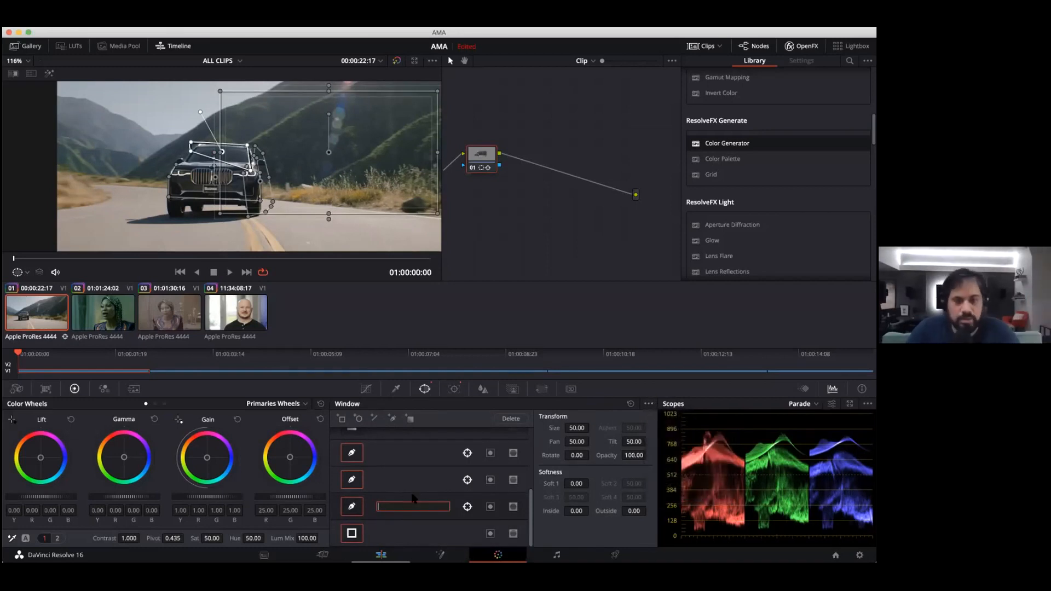
pyautogui.press('Return')
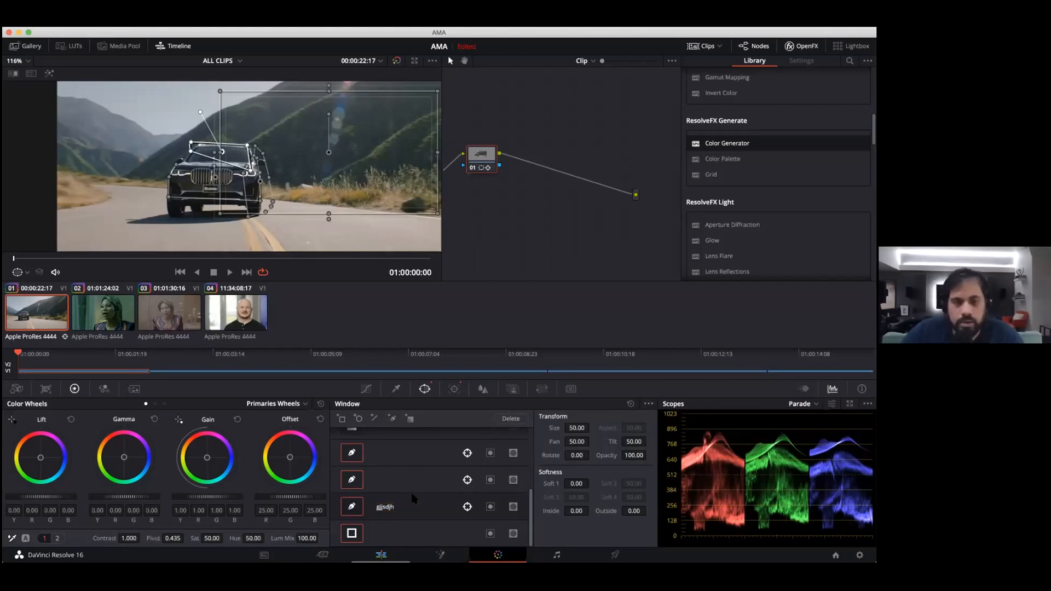
# Step: Copy the roof window's track data, paste it onto the rectangular linear window, and play through the clip to check its movement
pyautogui.click(456, 389)
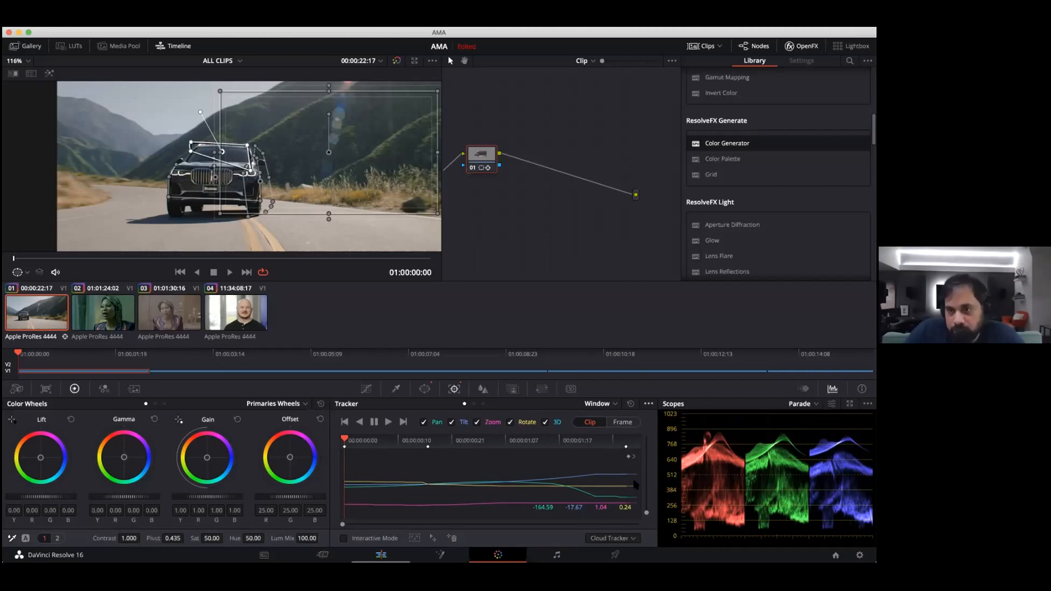
pyautogui.click(649, 403)
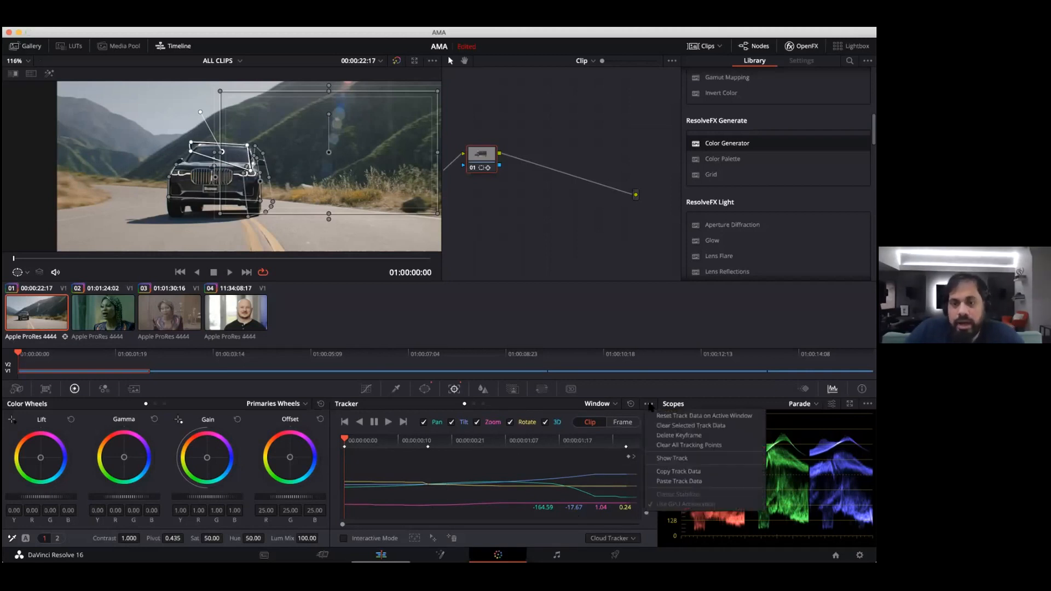
pyautogui.click(674, 472)
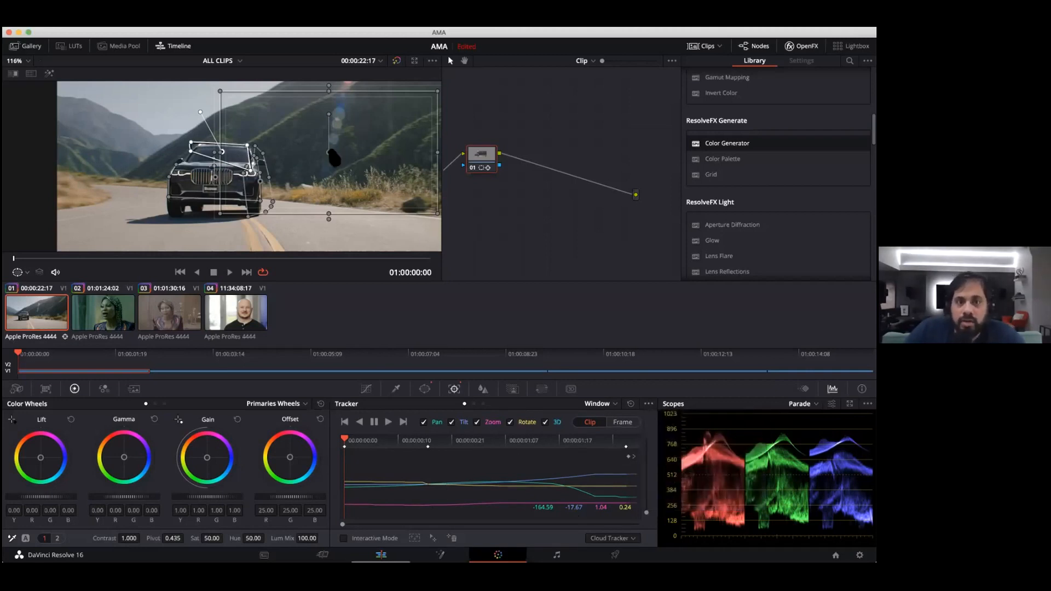
pyautogui.click(333, 159)
pyautogui.click(649, 404)
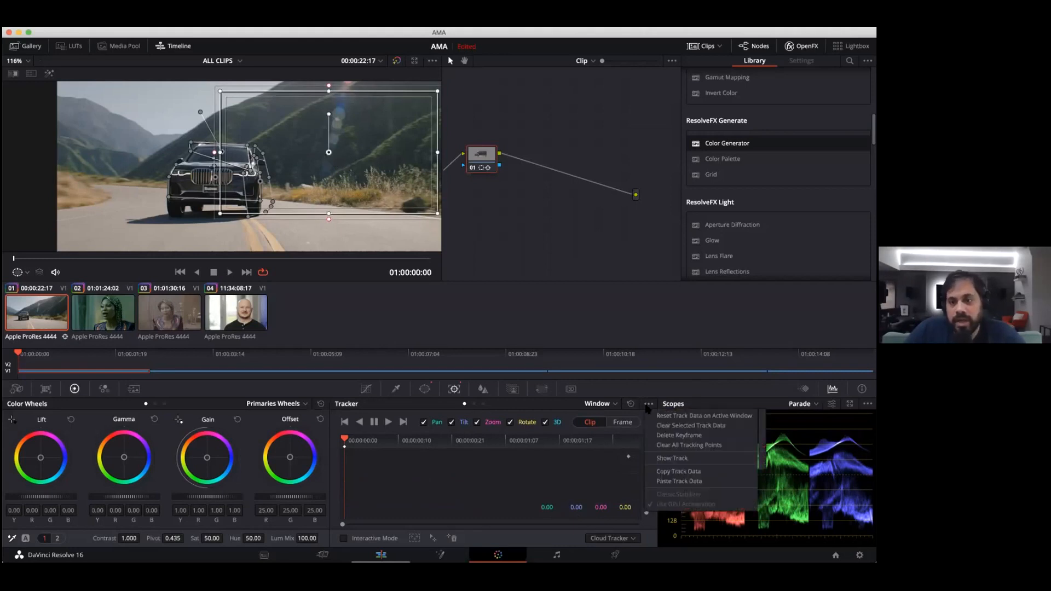
pyautogui.click(670, 481)
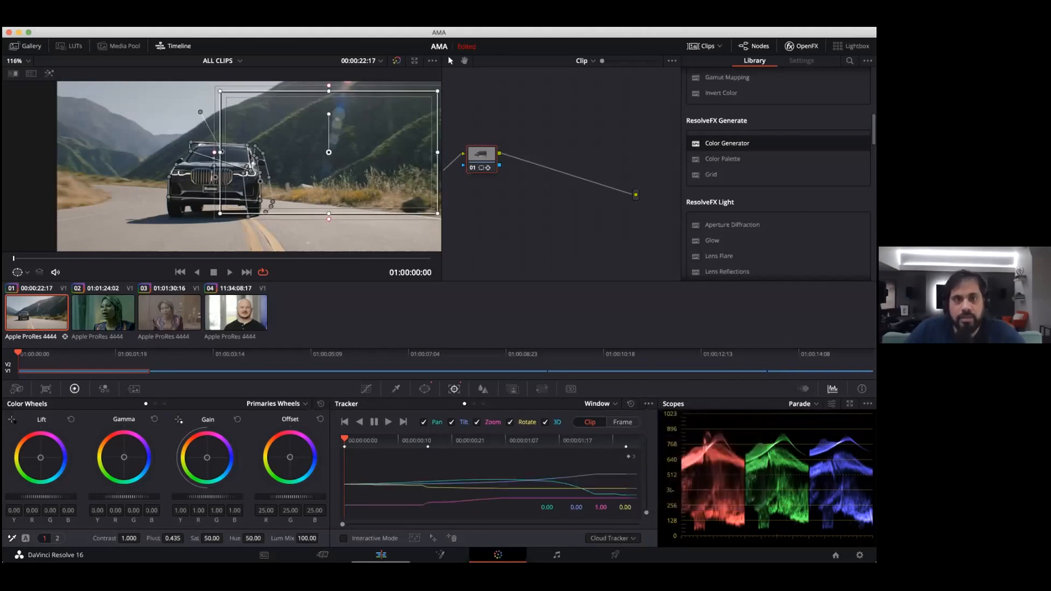
pyautogui.click(370, 445)
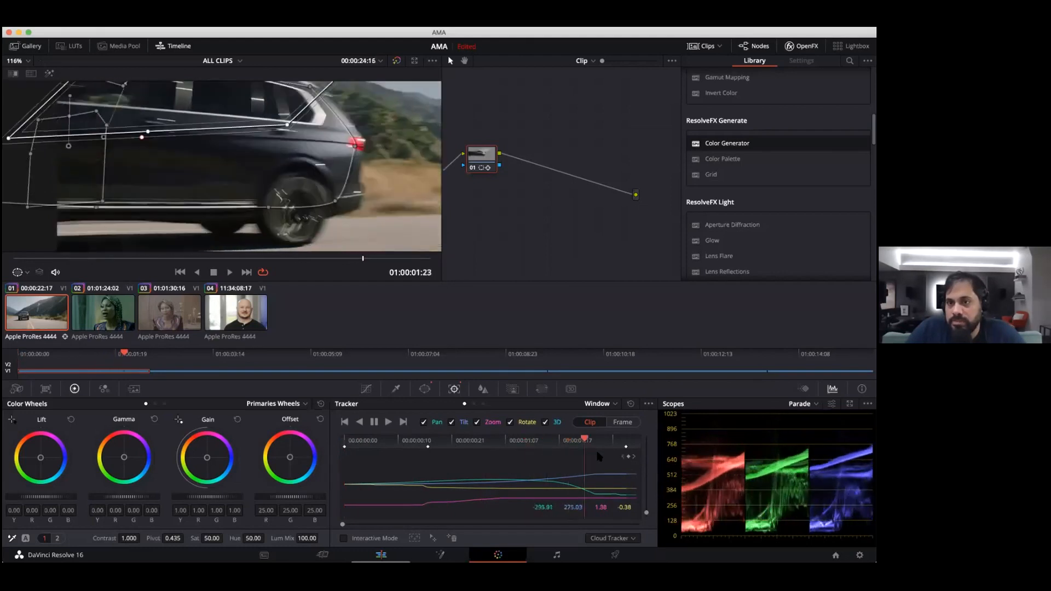
pyautogui.press('space')
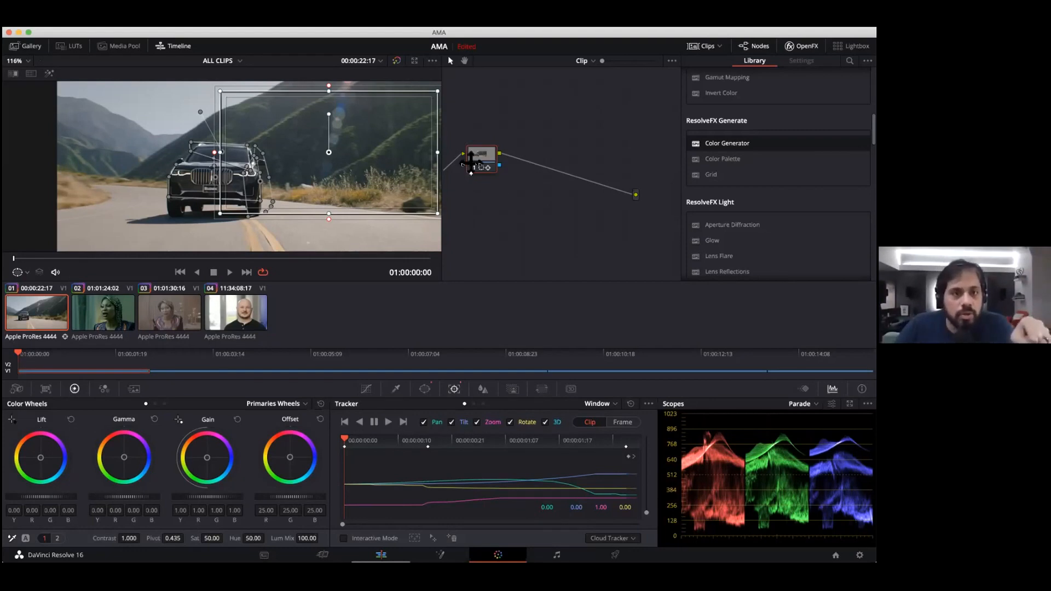
# Step: Turn off the rectangular linear window on the car's node
pyautogui.click(425, 388)
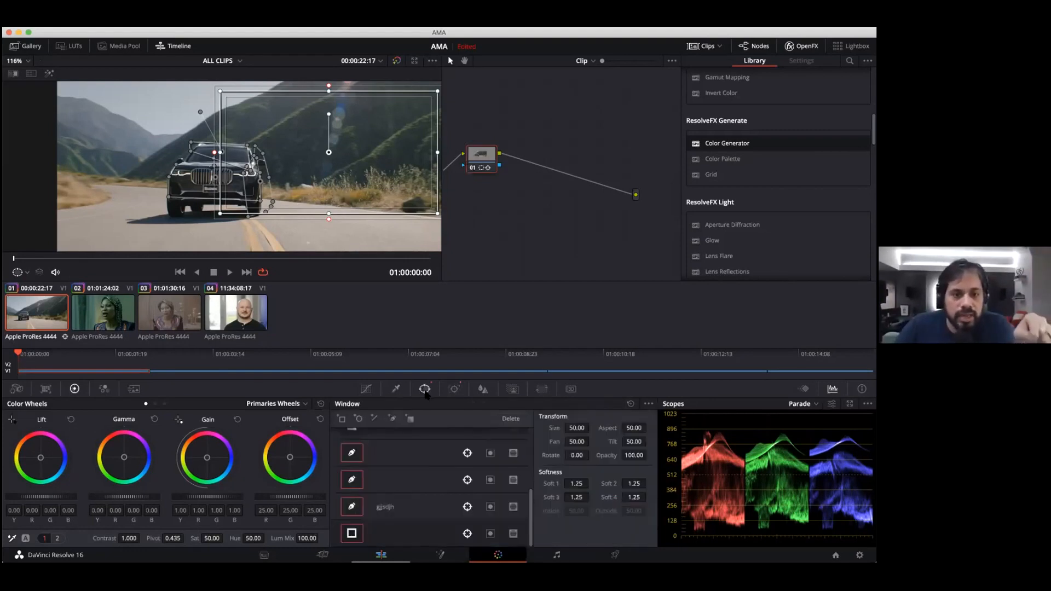
pyautogui.click(352, 534)
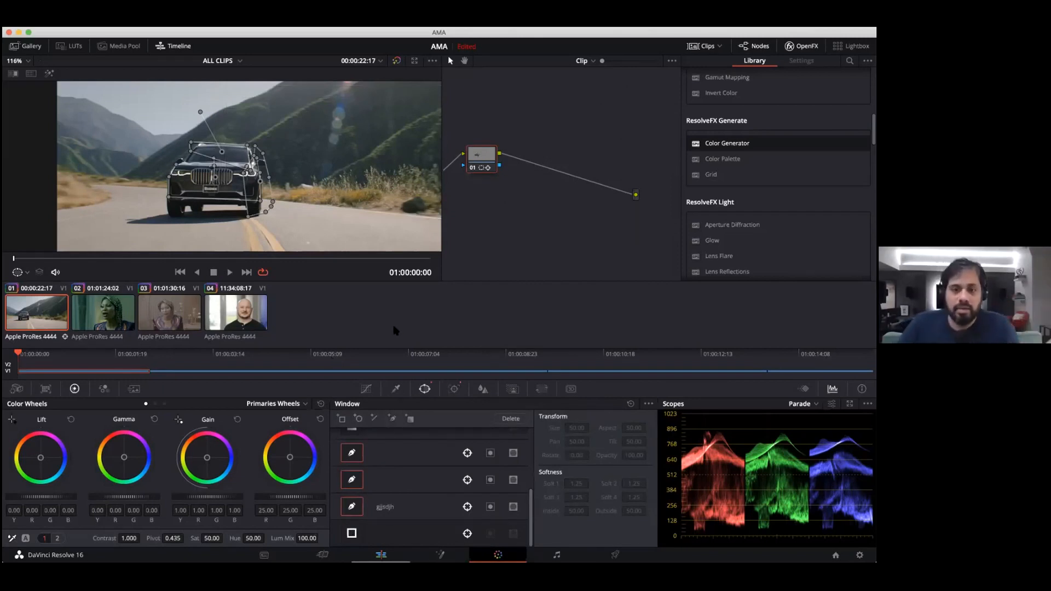
pyautogui.click(454, 389)
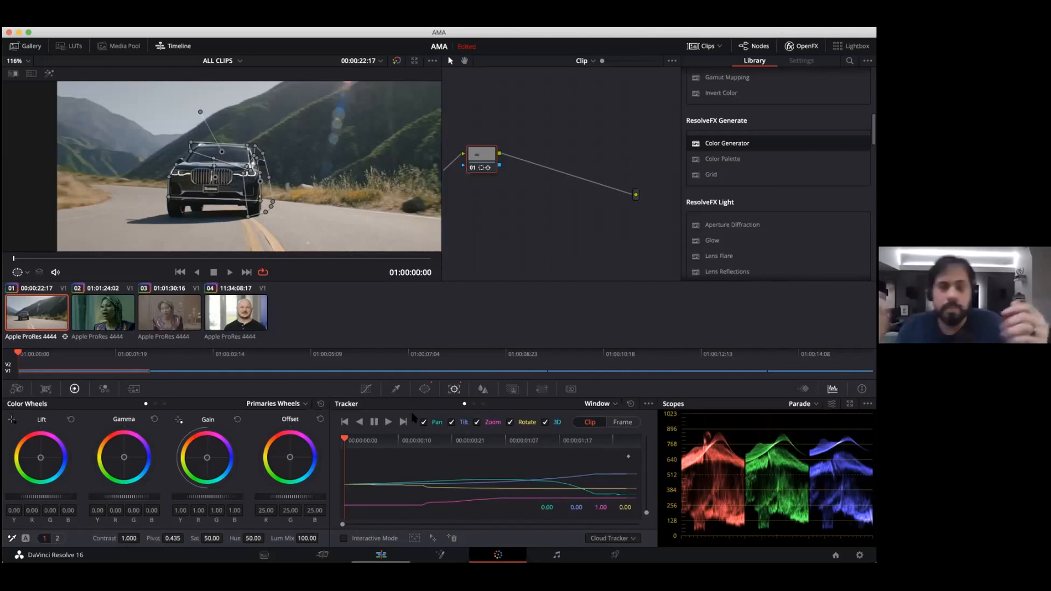
pyautogui.click(424, 390)
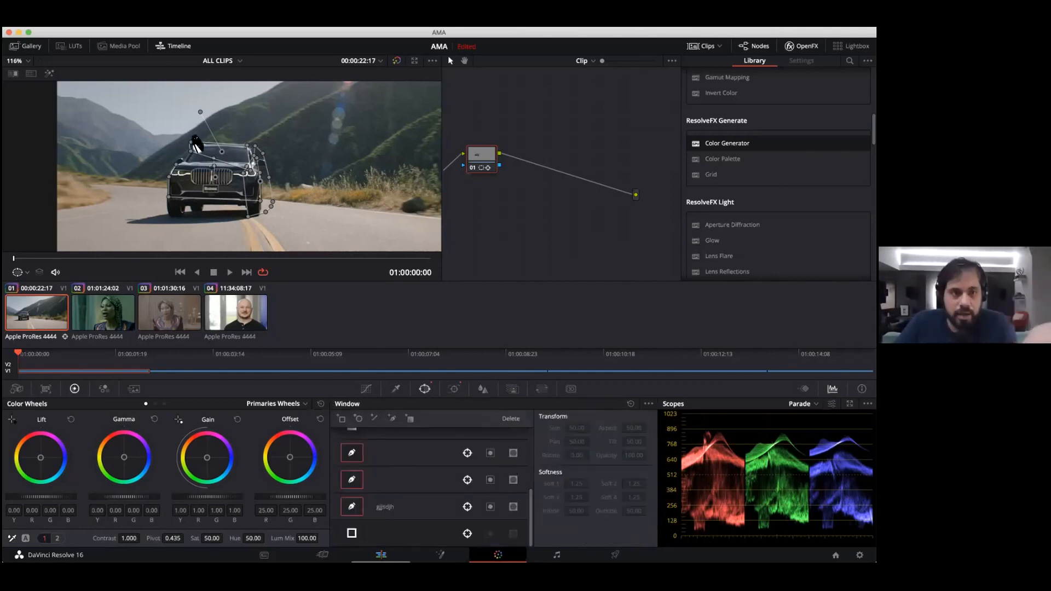
# Step: Soften the car's front window with Soft 1 at 0.46, Inside at 1.22 and Outside at 4.54, with the highlight view on
pyautogui.click(388, 453)
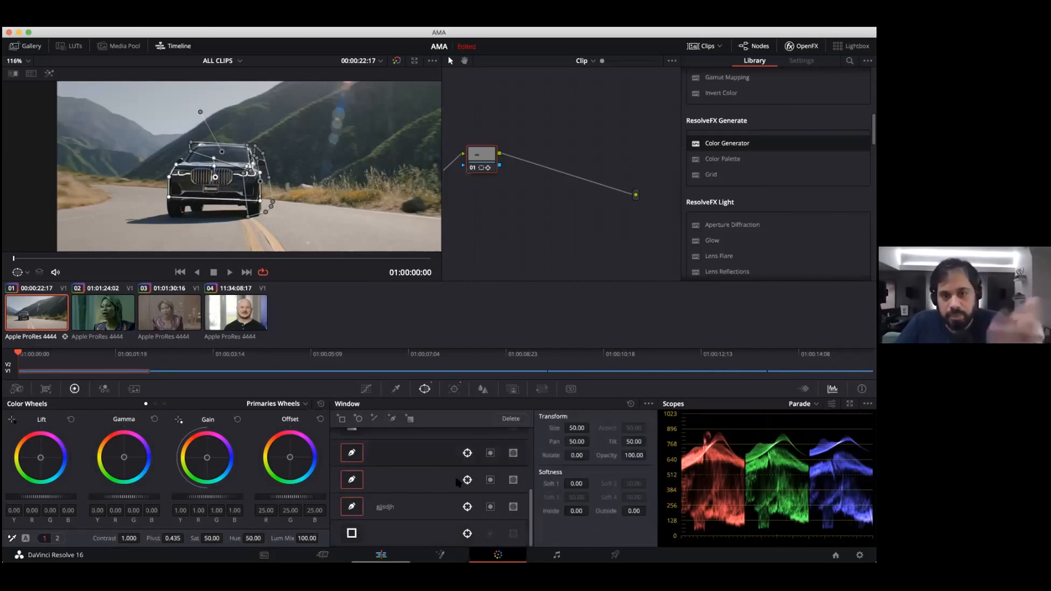
pyautogui.moveTo(587, 516); pyautogui.dragTo(650, 511)
pyautogui.moveTo(554, 483); pyautogui.dragTo(580, 484)
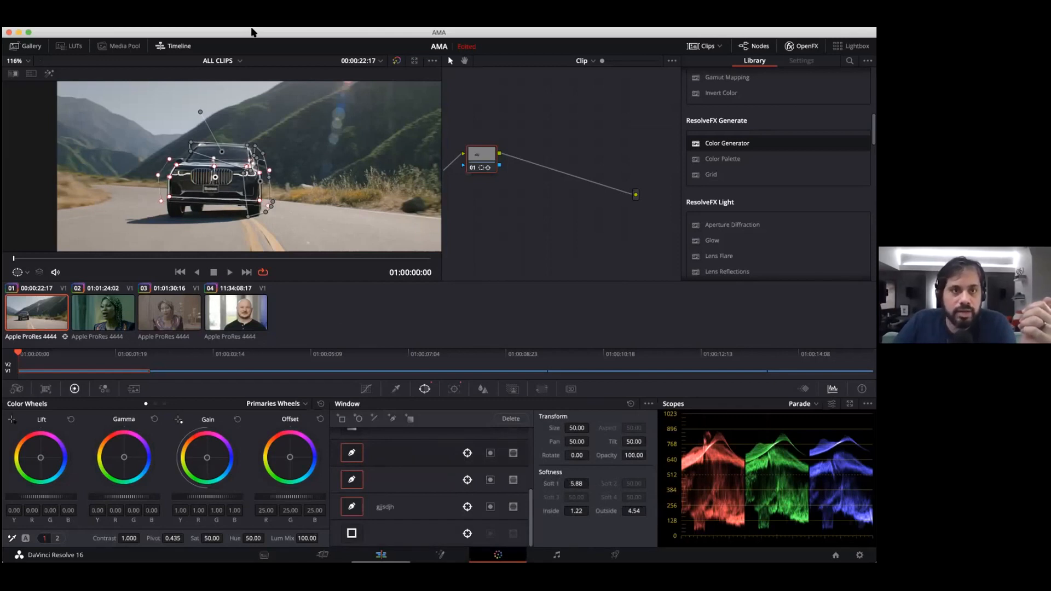
pyautogui.click(50, 74)
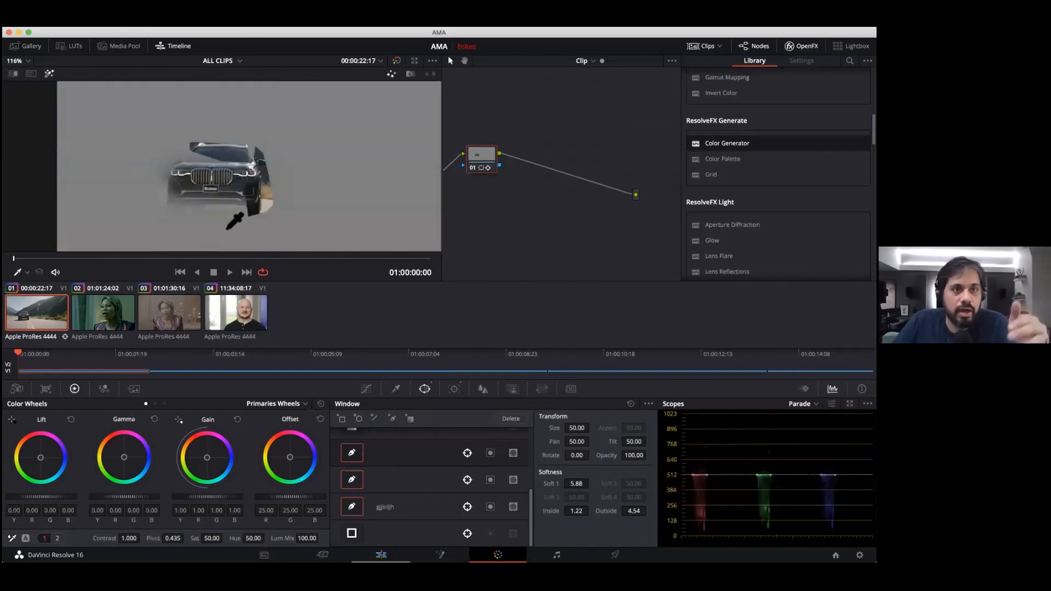
pyautogui.moveTo(590, 488); pyautogui.dragTo(590, 484)
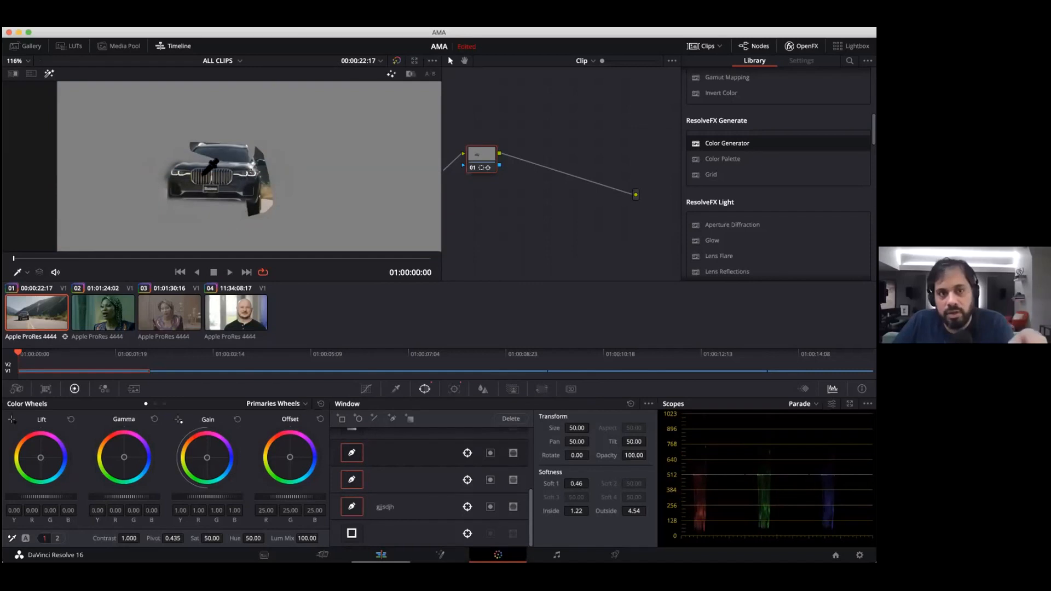
# Step: Scrub the highlighted car to 01:00:01:07 and inspect the front window's outline and tracking curves
pyautogui.click(58, 257)
pyautogui.moveTo(76, 263); pyautogui.dragTo(248, 283)
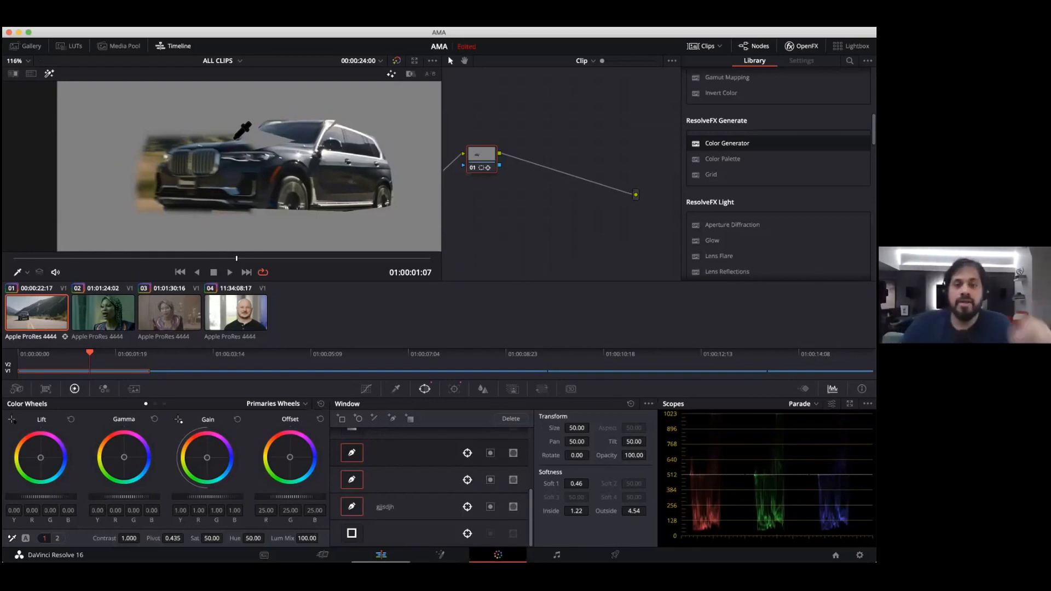
pyautogui.click(454, 389)
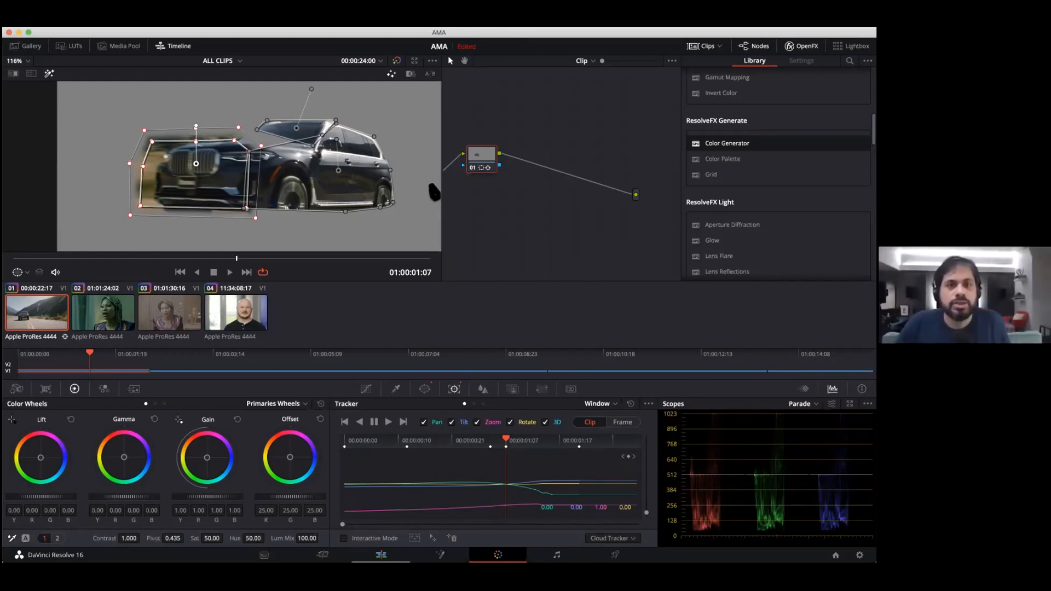
pyautogui.rightClick(484, 161)
pyautogui.click(481, 160)
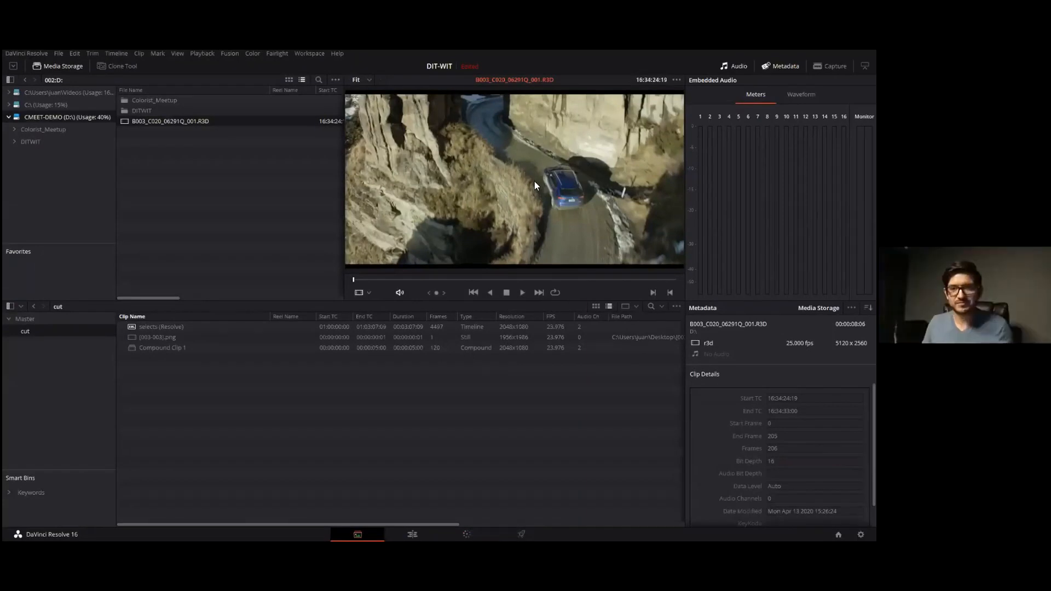
# Step: In the DIT-WIT project's color workspace, select clip 06 of the night storefront and go to 01:00:12:22
pyautogui.click(469, 534)
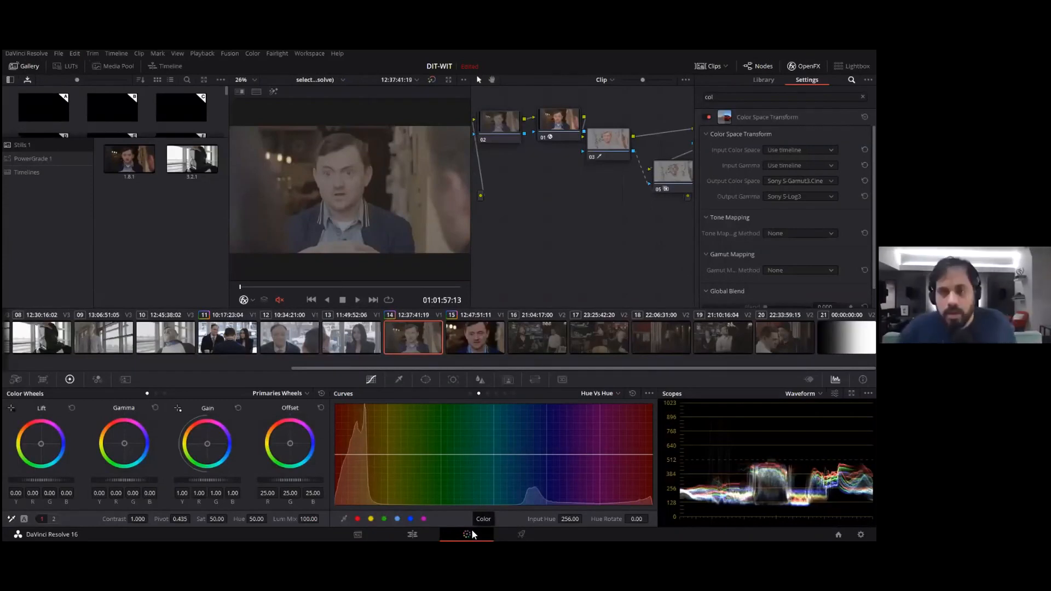
pyautogui.scroll(8, 476, 326)
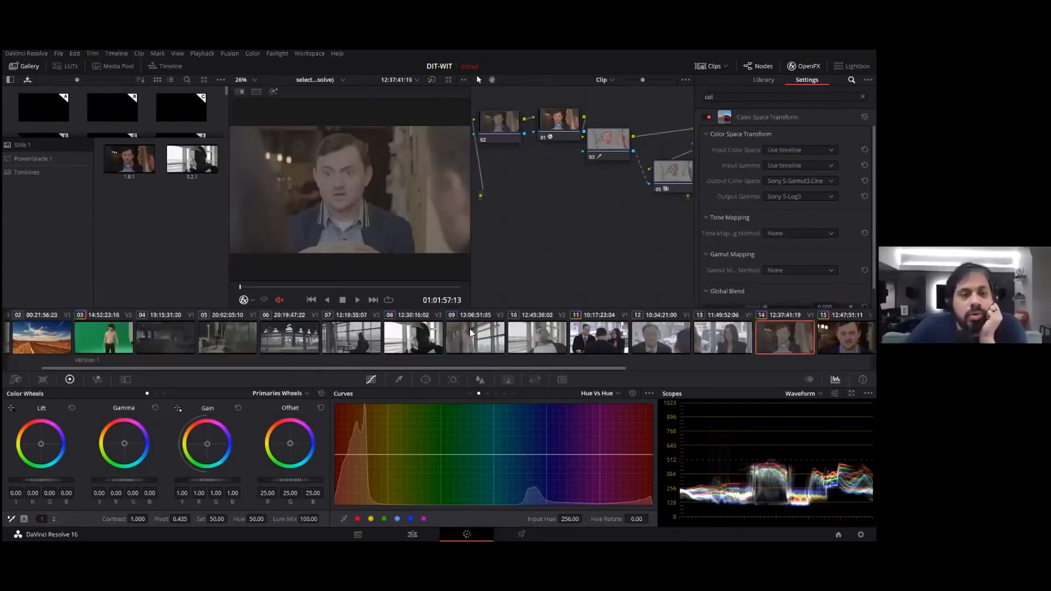
pyautogui.click(345, 344)
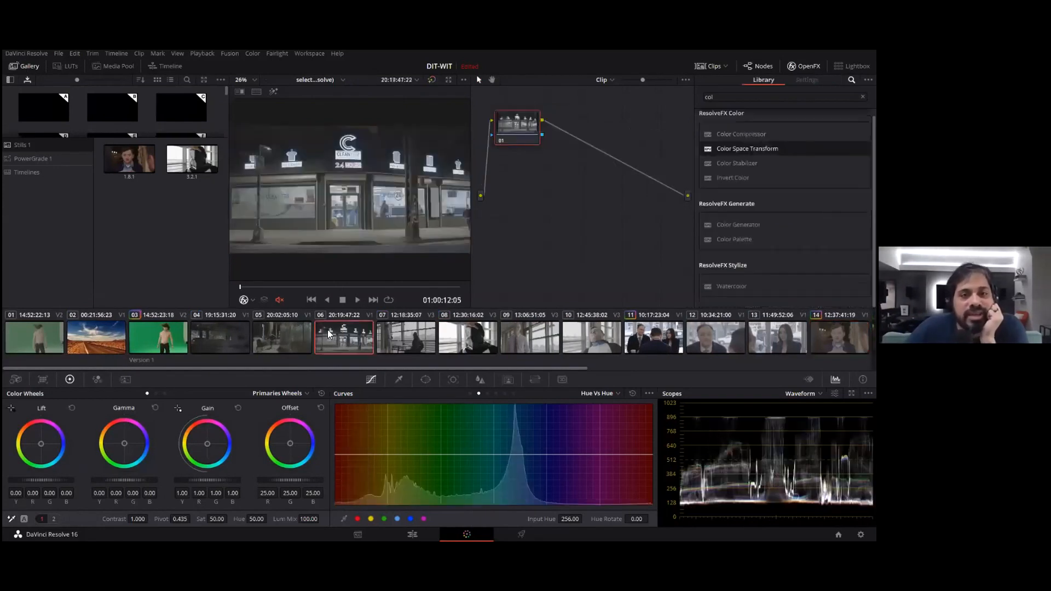
pyautogui.press('space')
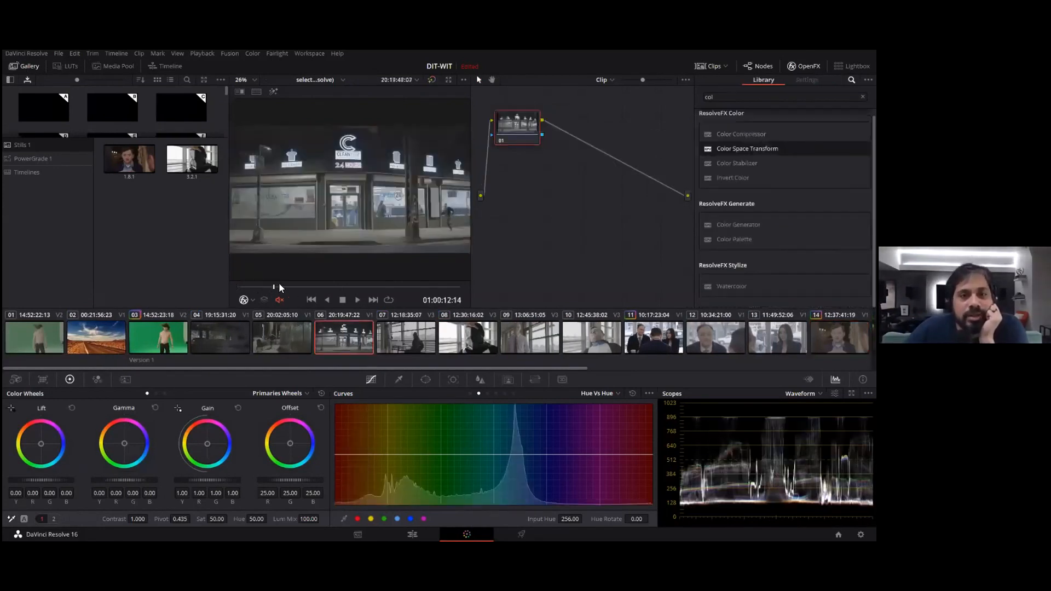
pyautogui.click(289, 285)
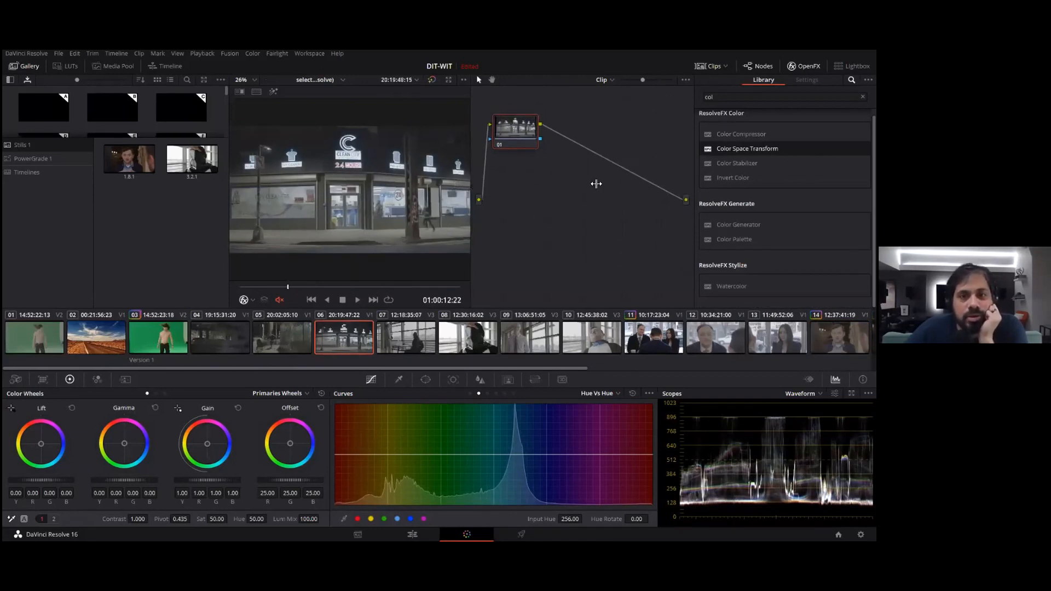
# Step: Hide the OpenFX library, widen the viewer, and move to 01:00:13:08, where the runner is beside the pole
pyautogui.click(804, 66)
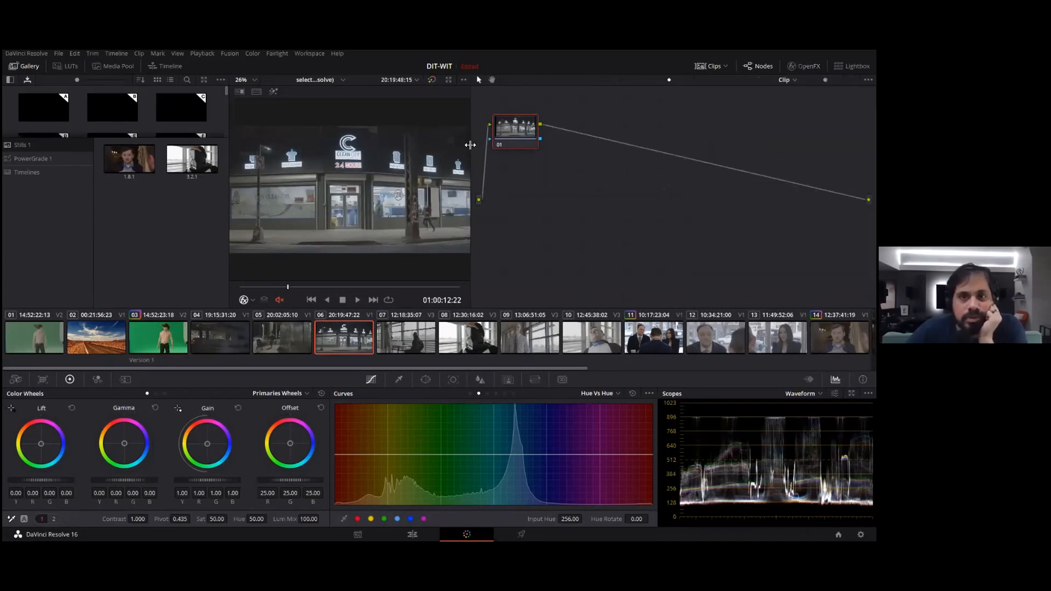
pyautogui.moveTo(470, 145); pyautogui.dragTo(622, 166)
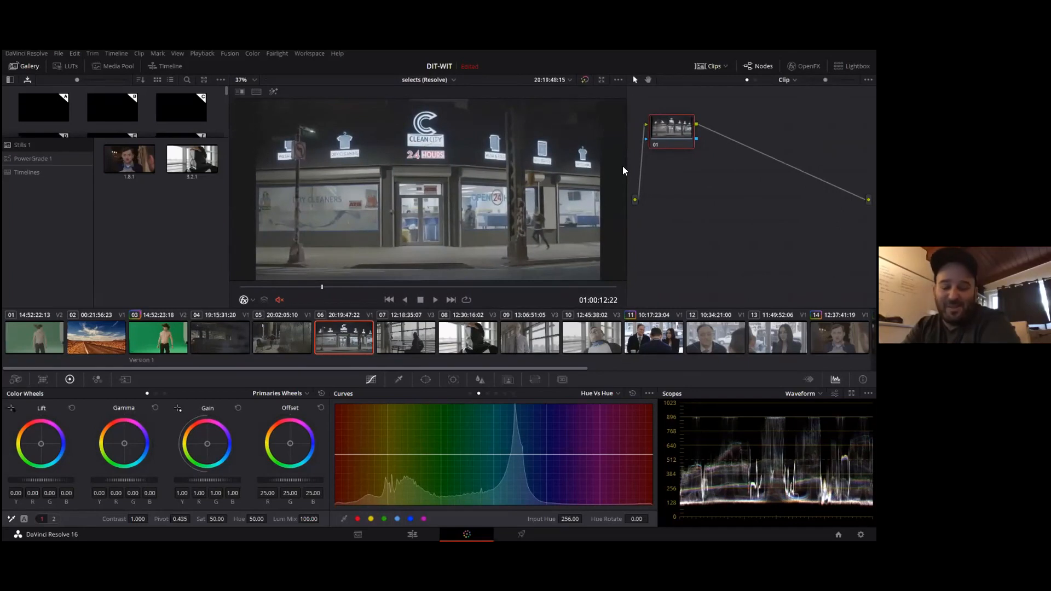
pyautogui.moveTo(266, 282); pyautogui.dragTo(434, 270)
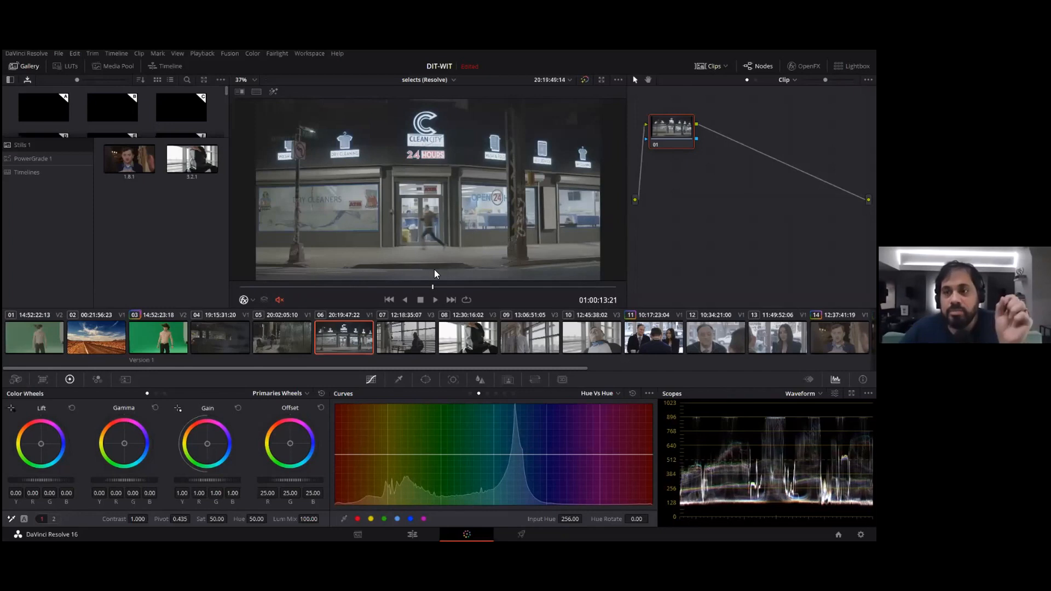
pyautogui.moveTo(434, 269); pyautogui.dragTo(370, 271)
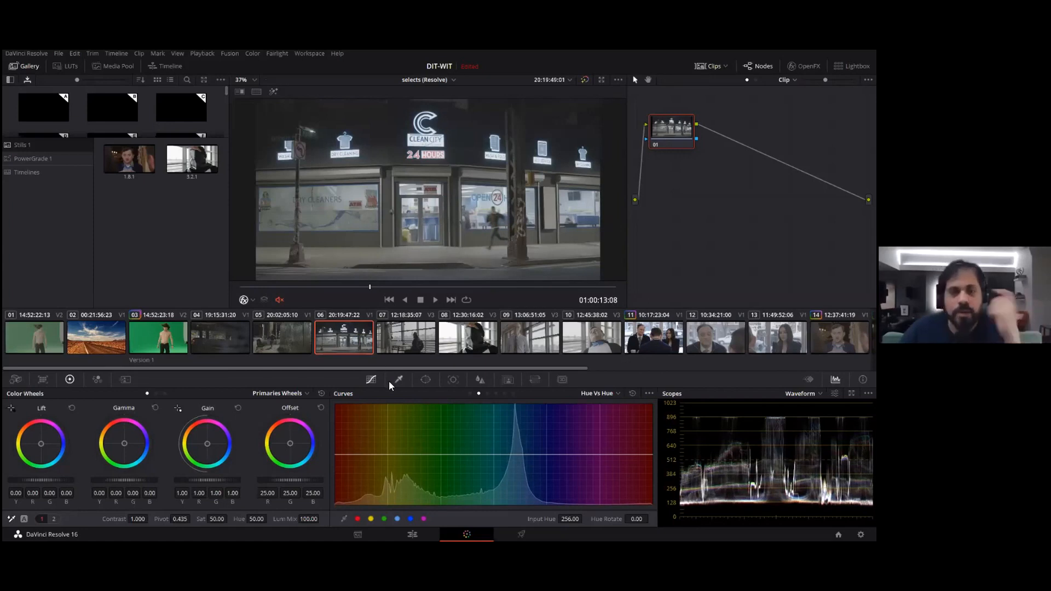
# Step: Add a small circular window with Soft 1 at 0.00 and place it on the runner at Pan 54.77, Tilt 48.08
pyautogui.click(425, 380)
pyautogui.click(350, 452)
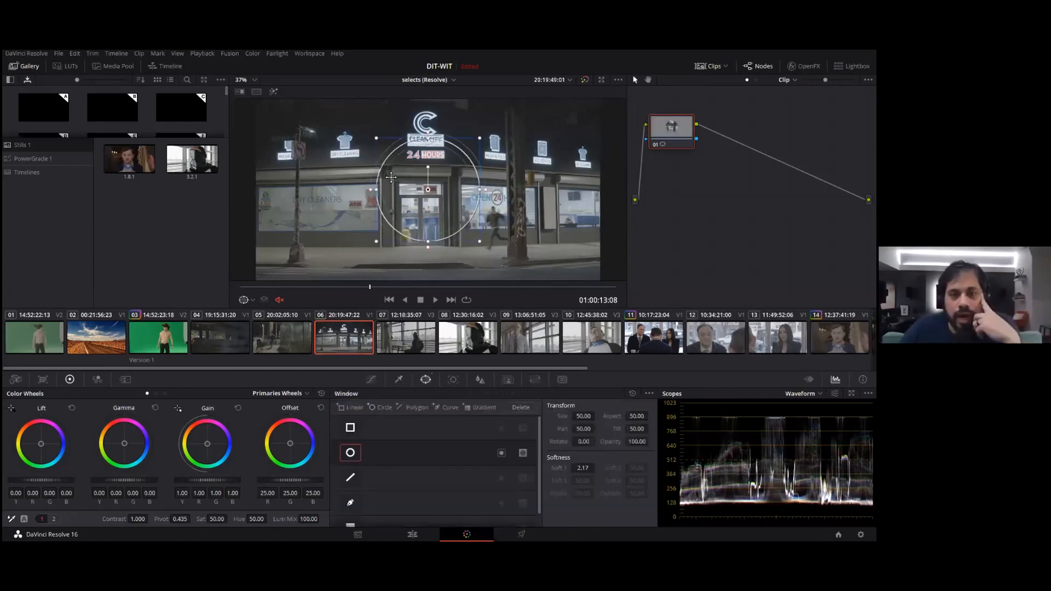
pyautogui.moveTo(408, 159); pyautogui.dragTo(486, 191)
pyautogui.scroll(3, 499, 229)
pyautogui.moveTo(554, 243); pyautogui.dragTo(535, 233)
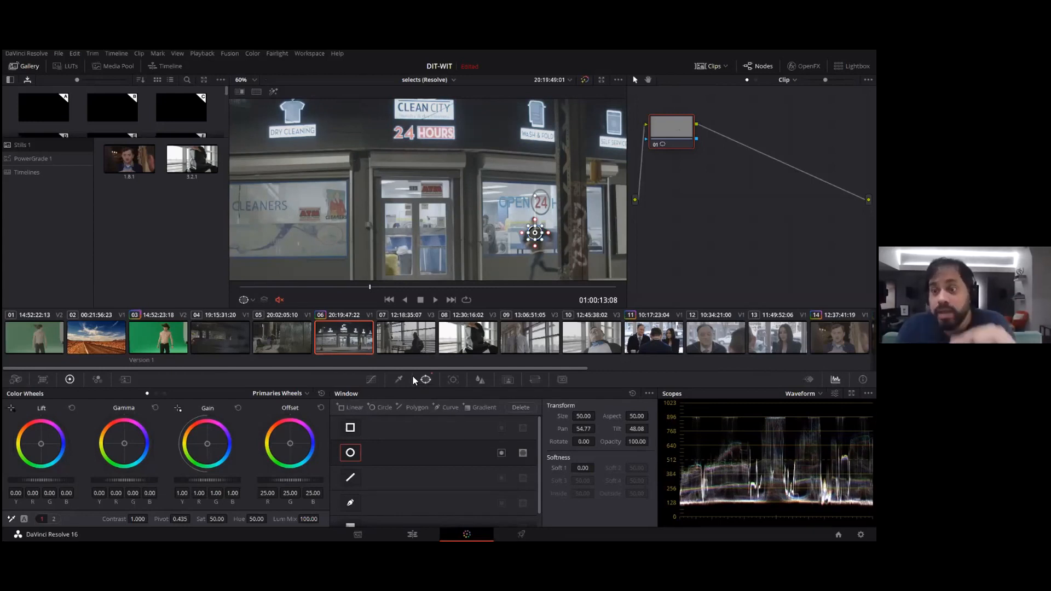
# Step: Track the circular window forward from 01:00:13:08 with only Pan and Tilt analysis enabled
pyautogui.click(450, 381)
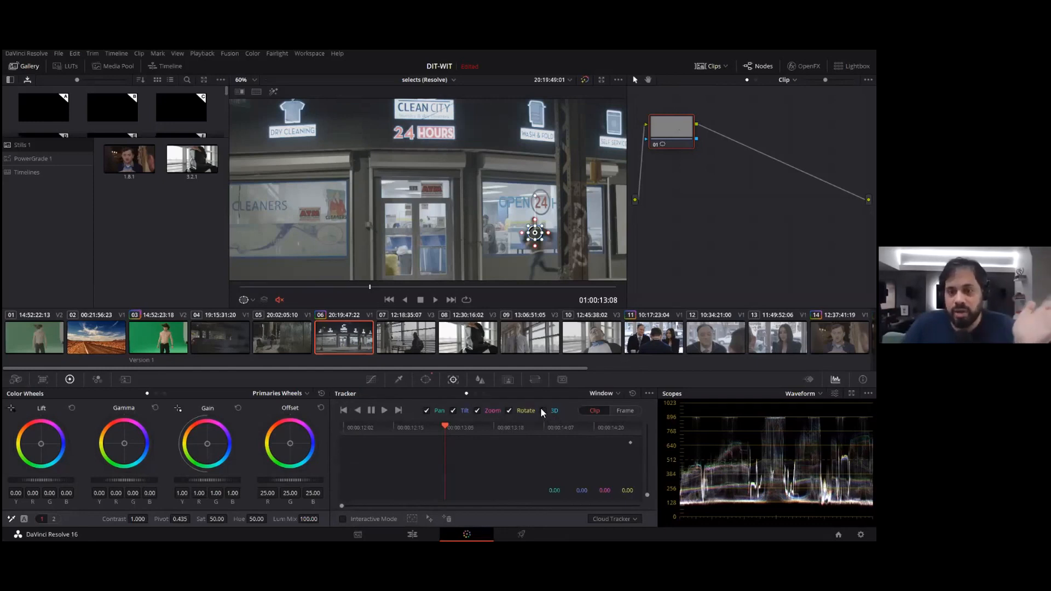
pyautogui.click(478, 411)
pyautogui.click(508, 411)
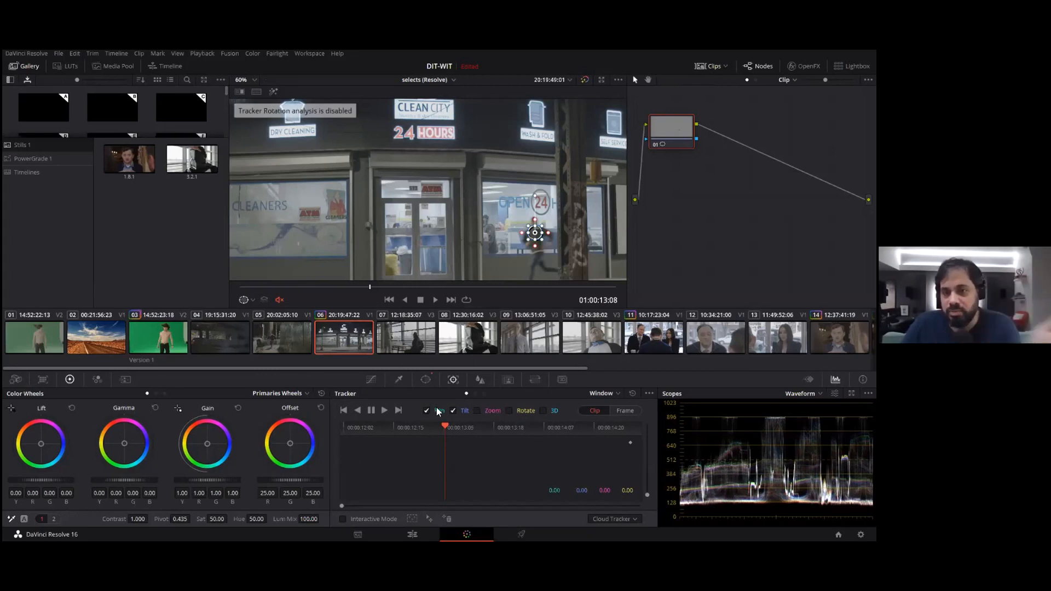
pyautogui.click(385, 410)
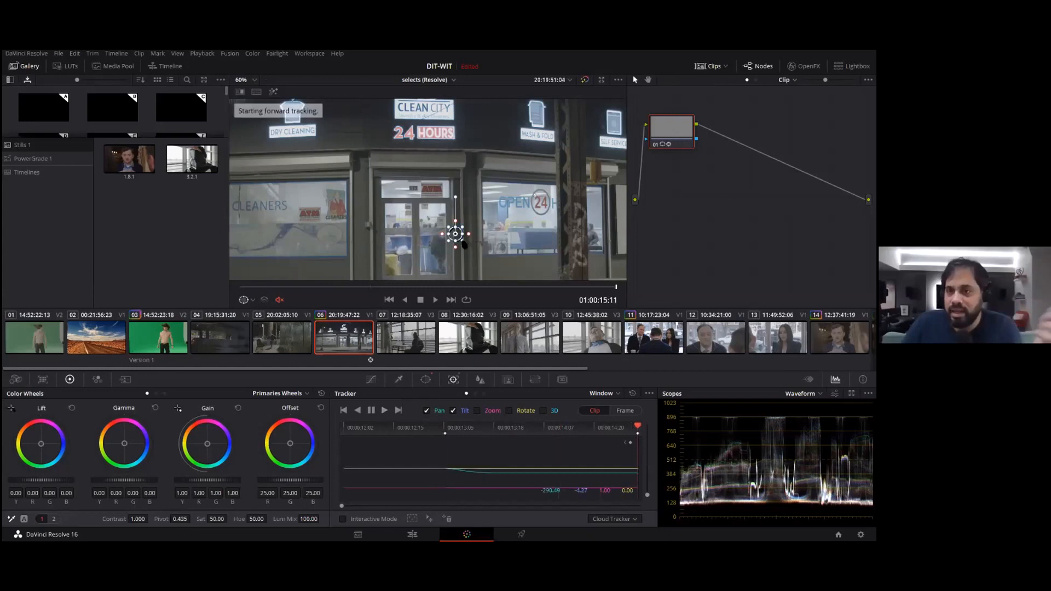
# Step: Scrub through the tracked range to check how the circular window follows the runner, ending at 01:00:13:07
pyautogui.moveTo(637, 426); pyautogui.dragTo(476, 426)
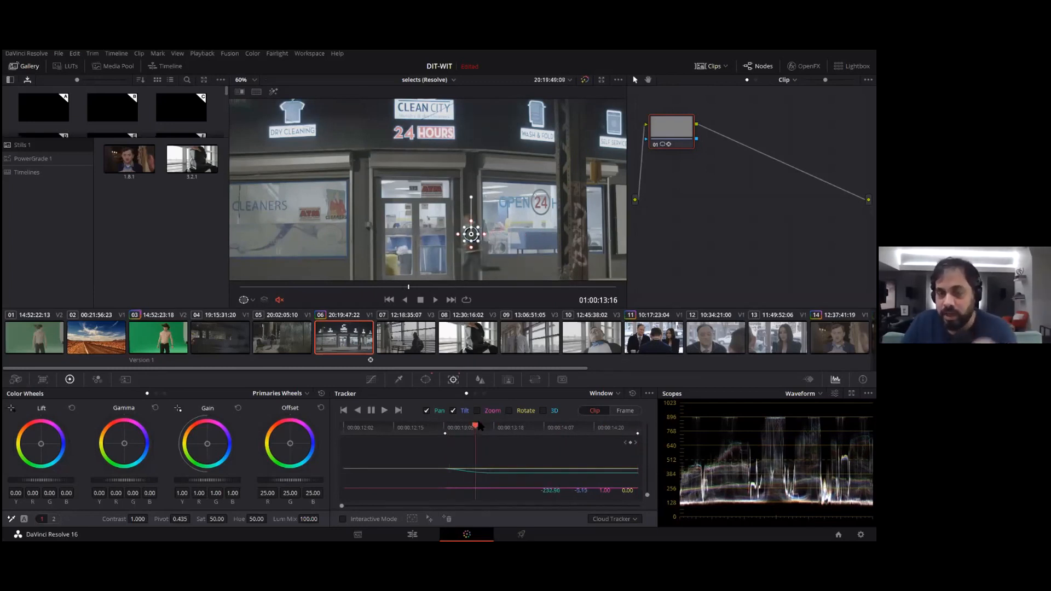
pyautogui.moveTo(480, 427); pyautogui.dragTo(560, 432)
pyautogui.moveTo(402, 428); pyautogui.dragTo(441, 425)
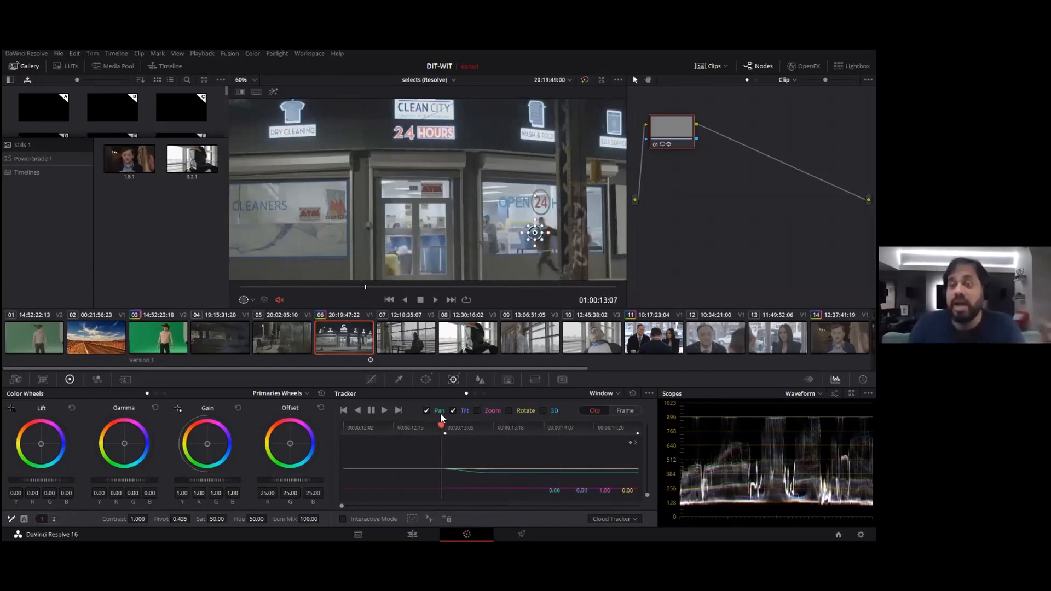
pyautogui.scroll(-4, 474, 209)
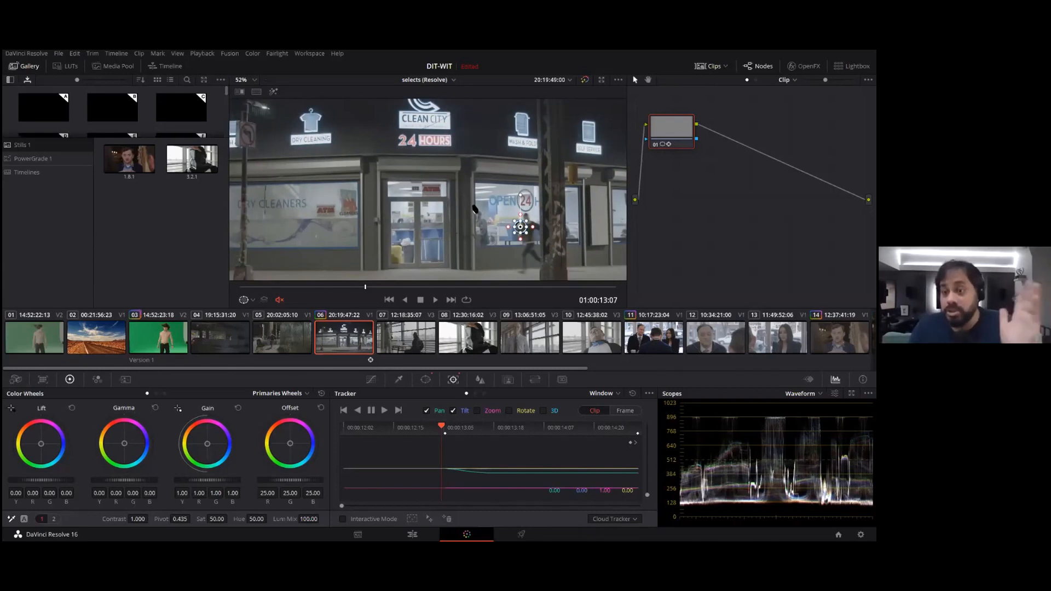
# Step: Clear the window's track data and reshape it into a tall ellipse around the runner, Size 82.12, Aspect 25.45, Pan 55.19, Tilt 47.62
pyautogui.click(633, 393)
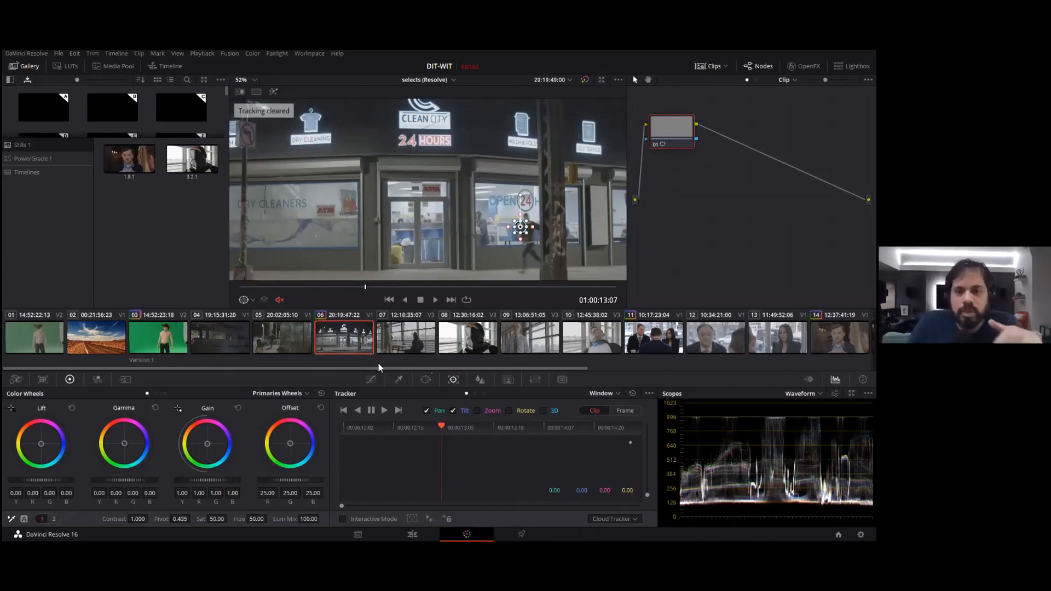
pyautogui.click(426, 379)
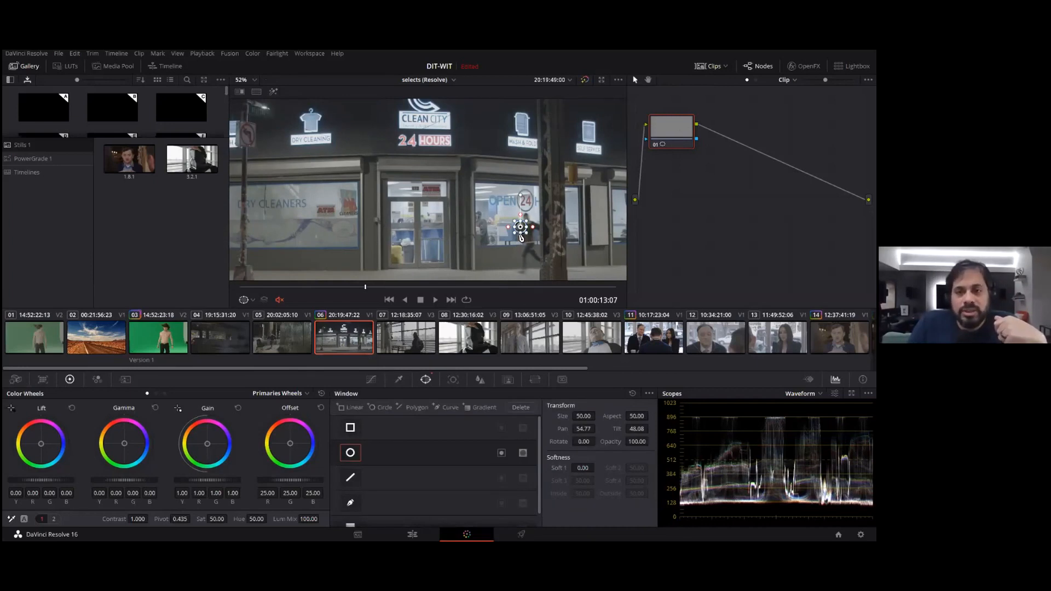
pyautogui.moveTo(522, 236)
pyautogui.mouseDown()
pyautogui.moveTo(521, 265)
pyautogui.moveTo(534, 266)
pyautogui.moveTo(550, 246)
pyautogui.moveTo(527, 237)
pyautogui.mouseUp()
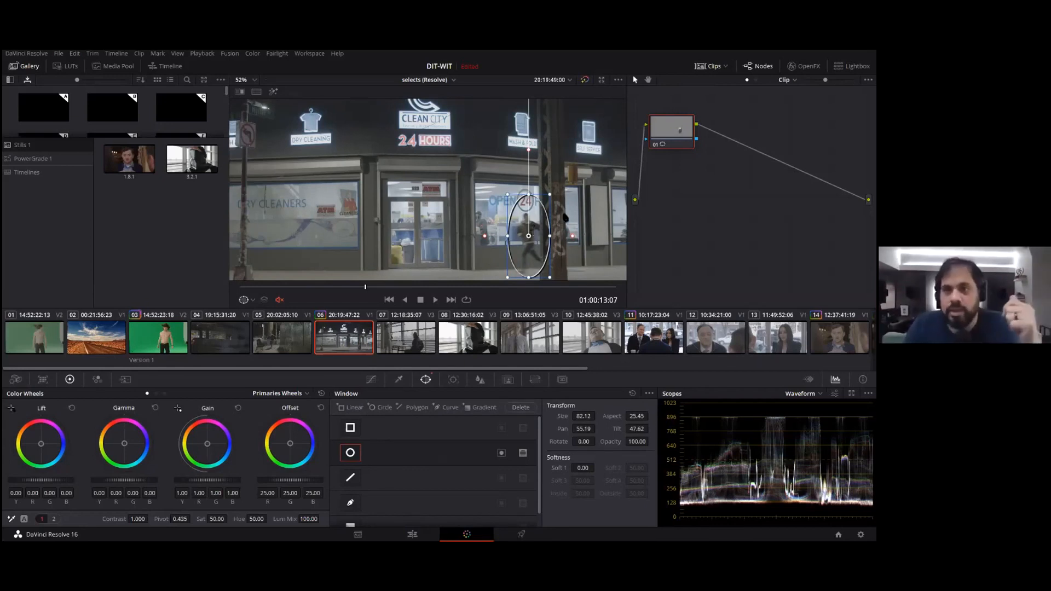
# Step: Apply the Sony 3D LUT SLog3SGamut3.CineToLC-709TypeA to the timeline-level node, and return to the clip node graph
pyautogui.click(787, 79)
pyautogui.click(783, 101)
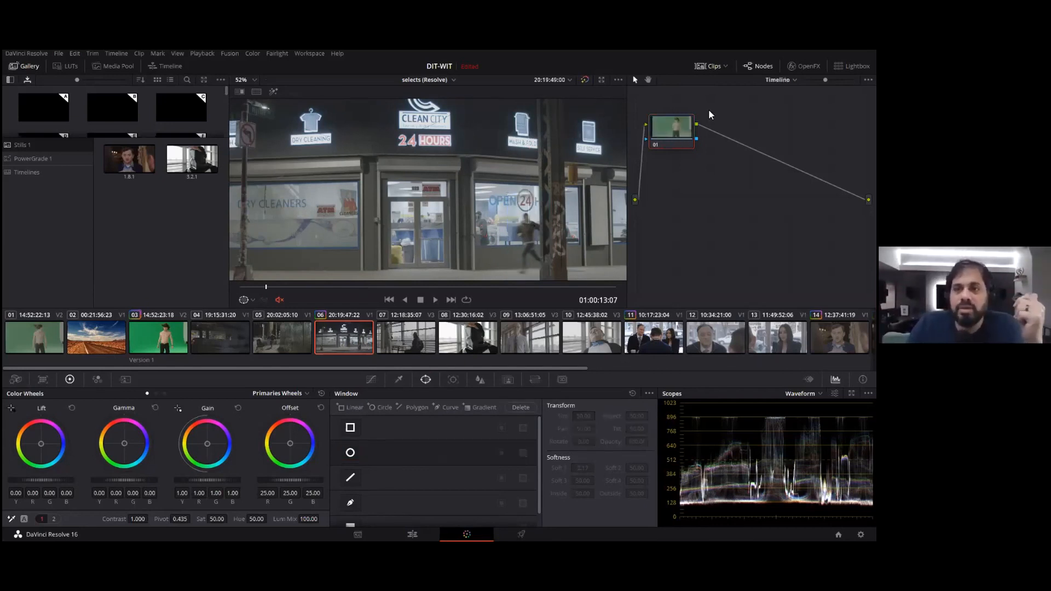
pyautogui.rightClick(657, 131)
pyautogui.moveTo(689, 219)
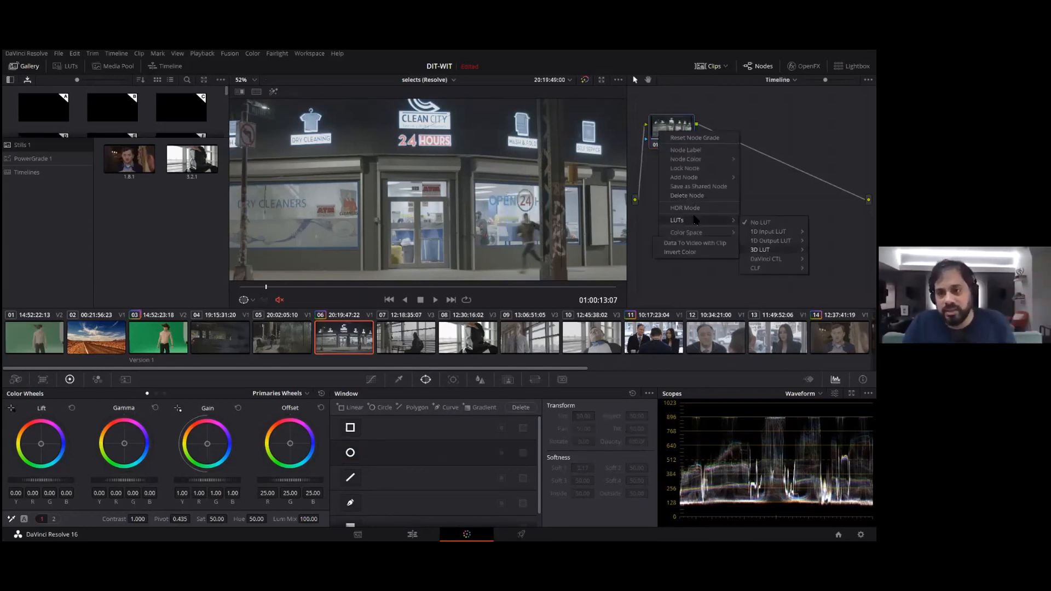
pyautogui.moveTo(761, 250)
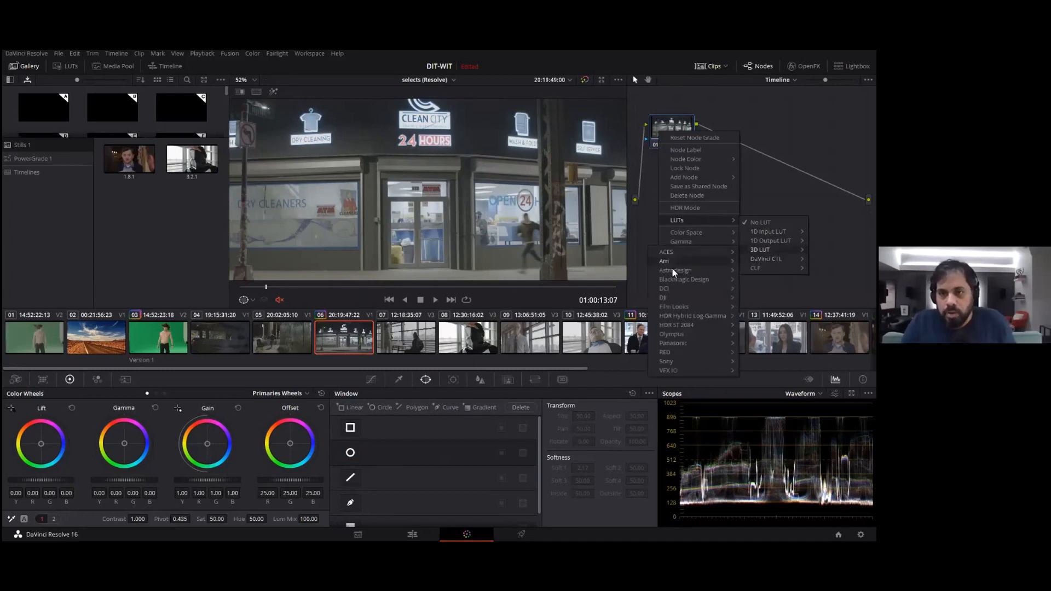
pyautogui.moveTo(685, 370)
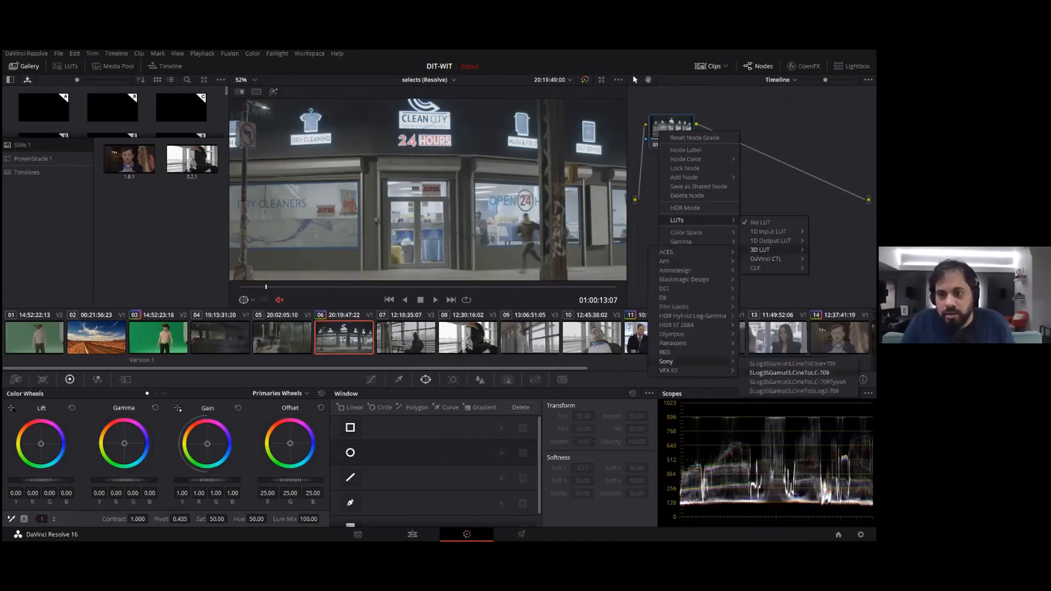
pyautogui.click(777, 383)
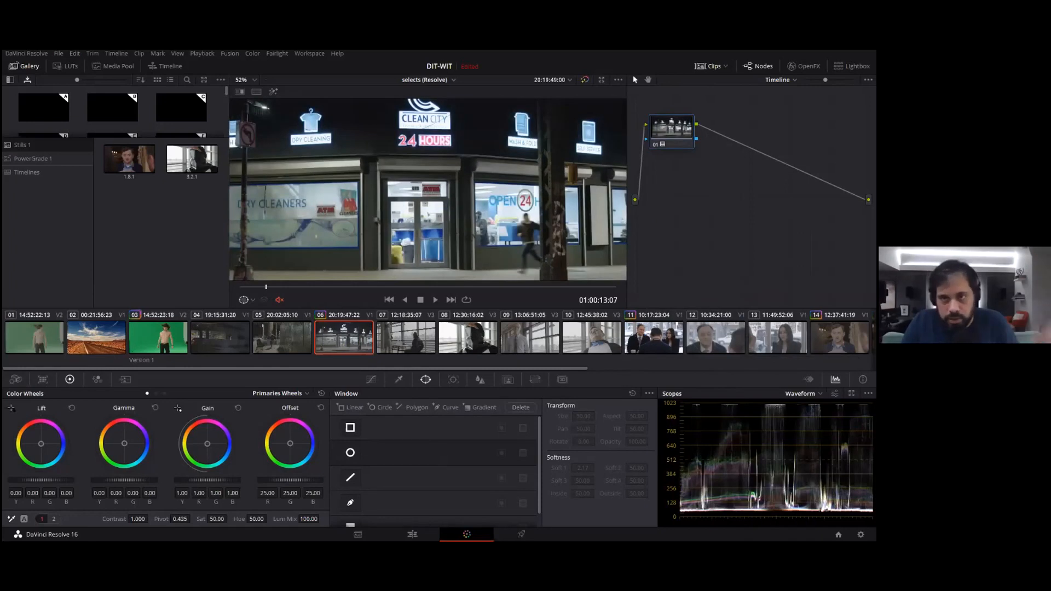
pyautogui.click(781, 80)
pyautogui.click(786, 94)
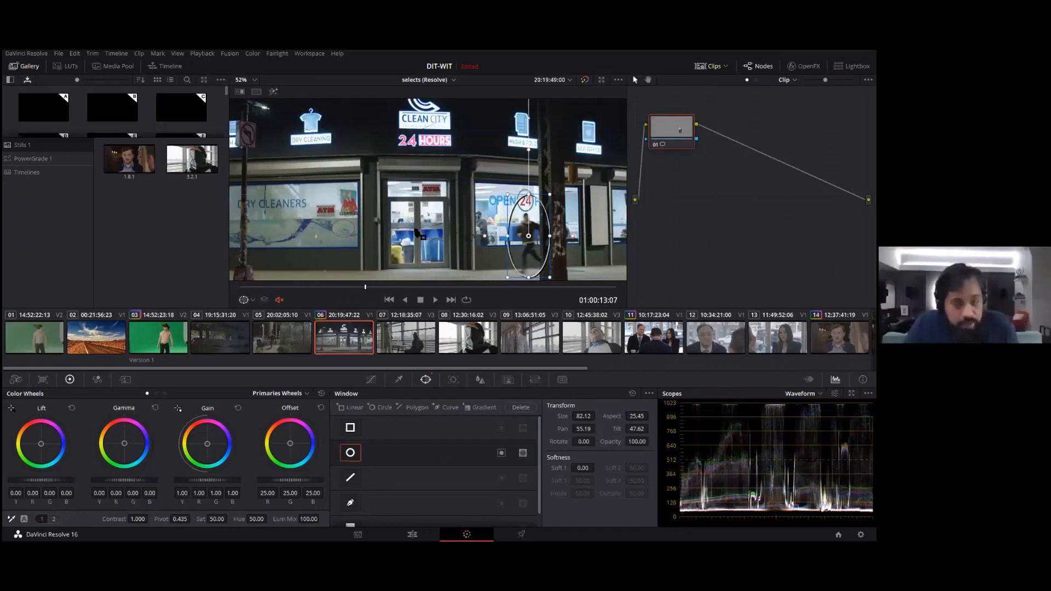
# Step: Fit the whole picture in the viewer and, with the tracker in Frame mode, keyframe the window onto the entering runner at 01:00:12:05
pyautogui.press('space')
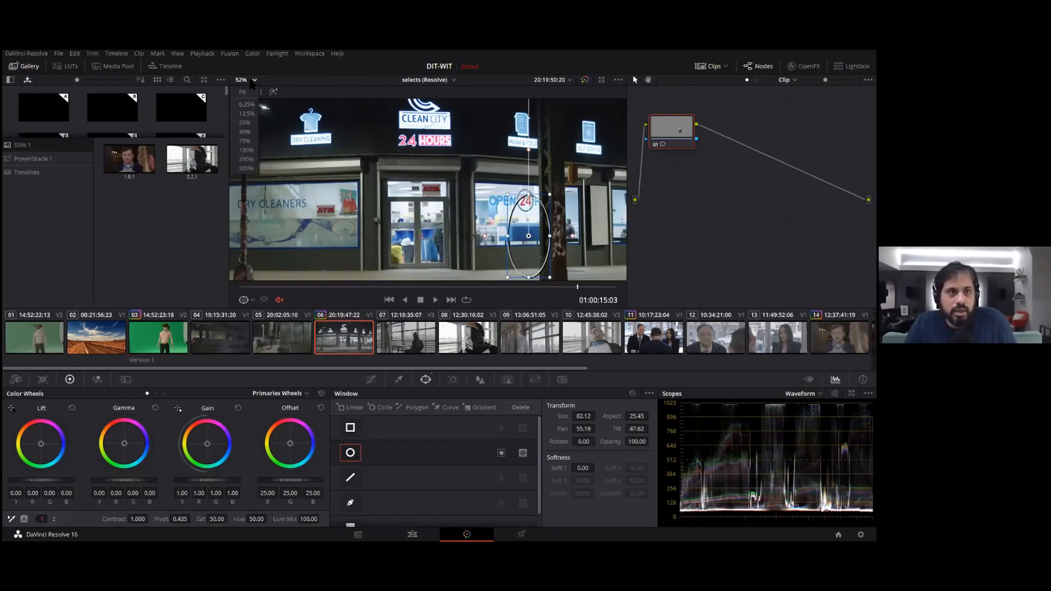
pyautogui.scroll(-2, 254, 95)
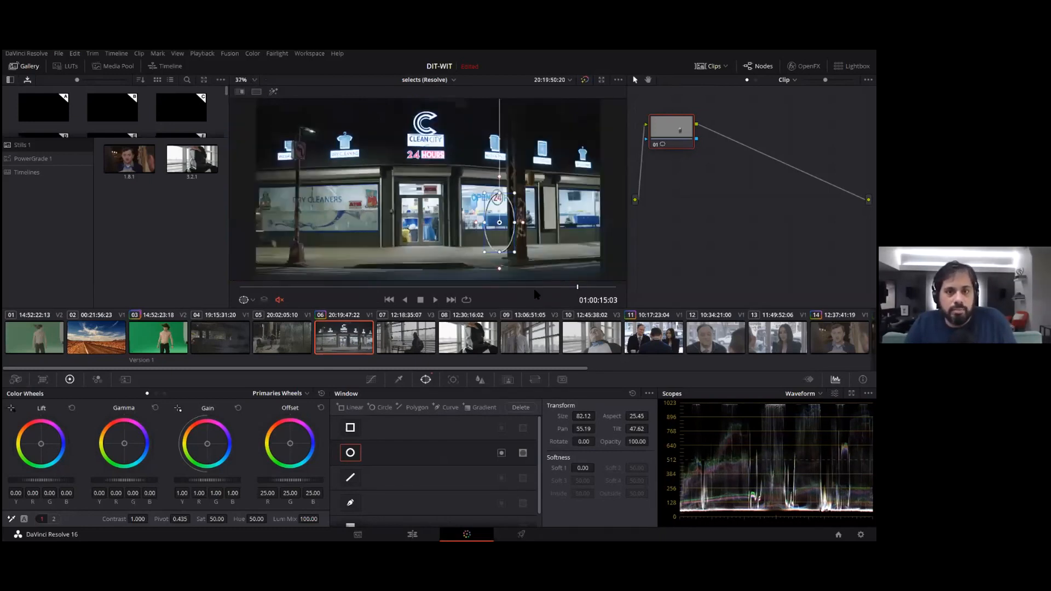
pyautogui.moveTo(533, 288); pyautogui.dragTo(189, 287)
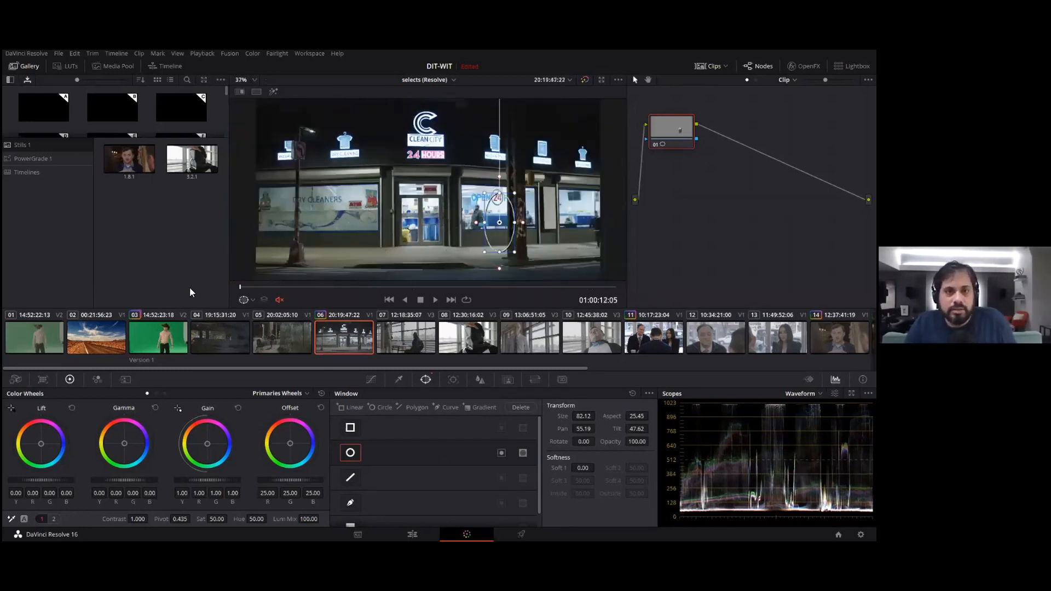
pyautogui.click(453, 379)
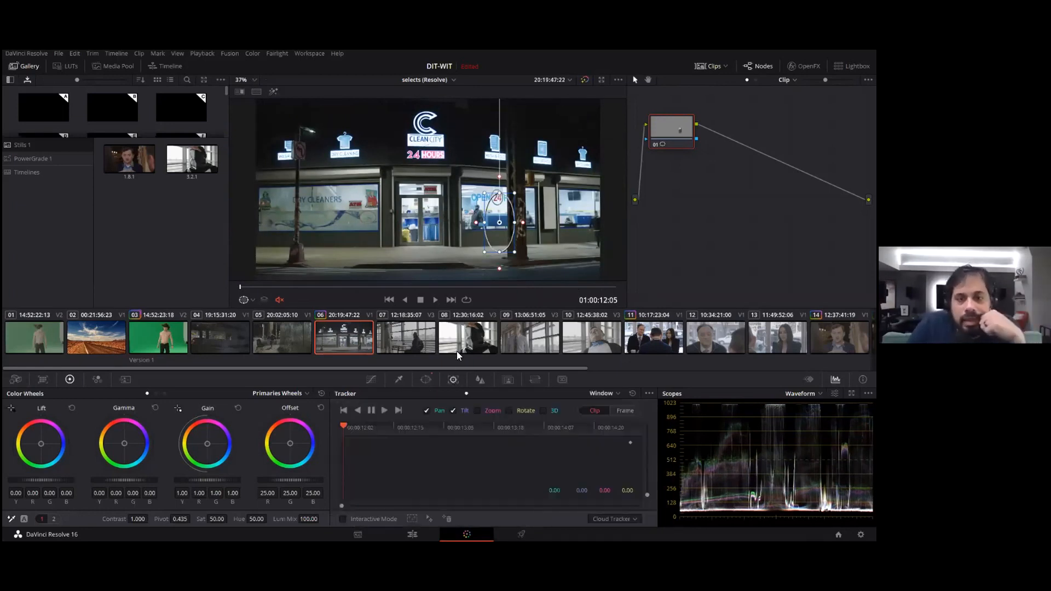
pyautogui.click(626, 410)
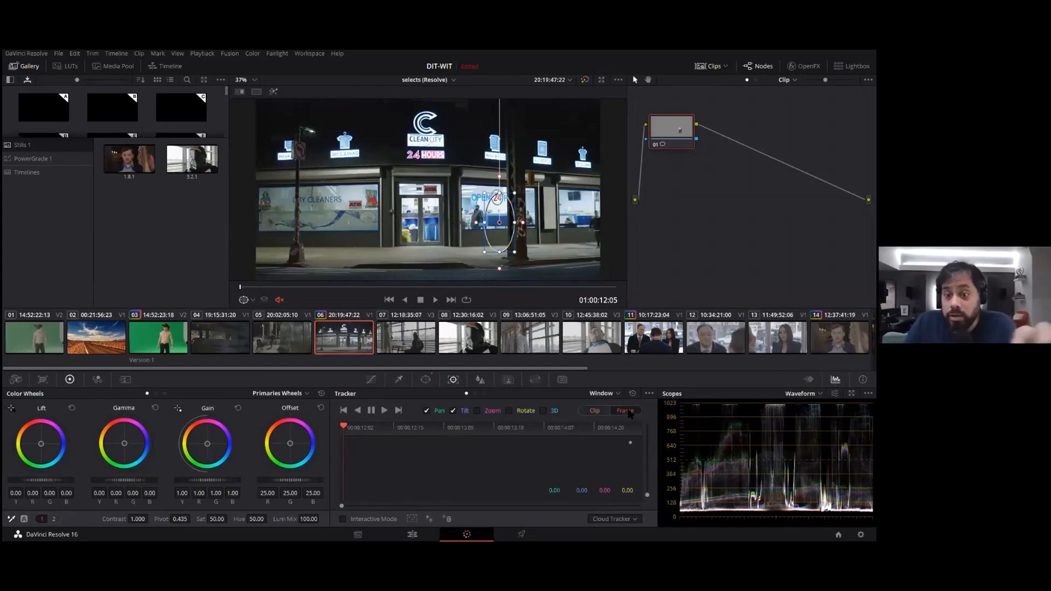
pyautogui.moveTo(500, 222); pyautogui.dragTo(603, 224)
pyautogui.moveTo(605, 223); pyautogui.dragTo(606, 225)
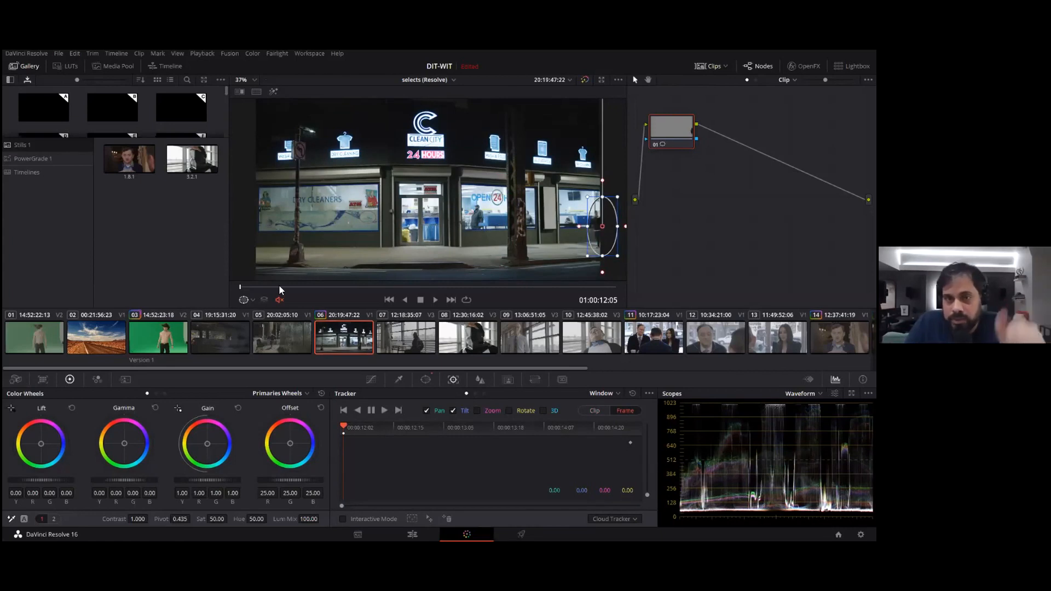
# Step: Keyframe the window onto the runner at 01:00:15:03 near the picture's left edge and at 01:00:14:18 beside the left pole
pyautogui.moveTo(283, 287); pyautogui.dragTo(579, 301)
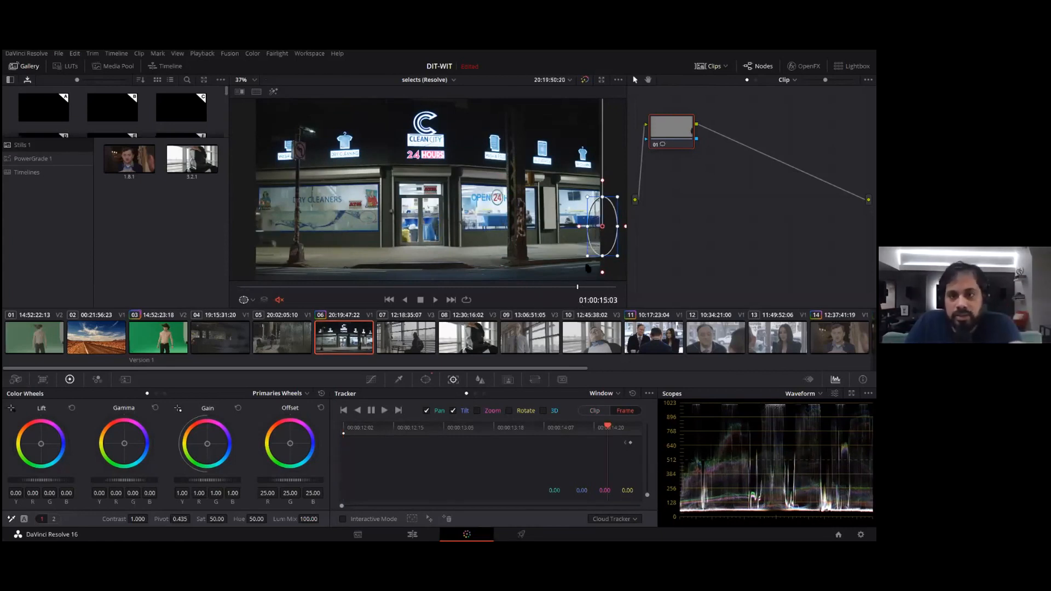
pyautogui.moveTo(602, 225); pyautogui.dragTo(261, 224)
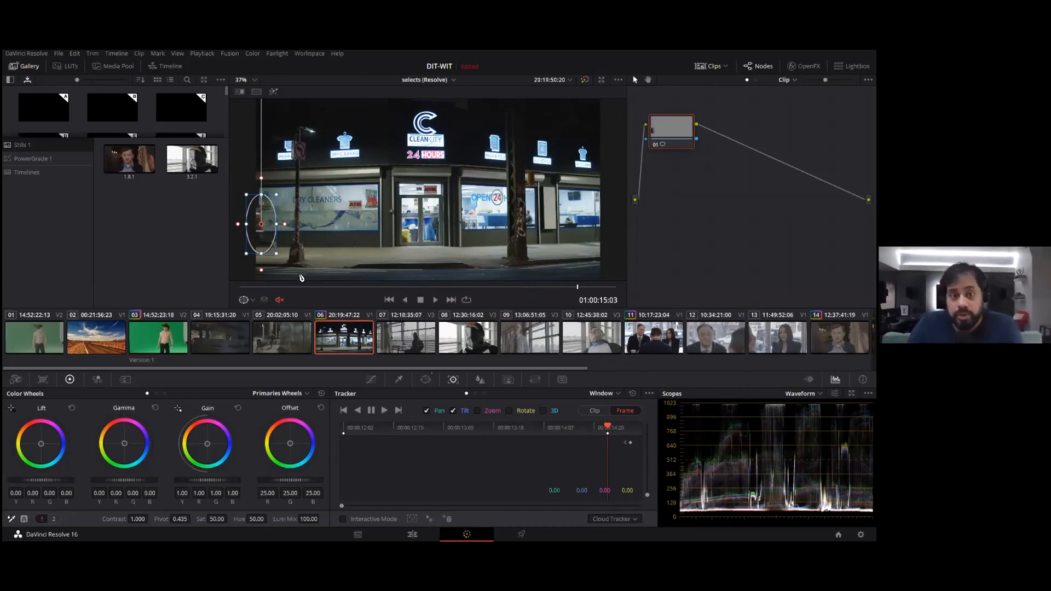
pyautogui.hotkey('alt', 't')
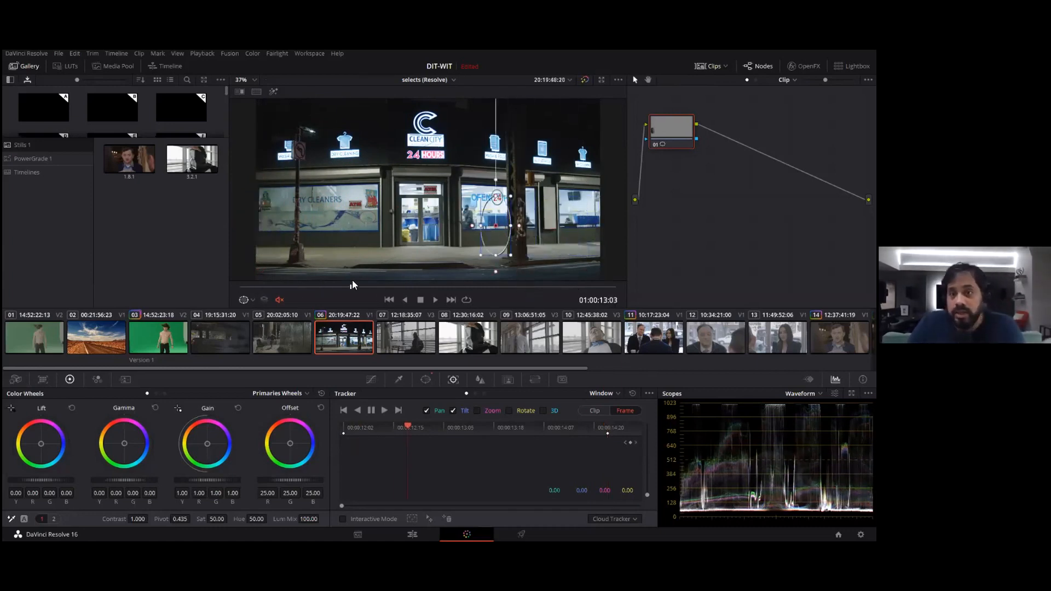
pyautogui.moveTo(412, 288); pyautogui.dragTo(536, 327)
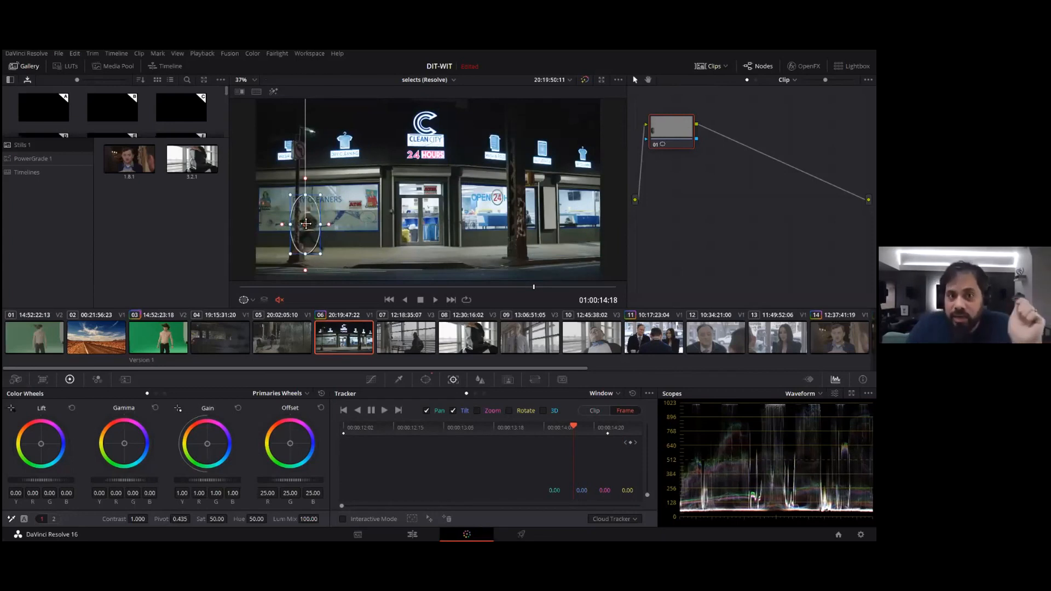
pyautogui.moveTo(305, 223); pyautogui.dragTo(307, 223)
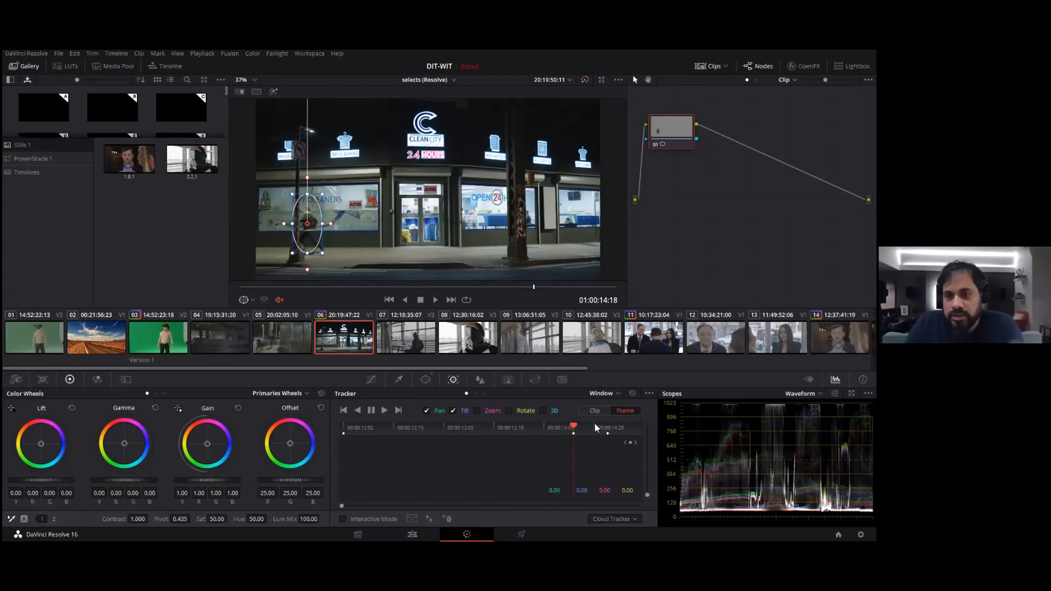
# Step: Keyframe the window beyond the picture's left edge at 01:00:15:06, and scrub back to 01:00:12:05 to check its motion
pyautogui.moveTo(537, 286); pyautogui.dragTo(592, 290)
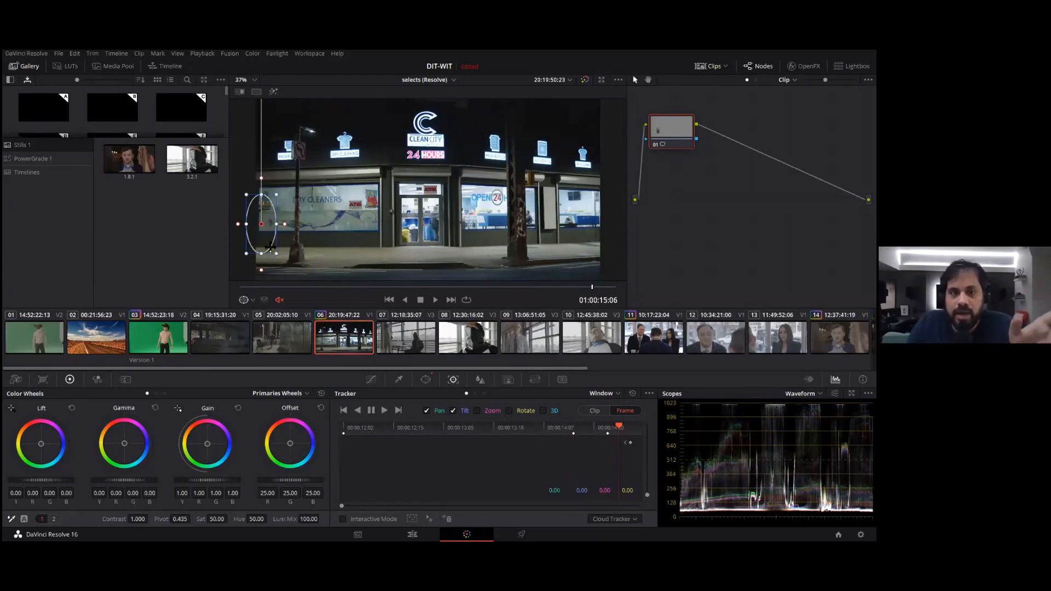
pyautogui.moveTo(261, 224); pyautogui.dragTo(236, 225)
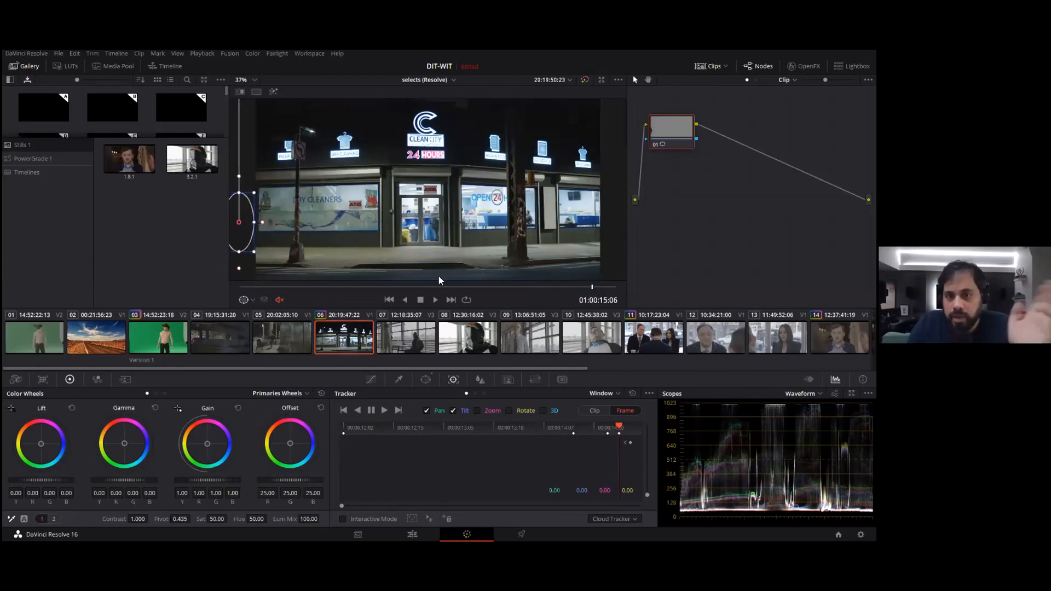
pyautogui.moveTo(589, 287); pyautogui.dragTo(530, 288)
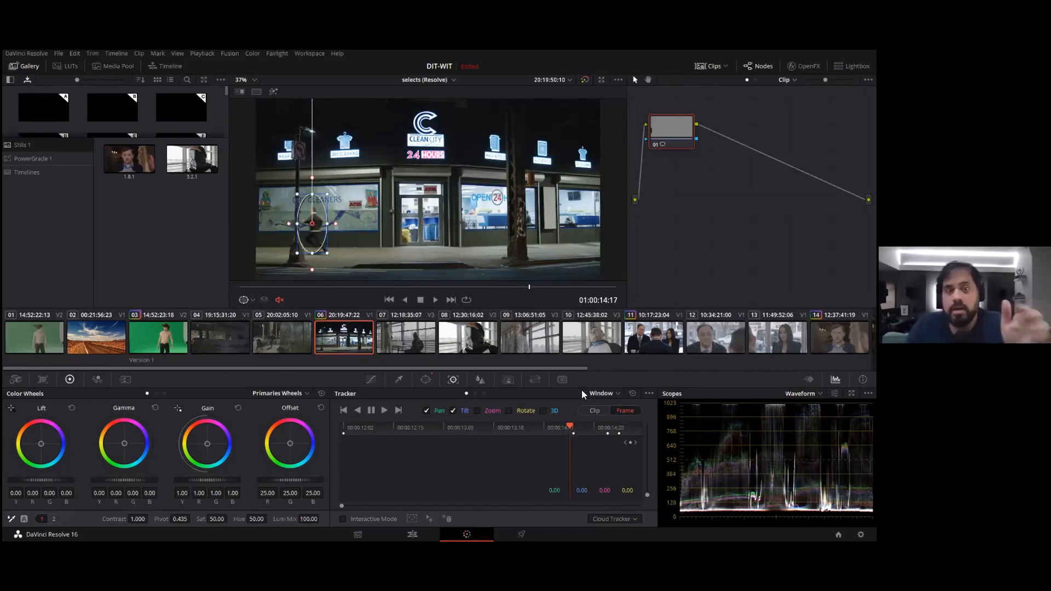
pyautogui.moveTo(533, 287); pyautogui.dragTo(155, 313)
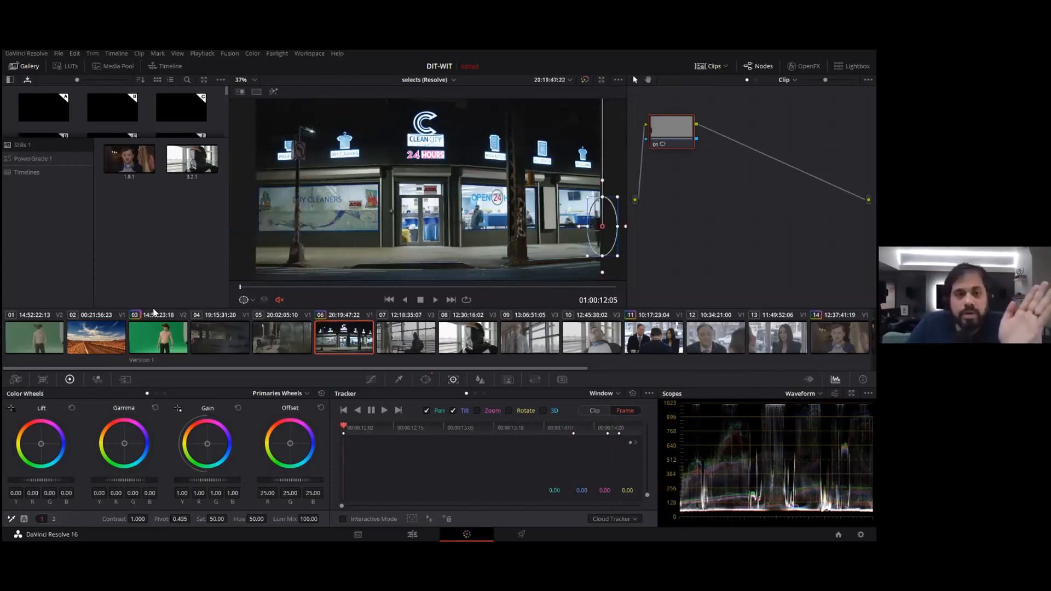
# Step: Keyframe the window onto the runner at 01:00:13:16 and 01:00:12:22, and scrub to 01:00:13:13 to check how it follows
pyautogui.moveTo(241, 284); pyautogui.dragTo(410, 287)
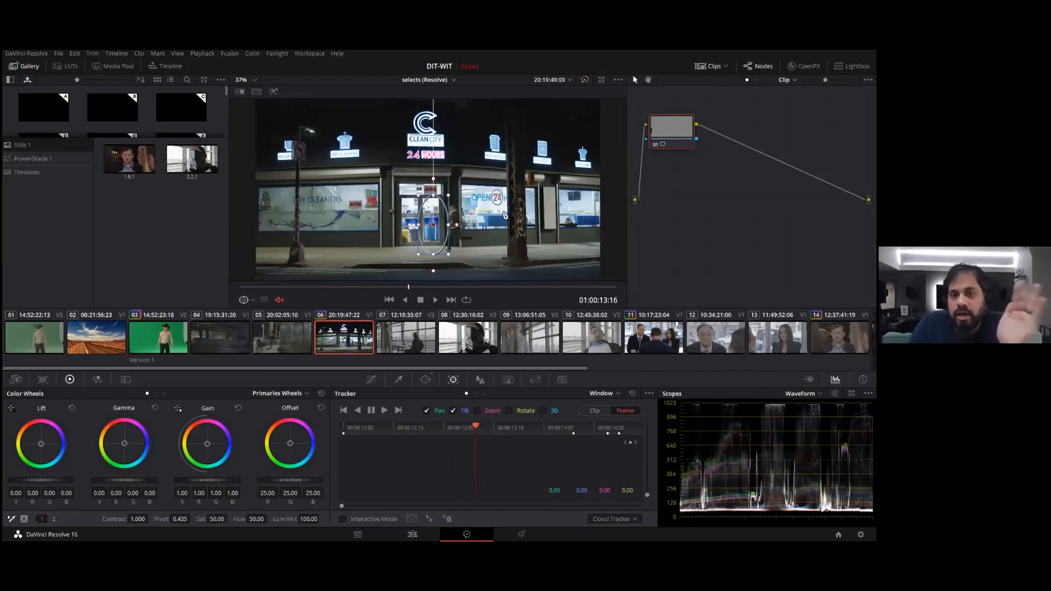
pyautogui.moveTo(433, 224); pyautogui.dragTo(453, 224)
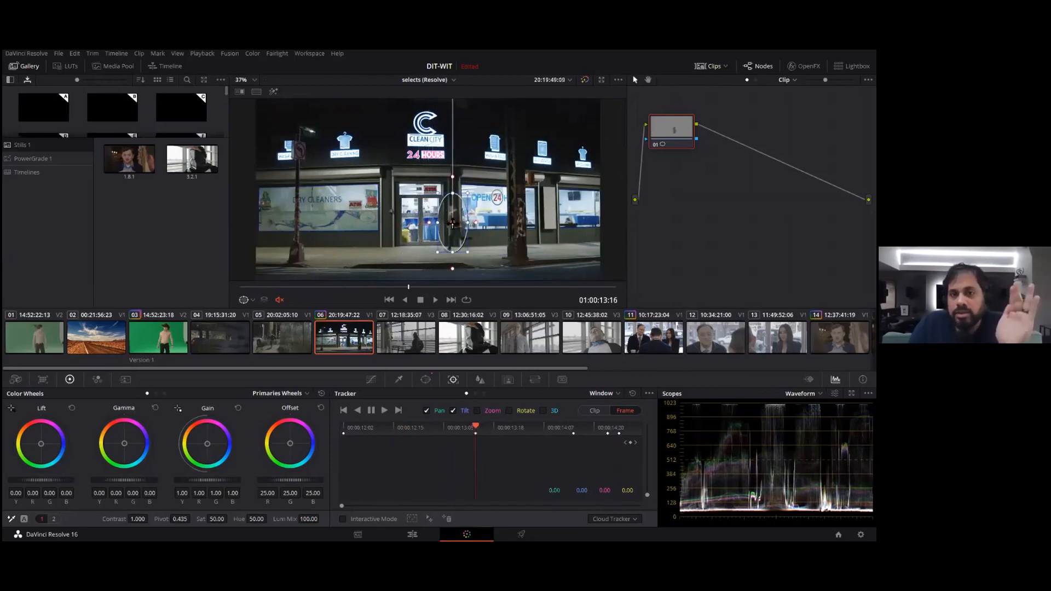
pyautogui.moveTo(405, 287); pyautogui.dragTo(323, 284)
pyautogui.moveTo(534, 226); pyautogui.dragTo(539, 223)
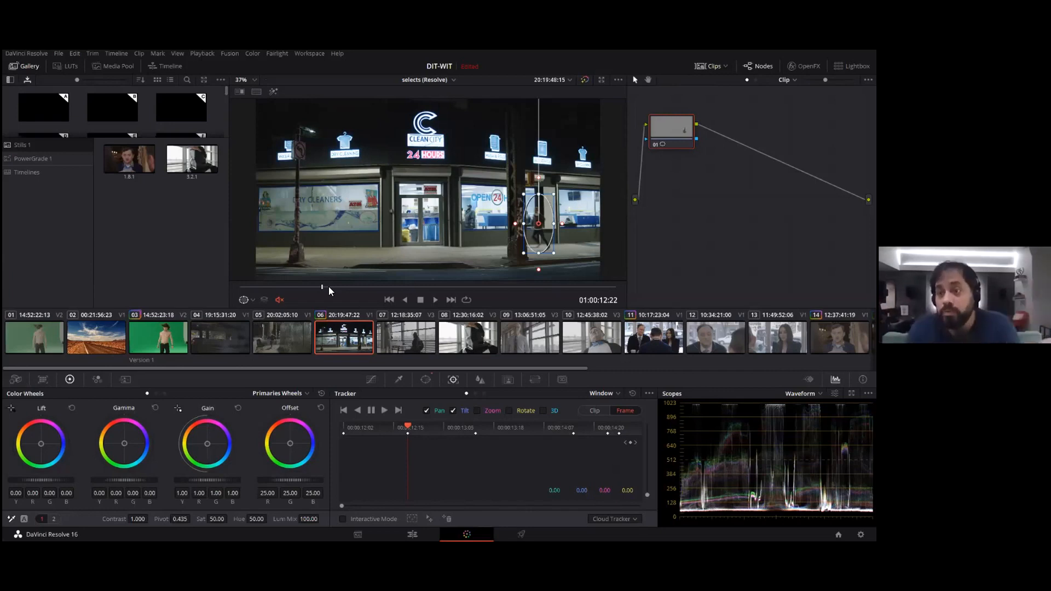
pyautogui.moveTo(329, 287); pyautogui.dragTo(262, 286)
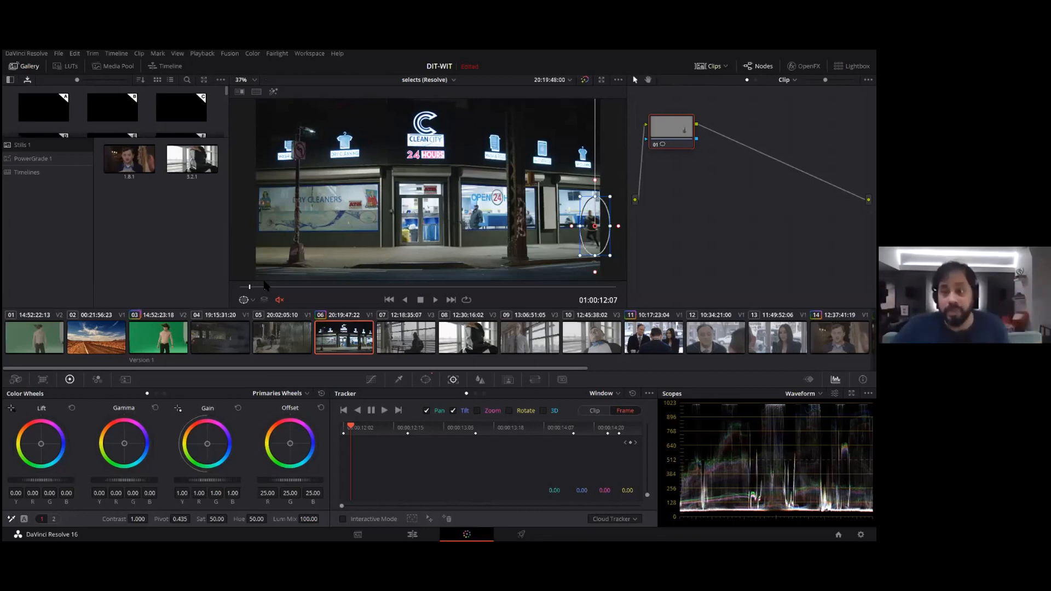
pyautogui.moveTo(273, 286); pyautogui.dragTo(396, 282)
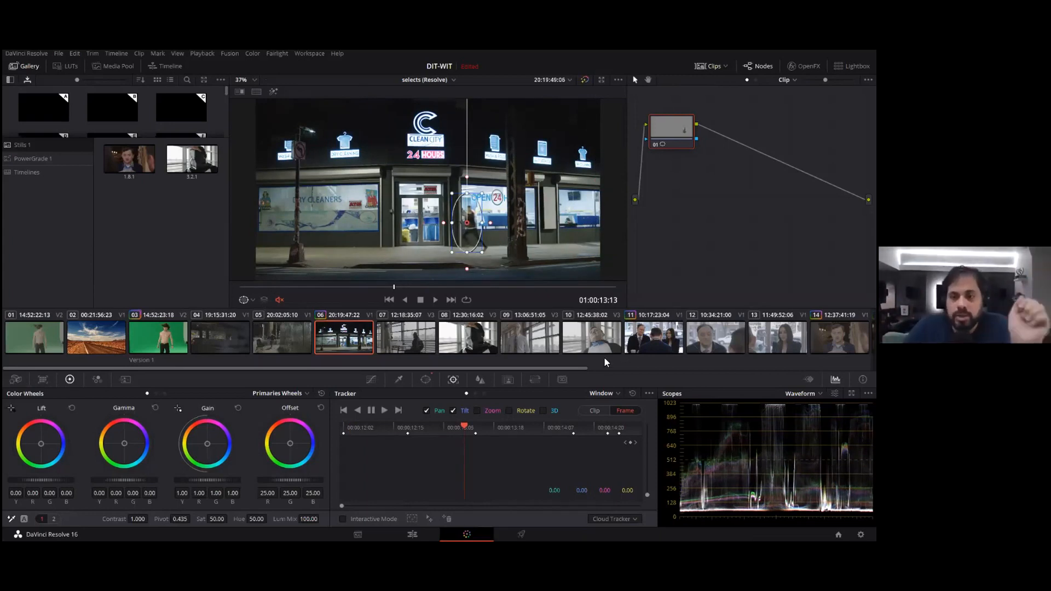
# Step: In Clip mode, set the window's Soft 1 to 1.56 and enlarge the window around the runner using the highlight view
pyautogui.click(595, 410)
pyautogui.click(425, 379)
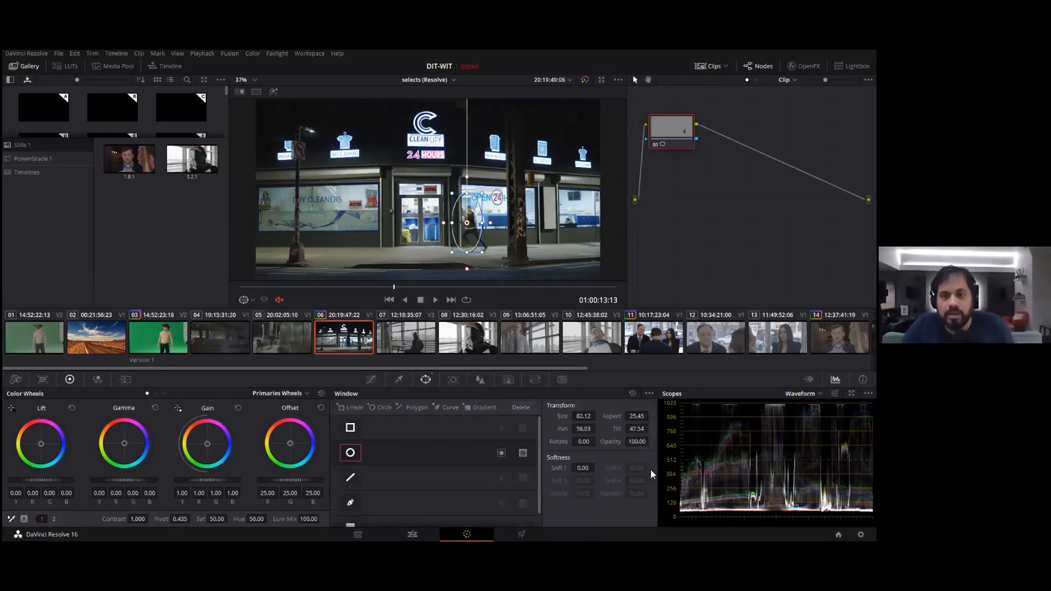
pyautogui.moveTo(582, 468); pyautogui.dragTo(599, 468)
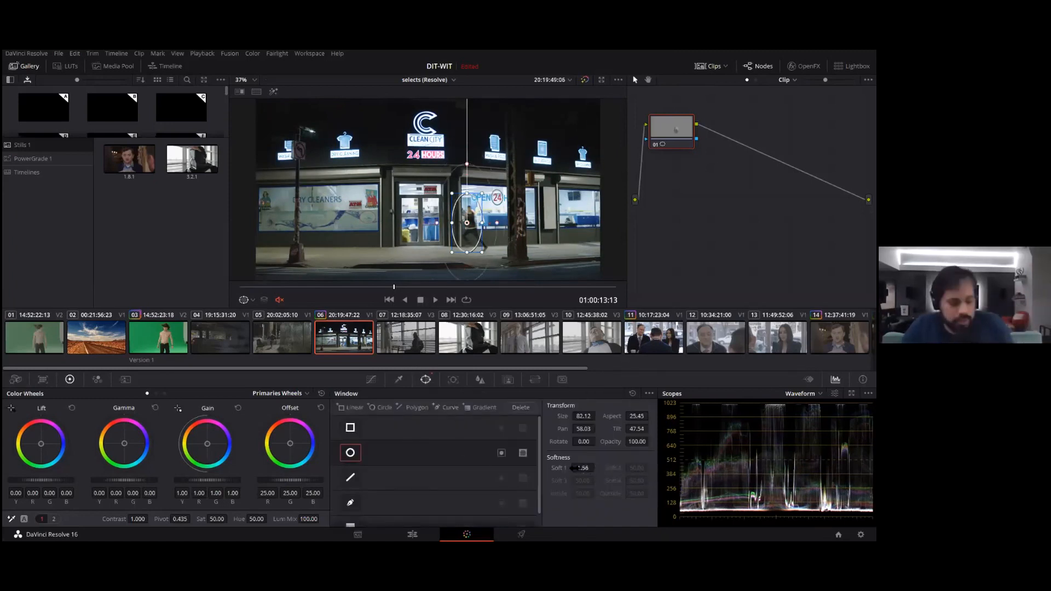
pyautogui.hotkey('shift', 'h')
pyautogui.moveTo(482, 193)
pyautogui.mouseDown()
pyautogui.moveTo(494, 177)
pyautogui.moveTo(495, 187)
pyautogui.mouseUp()
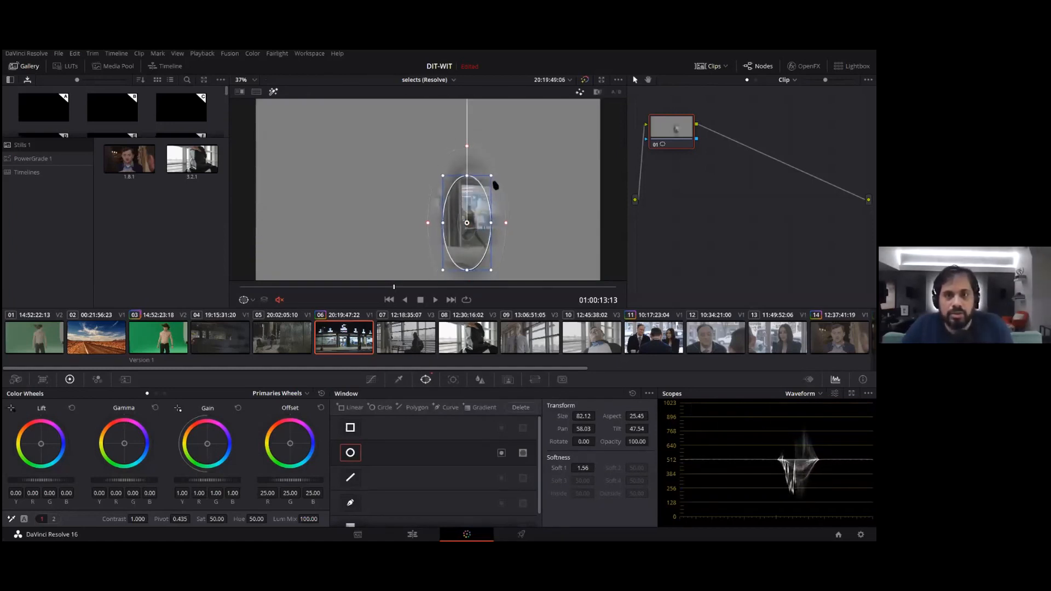
pyautogui.moveTo(508, 223); pyautogui.dragTo(516, 229)
pyautogui.click(372, 379)
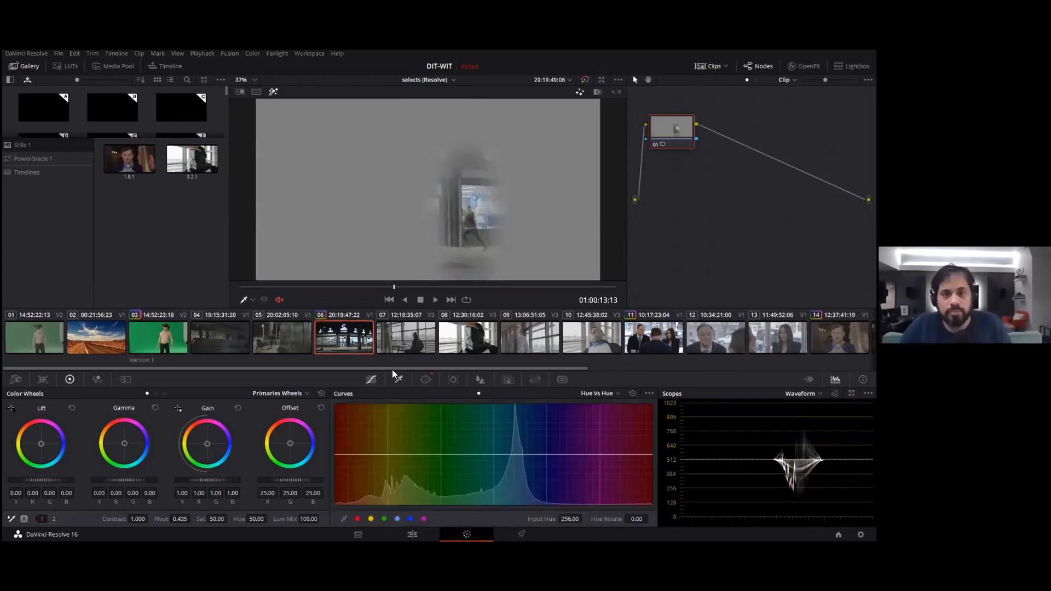
pyautogui.hotkey('shift', 'h')
# Step: Add a second serial node to the timeline-level node graph and enable Monochrome in its RGB Mixer
pyautogui.click(755, 80)
pyautogui.hotkey('alt', 's')
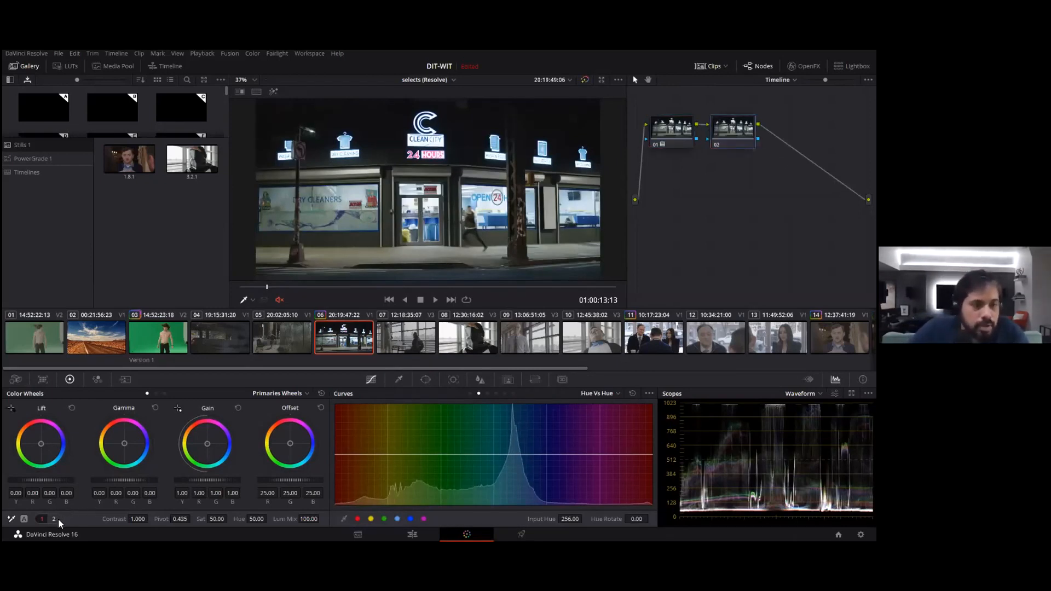
pyautogui.click(104, 380)
pyautogui.click(201, 519)
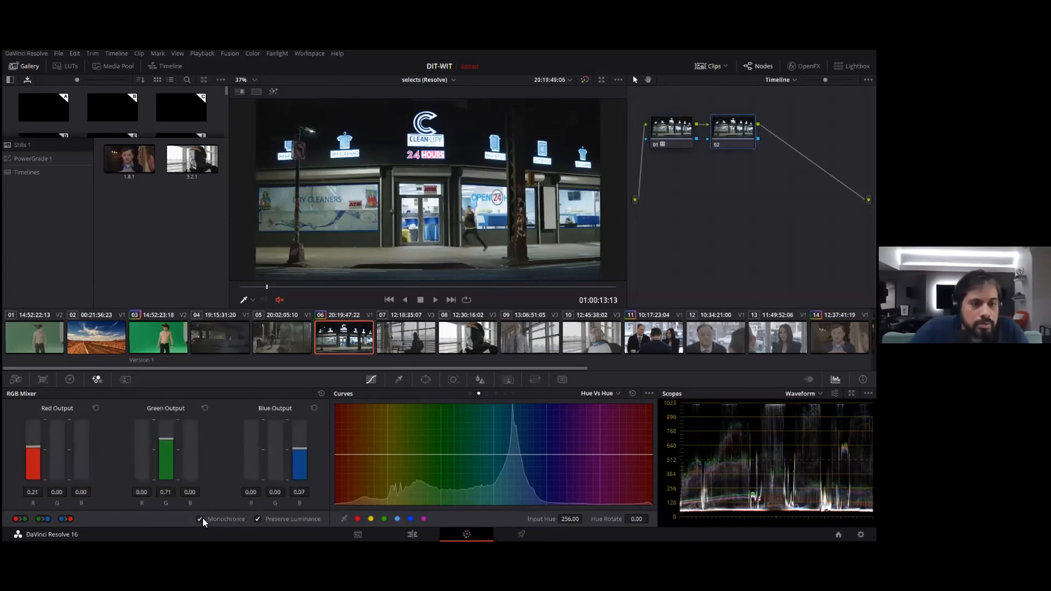
# Step: In the timeline graph's second node, set Lift to -0.04, Gamma to -0.06 and Gain to 1.10
pyautogui.click(66, 379)
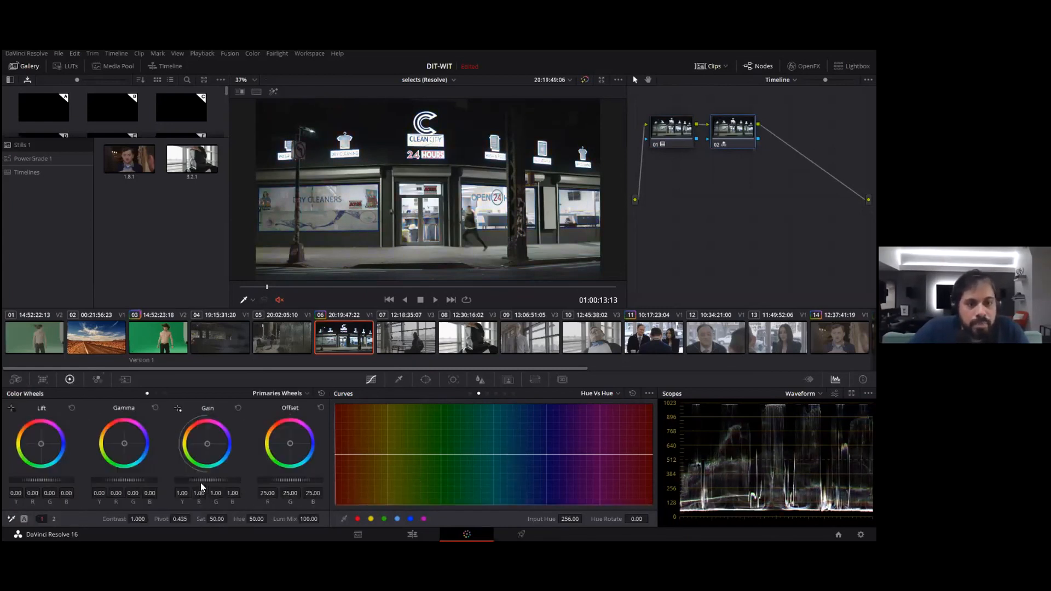
pyautogui.moveTo(40, 480)
pyautogui.mouseDown()
pyautogui.moveTo(30, 480)
pyautogui.moveTo(68, 480)
pyautogui.moveTo(22, 480)
pyautogui.moveTo(37, 480)
pyautogui.mouseUp()
pyautogui.click(74, 408)
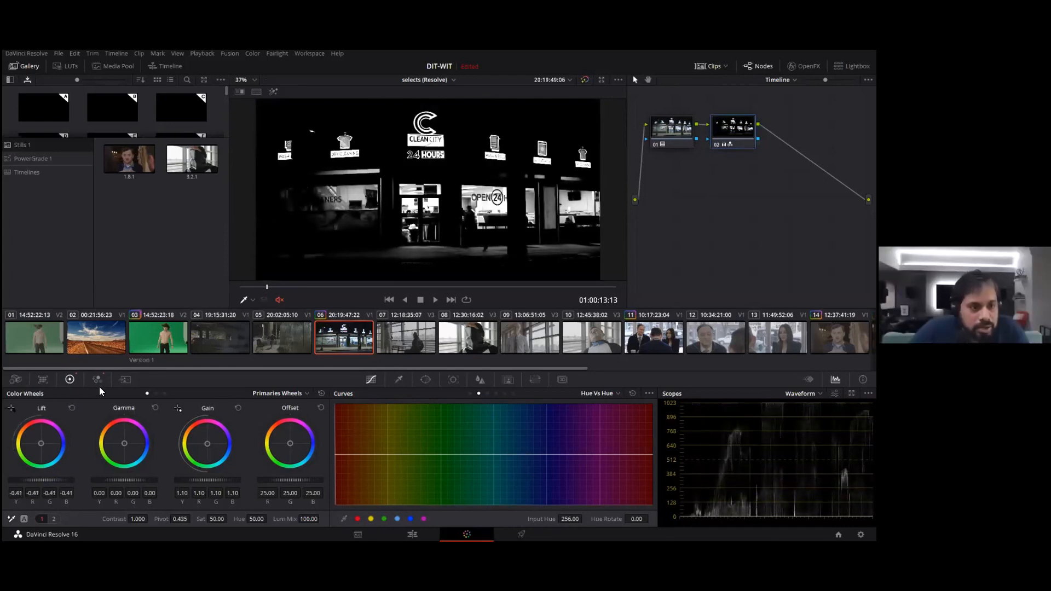
pyautogui.click(74, 409)
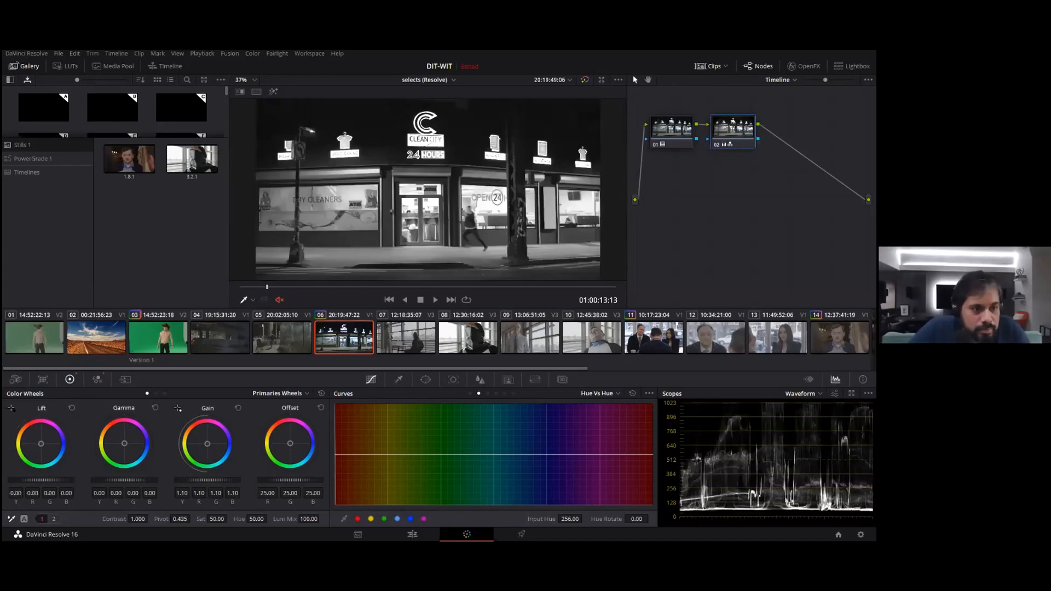
pyautogui.moveTo(41, 480); pyautogui.dragTo(39, 480)
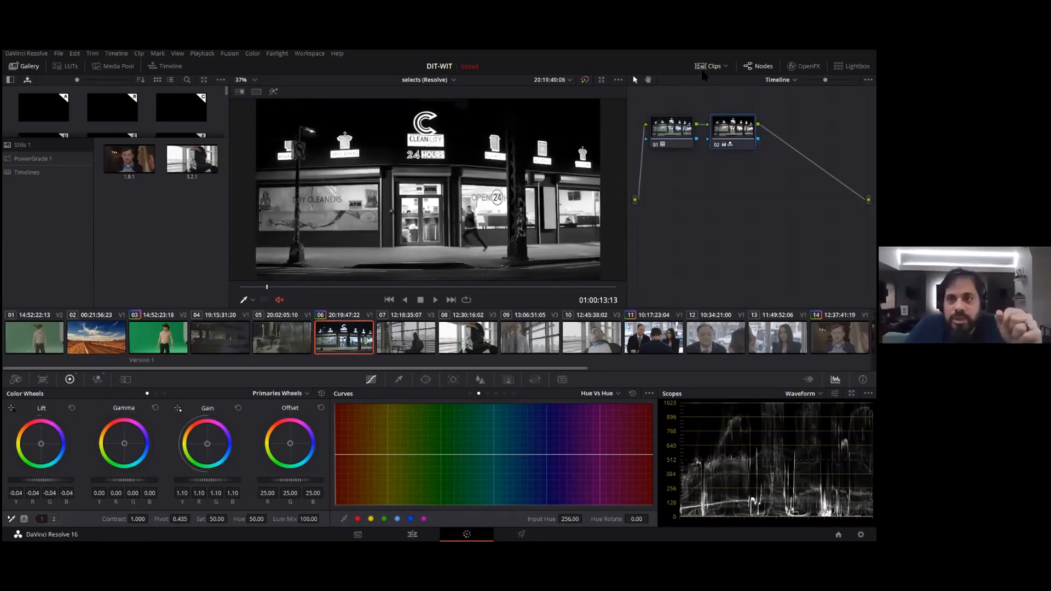
pyautogui.moveTo(133, 481); pyautogui.dragTo(115, 481)
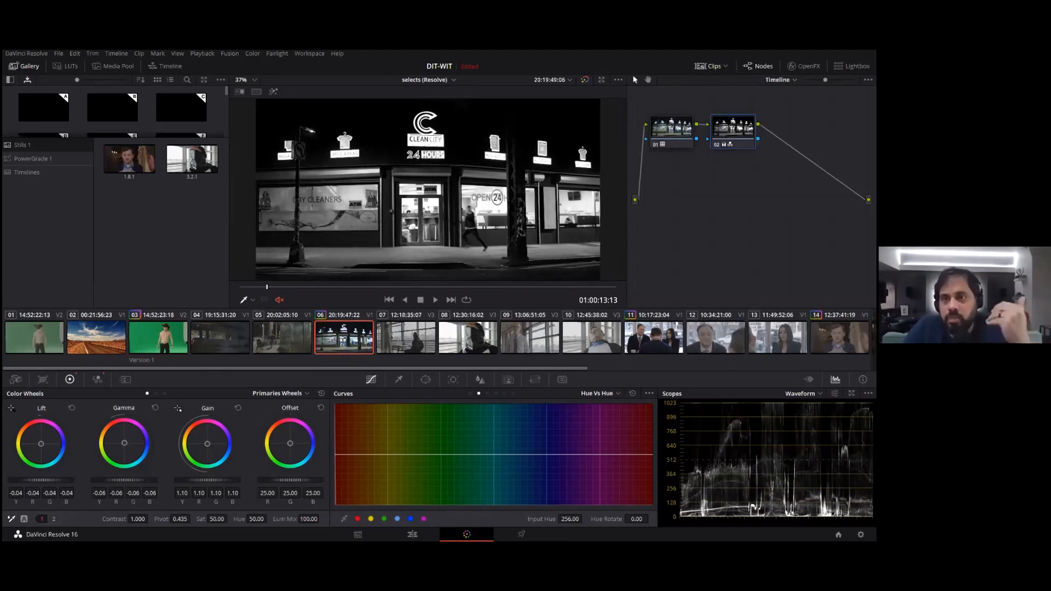
# Step: In Clip mode, set the runner node's saturation to 50.80, shadows to 36.50 and midtone detail to 69.00
pyautogui.click(784, 79)
pyautogui.click(782, 94)
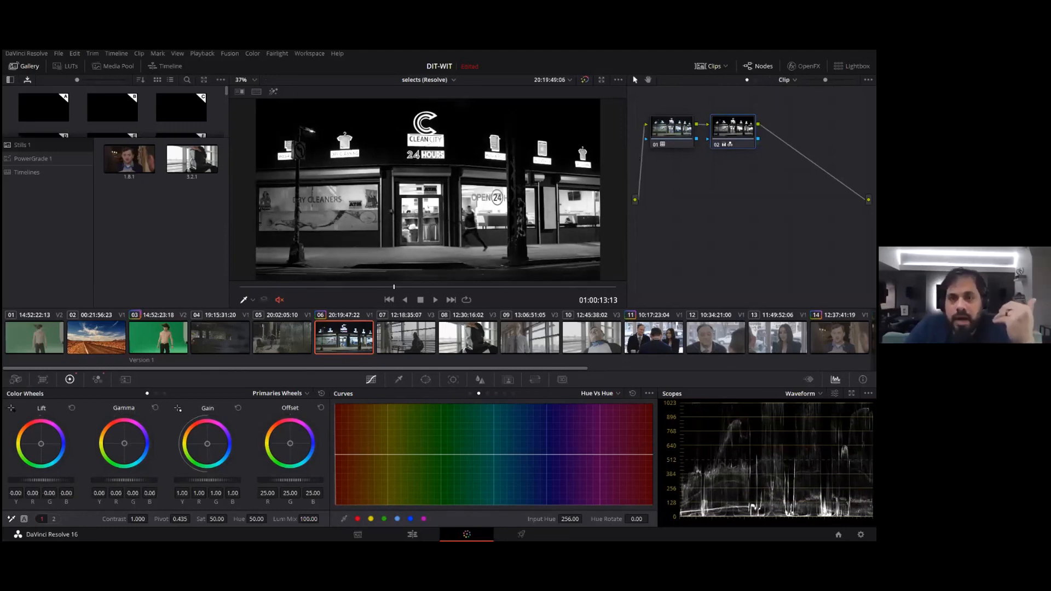
pyautogui.moveTo(212, 518); pyautogui.dragTo(230, 519)
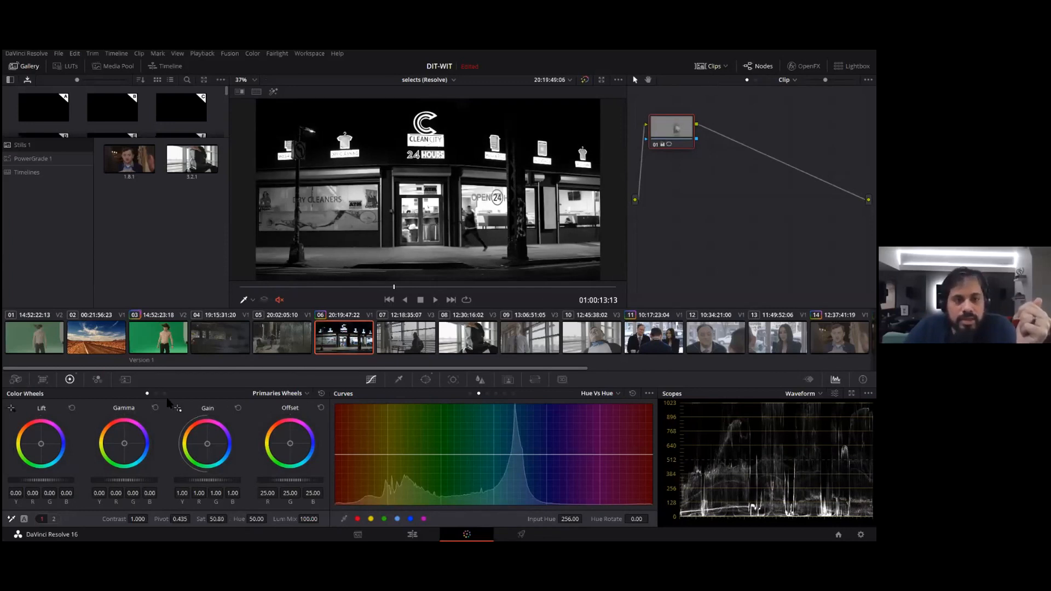
pyautogui.click(156, 394)
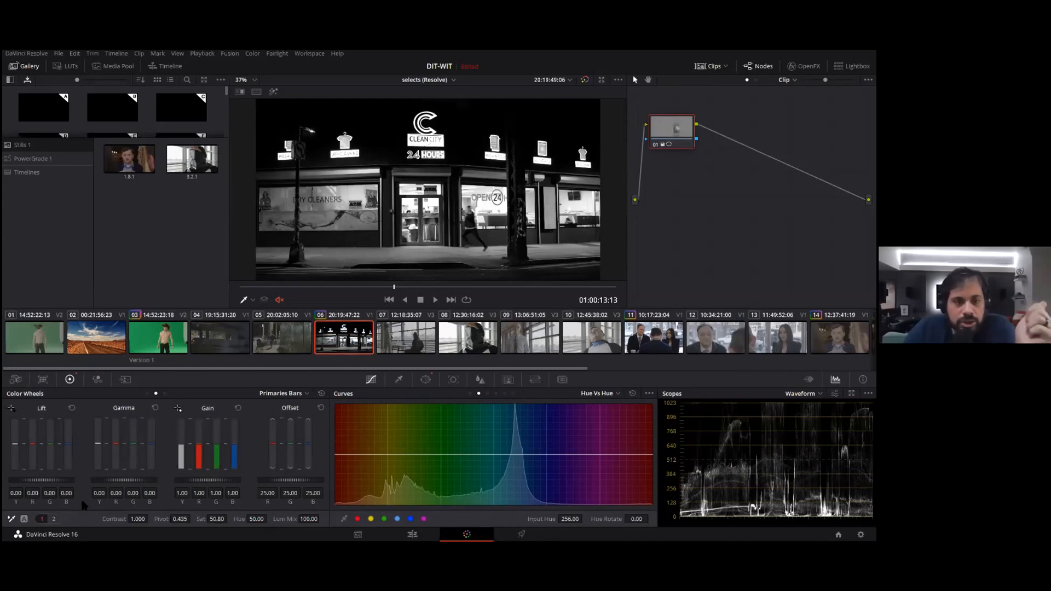
pyautogui.click(54, 519)
pyautogui.moveTo(272, 519); pyautogui.dragTo(285, 518)
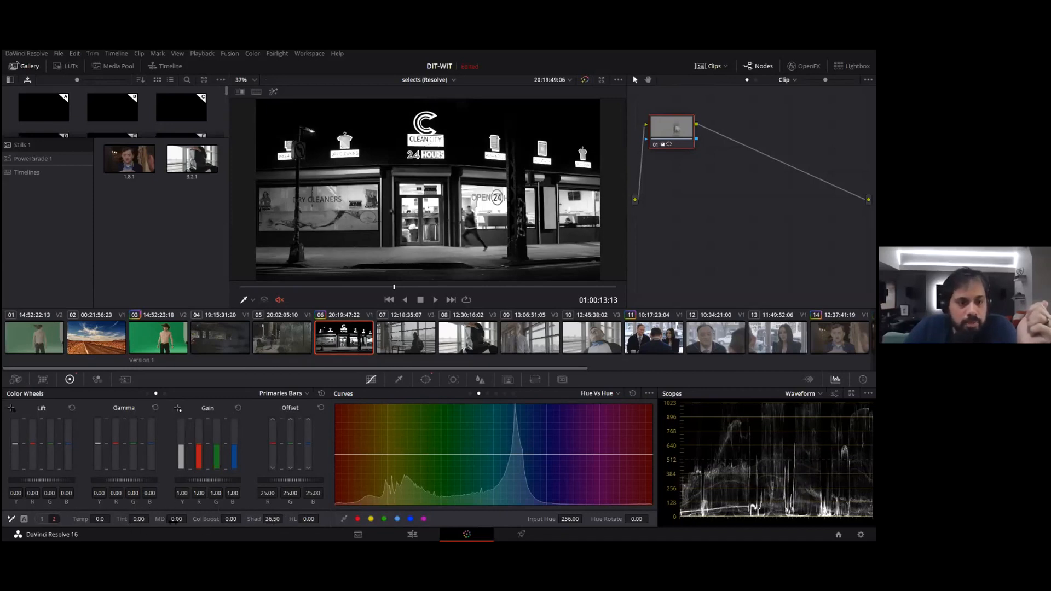
pyautogui.moveTo(189, 518); pyautogui.dragTo(173, 521)
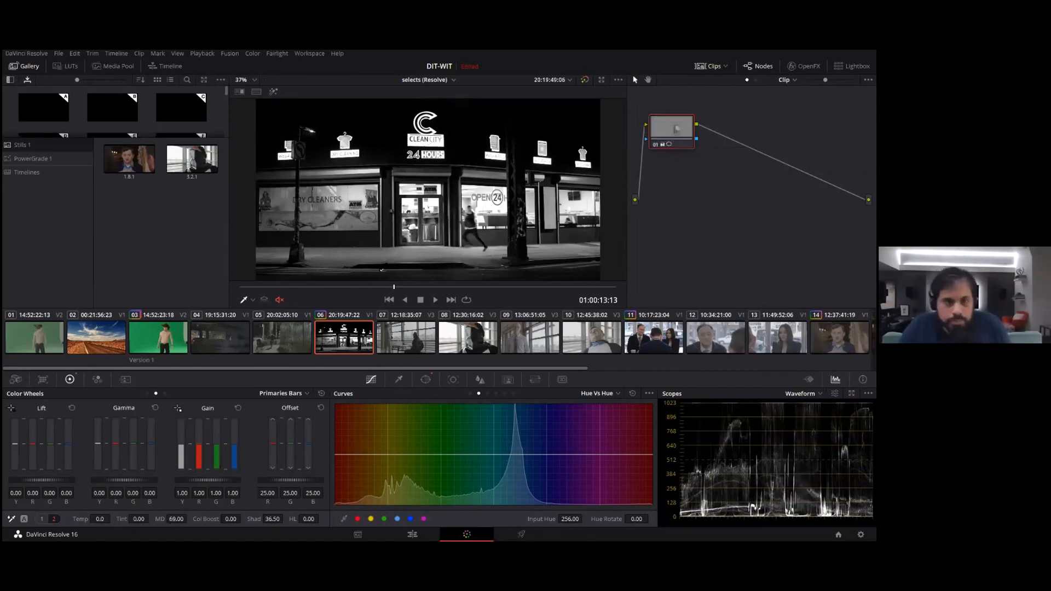
# Step: Scrub to 01:00:14:00, set the runner node's Key Output Gain to 0.741, and step back to 01:00:13:17 to check the runner
pyautogui.moveTo(393, 287); pyautogui.dragTo(447, 317)
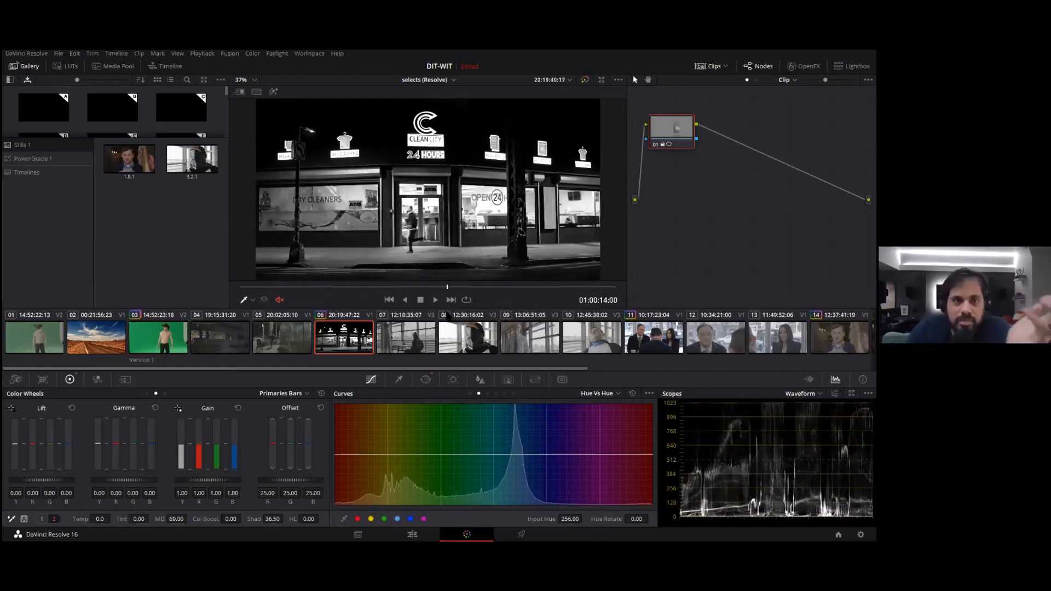
pyautogui.click(508, 380)
pyautogui.moveTo(554, 466); pyautogui.dragTo(568, 467)
pyautogui.press('Left')
pyautogui.press('Left')
pyautogui.press('Left')
pyautogui.press('Left')
pyautogui.press('Left')
pyautogui.press('Left')
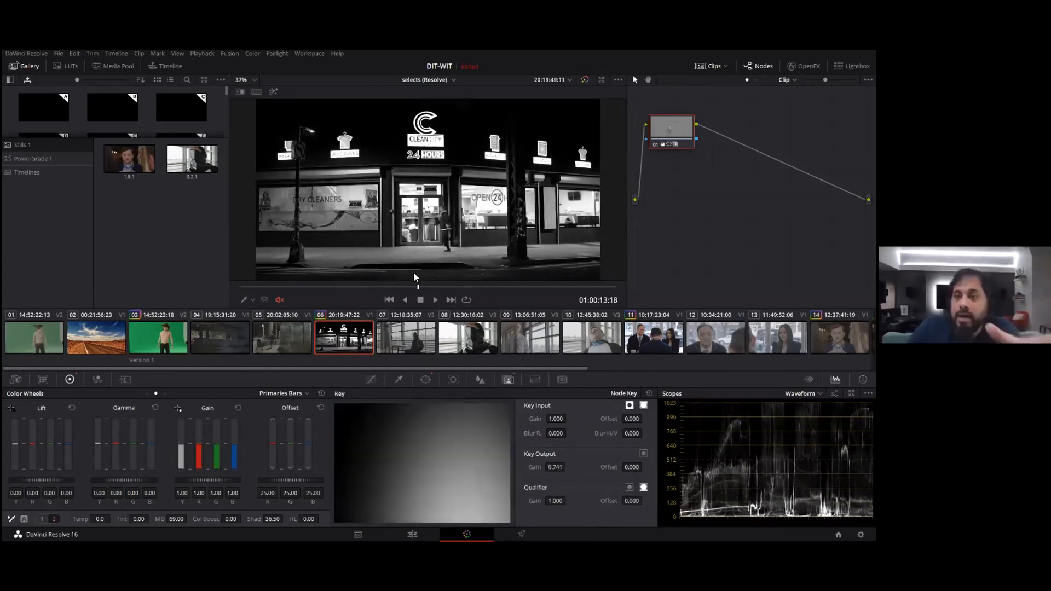
pyautogui.press('Left')
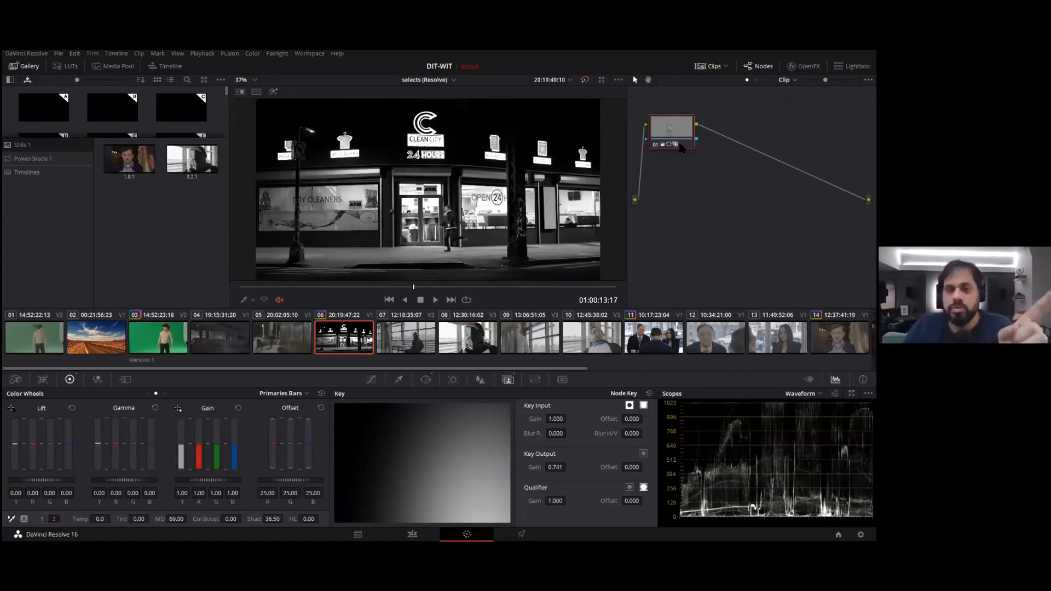
# Step: Add a layer node to the runner's node in the clip-level graph
pyautogui.moveTo(682, 138)
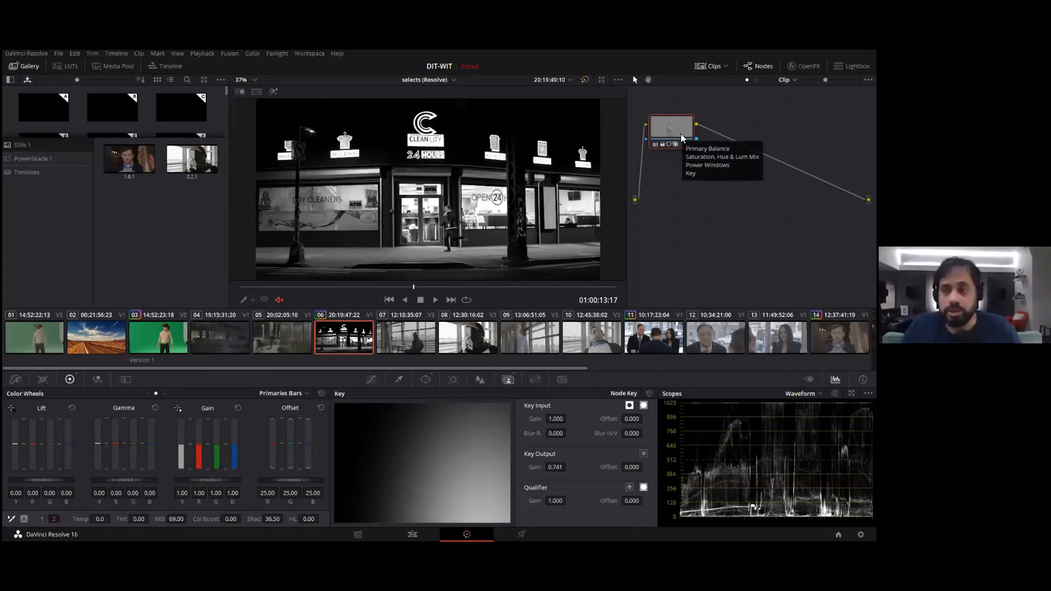
pyautogui.rightClick(680, 134)
pyautogui.moveTo(702, 177)
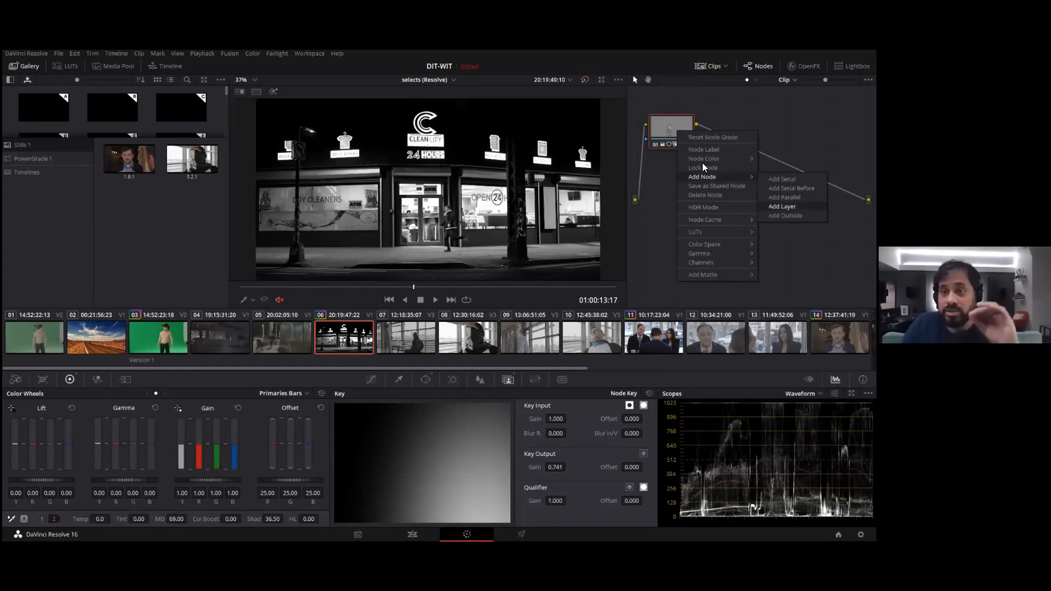
pyautogui.moveTo(721, 158)
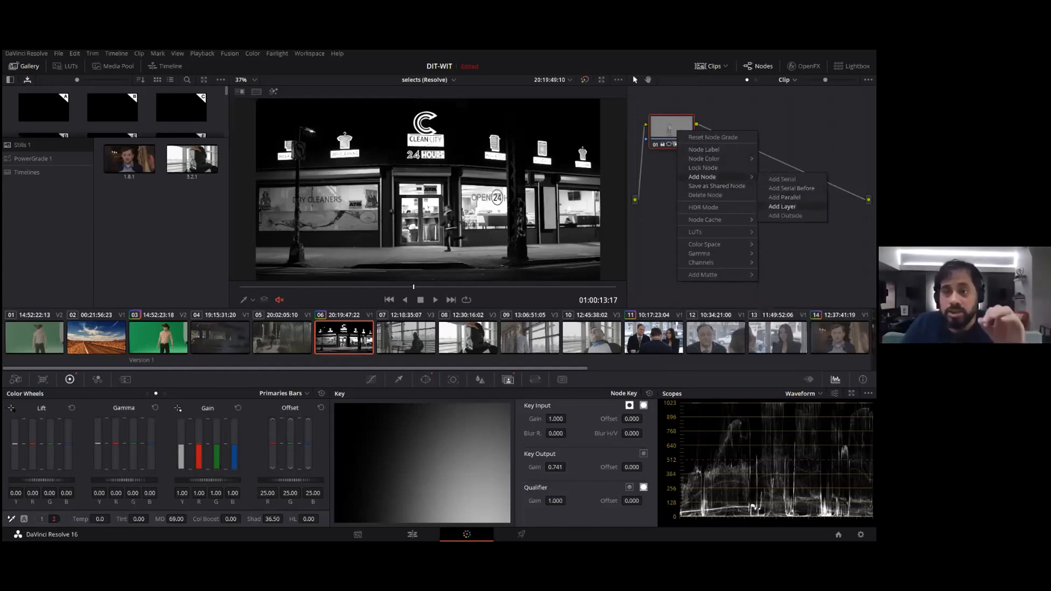
pyautogui.click(782, 206)
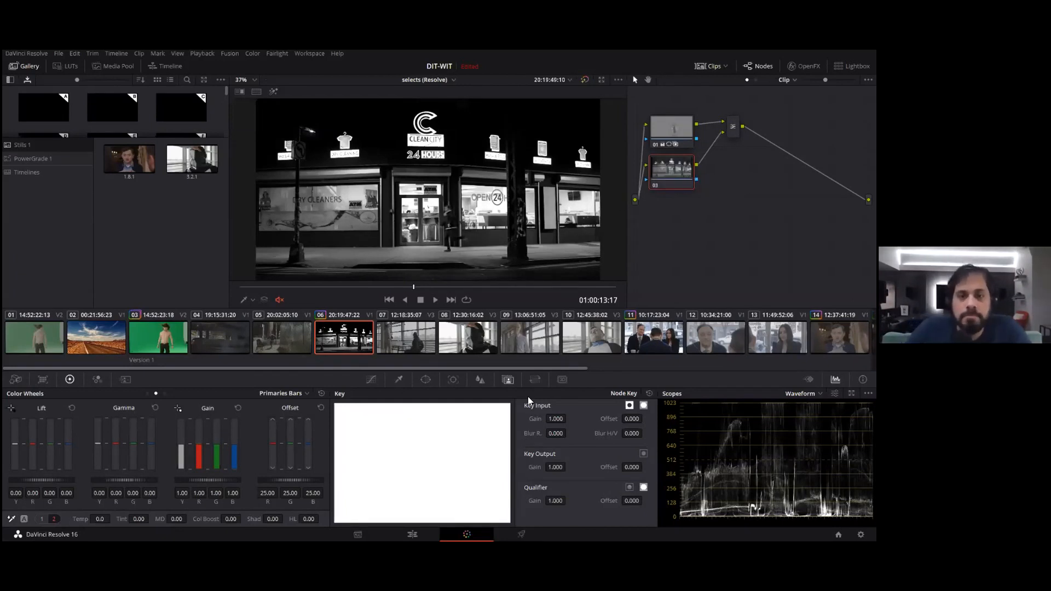
# Step: With highlight view on, start a curve window on the layer node, tracing the pole's left edge from its base up past the picture
pyautogui.click(426, 379)
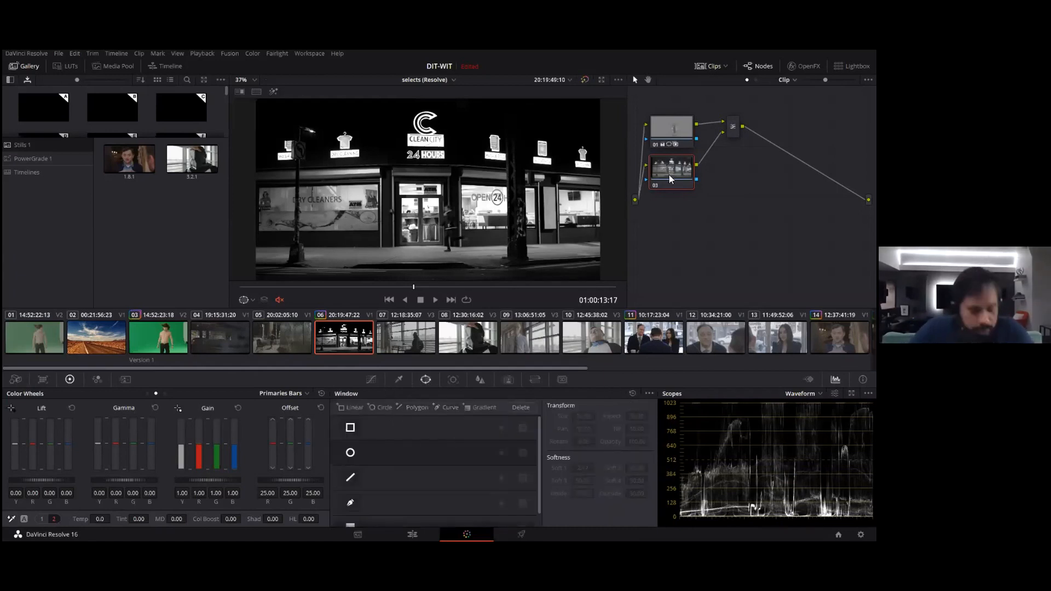
pyautogui.hotkey('shift', 'h')
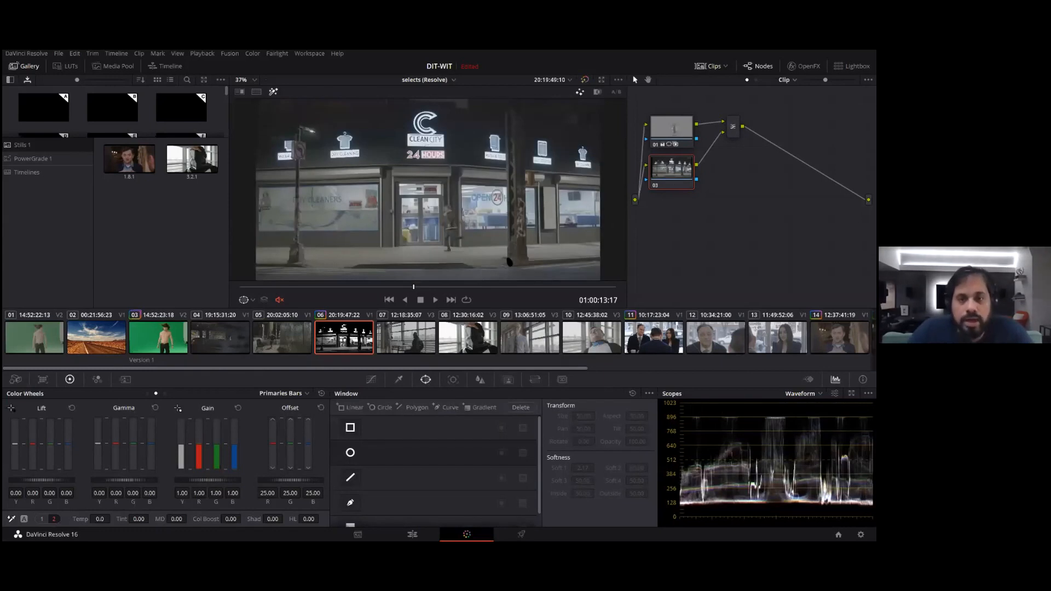
pyautogui.scroll(1, 507, 257)
pyautogui.scroll(2, 360, 162)
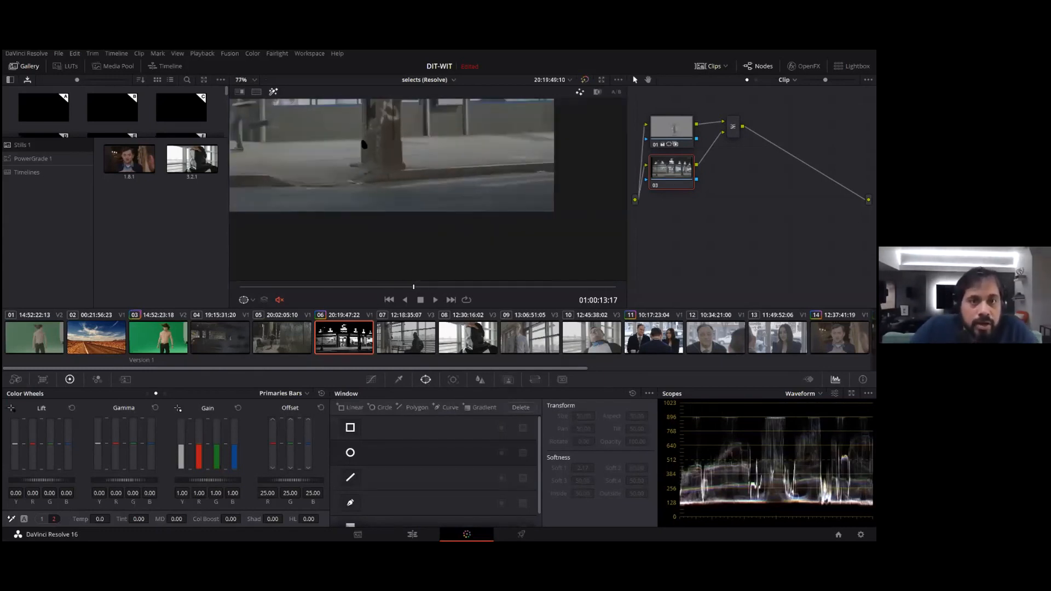
pyautogui.click(448, 408)
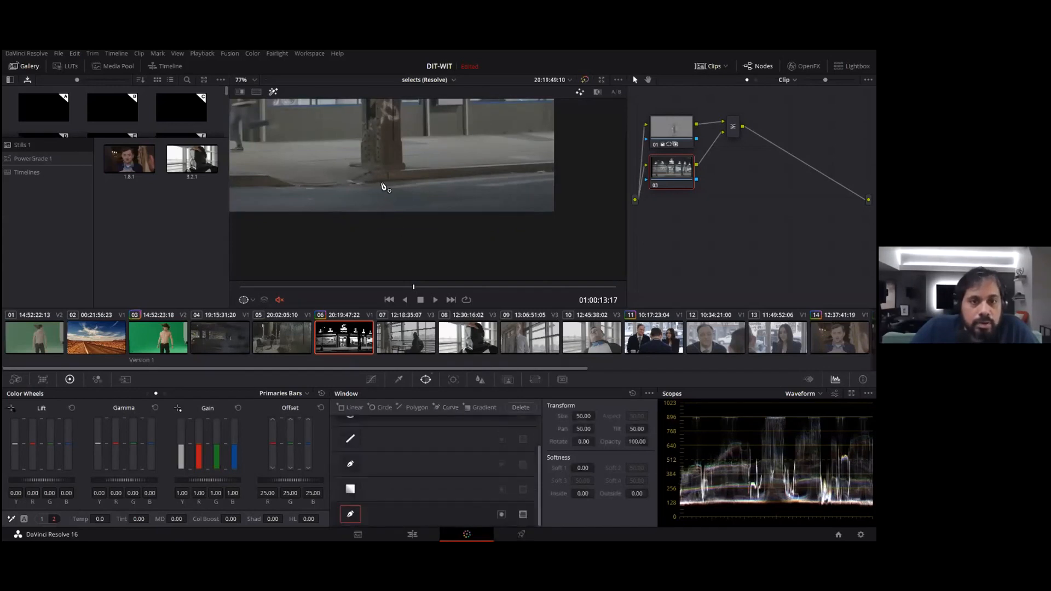
pyautogui.moveTo(361, 162); pyautogui.dragTo(369, 265)
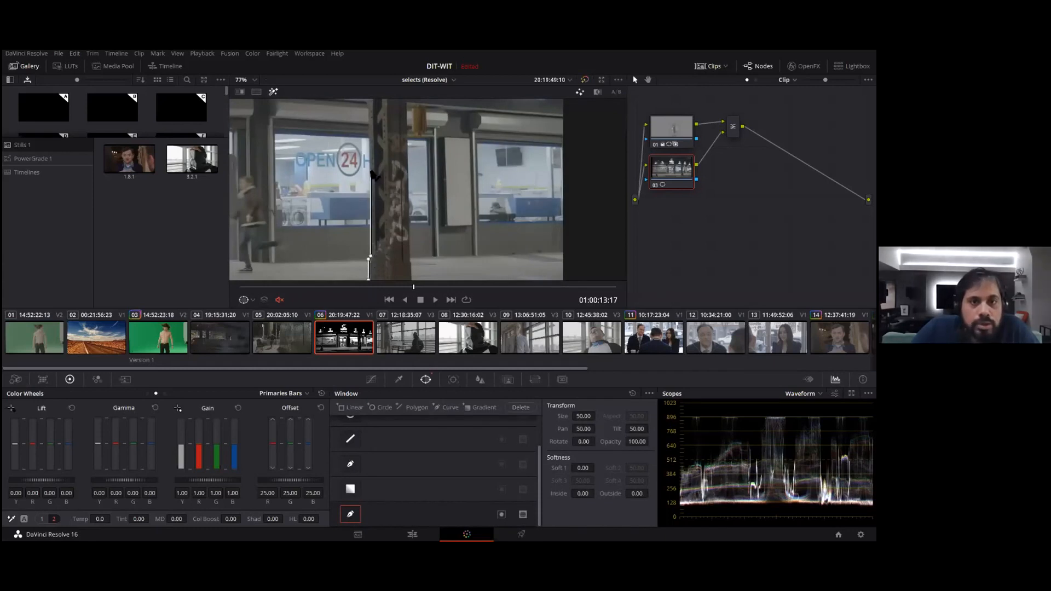
pyautogui.moveTo(371, 153); pyautogui.dragTo(385, 285)
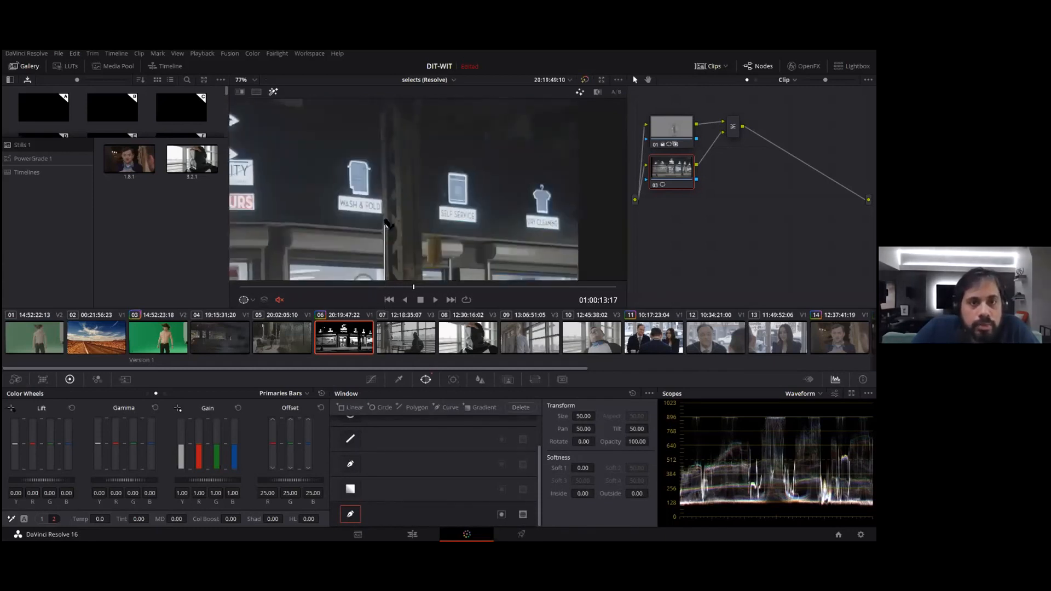
pyautogui.click(382, 218)
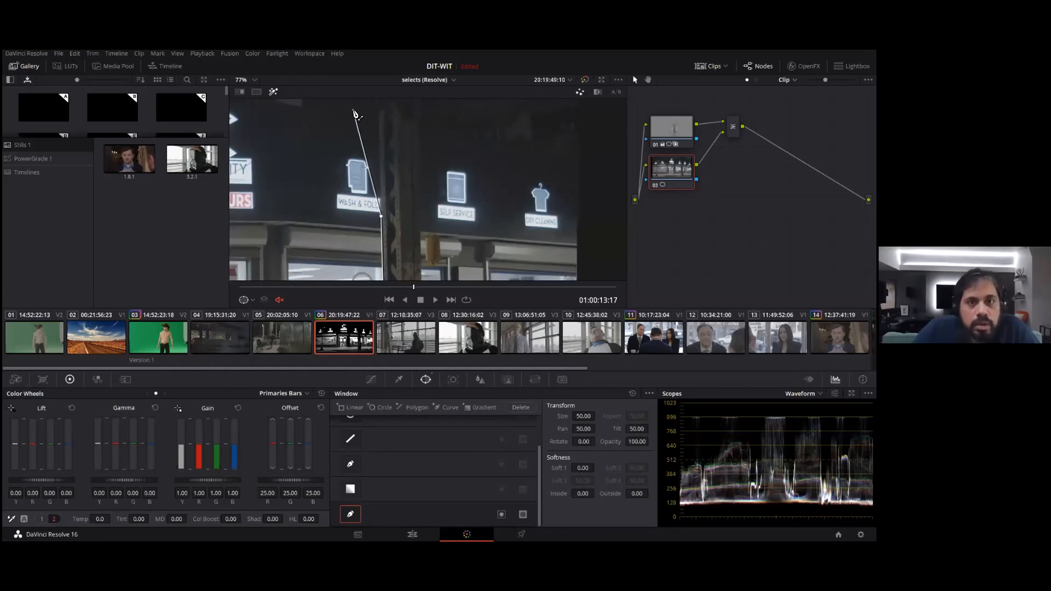
pyautogui.moveTo(357, 116); pyautogui.dragTo(390, 283)
pyautogui.click(377, 213)
pyautogui.moveTo(504, 226); pyautogui.dragTo(510, 261)
# Step: Continue the curve window down the pole's right edge to its base and out onto the street
pyautogui.scroll(-1, 533, 124)
pyautogui.scroll(-1, 510, 261)
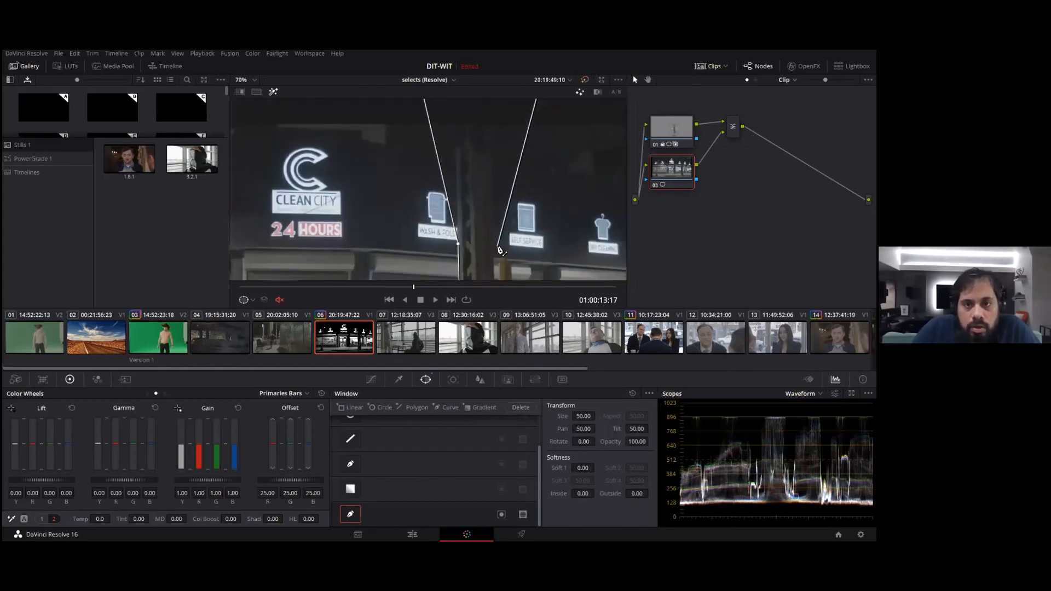
pyautogui.click(504, 256)
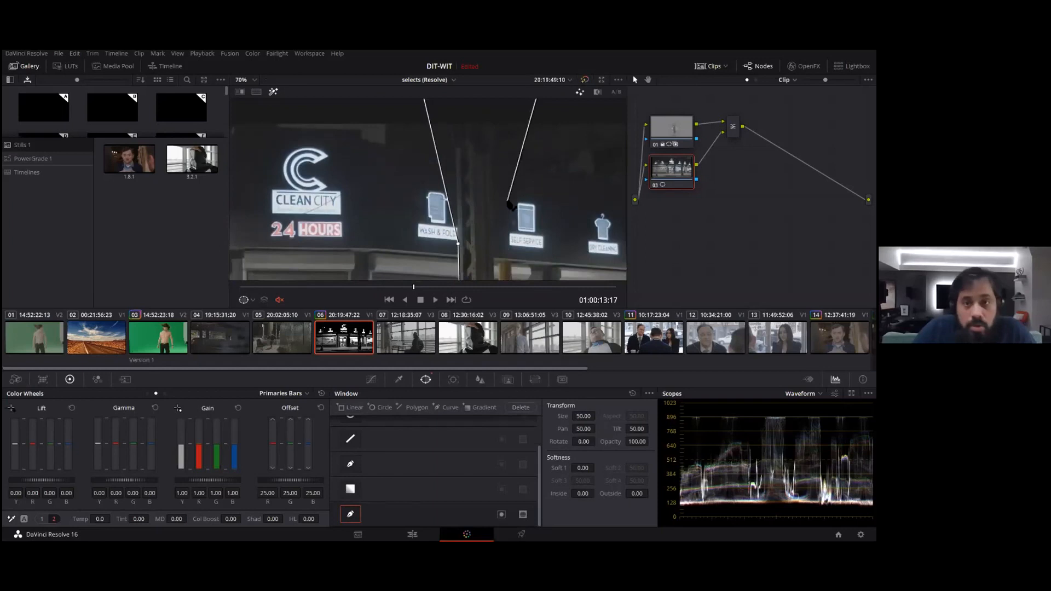
pyautogui.scroll(-5, 500, 255)
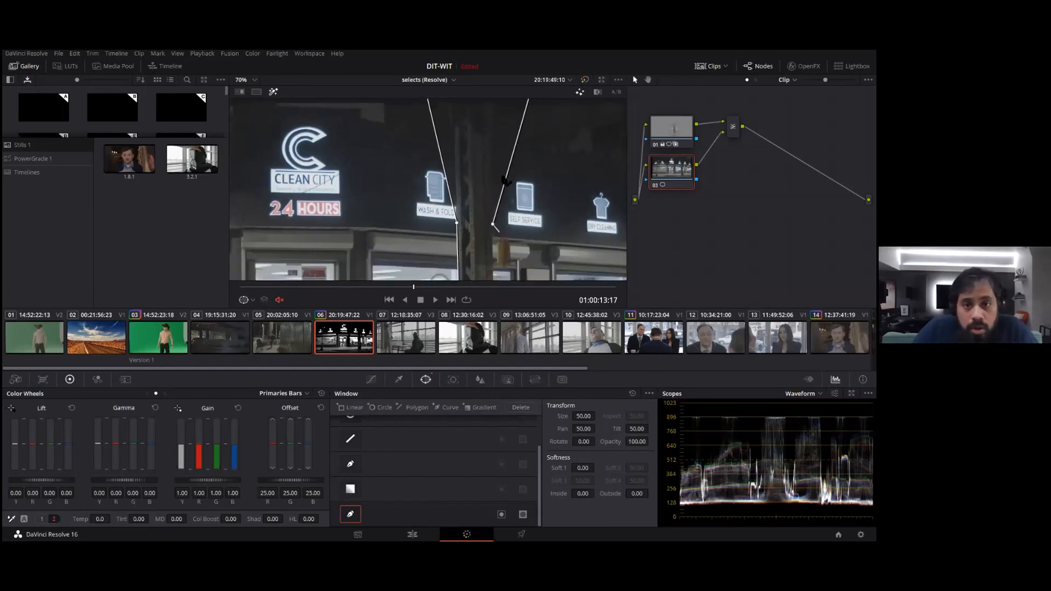
pyautogui.click(498, 215)
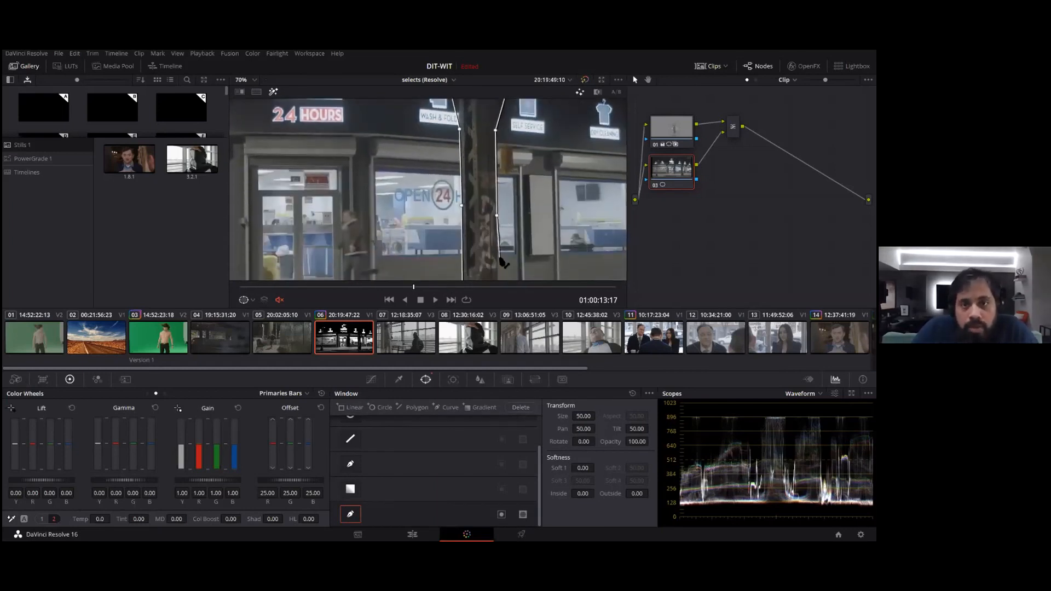
pyautogui.rightClick(497, 253)
pyautogui.scroll(-4, 501, 245)
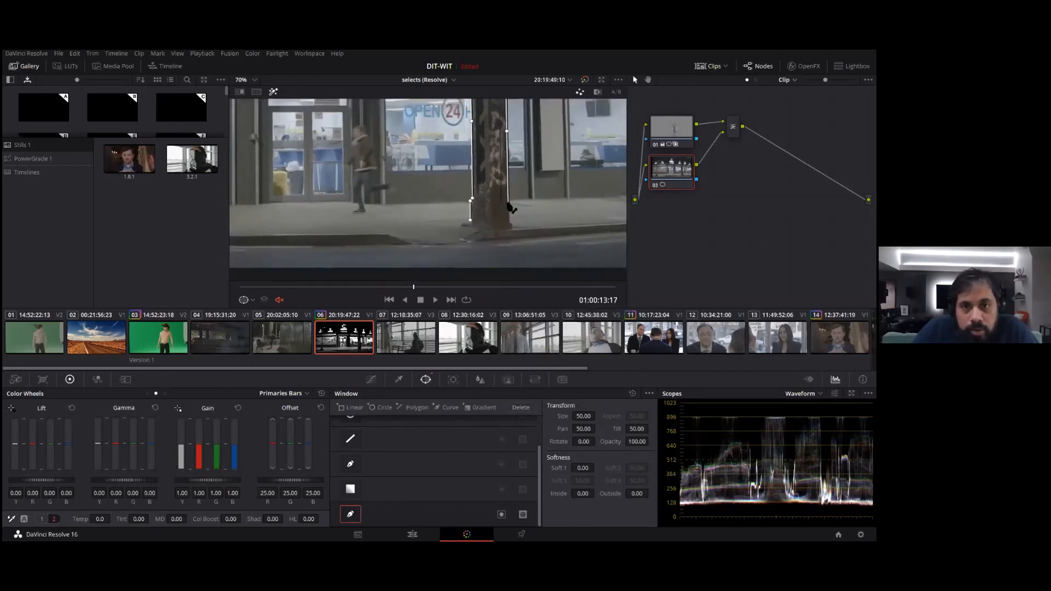
pyautogui.click(509, 205)
pyautogui.click(513, 225)
pyautogui.click(582, 252)
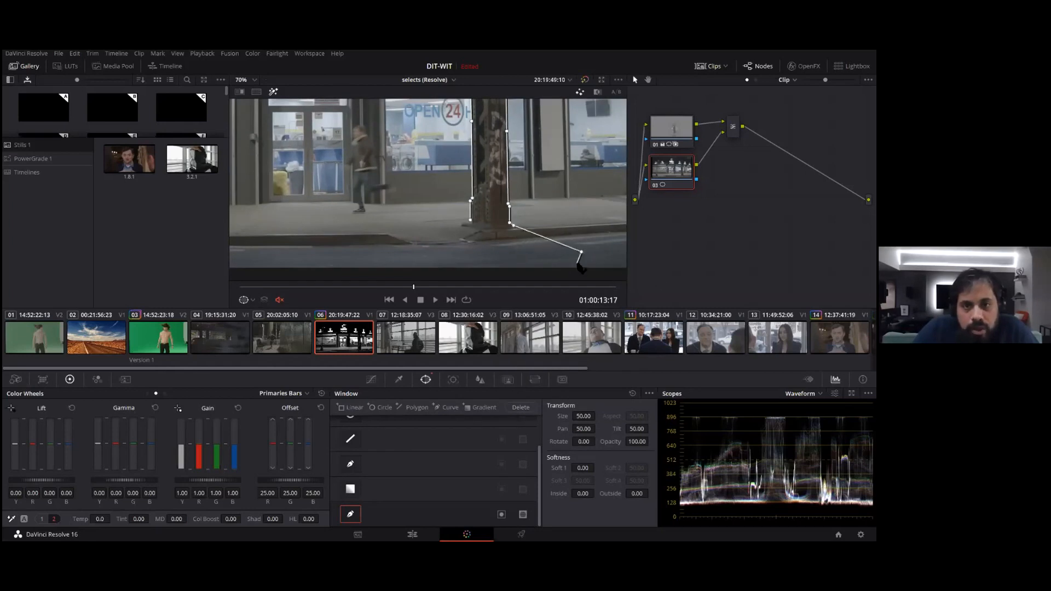
# Step: Take the curve window around below the picture and close it at the left side of the pole's base
pyautogui.scroll(-5, 581, 268)
pyautogui.click(594, 185)
pyautogui.click(373, 224)
pyautogui.click(322, 166)
pyautogui.click(450, 121)
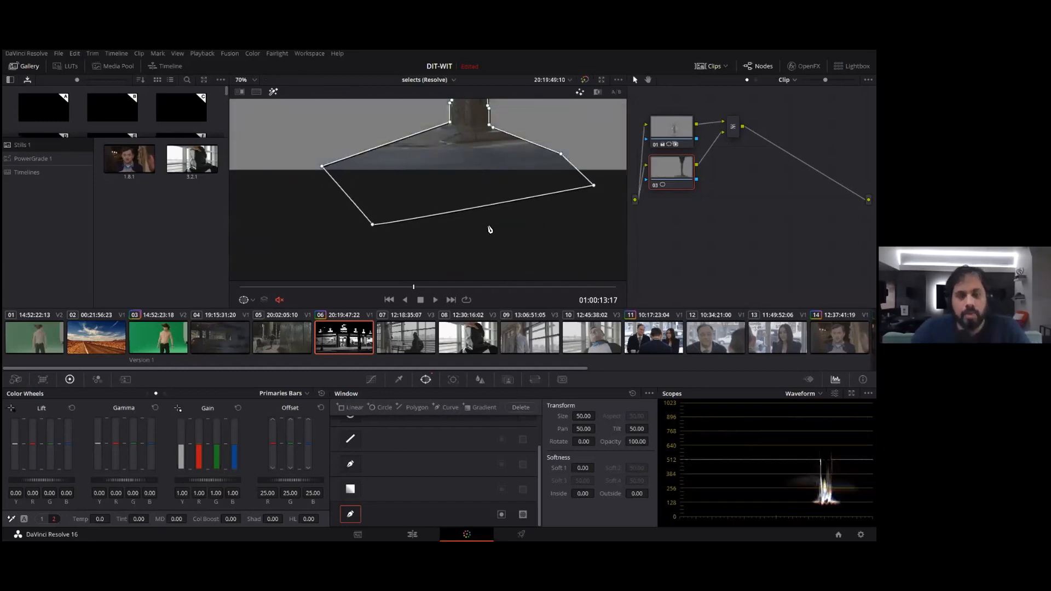
# Step: Set the pole window's Inside softness to 0.86 and Outside softness to 0.16
pyautogui.moveTo(582, 493); pyautogui.dragTo(589, 476)
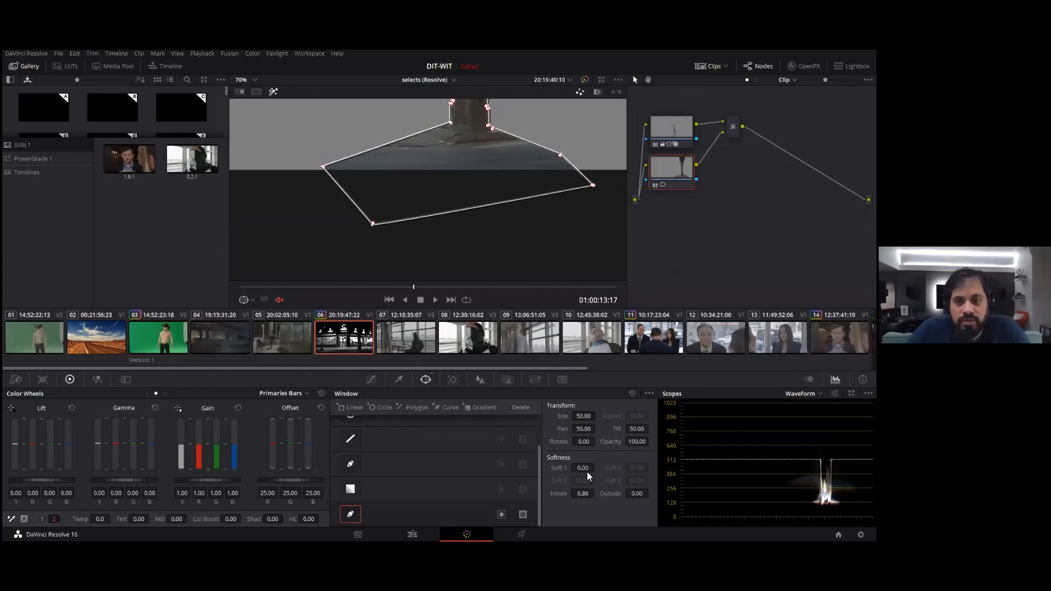
pyautogui.moveTo(461, 122); pyautogui.dragTo(473, 272)
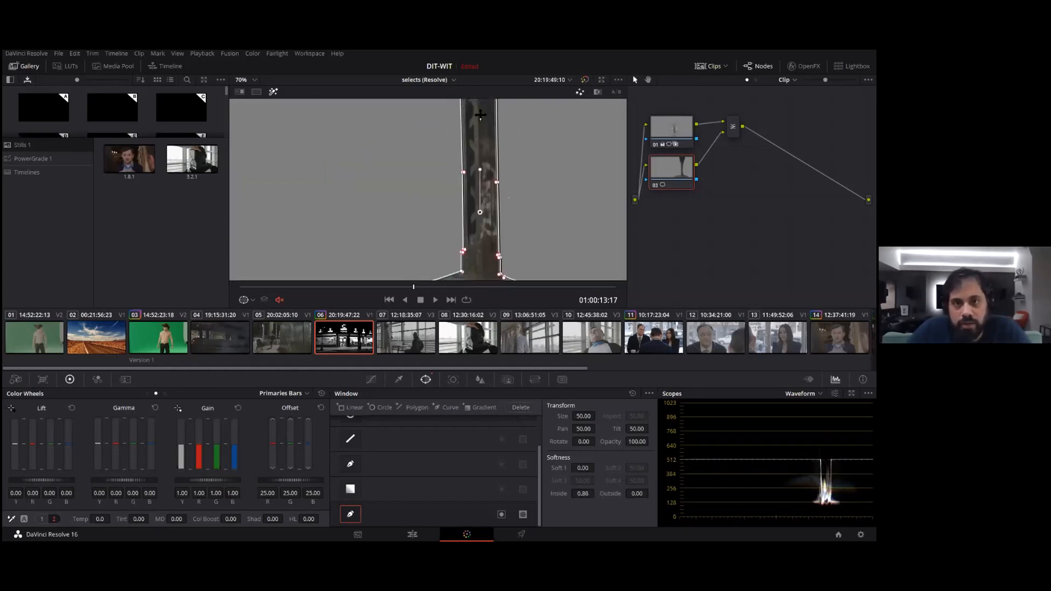
pyautogui.moveTo(651, 504); pyautogui.dragTo(651, 493)
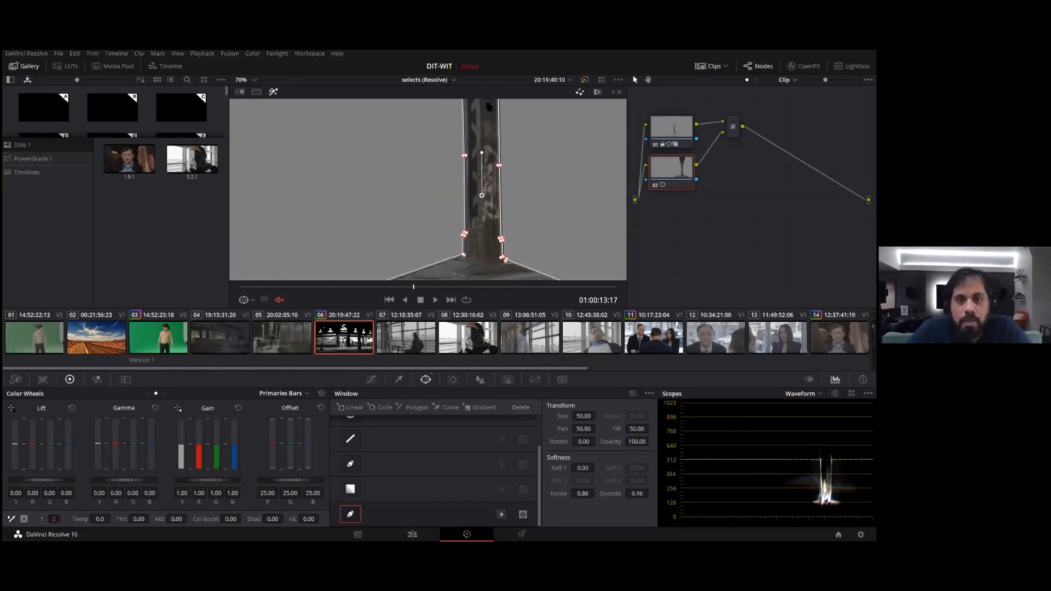
# Step: Spread the pole window's softness points around its base on the street, widening the feather at the lower corners on both sides
pyautogui.moveTo(509, 154); pyautogui.dragTo(480, 88)
pyautogui.moveTo(533, 239); pyautogui.dragTo(625, 242)
pyautogui.moveTo(500, 207); pyautogui.dragTo(450, 239)
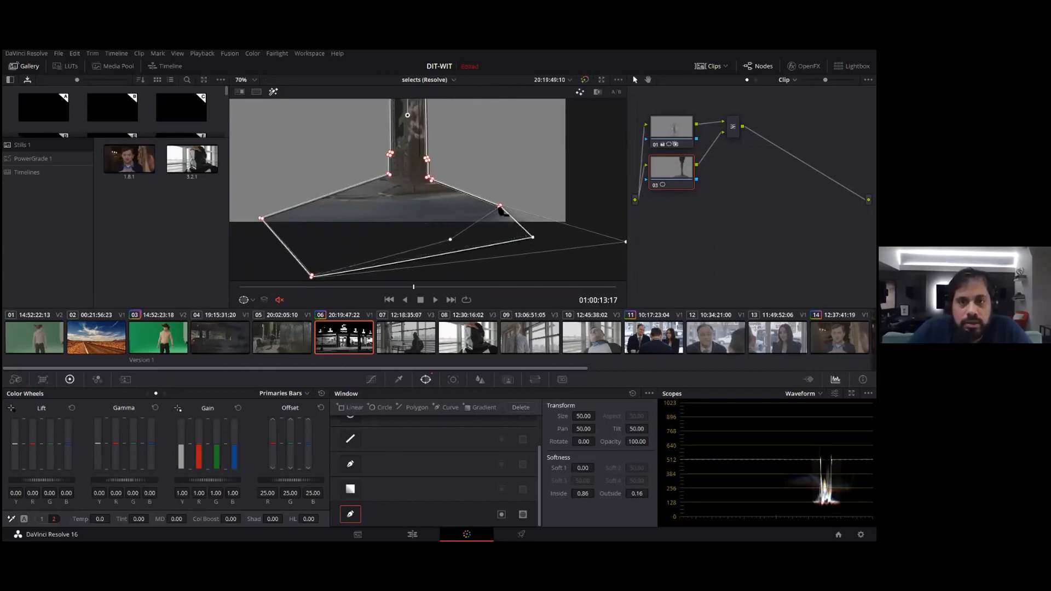
pyautogui.moveTo(502, 210); pyautogui.dragTo(531, 181)
pyautogui.moveTo(267, 221); pyautogui.dragTo(330, 219)
pyautogui.moveTo(262, 218); pyautogui.dragTo(186, 196)
pyautogui.scroll(-1, 260, 247)
pyautogui.moveTo(260, 247); pyautogui.dragTo(378, 249)
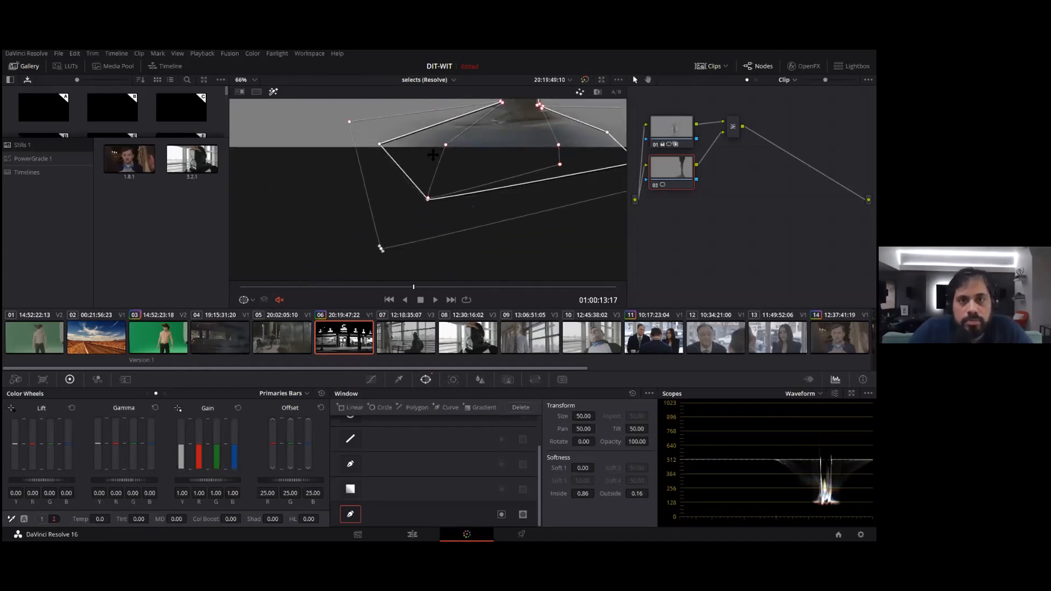
pyautogui.moveTo(526, 166); pyautogui.dragTo(409, 292)
pyautogui.moveTo(431, 191); pyautogui.dragTo(490, 424)
# Step: Pull the pole window's softness points outward and inward at its two corners above the picture to widen the feather there
pyautogui.moveTo(451, 207); pyautogui.dragTo(432, 279)
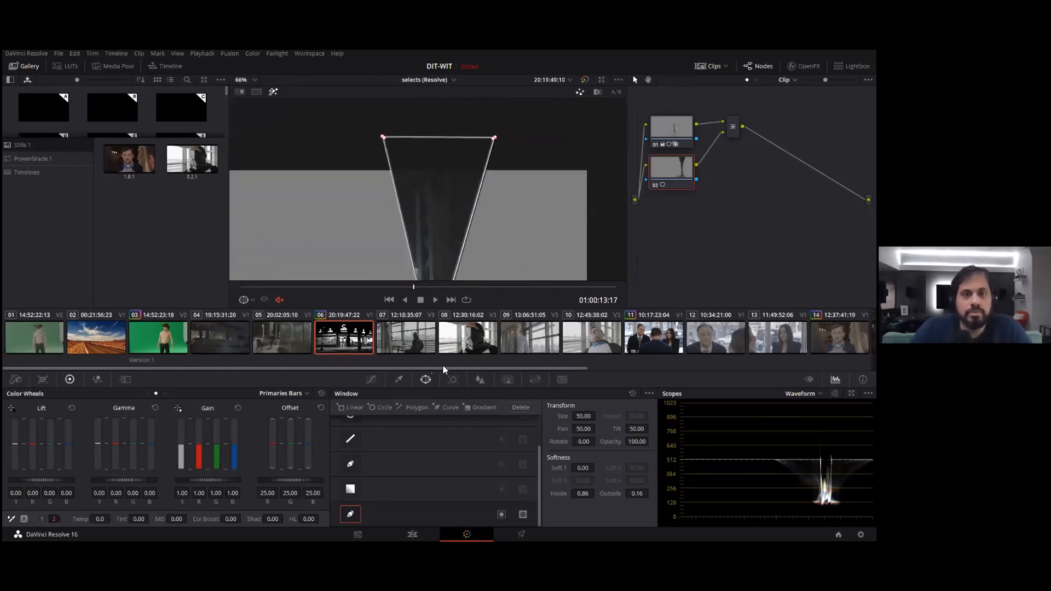
pyautogui.moveTo(382, 139); pyautogui.dragTo(278, 132)
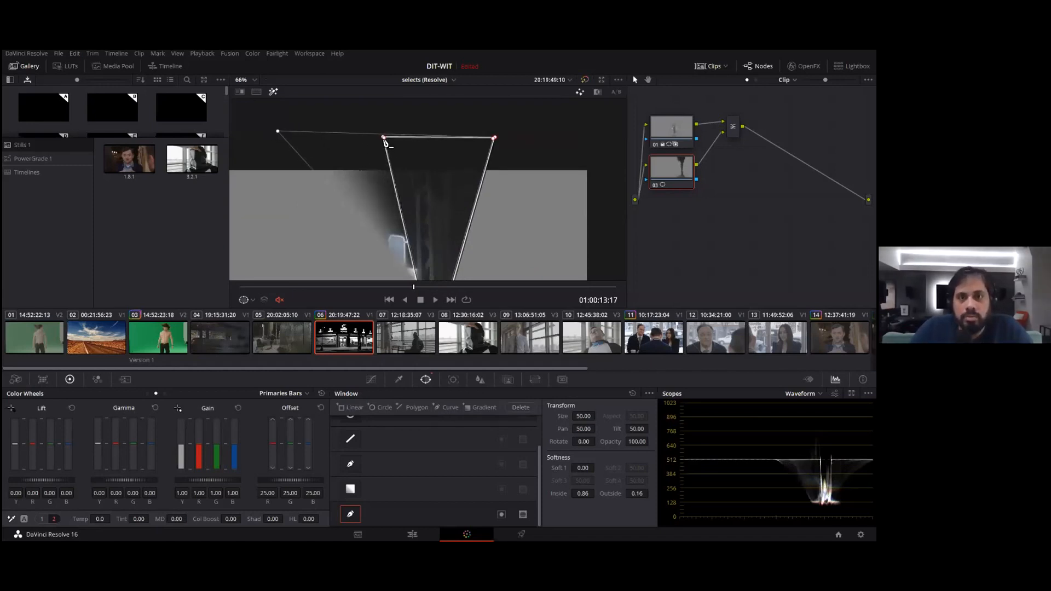
pyautogui.moveTo(385, 142); pyautogui.dragTo(395, 146)
pyautogui.moveTo(502, 138); pyautogui.dragTo(477, 99)
pyautogui.scroll(2, 517, 146)
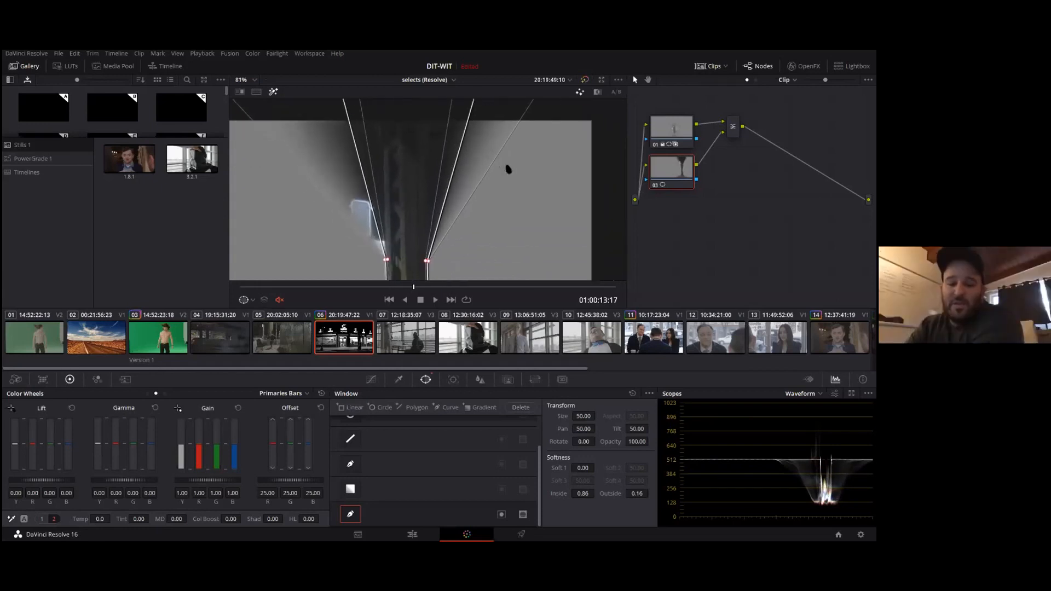
# Step: Turn off highlight view and go back through the shot to check how the runner looks passing behind the pole
pyautogui.hotkey('shift', 'h')
pyautogui.scroll(-4, 495, 186)
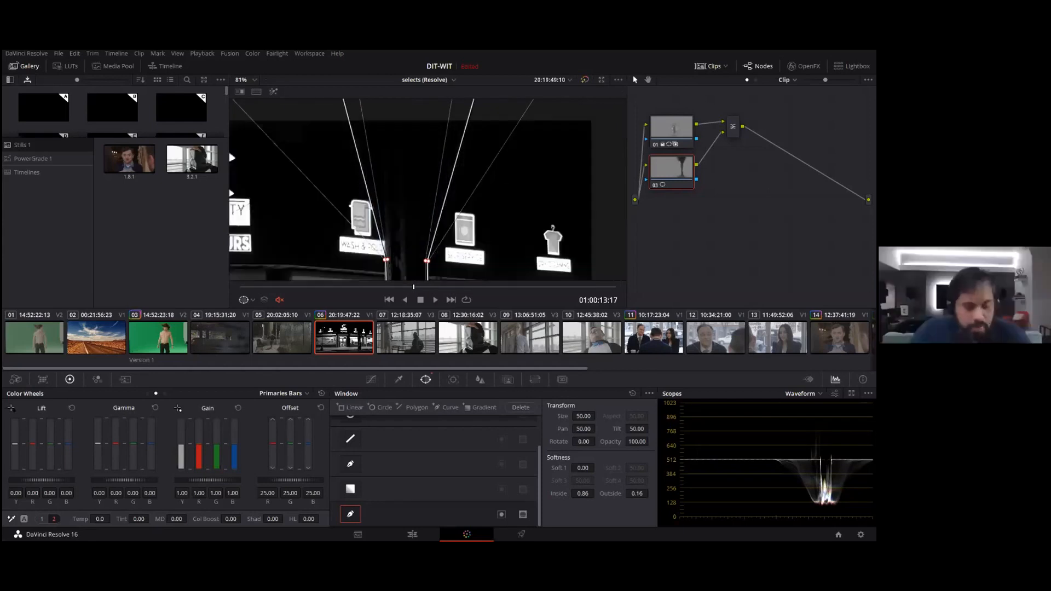
pyautogui.scroll(-2, 492, 201)
pyautogui.moveTo(518, 178); pyautogui.dragTo(536, 78)
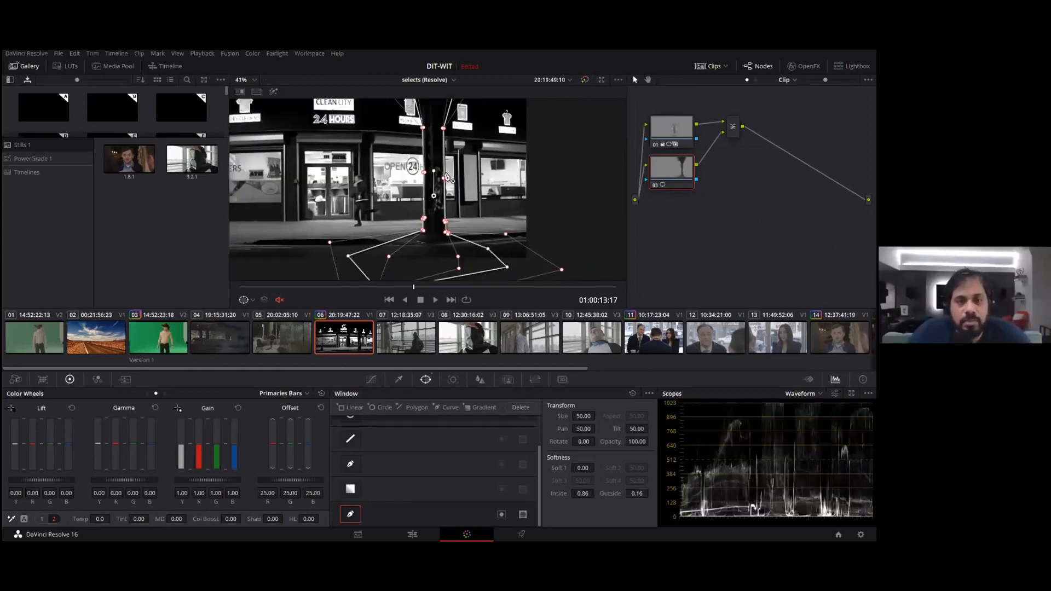
pyautogui.press('Left')
pyautogui.press('Left')
pyautogui.press('Left')
pyautogui.press('Left')
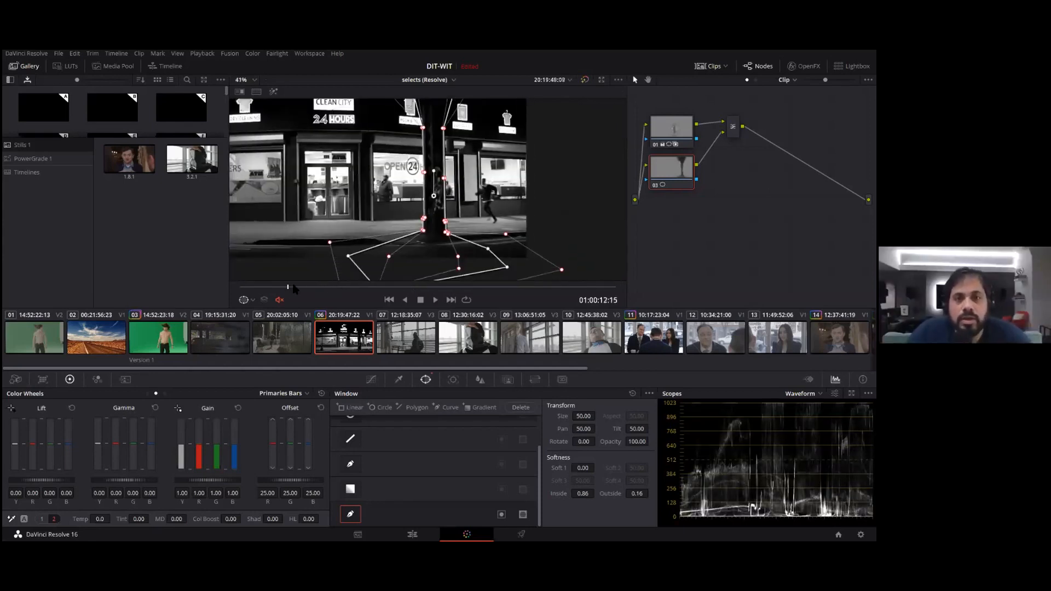
pyautogui.press('Left')
pyautogui.press('Left')
pyautogui.press('Left')
pyautogui.press('Left')
pyautogui.press('Left')
pyautogui.press('Left')
pyautogui.press('Left')
pyautogui.press('Left')
pyautogui.press('Left')
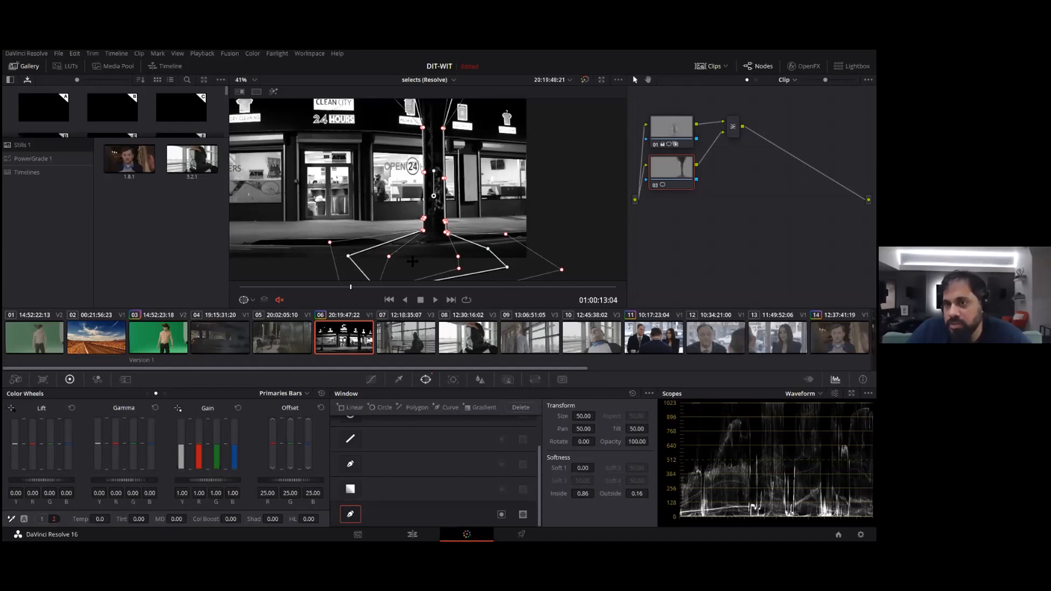
# Step: Set the pole window's Inside softness to 0.08 and Outside softness to 0.00, comparing the result with highlight view
pyautogui.moveTo(447, 187); pyautogui.dragTo(468, 267)
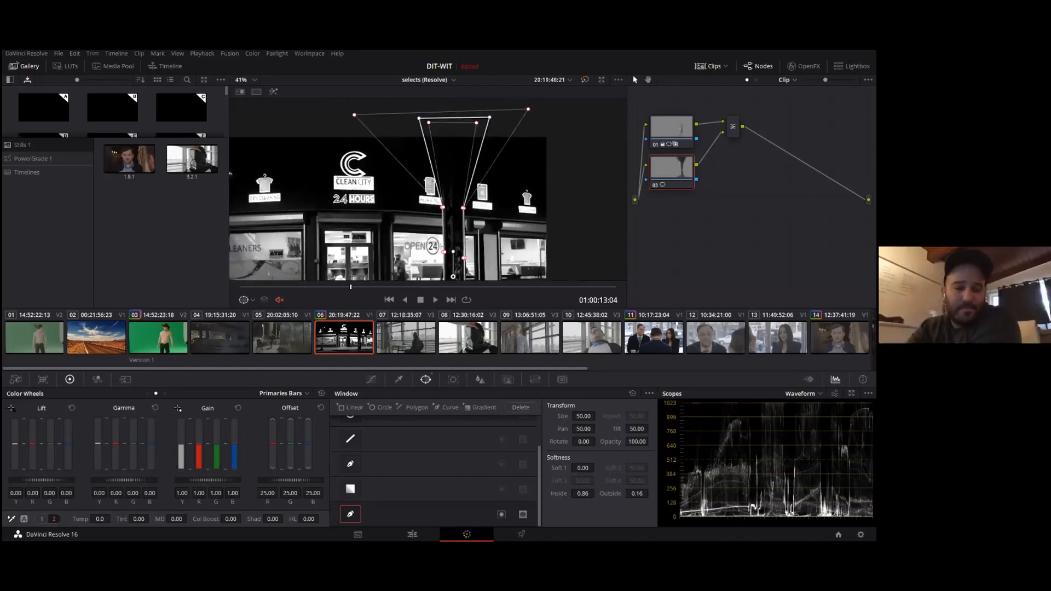
pyautogui.moveTo(447, 212); pyautogui.dragTo(422, 135)
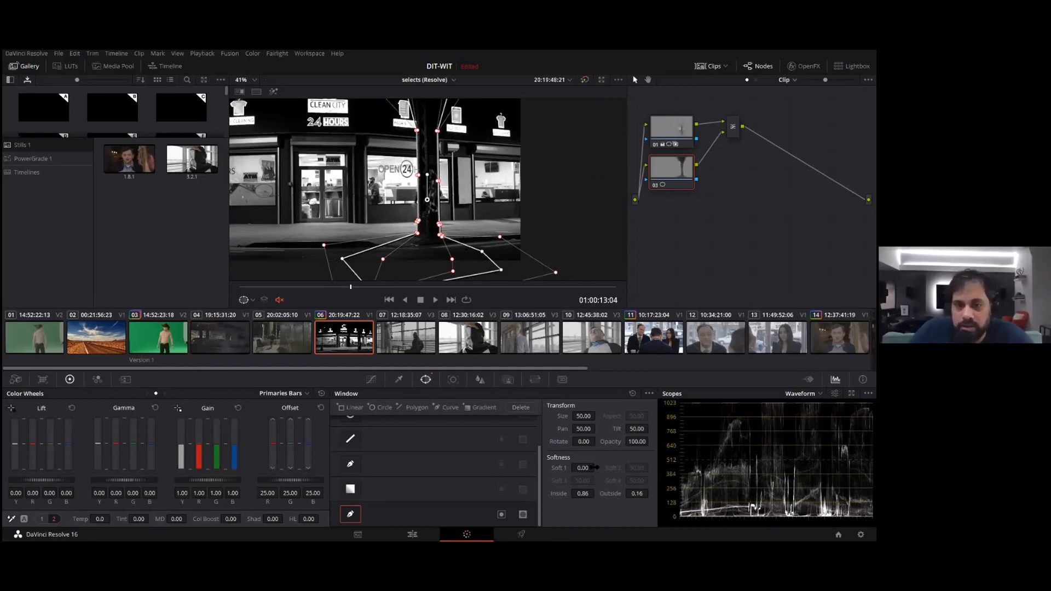
pyautogui.moveTo(588, 491); pyautogui.dragTo(597, 505)
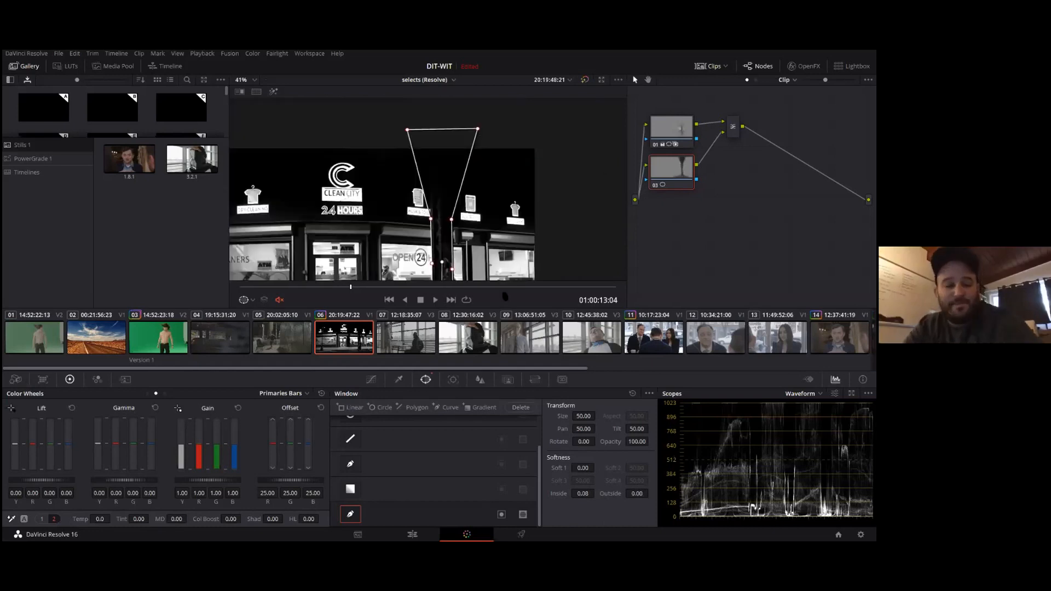
pyautogui.moveTo(505, 297); pyautogui.dragTo(502, 270)
pyautogui.hotkey('shift', 'h')
pyautogui.hotkey('shift', 'h')
pyautogui.moveTo(535, 205); pyautogui.dragTo(499, 132)
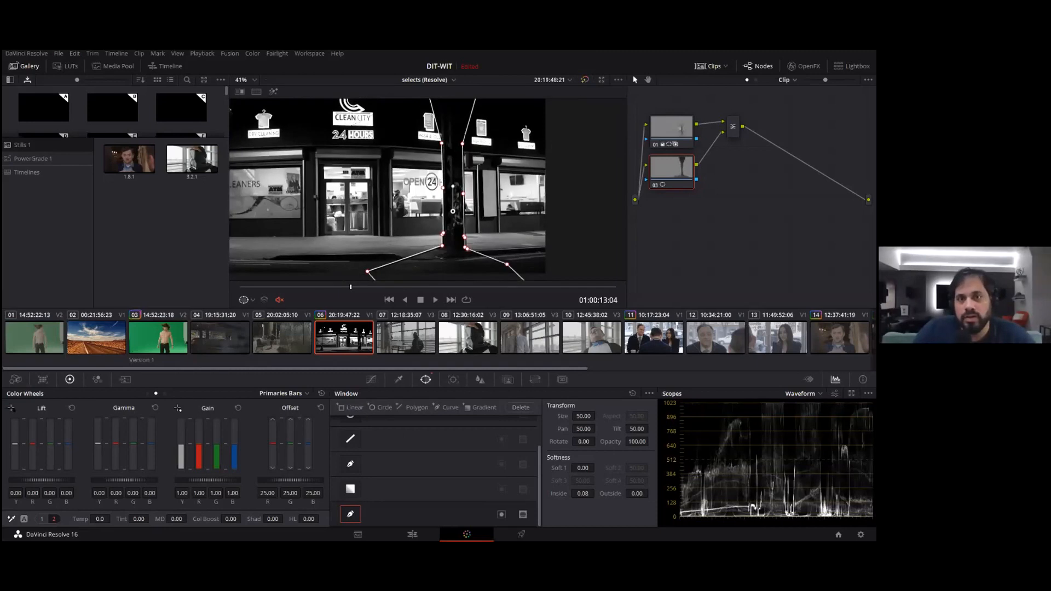
# Step: Enable the gradient window in mask mode and place it at the picture's upper edge, pan about 52.94, tilt 56.58, softness 5.16
pyautogui.click(351, 489)
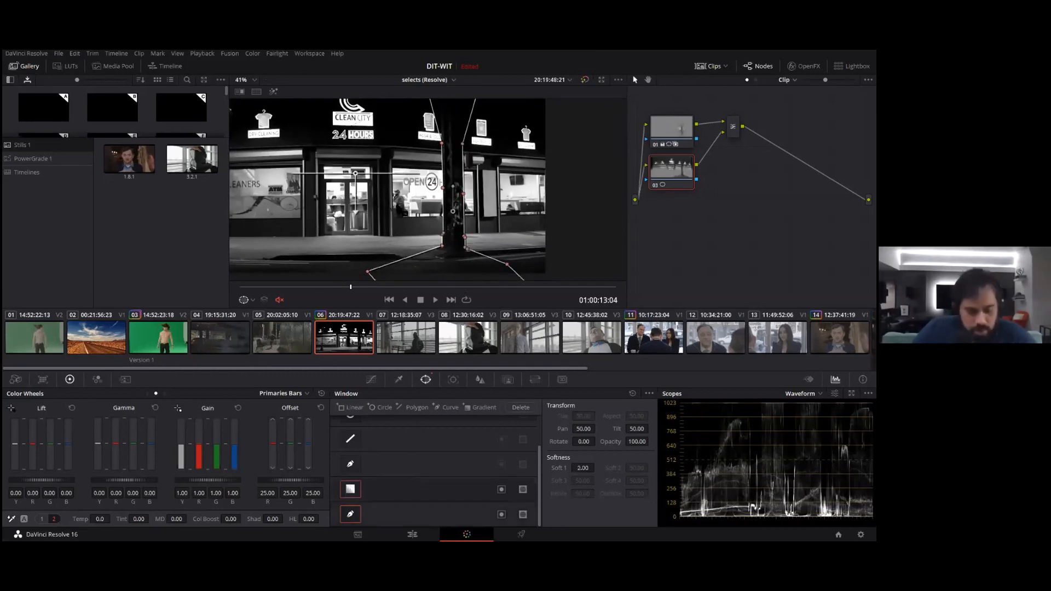
pyautogui.moveTo(367, 170); pyautogui.dragTo(423, 166)
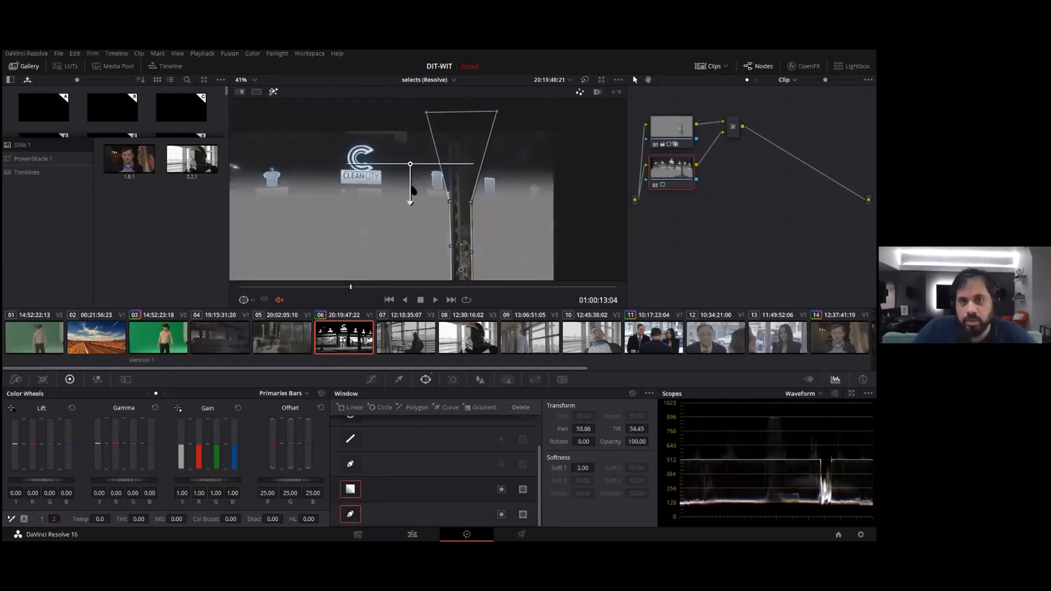
pyautogui.click(525, 488)
pyautogui.moveTo(408, 165); pyautogui.dragTo(409, 133)
pyautogui.moveTo(410, 170); pyautogui.dragTo(408, 230)
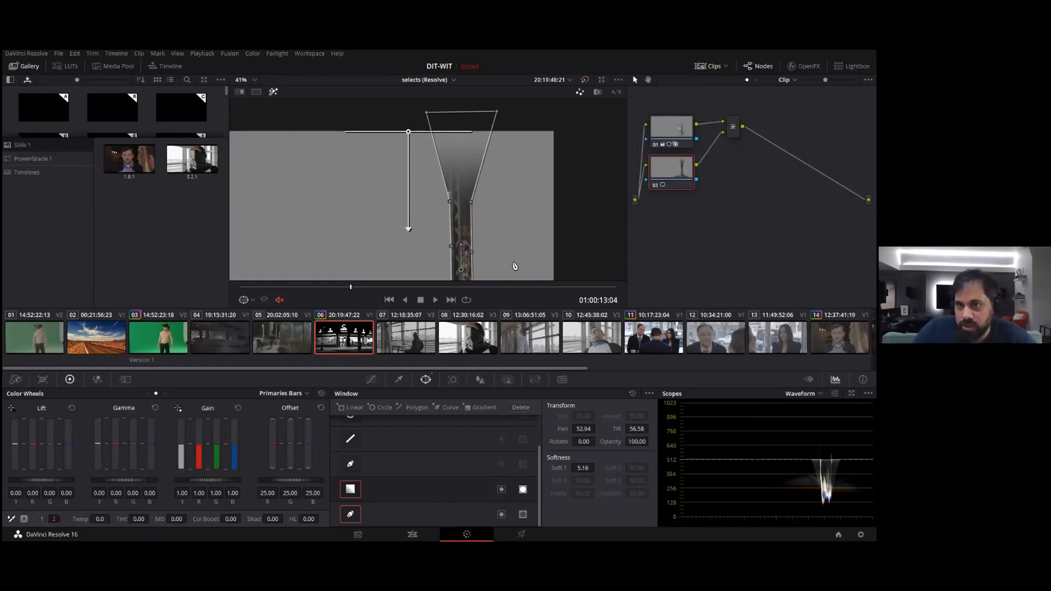
# Step: Add a second gradient window to the pole's layer node, turn it to point upward and set it to mask mode
pyautogui.scroll(-1, 558, 209)
pyautogui.scroll(-3, 557, 209)
pyautogui.click(474, 407)
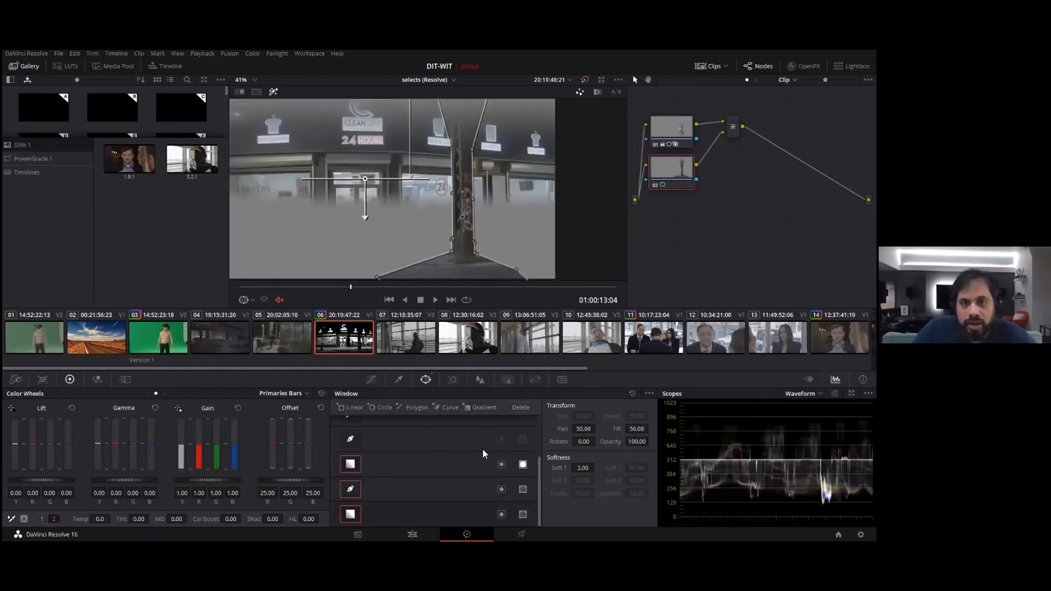
pyautogui.moveTo(365, 219); pyautogui.dragTo(367, 155)
pyautogui.click(501, 514)
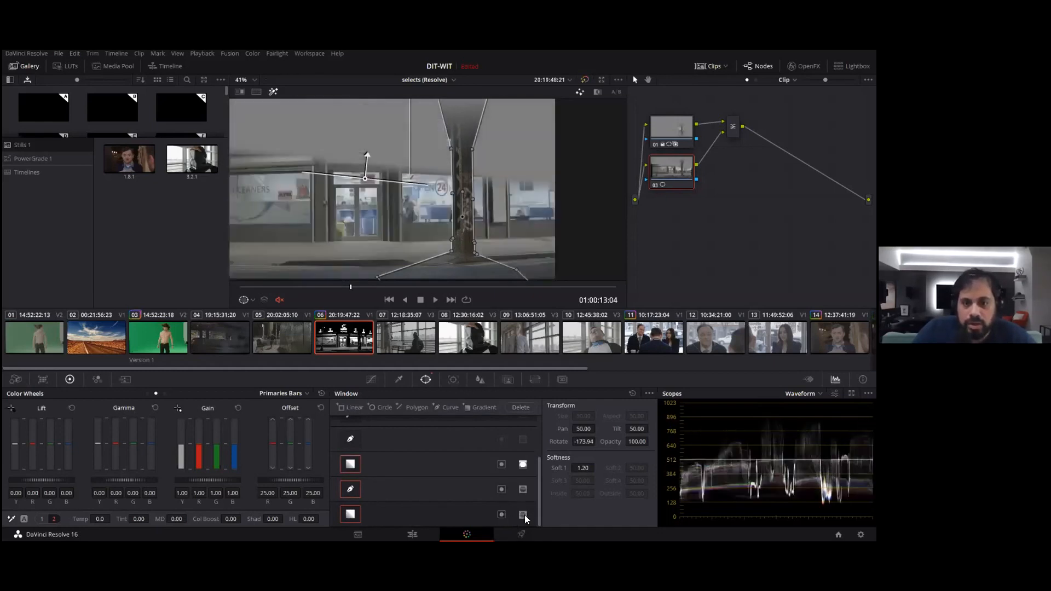
pyautogui.click(523, 515)
# Step: Place the upward gradient at the picture's lower edge, pan about 51.41, tilt 43.51, rotation 179.52, softness 2.95
pyautogui.moveTo(365, 178); pyautogui.dragTo(395, 127)
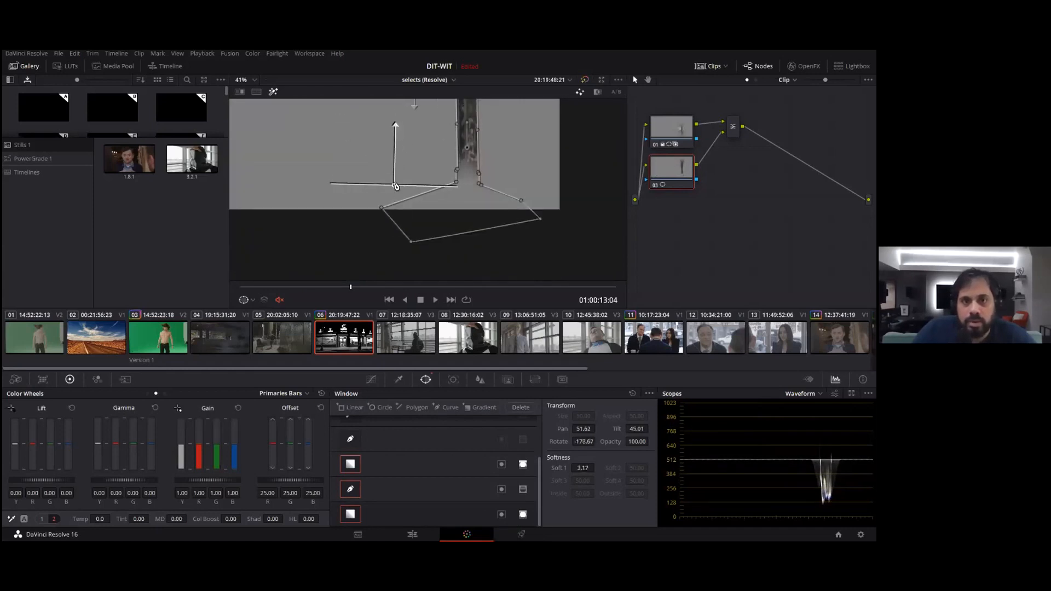
pyautogui.moveTo(394, 185); pyautogui.dragTo(391, 213)
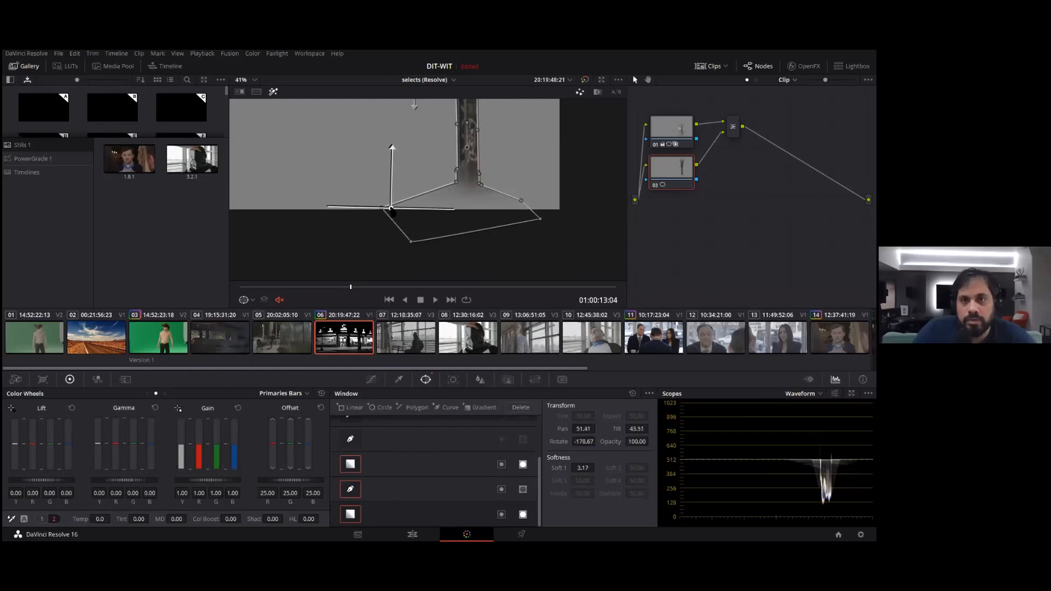
pyautogui.moveTo(396, 152); pyautogui.dragTo(390, 152)
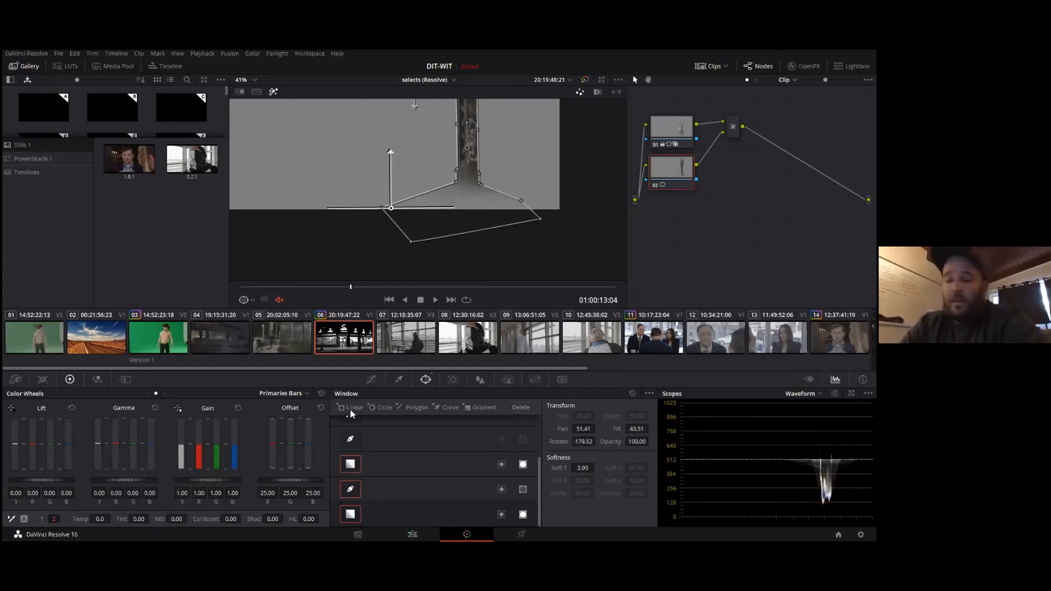
# Step: Turn off highlight view and scrub through the runner's pass behind the pole to check the combined windows
pyautogui.hotkey('shift', 'h')
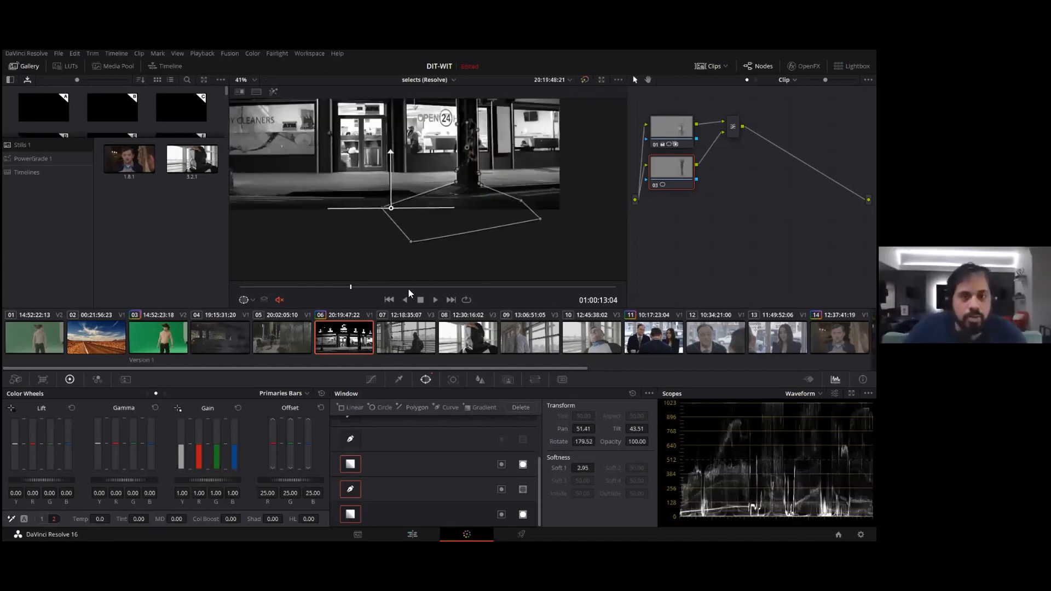
pyautogui.moveTo(341, 292); pyautogui.dragTo(263, 348)
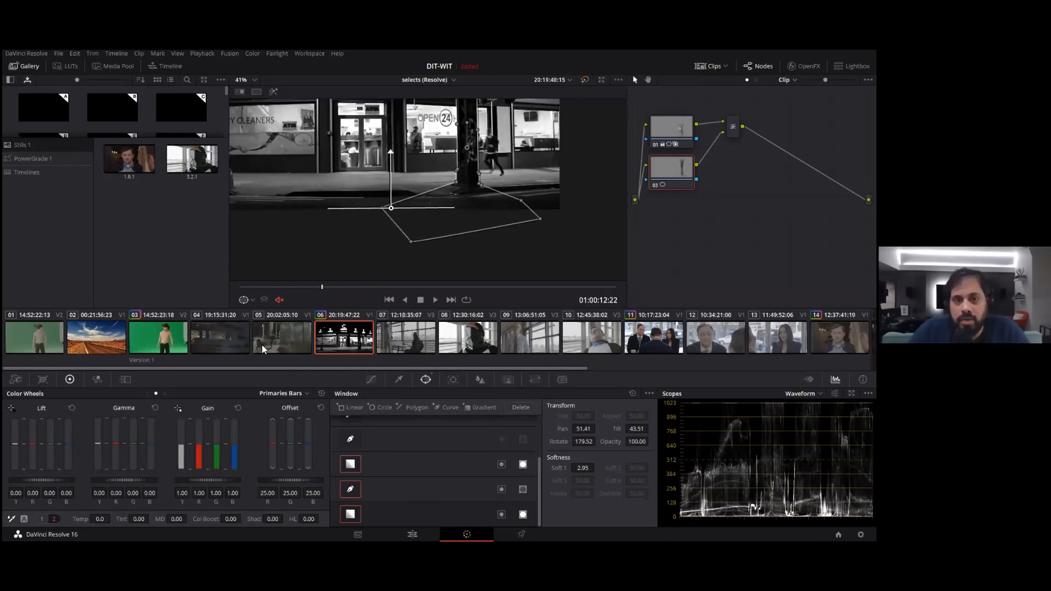
pyautogui.moveTo(322, 284); pyautogui.dragTo(381, 270)
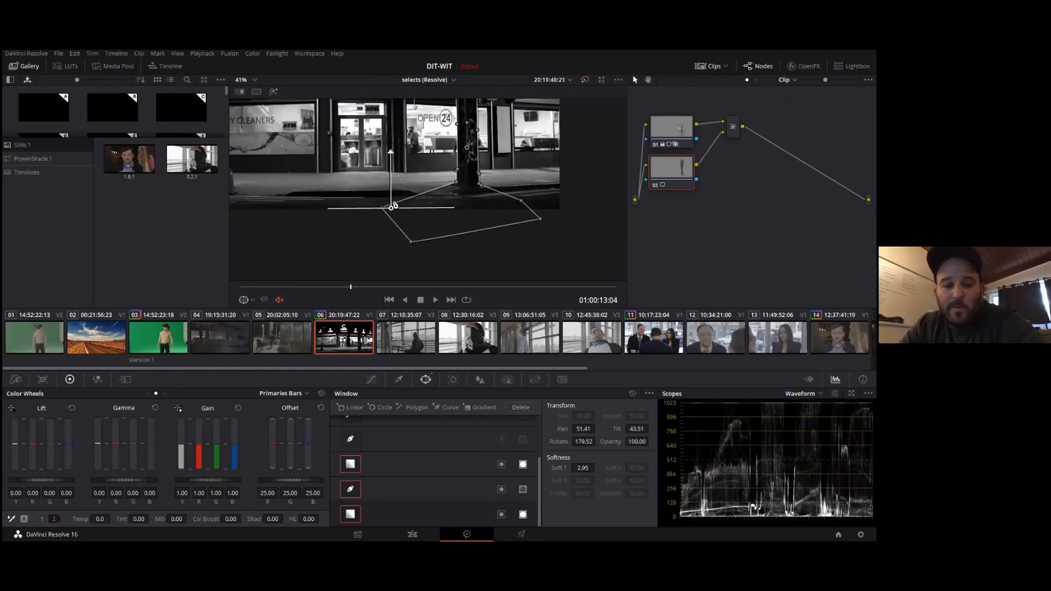
# Step: Lower the upward gradient to about pan 50.96, tilt 42.22, and advance to the frame where the runner reaches the dry cleaners' pole
pyautogui.moveTo(391, 208); pyautogui.dragTo(384, 228)
pyautogui.moveTo(305, 210); pyautogui.dragTo(569, 240)
pyautogui.press('space')
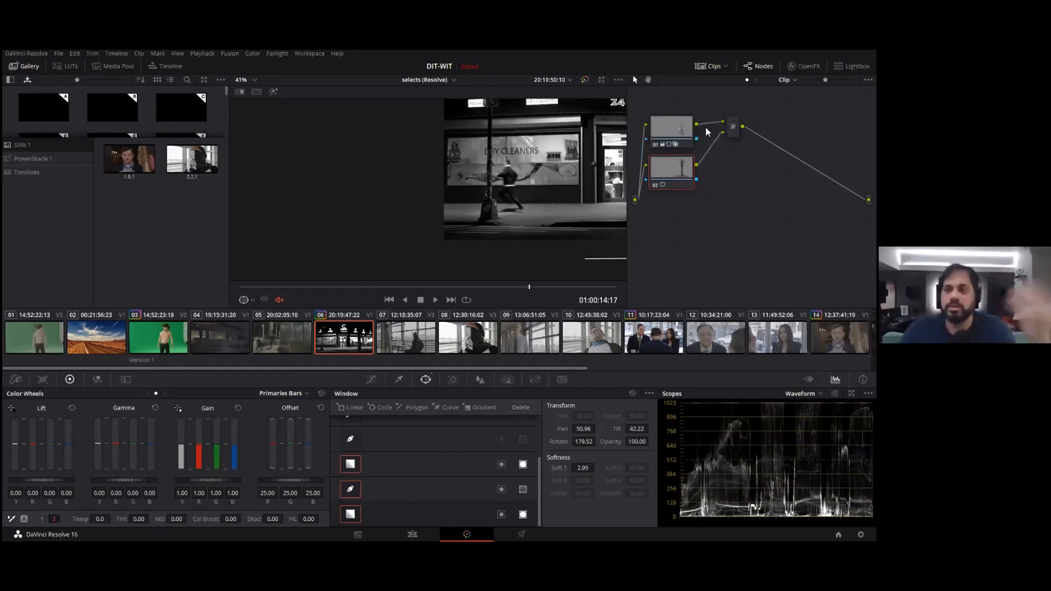
# Step: Add another layer node below node 01, connect its input to the source, and space the nodes apart
pyautogui.moveTo(687, 129); pyautogui.dragTo(682, 103)
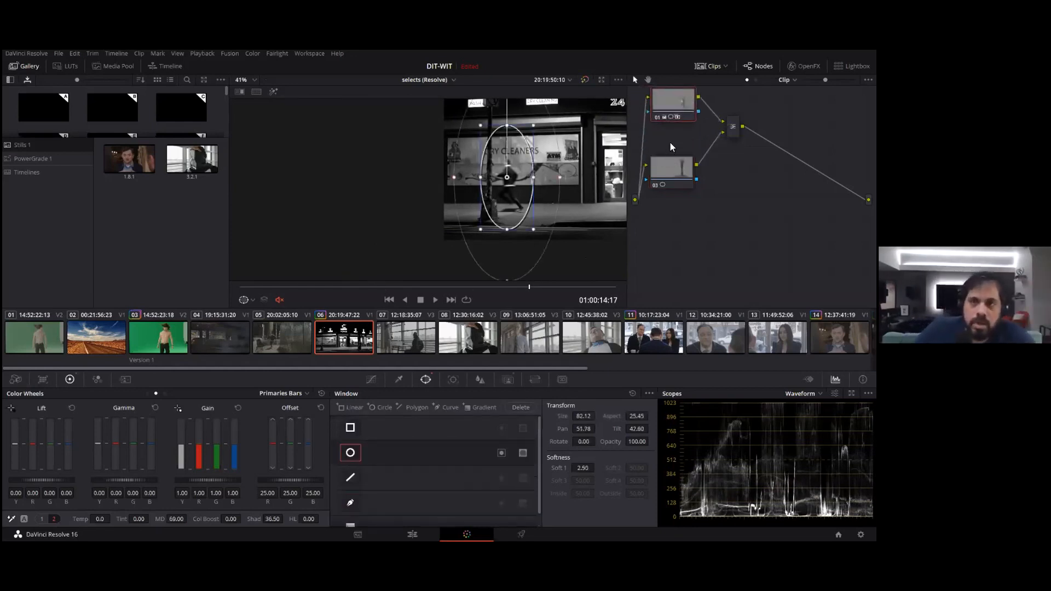
pyautogui.rightClick(675, 140)
pyautogui.moveTo(705, 153)
pyautogui.click(829, 159)
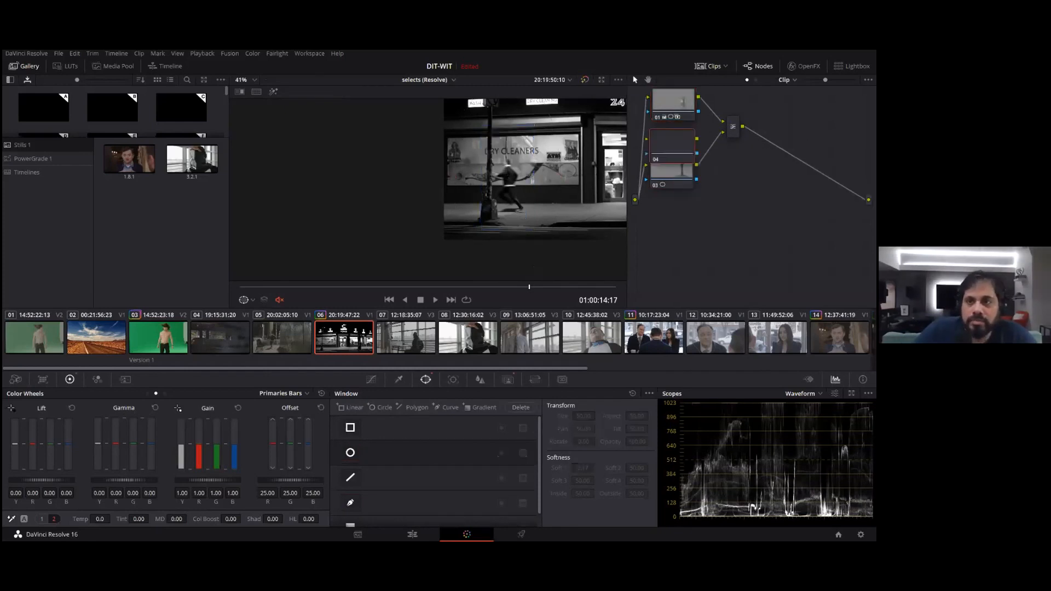
pyautogui.moveTo(648, 139); pyautogui.dragTo(635, 201)
pyautogui.moveTo(684, 144); pyautogui.dragTo(689, 198)
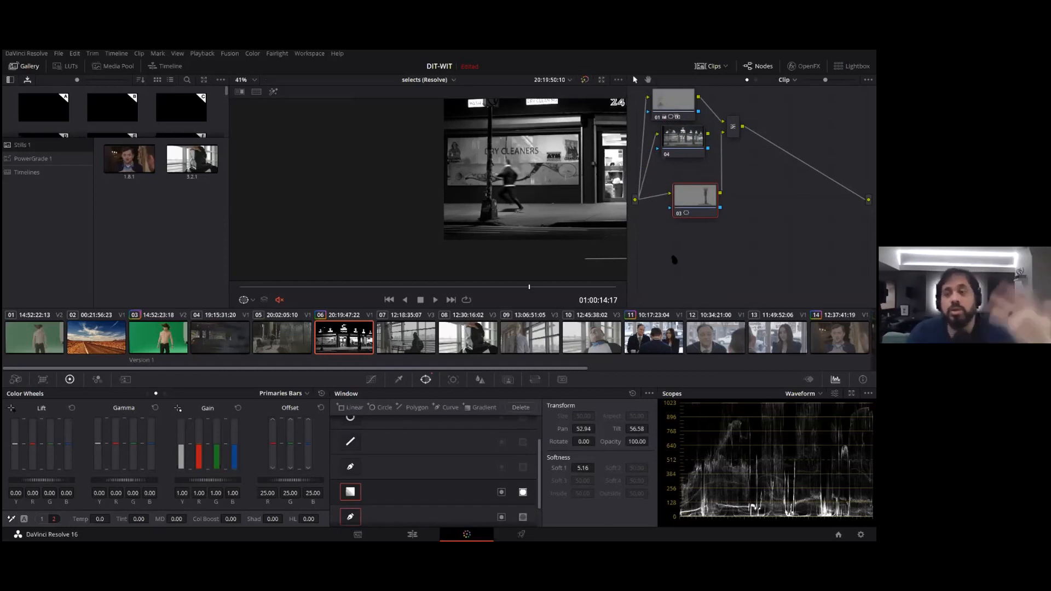
# Step: Trace a closed curve window around the dry cleaners' pole and its base on node 04, and move that node below node 03
pyautogui.click(700, 148)
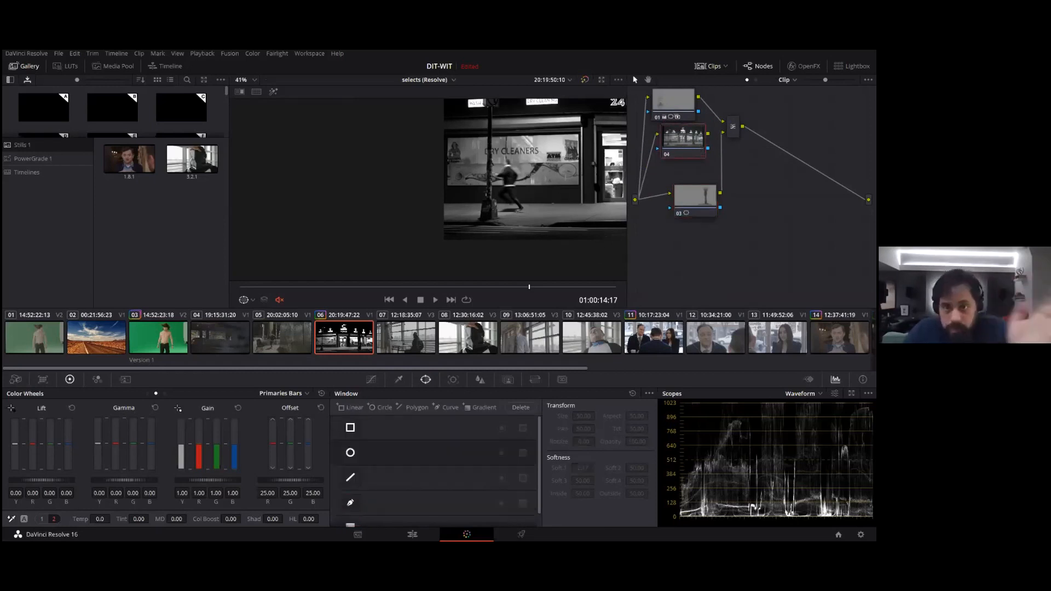
pyautogui.scroll(5, 508, 134)
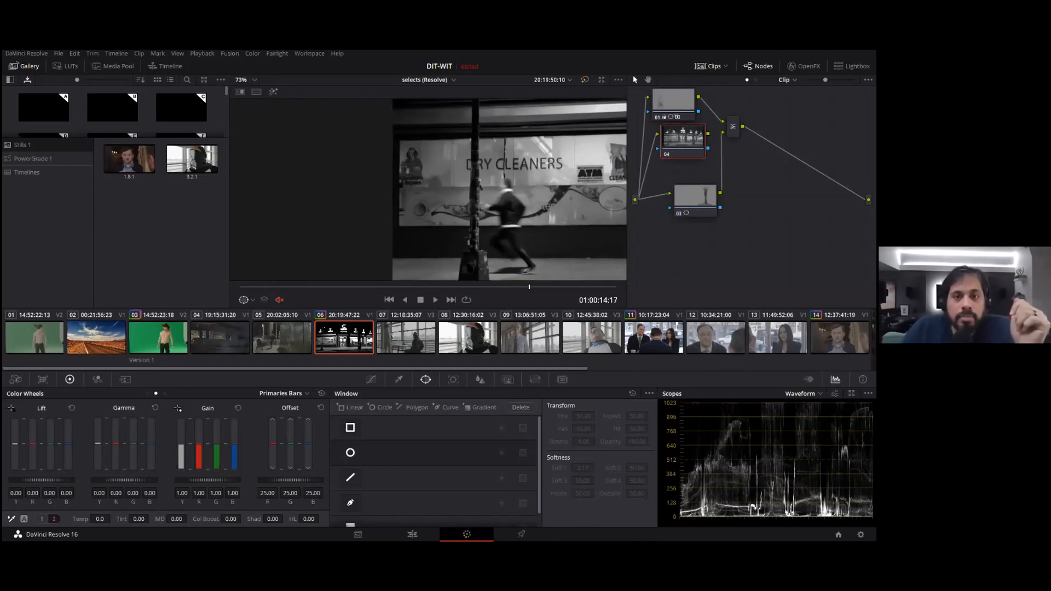
pyautogui.moveTo(493, 230); pyautogui.dragTo(523, 134)
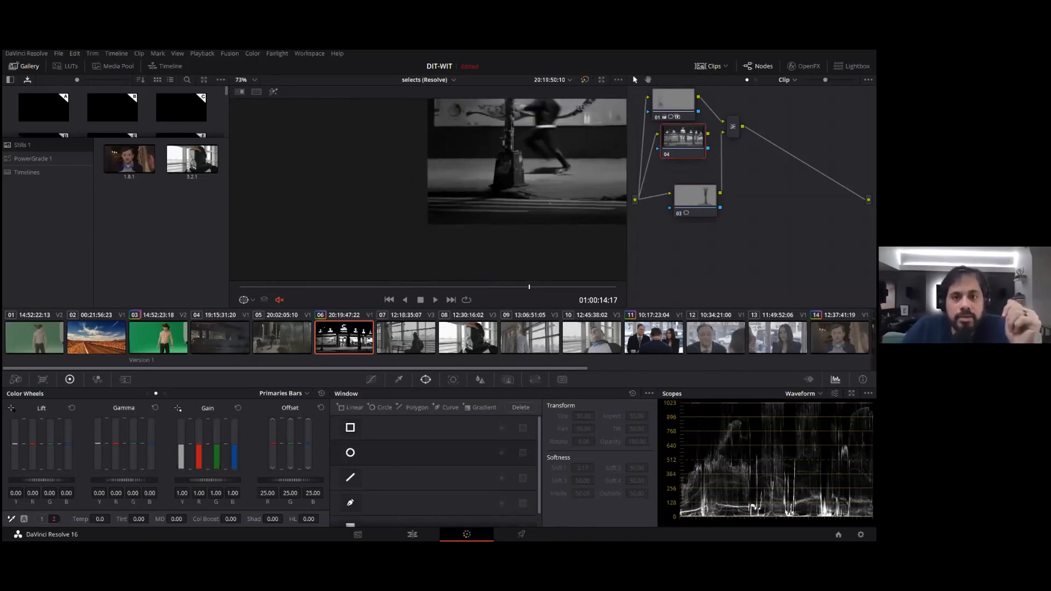
pyautogui.click(445, 409)
pyautogui.click(492, 180)
pyautogui.click(496, 152)
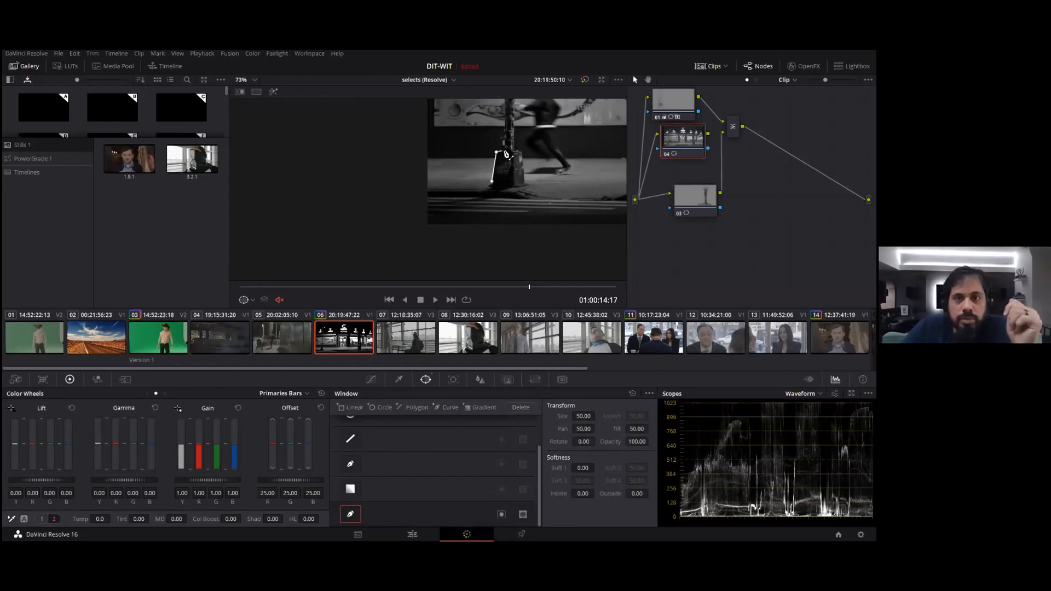
pyautogui.moveTo(507, 153); pyautogui.dragTo(485, 244)
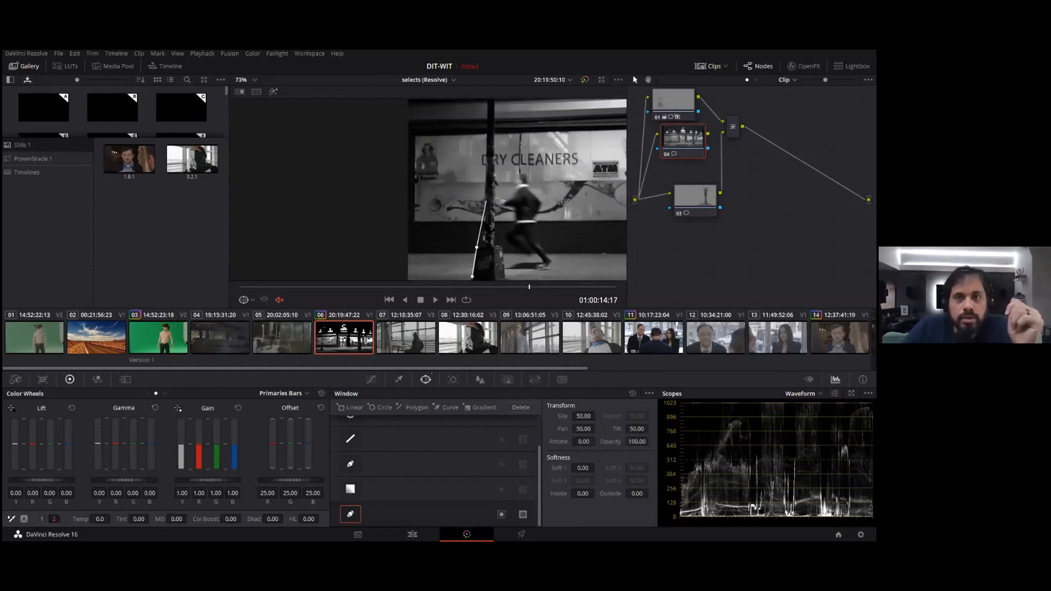
pyautogui.click(483, 242)
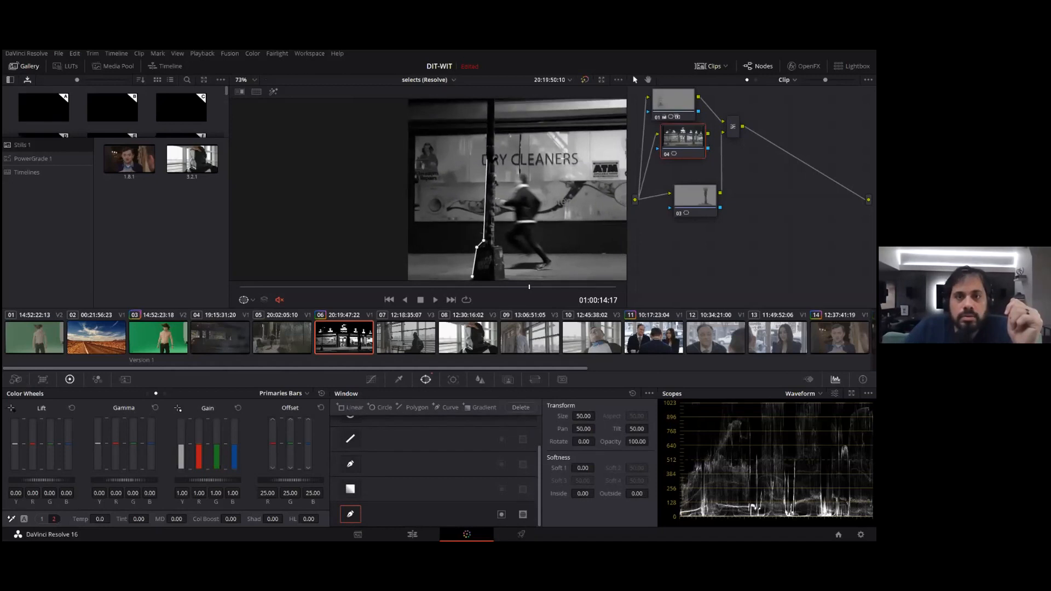
pyautogui.scroll(-2, 489, 103)
pyautogui.moveTo(484, 156); pyautogui.dragTo(480, 251)
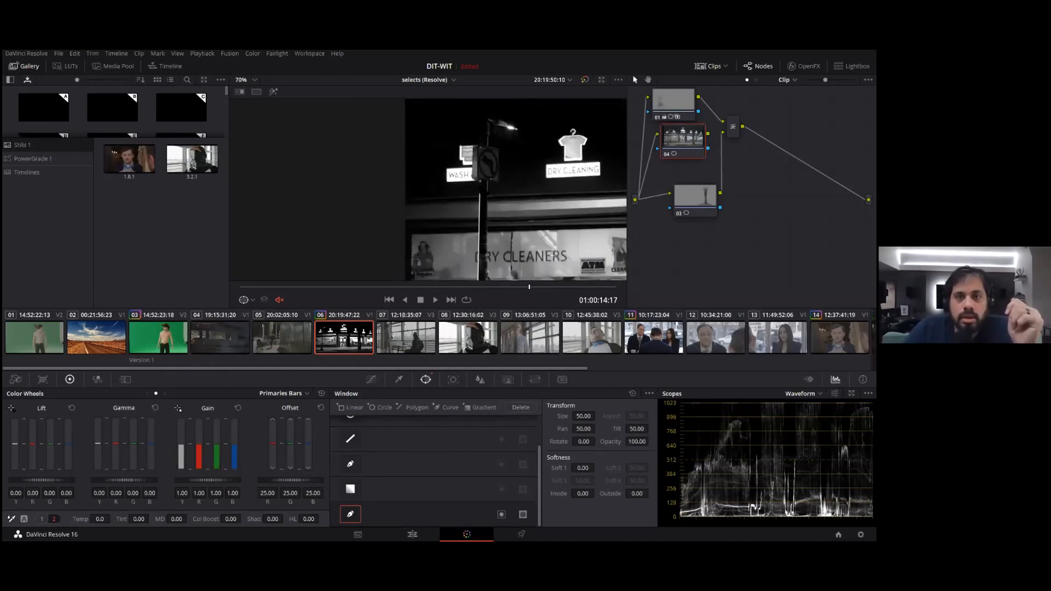
pyautogui.click(480, 186)
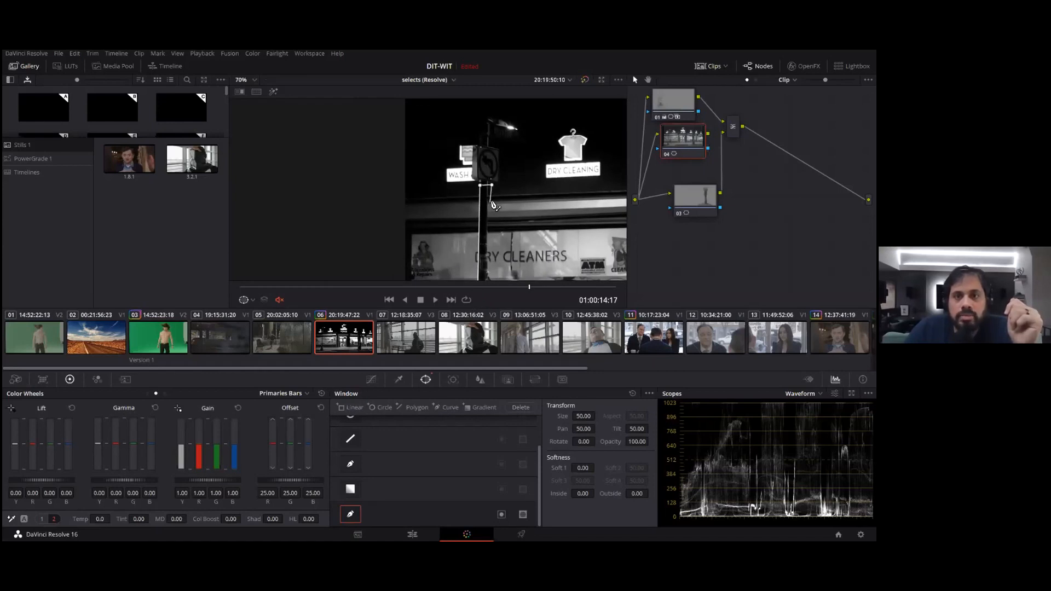
pyautogui.moveTo(491, 205); pyautogui.dragTo(506, 104)
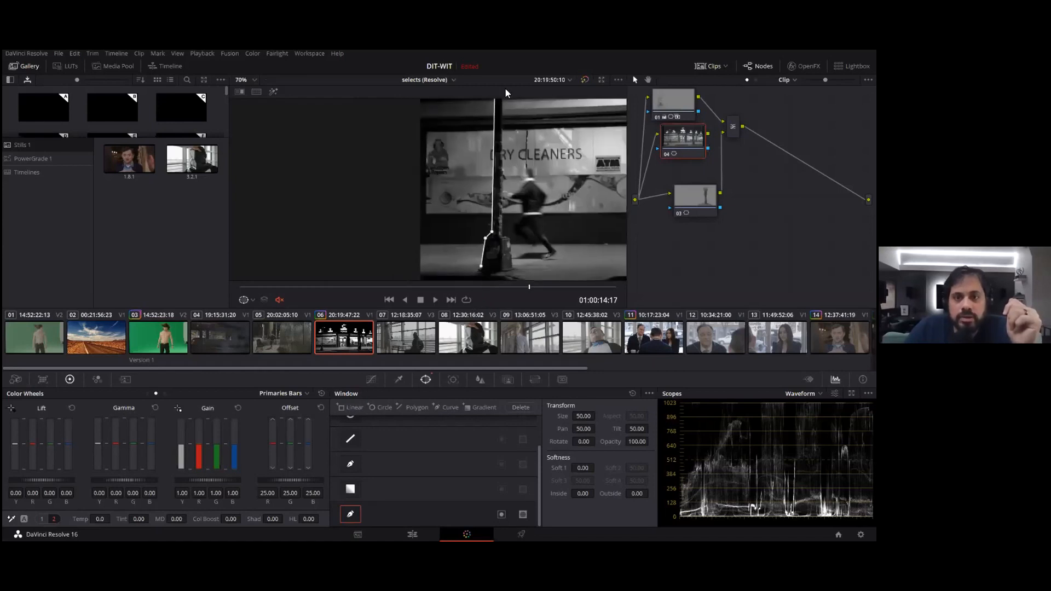
pyautogui.click(504, 233)
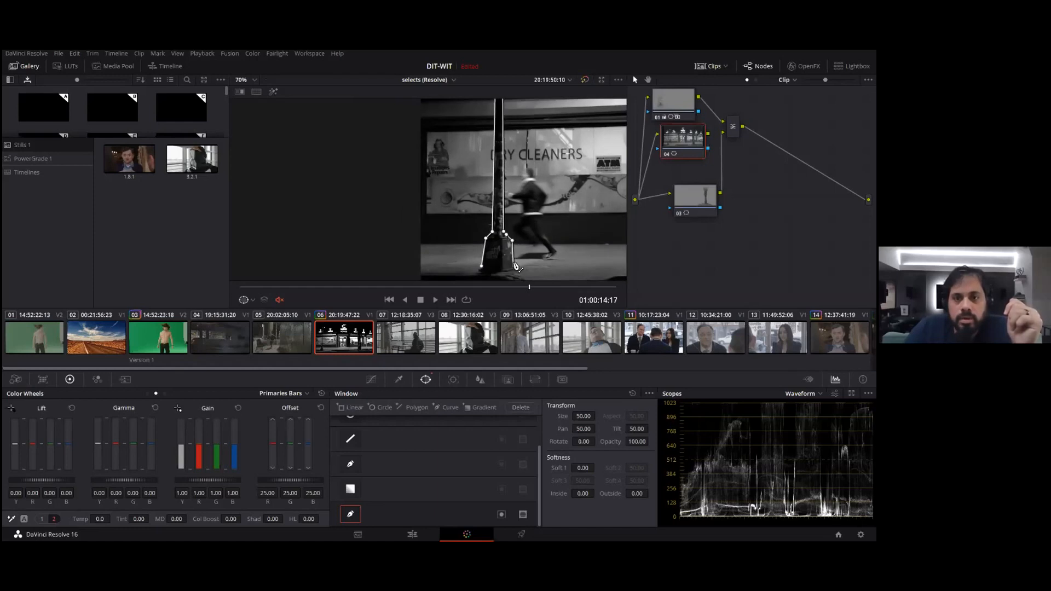
pyautogui.click(515, 266)
pyautogui.click(500, 272)
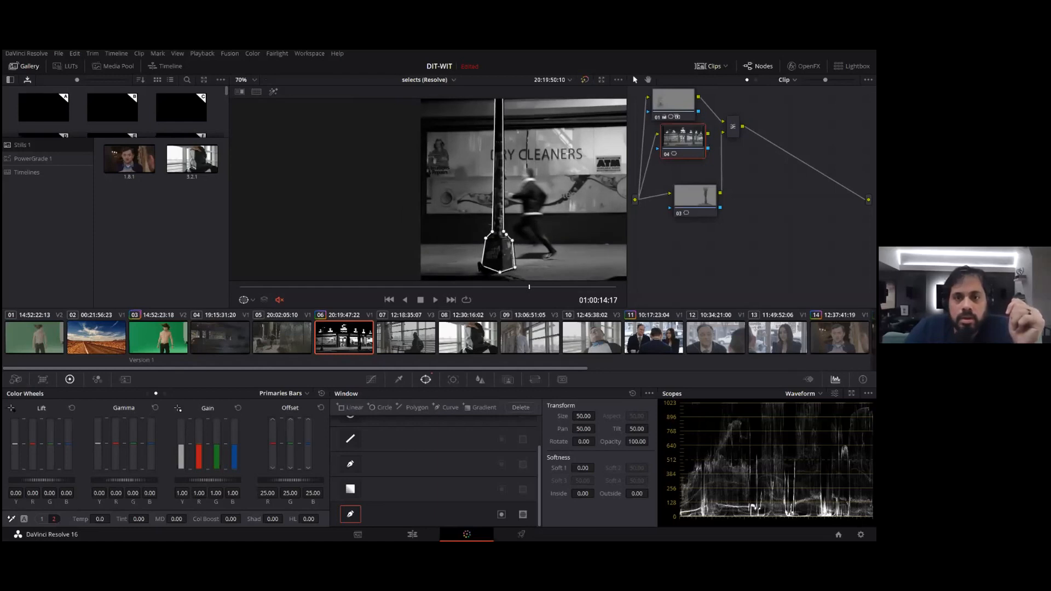
pyautogui.click(481, 267)
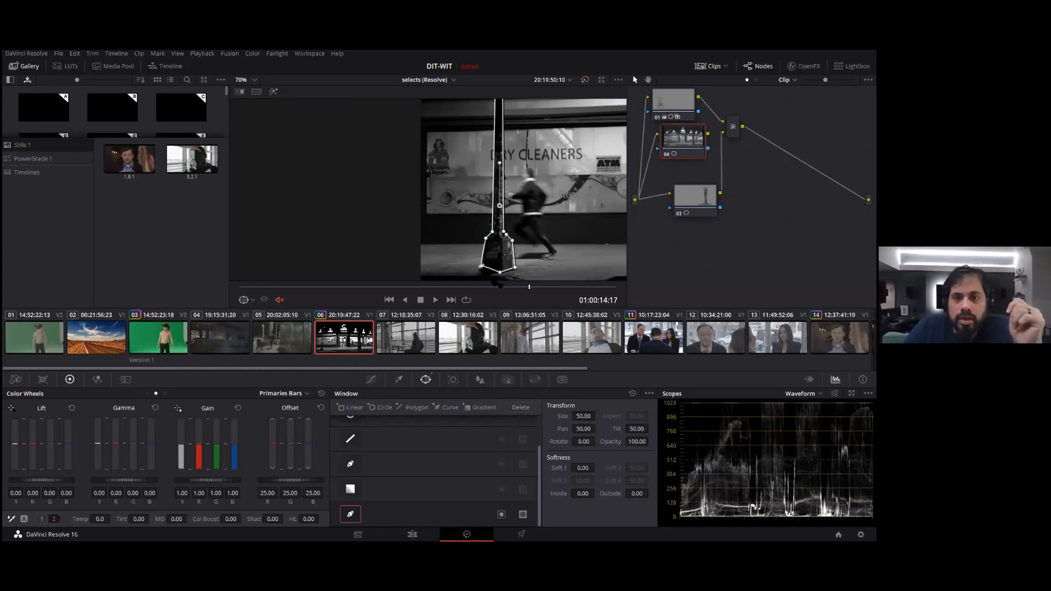
pyautogui.moveTo(688, 160); pyautogui.dragTo(672, 287)
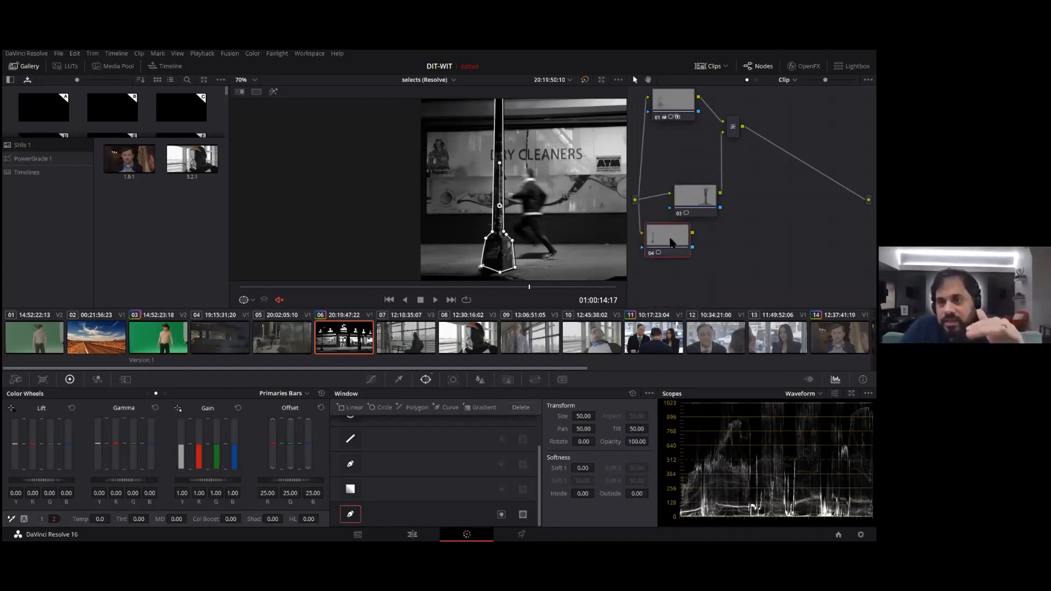
pyautogui.click(662, 98)
pyautogui.rightClick(659, 97)
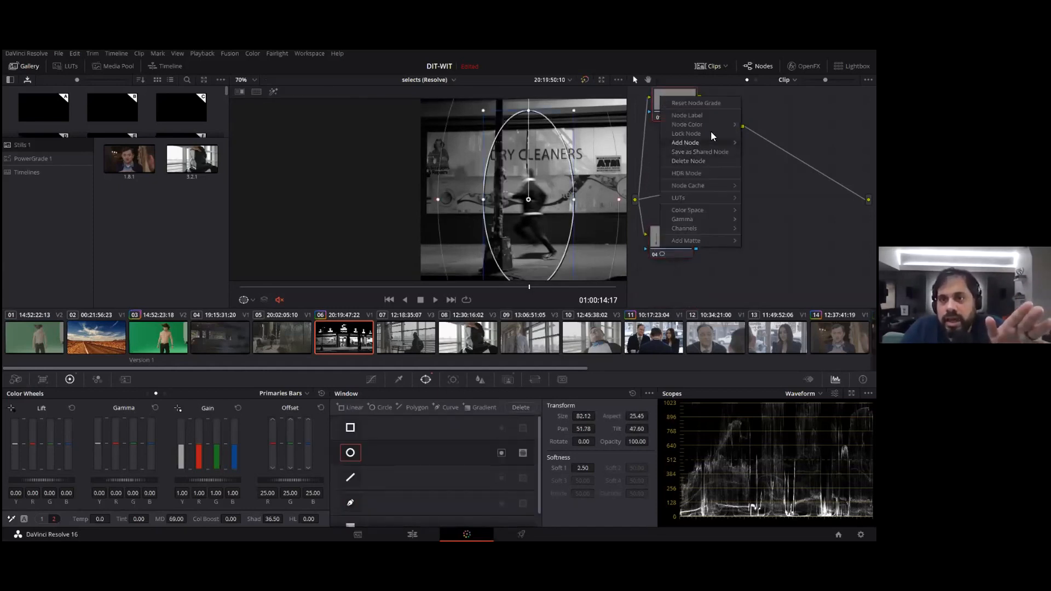
pyautogui.moveTo(720, 143)
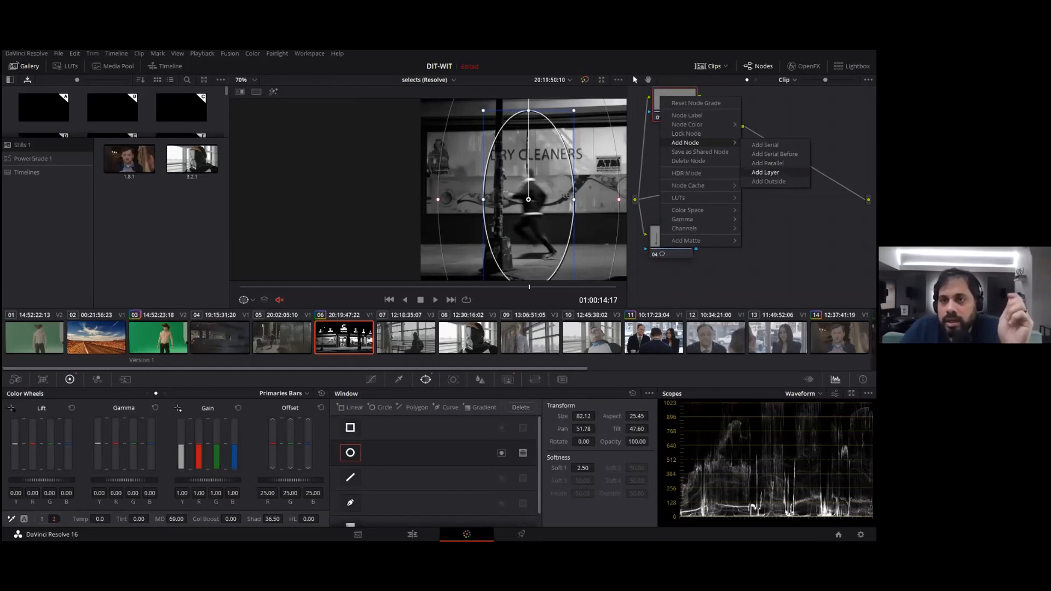
pyautogui.click(765, 172)
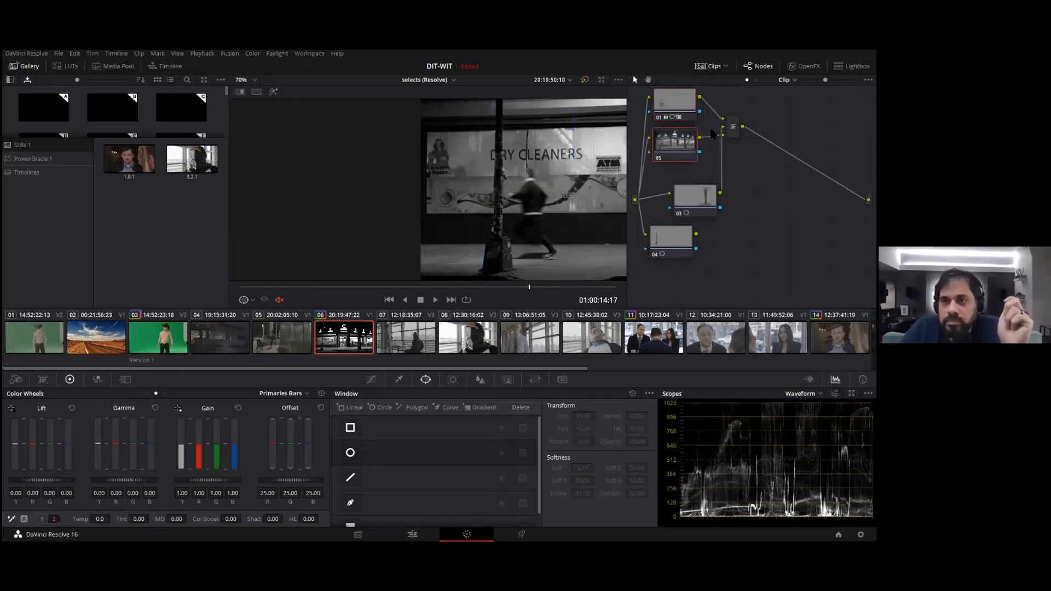
pyautogui.hotkey('ctrl', 'z')
# Step: Add a Key Mixer node between nodes 01 and 03, and connect node 01's key output to its first input
pyautogui.rightClick(691, 150)
pyautogui.moveTo(704, 164)
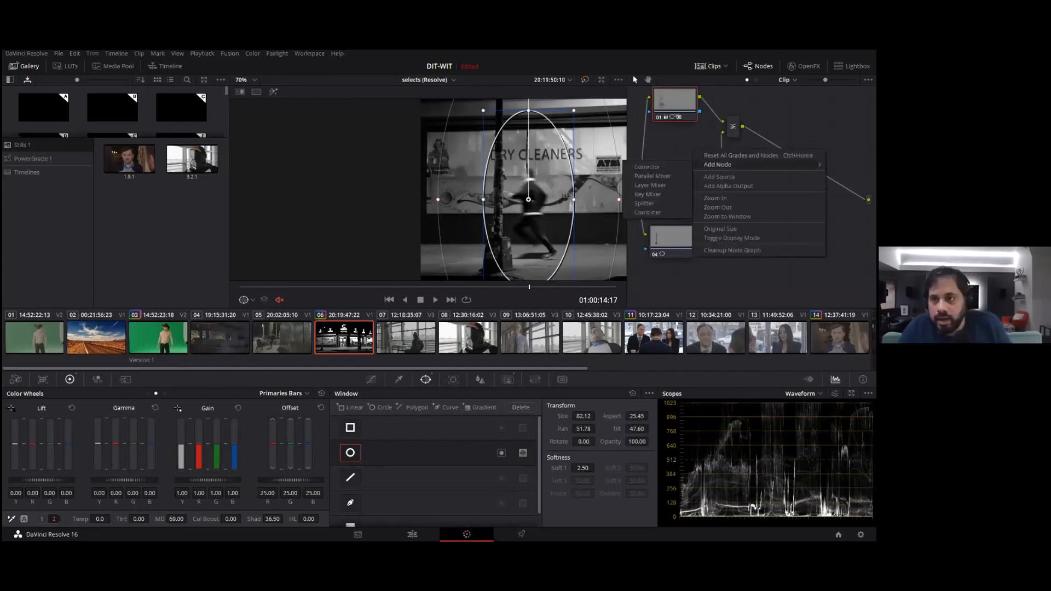
pyautogui.click(658, 203)
pyautogui.moveTo(682, 153); pyautogui.dragTo(688, 151)
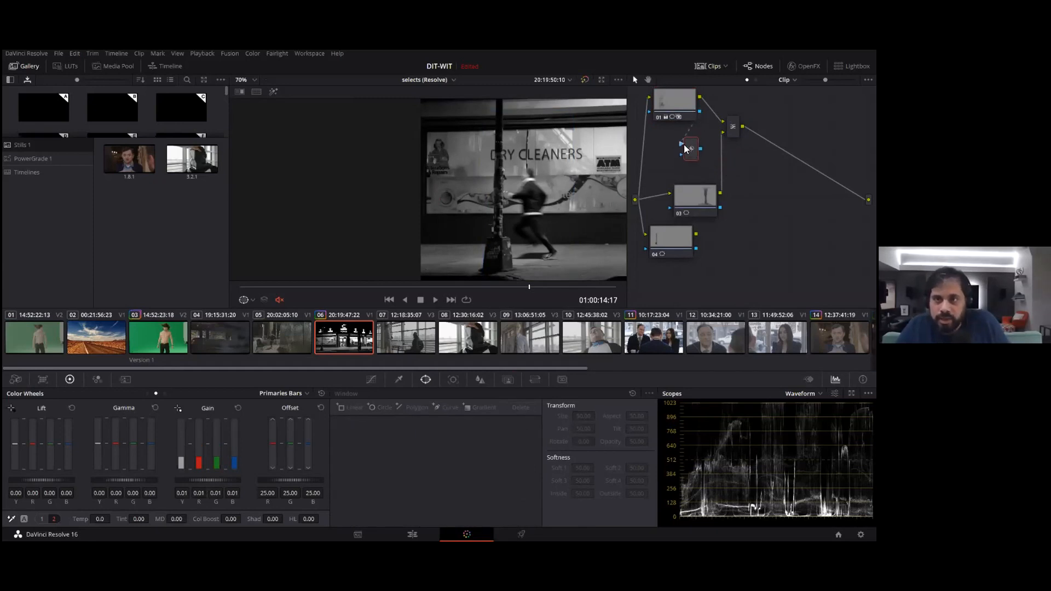
pyautogui.moveTo(679, 110); pyautogui.dragTo(656, 112)
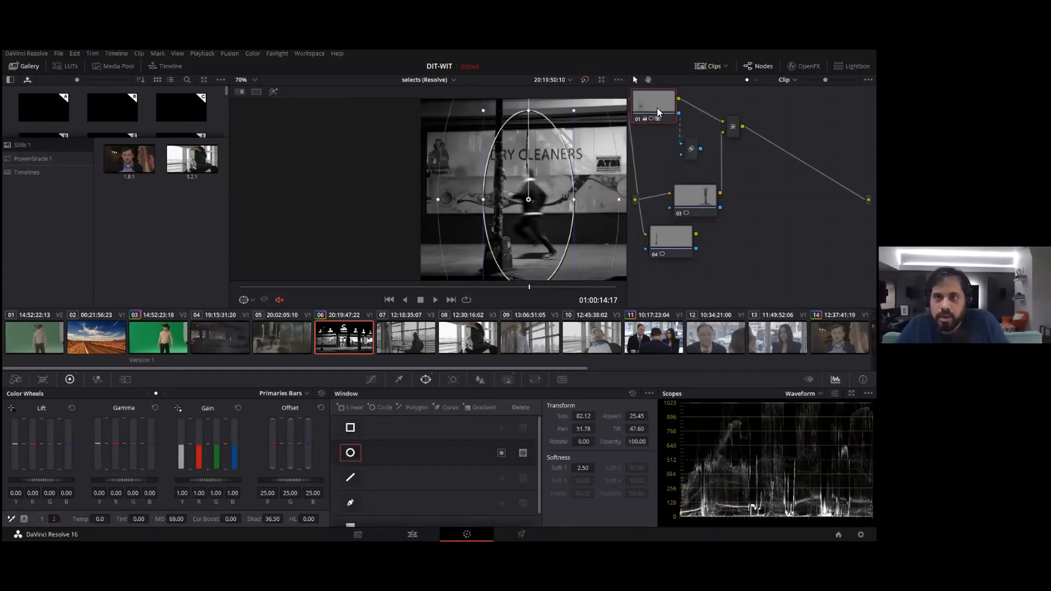
pyautogui.click(693, 149)
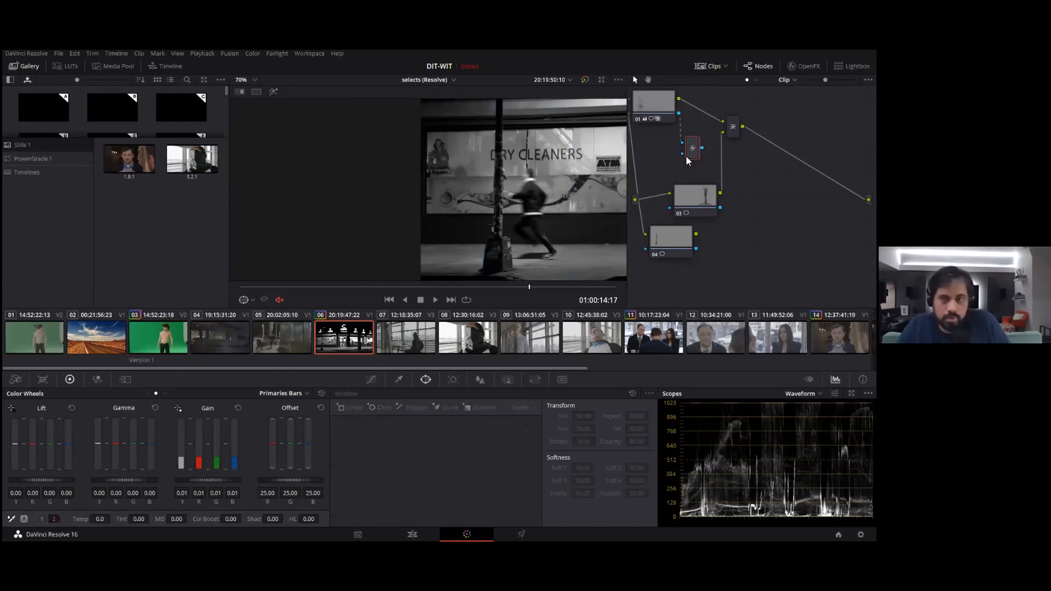
# Step: Turn on highlight view, connect node 04's key output to the key mixer's second input, and view the combined matte
pyautogui.hotkey('shift', 'h')
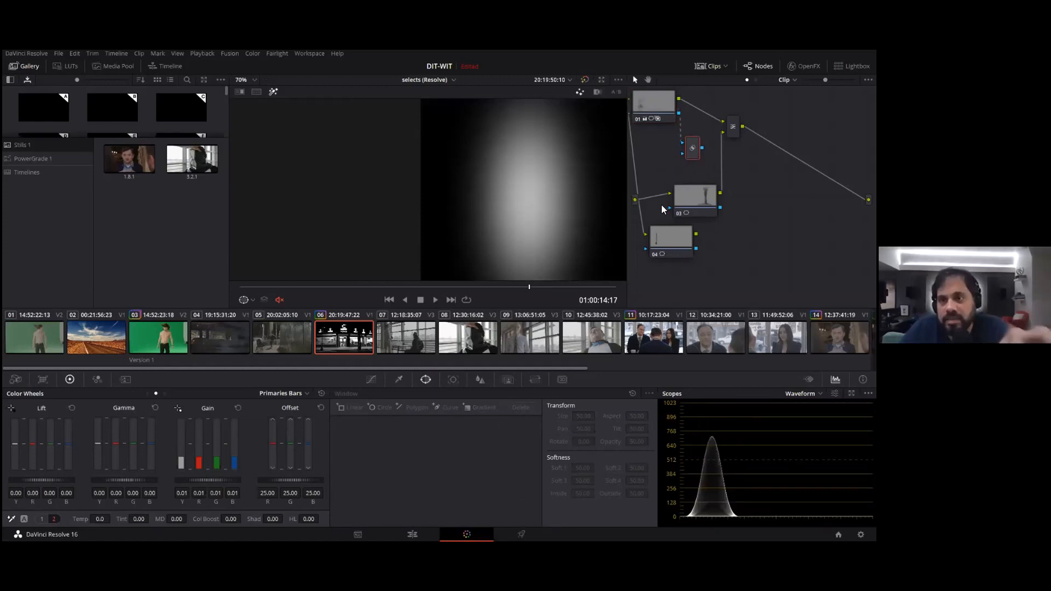
pyautogui.moveTo(672, 235); pyautogui.dragTo(657, 192)
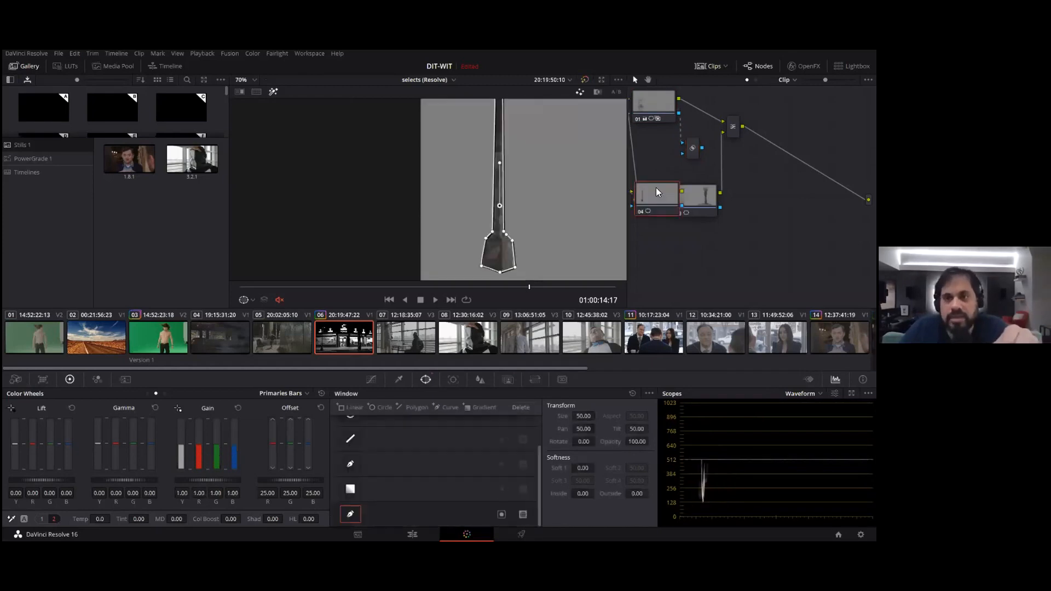
pyautogui.click(689, 150)
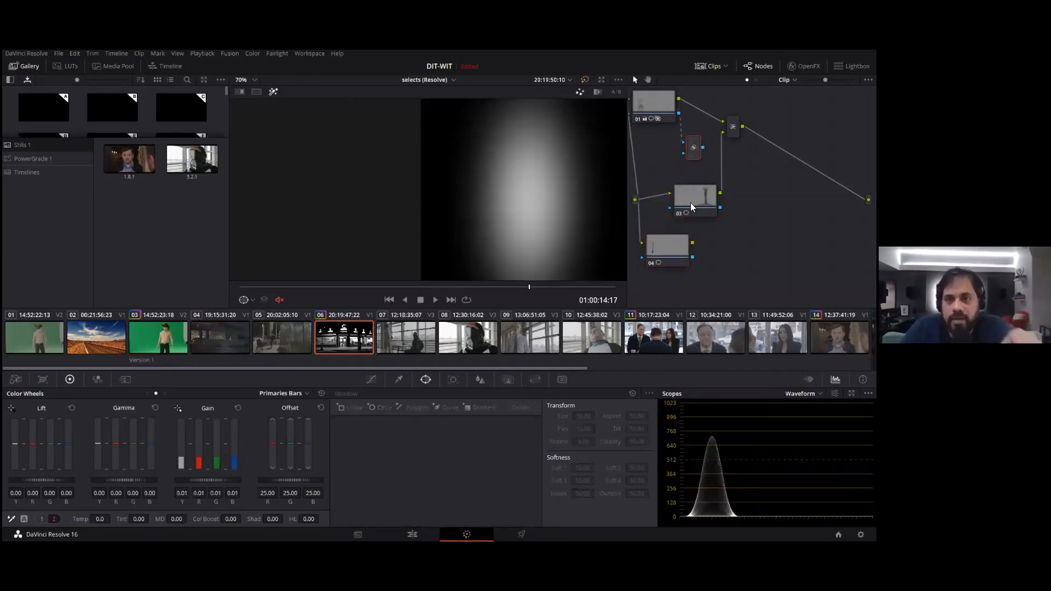
pyautogui.click(663, 248)
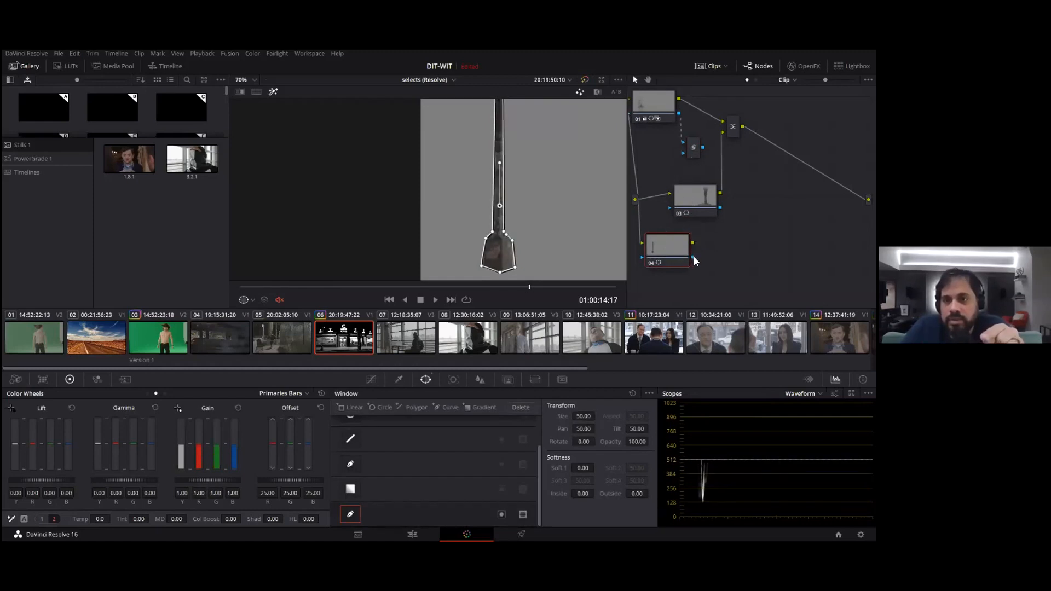
pyautogui.click(691, 152)
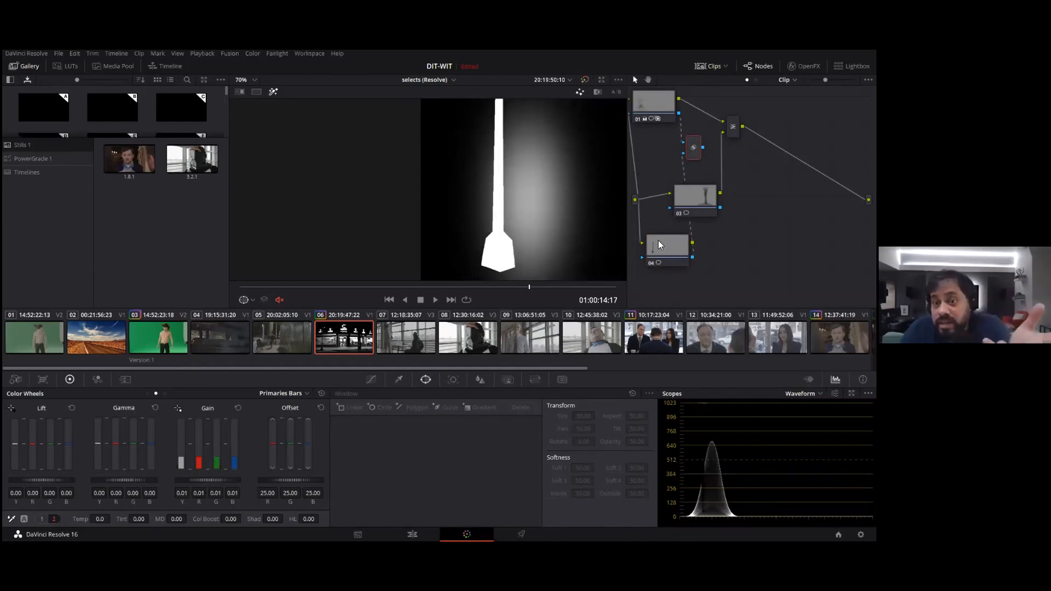
# Step: Try inverting node 04's key output, view the key mixer's matte, and turn the inversion back off
pyautogui.rightClick(694, 150)
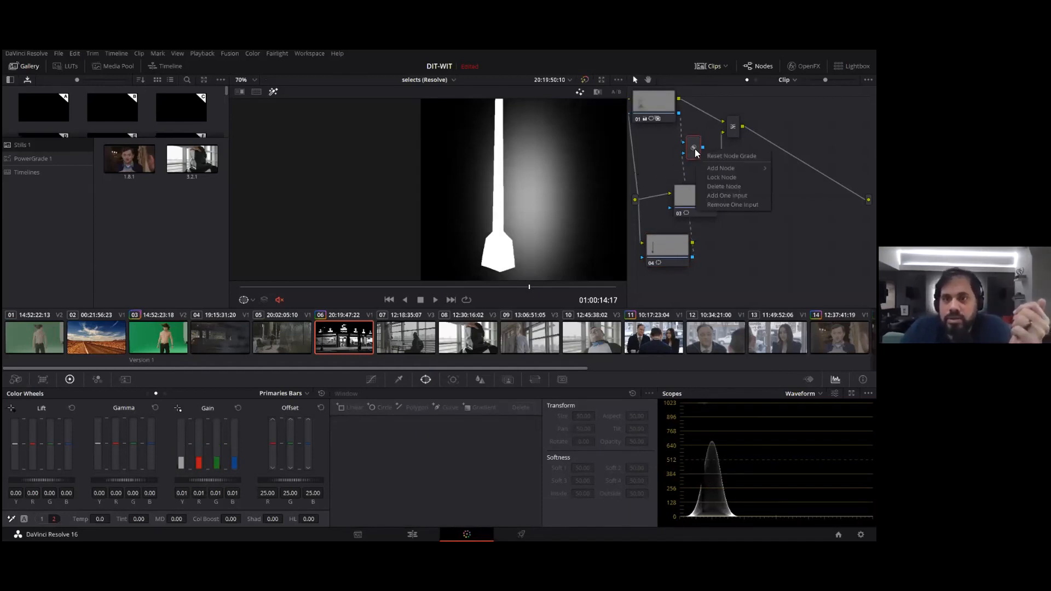
pyautogui.click(664, 257)
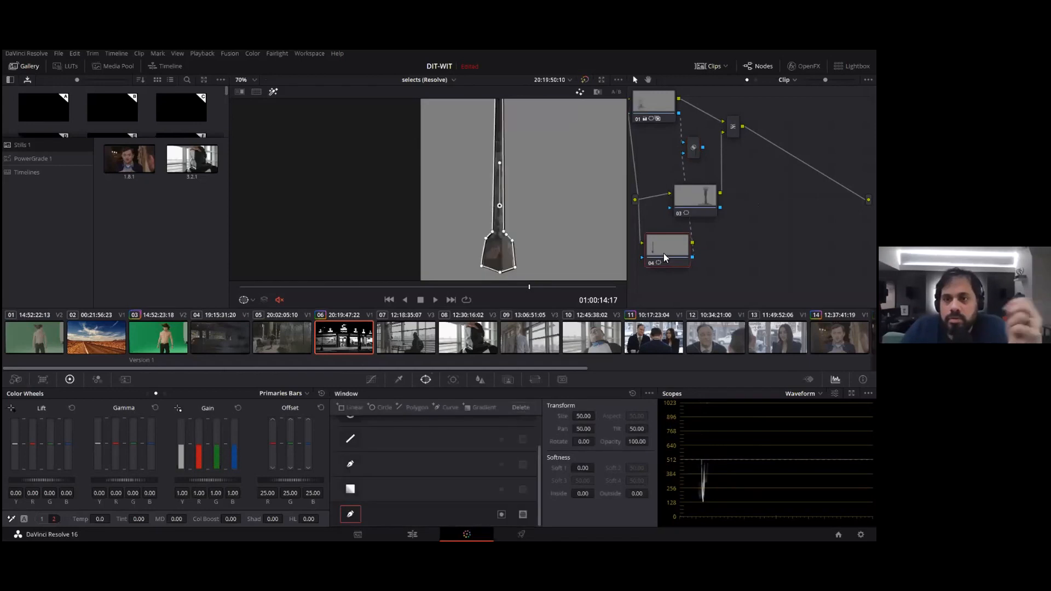
pyautogui.click(509, 380)
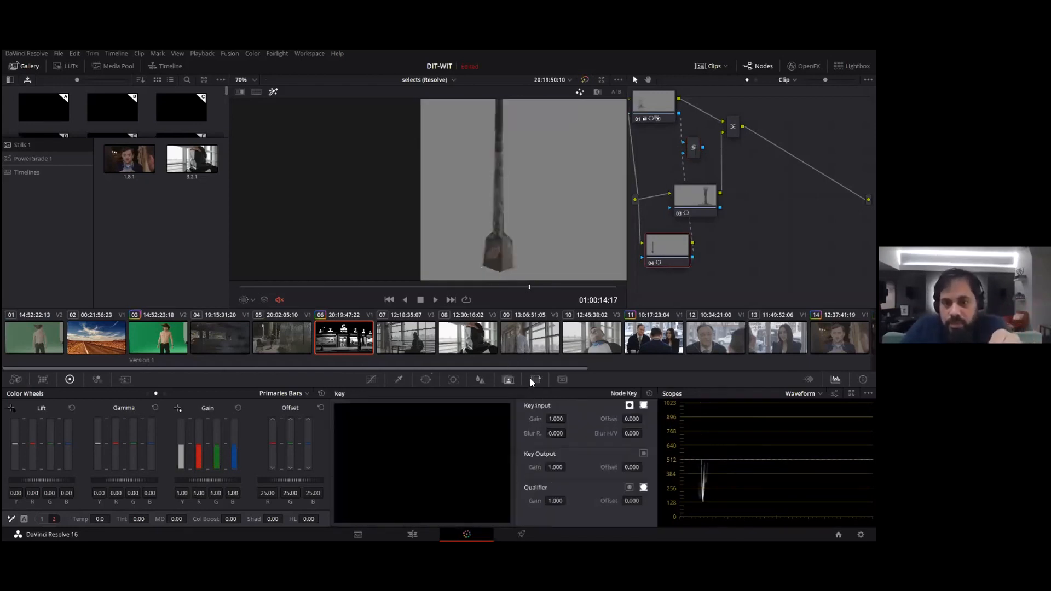
pyautogui.click(628, 406)
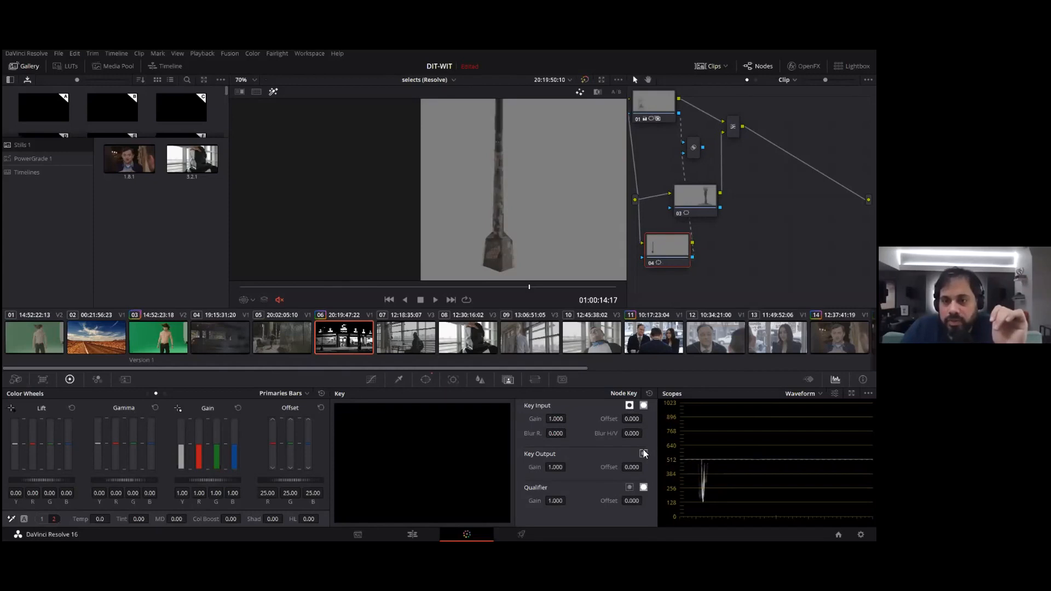
pyautogui.click(643, 453)
pyautogui.click(693, 147)
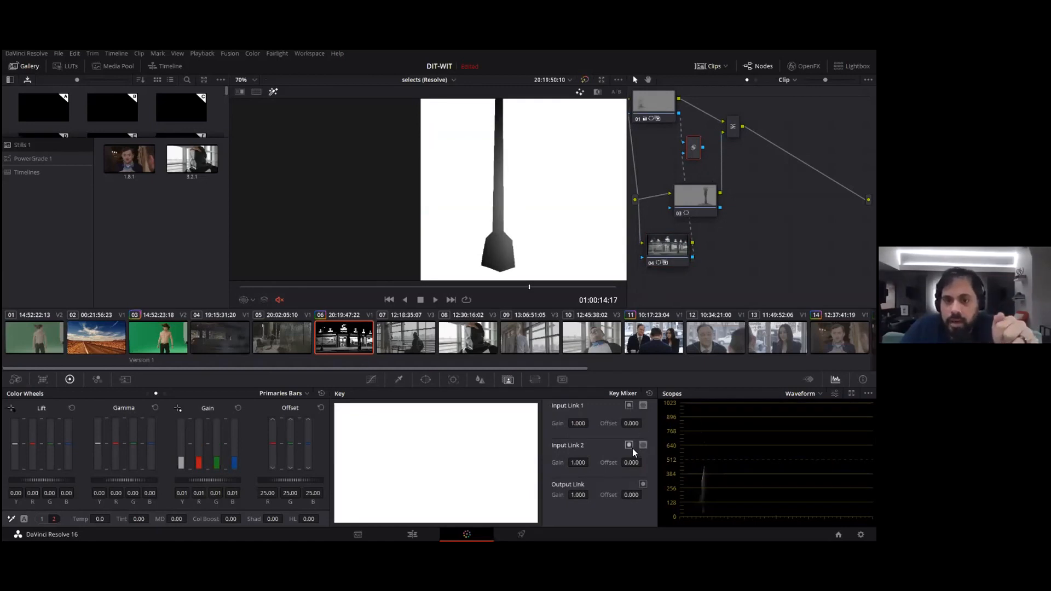
pyautogui.click(663, 249)
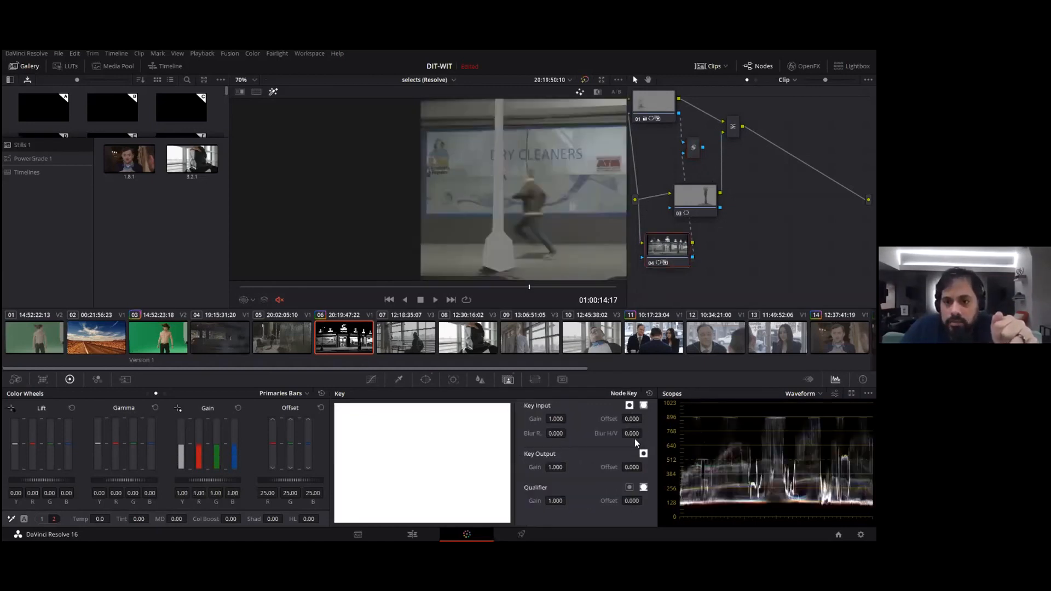
pyautogui.click(643, 454)
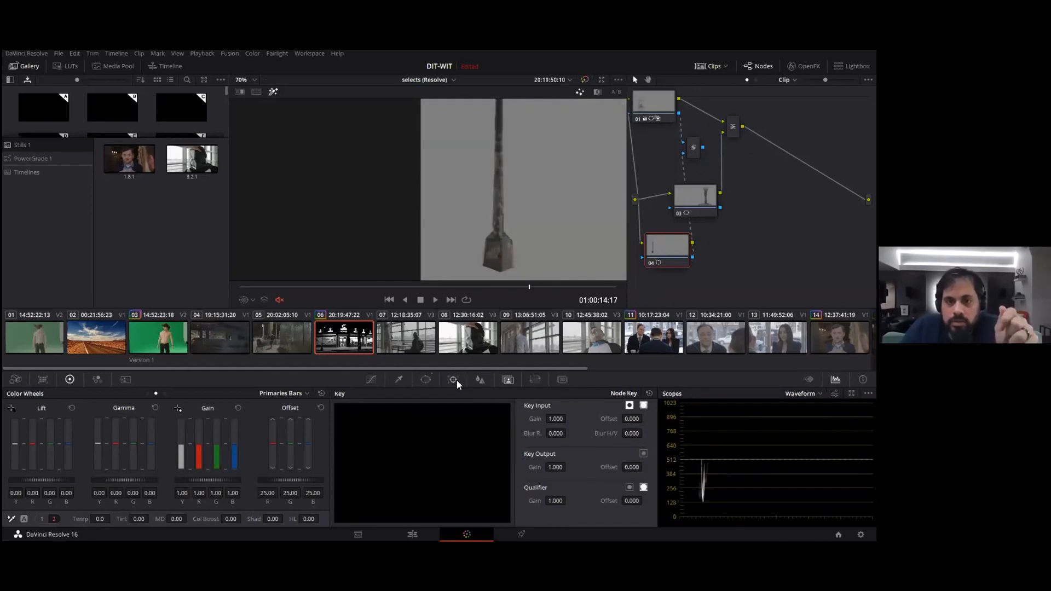
# Step: Invert the pole's curve window on node 04 and view the resulting matte in the key mixer
pyautogui.click(427, 380)
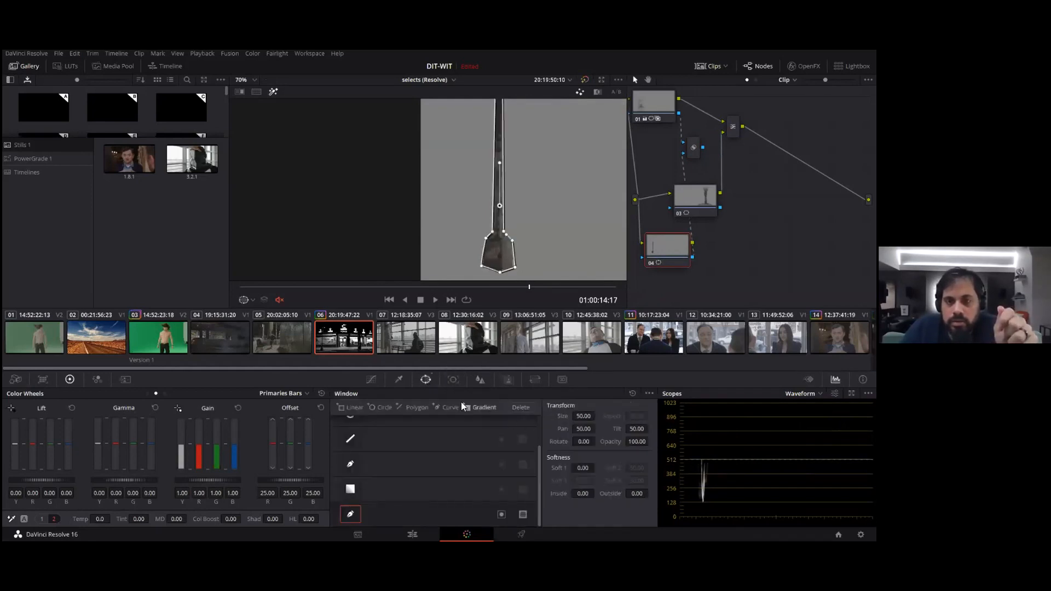
pyautogui.click(502, 514)
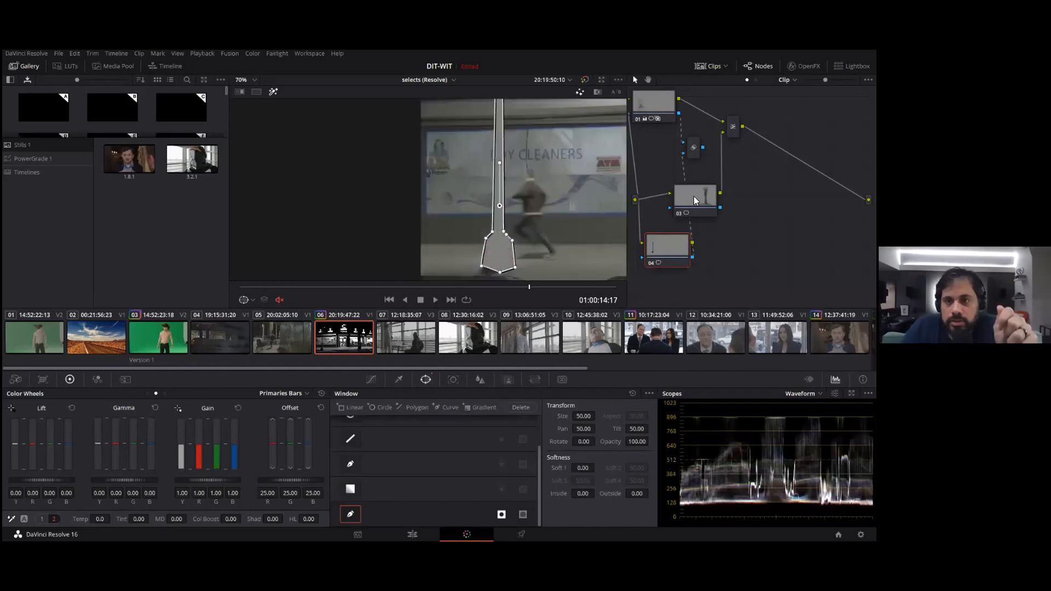
pyautogui.click(691, 149)
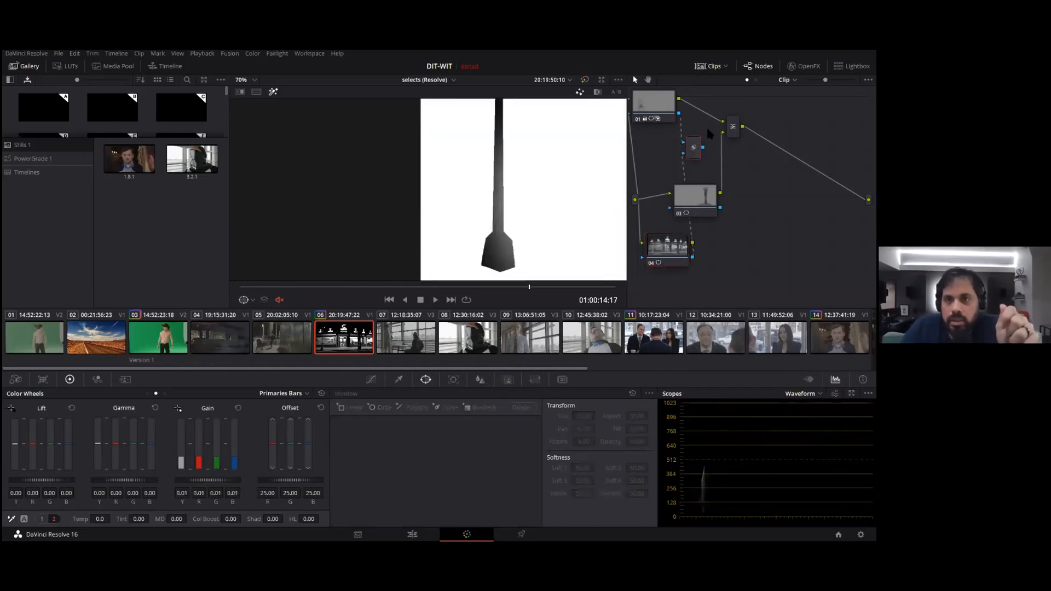
pyautogui.rightClick(695, 145)
pyautogui.moveTo(720, 164)
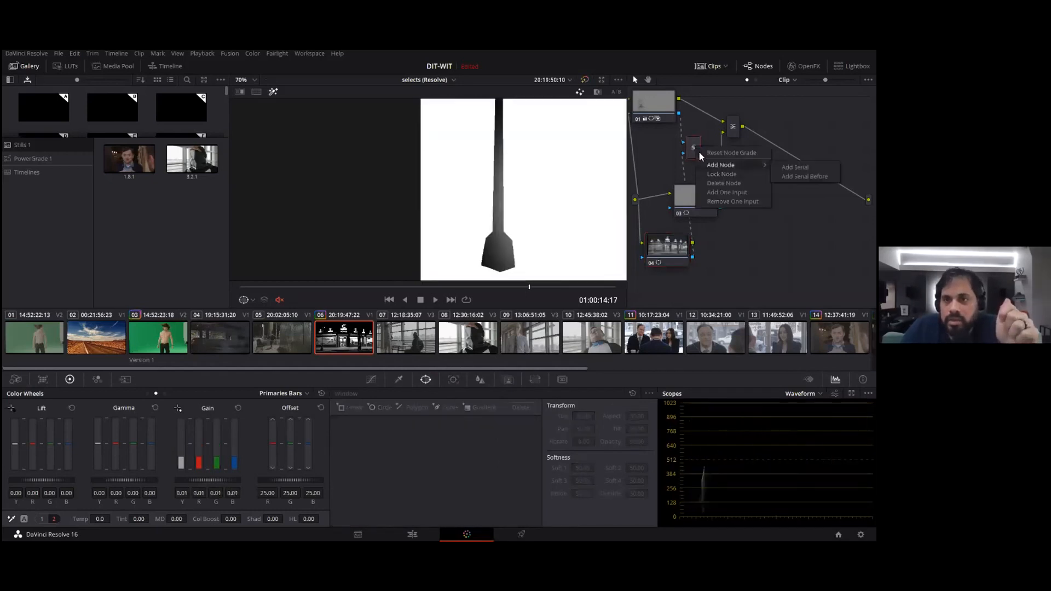
pyautogui.click(665, 159)
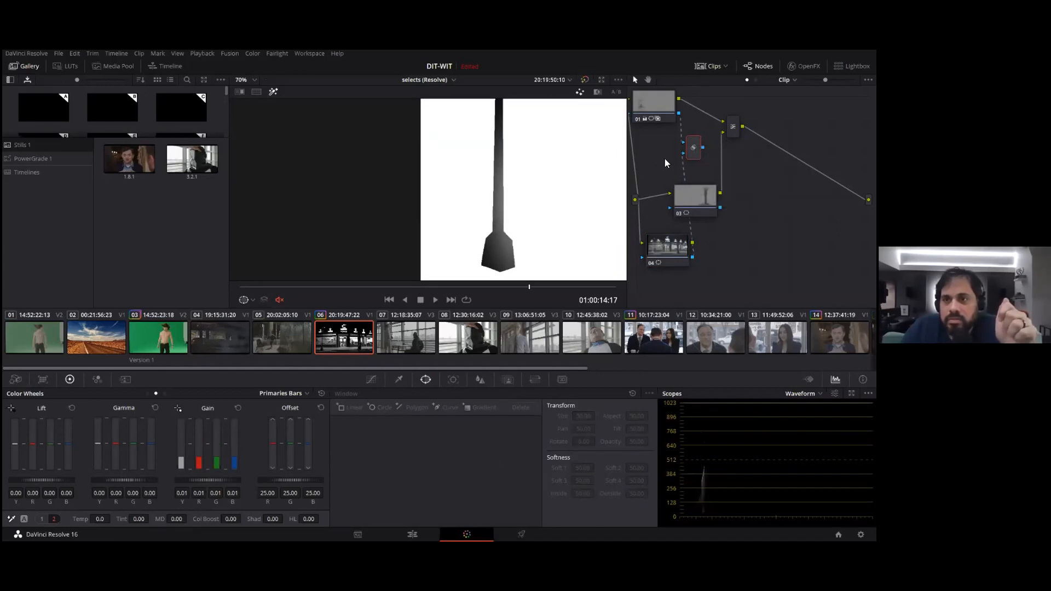
# Step: Turn the pole window's inversion on node 04 off and back on, comparing the resulting mattes in the key mixer
pyautogui.rightClick(685, 243)
pyautogui.click(676, 248)
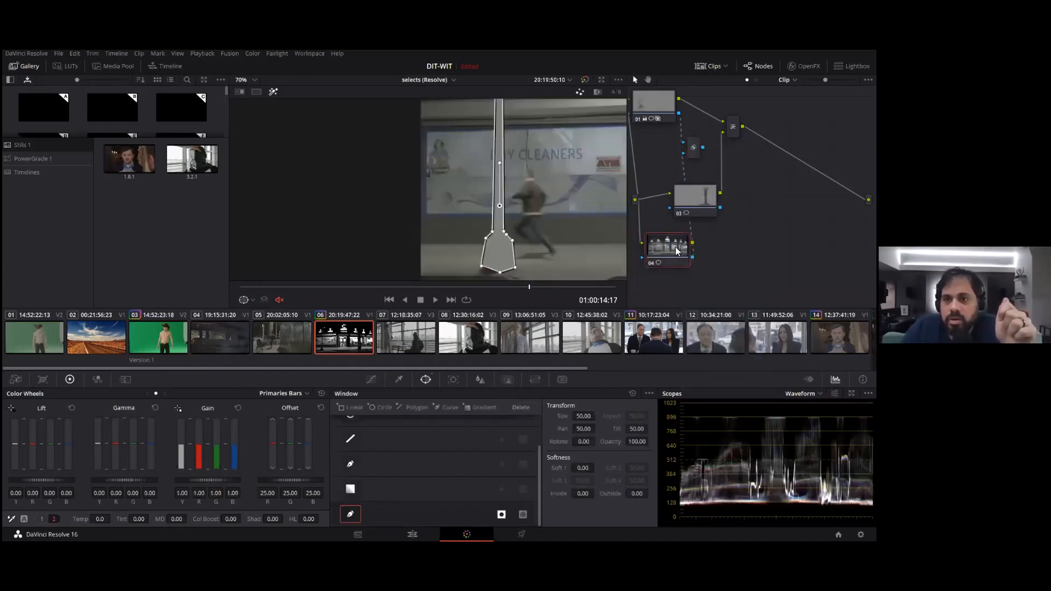
pyautogui.click(501, 515)
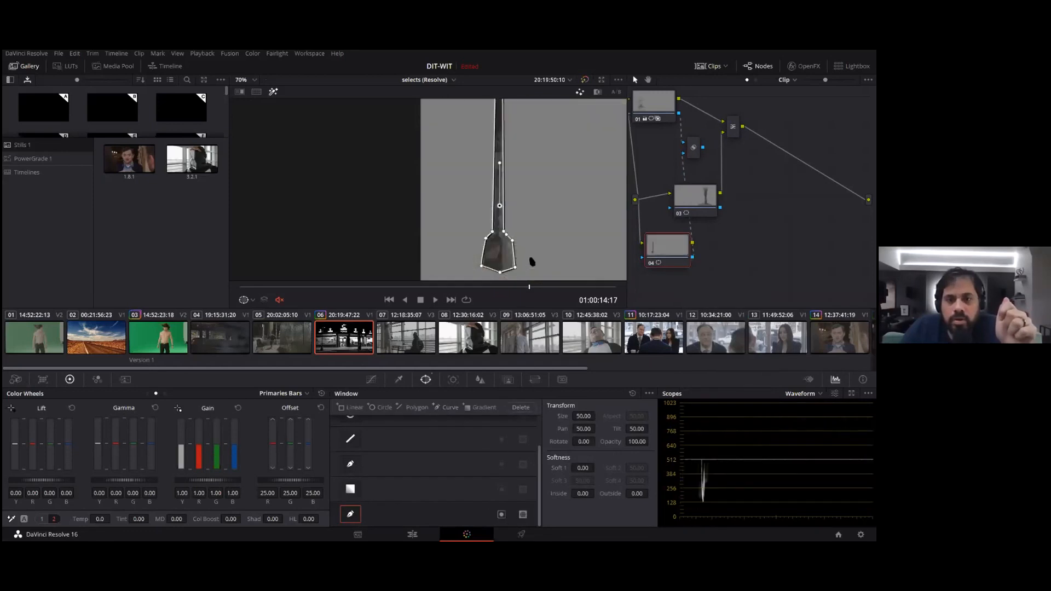
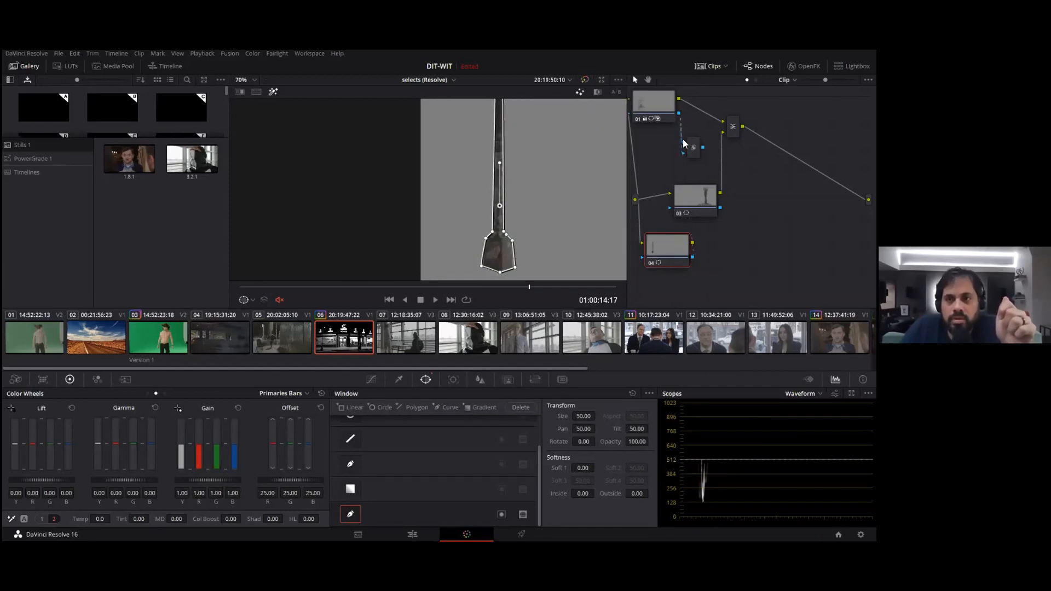
pyautogui.moveTo(685, 143); pyautogui.dragTo(692, 258)
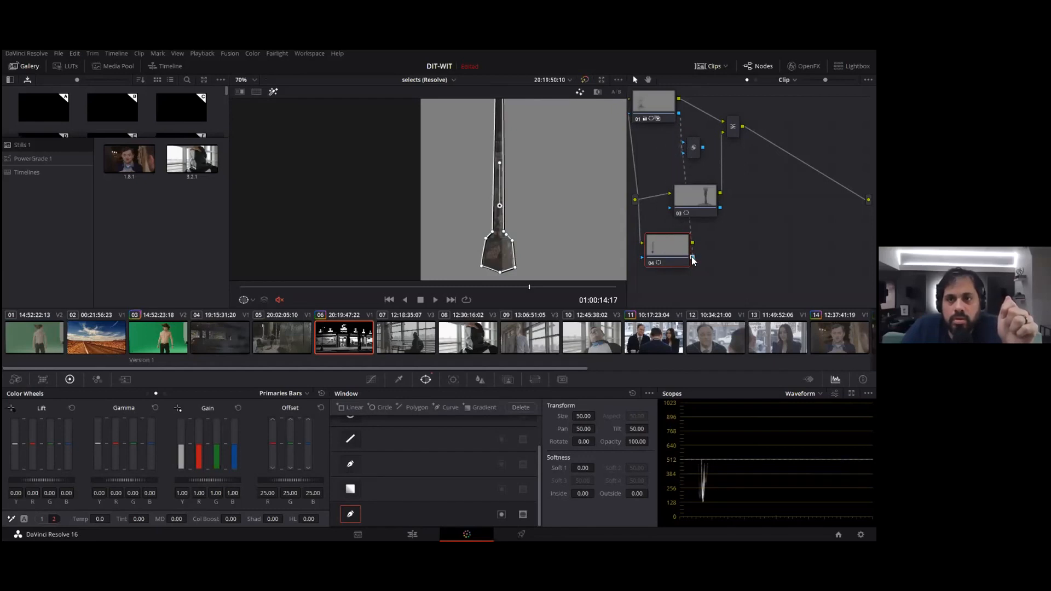
pyautogui.click(694, 146)
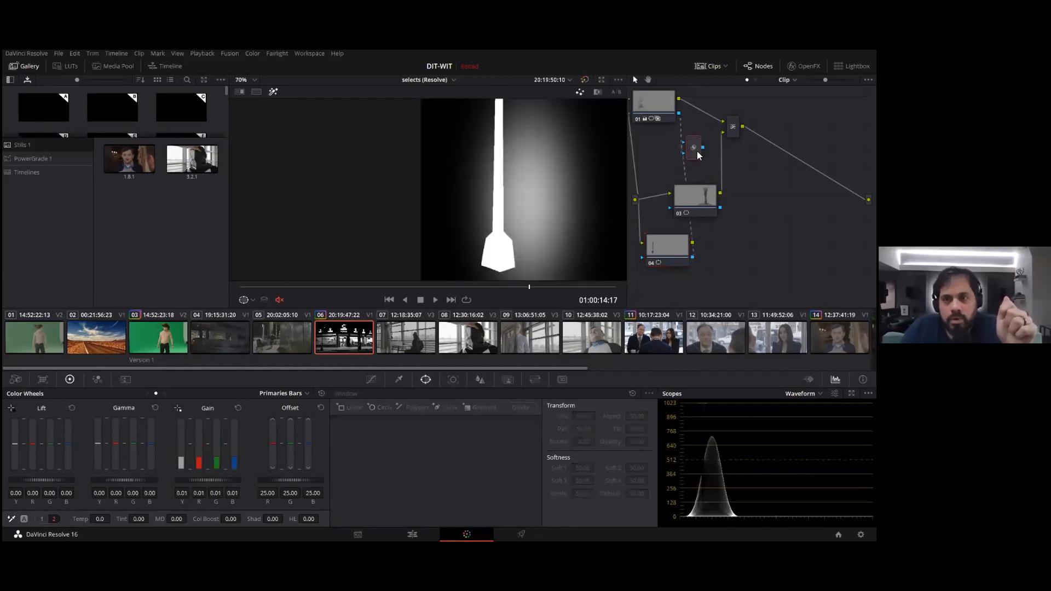
pyautogui.click(676, 245)
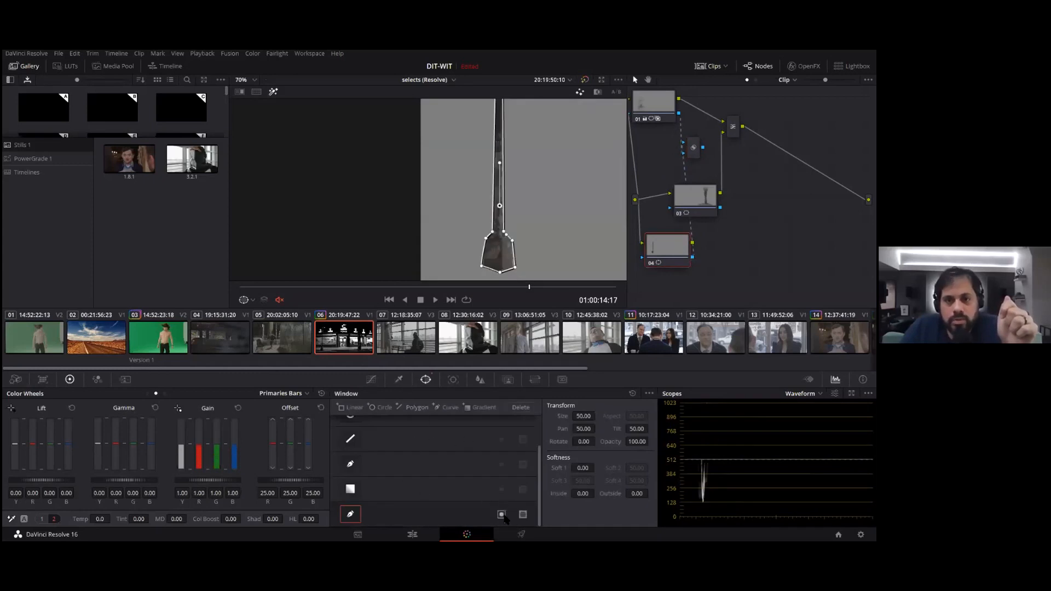
pyautogui.click(694, 148)
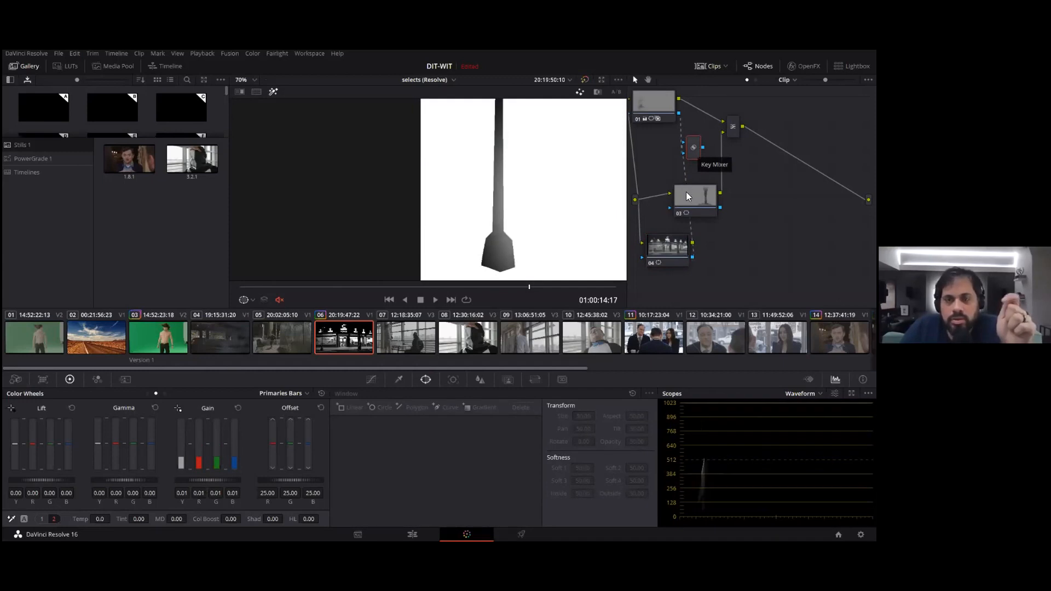
# Step: Invert the circle window on node 01 and compare the key mixer's matte with node 04's
pyautogui.click(652, 108)
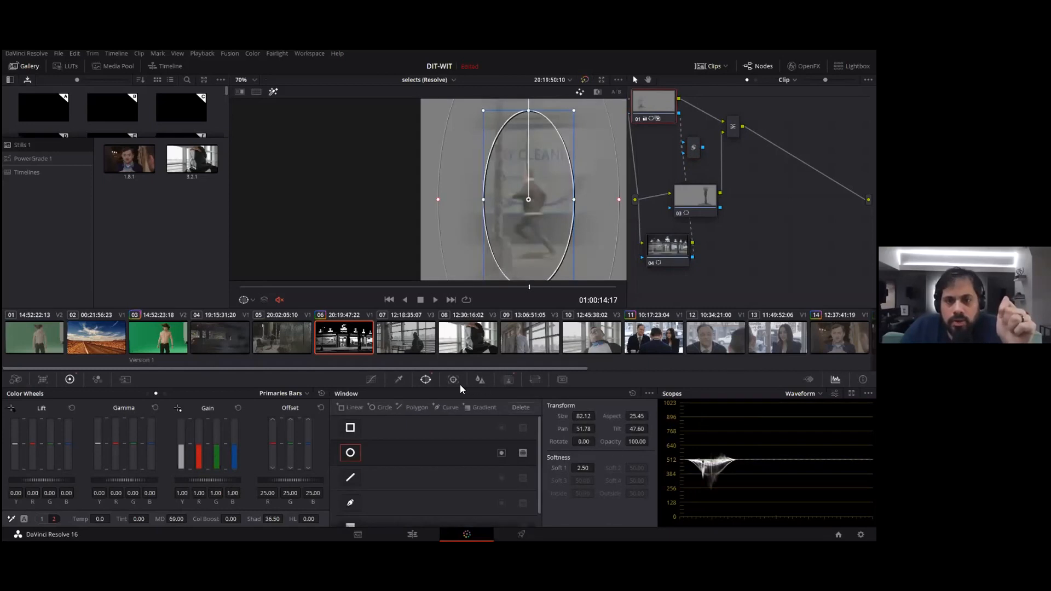
pyautogui.click(501, 455)
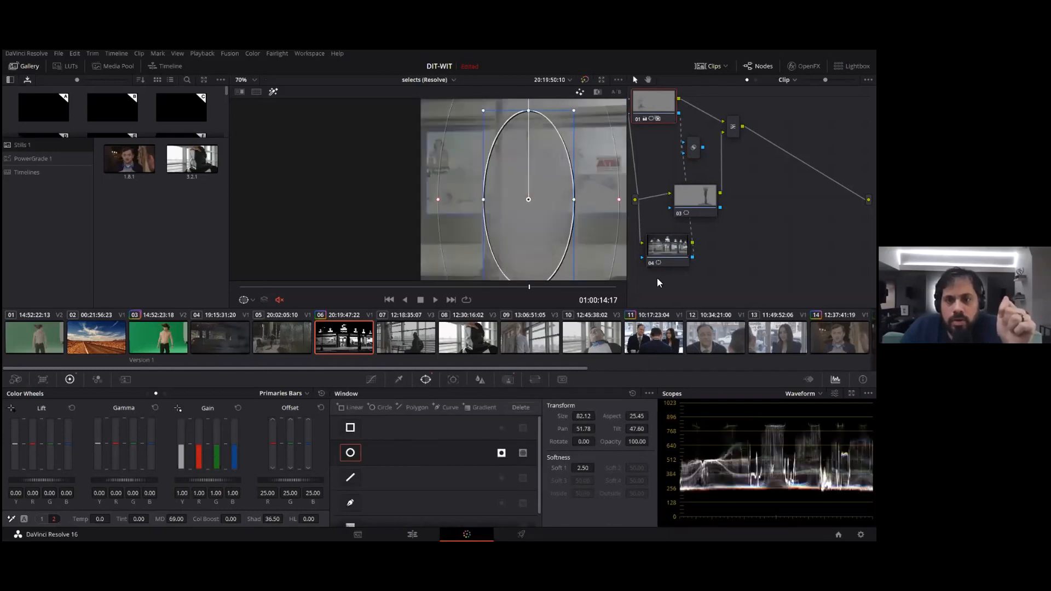
pyautogui.click(694, 148)
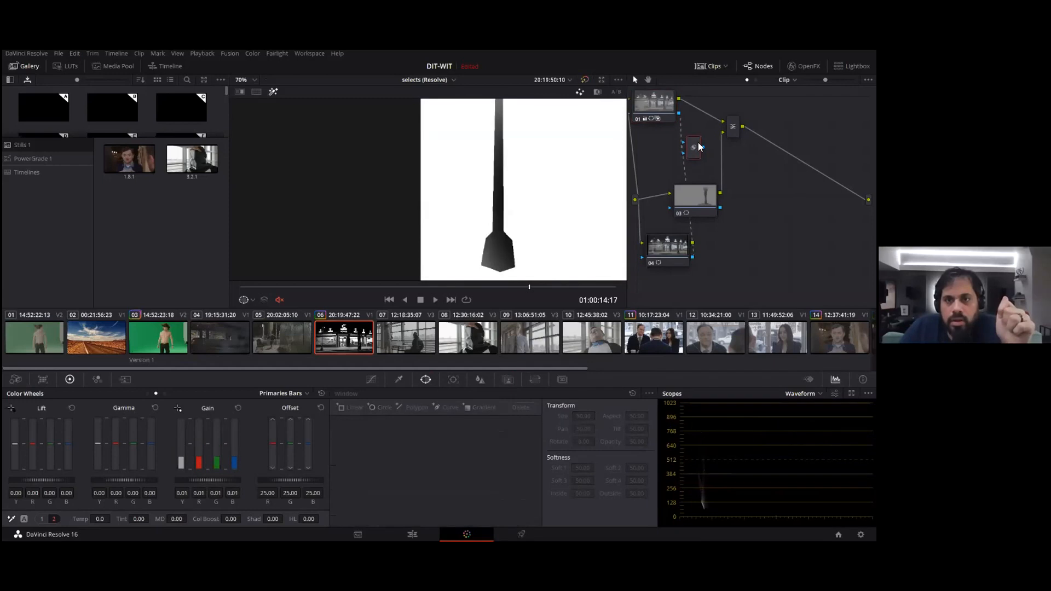
pyautogui.click(666, 263)
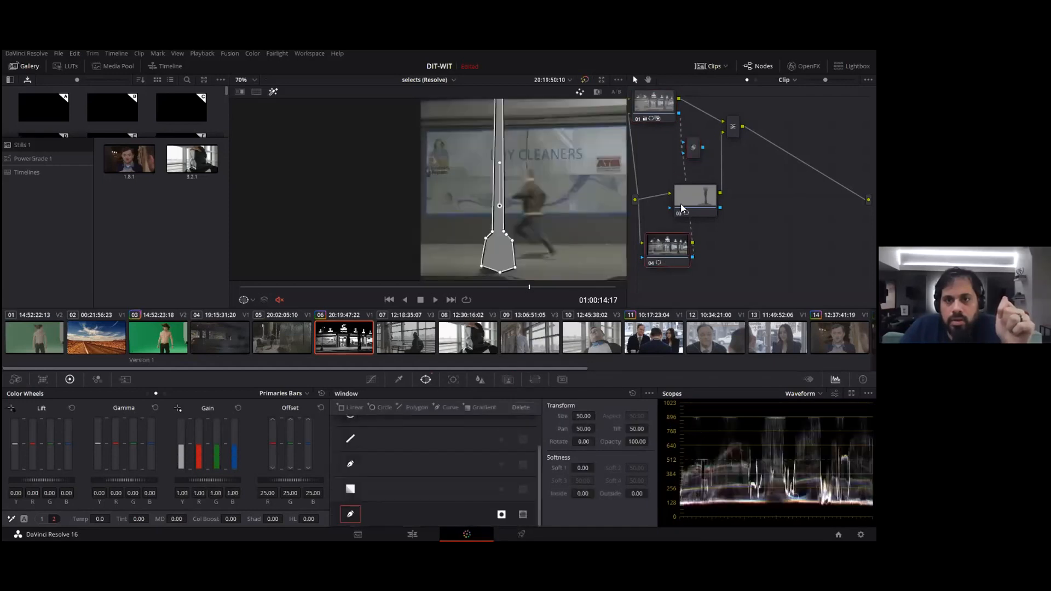
pyautogui.click(691, 150)
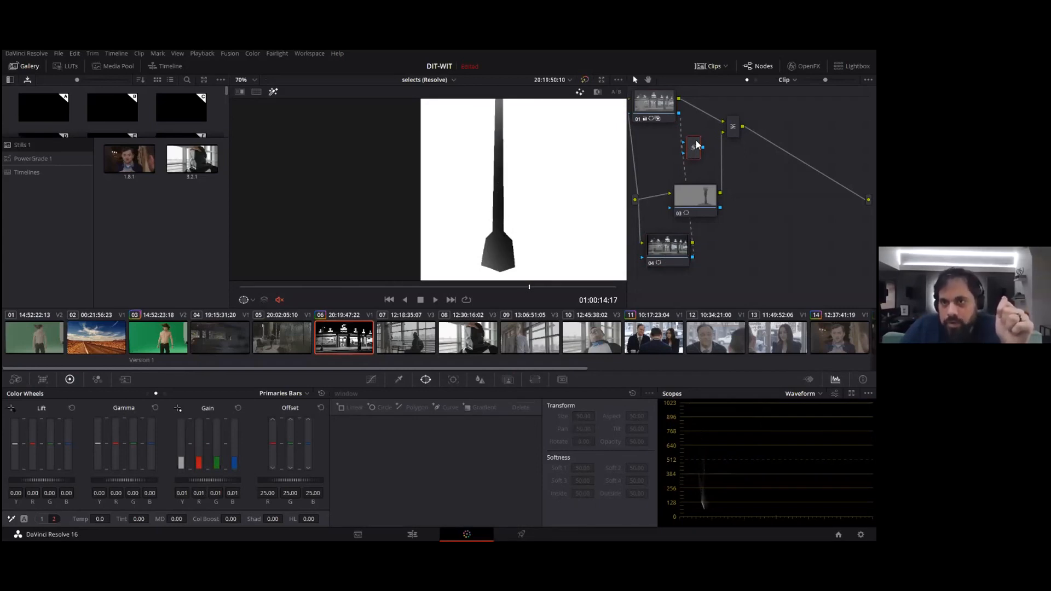
pyautogui.rightClick(656, 107)
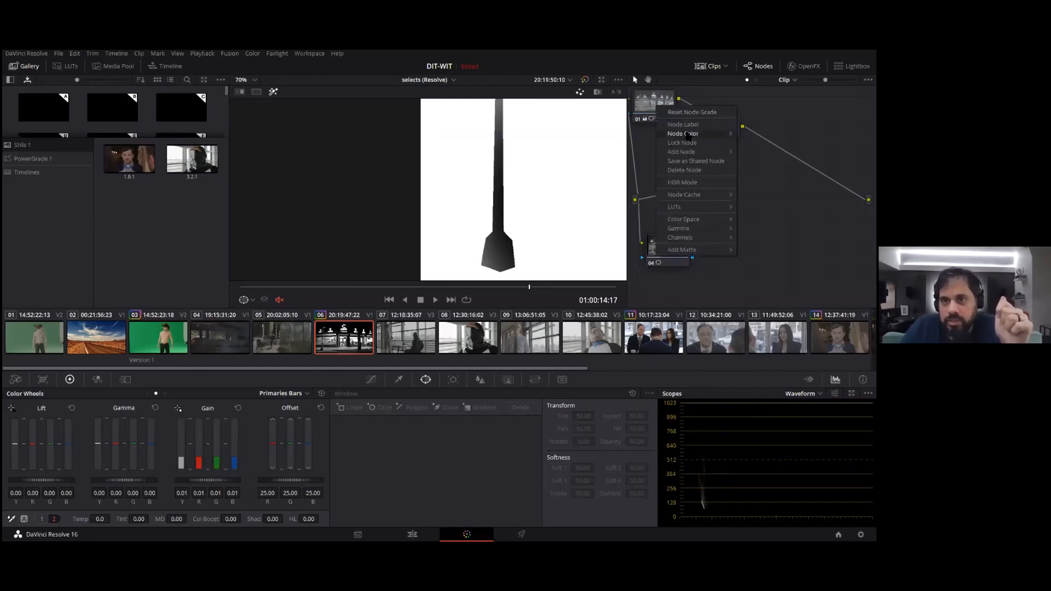
pyautogui.moveTo(691, 152)
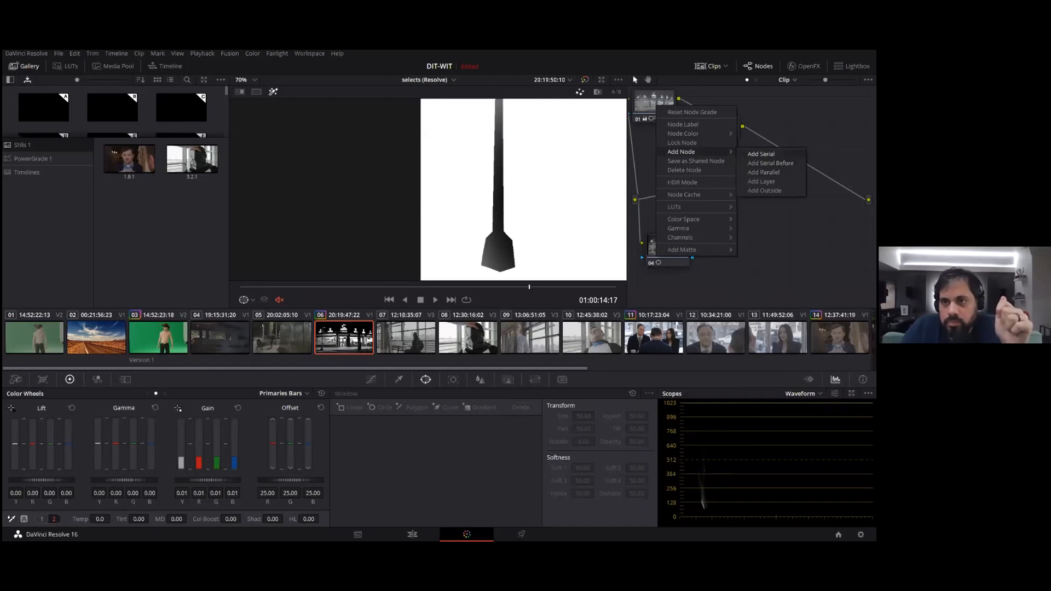
pyautogui.click(649, 103)
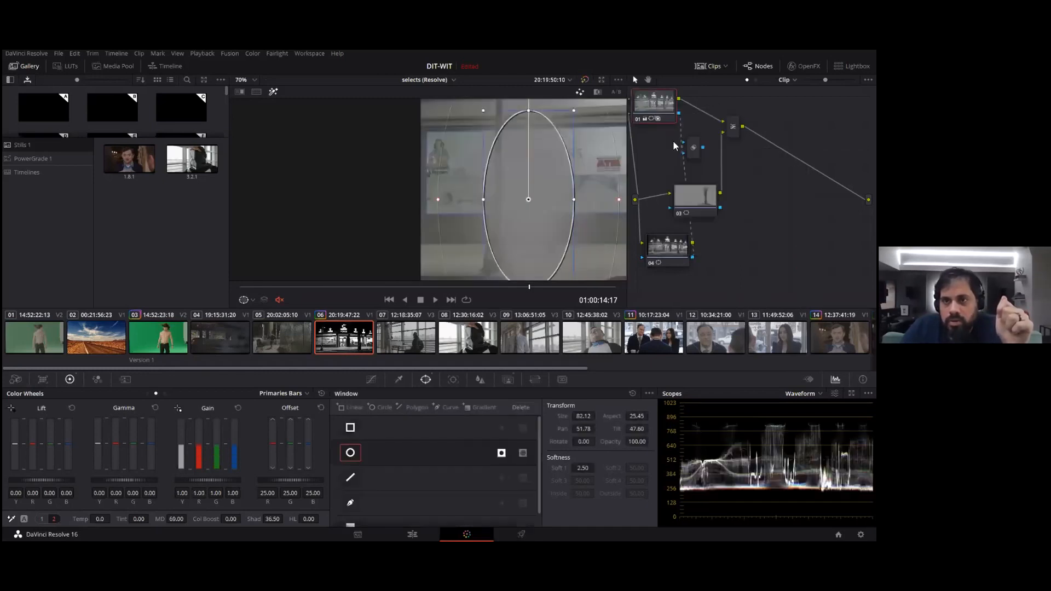
# Step: Delete the key mixer node and move node 04 up closer to node 03
pyautogui.click(693, 147)
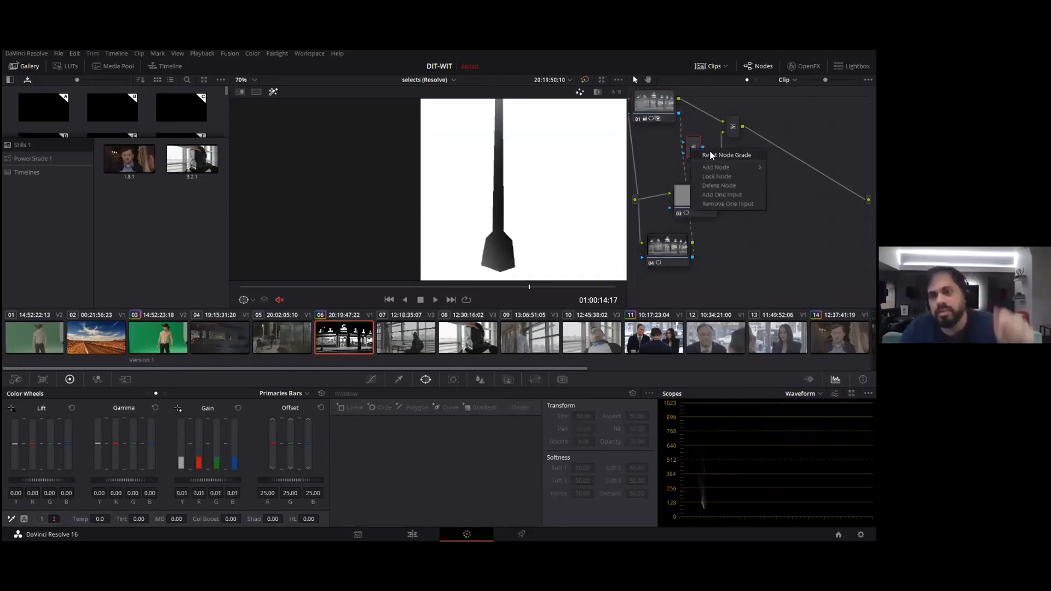
pyautogui.press('Delete')
pyautogui.press('Delete')
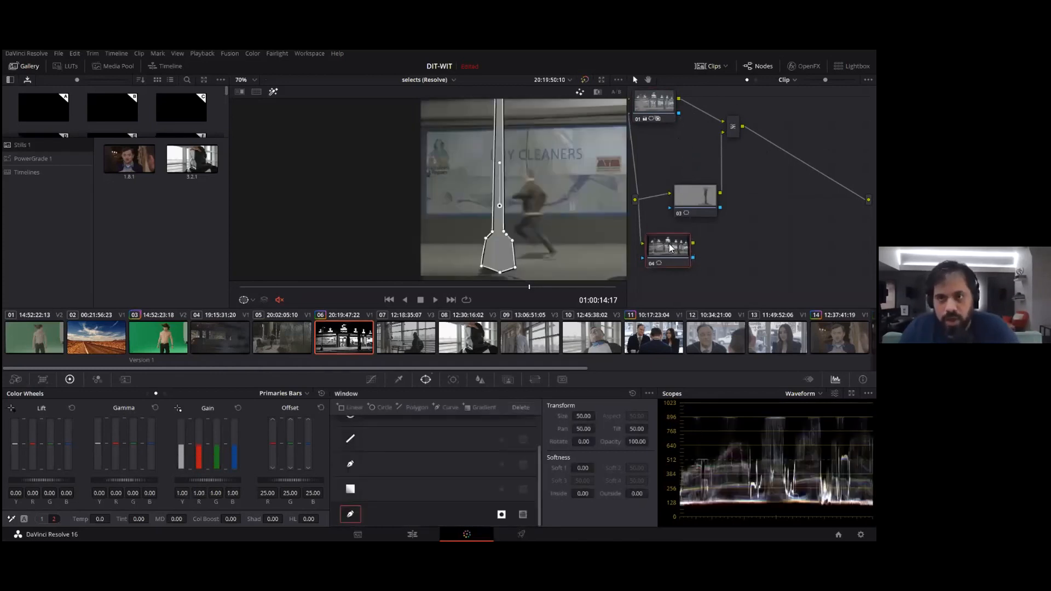
pyautogui.hotkey('ctrl', 'z')
pyautogui.moveTo(661, 247); pyautogui.dragTo(665, 223)
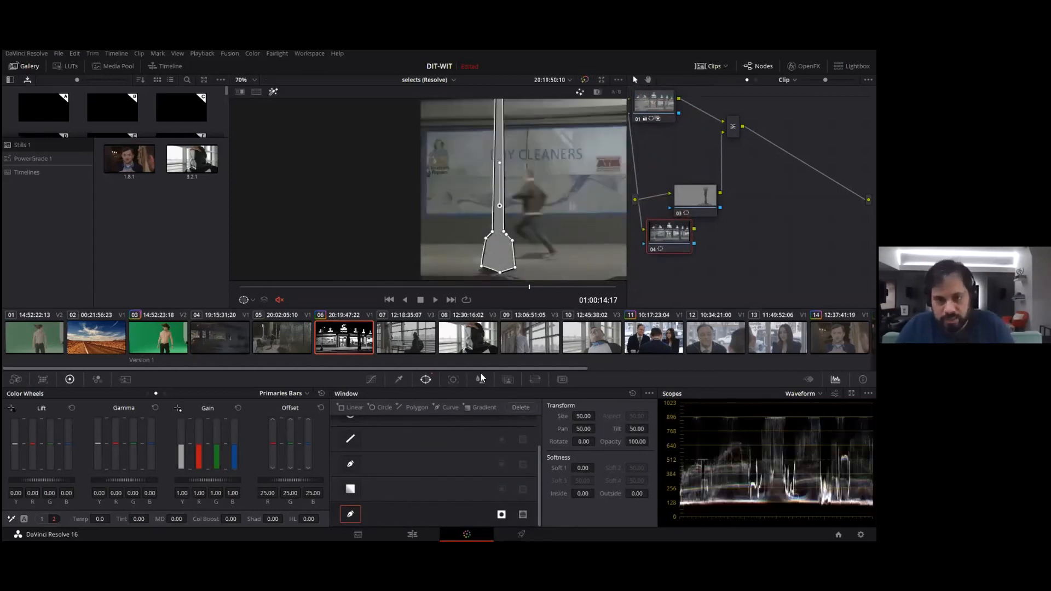
# Step: Try copying the pole's curve window from node 04 and pasting it over the curve window on node 03
pyautogui.click(648, 393)
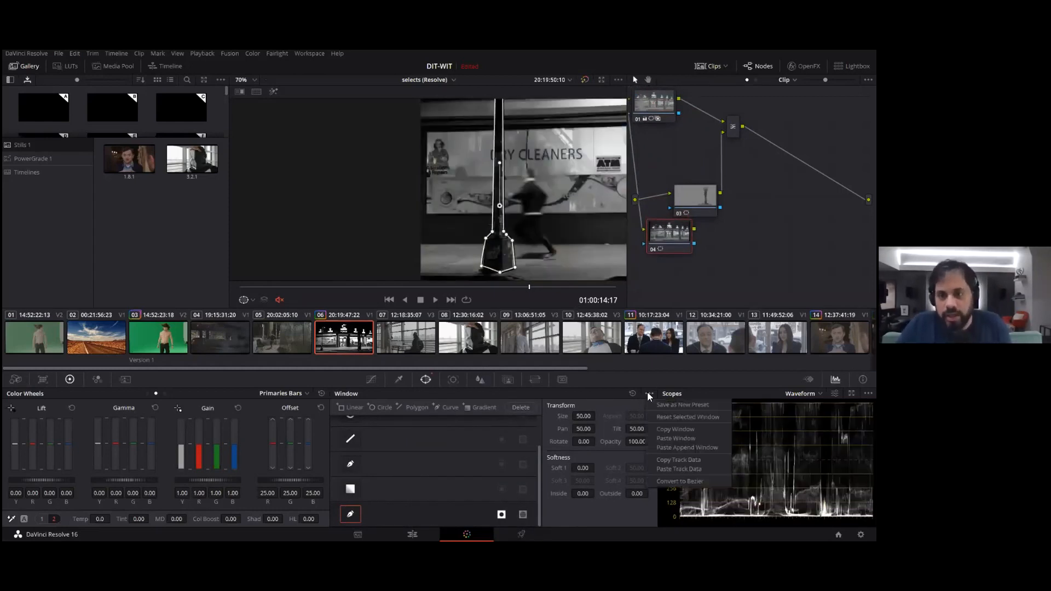
pyautogui.click(685, 430)
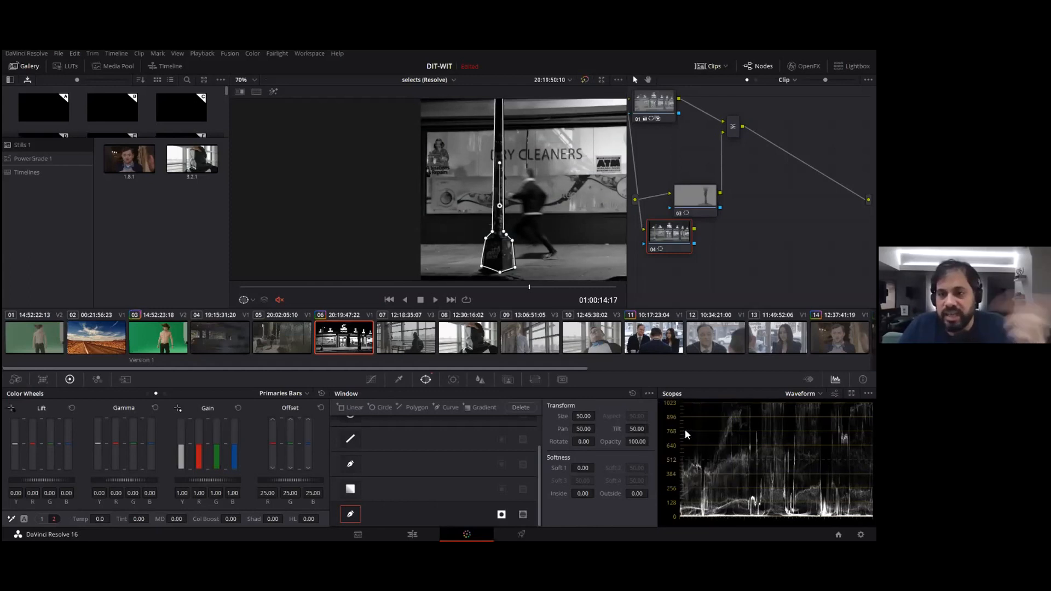
pyautogui.click(692, 203)
pyautogui.click(649, 393)
pyautogui.click(372, 426)
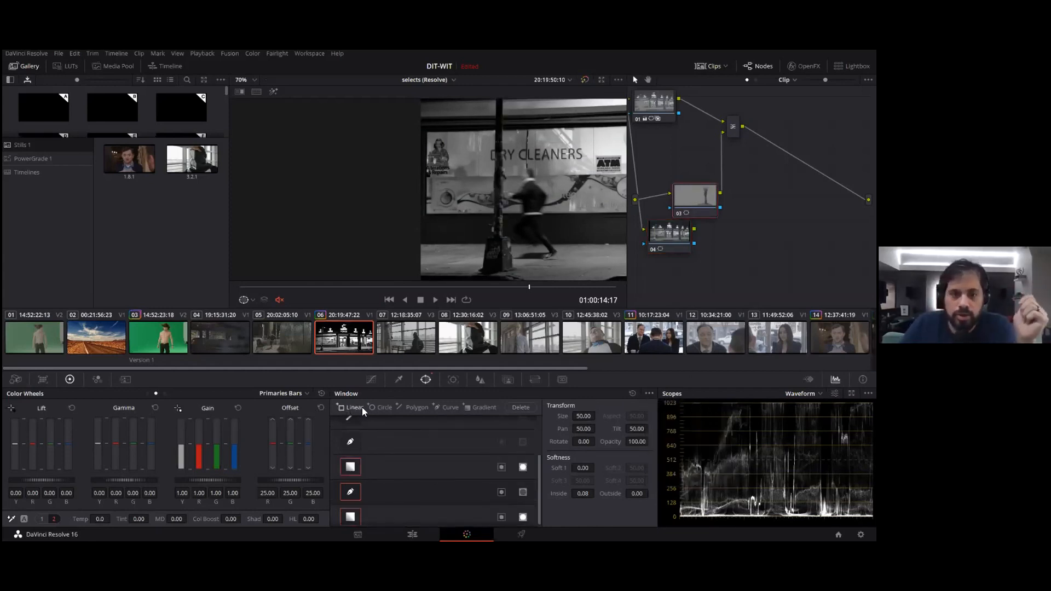
pyautogui.click(649, 393)
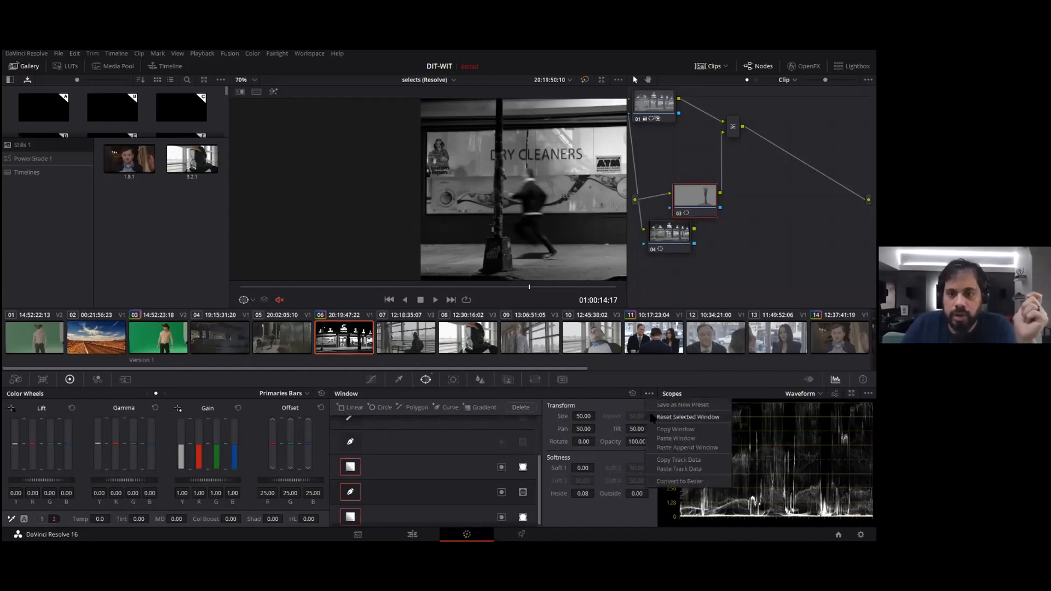
pyautogui.click(648, 435)
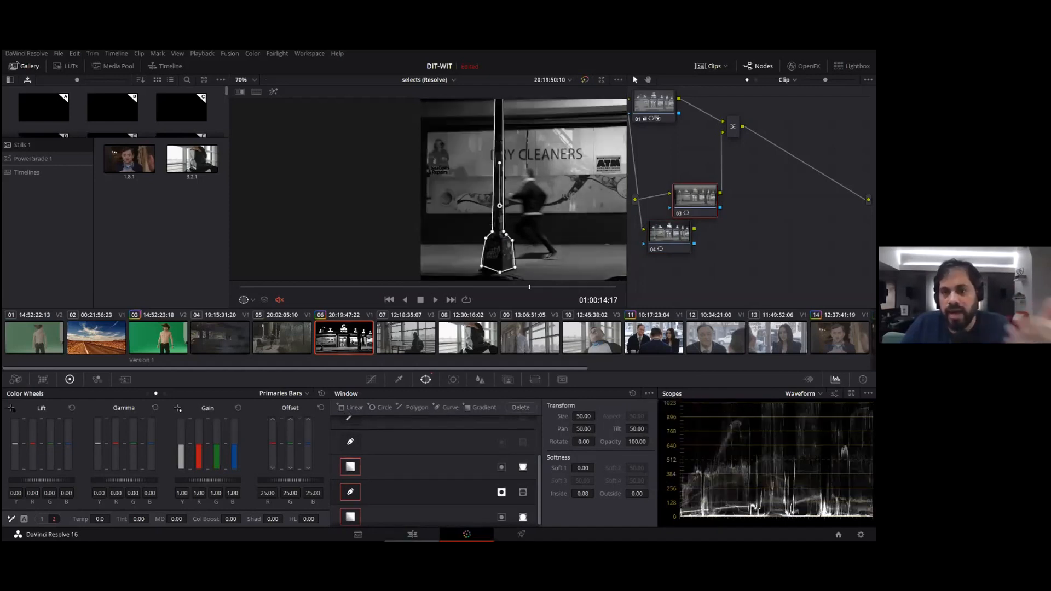
# Step: Test the inversion and mask mode of the pasted pole window on node 03 in highlight view
pyautogui.scroll(-2, 470, 166)
pyautogui.scroll(-1, 474, 171)
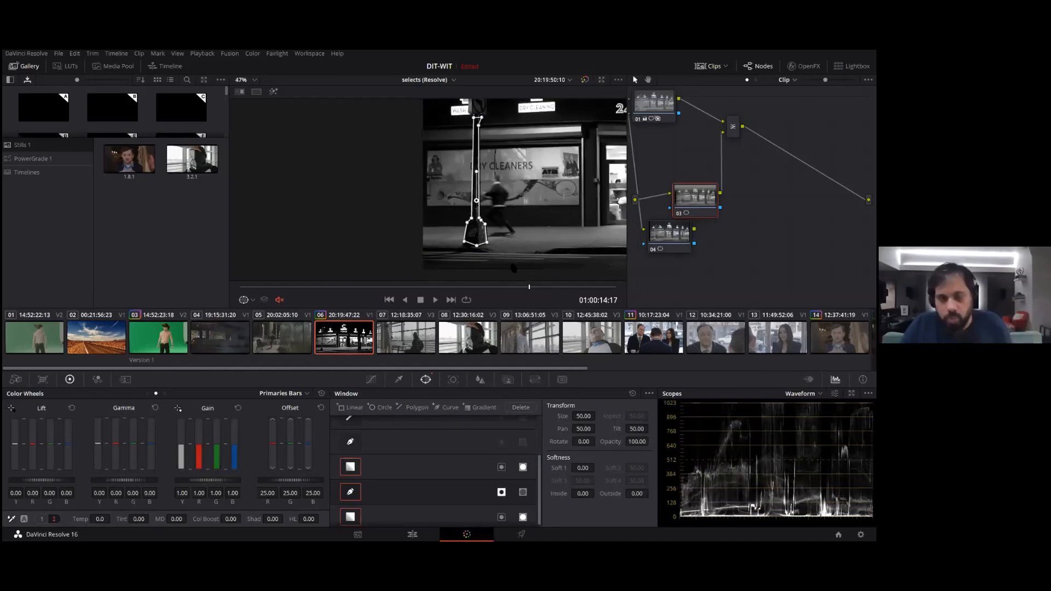
pyautogui.click(502, 492)
pyautogui.scroll(-2, 518, 186)
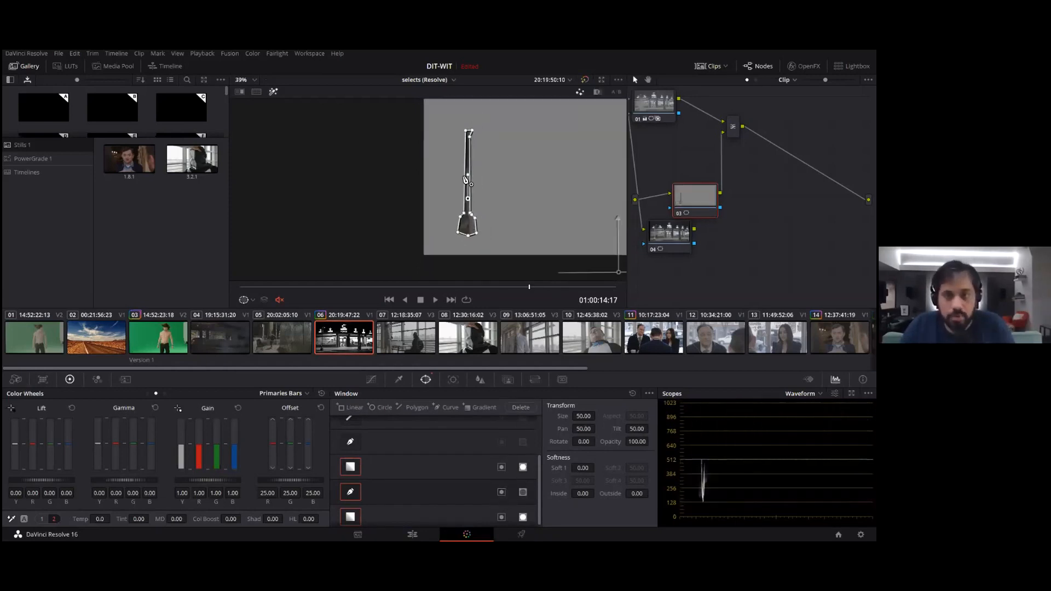
pyautogui.moveTo(518, 187); pyautogui.dragTo(392, 216)
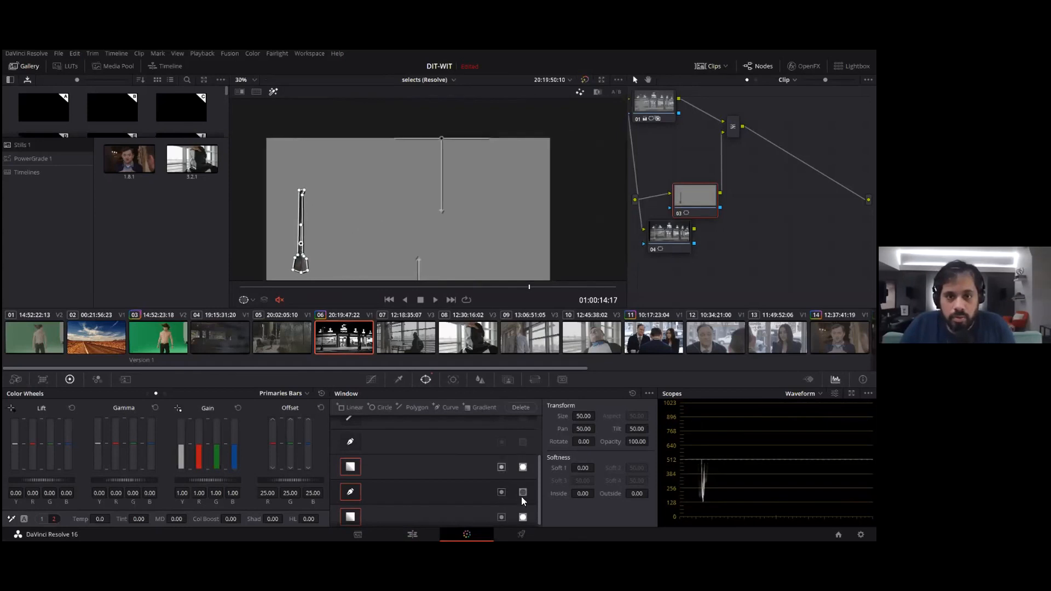
pyautogui.click(502, 492)
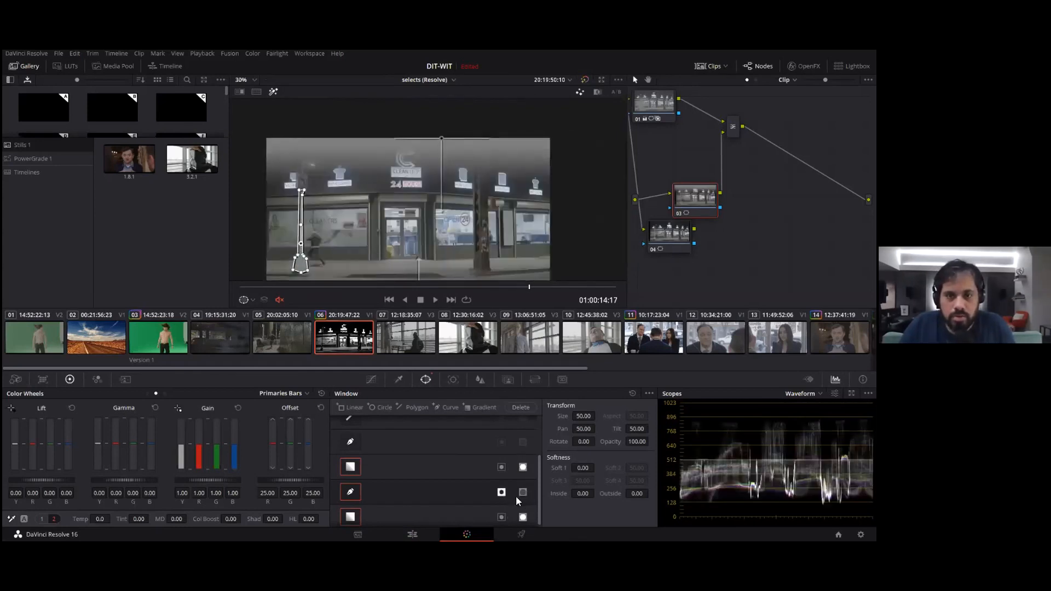
pyautogui.click(523, 492)
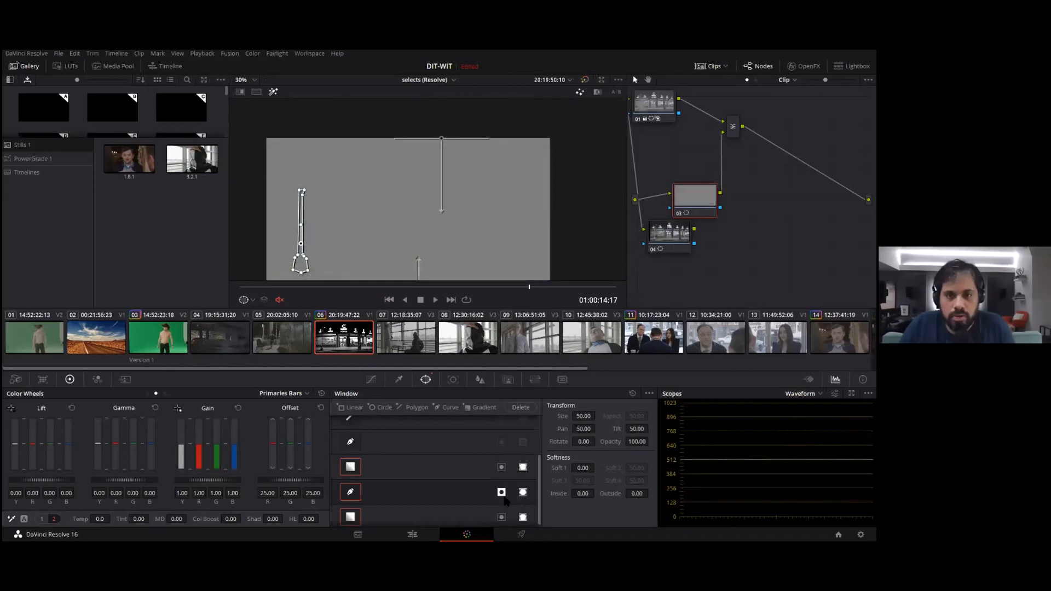
pyautogui.click(502, 492)
pyautogui.click(523, 492)
pyautogui.click(520, 493)
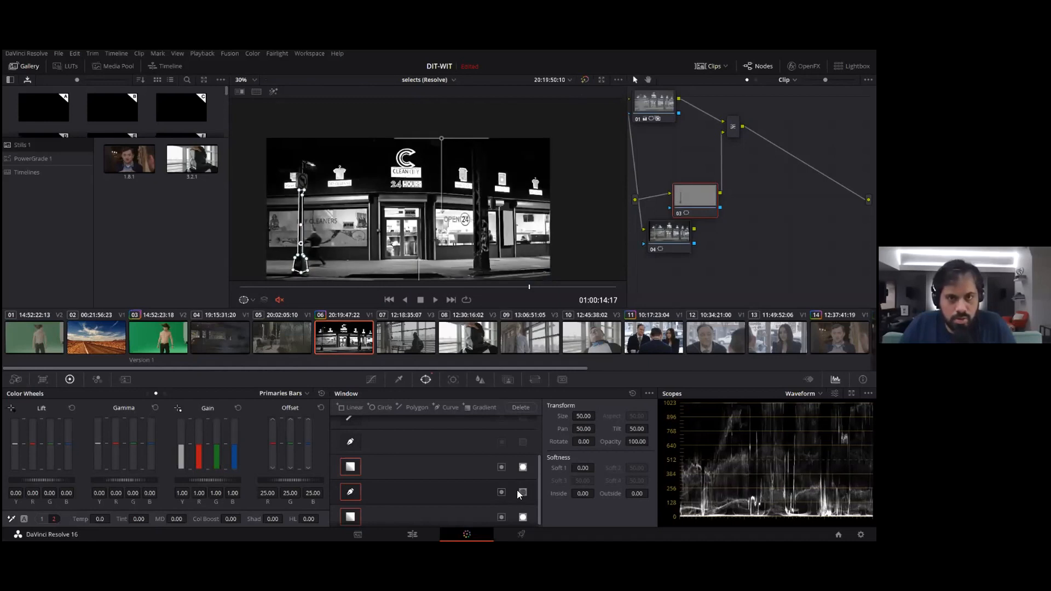
# Step: Turn highlight view on for node 03 and undo the pasted pole window to restore its original curve window
pyautogui.moveTo(681, 180); pyautogui.dragTo(667, 144)
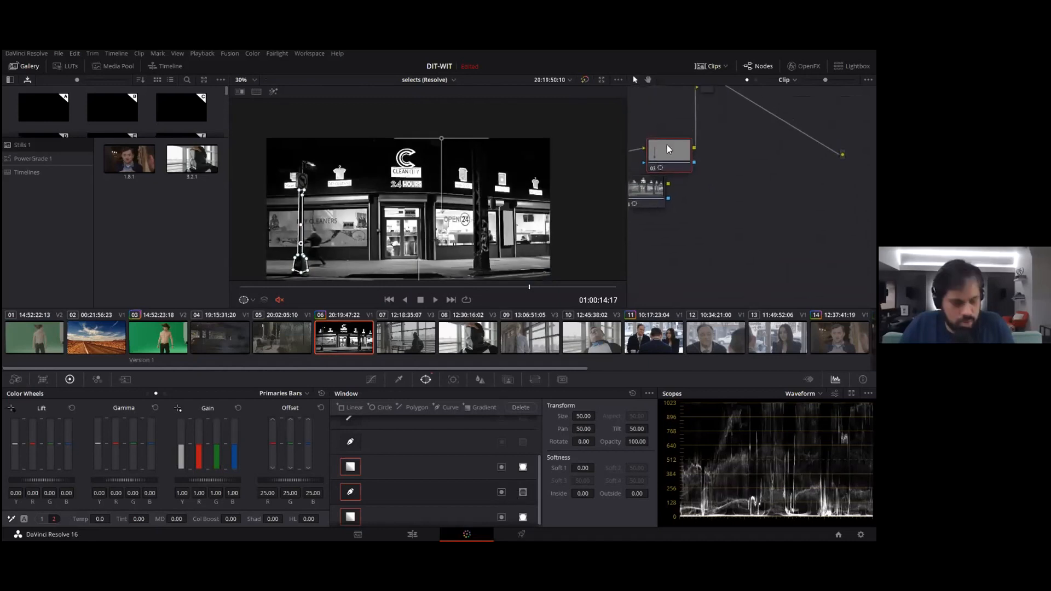
pyautogui.hotkey('shift', 'h')
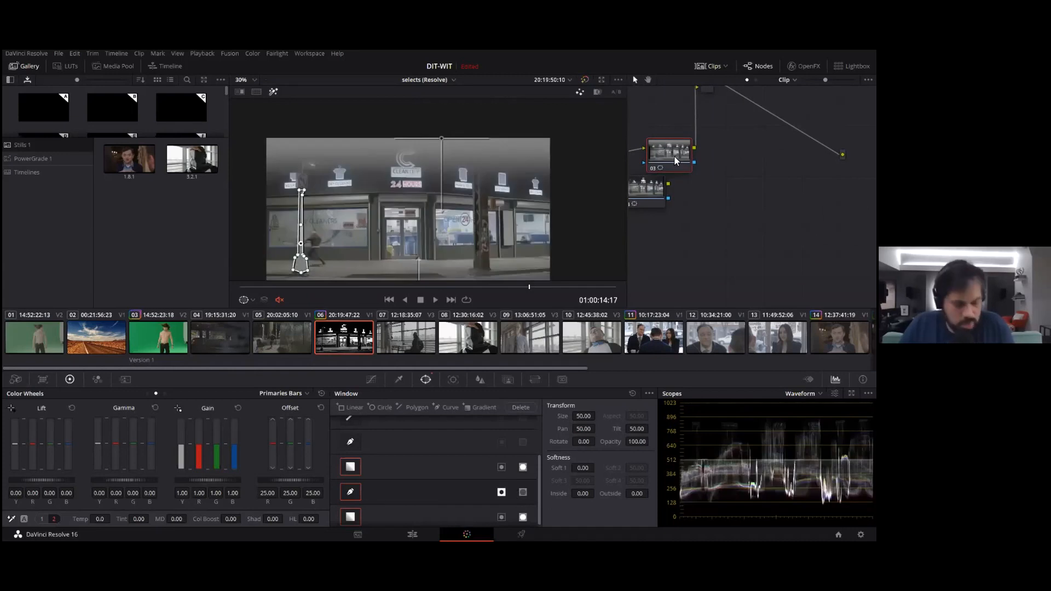
pyautogui.hotkey('ctrl', 'z')
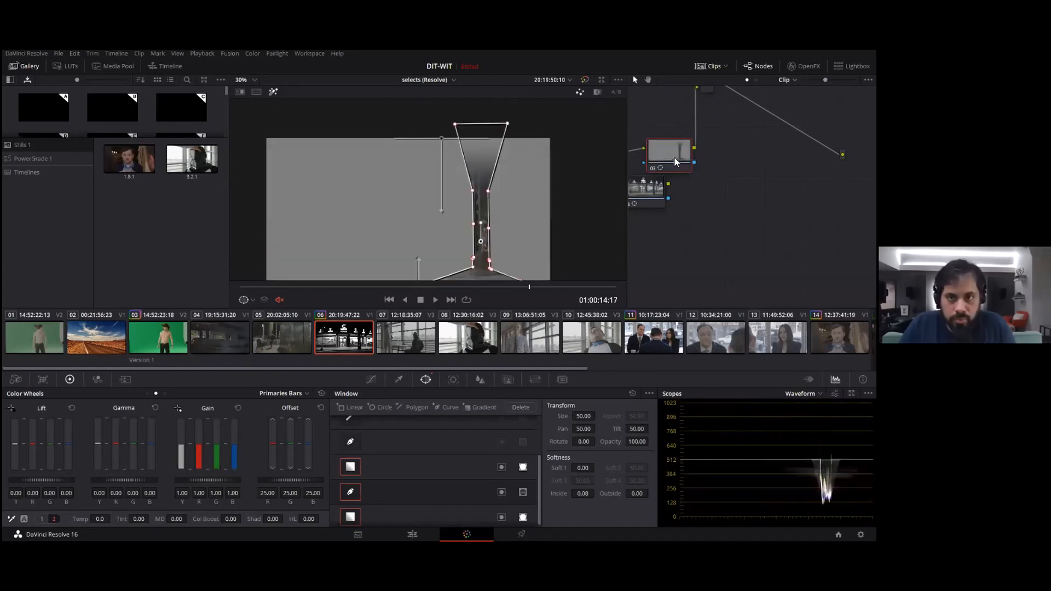
pyautogui.click(648, 189)
pyautogui.moveTo(648, 189); pyautogui.dragTo(675, 197)
pyautogui.rightClick(702, 93)
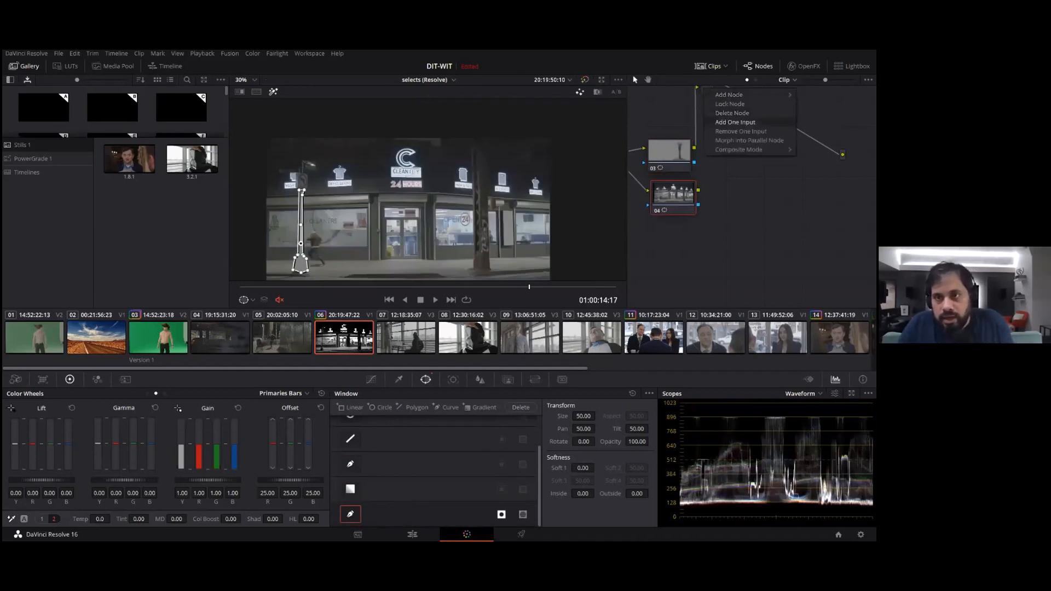
pyautogui.moveTo(744, 95)
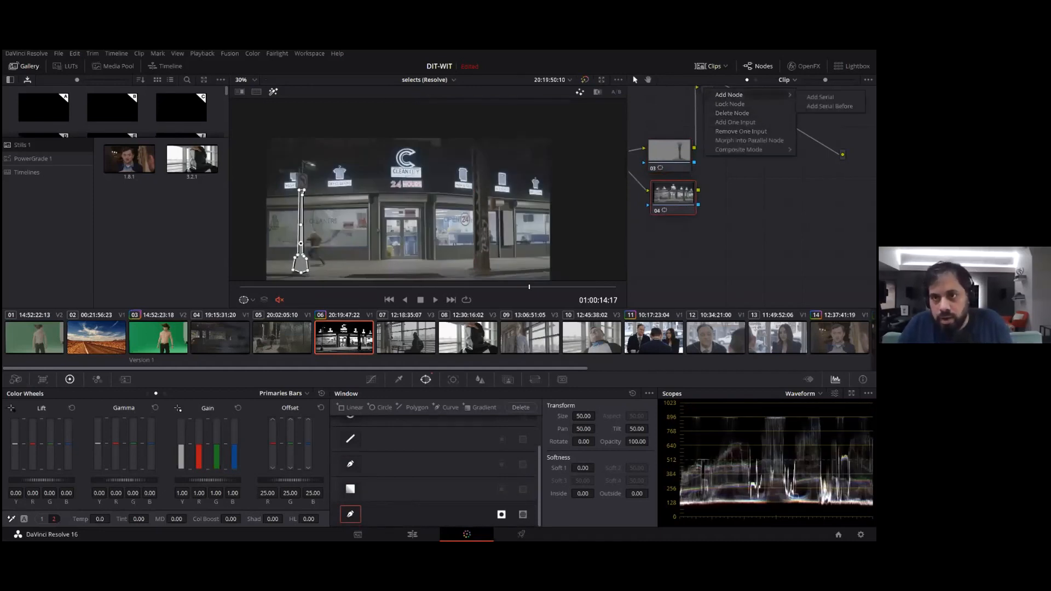
pyautogui.click(708, 129)
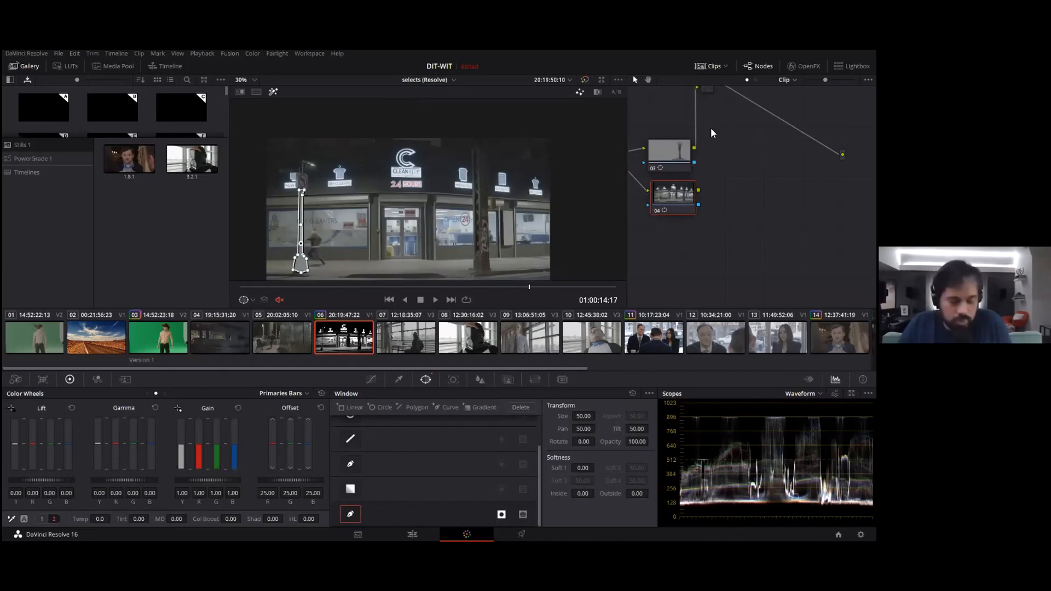
pyautogui.hotkey('ctrl', 'z')
# Step: Add one input to the layer mixer and connect node 04's output to it
pyautogui.scroll(2, 715, 152)
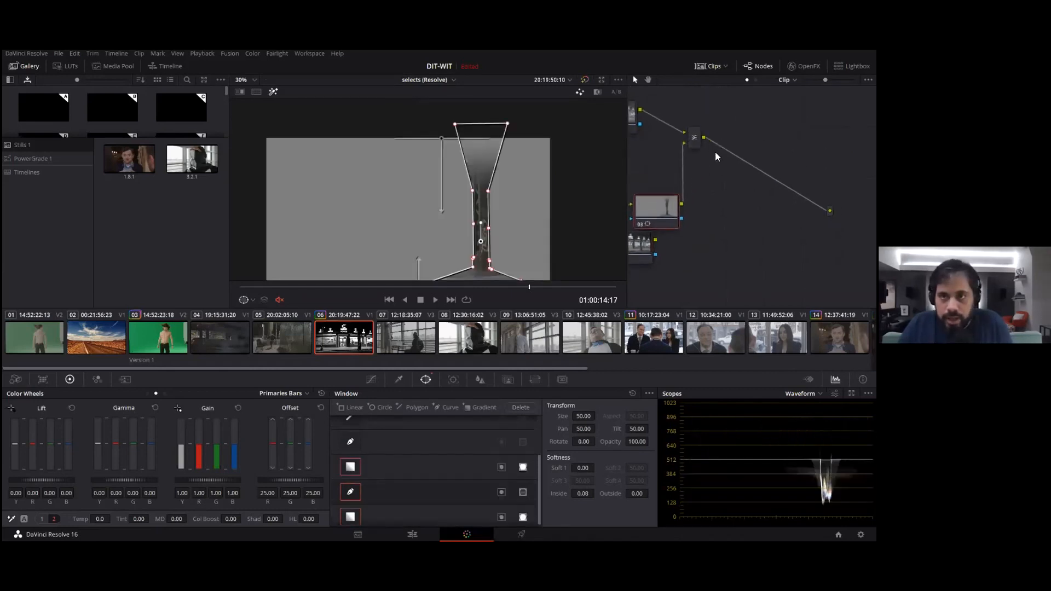
pyautogui.rightClick(696, 137)
pyautogui.click(723, 148)
pyautogui.moveTo(695, 137)
pyautogui.mouseDown()
pyautogui.moveTo(719, 129)
pyautogui.moveTo(675, 245)
pyautogui.moveTo(655, 236)
pyautogui.moveTo(672, 236)
pyautogui.moveTo(672, 249)
pyautogui.mouseUp()
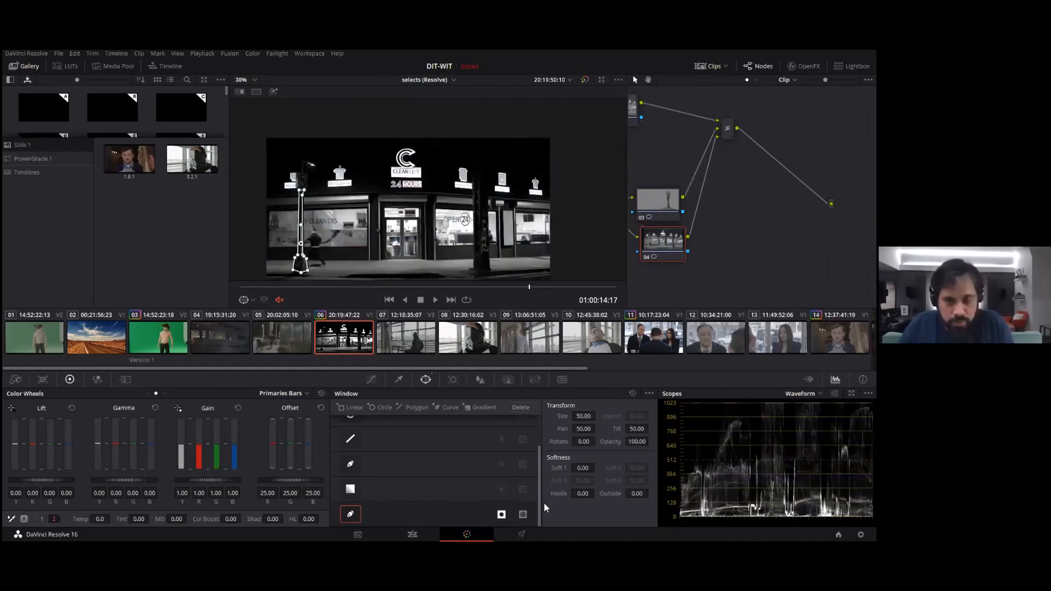
# Step: Turn off the inversion of the curve window on node 04 and scrub to an earlier frame to check the pole mask
pyautogui.click(502, 514)
pyautogui.scroll(2, 284, 258)
pyautogui.moveTo(284, 257); pyautogui.dragTo(514, 137)
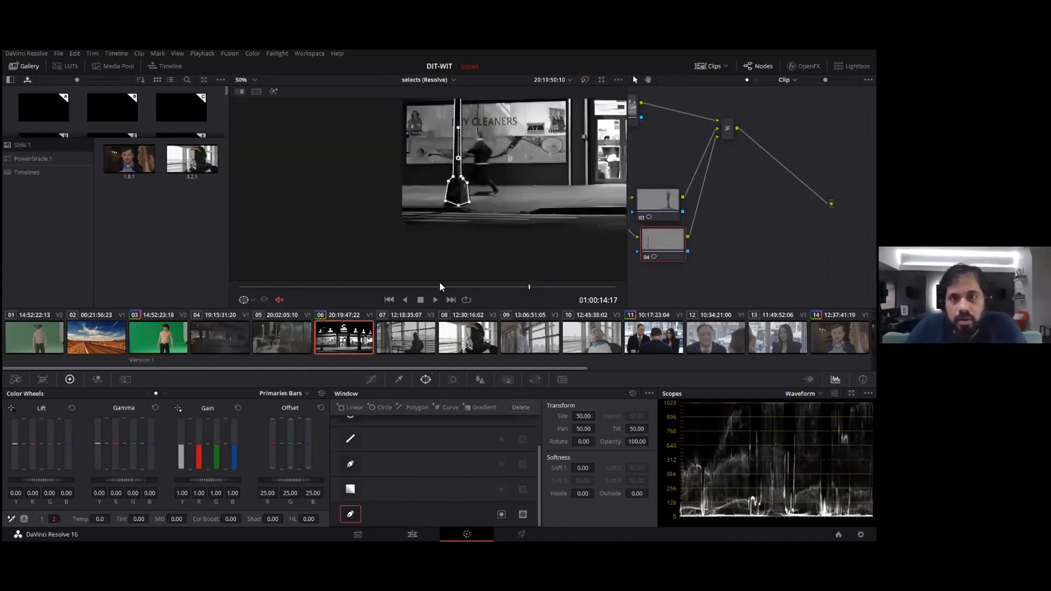
pyautogui.moveTo(452, 286)
pyautogui.mouseDown()
pyautogui.moveTo(411, 287)
pyautogui.moveTo(543, 282)
pyautogui.moveTo(472, 286)
pyautogui.mouseUp()
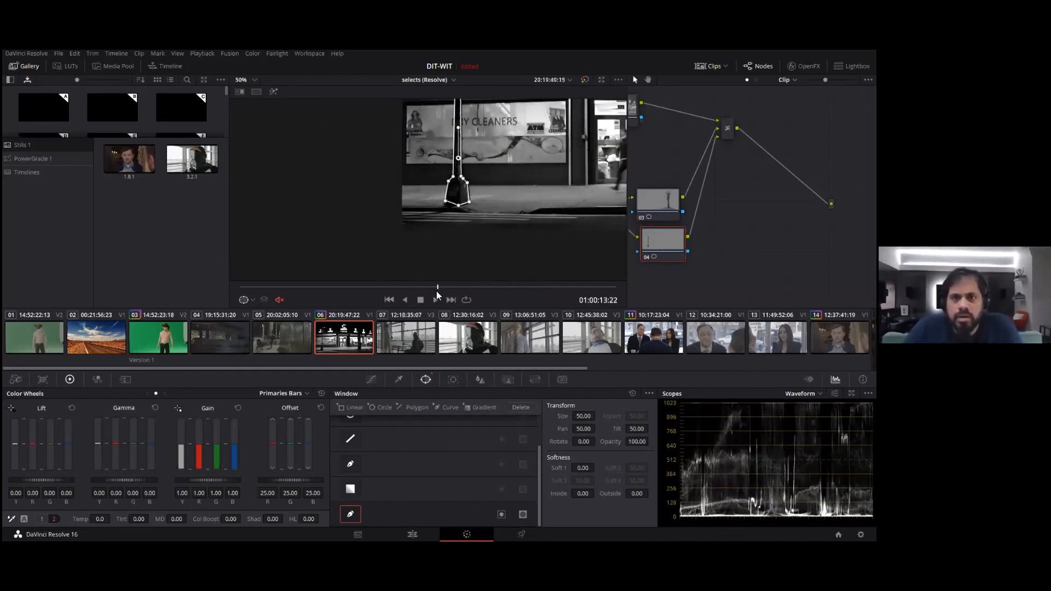
# Step: Turn off the inversion of the circle window on node 01 and scrub to where the runner passes the thin pole
pyautogui.click(637, 110)
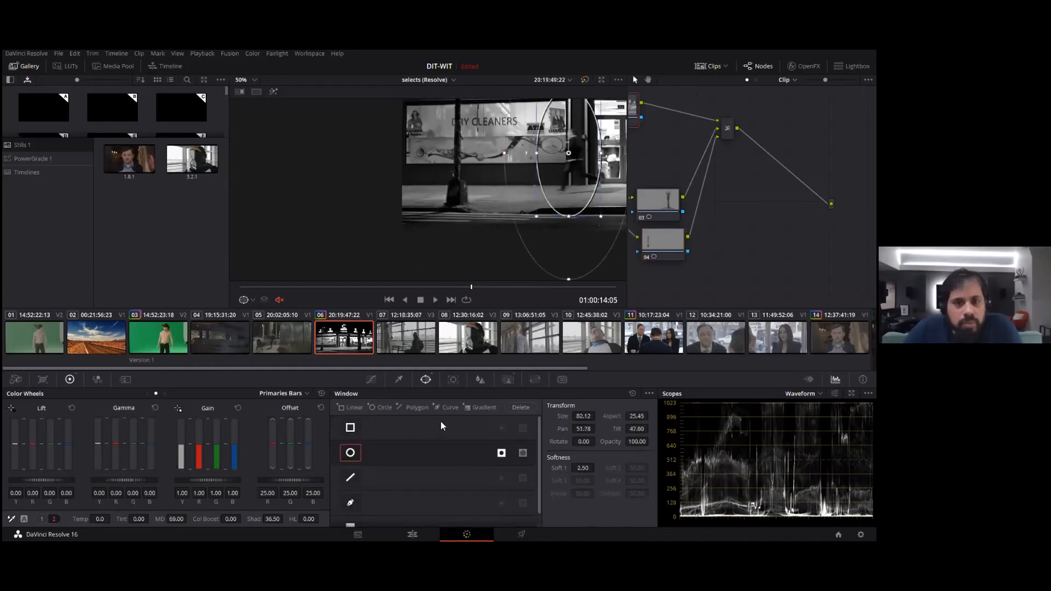
pyautogui.click(502, 453)
pyautogui.moveTo(473, 289); pyautogui.dragTo(550, 296)
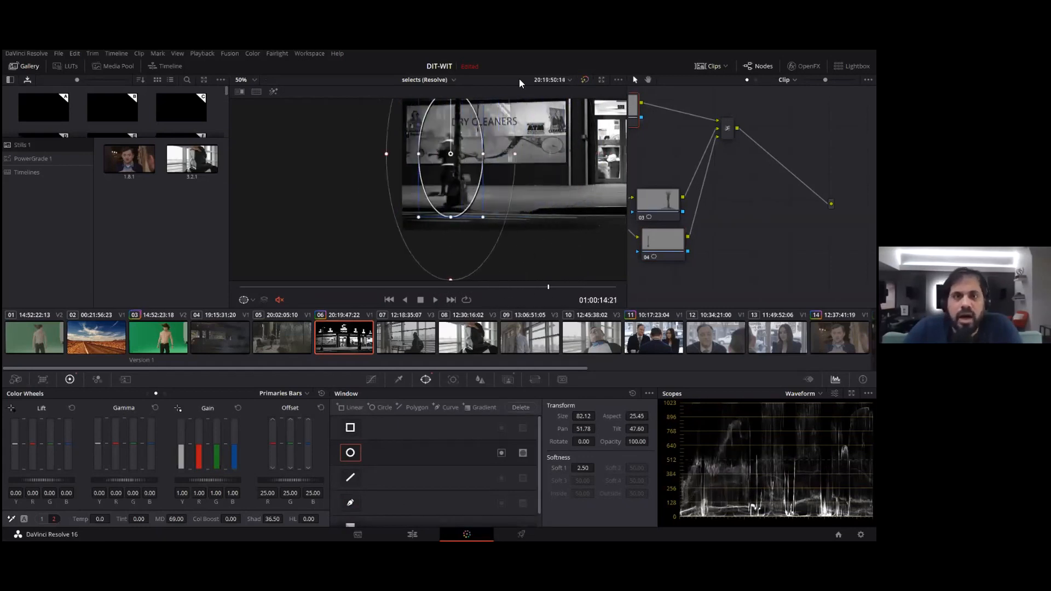
# Step: Disconnect nodes 03 and 04 from the layer mixer and link their key outputs to a new key mixer
pyautogui.moveTo(647, 145); pyautogui.dragTo(713, 139)
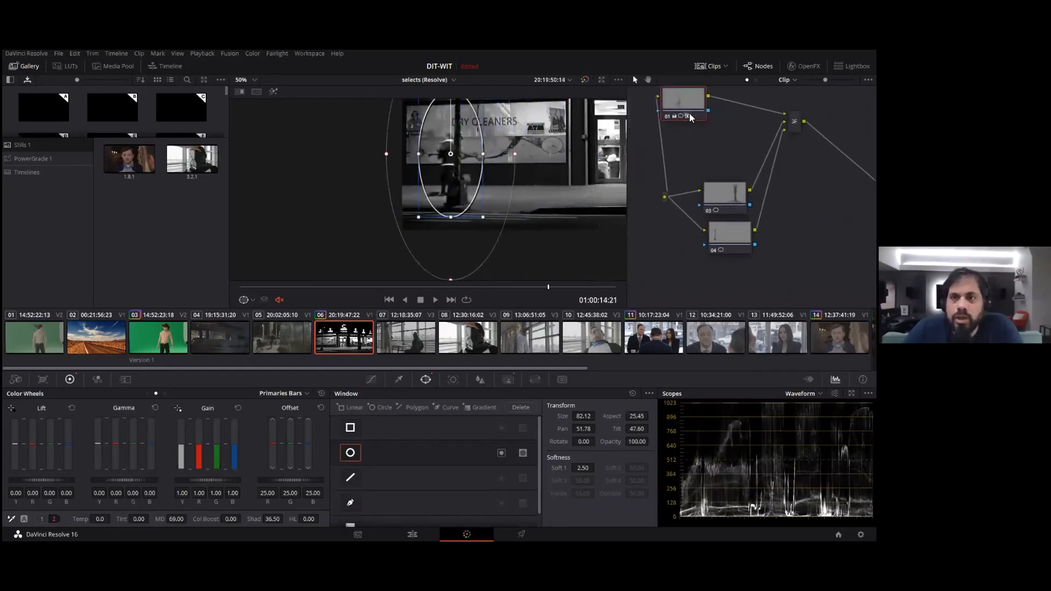
pyautogui.moveTo(688, 118)
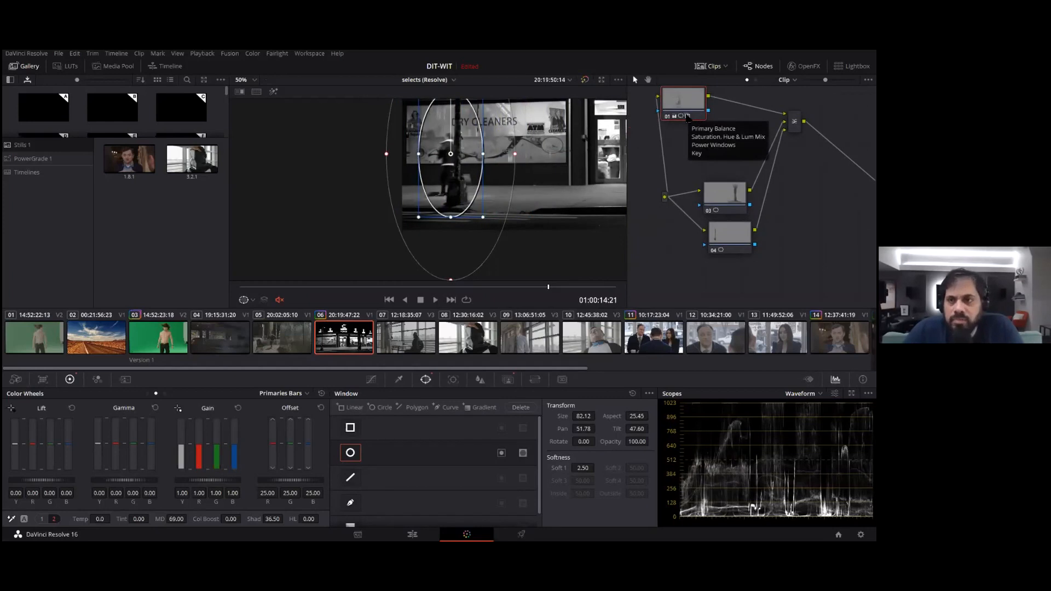
pyautogui.moveTo(698, 139); pyautogui.dragTo(652, 117)
pyautogui.moveTo(694, 176); pyautogui.dragTo(685, 157)
pyautogui.moveTo(677, 215); pyautogui.dragTo(650, 168)
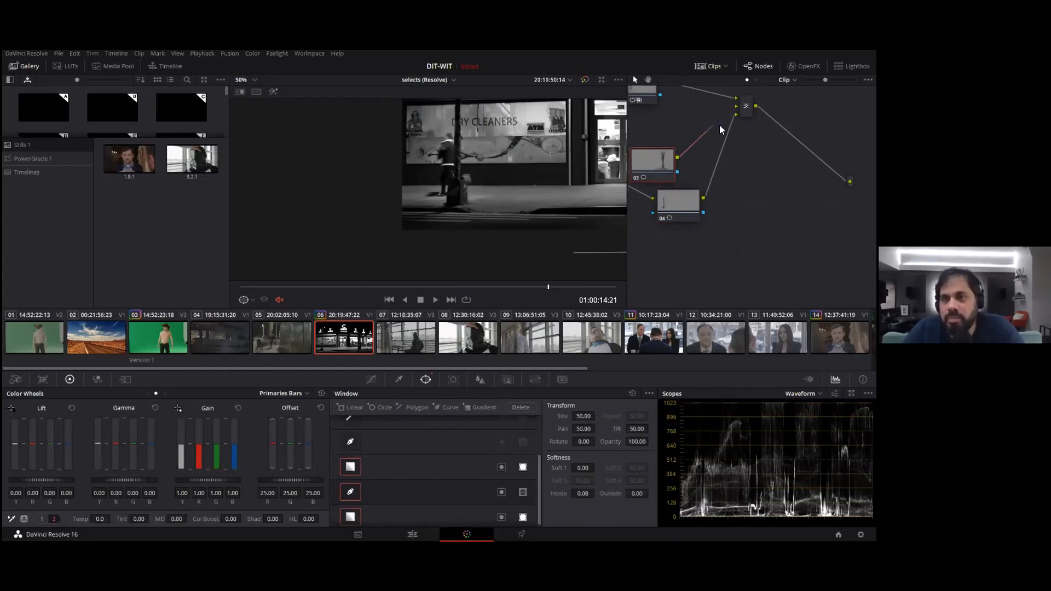
pyautogui.rightClick(706, 151)
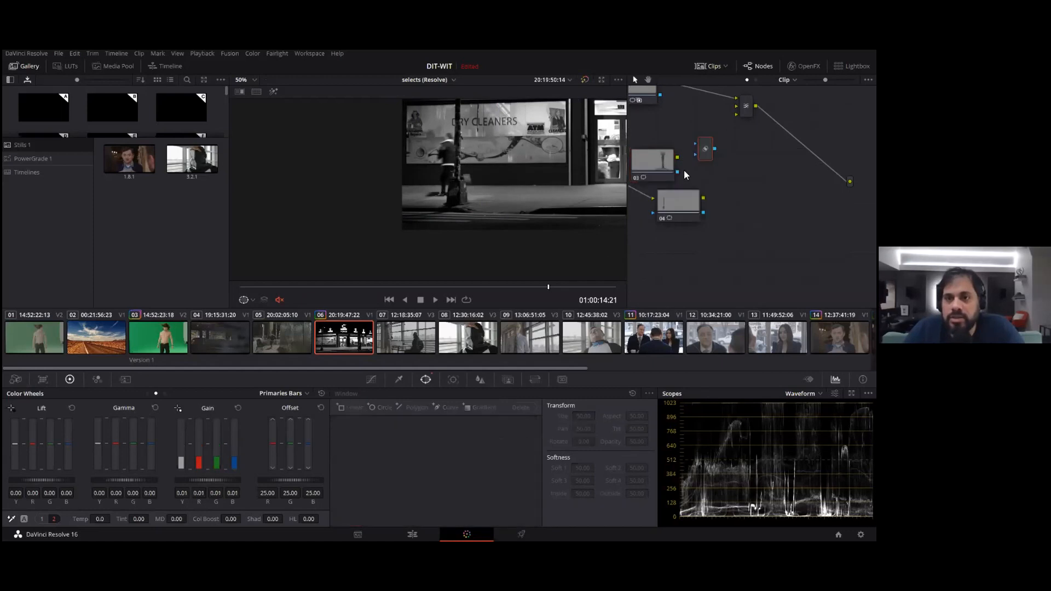
pyautogui.moveTo(681, 201); pyautogui.dragTo(660, 160)
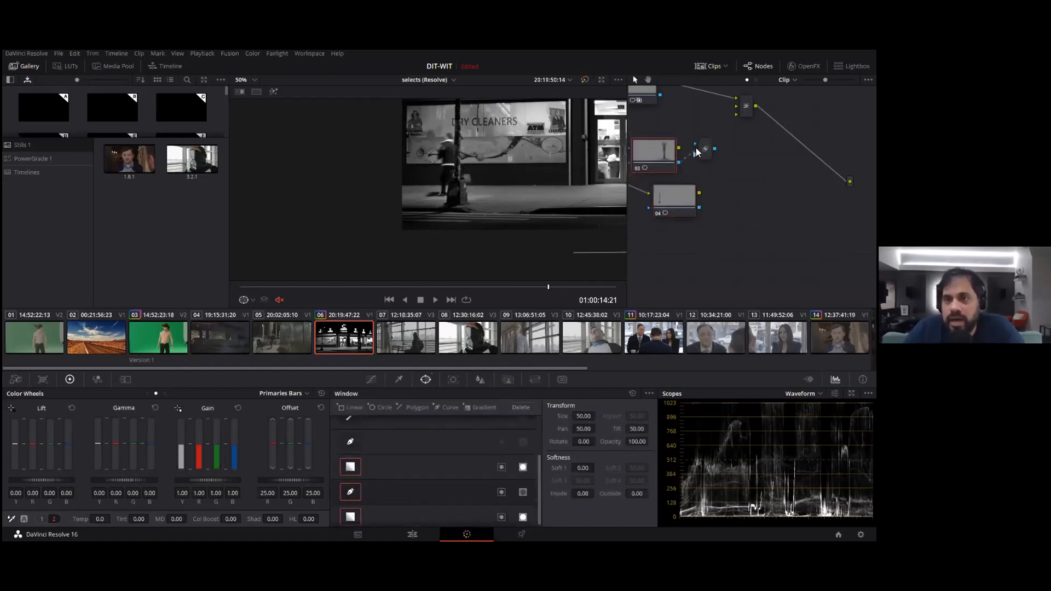
pyautogui.moveTo(699, 208); pyautogui.dragTo(695, 155)
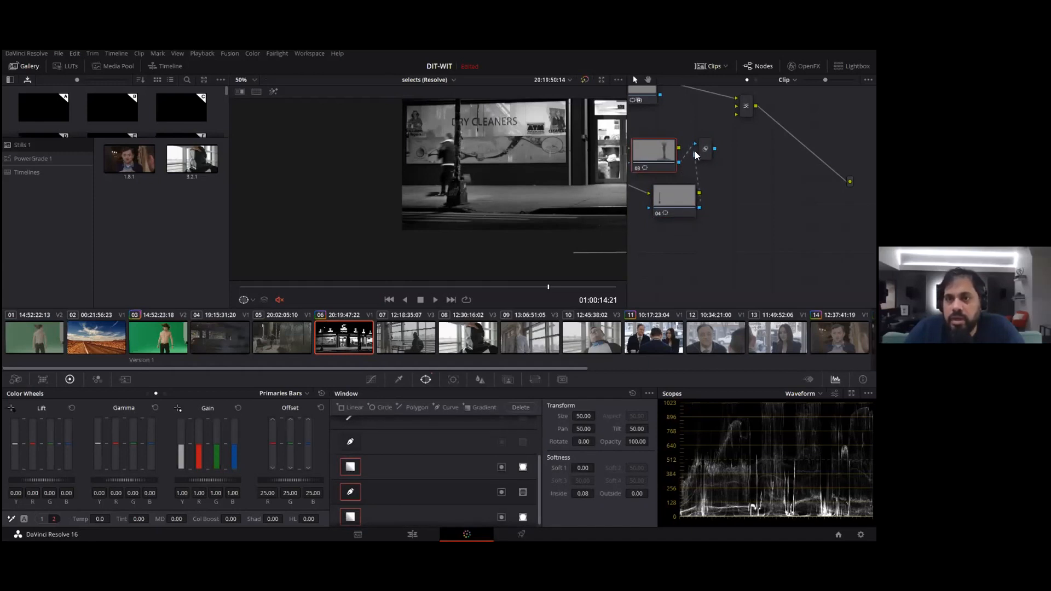
# Step: Add a serial node after the key mixer and remove one input from the layer mixer
pyautogui.rightClick(713, 148)
pyautogui.moveTo(750, 162)
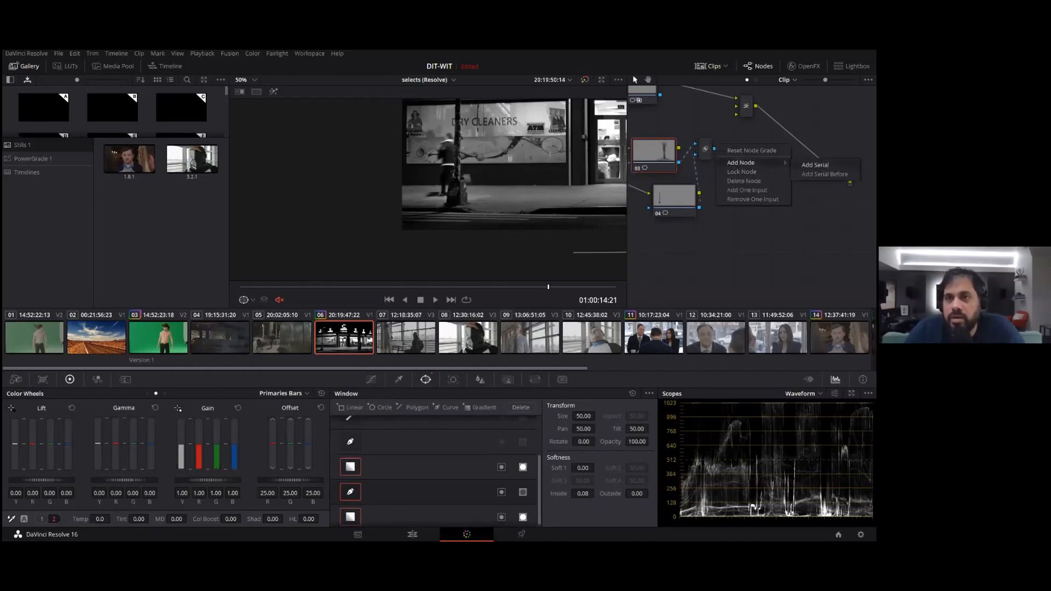
pyautogui.click(815, 165)
pyautogui.rightClick(745, 105)
pyautogui.moveTo(769, 111)
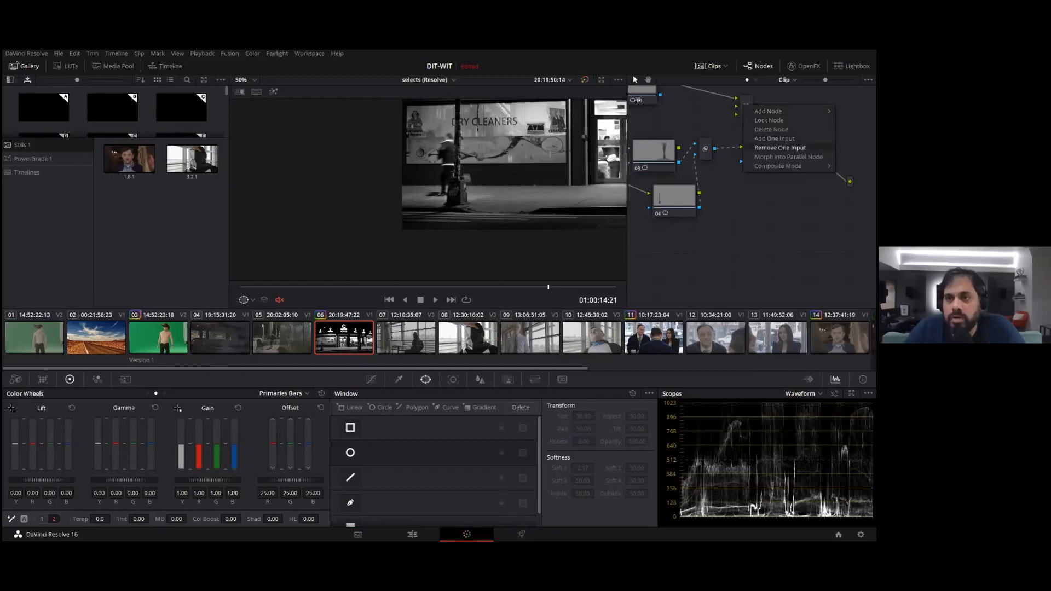
pyautogui.click(780, 148)
# Step: Connect the source to node 06's image input and compare the mattes of node 03 and the key mixer in highlight view
pyautogui.moveTo(694, 174); pyautogui.dragTo(752, 174)
pyautogui.moveTo(679, 185); pyautogui.dragTo(801, 147)
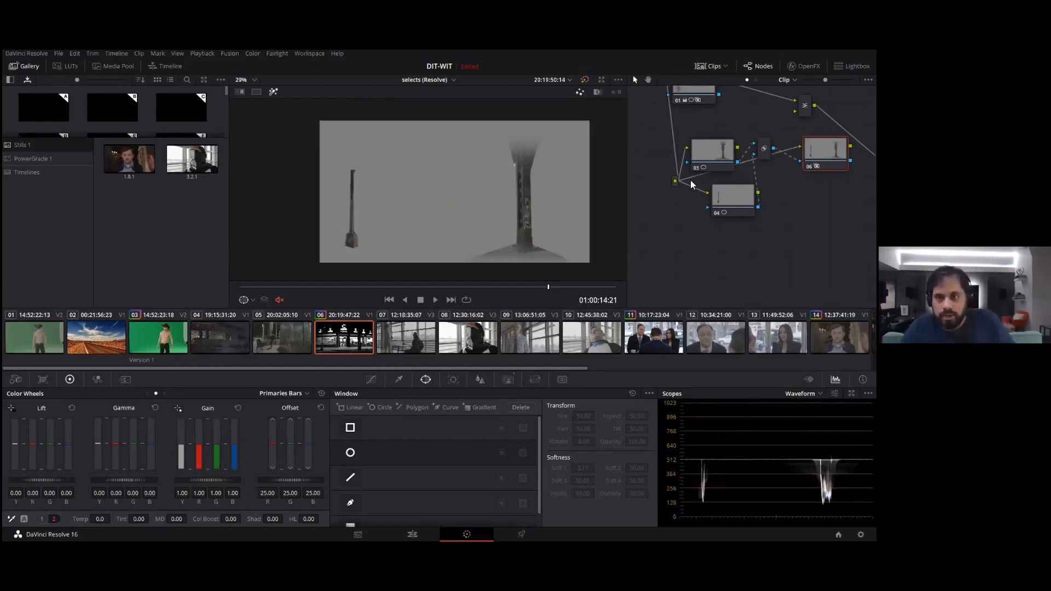
pyautogui.click(723, 164)
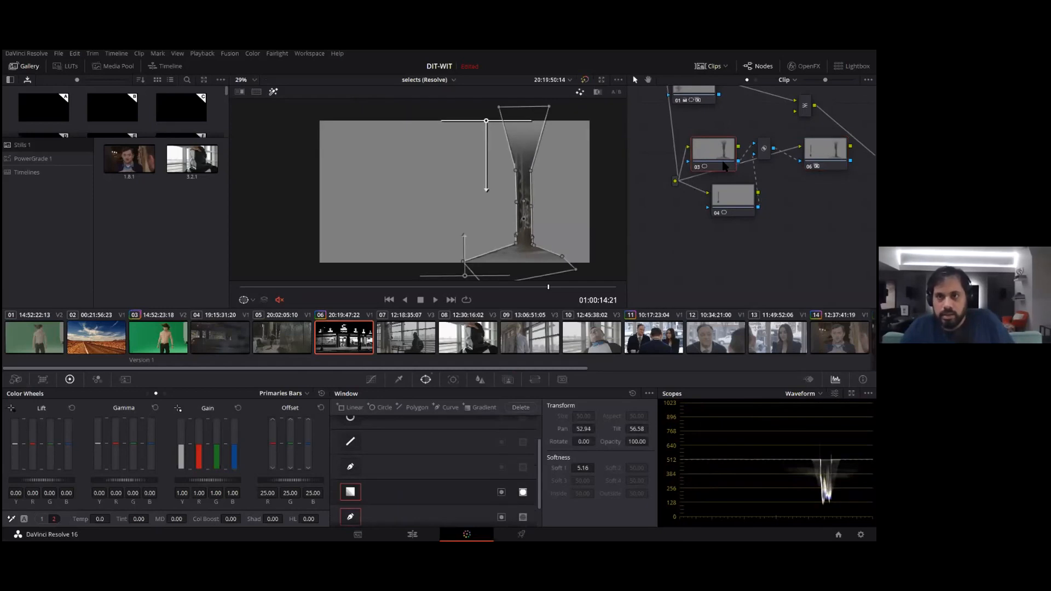
pyautogui.click(752, 112)
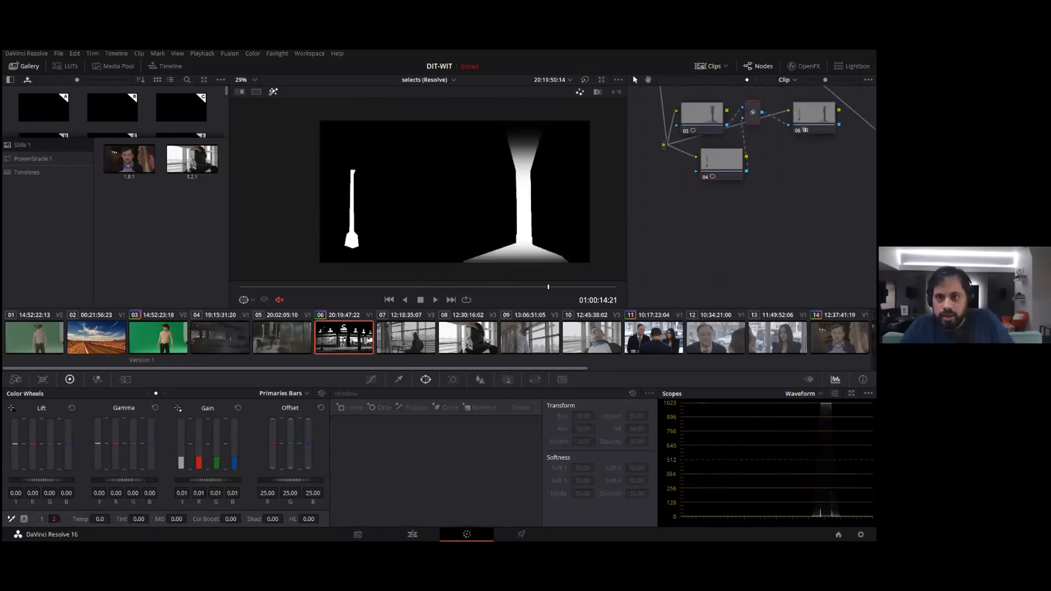
# Step: Move the key mixer down beside node 04 and connect node 06's output to the layer mixer
pyautogui.moveTo(753, 112); pyautogui.dragTo(776, 155)
pyautogui.click(814, 115)
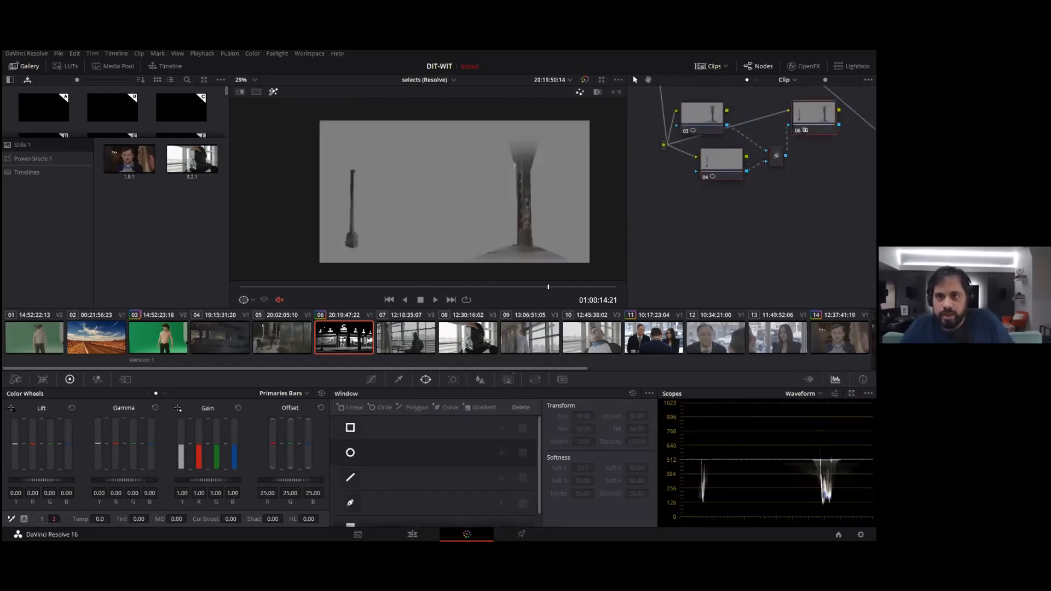
pyautogui.moveTo(814, 115); pyautogui.dragTo(691, 145)
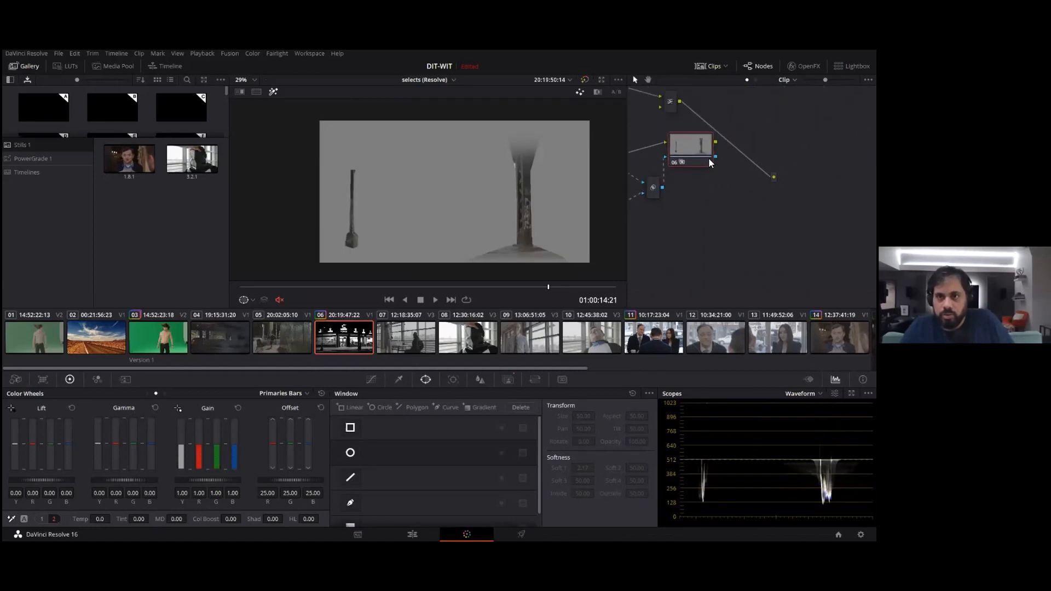
pyautogui.click(669, 102)
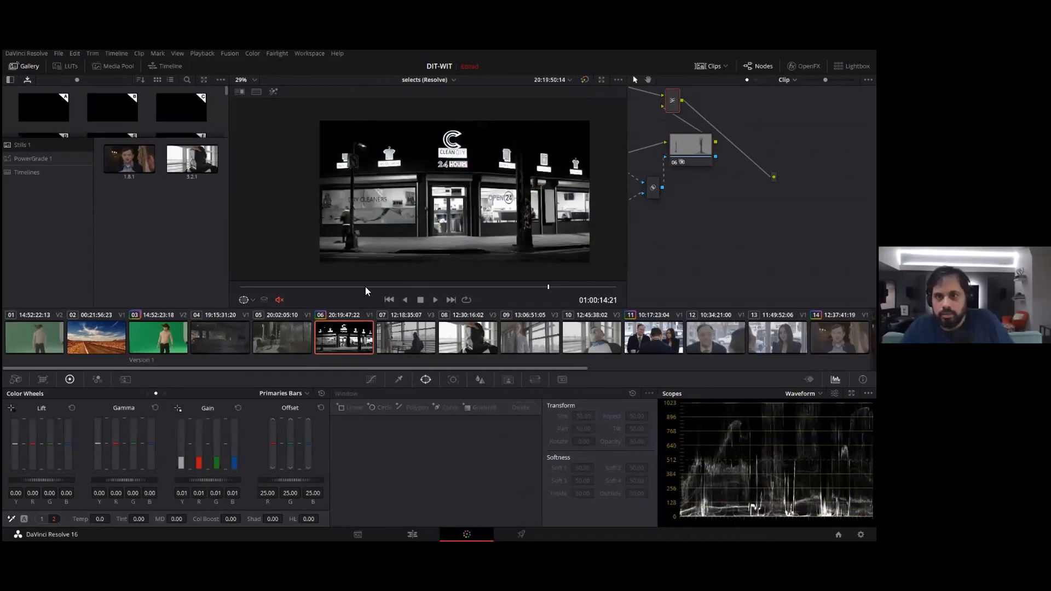
# Step: Scrub through clip 06 to review the combined runner and pole mattes, and switch to clip 07
pyautogui.click(486, 286)
pyautogui.moveTo(499, 291); pyautogui.dragTo(633, 298)
pyautogui.moveTo(356, 287); pyautogui.dragTo(222, 273)
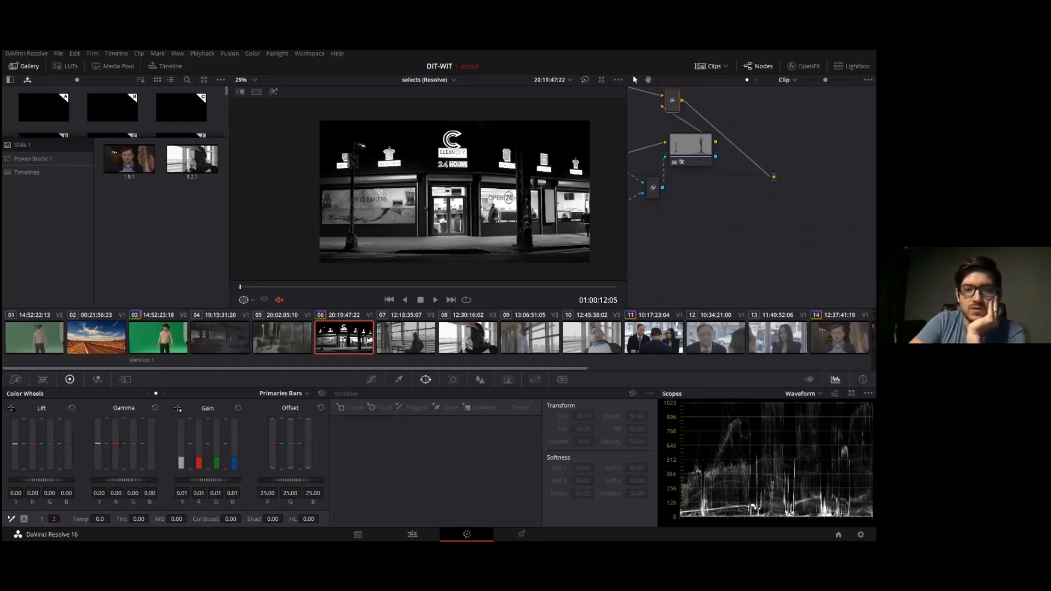
pyautogui.click(420, 338)
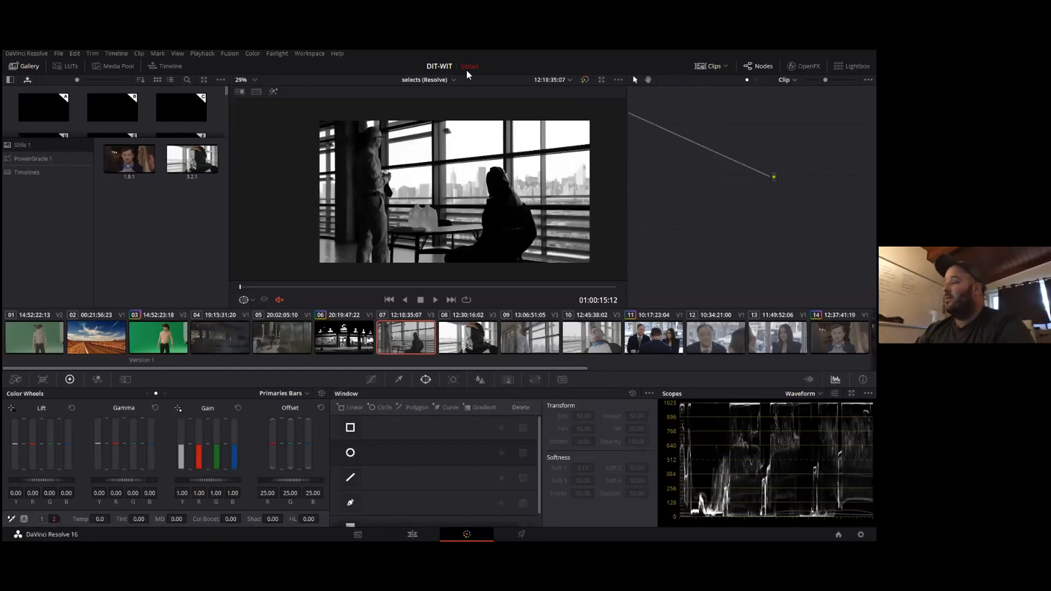
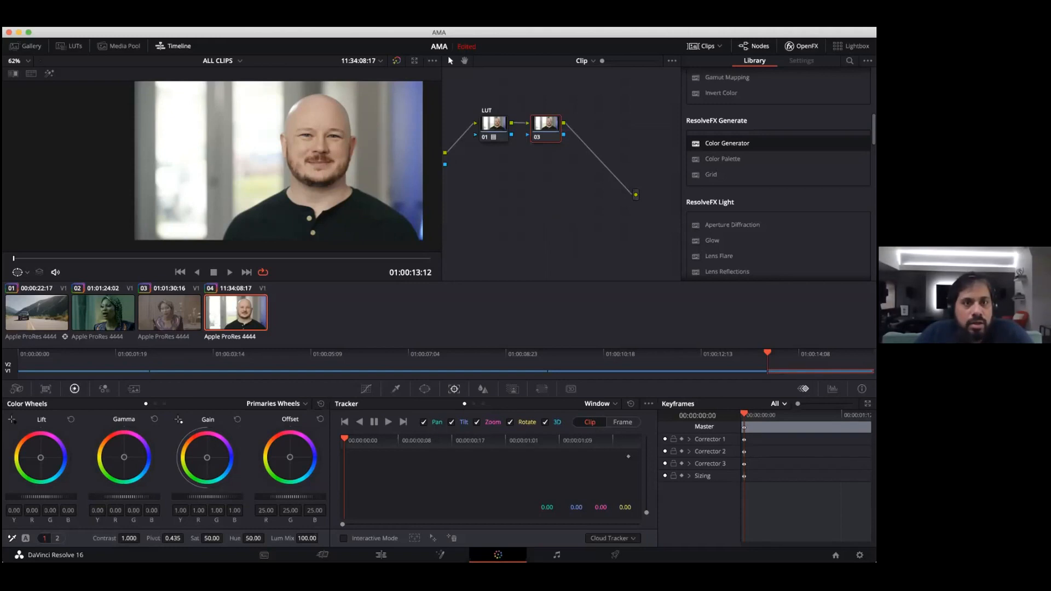
pyautogui.click(337, 22)
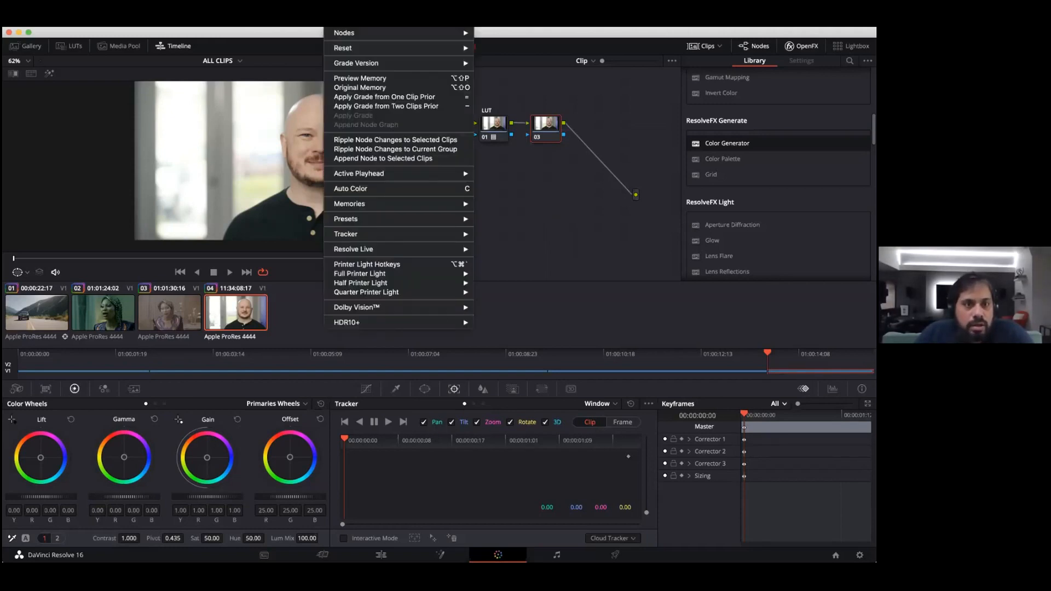
pyautogui.moveTo(337, 47)
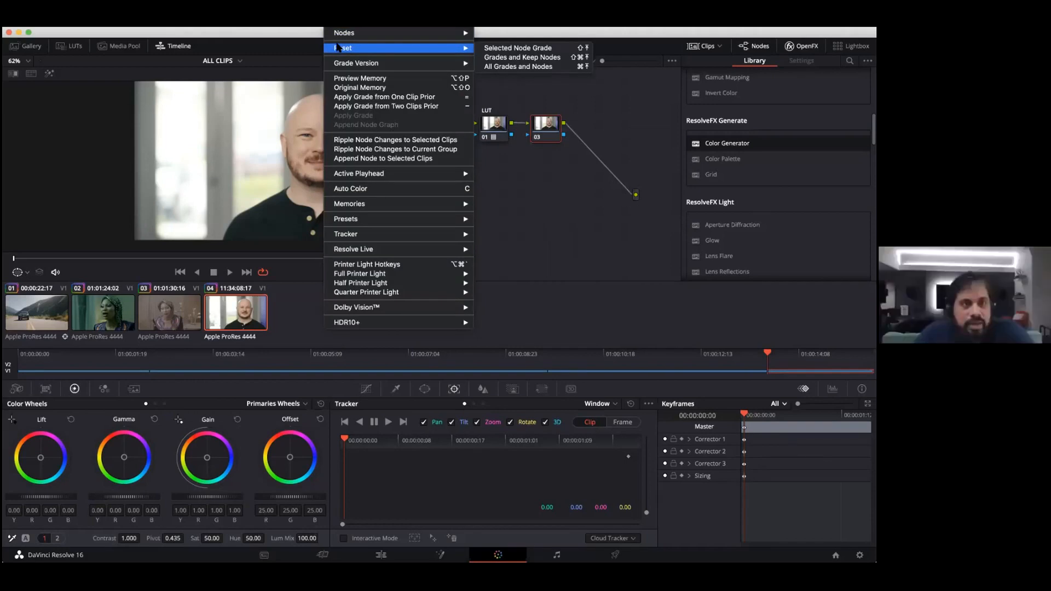
pyautogui.moveTo(276, 21)
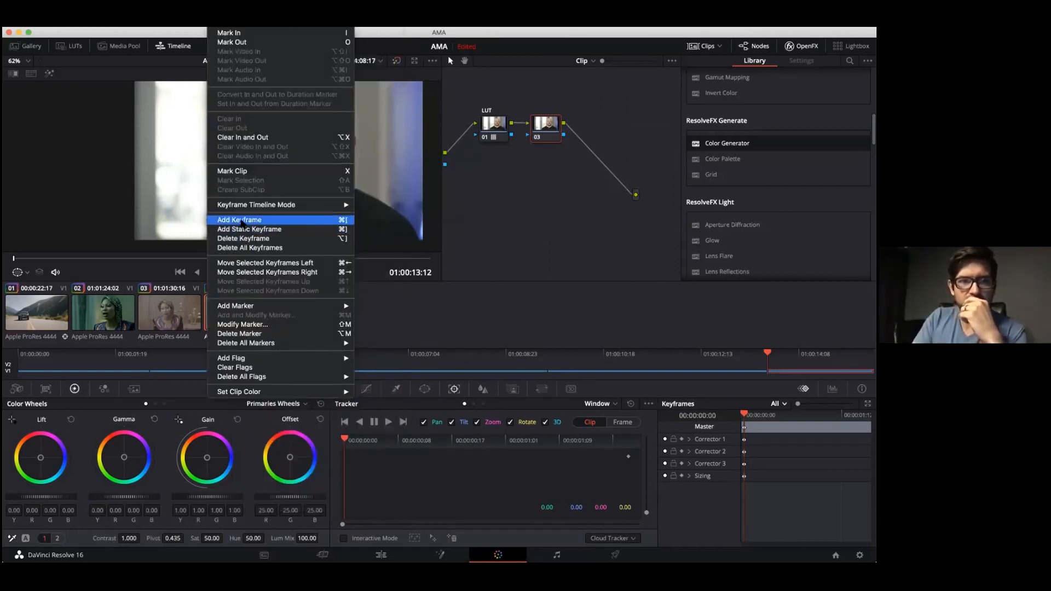
pyautogui.click(666, 240)
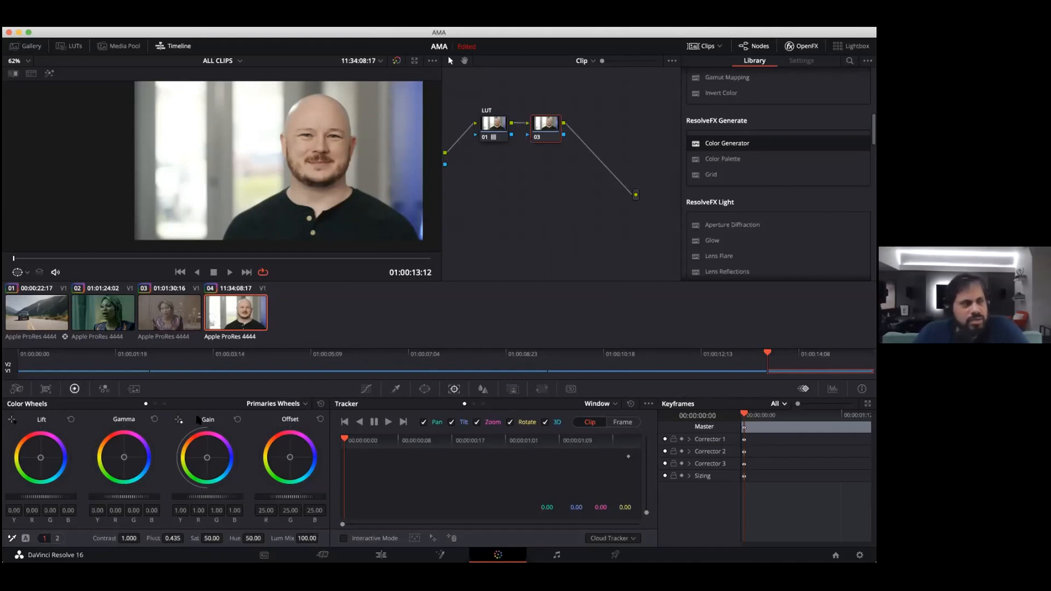
# Step: On node 03 of clip 04, lower the master gamma to -0.10 and the master gain to 0.88
pyautogui.moveTo(124, 459)
pyautogui.mouseDown()
pyautogui.moveTo(114, 451)
pyautogui.moveTo(124, 457)
pyautogui.mouseUp()
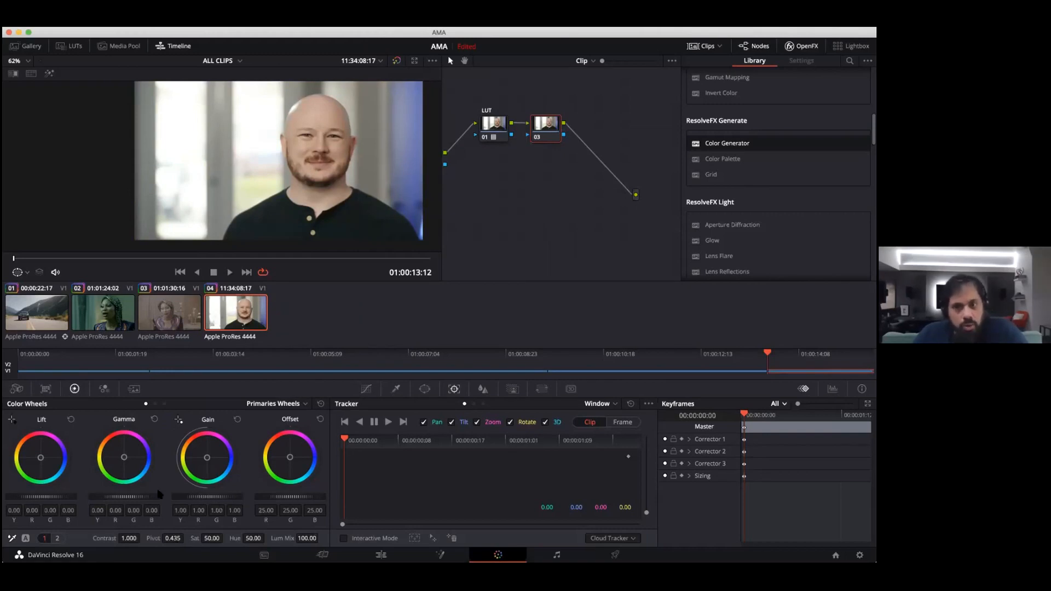
pyautogui.moveTo(154, 497); pyautogui.dragTo(100, 497)
pyautogui.moveTo(217, 499)
pyautogui.mouseDown()
pyautogui.moveTo(173, 492)
pyautogui.moveTo(227, 498)
pyautogui.mouseUp()
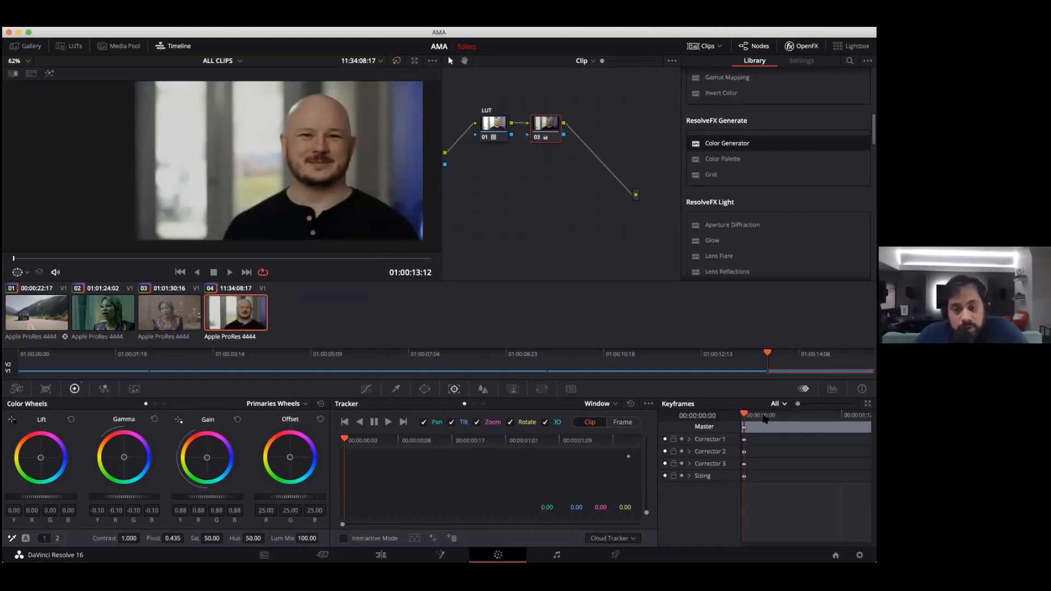
# Step: Show the Color keyframes, expand the Corrector 3 tracks, and play the clip forward to a later frame
pyautogui.click(777, 403)
pyautogui.click(759, 432)
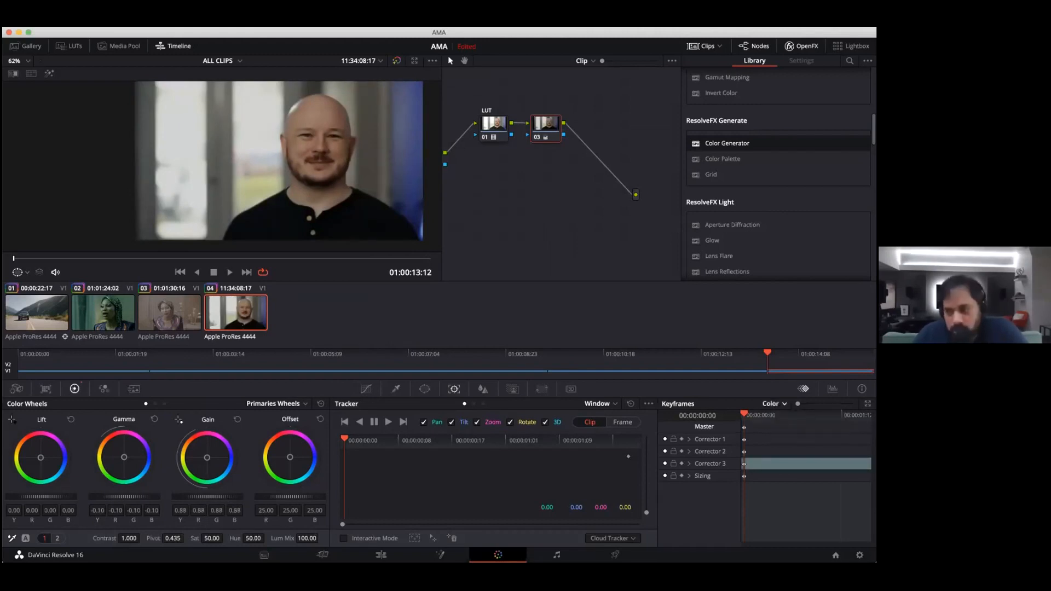
pyautogui.click(689, 464)
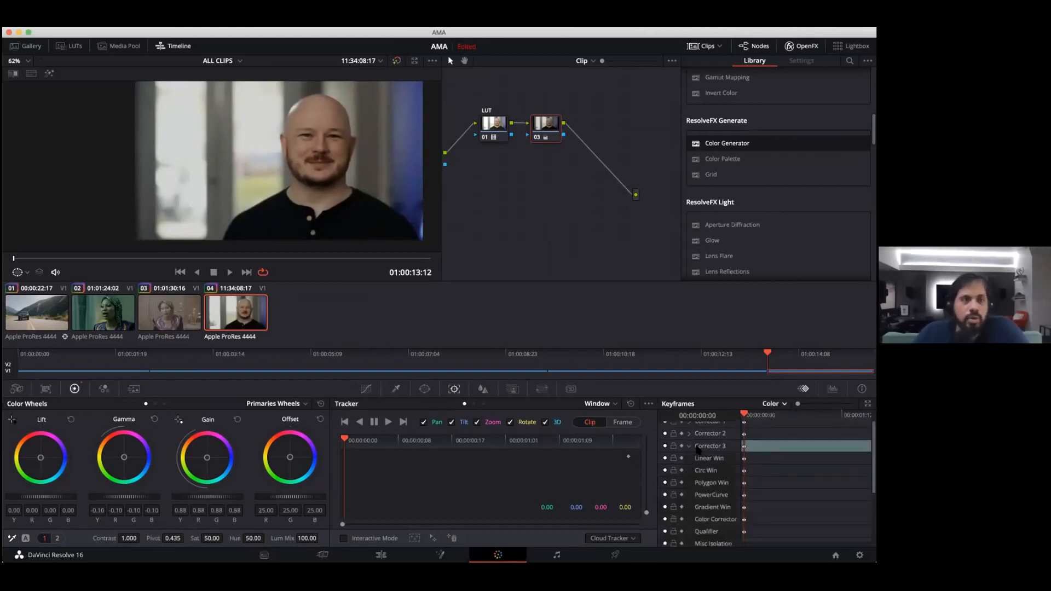
pyautogui.press('space')
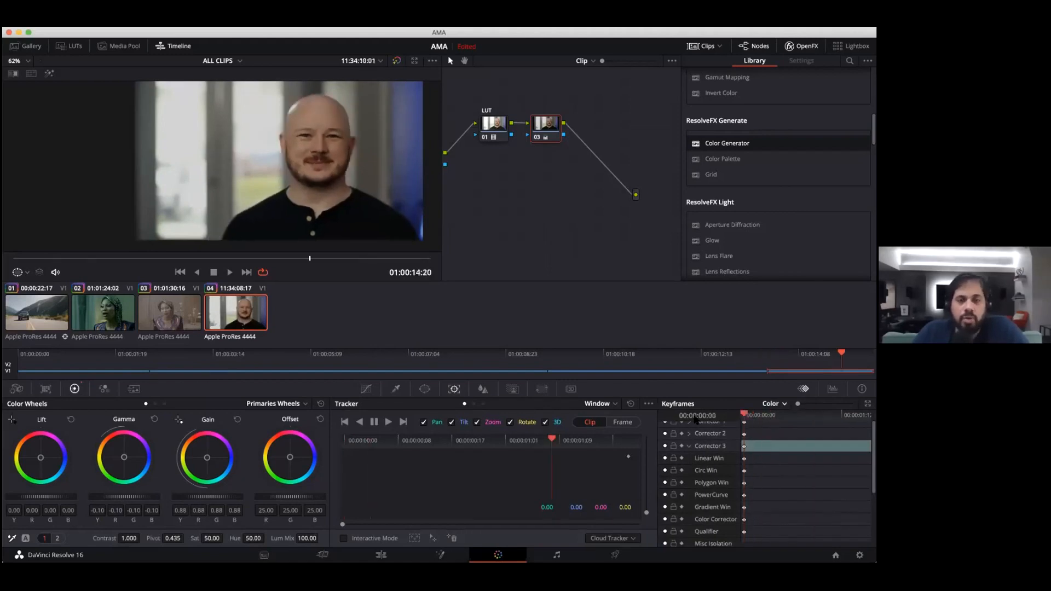
# Step: Play clip 04 back and compare the image with node 03 disabled and enabled at the first frame
pyautogui.press('space')
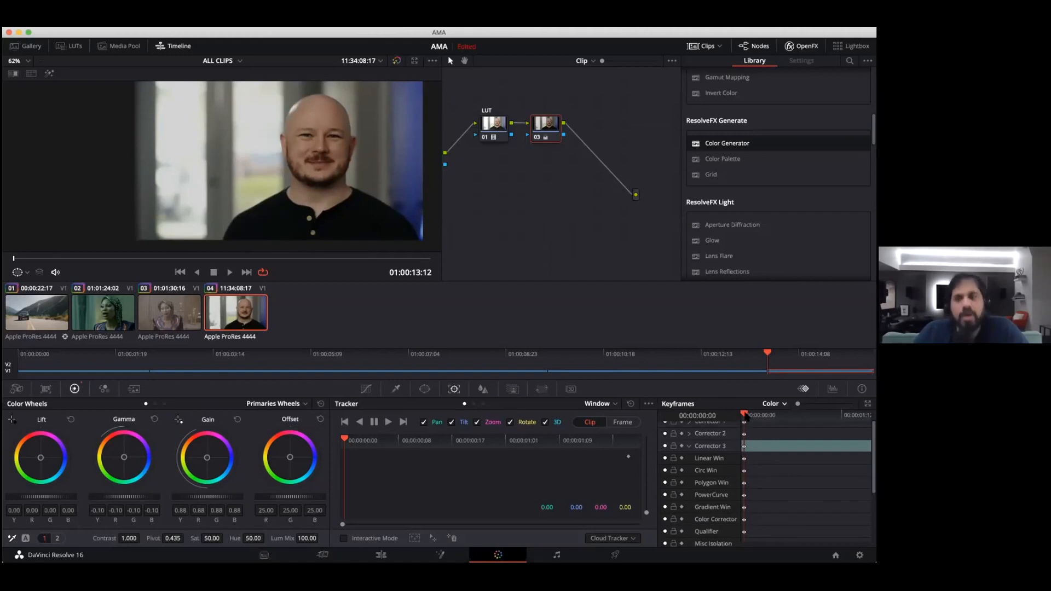
pyautogui.press('space')
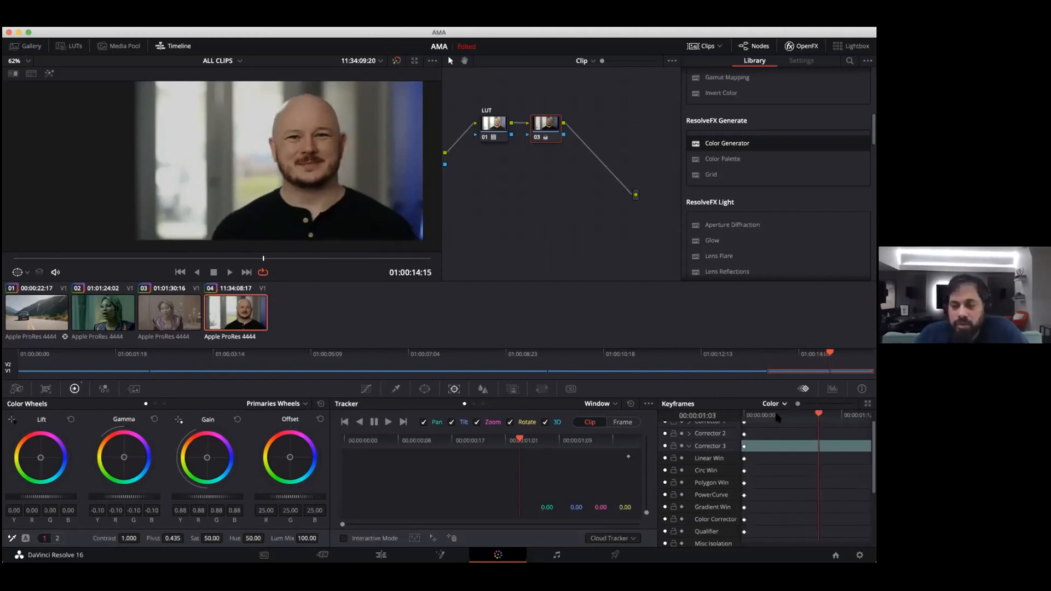
pyautogui.press('space')
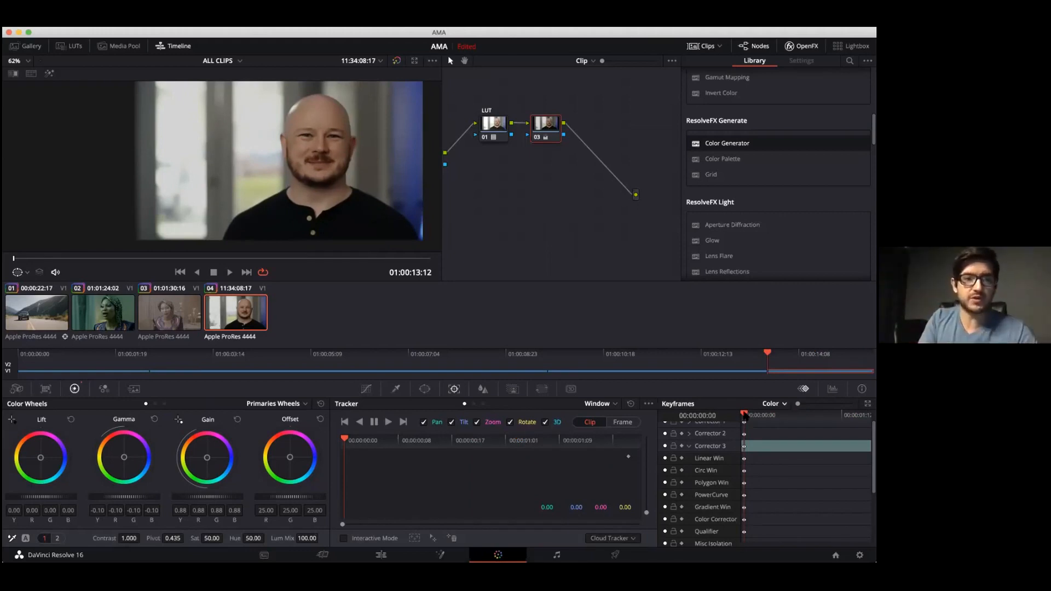
pyautogui.press('super+d')
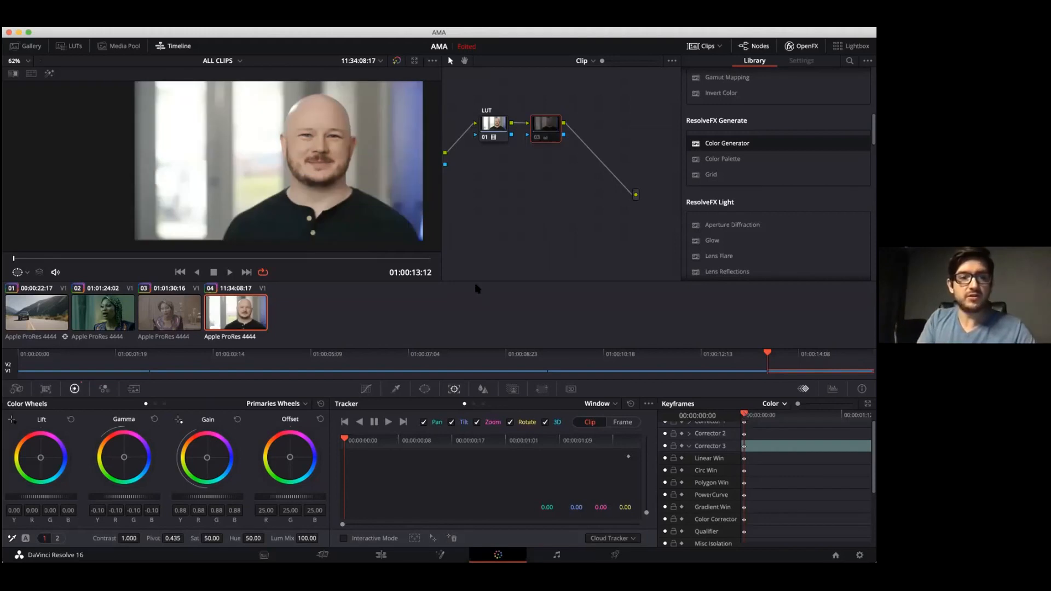
pyautogui.press('super+d')
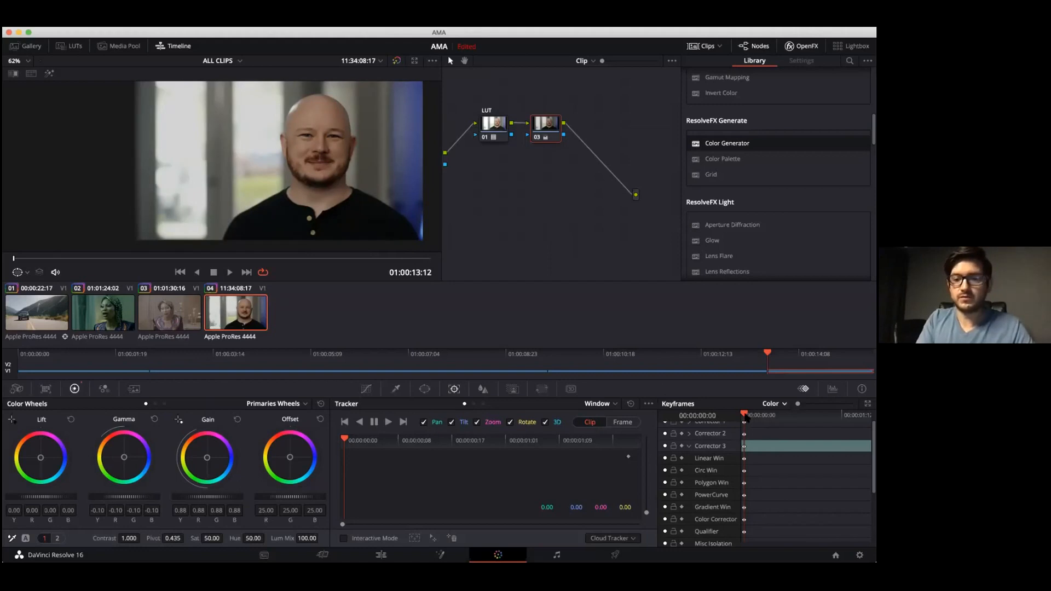
# Step: Play clip 04 from its first frame and stop at keyframe time 00:00:00:10
pyautogui.moveTo(744, 415); pyautogui.dragTo(684, 424)
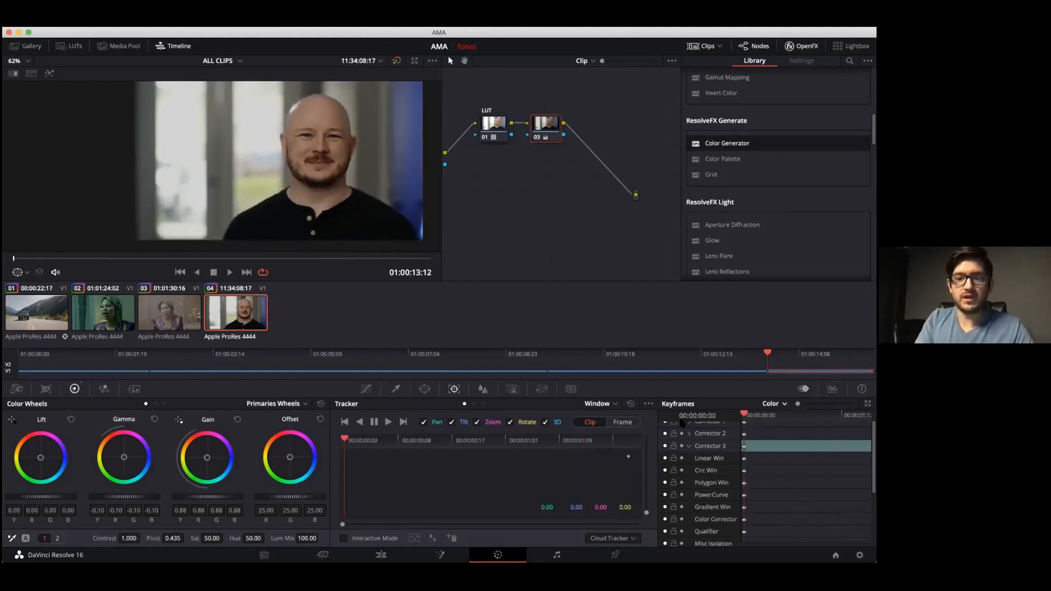
pyautogui.scroll(-1, 711, 470)
pyautogui.scroll(1, 711, 470)
pyautogui.press('space')
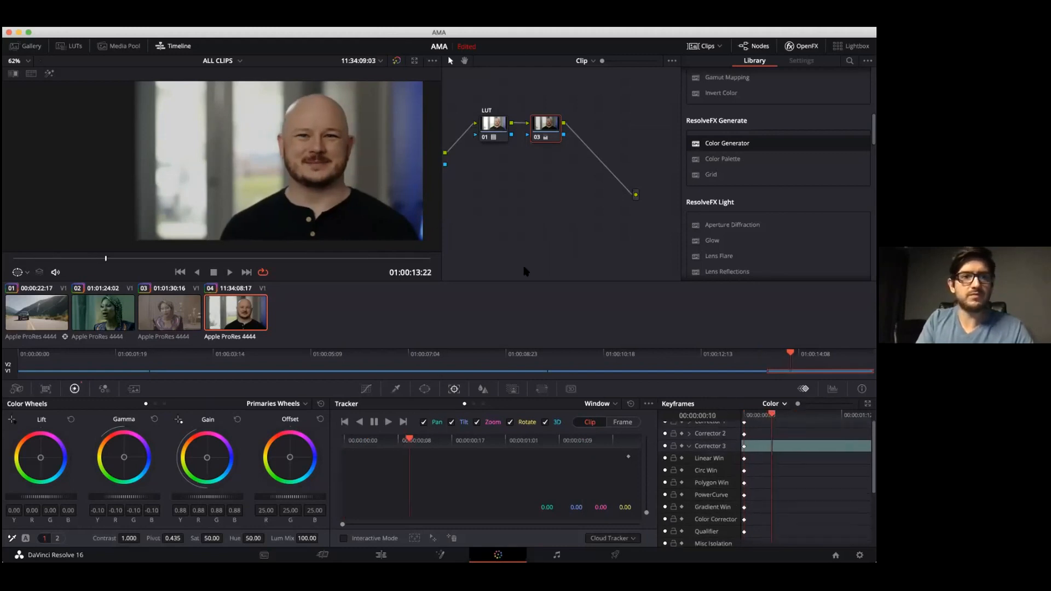
# Step: Try adding a keyframe across all Corrector 3 tracks at 00:00:00:10
pyautogui.click(219, 22)
pyautogui.click(275, 215)
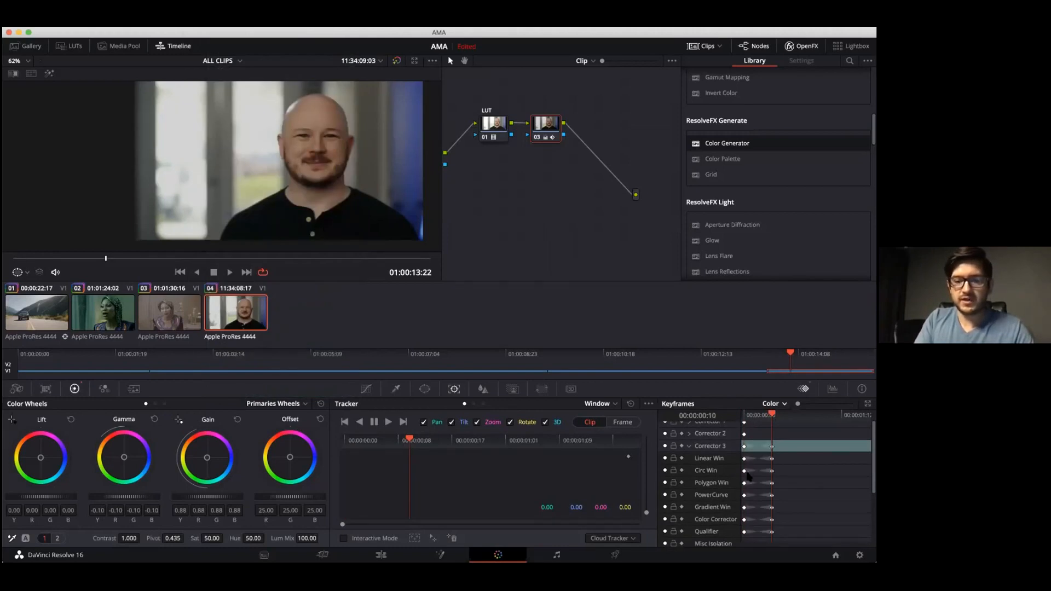
pyautogui.scroll(-3, 748, 477)
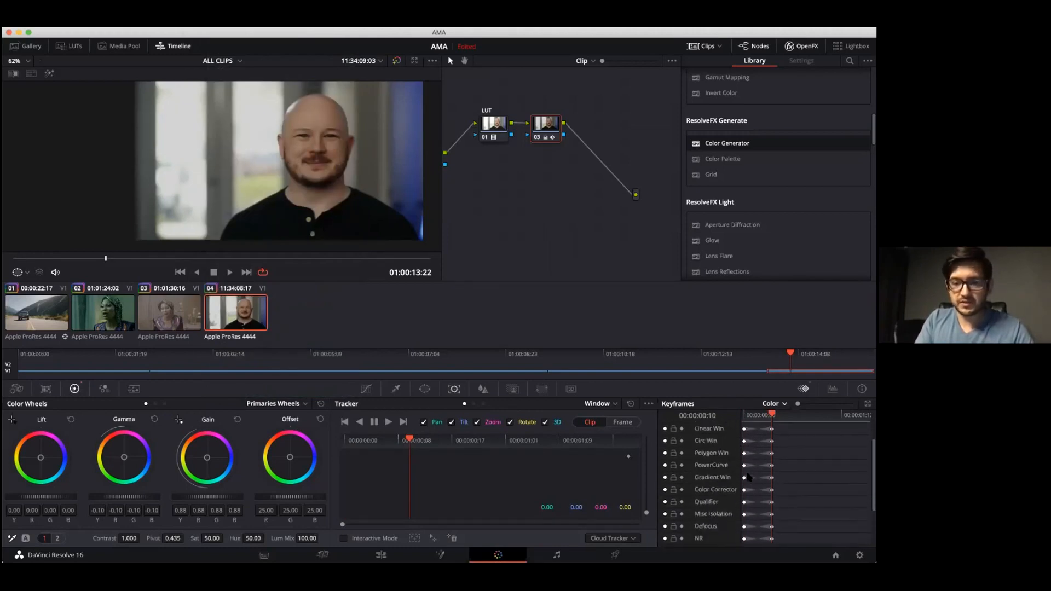
pyautogui.scroll(3, 748, 477)
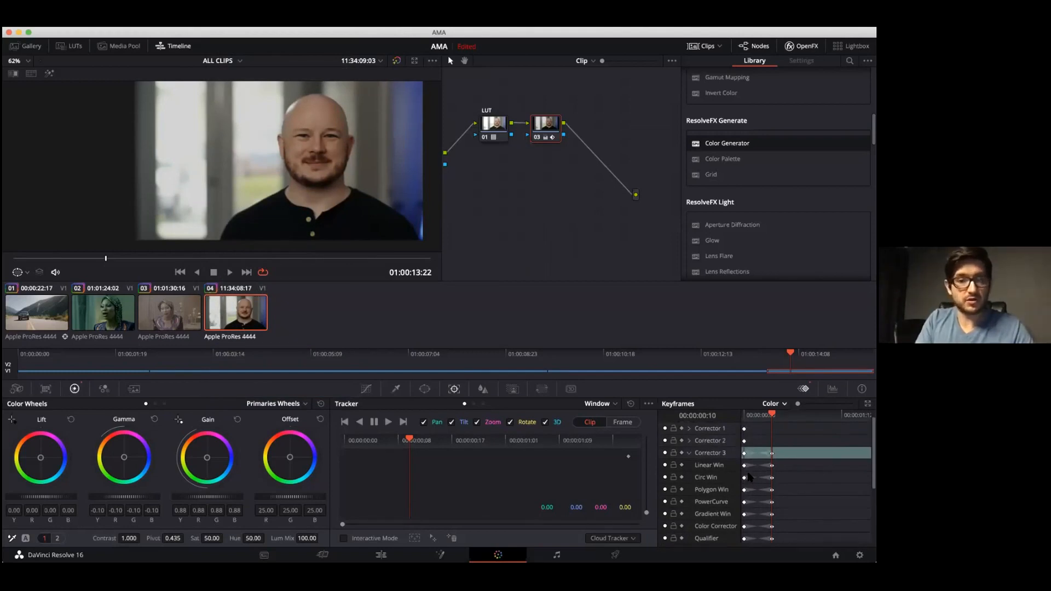
pyautogui.scroll(-1, 749, 477)
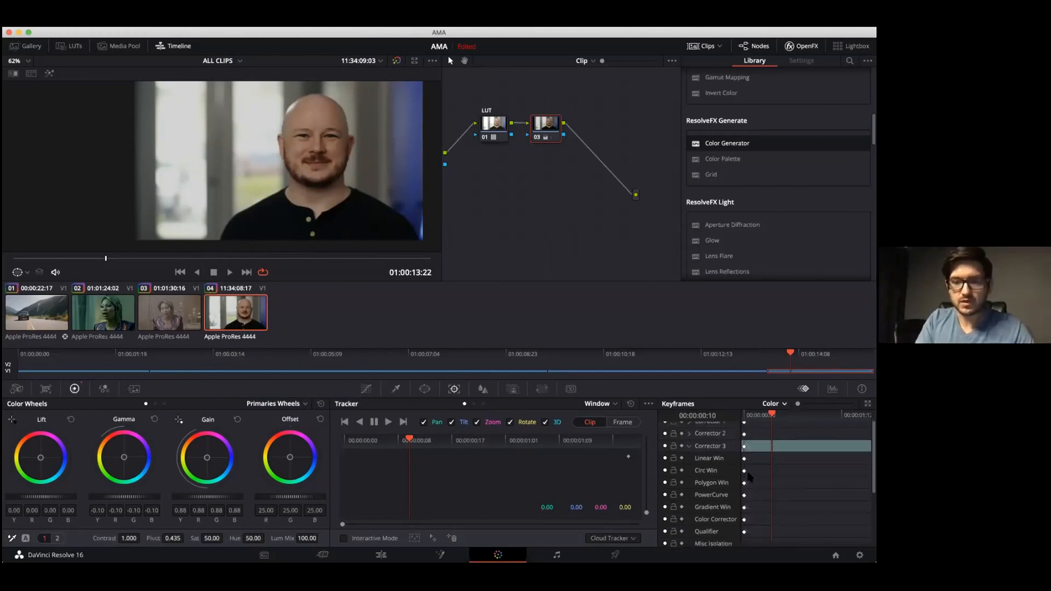
# Step: Add a dynamic keyframe at 00:00:00:10 on only the Defocus track of Corrector 3
pyautogui.click(778, 406)
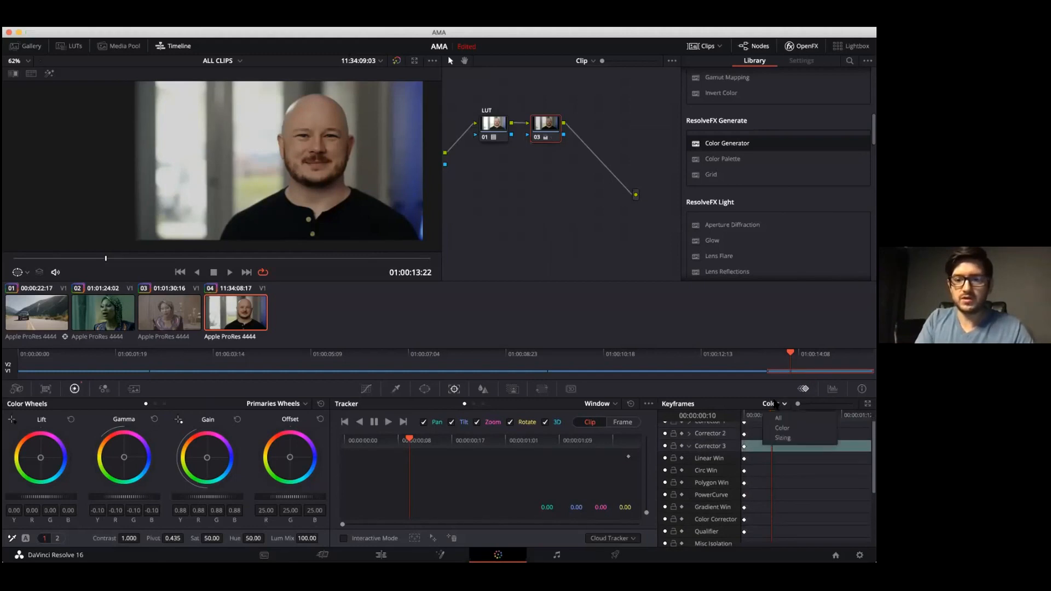
pyautogui.click(780, 429)
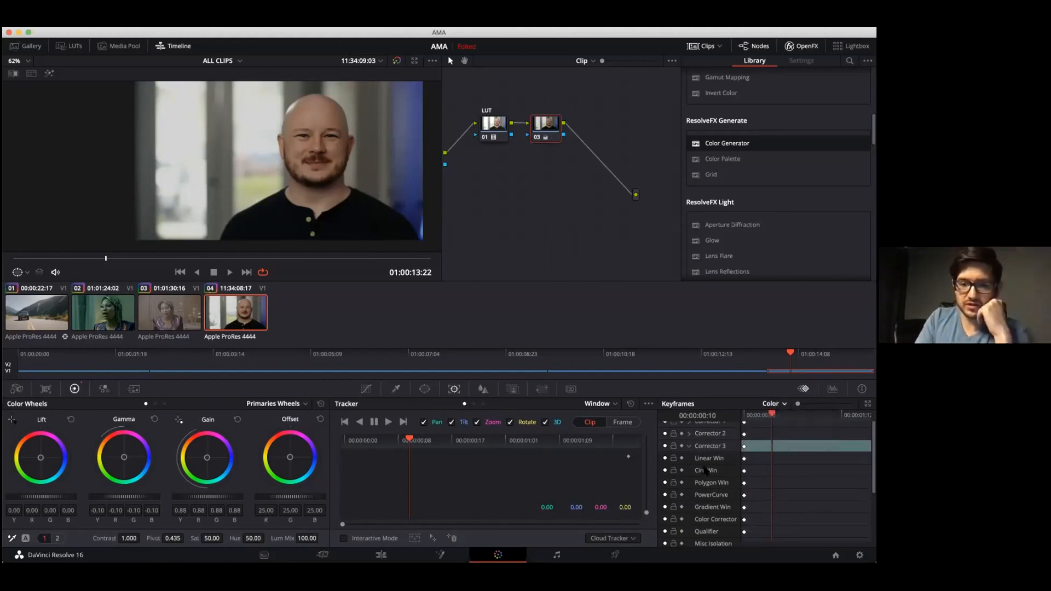
pyautogui.scroll(-4, 712, 482)
pyautogui.click(711, 514)
pyautogui.scroll(-1, 712, 518)
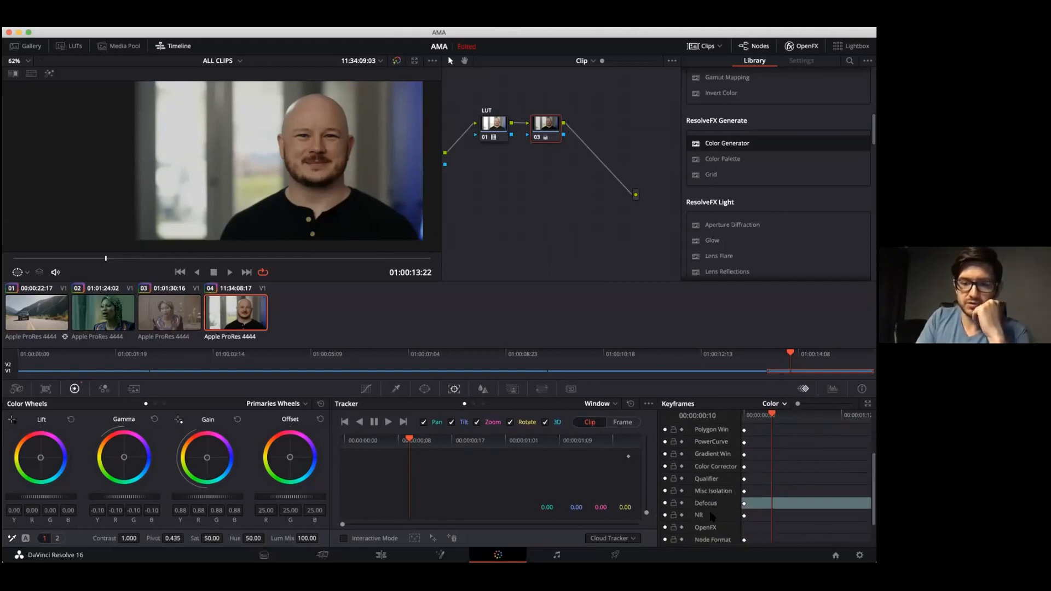
pyautogui.click(221, 21)
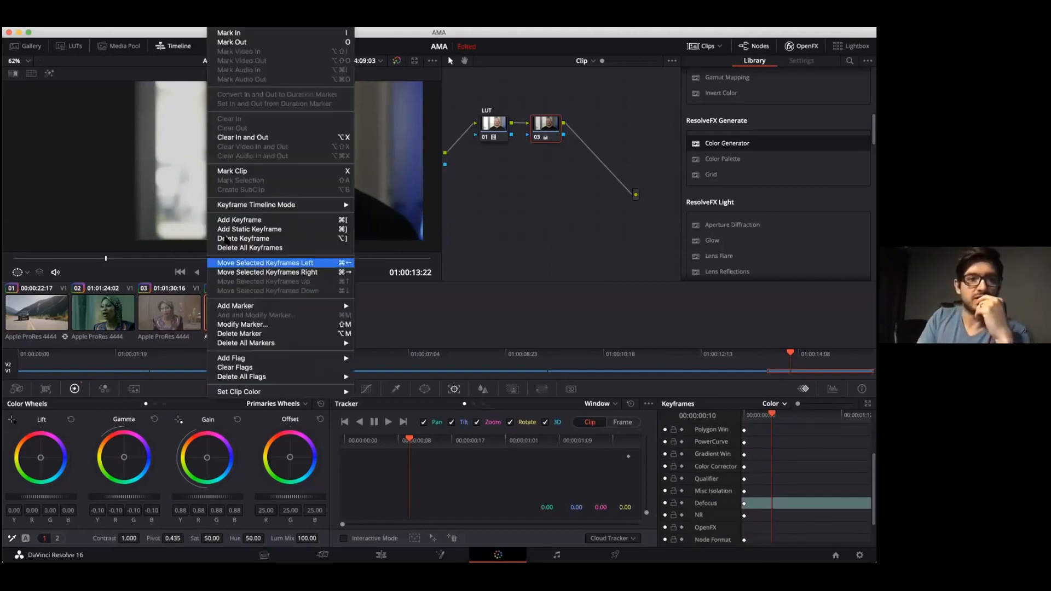
pyautogui.click(250, 230)
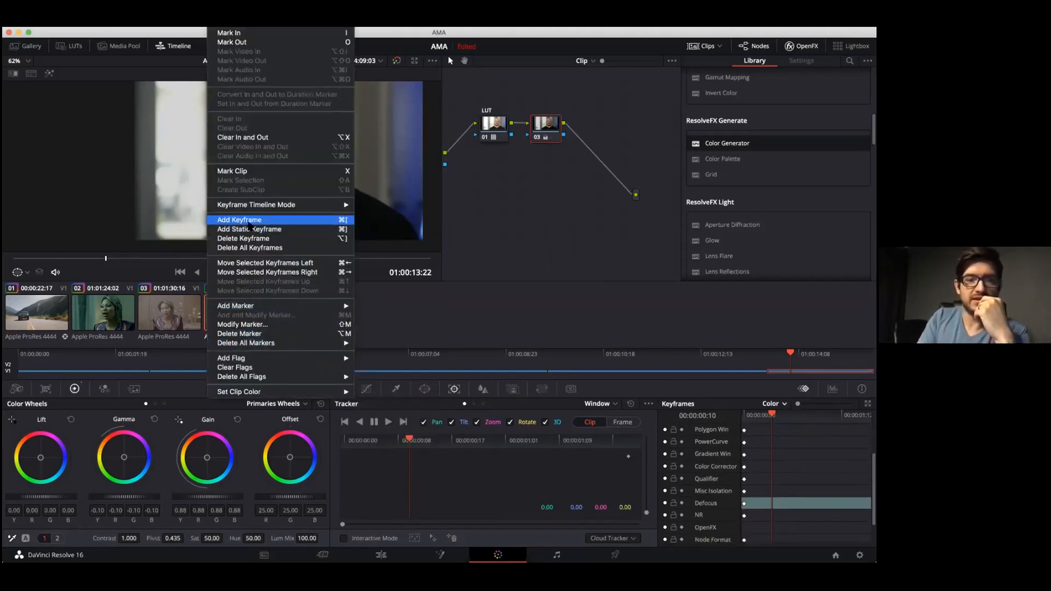
# Step: Set node 03's Key Output gain to 0.000 at 00:00:00:10 and scrub back to the first frame to check the fade
pyautogui.click(513, 389)
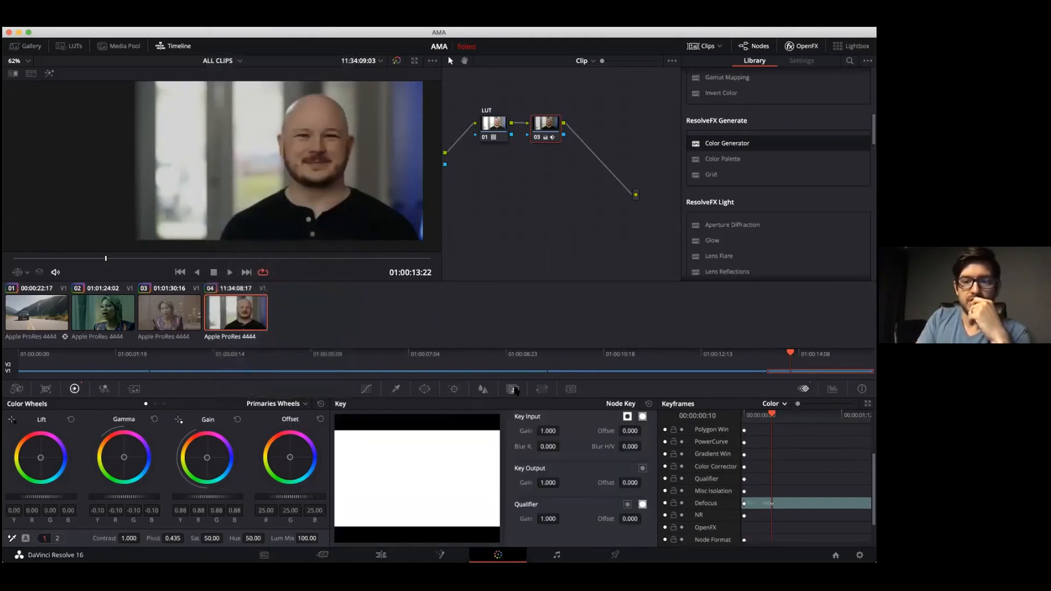
pyautogui.moveTo(560, 483); pyautogui.dragTo(420, 289)
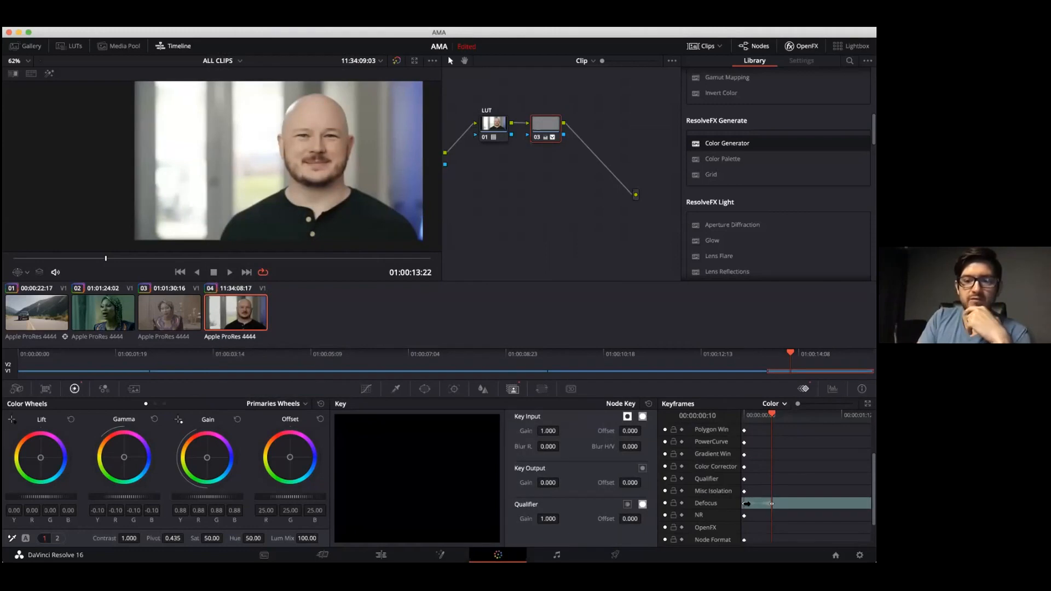
pyautogui.moveTo(772, 414)
pyautogui.mouseDown()
pyautogui.moveTo(721, 418)
pyautogui.moveTo(772, 418)
pyautogui.moveTo(739, 425)
pyautogui.moveTo(772, 428)
pyautogui.mouseUp()
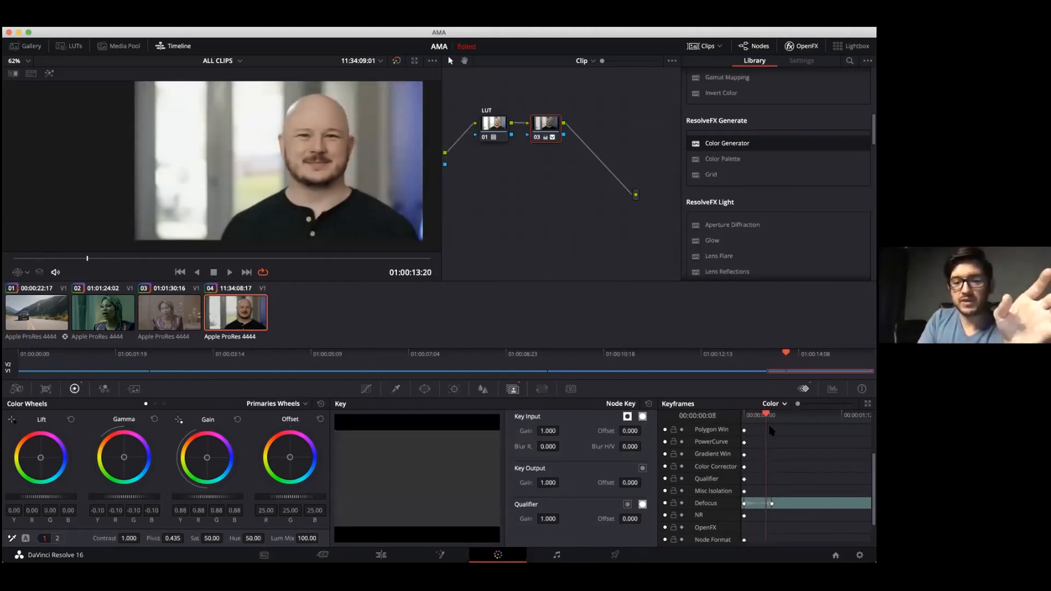
pyautogui.moveTo(741, 478); pyautogui.dragTo(713, 506)
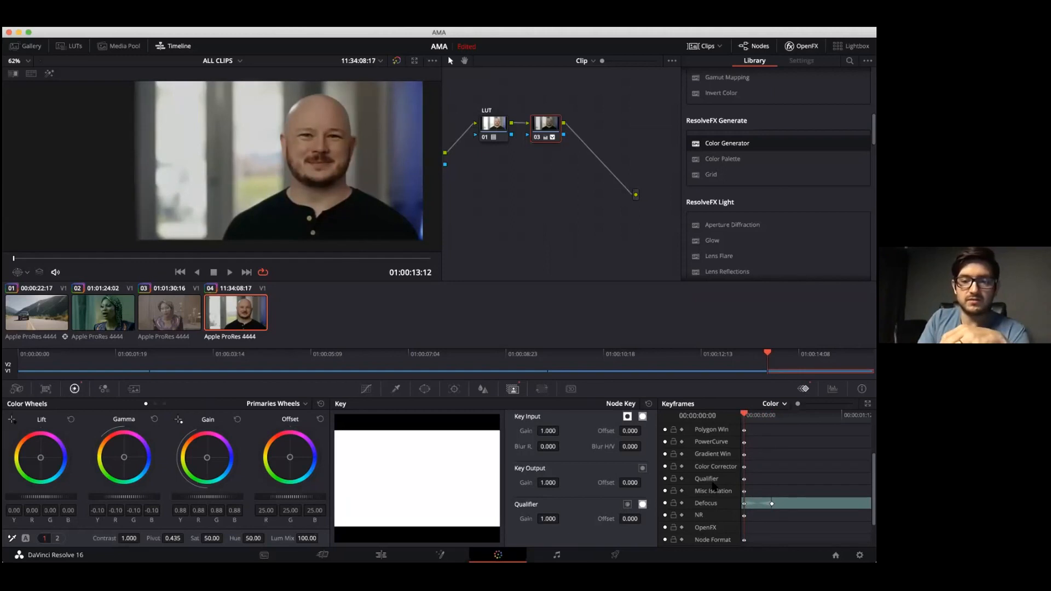
# Step: Examine the Corrector 3 keyframe tracks and scrub between the first frame and 00:00:00:10 to review the grade fade
pyautogui.scroll(5, 713, 486)
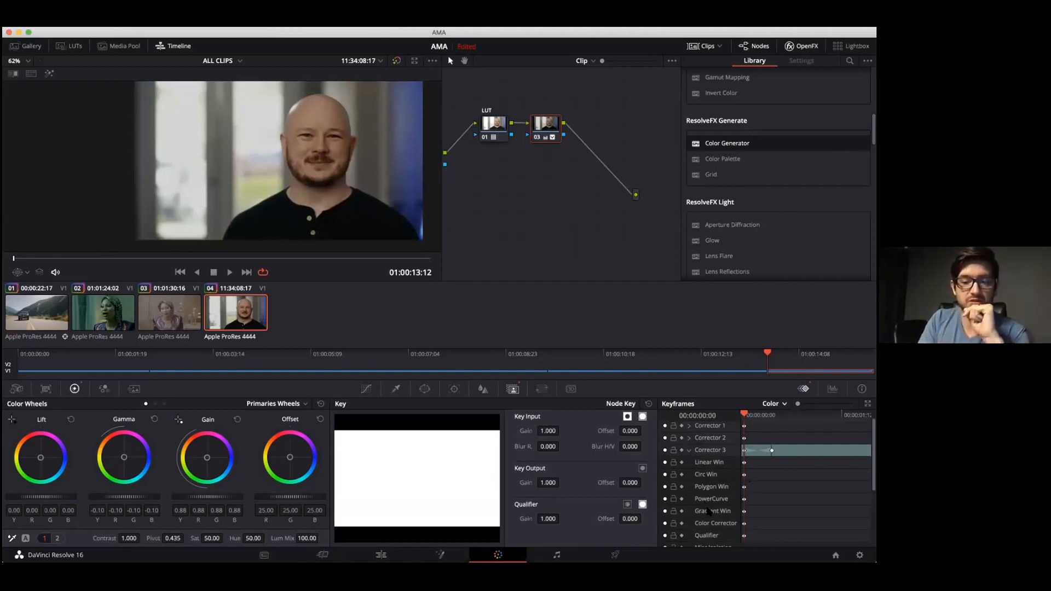
pyautogui.scroll(-3, 709, 512)
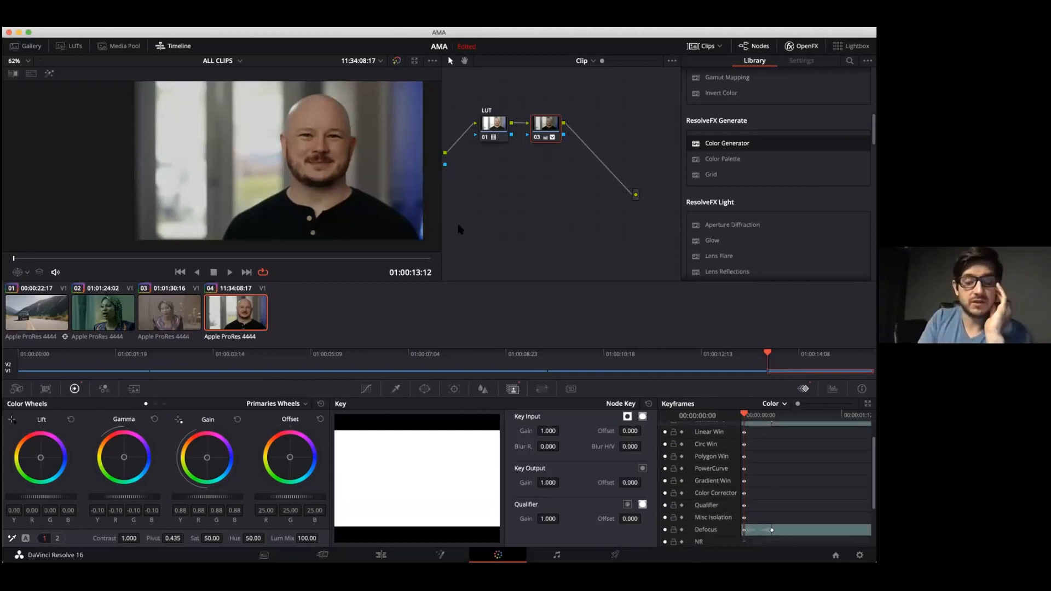
pyautogui.click(767, 415)
pyautogui.moveTo(770, 417)
pyautogui.mouseDown()
pyautogui.moveTo(737, 412)
pyautogui.moveTo(794, 414)
pyautogui.moveTo(767, 417)
pyautogui.moveTo(772, 424)
pyautogui.mouseUp()
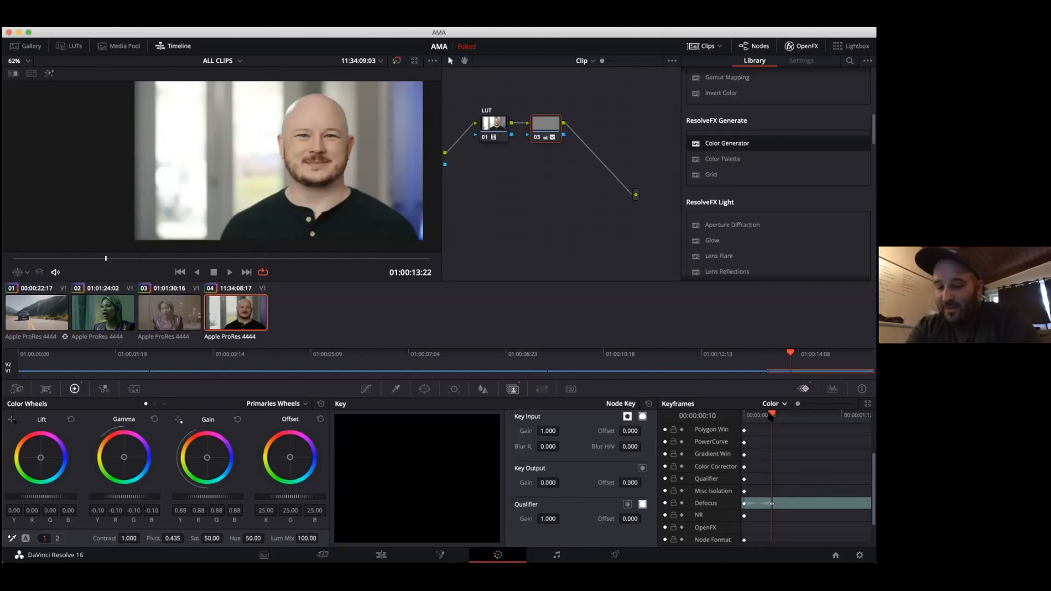
pyautogui.moveTo(772, 416); pyautogui.dragTo(732, 413)
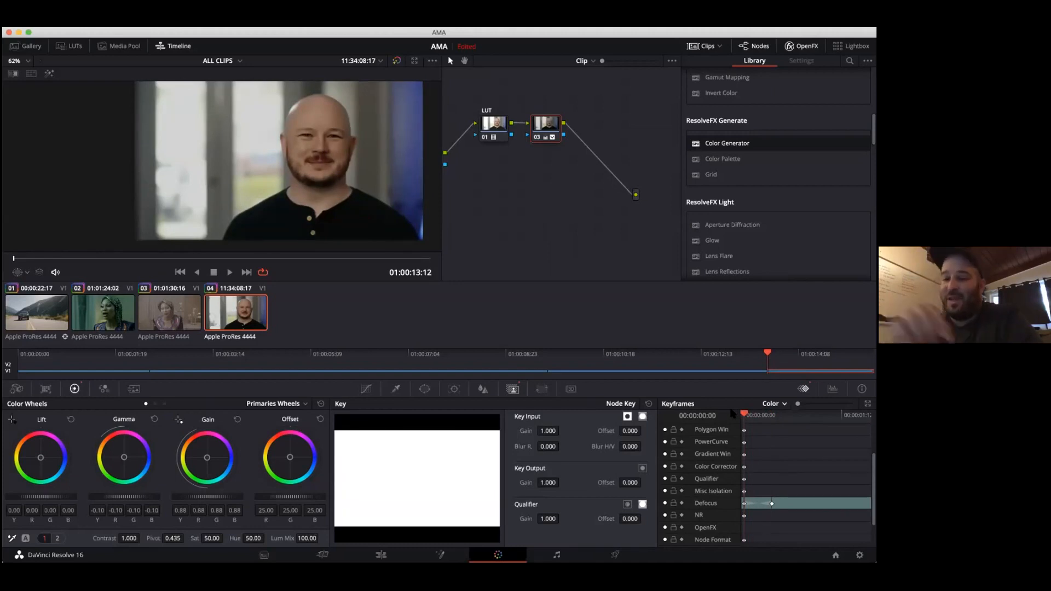
pyautogui.moveTo(732, 413); pyautogui.dragTo(711, 420)
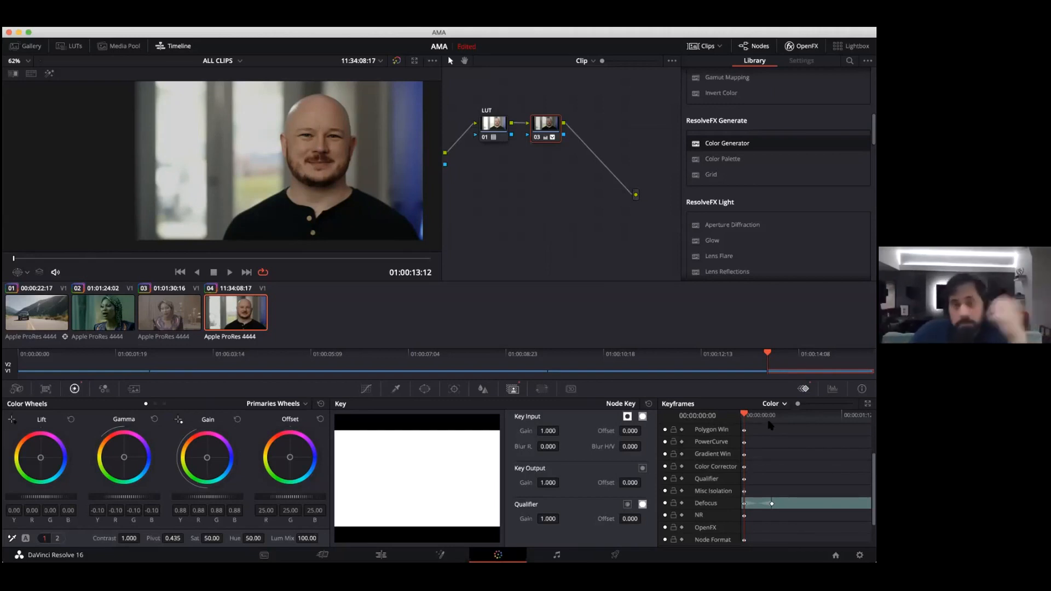
# Step: With automatic keyframing on the Defocus track, adjust the Key Output gain at 00:00:00:17 and add keyframes at later frames
pyautogui.moveTo(746, 415); pyautogui.dragTo(784, 426)
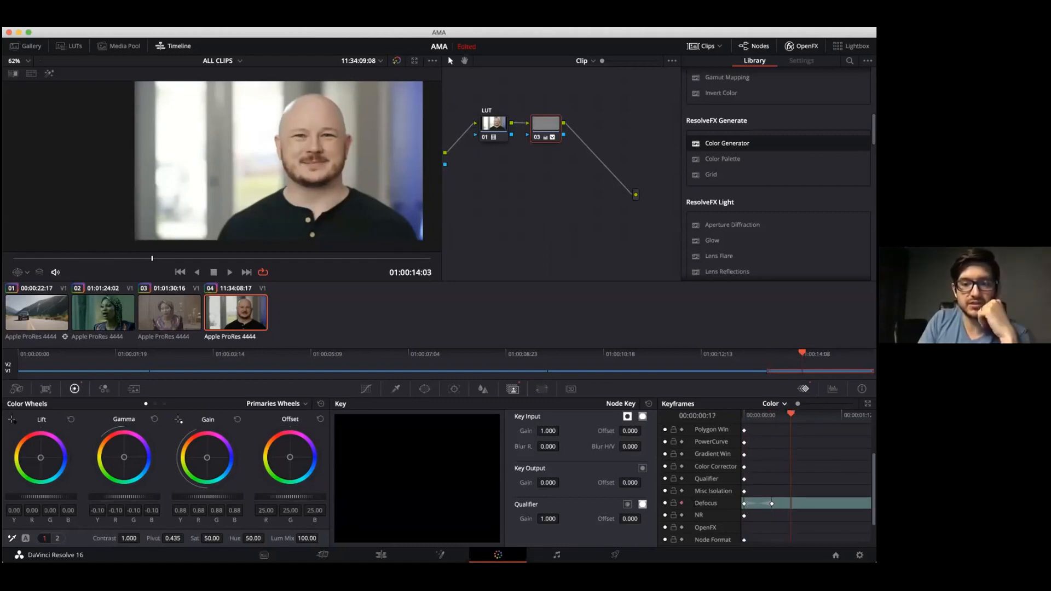
pyautogui.moveTo(548, 482); pyautogui.dragTo(562, 482)
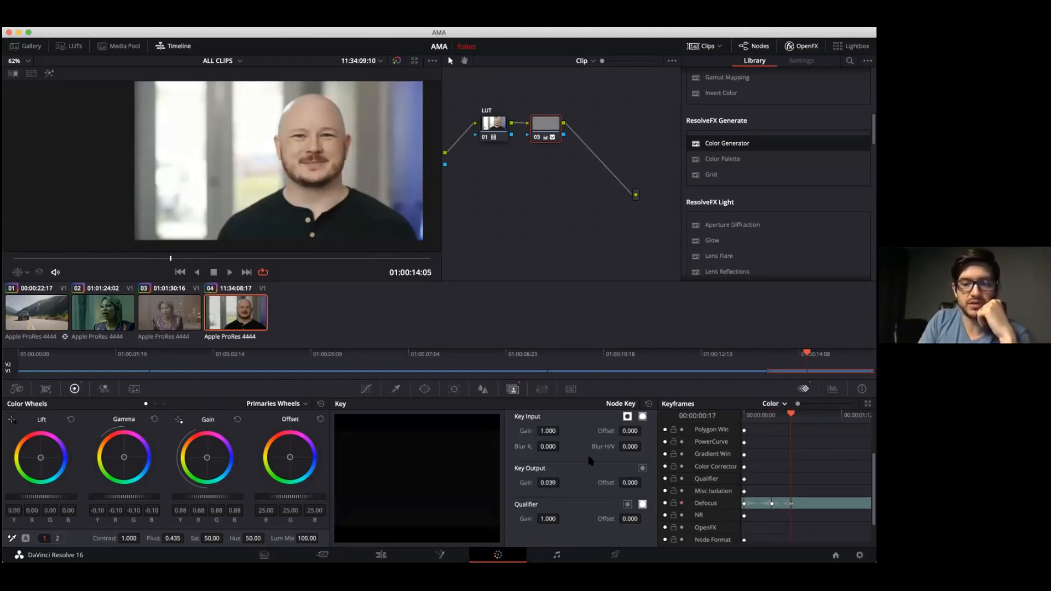
pyautogui.moveTo(548, 482); pyautogui.dragTo(246, 487)
pyautogui.click(841, 415)
# Step: Play the keyframed clip briefly and switch the Keyframes display from Color to All
pyautogui.press('space')
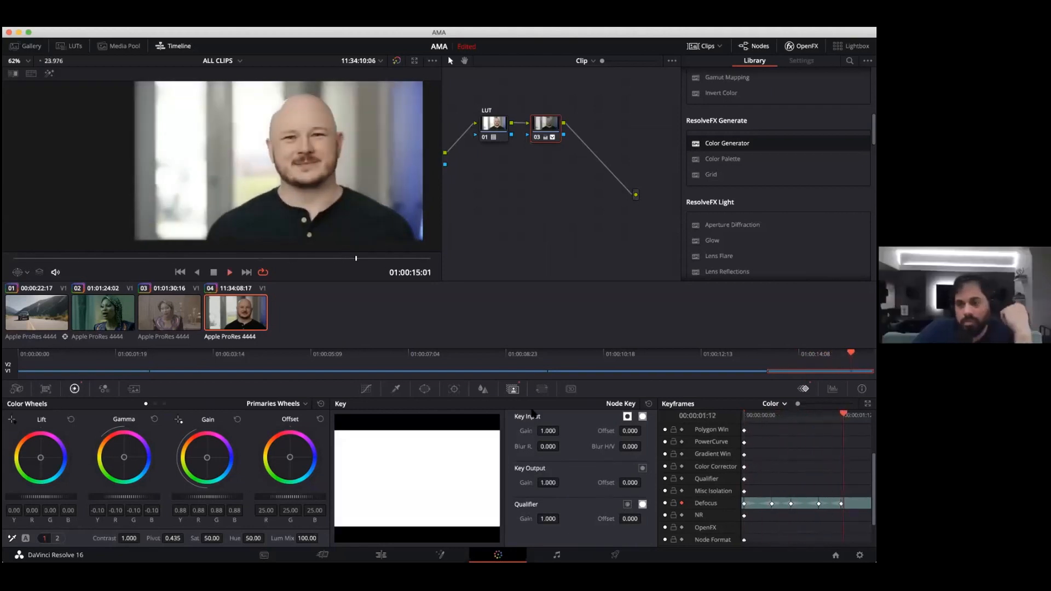
pyautogui.press('space')
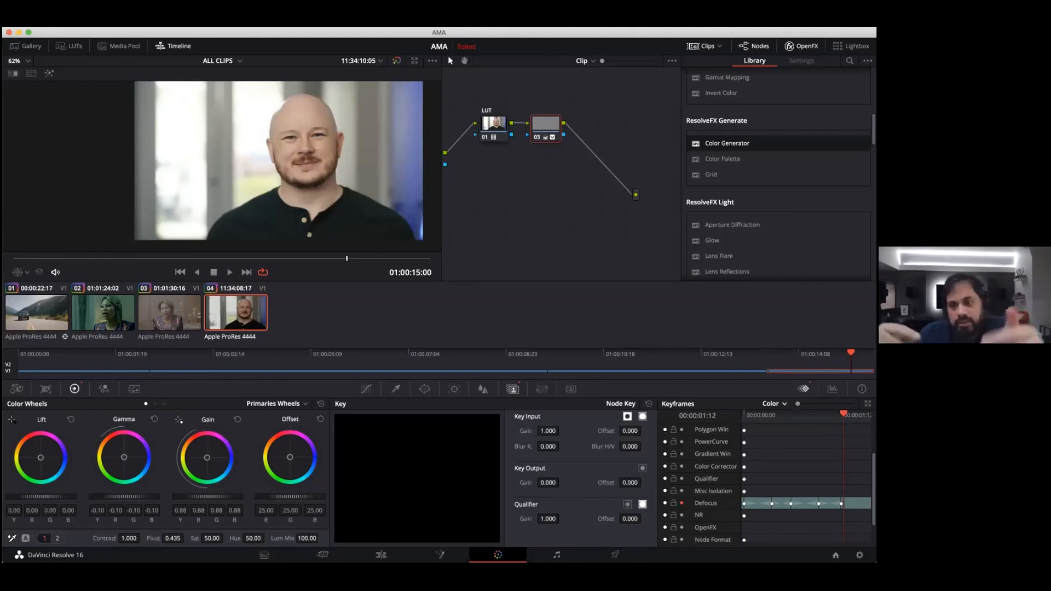
pyautogui.click(771, 405)
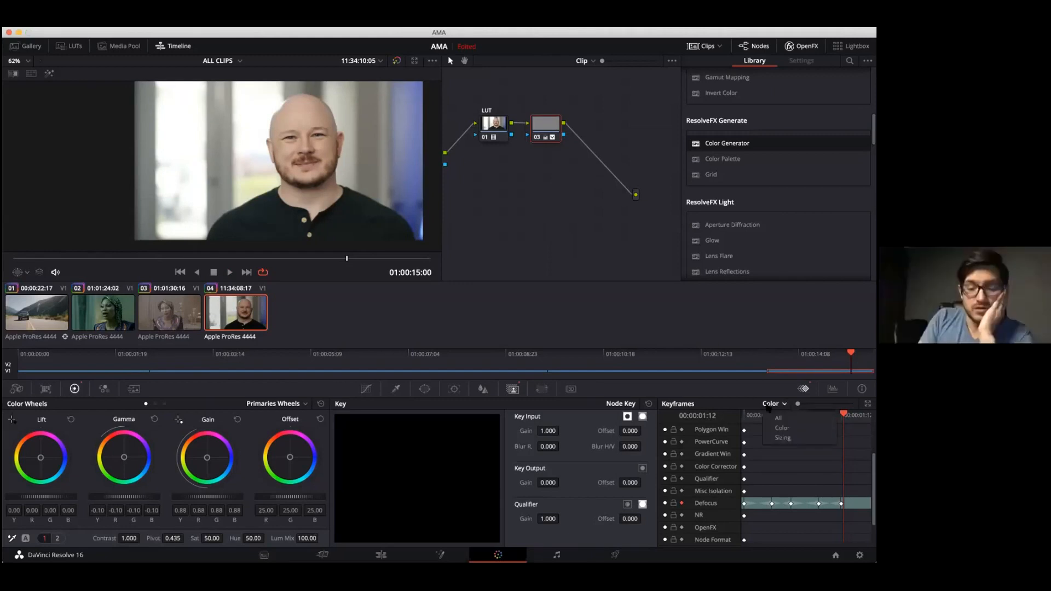
pyautogui.click(779, 419)
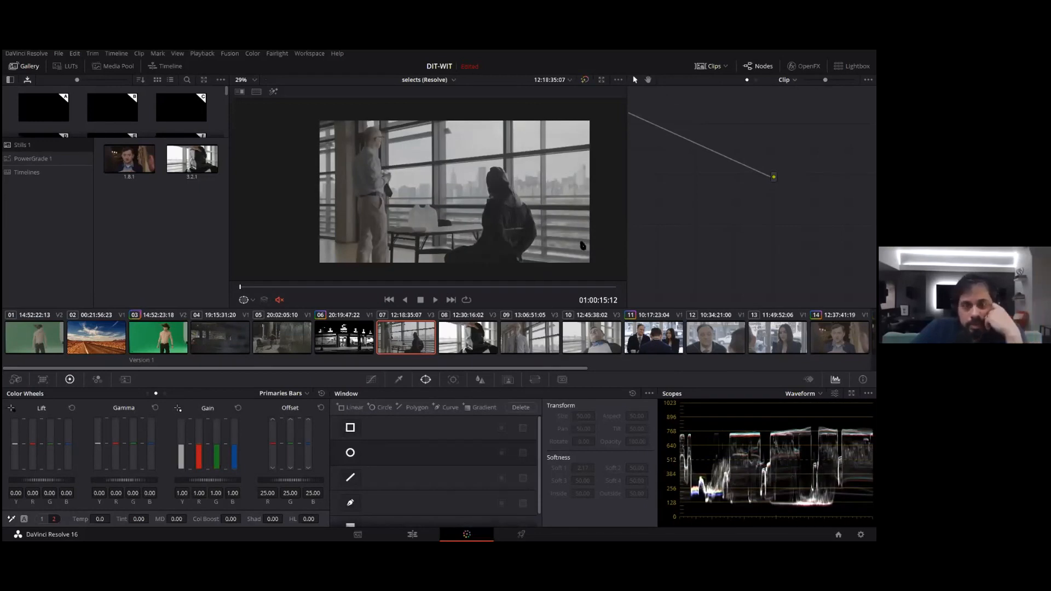
# Step: Lower the master Offset on node 01 of clip 07 to 21.40
pyautogui.moveTo(646, 184); pyautogui.dragTo(744, 179)
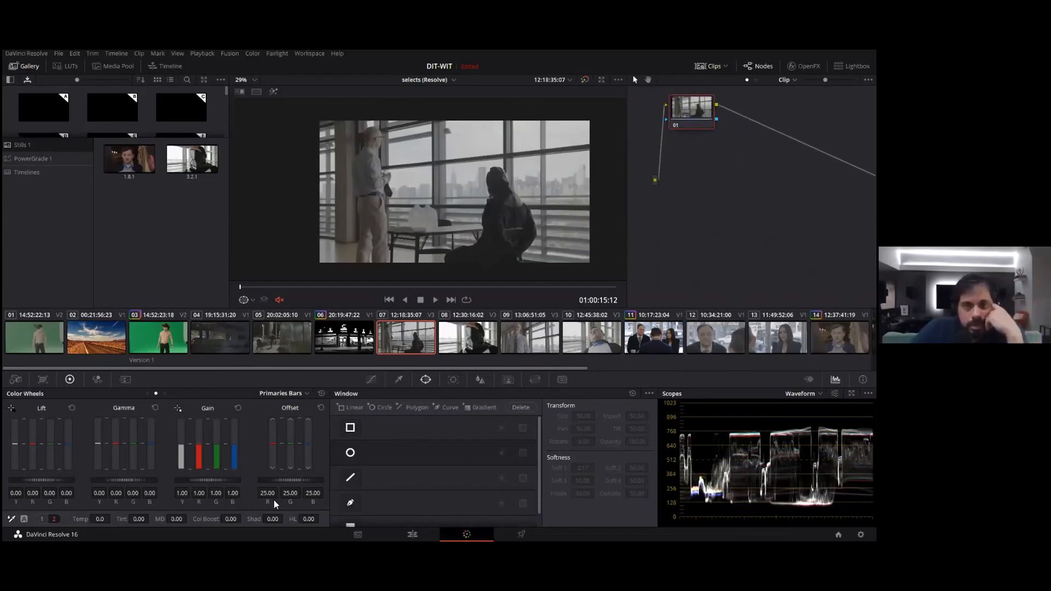
pyautogui.moveTo(294, 480)
pyautogui.mouseDown()
pyautogui.moveTo(310, 481)
pyautogui.moveTo(279, 481)
pyautogui.mouseUp()
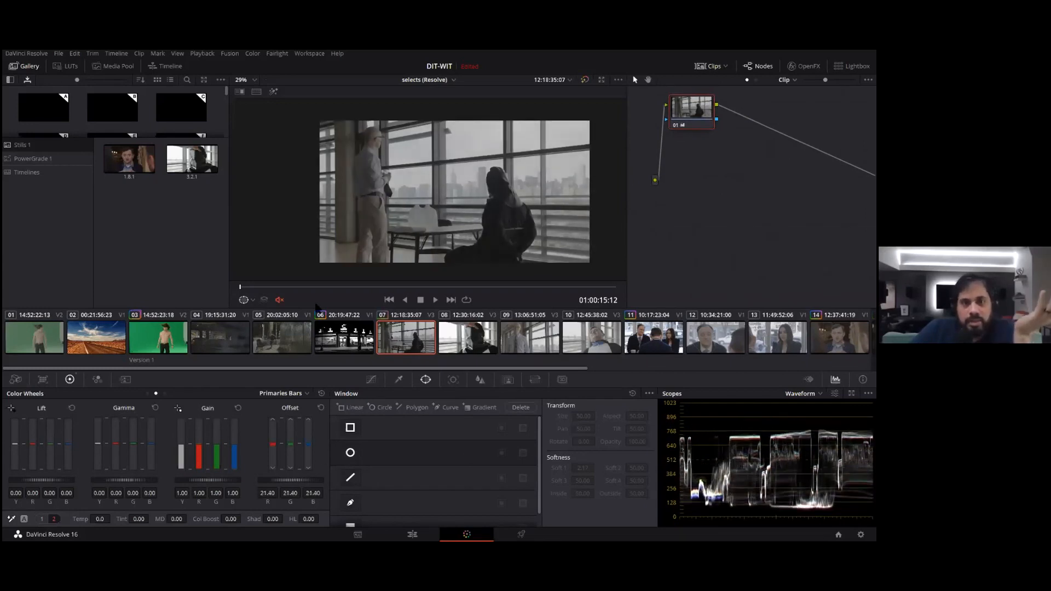
pyautogui.moveTo(471, 287)
pyautogui.mouseDown()
pyautogui.moveTo(504, 286)
pyautogui.moveTo(456, 287)
pyautogui.mouseUp()
# Step: Look through clips 08, 10 and 09 to compare the related window shots
pyautogui.click(502, 331)
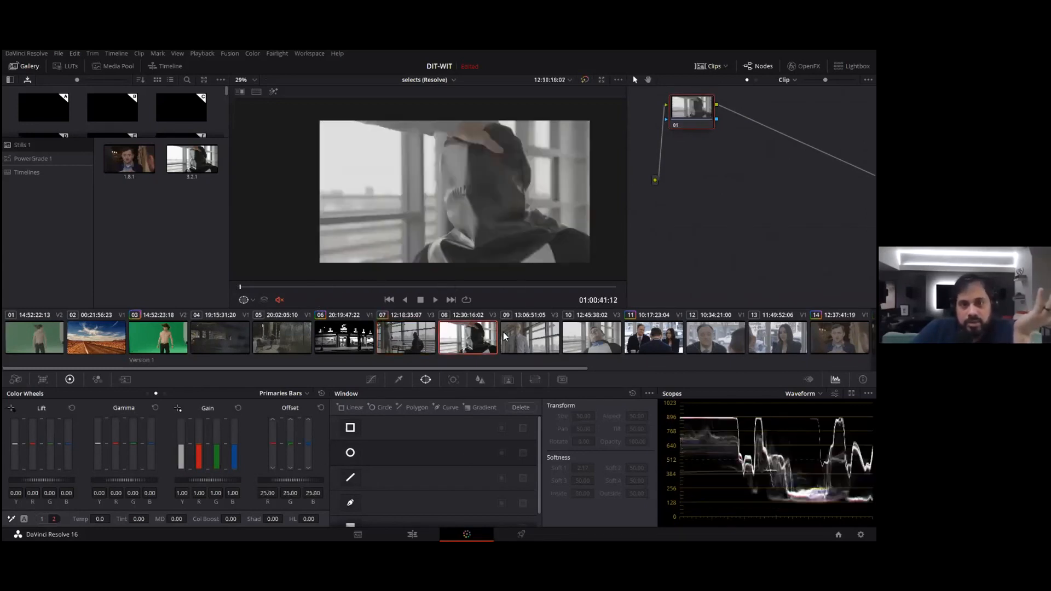
pyautogui.click(602, 345)
pyautogui.click(542, 345)
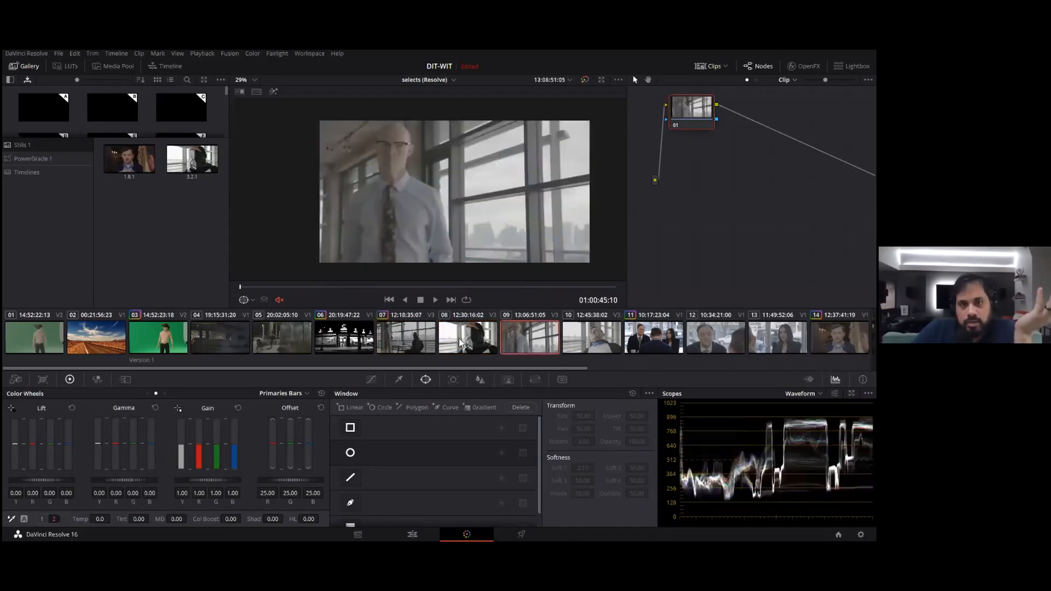
# Step: Apply the Sony SLog3SGamut3.CineToLC-709TypeA 3D LUT to node 01 of clip 10
pyautogui.moveTo(262, 289); pyautogui.dragTo(497, 282)
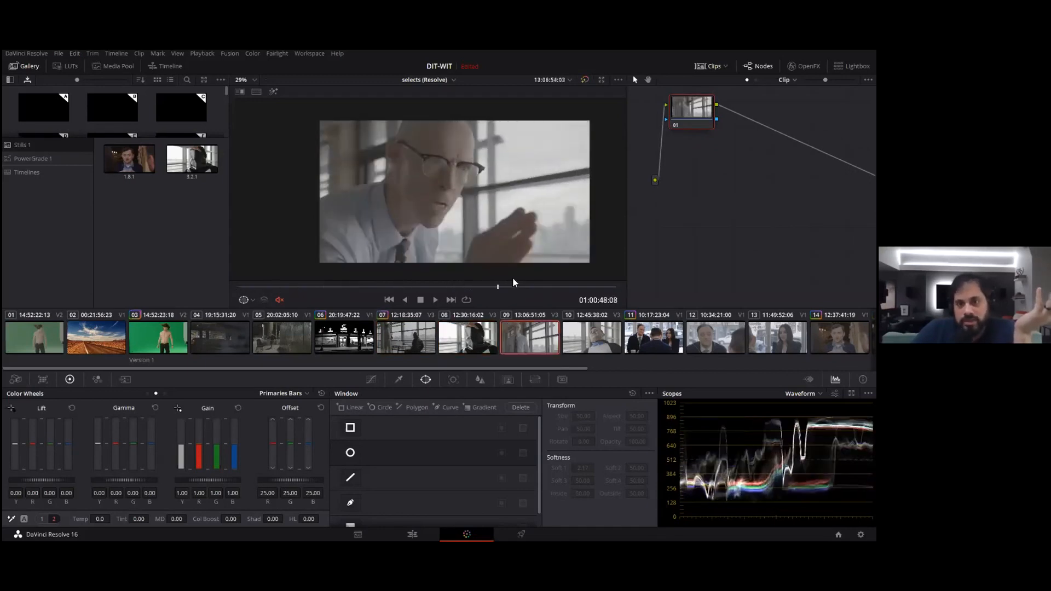
pyautogui.click(586, 328)
pyautogui.moveTo(324, 290); pyautogui.dragTo(555, 285)
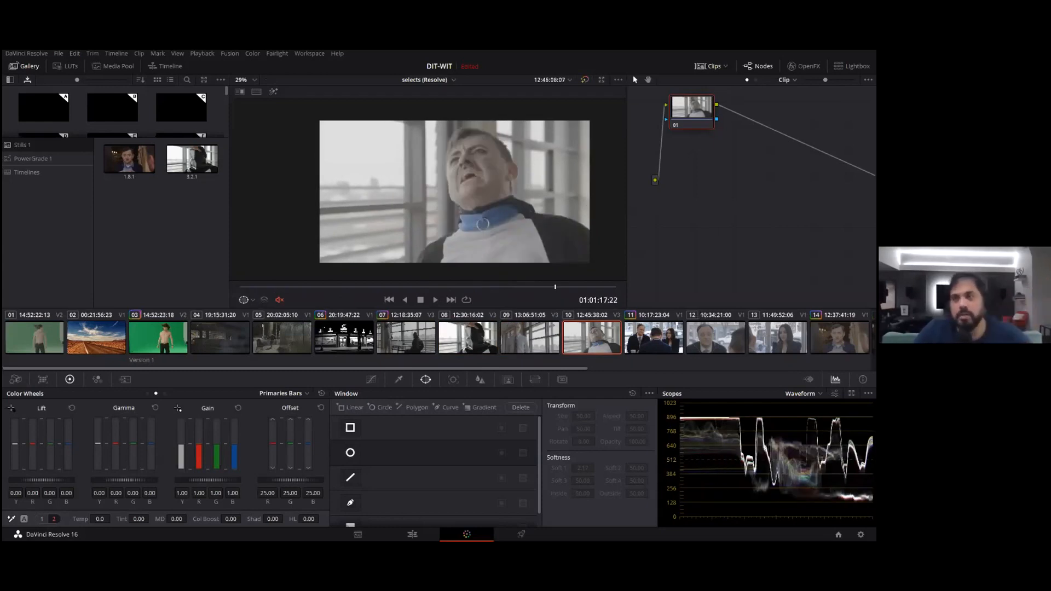
pyautogui.click(787, 79)
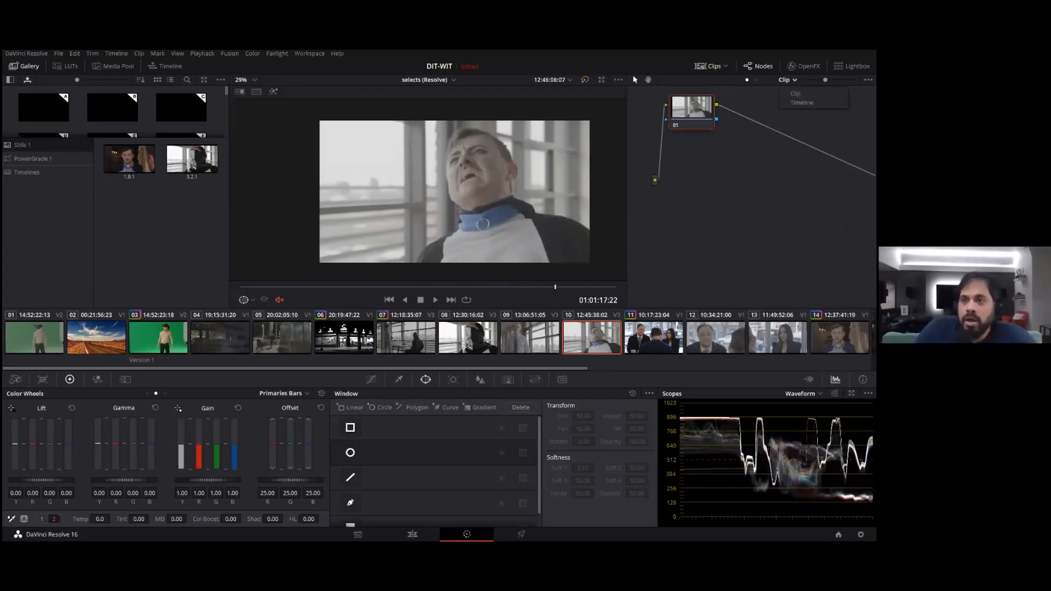
pyautogui.click(707, 103)
pyautogui.rightClick(701, 106)
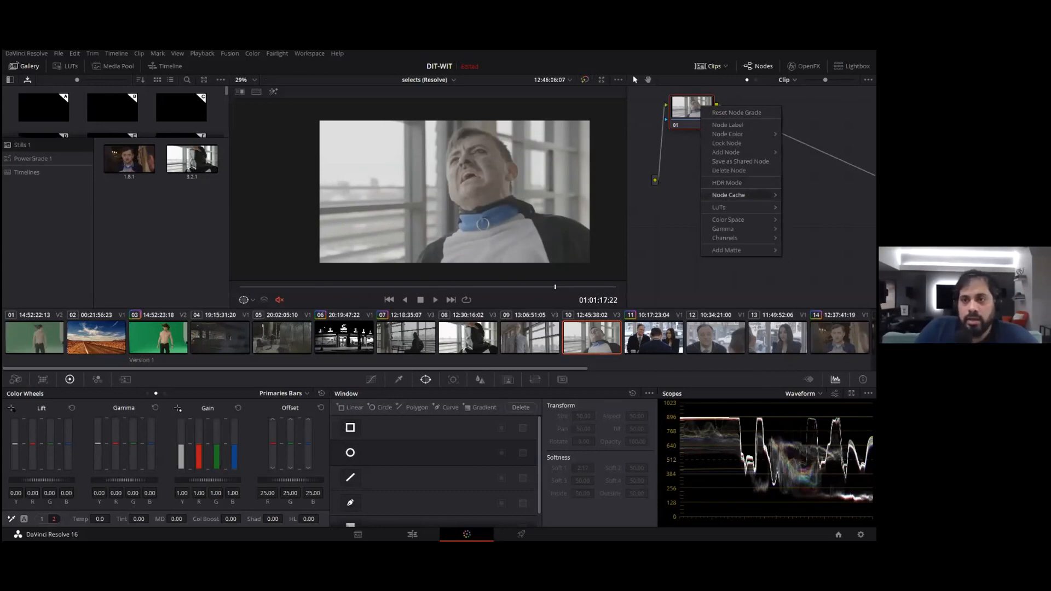
pyautogui.moveTo(719, 207)
pyautogui.moveTo(803, 237)
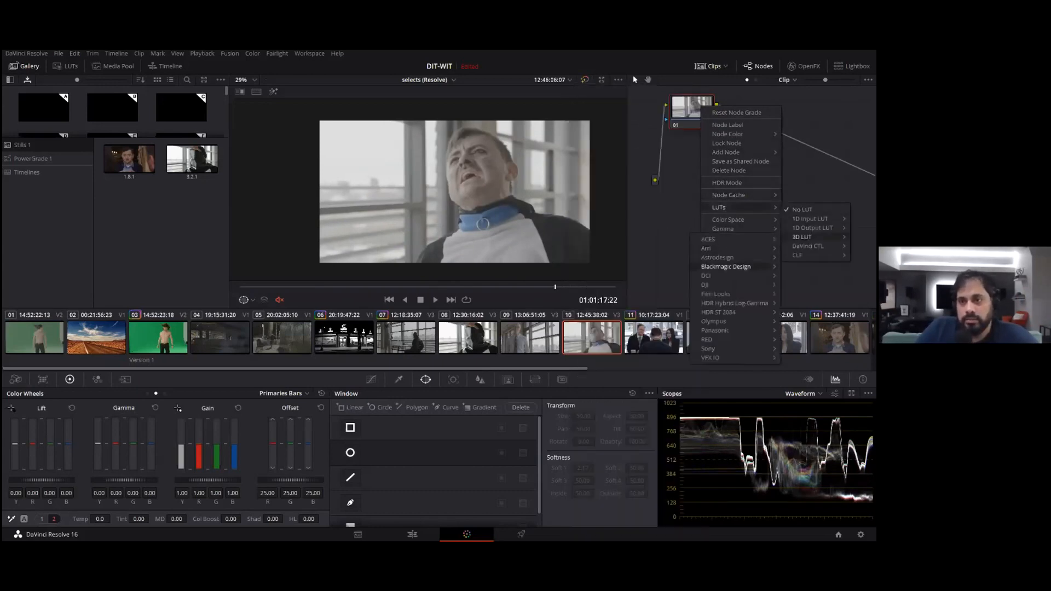
pyautogui.moveTo(708, 349)
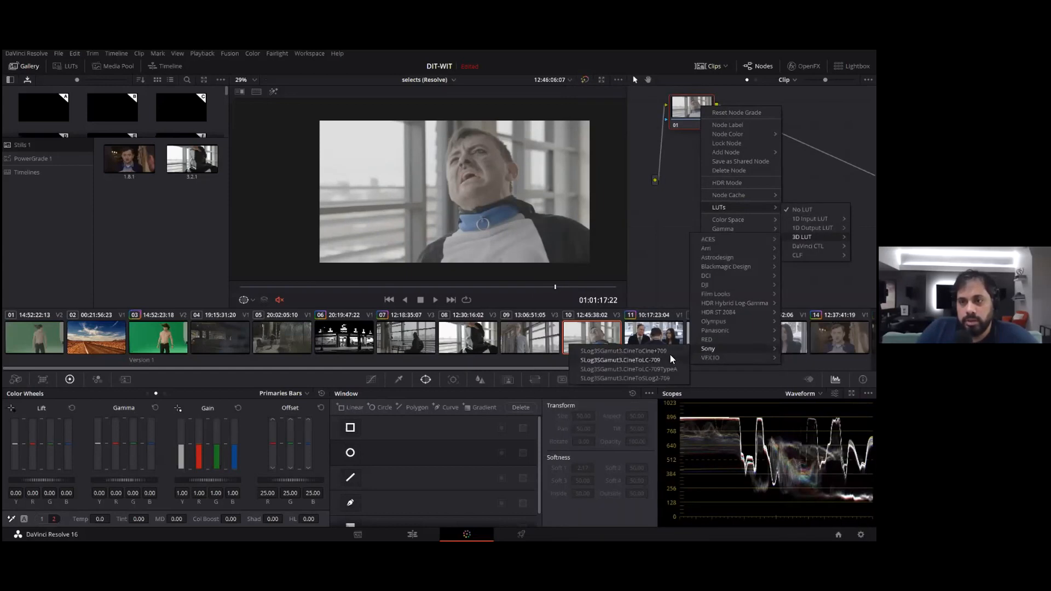
pyautogui.click(668, 372)
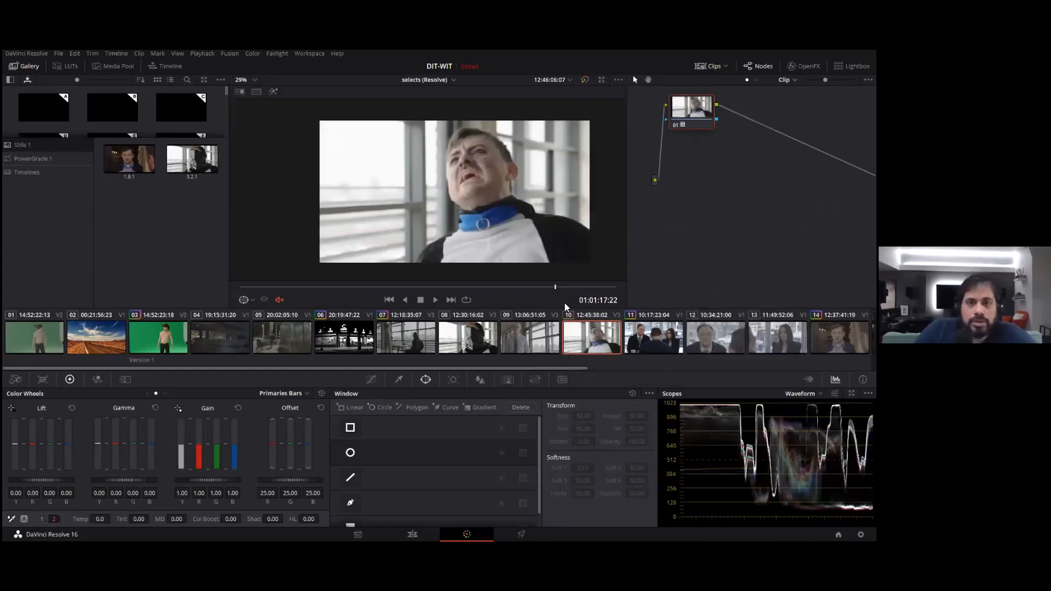
# Step: Move to 01:00:56:11 in clip 10 and show its keyframes in Sizing mode
pyautogui.moveTo(418, 286); pyautogui.dragTo(316, 297)
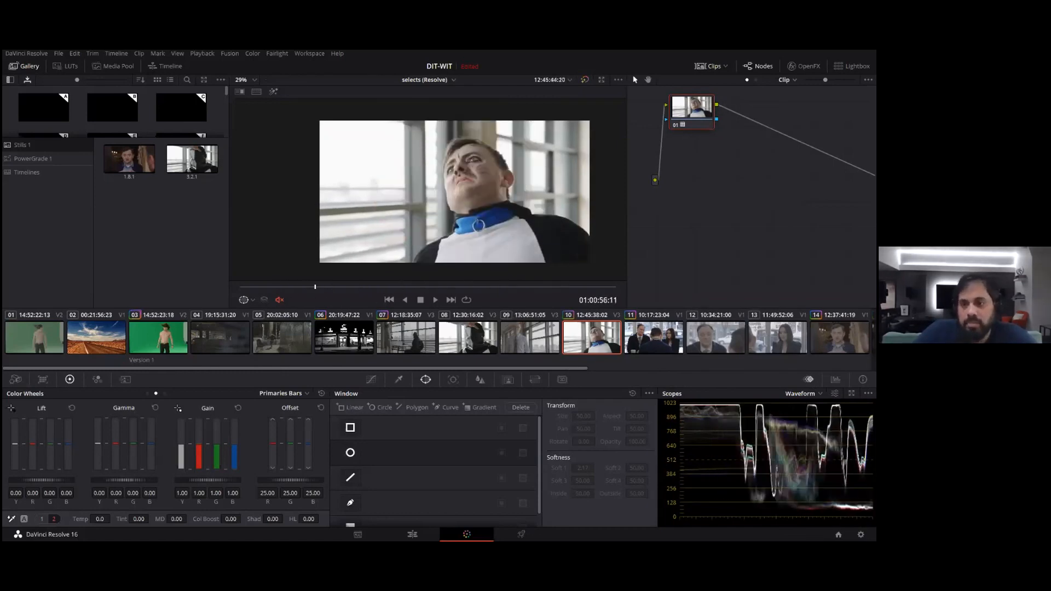
pyautogui.click(809, 380)
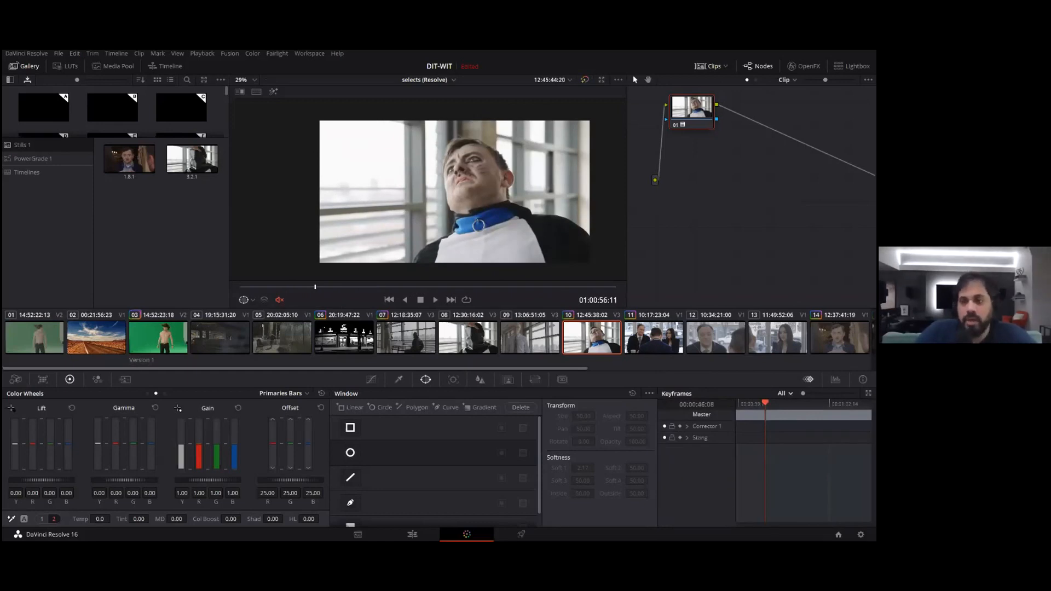
pyautogui.click(786, 393)
pyautogui.press('Down')
pyautogui.press('Return')
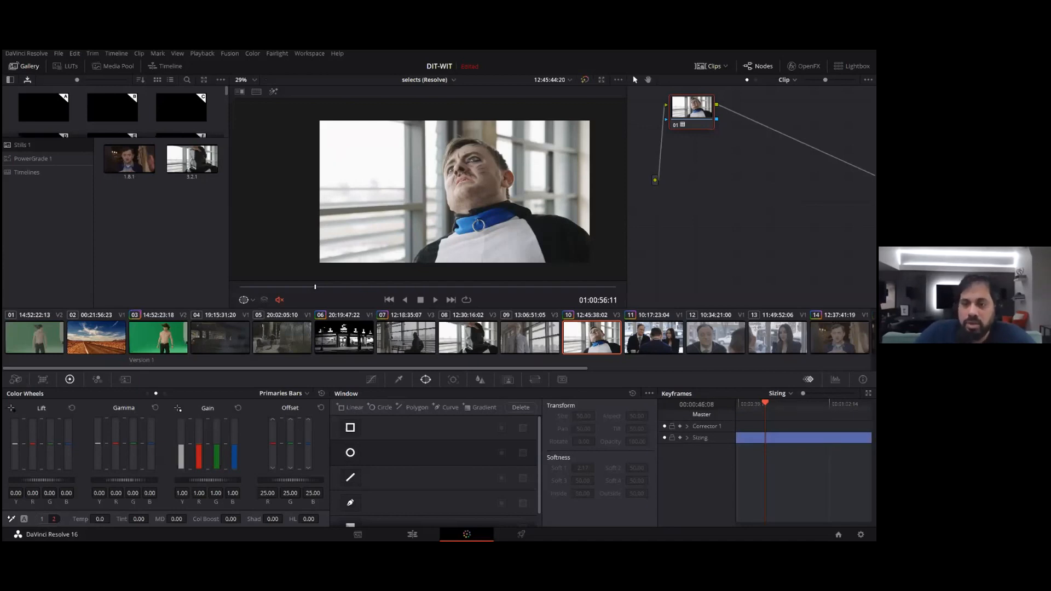
# Step: Letterbox the whole timeline through Output Sizing, setting the blanking top to 183 and bottom to 837
pyautogui.click(535, 380)
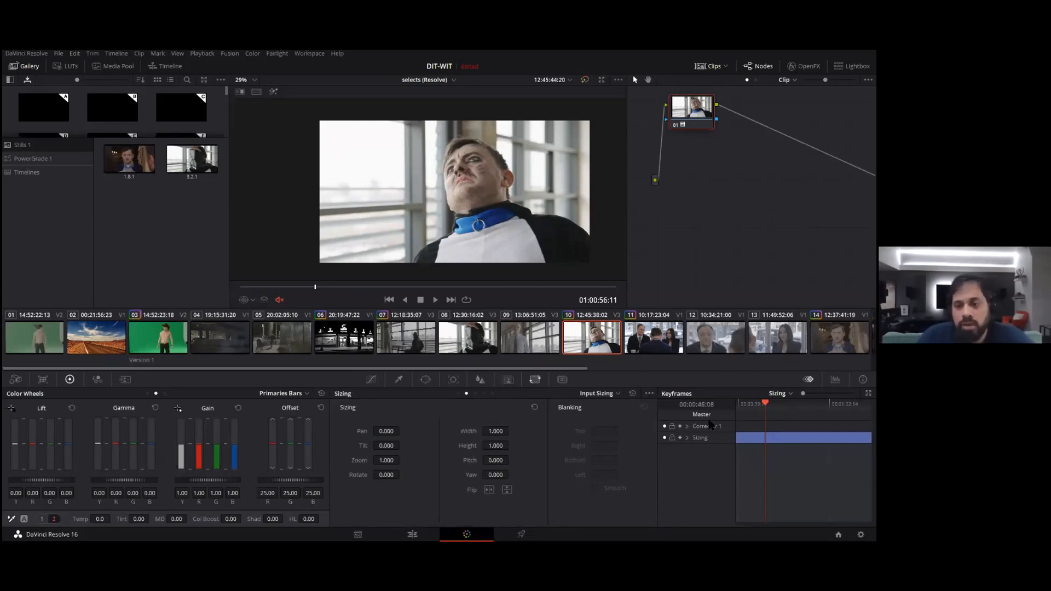
pyautogui.click(612, 394)
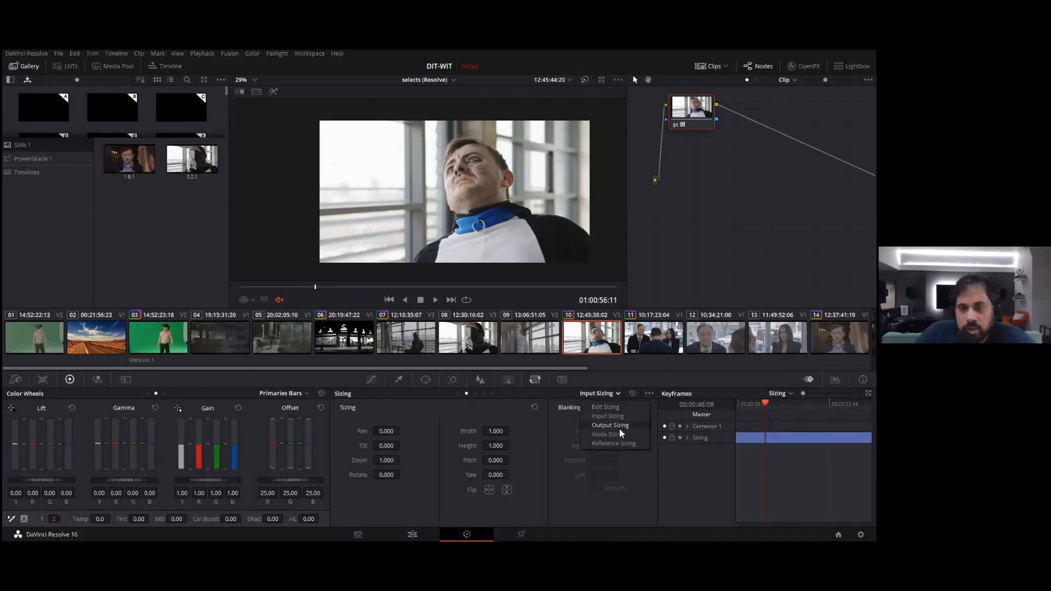
pyautogui.click(625, 425)
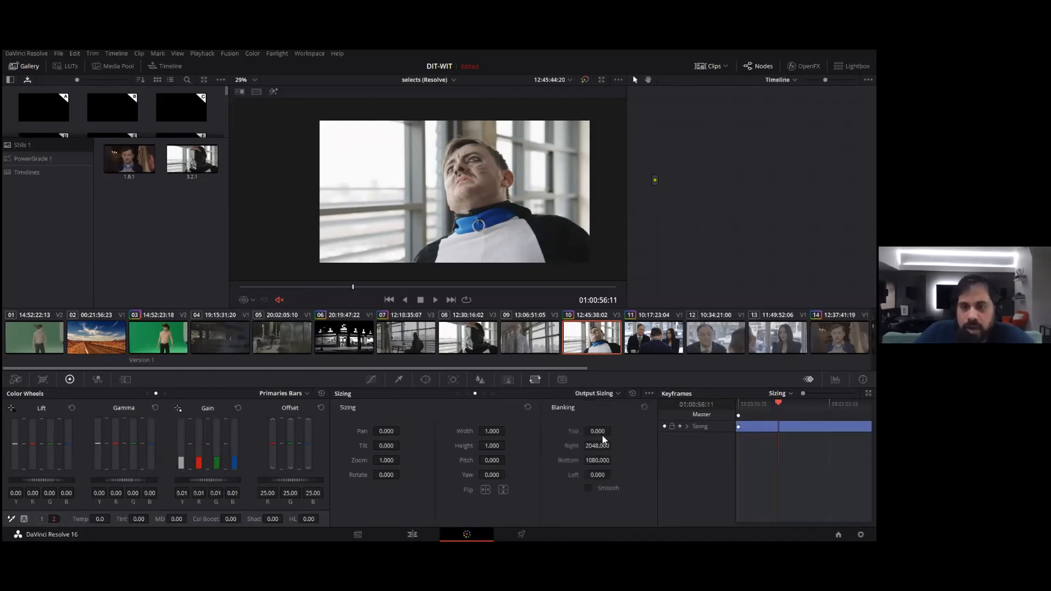
pyautogui.moveTo(598, 431); pyautogui.dragTo(616, 431)
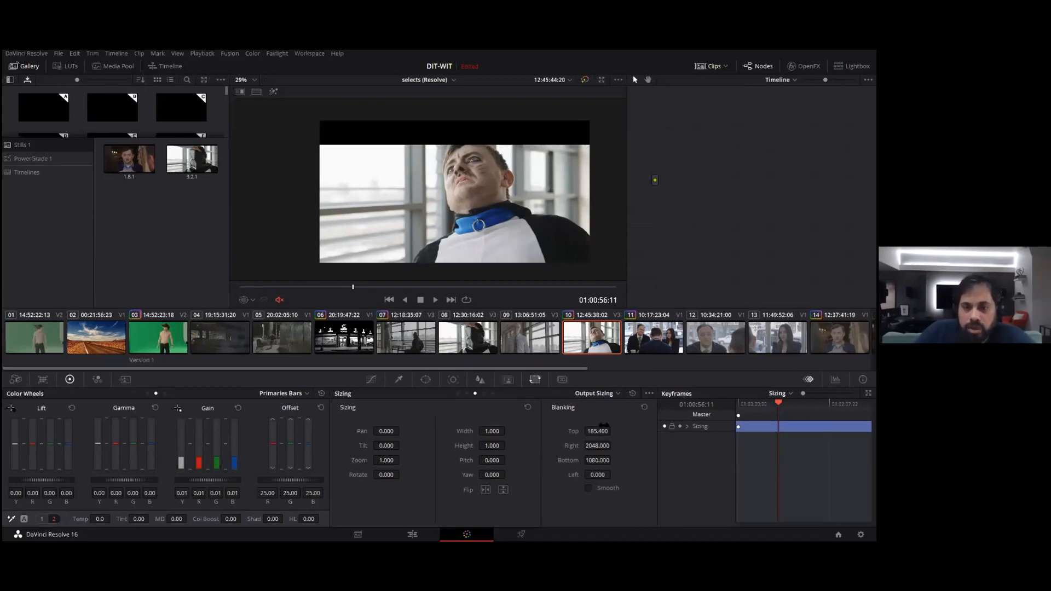
pyautogui.moveTo(594, 460); pyautogui.dragTo(697, 453)
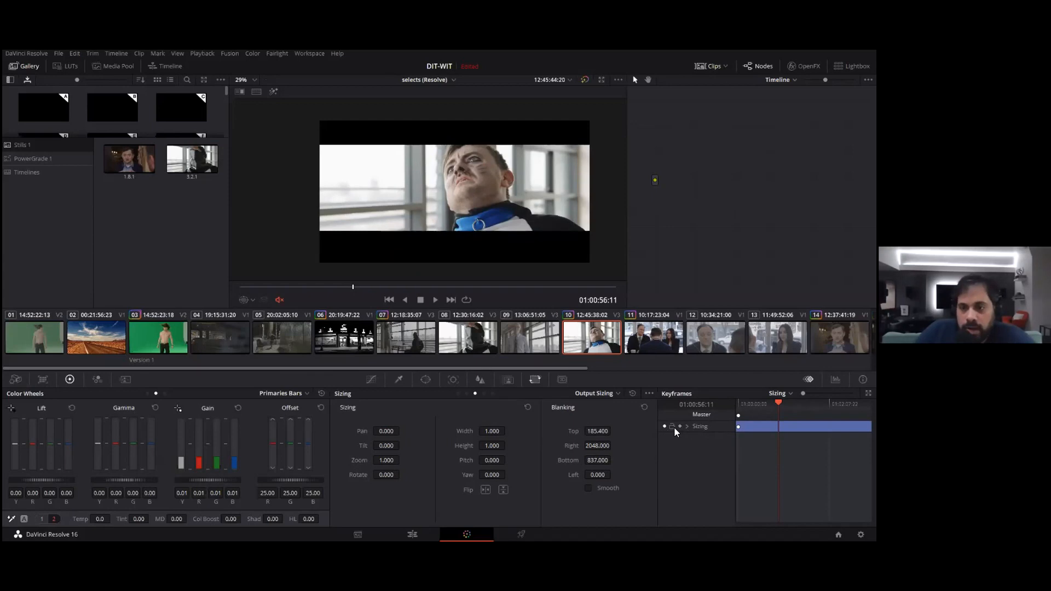
pyautogui.moveTo(596, 432); pyautogui.dragTo(590, 431)
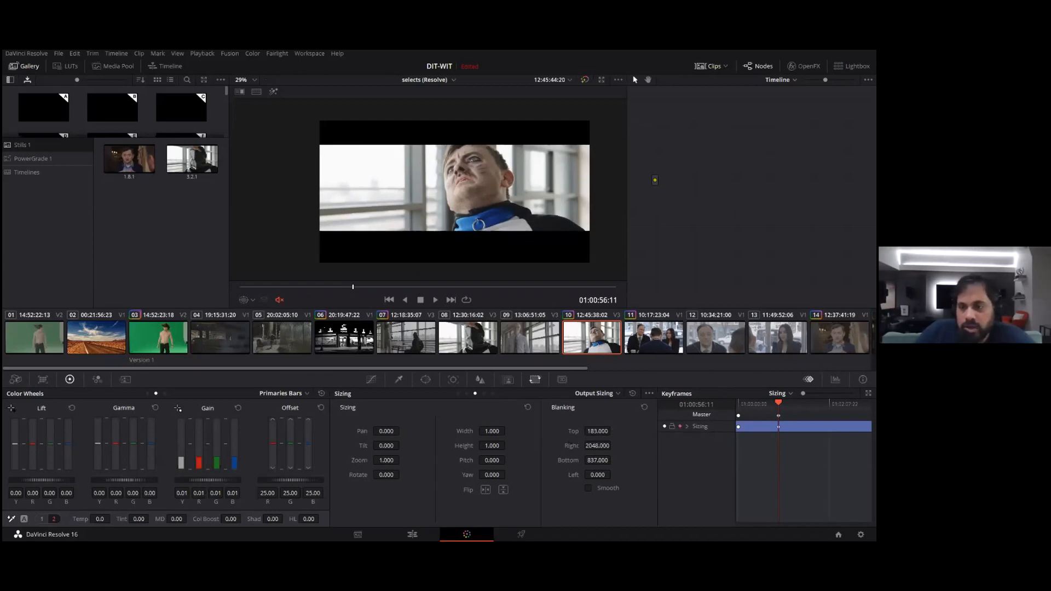
# Step: Add another blanking keyframe on clip 16 at 01:02:19:18 by changing its blanking values, and return to clip 10
pyautogui.press('l')
pyautogui.press('l')
pyautogui.press('l')
pyautogui.press('j')
pyautogui.press('j')
pyautogui.press('j')
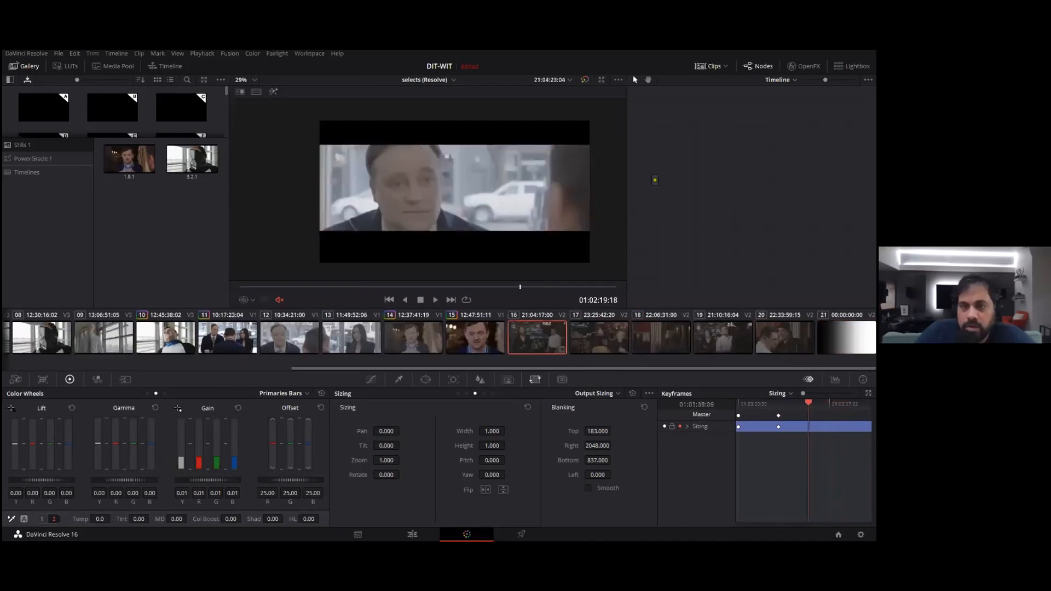
pyautogui.press('k')
pyautogui.moveTo(598, 431); pyautogui.dragTo(657, 460)
pyautogui.moveTo(809, 403); pyautogui.dragTo(778, 403)
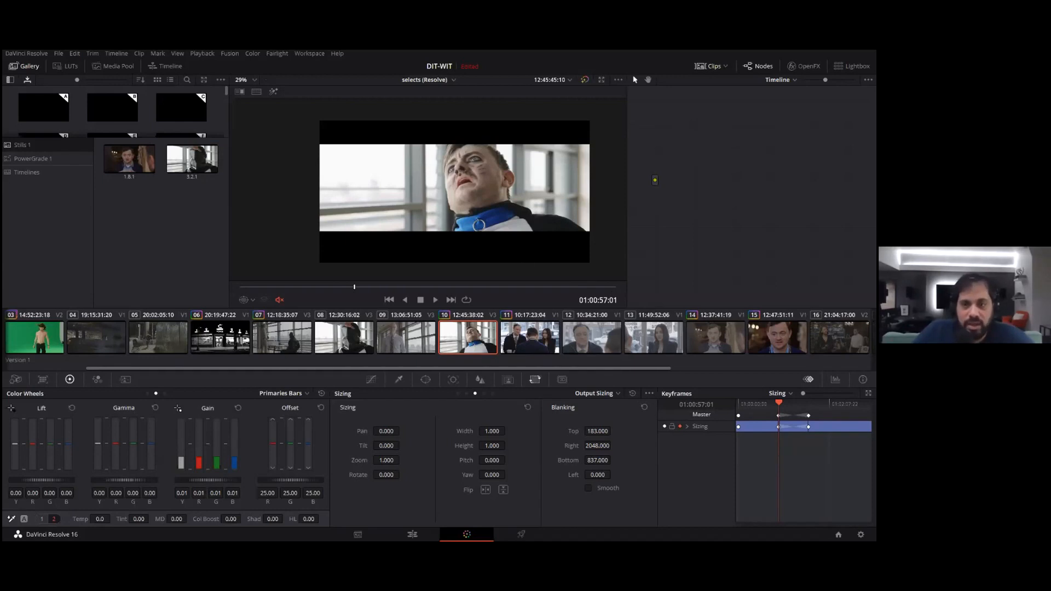
# Step: Delete the two added blanking keyframes from the timeline's Sizing track, keeping the first one
pyautogui.click(780, 393)
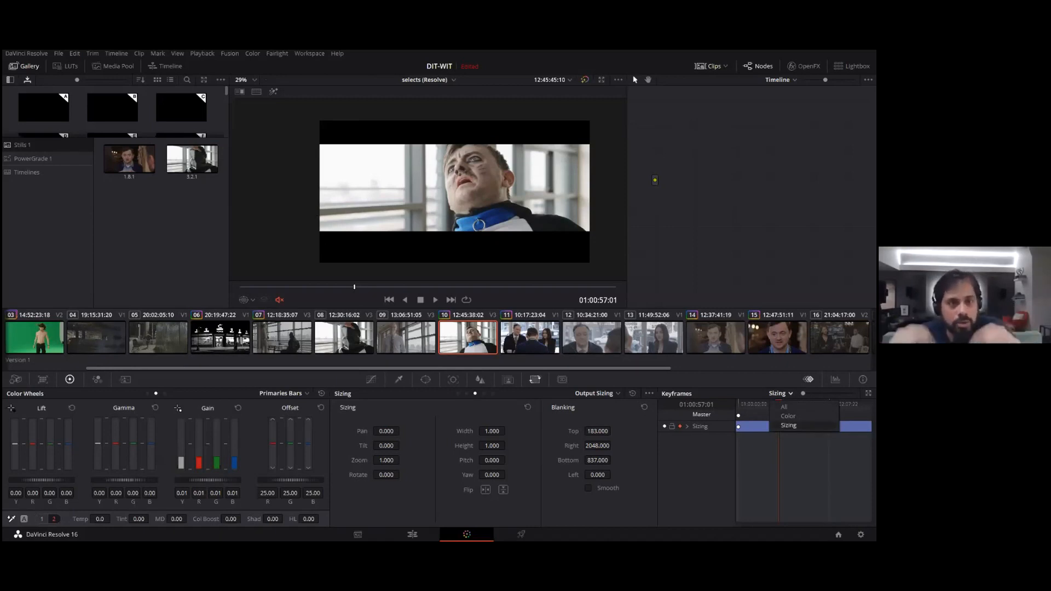
pyautogui.click(789, 426)
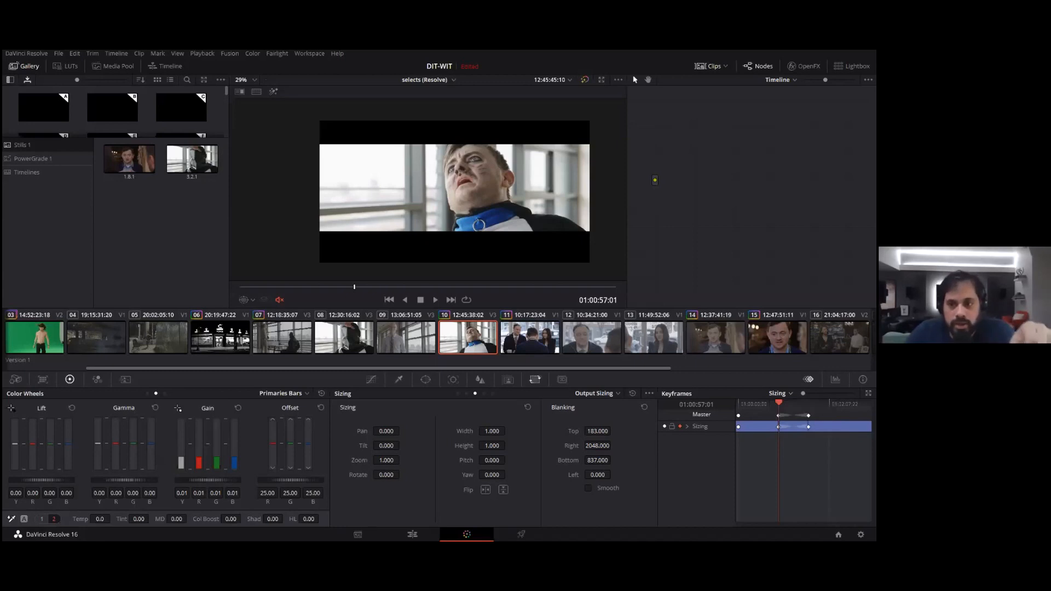
pyautogui.moveTo(778, 427); pyautogui.dragTo(777, 427)
pyautogui.press('Delete')
pyautogui.press('Delete')
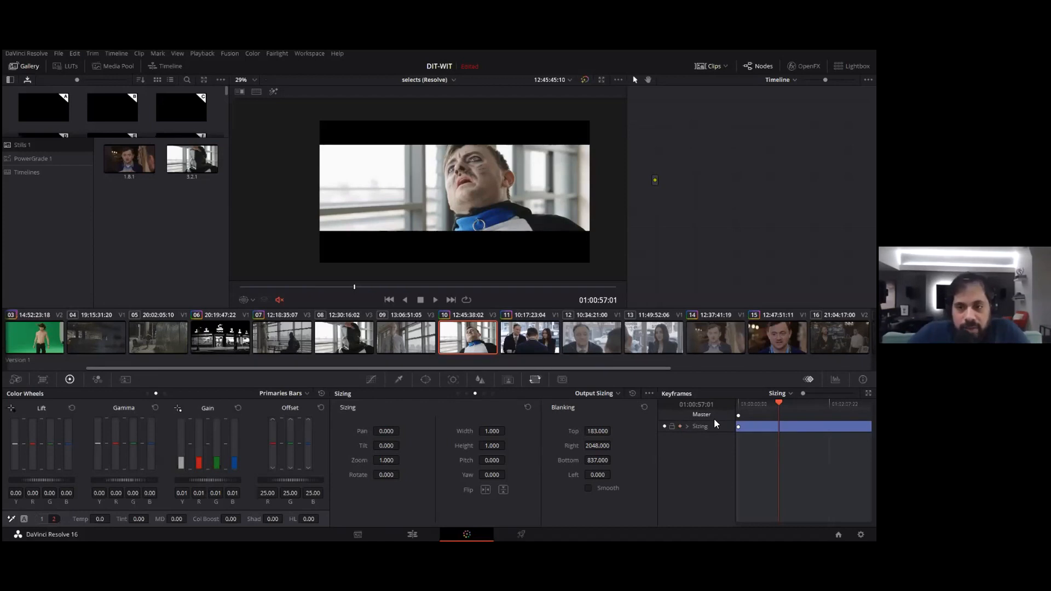
# Step: Set the timeline's keyframe mode to Color and return the node graph to Clip level
pyautogui.click(779, 394)
pyautogui.click(789, 416)
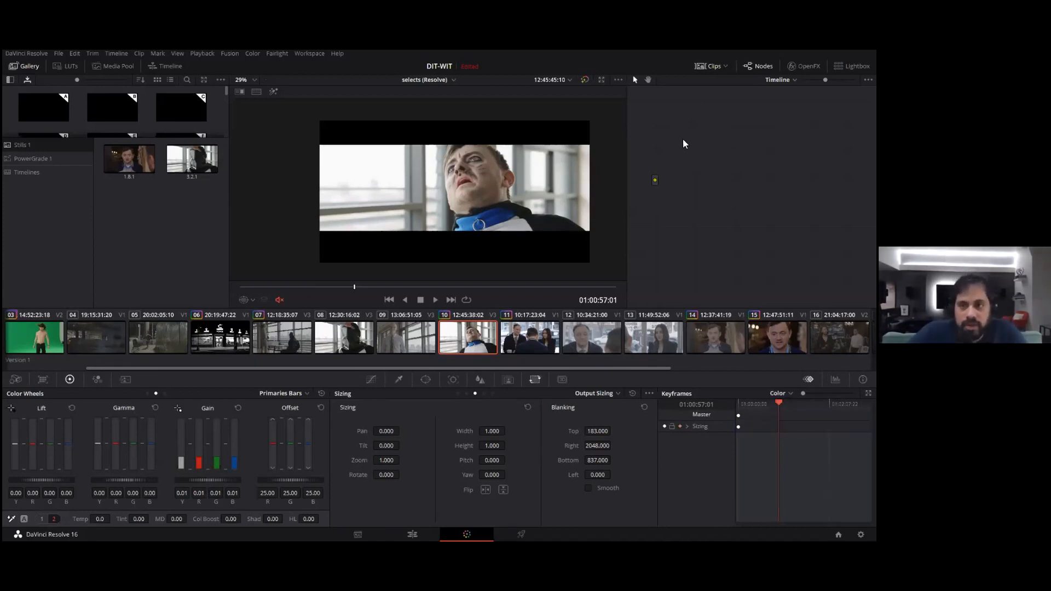
pyautogui.click(780, 80)
pyautogui.click(782, 93)
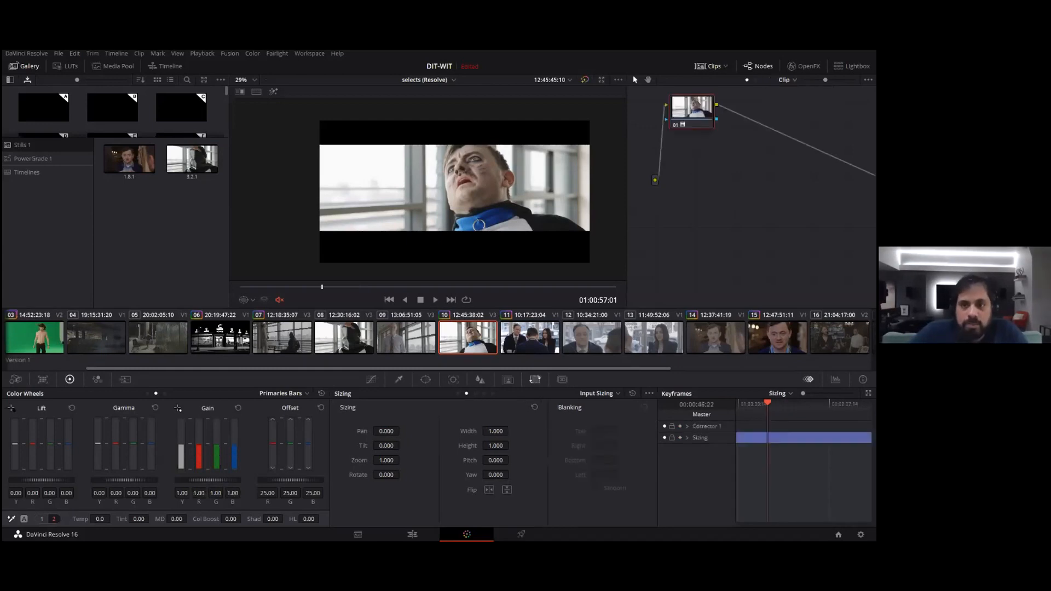
pyautogui.rightClick(700, 112)
pyautogui.click(720, 117)
pyautogui.hotkey('ctrl', 'z')
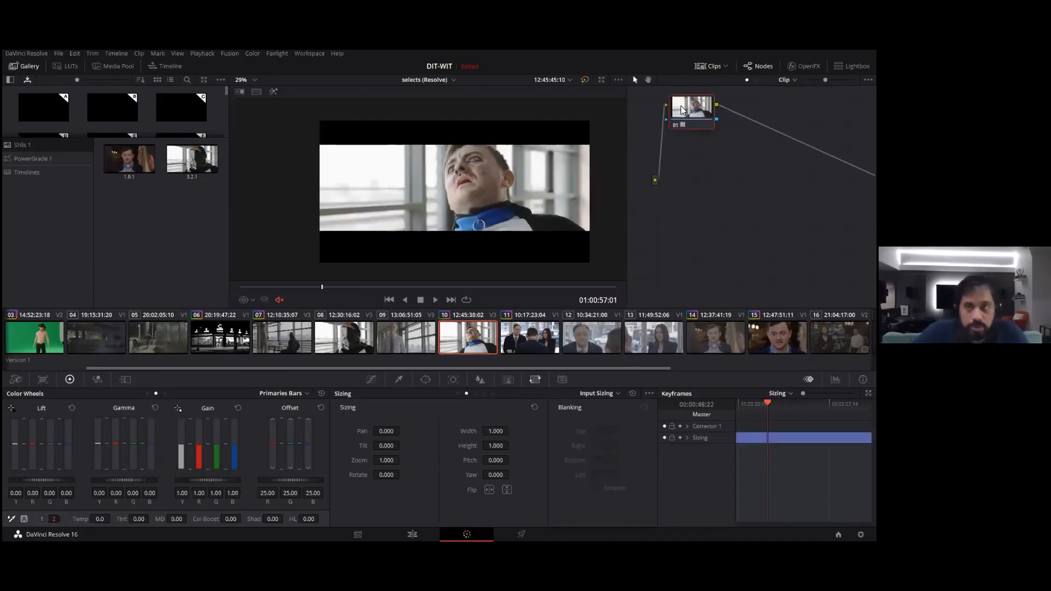
# Step: Add a corrector node ahead of the LUT node and place a static Sizing keyframe at the current frame
pyautogui.hotkey('alt', 's')
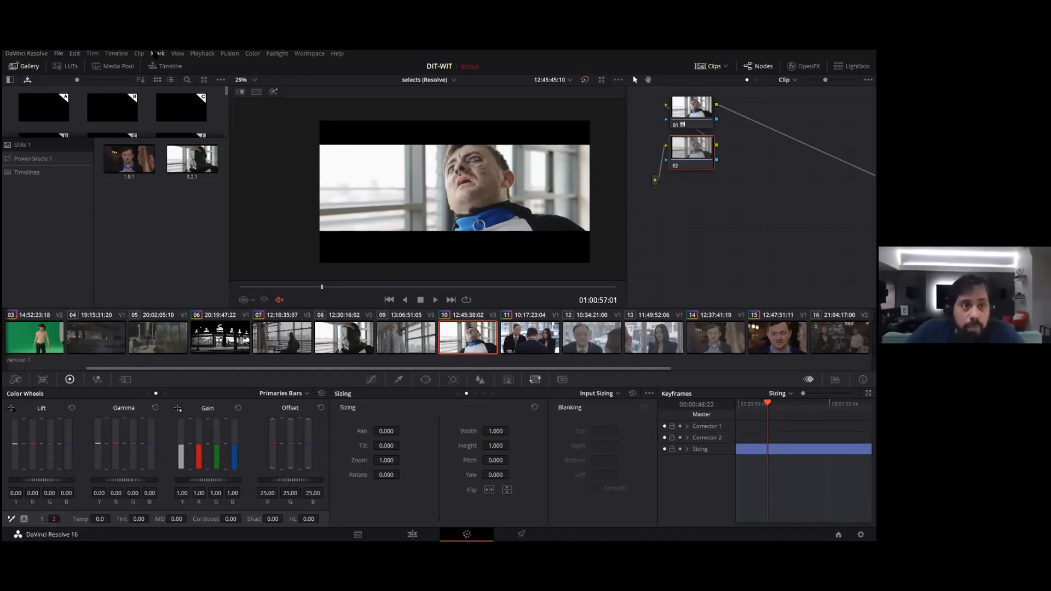
pyautogui.click(164, 53)
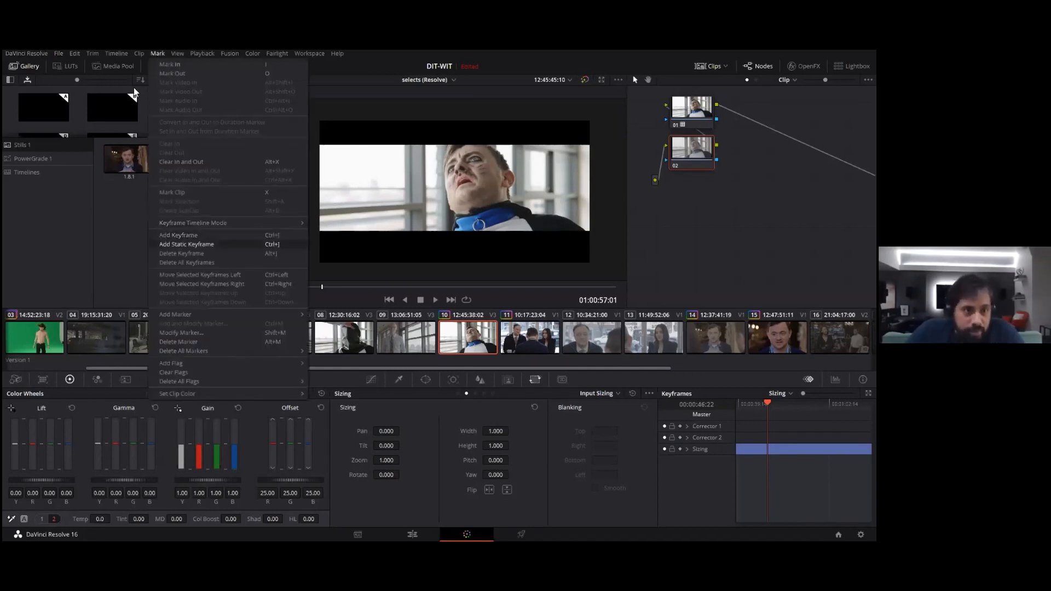
pyautogui.click(235, 244)
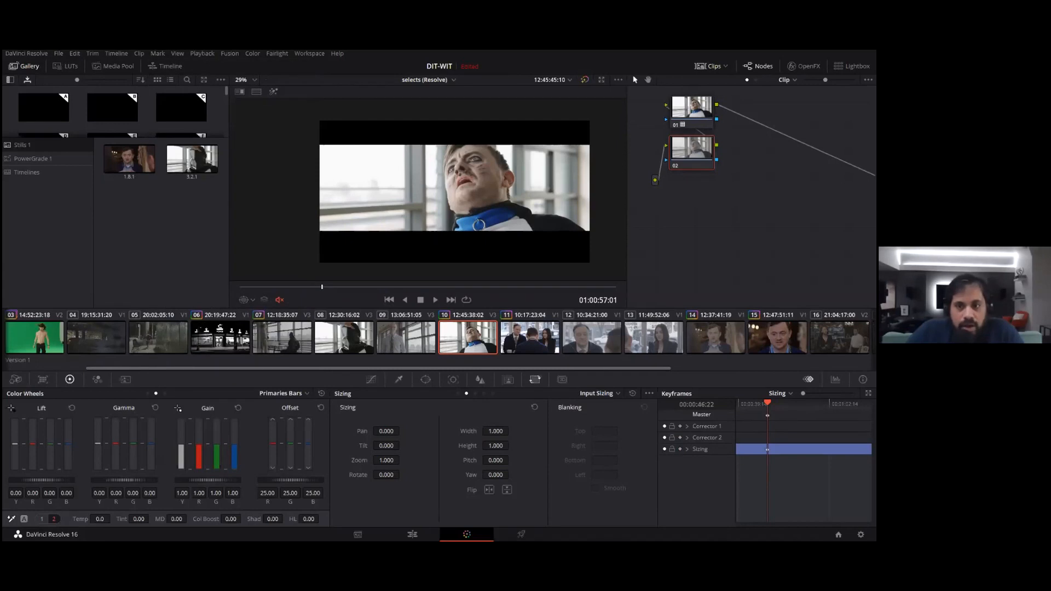
# Step: Try adding a keyframe on Corrector 2 at the current frame in Color mode, undo it, and retry in All mode
pyautogui.click(780, 393)
pyautogui.click(788, 416)
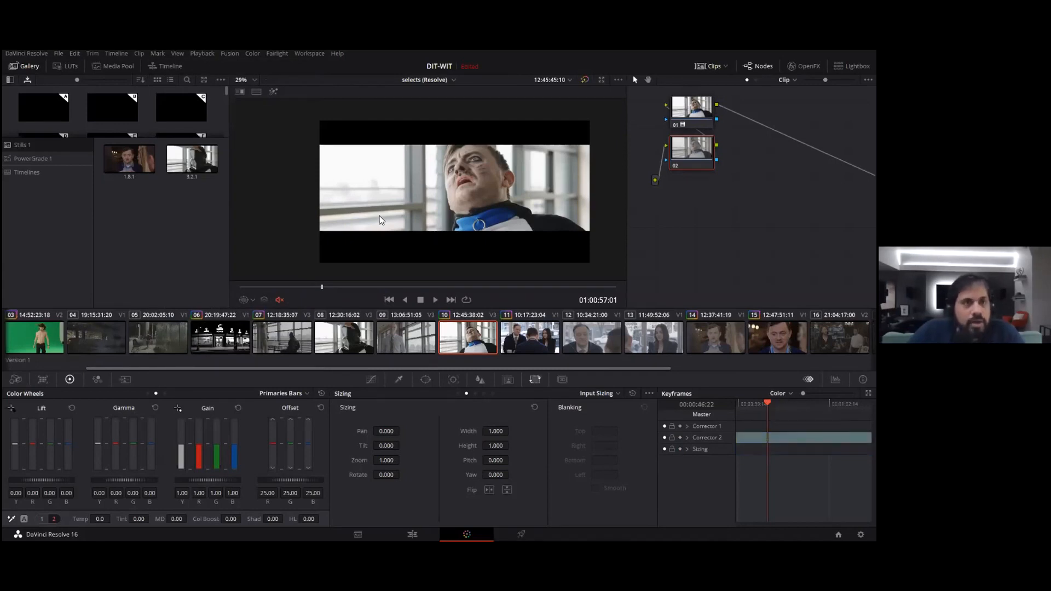
pyautogui.press('Up')
pyautogui.press('Return')
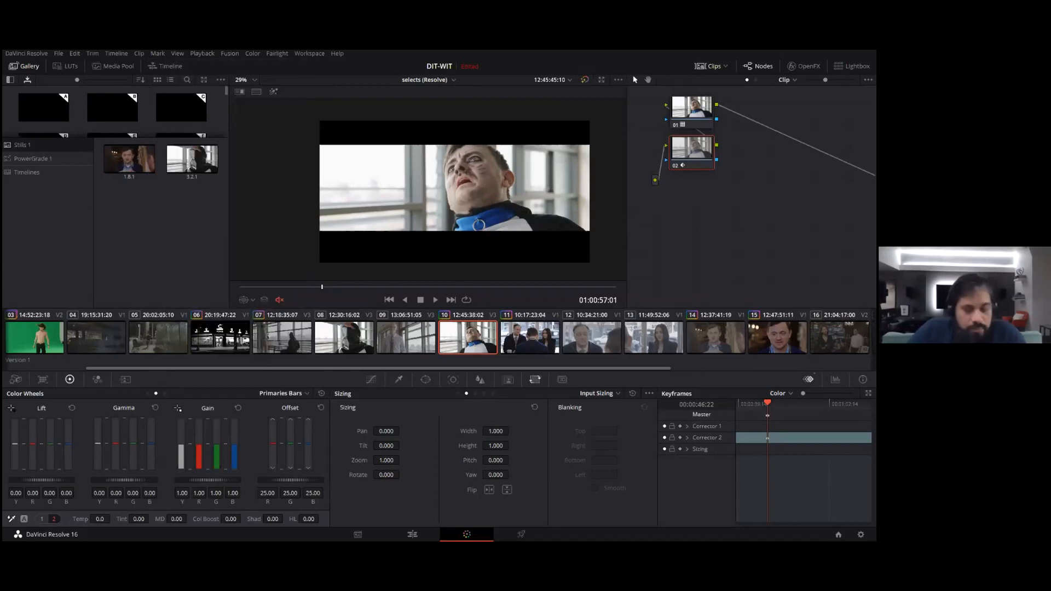
pyautogui.hotkey('ctrl', 'z')
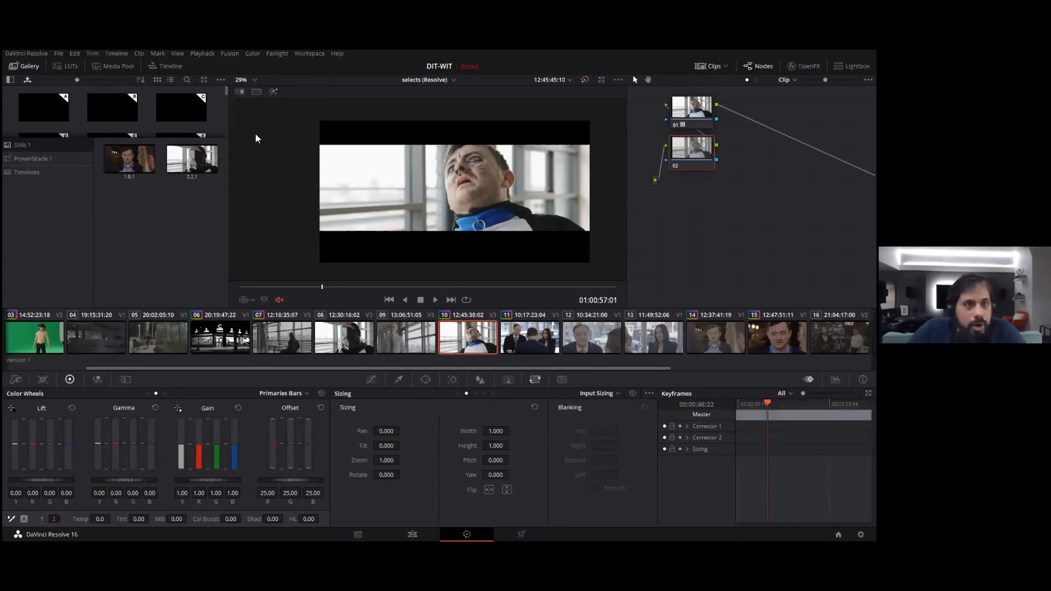
pyautogui.click(151, 53)
pyautogui.hotkey('ctrl', '[')
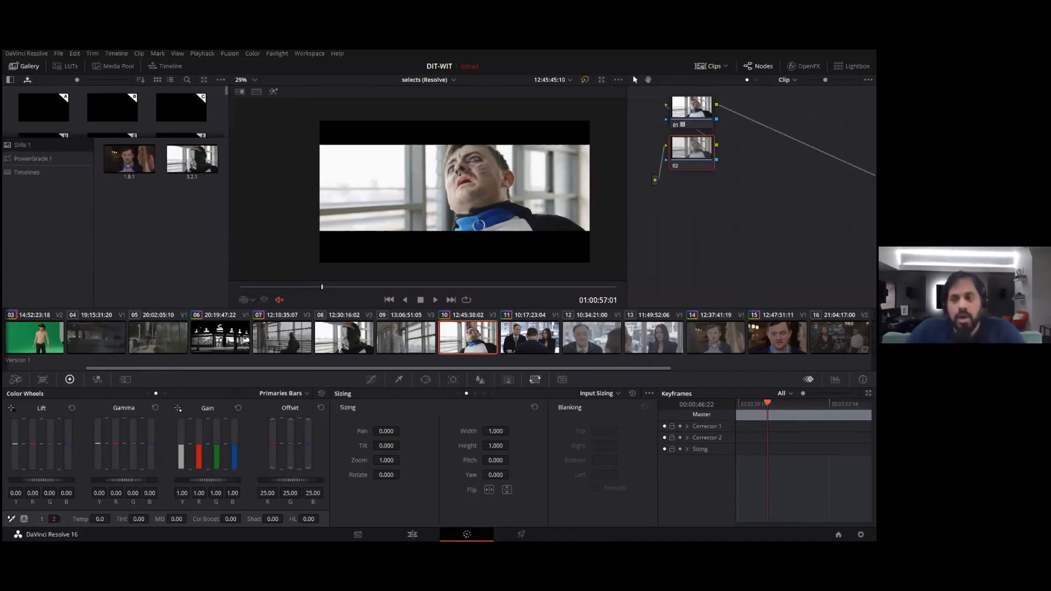
# Step: Keyframe Corrector 2's offset at the first frame of clip 10, using Color mode with automatic keyframing enabled
pyautogui.click(783, 393)
pyautogui.click(800, 415)
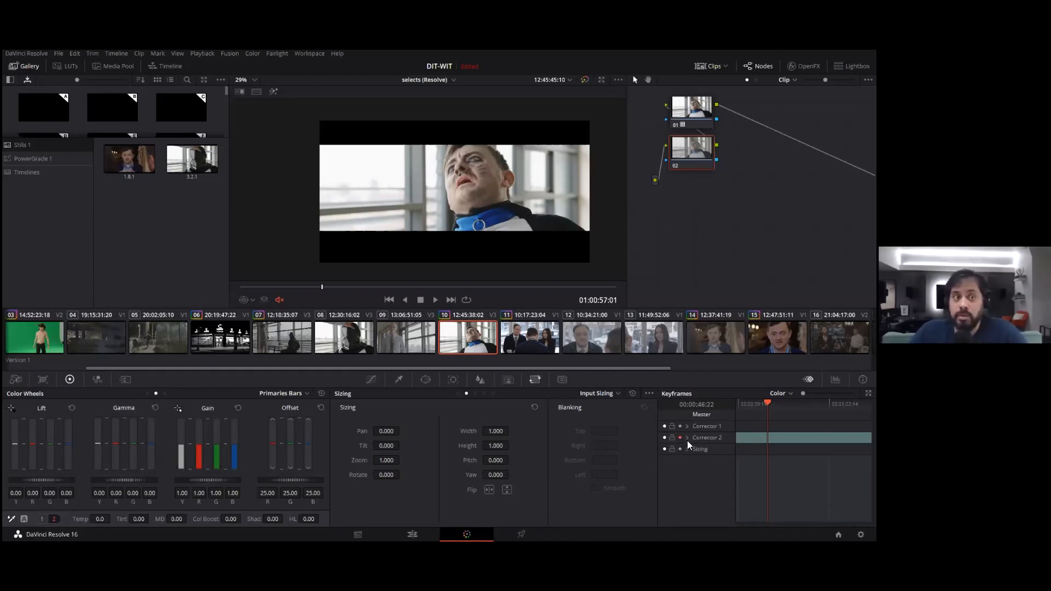
pyautogui.press('j')
pyautogui.press('k')
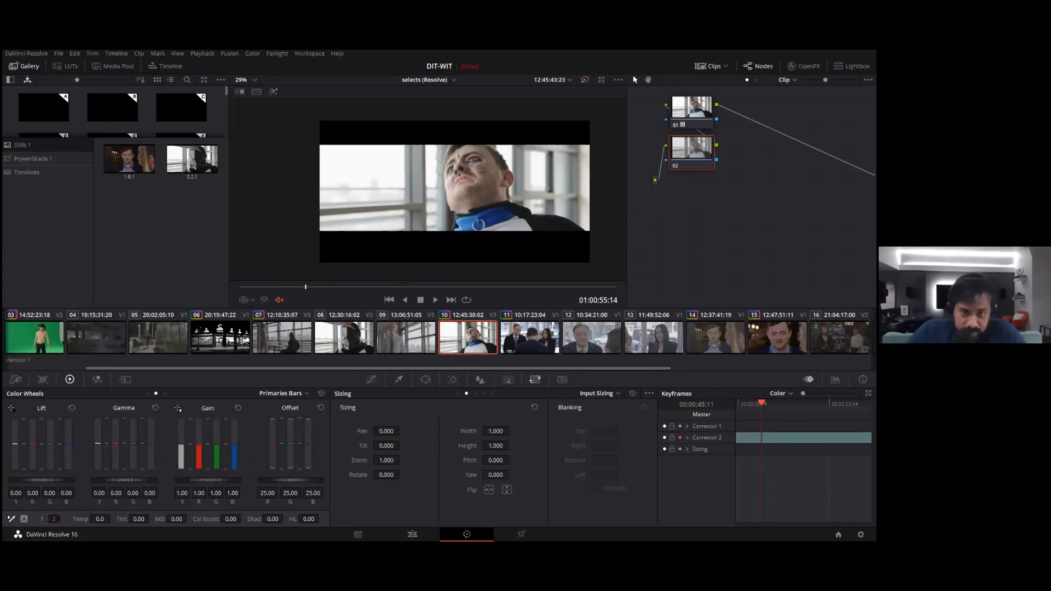
pyautogui.press('Up')
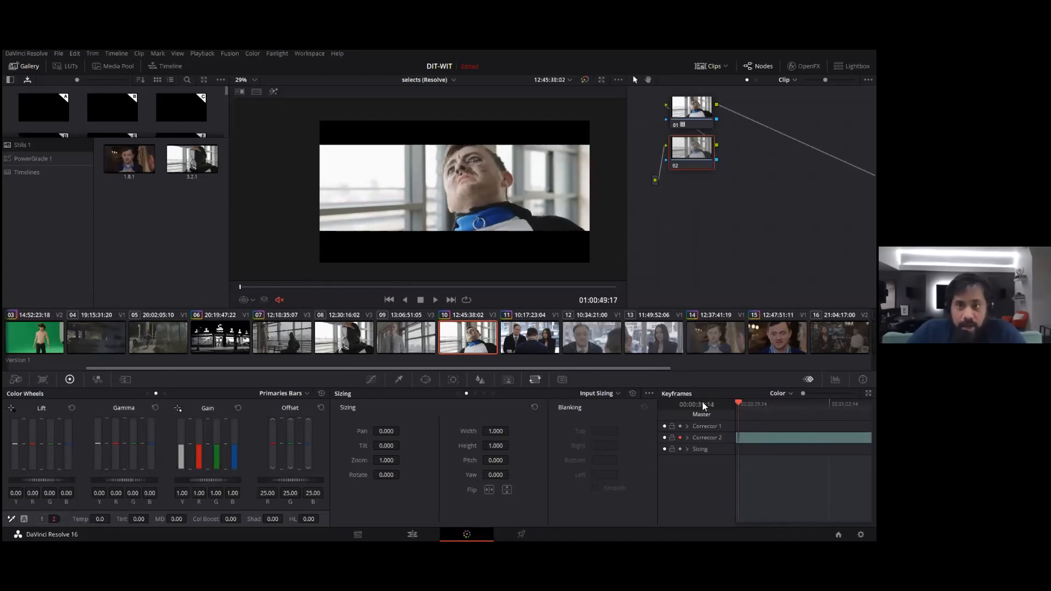
pyautogui.moveTo(287, 480); pyautogui.dragTo(316, 480)
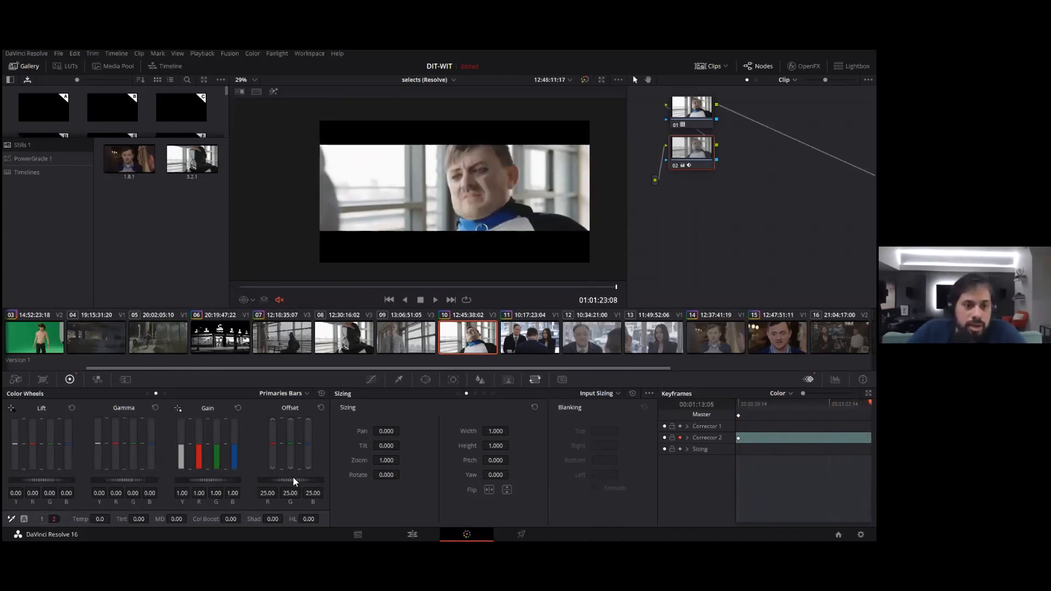
# Step: Lower Corrector 2's offset to -0.60 at the last frame of clip 10 and move that keyframe close to the first one
pyautogui.moveTo(294, 479); pyautogui.dragTo(266, 479)
pyautogui.moveTo(870, 404); pyautogui.dragTo(738, 404)
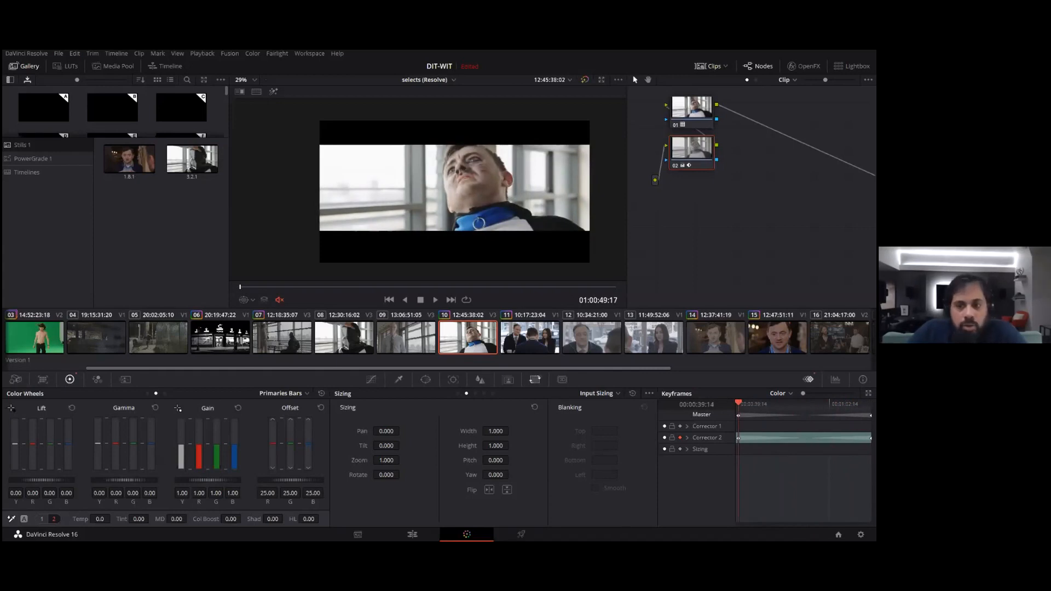
pyautogui.moveTo(871, 438); pyautogui.dragTo(745, 438)
pyautogui.press('space')
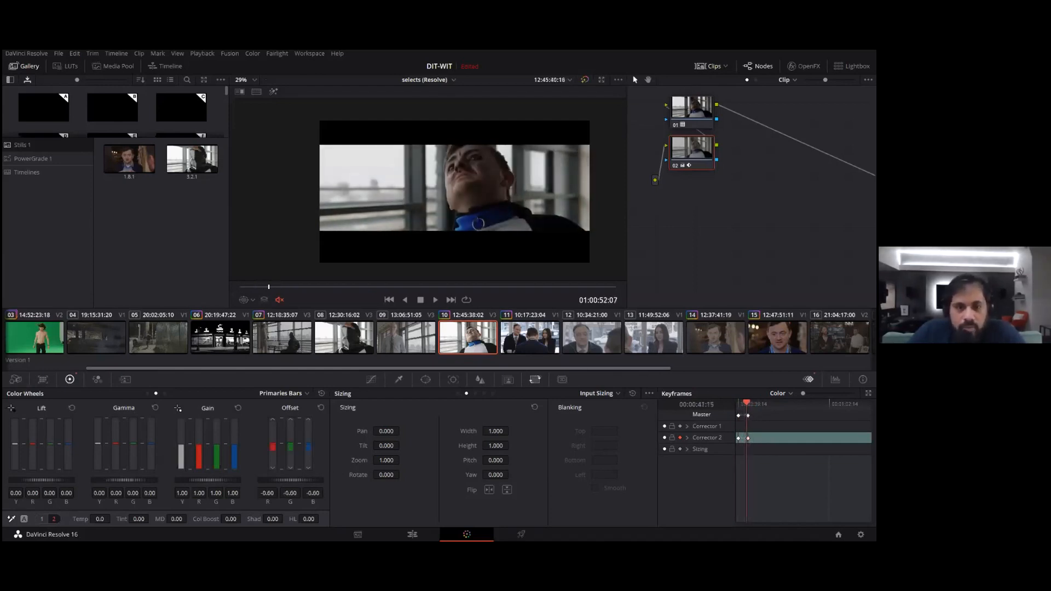
pyautogui.press('Home')
pyautogui.press('space')
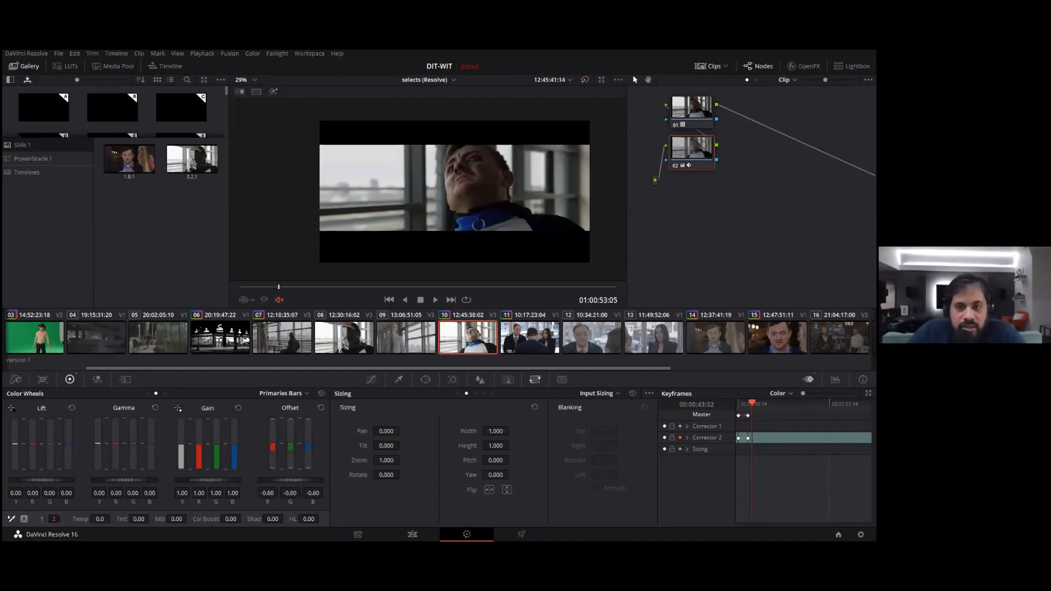
# Step: Try raising Corrector 2's offset to 26.60 at the second keyframe and undo the change
pyautogui.press('Left')
pyautogui.press('Left')
pyautogui.press('Left')
pyautogui.press('Left')
pyautogui.press('Left')
pyautogui.press('Left')
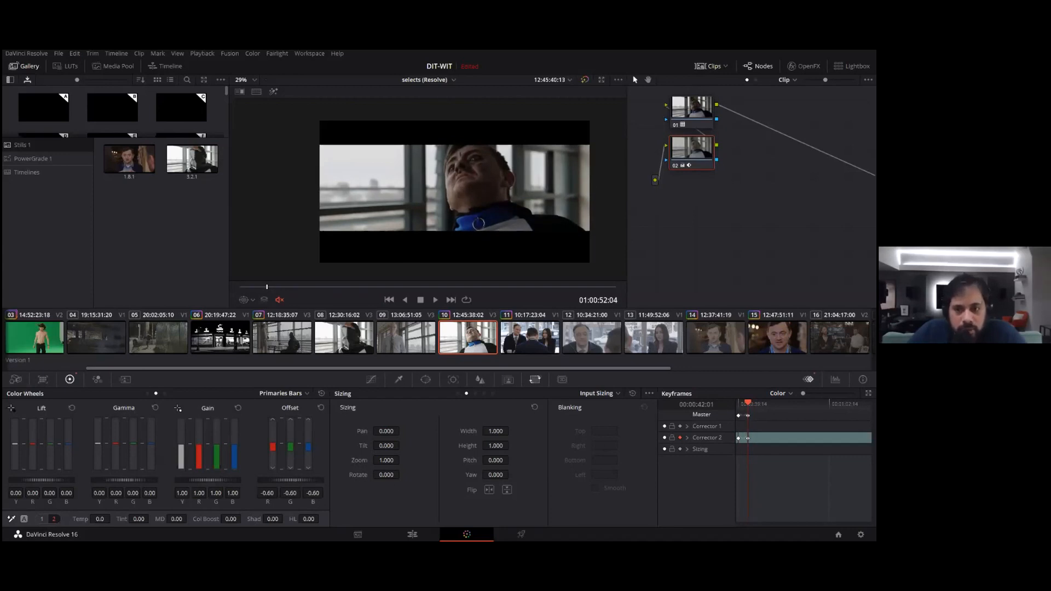
pyautogui.moveTo(274, 481); pyautogui.dragTo(350, 481)
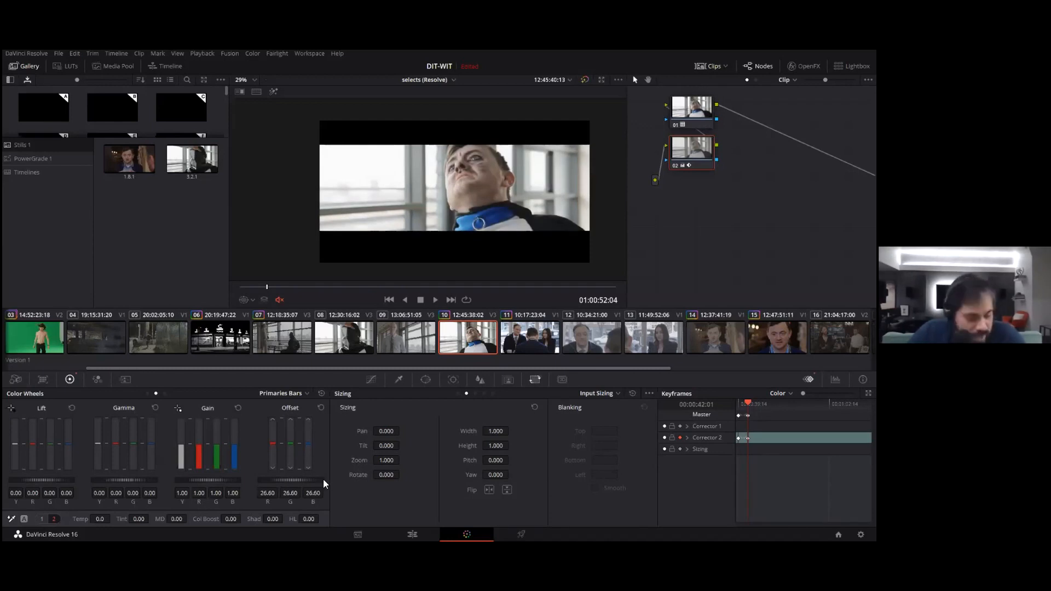
pyautogui.hotkey('ctrl', 'z')
pyautogui.hotkey('ctrl', 'z')
# Step: Raise Corrector 2's red offset to 50.20 one frame before the second keyframe and step through the surrounding frames
pyautogui.moveTo(272, 443); pyautogui.dragTo(273, 434)
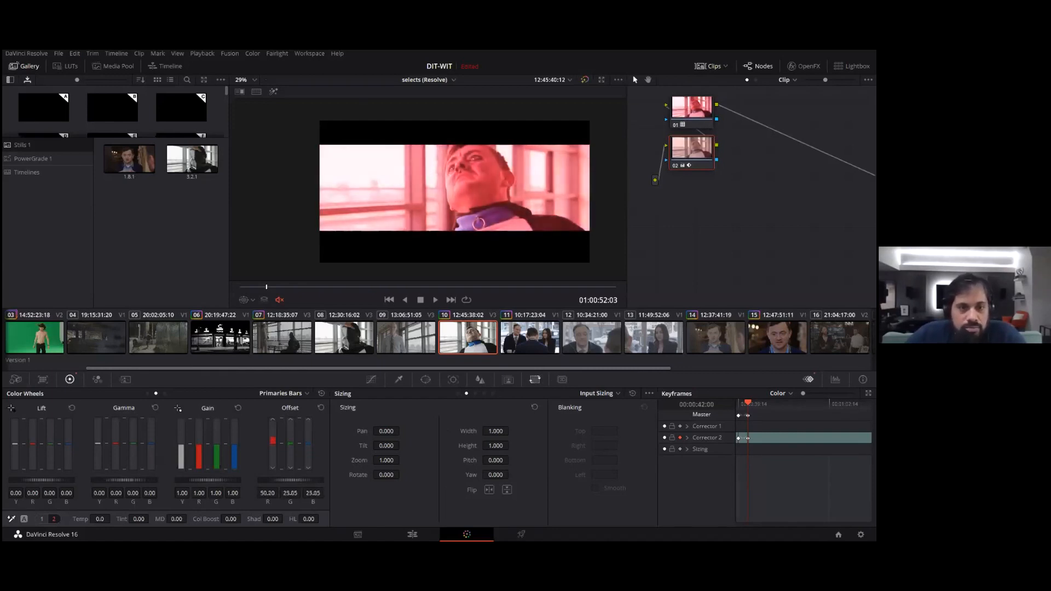
pyautogui.press('Left')
pyautogui.press('Left')
pyautogui.press('Left')
pyautogui.press('Left')
pyautogui.press('Left')
pyautogui.press('Left')
pyautogui.press('Right')
pyautogui.press('Right')
pyautogui.press('Right')
pyautogui.press('Left')
pyautogui.press('Right')
pyautogui.press('Left')
pyautogui.press('Right')
pyautogui.press('Right')
pyautogui.press('Left')
pyautogui.press('Right')
pyautogui.press('Left')
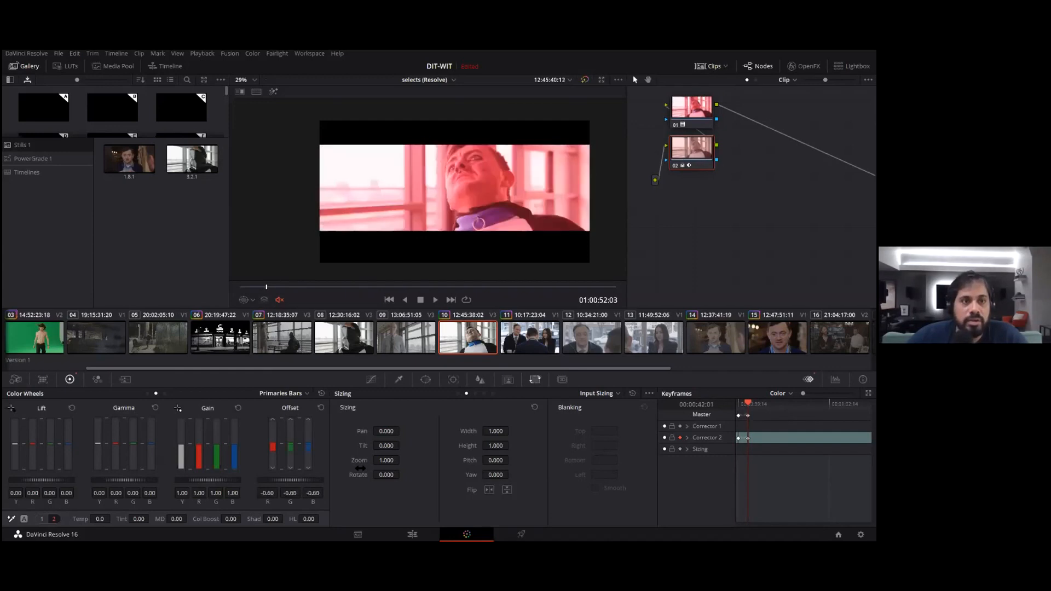
# Step: Delete the red offset keyframe just before the second keyframe on Corrector 2's track
pyautogui.press('Right')
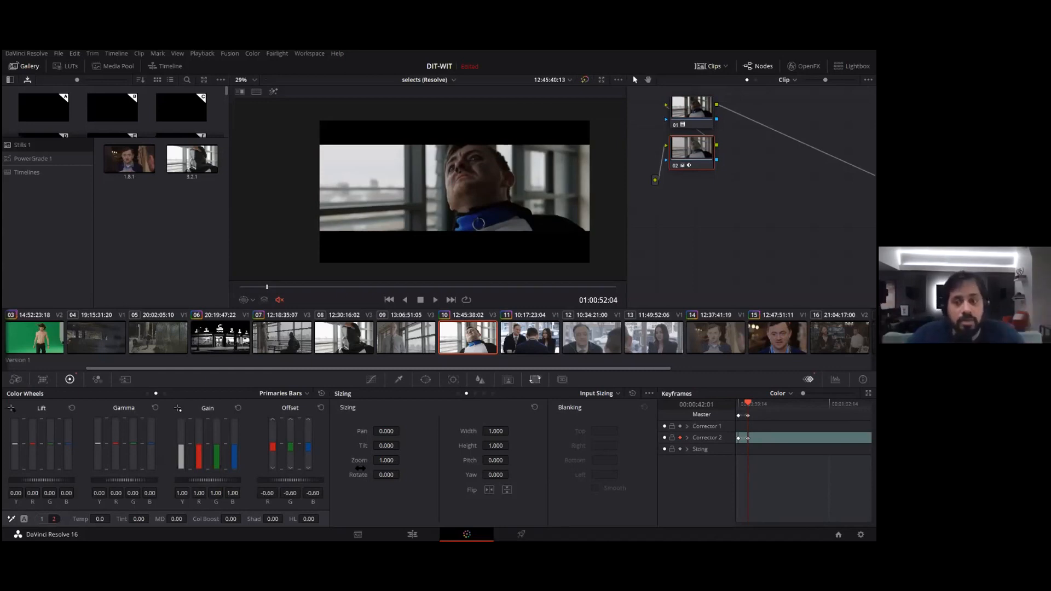
pyautogui.moveTo(803, 393); pyautogui.dragTo(844, 393)
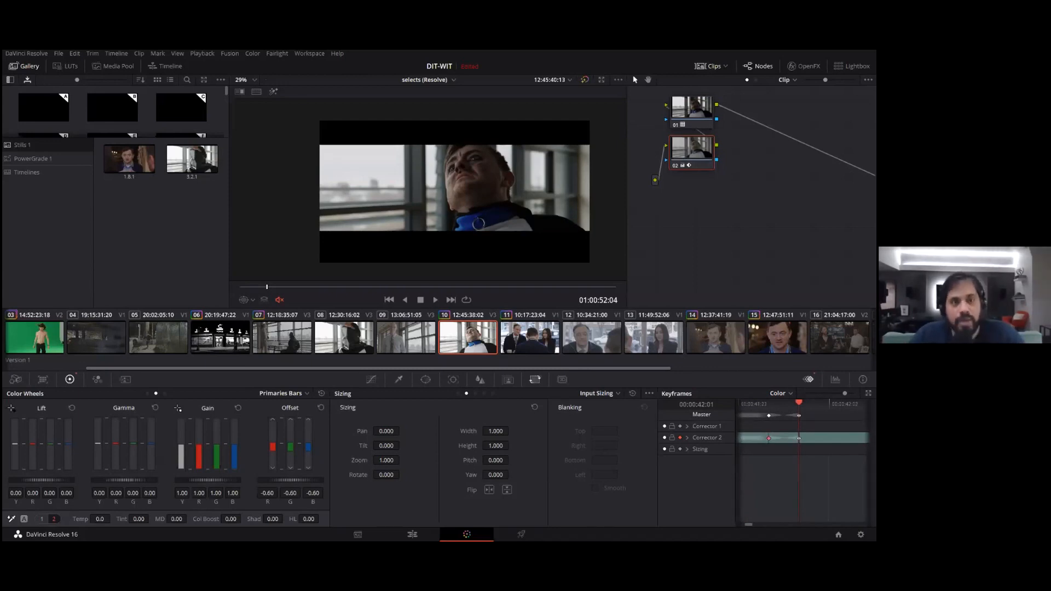
pyautogui.press('Delete')
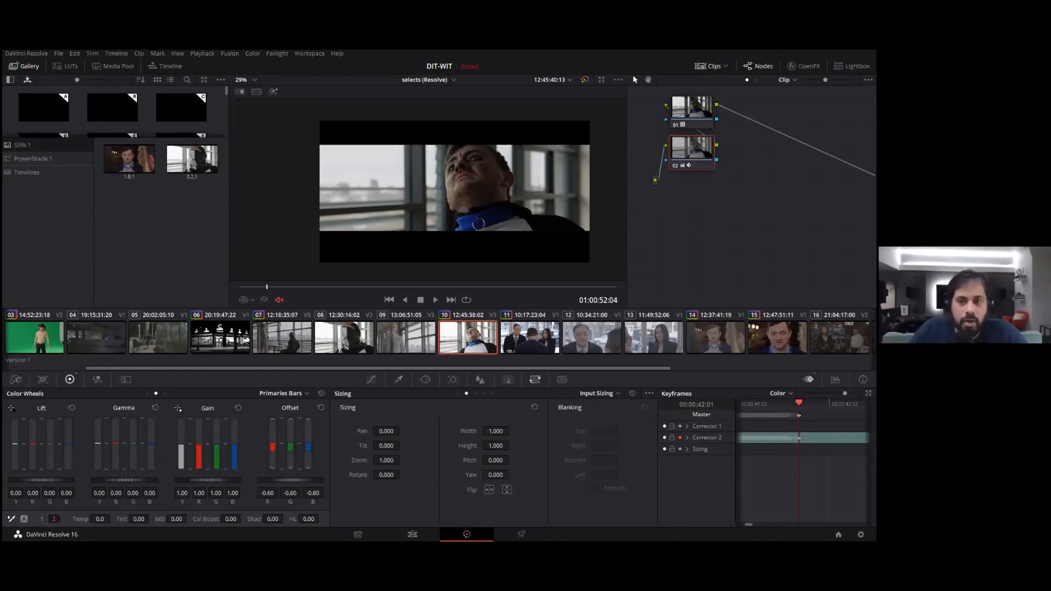
# Step: Play clip 10 back and forth across the two Corrector 2 keyframes to review the offset transition
pyautogui.press('Left')
pyautogui.press('Left')
pyautogui.moveTo(830, 393); pyautogui.dragTo(803, 394)
pyautogui.press('Left')
pyautogui.press('Left')
pyautogui.press('Left')
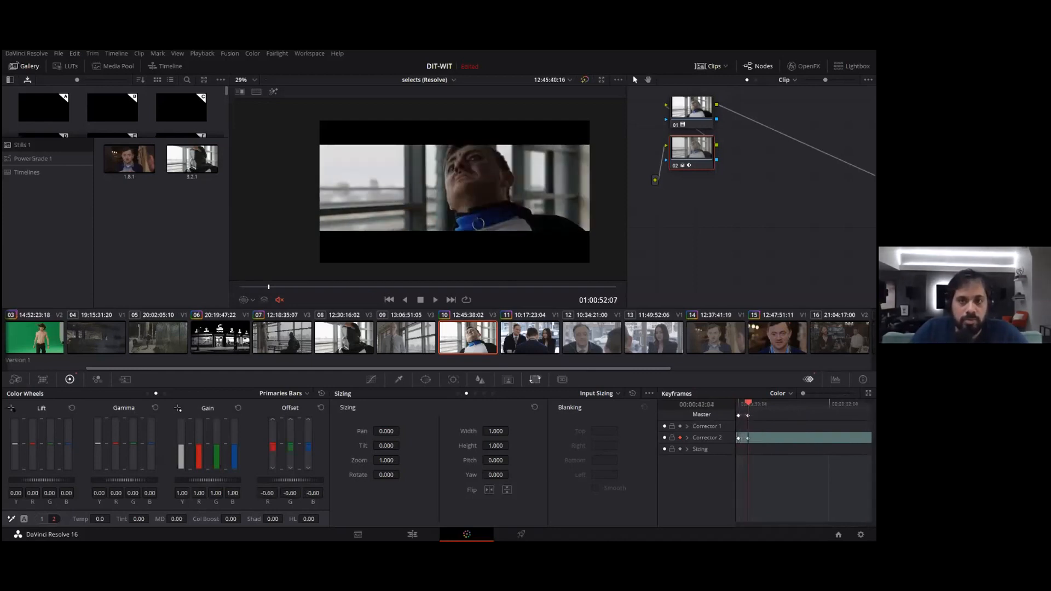
pyautogui.press('space')
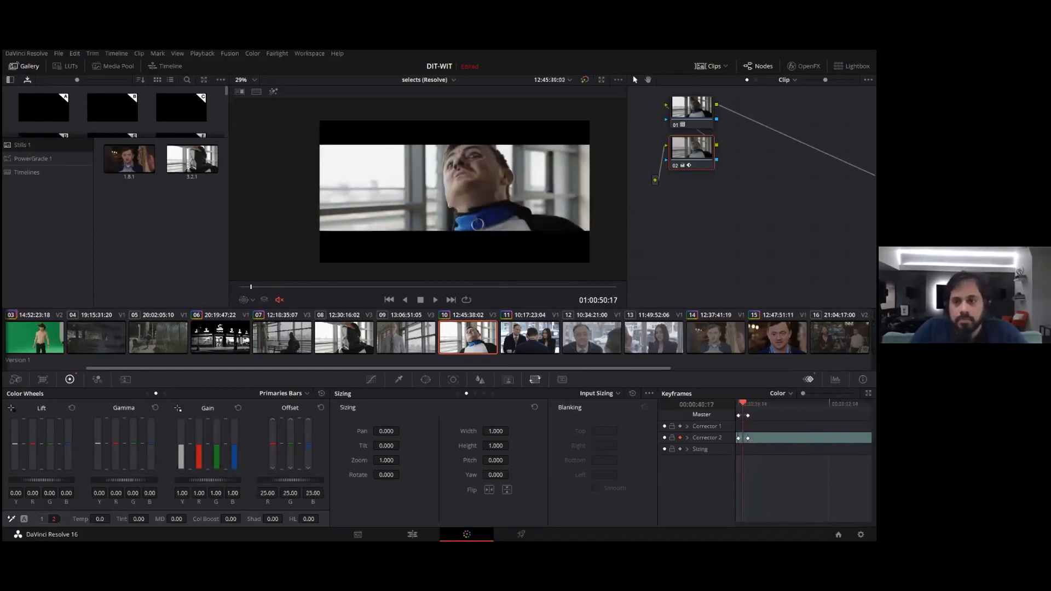
pyautogui.press('j')
pyautogui.press('l')
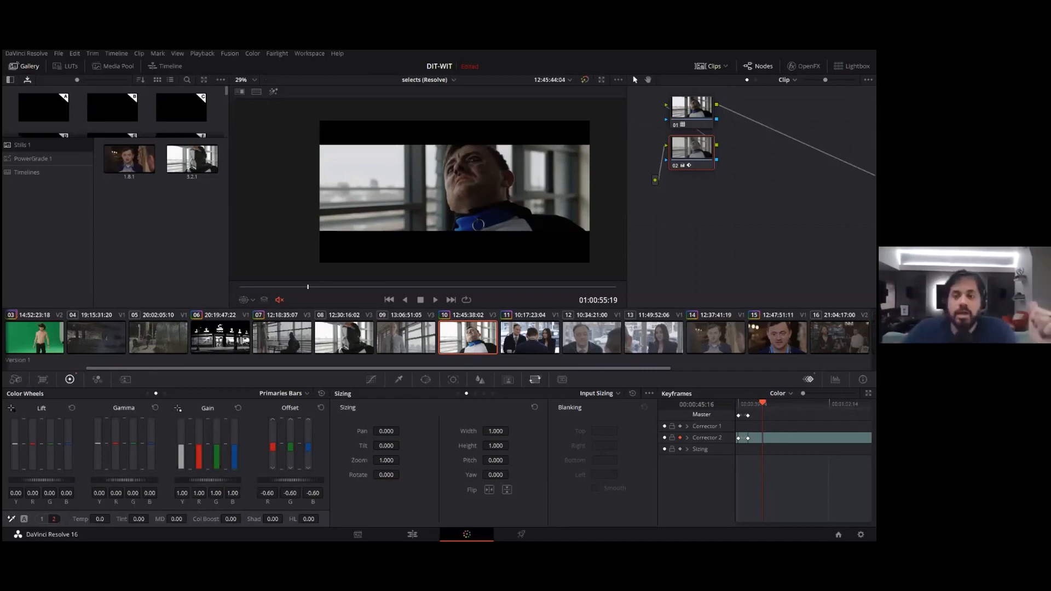
# Step: Add a third Corrector 2 keyframe at 01:00:53:05 by raising the offset to 6.40
pyautogui.press('space')
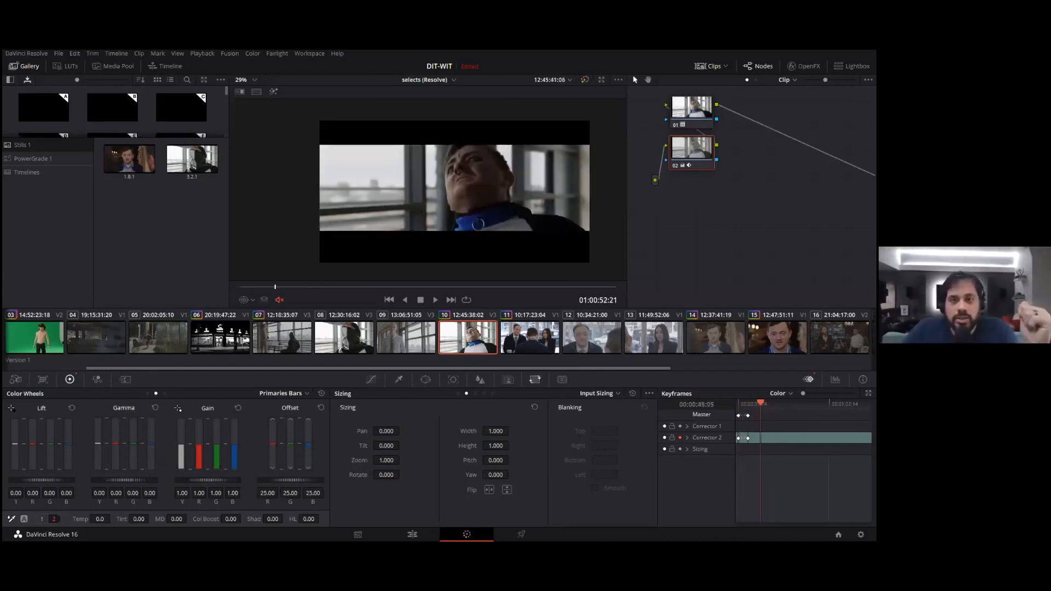
pyautogui.press('Up')
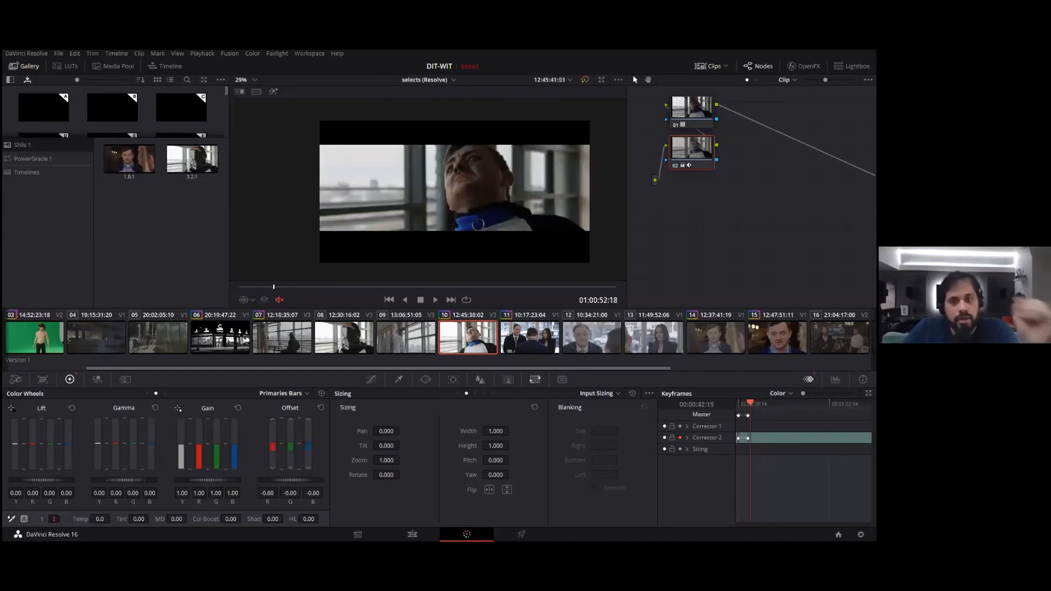
pyautogui.moveTo(291, 480); pyautogui.dragTo(311, 480)
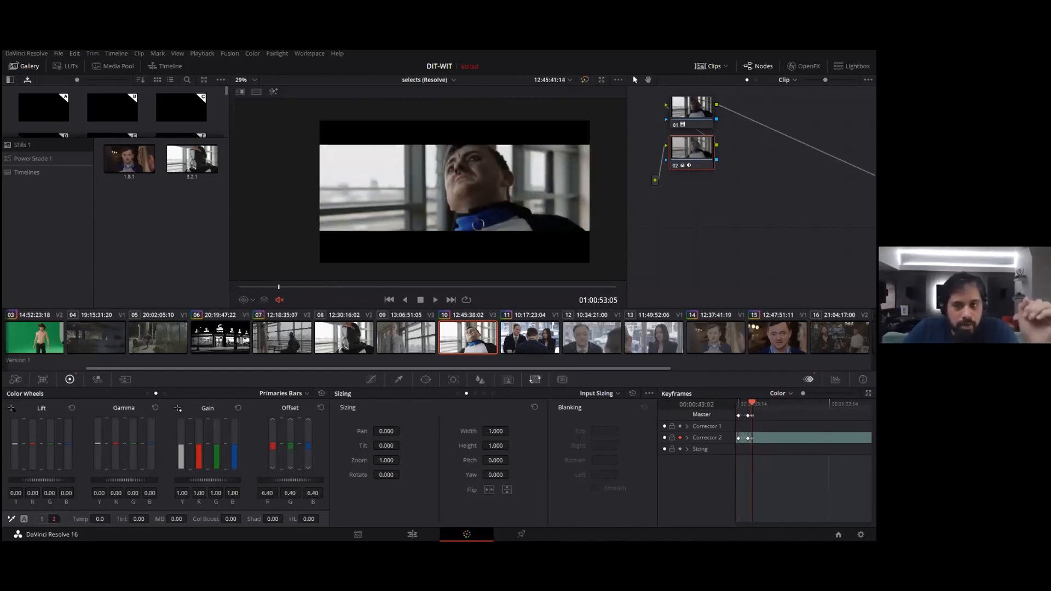
# Step: Move Corrector 2's middle keyframe earlier to about 01:00:51:10 and raise its offset to 12.20
pyautogui.moveTo(278, 287); pyautogui.dragTo(265, 287)
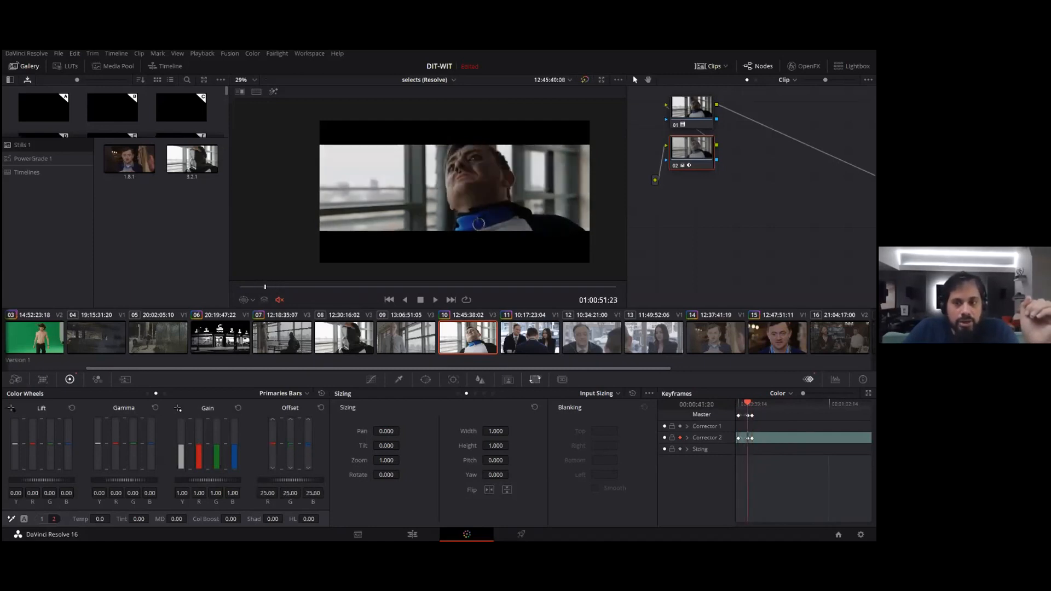
pyautogui.moveTo(750, 438); pyautogui.dragTo(745, 403)
pyautogui.press('Left')
pyautogui.press('Left')
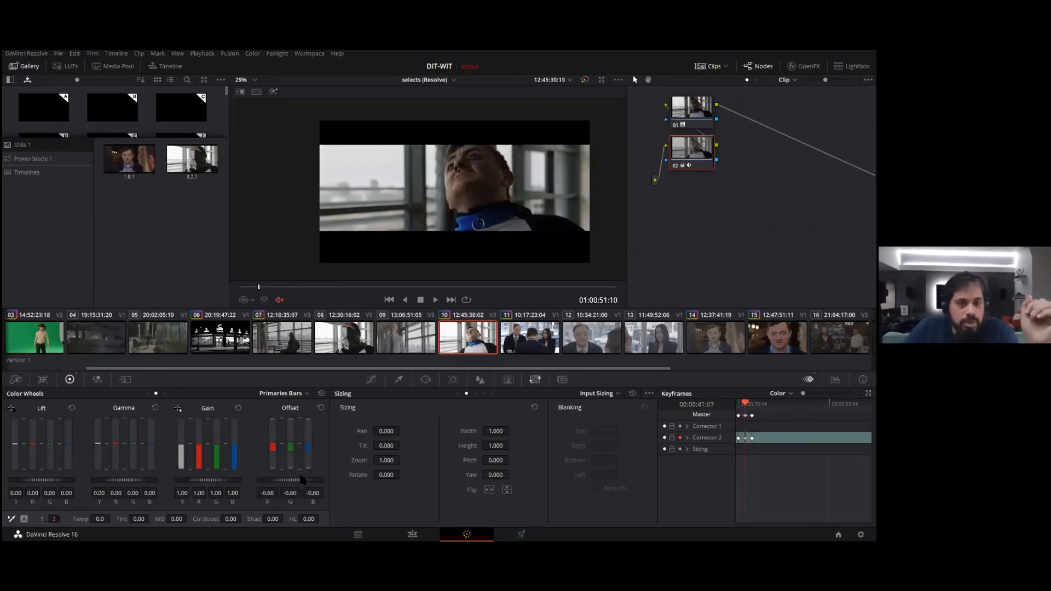
pyautogui.moveTo(286, 482); pyautogui.dragTo(334, 482)
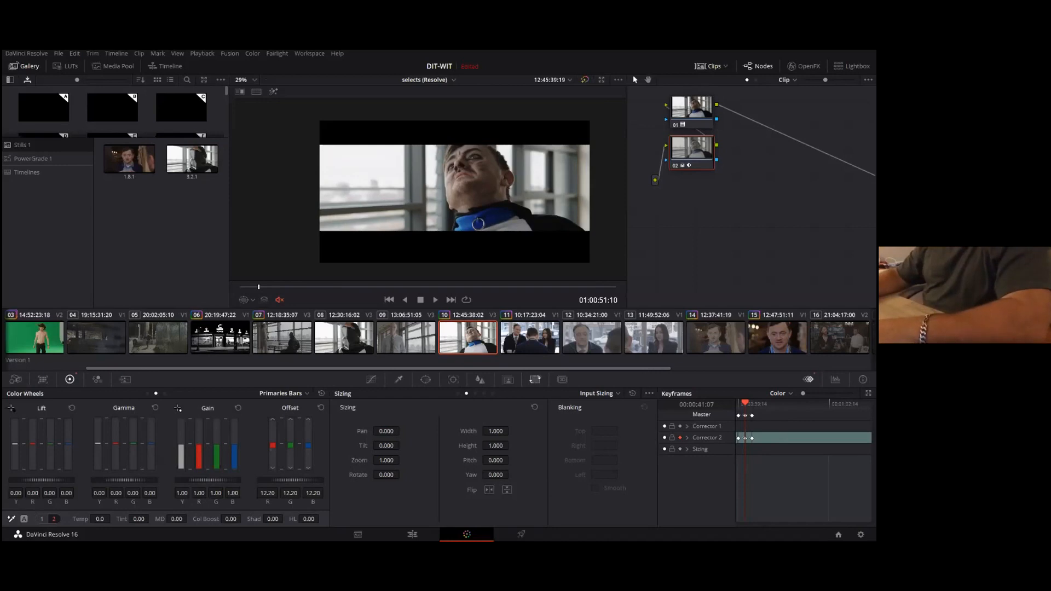
# Step: Switch the keyframe timeline mode to Sizing
pyautogui.click(777, 393)
pyautogui.click(815, 425)
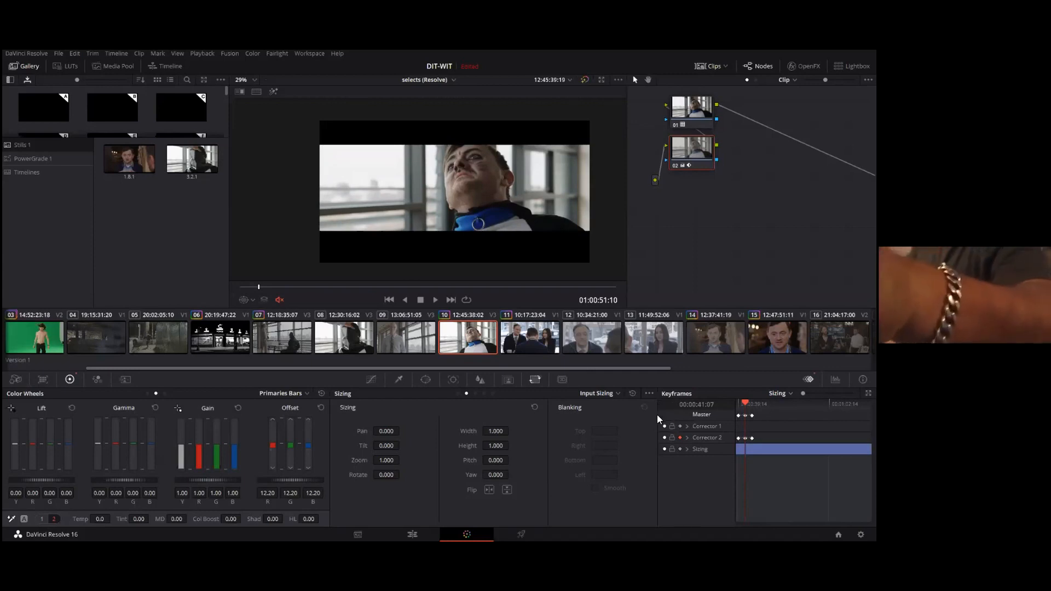
pyautogui.click(484, 394)
pyautogui.click(492, 394)
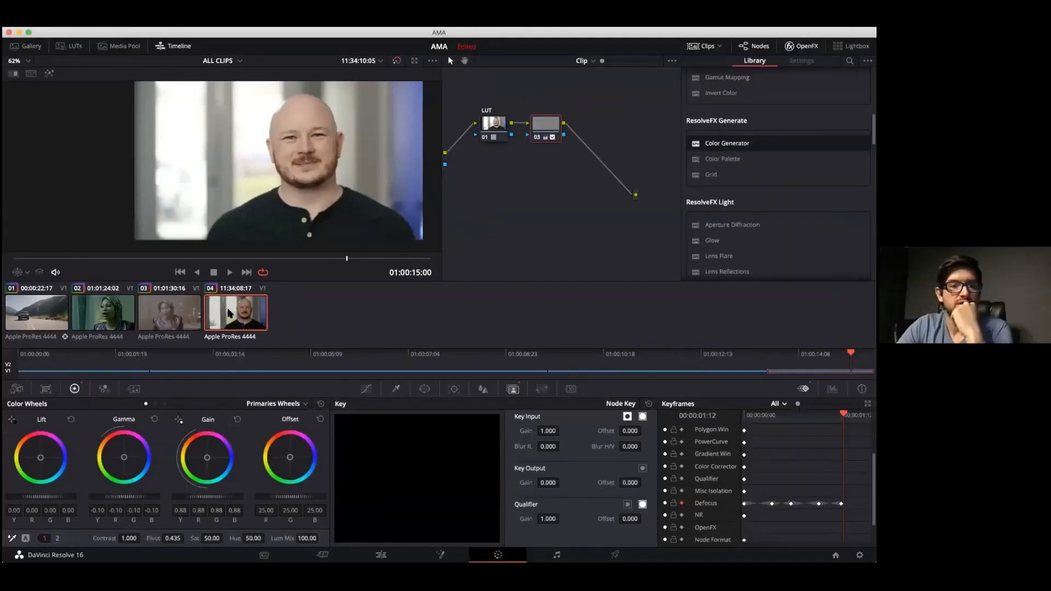
# Step: Check the grade versions of clip 04 and the options for Version 3
pyautogui.rightClick(234, 317)
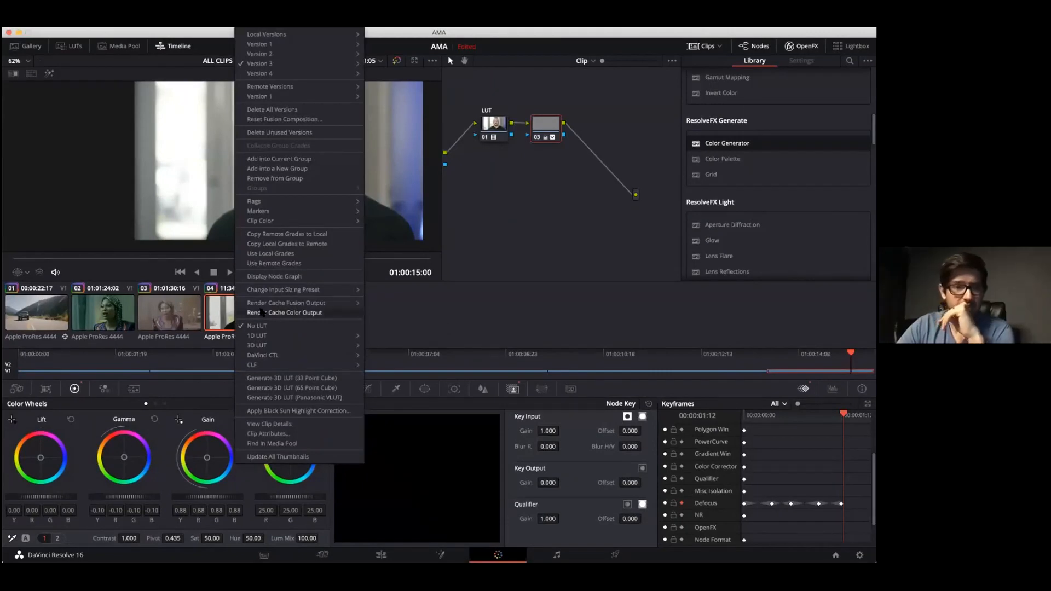
pyautogui.moveTo(306, 65)
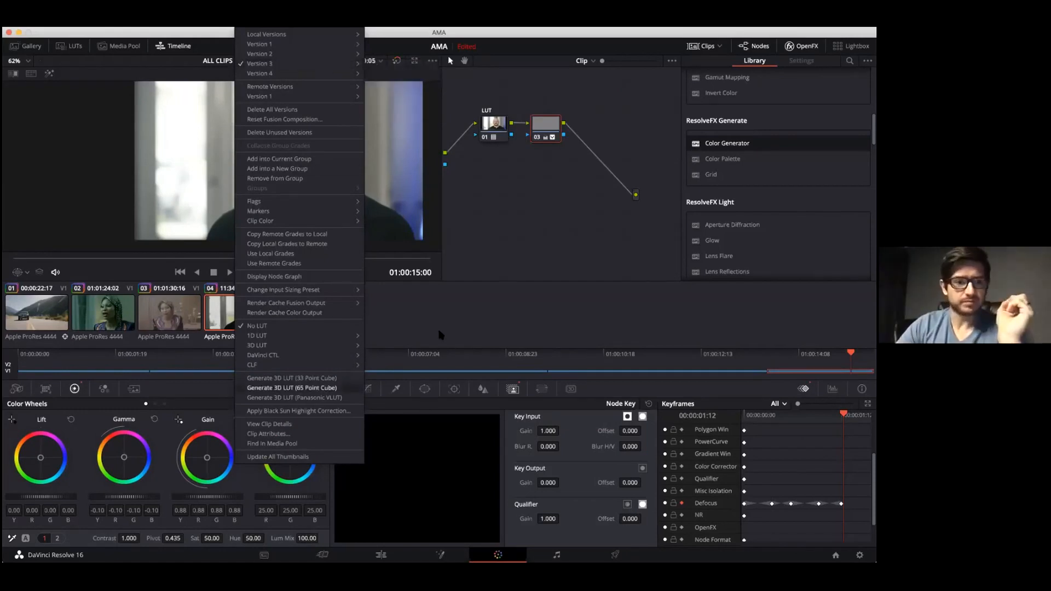
pyautogui.click(383, 65)
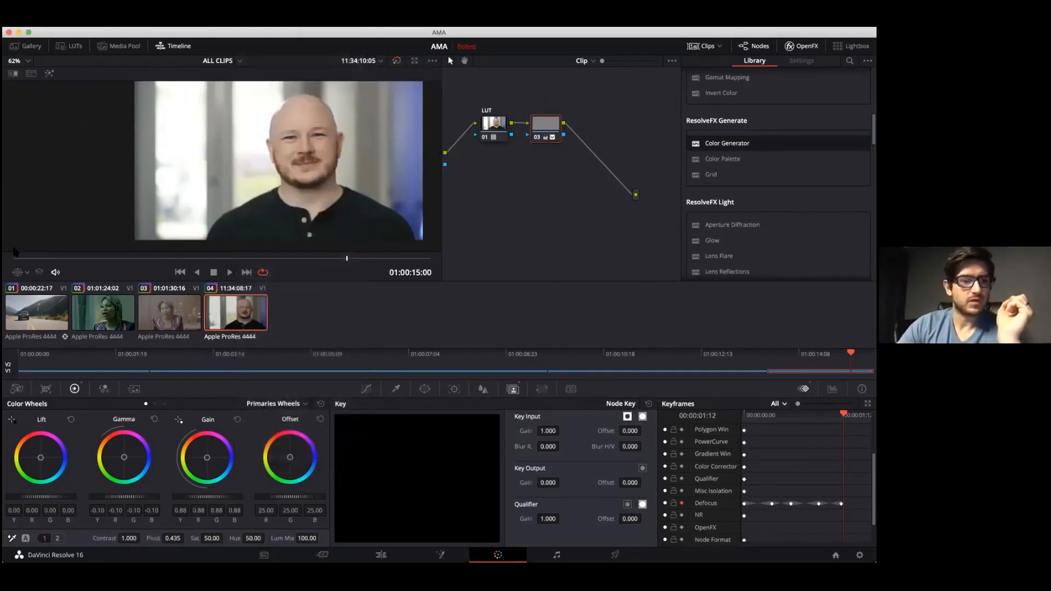
# Step: Add a new grade version to clip 04 and rename it Look 1
pyautogui.click(240, 312)
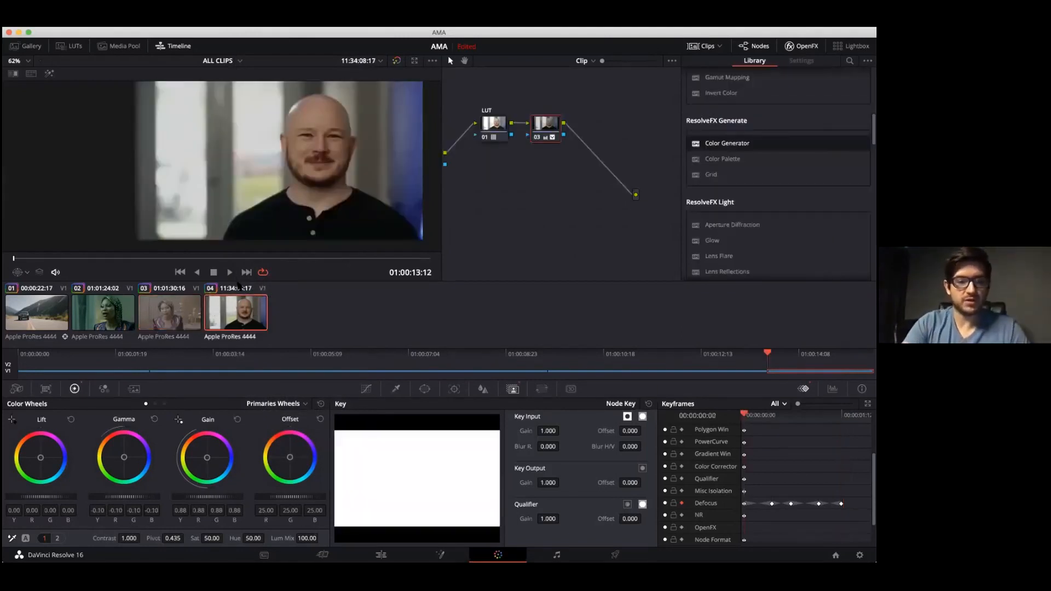
pyautogui.hotkey('ctrl', 'y')
pyautogui.rightClick(228, 298)
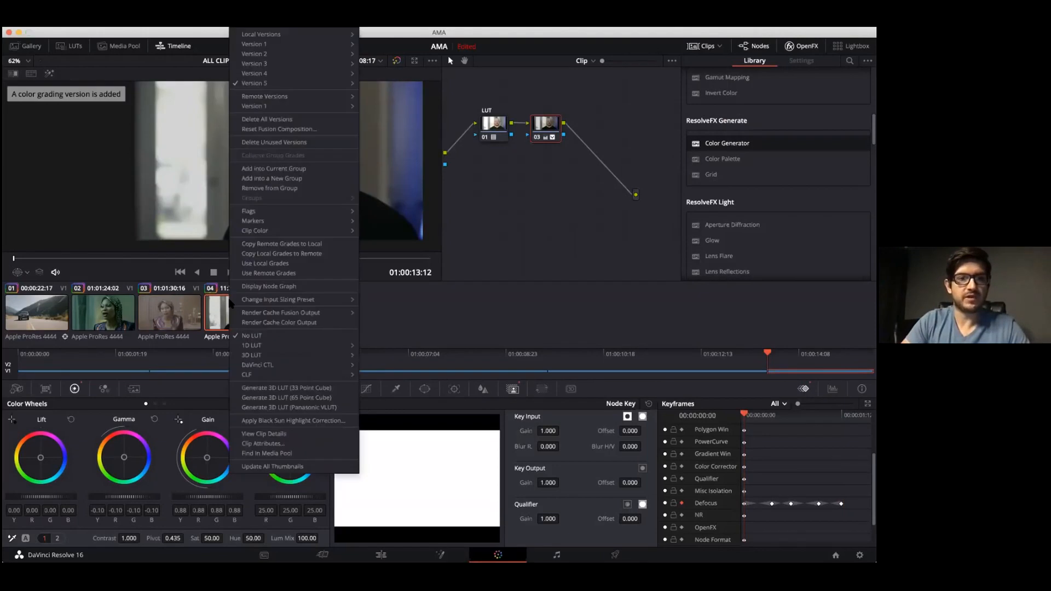
pyautogui.moveTo(297, 82)
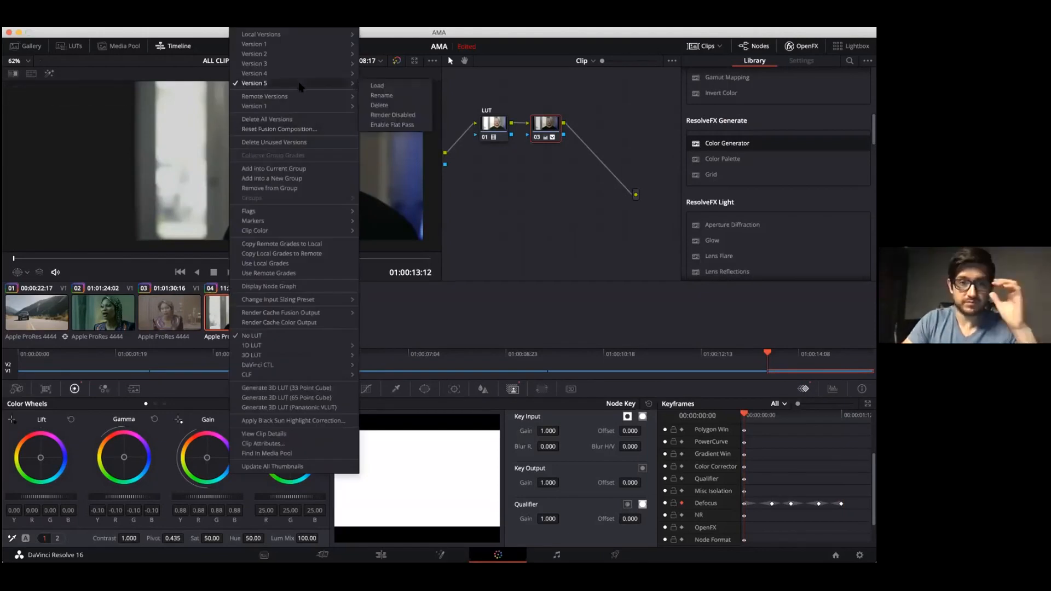
pyautogui.click(382, 95)
pyautogui.write('Look 1')
pyautogui.press('Return')
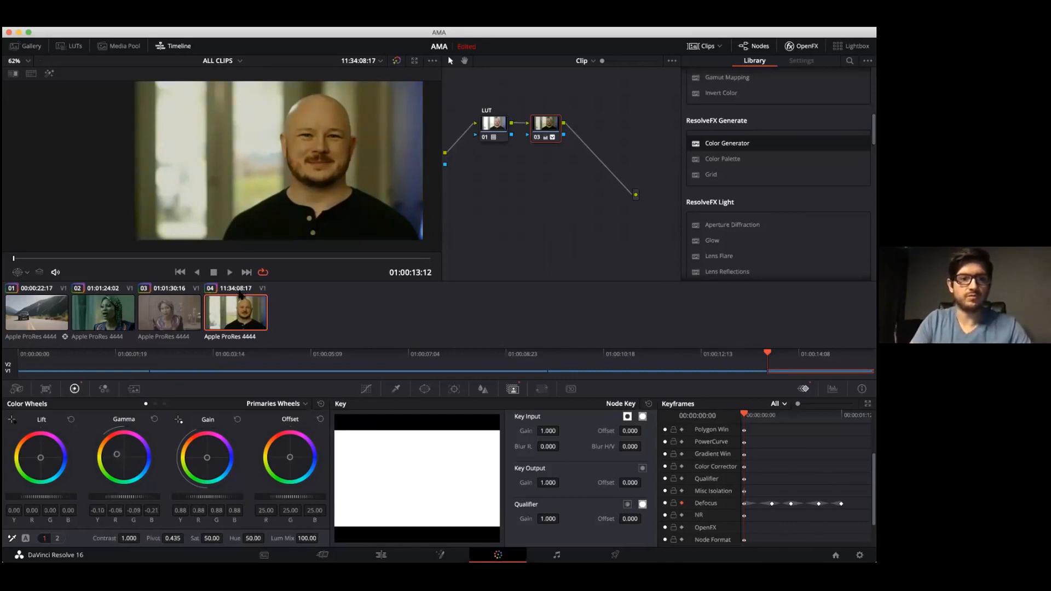
# Step: Rename clip 04's Version 6 as Warm
pyautogui.rightClick(239, 296)
pyautogui.moveTo(339, 93)
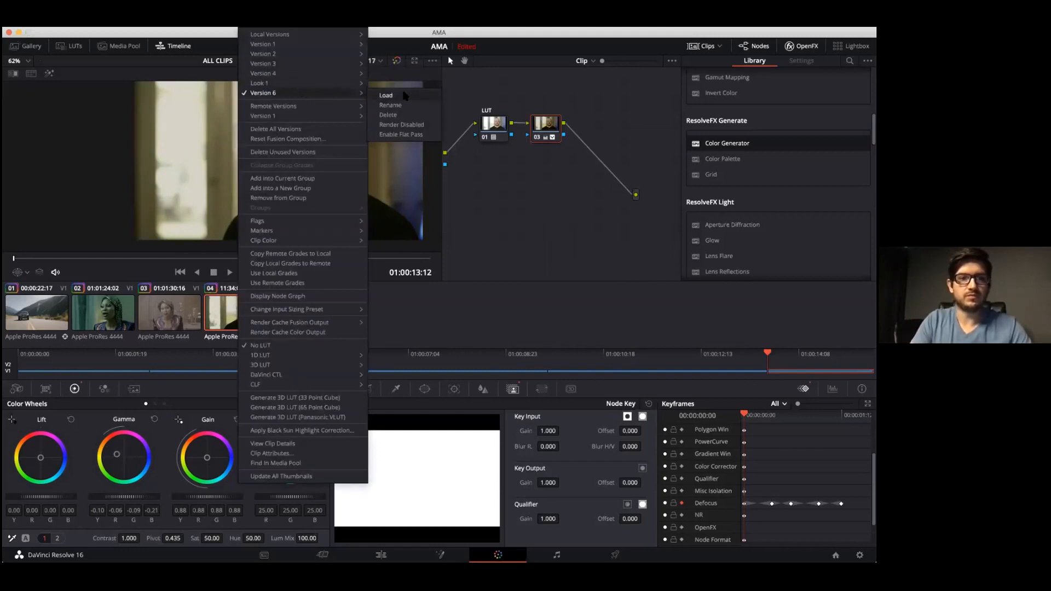
pyautogui.click(393, 105)
pyautogui.write('Final')
pyautogui.press('Return')
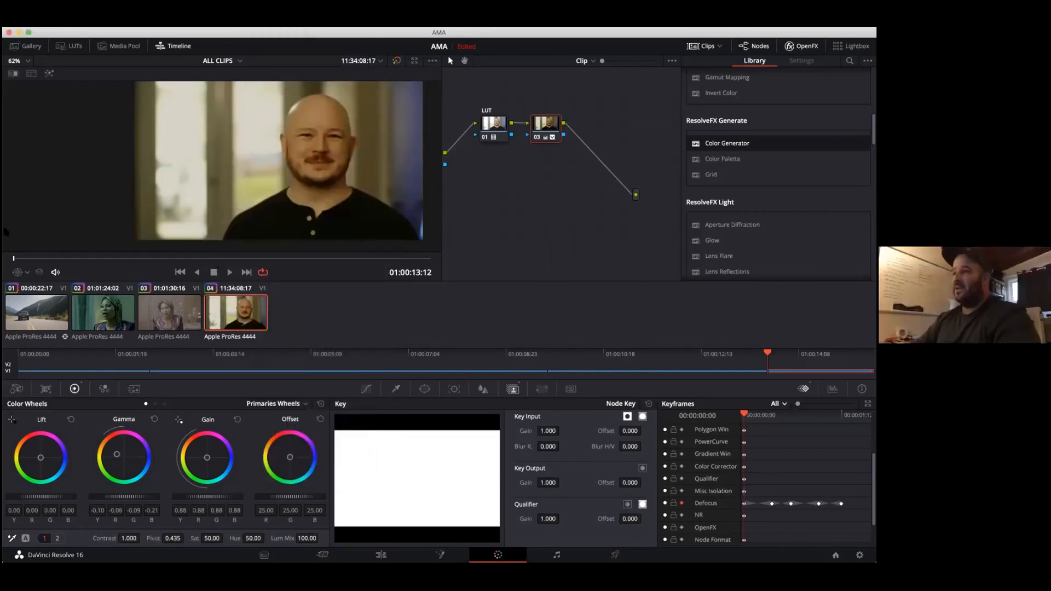
# Step: Set the timeline thumbnail info to show each clip's version instead of its codec
pyautogui.click(164, 22)
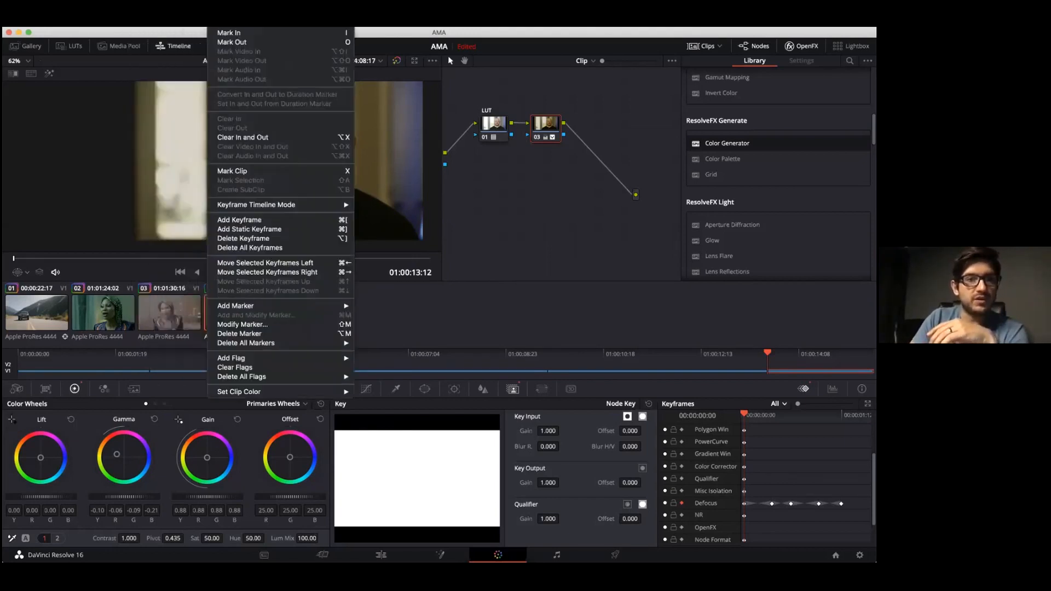
pyautogui.moveTo(249, 21)
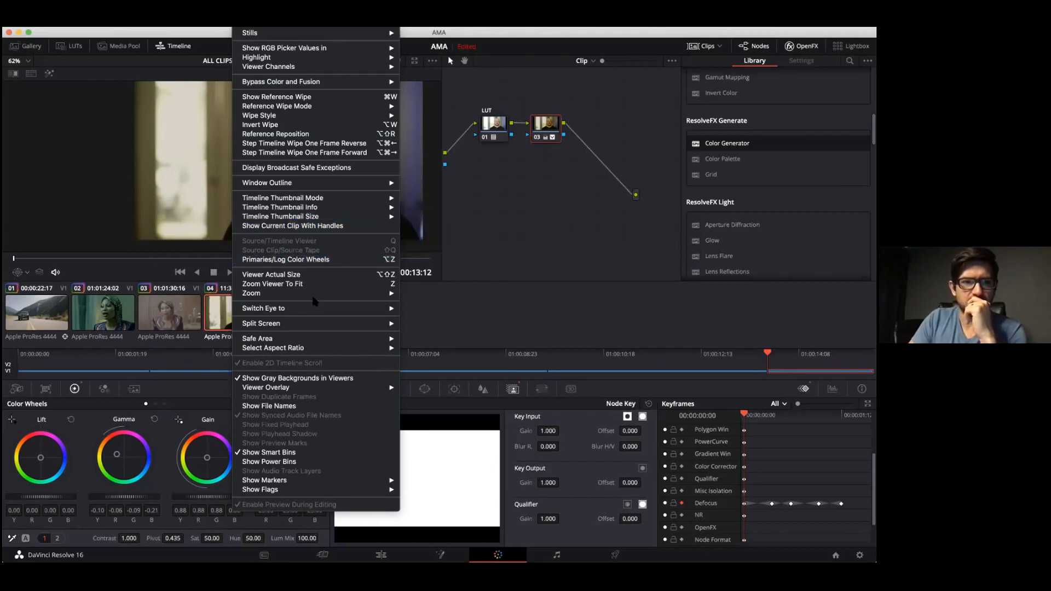
pyautogui.moveTo(280, 211)
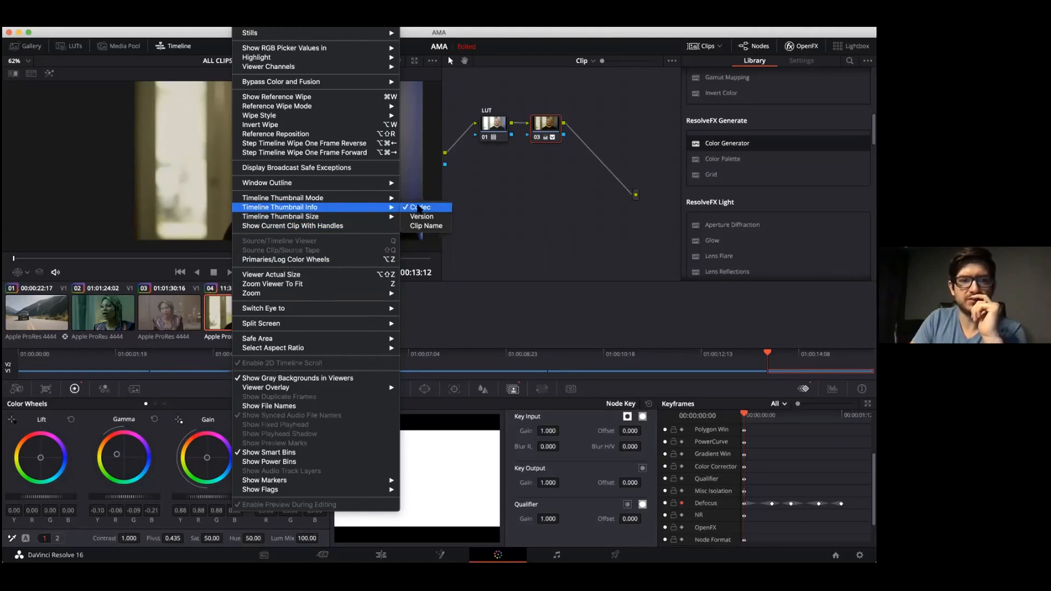
pyautogui.click(425, 218)
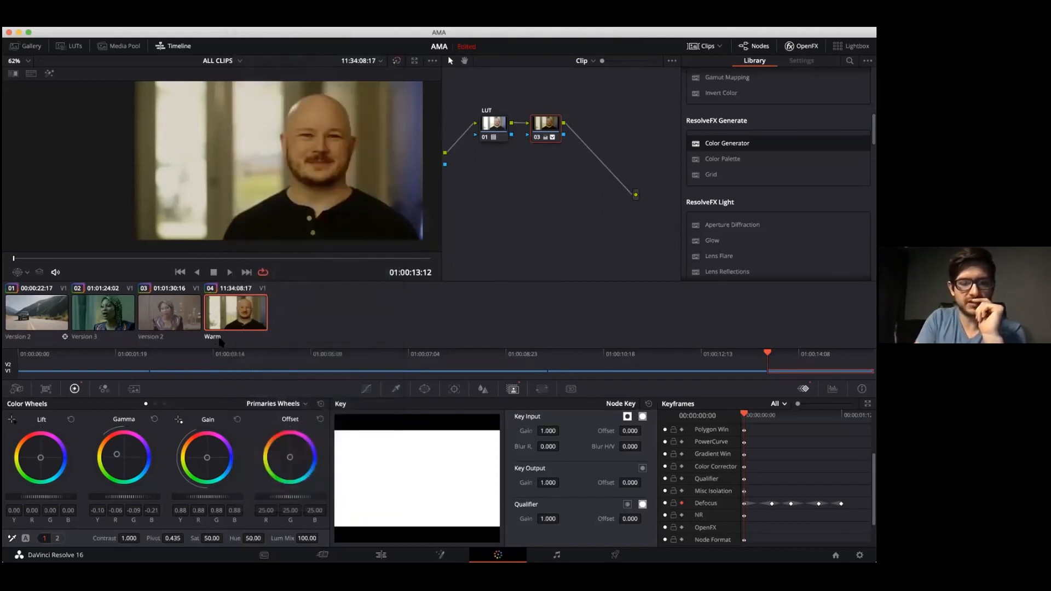
# Step: Cycle through clip 04's grade versions and load Version 4
pyautogui.press('super+n')
pyautogui.press('super+b')
pyautogui.press('super+b')
pyautogui.press('super+b')
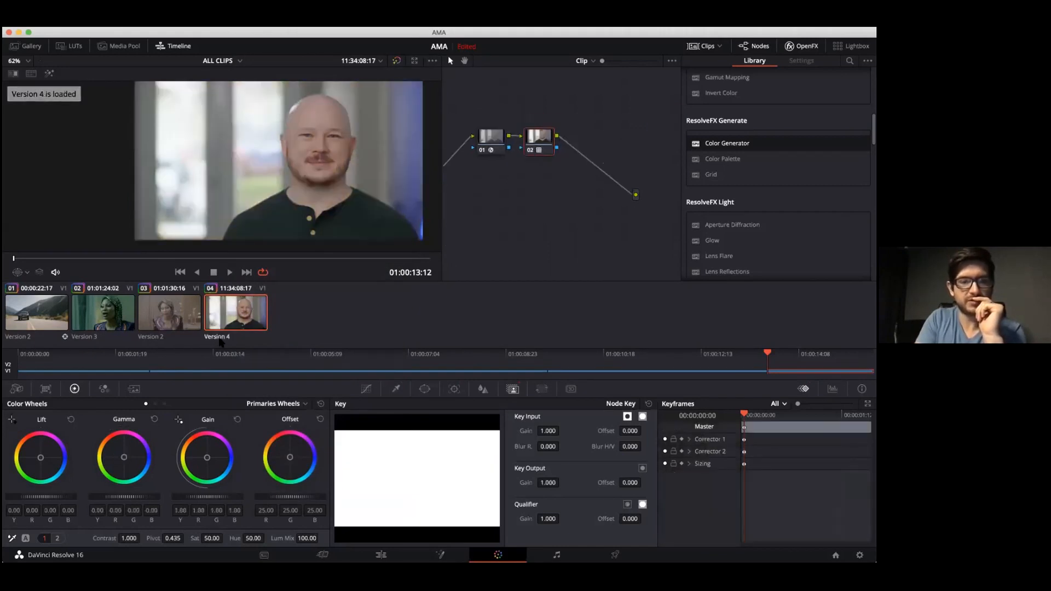
# Step: Step back and forth through clip 04's grade versions, including Version 3 and Warm, and load Look 1
pyautogui.press('super+n')
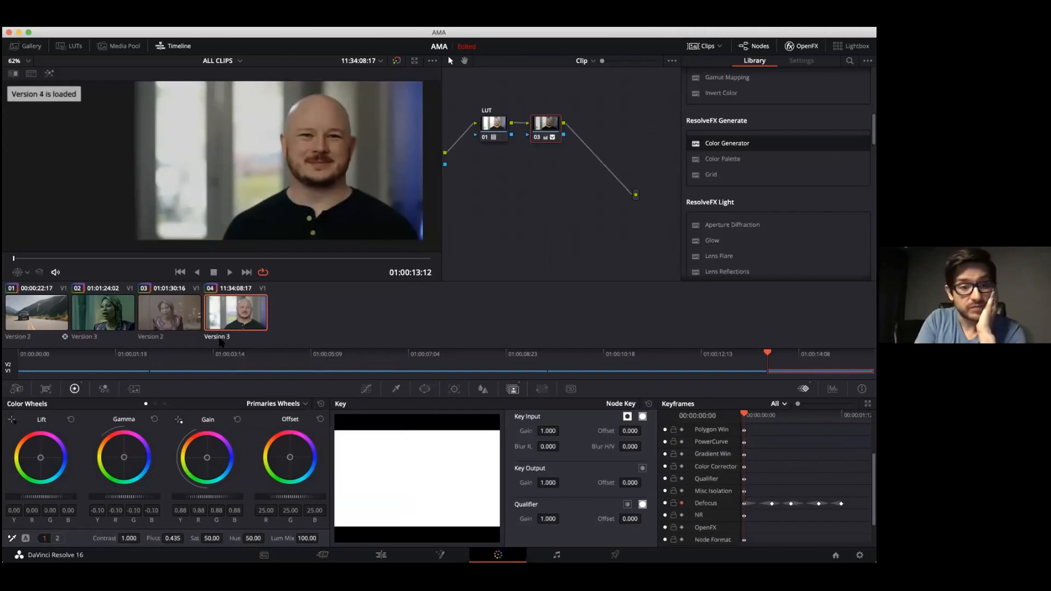
pyautogui.press('super+b')
pyautogui.press('super+n')
pyautogui.press('super+n')
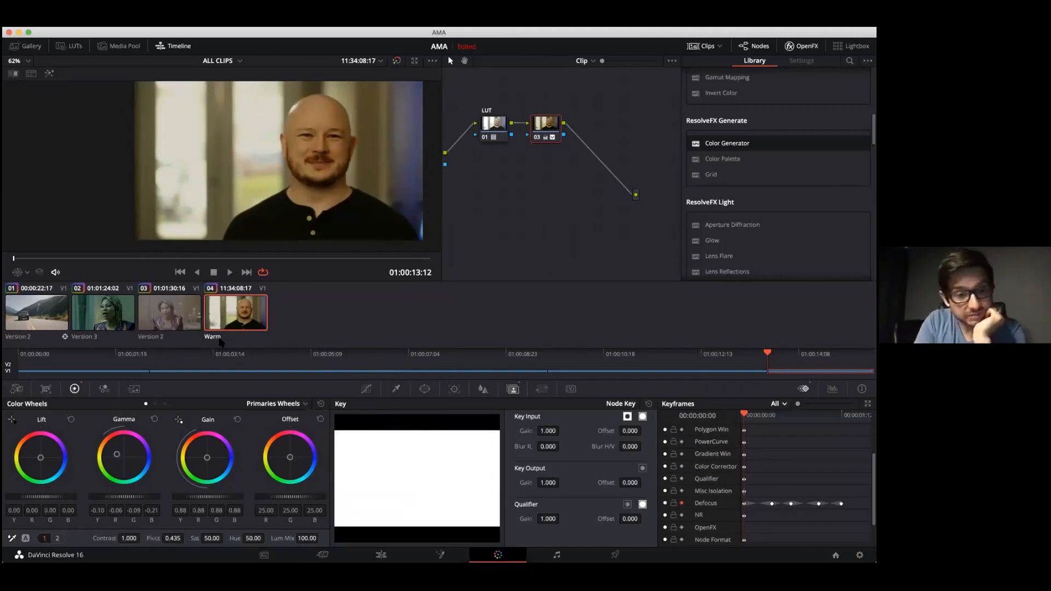
pyautogui.press('super+b')
pyautogui.press('super+n')
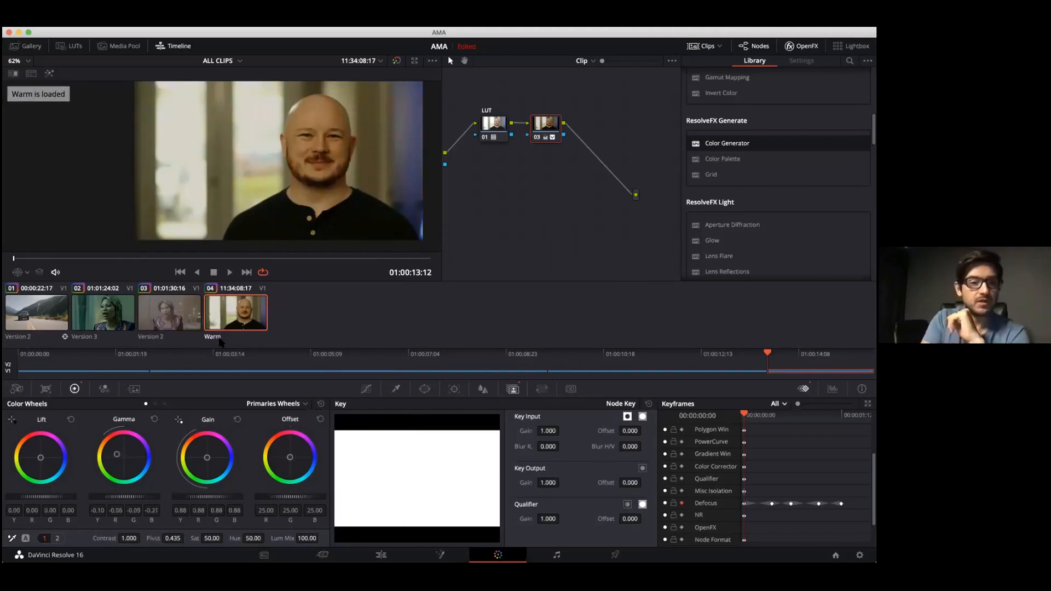
pyautogui.press('super+b')
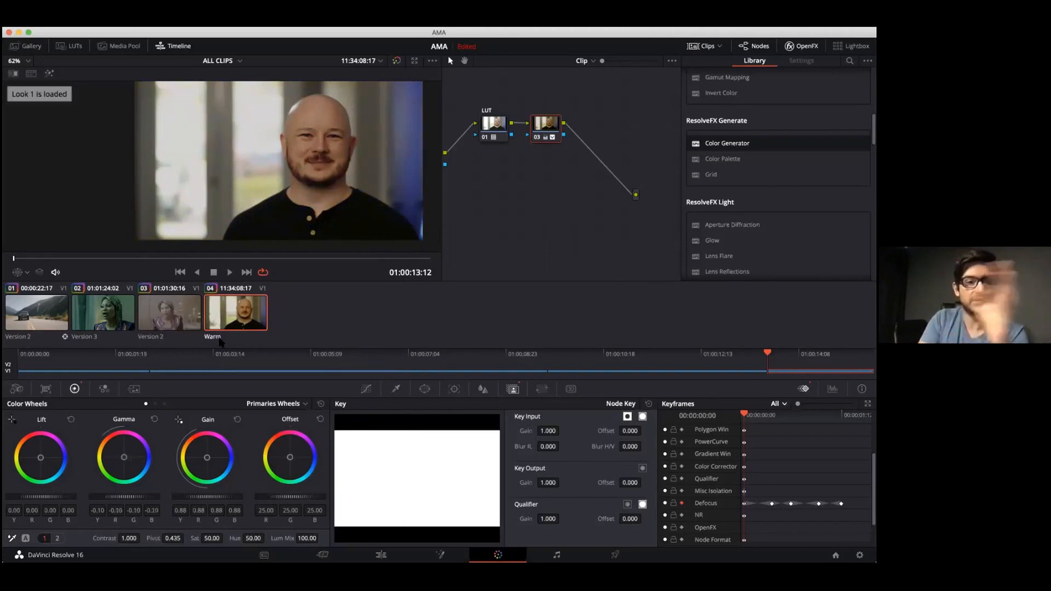
# Step: Compare clip 04's grade versions in a split screen, with and without the original, and return to the single image
pyautogui.click(31, 74)
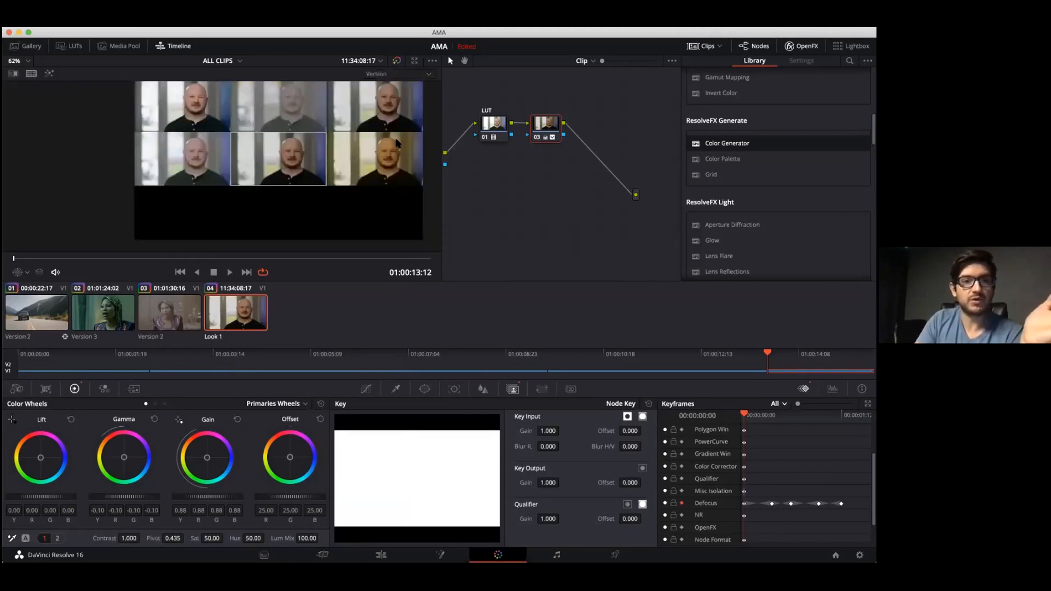
pyautogui.click(381, 75)
pyautogui.click(394, 183)
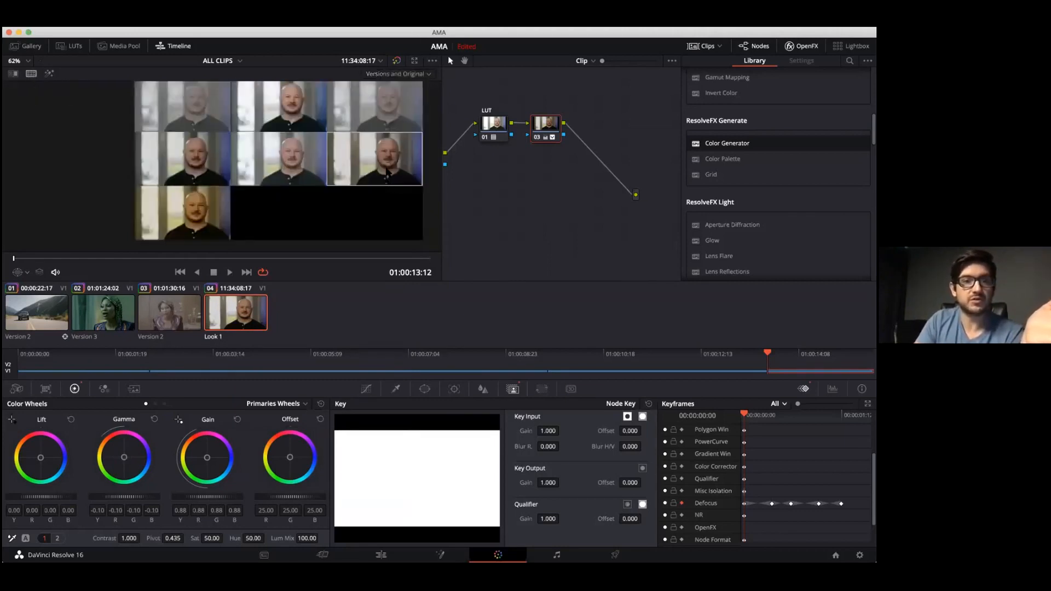
pyautogui.click(402, 75)
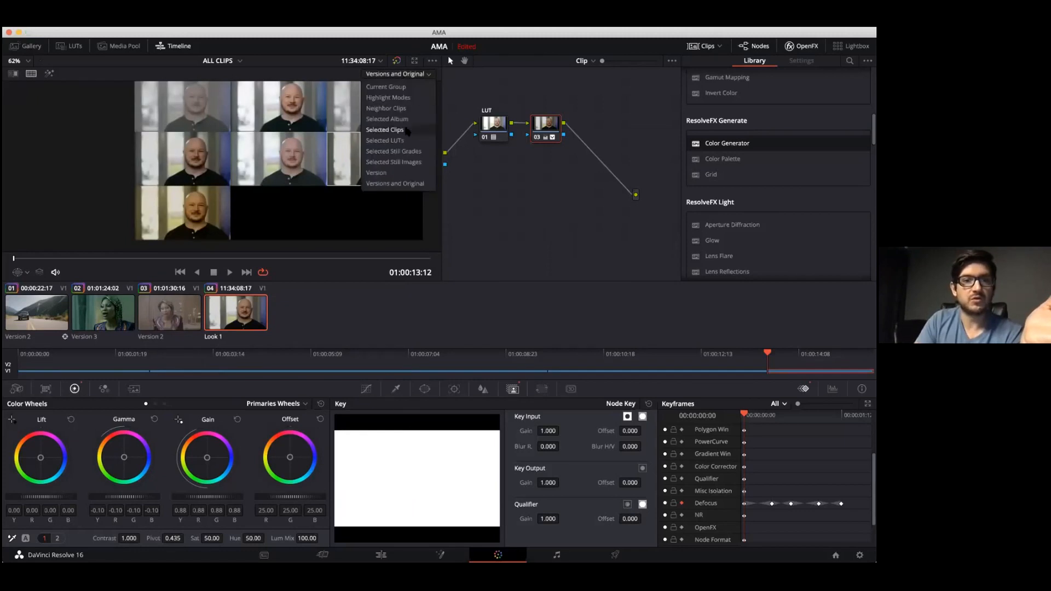
pyautogui.click(402, 173)
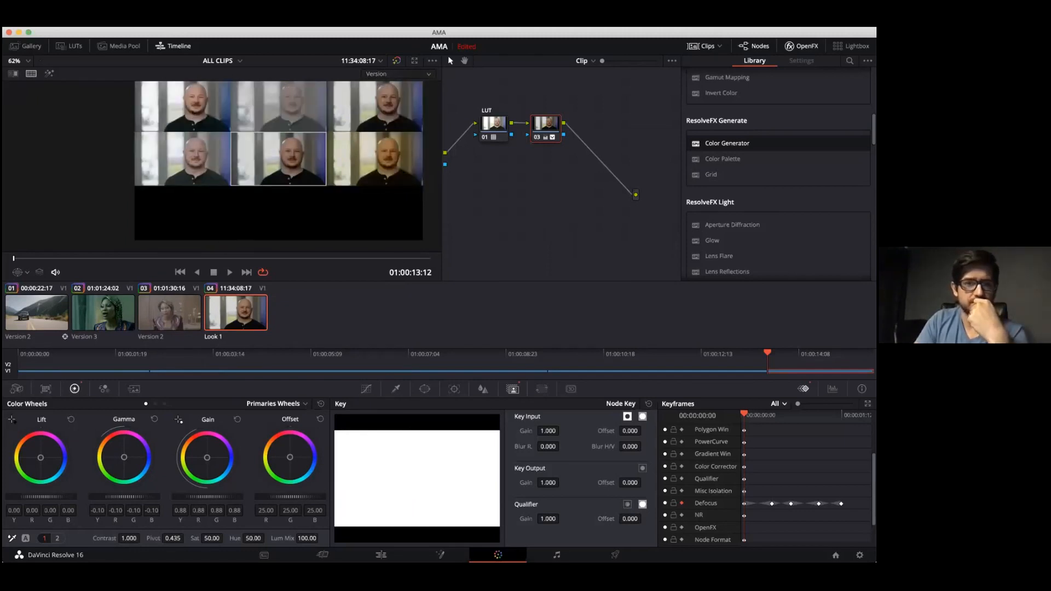
pyautogui.click(31, 73)
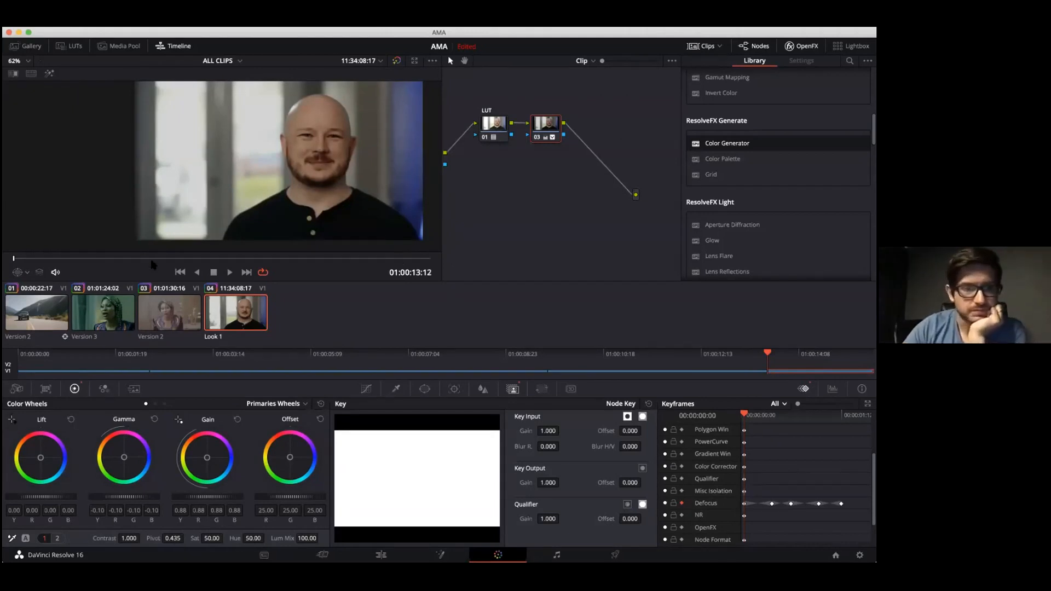
pyautogui.click(159, 318)
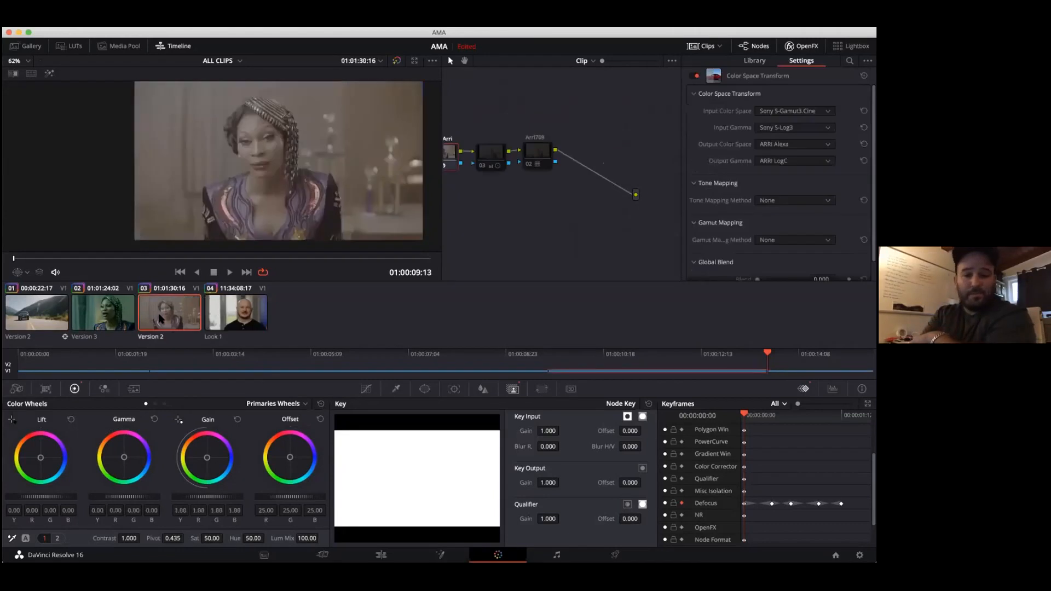
pyautogui.click(248, 311)
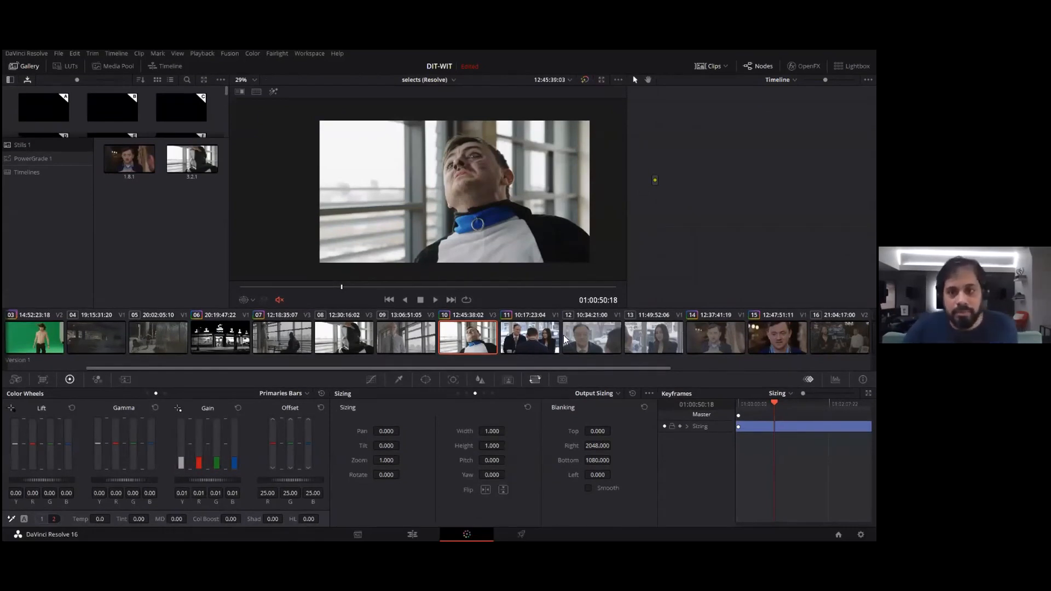
# Step: Select clip 15 and switch the node graph from Timeline to Clip mode
pyautogui.click(698, 333)
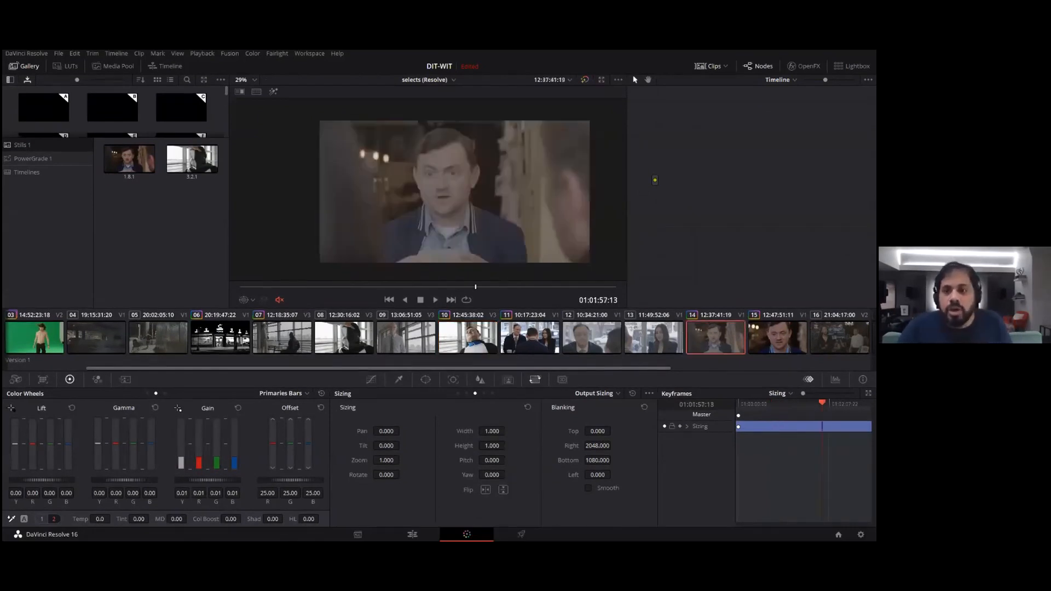
pyautogui.click(778, 336)
pyautogui.click(781, 79)
pyautogui.click(788, 92)
pyautogui.rightClick(726, 170)
pyautogui.press('Escape')
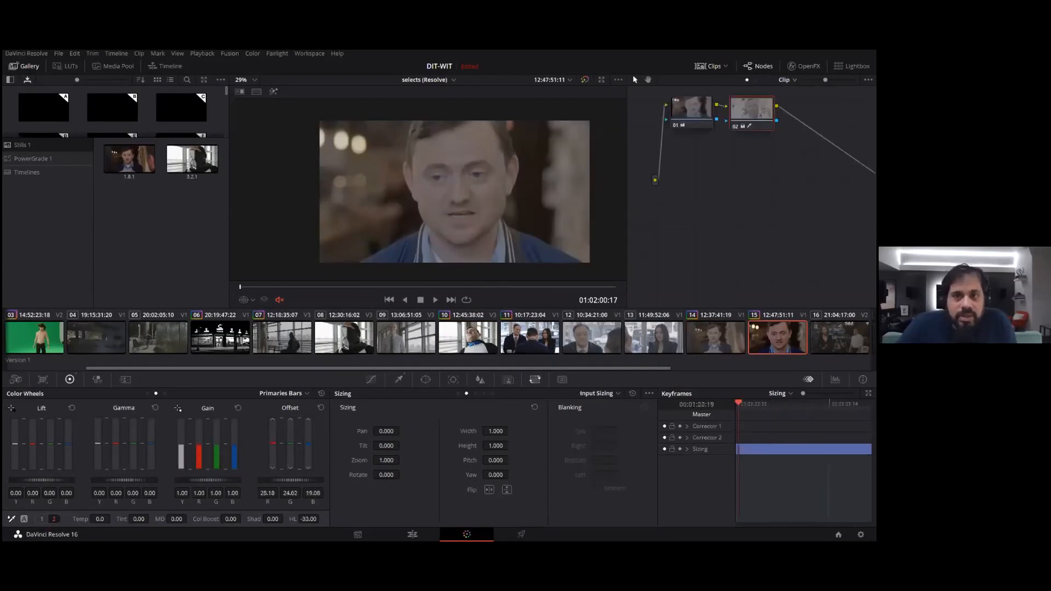
pyautogui.rightClick(708, 173)
pyautogui.press('Escape')
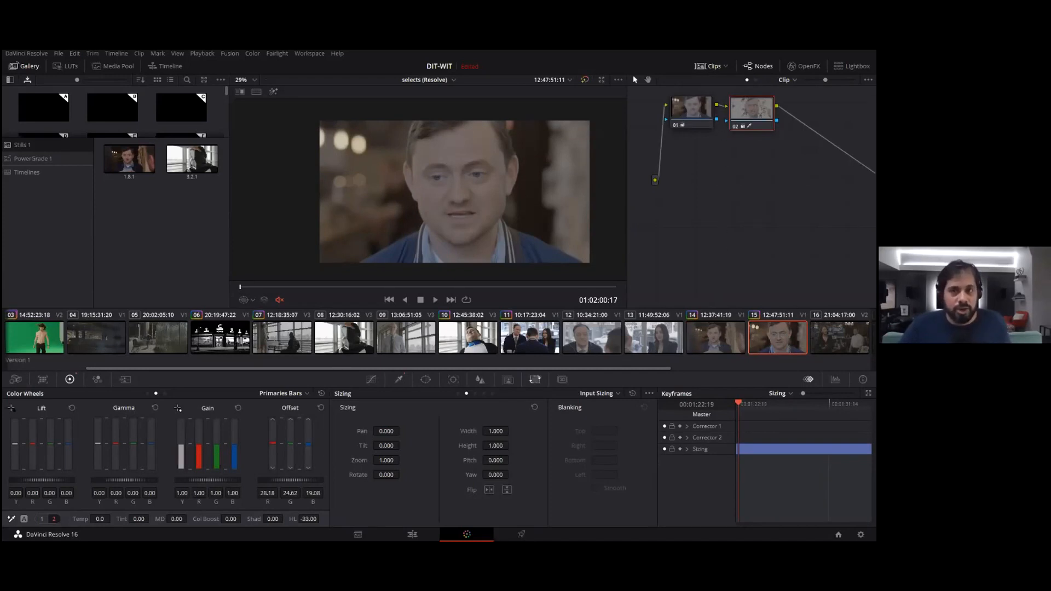
pyautogui.rightClick(740, 193)
pyautogui.click(780, 394)
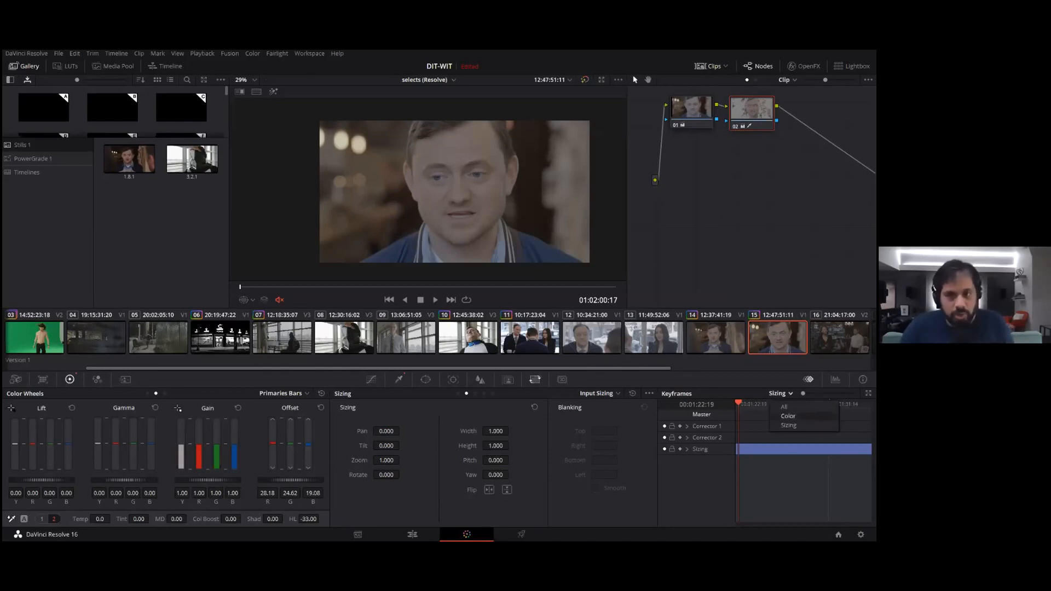
pyautogui.press('Escape')
# Step: Set the keyframe mode to All and reset clip 15's grade and nodes to a single blank node
pyautogui.rightClick(751, 165)
pyautogui.click(780, 393)
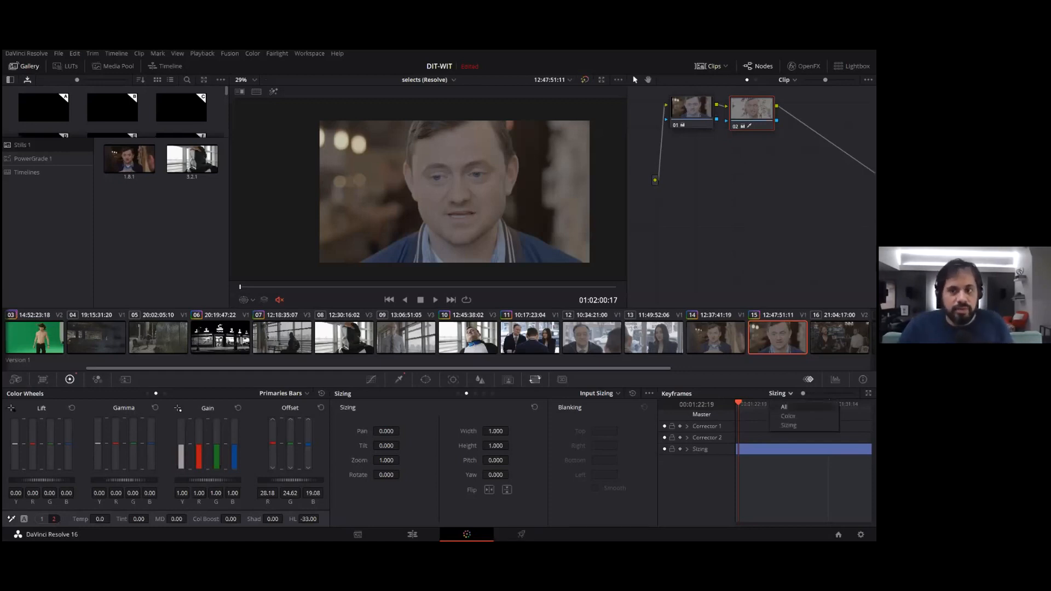
pyautogui.click(784, 406)
pyautogui.rightClick(751, 214)
pyautogui.click(789, 222)
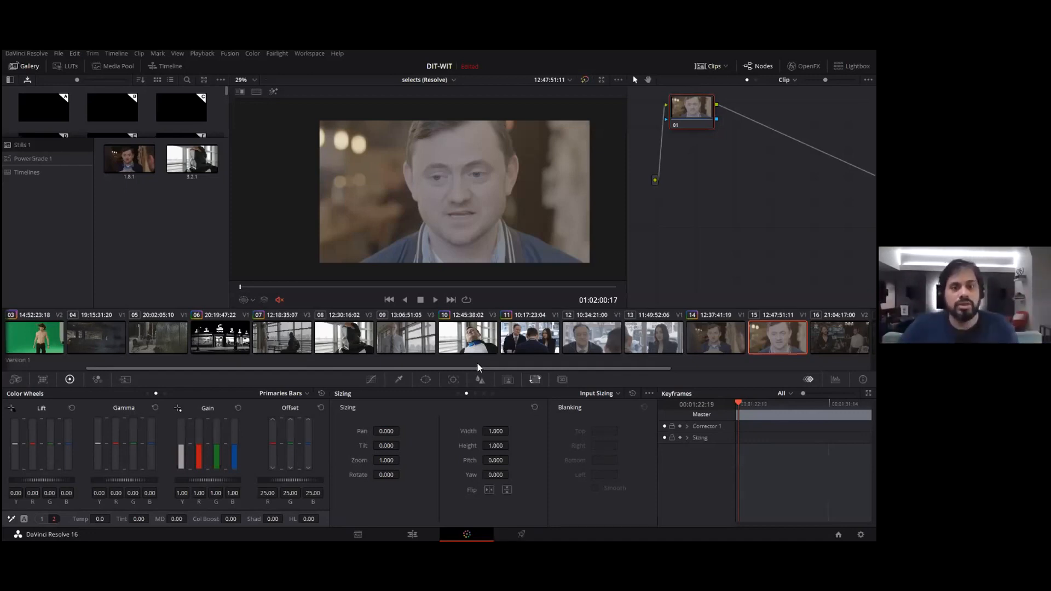
# Step: Select clips 07 through 10 and reset all their grades and nodes
pyautogui.click(325, 338)
pyautogui.click(302, 347)
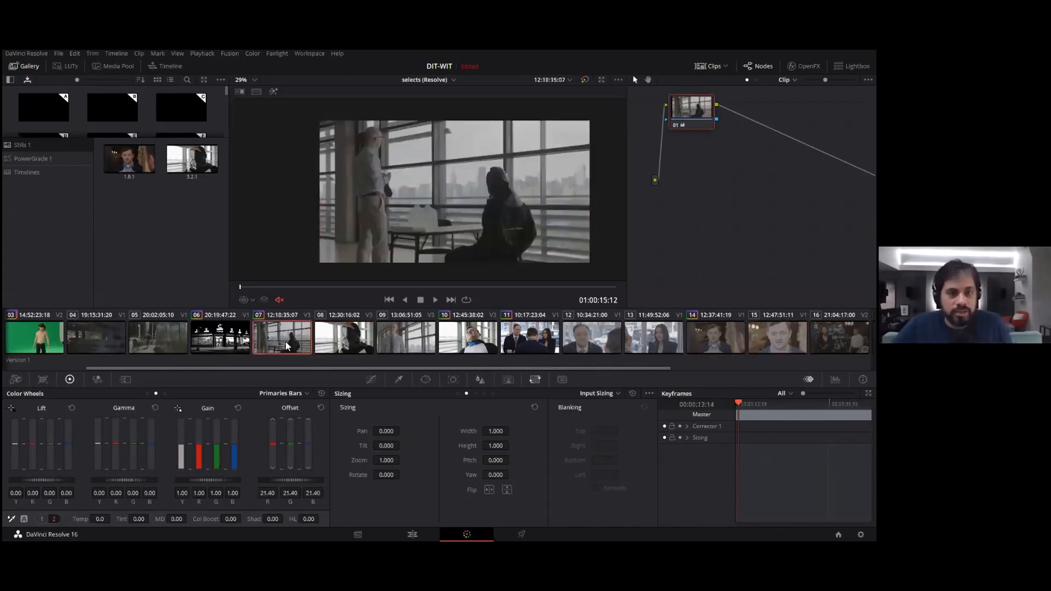
pyautogui.keyDown('shift'); pyautogui.click(465, 345); pyautogui.keyUp('shift')
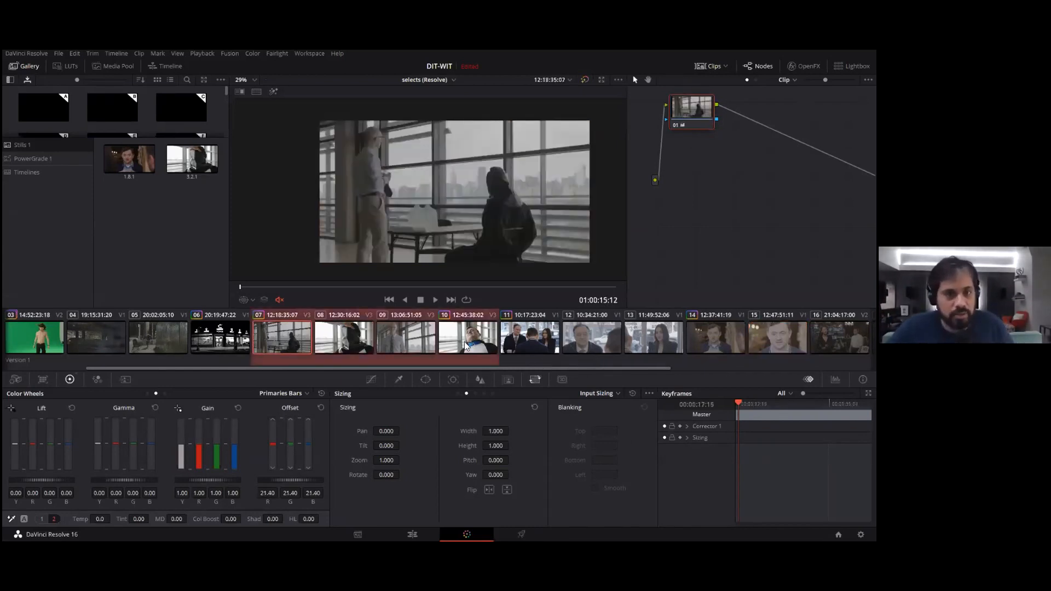
pyautogui.rightClick(435, 340)
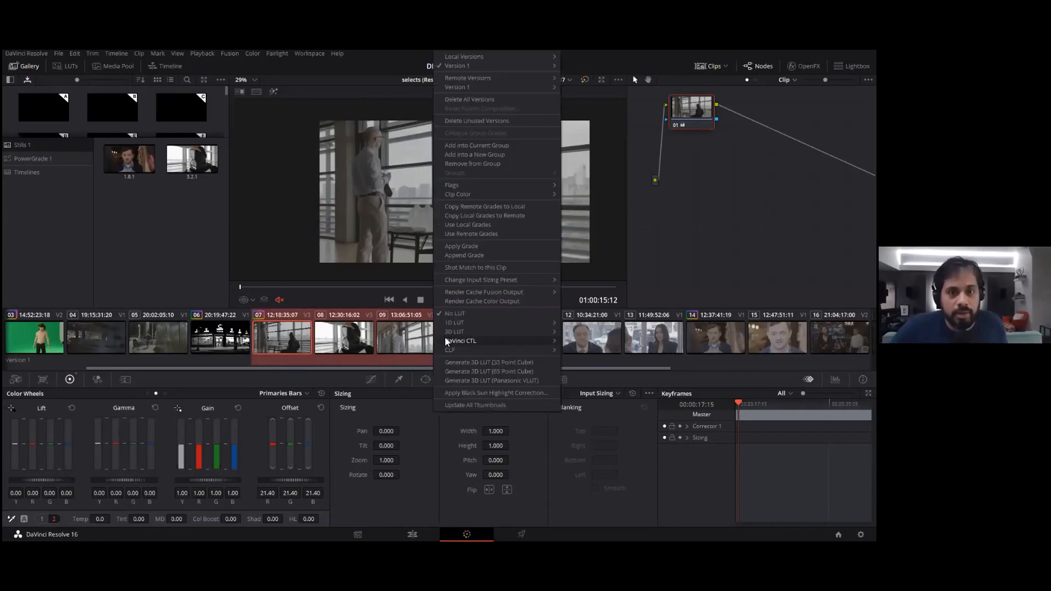
pyautogui.press('Escape')
pyautogui.rightClick(753, 220)
pyautogui.click(788, 225)
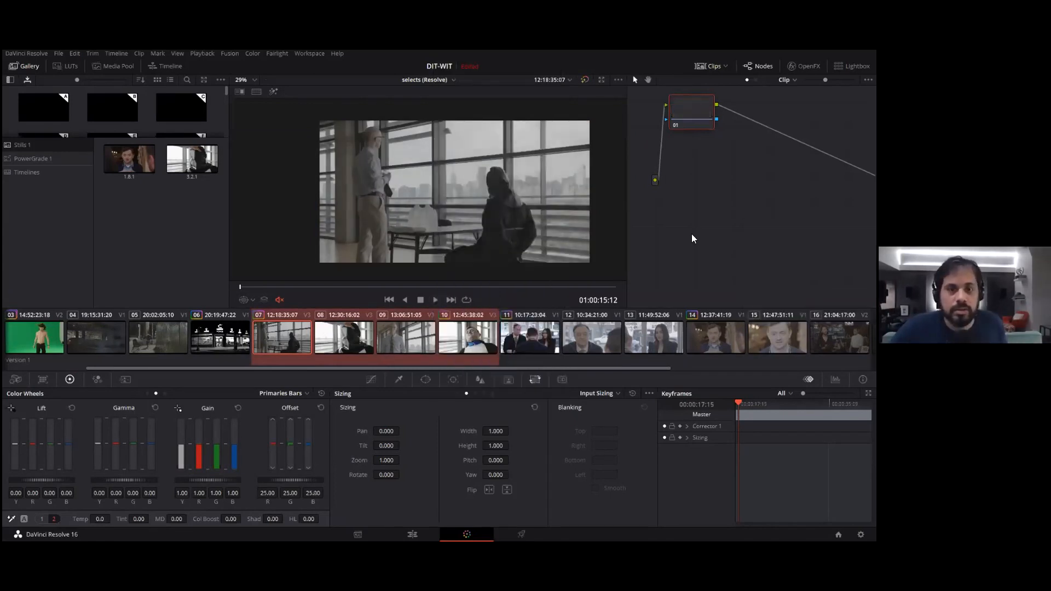
# Step: Reselect clips 07 through 10 and add them to a new group named interegationclips
pyautogui.rightClick(280, 344)
pyautogui.click(211, 339)
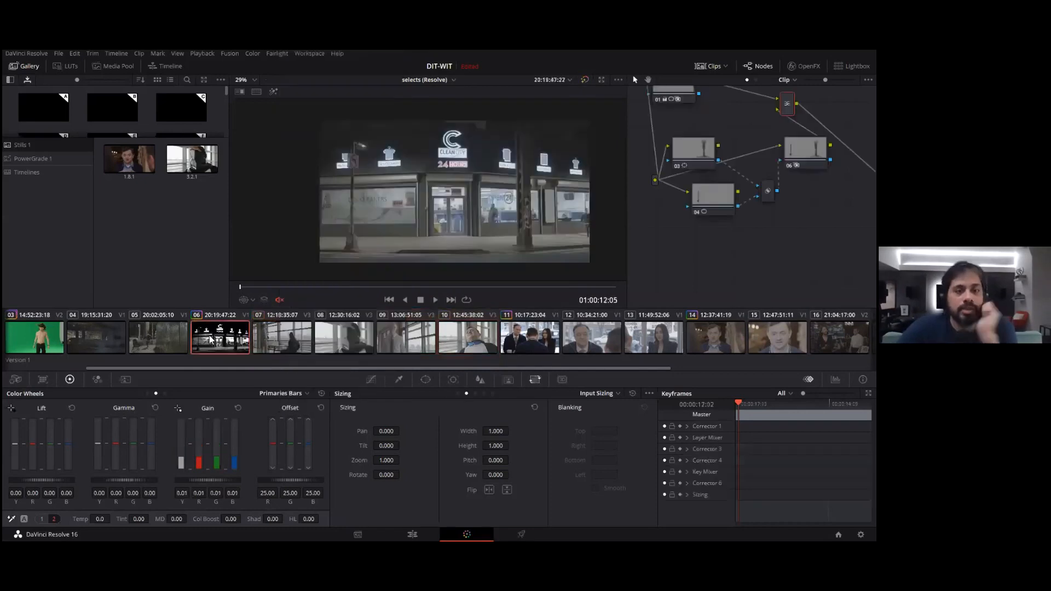
pyautogui.click(300, 338)
pyautogui.keyDown('shift'); pyautogui.click(366, 333); pyautogui.keyUp('shift')
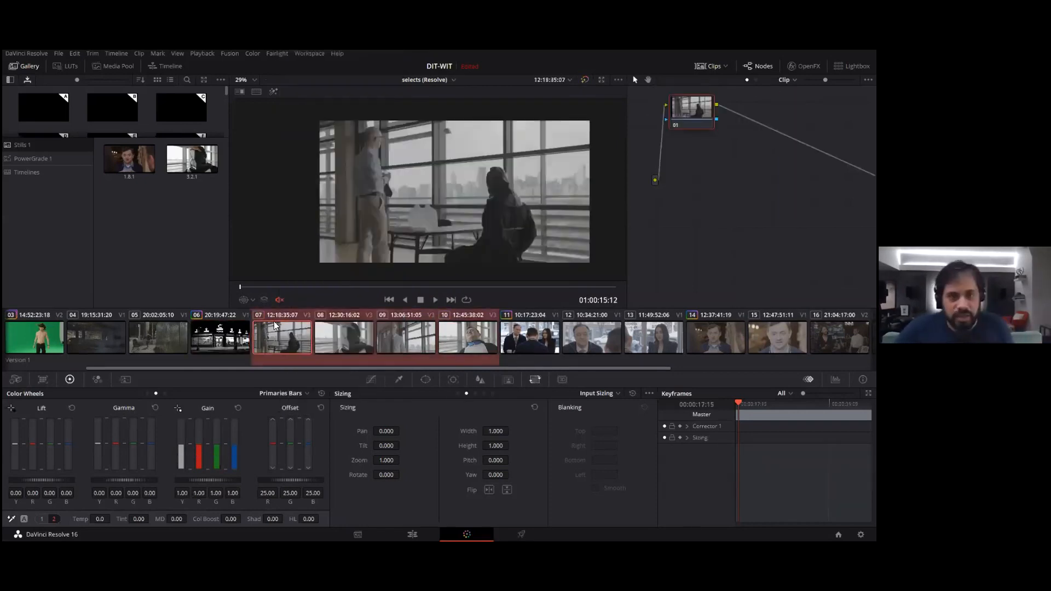
pyautogui.rightClick(389, 335)
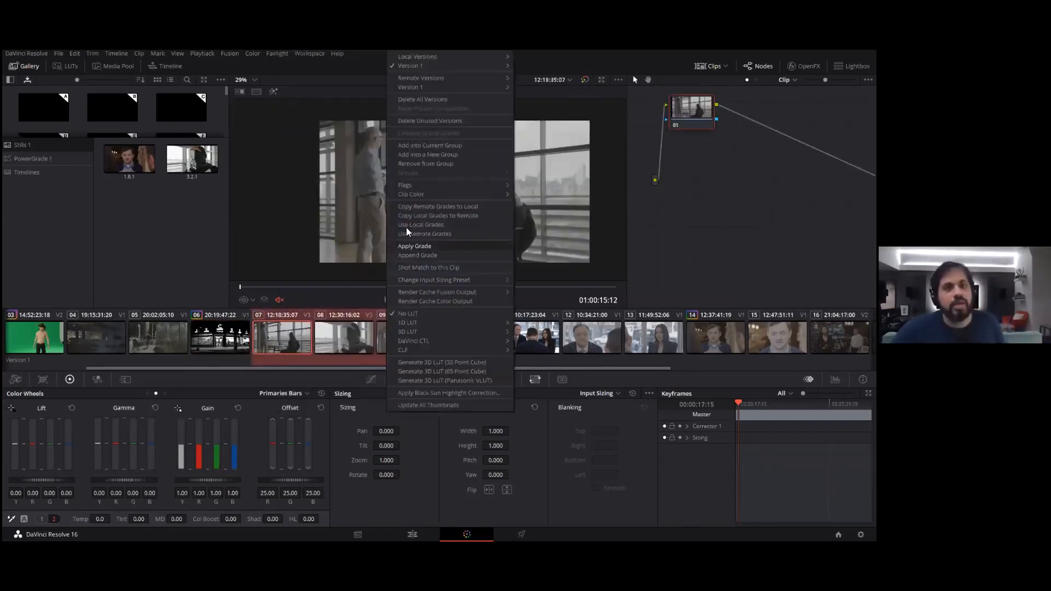
pyautogui.click(425, 154)
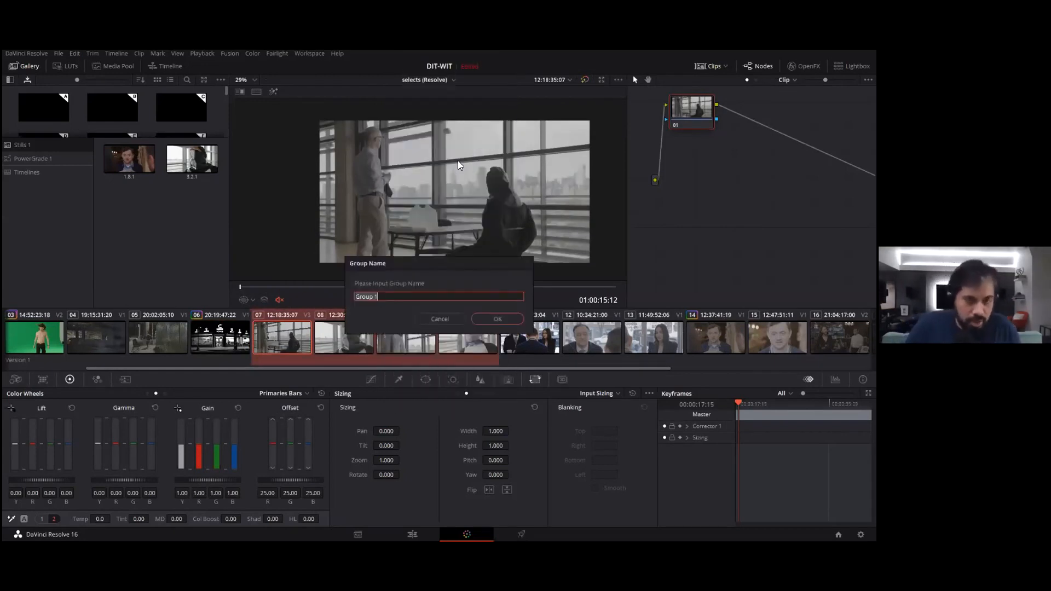
pyautogui.write('intereg')
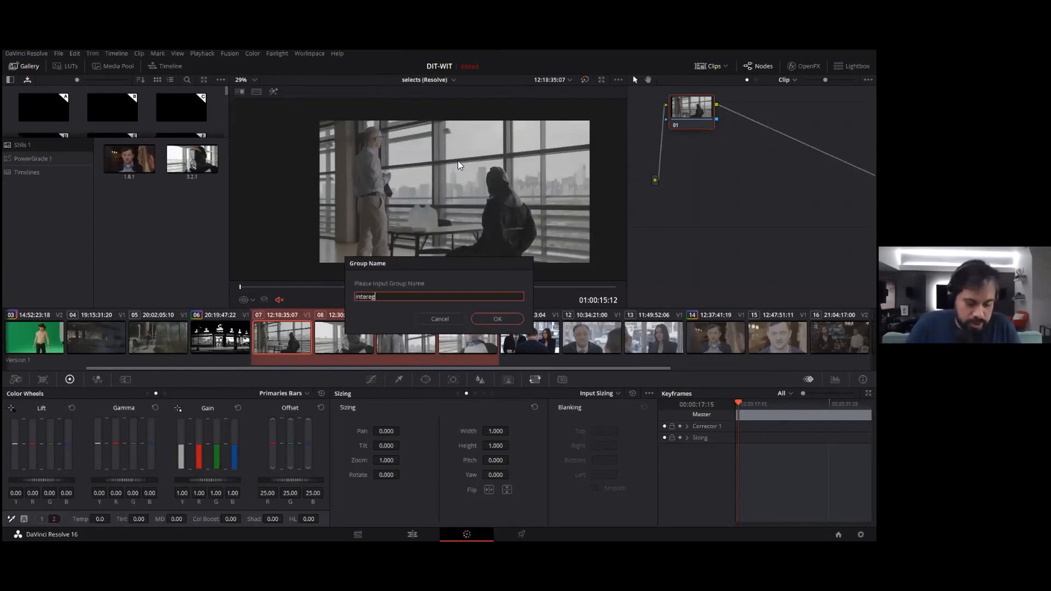
pyautogui.write('ationclips')
pyautogui.press('Return')
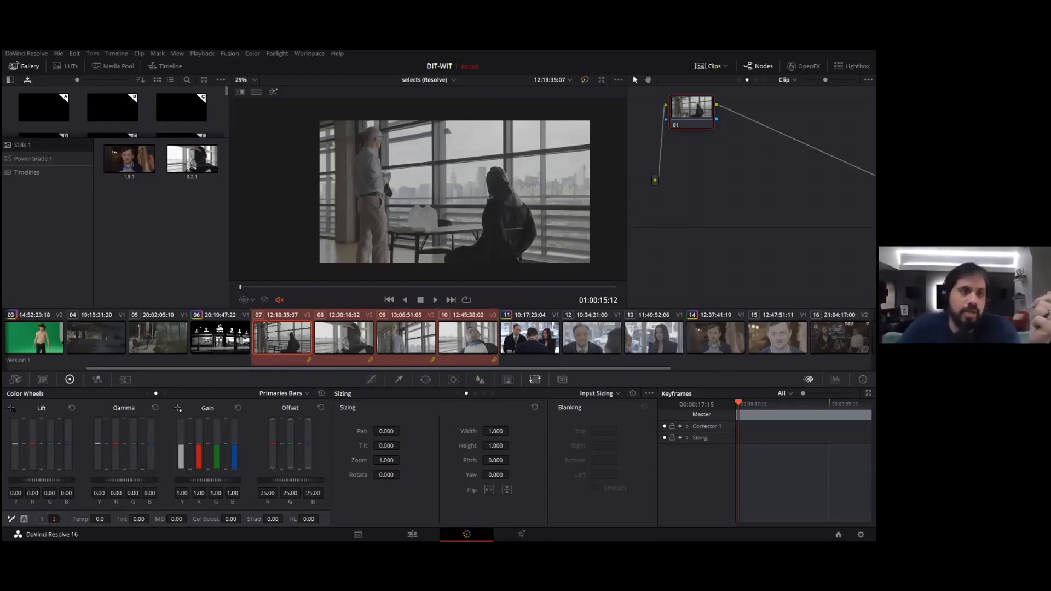
# Step: At clip level, tint each grouped clip with the Offset color wheel: clip 07 blue, 08 orange, 09 purple and 10 green
pyautogui.click(787, 79)
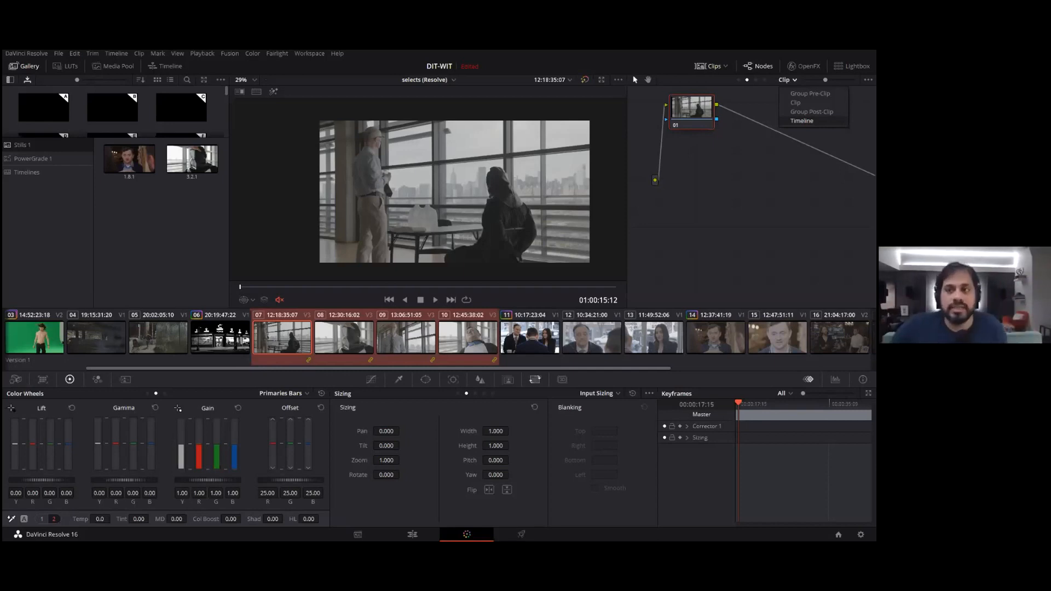
pyautogui.click(796, 103)
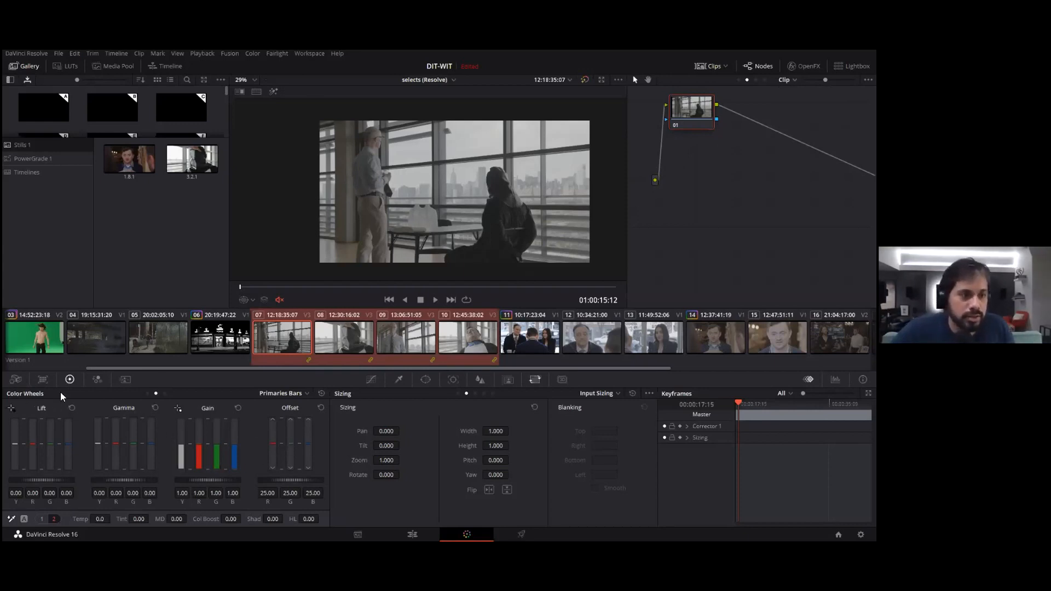
pyautogui.click(148, 393)
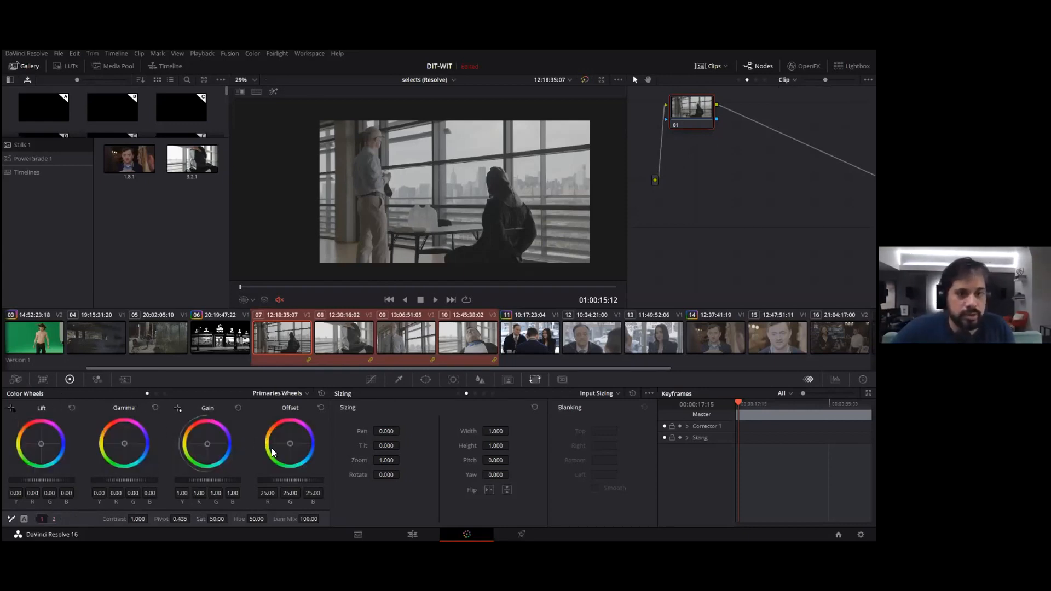
pyautogui.moveTo(288, 443); pyautogui.dragTo(294, 446)
pyautogui.click(338, 350)
pyautogui.press('Down')
pyautogui.press('Down')
pyautogui.click(288, 332)
pyautogui.click(366, 351)
pyautogui.press('Up')
# Step: Review the individual tints on clips 08, 09 and 10
pyautogui.click(347, 333)
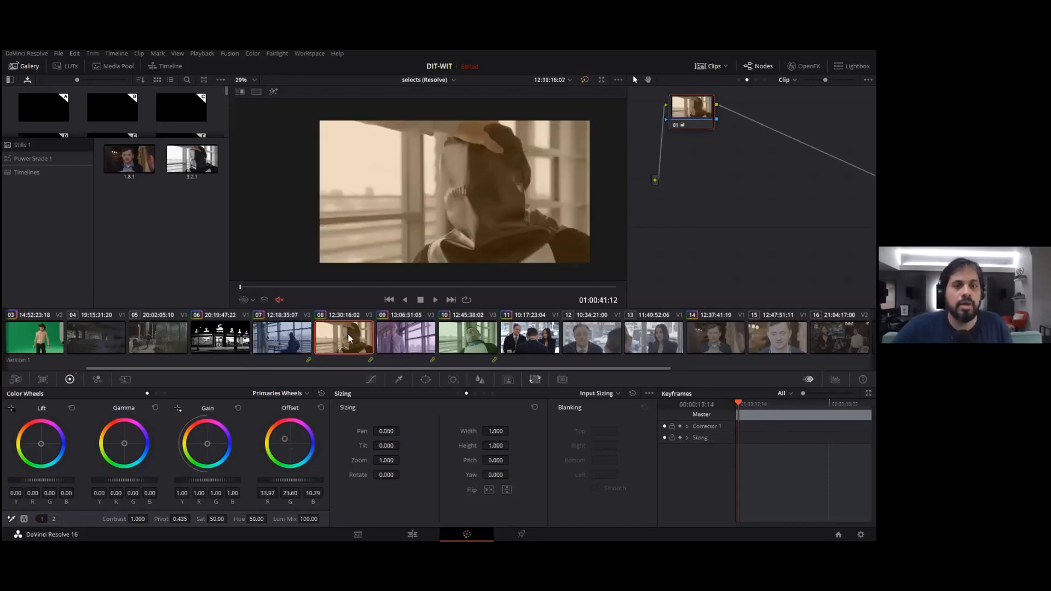
pyautogui.click(411, 334)
pyautogui.click(448, 328)
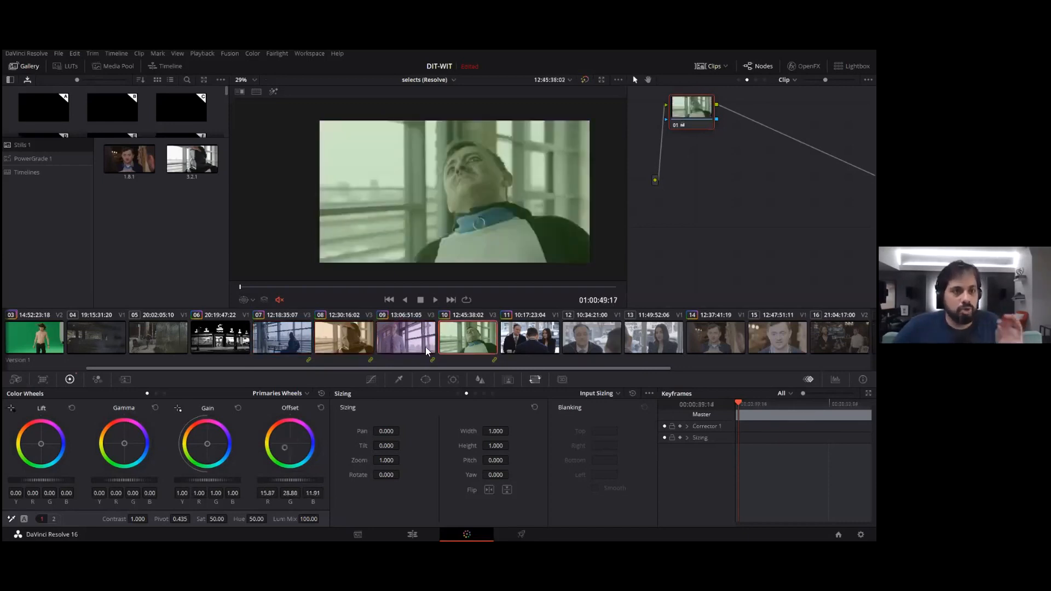
# Step: Set the saturation to 0.00 in the Group Post-Clip node graph and check the result on clips 07 through 10
pyautogui.click(755, 80)
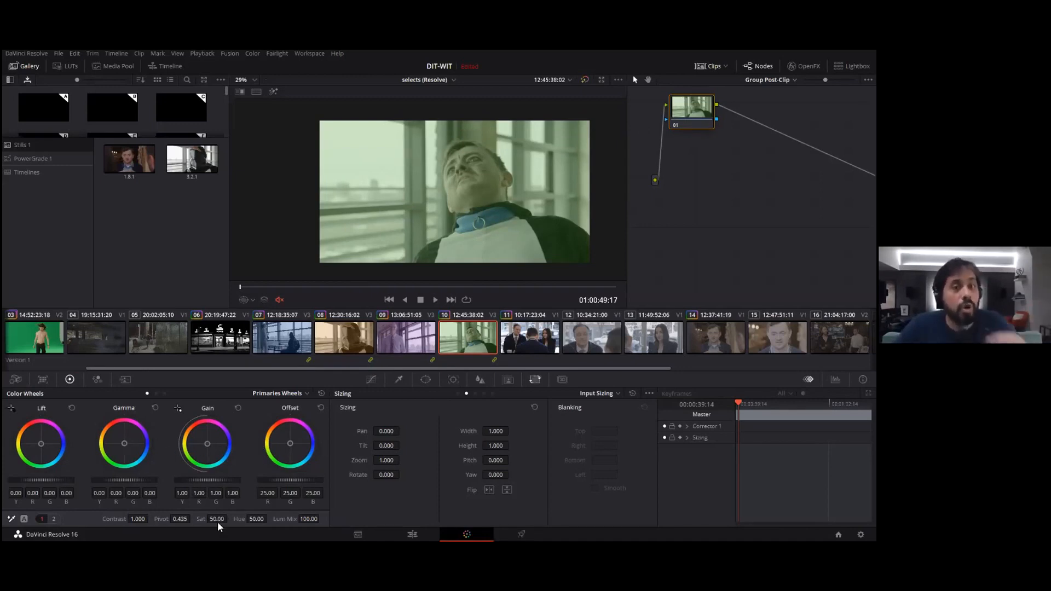
pyautogui.moveTo(219, 521); pyautogui.dragTo(181, 521)
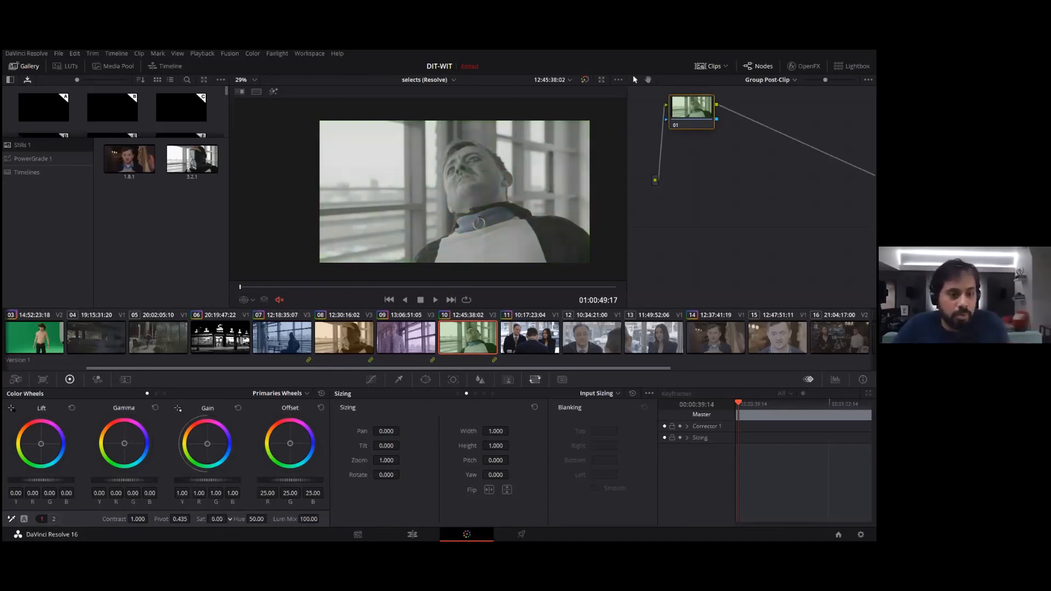
pyautogui.click(268, 345)
pyautogui.click(367, 352)
pyautogui.click(381, 352)
pyautogui.click(466, 356)
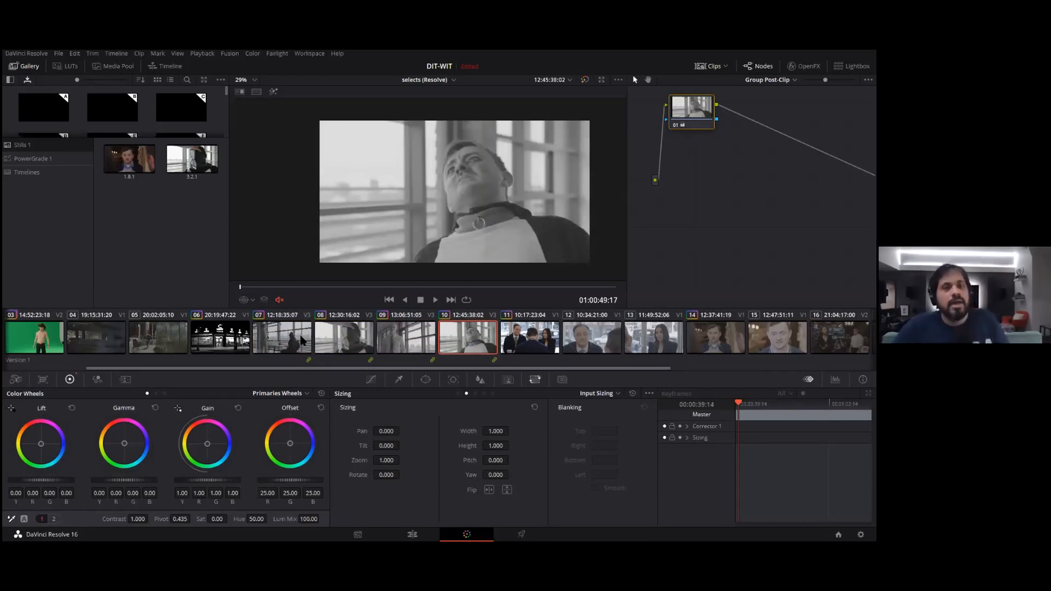
# Step: Reset the node in the Group Post-Clip graph and switch the node graph to Group Pre-Clip
pyautogui.rightClick(705, 117)
pyautogui.click(708, 119)
pyautogui.click(771, 79)
pyautogui.click(777, 93)
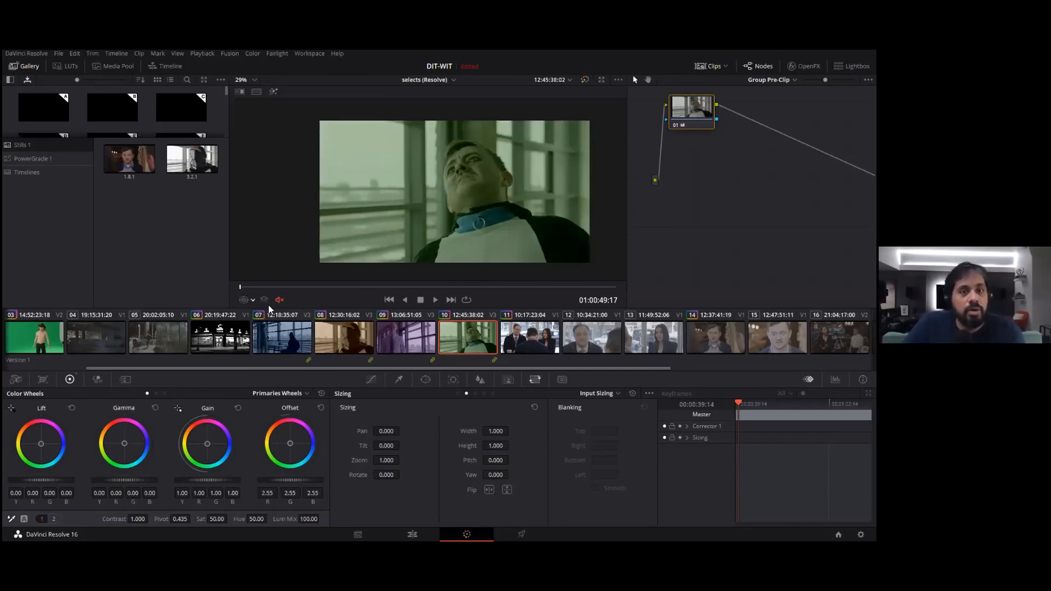
# Step: Review the individual tints across the grouped clips up to ungrouped clip 11, ending on clip 07
pyautogui.click(377, 335)
pyautogui.click(483, 342)
pyautogui.click(544, 339)
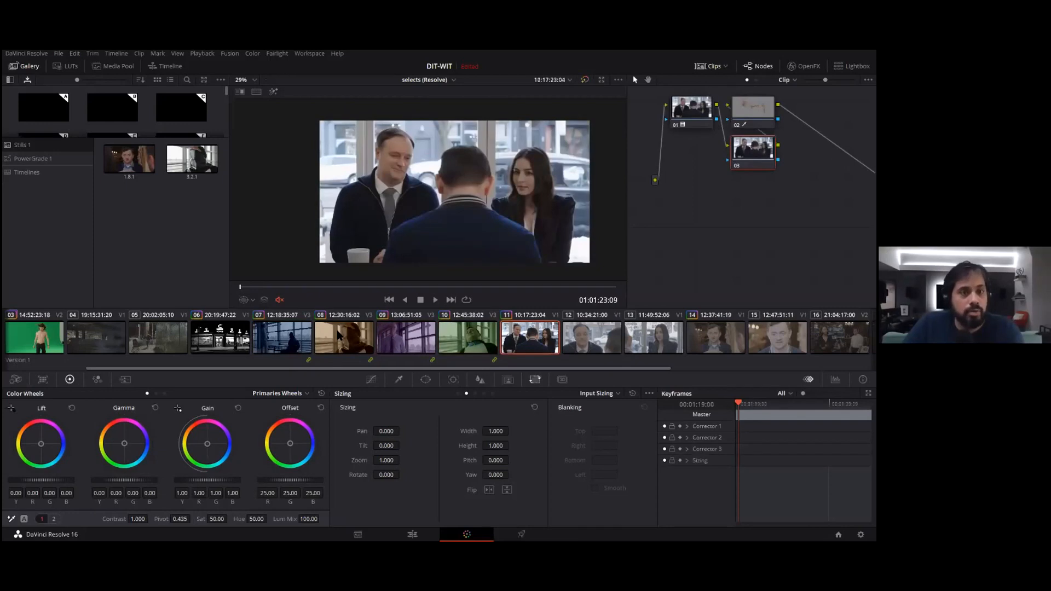
pyautogui.press('Up')
pyautogui.press('Up')
pyautogui.press('Up')
pyautogui.press('Up')
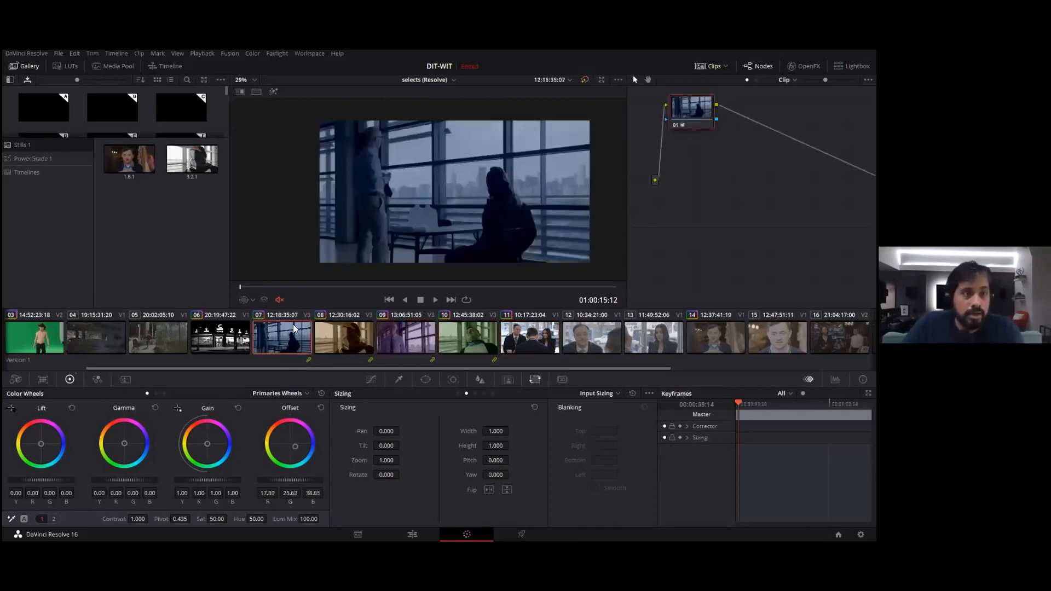
# Step: Set the saturation to 97.60 in the Group Post-Clip node graph and check the result across grouped clips 07 through 10
pyautogui.click(755, 80)
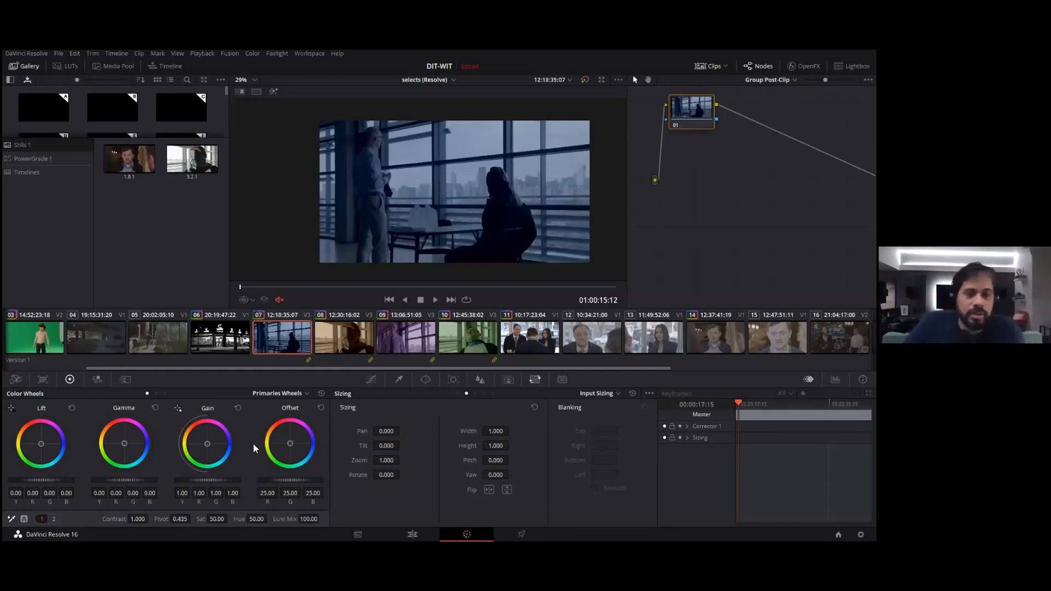
pyautogui.click(396, 340)
pyautogui.click(461, 335)
pyautogui.click(344, 335)
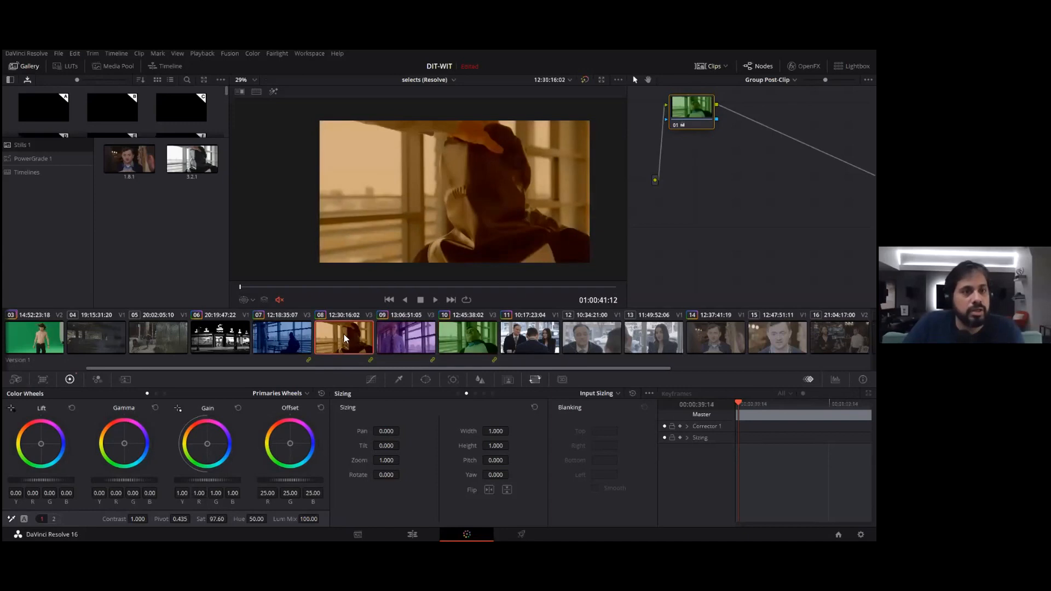
pyautogui.click(273, 334)
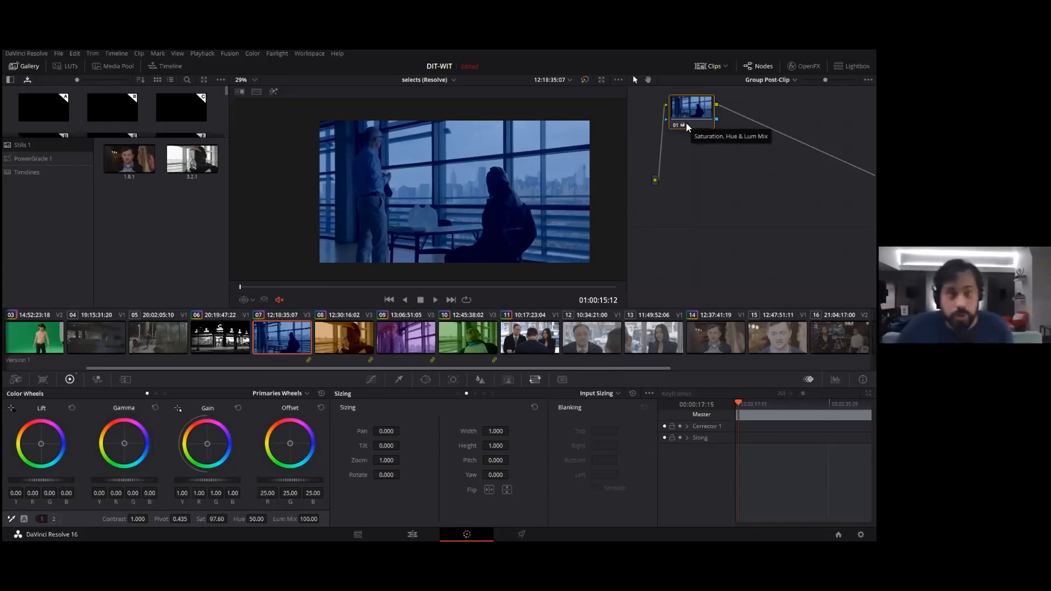
# Step: Select clips 11 through 13 and add them to a new group named BW
pyautogui.click(519, 338)
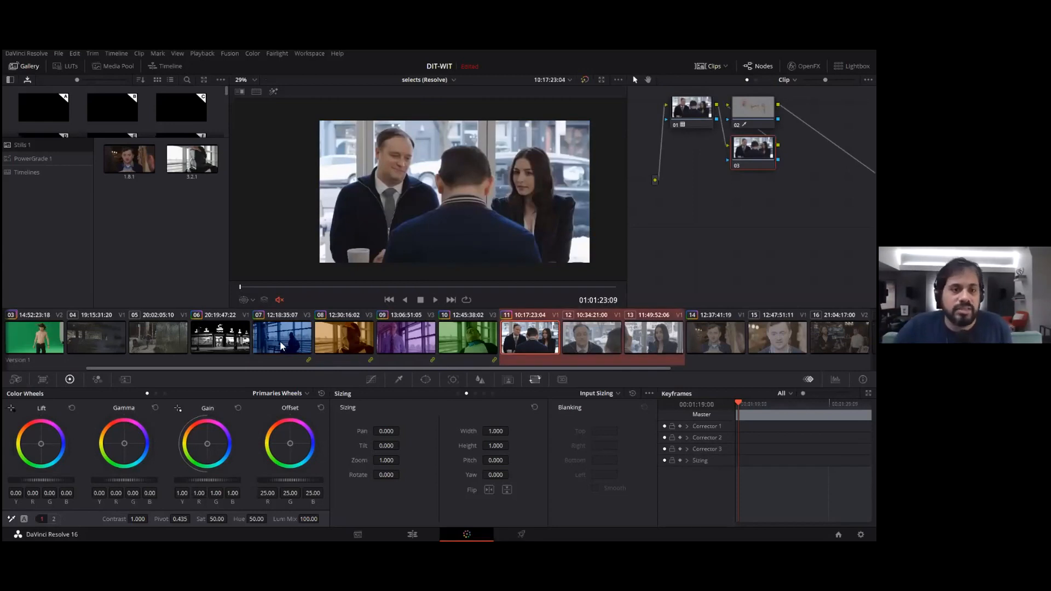
pyautogui.rightClick(516, 341)
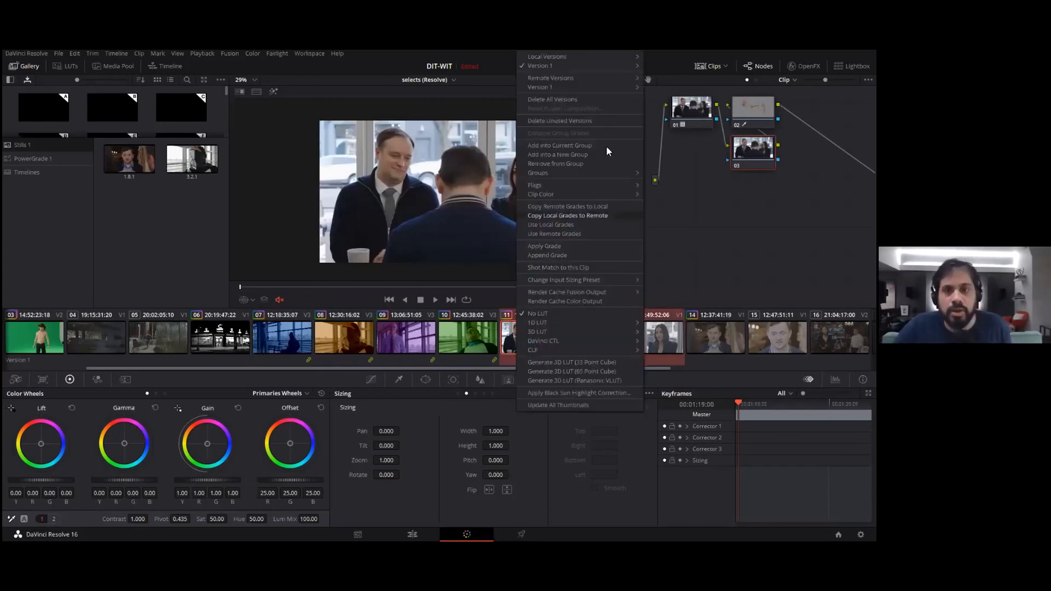
pyautogui.click(576, 153)
pyautogui.press('Return')
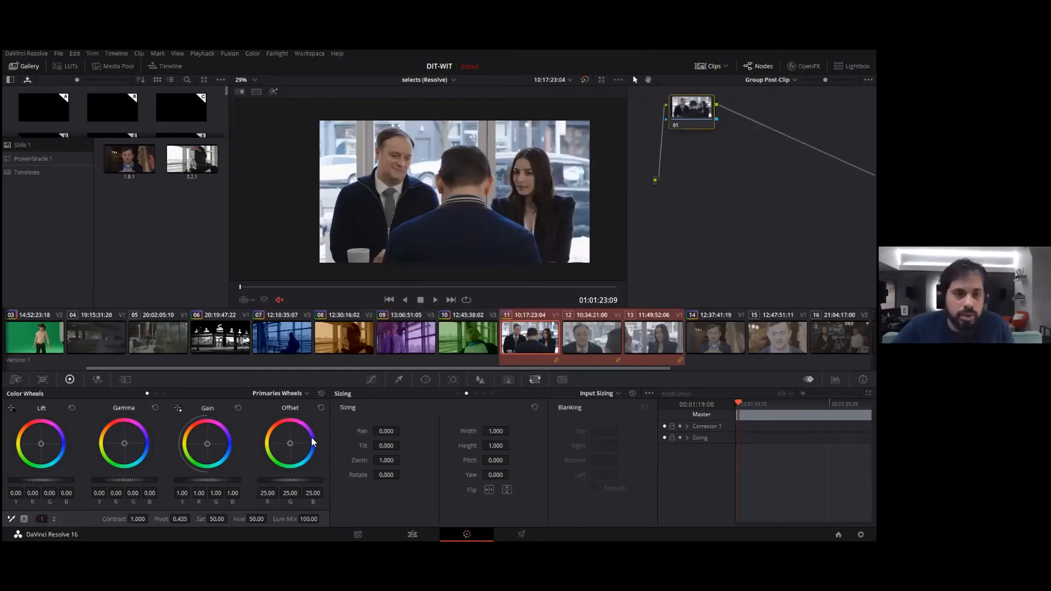
# Step: In the BW group's Post-Clip graph, enable Monochrome in the RGB Mixer and set the contrast to 1.424
pyautogui.click(97, 380)
pyautogui.click(211, 518)
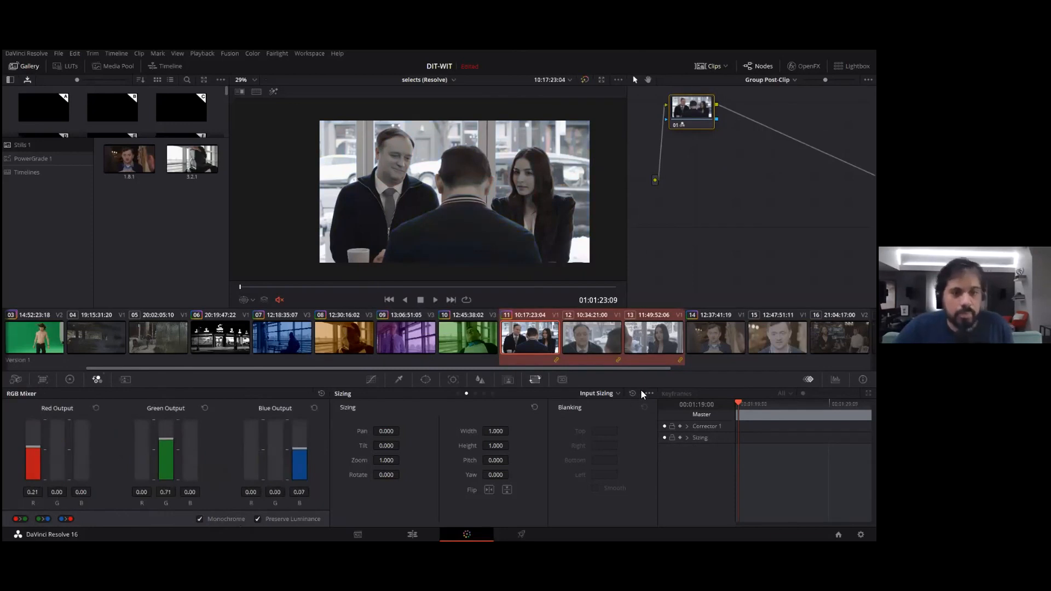
pyautogui.click(70, 380)
pyautogui.moveTo(138, 519); pyautogui.dragTo(141, 518)
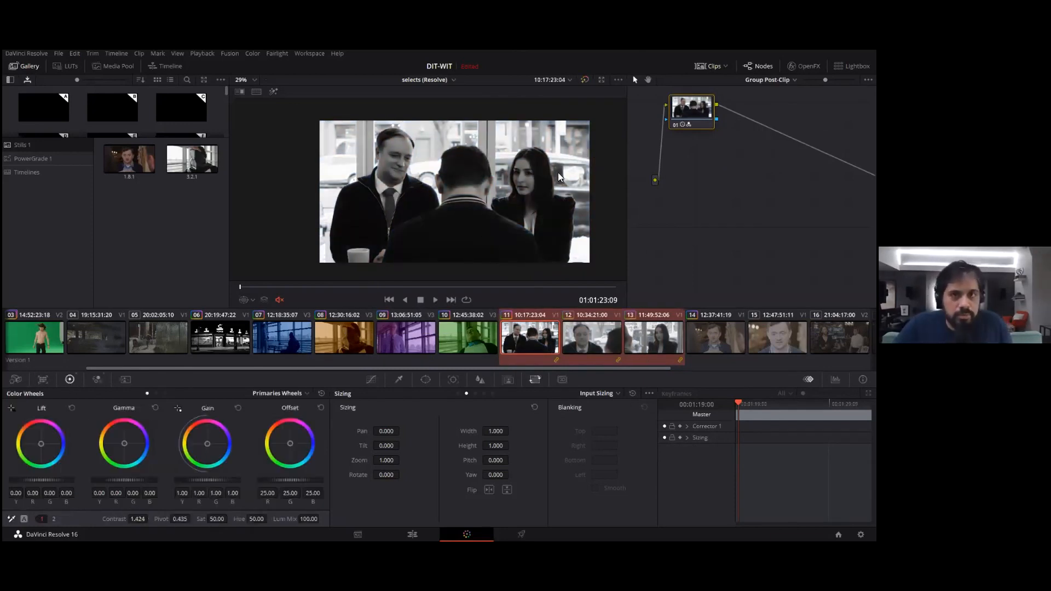
# Step: Check the black-and-white group grade on clips 12, 13 and 11
pyautogui.click(565, 344)
pyautogui.click(656, 346)
pyautogui.click(570, 338)
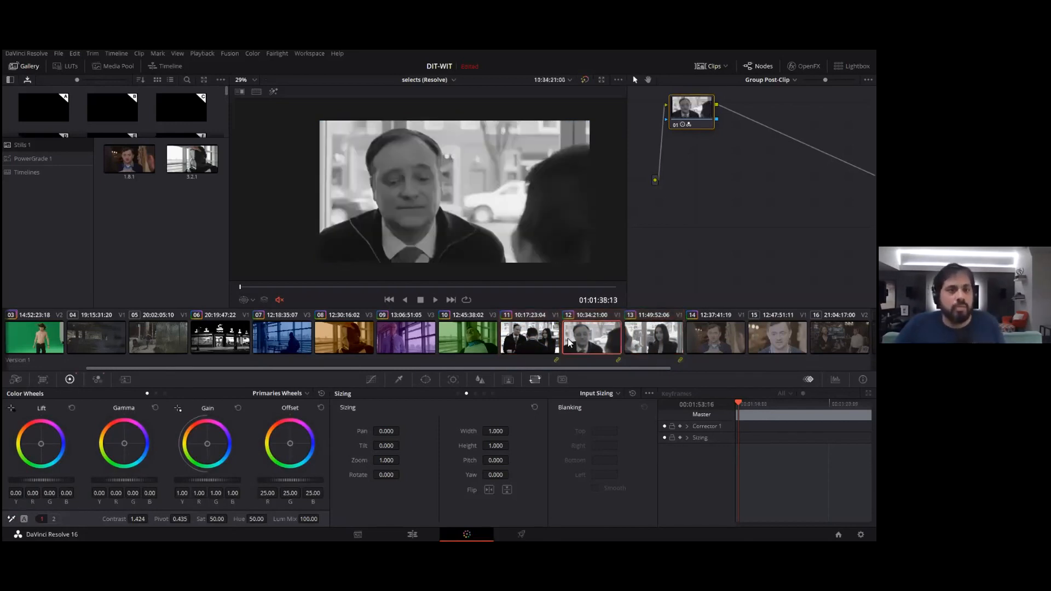
pyautogui.click(553, 340)
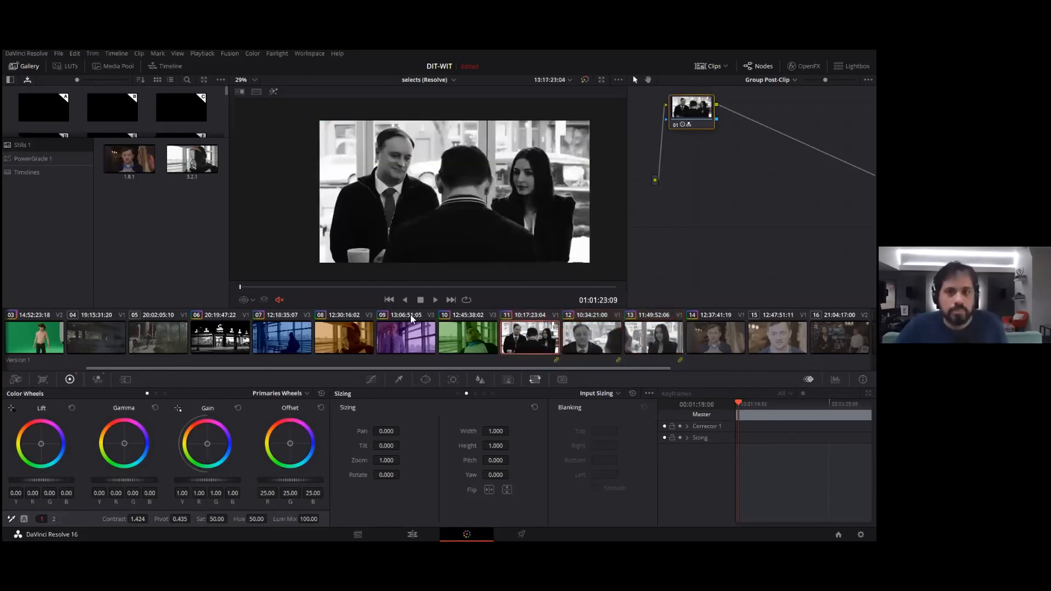
# Step: Assign clip 10 to the existing BW group
pyautogui.click(446, 336)
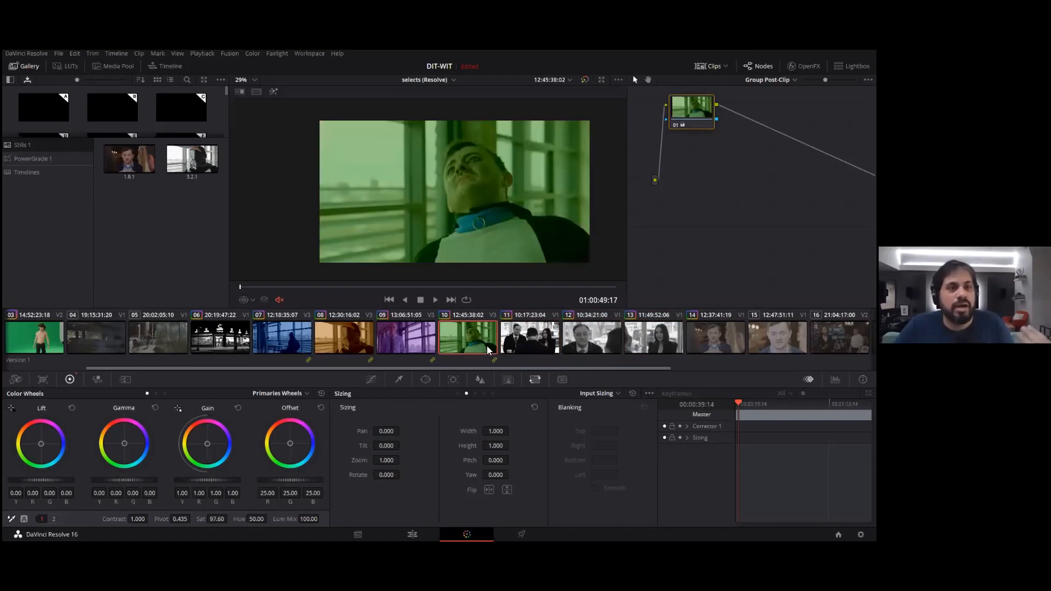
pyautogui.rightClick(458, 340)
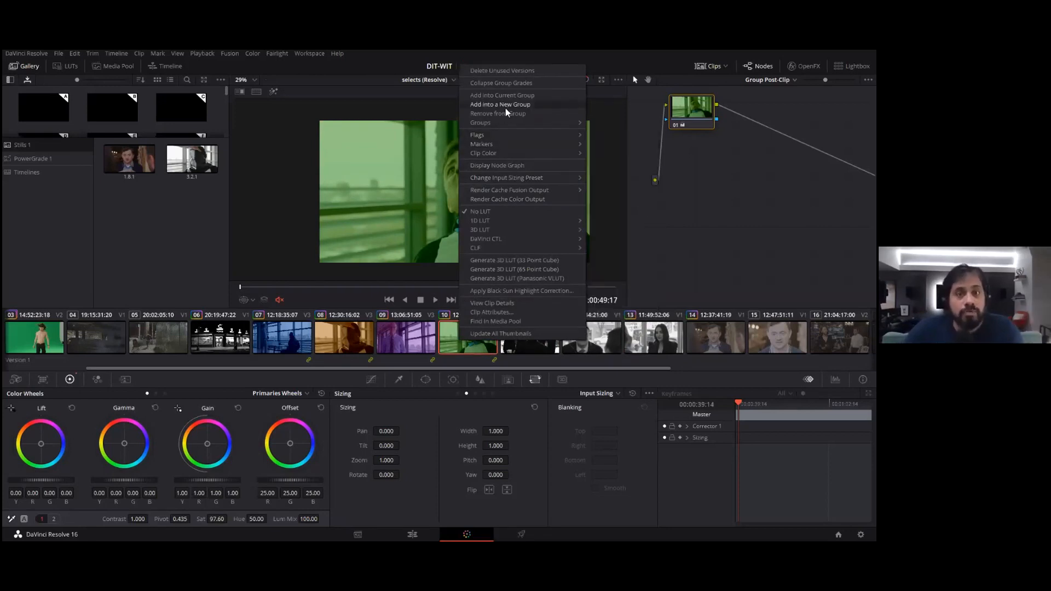
pyautogui.moveTo(505, 123)
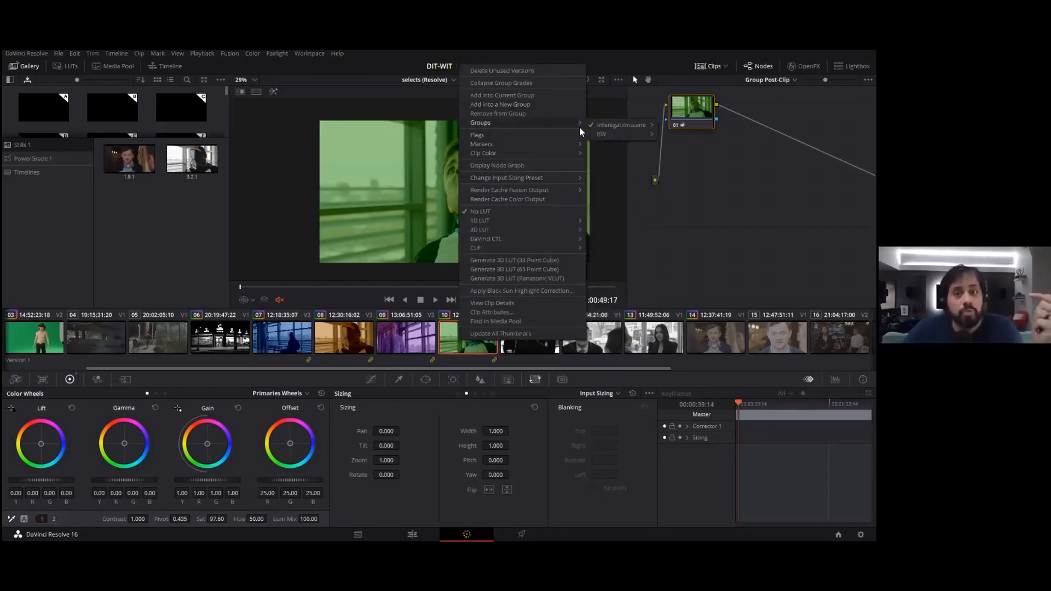
pyautogui.moveTo(607, 133)
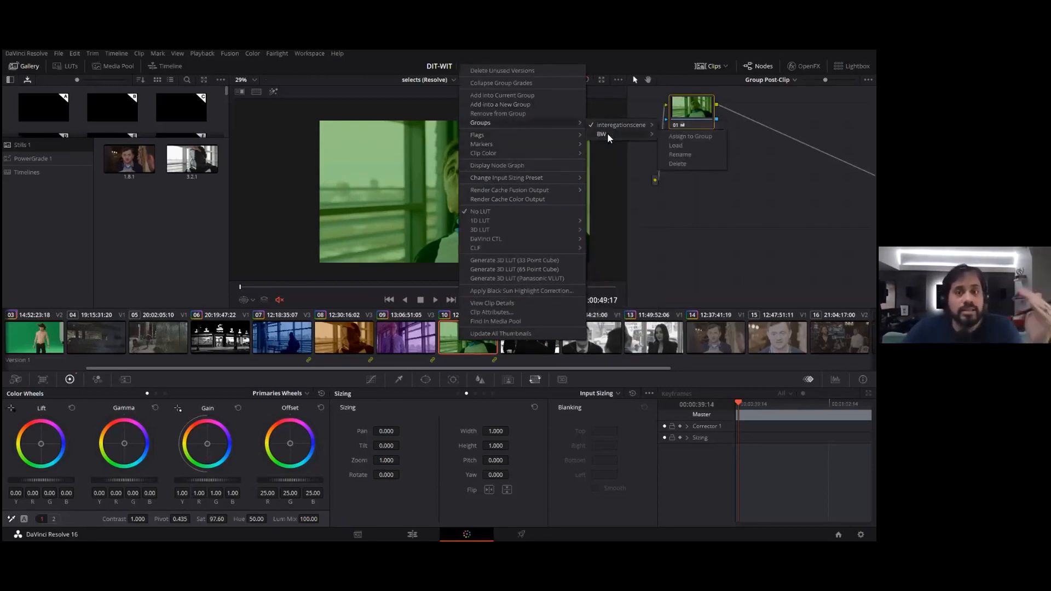
pyautogui.click(687, 137)
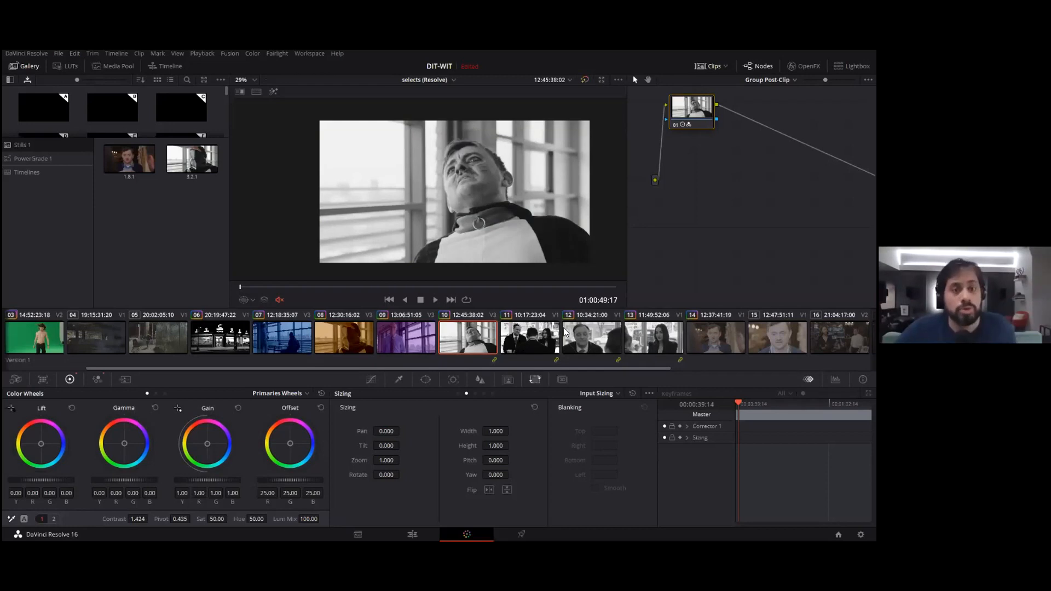
pyautogui.moveTo(580, 125)
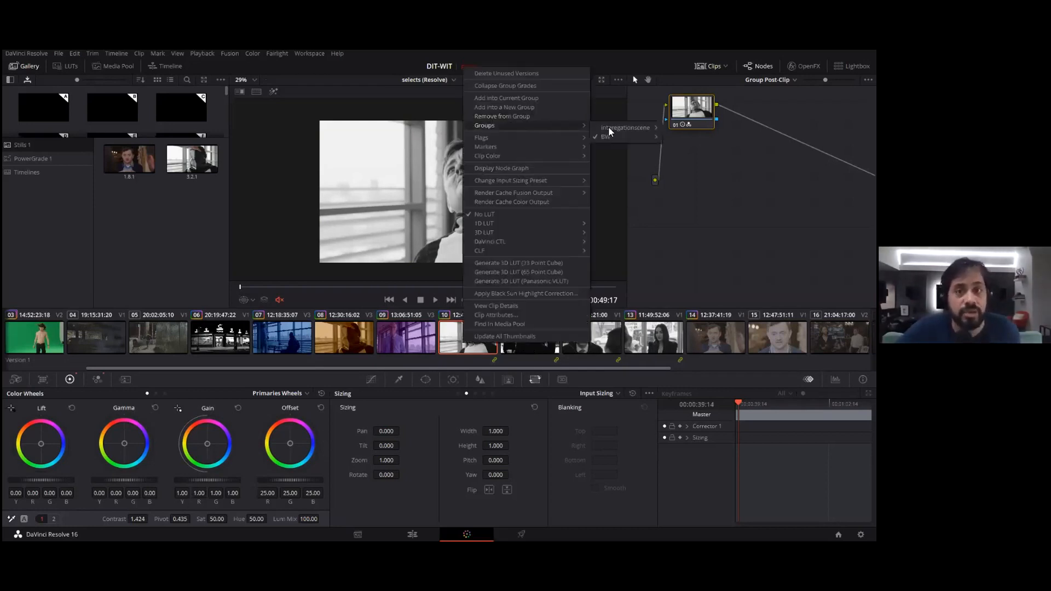
pyautogui.click(646, 135)
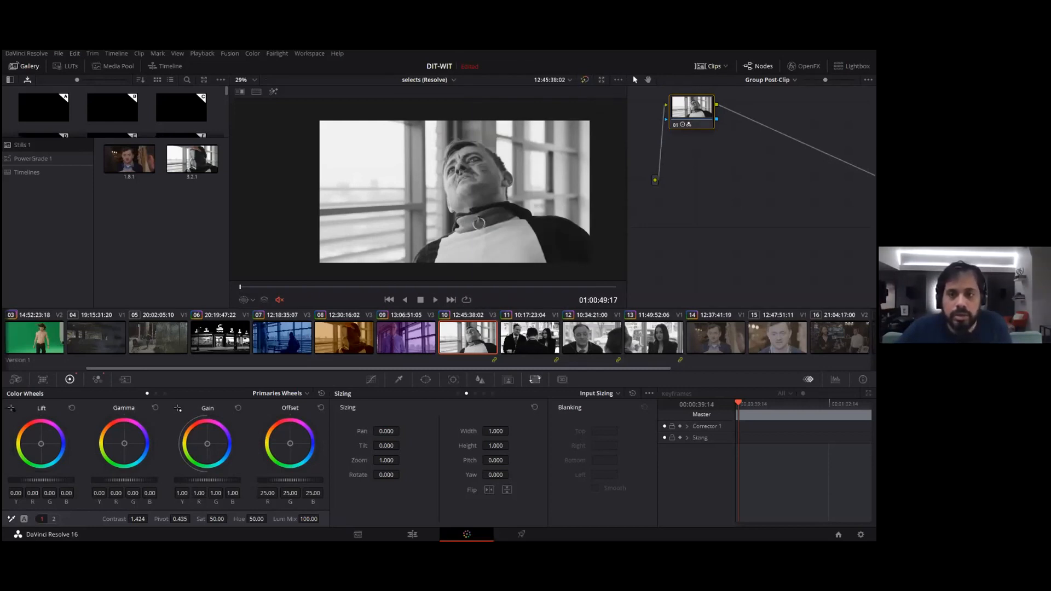
# Step: Compare clips 14 and 15, and add both to a new group named cafe
pyautogui.click(777, 336)
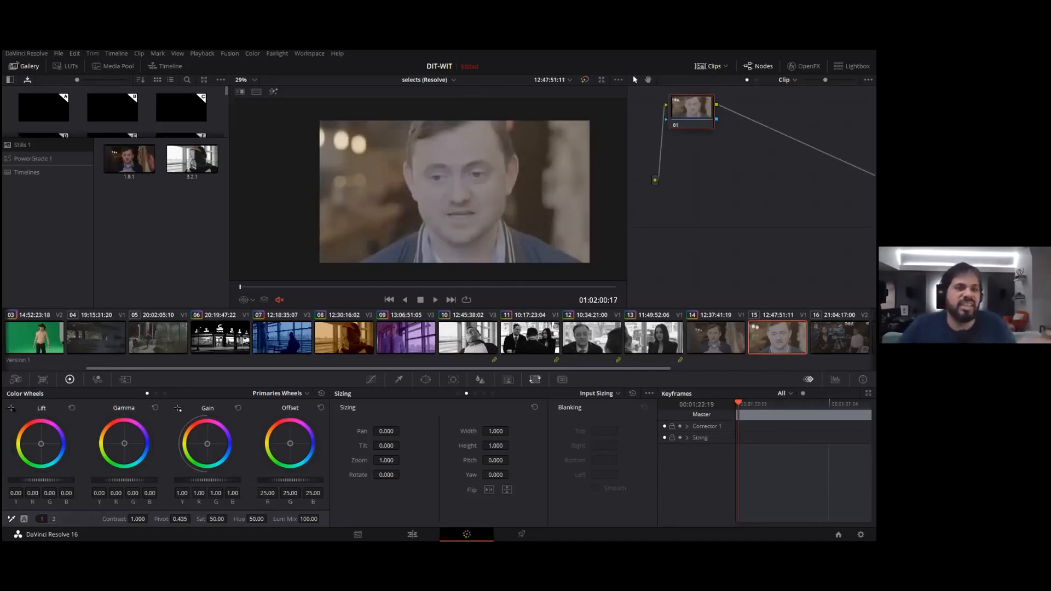
pyautogui.press('Up')
pyautogui.press('Down')
pyautogui.press('Up')
pyautogui.press('Down')
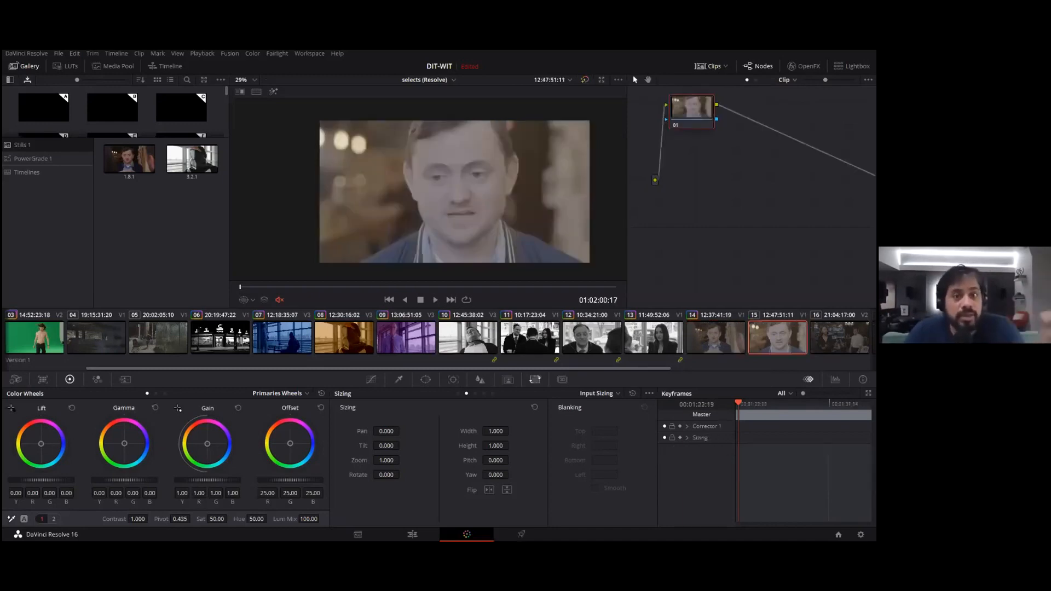
pyautogui.press('Up')
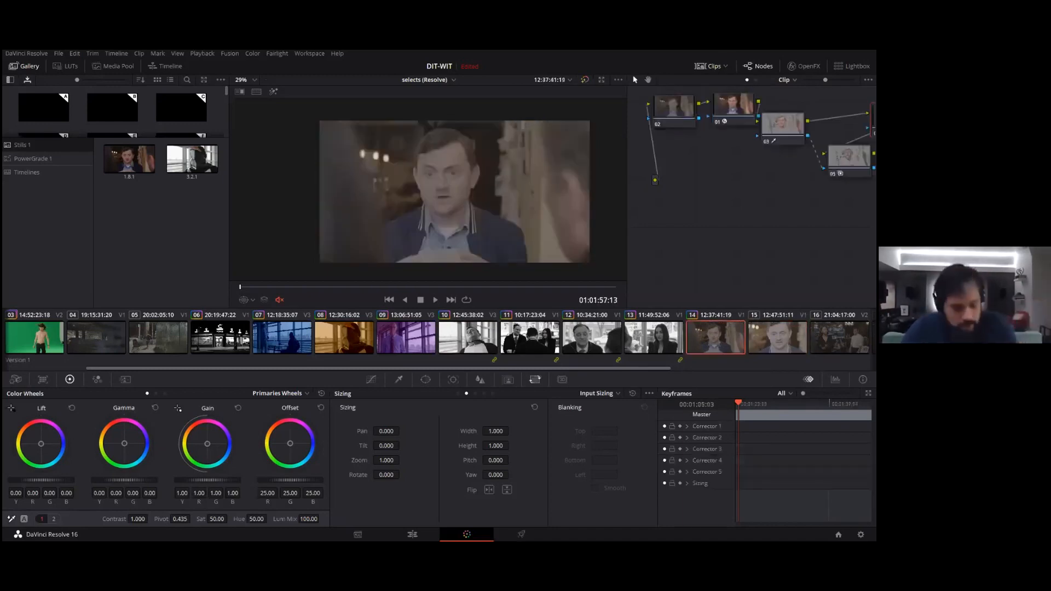
pyautogui.rightClick(751, 337)
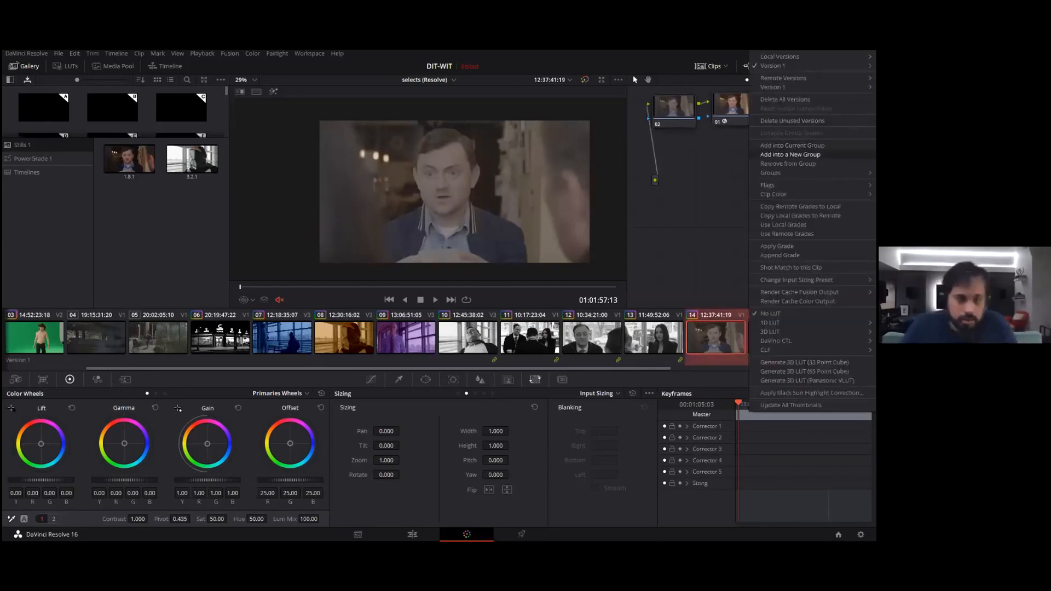
pyautogui.click(790, 155)
pyautogui.write('cafe')
pyautogui.press('Return')
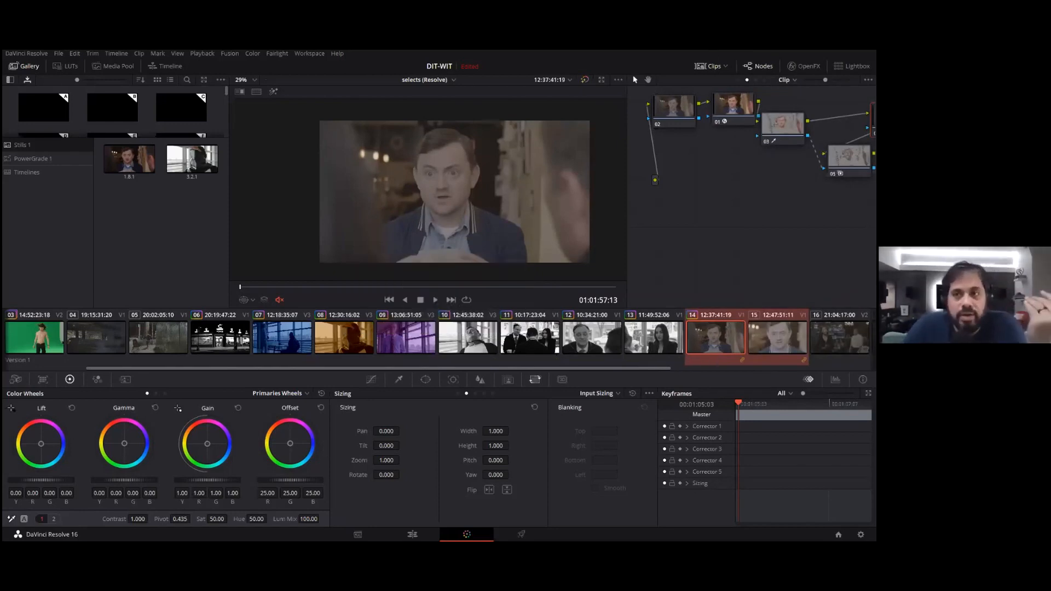
# Step: Shape a contrast-boosting S-curve in the custom curves of the cafe group's Post-Clip node, lifting the highlights and lowering the shadows
pyautogui.click(756, 80)
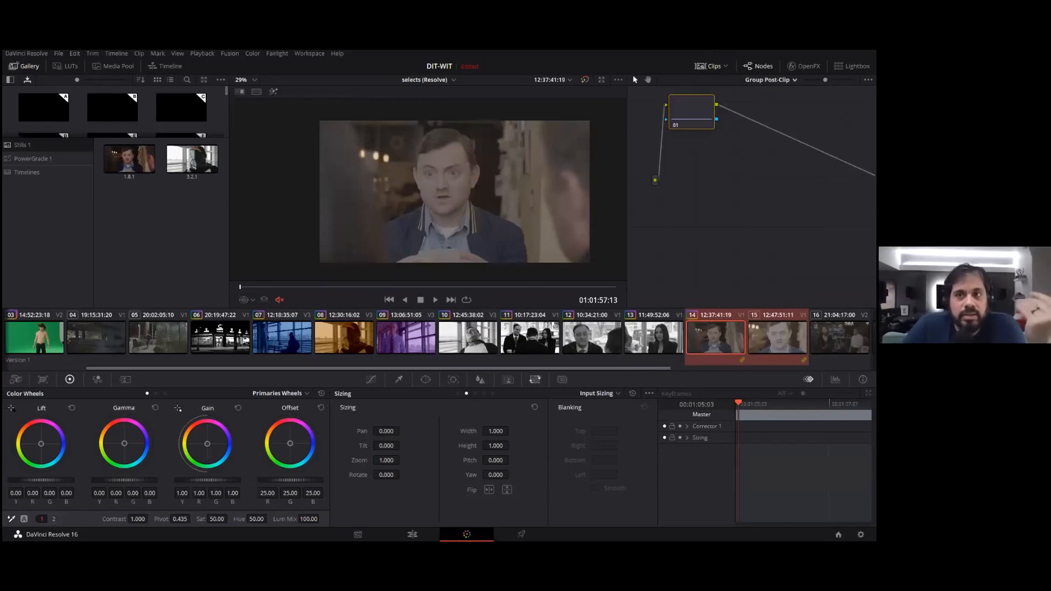
pyautogui.click(371, 379)
pyautogui.click(470, 393)
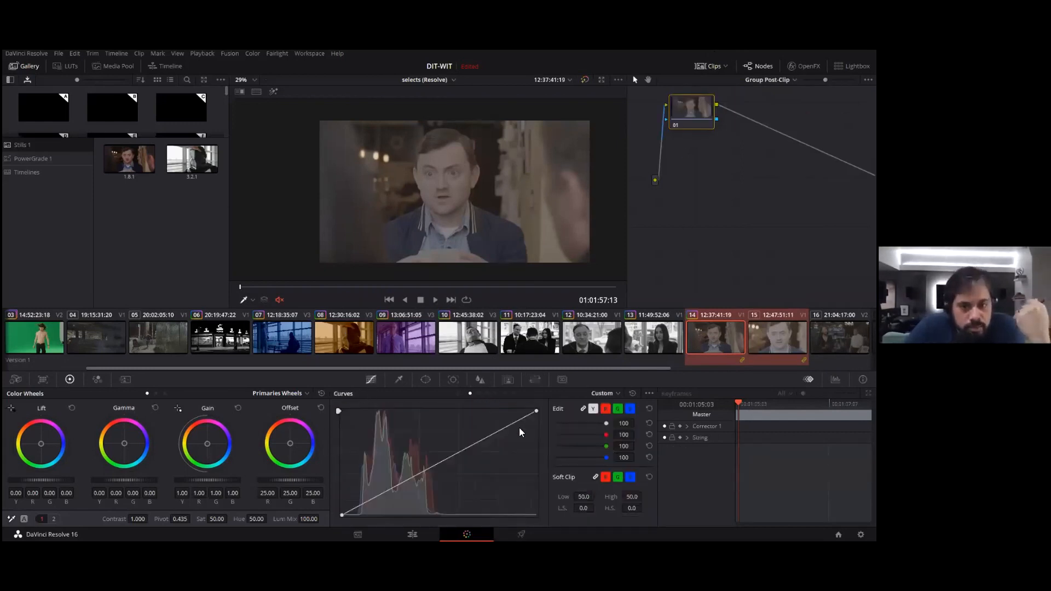
pyautogui.moveTo(509, 427); pyautogui.dragTo(472, 417)
pyautogui.moveTo(400, 479); pyautogui.dragTo(386, 508)
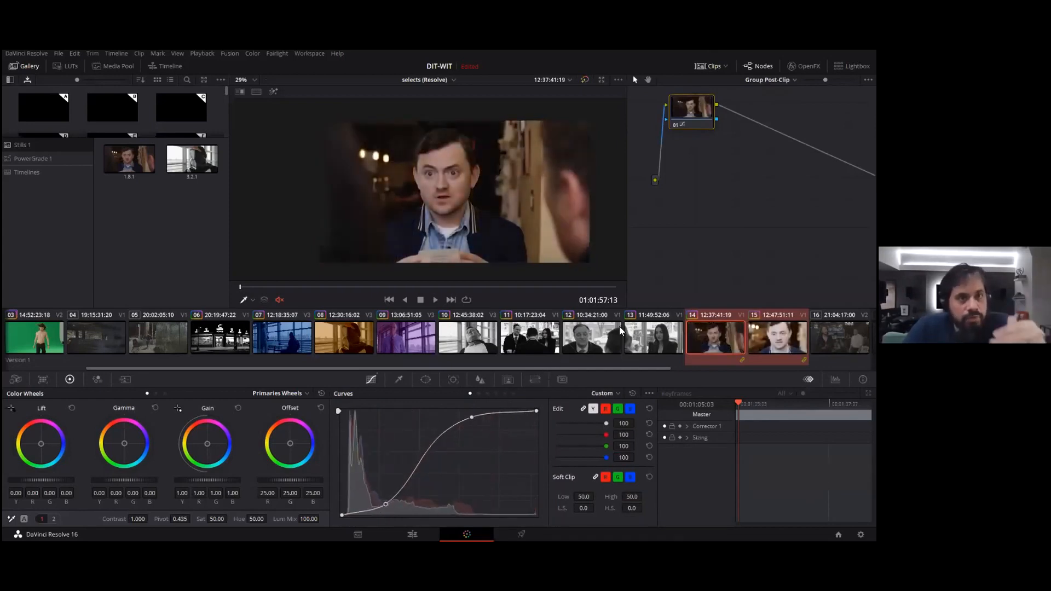
# Step: Lower the Offset master level on clip 15 at clip level, and compare it with clip 14
pyautogui.press('Down')
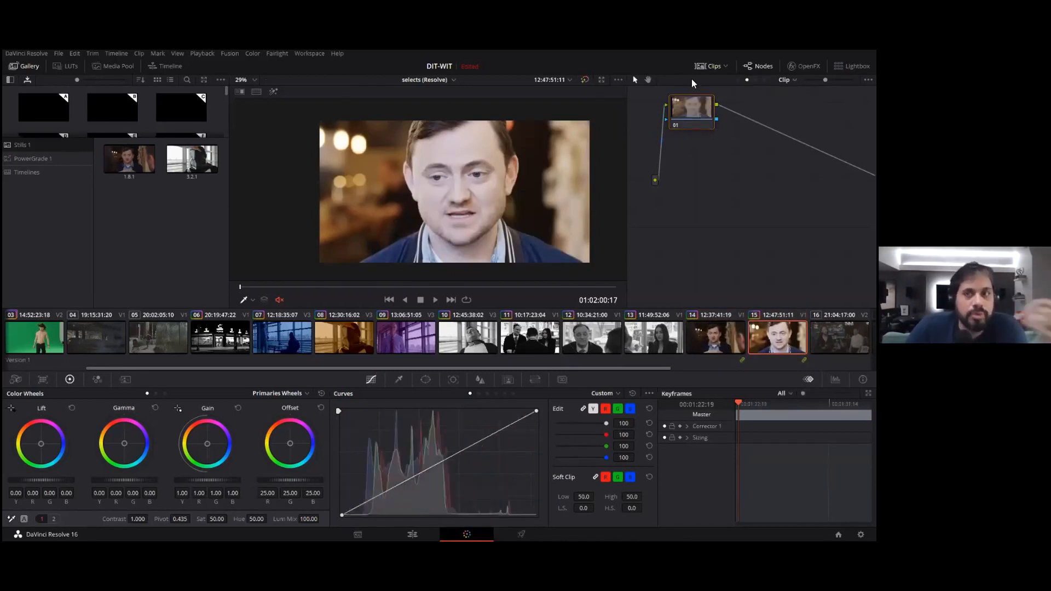
pyautogui.moveTo(290, 480); pyautogui.dragTo(231, 480)
pyautogui.press('Up')
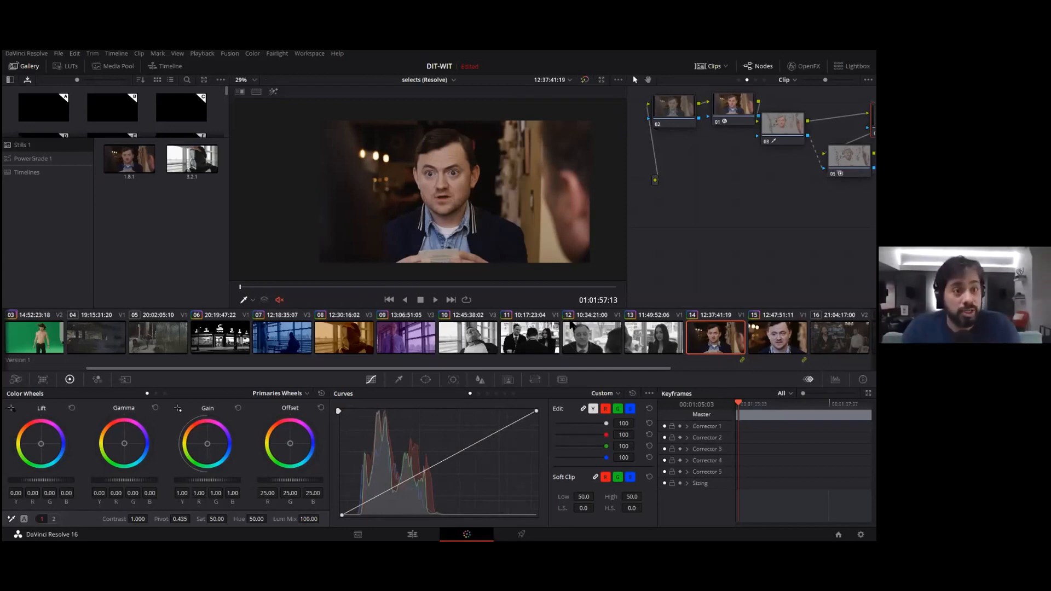
# Step: Browse clips 04 to 06, and display the Color Space Transform settings on clip 03's node
pyautogui.click(75, 356)
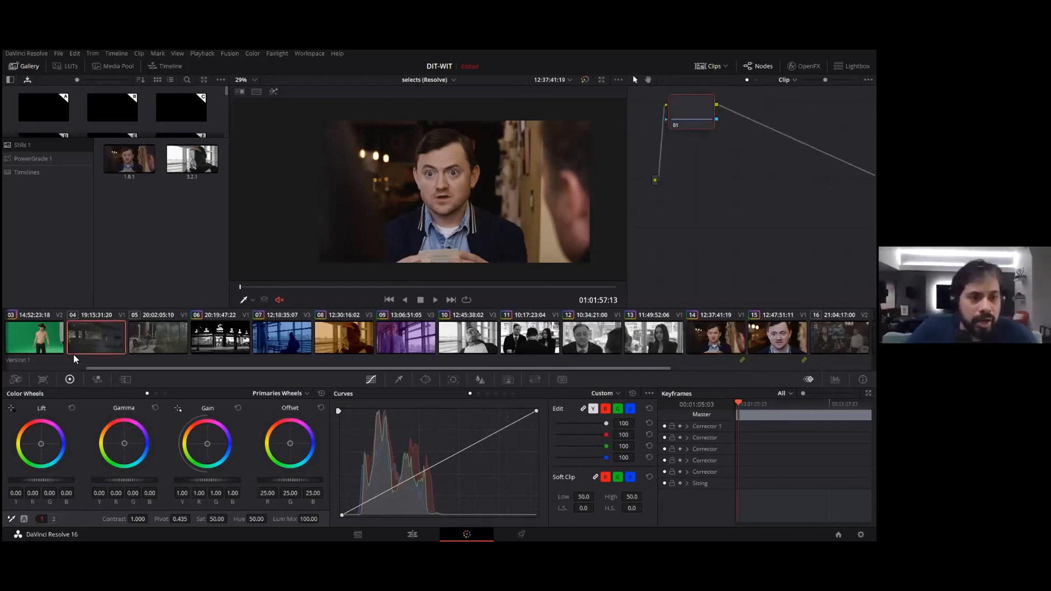
pyautogui.click(156, 336)
pyautogui.click(213, 335)
pyautogui.click(122, 336)
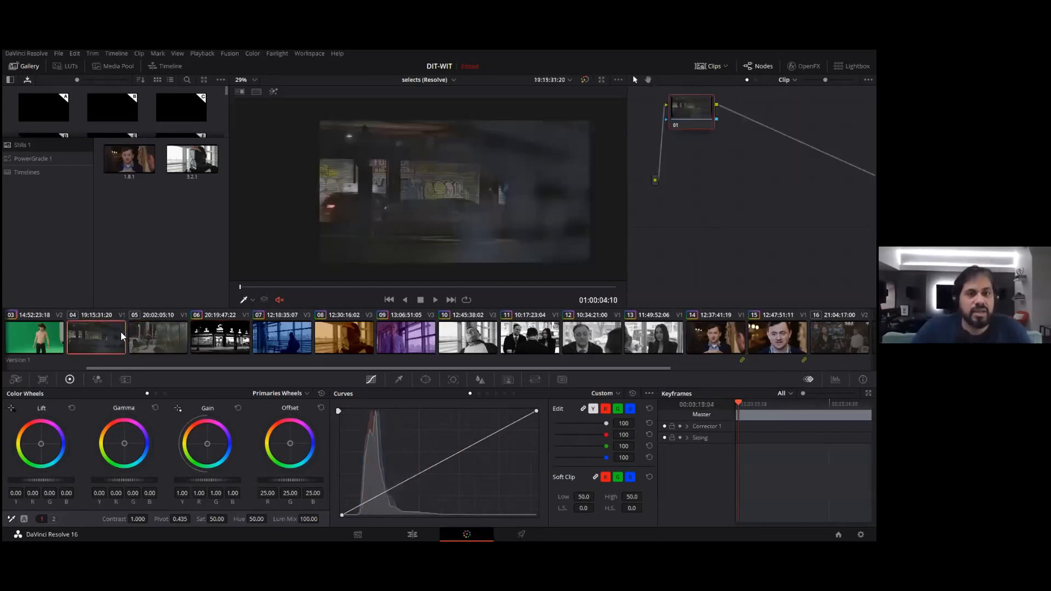
pyautogui.click(57, 337)
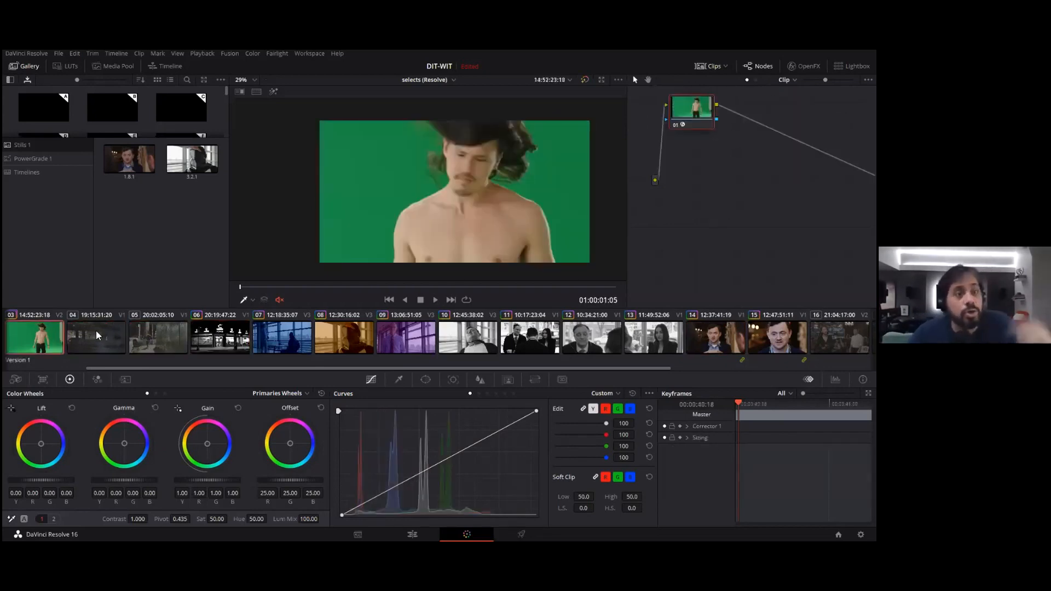
pyautogui.rightClick(707, 109)
pyautogui.click(723, 115)
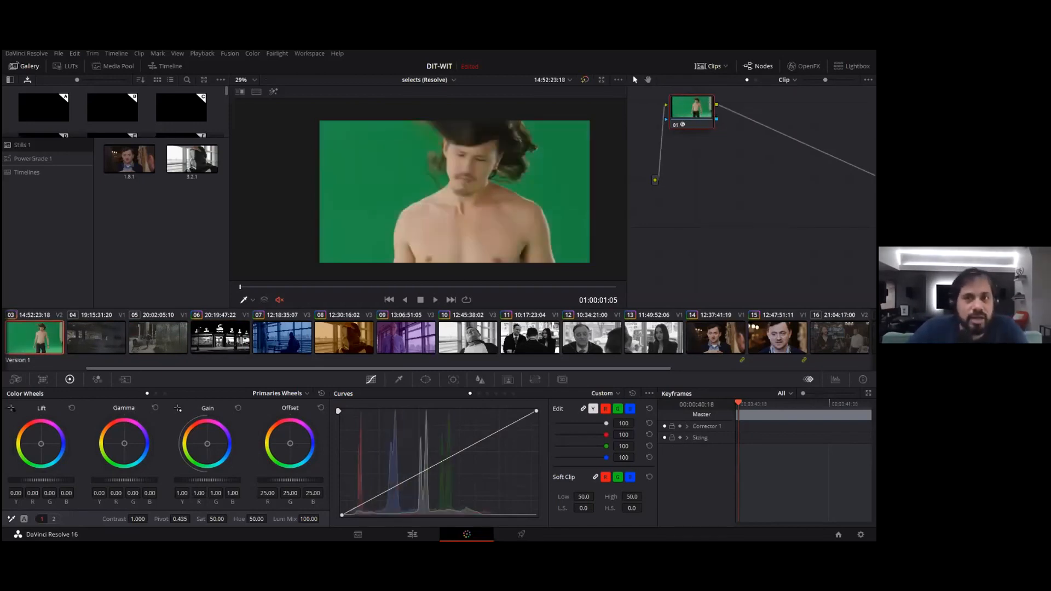
pyautogui.click(803, 65)
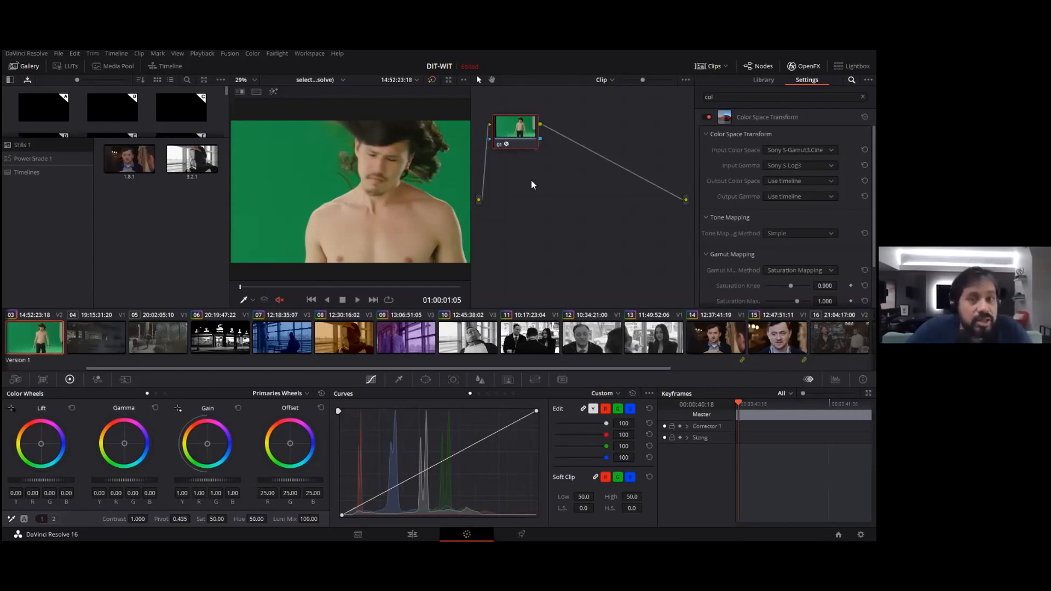
# Step: Save clip 03's Color Space Transform node as a shared node, and add that shared node after node 01 on clip 04
pyautogui.rightClick(513, 120)
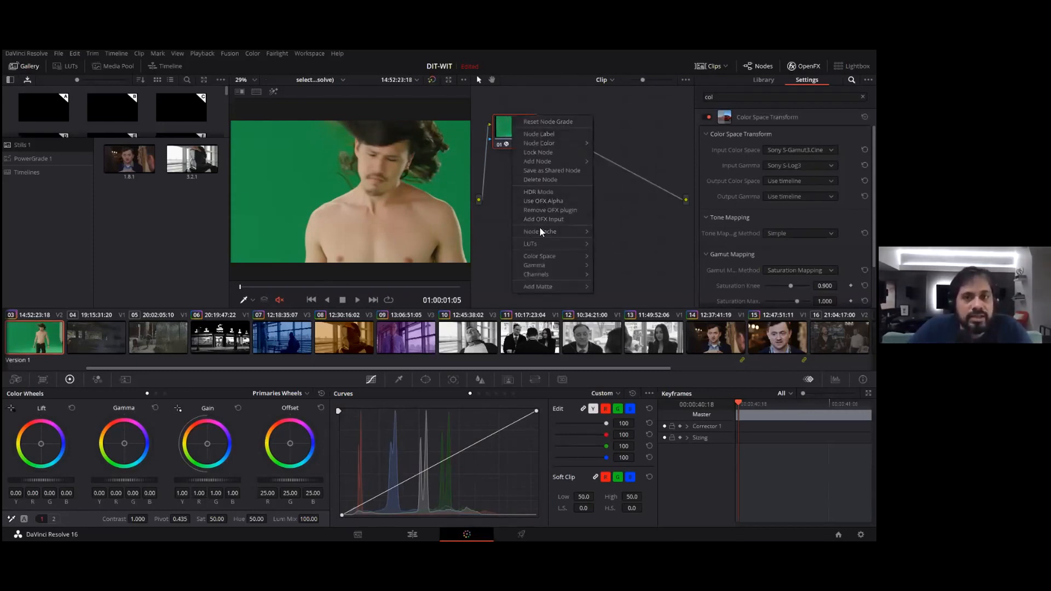
pyautogui.click(553, 170)
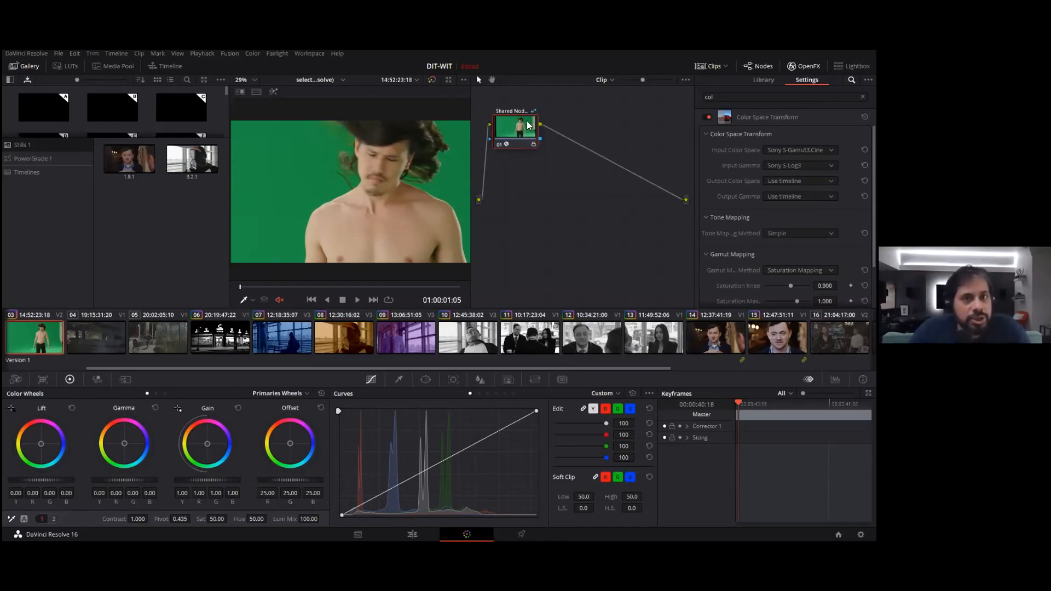
pyautogui.click(121, 344)
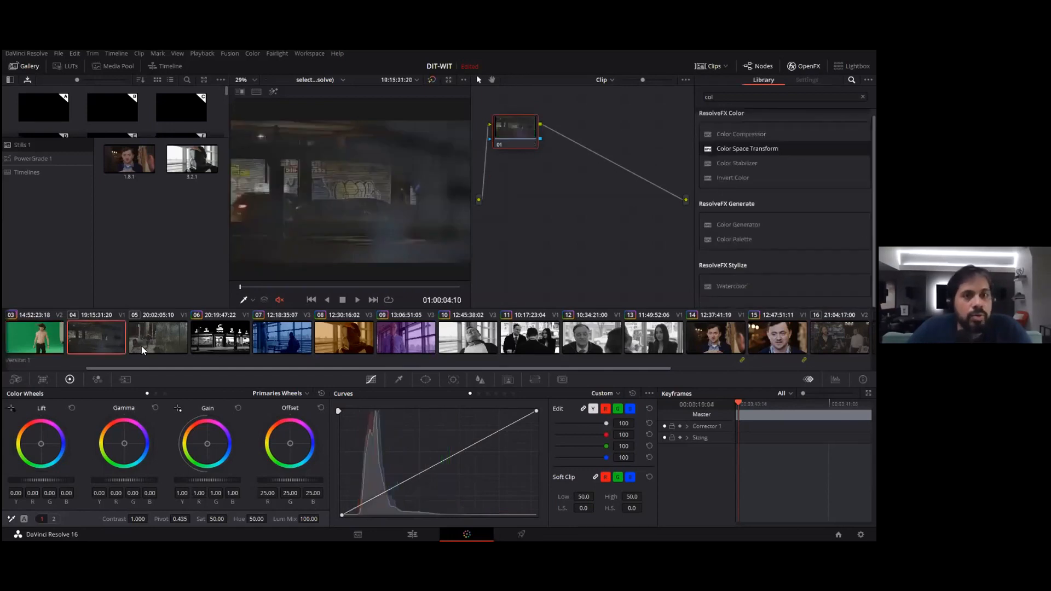
pyautogui.rightClick(518, 143)
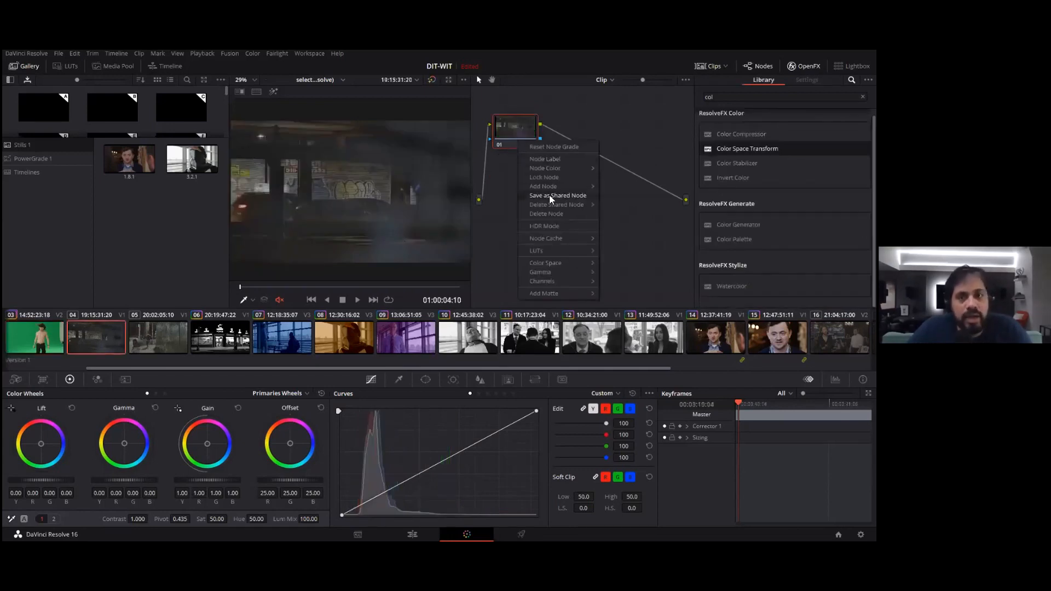
pyautogui.moveTo(544, 187)
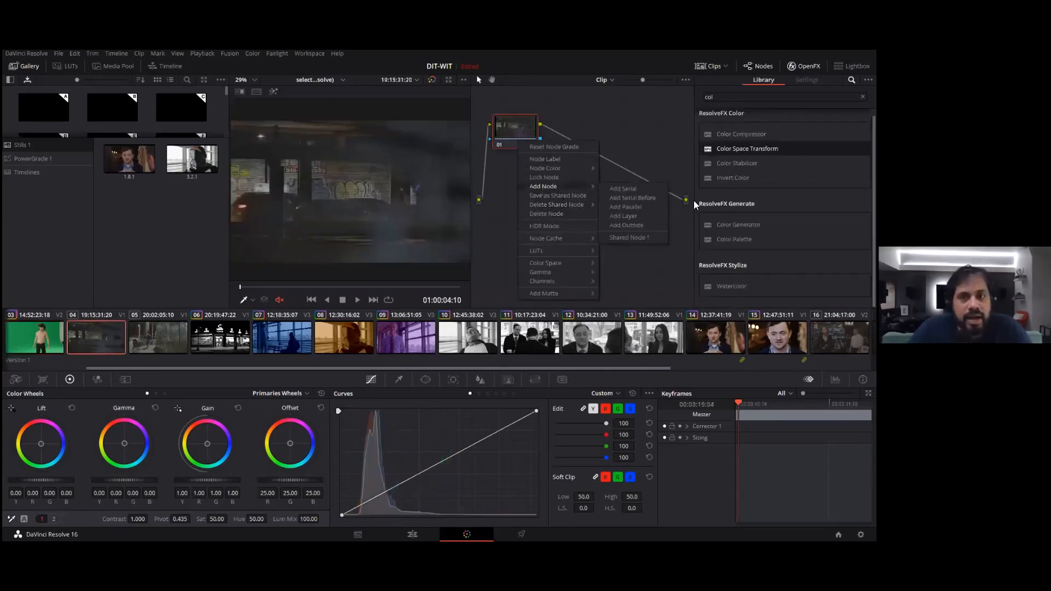
pyautogui.click(649, 238)
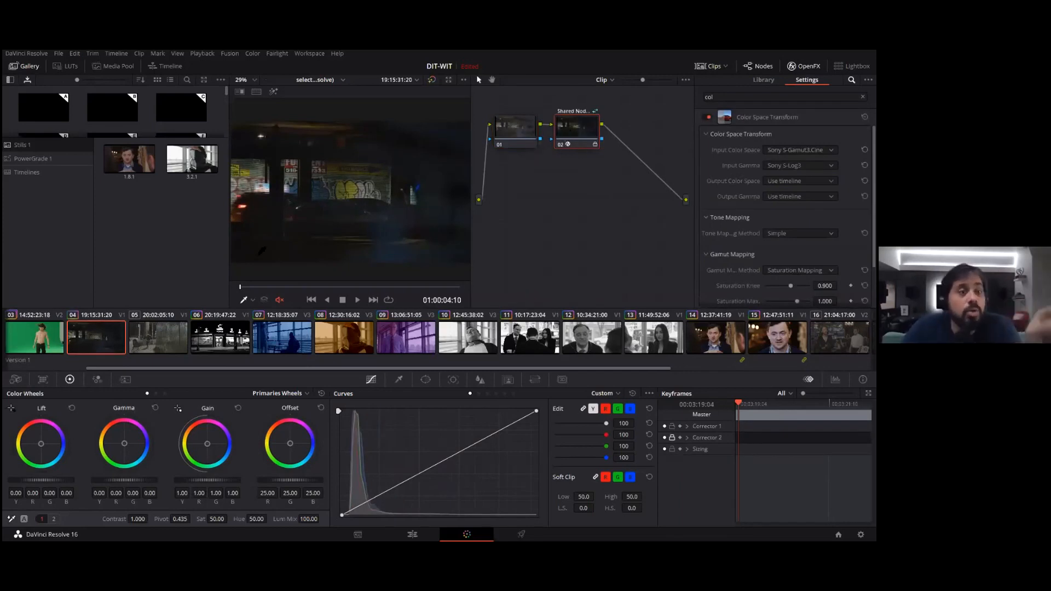
# Step: Compare clips 03 and 04, which both use the shared Color Space Transform node
pyautogui.click(44, 339)
pyautogui.click(88, 339)
pyautogui.click(33, 340)
pyautogui.click(85, 339)
pyautogui.click(52, 338)
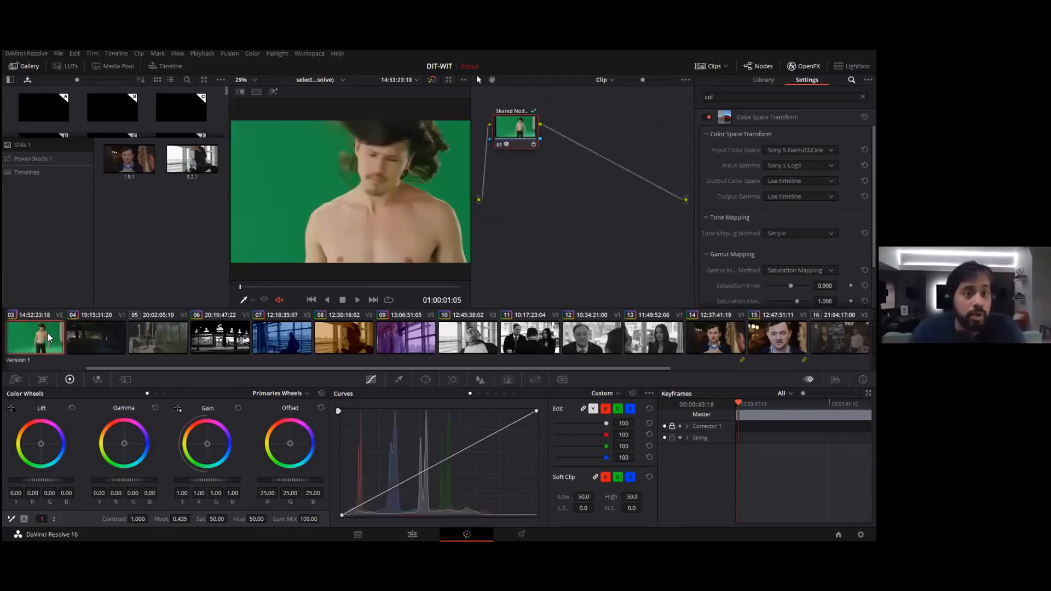
pyautogui.click(98, 350)
# Step: Unlock the shared node on clip 03, shape a contrast-boosting S-curve in its custom curves, and check clip 04
pyautogui.click(34, 346)
pyautogui.rightClick(527, 140)
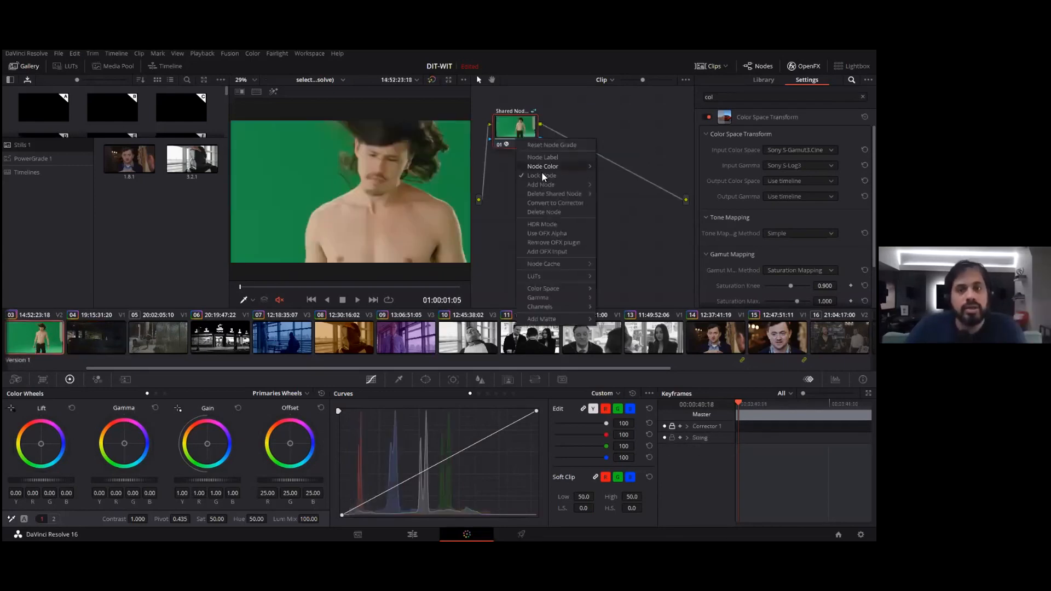
pyautogui.click(540, 174)
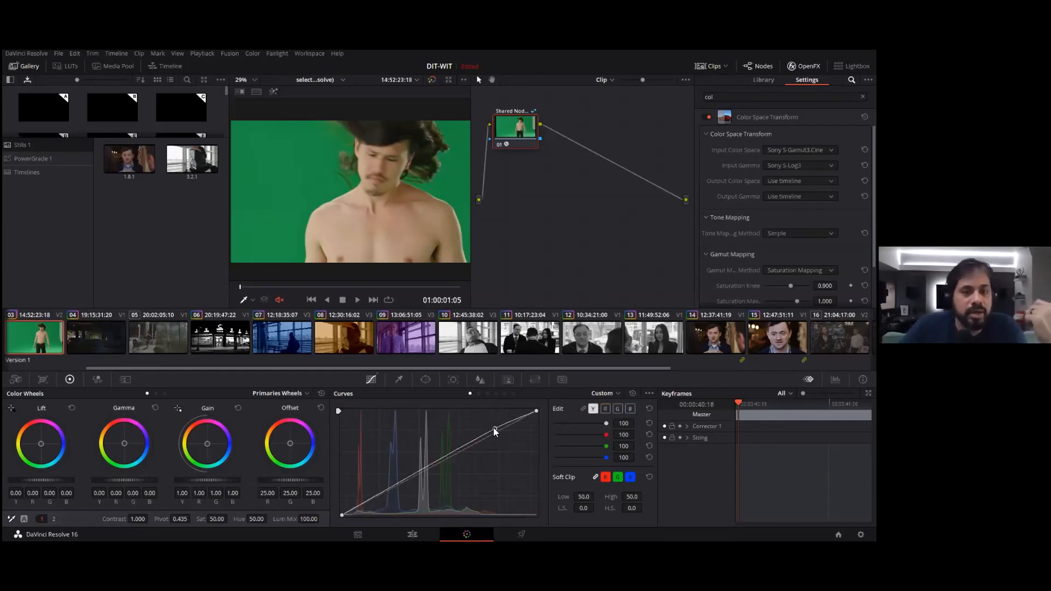
pyautogui.moveTo(492, 433); pyautogui.dragTo(491, 423)
pyautogui.moveTo(392, 475); pyautogui.dragTo(390, 507)
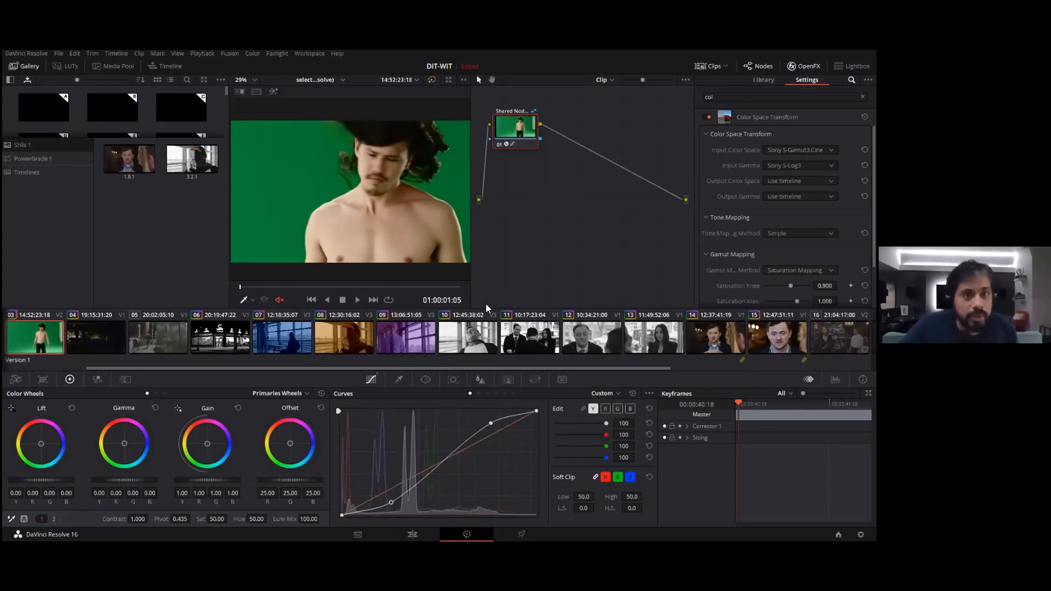
pyautogui.click(87, 351)
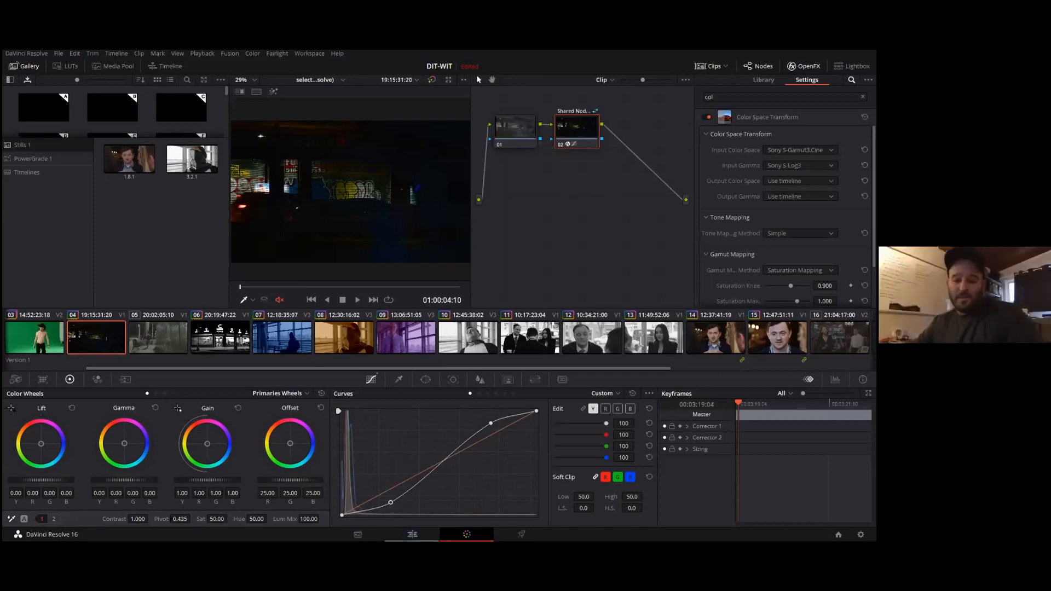
# Step: Add an Adjustment Clip on a new V4 track of the edit timeline, spanning from the first V3 clip to the end of the V1 clips
pyautogui.click(438, 527)
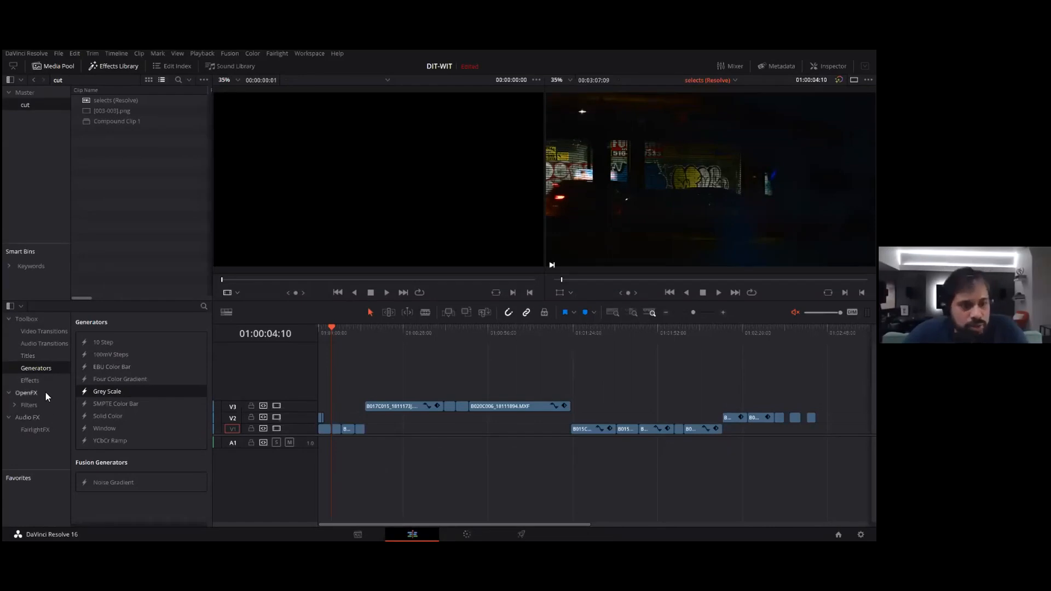
pyautogui.click(30, 381)
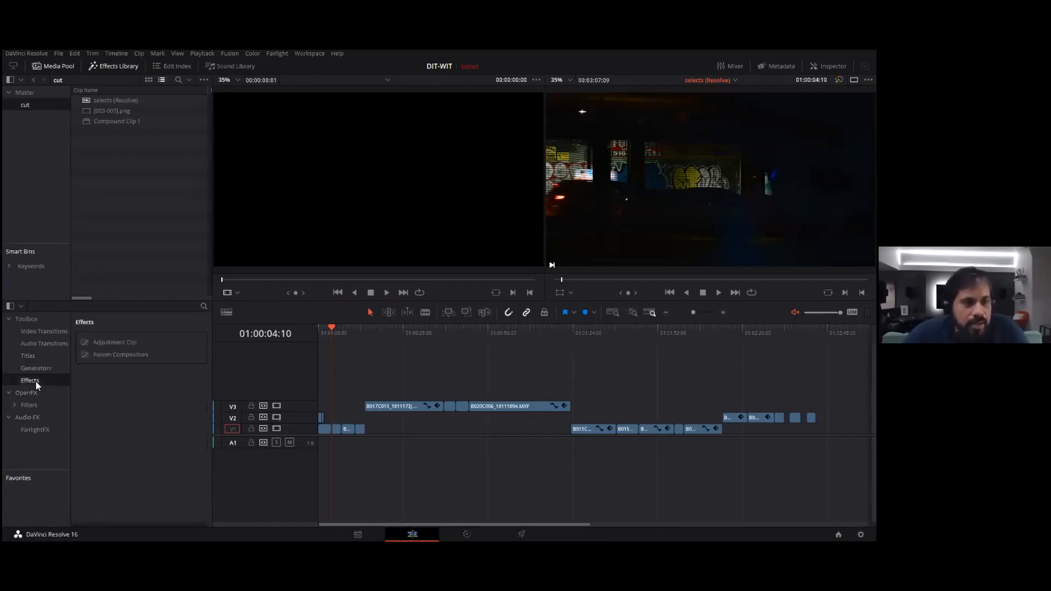
pyautogui.moveTo(110, 342)
pyautogui.mouseDown()
pyautogui.moveTo(490, 409)
pyautogui.moveTo(579, 383)
pyautogui.mouseUp()
pyautogui.moveTo(499, 387)
pyautogui.mouseDown()
pyautogui.moveTo(505, 400)
pyautogui.moveTo(365, 396)
pyautogui.mouseUp()
pyautogui.moveTo(517, 391); pyautogui.dragTo(717, 401)
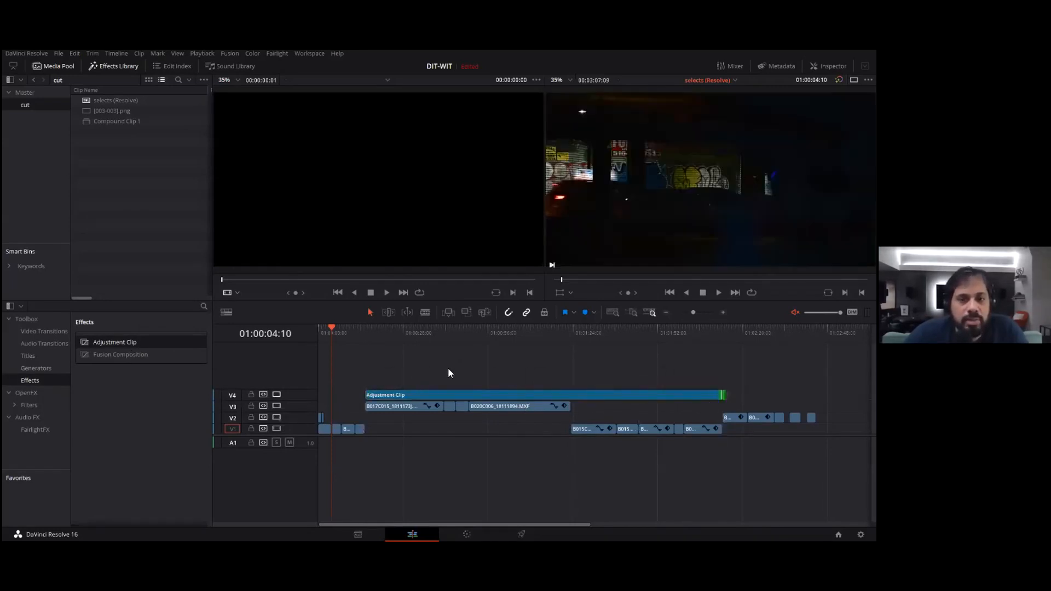
# Step: Apply the Film Grain effect to the Adjustment Clip's node on the color page
pyautogui.click(525, 338)
pyautogui.click(571, 338)
pyautogui.click(466, 534)
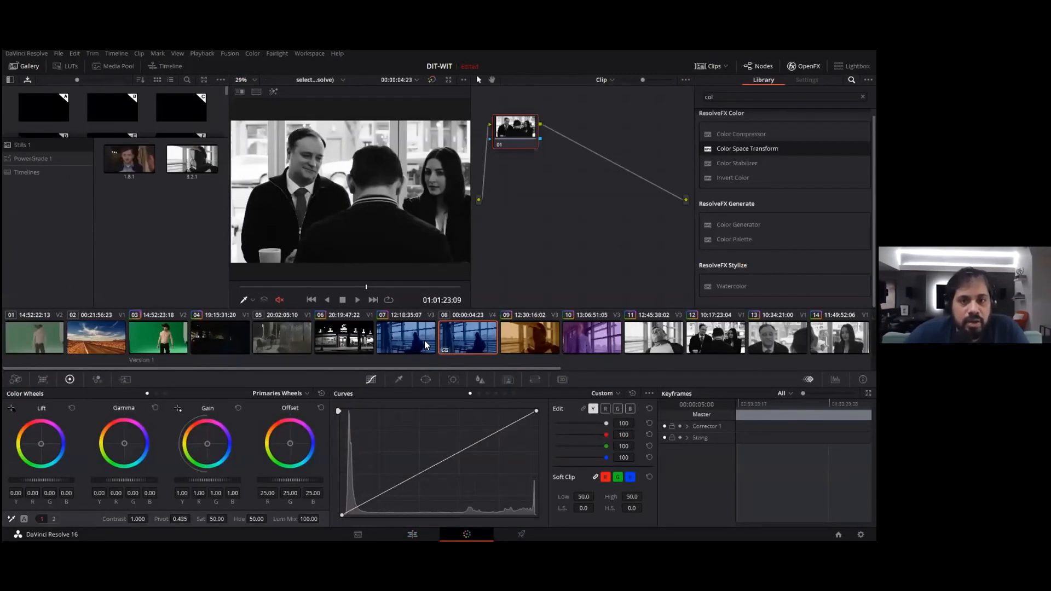
pyautogui.click(444, 348)
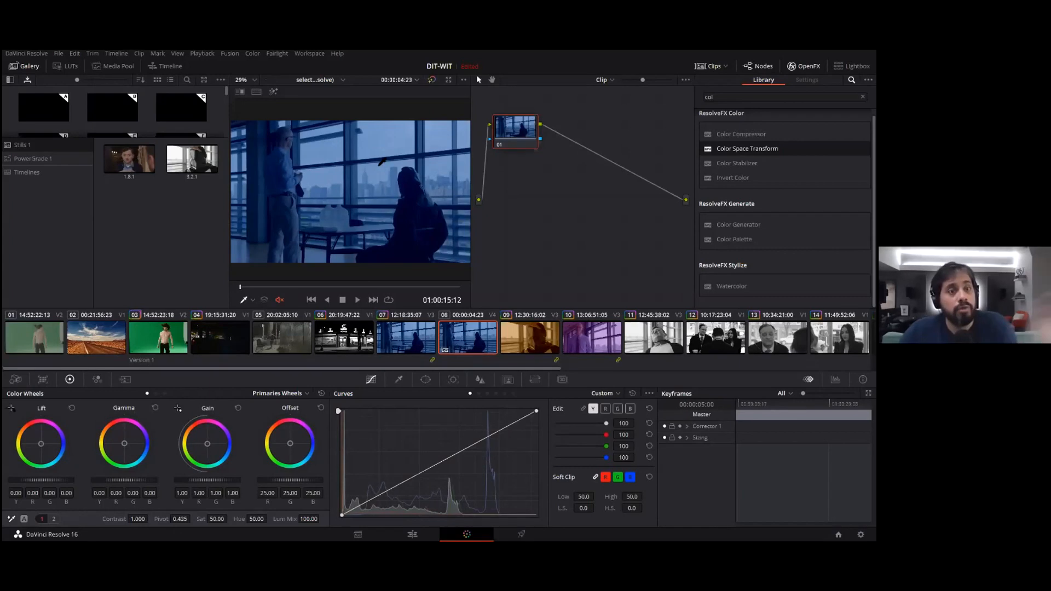
pyautogui.doubleClick(723, 96)
pyautogui.write('gra')
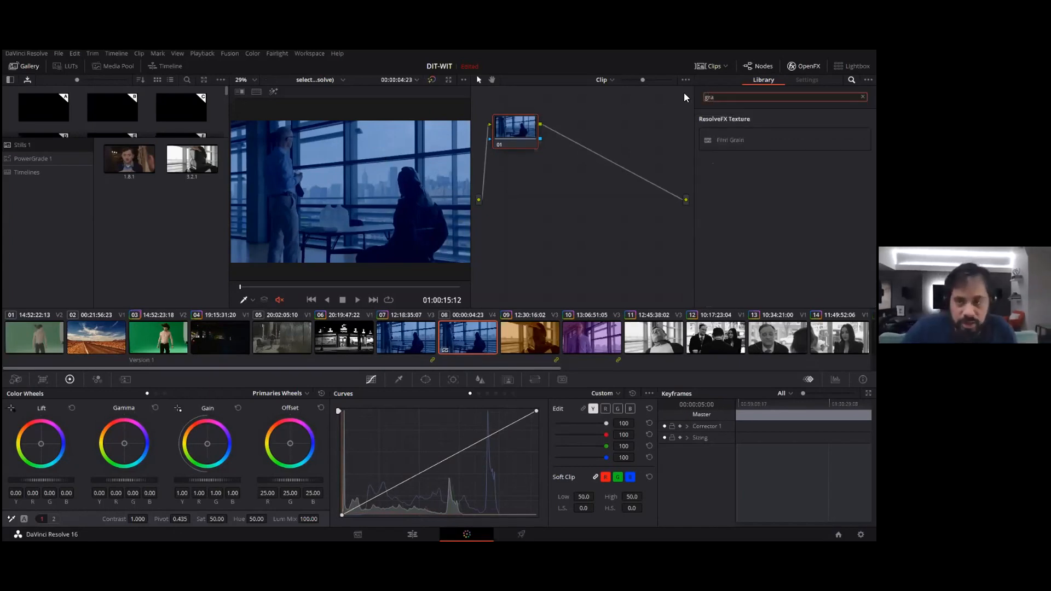
pyautogui.moveTo(713, 144); pyautogui.dragTo(520, 130)
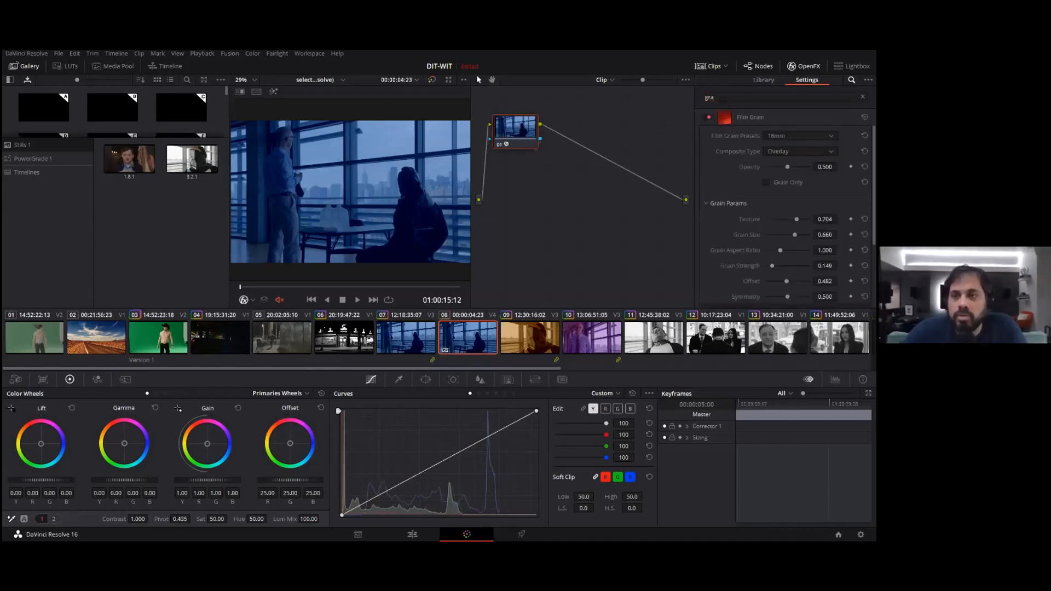
# Step: Set the film grain's size and strength to 1.000 and its offset to 0.459, temporarily viewing the grain only
pyautogui.click(766, 183)
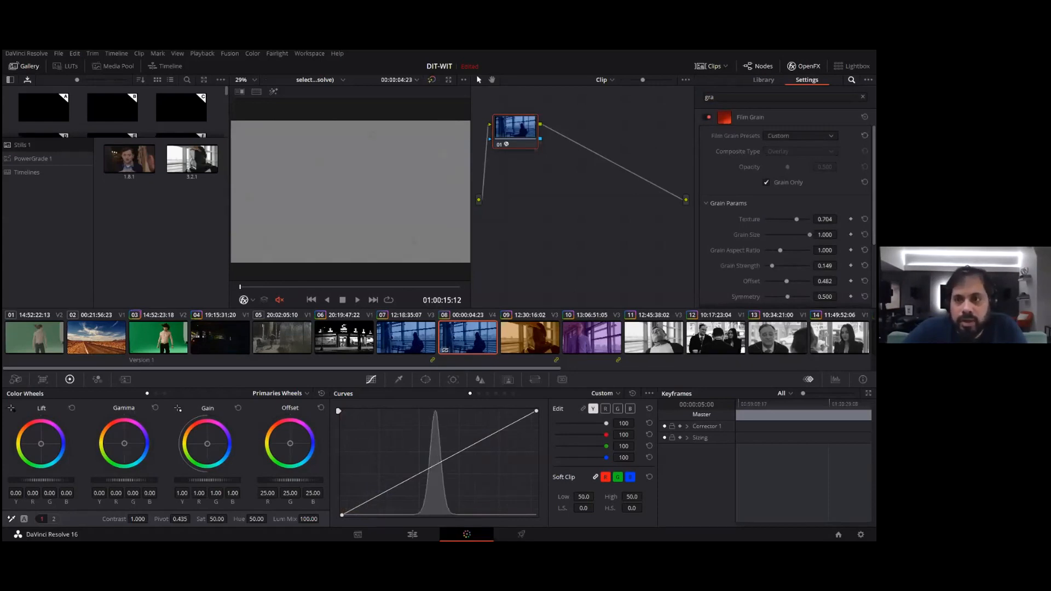
pyautogui.write('1')
pyautogui.press('Return')
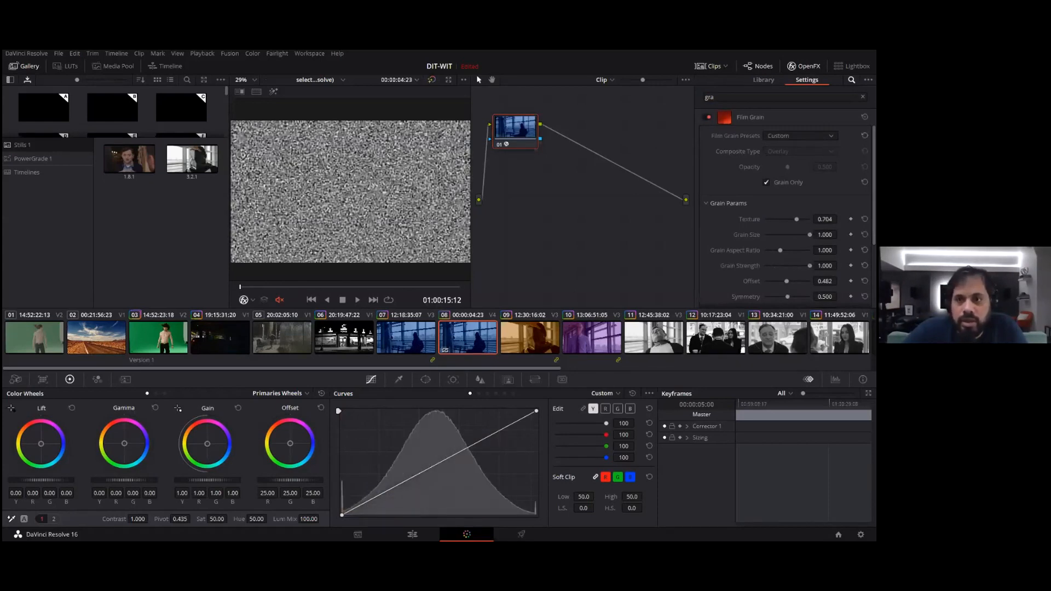
pyautogui.scroll(-3, 786, 217)
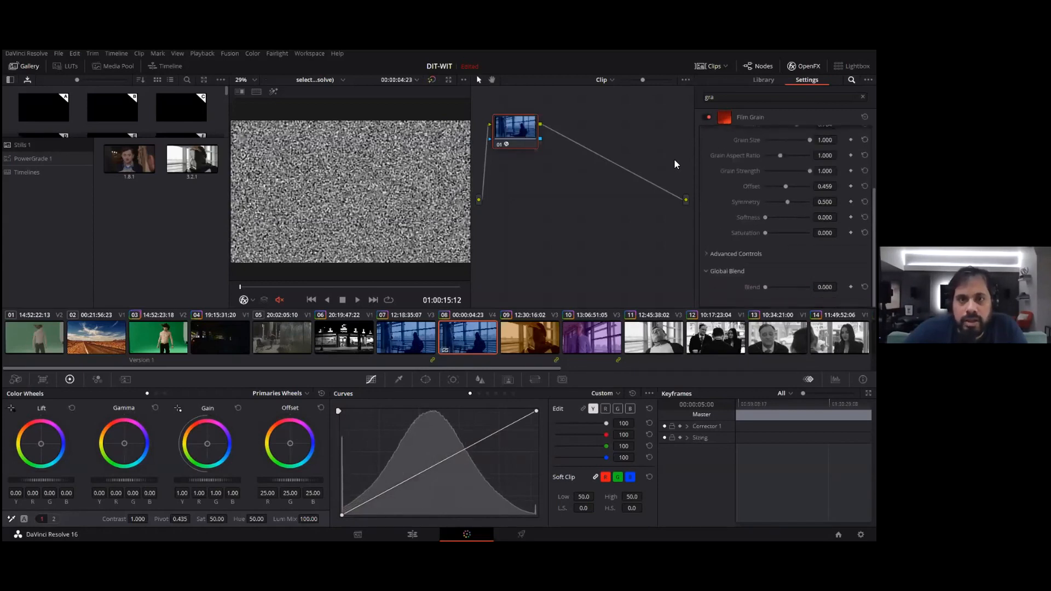
pyautogui.scroll(1, 675, 155)
pyautogui.scroll(3, 702, 159)
pyautogui.click(766, 182)
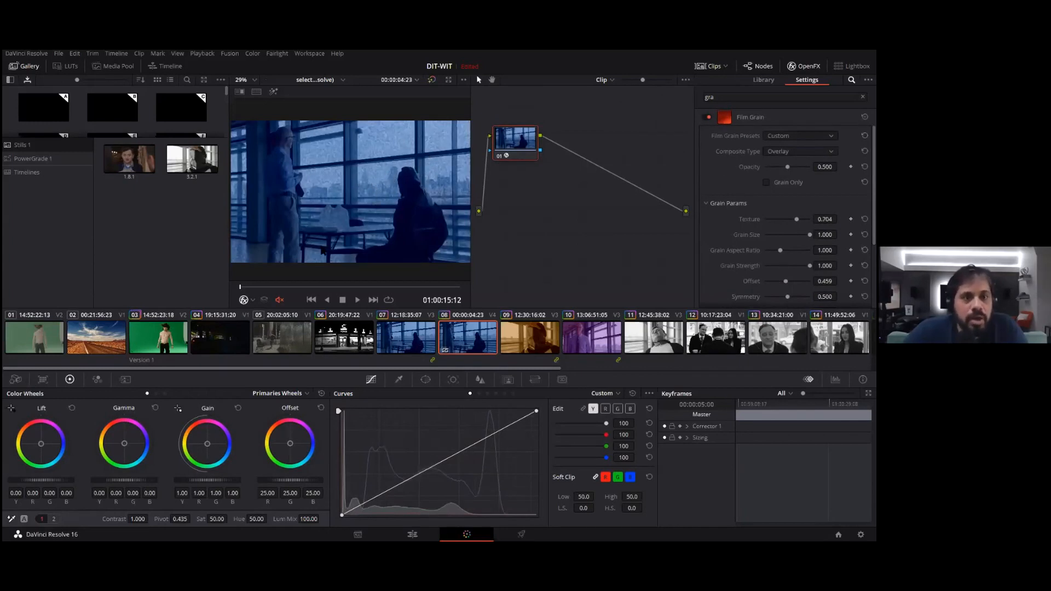
# Step: Extend the Adjustment Clip back to the timeline's start to check the grain on the earlier clips, and delete it from V4
pyautogui.click(412, 534)
pyautogui.moveTo(378, 331); pyautogui.dragTo(362, 313)
pyautogui.moveTo(367, 396); pyautogui.dragTo(319, 395)
pyautogui.moveTo(351, 334)
pyautogui.mouseDown()
pyautogui.moveTo(315, 340)
pyautogui.moveTo(356, 349)
pyautogui.mouseUp()
pyautogui.click(408, 391)
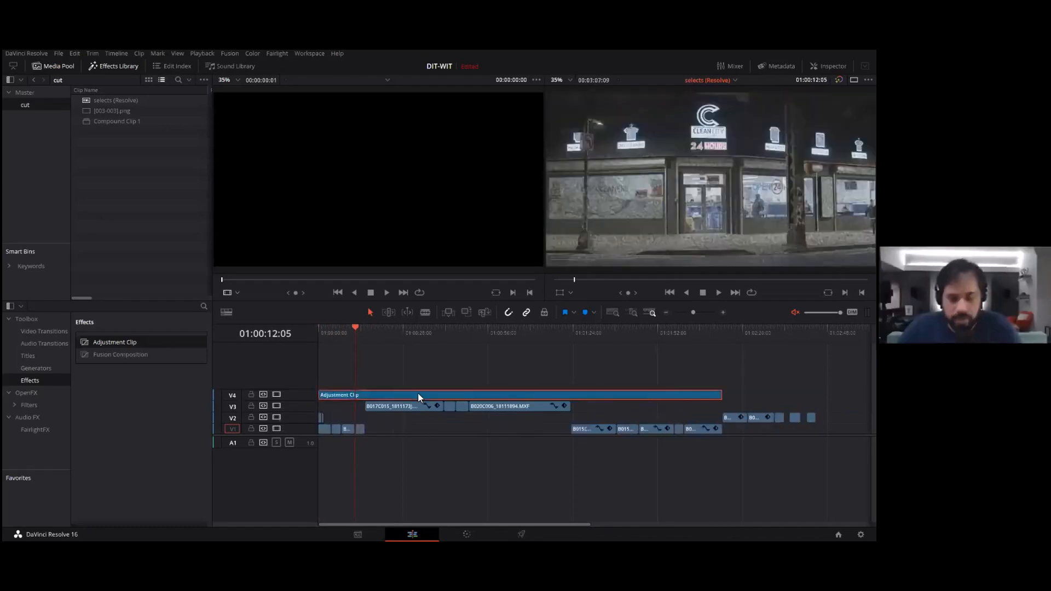
pyautogui.press('Delete')
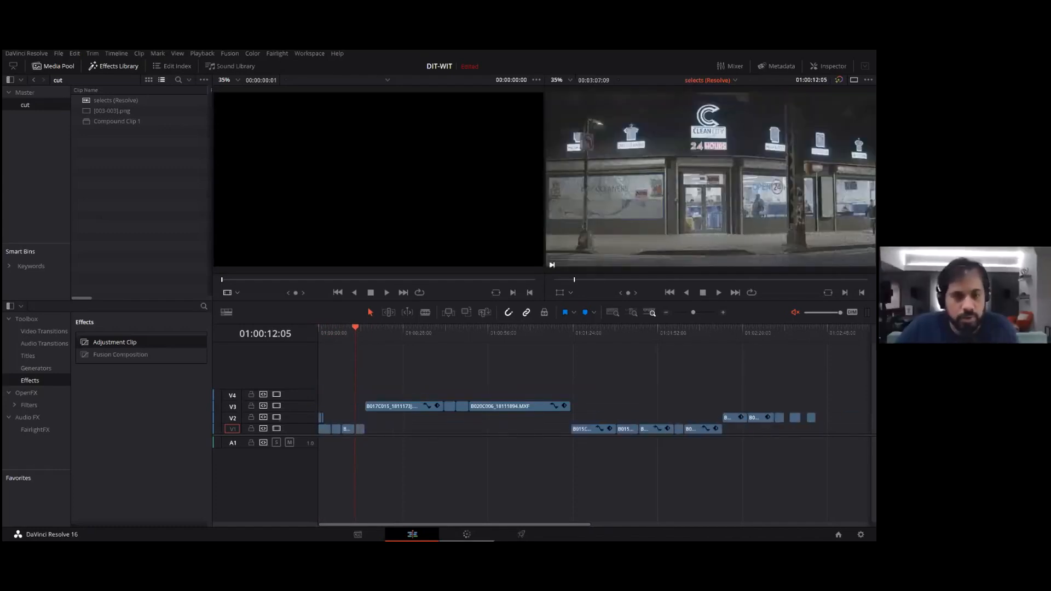
# Step: Show all timeline clips in the color page's Lightbox with the color controls hidden, and look through their grades
pyautogui.click(469, 532)
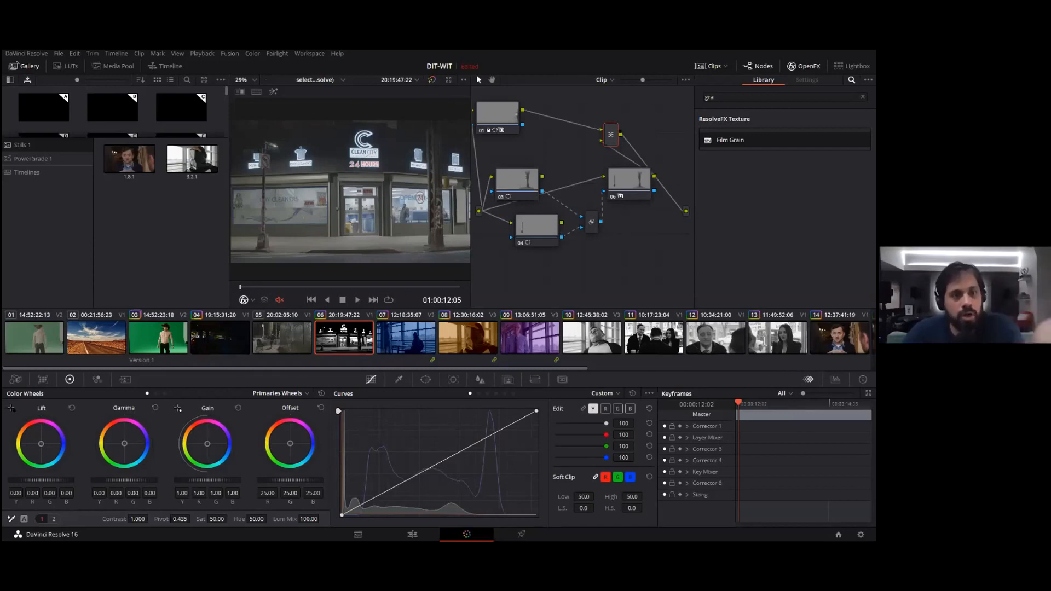
pyautogui.click(852, 65)
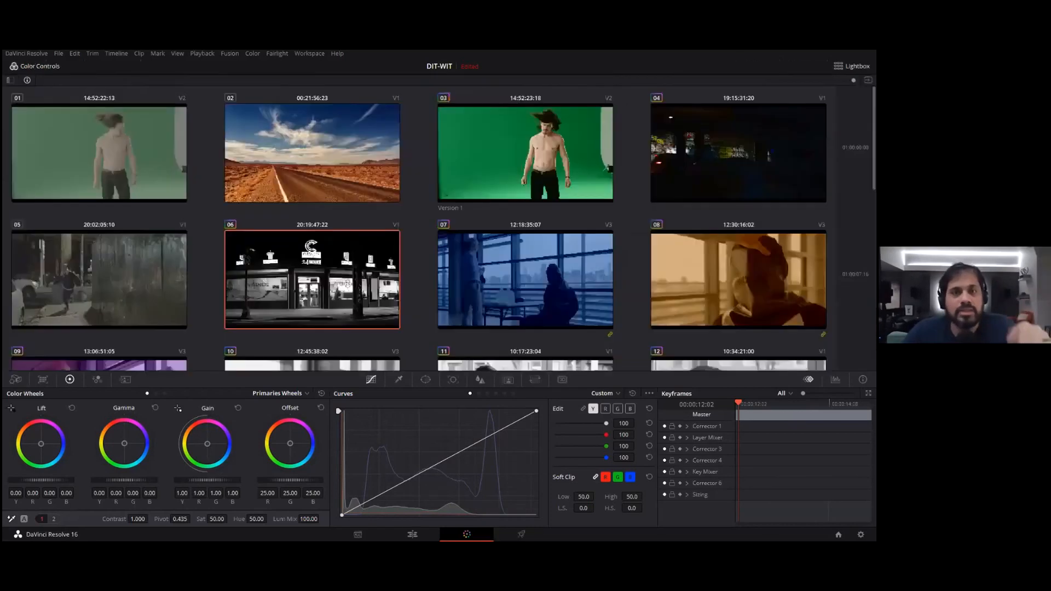
pyautogui.click(32, 66)
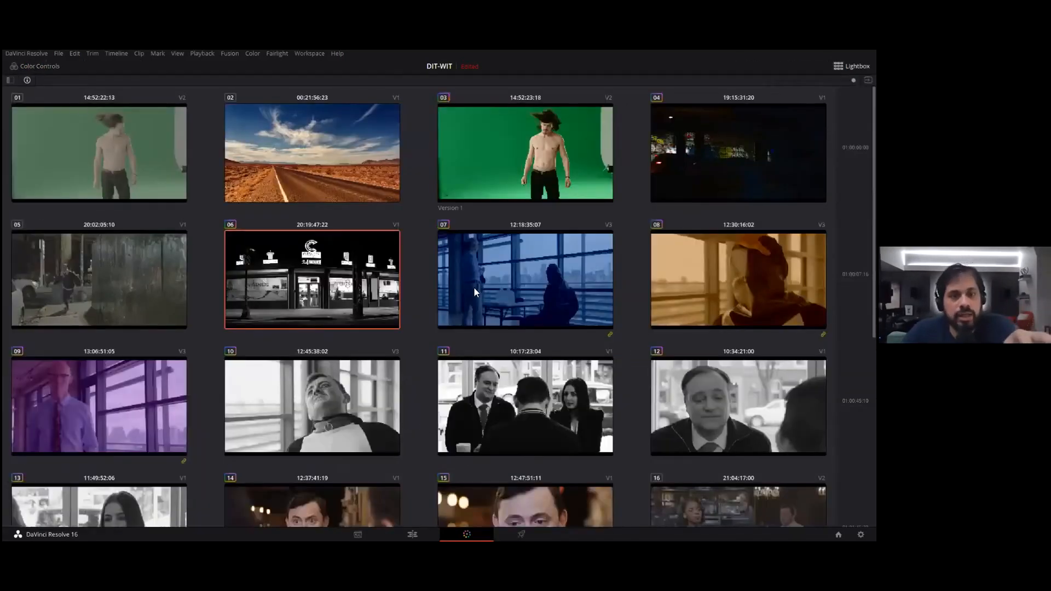
pyautogui.scroll(-3, 474, 287)
pyautogui.scroll(3, 474, 287)
pyautogui.scroll(-3, 474, 287)
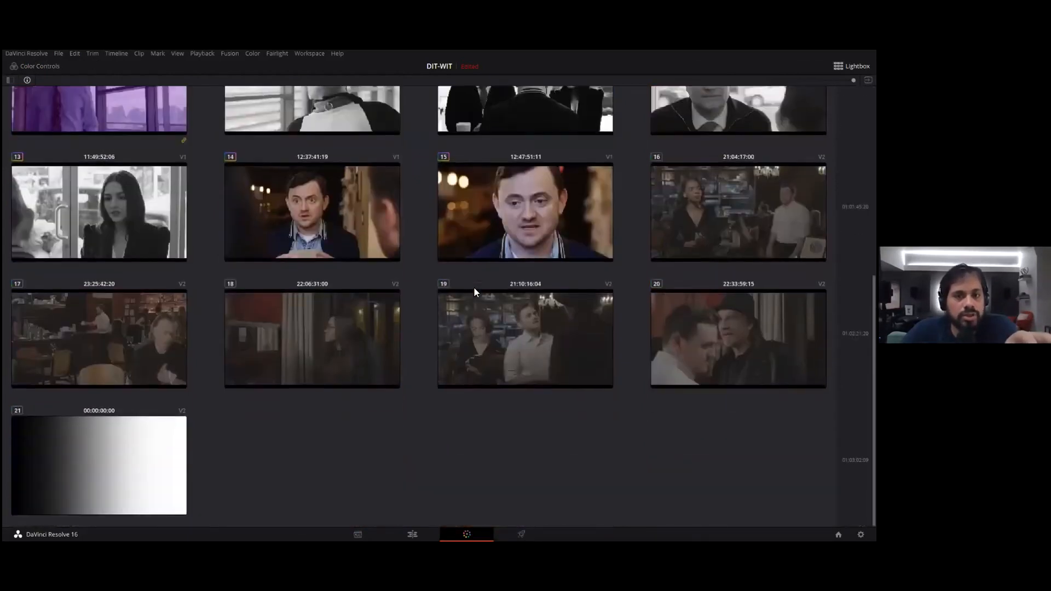
pyautogui.scroll(3, 474, 287)
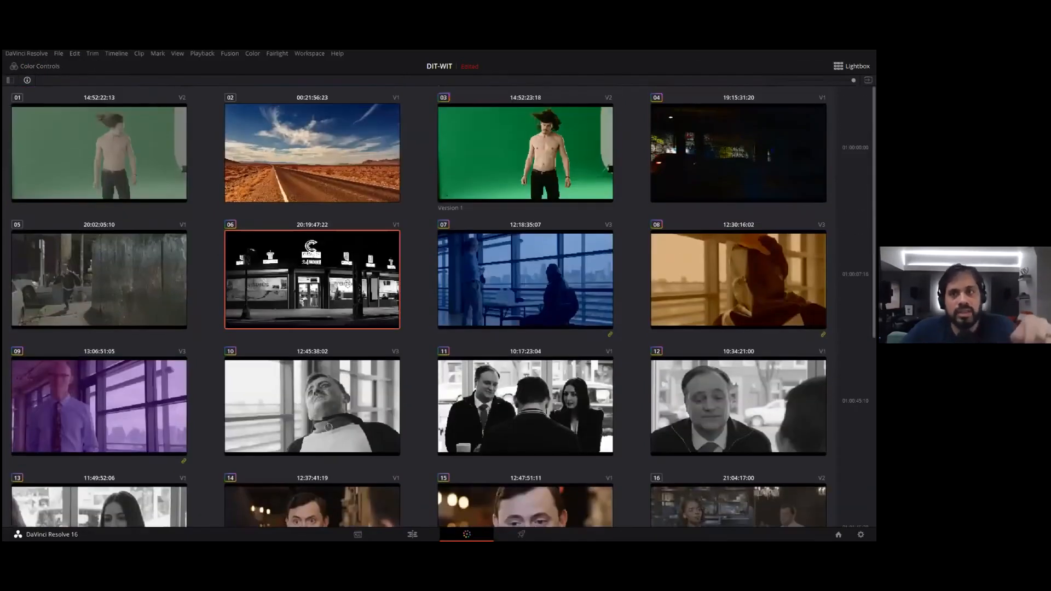
# Step: Shrink the Lightbox thumbnails to fit all 21 clips, try the black-background view, and return to the normal color page
pyautogui.moveTo(853, 81); pyautogui.dragTo(819, 80)
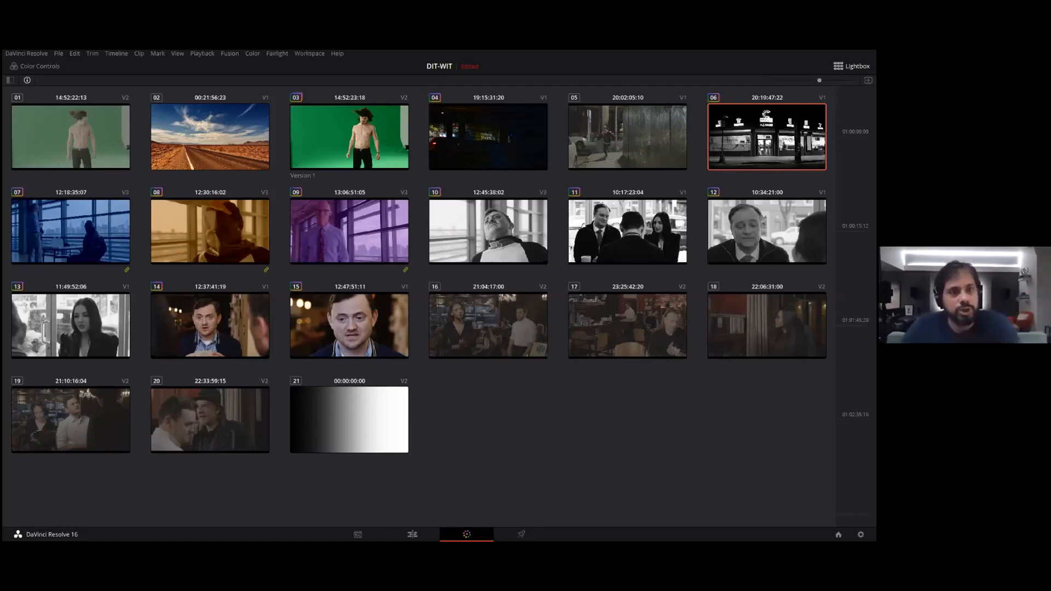
pyautogui.click(868, 80)
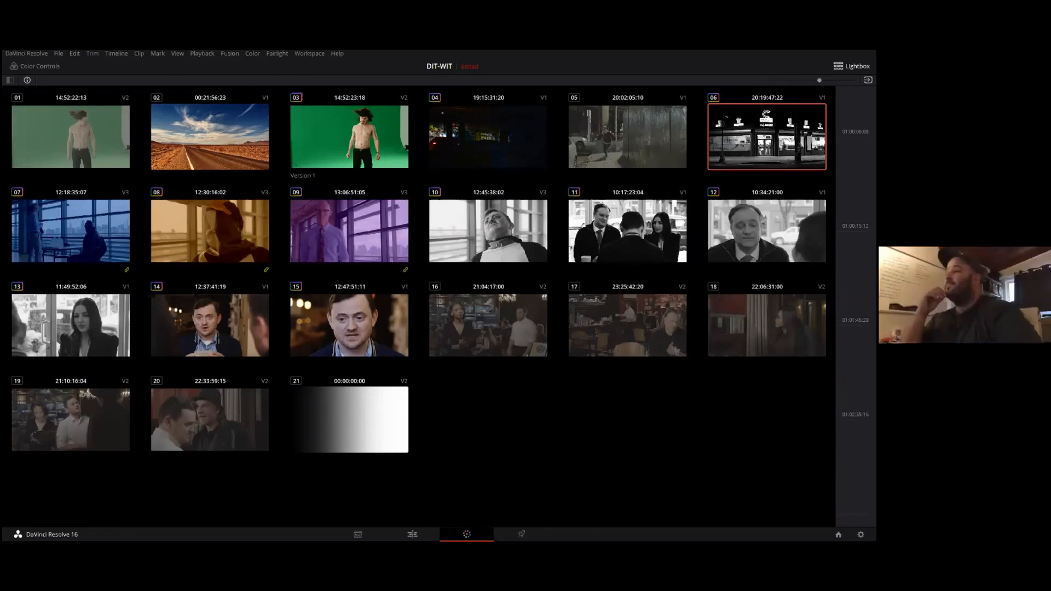
pyautogui.click(869, 80)
pyautogui.click(851, 66)
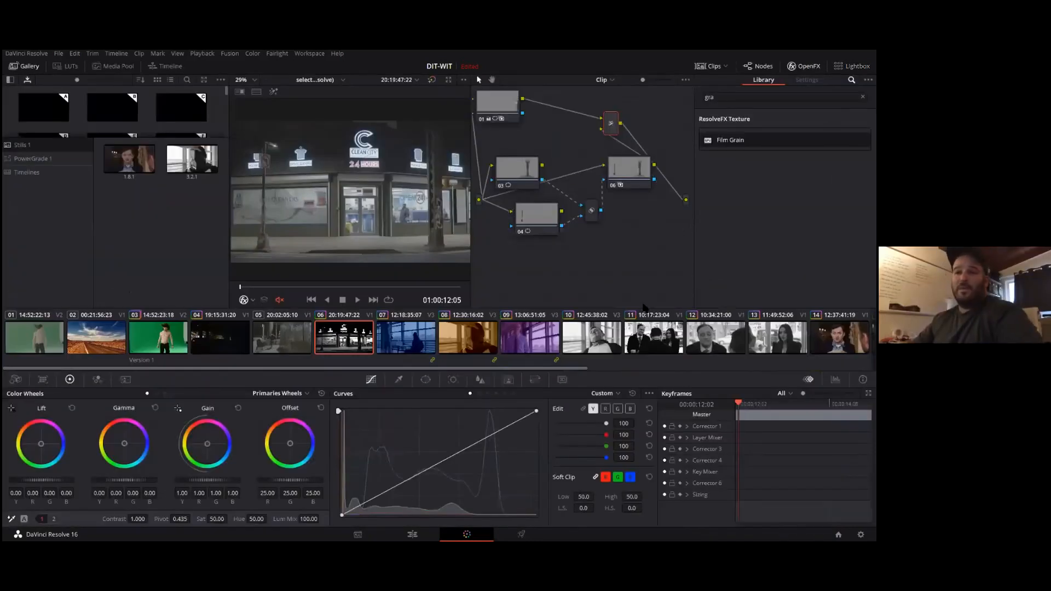
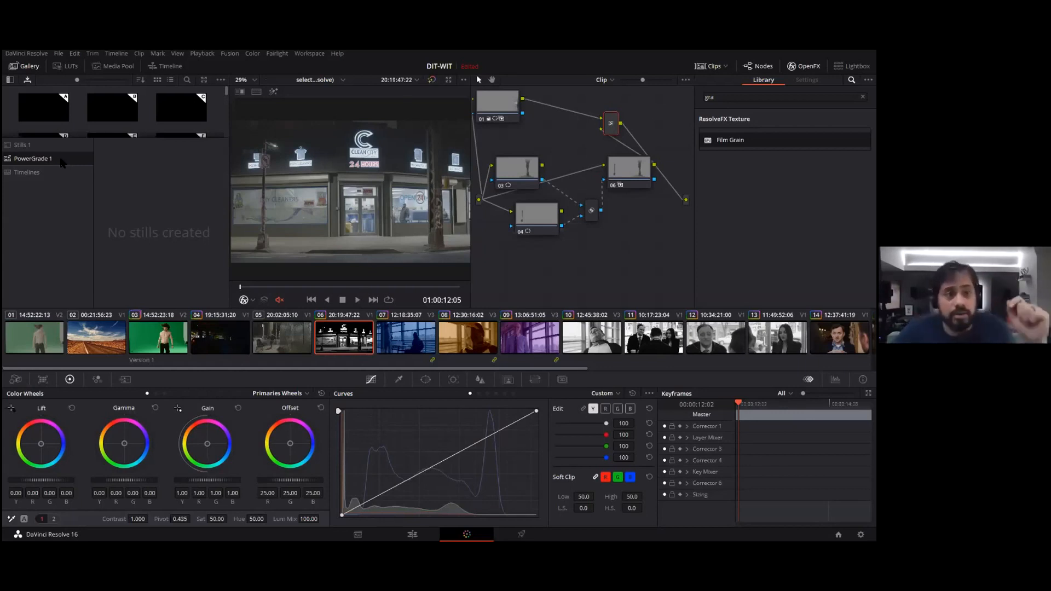
# Step: Examine the PowerGrade 1 album and the Timelines grades in the Gallery
pyautogui.rightClick(56, 159)
pyautogui.click(49, 188)
pyautogui.rightClick(50, 188)
pyautogui.click(49, 172)
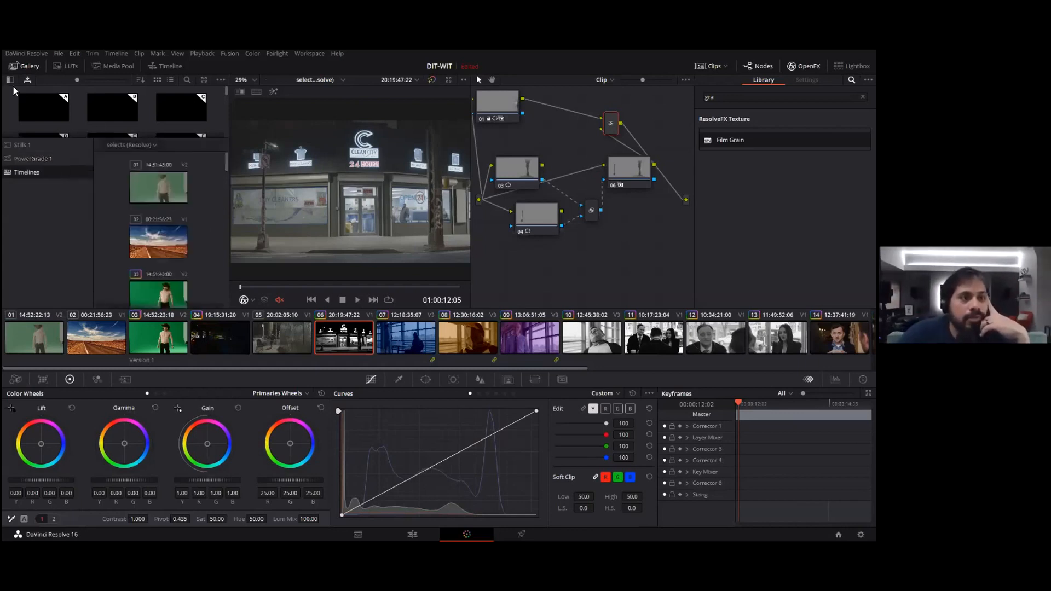
pyautogui.click(41, 159)
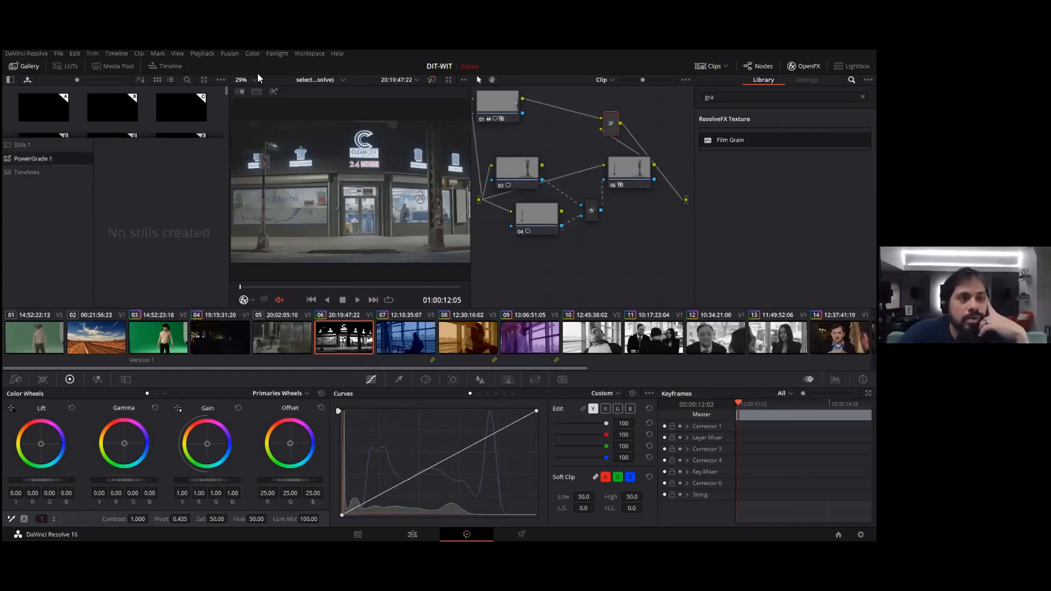
# Step: Browse all DaVinci Resolve Looks in the full Gallery and copy the Night Safari look into the Stills 1 album
pyautogui.click(204, 80)
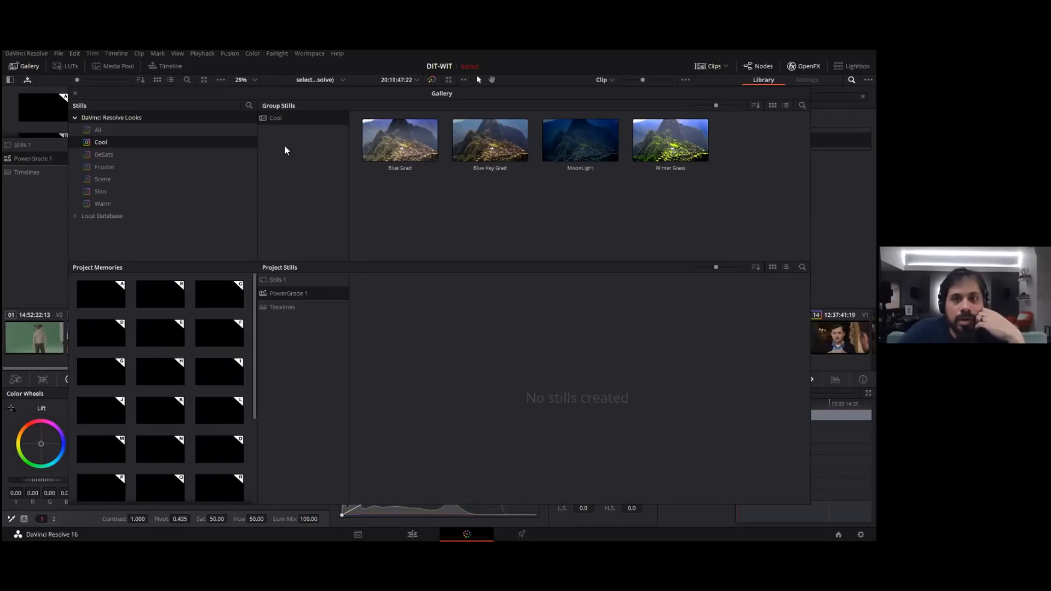
pyautogui.click(98, 129)
pyautogui.scroll(-3, 580, 186)
pyautogui.scroll(-8, 580, 186)
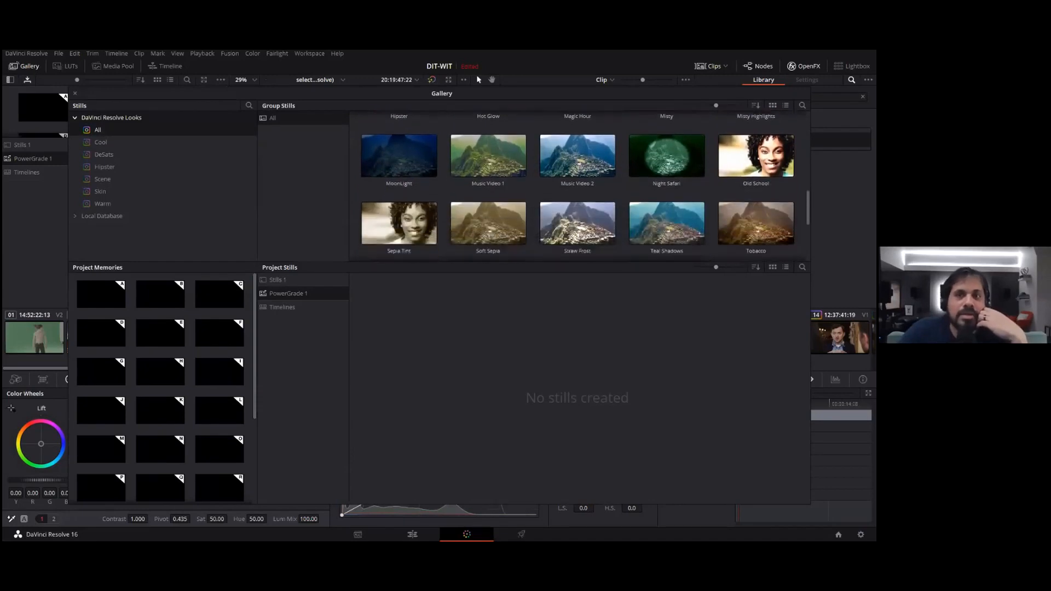
pyautogui.scroll(-2, 577, 186)
pyautogui.scroll(2, 577, 186)
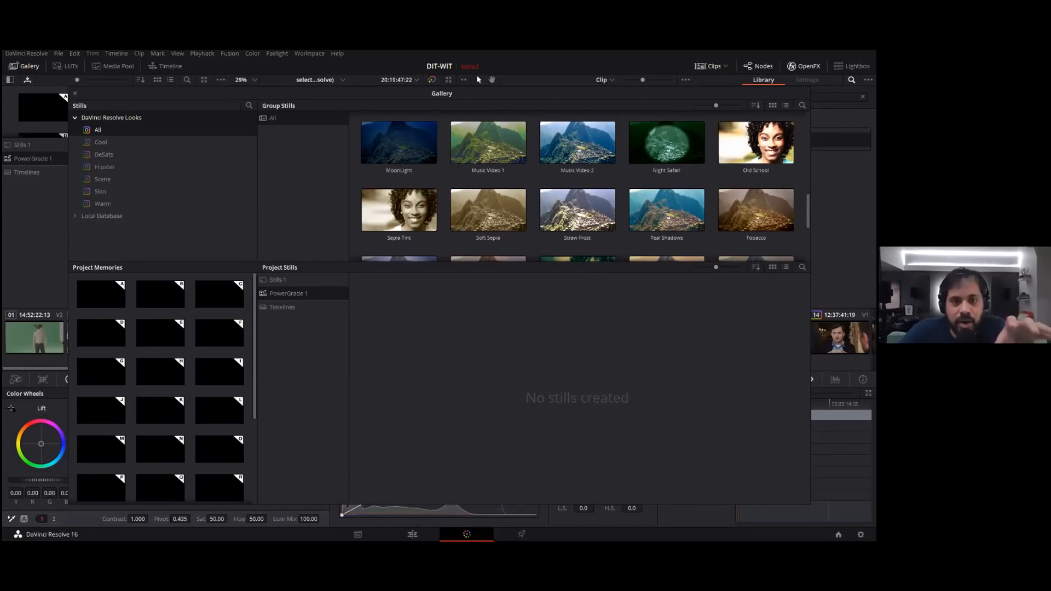
pyautogui.click(674, 146)
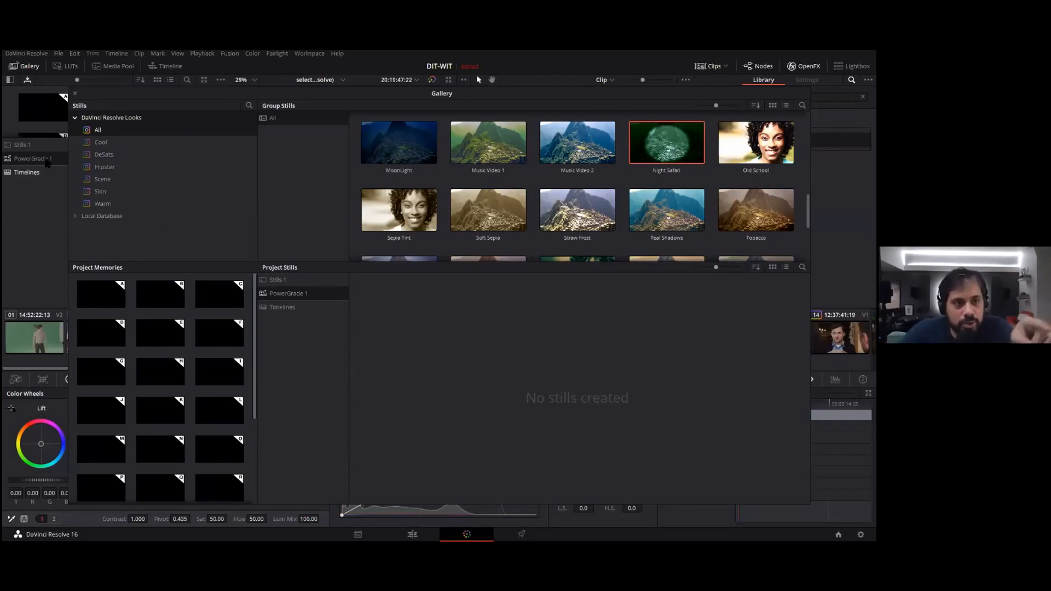
pyautogui.click(275, 280)
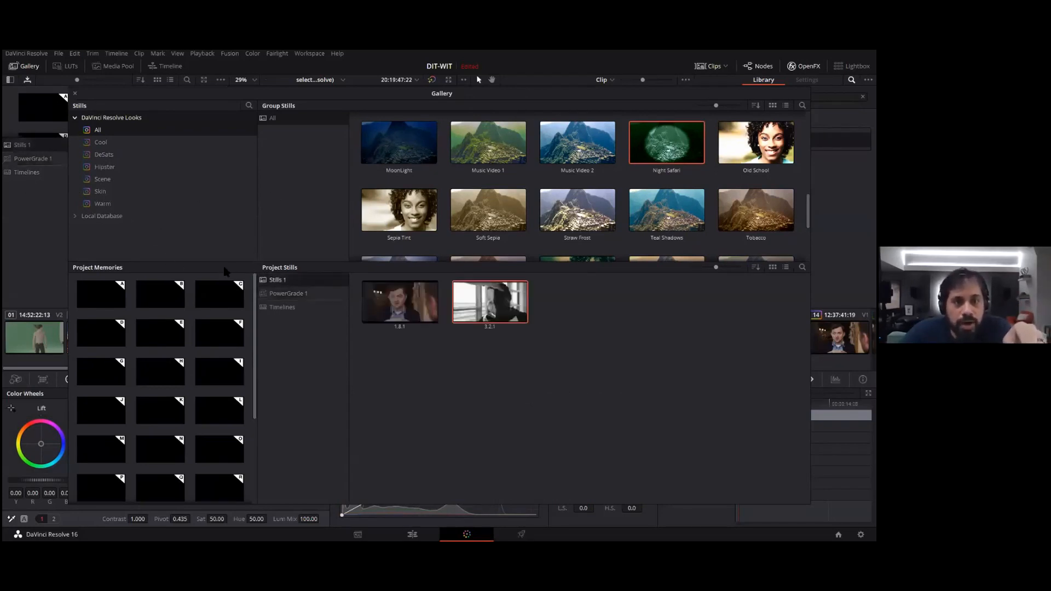
pyautogui.hotkey('ctrl', 'alt', 'g')
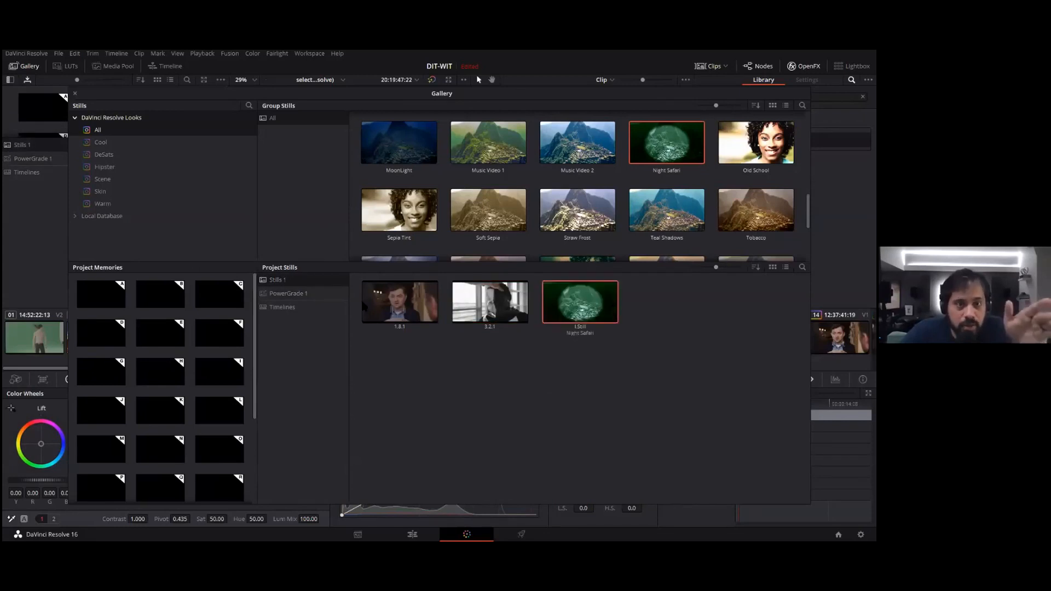
# Step: Copy the Night Safari look into the PowerGrade 1 album and close the full Gallery
pyautogui.click(286, 293)
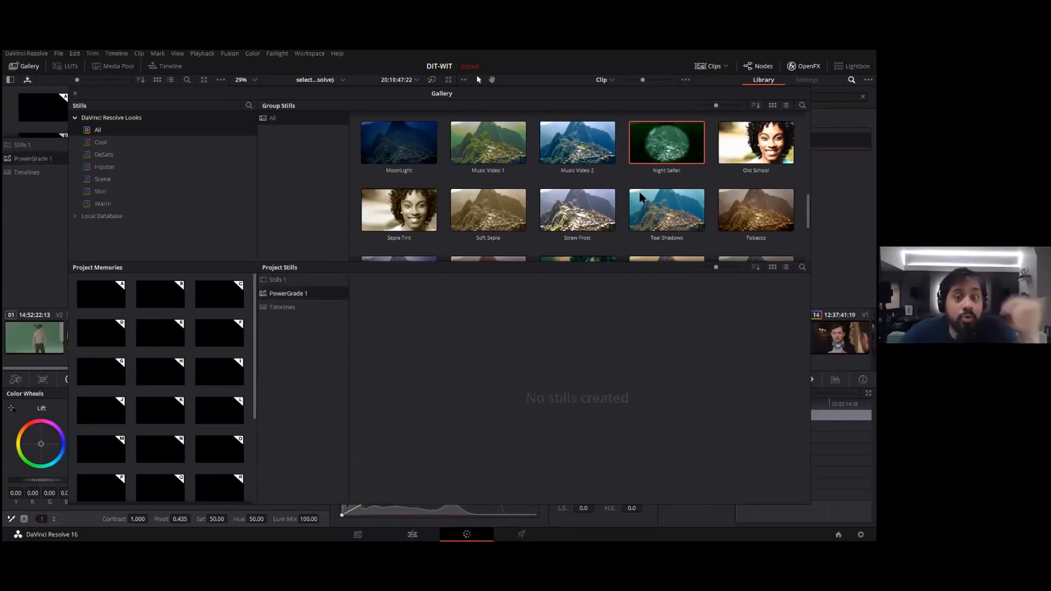
pyautogui.moveTo(665, 156); pyautogui.dragTo(462, 340)
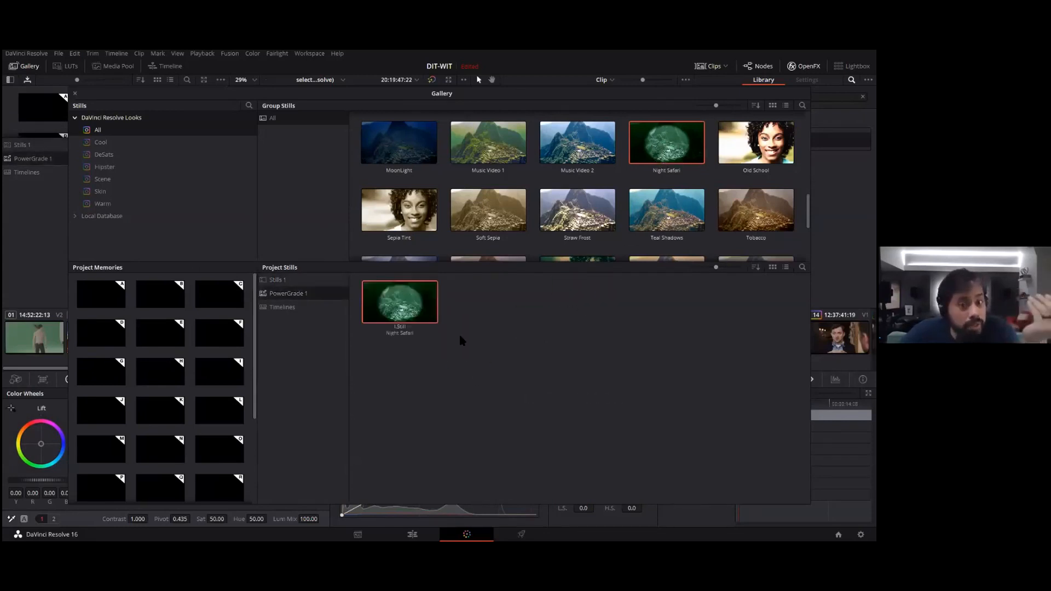
pyautogui.click(75, 94)
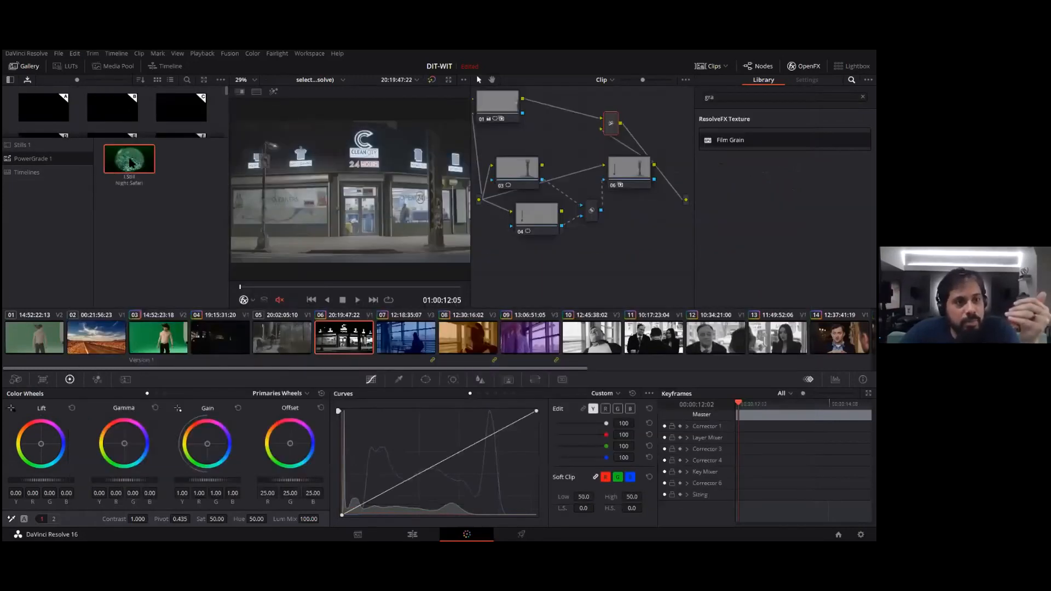
# Step: Apply the Night Safari PowerGrade to clip 20 and reset the clip's grade
pyautogui.click(724, 336)
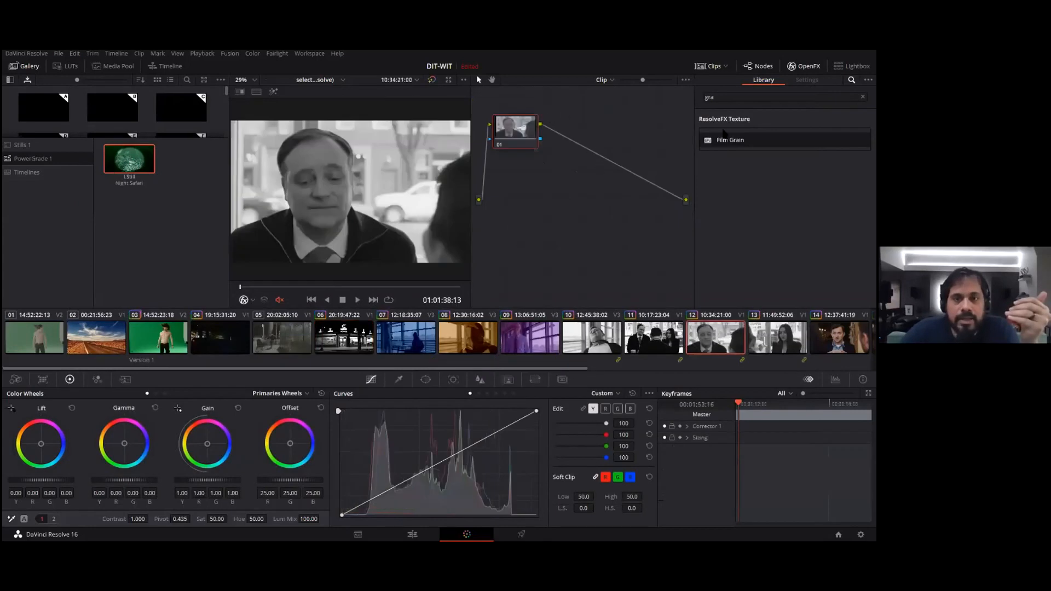
pyautogui.scroll(-5, 723, 336)
pyautogui.click(785, 336)
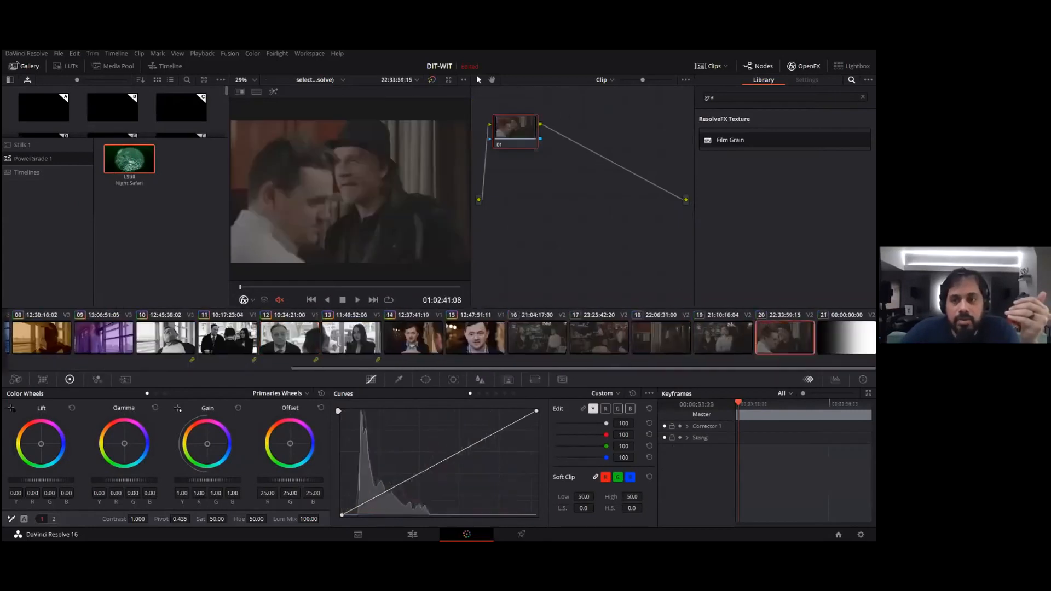
pyautogui.middleClick(128, 163)
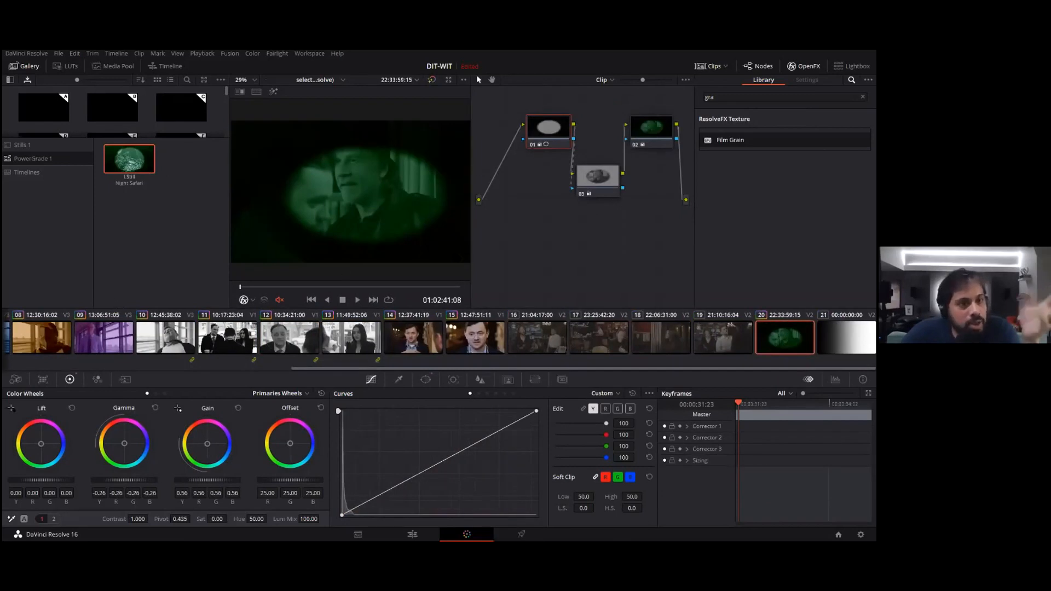
pyautogui.rightClick(532, 179)
pyautogui.click(569, 183)
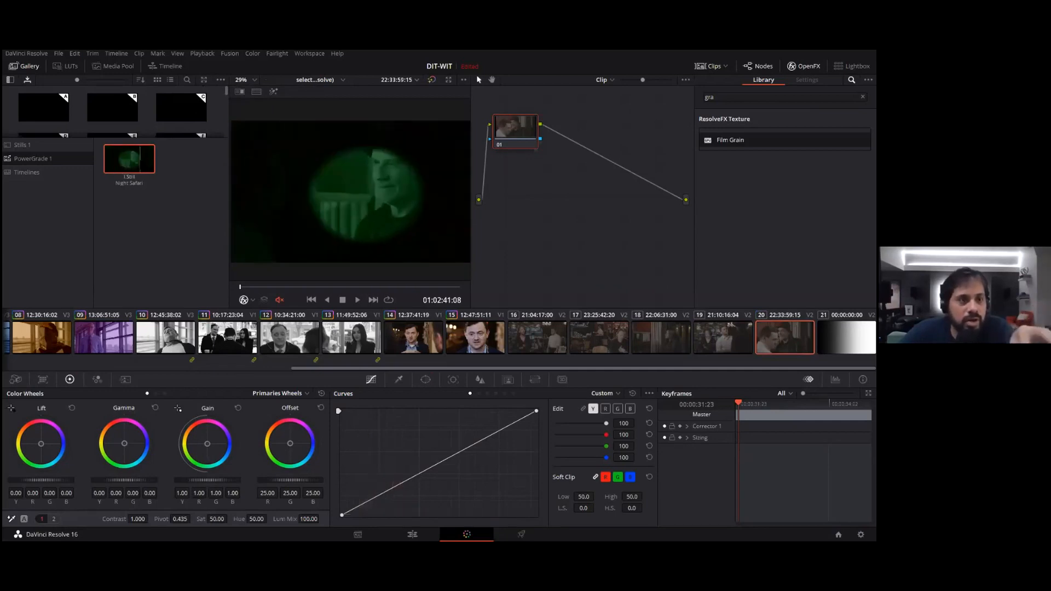
# Step: Apply Night Safari to clip 20 once more and clear all of its grade nodes again
pyautogui.click(222, 81)
pyautogui.click(174, 123)
pyautogui.middleClick(148, 162)
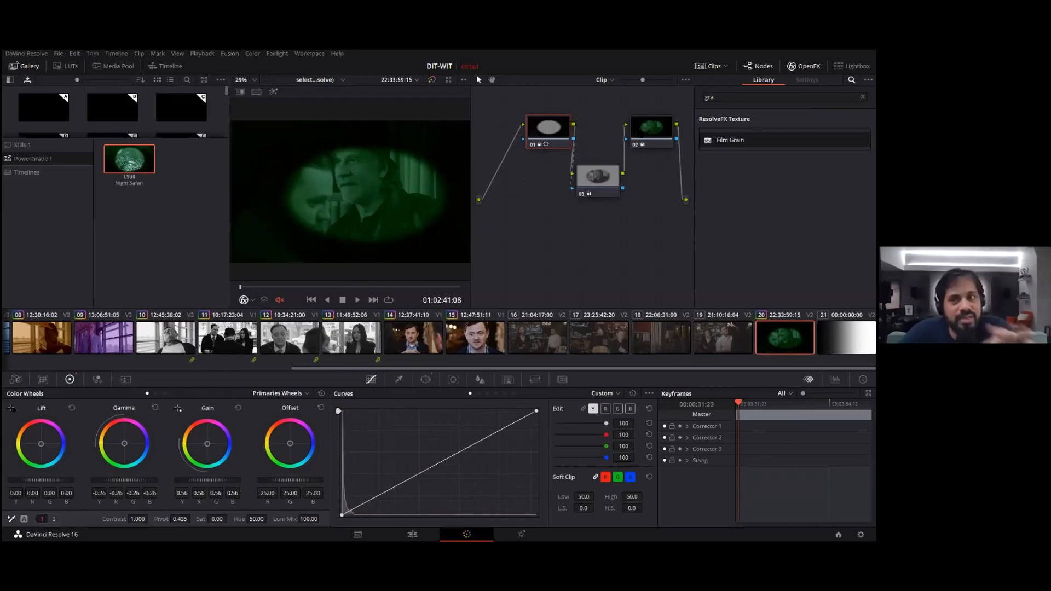
pyautogui.rightClick(515, 200)
pyautogui.click(529, 212)
pyautogui.rightClick(41, 189)
pyautogui.press('Escape')
# Step: Reopen the full Gallery, look through the remaining looks and add Tobacco to the PowerGrade 1 album
pyautogui.click(203, 79)
pyautogui.scroll(-2, 439, 150)
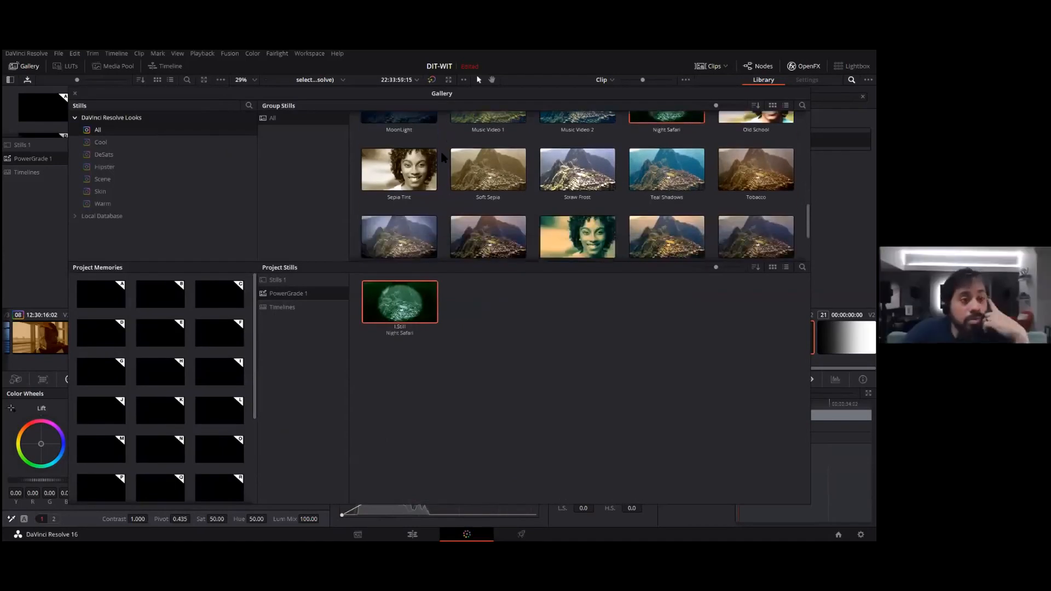
pyautogui.scroll(-1, 441, 156)
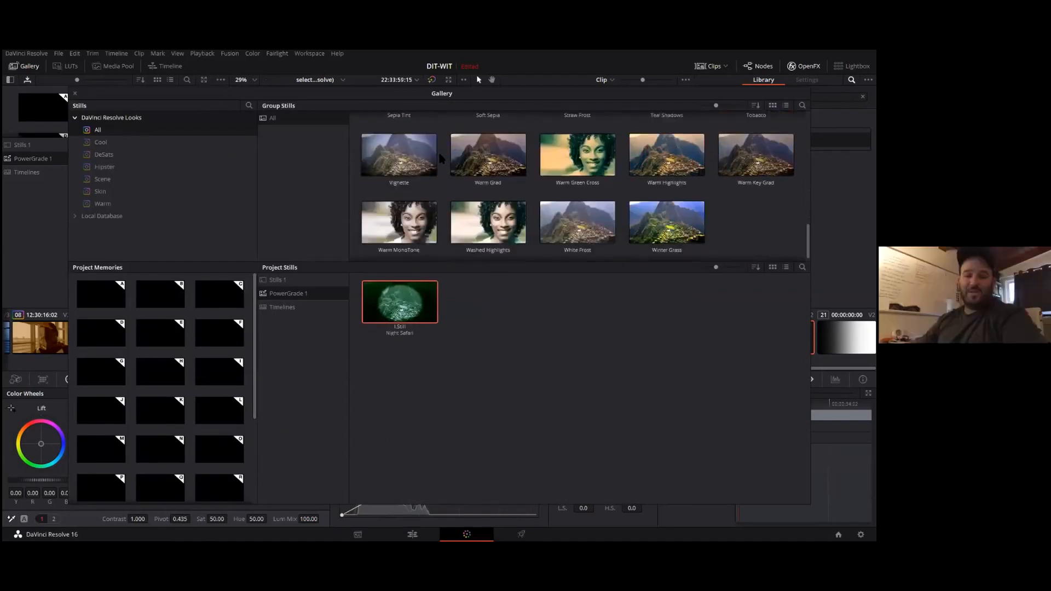
pyautogui.scroll(-2, 438, 150)
pyautogui.scroll(4, 438, 152)
pyautogui.scroll(-2, 438, 150)
pyautogui.click(756, 159)
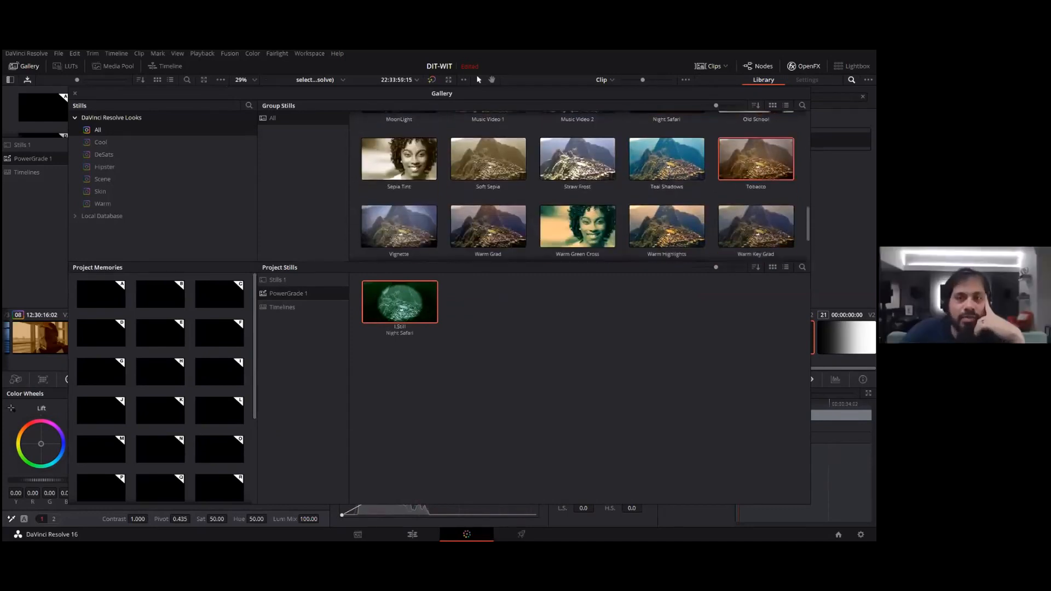
pyautogui.moveTo(756, 158); pyautogui.dragTo(585, 344)
# Step: Add the Misty look to the PowerGrade 1 album and close the full Gallery
pyautogui.scroll(4, 694, 244)
pyautogui.scroll(4, 694, 243)
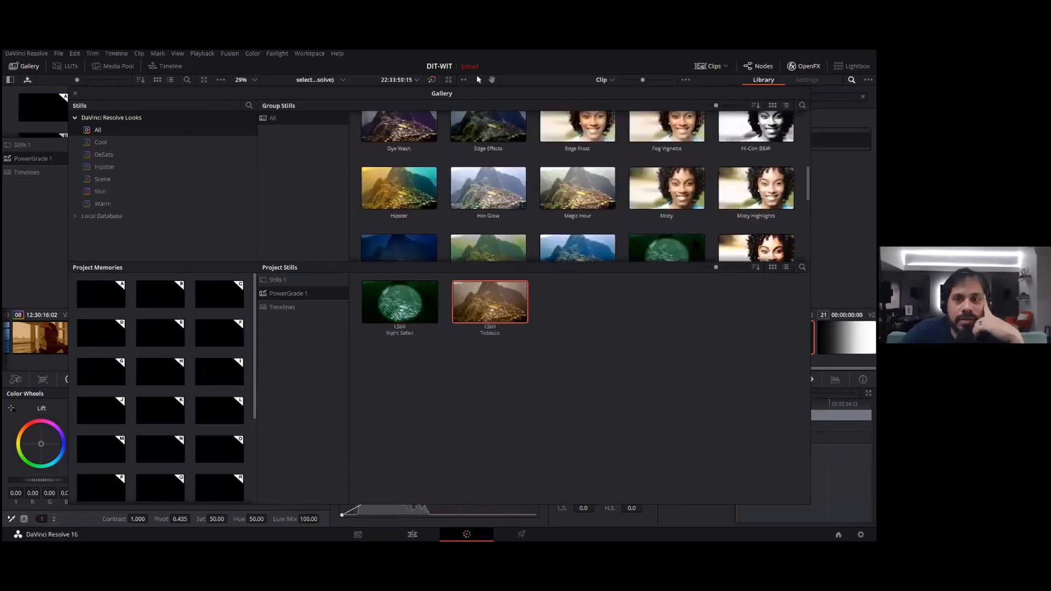
pyautogui.click(682, 206)
pyautogui.moveTo(652, 176); pyautogui.dragTo(561, 346)
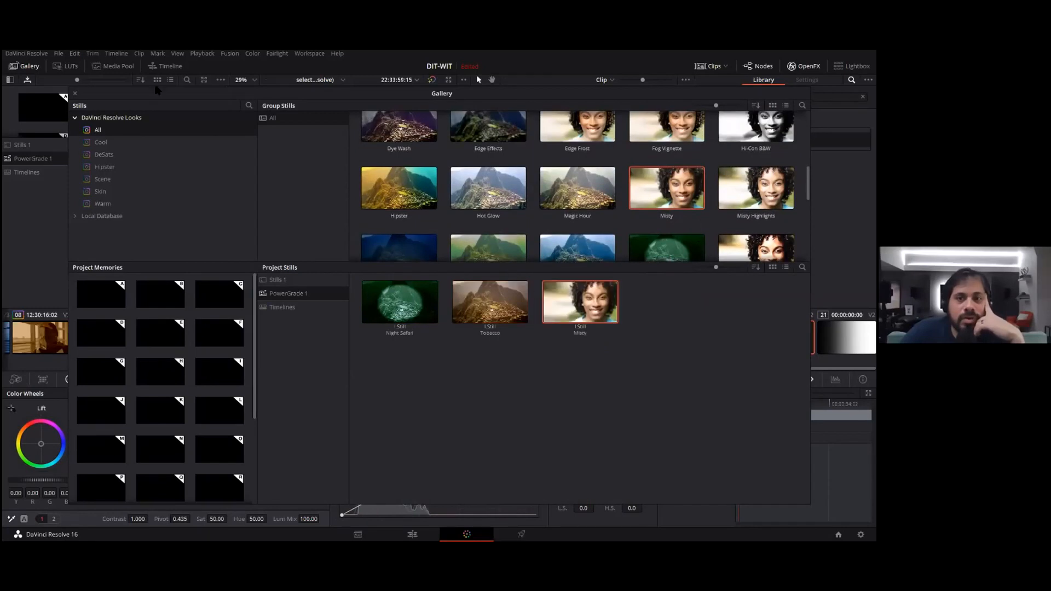
pyautogui.click(75, 94)
# Step: Apply the Misty PowerGrade to clip 20 without the reference wipe and show its Mist settings
pyautogui.doubleClick(134, 210)
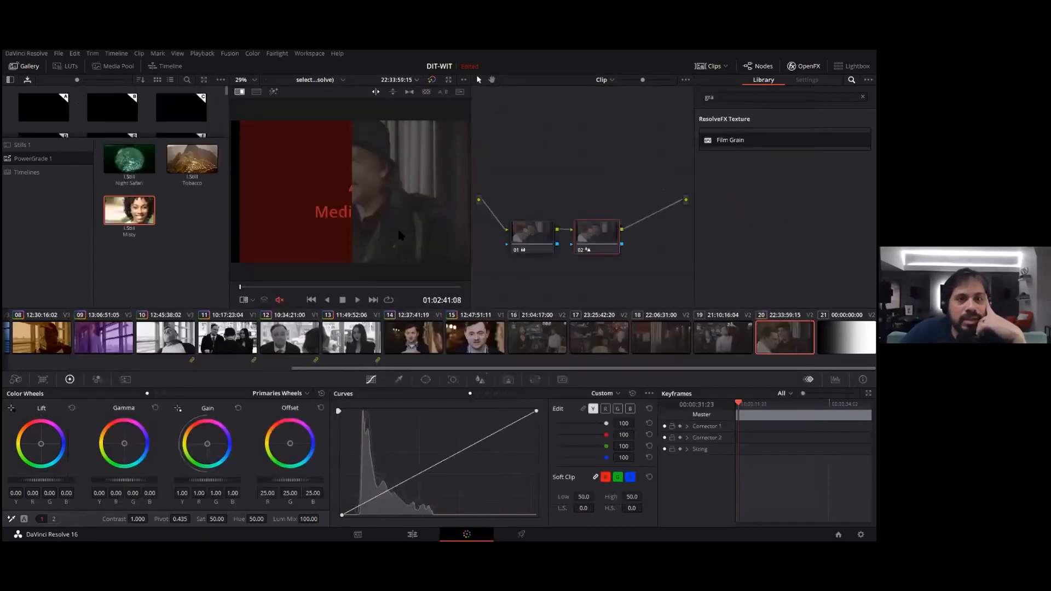
pyautogui.rightClick(246, 213)
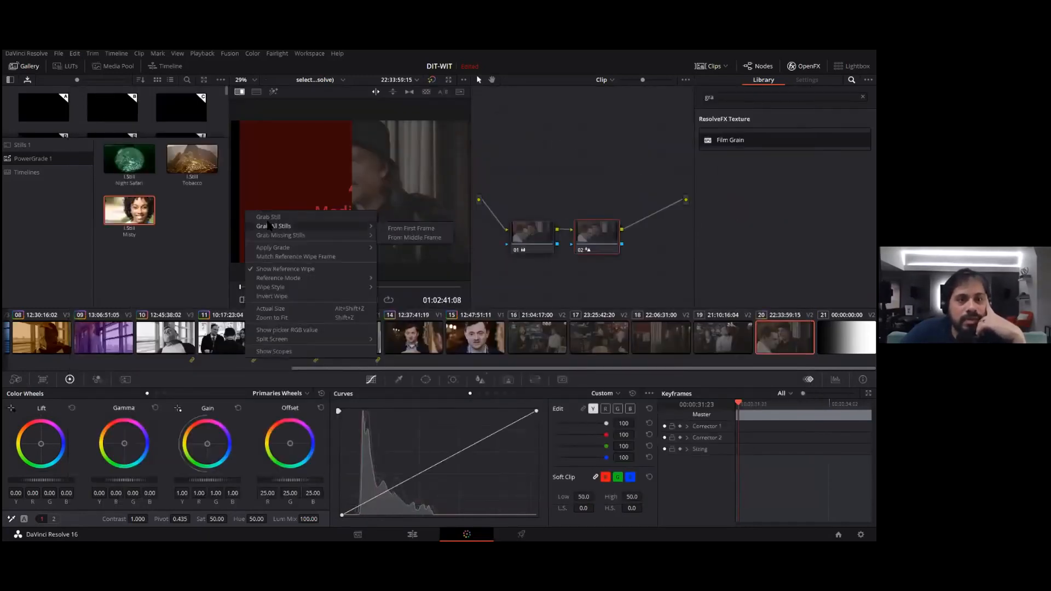
pyautogui.click(269, 271)
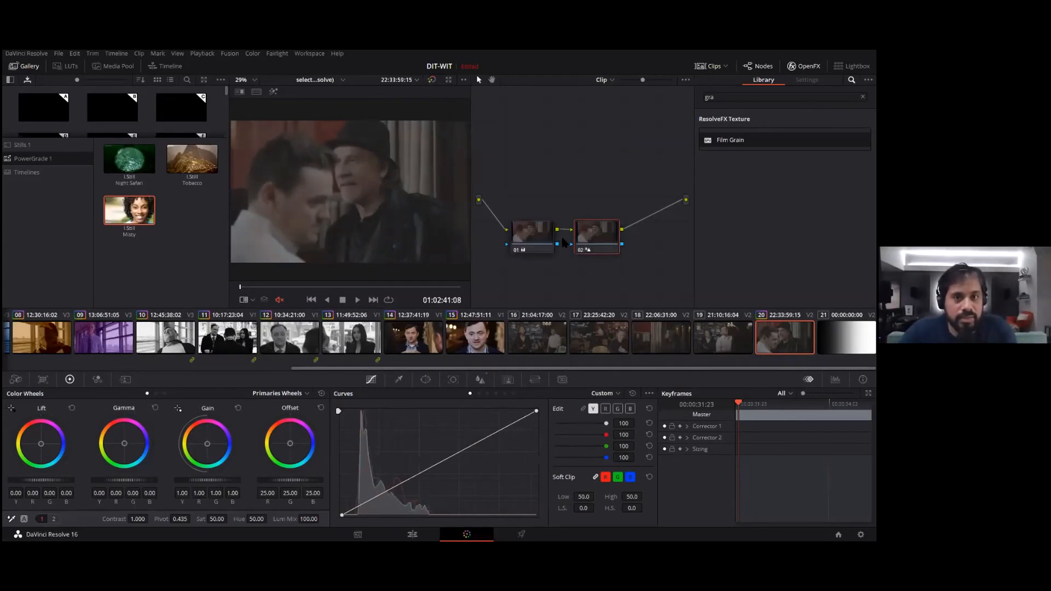
pyautogui.click(480, 380)
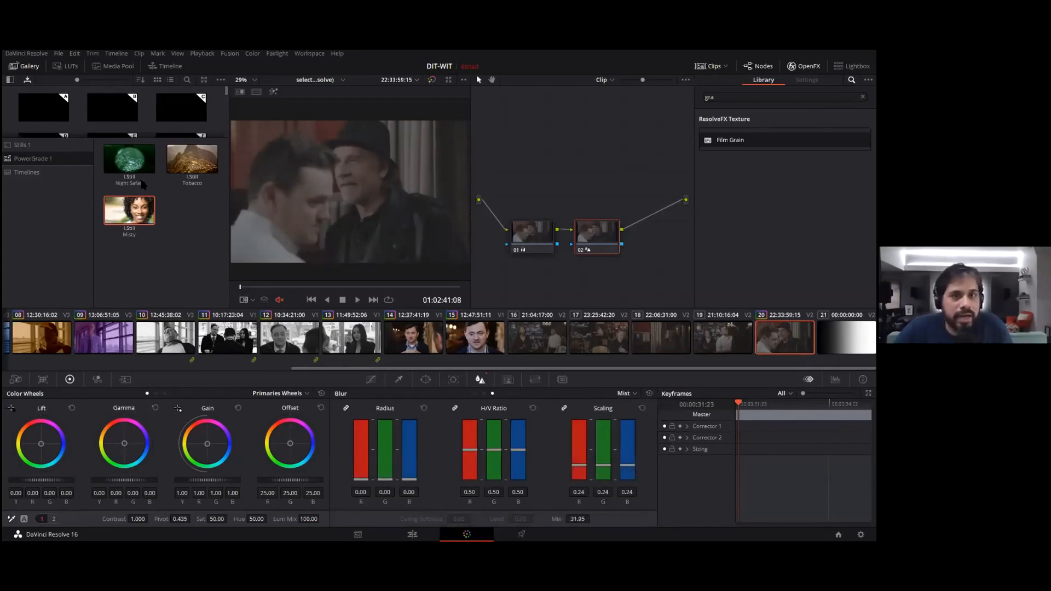
# Step: Replace clip 20's grade with the Tobacco PowerGrade and check the Timelines and PowerGrade 1 albums
pyautogui.middleClick(192, 160)
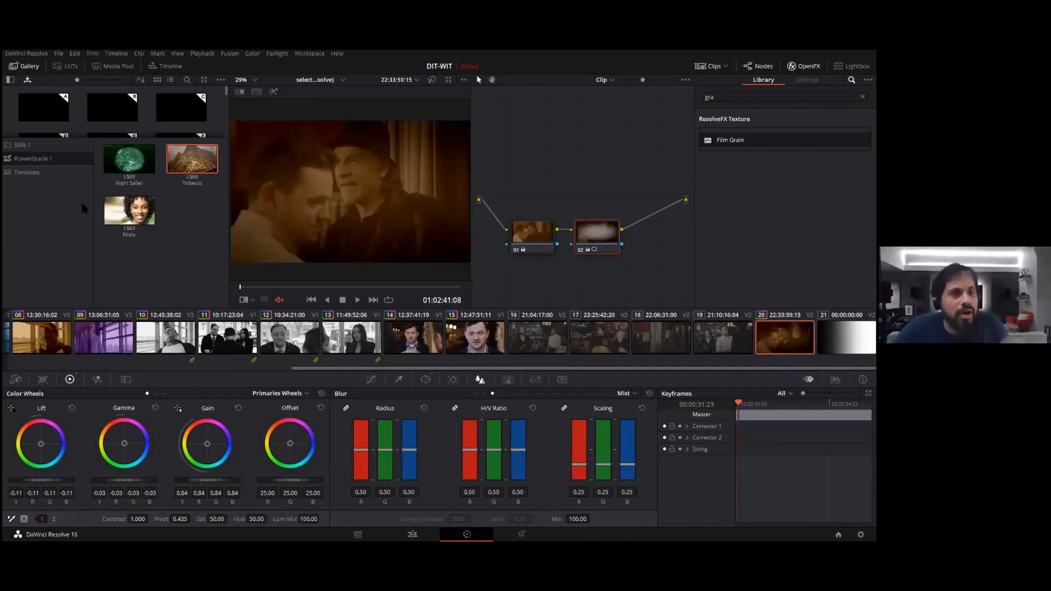
pyautogui.click(76, 173)
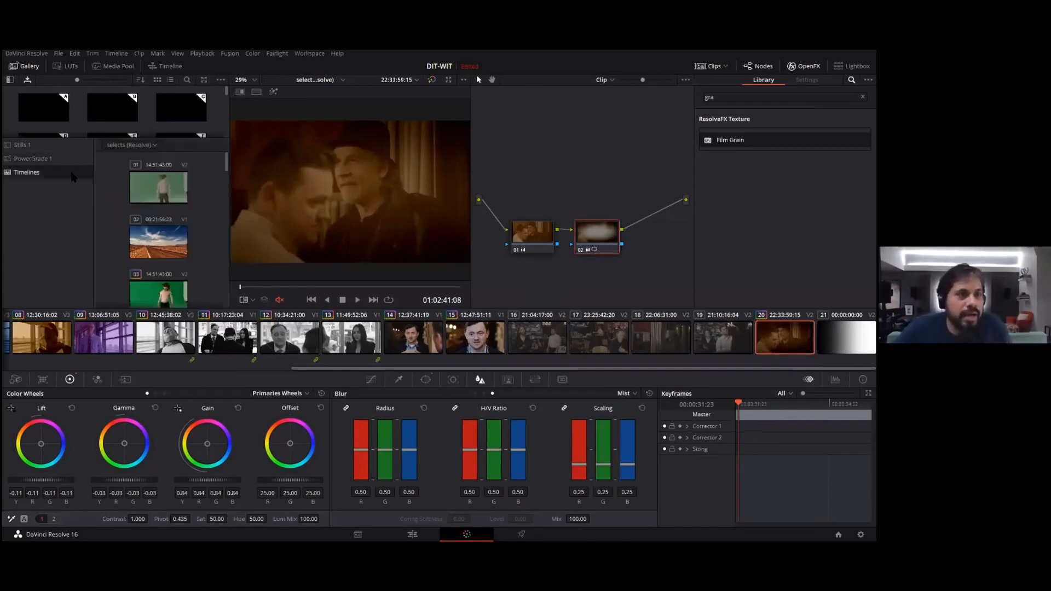
pyautogui.click(77, 159)
pyautogui.rightClick(175, 205)
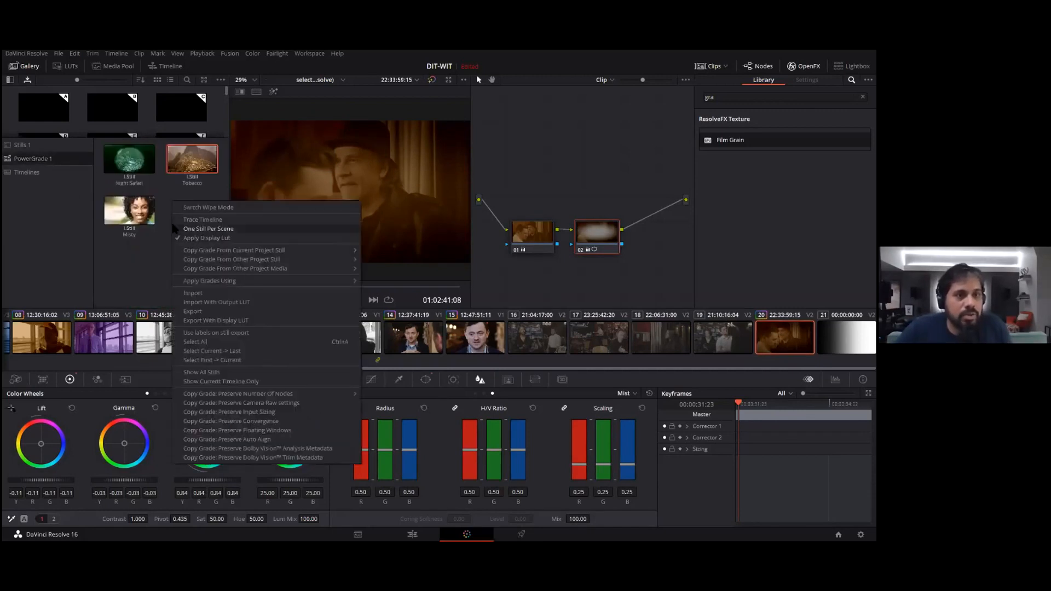
pyautogui.click(201, 84)
# Step: Add the Crossed Dye look from the full Gallery to the PowerGrade 1 album and close the Gallery
pyautogui.click(204, 80)
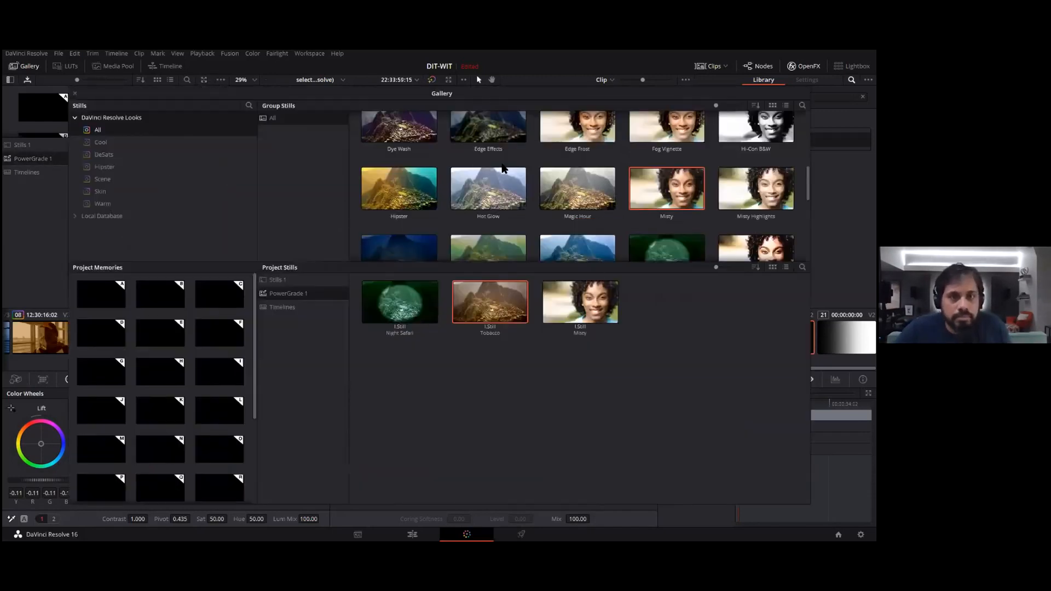
pyautogui.scroll(3, 540, 191)
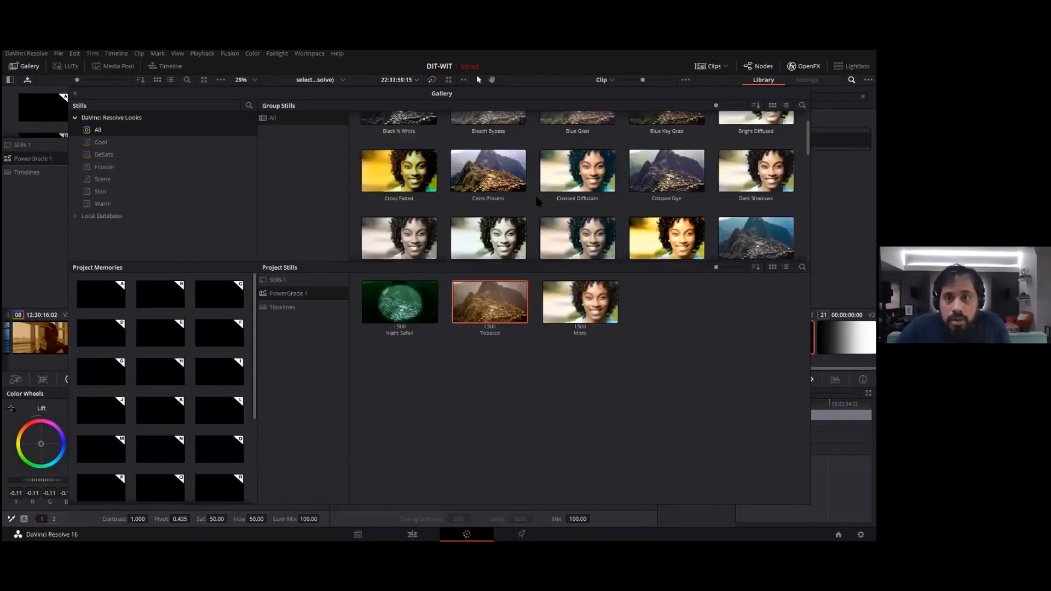
pyautogui.moveTo(683, 192); pyautogui.dragTo(678, 353)
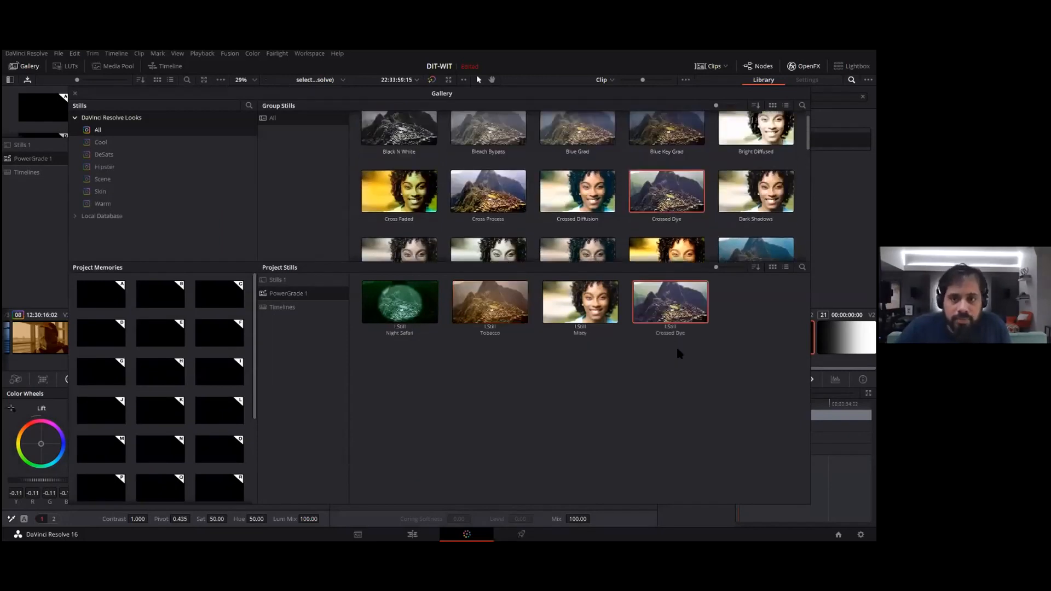
pyautogui.click(75, 94)
# Step: Apply the Crossed Dye PowerGrade to clip 20 to examine its Custom, Hue Vs Sat, Lum Vs Sat and Sat Vs Sat curves, and reset the grade
pyautogui.doubleClick(192, 219)
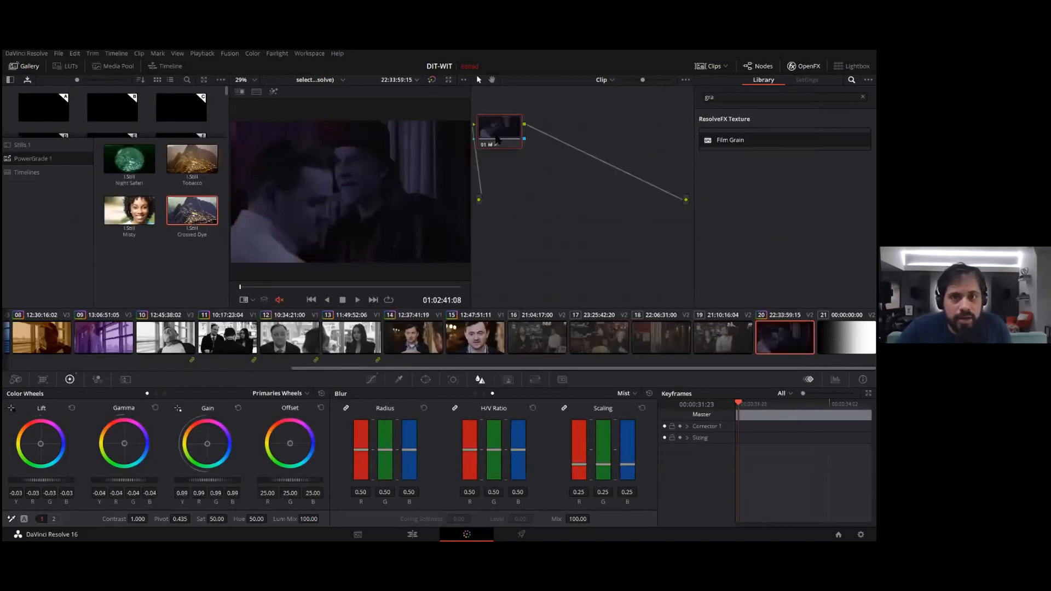
pyautogui.click(372, 379)
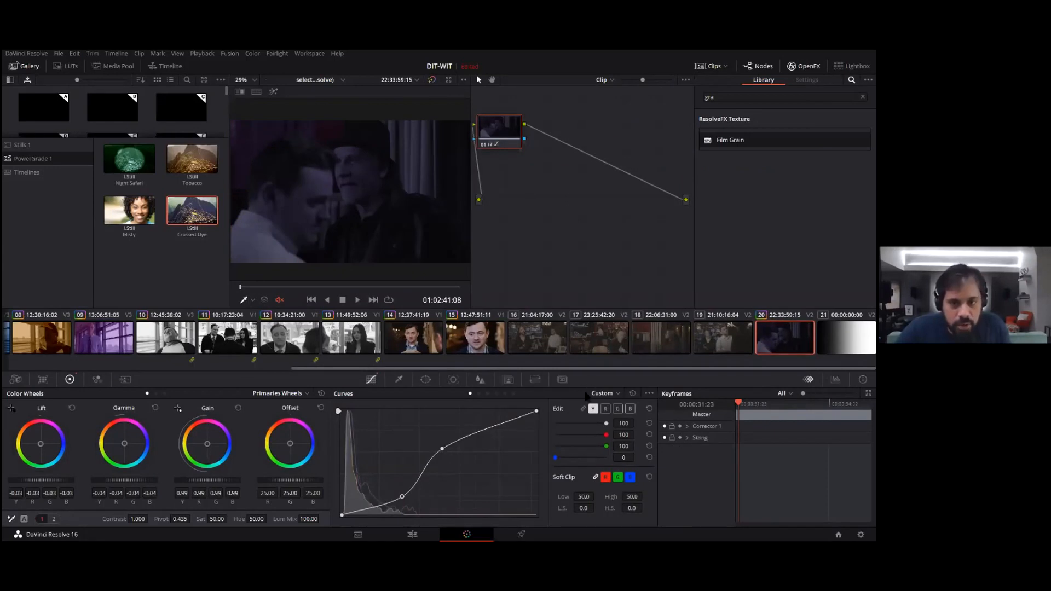
pyautogui.click(488, 393)
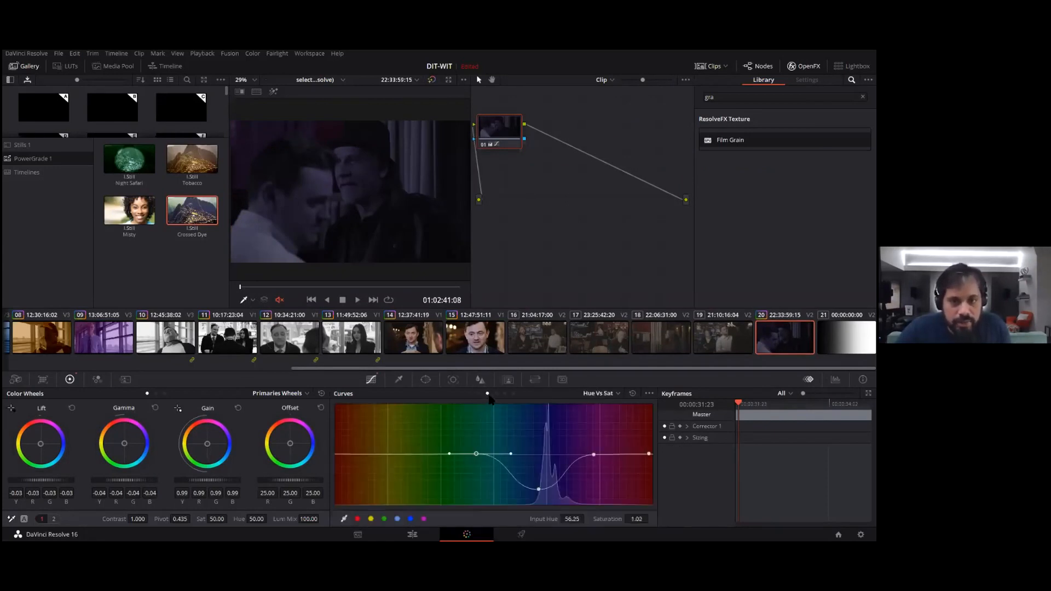
pyautogui.click(497, 393)
pyautogui.click(505, 393)
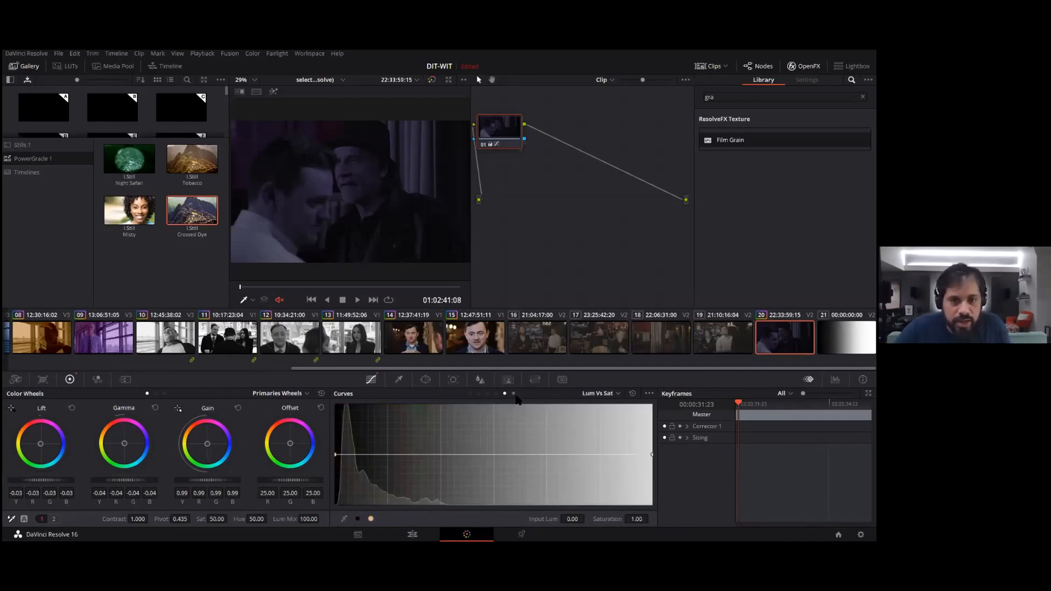
pyautogui.click(513, 394)
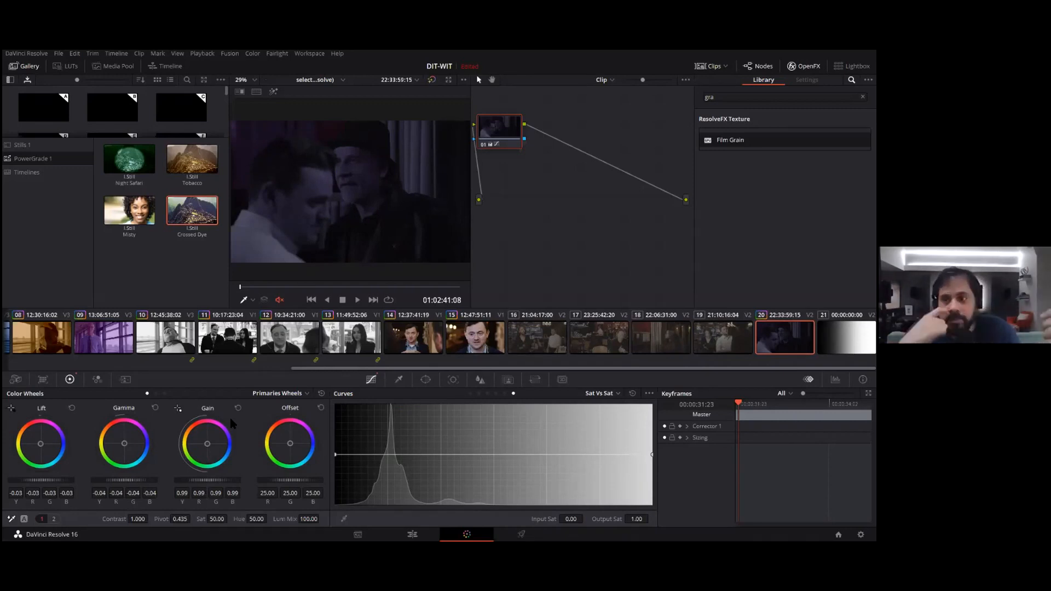
pyautogui.rightClick(572, 238)
pyautogui.click(601, 249)
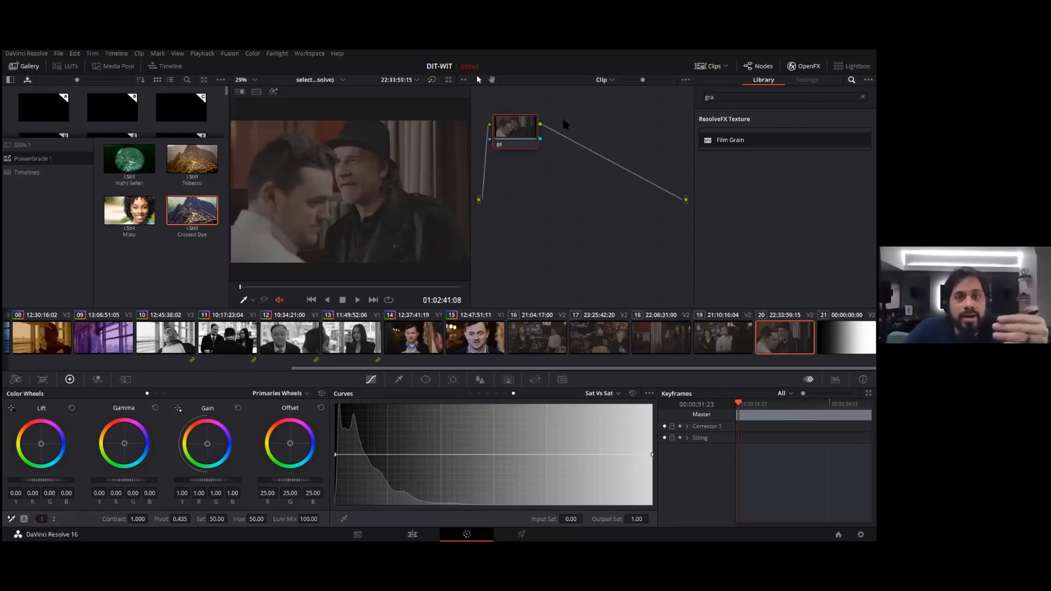
# Step: Append the Night Safari PowerGrade's node graph to the existing grade on the purple clip 09
pyautogui.click(654, 337)
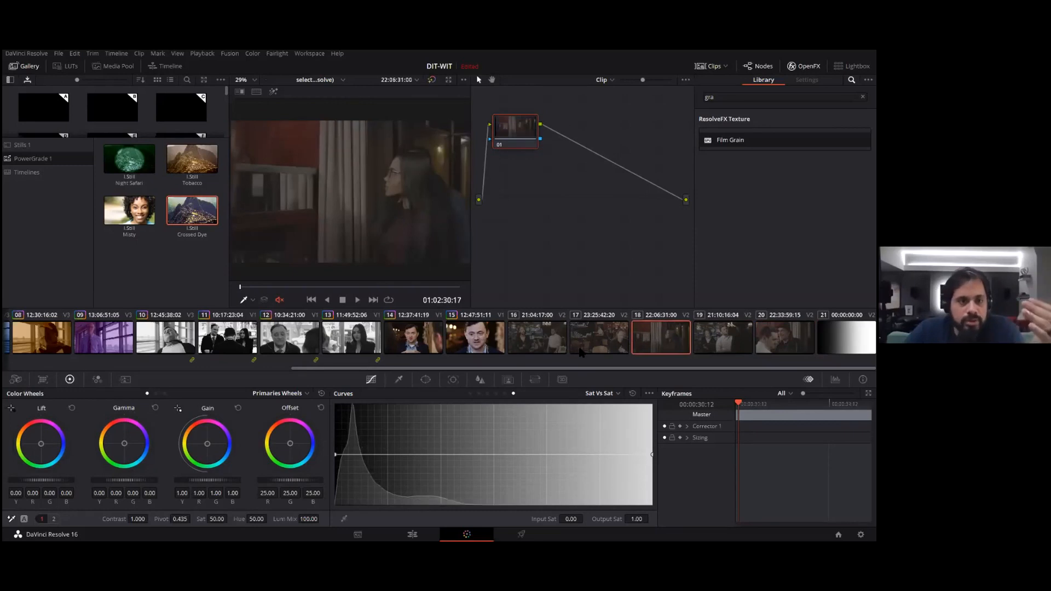
pyautogui.click(289, 336)
pyautogui.click(139, 161)
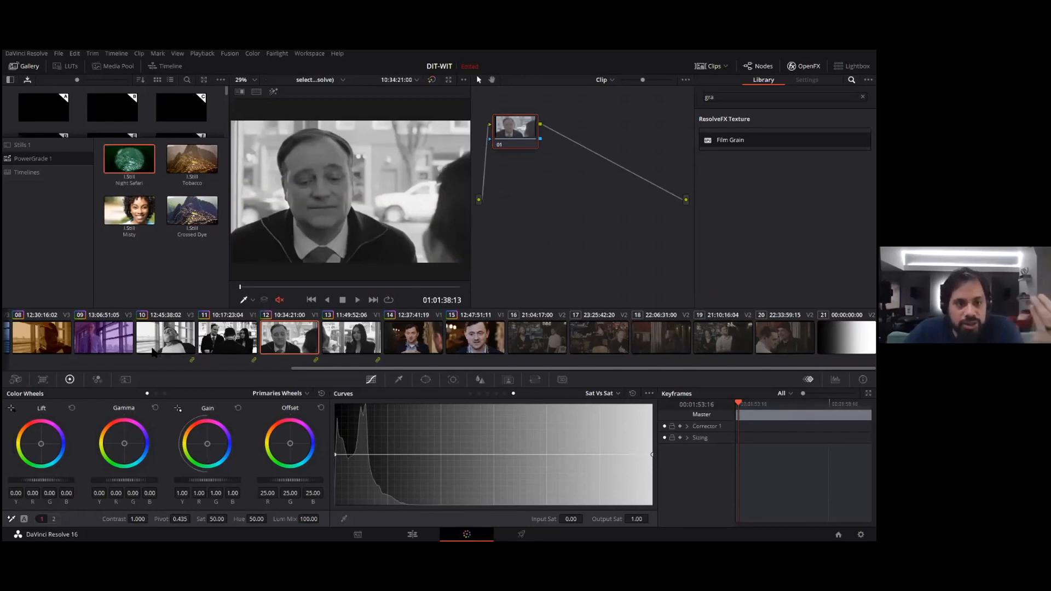
pyautogui.click(118, 350)
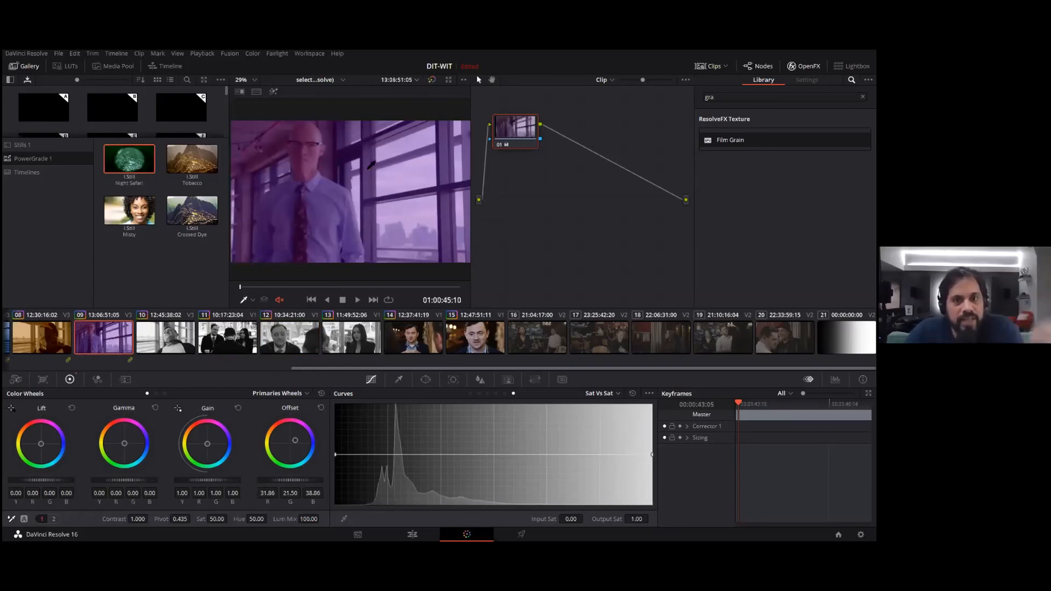
pyautogui.rightClick(120, 160)
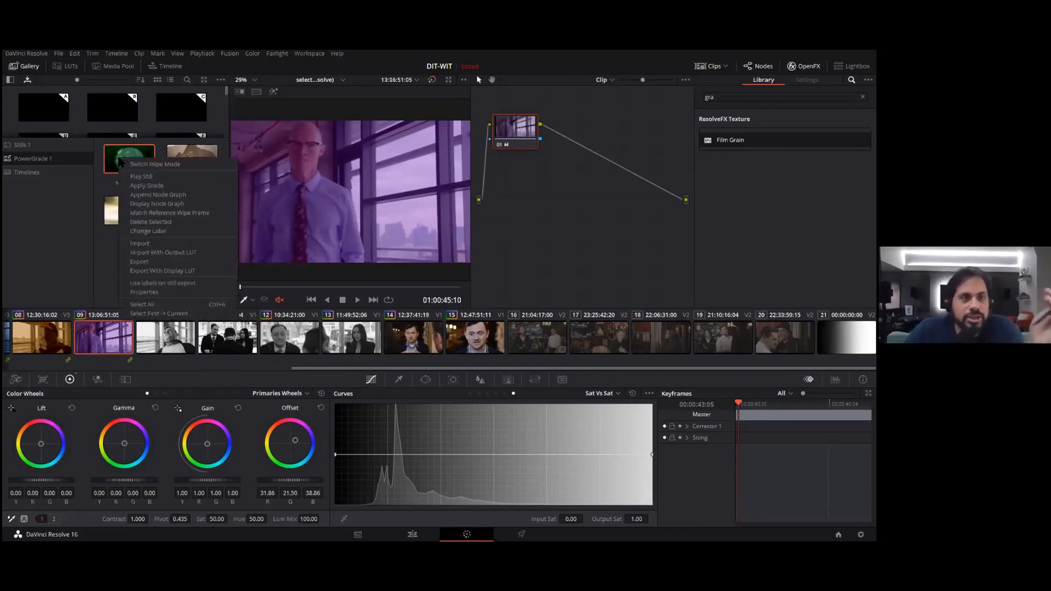
pyautogui.click(143, 195)
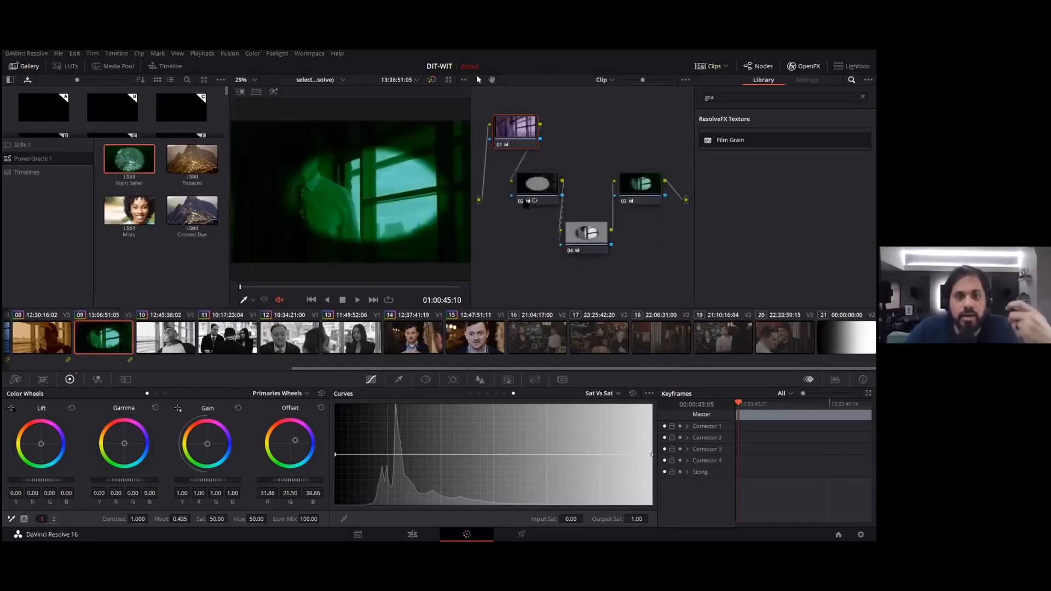
pyautogui.moveTo(554, 198)
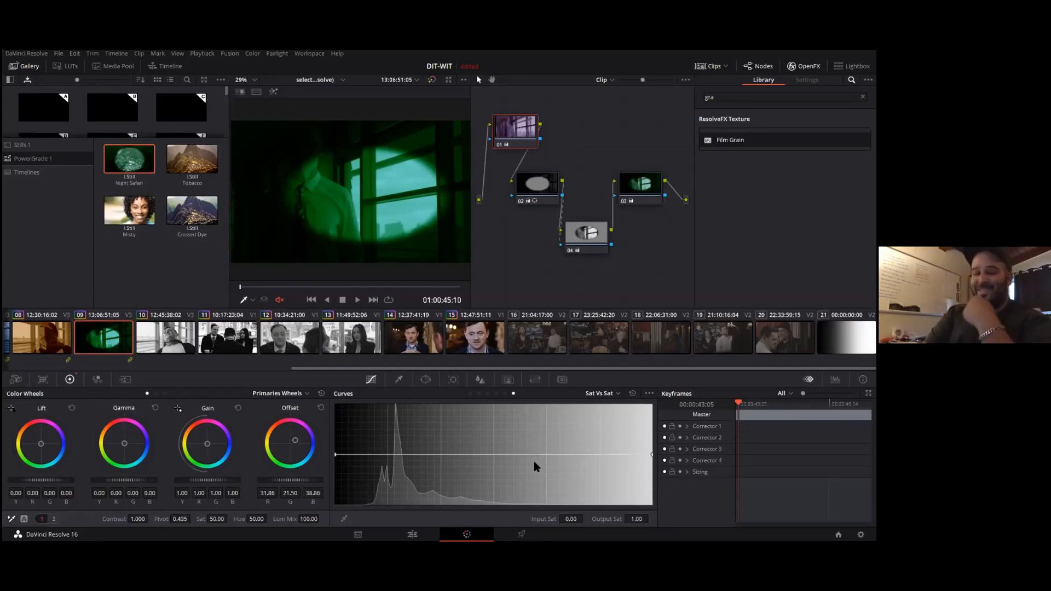
# Step: On the Edit page, add an SMPTE Color Bar generator after the timeline's last clip and move the playhead to it
pyautogui.click(413, 535)
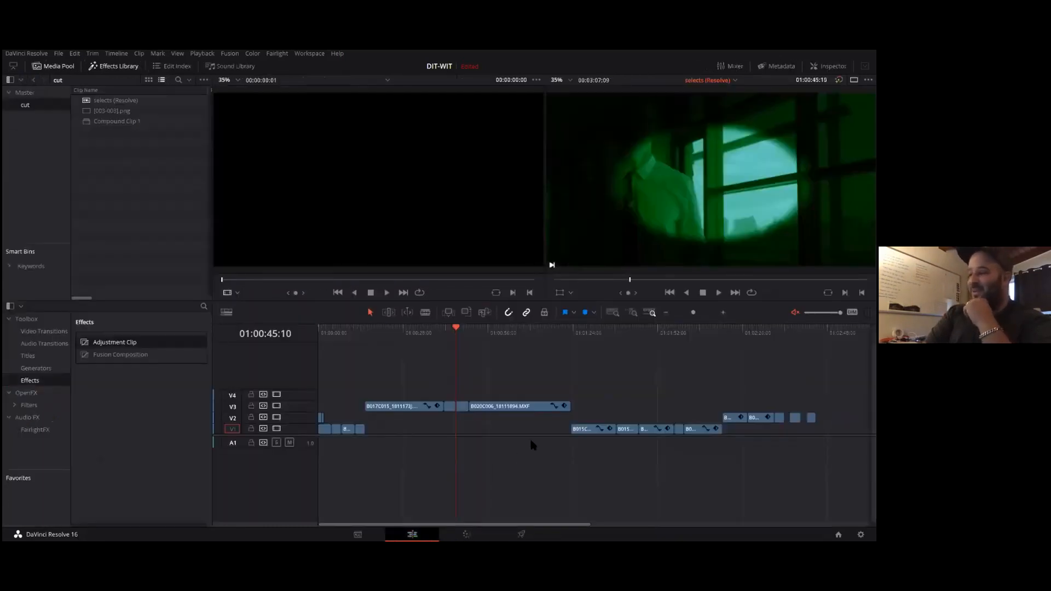
pyautogui.press('End')
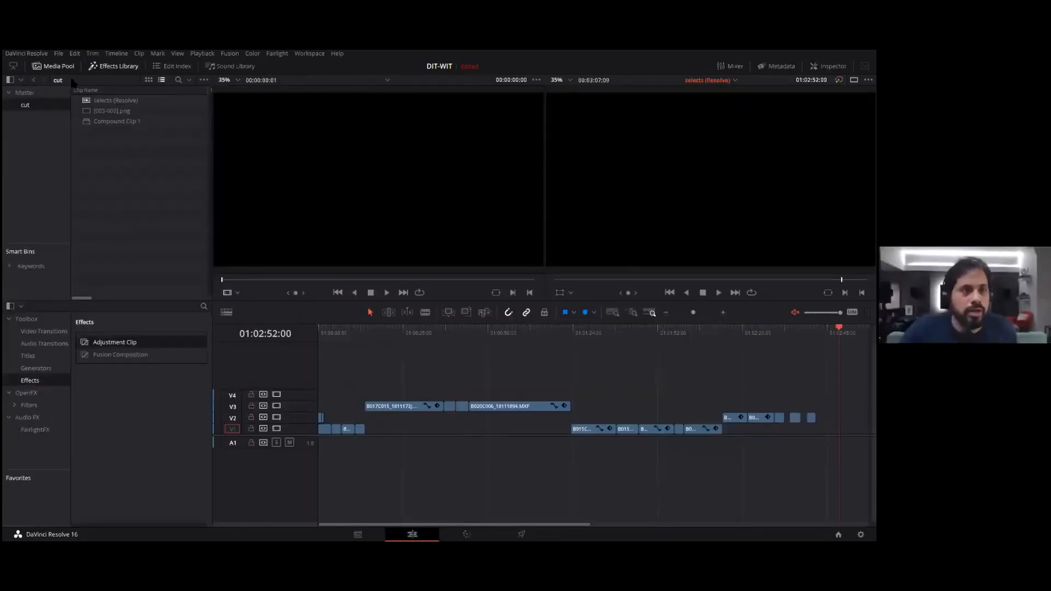
pyautogui.click(36, 368)
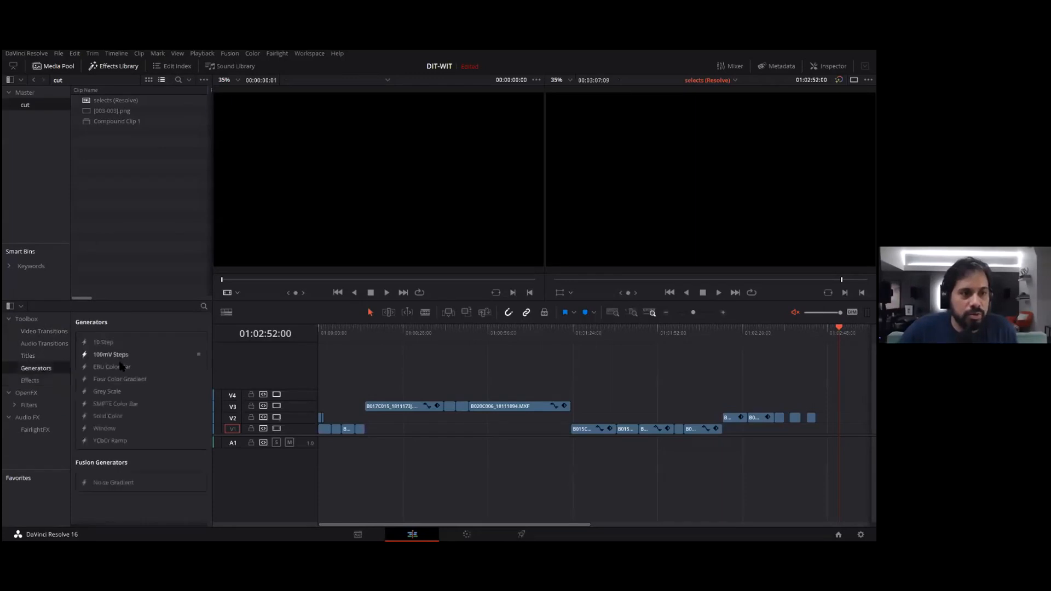
pyautogui.moveTo(115, 404); pyautogui.dragTo(771, 430)
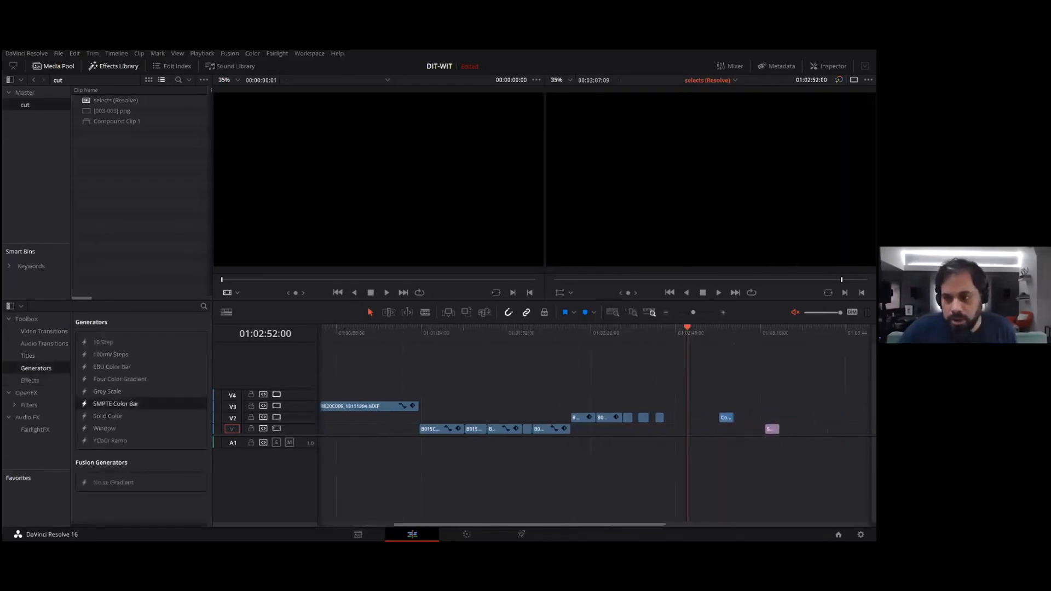
pyautogui.press('Down')
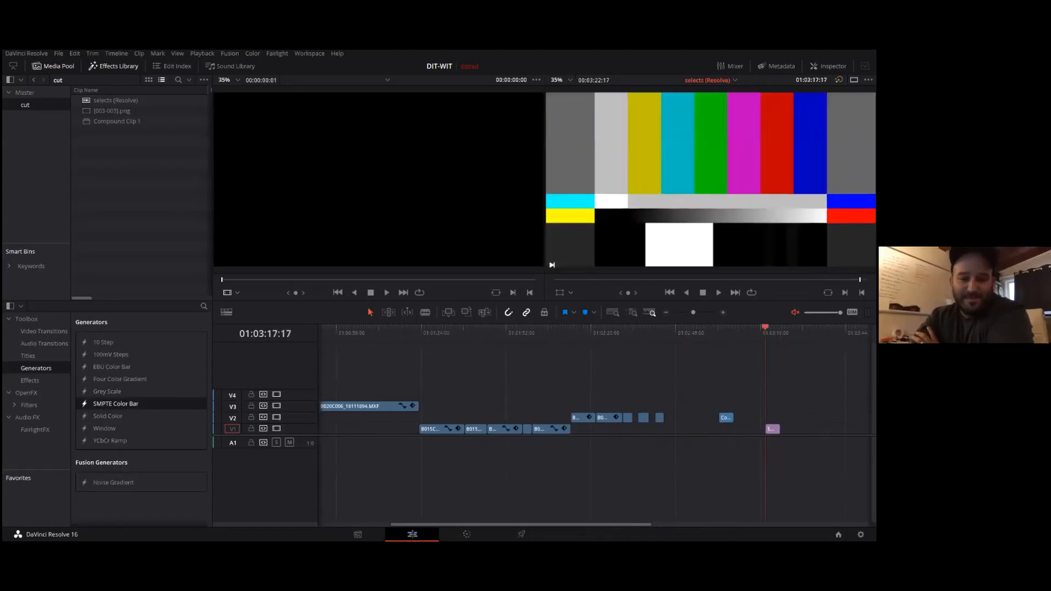
# Step: Place a Text title above the color bars and change its text to "Bleach bypass"
pyautogui.click(26, 357)
pyautogui.moveTo(99, 392); pyautogui.dragTo(590, 417)
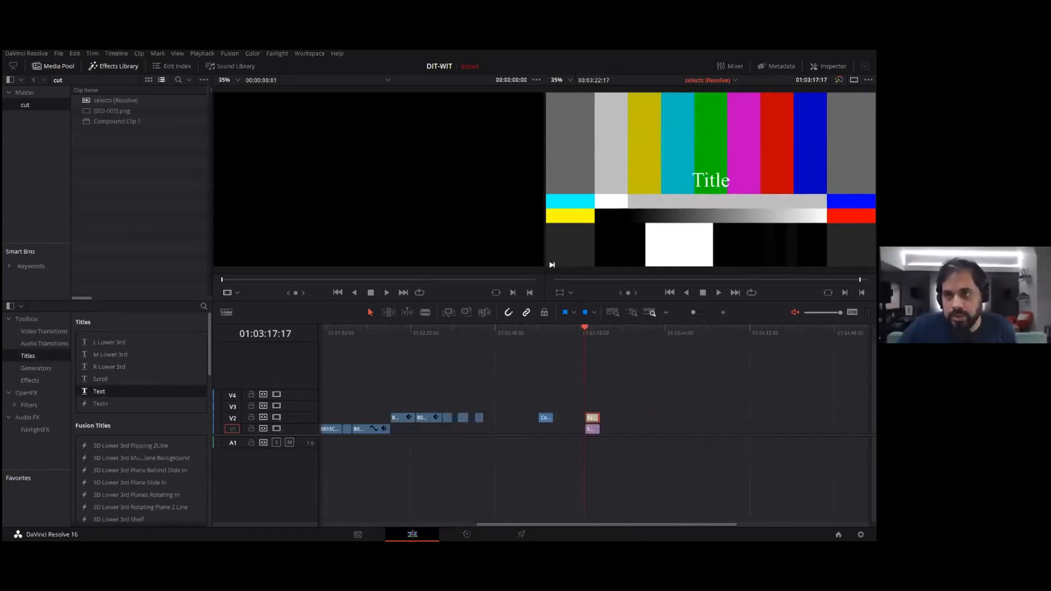
pyautogui.click(828, 66)
pyautogui.moveTo(723, 135); pyautogui.dragTo(516, 82)
pyautogui.write('Bla')
pyautogui.press('BackSpace')
pyautogui.write('eachbypass')
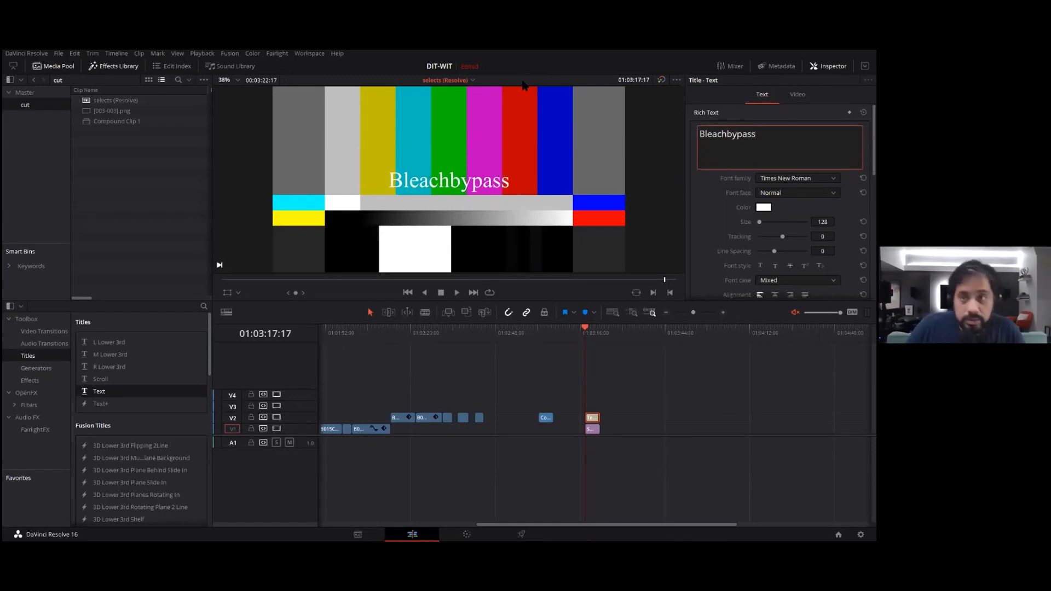
pyautogui.press('Left')
pyautogui.press('Left')
pyautogui.press('Left')
pyautogui.press('Left')
pyautogui.press('Left')
pyautogui.press('Left')
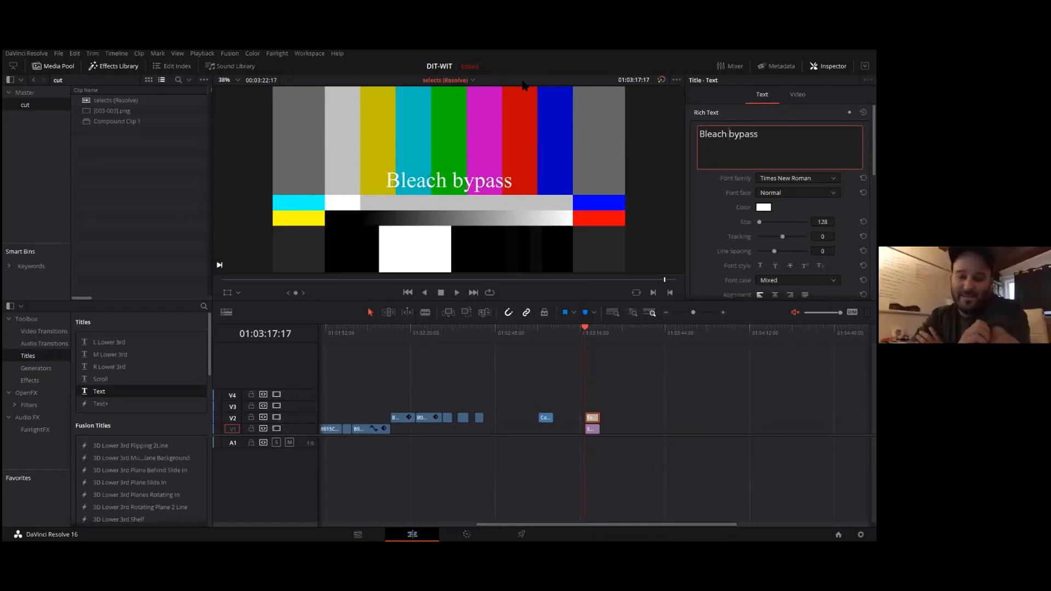
pyautogui.click(613, 373)
# Step: Combine the Bleach bypass title and the color bars into a compound clip
pyautogui.moveTo(622, 393); pyautogui.dragTo(586, 438)
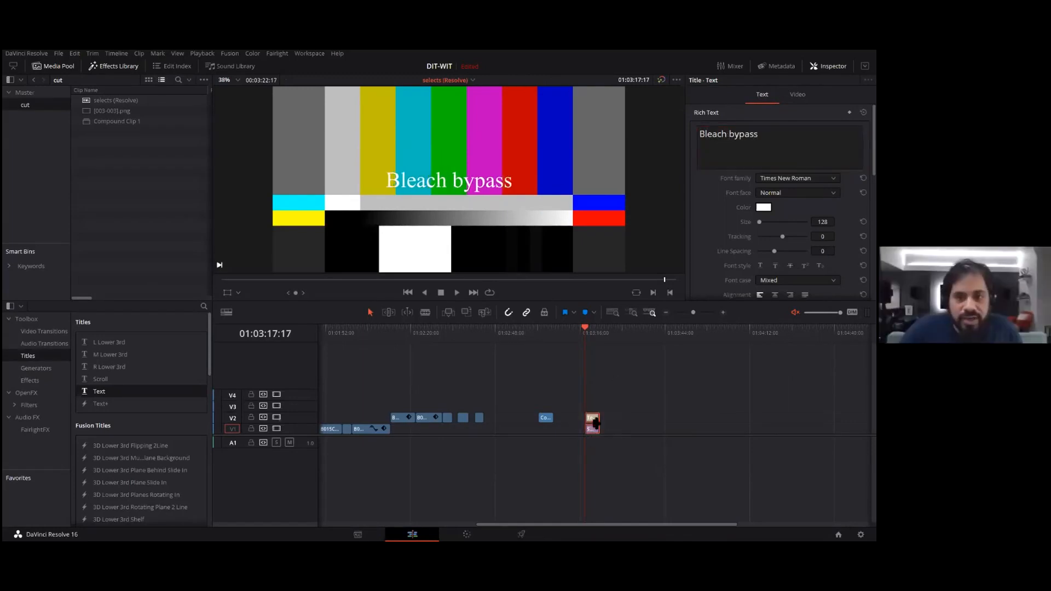
pyautogui.moveTo(611, 401); pyautogui.dragTo(584, 441)
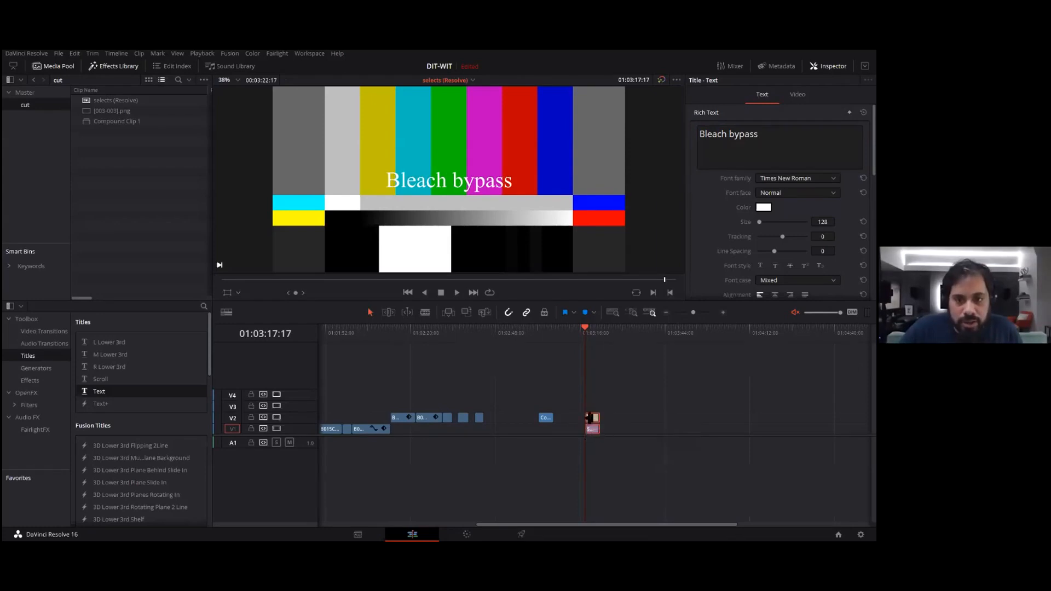
pyautogui.rightClick(592, 418)
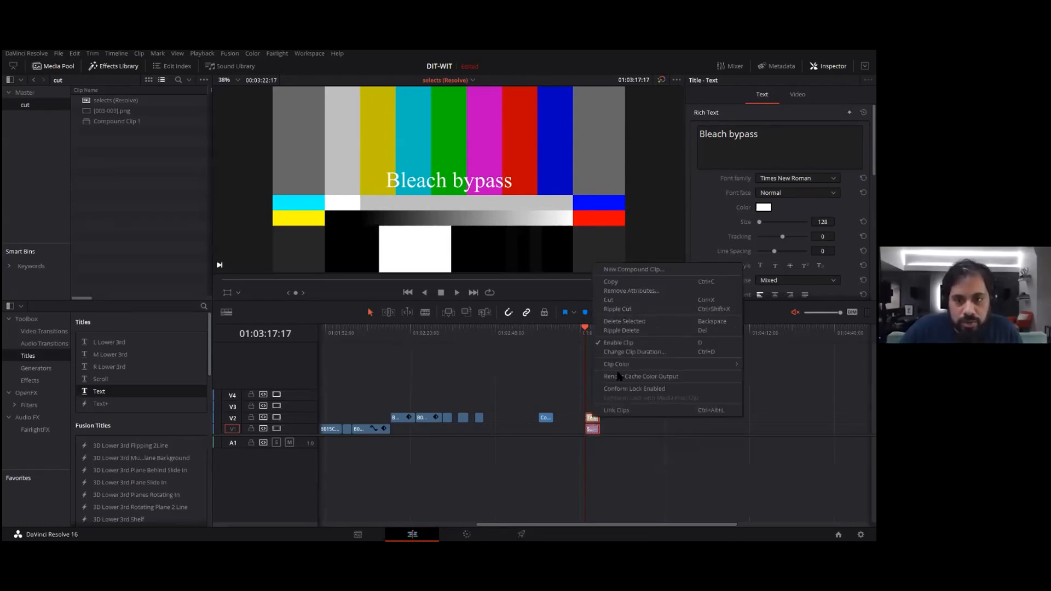
pyautogui.click(635, 270)
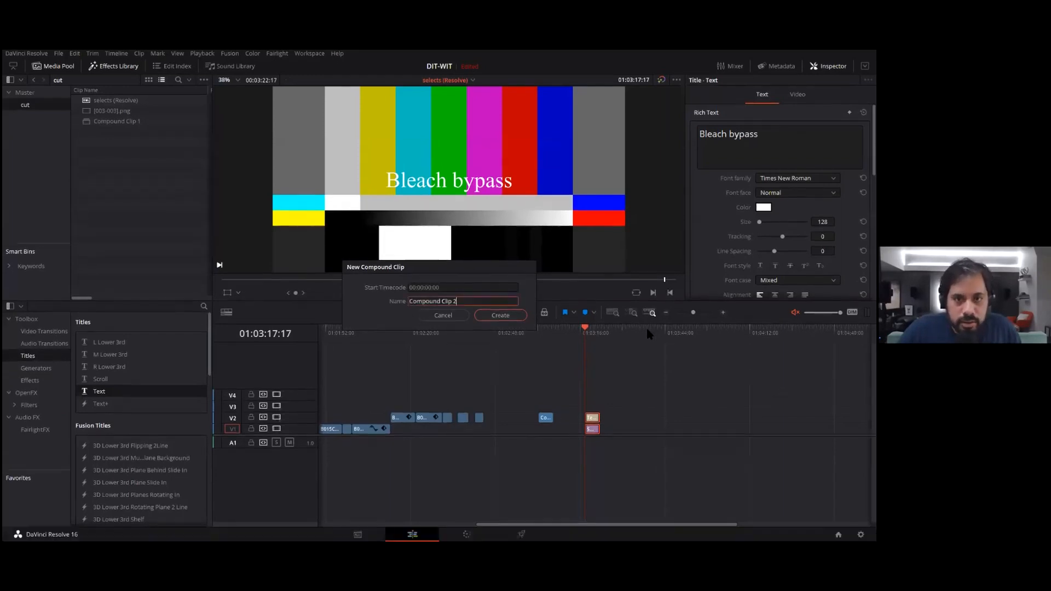
pyautogui.press('Return')
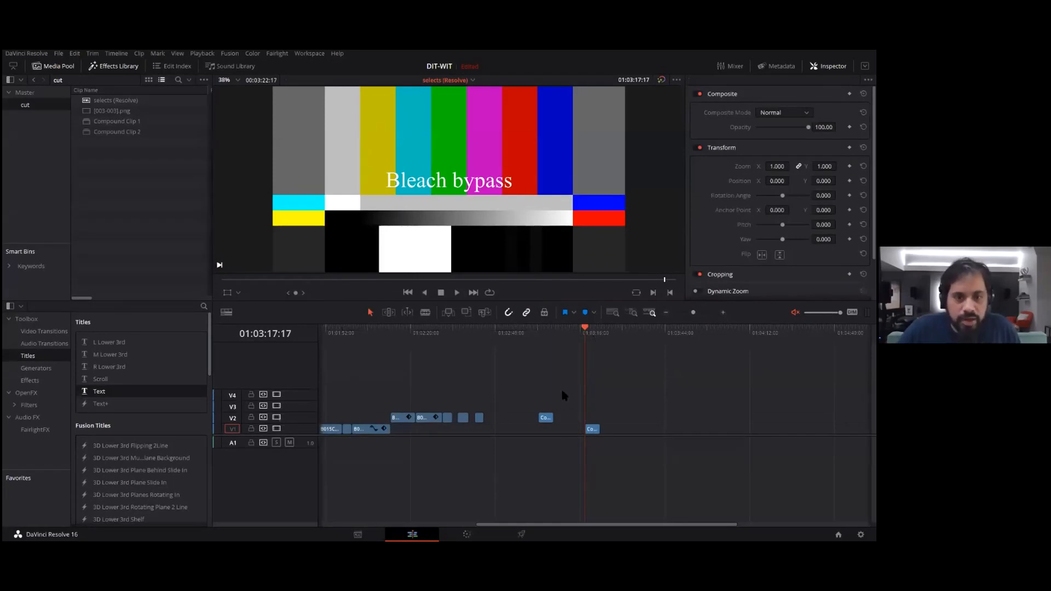
# Step: On the Color page, grab a still of the Bleach bypass bars into the PowerGrade 1 album and label it BleachBypass
pyautogui.hotkey('shift', '6')
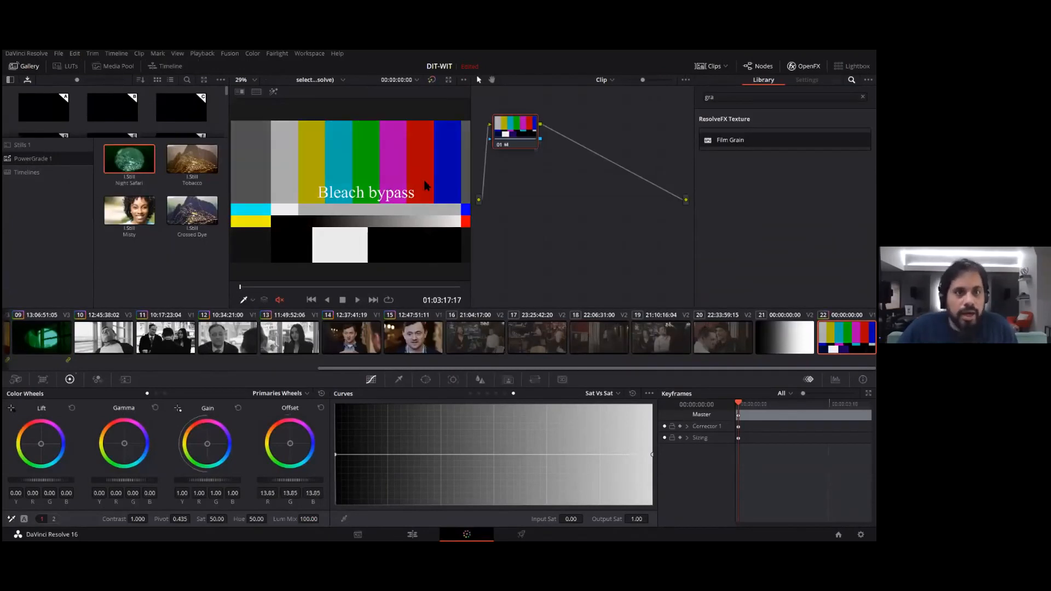
pyautogui.rightClick(314, 164)
pyautogui.click(335, 174)
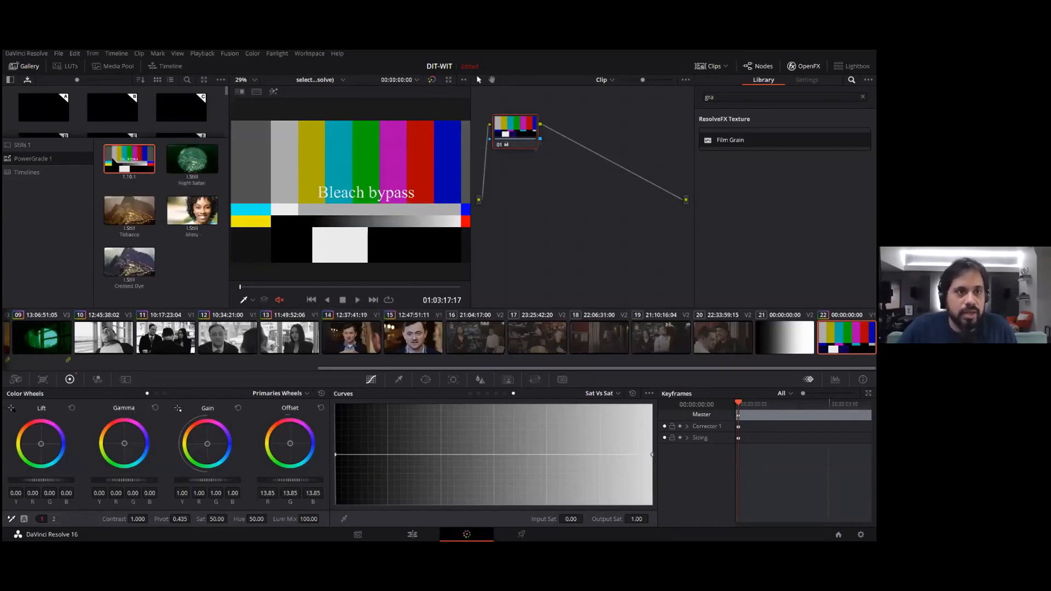
pyautogui.rightClick(122, 161)
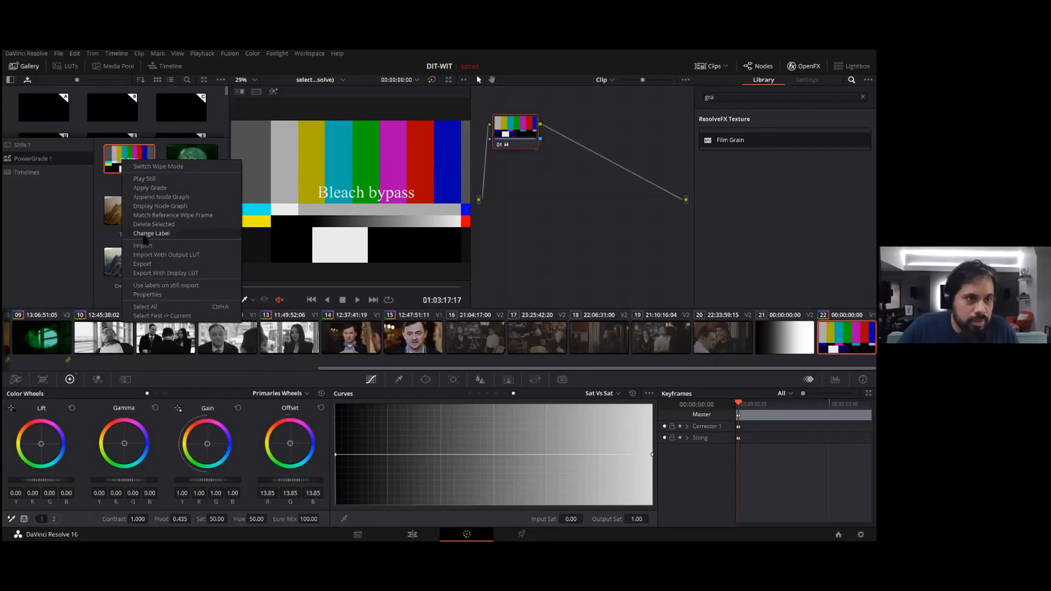
pyautogui.click(142, 234)
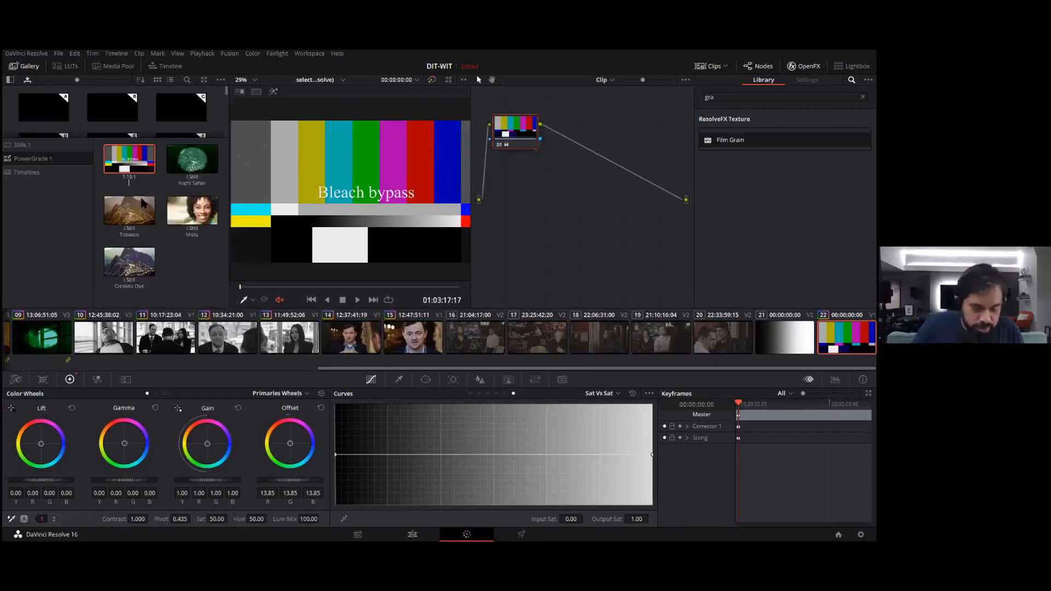
pyautogui.write('BleachBypass')
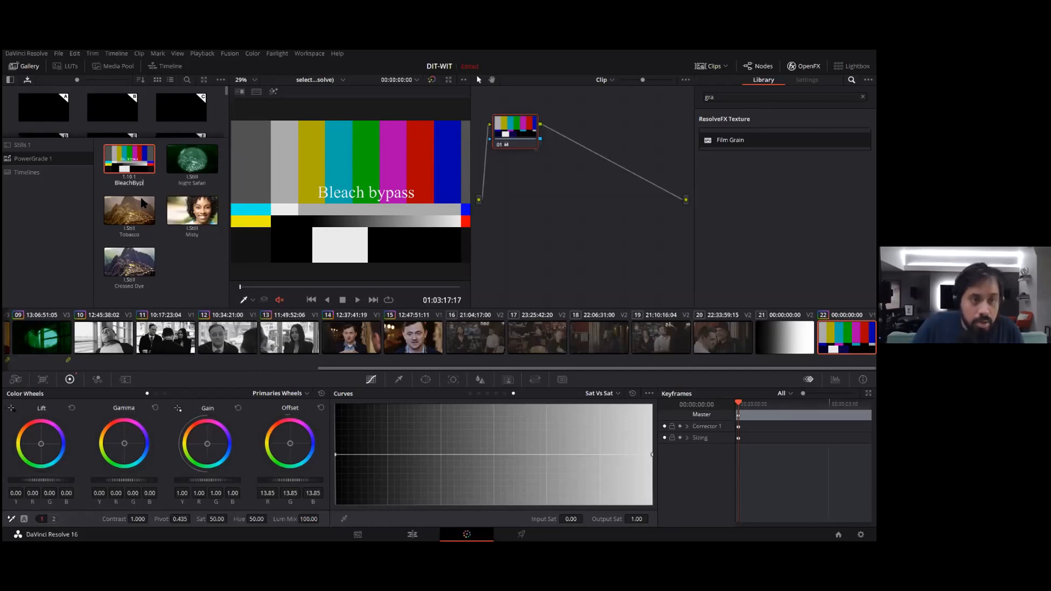
pyautogui.press('Return')
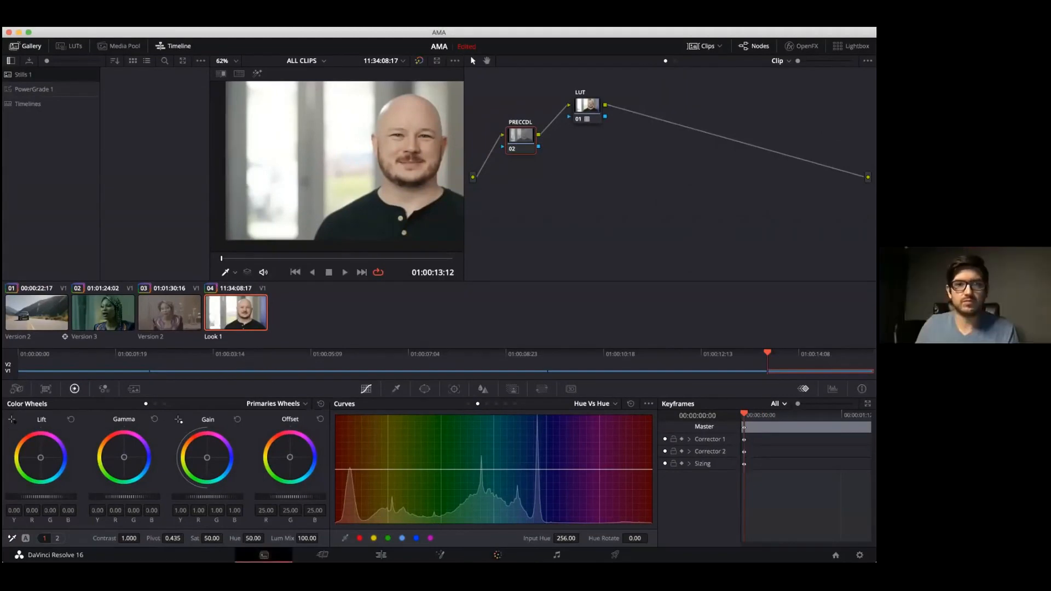
# Step: In the AMA project's Media page, open the FOOTAGE bin inside the ZIP PAWS conform bin
pyautogui.click(264, 555)
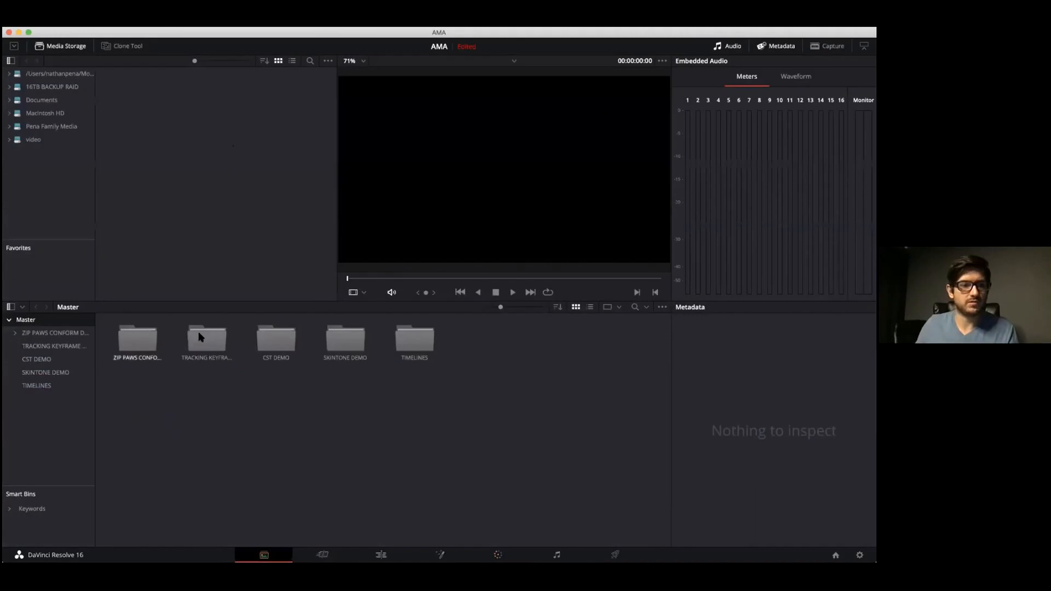
pyautogui.doubleClick(144, 338)
pyautogui.doubleClick(137, 334)
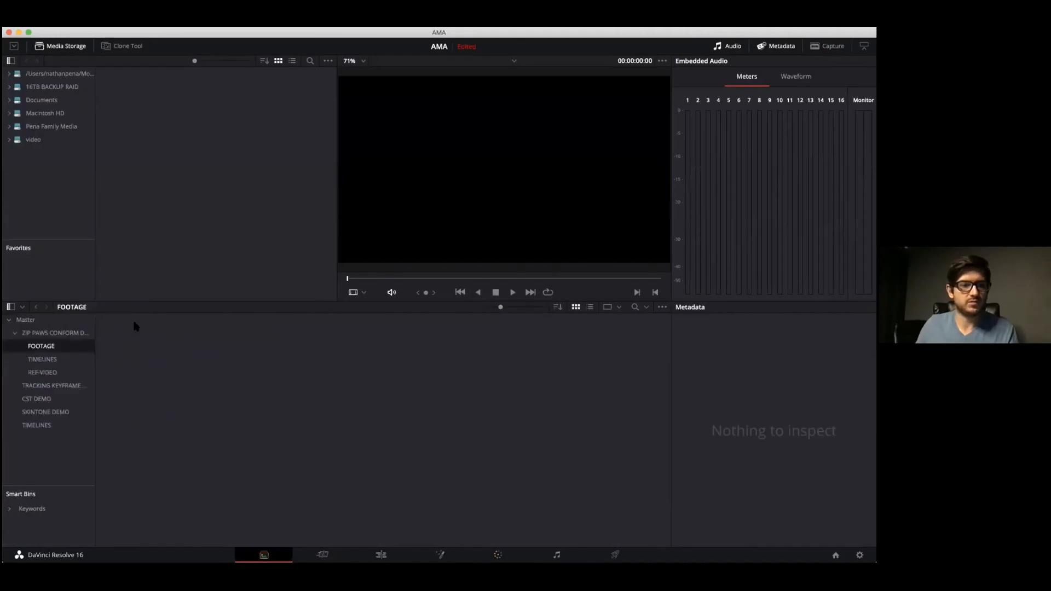
# Step: Add clip A012_C032_0207XQ_001.R3D from AMA_COLOR_CLIPS/ZIP PAWS/01_Assets on the 16TB BACKUP RAID to the FOOTAGE bin and select it
pyautogui.click(32, 85)
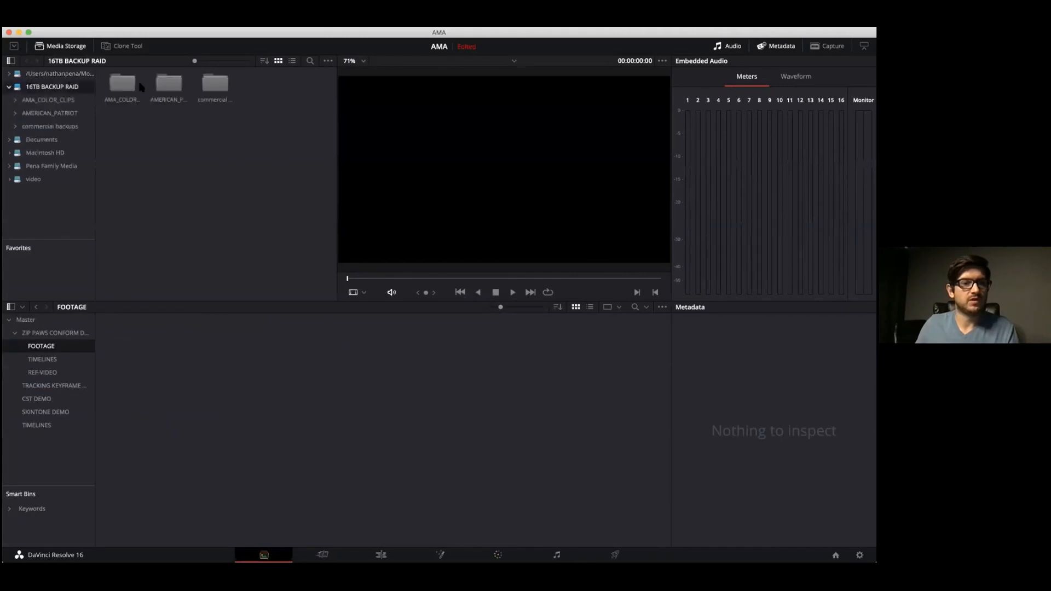
pyautogui.click(67, 101)
pyautogui.click(52, 153)
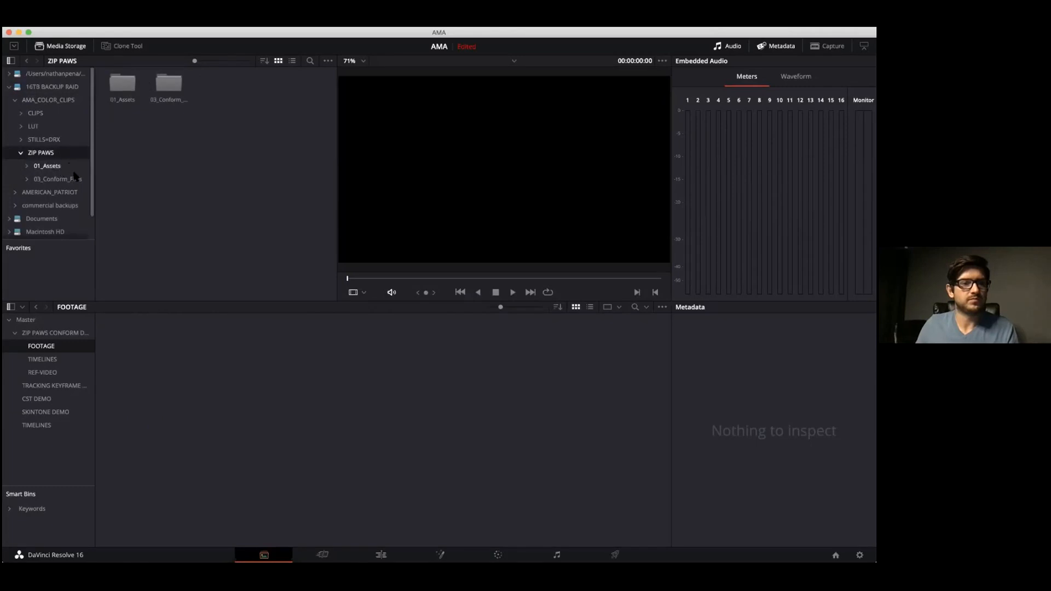
pyautogui.click(47, 166)
pyautogui.moveTo(116, 127); pyautogui.dragTo(144, 353)
pyautogui.click(139, 341)
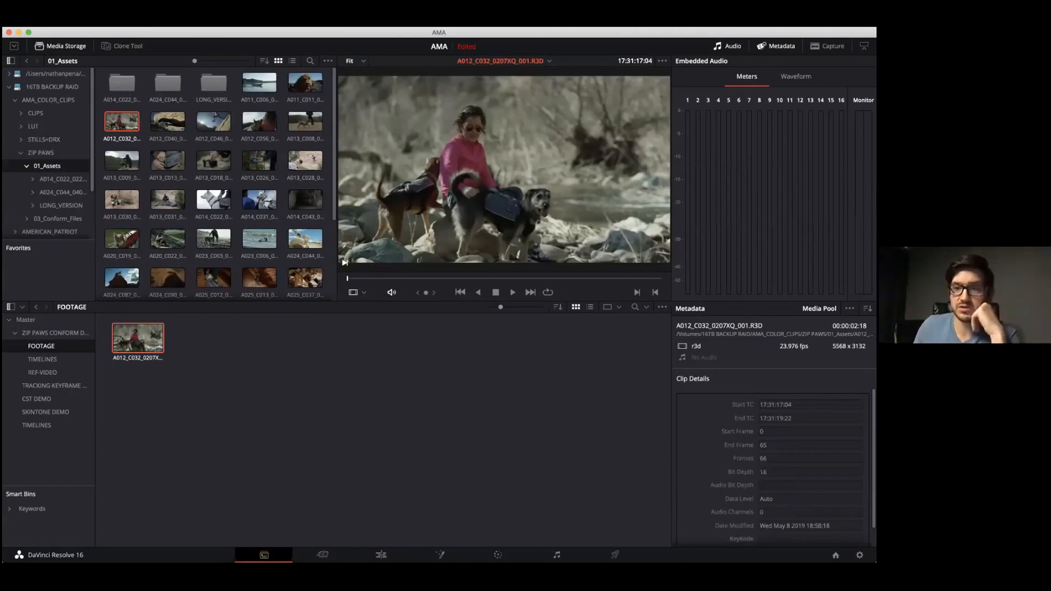
# Step: Show the Shot & Scene metadata group for the selected A012_C032 clip and set its Scene to 101
pyautogui.click(850, 308)
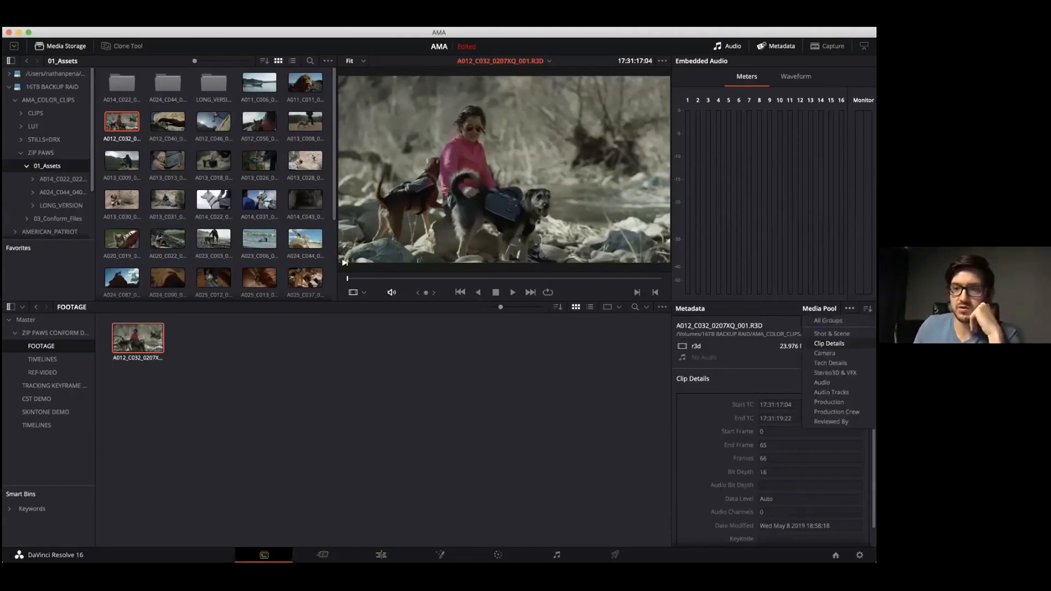
pyautogui.click(832, 334)
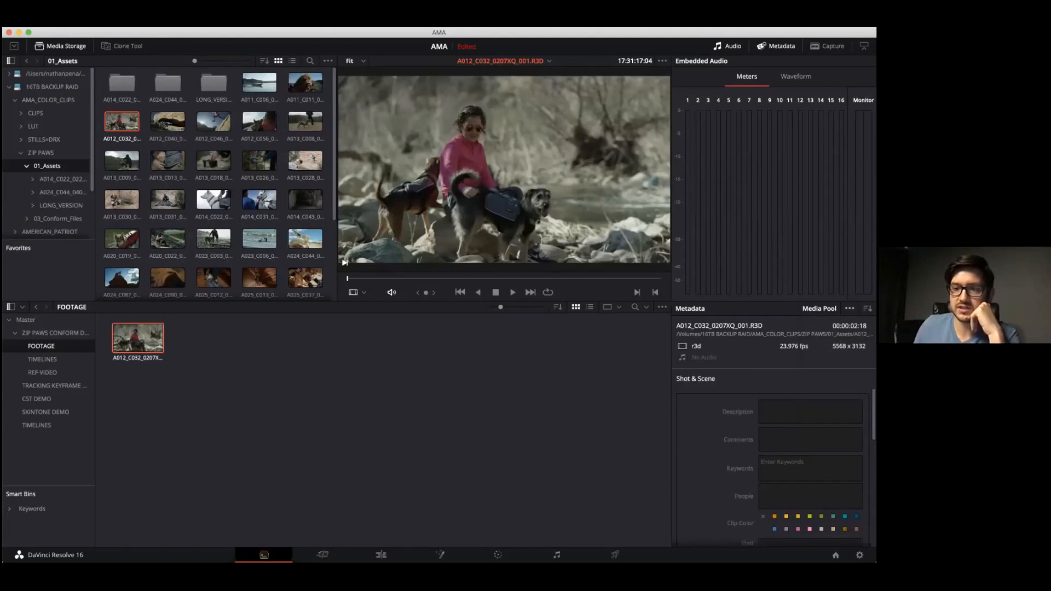
pyautogui.scroll(-5, 783, 420)
pyautogui.scroll(2, 759, 429)
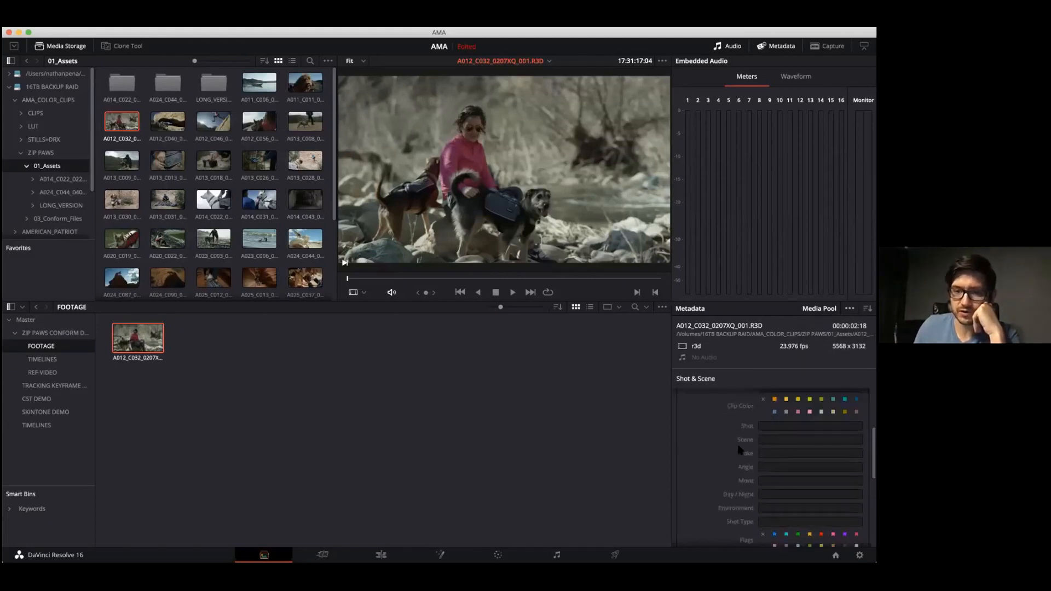
pyautogui.click(771, 428)
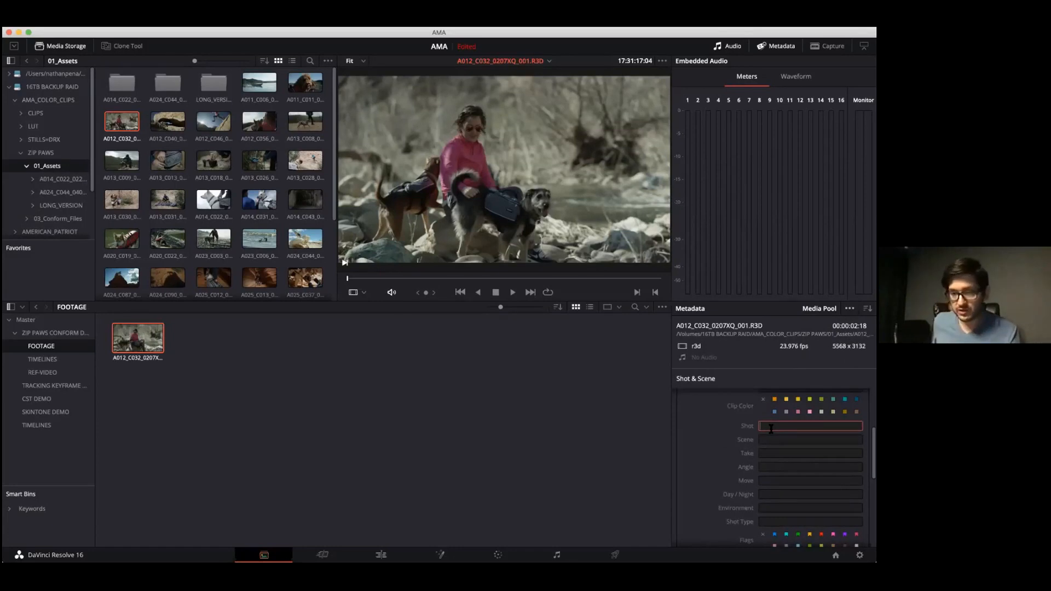
pyautogui.click(777, 439)
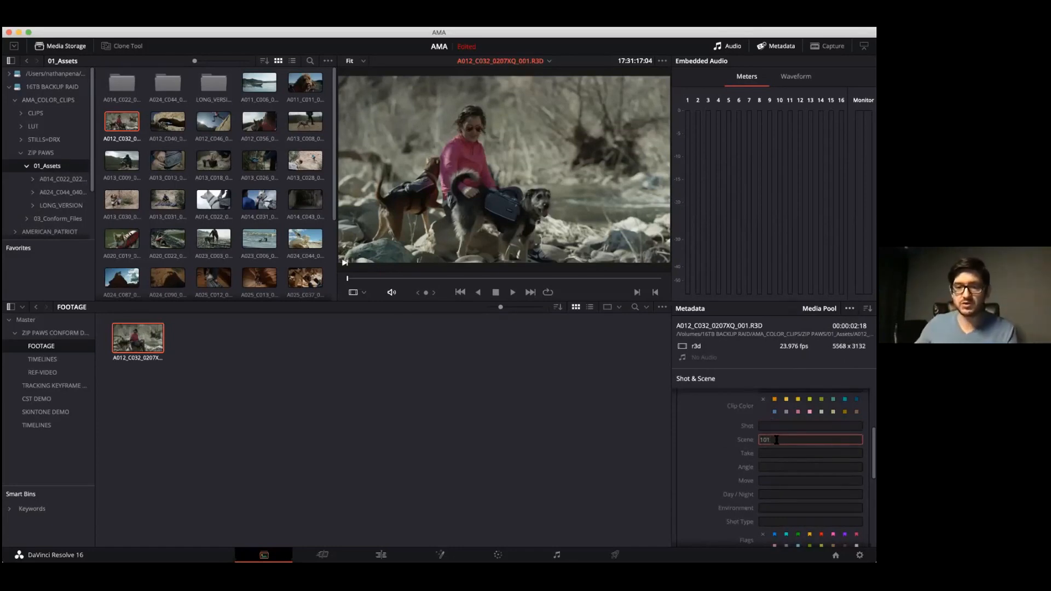
pyautogui.write('101')
pyautogui.press('Return')
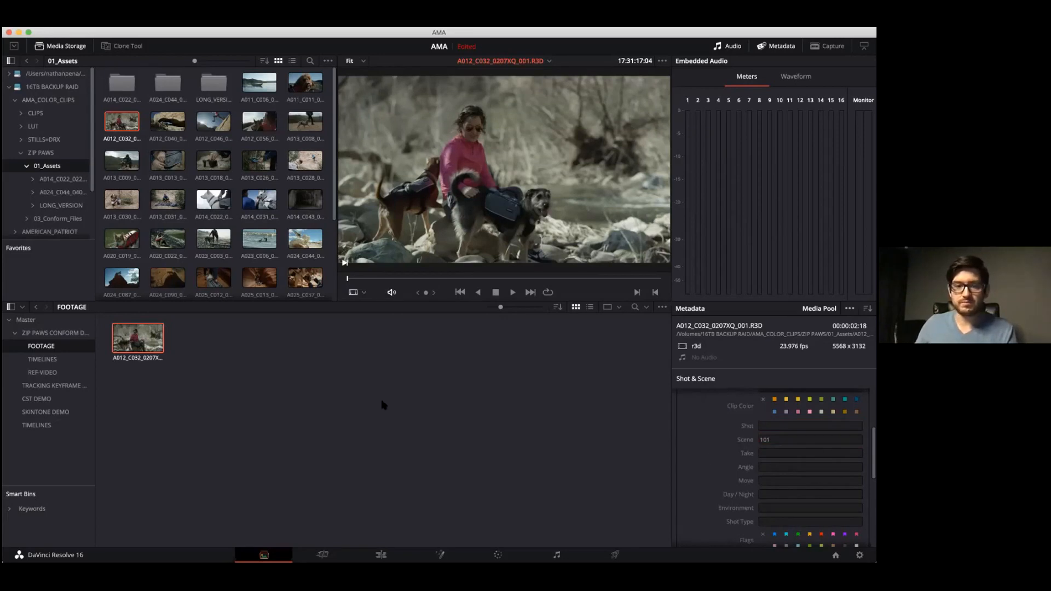
# Step: In the project's General Options, clear the File Name and Scene tags from the automatic Gallery still label, keeping the custom tag labelling enabled
pyautogui.click(859, 556)
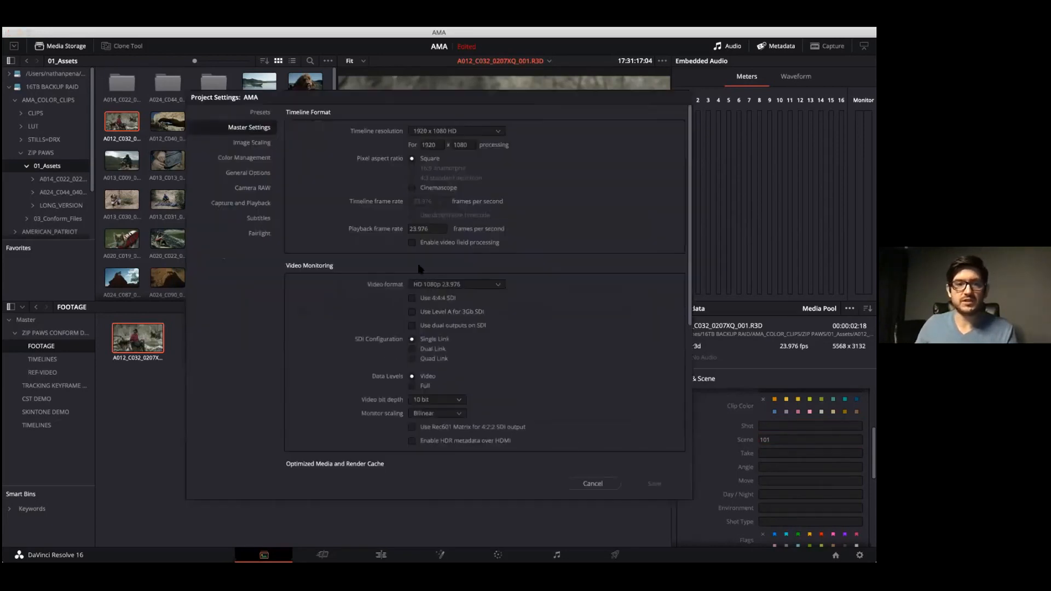
pyautogui.moveTo(376, 102); pyautogui.dragTo(271, 100)
pyautogui.scroll(-8, 199, 192)
pyautogui.click(158, 172)
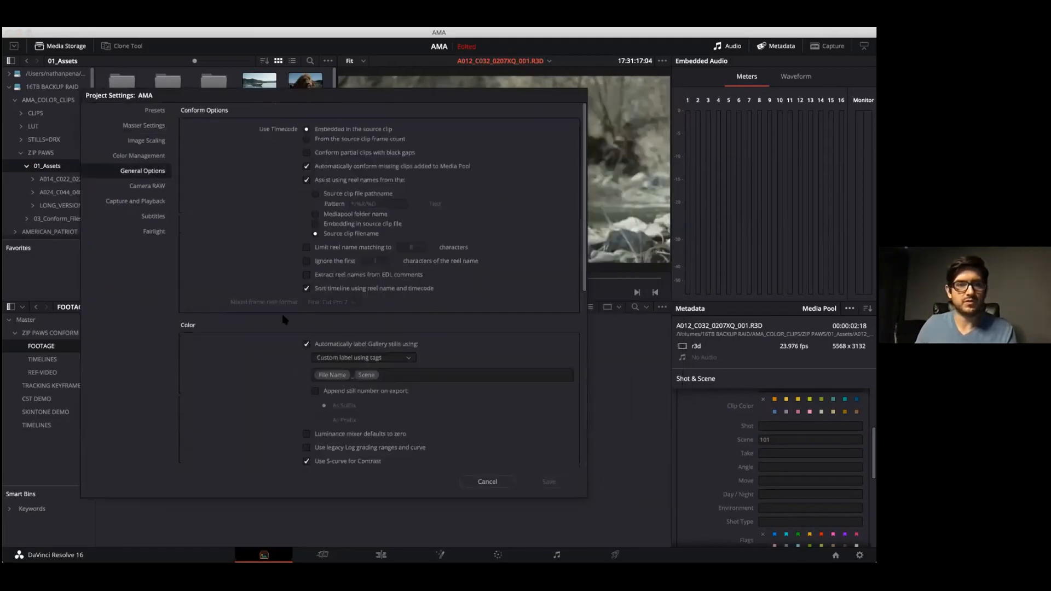
pyautogui.click(392, 374)
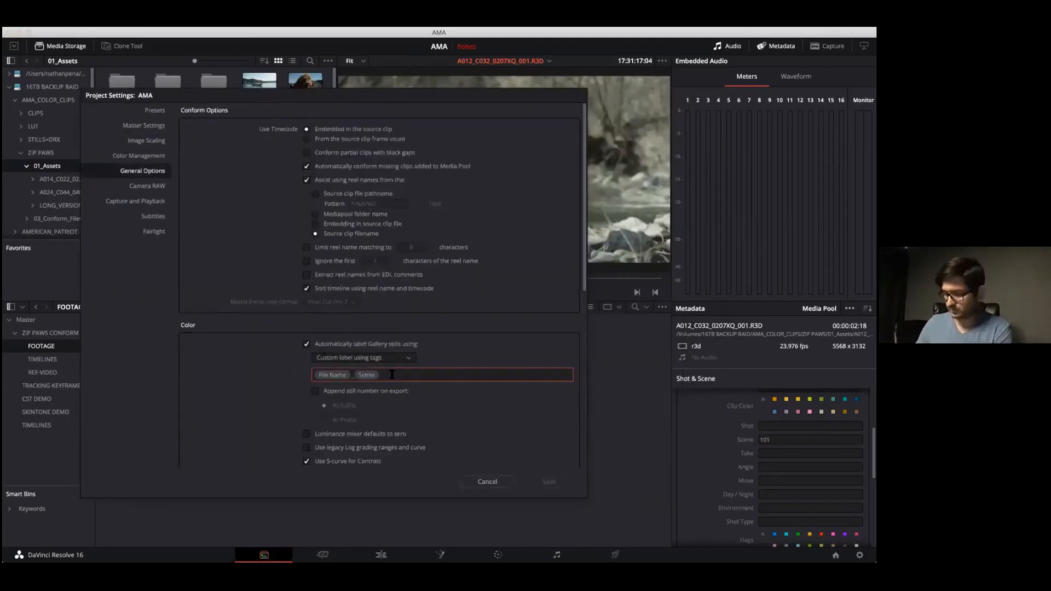
pyautogui.press('BackSpace')
pyautogui.press('BackSpace')
pyautogui.click(308, 345)
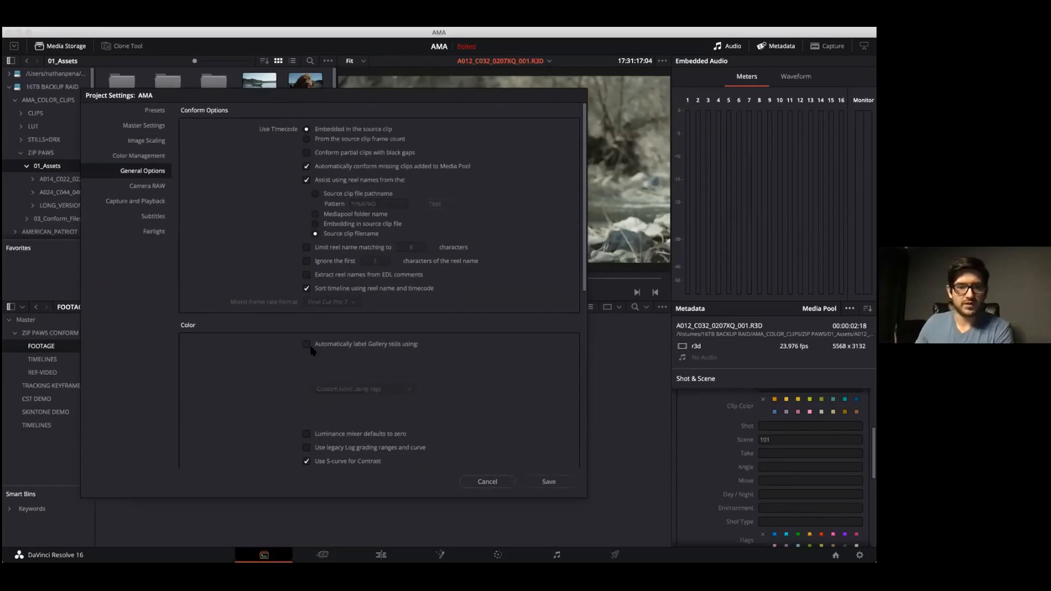
pyautogui.click(307, 345)
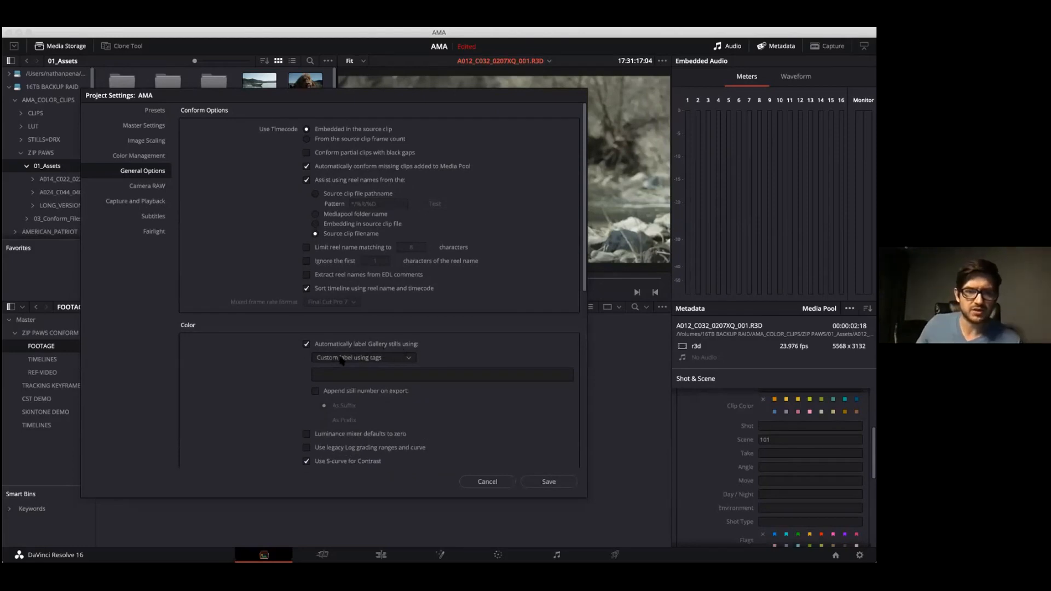
pyautogui.click(387, 361)
pyautogui.click(387, 362)
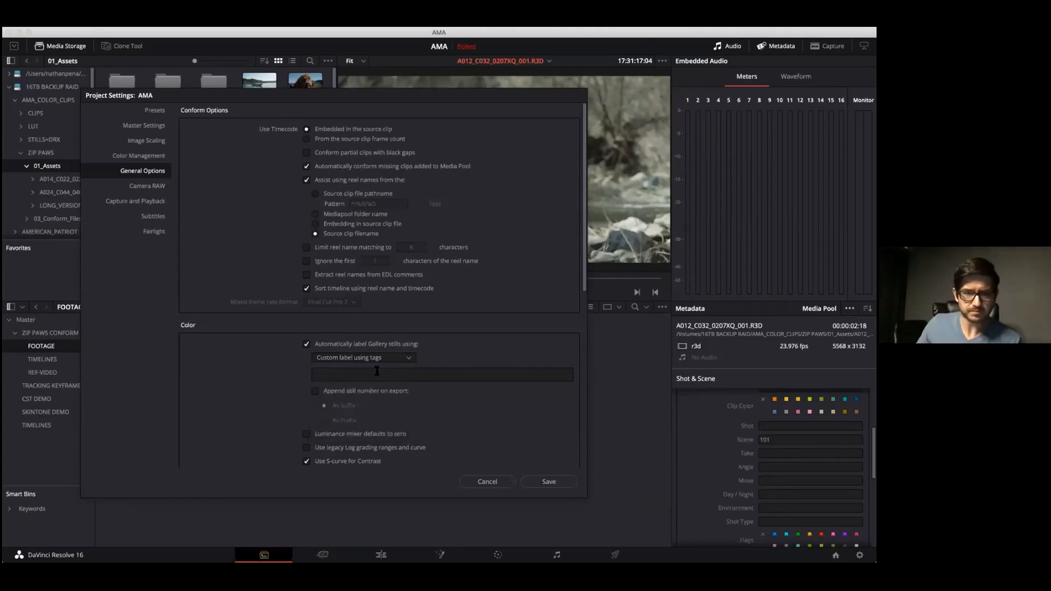
# Step: Build the custom Gallery still label from the Source Name and Scene tags, separated by an underscore
pyautogui.click(373, 375)
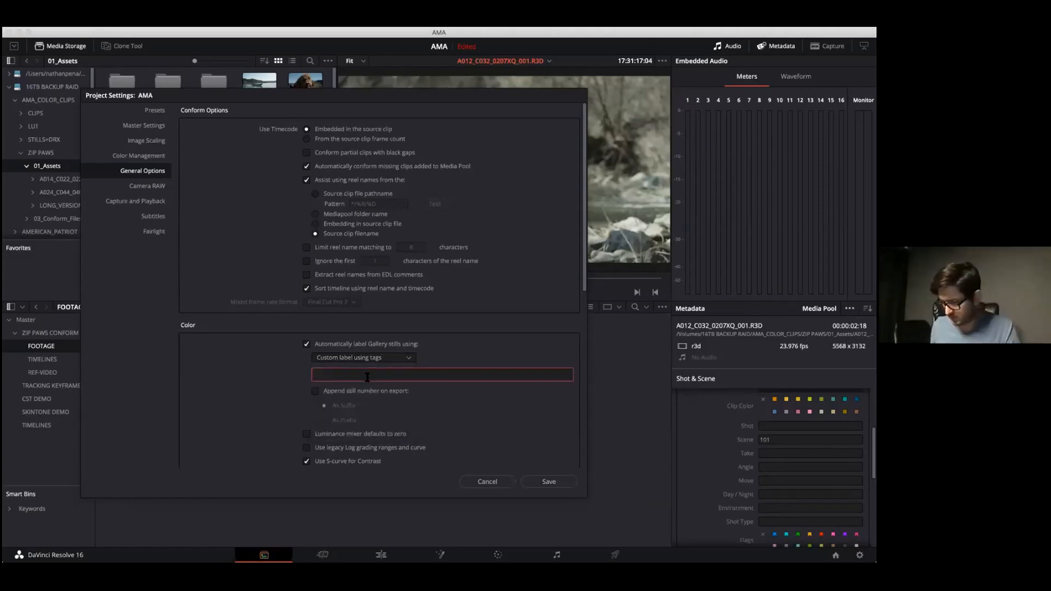
pyautogui.write('5')
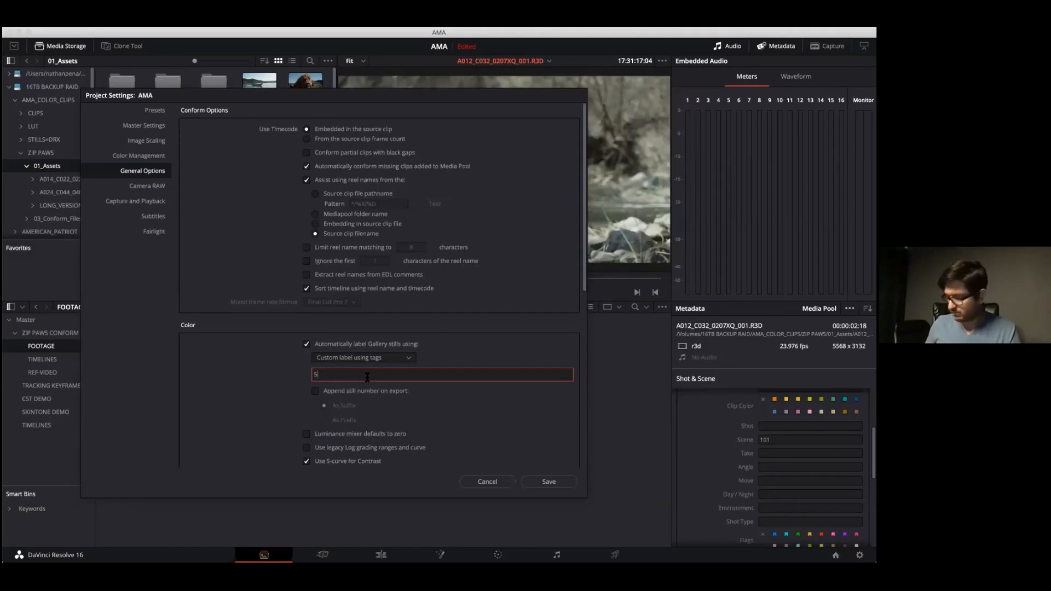
pyautogui.press('BackSpace')
pyautogui.write('%')
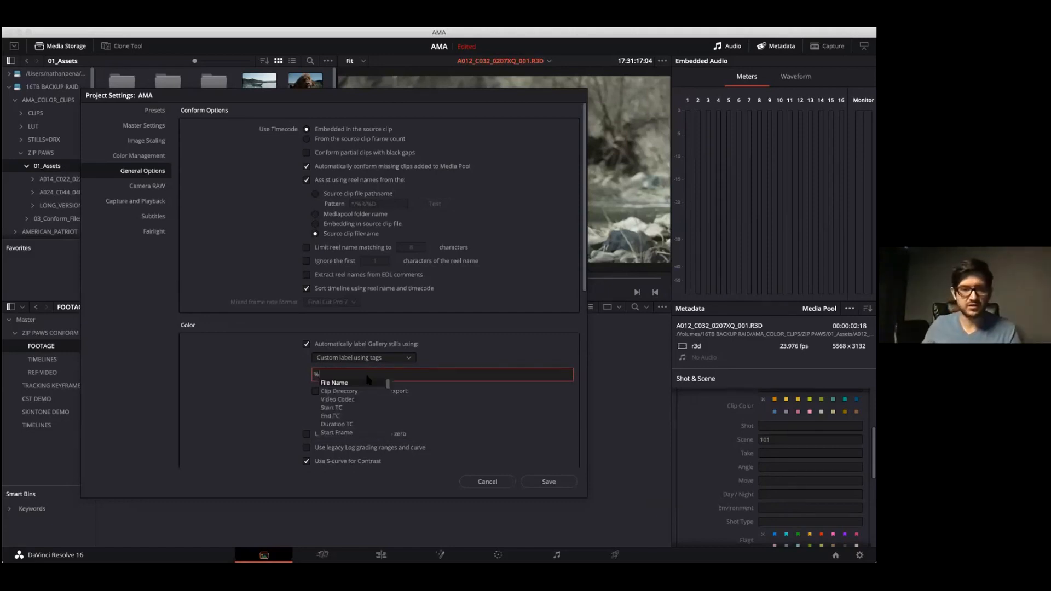
pyautogui.write('sour')
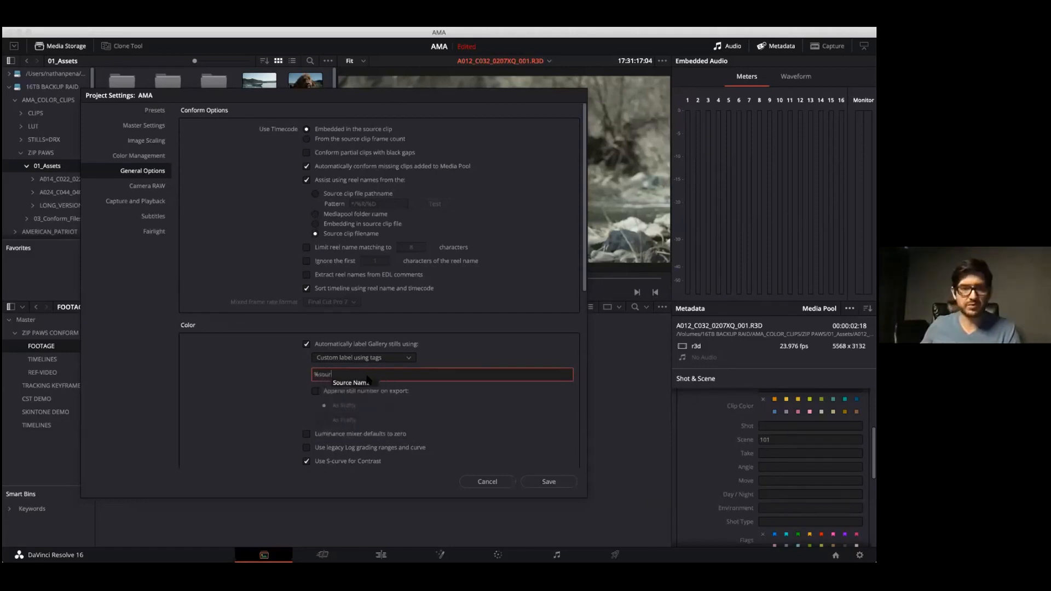
pyautogui.click(368, 383)
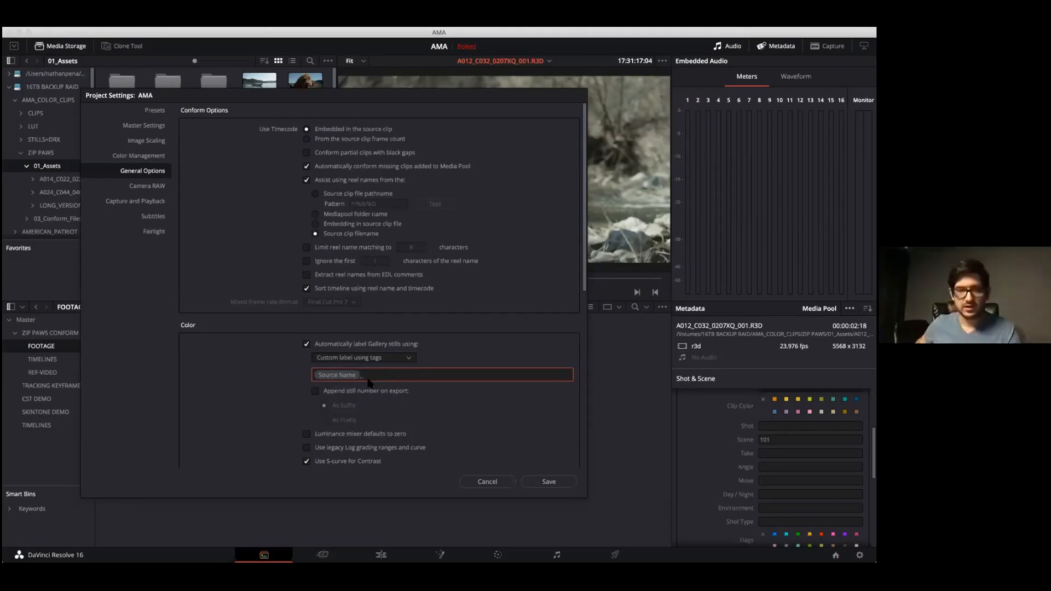
pyautogui.write('%')
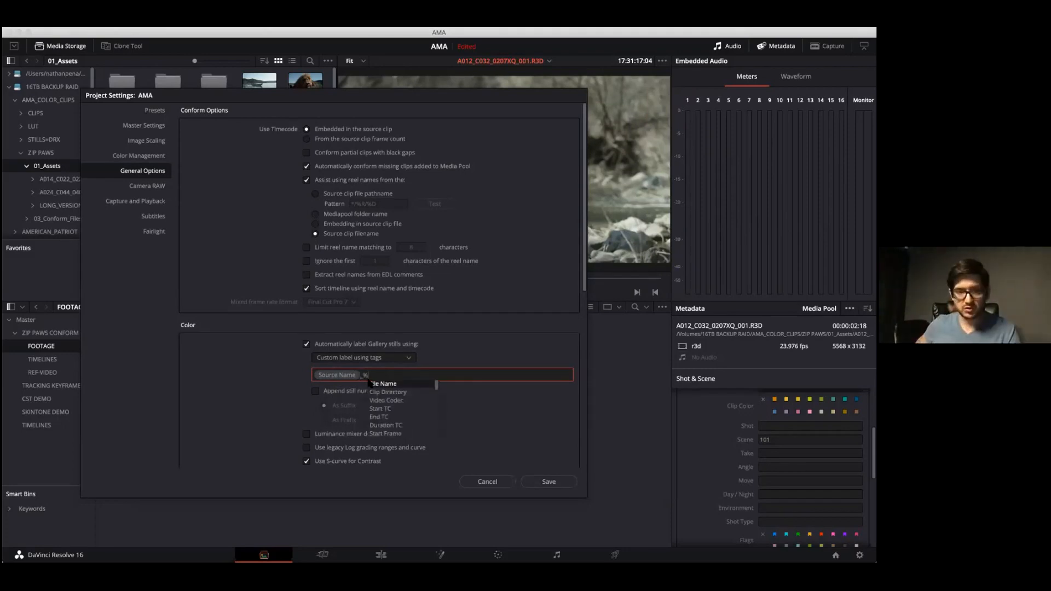
pyautogui.write('sce')
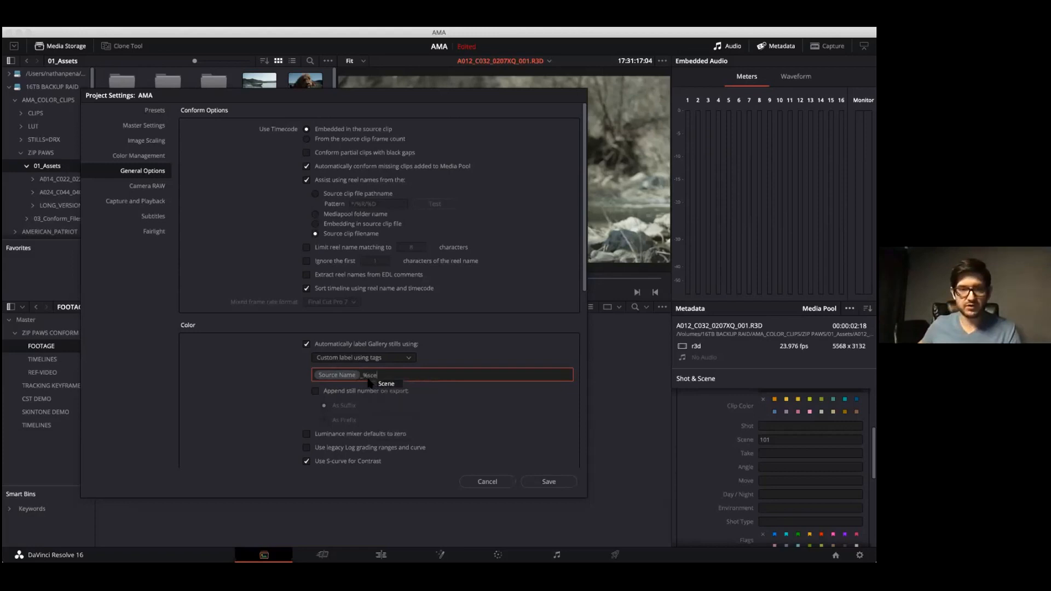
pyautogui.click(387, 384)
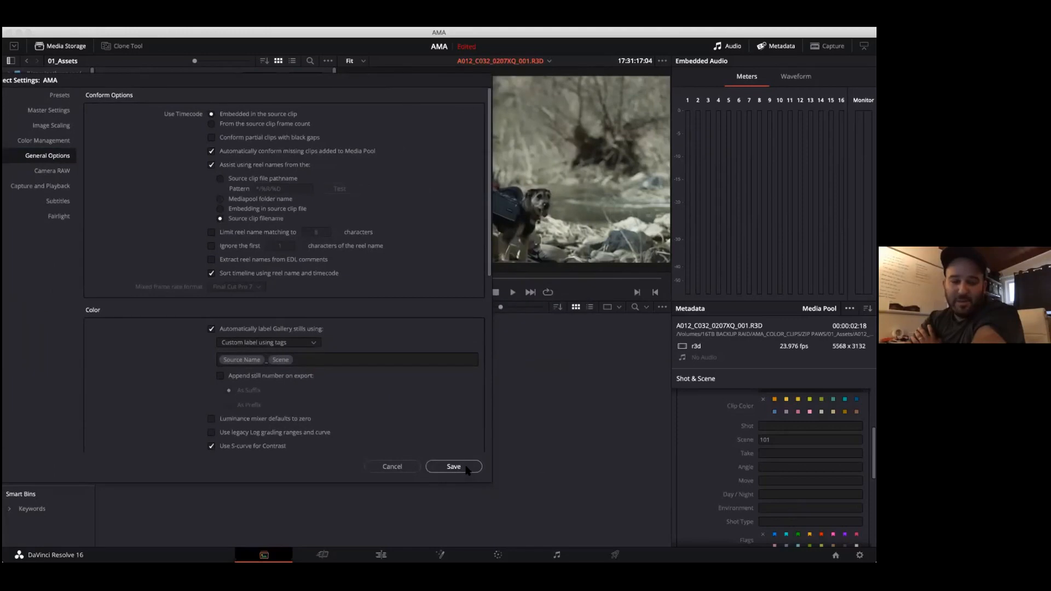
# Step: Browse the other metadata tags available for the still label without adding one, and save the project settings
pyautogui.click(332, 361)
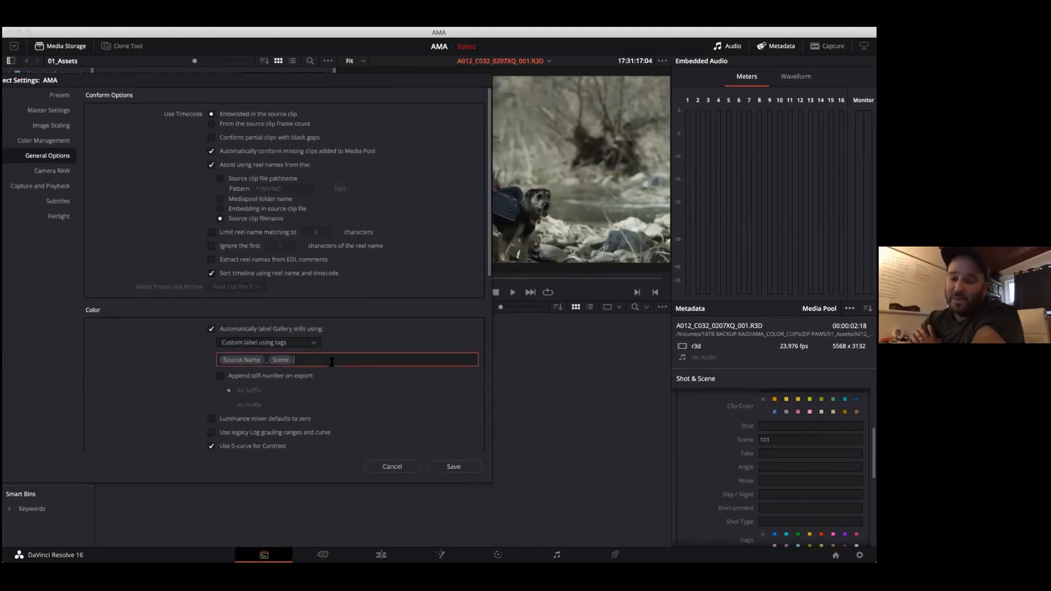
pyautogui.write('%')
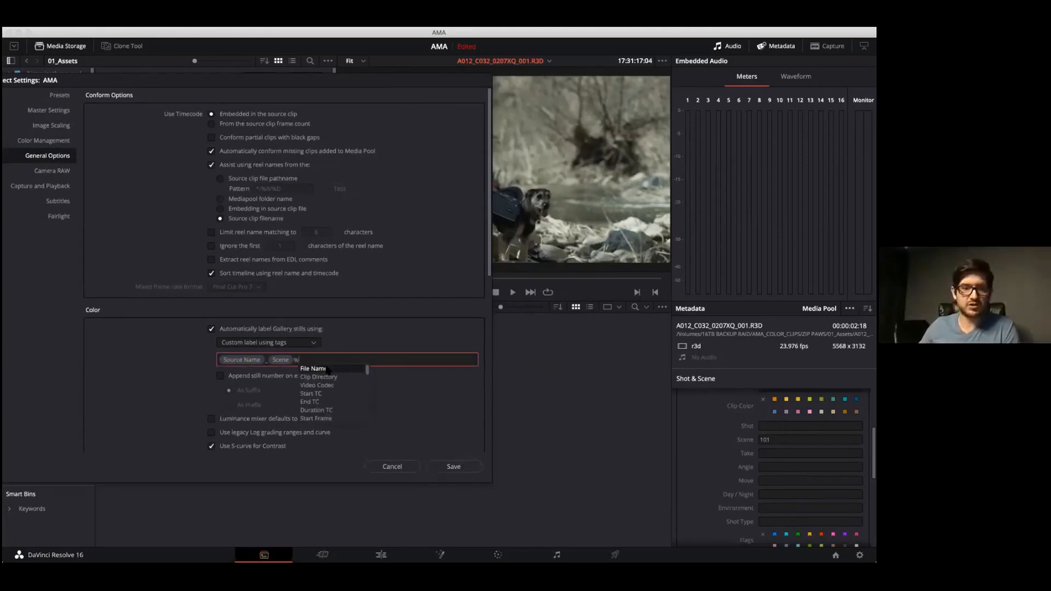
pyautogui.scroll(-10, 330, 391)
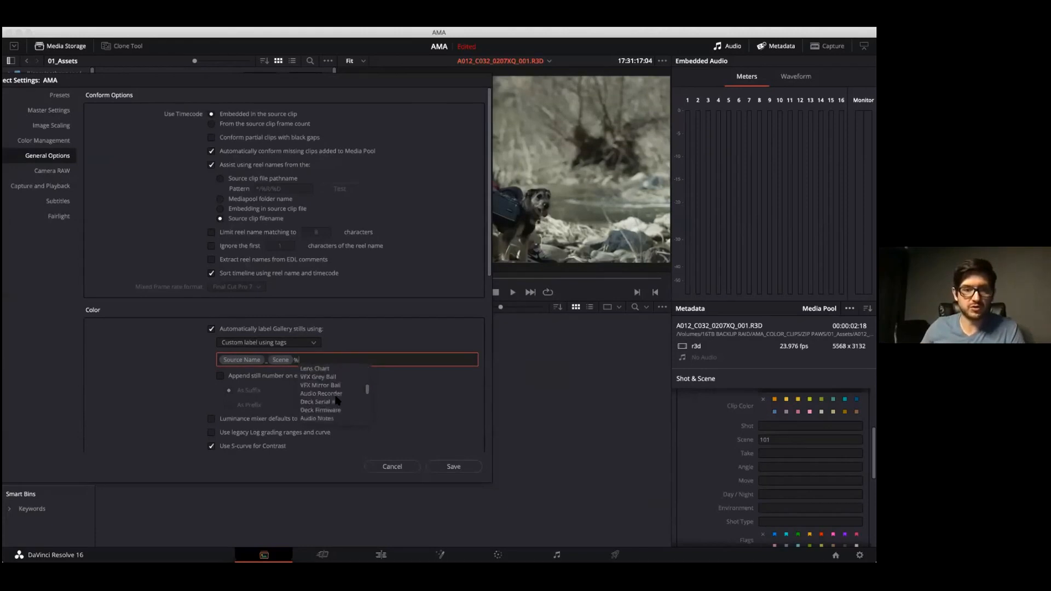
pyautogui.scroll(10, 337, 401)
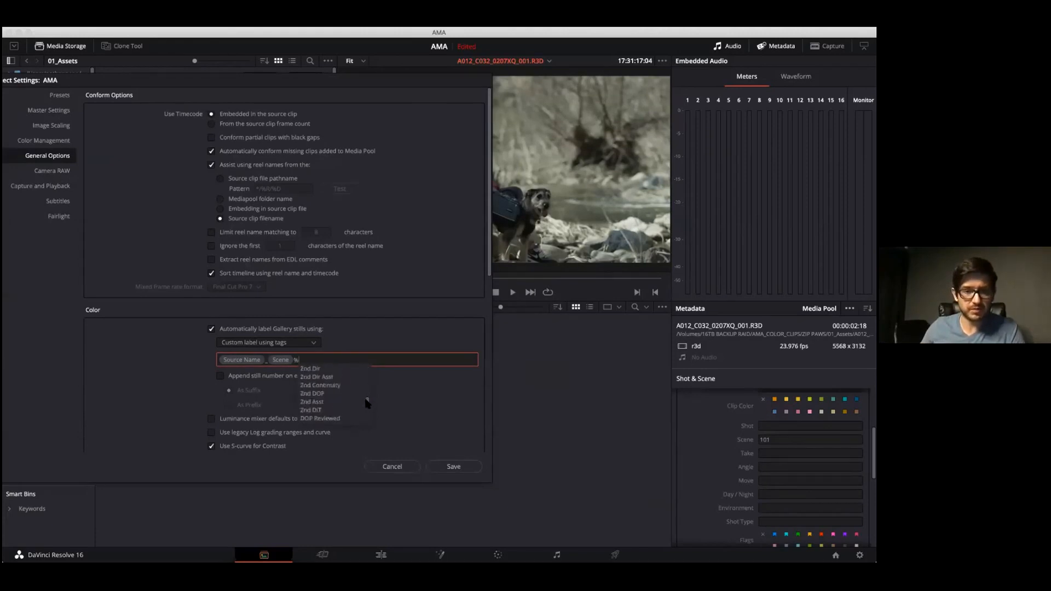
pyautogui.press('BackSpace')
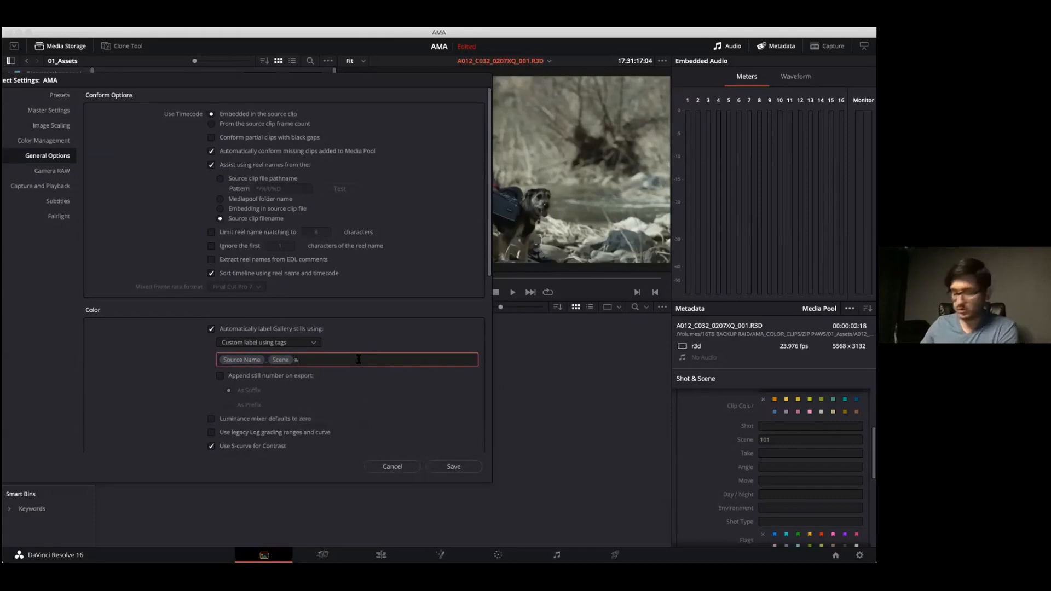
pyautogui.click(453, 466)
# Step: Append the A012_C032 clip to the end of the ALL CLIPS timeline on Video 1 and grab a still of it on the Color page
pyautogui.click(386, 550)
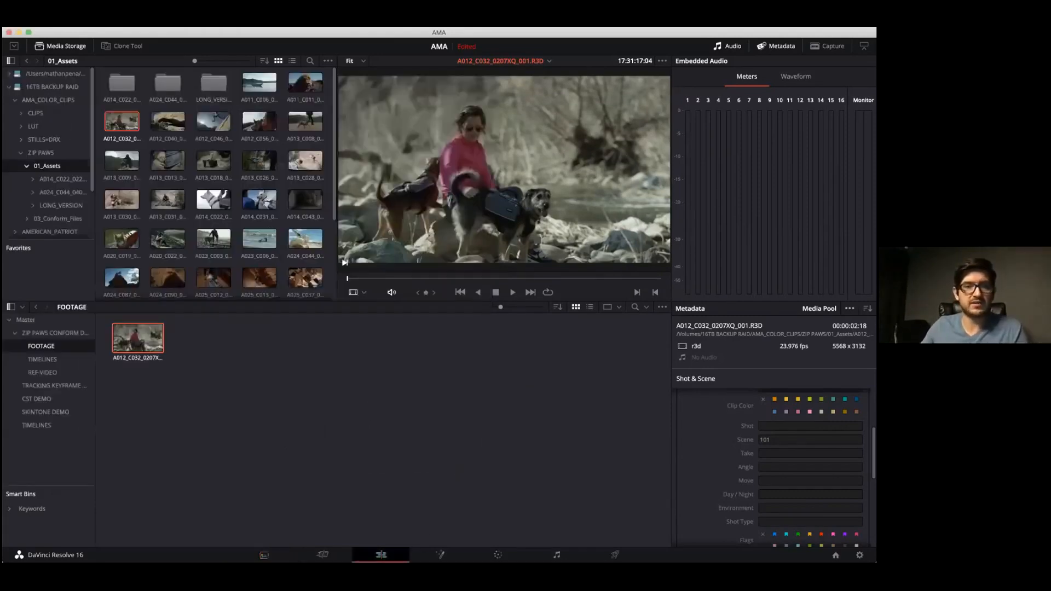
pyautogui.moveTo(117, 96); pyautogui.dragTo(831, 208)
pyautogui.click(495, 554)
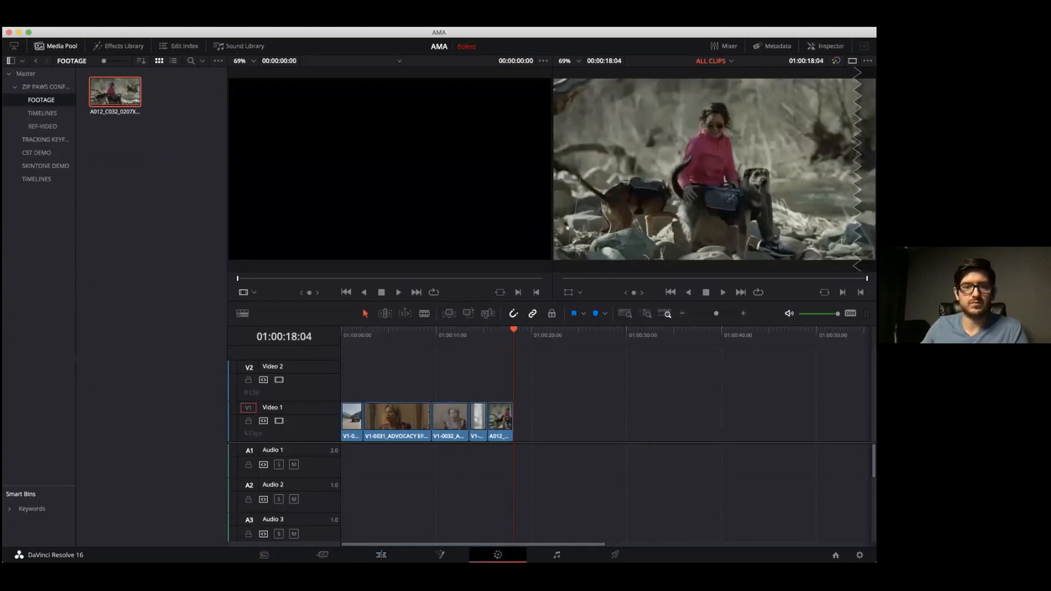
pyautogui.rightClick(324, 102)
pyautogui.click(351, 109)
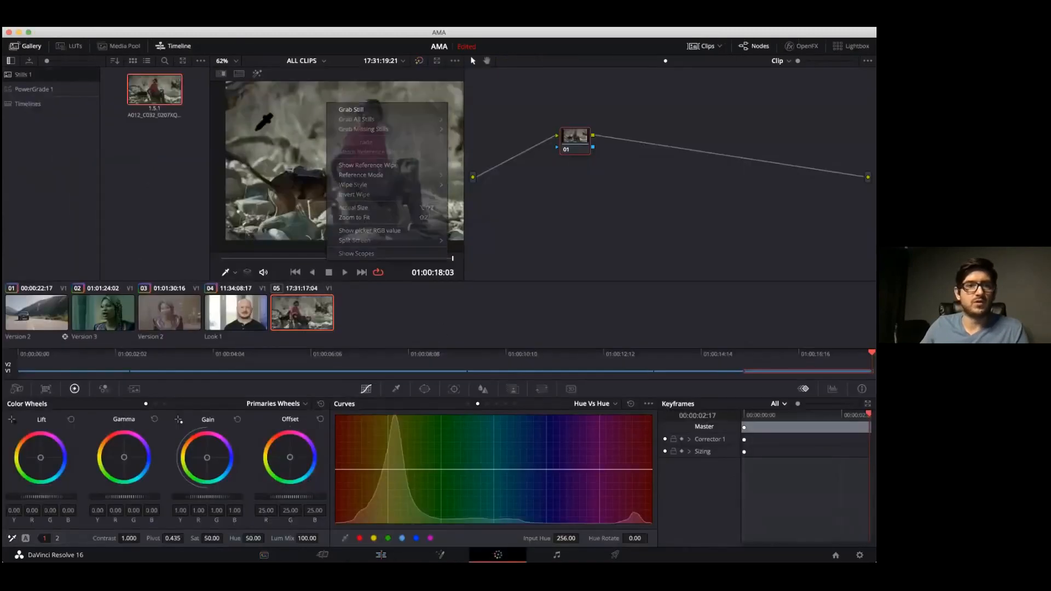
# Step: Widen the Gallery, list its stills with their labels, and turn on using labels on still export
pyautogui.moveTo(214, 129); pyautogui.dragTo(383, 131)
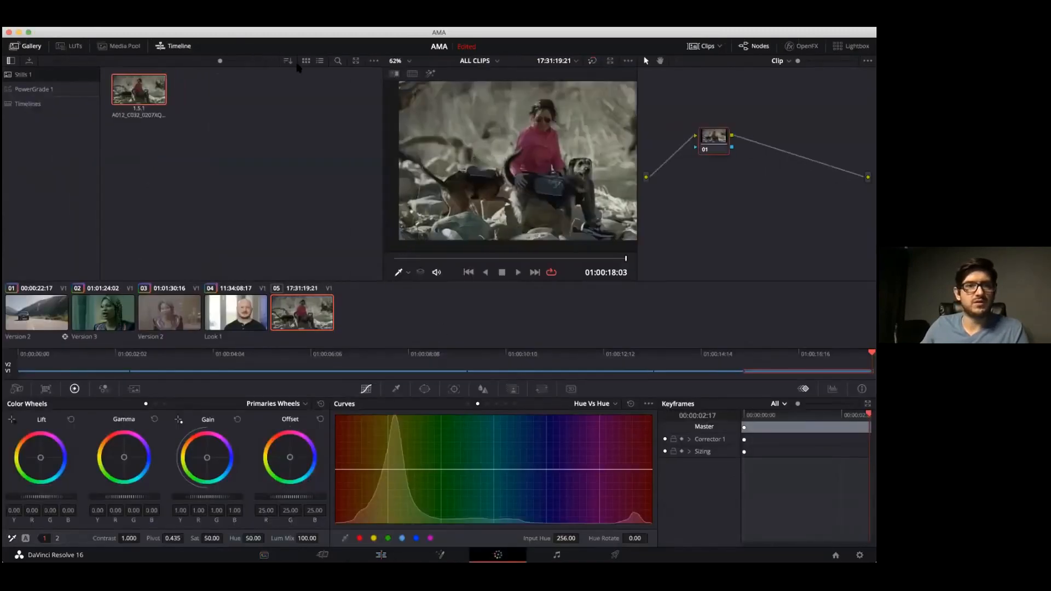
pyautogui.click(319, 61)
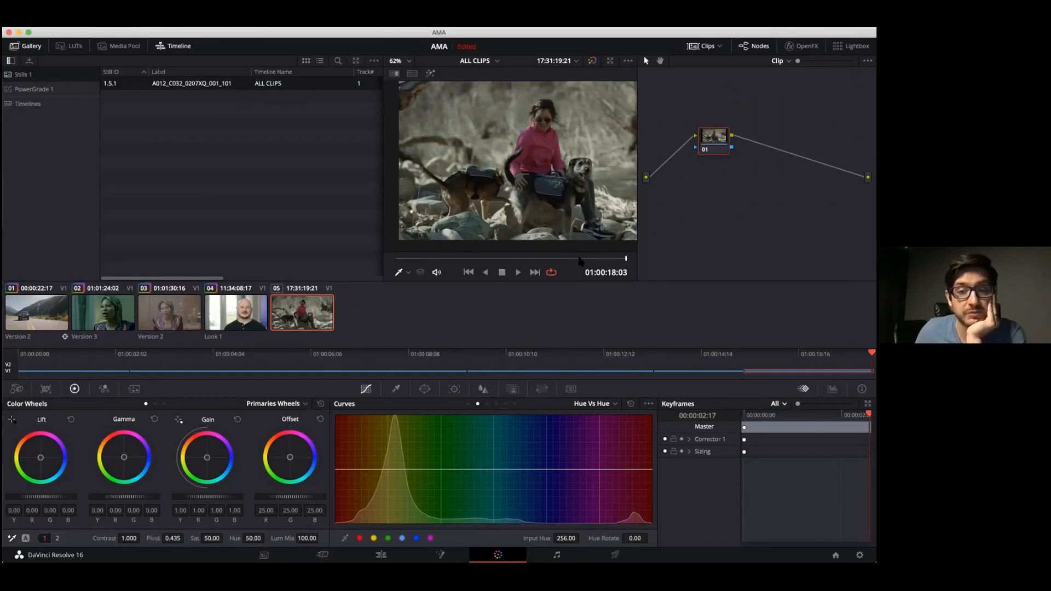
pyautogui.rightClick(218, 83)
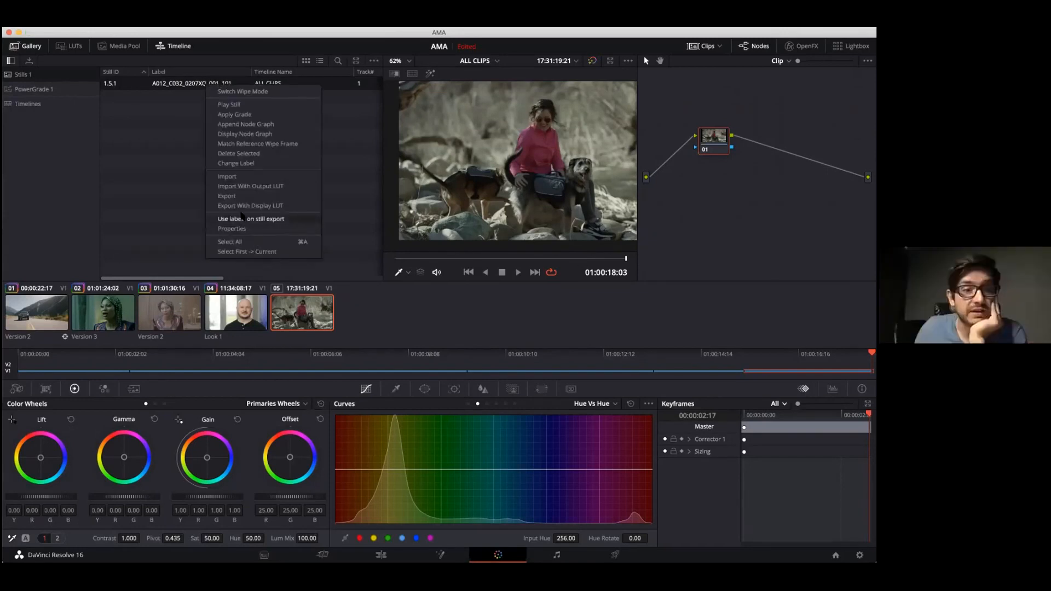
pyautogui.click(281, 220)
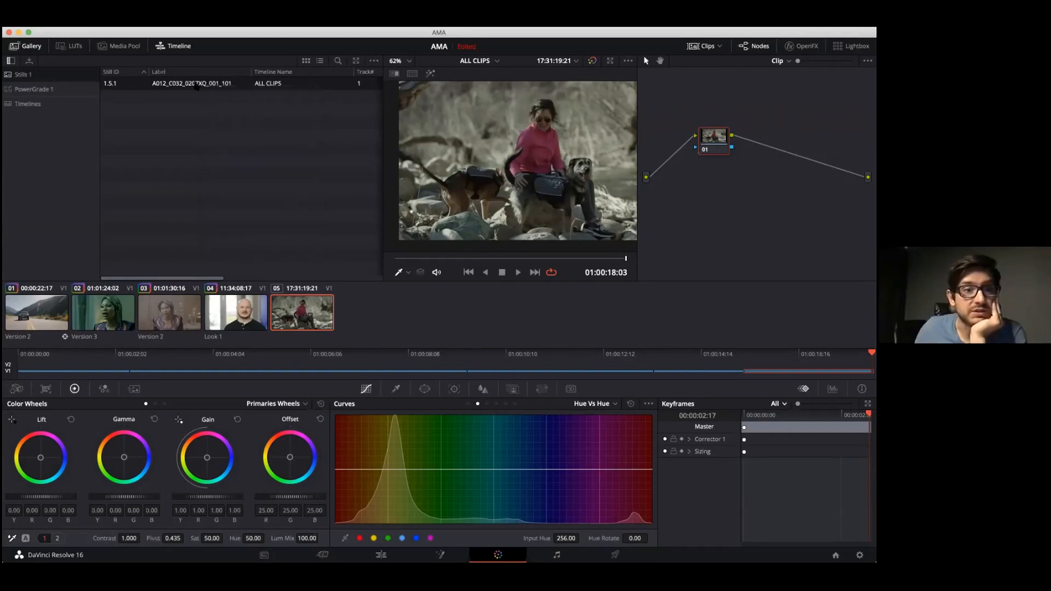
# Step: Examine the export file name offered for the A012_C032 Gallery still, and cancel without exporting
pyautogui.rightClick(197, 86)
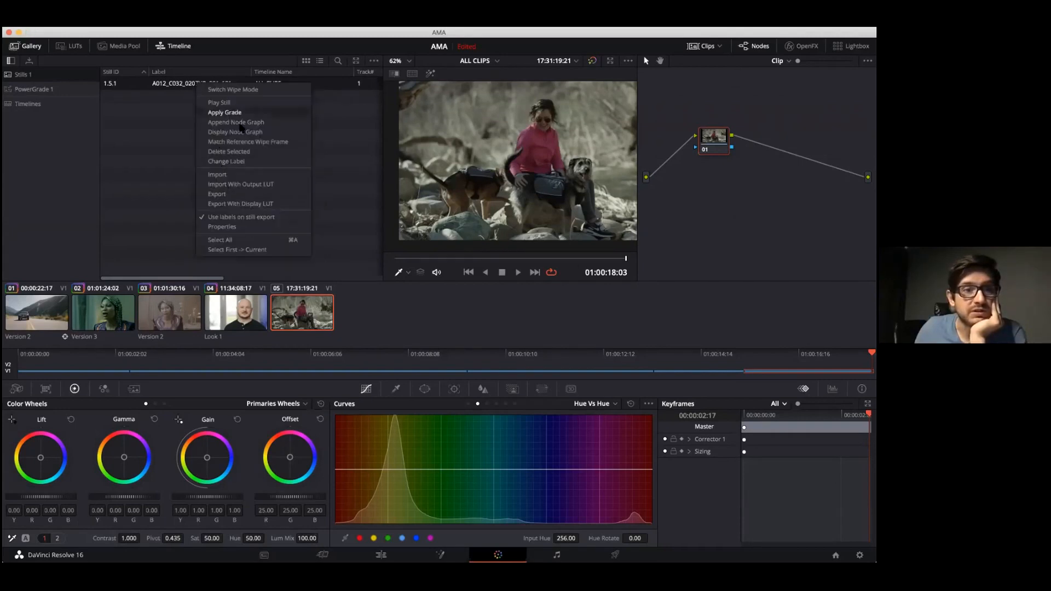
pyautogui.click(237, 195)
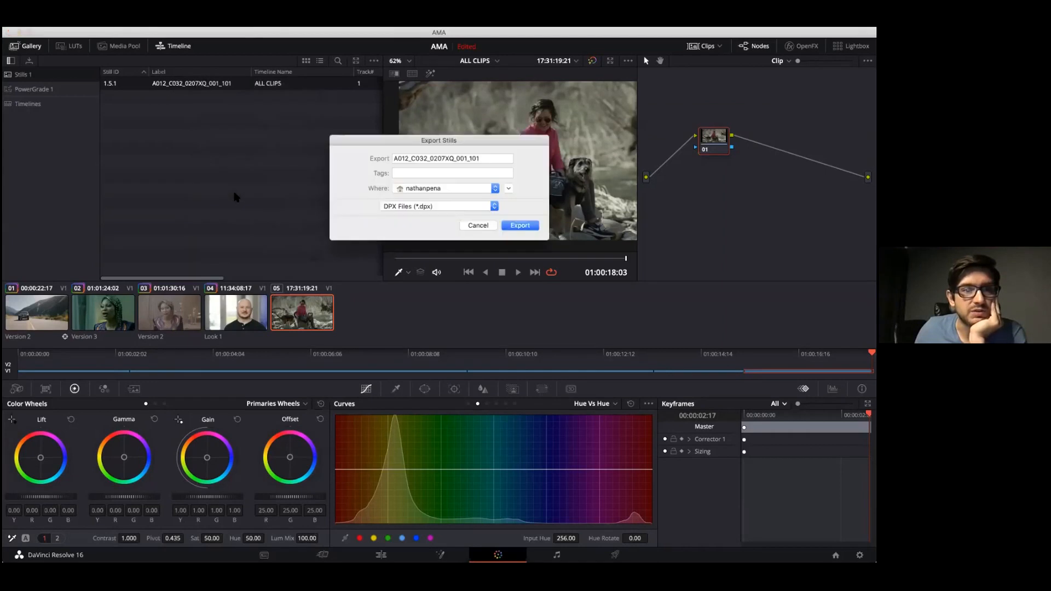
pyautogui.moveTo(397, 138); pyautogui.dragTo(256, 136)
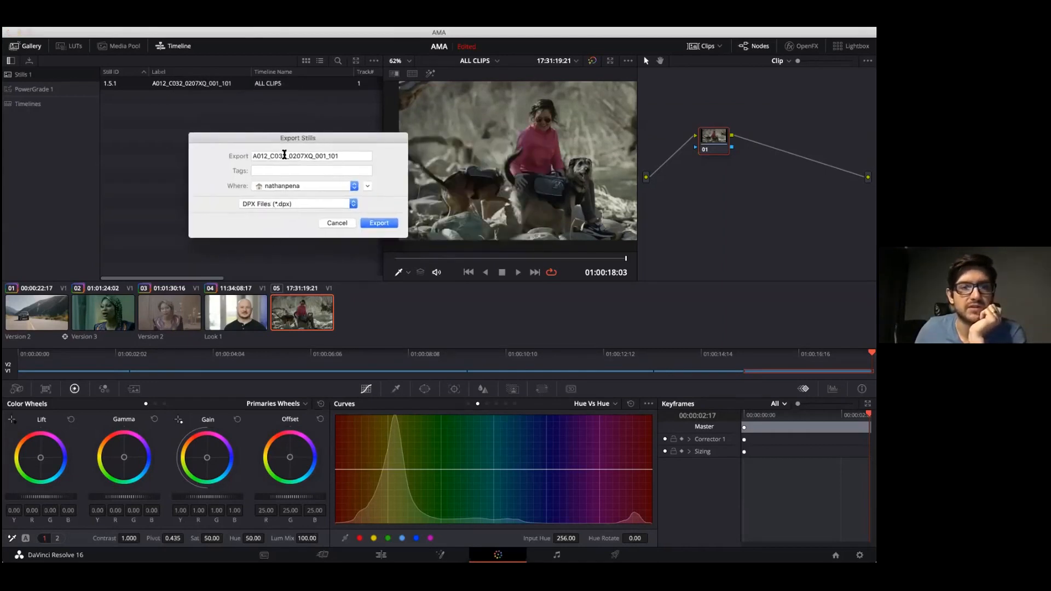
pyautogui.click(336, 223)
pyautogui.rightClick(177, 160)
pyautogui.press('Escape')
# Step: Grab a still of clip 04 on the Color page and widen the Gallery's Label column to fit its label
pyautogui.click(255, 315)
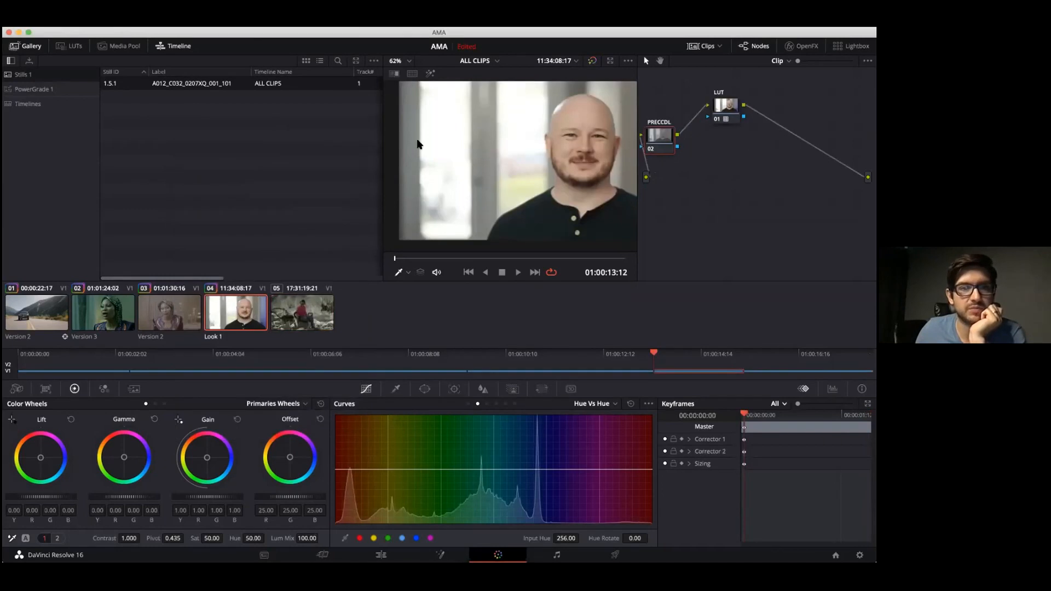
pyautogui.rightClick(517, 163)
pyautogui.click(519, 166)
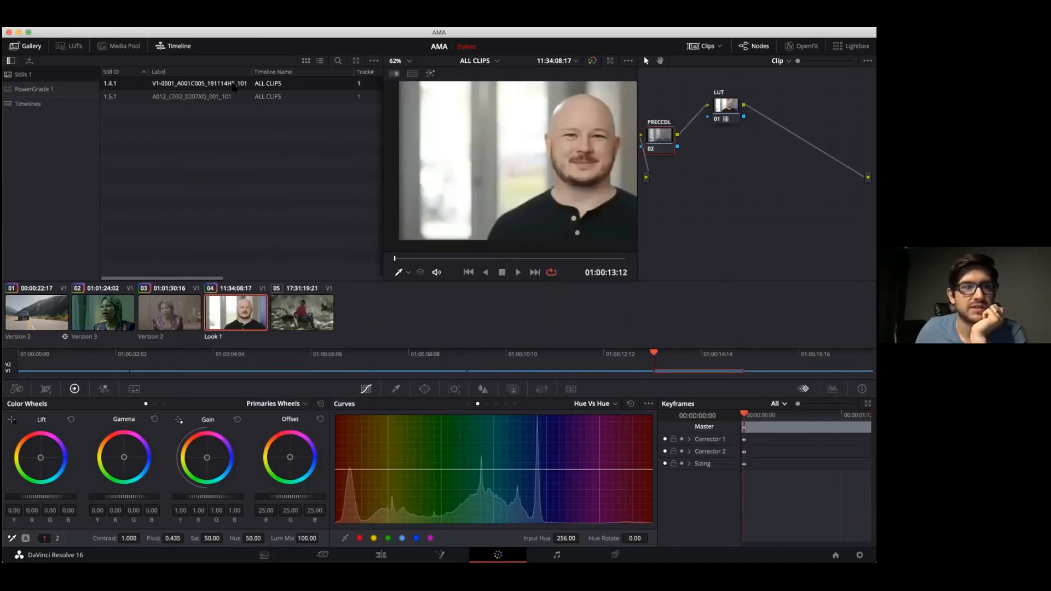
pyautogui.moveTo(251, 73)
pyautogui.mouseDown()
pyautogui.moveTo(282, 74)
pyautogui.moveTo(272, 74)
pyautogui.mouseUp()
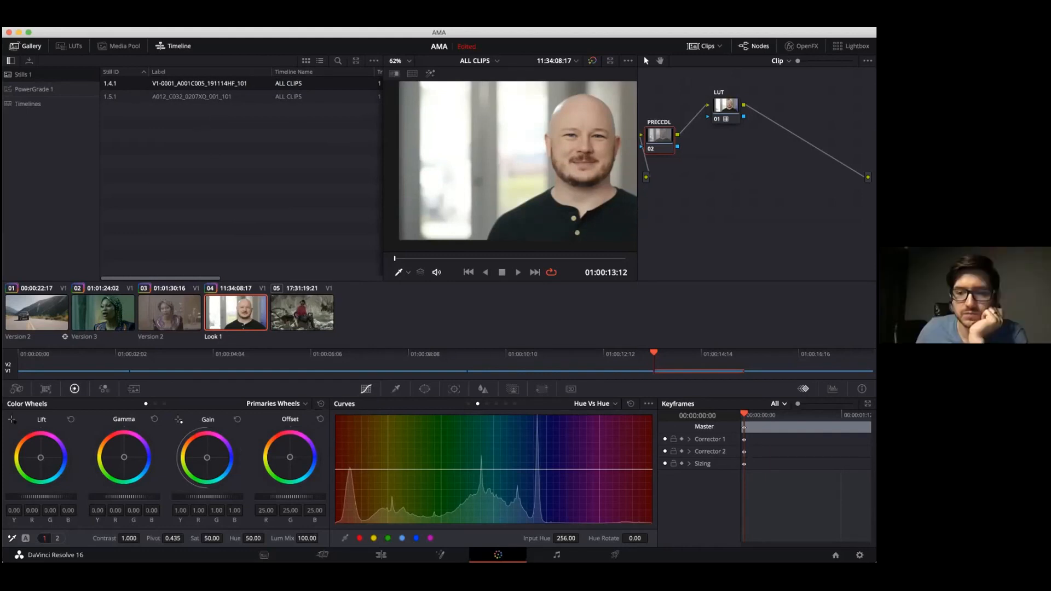
# Step: Try appending the still number as a suffix on export in the project's General Options
pyautogui.click(860, 555)
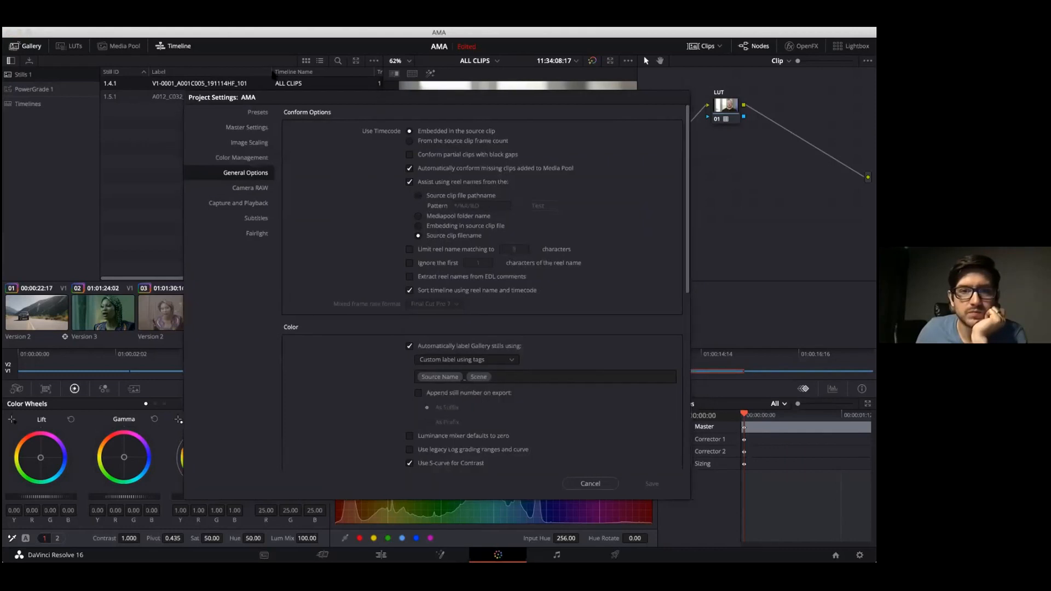
pyautogui.click(357, 337)
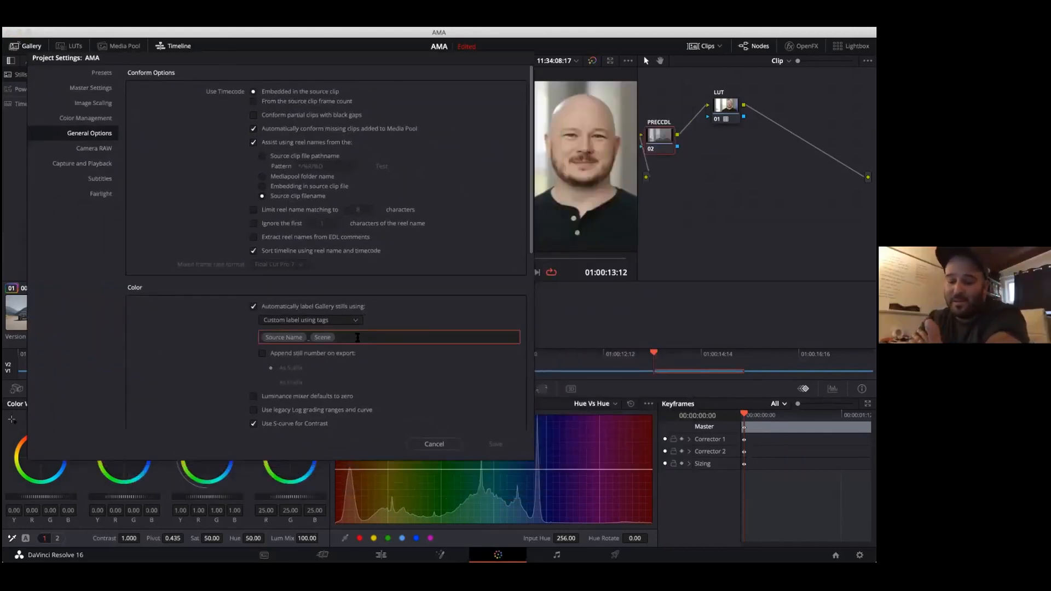
pyautogui.click(319, 355)
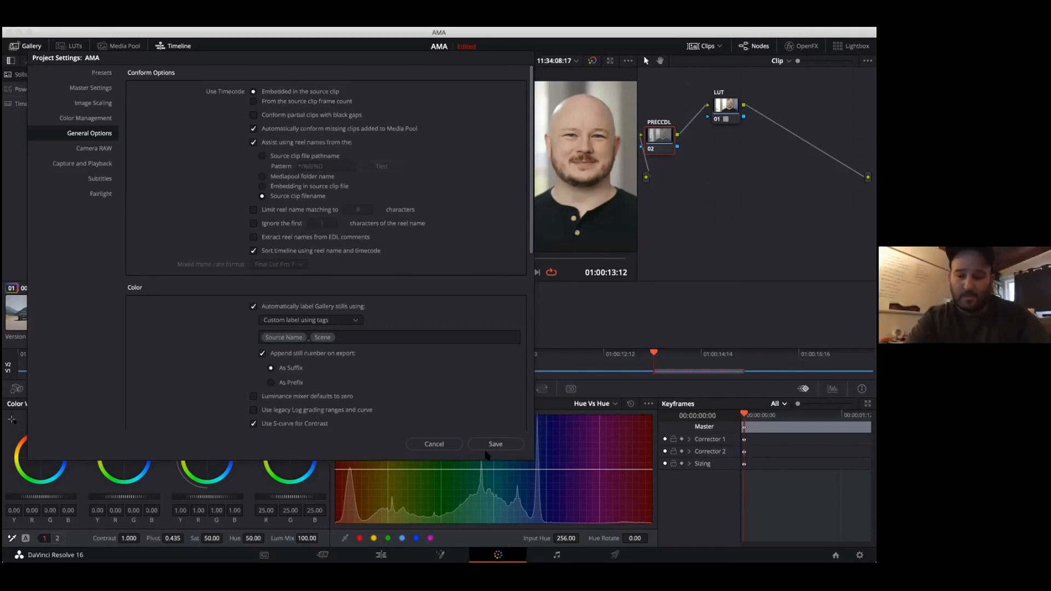
pyautogui.click(434, 444)
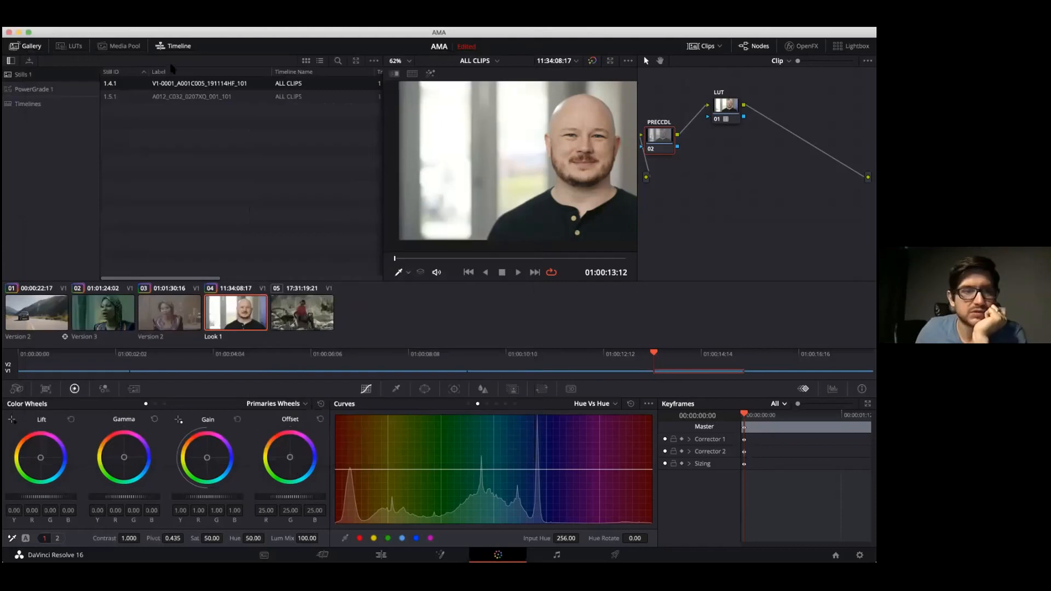
# Step: Export both labelled Gallery stills together to the Desktop as JPEG files
pyautogui.rightClick(196, 83)
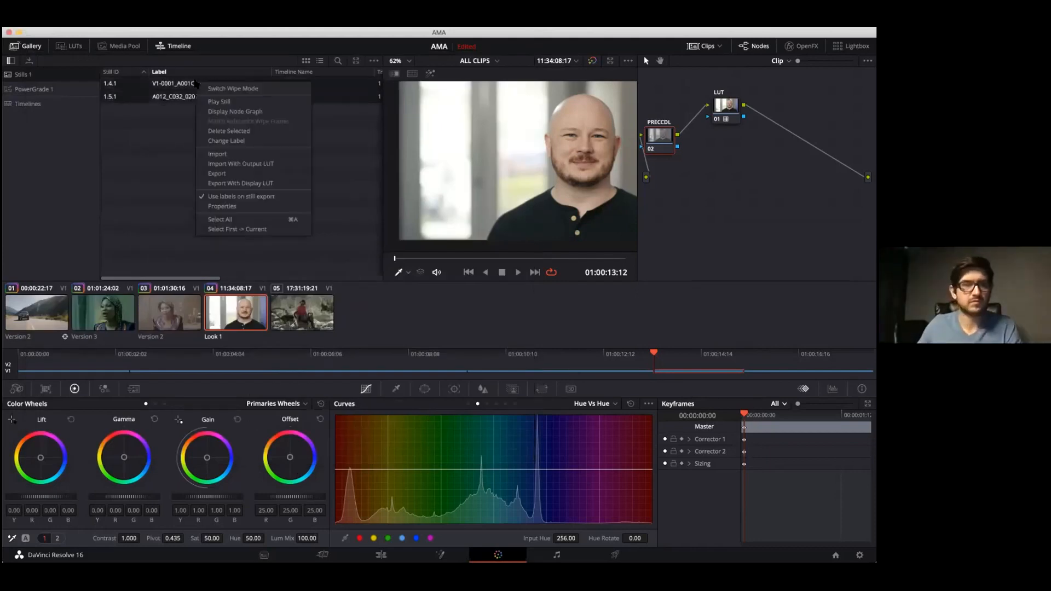
pyautogui.click(217, 174)
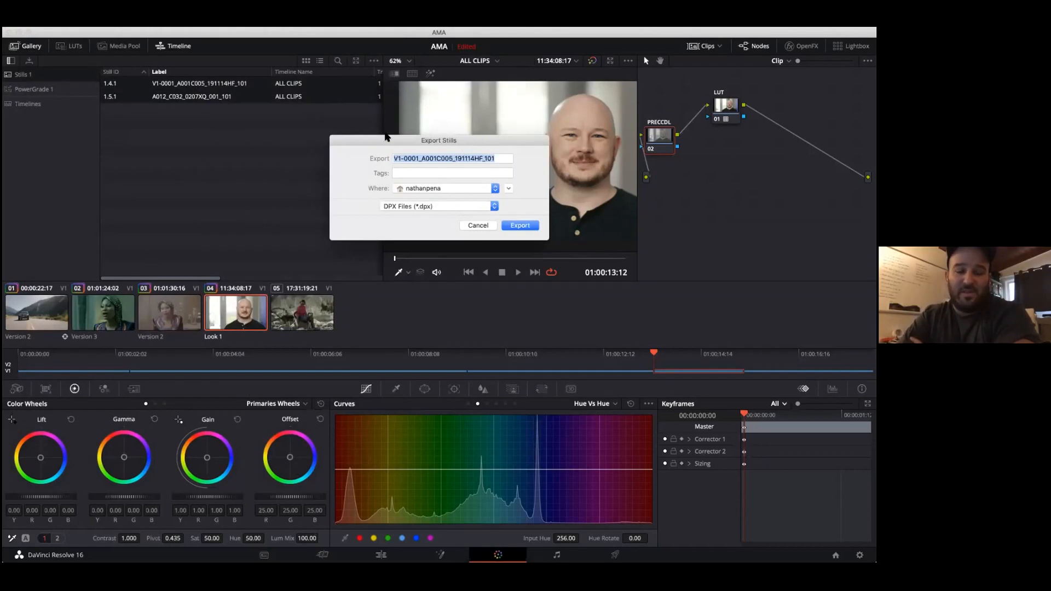
pyautogui.moveTo(401, 139); pyautogui.dragTo(236, 144)
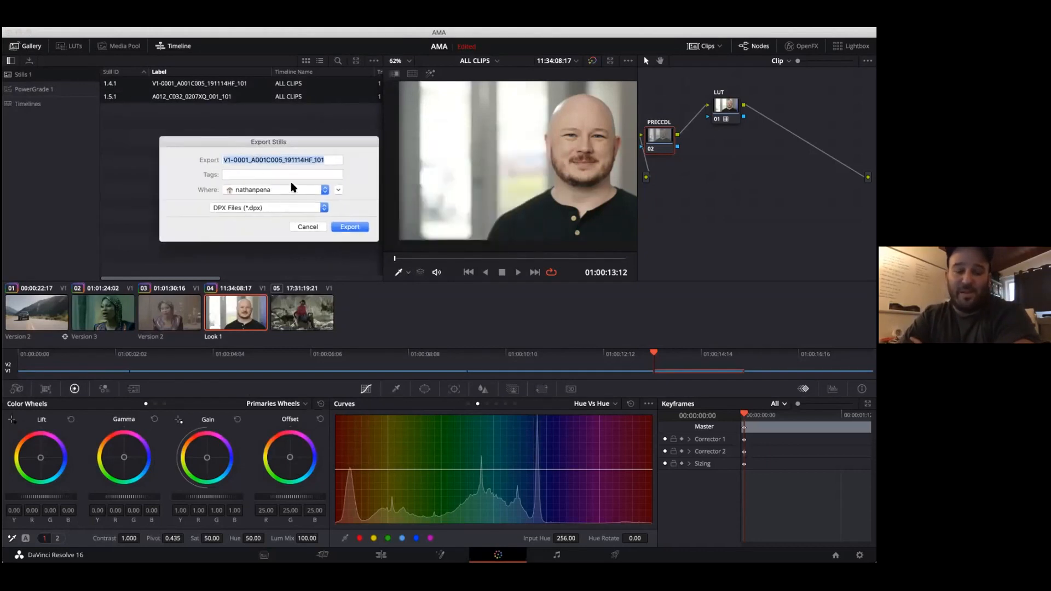
pyautogui.press('super+d')
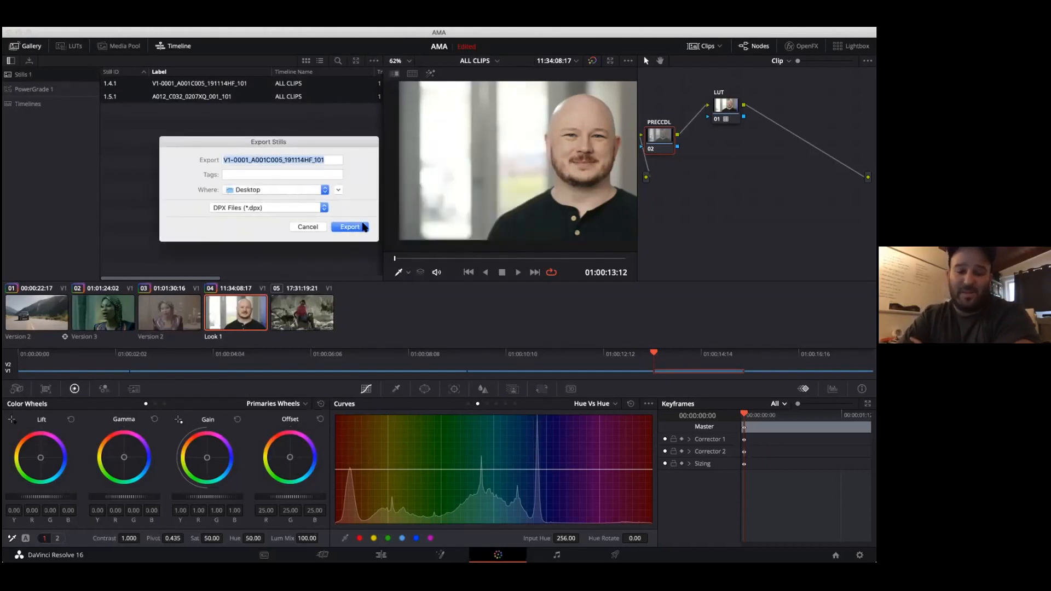
pyautogui.click(314, 211)
pyautogui.click(241, 234)
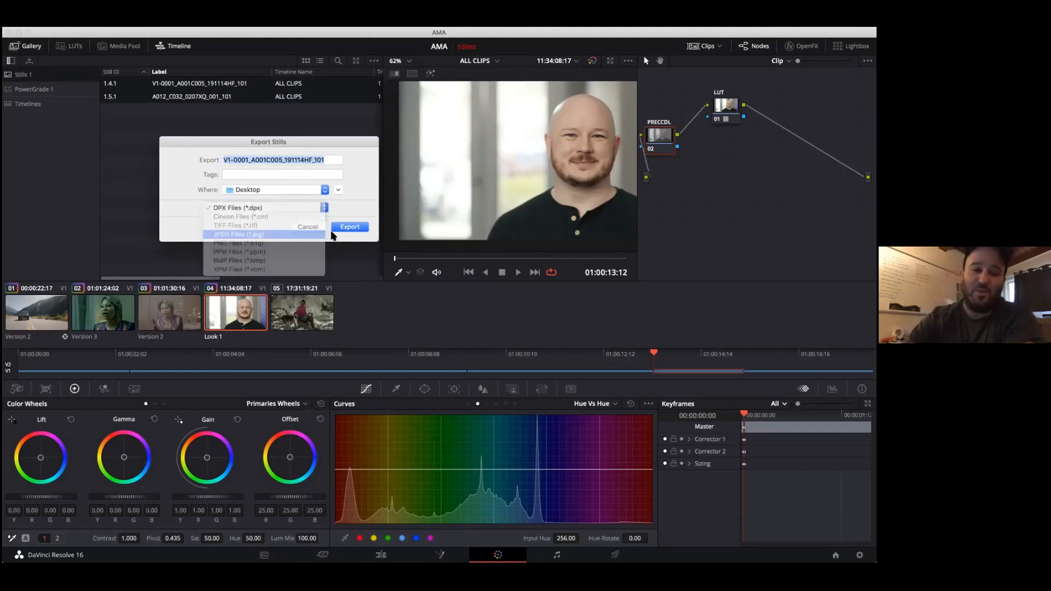
pyautogui.click(354, 225)
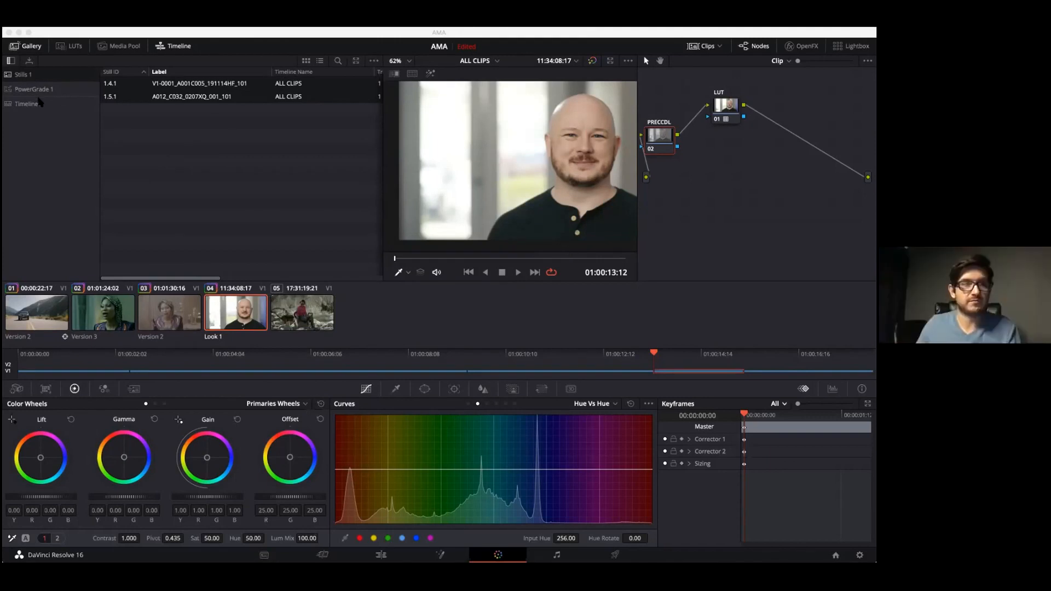
pyautogui.click(533, 228)
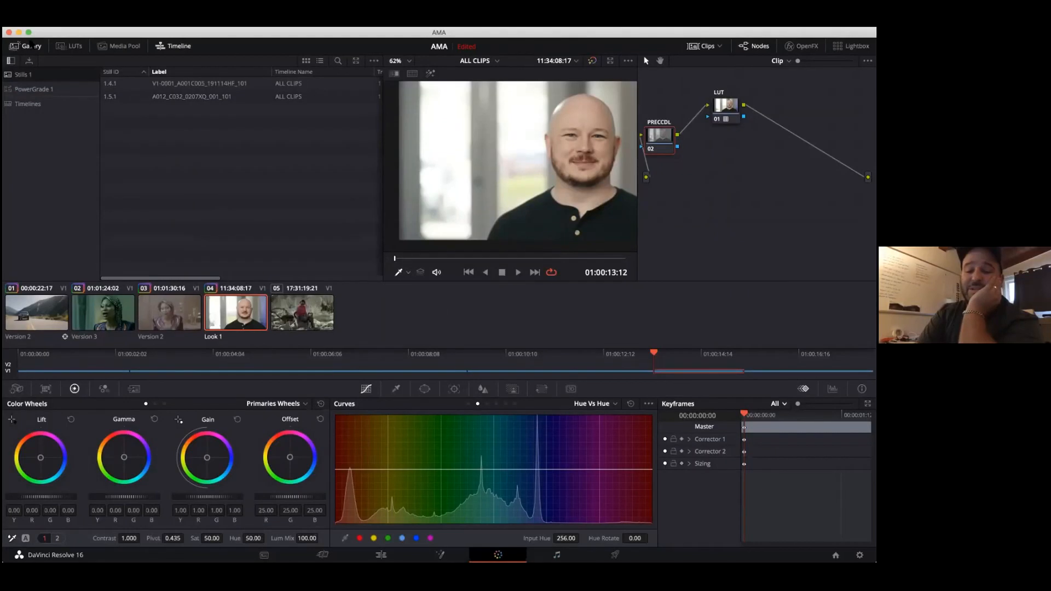
# Step: From clip 05, jump to the source frame of the V1-0001_A001C005 still with Match Reference Wipe Frame
pyautogui.click(32, 45)
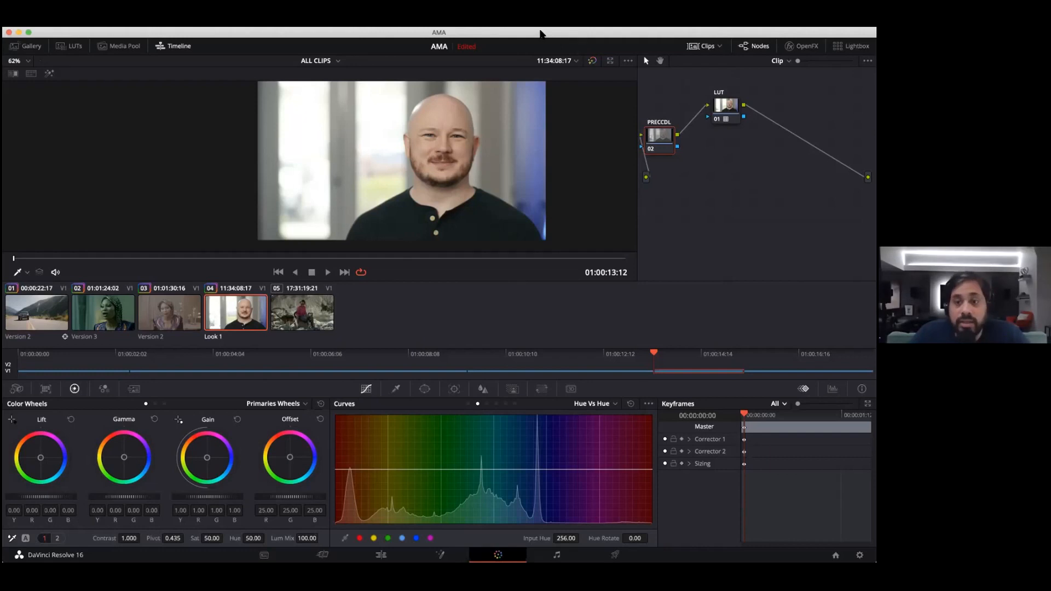
pyautogui.click(26, 46)
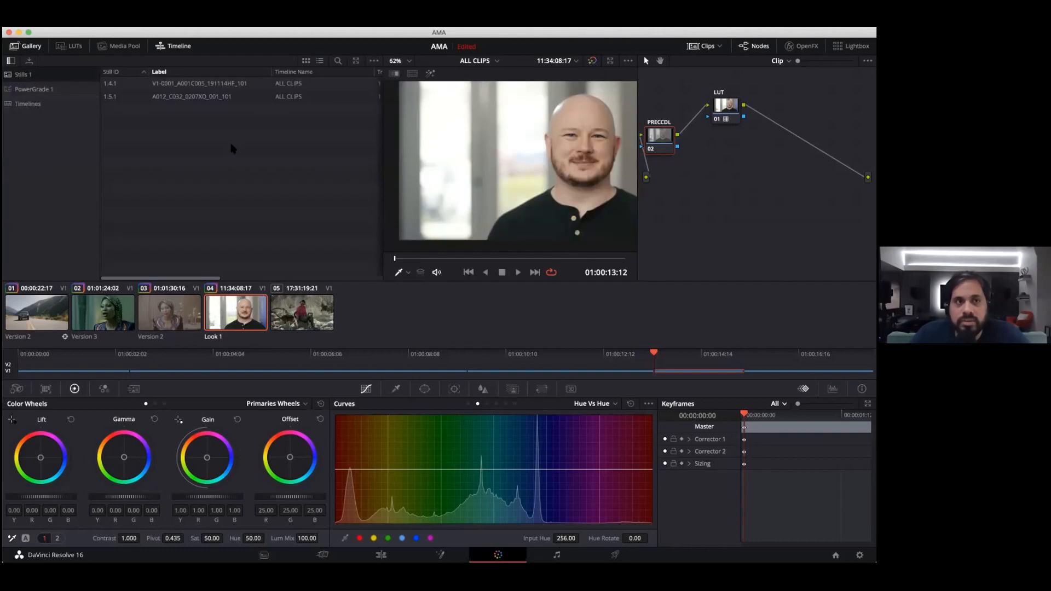
pyautogui.rightClick(200, 84)
pyautogui.click(304, 304)
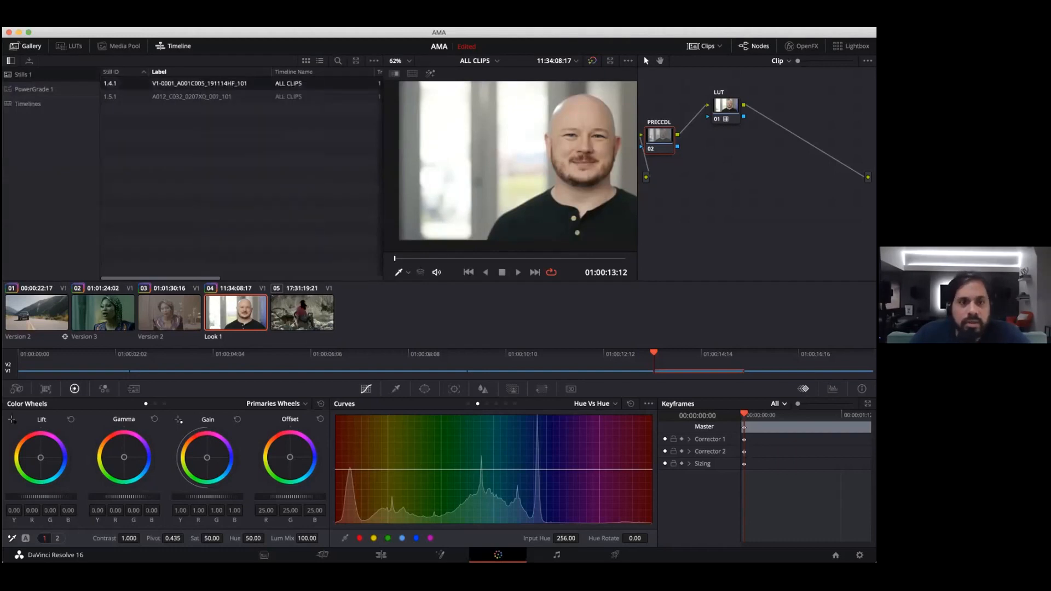
pyautogui.rightClick(205, 86)
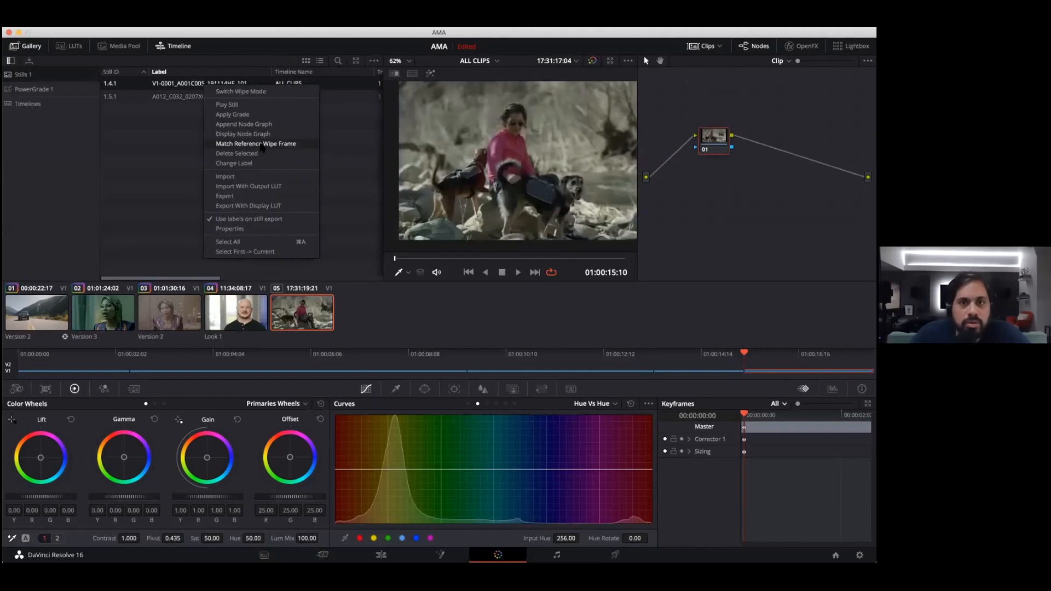
pyautogui.click(257, 144)
pyautogui.press('Up')
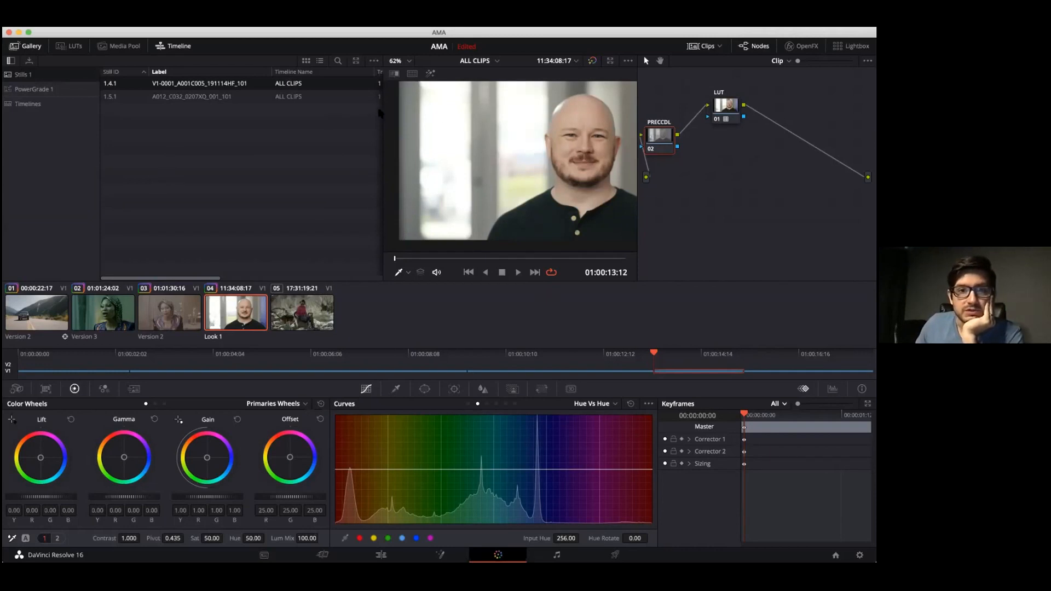
# Step: Narrow the Gallery, delete clip 04's PRECCDL node and move the LUT node close to the graph's source input
pyautogui.moveTo(381, 112); pyautogui.dragTo(164, 117)
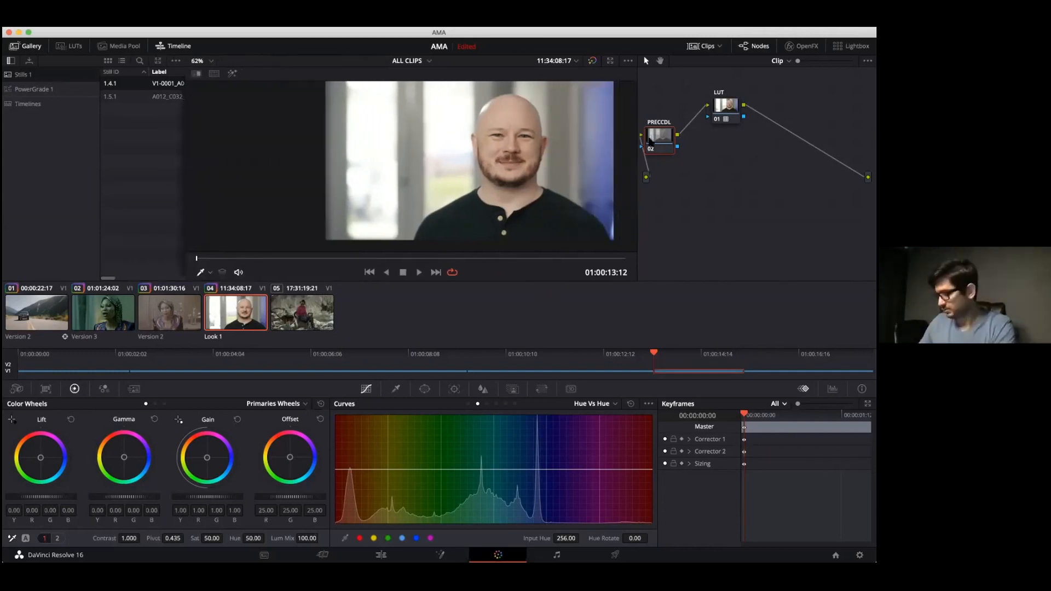
pyautogui.press('Delete')
pyautogui.moveTo(710, 108); pyautogui.dragTo(653, 111)
# Step: Examine the Add Node options available for the LUT node without adding one
pyautogui.rightClick(672, 111)
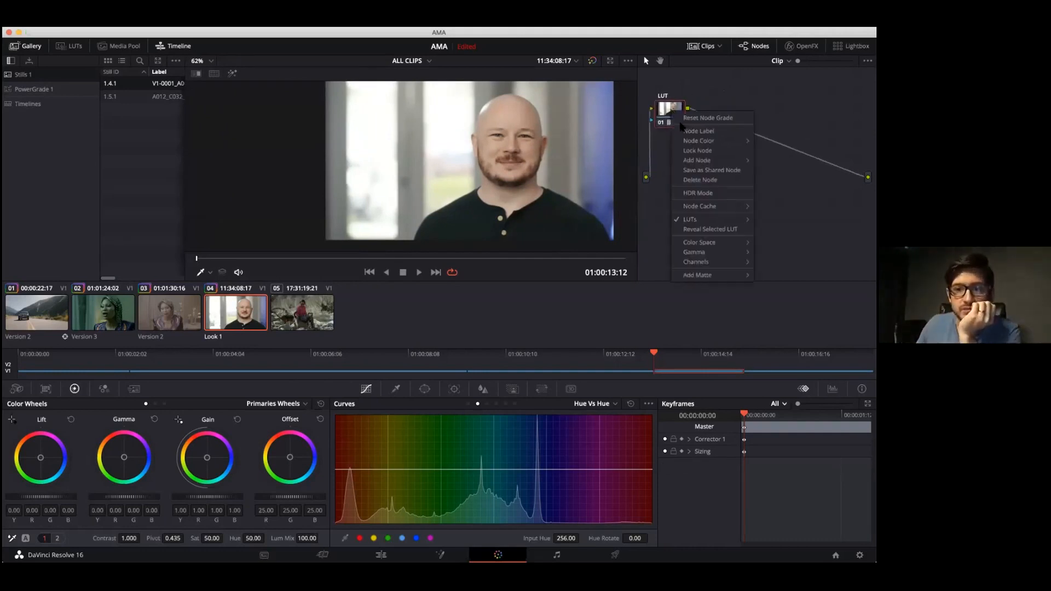
pyautogui.moveTo(719, 159)
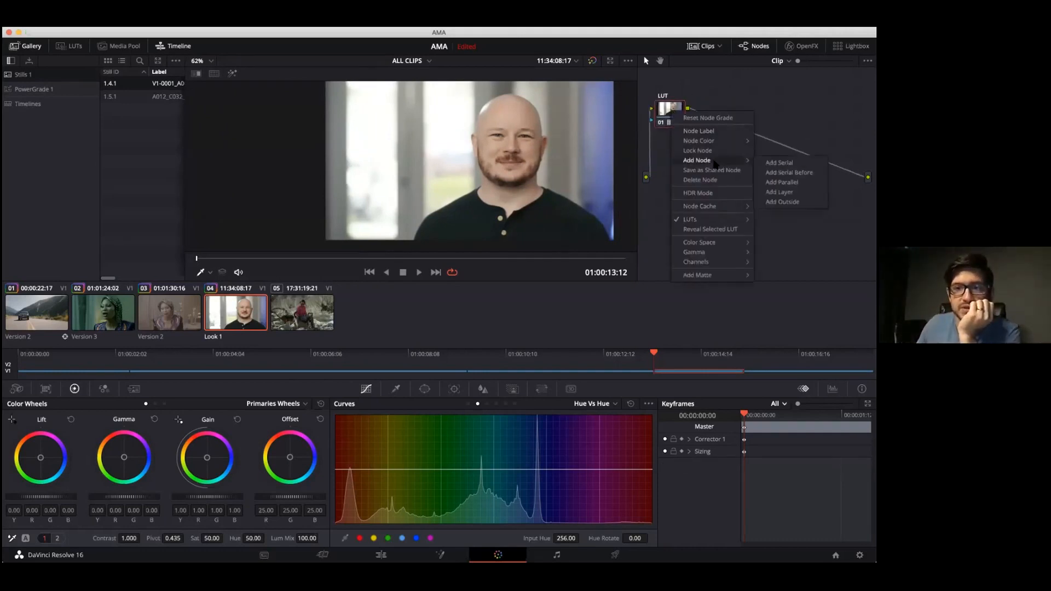
pyautogui.moveTo(725, 142)
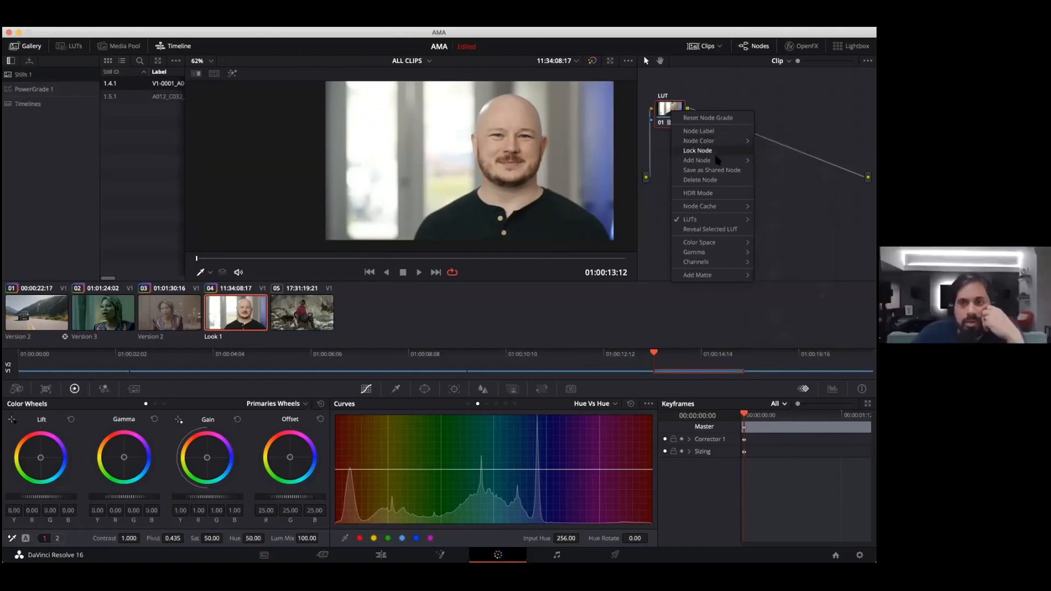
pyautogui.click(786, 107)
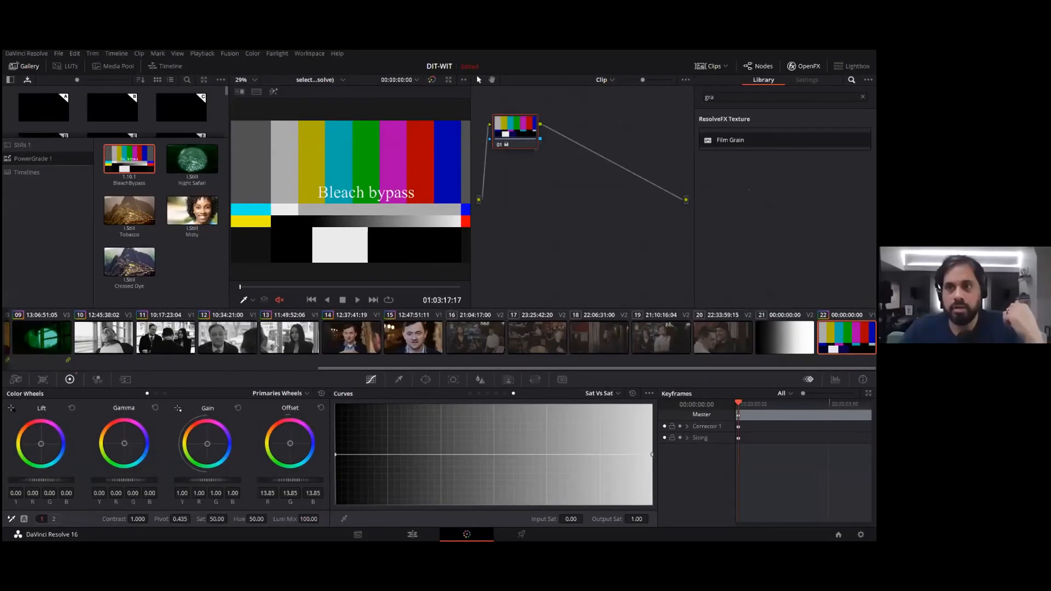
# Step: Hide the OpenFX library in the DIT-WIT project and reset the grade of node 01 on clip 15
pyautogui.click(792, 65)
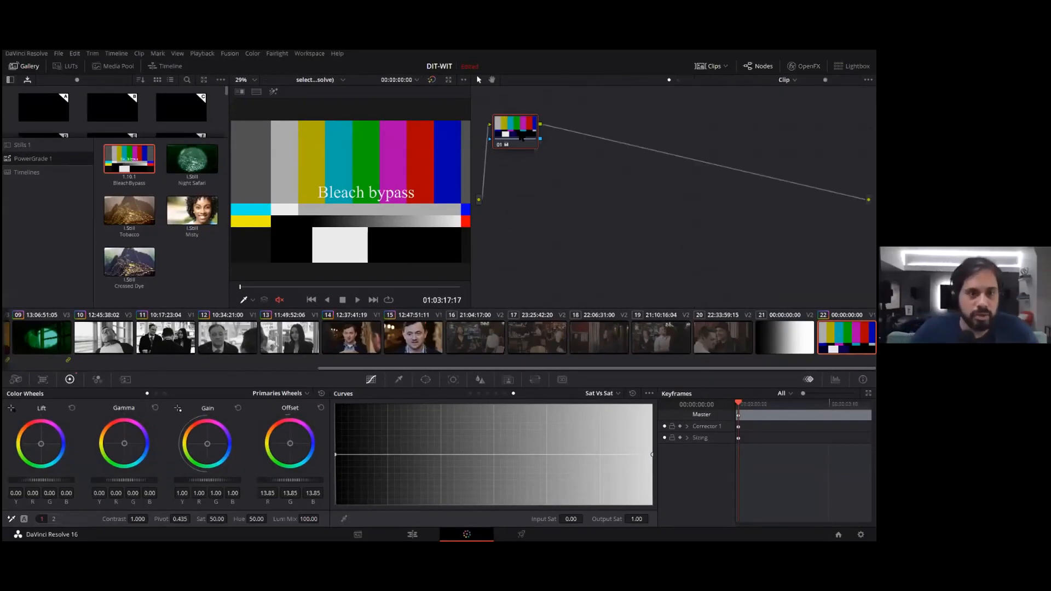
pyautogui.click(425, 317)
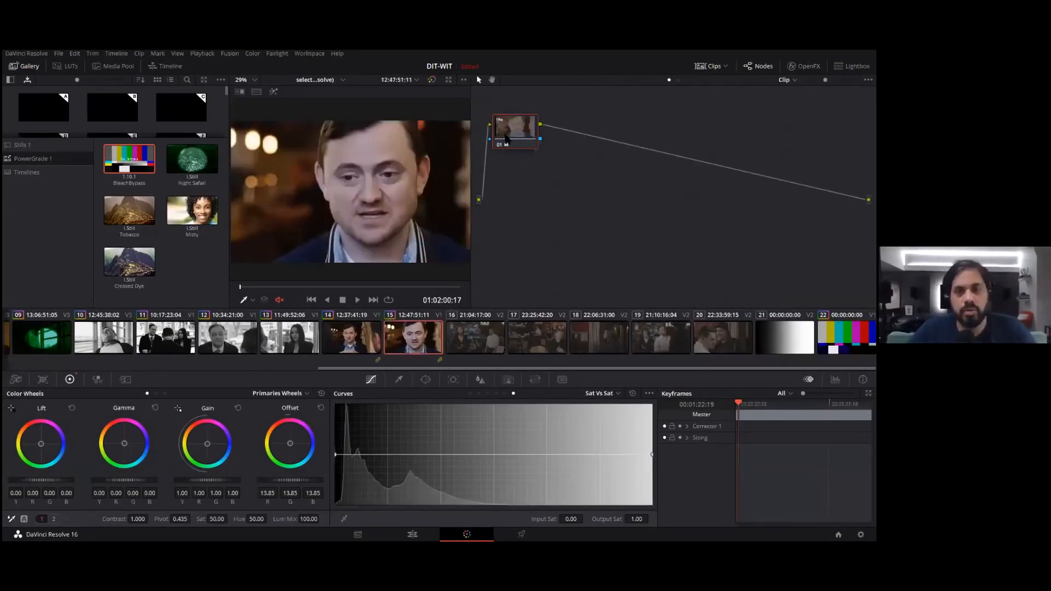
pyautogui.rightClick(506, 138)
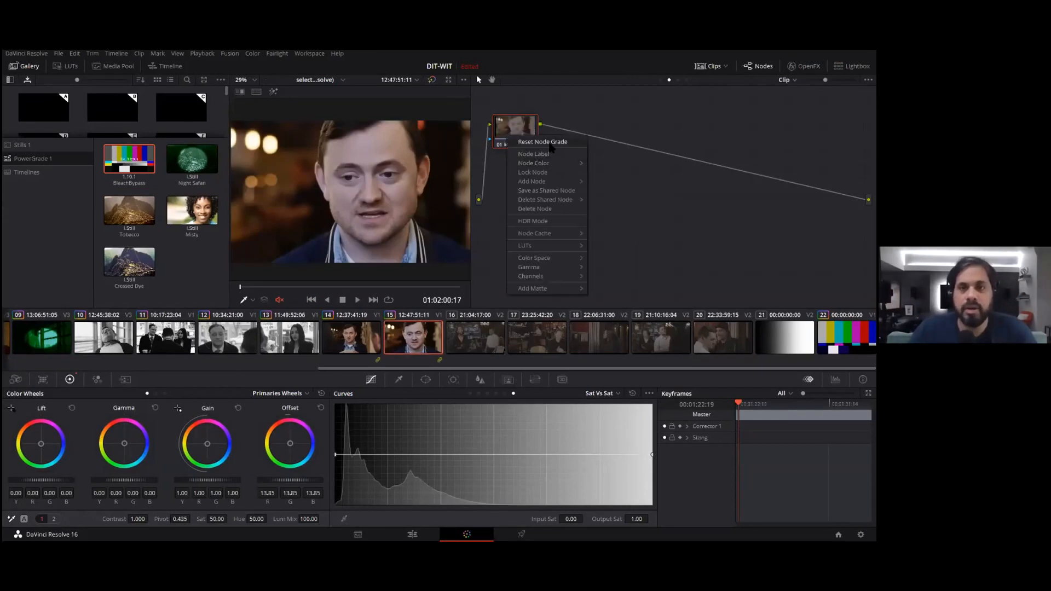
pyautogui.click(550, 143)
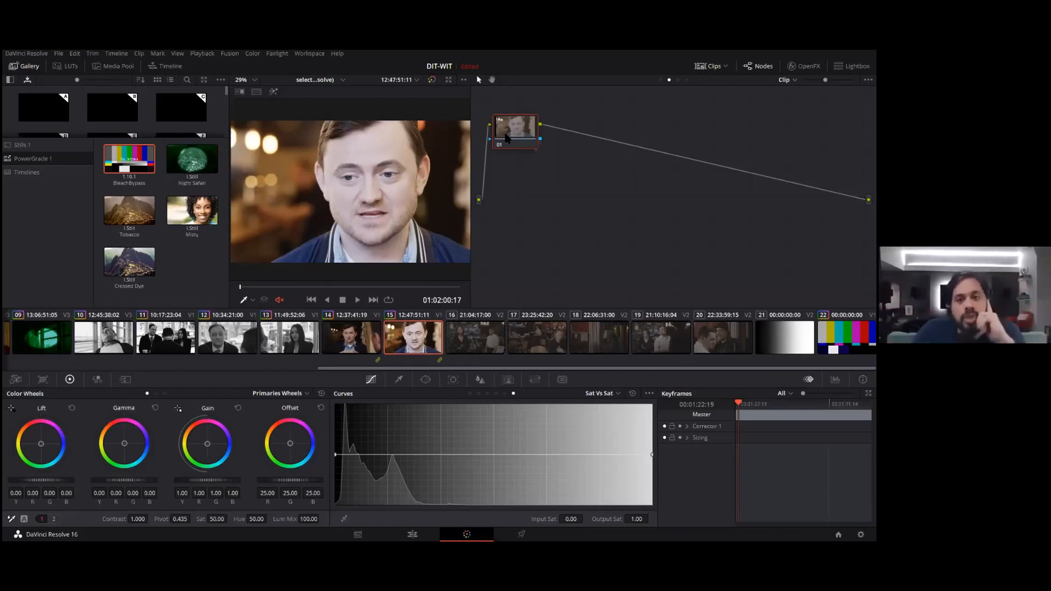
# Step: Review the node types that can be added to clip 15's node 01, and add a layer node
pyautogui.rightClick(513, 129)
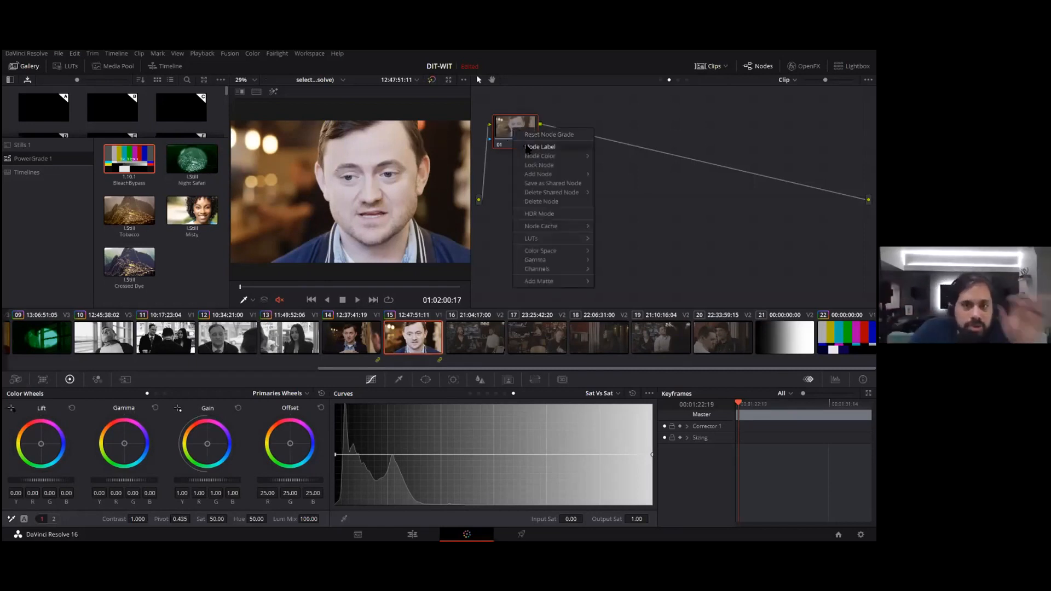
pyautogui.moveTo(550, 175)
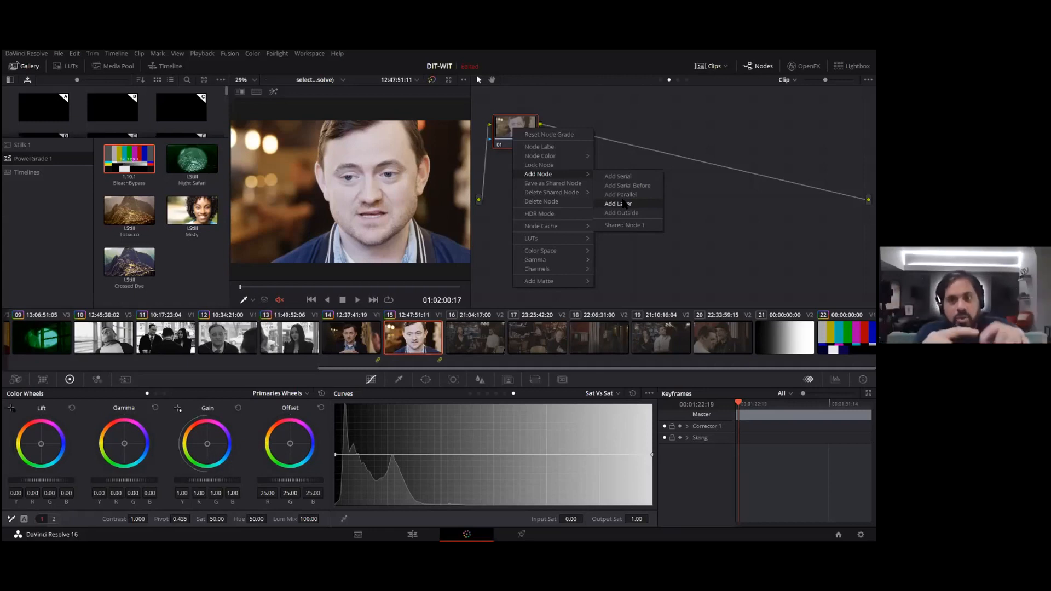
pyautogui.click(691, 122)
pyautogui.rightClick(507, 117)
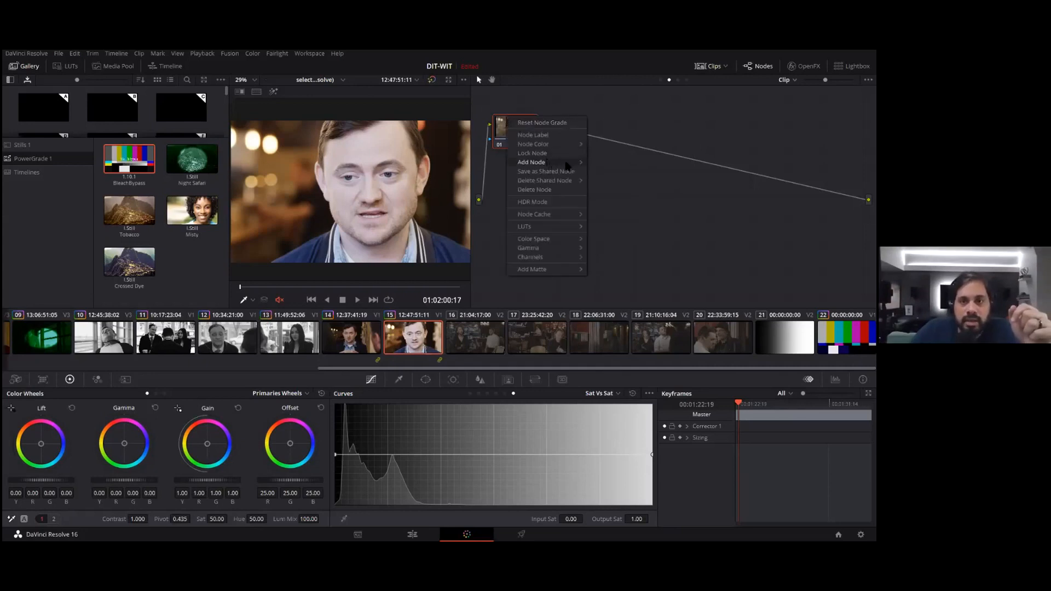
pyautogui.click(617, 192)
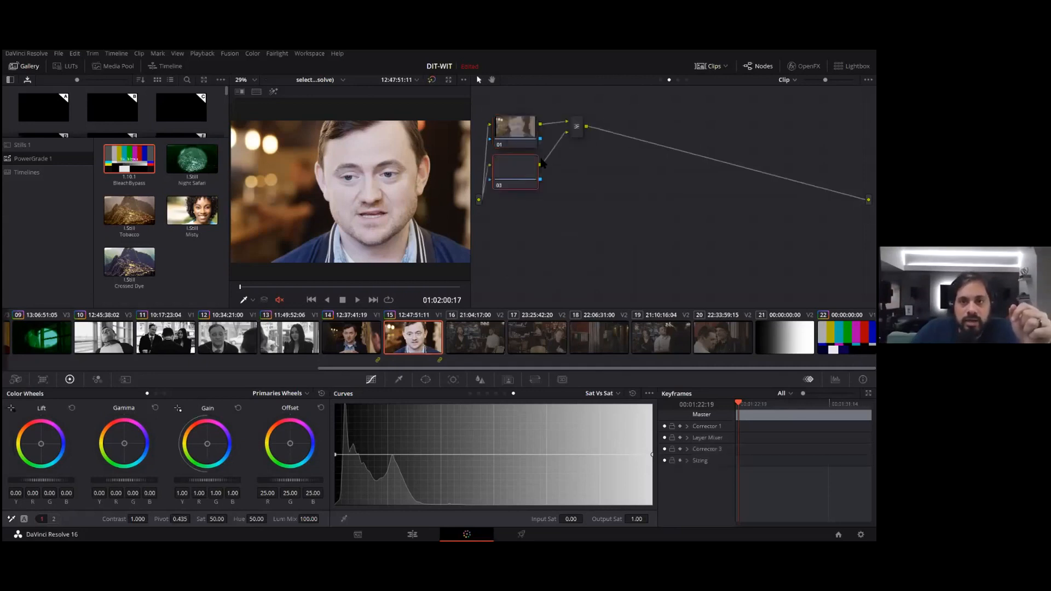
# Step: Add a second layer node from node 03, giving the layer mixer a third corrector input
pyautogui.rightClick(521, 167)
pyautogui.moveTo(553, 211)
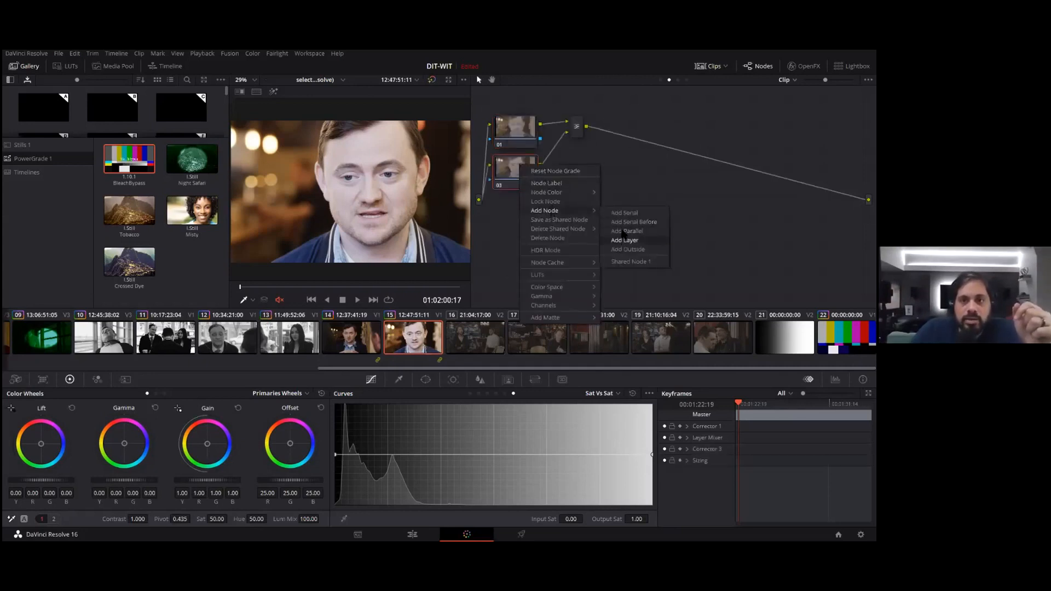
pyautogui.click(623, 236)
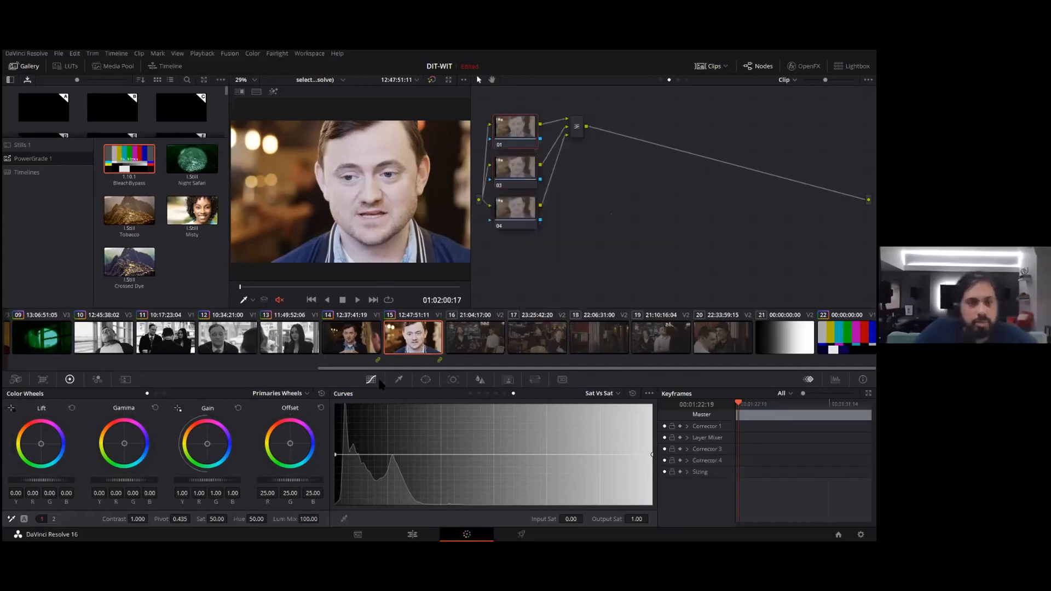
# Step: On node 01, place a circle window over the upper-left part of the face and push Offset to red, about 104, 6, -18
pyautogui.click(425, 379)
pyautogui.click(349, 452)
pyautogui.moveTo(349, 184); pyautogui.dragTo(323, 190)
pyautogui.moveTo(290, 444); pyautogui.dragTo(279, 421)
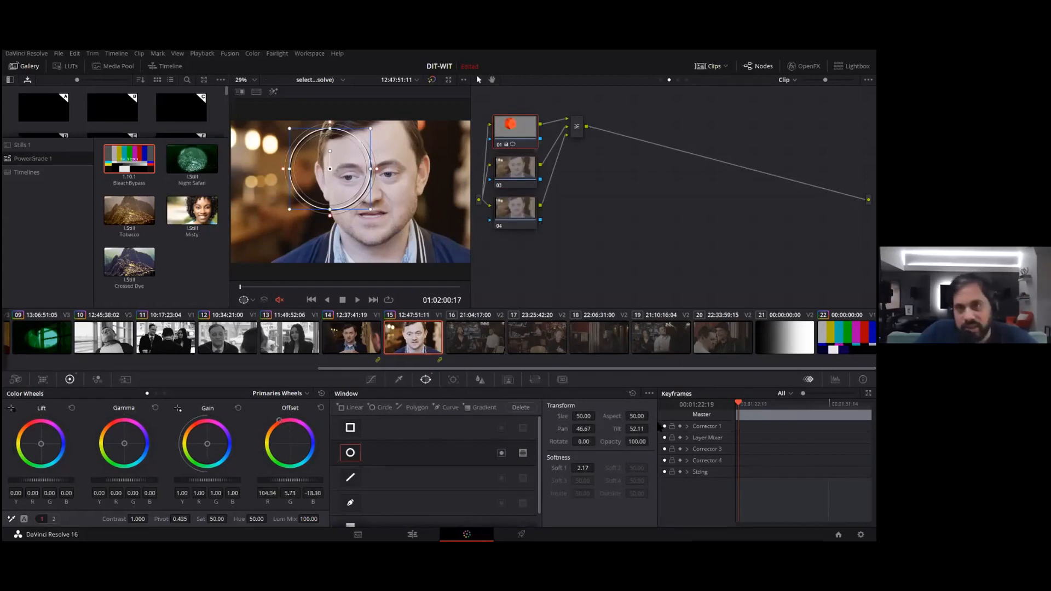
pyautogui.hotkey('shift', 'h')
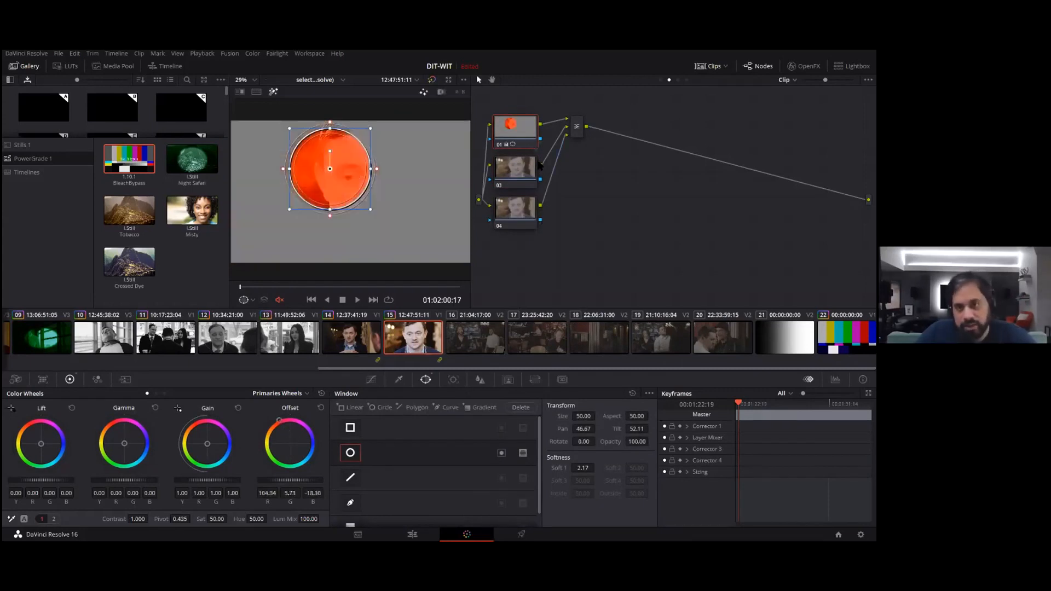
# Step: On node 03, place a circle window overlapping the red one and push Offset to green, about -44, 51, -29
pyautogui.click(528, 175)
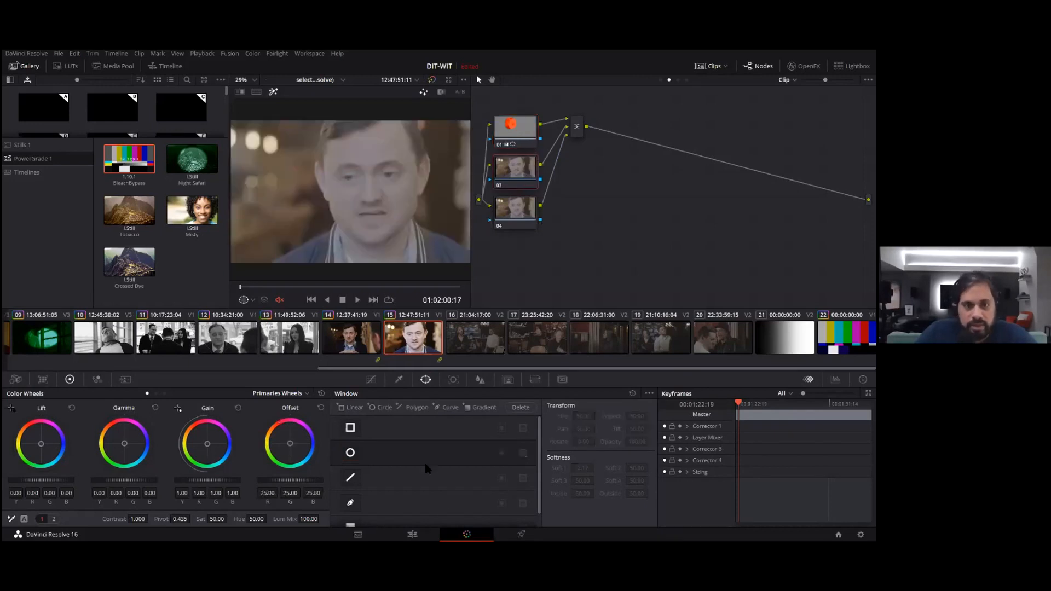
pyautogui.click(350, 452)
pyautogui.moveTo(379, 194); pyautogui.dragTo(398, 181)
pyautogui.moveTo(294, 452); pyautogui.dragTo(276, 465)
pyautogui.hotkey('shift', 'h')
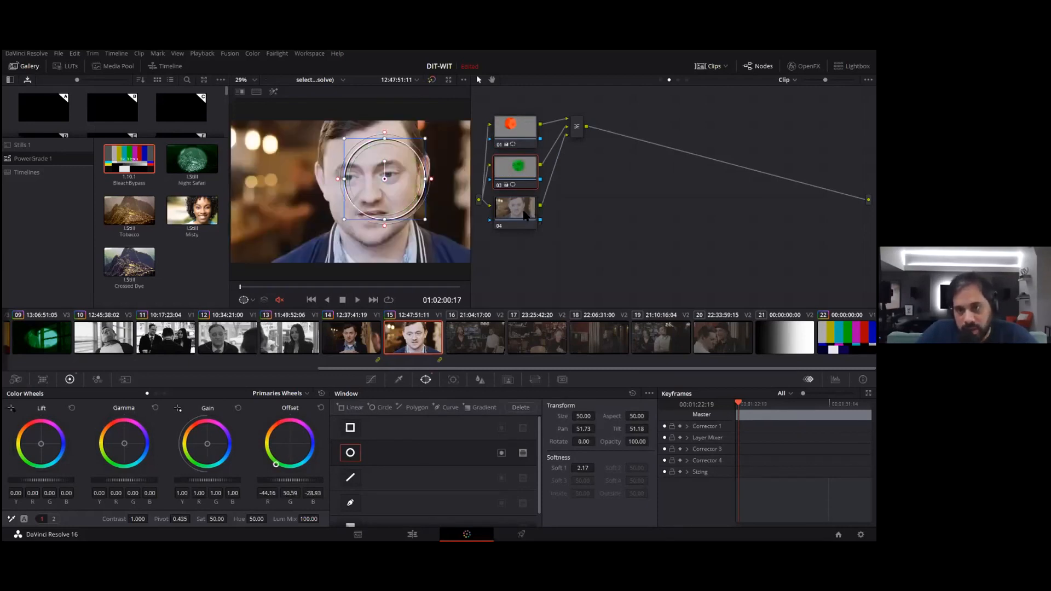
pyautogui.hotkey('shift', 'h')
# Step: On node 04, place a circle window below the other two and push Offset to blue, about 8, 15, 176, then hide the window outline
pyautogui.click(498, 213)
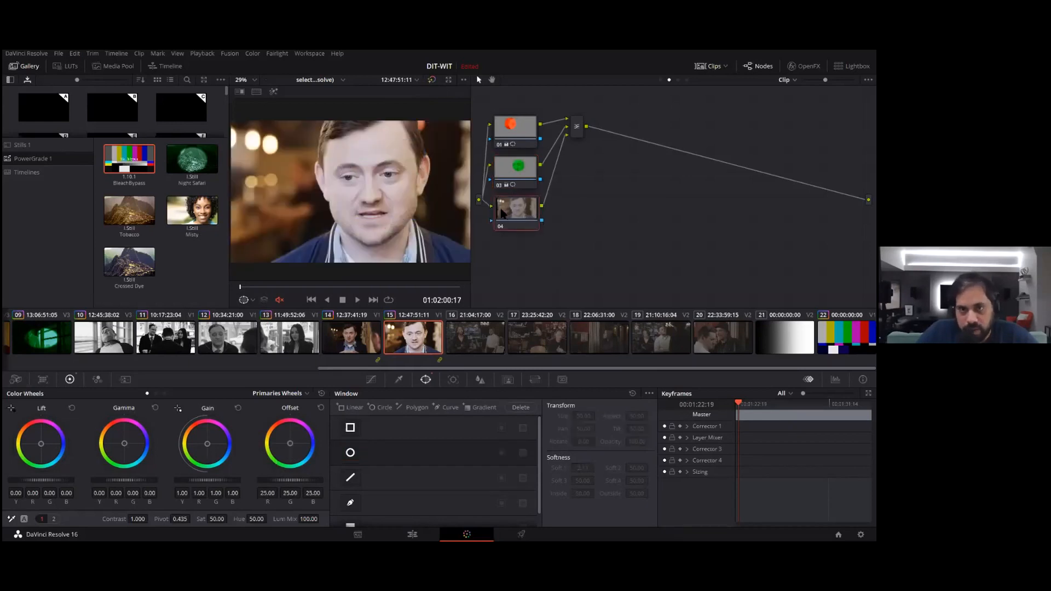
pyautogui.click(350, 455)
pyautogui.moveTo(358, 193); pyautogui.dragTo(346, 209)
pyautogui.moveTo(289, 447); pyautogui.dragTo(316, 446)
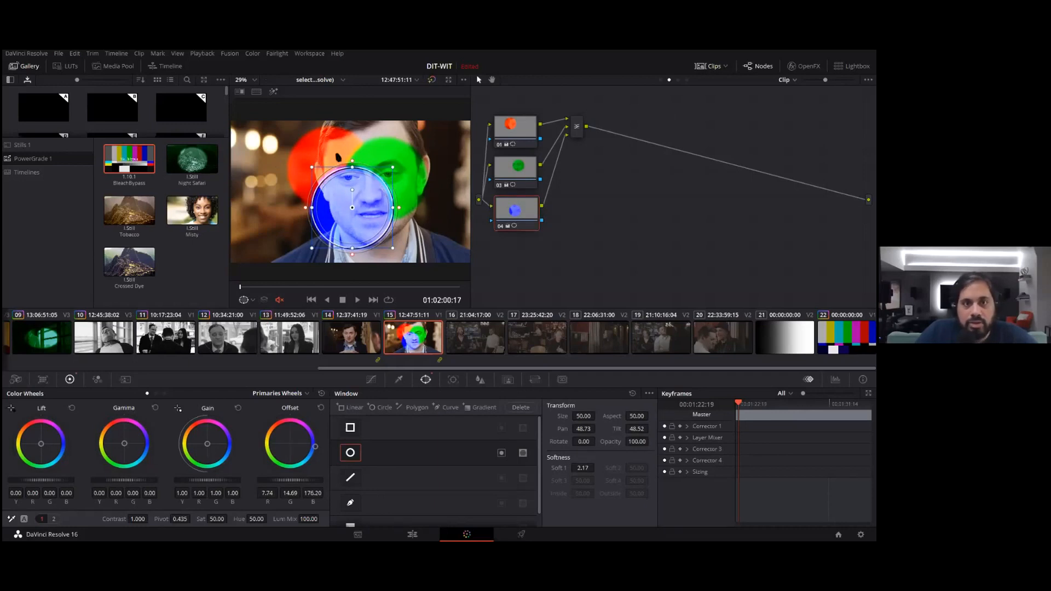
pyautogui.click(372, 379)
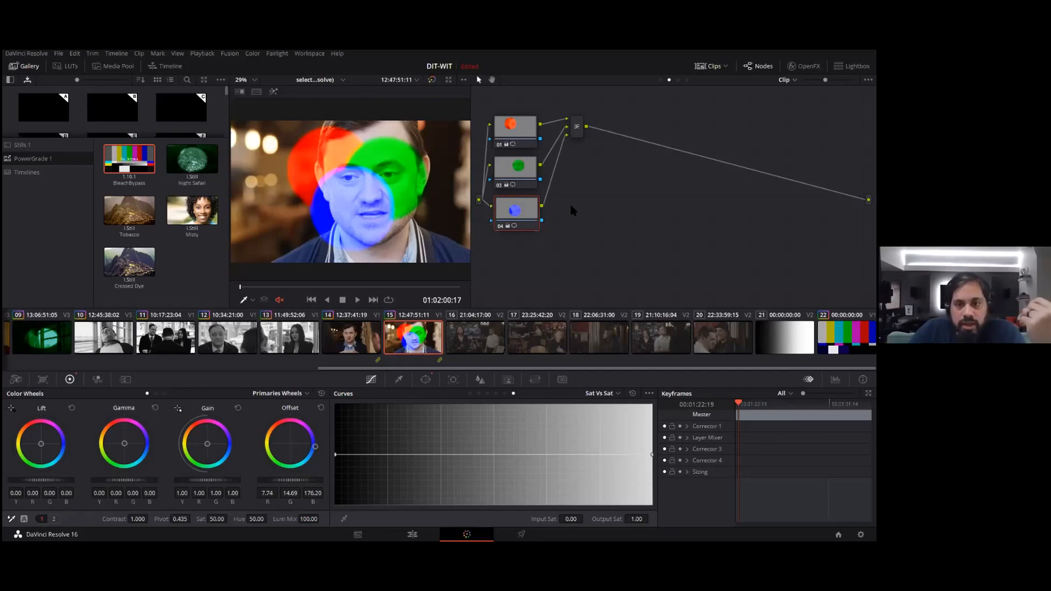
# Step: Try raising node 04's key output gain to 1.180 and undo it
pyautogui.click(509, 379)
pyautogui.moveTo(558, 468)
pyautogui.mouseDown()
pyautogui.moveTo(542, 468)
pyautogui.moveTo(568, 466)
pyautogui.mouseUp()
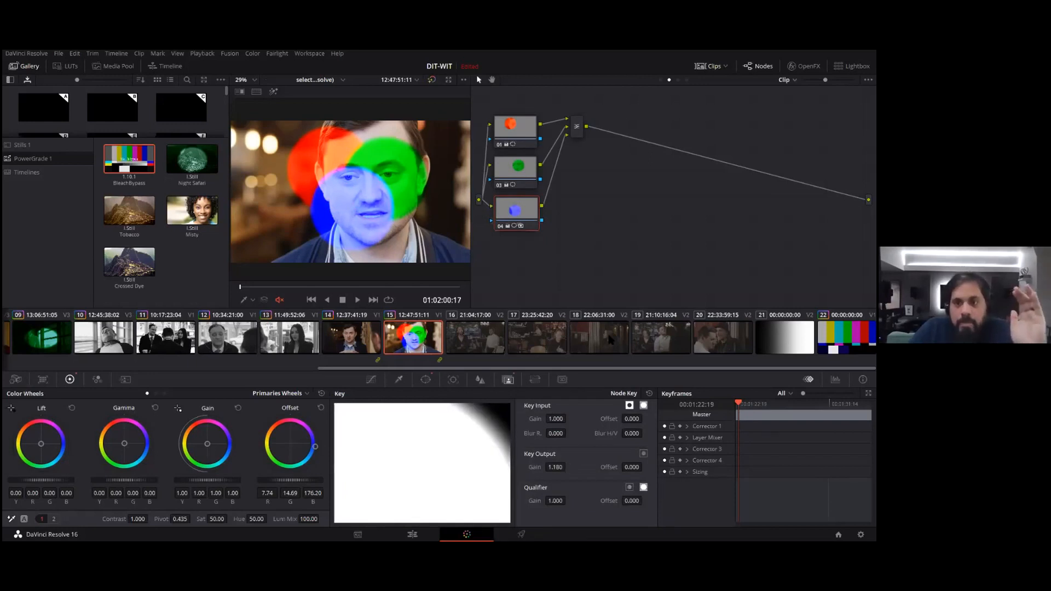
pyautogui.hotkey('ctrl', 'z')
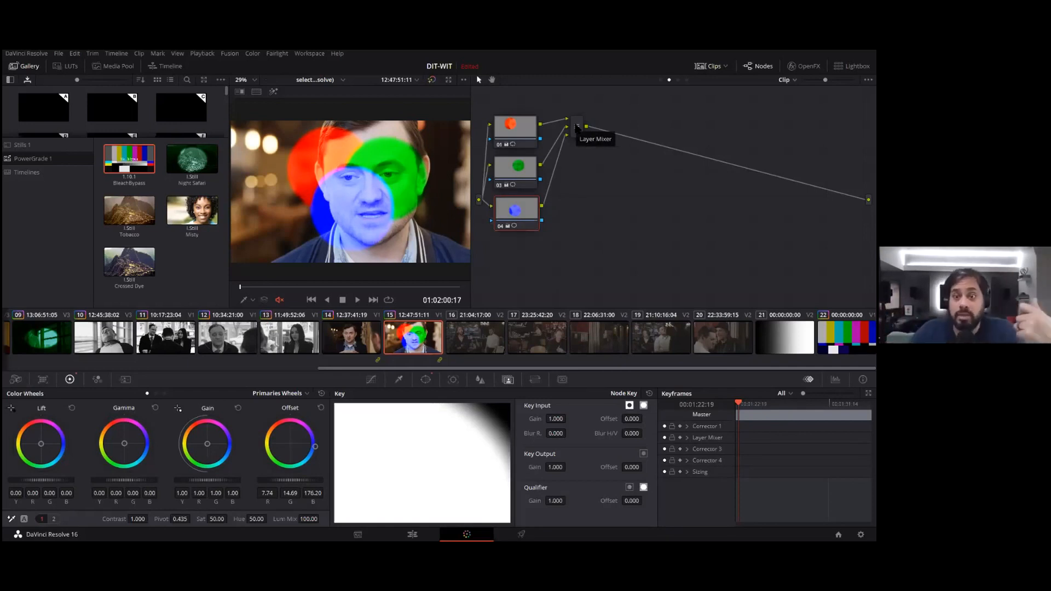
# Step: Morph the layer mixer into a parallel node and back into a layer mixer to compare the blending
pyautogui.rightClick(576, 128)
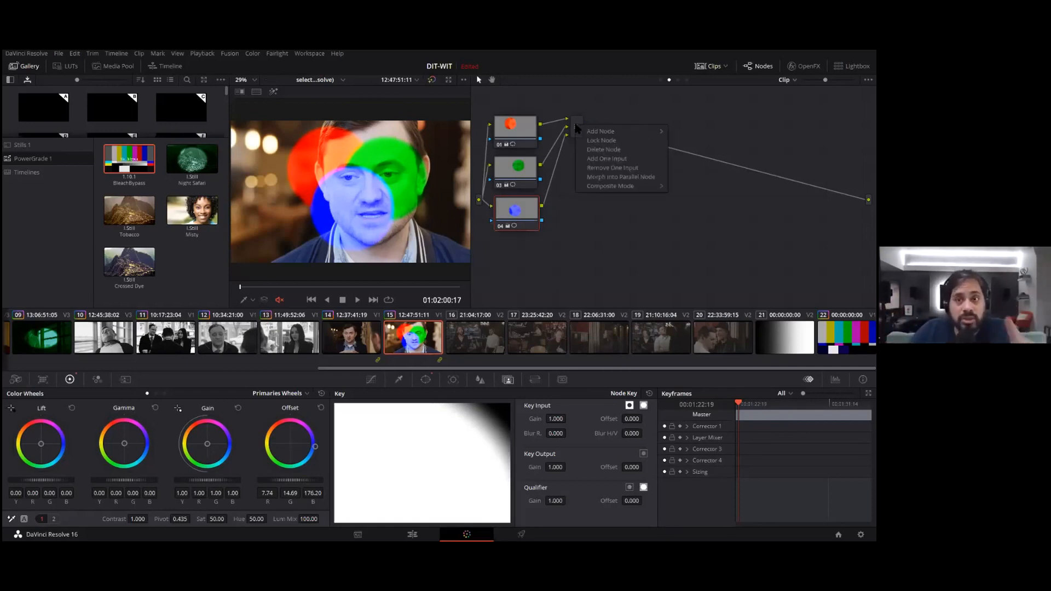
pyautogui.click(614, 178)
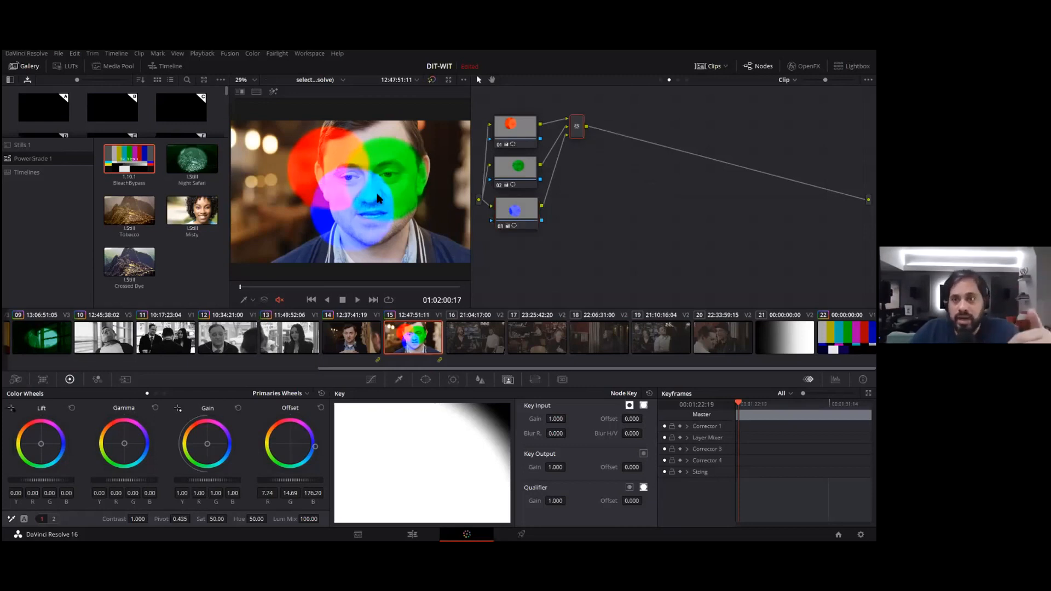
pyautogui.rightClick(574, 120)
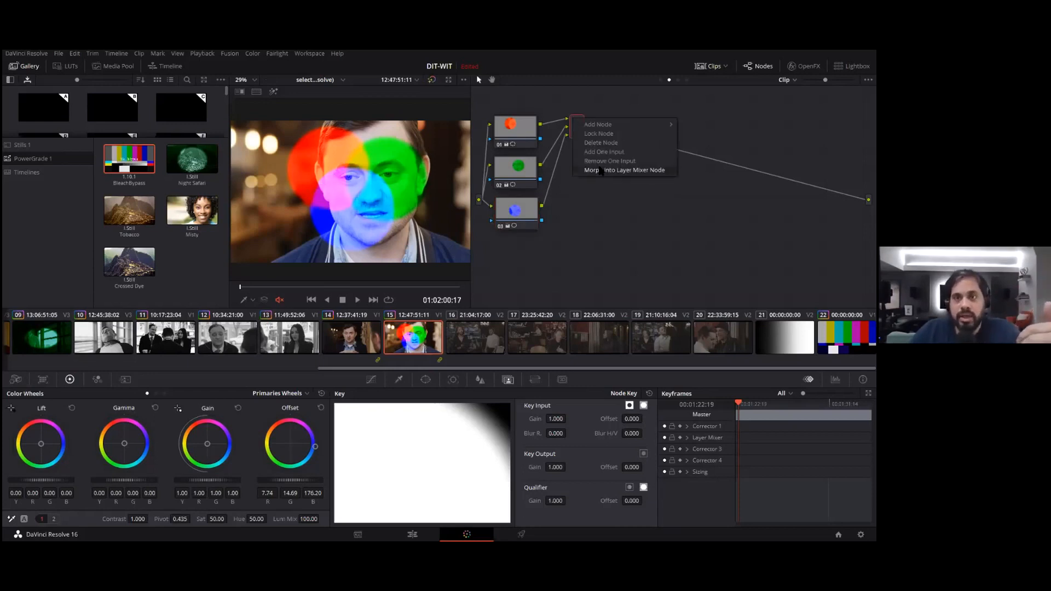
pyautogui.click(600, 170)
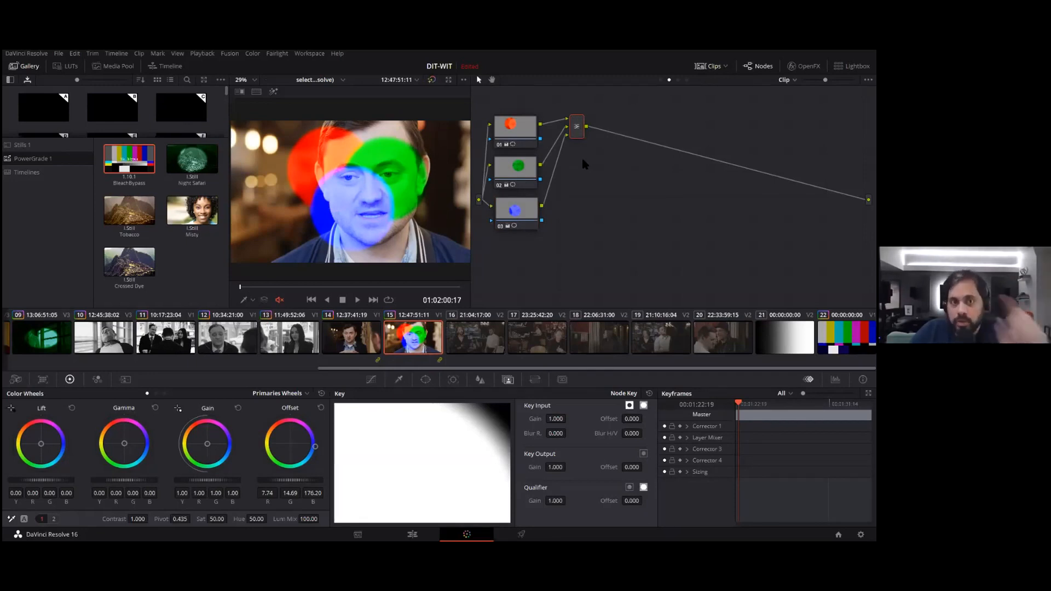
# Step: Reduce the softness of the circle windows on nodes 01, 02 and 03, with node 03's Soft 1 at 0.40
pyautogui.click(503, 132)
pyautogui.click(425, 379)
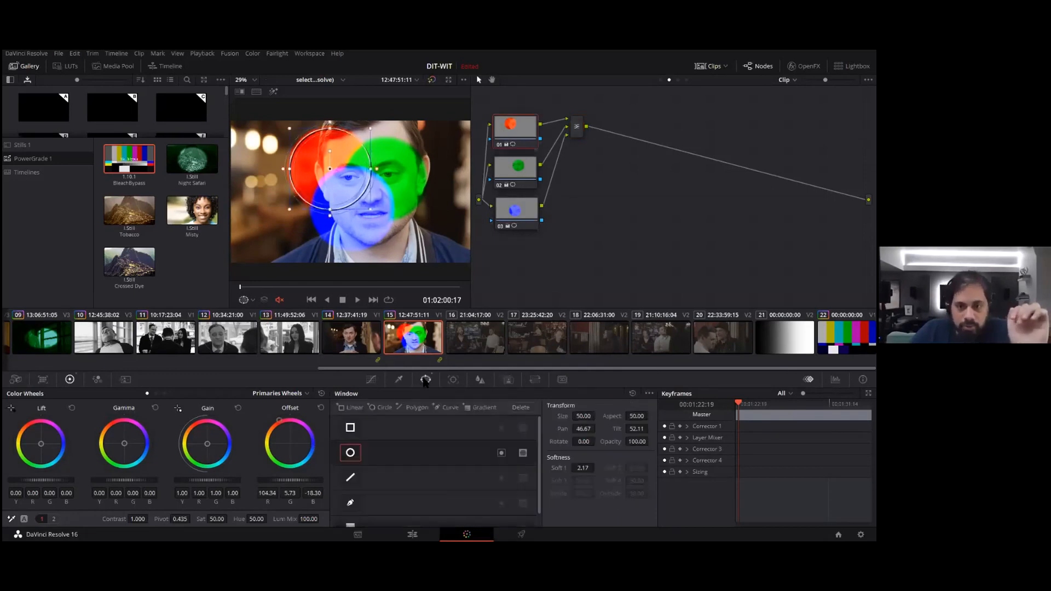
pyautogui.moveTo(582, 468); pyautogui.dragTo(569, 468)
pyautogui.click(514, 167)
pyautogui.click(517, 215)
pyautogui.moveTo(214, 304); pyautogui.dragTo(249, 208)
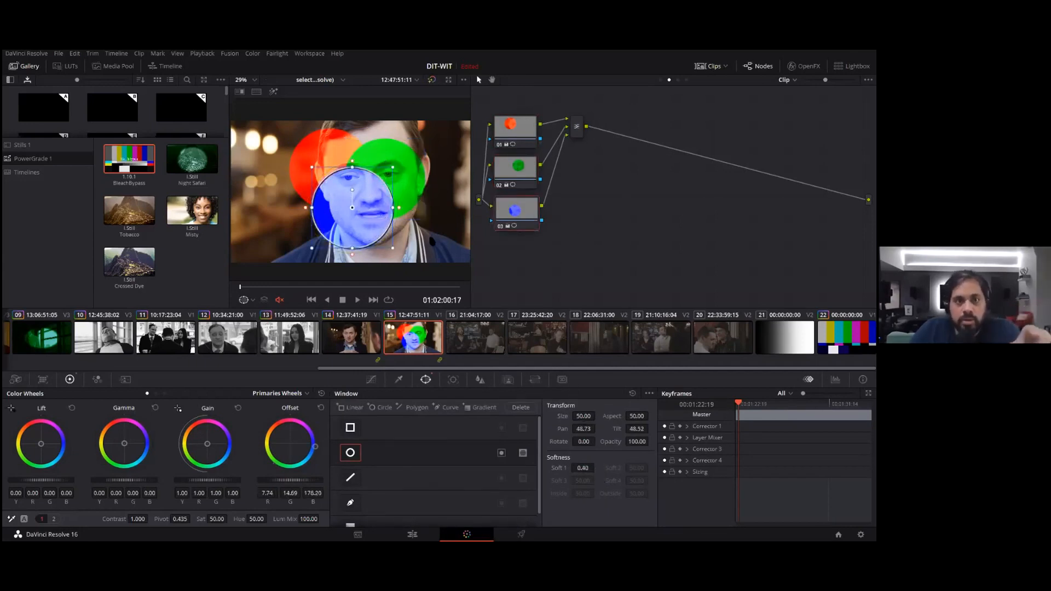
pyautogui.click(371, 380)
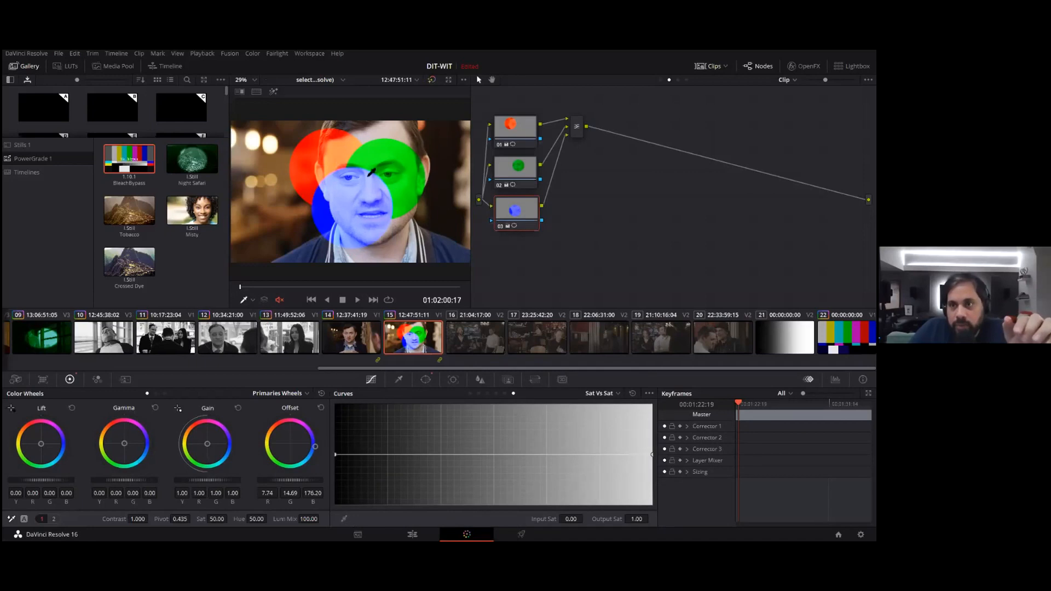
# Step: Morph clip 15's layer mixer into a parallel node
pyautogui.rightClick(579, 133)
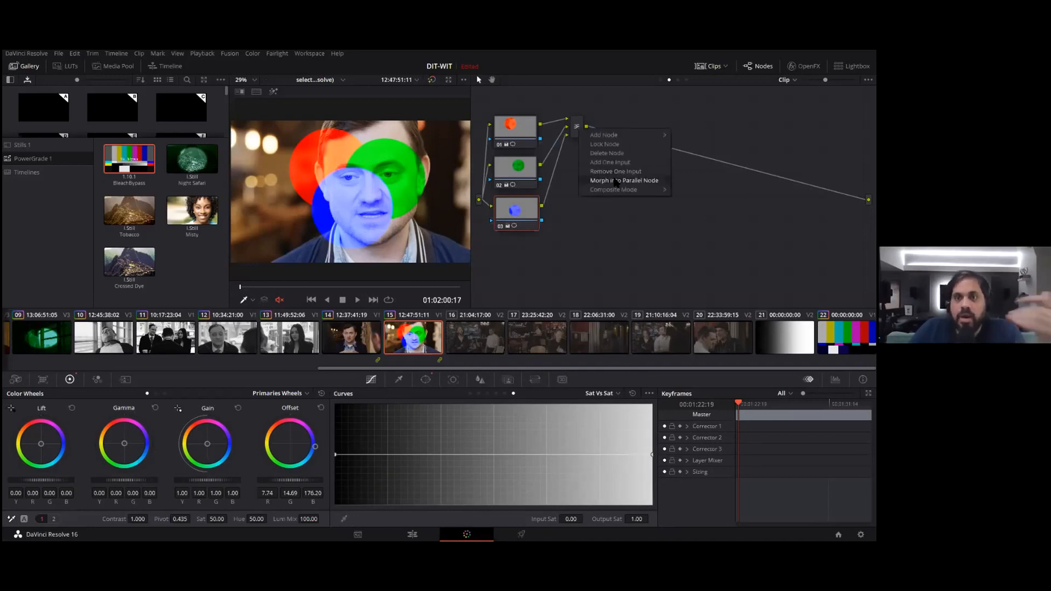
pyautogui.click(624, 180)
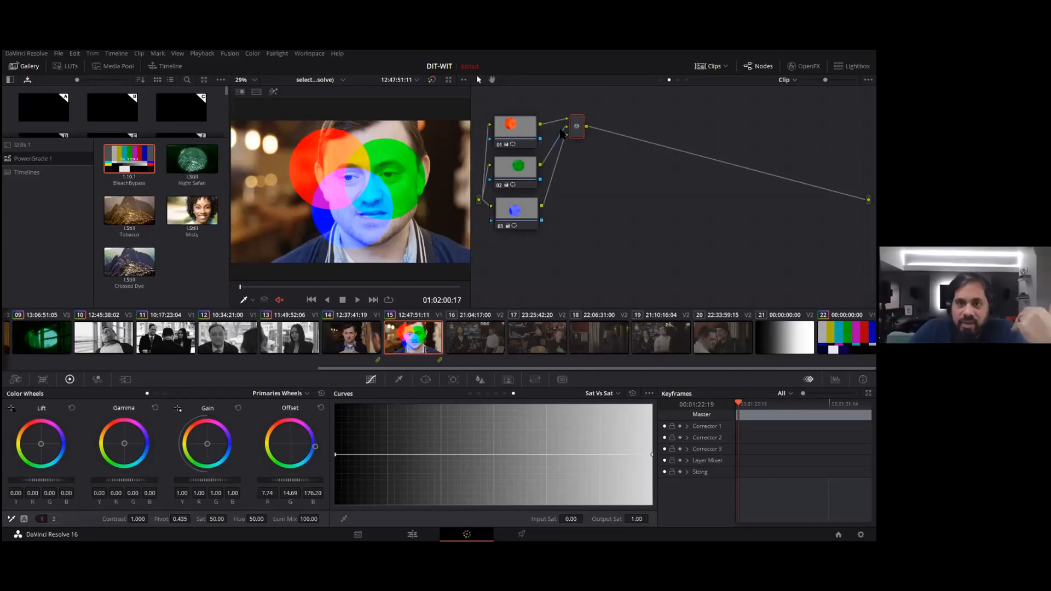
pyautogui.rightClick(504, 137)
pyautogui.moveTo(548, 181)
pyautogui.click(629, 130)
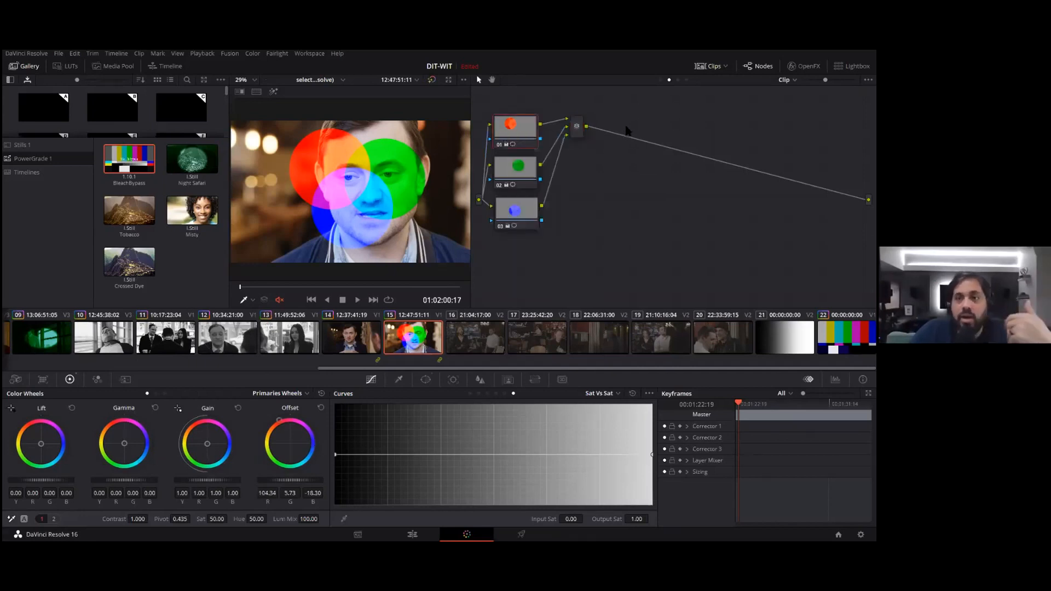
# Step: Try adding an outside node after the red node 01
pyautogui.rightClick(499, 125)
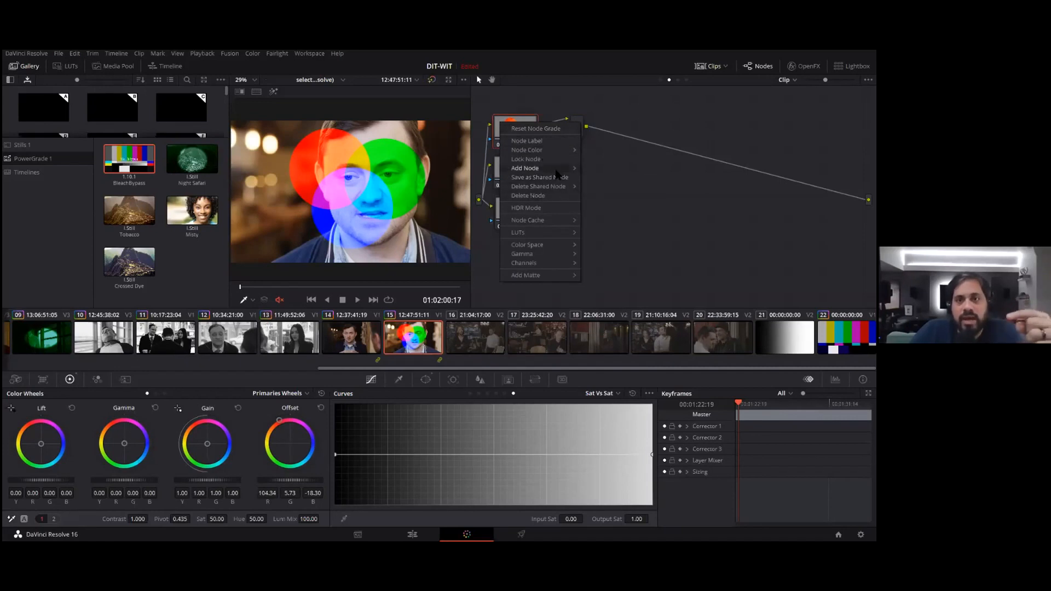
pyautogui.click(557, 174)
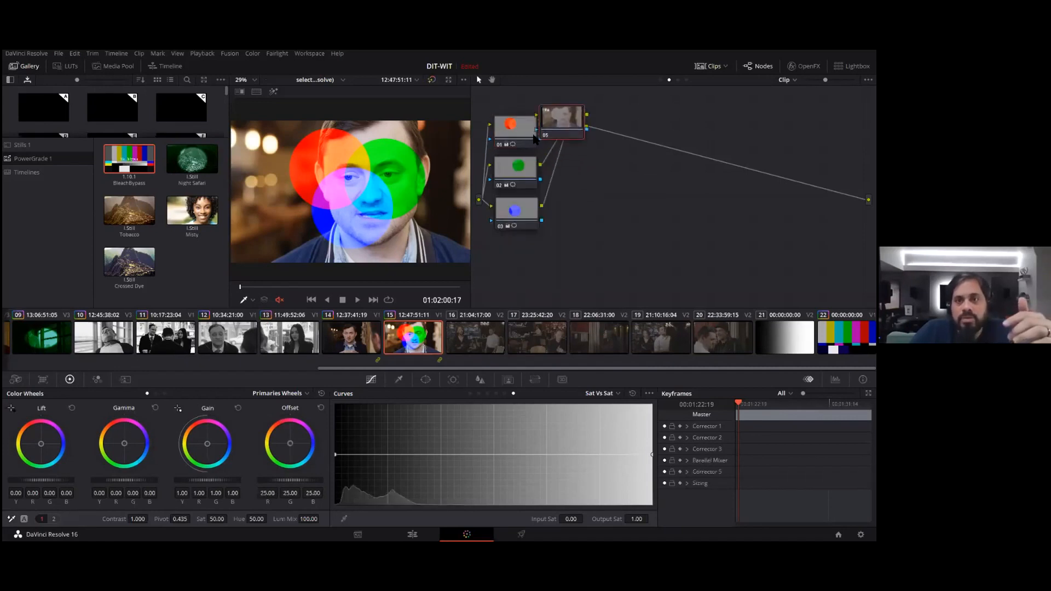
pyautogui.moveTo(515, 135); pyautogui.dragTo(499, 129)
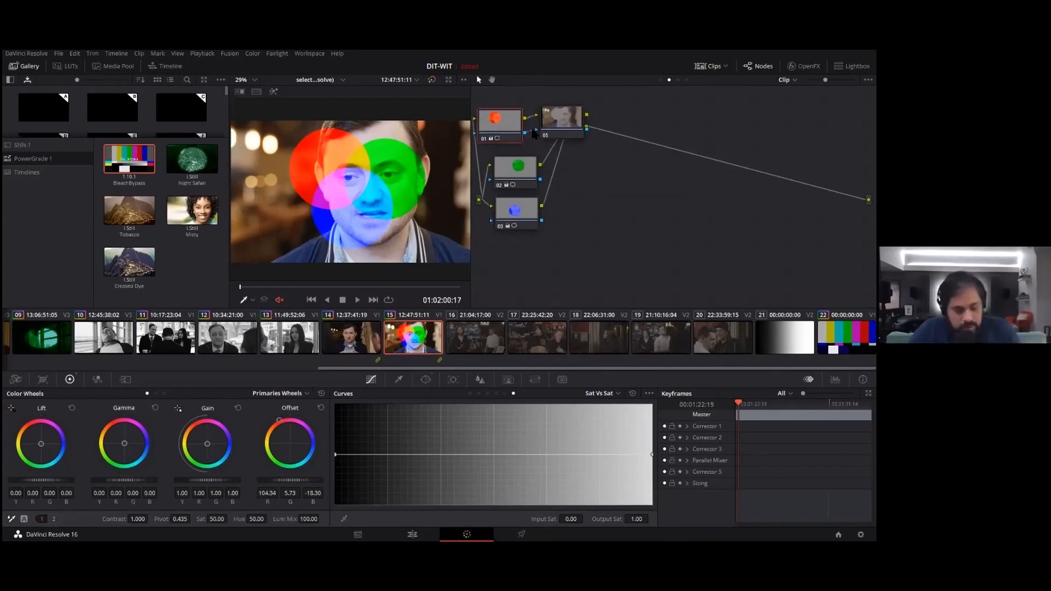
# Step: Undo the node added after node 01 and move node 01 and the parallel mixer farther apart
pyautogui.hotkey('ctrl', 'z')
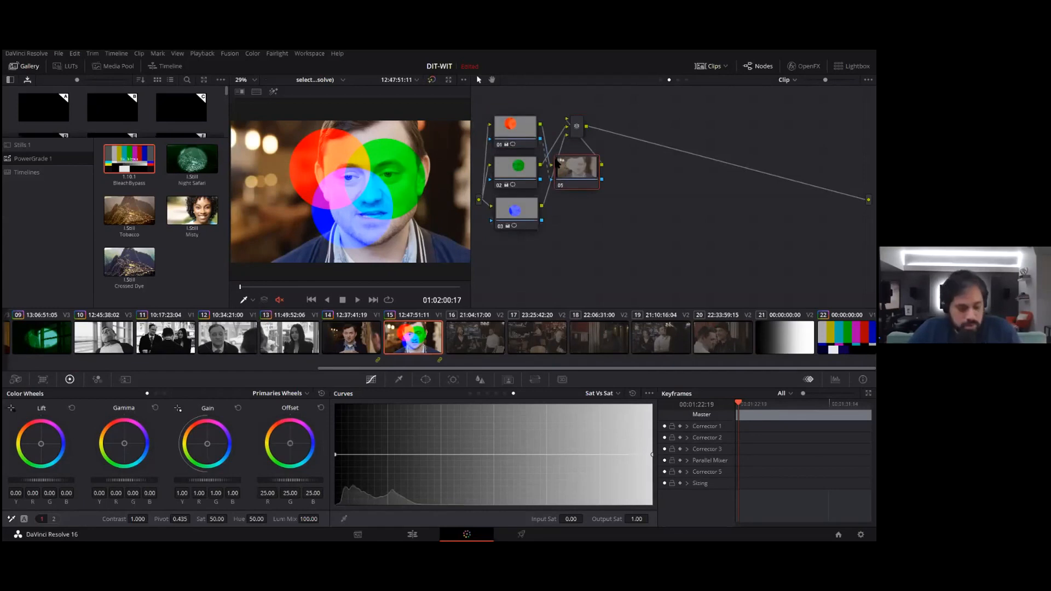
pyautogui.hotkey('ctrl', 'z')
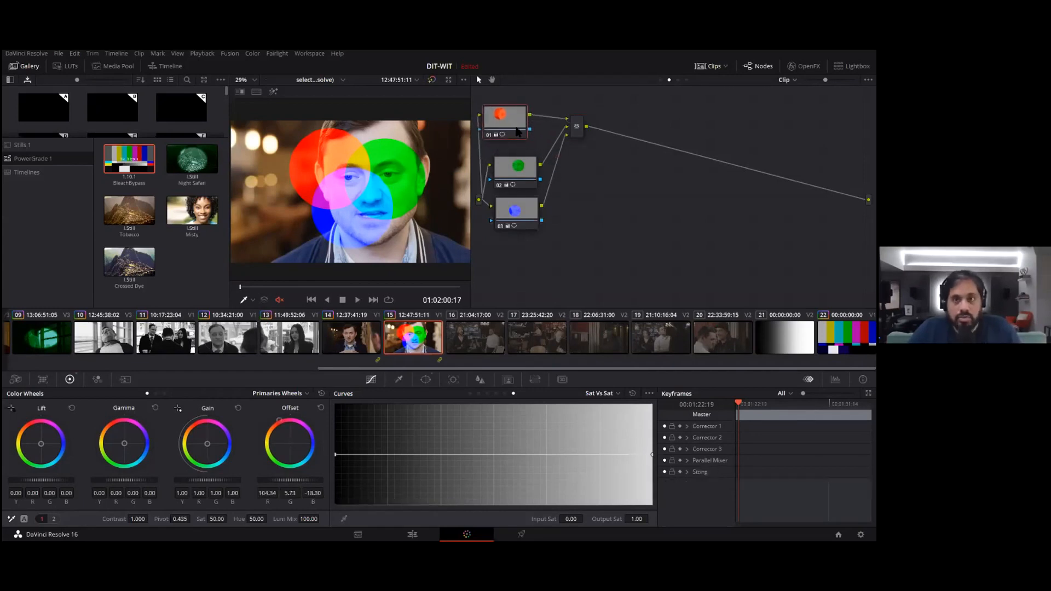
pyautogui.hotkey('ctrl', 'z')
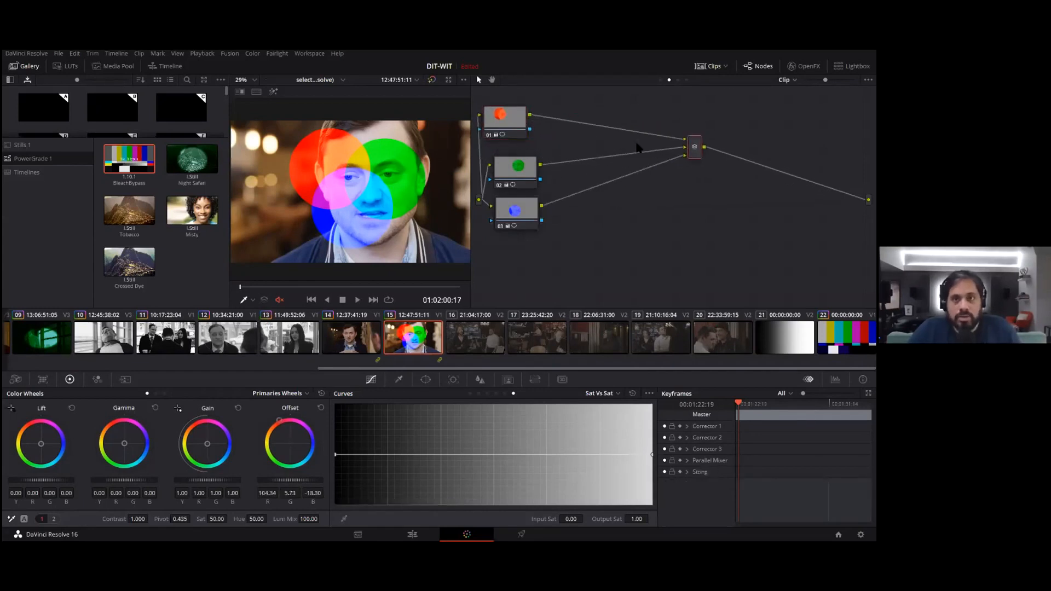
# Step: Try a serial node and an outside node after node 01, undoing each one
pyautogui.rightClick(511, 120)
pyautogui.moveTo(568, 167)
pyautogui.click(625, 168)
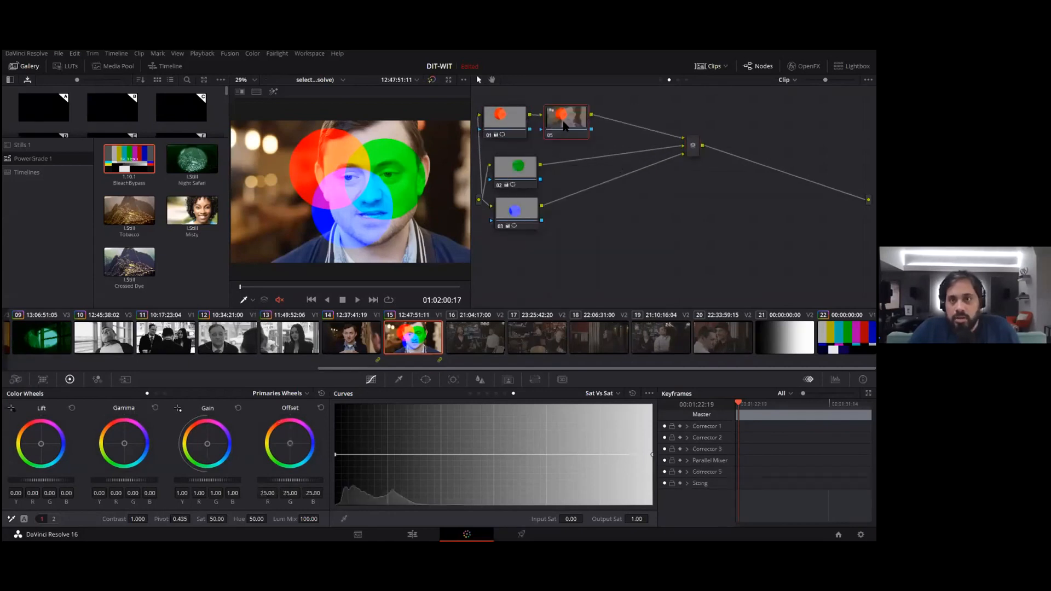
pyautogui.hotkey('ctrl', 'z')
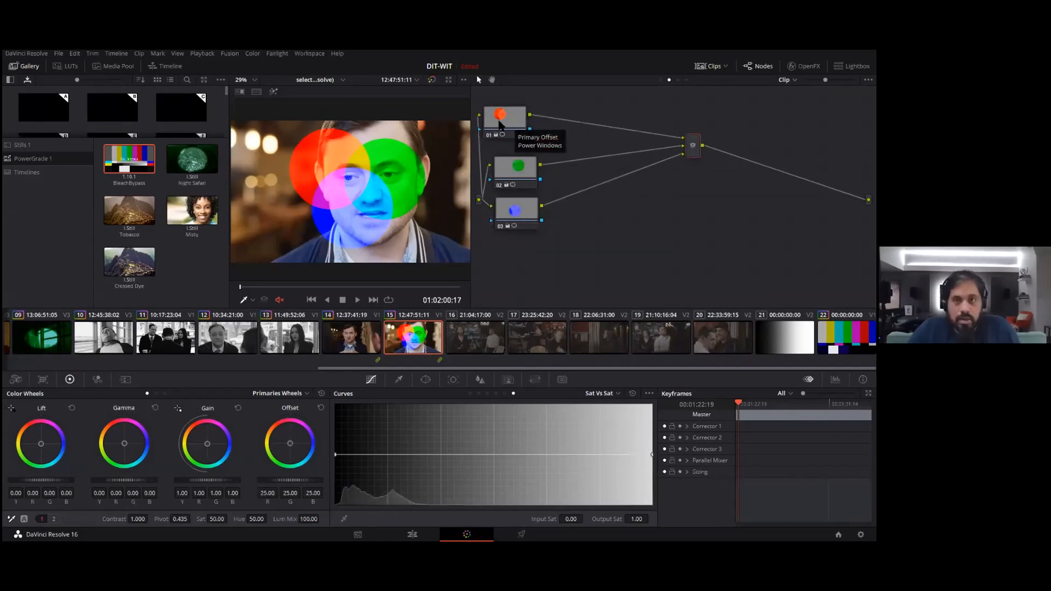
pyautogui.rightClick(499, 123)
pyautogui.moveTo(547, 168)
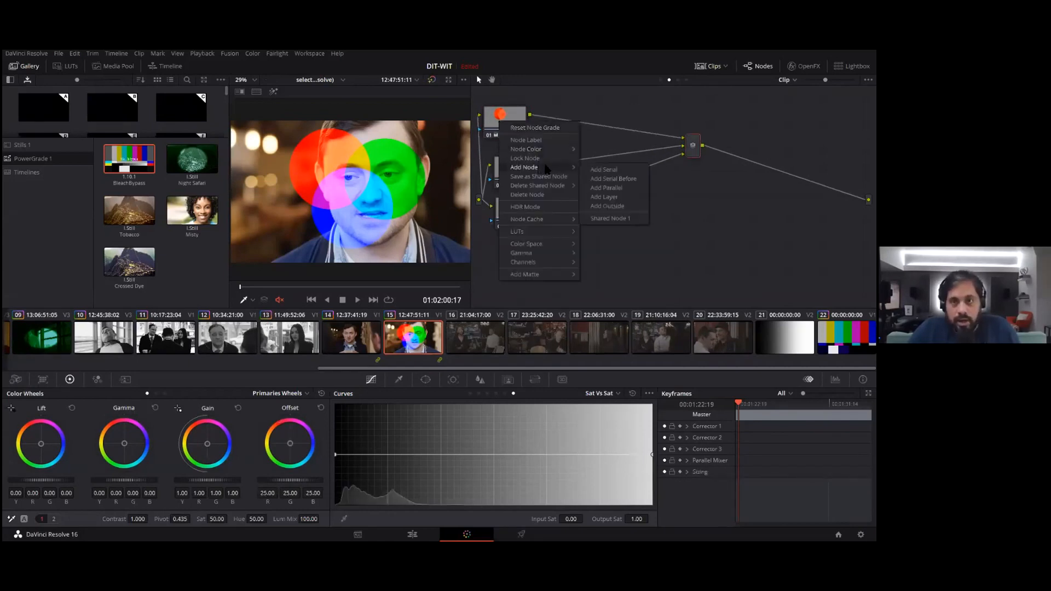
pyautogui.click(607, 206)
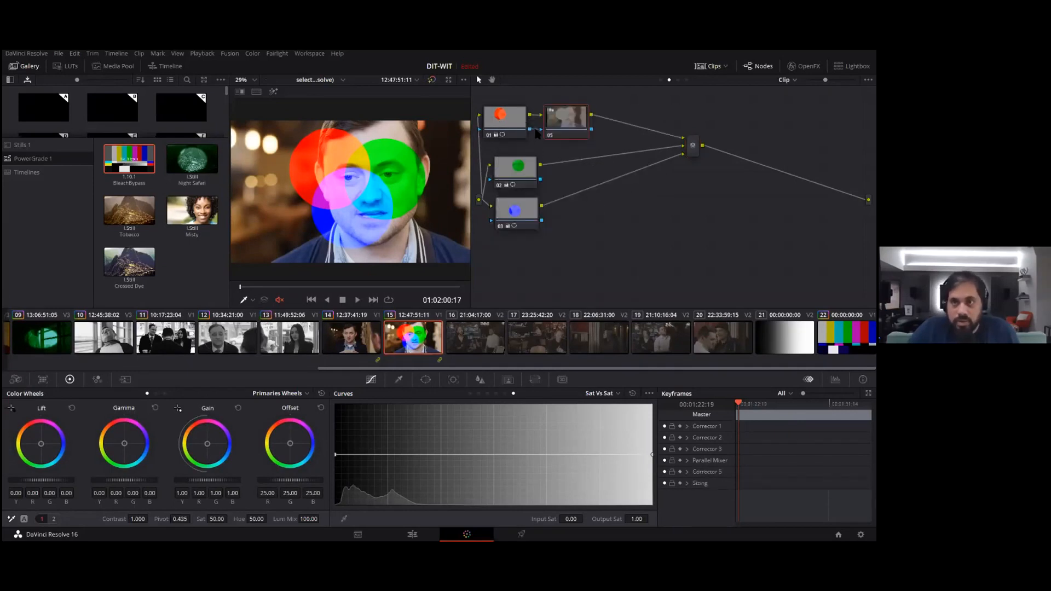
pyautogui.hotkey('ctrl', 'z')
# Step: Add a serial node after node 01 that receives node 01's key, and invert the new node's key input
pyautogui.rightClick(517, 124)
pyautogui.moveTo(552, 167)
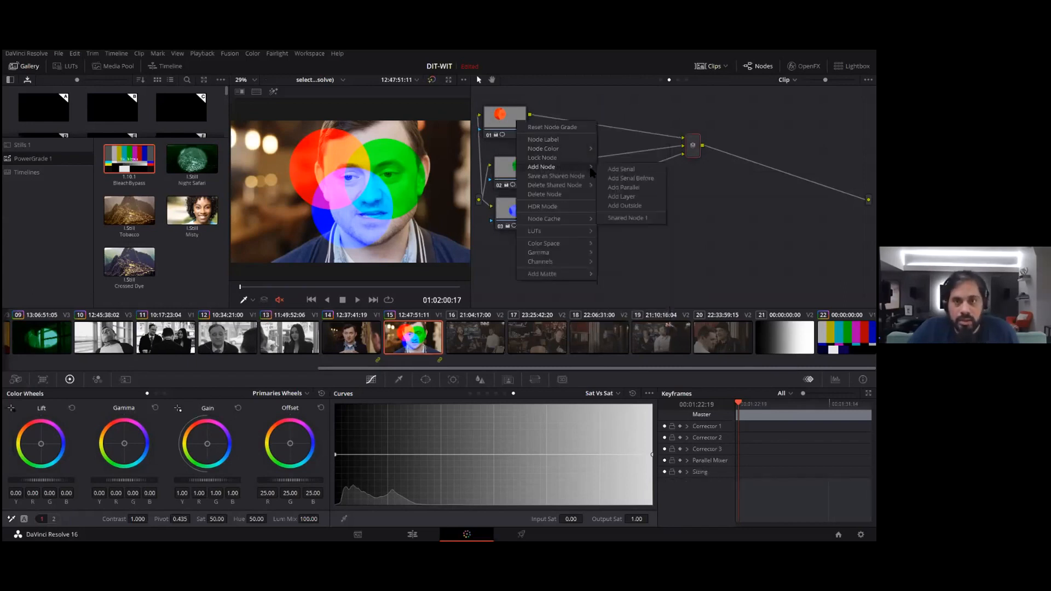
pyautogui.click(612, 171)
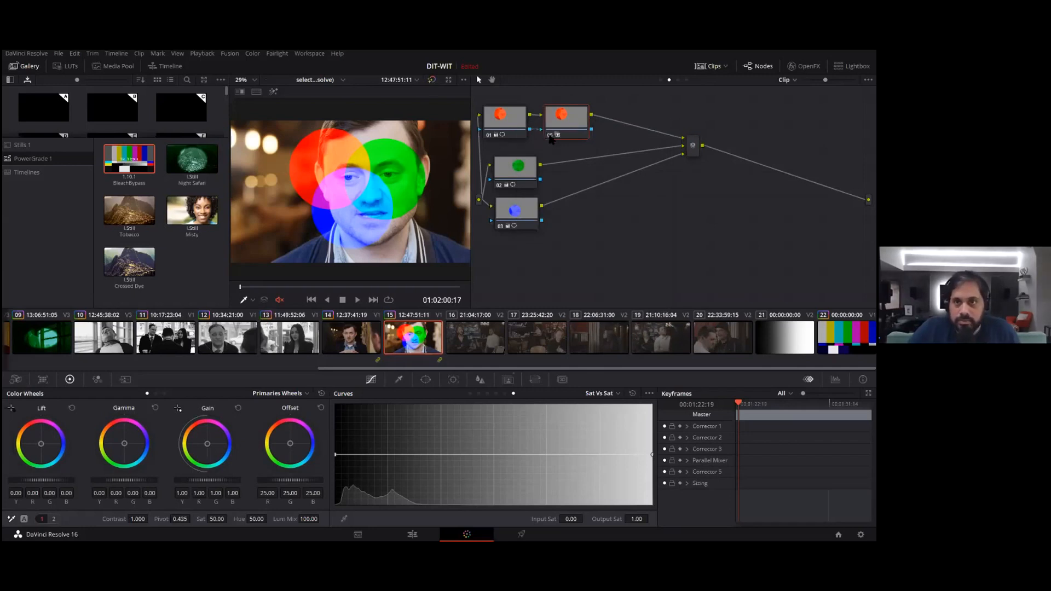
pyautogui.click(508, 379)
pyautogui.click(629, 405)
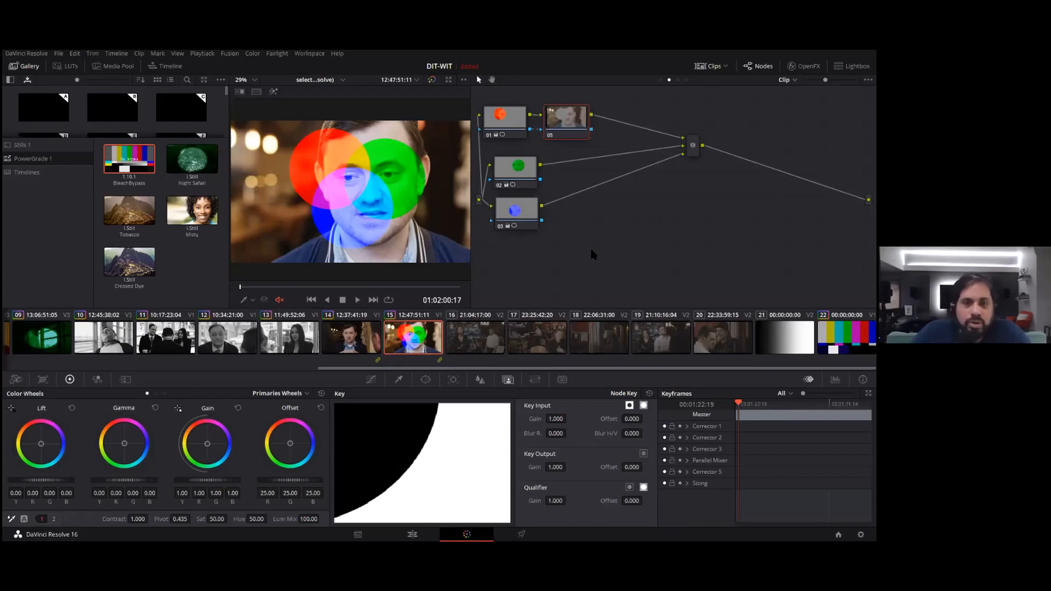
# Step: Open clip 16 and add a serial node after its node 01
pyautogui.click(493, 339)
pyautogui.rightClick(523, 140)
pyautogui.moveTo(567, 178)
pyautogui.click(622, 186)
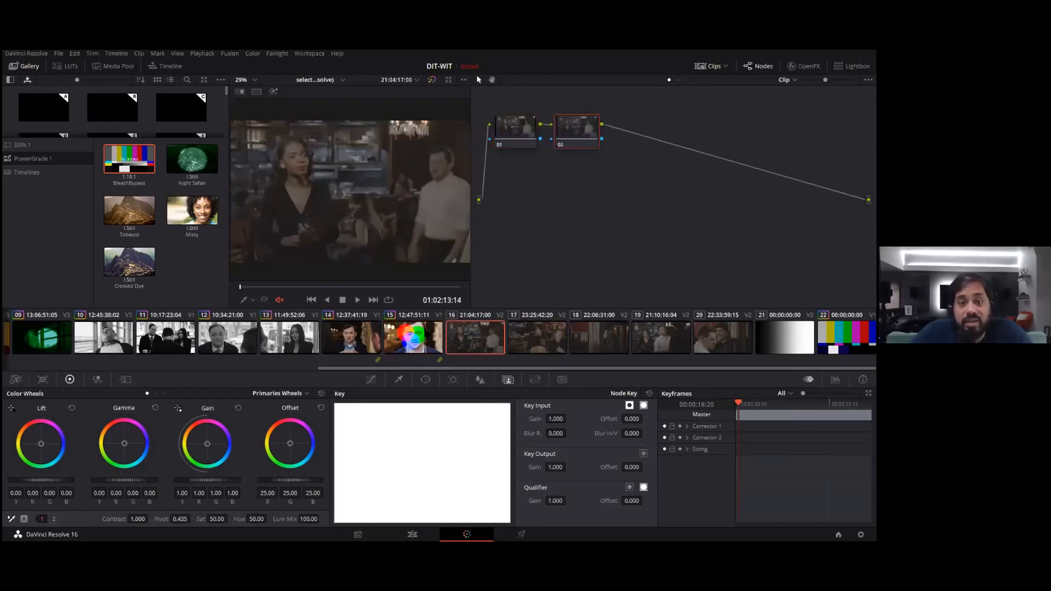
# Step: Add a vignette on node 02 using an inverted circle window spanning nearly the whole frame, with Offset lowered to 9.20
pyautogui.click(426, 379)
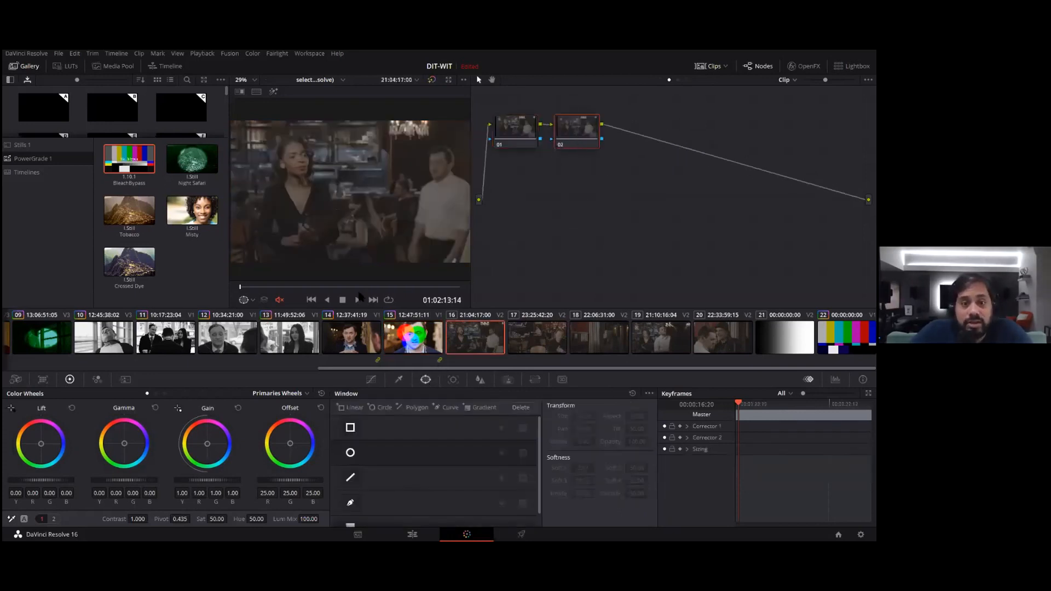
pyautogui.click(350, 452)
pyautogui.moveTo(328, 191); pyautogui.dragTo(233, 187)
pyautogui.scroll(-2, 253, 187)
pyautogui.moveTo(363, 155); pyautogui.dragTo(380, 111)
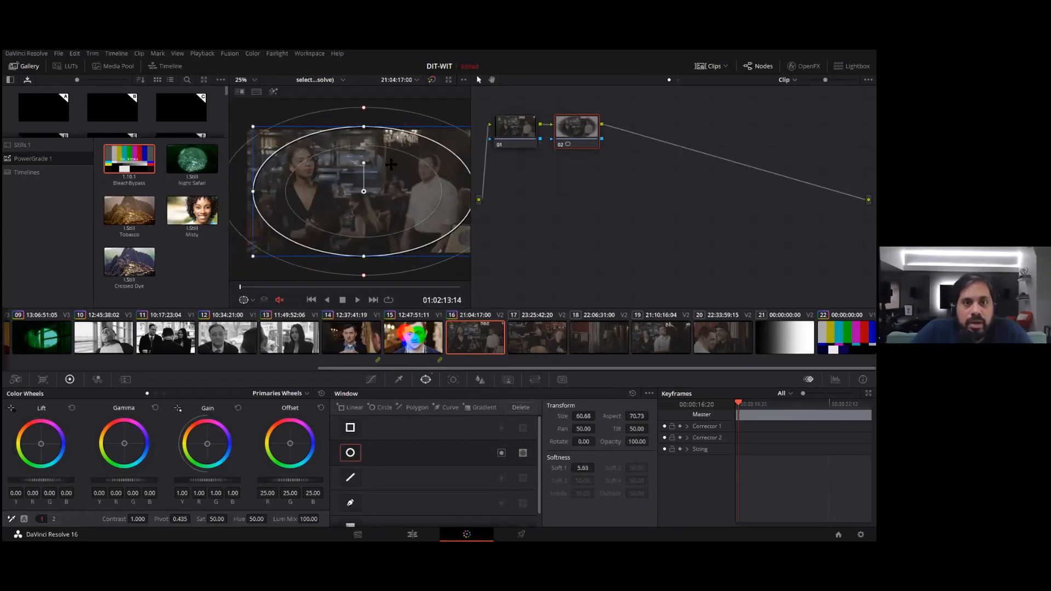
pyautogui.scroll(-2, 386, 164)
pyautogui.moveTo(460, 196); pyautogui.dragTo(480, 200)
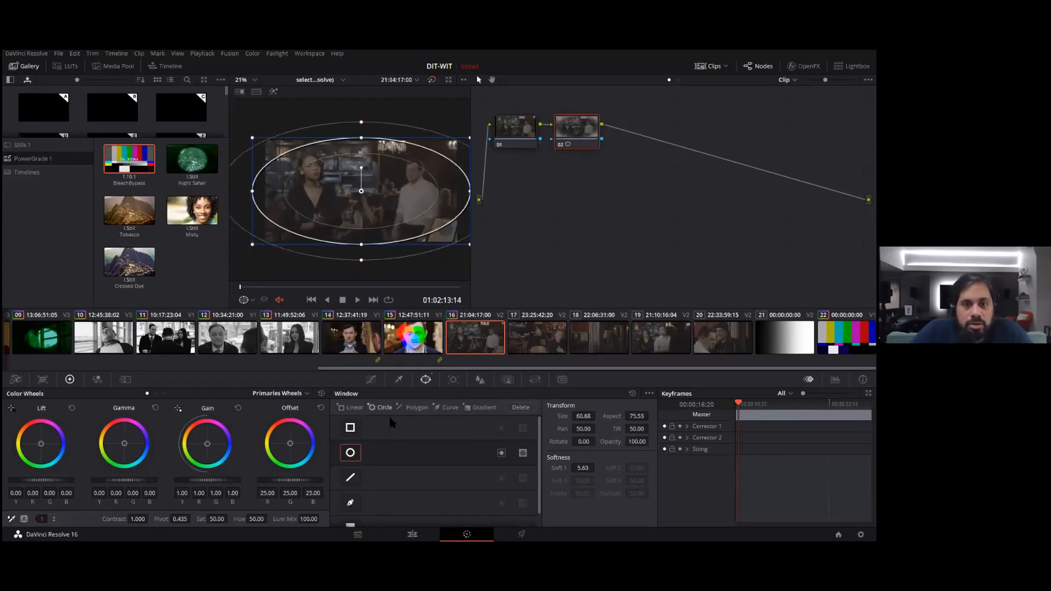
pyautogui.click(502, 453)
pyautogui.moveTo(284, 480); pyautogui.dragTo(263, 480)
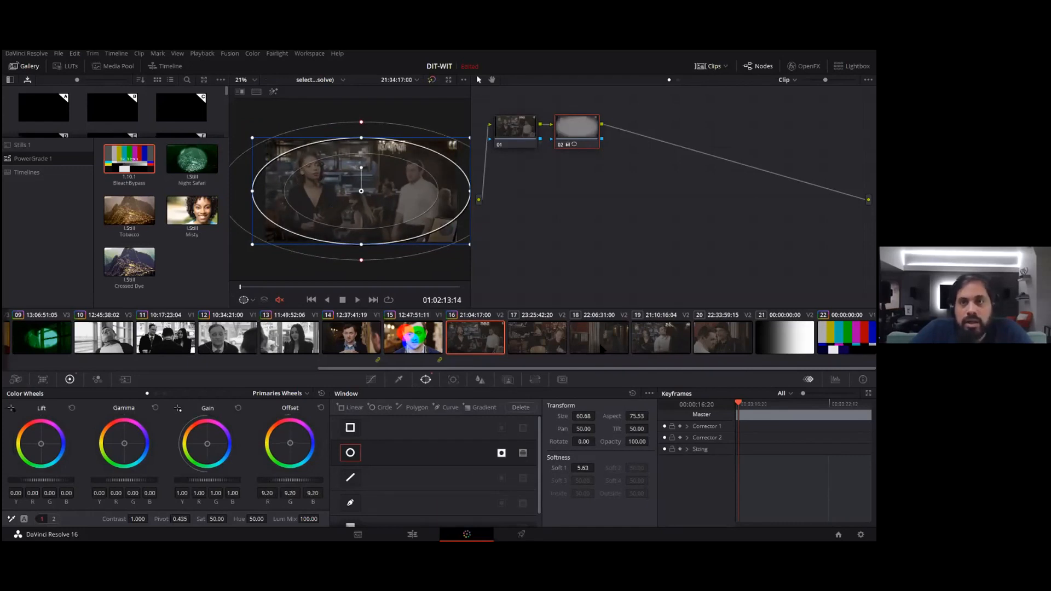
# Step: Add serial node 03 and fit a tall, narrow circle window around the man in the white shirt, with size about 50.87 and aspect about 25.54
pyautogui.hotkey('alt', 's')
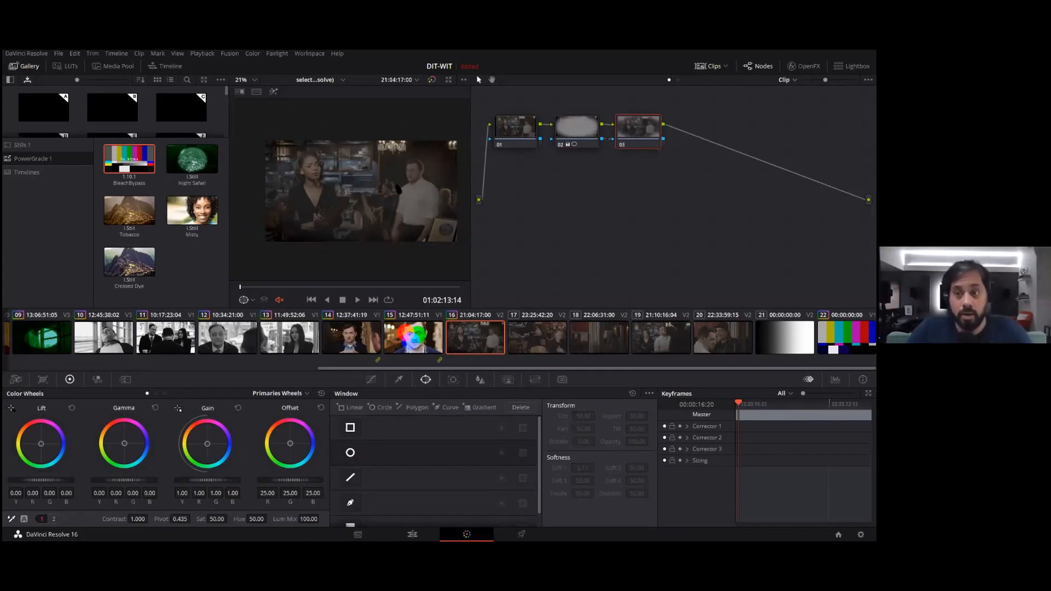
pyautogui.click(350, 452)
pyautogui.moveTo(356, 165); pyautogui.dragTo(416, 126)
pyautogui.moveTo(385, 189); pyautogui.dragTo(376, 190)
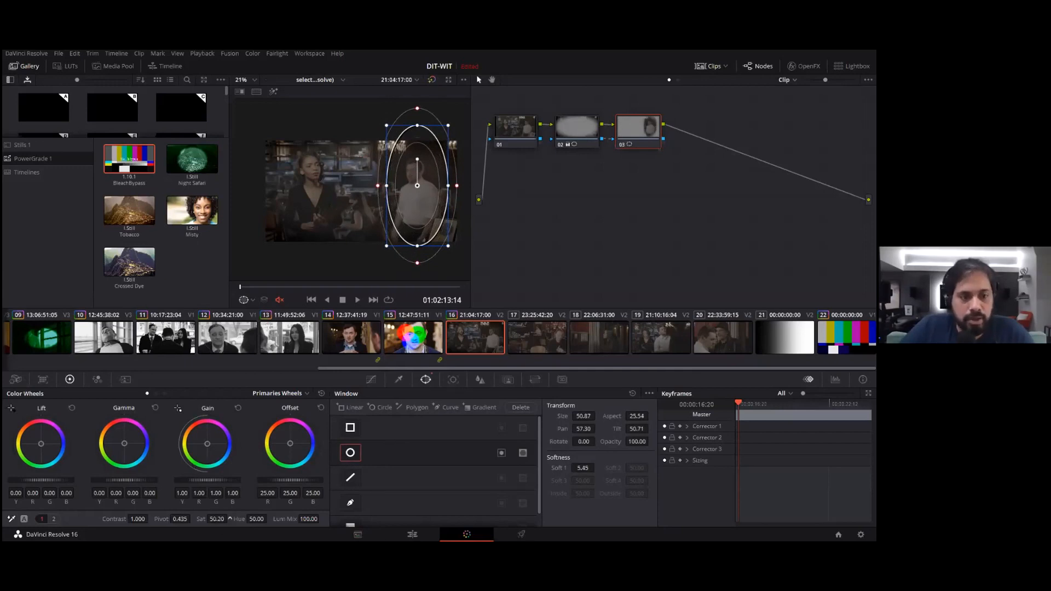
# Step: Brighten the windowed man on node 03 with saturation at 83.20 and Offset at 29.85
pyautogui.moveTo(230, 519); pyautogui.dragTo(223, 518)
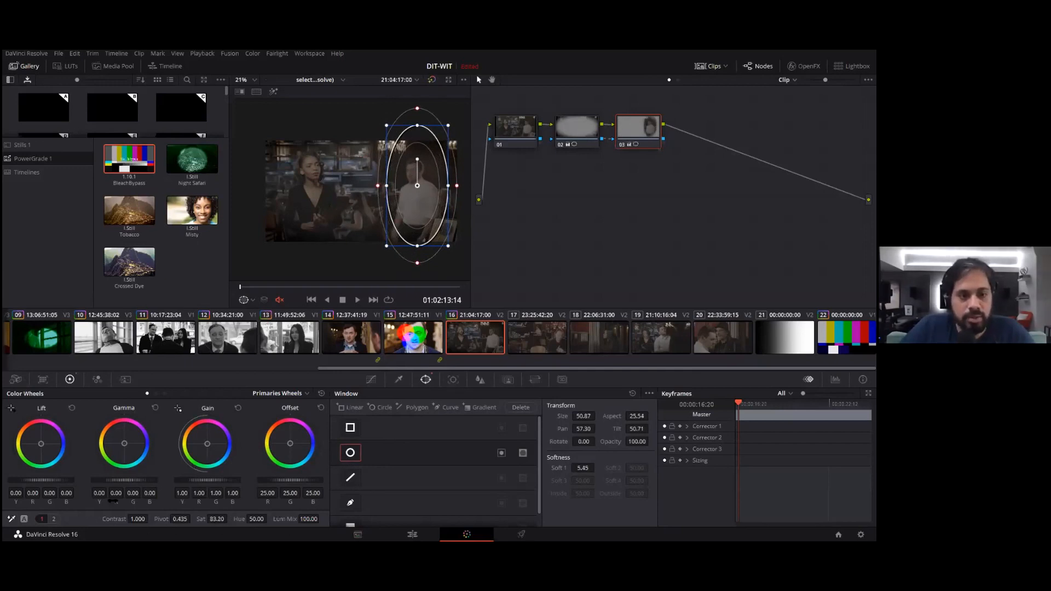
pyautogui.moveTo(278, 480); pyautogui.dragTo(298, 479)
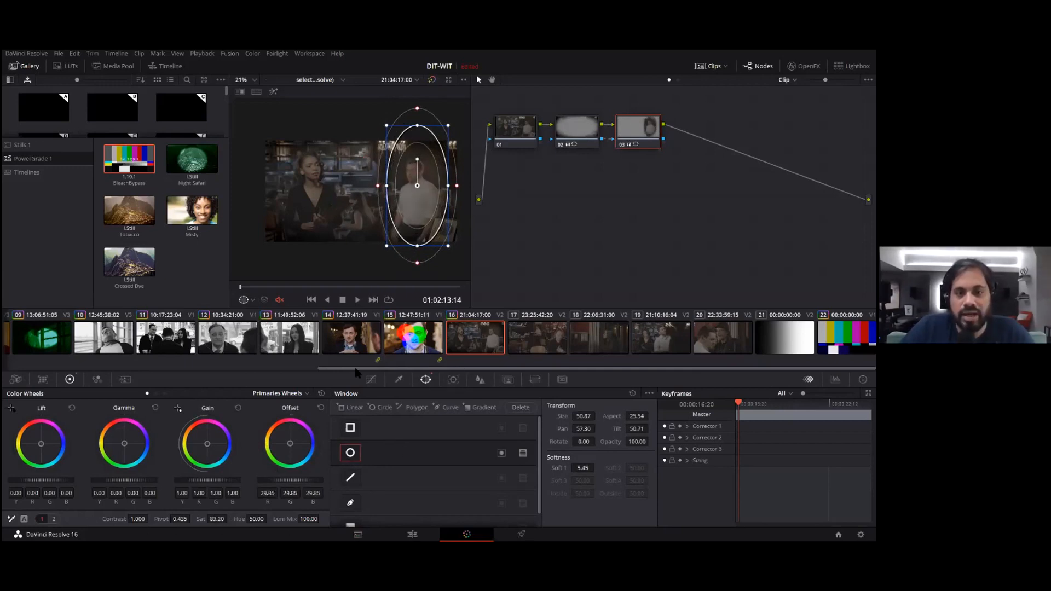
pyautogui.click(372, 379)
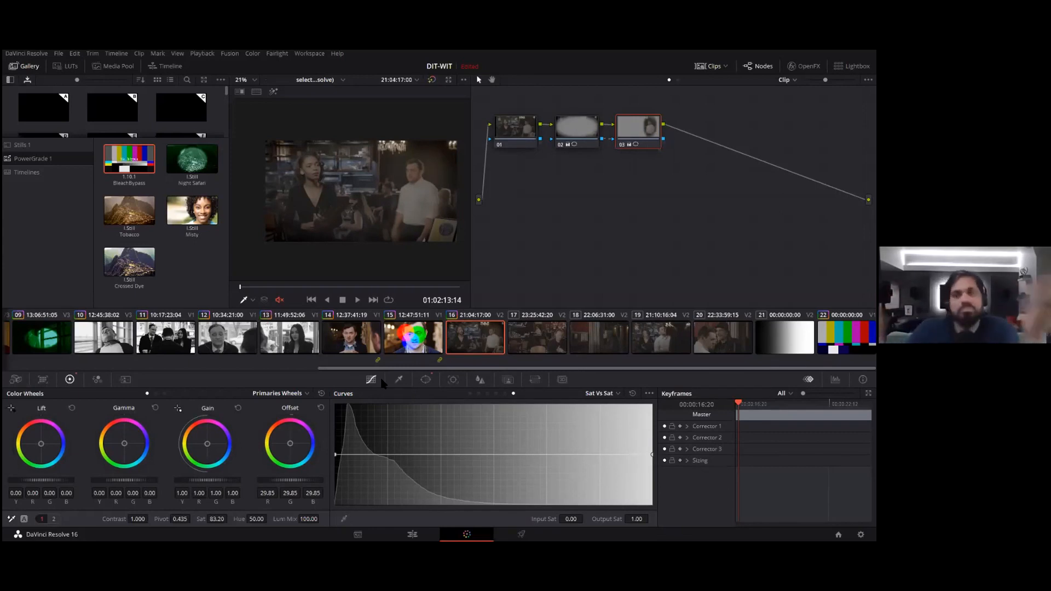
# Step: Reset all grades and nodes on clip 16
pyautogui.rightClick(585, 211)
pyautogui.click(602, 215)
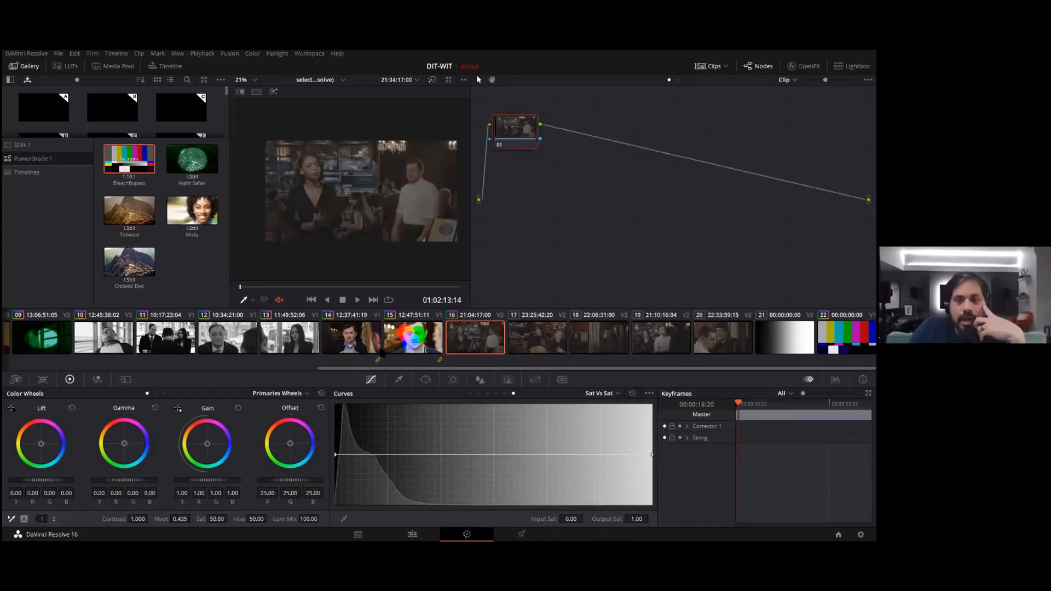
# Step: Reset the custom curves in the shared node of clip 03, the close green-screen shot
pyautogui.scroll(5, 115, 357)
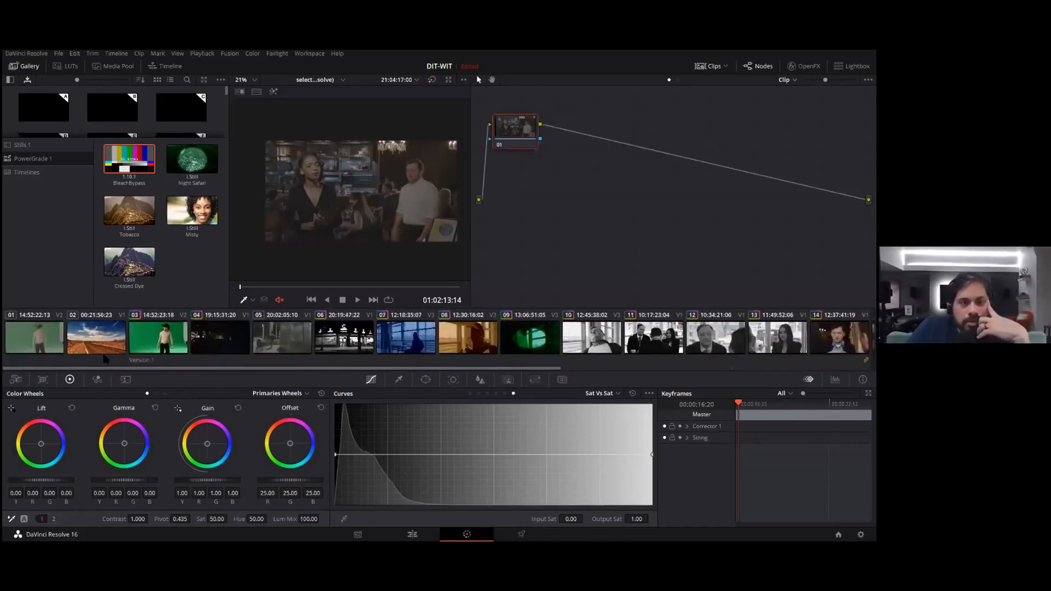
pyautogui.click(151, 340)
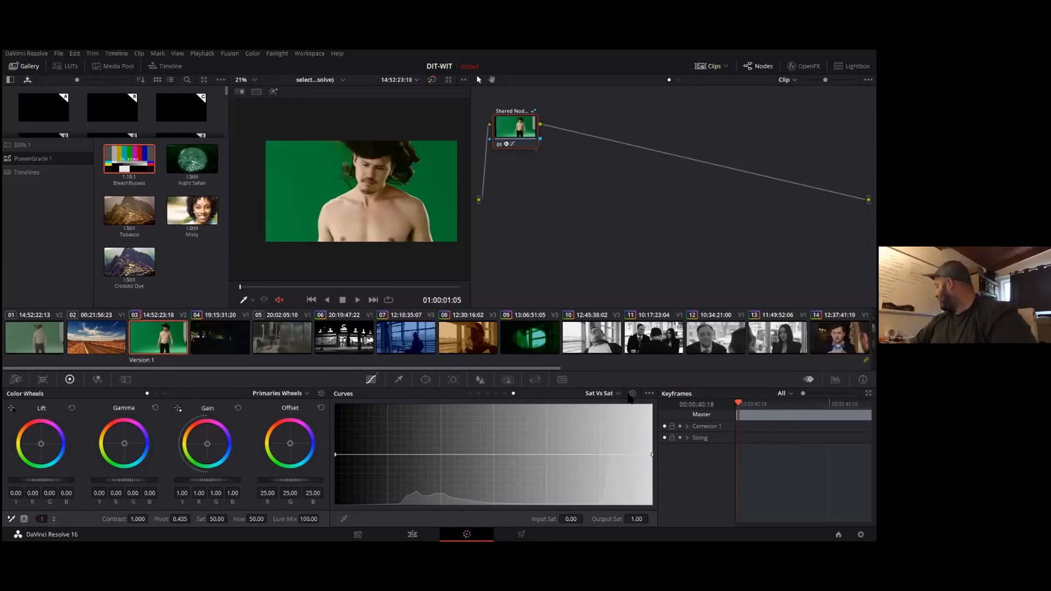
pyautogui.click(469, 393)
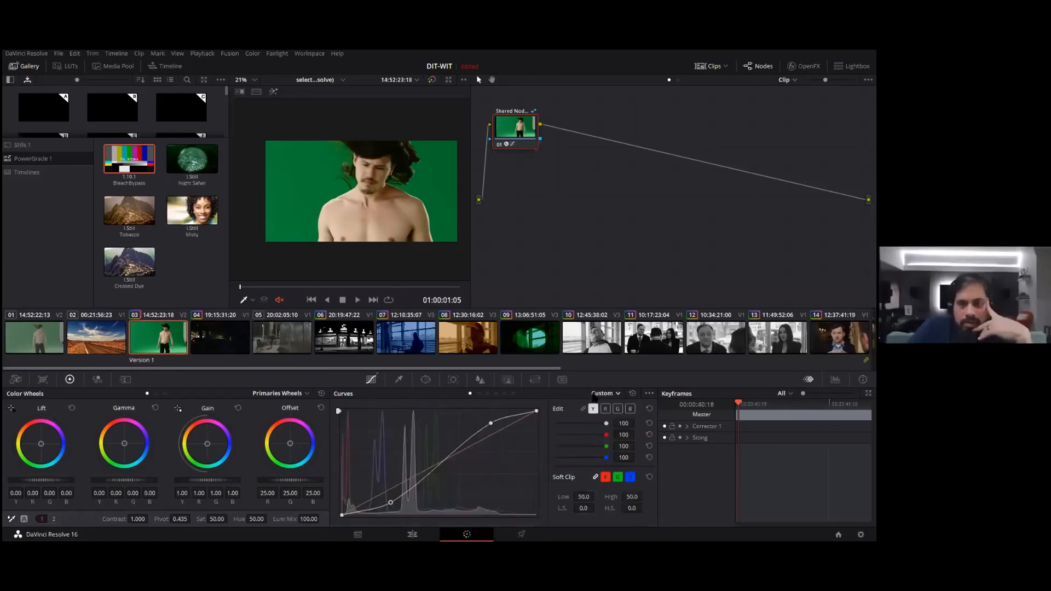
pyautogui.click(633, 393)
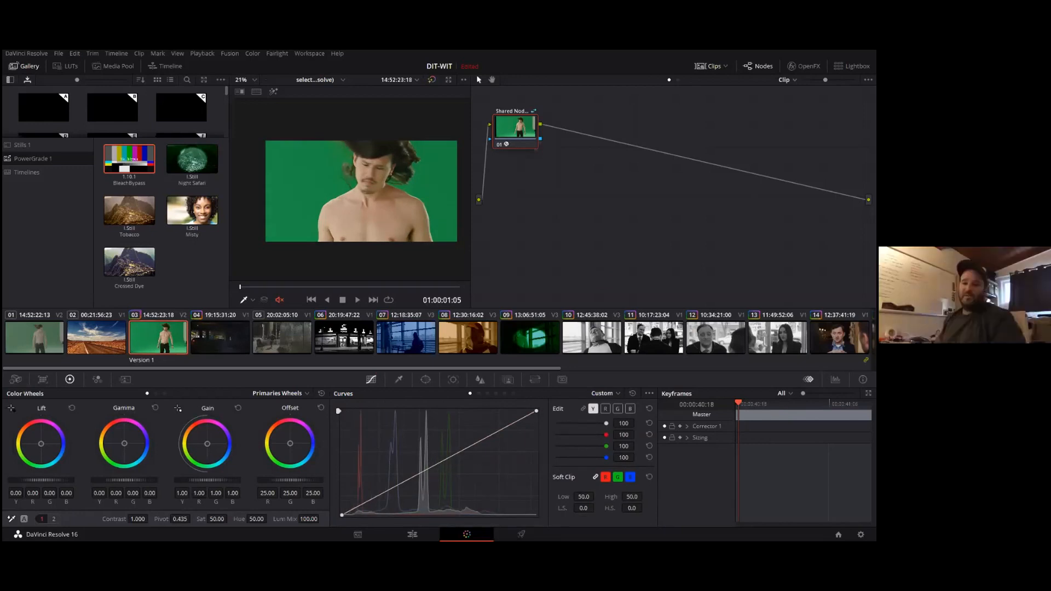
# Step: Examine the opening green-screen shots in the Edit page timeline and return to the Color page
pyautogui.click(413, 534)
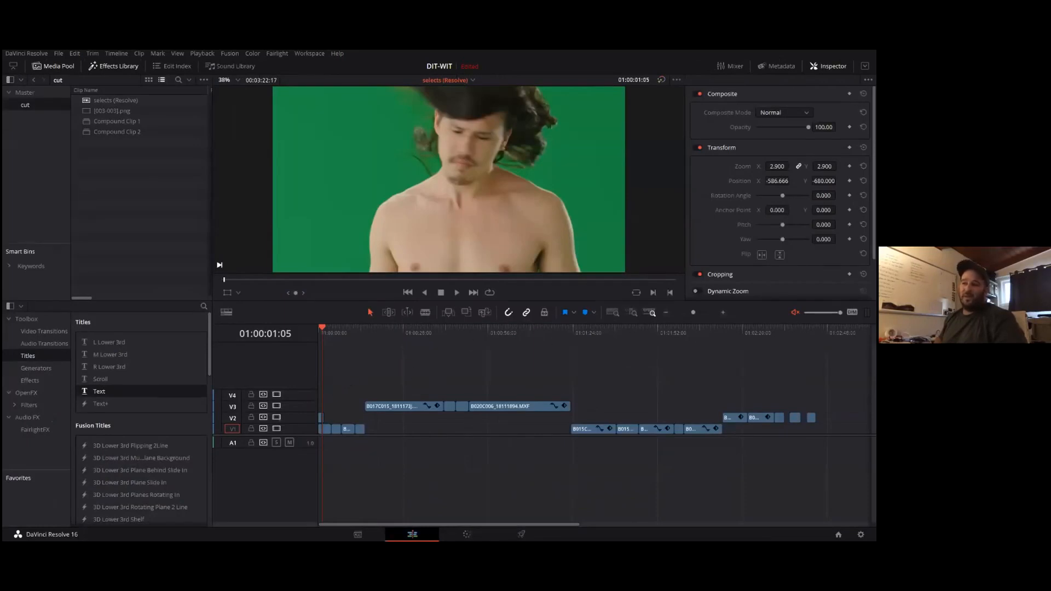
pyautogui.moveTo(692, 312)
pyautogui.mouseDown()
pyautogui.moveTo(717, 314)
pyautogui.moveTo(708, 315)
pyautogui.mouseUp()
pyautogui.click(402, 333)
pyautogui.moveTo(404, 338); pyautogui.dragTo(375, 335)
pyautogui.click(467, 534)
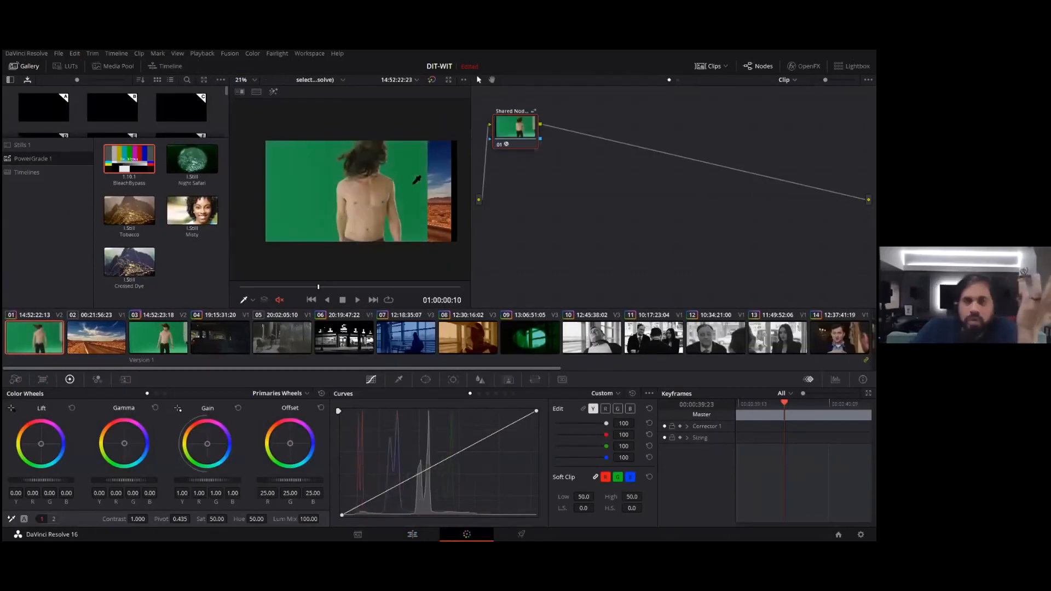
pyautogui.click(103, 350)
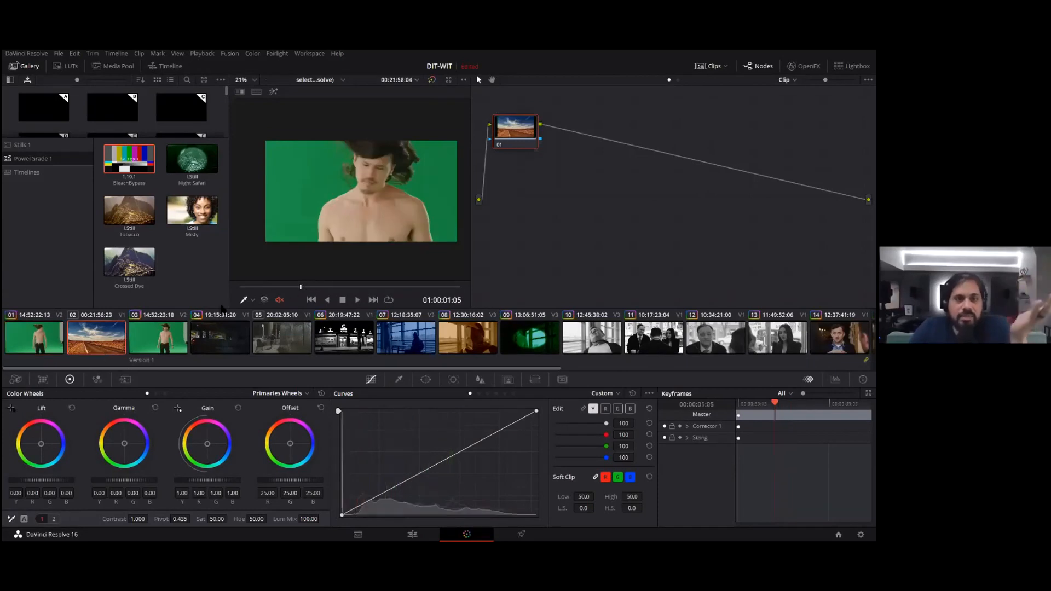
# Step: Add a serial node after the shared node on clip 01 and space it away from the first node
pyautogui.click(61, 349)
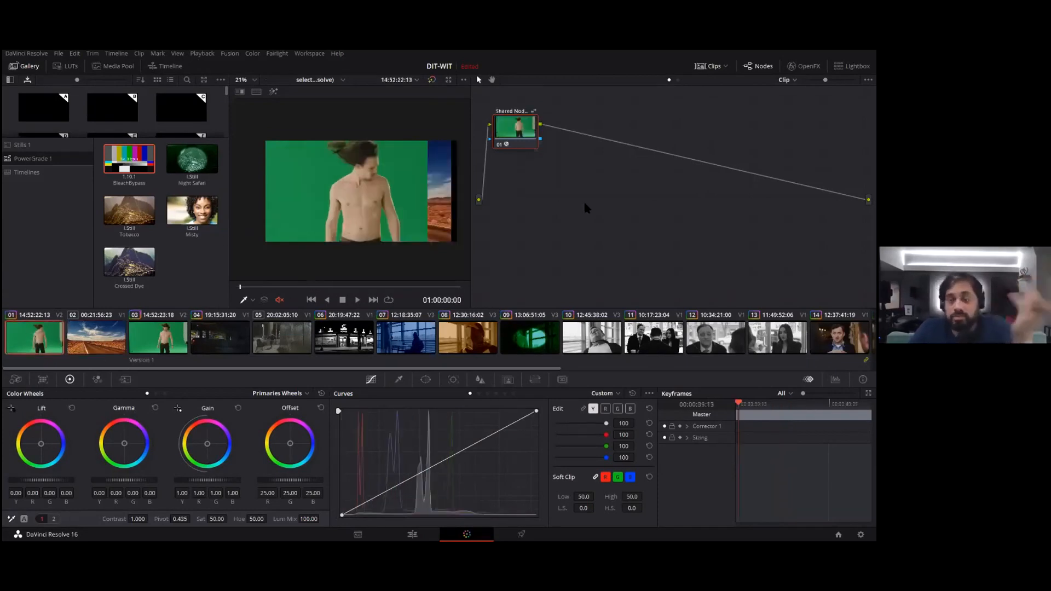
pyautogui.moveTo(598, 201); pyautogui.dragTo(537, 186)
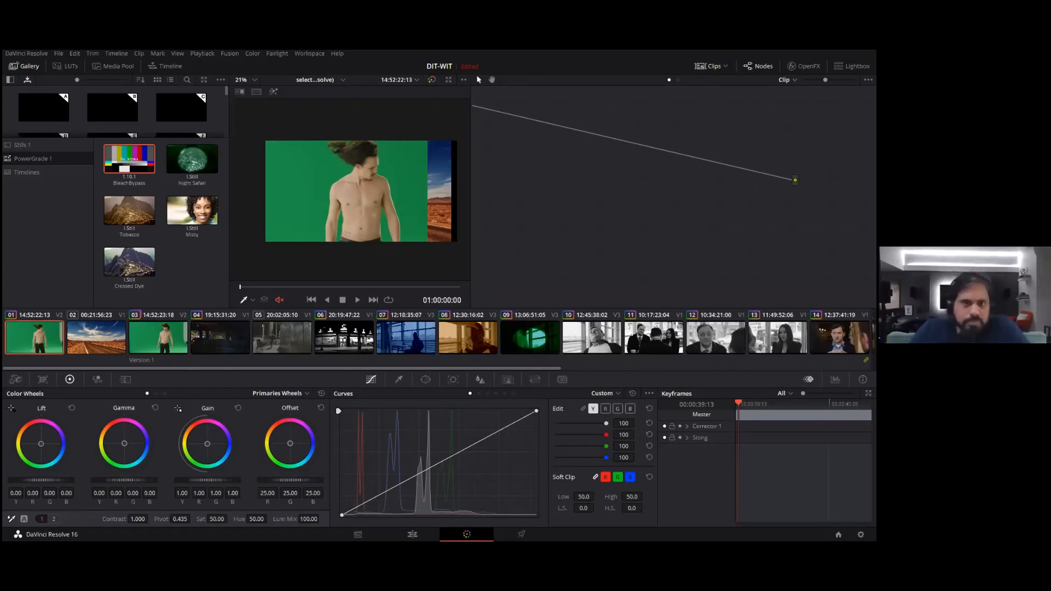
pyautogui.moveTo(626, 171); pyautogui.dragTo(759, 173)
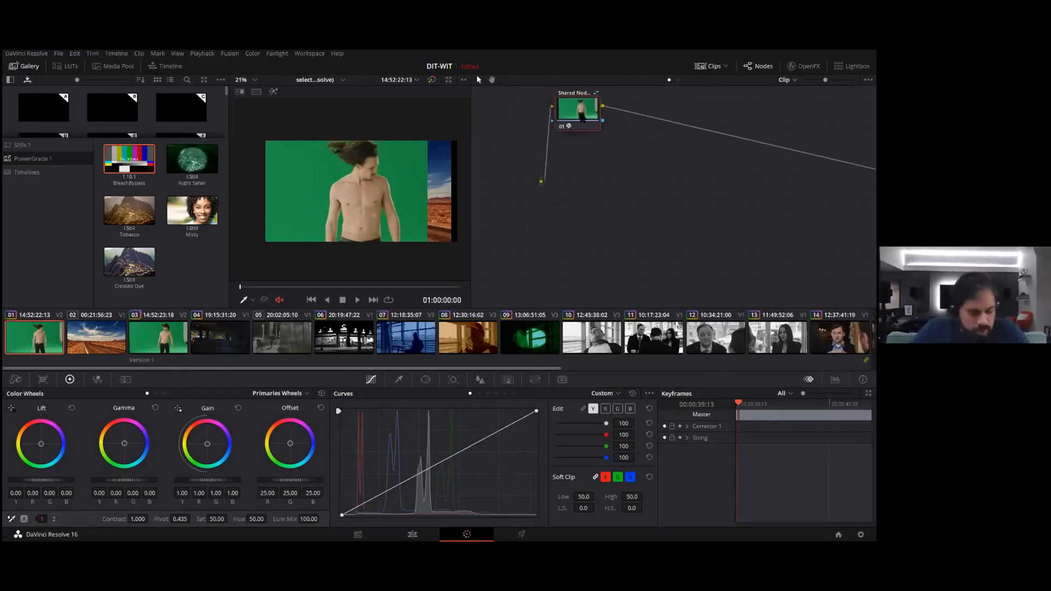
pyautogui.hotkey('alt', 's')
pyautogui.moveTo(636, 113); pyautogui.dragTo(661, 116)
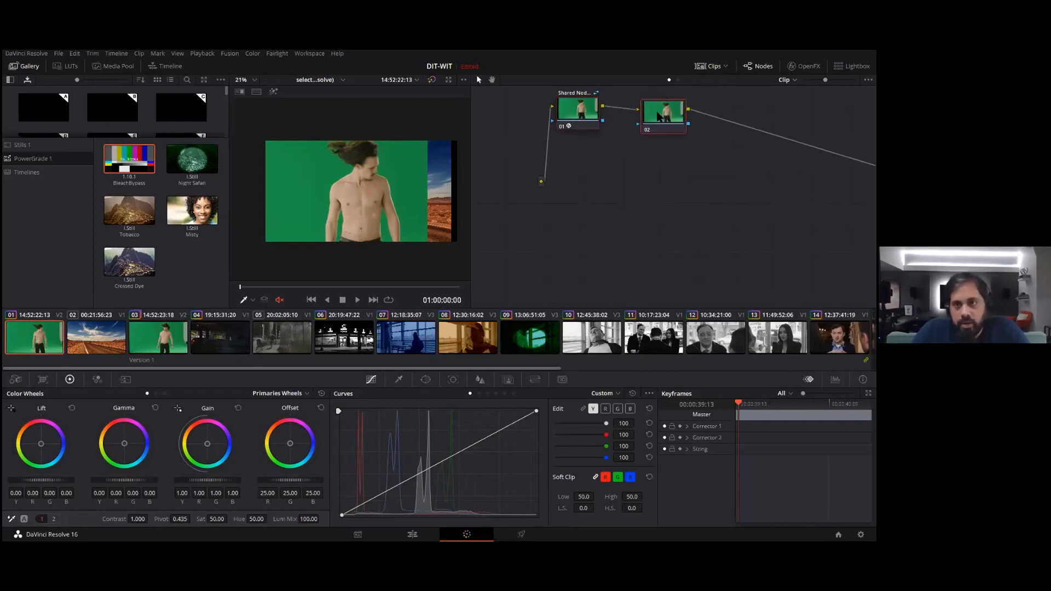
# Step: Examine the HSL, RGB and LUM modes of the Qualifier on node 02
pyautogui.click(399, 380)
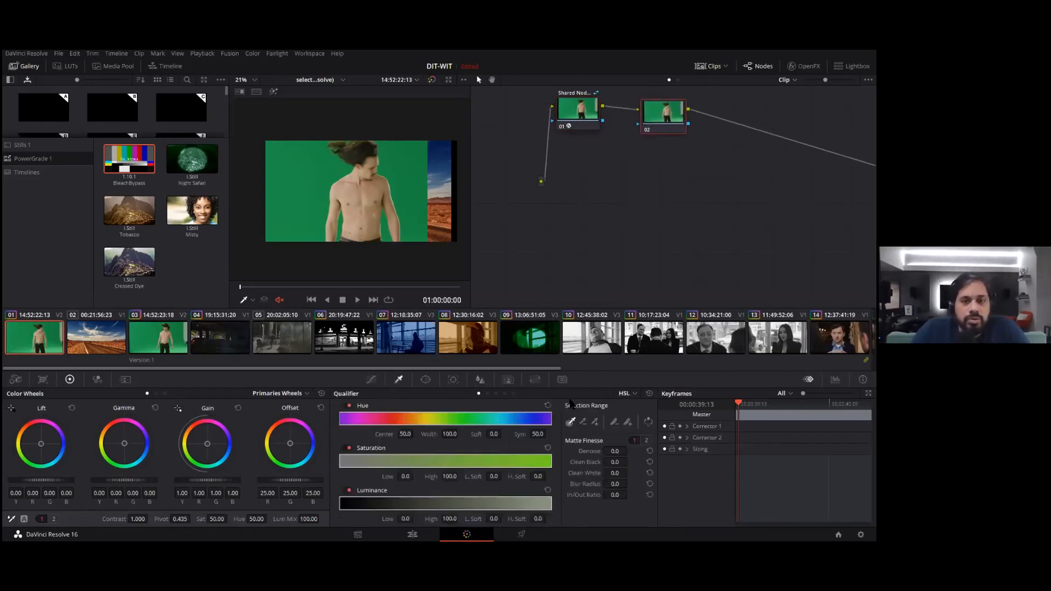
pyautogui.click(488, 393)
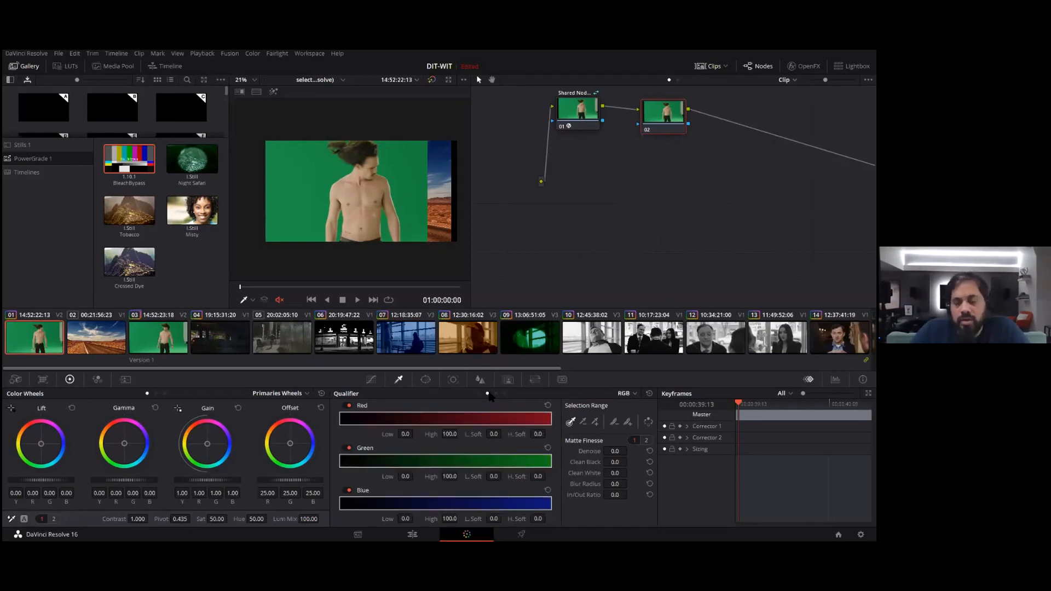
pyautogui.click(496, 393)
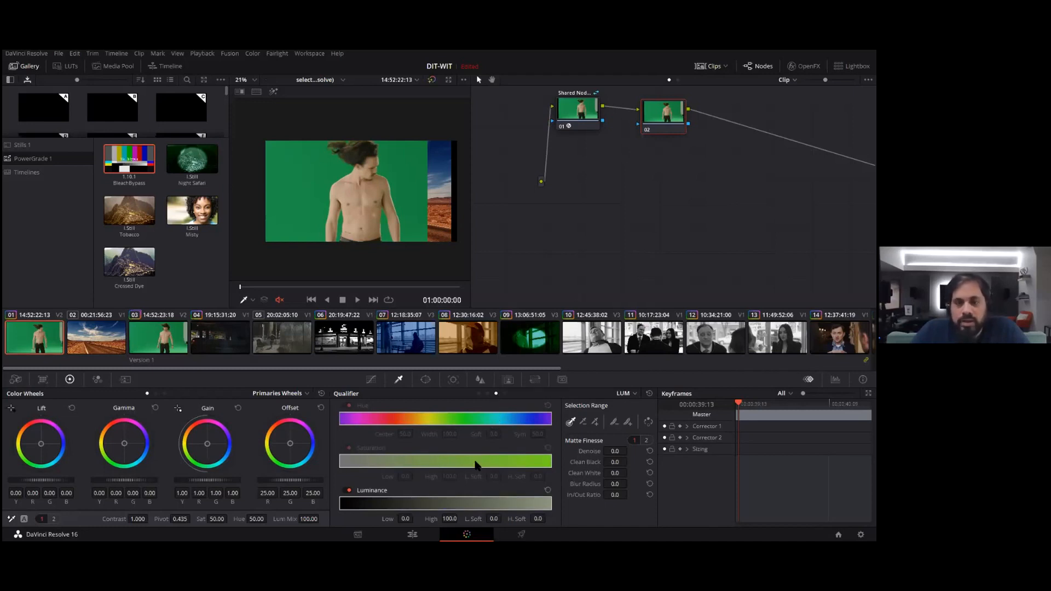
pyautogui.click(479, 393)
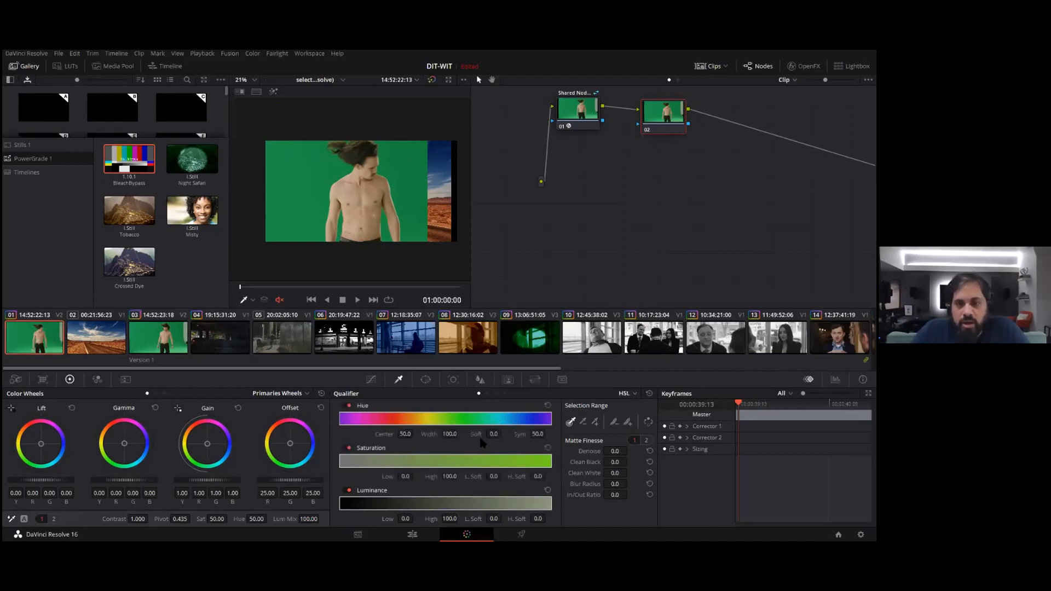
pyautogui.click(496, 394)
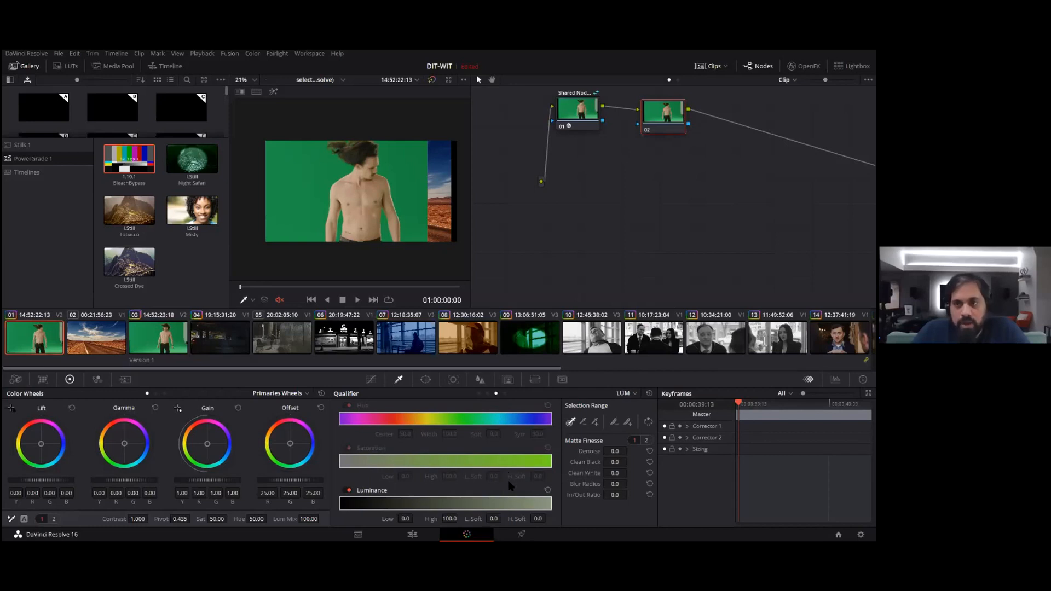
# Step: Try a luminance qualification on node 02 with Low at 60.2, and reset the Qualifier in HSL mode
pyautogui.moveTo(405, 518); pyautogui.dragTo(440, 517)
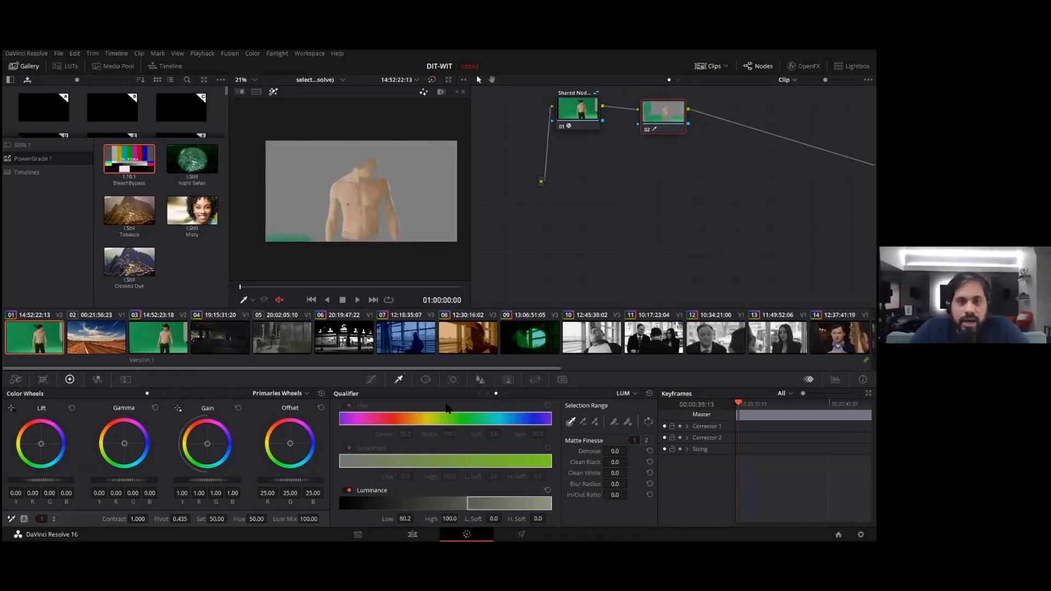
pyautogui.click(479, 394)
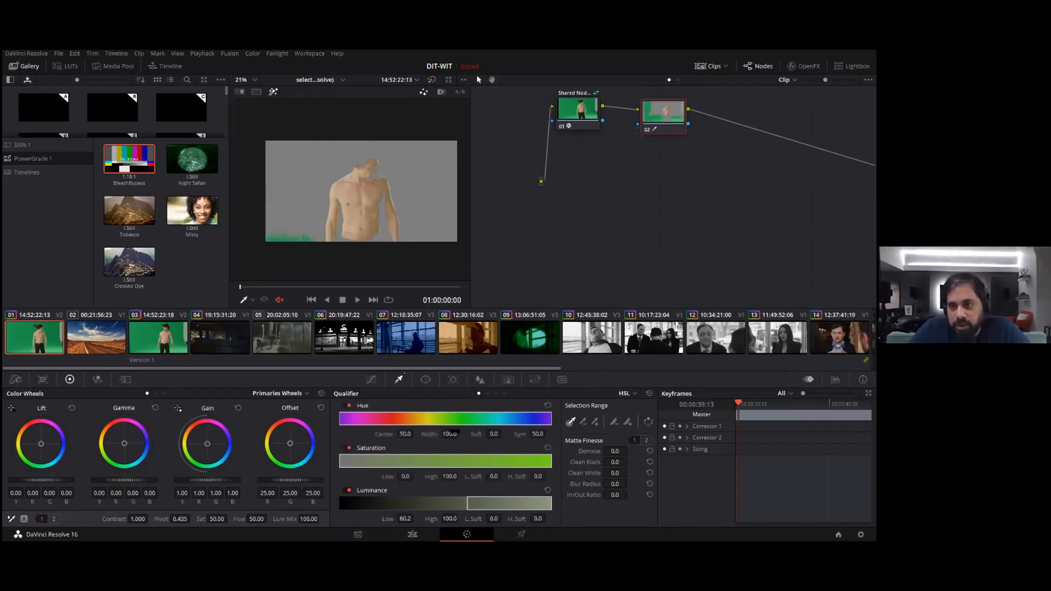
pyautogui.click(649, 394)
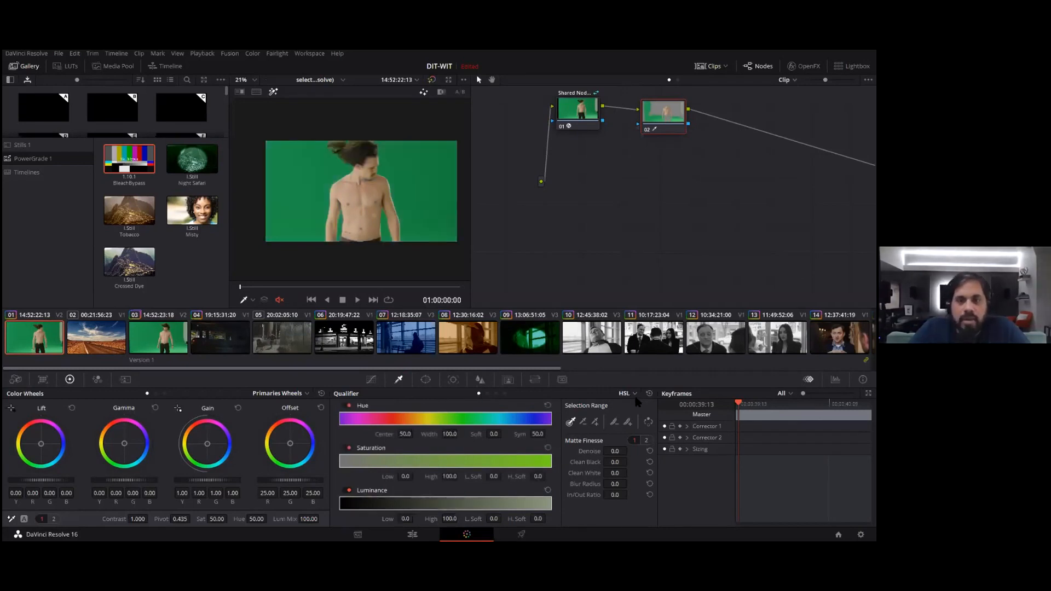
# Step: Key the green backdrop on node 02 with the 3D qualifier and refine its matte in the black-and-white highlight with Clean White at 9.5
pyautogui.click(505, 394)
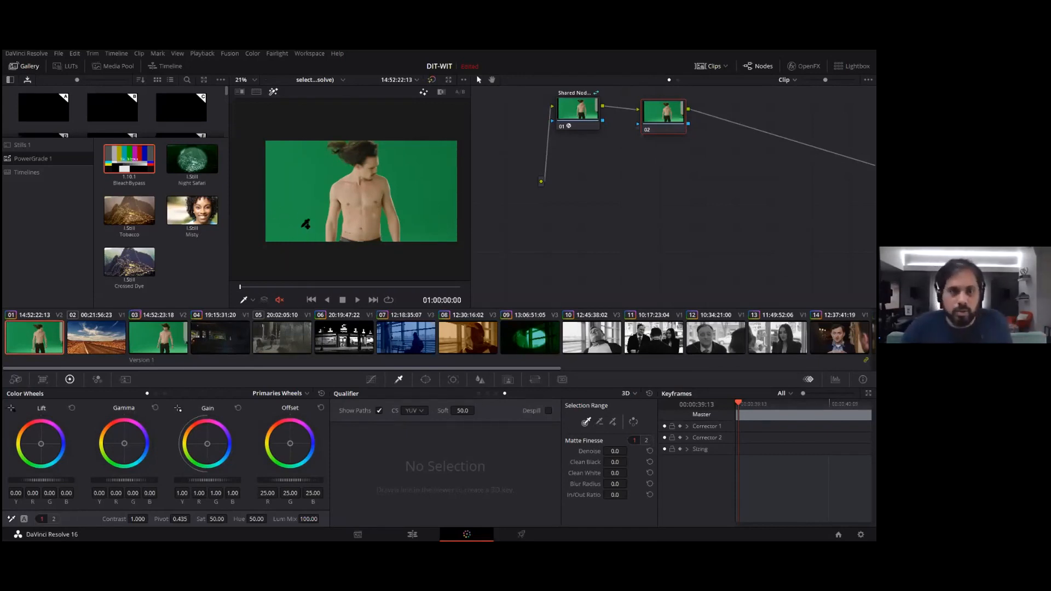
pyautogui.click(302, 199)
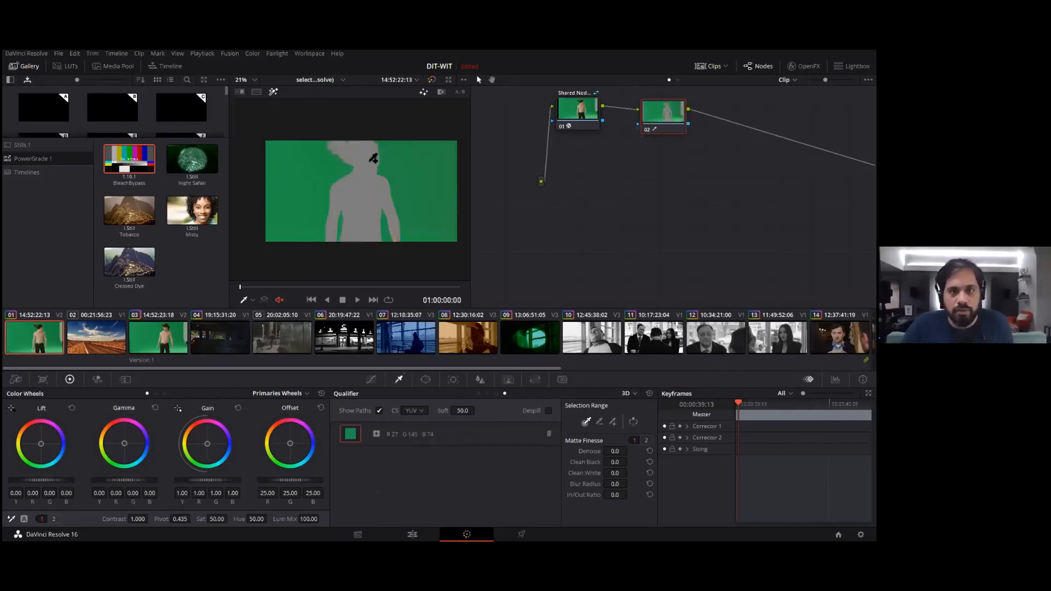
pyautogui.click(441, 92)
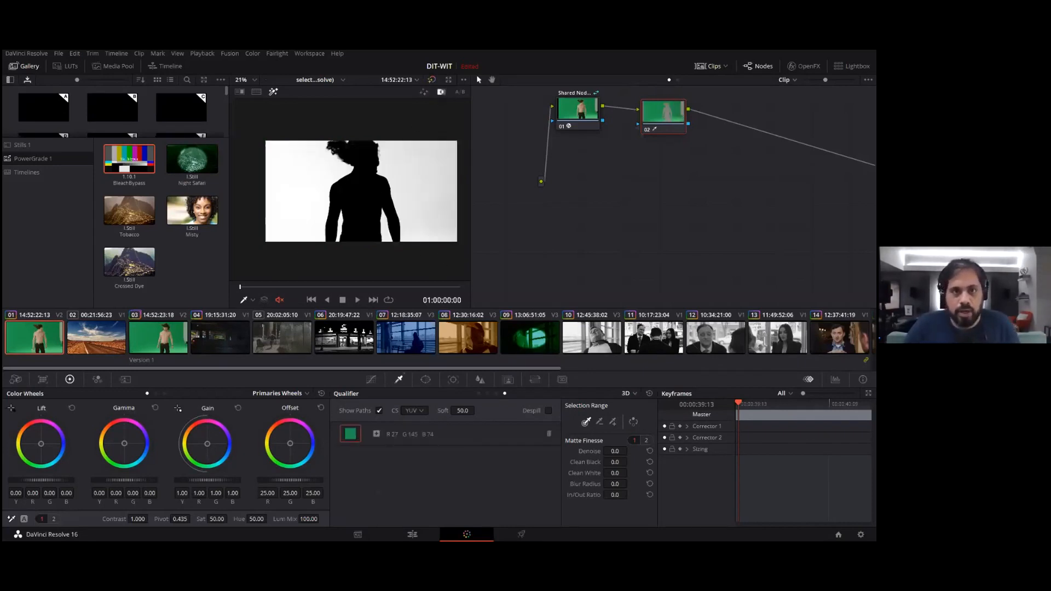
pyautogui.scroll(2, 315, 126)
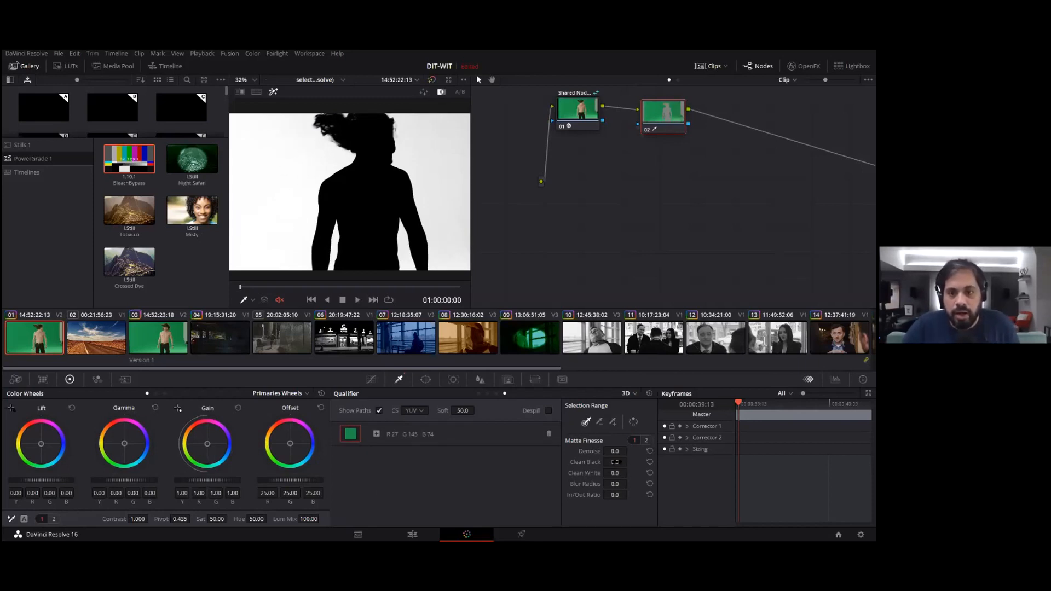
pyautogui.moveTo(615, 473); pyautogui.dragTo(629, 472)
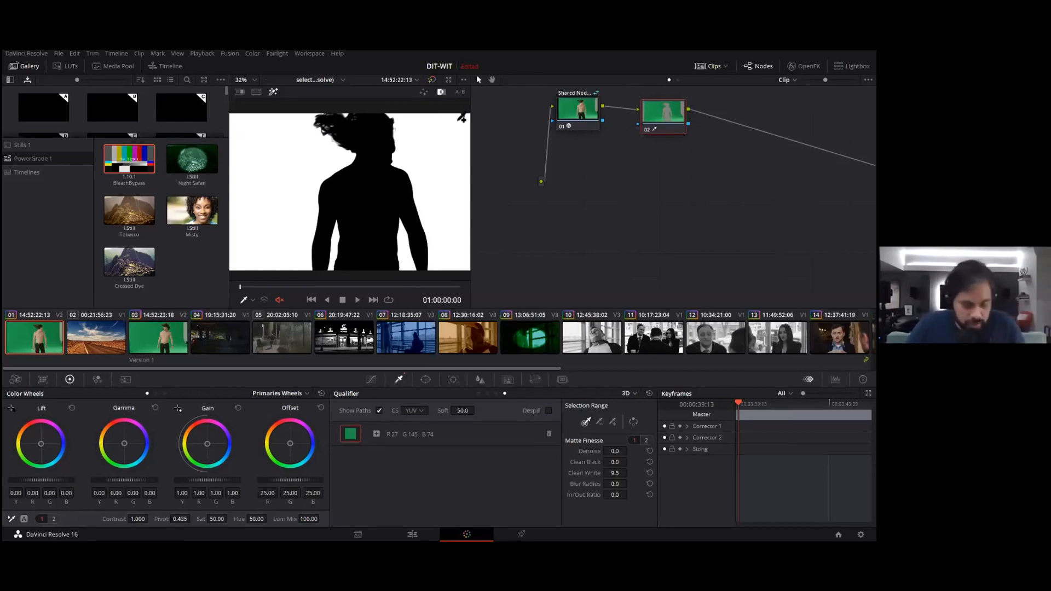
pyautogui.hotkey('shift', 'h')
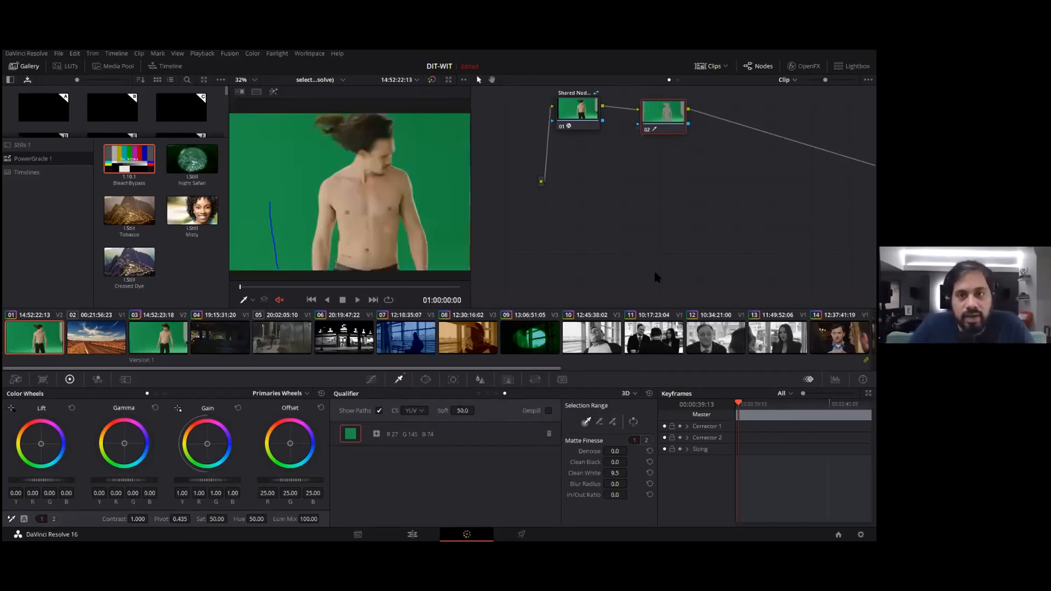
# Step: Add an alpha output to clip 01's node graph, connect node 02's key output to it, and invert the qualifier selection
pyautogui.moveTo(654, 273); pyautogui.dragTo(505, 250)
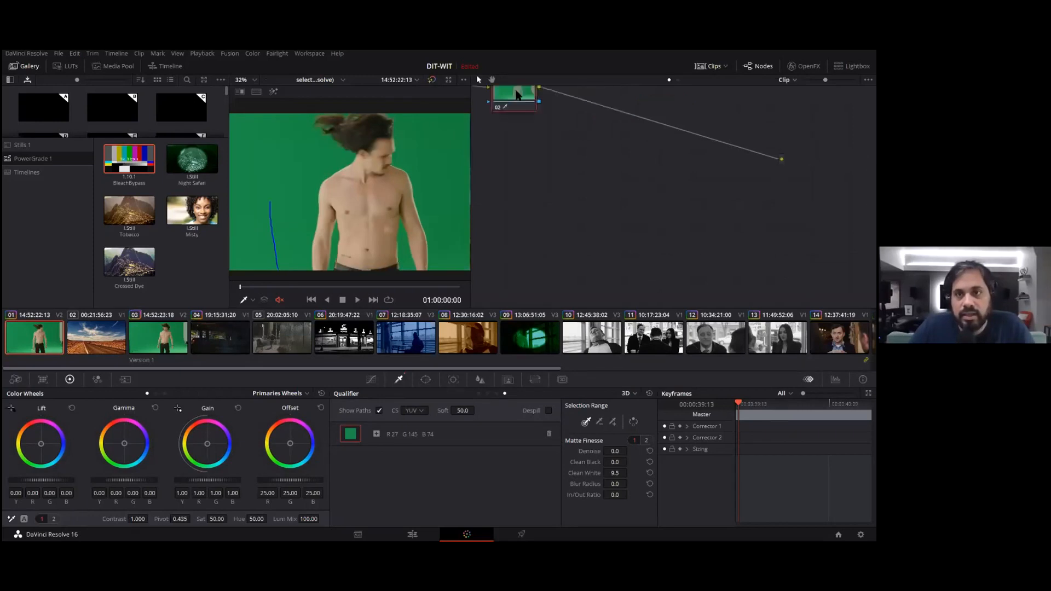
pyautogui.moveTo(530, 108); pyautogui.dragTo(578, 150)
pyautogui.rightClick(746, 202)
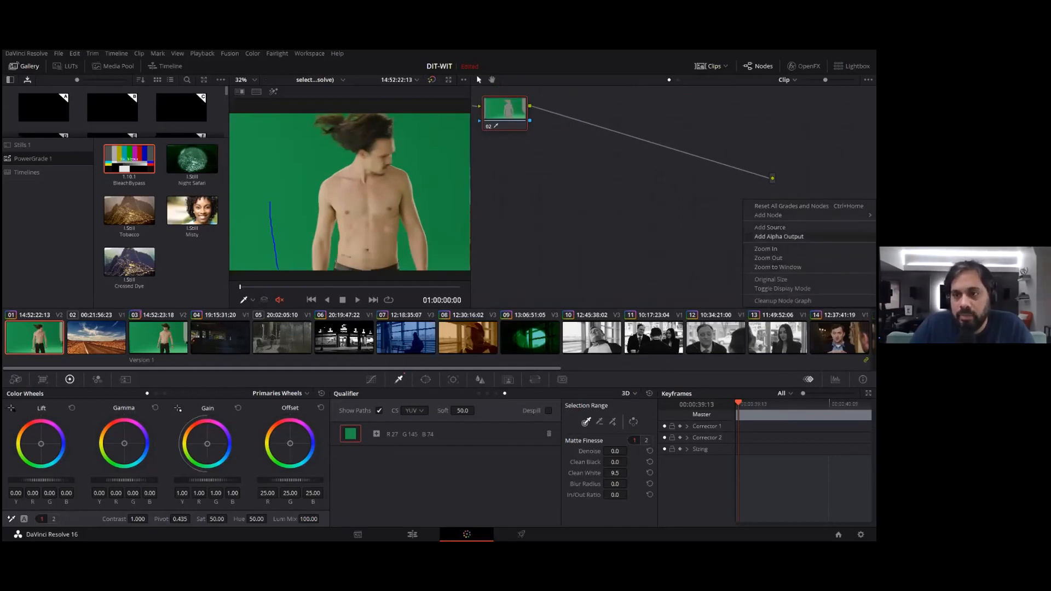
pyautogui.click(779, 237)
pyautogui.moveTo(703, 178); pyautogui.dragTo(530, 120)
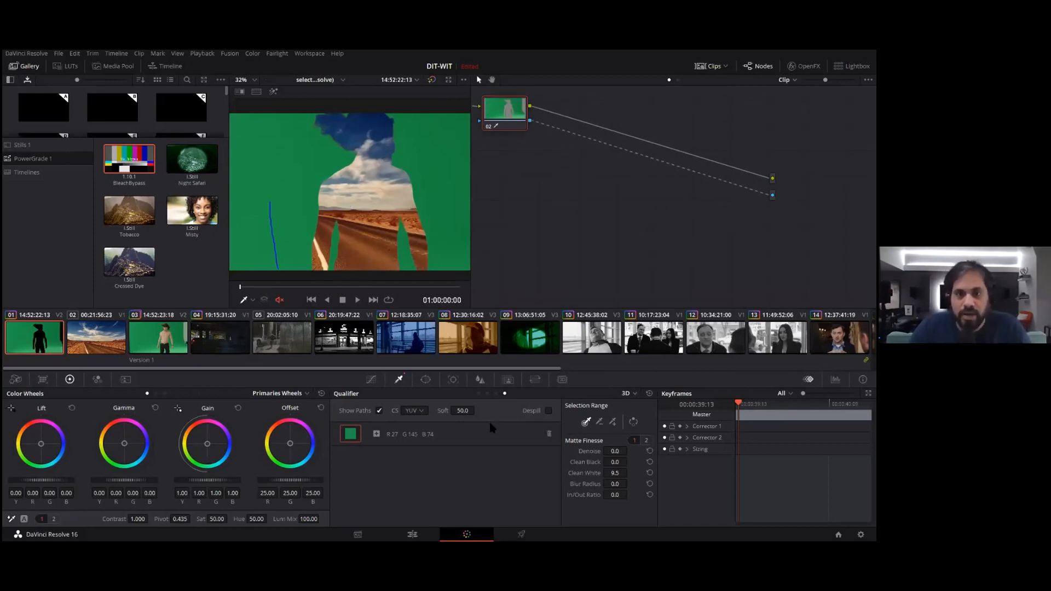
pyautogui.click(633, 423)
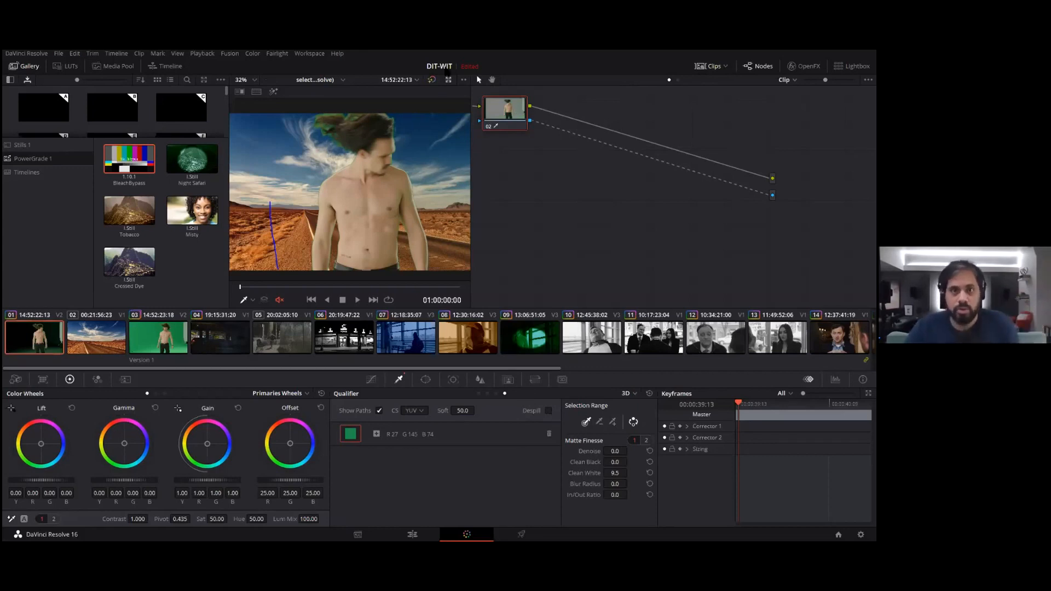
# Step: Add a serial node after node 02 on clip 01 and enable Despill in node 02's 3D qualifier
pyautogui.hotkey('alt', 's')
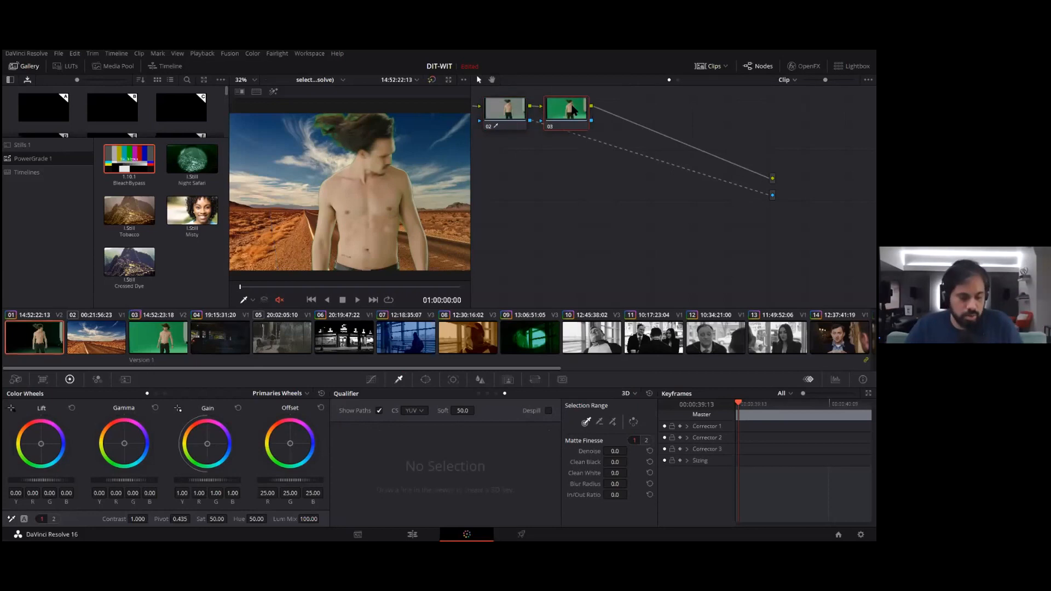
pyautogui.hotkey('shift', 'h')
pyautogui.click(508, 116)
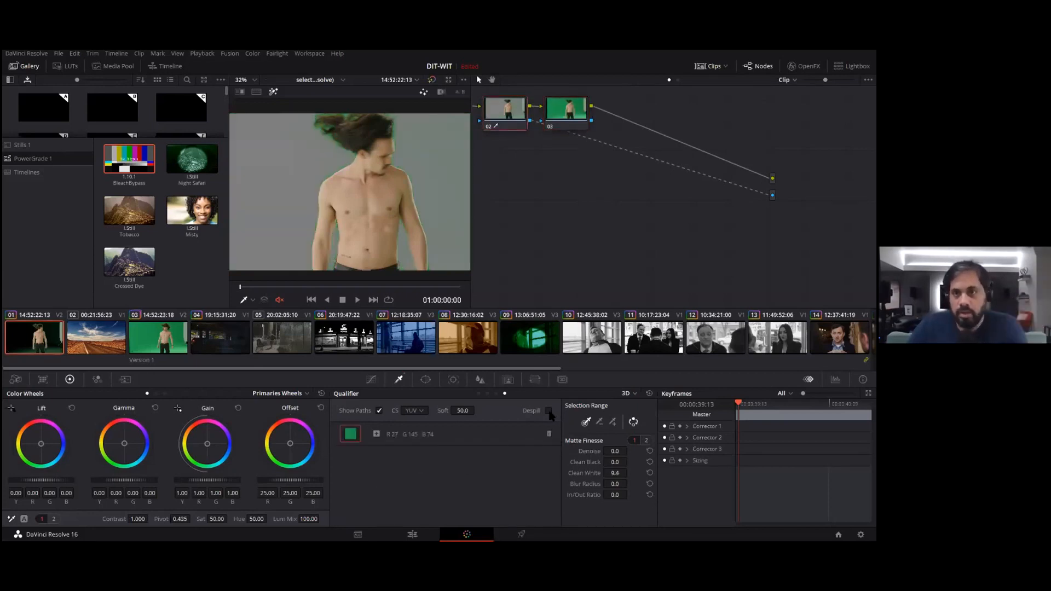
pyautogui.click(559, 112)
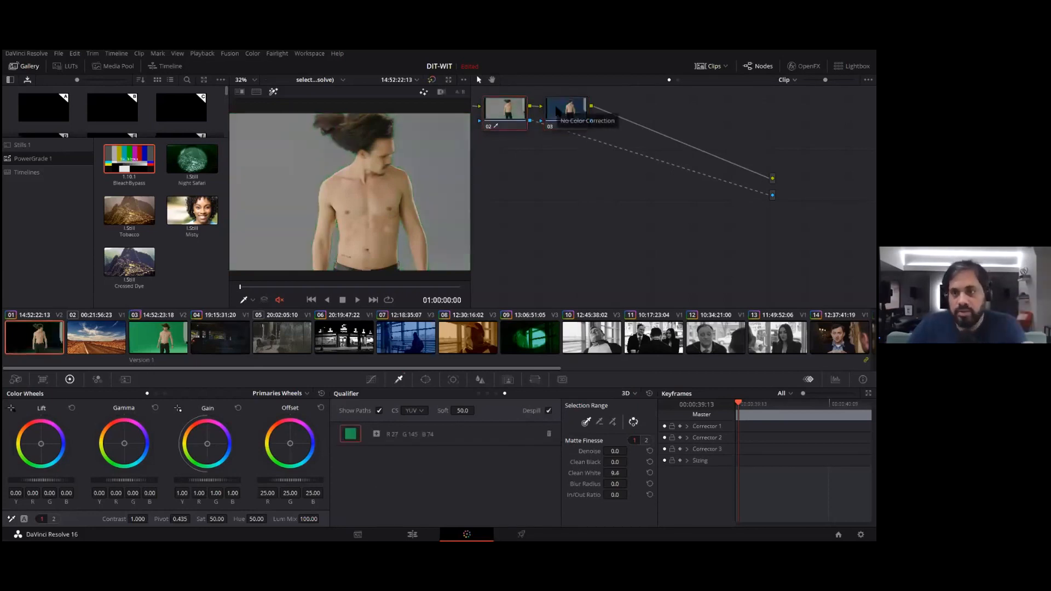
pyautogui.click(386, 180)
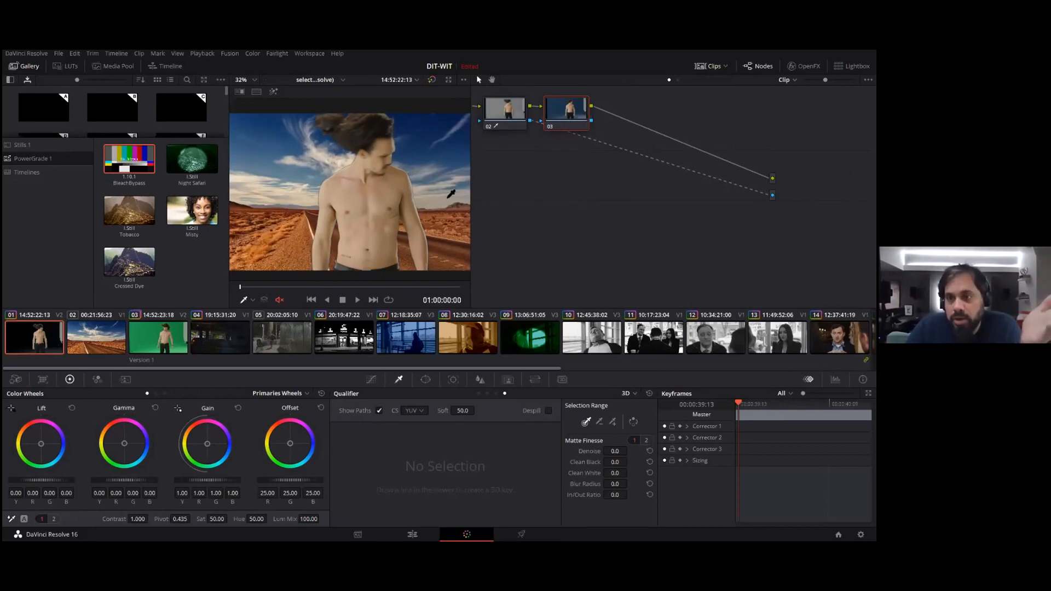
# Step: Try Blur Radius 4.5 with In/Out Ratio -33.4 on node 03 and 8.4 with -62.4 on node 02, resetting the Qualifier on both
pyautogui.moveTo(612, 483); pyautogui.dragTo(630, 483)
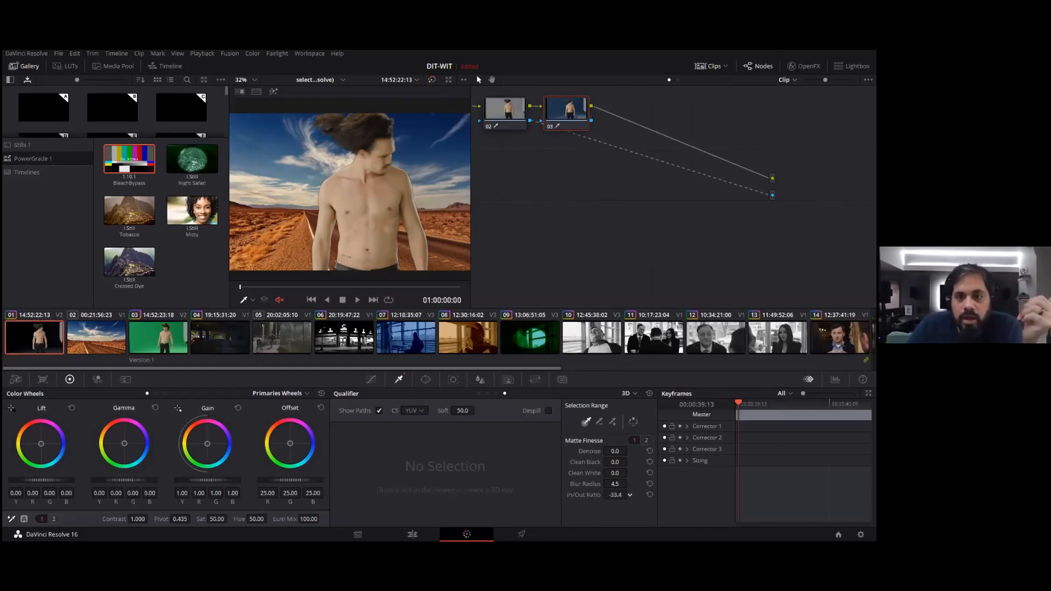
pyautogui.click(649, 394)
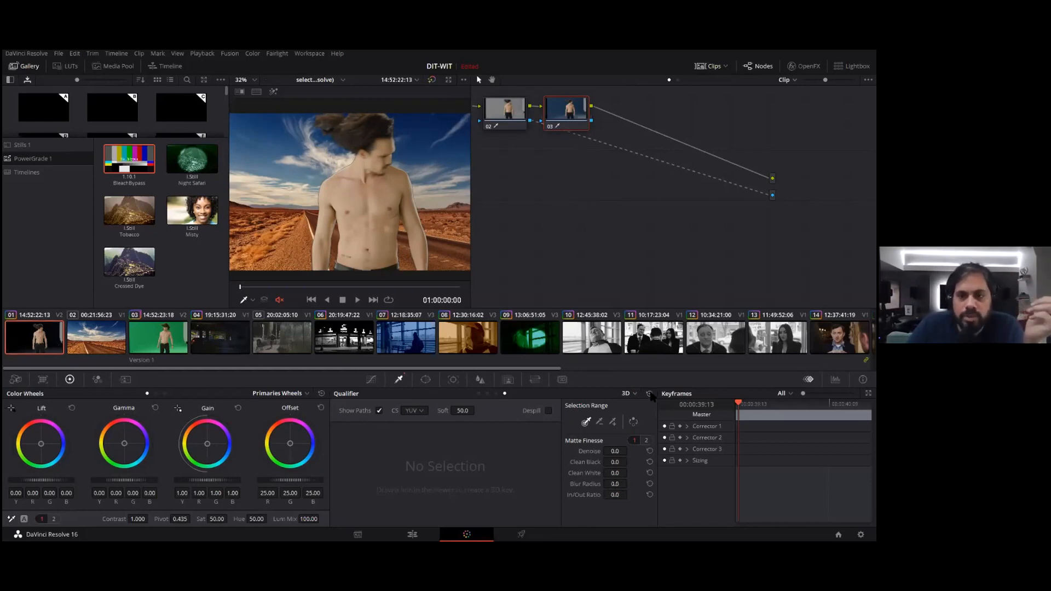
pyautogui.click(506, 109)
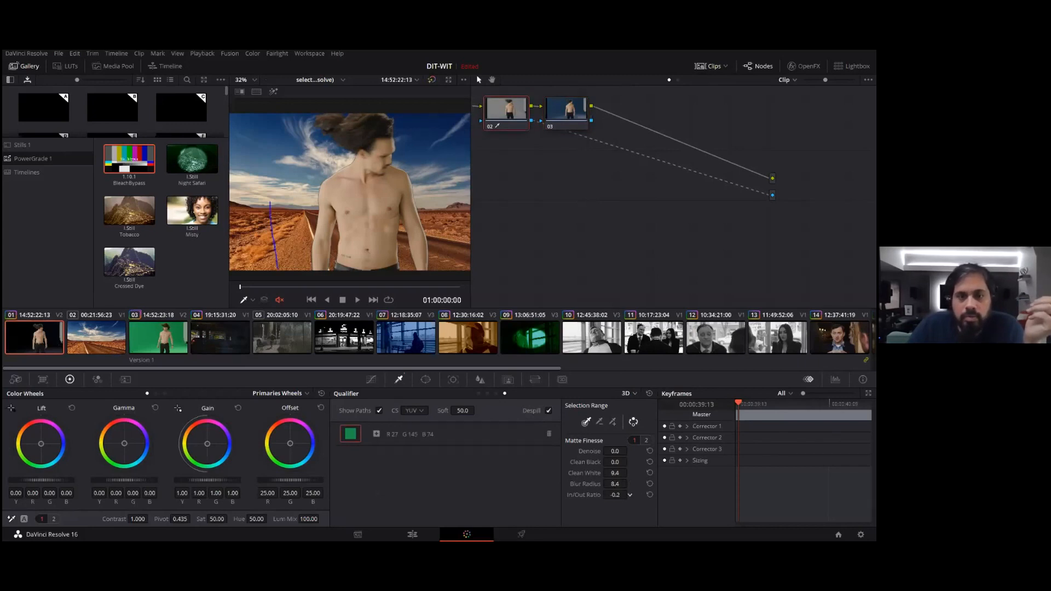
pyautogui.moveTo(615, 495); pyautogui.dragTo(575, 495)
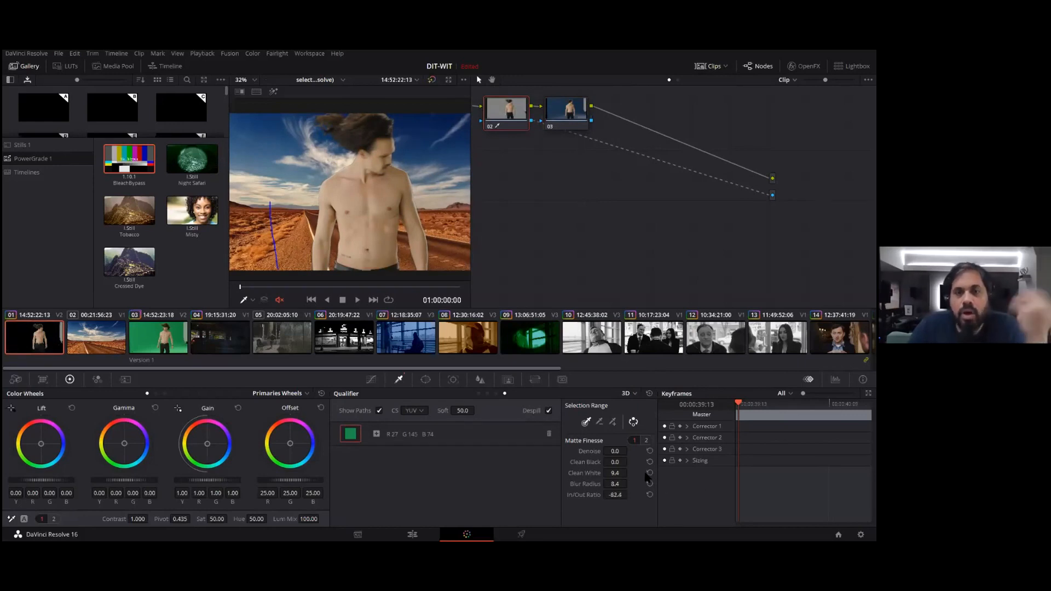
pyautogui.click(649, 393)
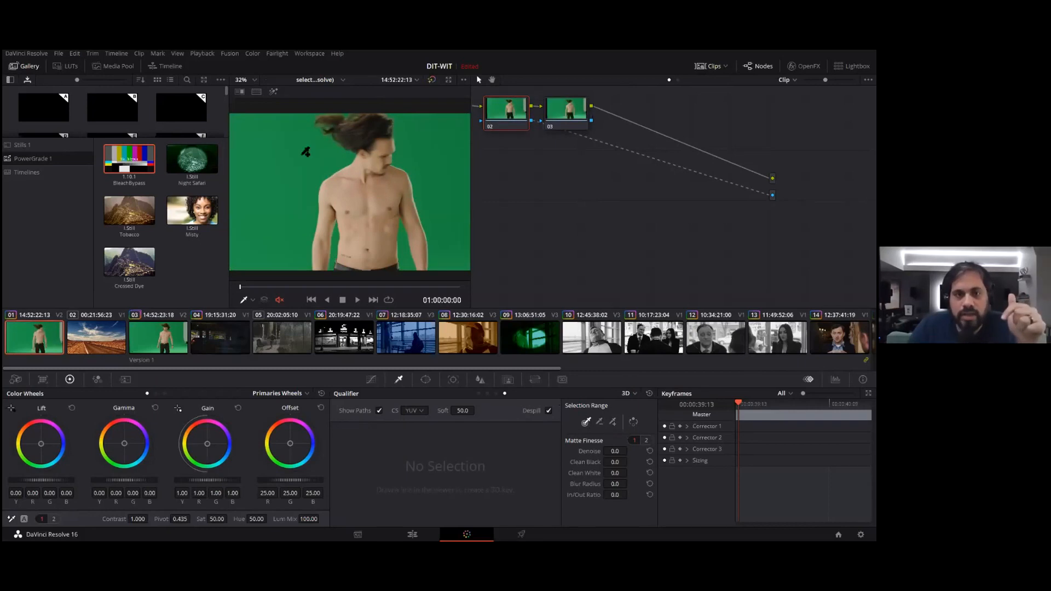
# Step: Sample the green backdrop again on node 02 with a 3D qualifier stroke beside the man and invert the selection
pyautogui.moveTo(278, 205); pyautogui.dragTo(315, 155)
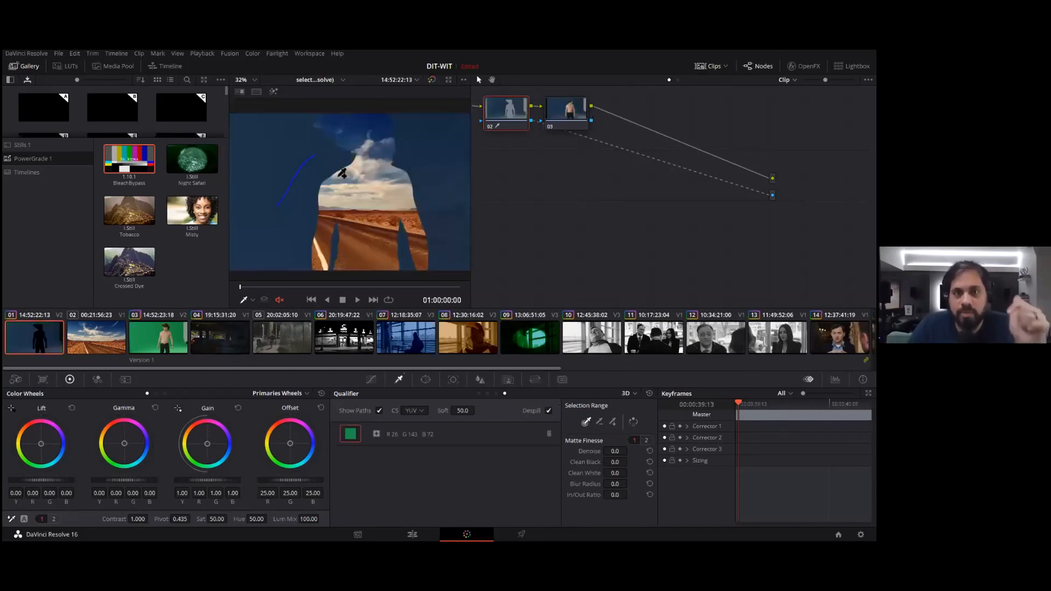
pyautogui.click(613, 422)
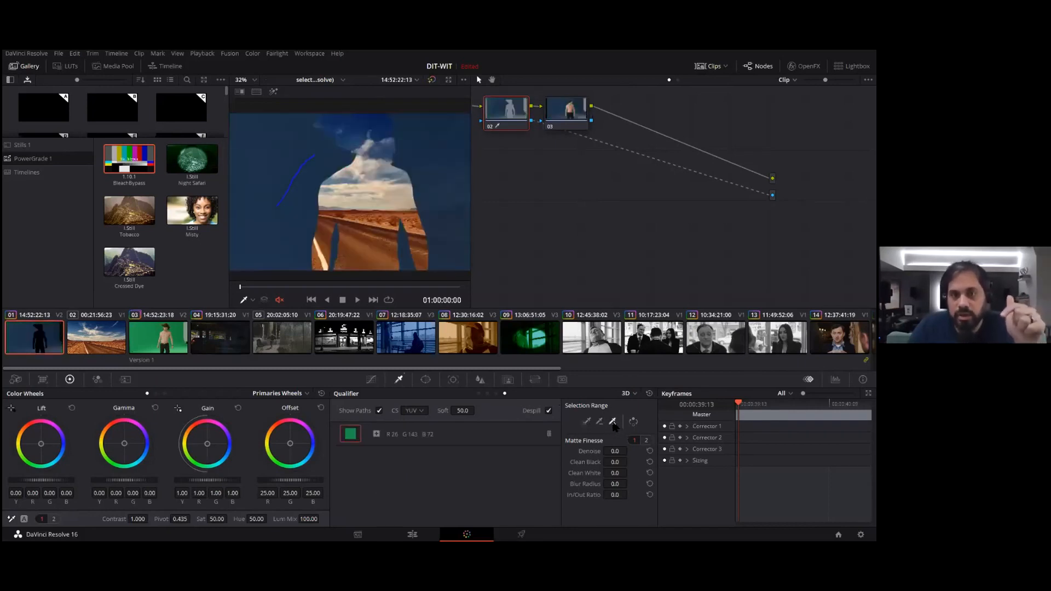
pyautogui.click(634, 422)
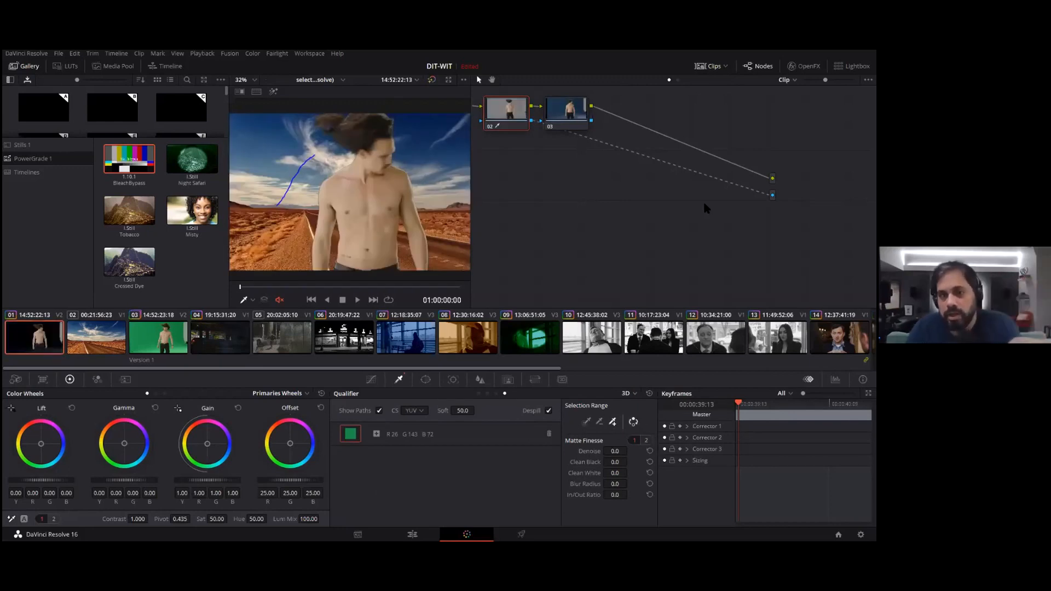
# Step: Move node 02 below node 03 in clip 01's node graph
pyautogui.click(159, 350)
pyautogui.click(43, 342)
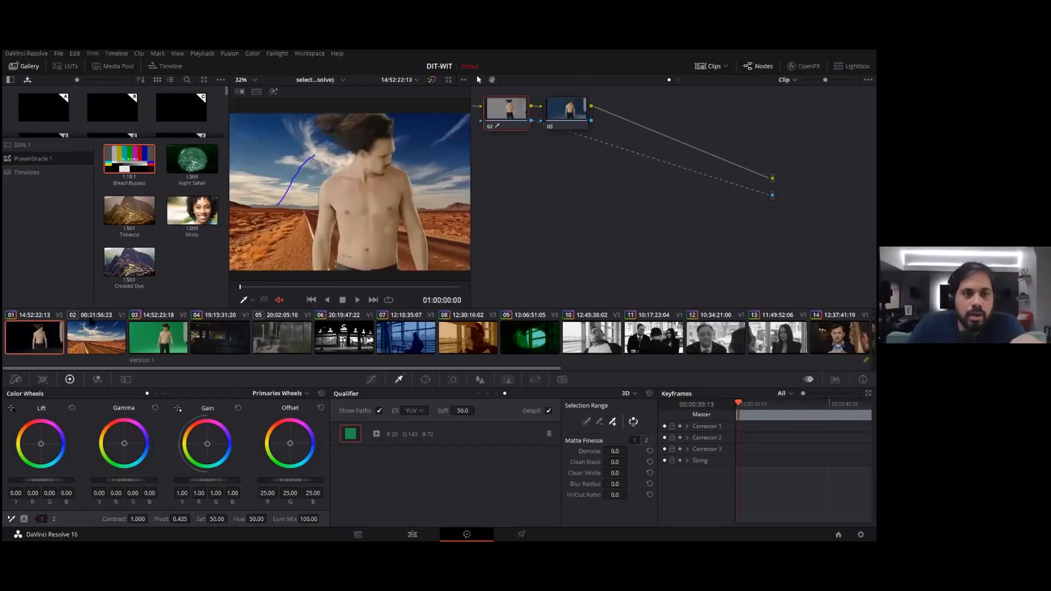
pyautogui.moveTo(527, 125); pyautogui.dragTo(571, 174)
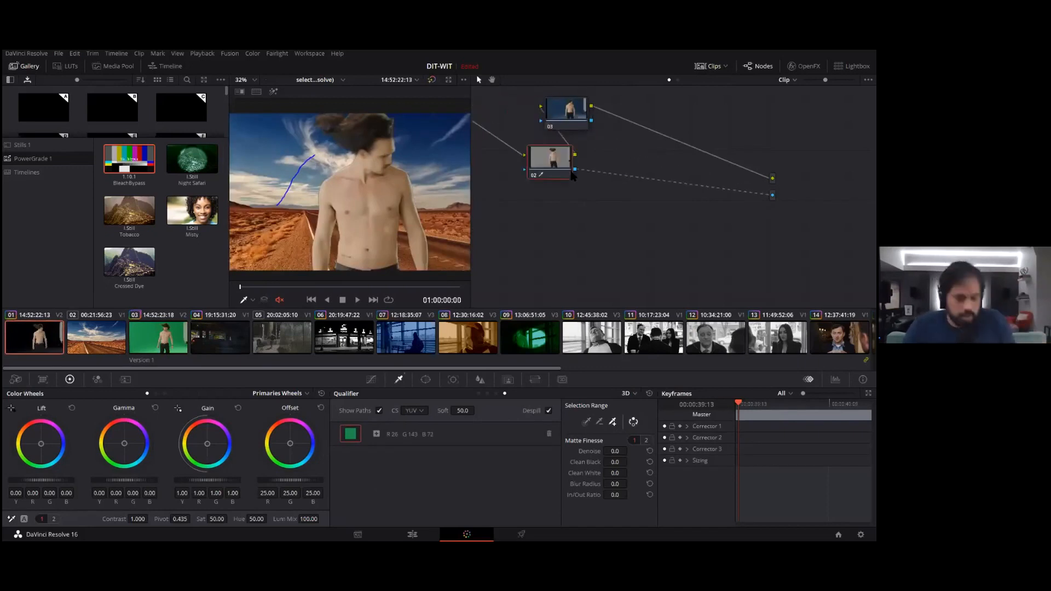
# Step: Add a serial node on clip 03 and key its green backdrop with an inverted 3D qualifier using Despill
pyautogui.click(151, 350)
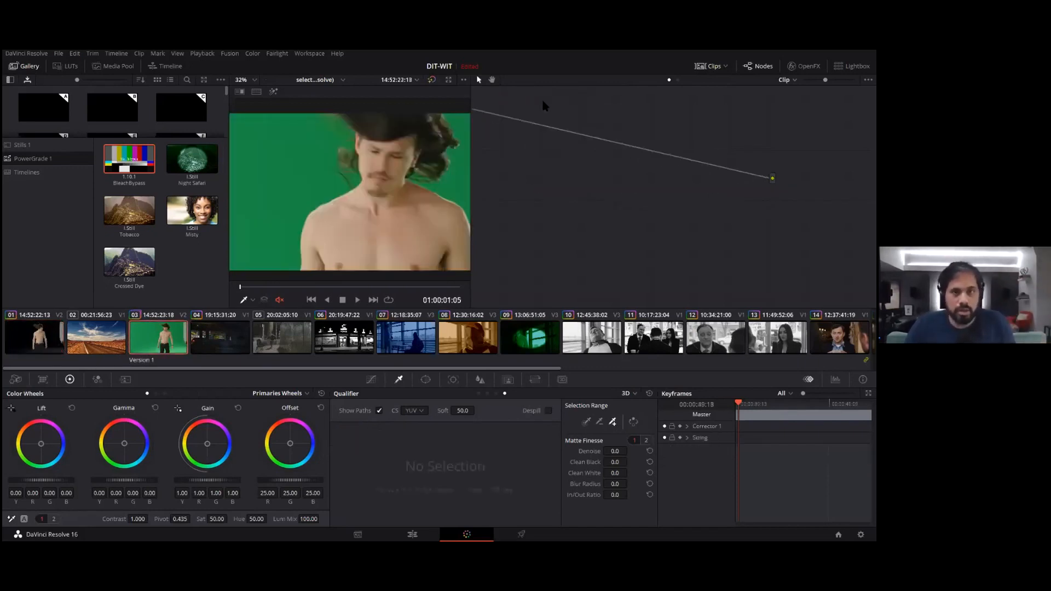
pyautogui.hotkey('alt', 's')
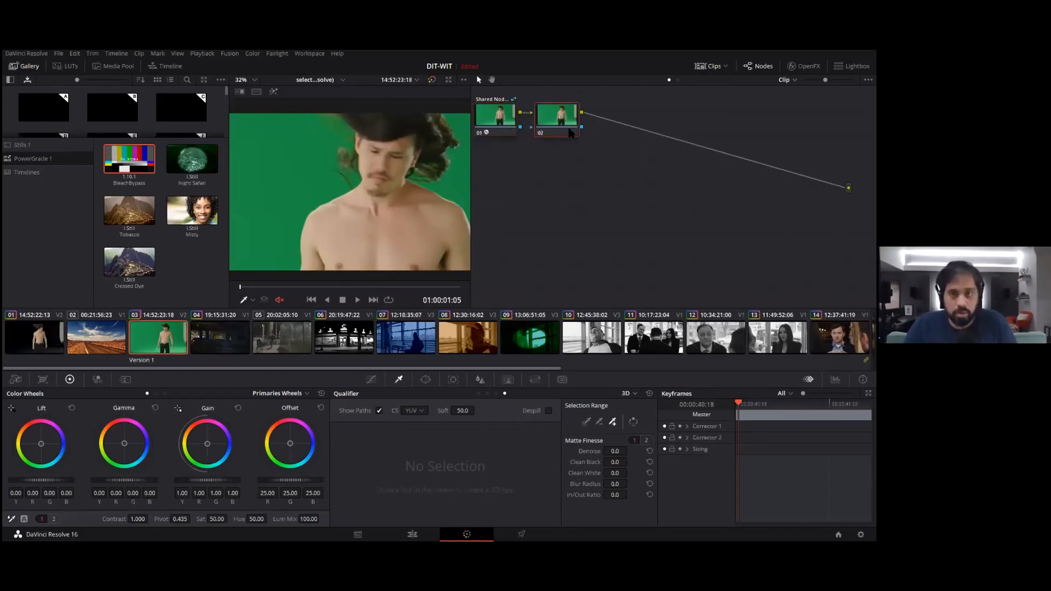
pyautogui.moveTo(231, 197); pyautogui.dragTo(258, 171)
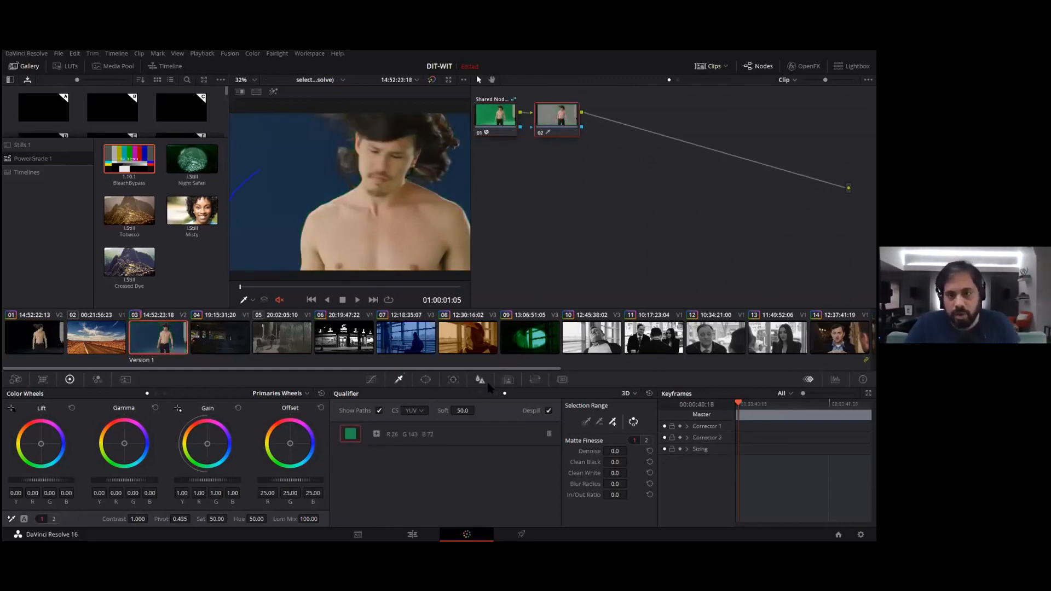
# Step: Refine clip 03's matte in the black-and-white highlight by setting Clean Black to 3.2
pyautogui.hotkey('shift', 'h')
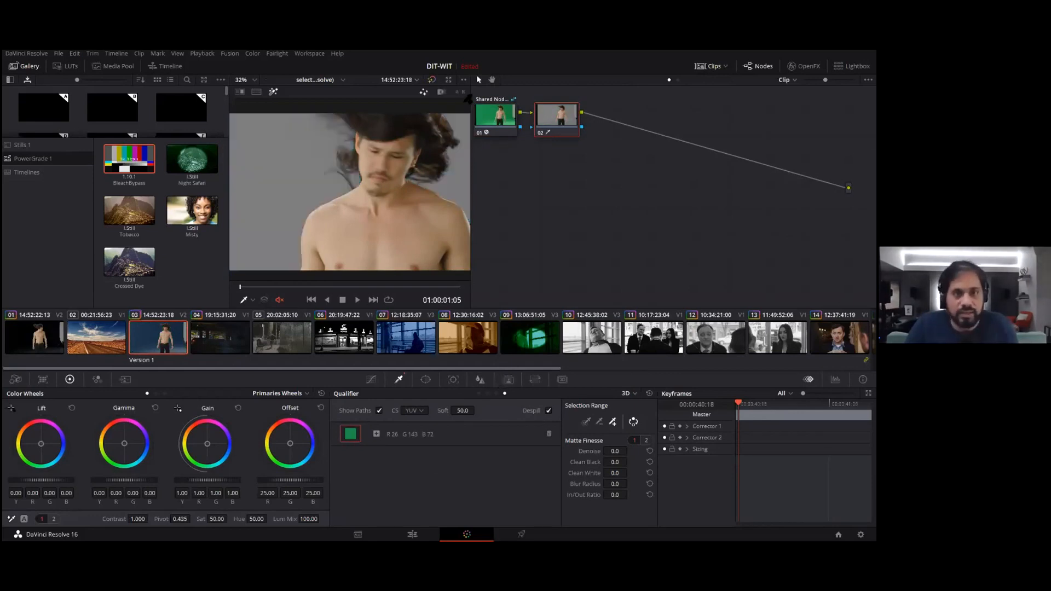
pyautogui.click(441, 93)
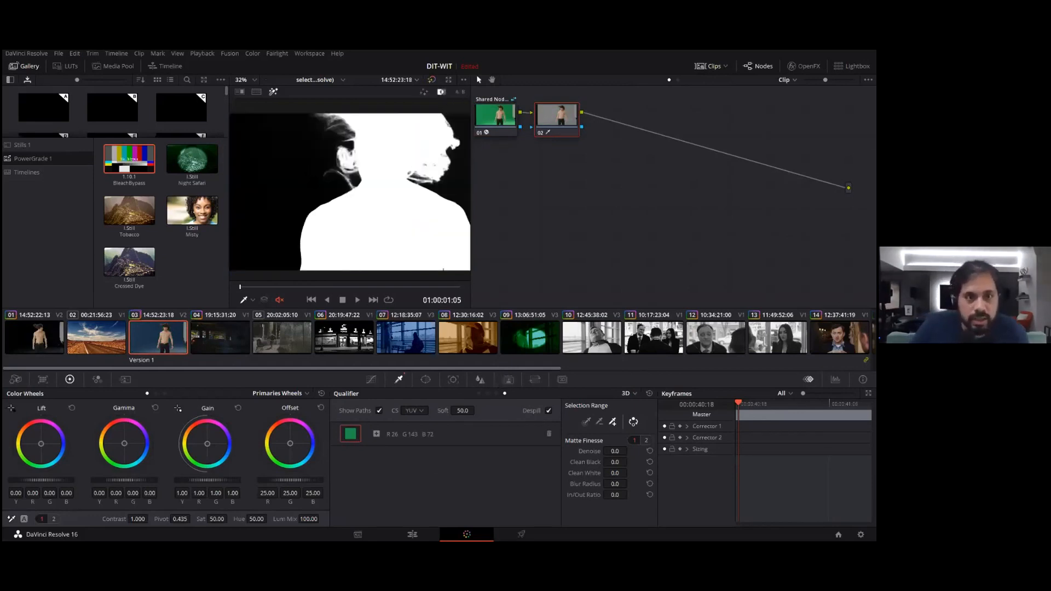
pyautogui.scroll(5, 338, 174)
pyautogui.moveTo(340, 192); pyautogui.dragTo(453, 212)
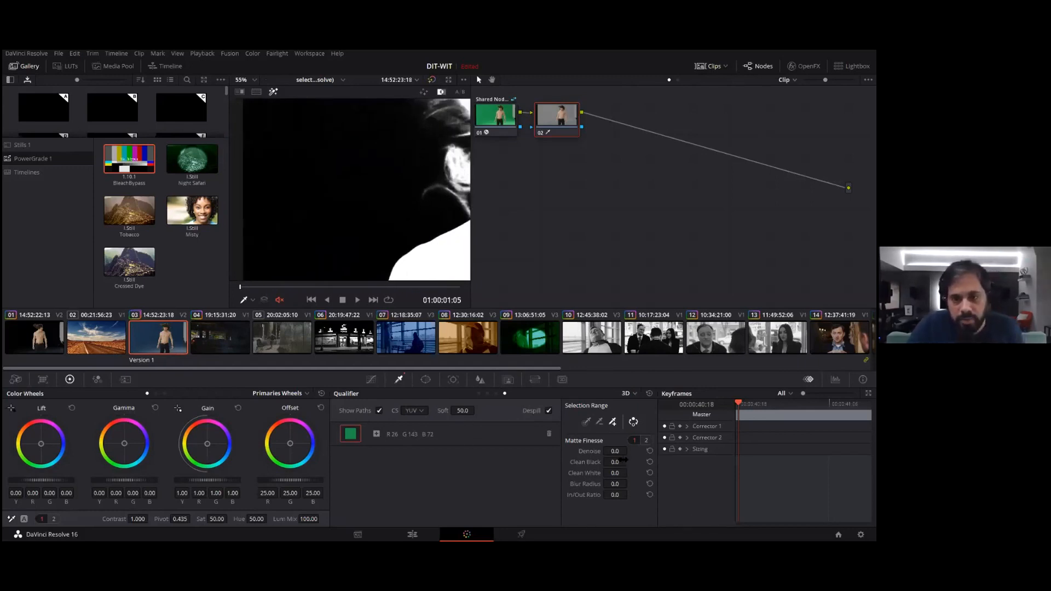
pyautogui.moveTo(616, 461); pyautogui.dragTo(630, 463)
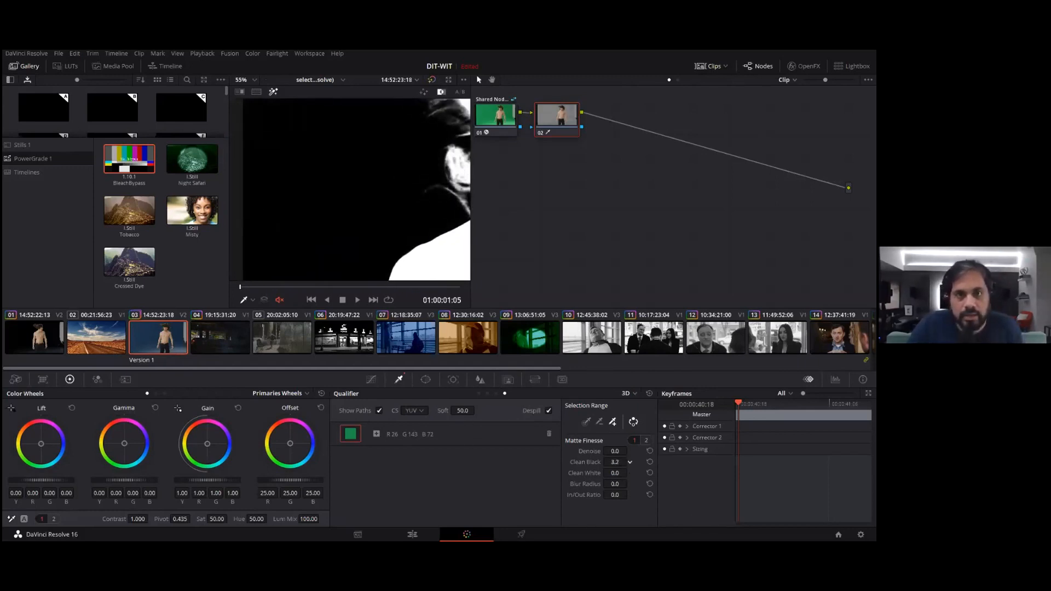
# Step: Add an alpha output to clip 03's node graph and connect node 02's key output to it
pyautogui.rightClick(753, 198)
pyautogui.click(777, 235)
pyautogui.moveTo(848, 199); pyautogui.dragTo(581, 122)
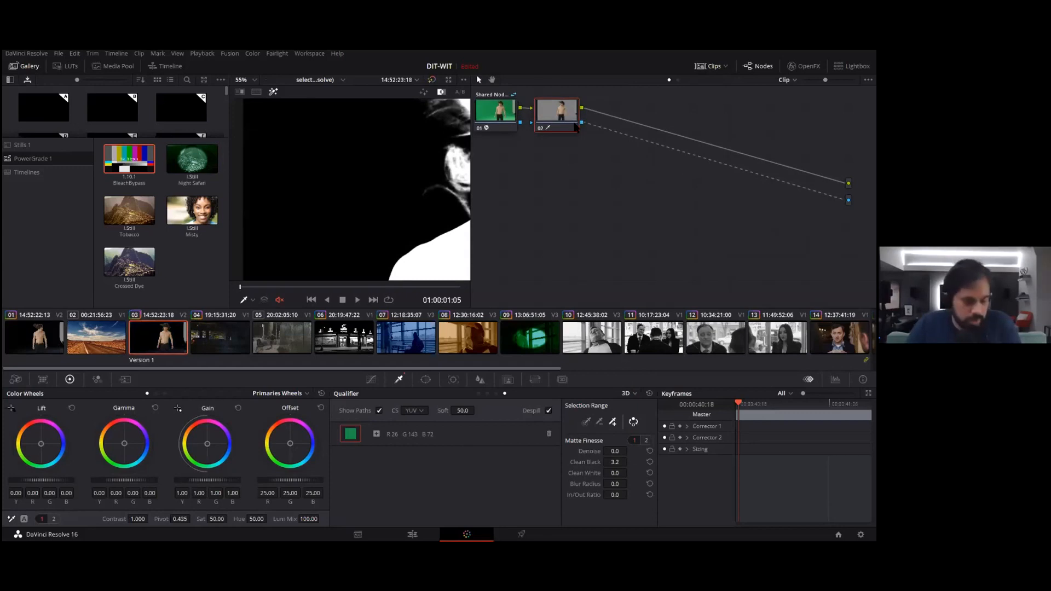
# Step: Turn off the highlight and scrub through clips 03 and 01 to check the keyed man over the desert road
pyautogui.scroll(-3, 416, 199)
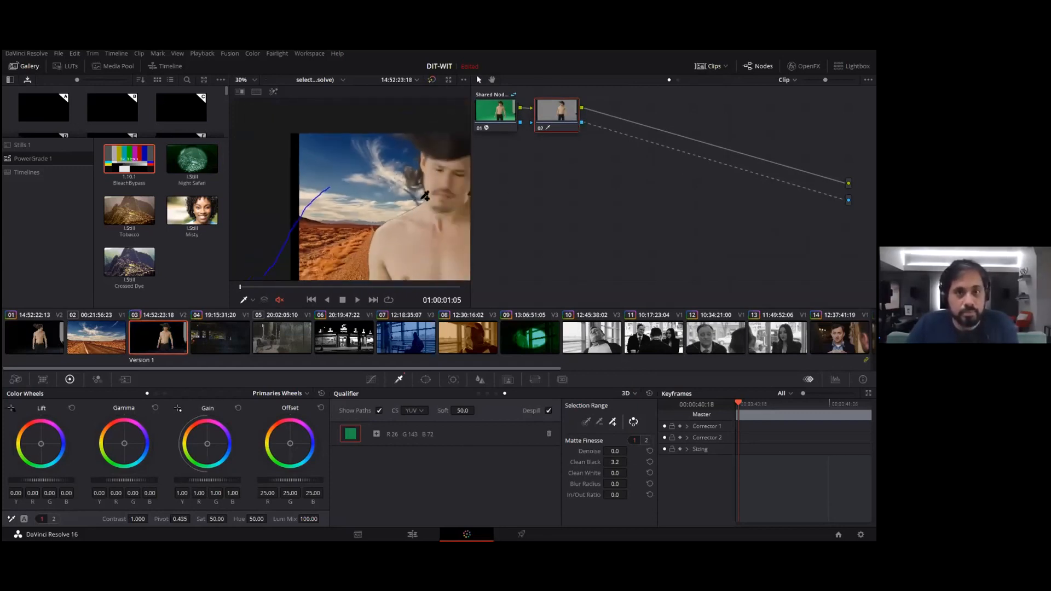
pyautogui.moveTo(425, 196); pyautogui.dragTo(347, 198)
pyautogui.moveTo(306, 287); pyautogui.dragTo(239, 287)
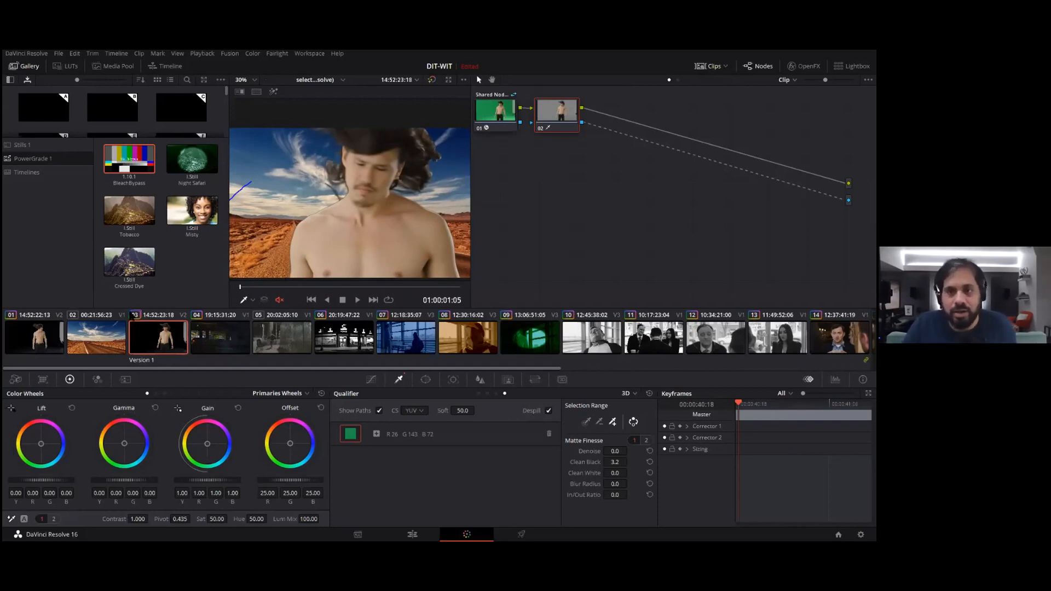
pyautogui.press('Up')
pyautogui.press('Up')
pyautogui.scroll(-1, 378, 241)
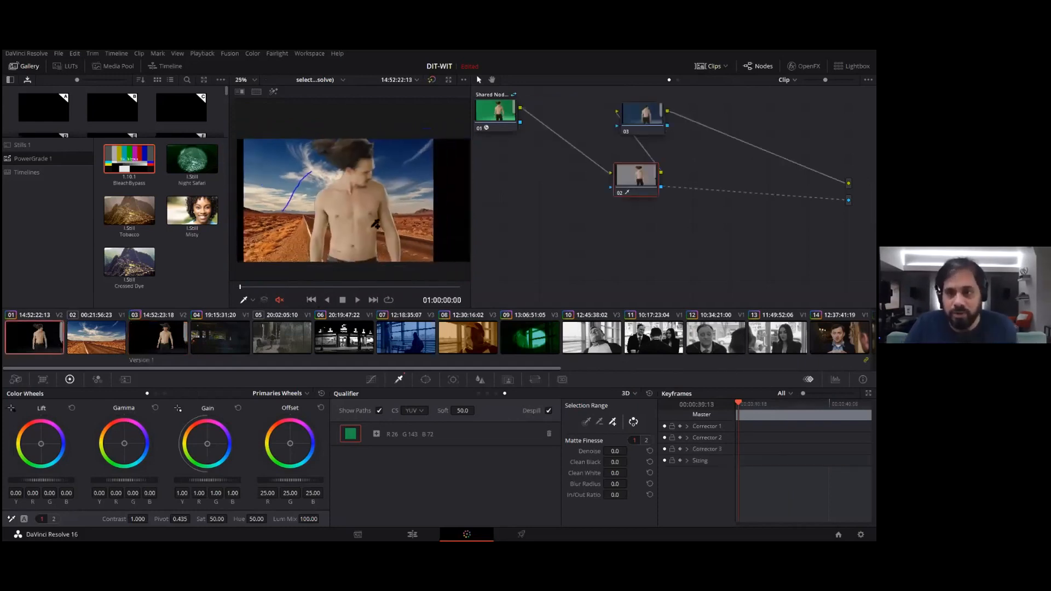
pyautogui.moveTo(263, 291); pyautogui.dragTo(375, 296)
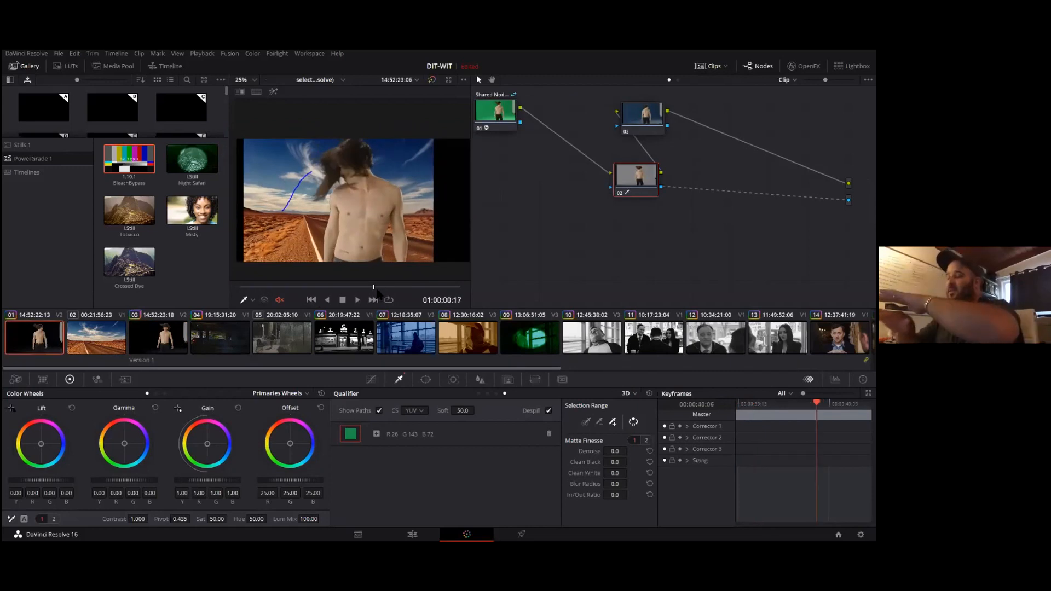
# Step: Switch to the Edit page and move both green-screen clips from track V2 up to V5
pyautogui.click(412, 535)
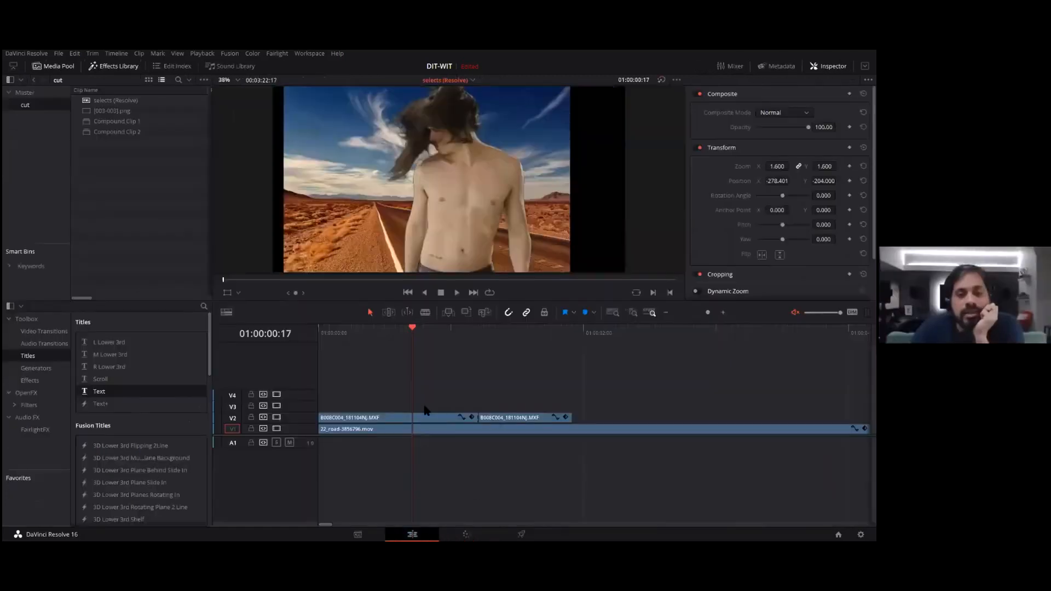
pyautogui.click(387, 431)
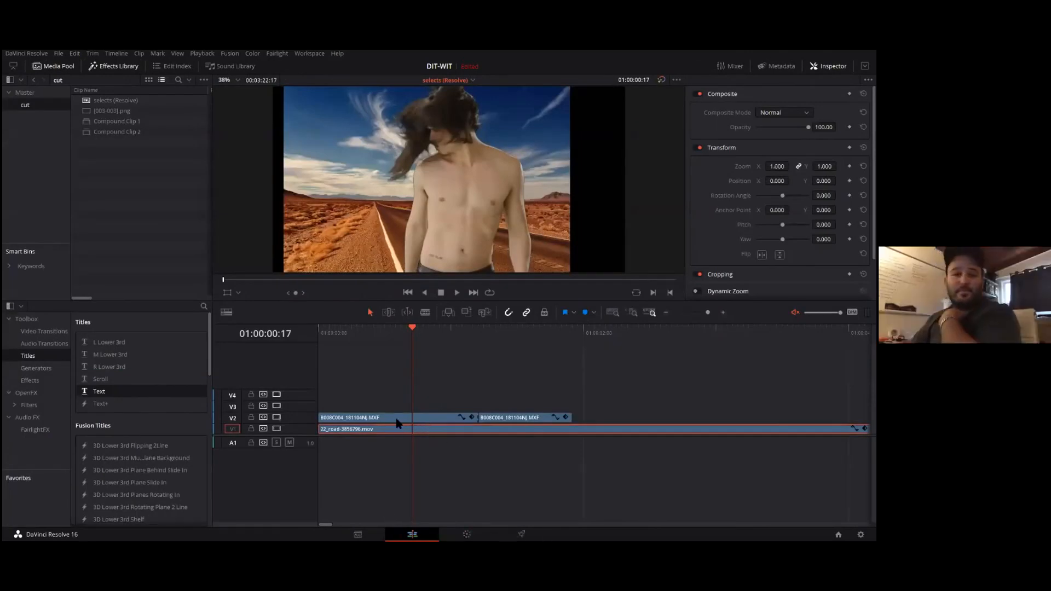
pyautogui.moveTo(395, 391); pyautogui.dragTo(545, 383)
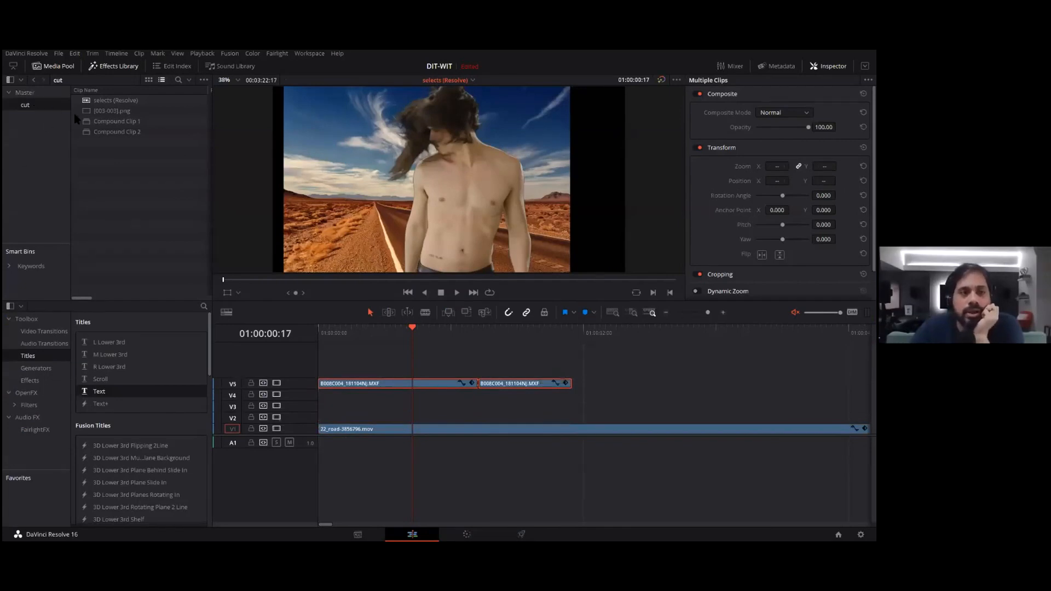
# Step: Place an SMPTE Color Bar generator on track V2 beneath the keyed clips and play through the composite
pyautogui.click(36, 367)
pyautogui.moveTo(99, 409); pyautogui.dragTo(325, 422)
pyautogui.click(360, 327)
pyautogui.press('space')
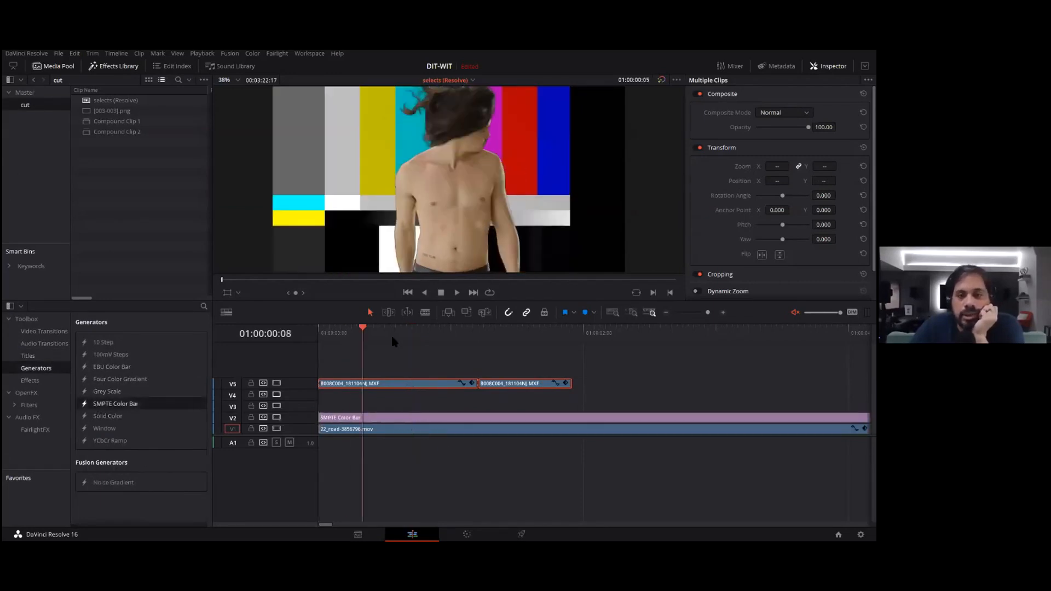
pyautogui.moveTo(458, 326); pyautogui.dragTo(518, 325)
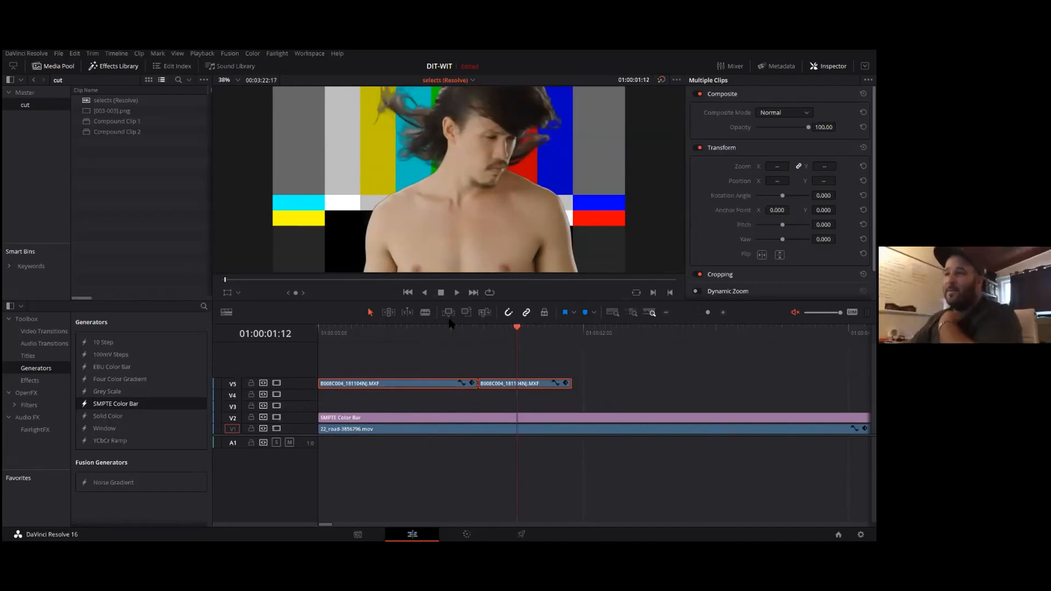
# Step: Reset Crop Left and Crop Right to 0 on both green-screen clips and scrub through the first clip
pyautogui.moveTo(466, 328); pyautogui.dragTo(397, 338)
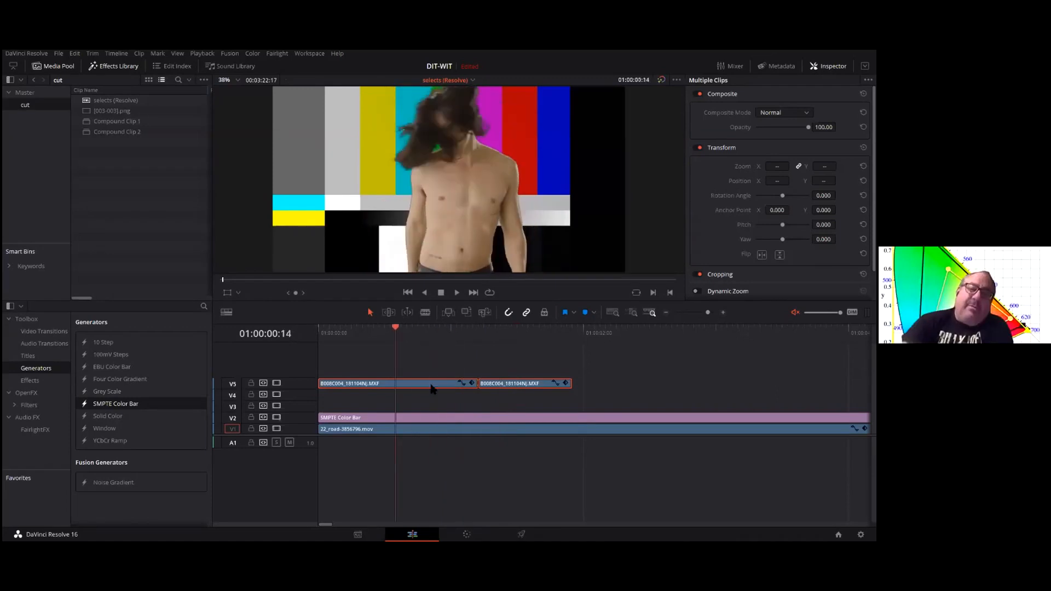
pyautogui.scroll(-2, 781, 193)
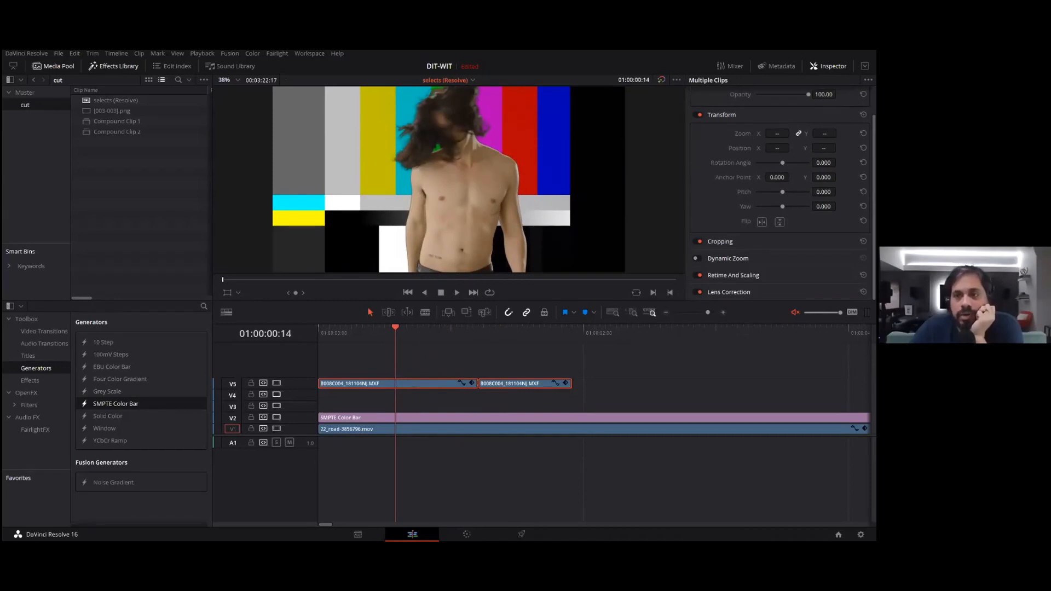
pyautogui.doubleClick(720, 242)
pyautogui.moveTo(824, 261); pyautogui.dragTo(846, 261)
pyautogui.scroll(2, 783, 192)
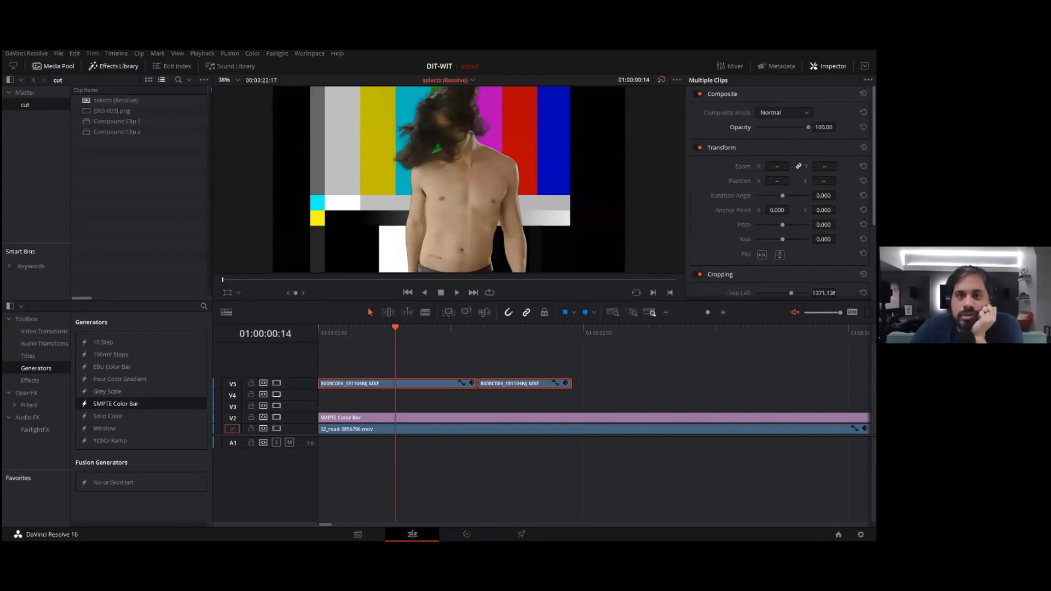
pyautogui.scroll(-5, 780, 192)
pyautogui.doubleClick(738, 180)
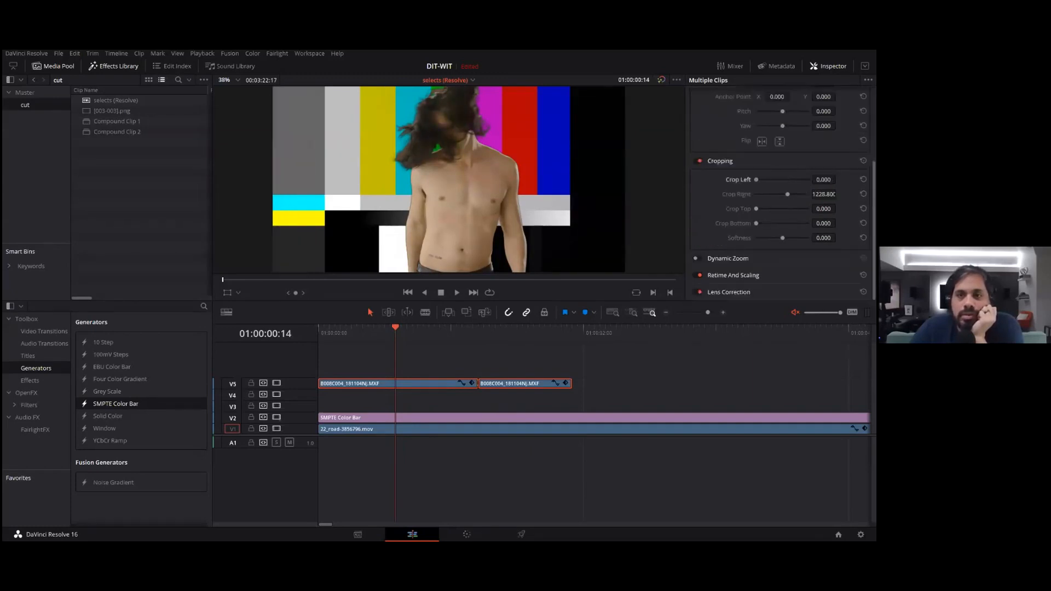
pyautogui.doubleClick(737, 194)
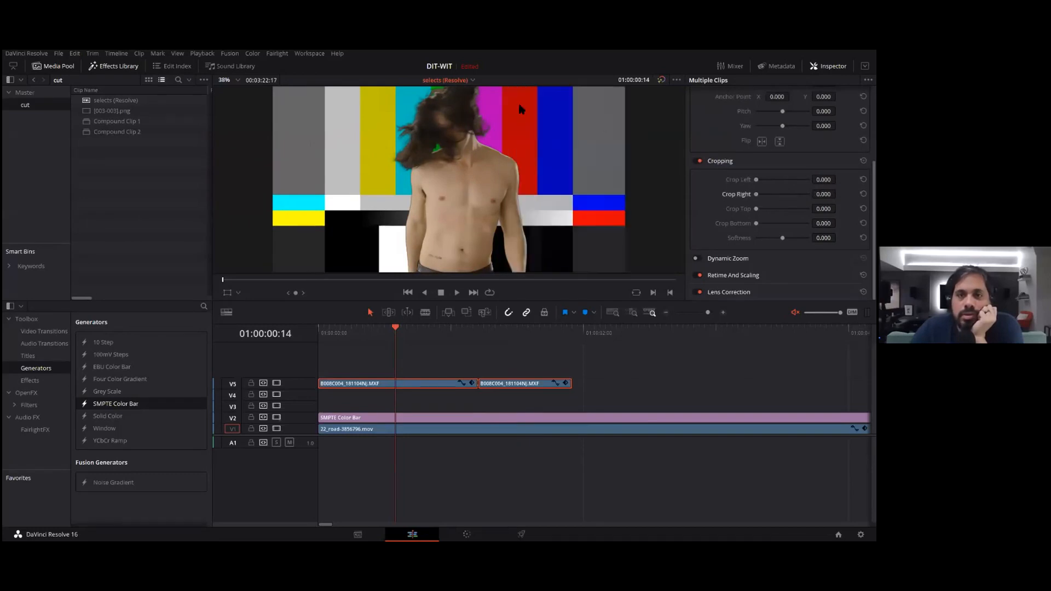
pyautogui.moveTo(421, 330); pyautogui.dragTo(461, 332)
pyautogui.click(363, 329)
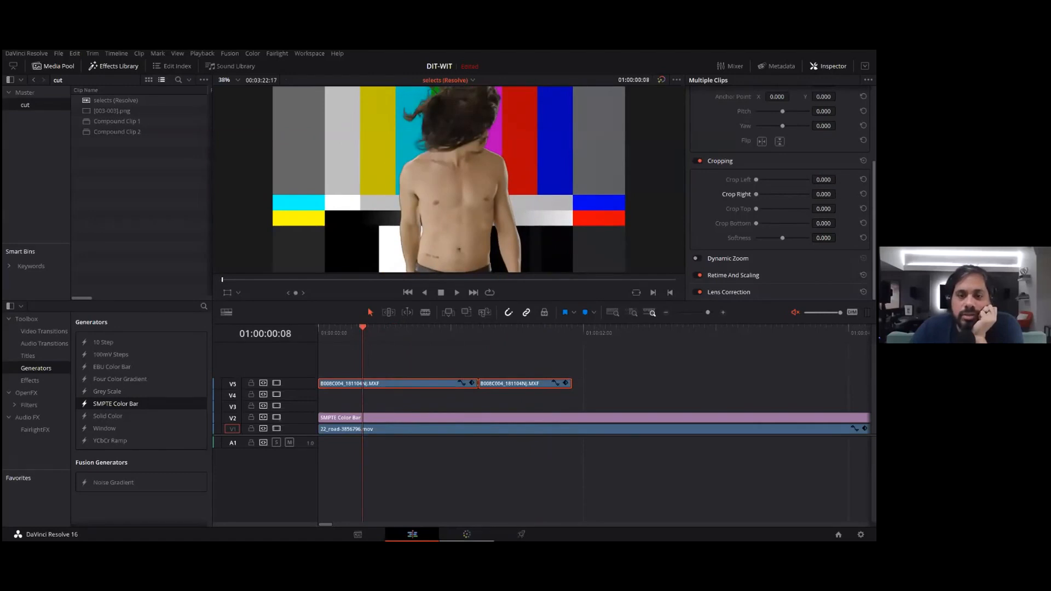
# Step: On the Color page, set clip 03's Edit Sizing to zoom 1.316, pan -188.166 and tilt -155.500
pyautogui.click(466, 534)
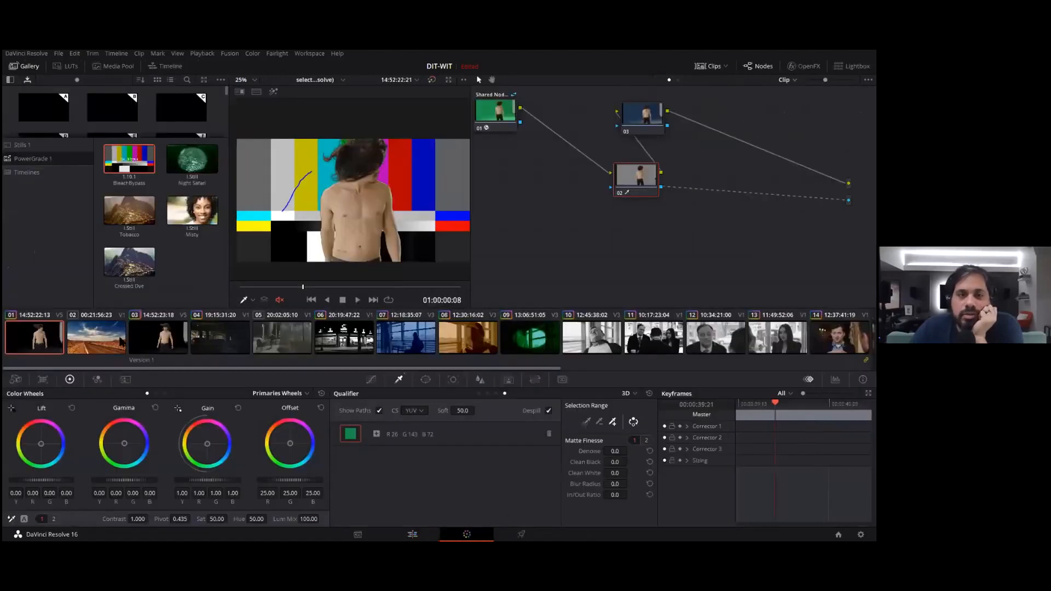
pyautogui.click(169, 339)
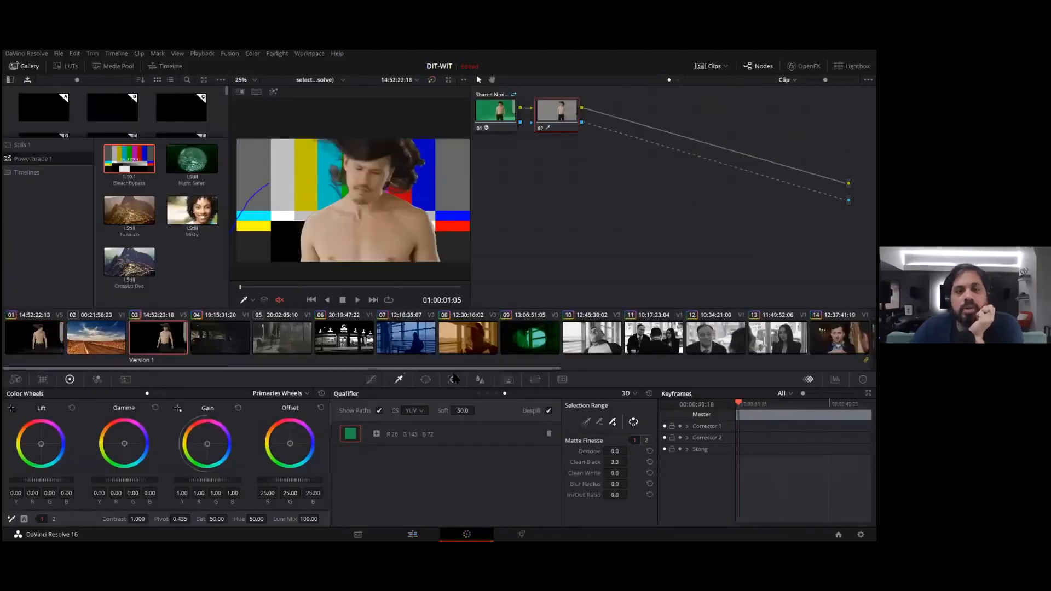
pyautogui.click(508, 380)
pyautogui.click(535, 379)
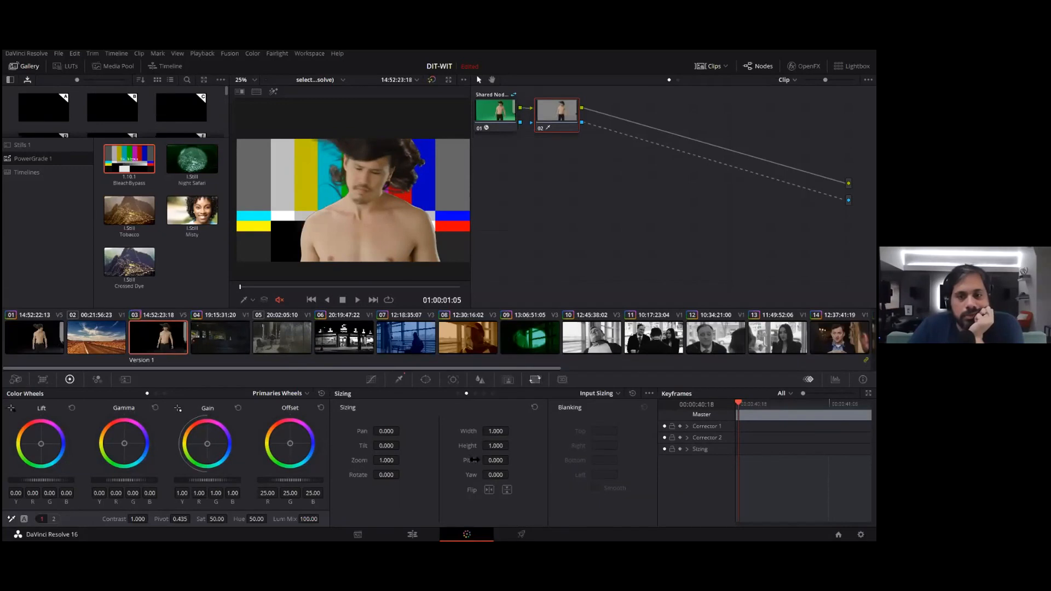
pyautogui.click(615, 394)
pyautogui.click(609, 409)
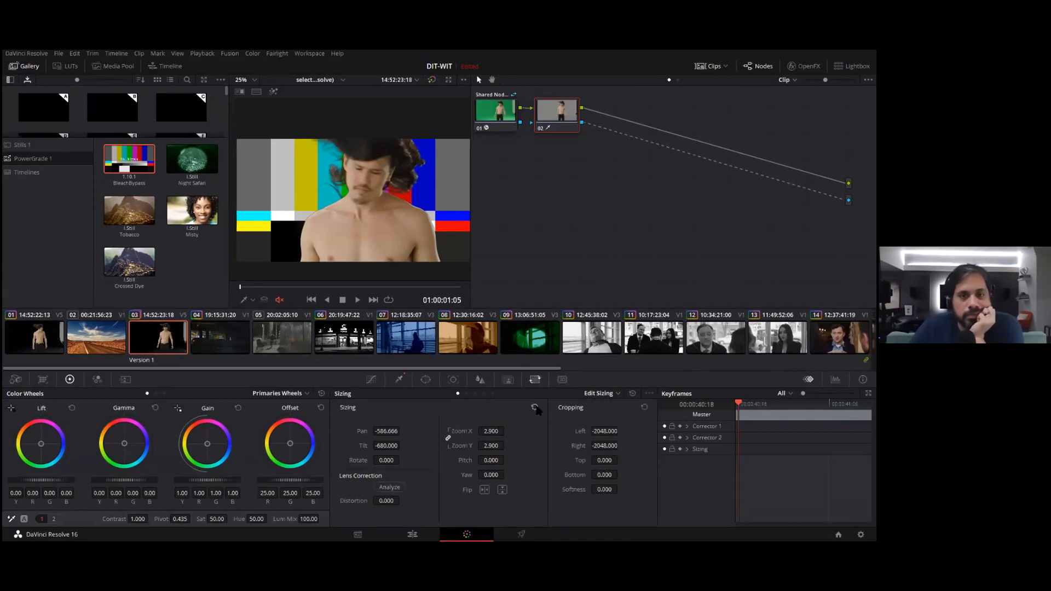
pyautogui.moveTo(494, 432); pyautogui.dragTo(425, 432)
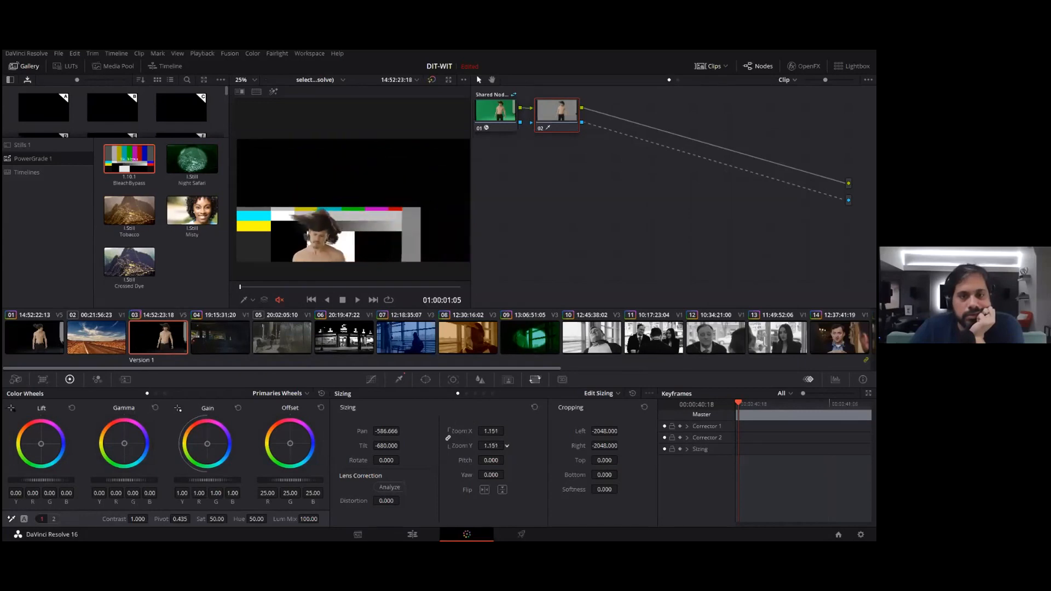
pyautogui.click(632, 393)
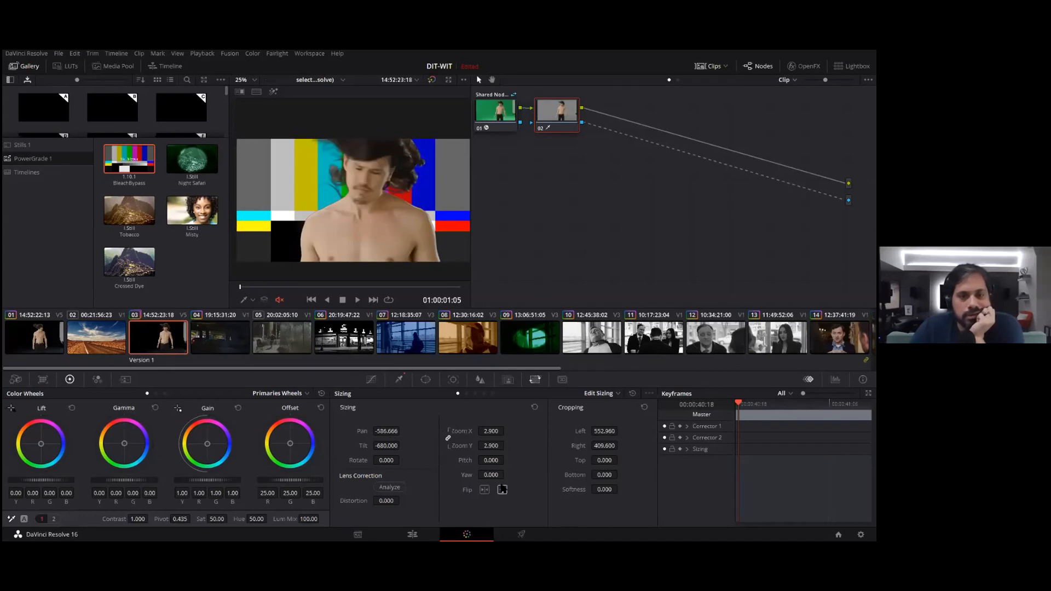
pyautogui.moveTo(507, 445); pyautogui.dragTo(489, 445)
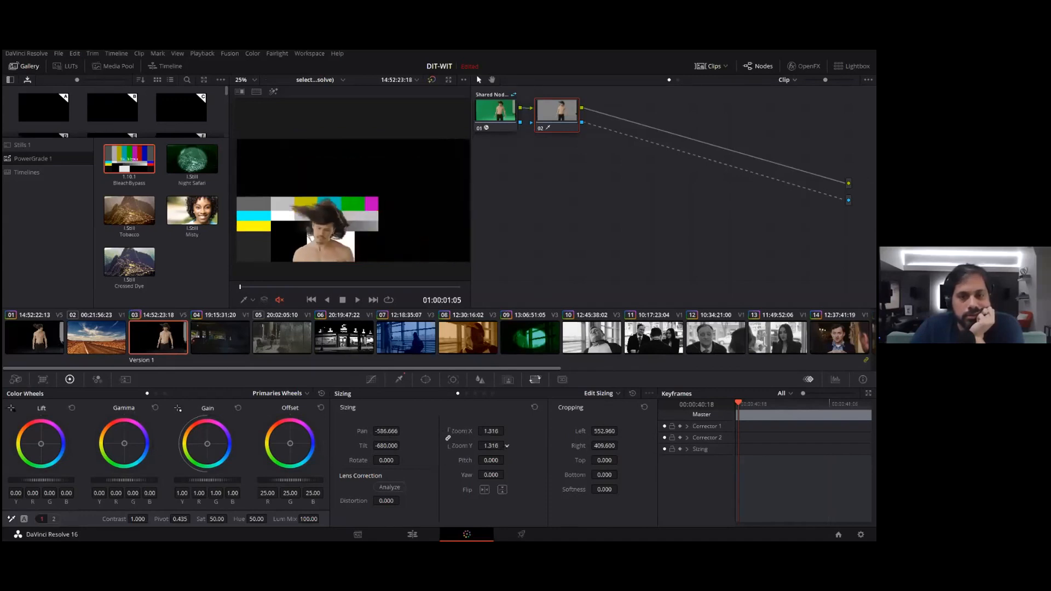
pyautogui.moveTo(378, 431); pyautogui.dragTo(401, 431)
pyautogui.moveTo(402, 445); pyautogui.dragTo(402, 445)
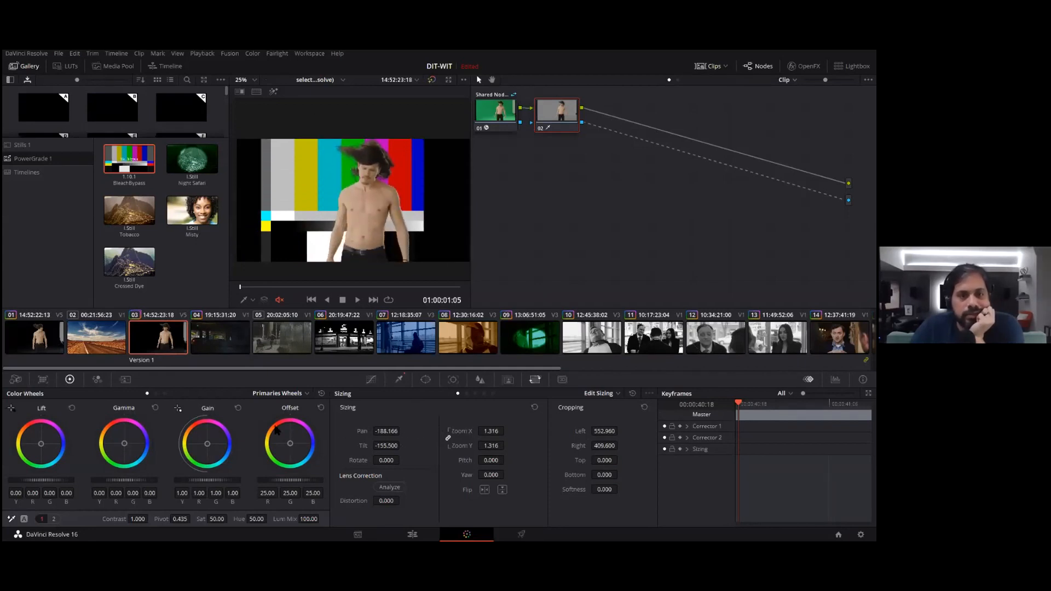
# Step: Turn off cropping for both green-screen clips on the Edit page and return to the Color page
pyautogui.click(412, 534)
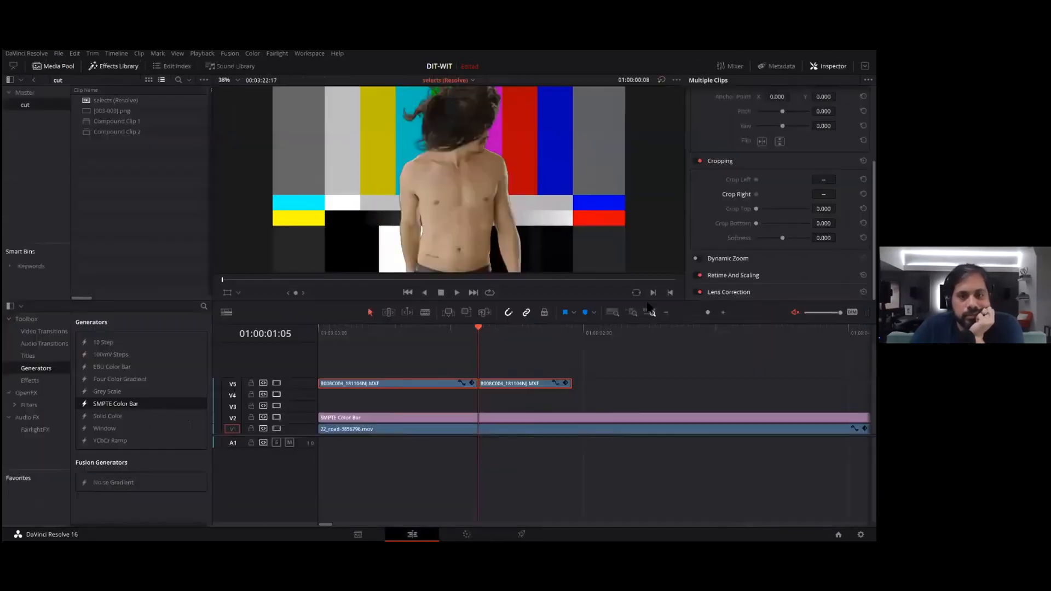
pyautogui.click(699, 161)
pyautogui.click(467, 535)
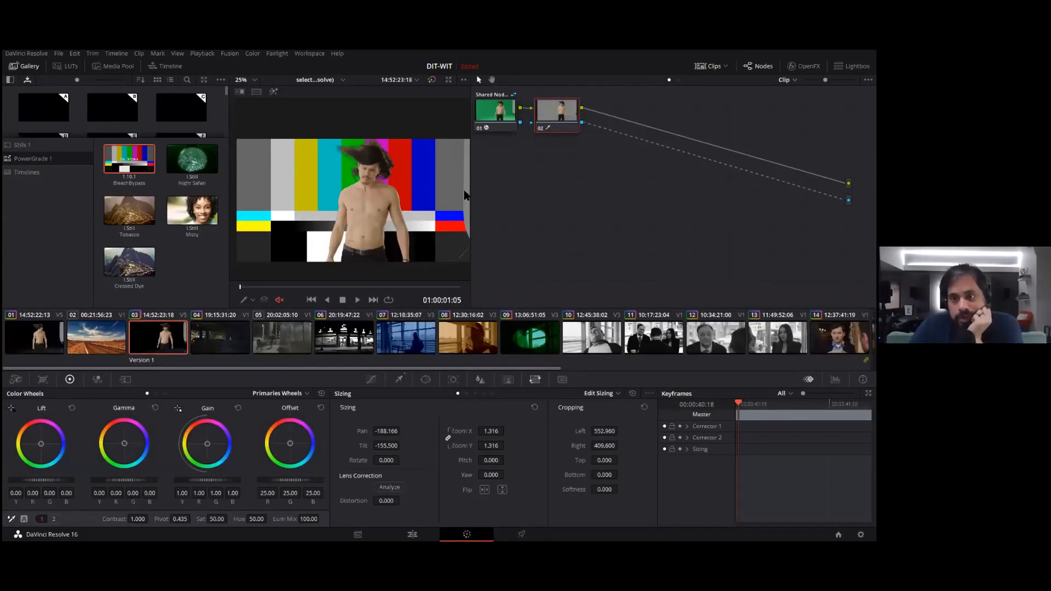
# Step: Spread clip 03's nodes apart and highlight node 02's key as a black-and-white matte
pyautogui.moveTo(502, 119); pyautogui.dragTo(519, 117)
pyautogui.moveTo(579, 128); pyautogui.dragTo(605, 128)
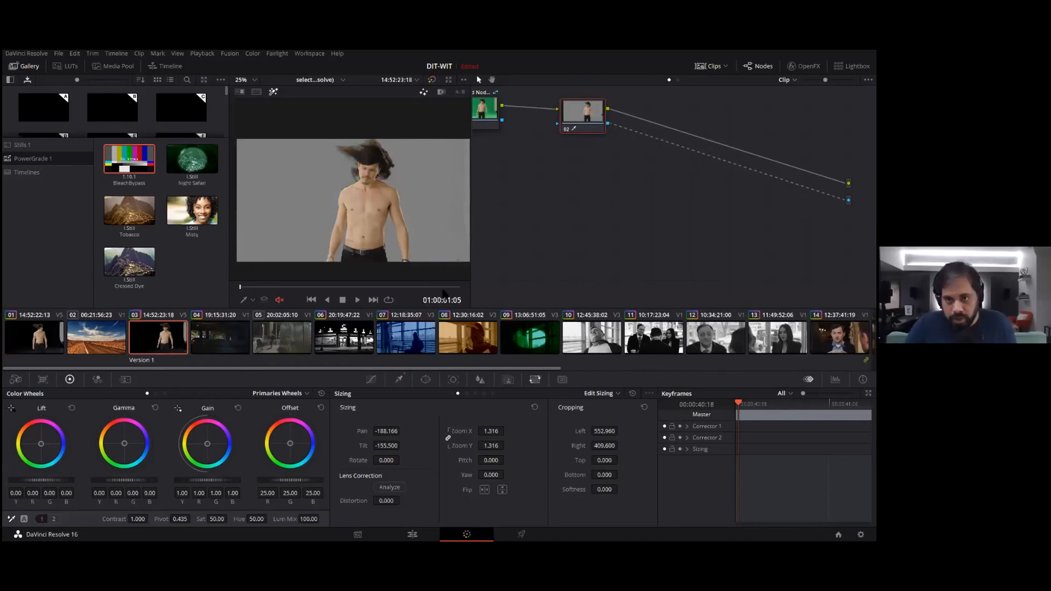
pyautogui.click(441, 91)
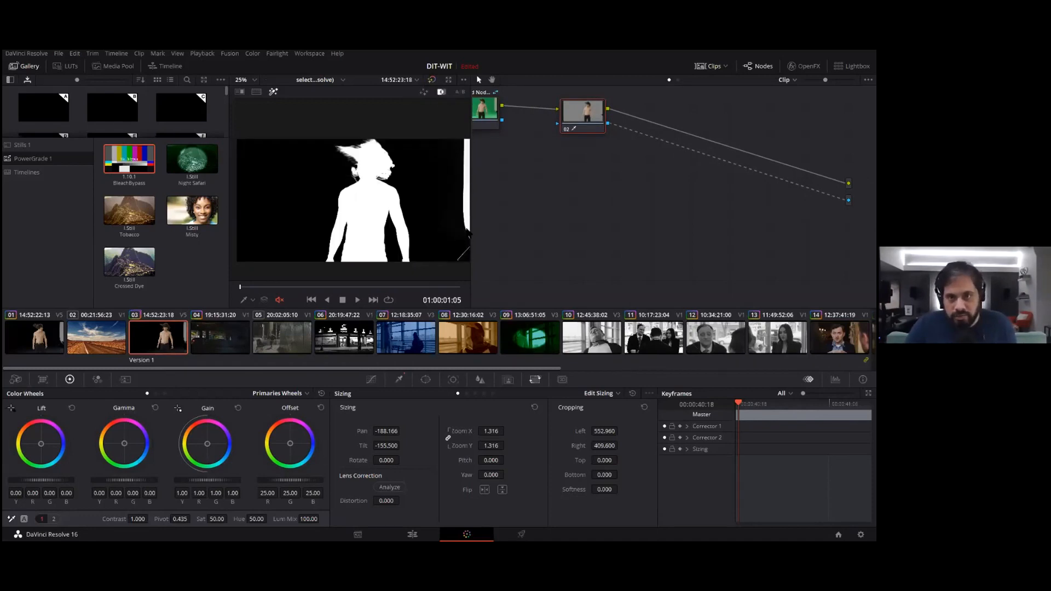
# Step: Draw a curve window around the matte residue along the frame's right edge, invert it and turn off the highlight
pyautogui.click(426, 379)
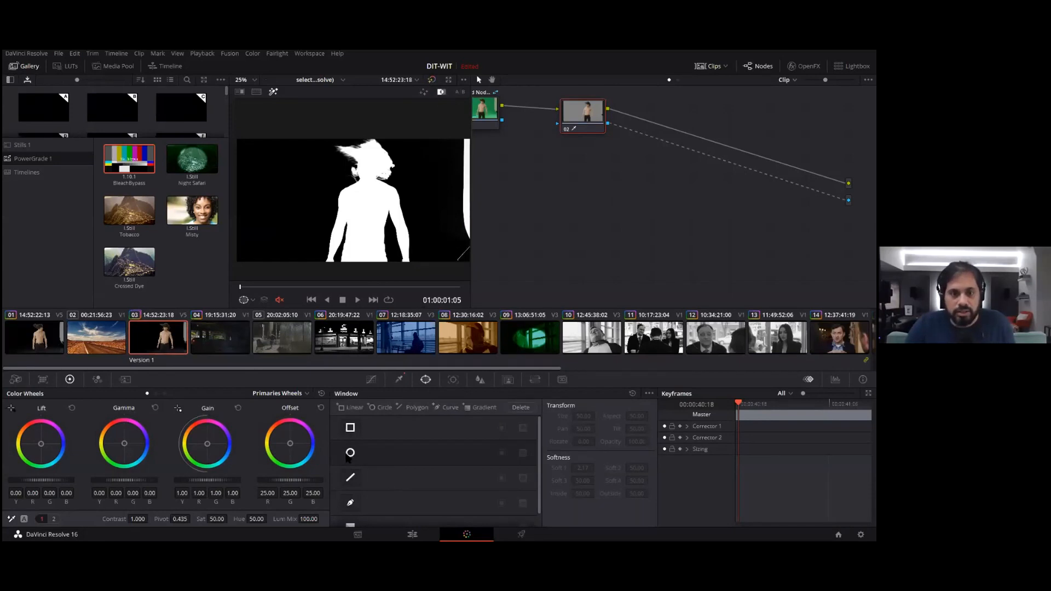
pyautogui.click(447, 408)
pyautogui.click(450, 127)
pyautogui.click(444, 217)
pyautogui.click(444, 275)
pyautogui.click(418, 256)
pyautogui.click(425, 127)
pyautogui.click(381, 118)
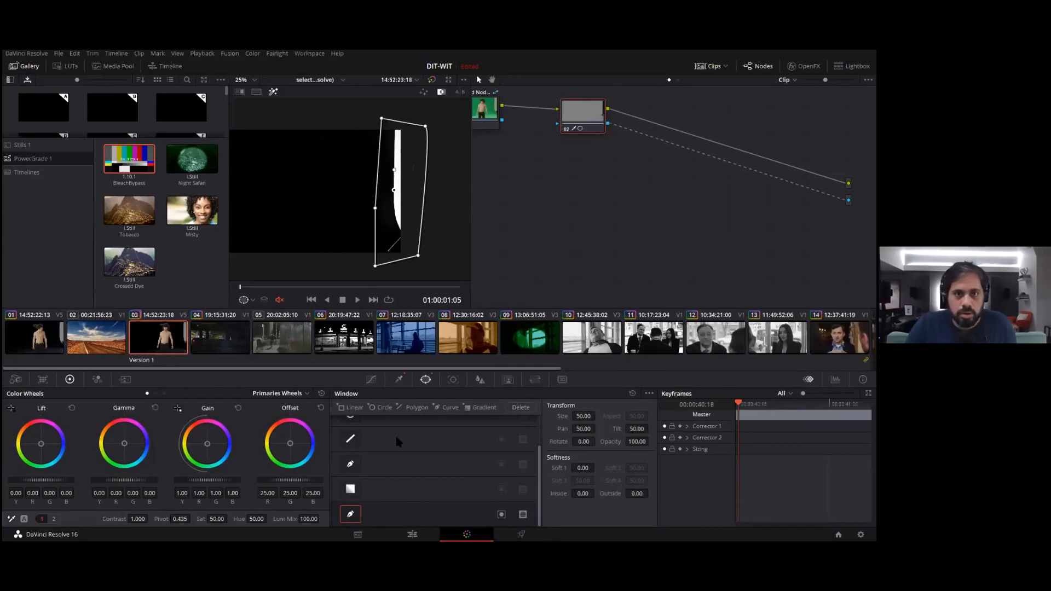
pyautogui.click(502, 514)
pyautogui.hotkey('shift', 'h')
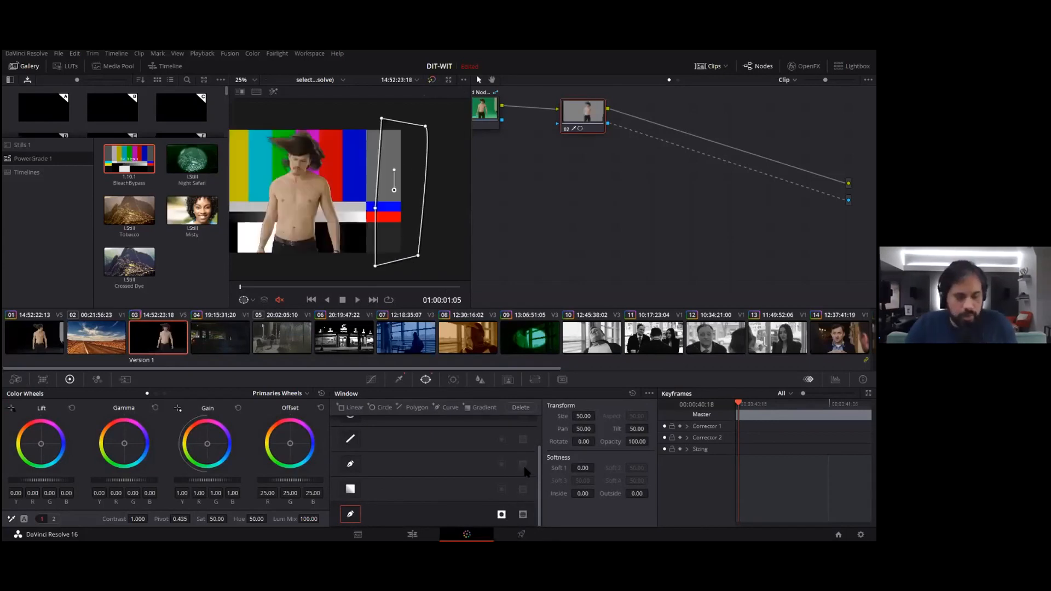
# Step: Hide the window outline and check clip 03's cleaned key by scrubbing it on the Color and Edit pages
pyautogui.click(370, 379)
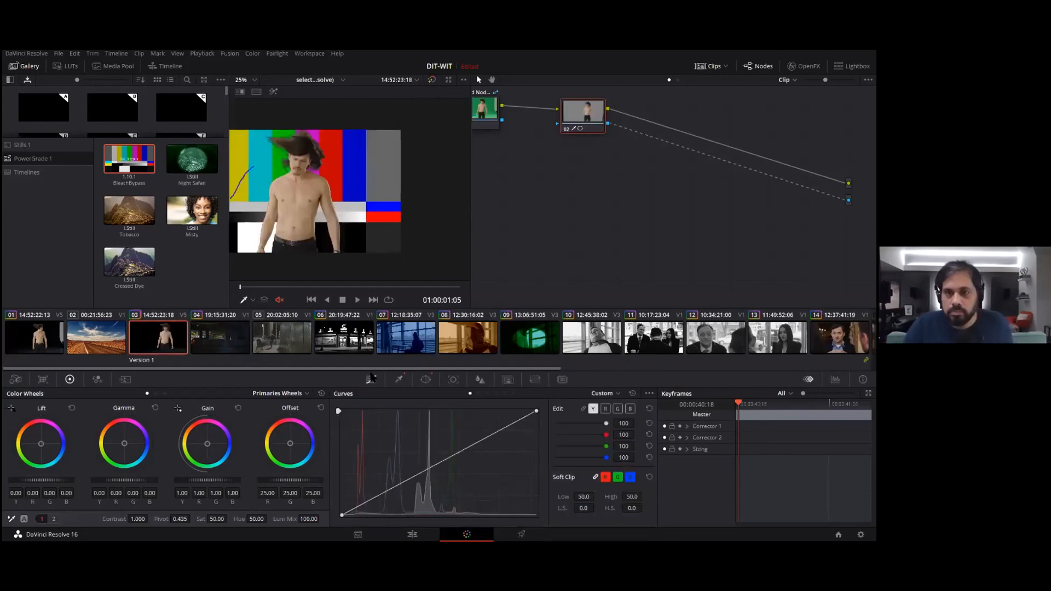
pyautogui.moveTo(375, 286); pyautogui.dragTo(475, 282)
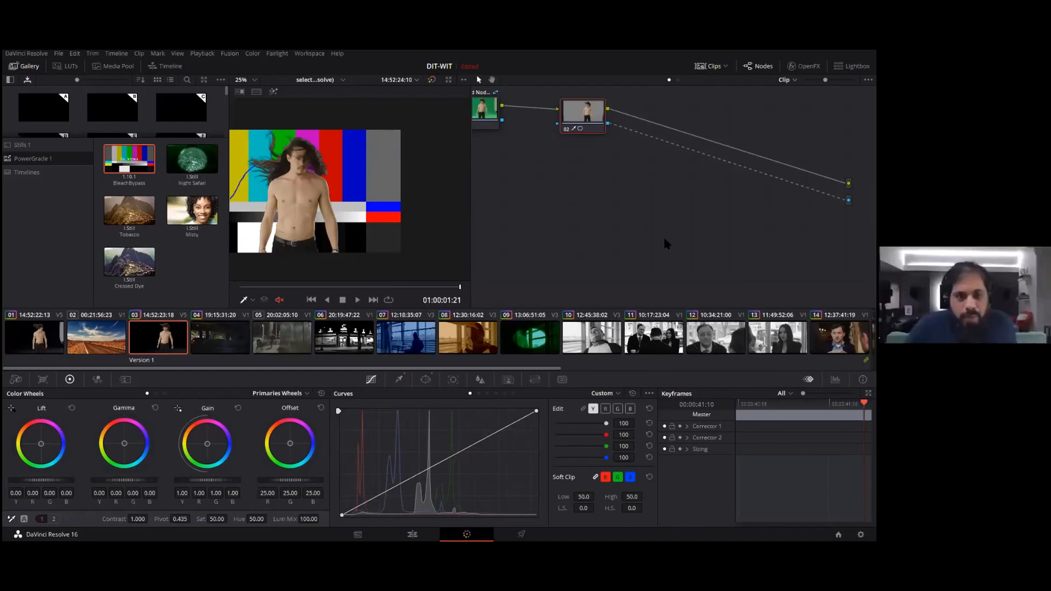
pyautogui.hotkey('shift', '4')
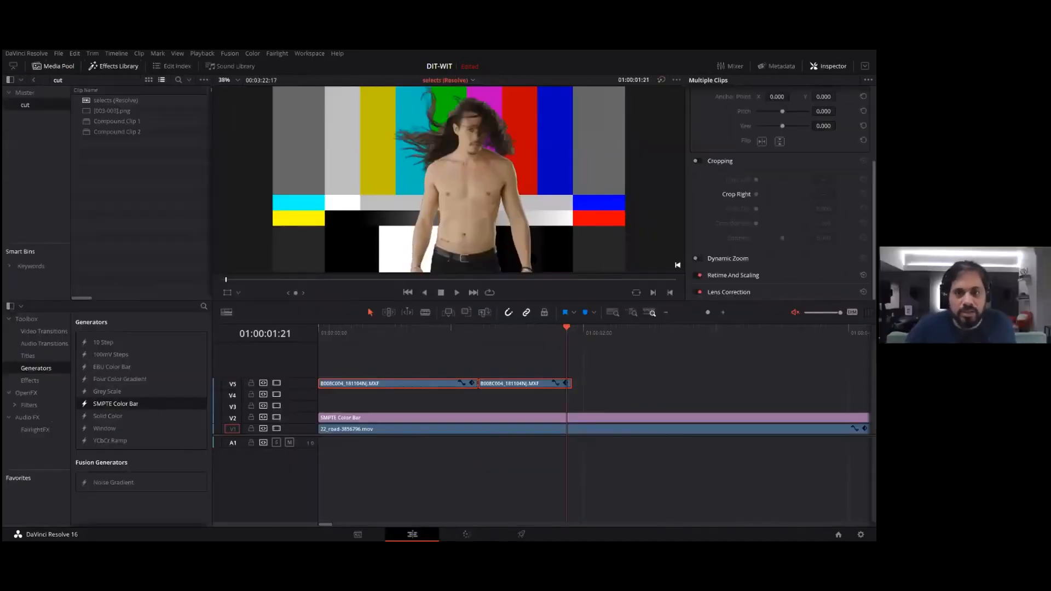
pyautogui.click(530, 374)
pyautogui.click(518, 335)
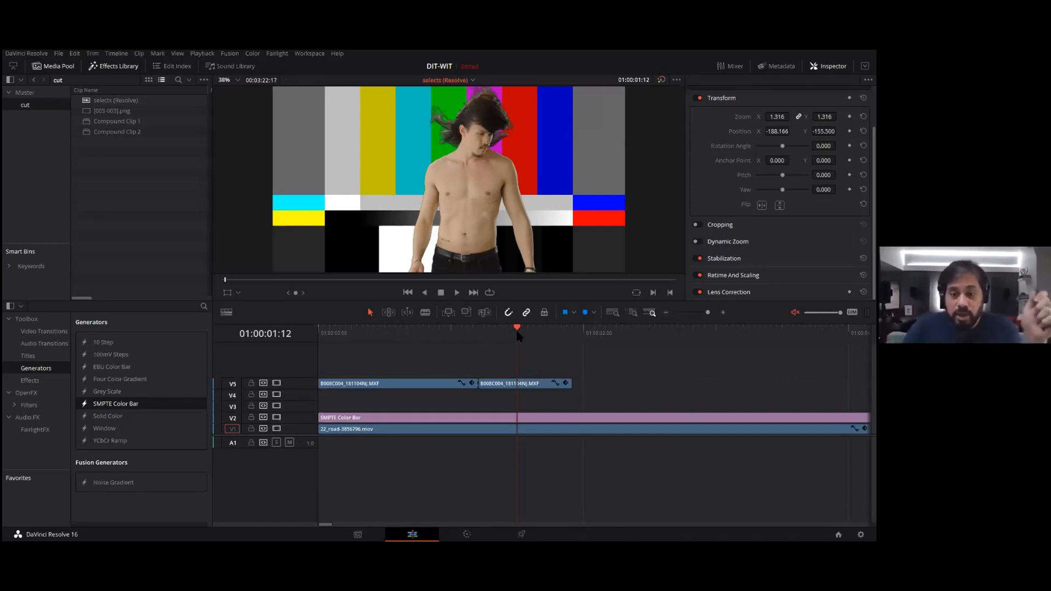
pyautogui.click(466, 534)
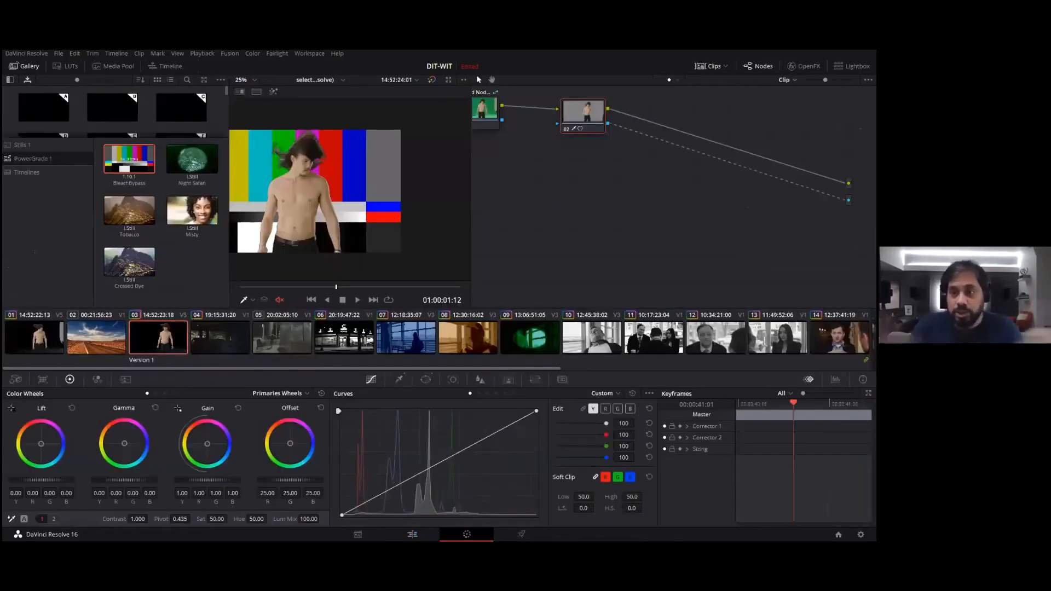
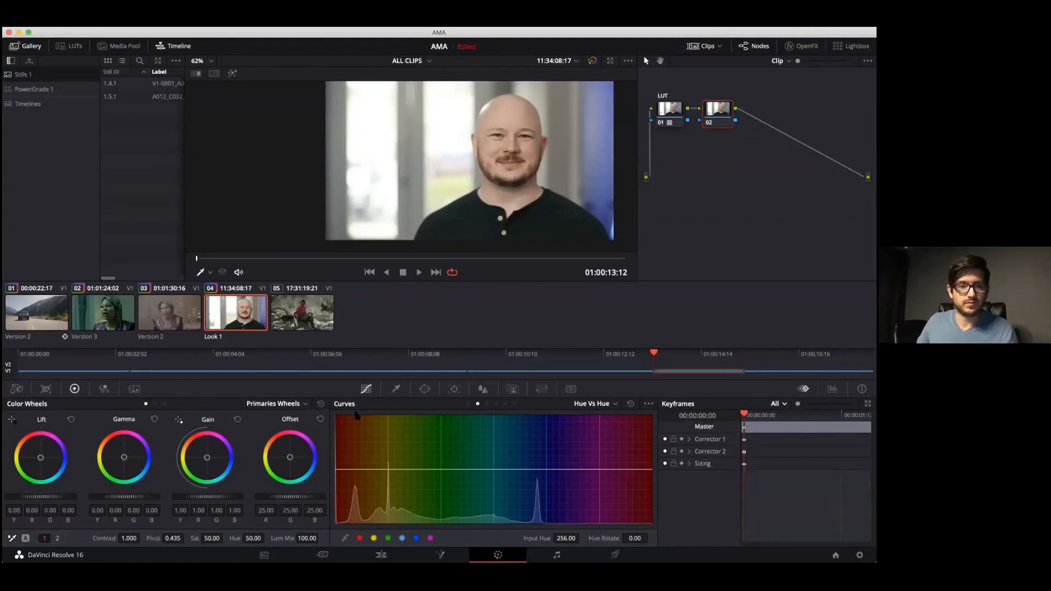
# Step: In the AMA project, switch to the Media page and open the ZIP PAWS CONFORM DEMO bin
pyautogui.click(122, 27)
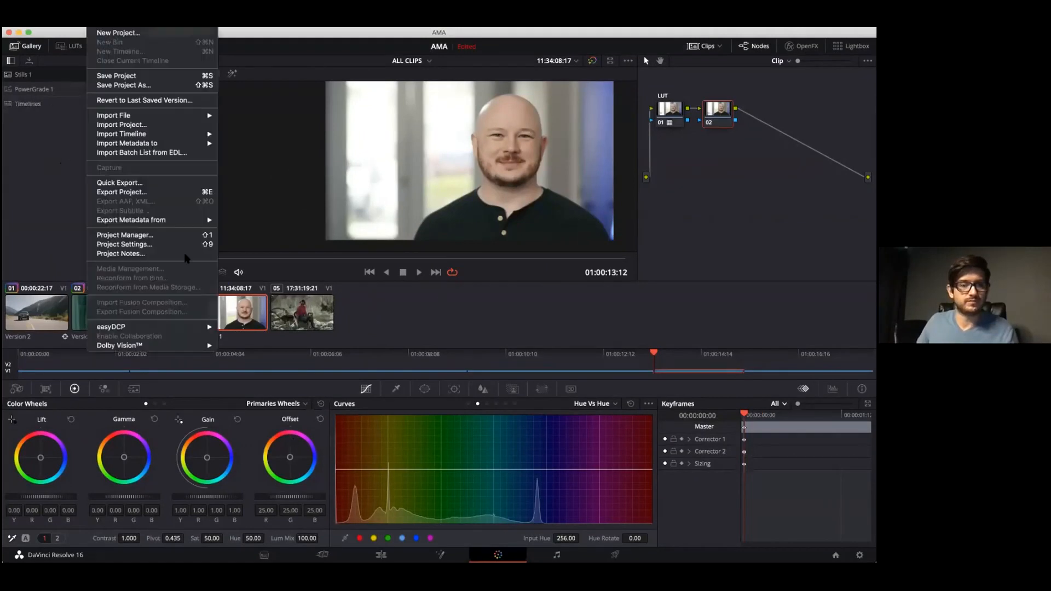
pyautogui.press('Escape')
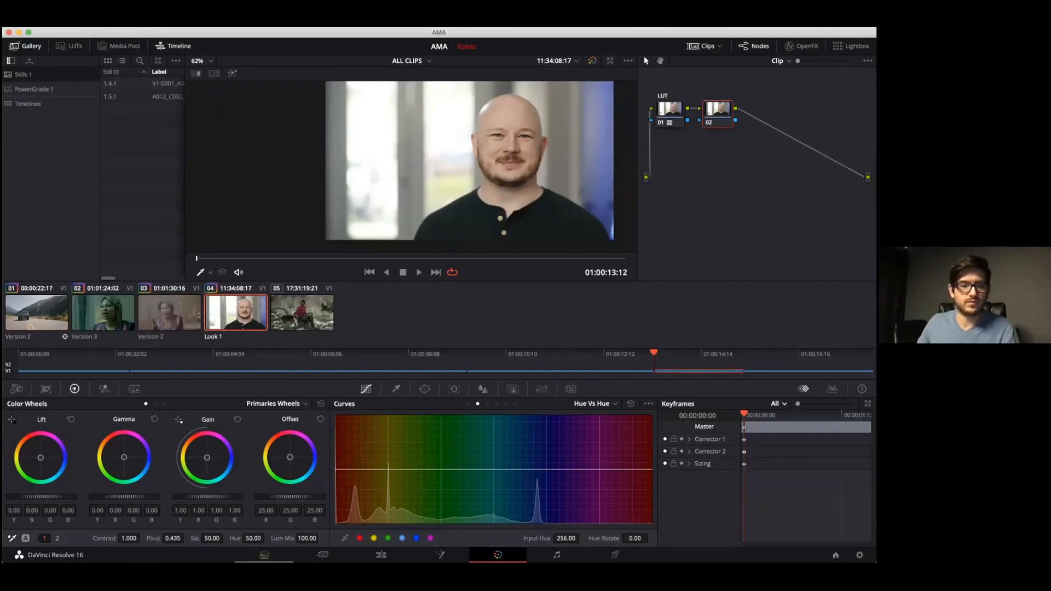
pyautogui.click(276, 550)
pyautogui.click(55, 332)
pyautogui.click(57, 358)
pyautogui.click(55, 333)
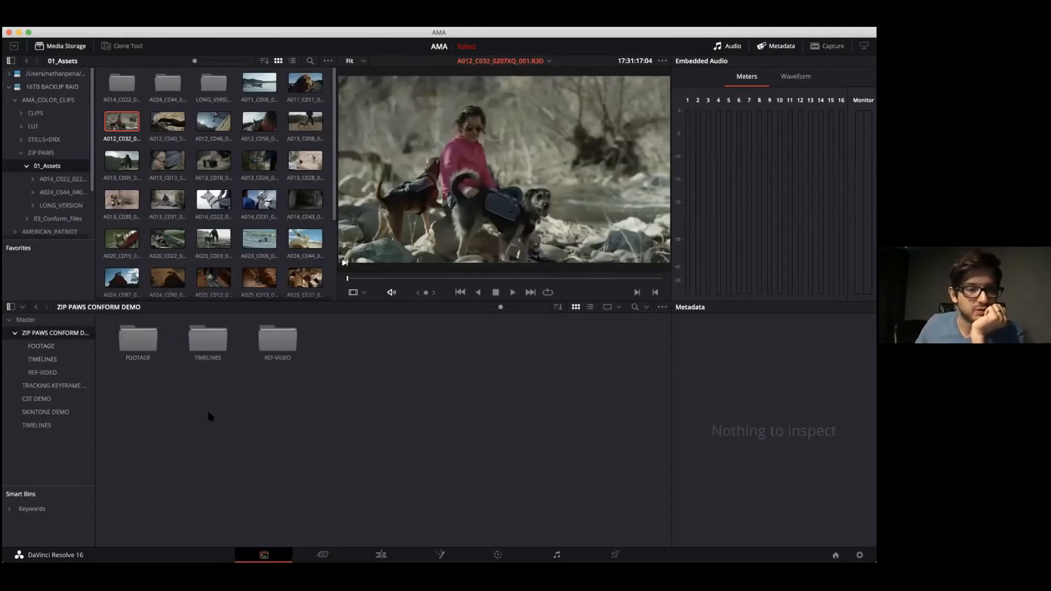
# Step: On the Edit page, open the TIMELINES bin inside ZIP PAWS CONFORM DEMO and start importing a timeline file into it
pyautogui.click(379, 554)
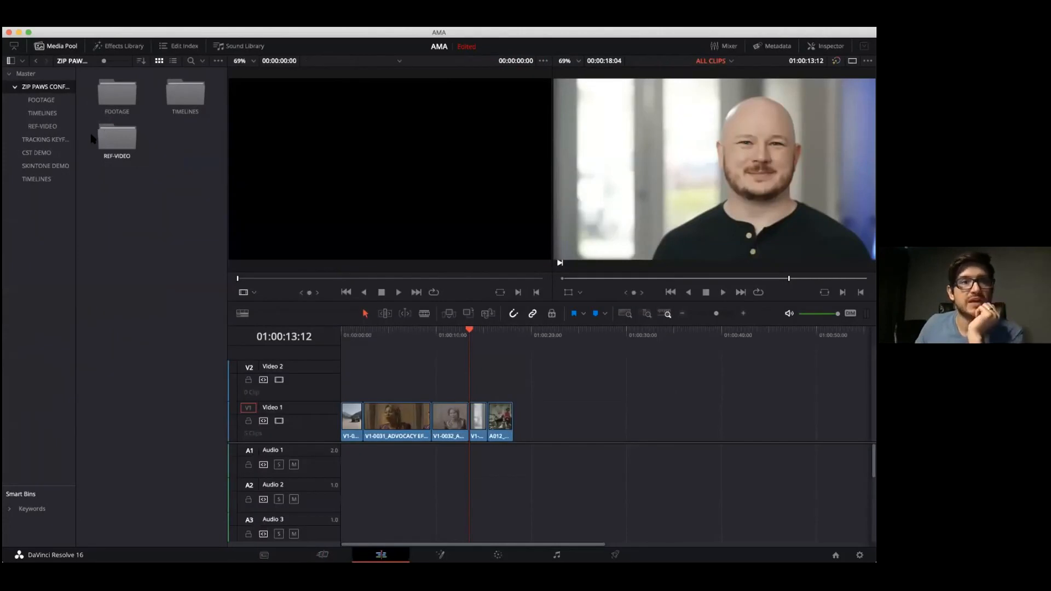
pyautogui.doubleClick(185, 93)
pyautogui.rightClick(141, 114)
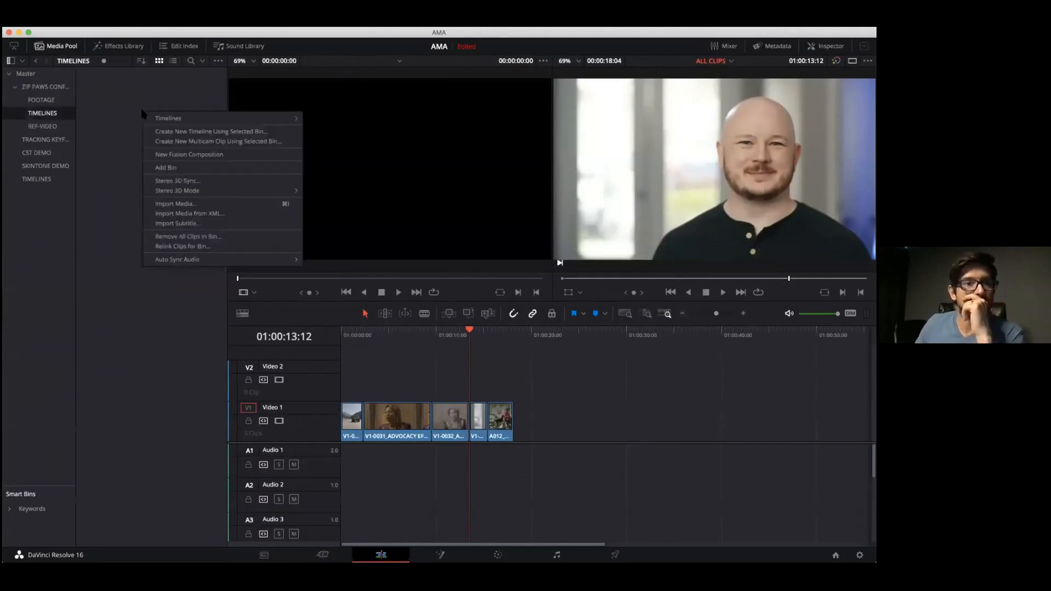
pyautogui.moveTo(198, 118)
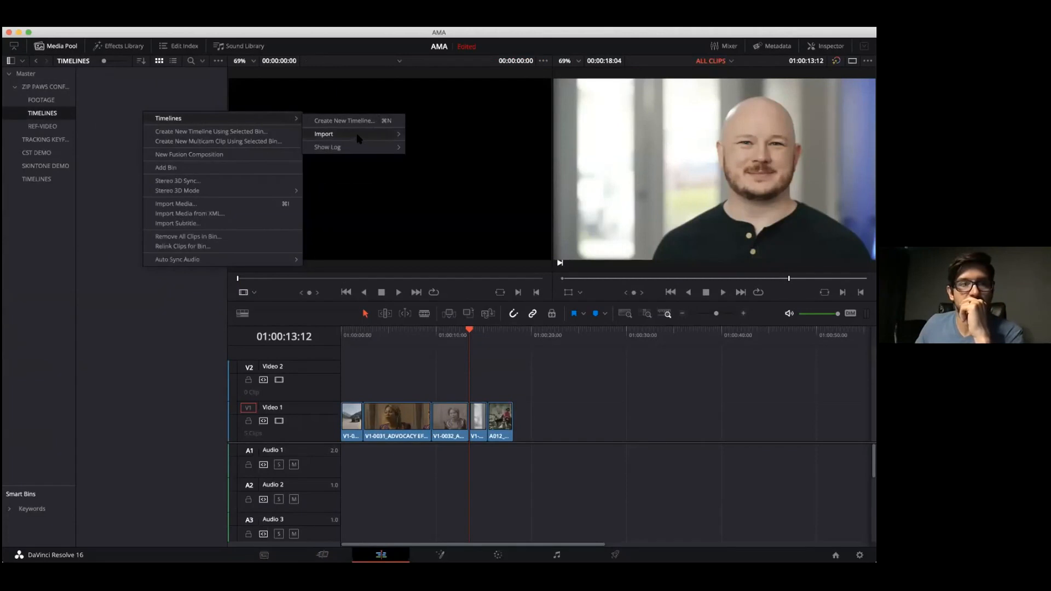
pyautogui.moveTo(358, 136)
pyautogui.click(450, 140)
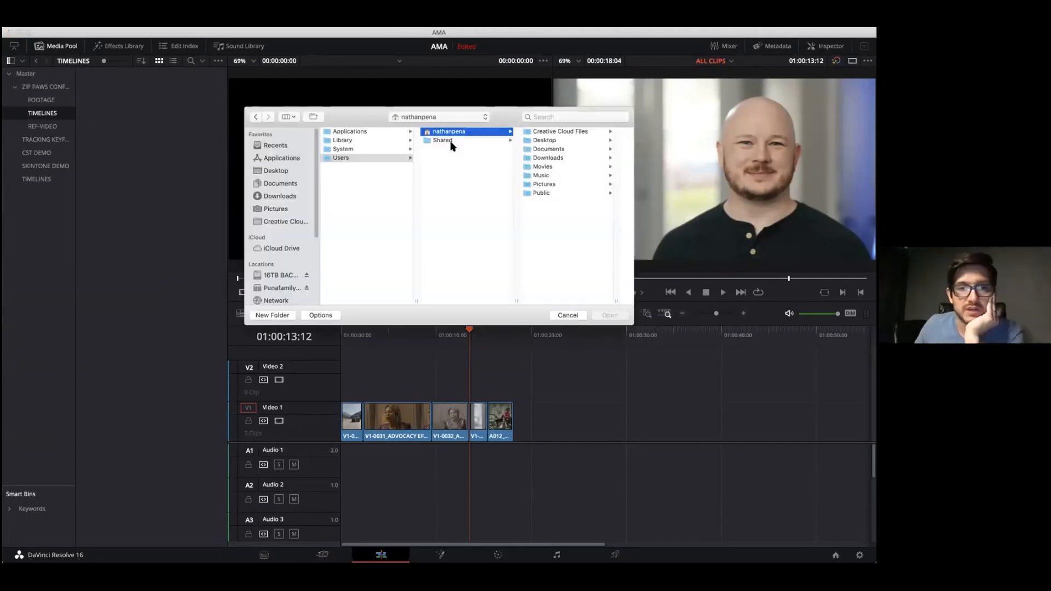
# Step: Open ZIP_ADVEN_SHORT_LOCK.xml from the 16TB BACKUP RAID's AMA_COLOR_CLIPS folder, under ZIP PAWS, Reference Movies, XML's
pyautogui.click(277, 264)
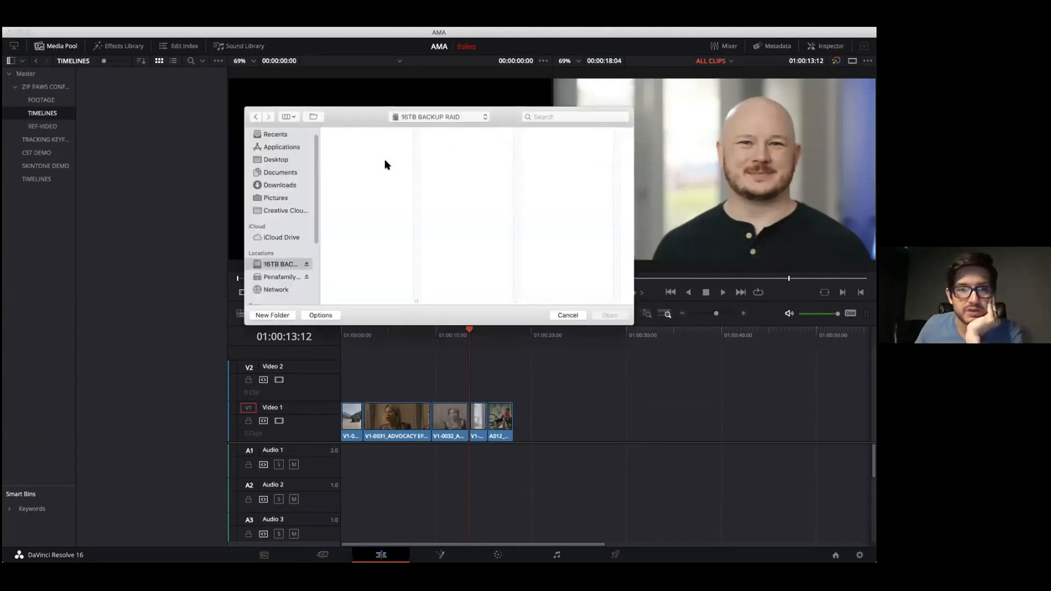
pyautogui.click(386, 131)
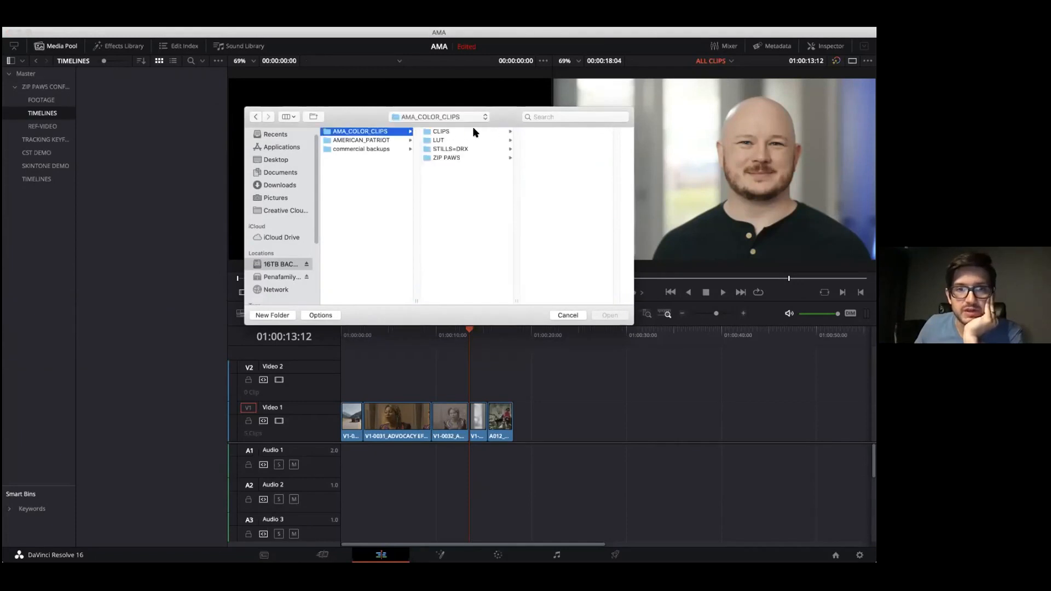
pyautogui.click(469, 158)
pyautogui.click(571, 142)
pyautogui.click(582, 132)
pyautogui.click(586, 131)
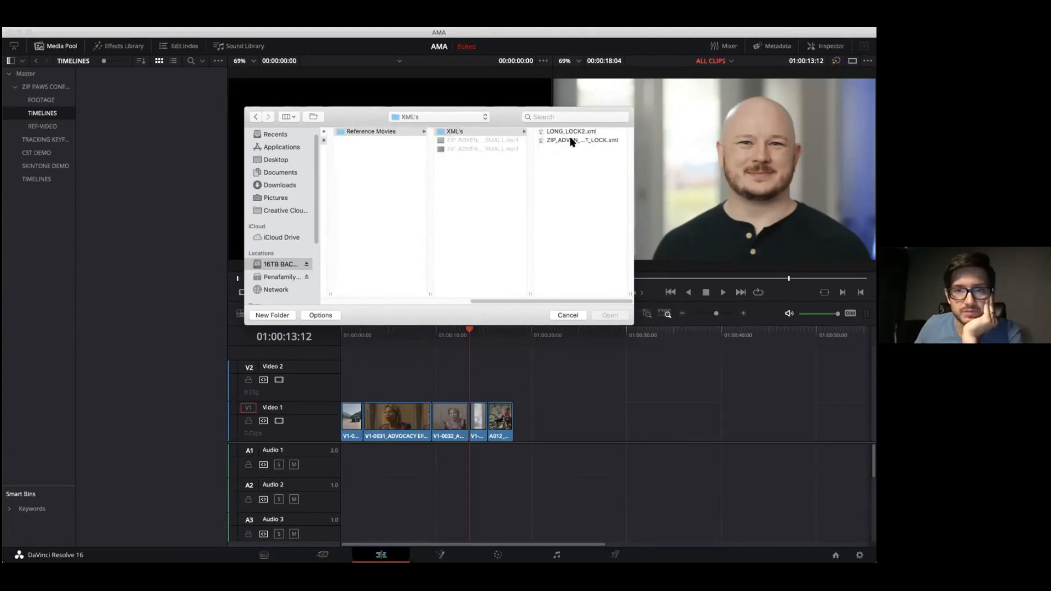
pyautogui.click(571, 141)
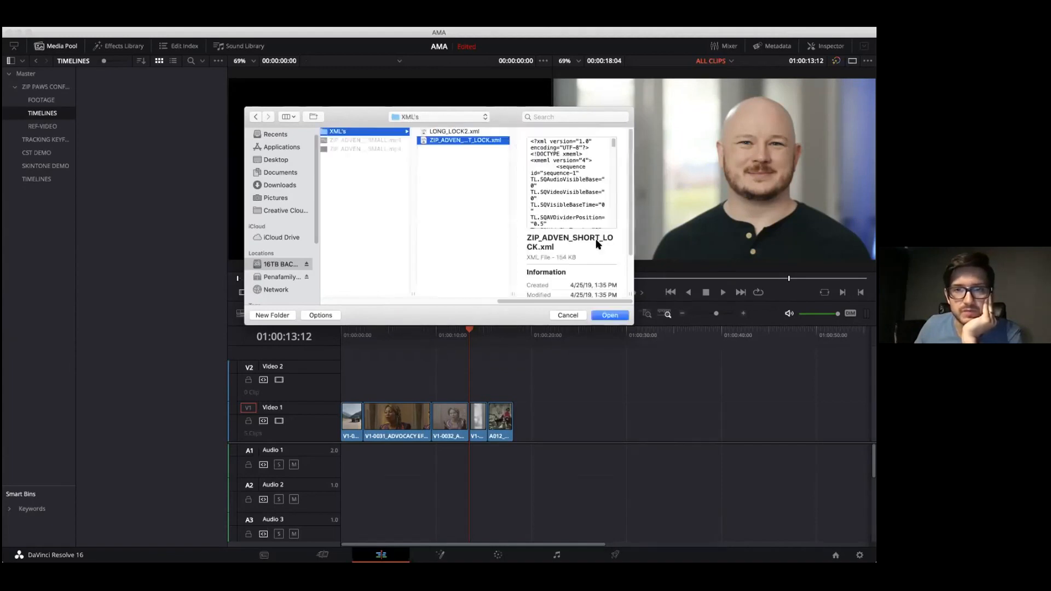
pyautogui.click(609, 315)
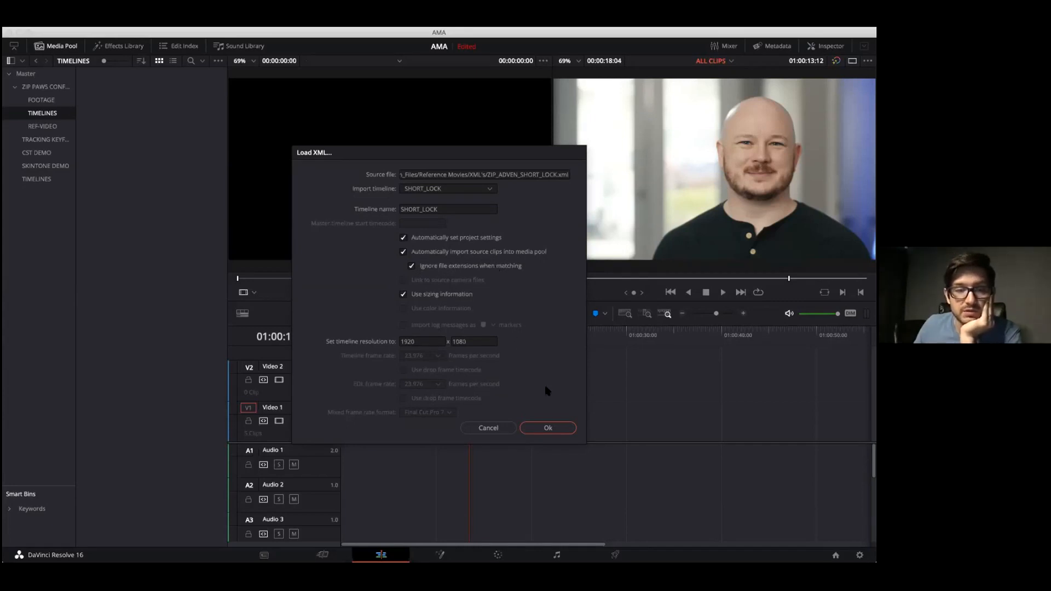
# Step: Accept the XML load settings, use ZIP PAWS's 01_Assets folder for source clips, and decline searching another folder
pyautogui.click(548, 428)
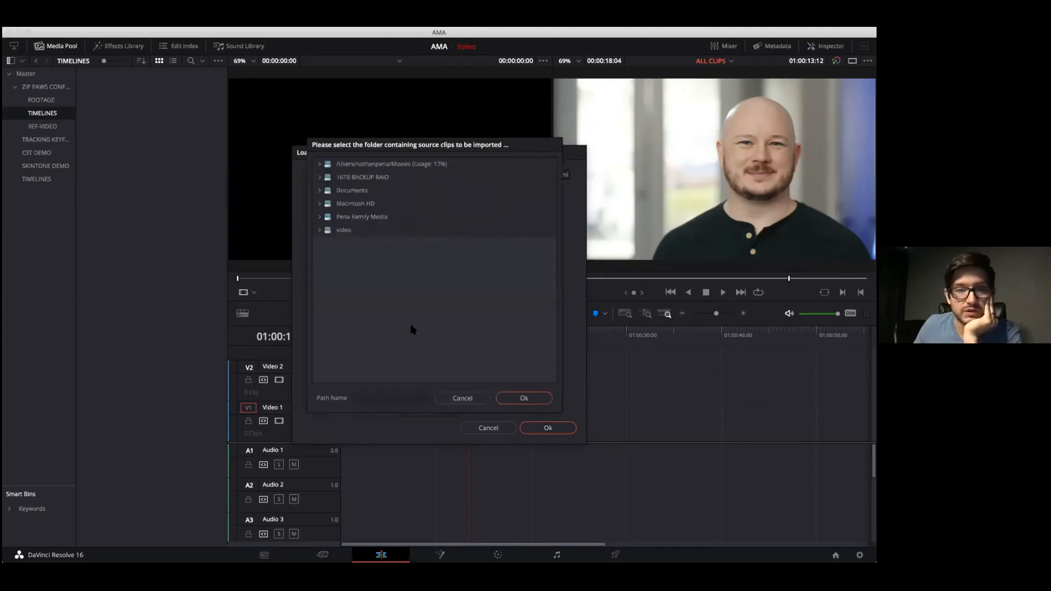
pyautogui.click(319, 176)
pyautogui.click(325, 190)
pyautogui.click(331, 242)
pyautogui.click(354, 256)
pyautogui.click(337, 256)
pyautogui.click(337, 257)
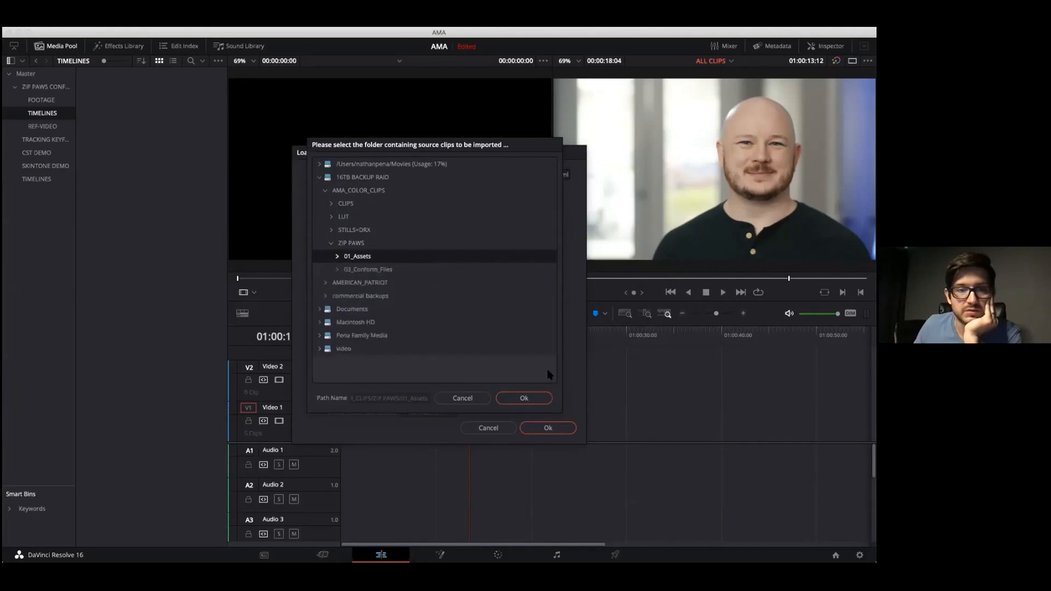
pyautogui.click(524, 398)
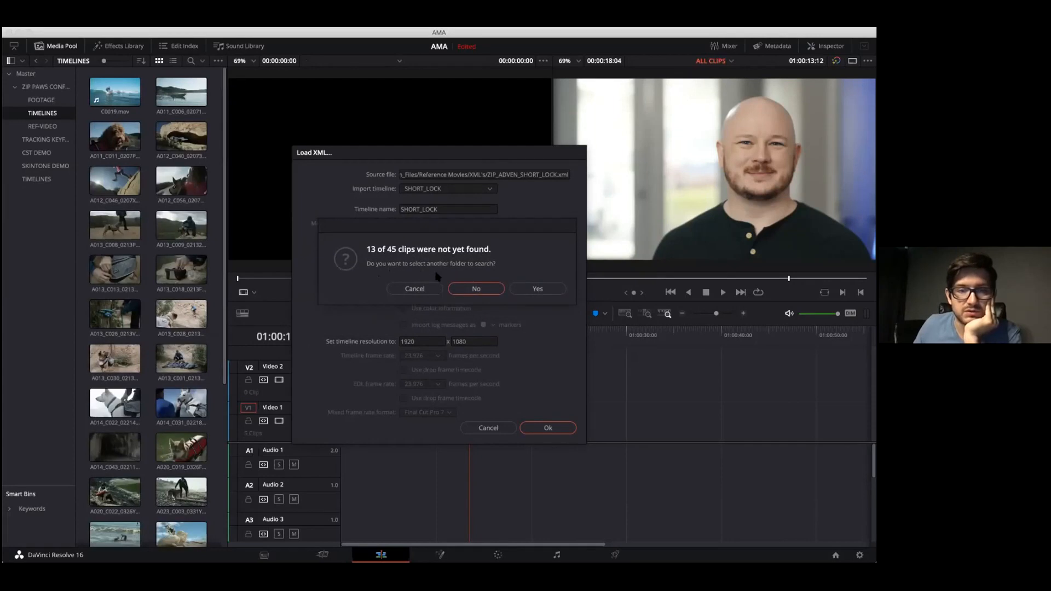
pyautogui.click(480, 290)
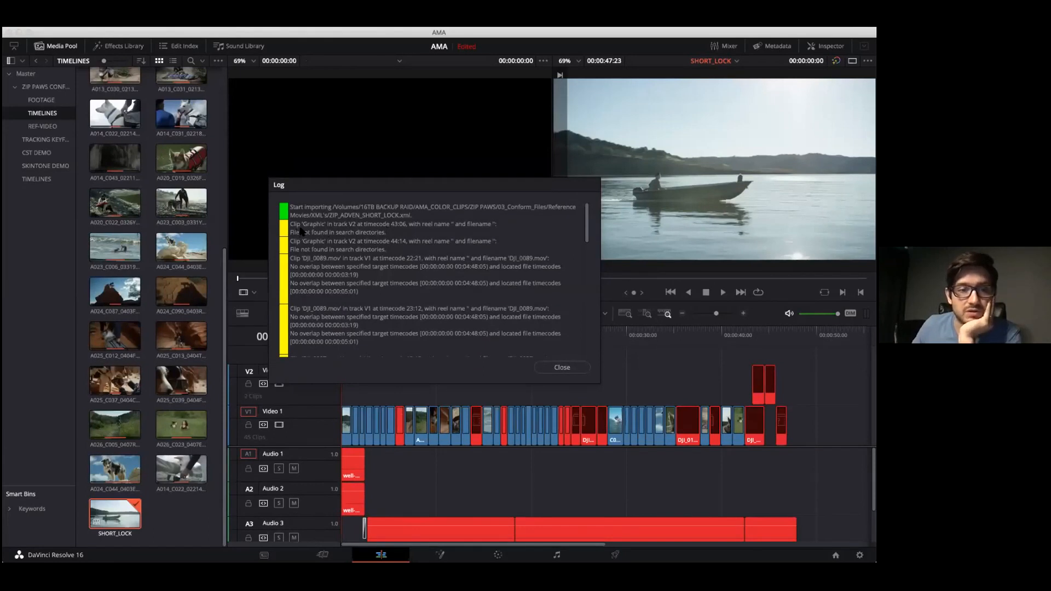
# Step: Examine the import log for missing or mismatched clips, close it, and scrub the opening of the SHORT_LOCK timeline
pyautogui.scroll(-5, 356, 254)
pyautogui.scroll(5, 345, 250)
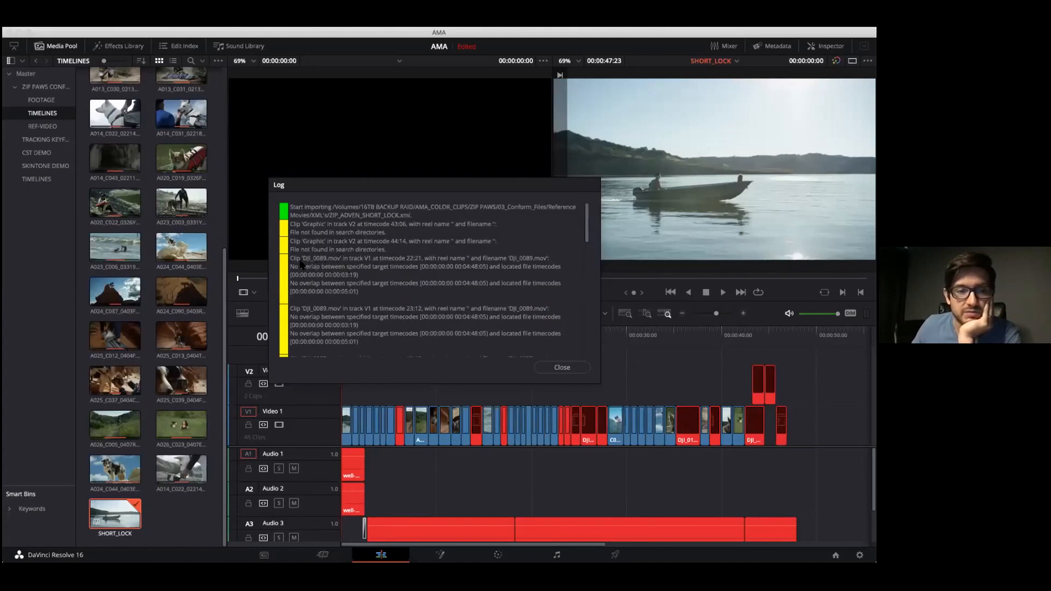
pyautogui.scroll(-10, 492, 271)
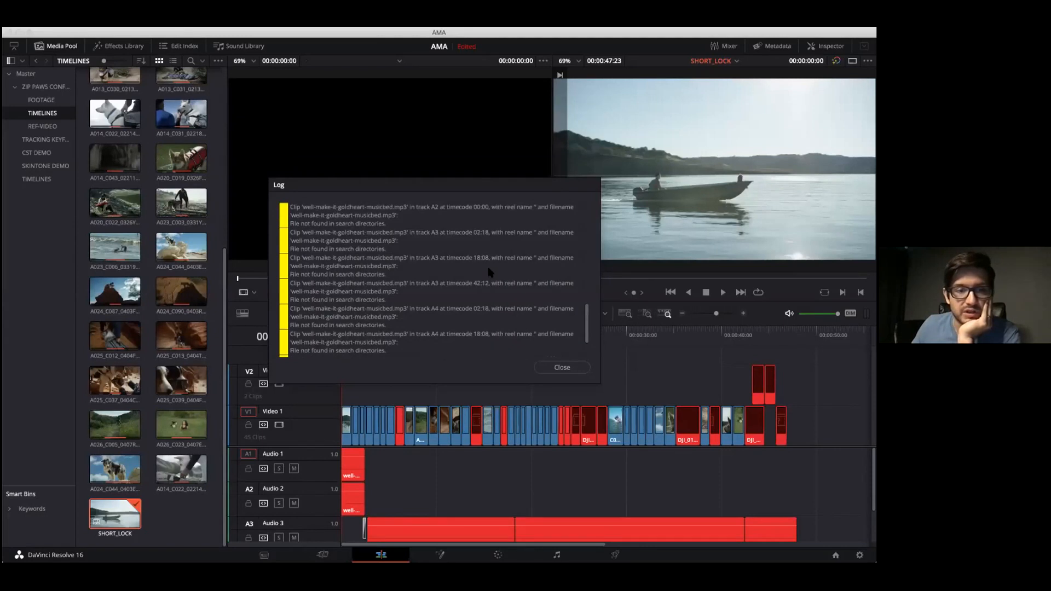
pyautogui.scroll(10, 490, 272)
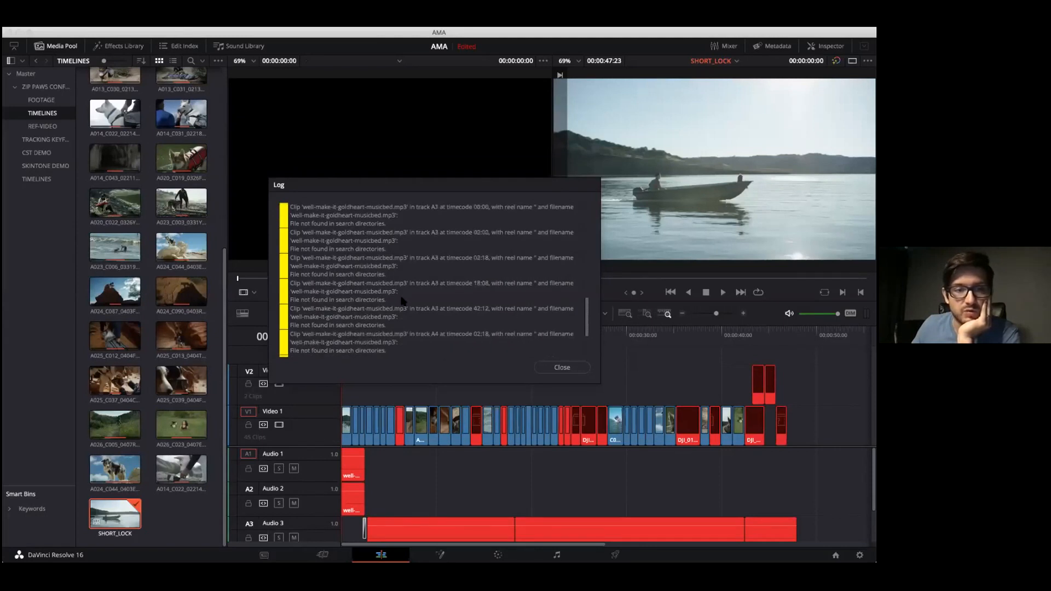
pyautogui.scroll(-10, 402, 301)
pyautogui.scroll(5, 356, 278)
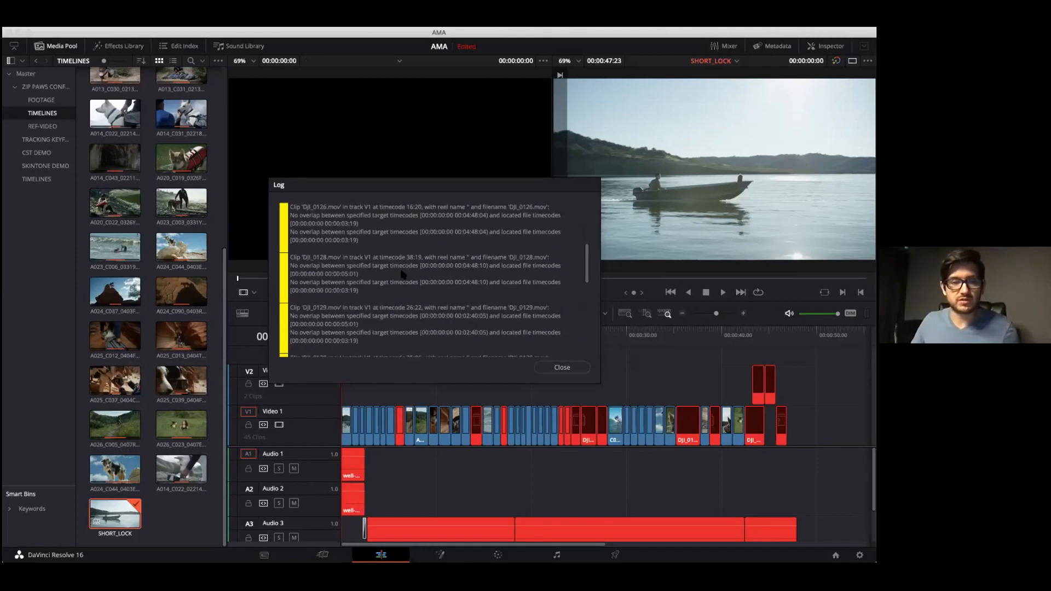
pyautogui.scroll(-5, 489, 301)
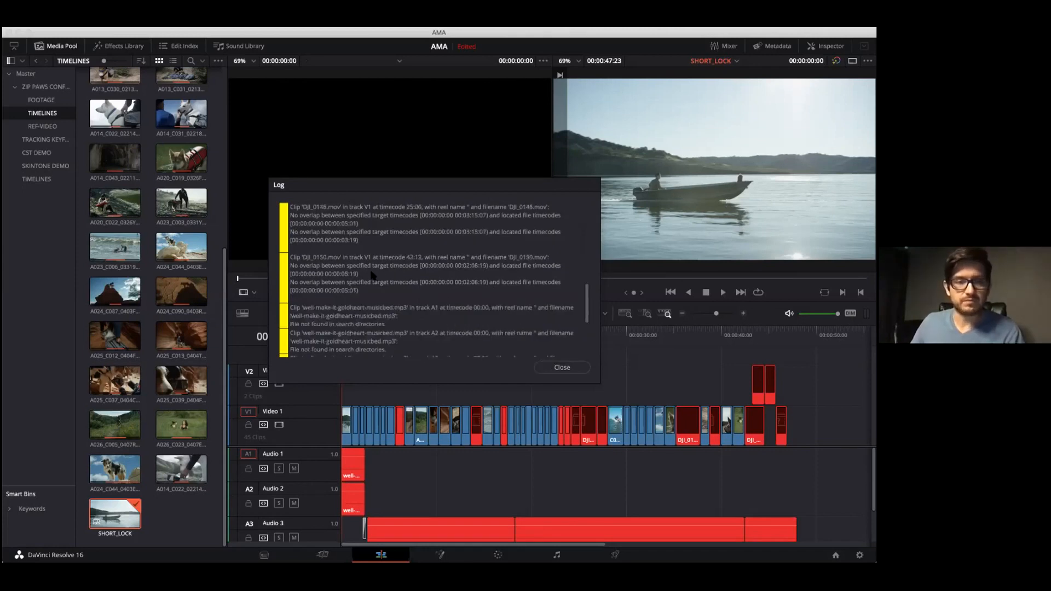
pyautogui.scroll(-5, 412, 344)
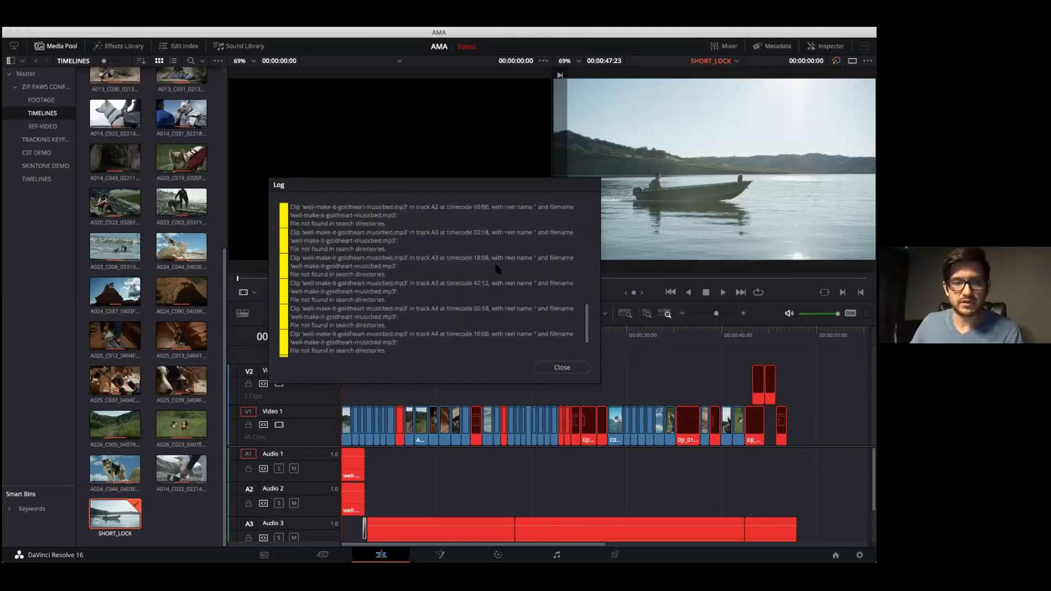
pyautogui.click(562, 367)
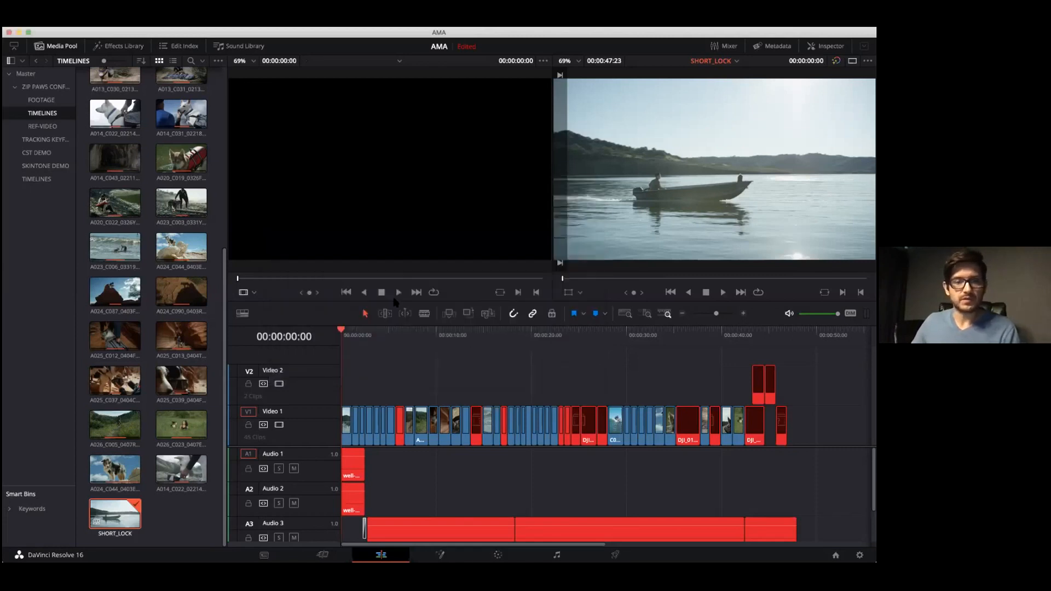
pyautogui.moveTo(364, 338); pyautogui.dragTo(341, 337)
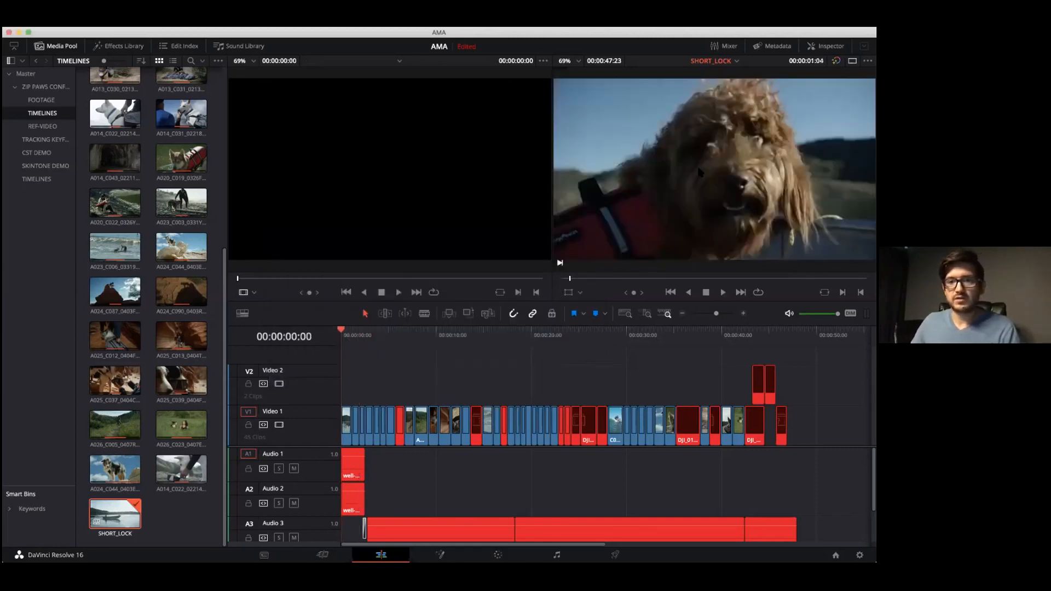
pyautogui.moveTo(420, 335); pyautogui.dragTo(323, 356)
# Step: Select the REF-VIDEO bin and browse the Media page's storage to ZIP PAWS, 03_Conform_Files, Reference Movies
pyautogui.click(55, 126)
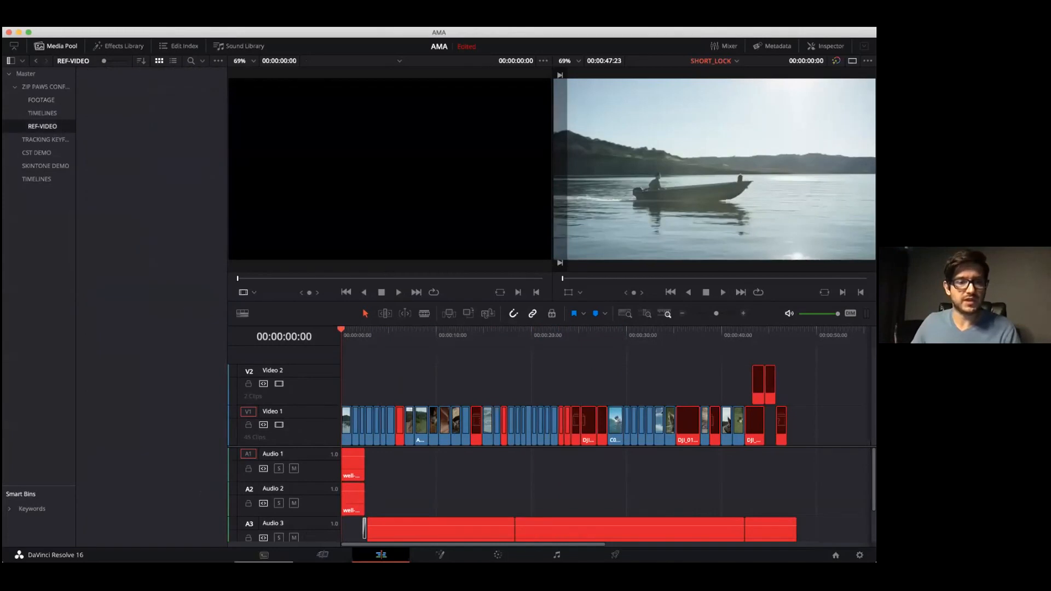
pyautogui.click(264, 555)
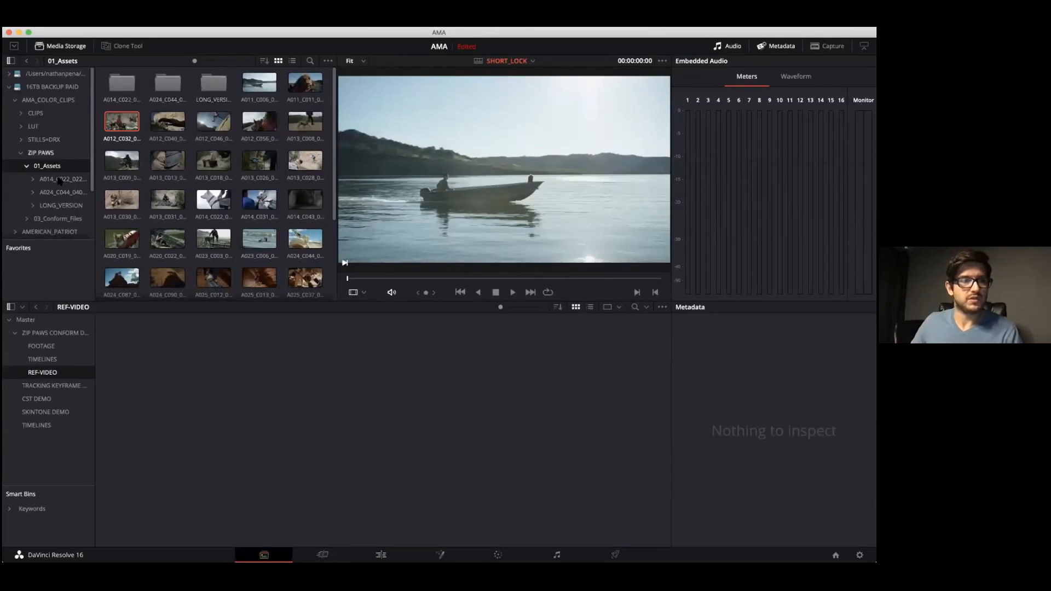
pyautogui.click(41, 153)
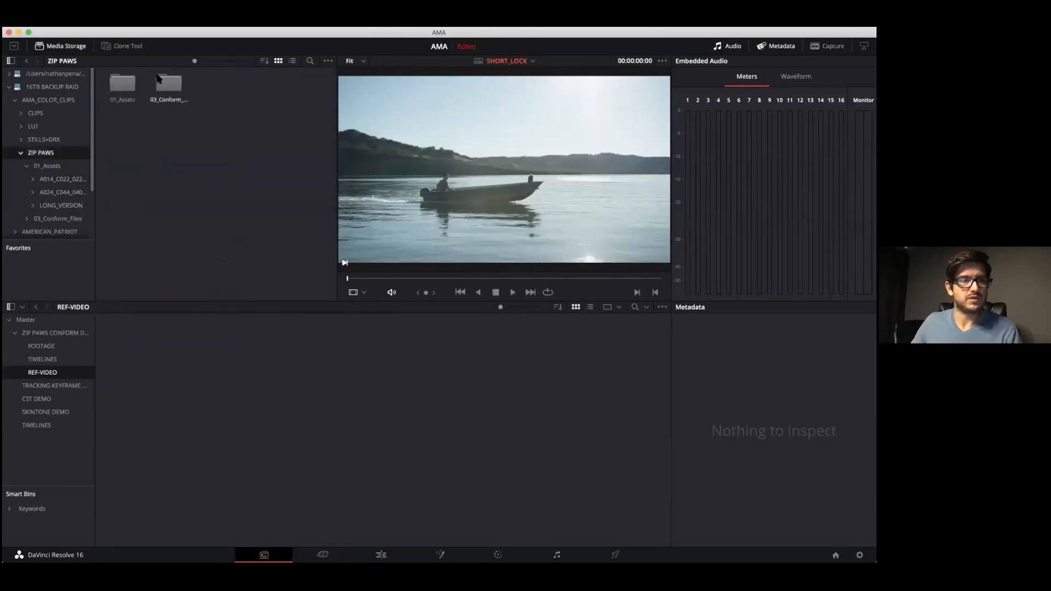
pyautogui.doubleClick(168, 83)
pyautogui.doubleClick(122, 83)
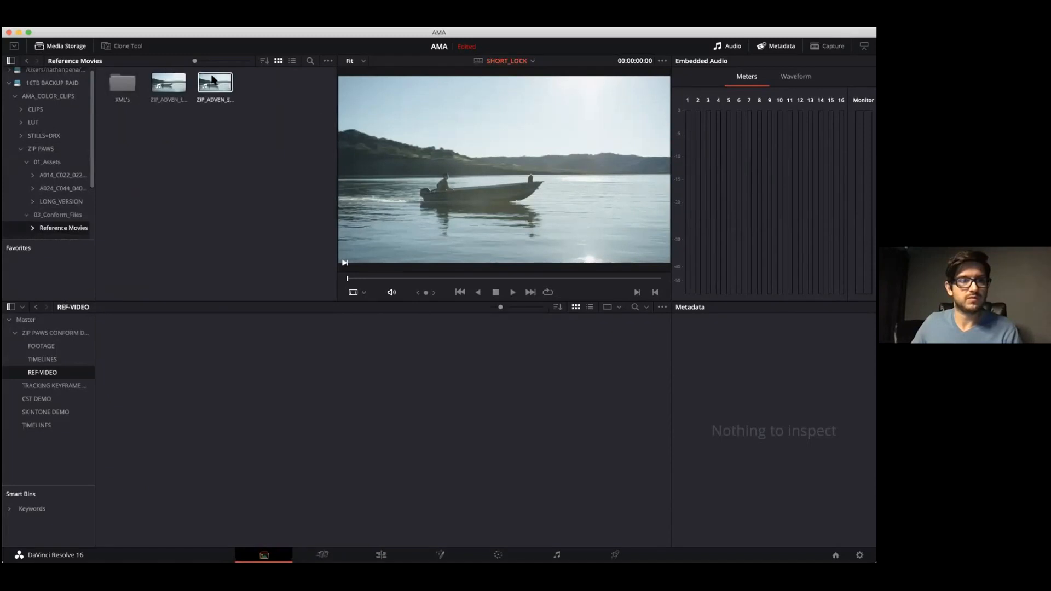
# Step: Add ZIP_ADVEN_SHORT_LOCK_SMALL.mp4 to the REF-VIDEO bin as an offline reference clip and return to the Edit page
pyautogui.click(292, 60)
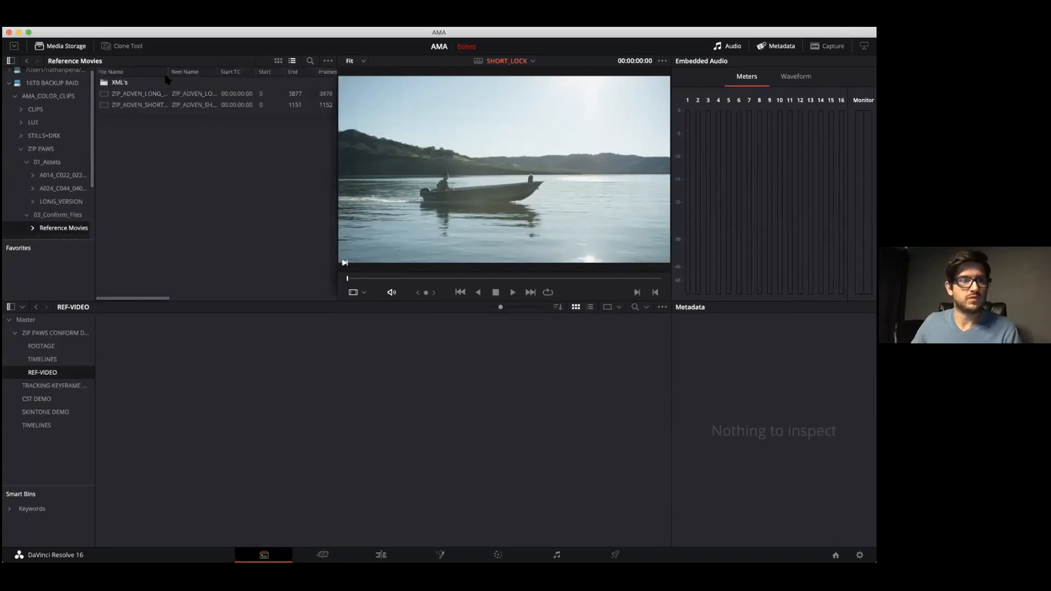
pyautogui.moveTo(169, 71); pyautogui.dragTo(221, 73)
pyautogui.click(142, 105)
pyautogui.rightClick(142, 106)
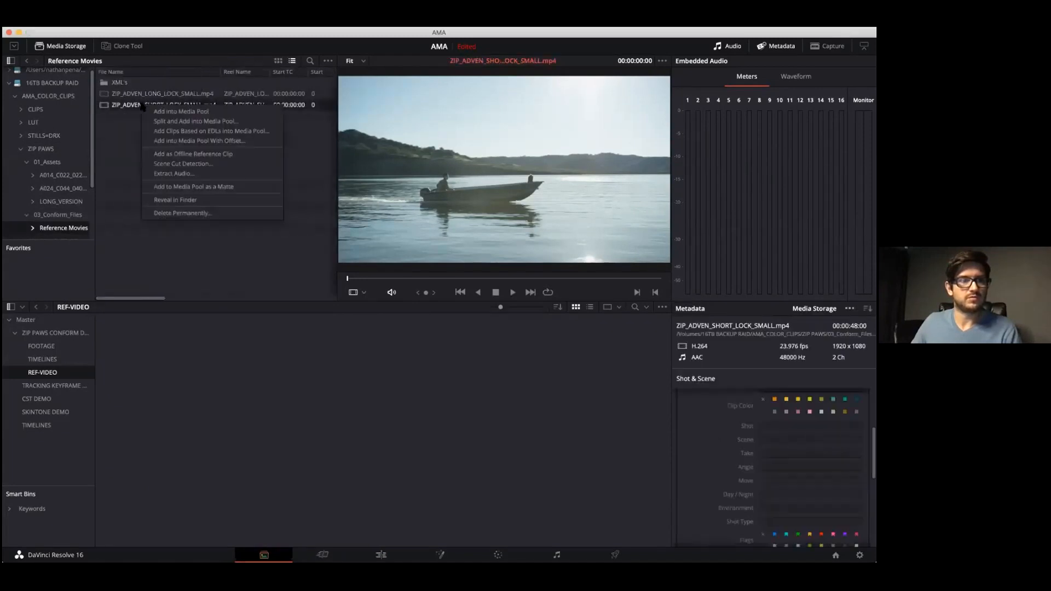
pyautogui.click(185, 154)
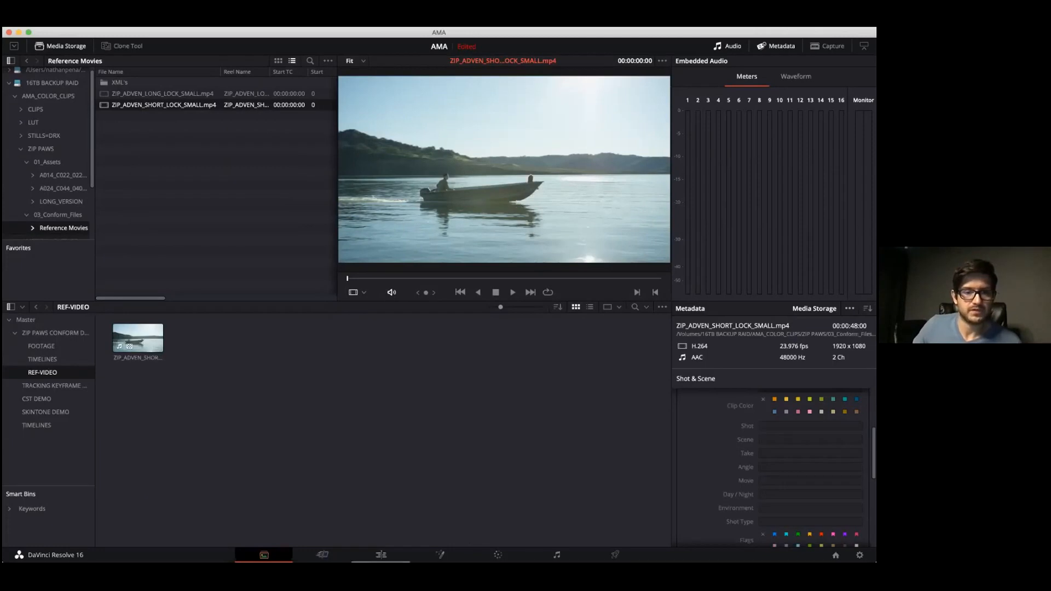
pyautogui.click(381, 554)
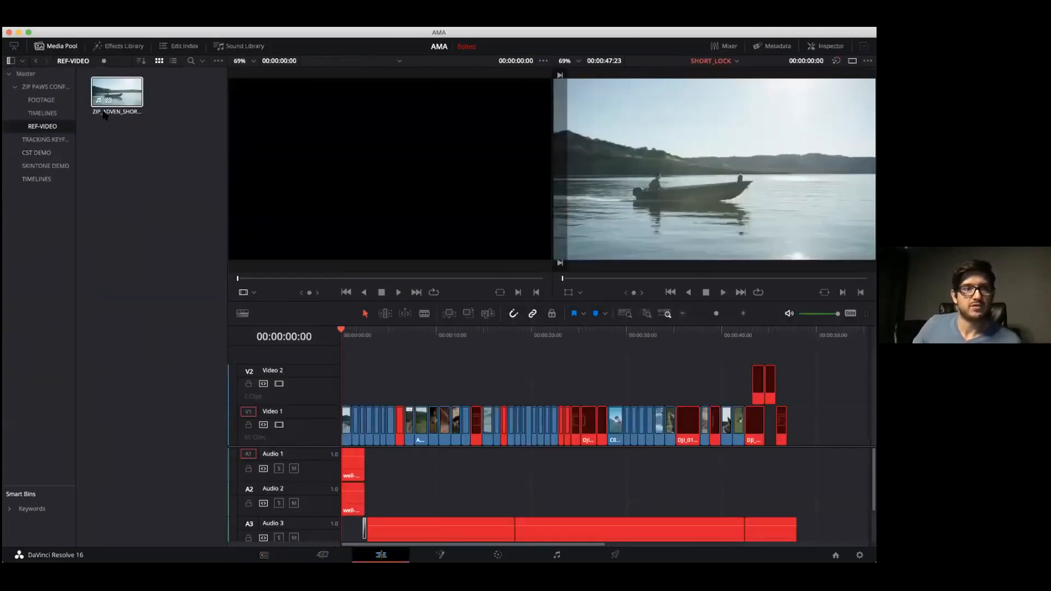
pyautogui.rightClick(121, 85)
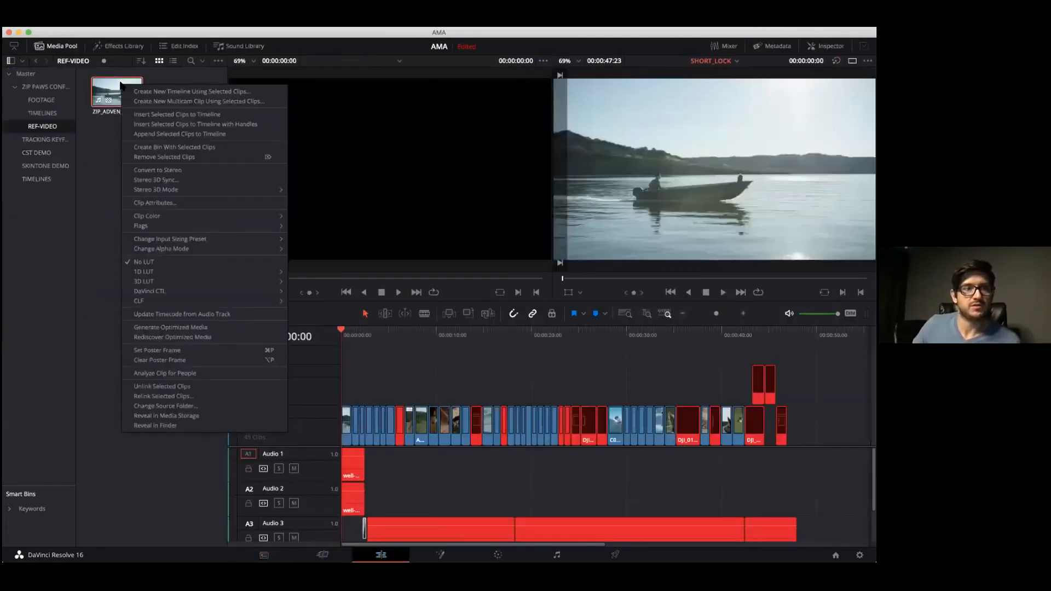
pyautogui.moveTo(240, 237)
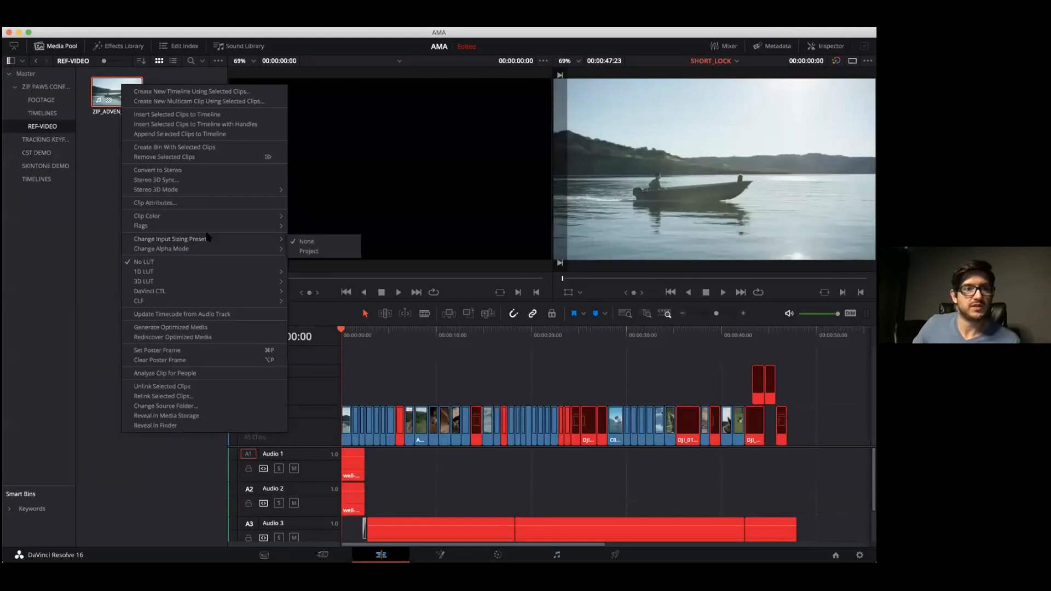
pyautogui.click(113, 188)
# Step: In the ZIP PAWS TIMELINES bin, link ZIP_ADVEN_SHORT_LOCK_SMALL.mp4 to the SHORT_LOCK timeline as its offline reference clip
pyautogui.click(55, 100)
pyautogui.click(58, 113)
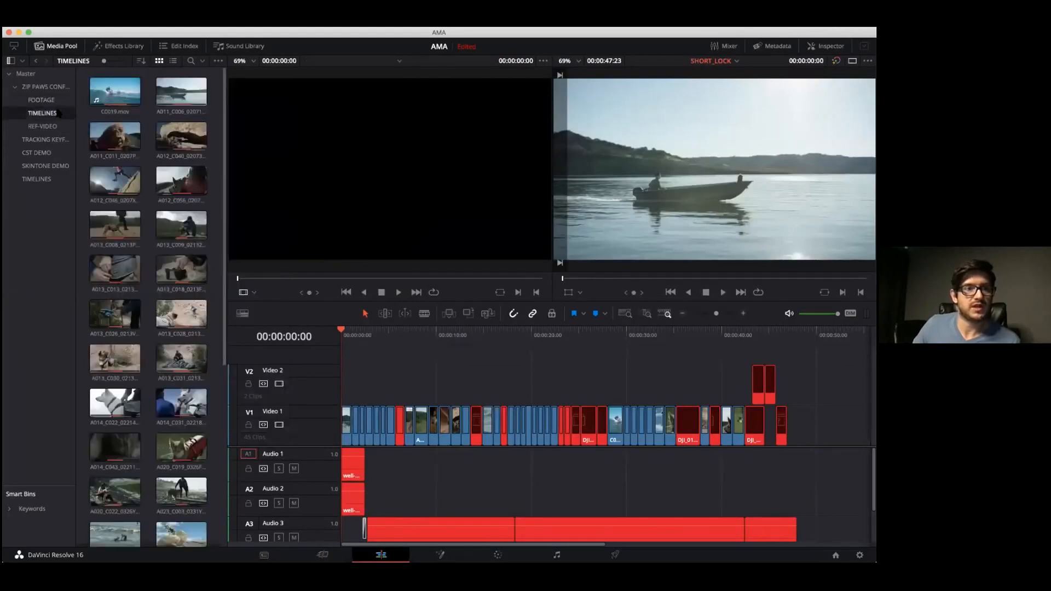
pyautogui.scroll(-3, 180, 186)
pyautogui.moveTo(115, 515)
pyautogui.mouseDown()
pyautogui.moveTo(82, 419)
pyautogui.moveTo(46, 107)
pyautogui.moveTo(63, 133)
pyautogui.moveTo(137, 449)
pyautogui.moveTo(118, 520)
pyautogui.mouseUp()
pyautogui.rightClick(117, 518)
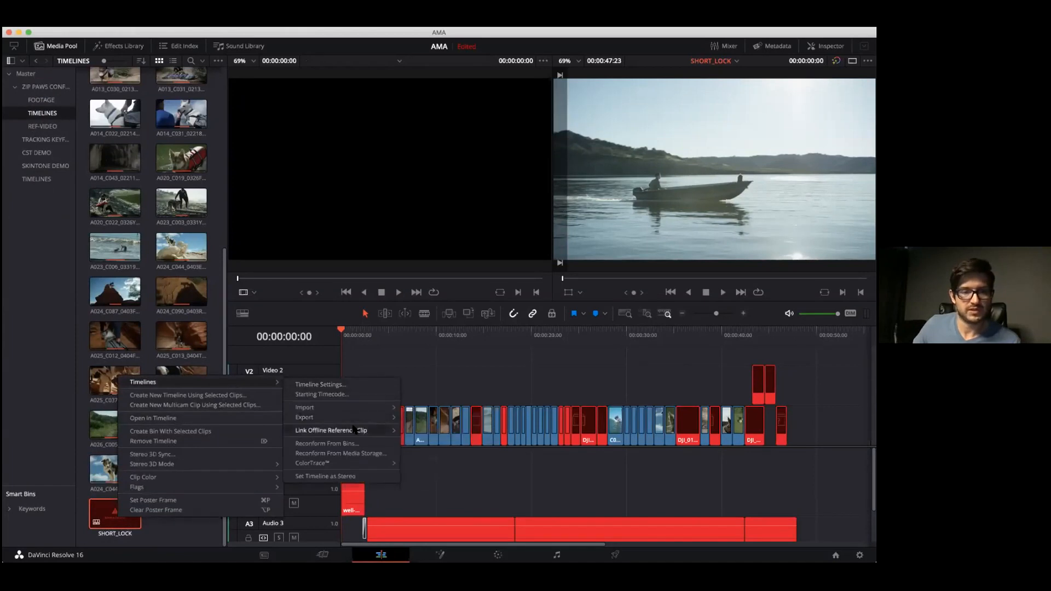
pyautogui.moveTo(372, 430)
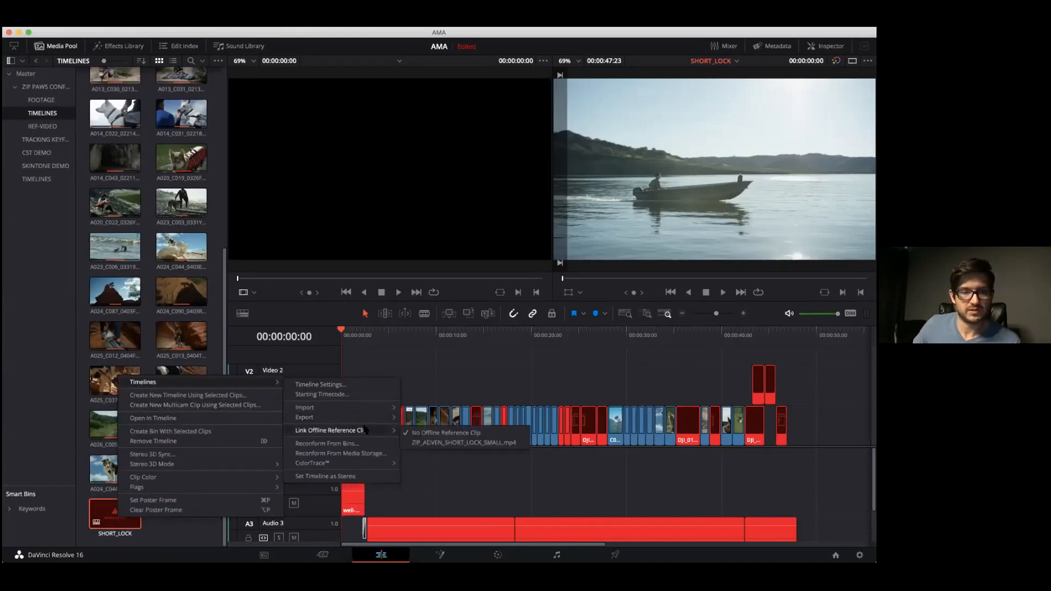
pyautogui.click(474, 444)
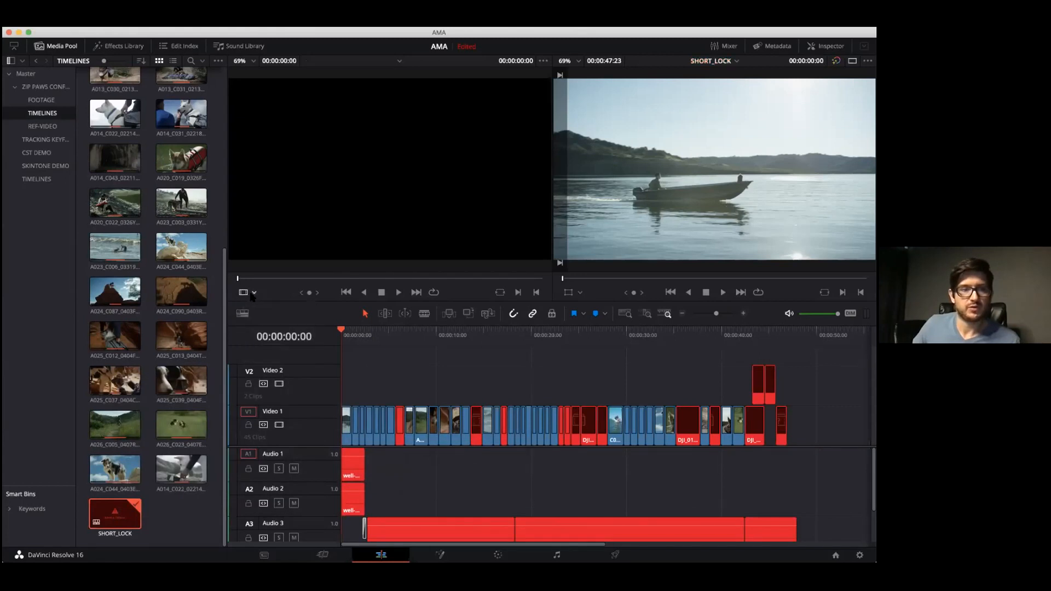
# Step: Show the offline reference video in the source viewer and play the opening second of SHORT_LOCK alongside it
pyautogui.click(252, 295)
pyautogui.click(263, 321)
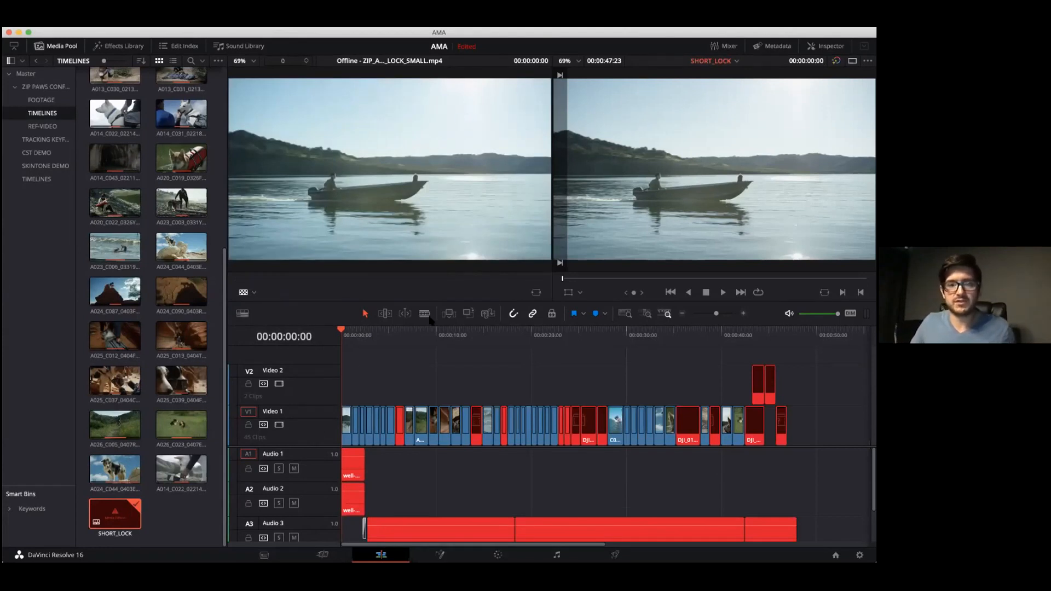
pyautogui.click(352, 334)
pyautogui.moveTo(356, 335)
pyautogui.mouseDown()
pyautogui.moveTo(365, 335)
pyautogui.moveTo(343, 336)
pyautogui.mouseUp()
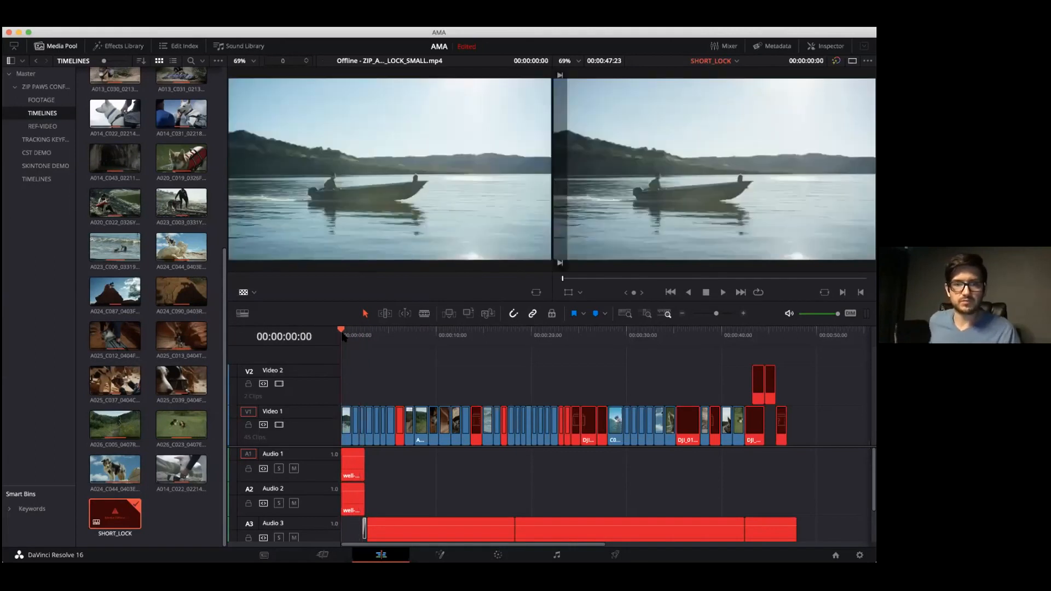
pyautogui.press('l')
pyautogui.press('j')
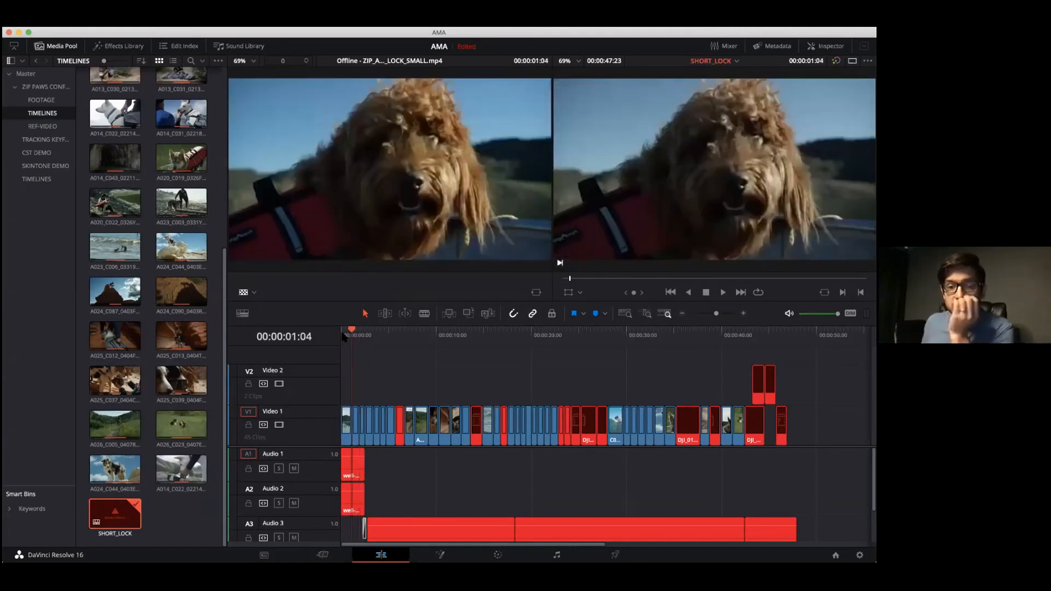
# Step: Compare the timeline with the offline reference in the timeline viewer using Mix Wipe, followed by Vertical Wipe
pyautogui.rightClick(651, 128)
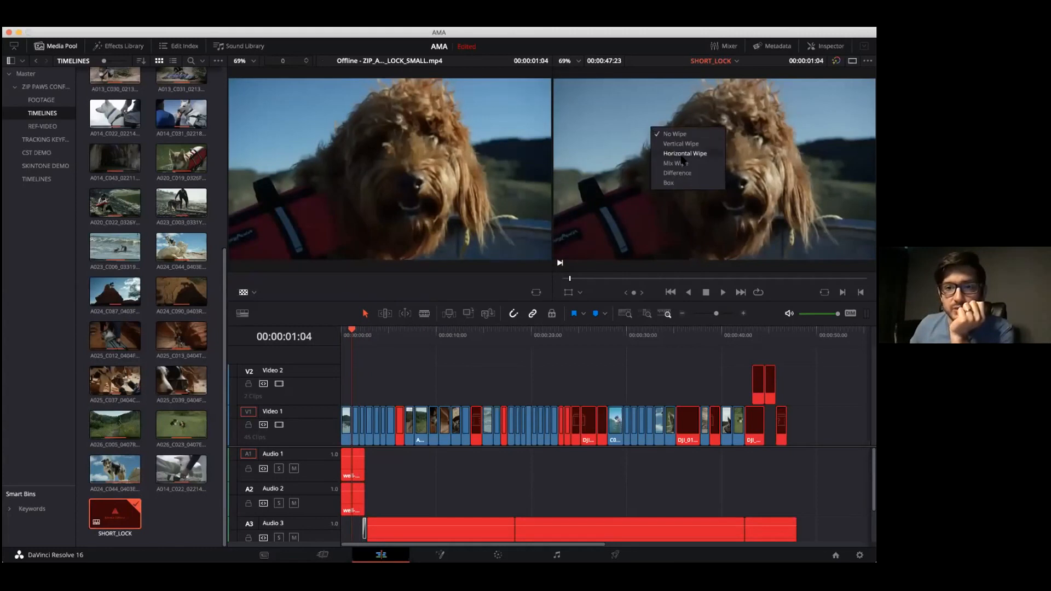
pyautogui.click(700, 164)
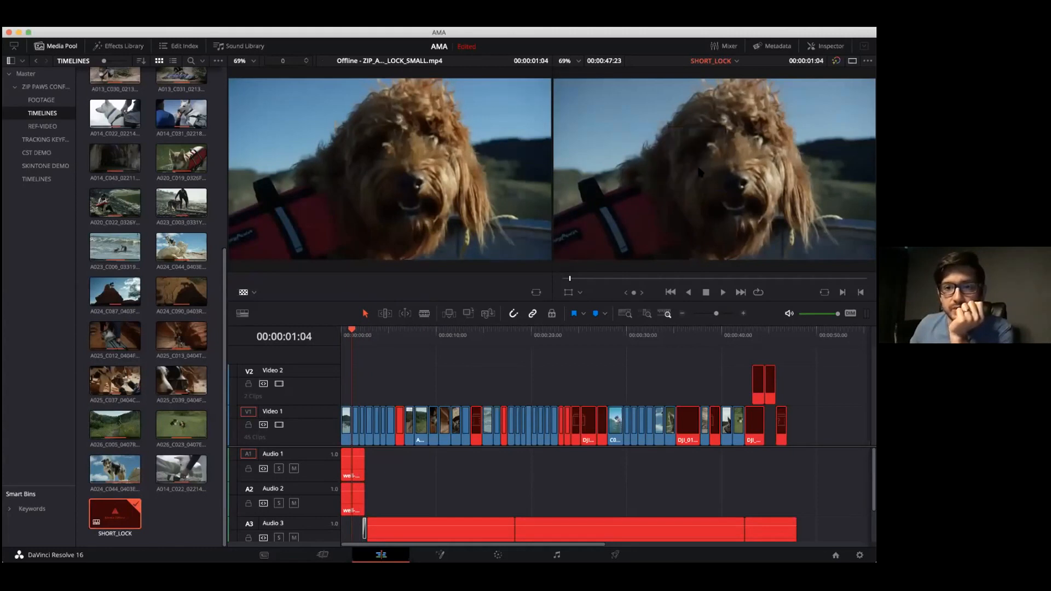
pyautogui.rightClick(672, 150)
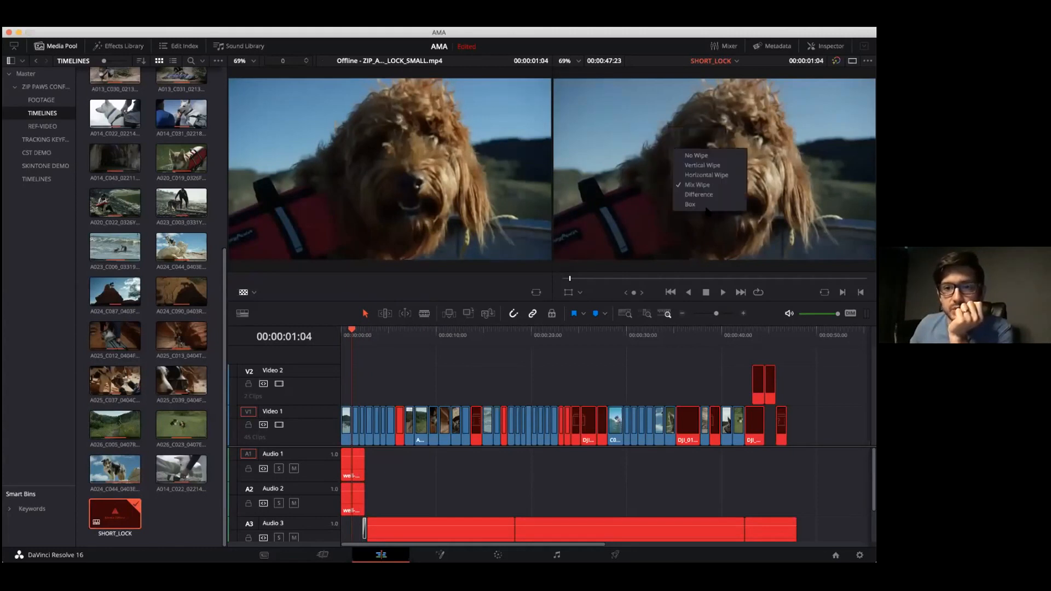
pyautogui.click(641, 163)
# Step: Move the playhead to 00:00:05:18 and compare the frame with the reference using Horizontal Wipe, followed by Difference
pyautogui.moveTo(378, 330); pyautogui.dragTo(396, 331)
pyautogui.rightClick(707, 133)
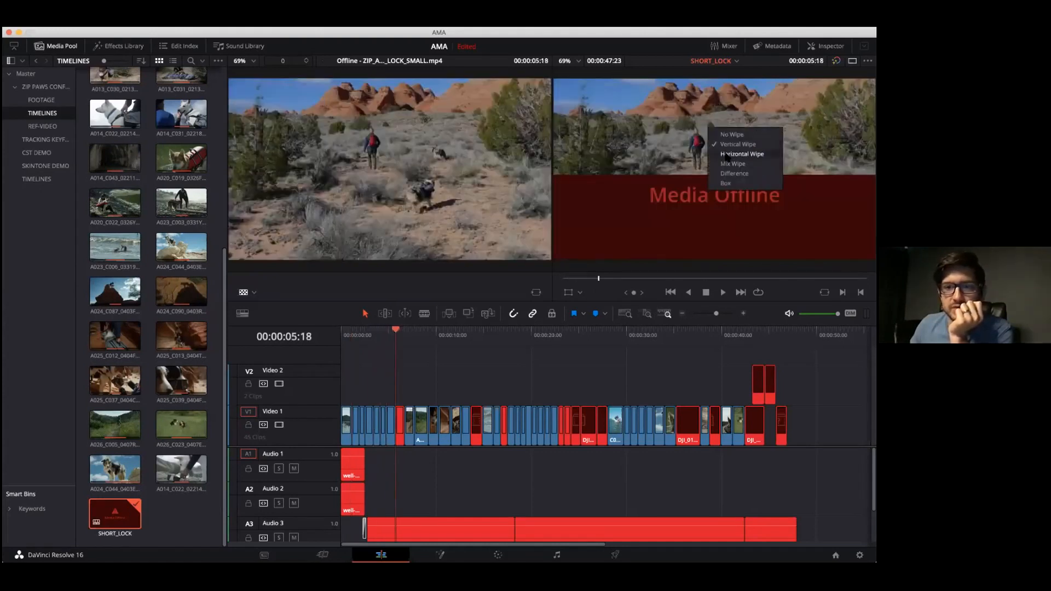
pyautogui.click(727, 160)
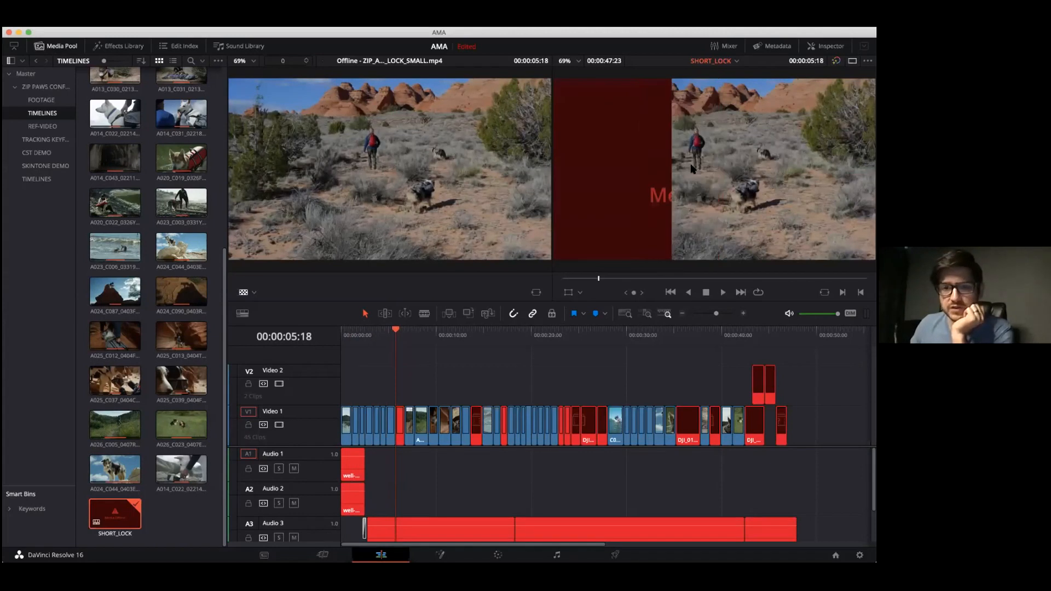
pyautogui.rightClick(642, 147)
pyautogui.click(666, 192)
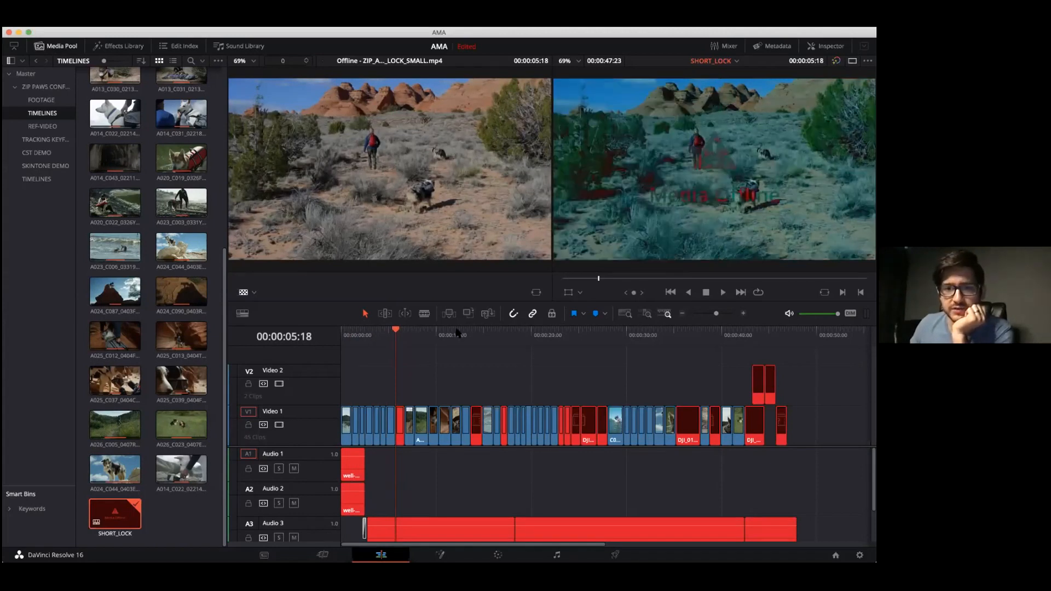
# Step: Check the differences at 00:00:04:04 and 00:00:01:23, and switch the comparison back to Vertical Wipe
pyautogui.moveTo(391, 340); pyautogui.dragTo(380, 338)
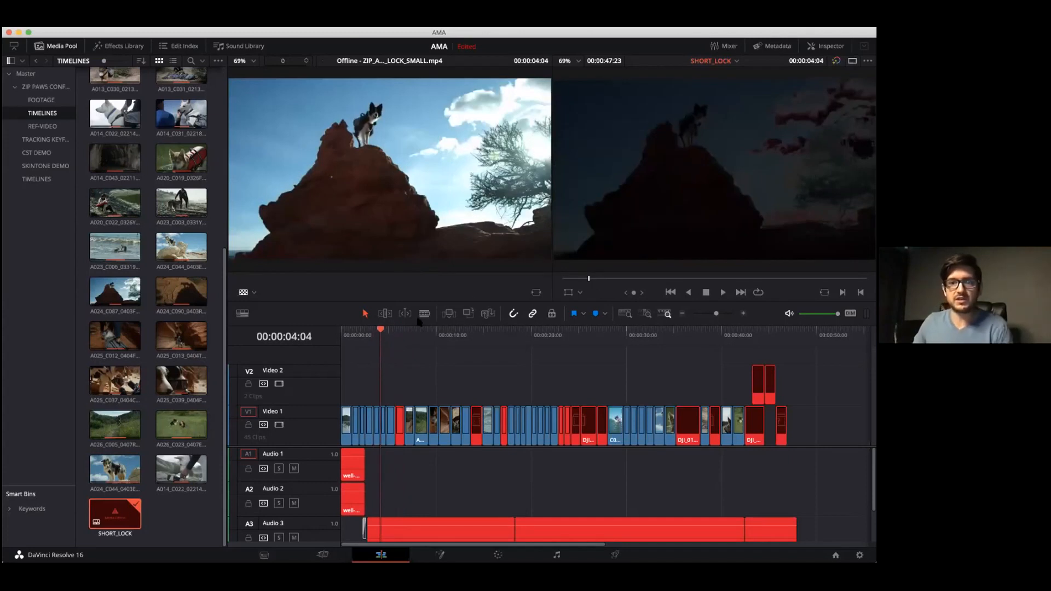
pyautogui.moveTo(379, 336); pyautogui.dragTo(361, 343)
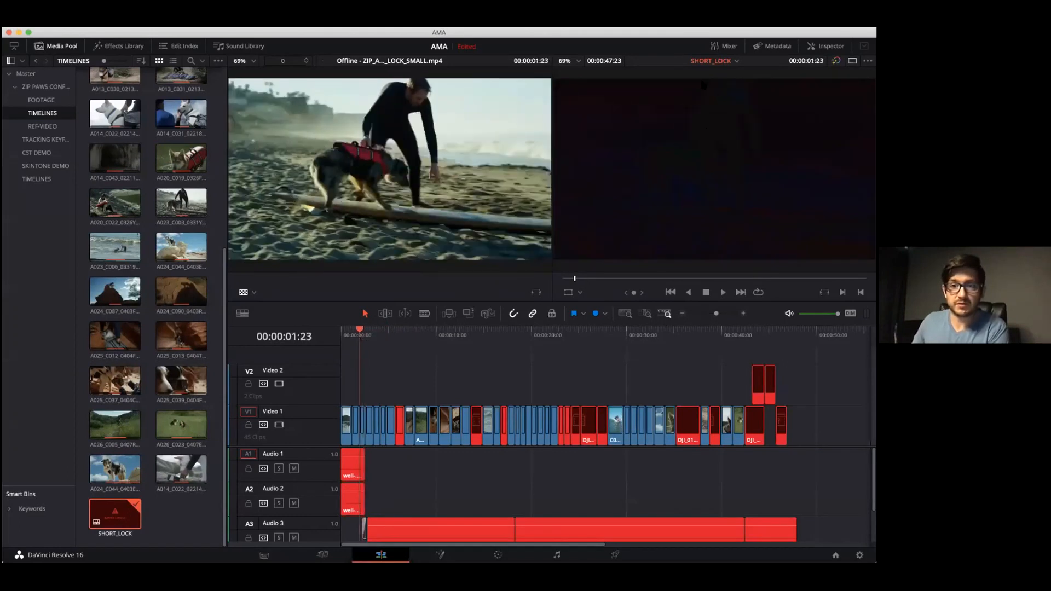
pyautogui.scroll(-1, 660, 174)
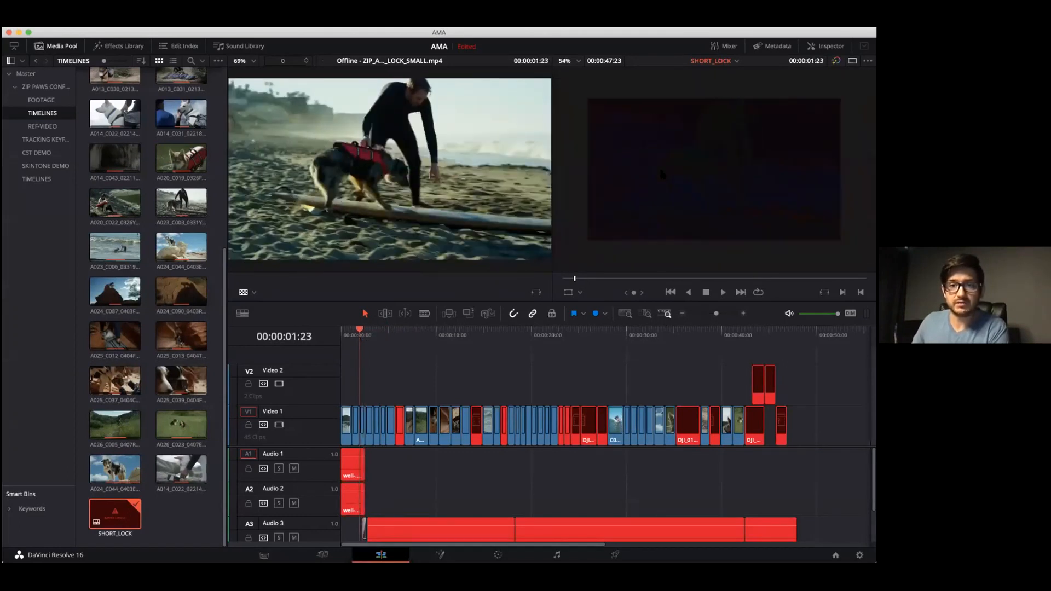
pyautogui.rightClick(619, 154)
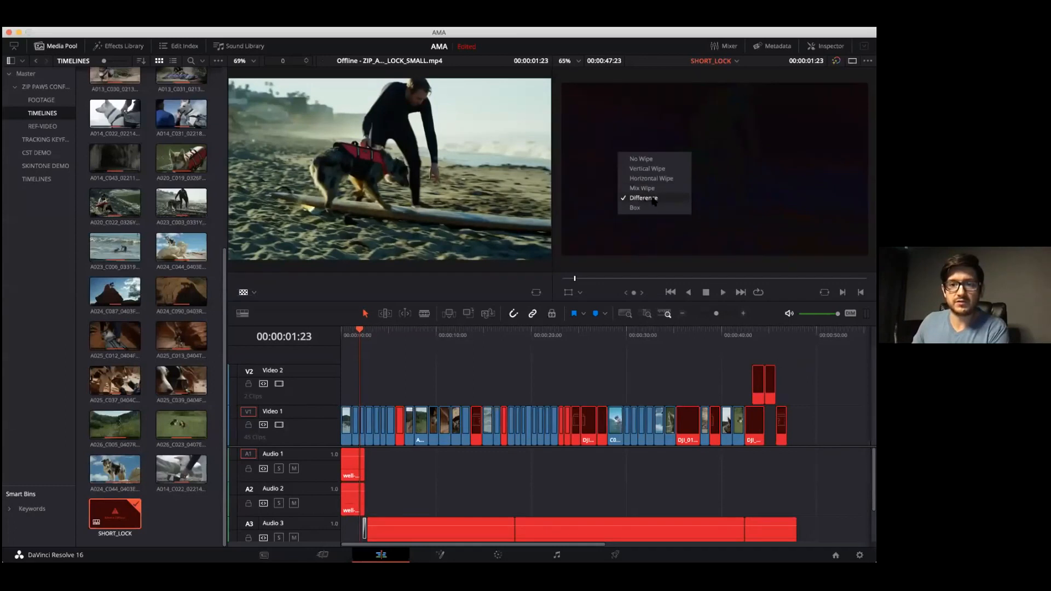
pyautogui.click(648, 169)
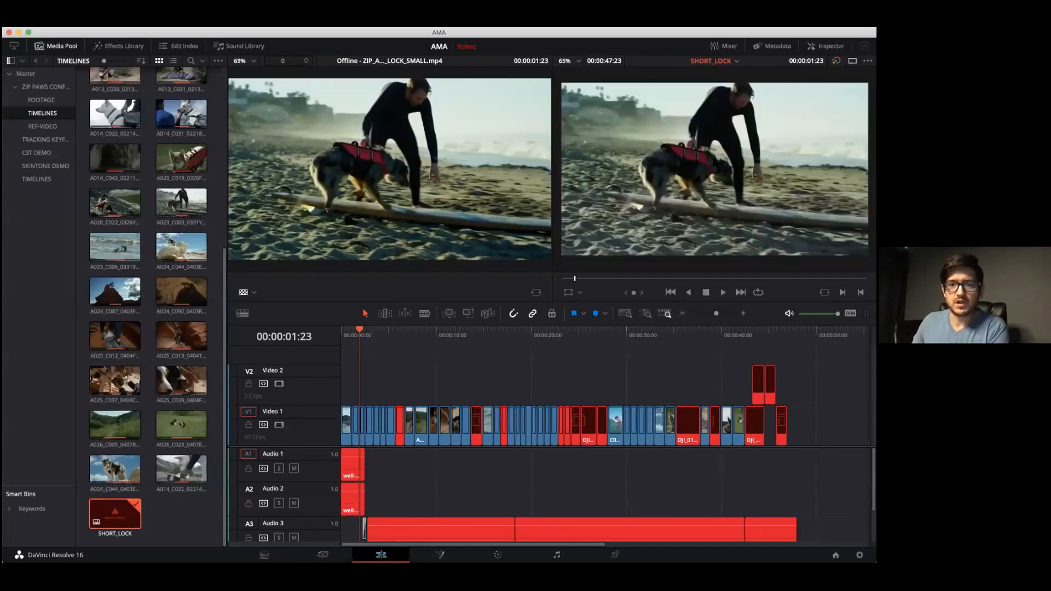
# Step: Compare the frame at 00:00:04:04 by shifting the vertical wipe boundary, and switch the comparison to Difference
pyautogui.click(381, 338)
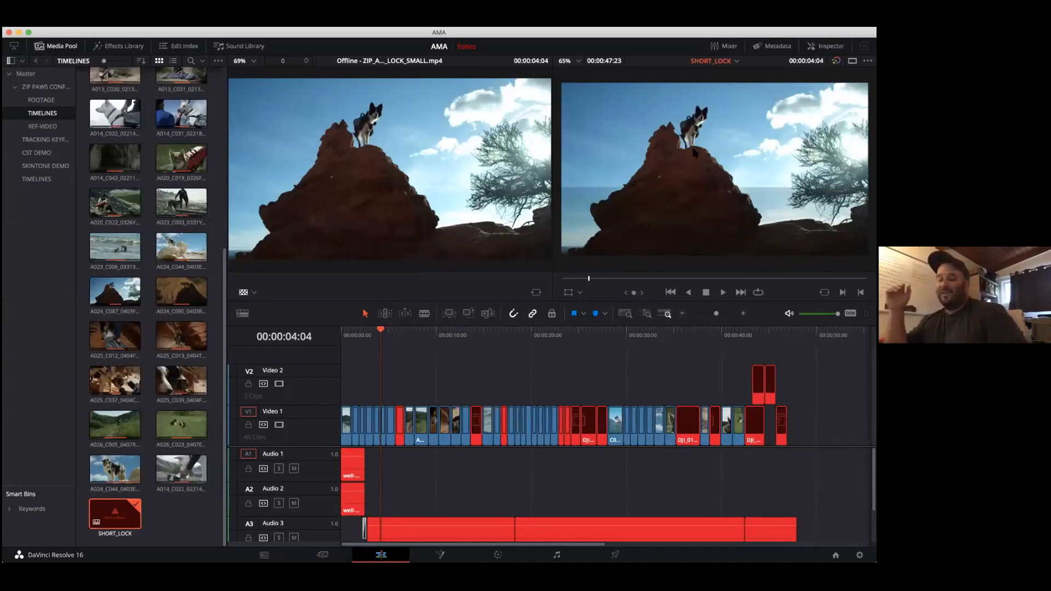
pyautogui.moveTo(675, 134); pyautogui.dragTo(675, 147)
pyautogui.rightClick(675, 147)
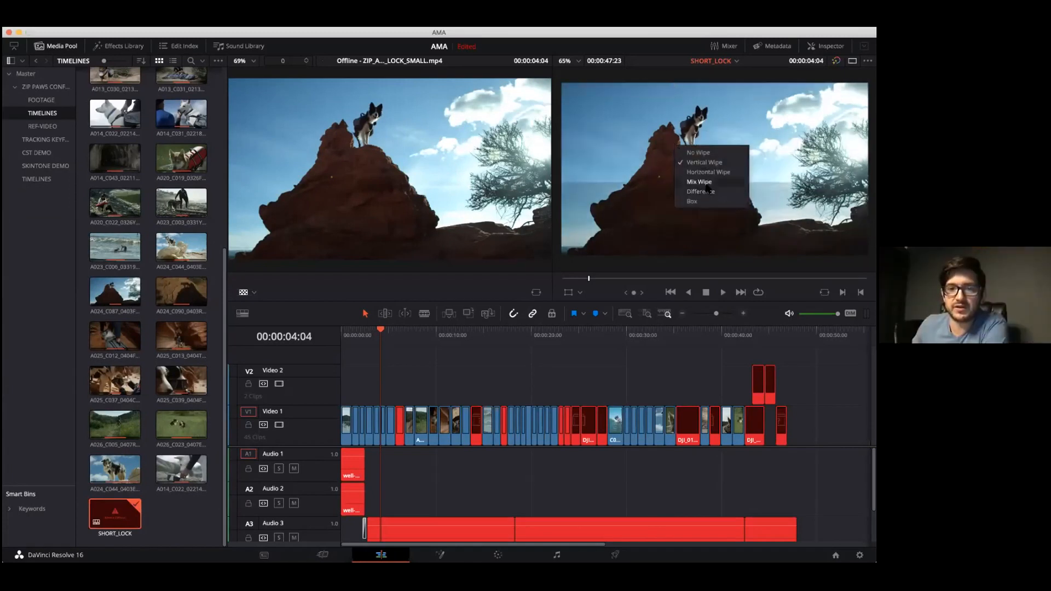
pyautogui.click(700, 192)
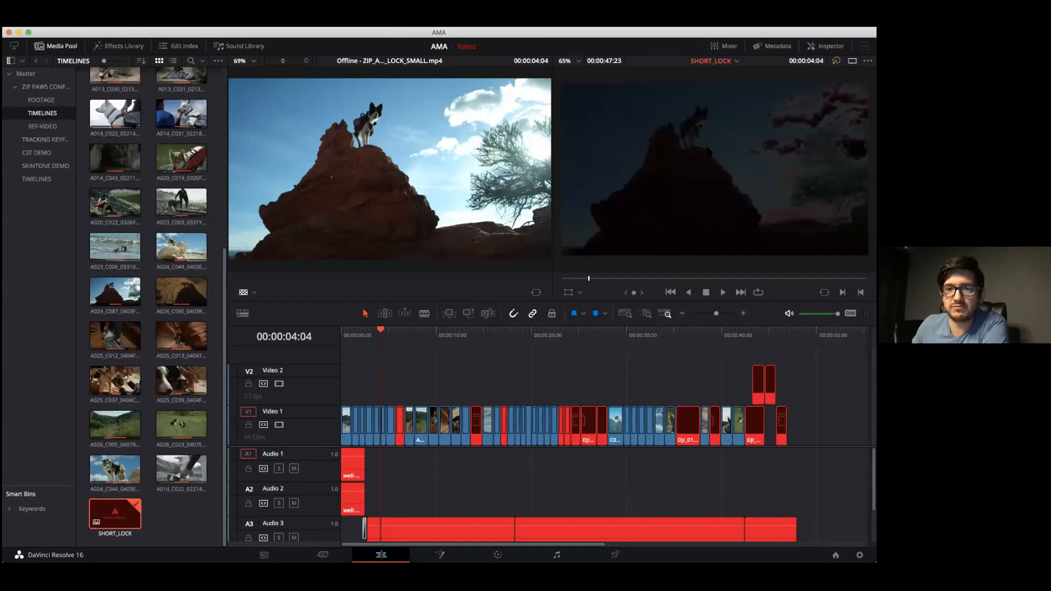
# Step: Turn off the reference wipe, move to the offline shot at 00:00:05:18, and enlarge the timeline around it
pyautogui.rightClick(676, 148)
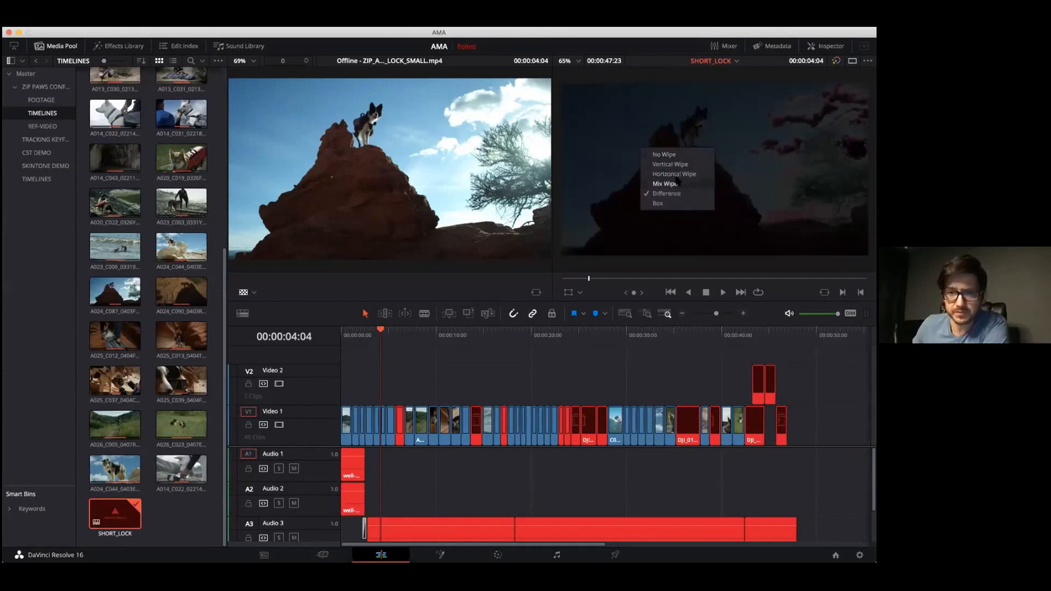
pyautogui.click(677, 183)
pyautogui.press('space')
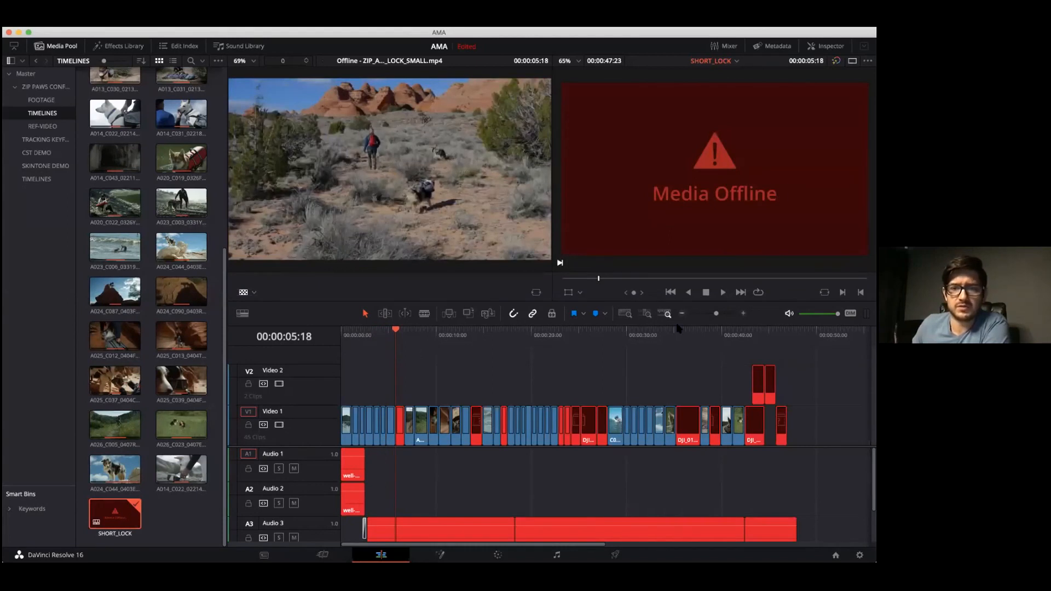
pyautogui.moveTo(716, 313); pyautogui.dragTo(727, 313)
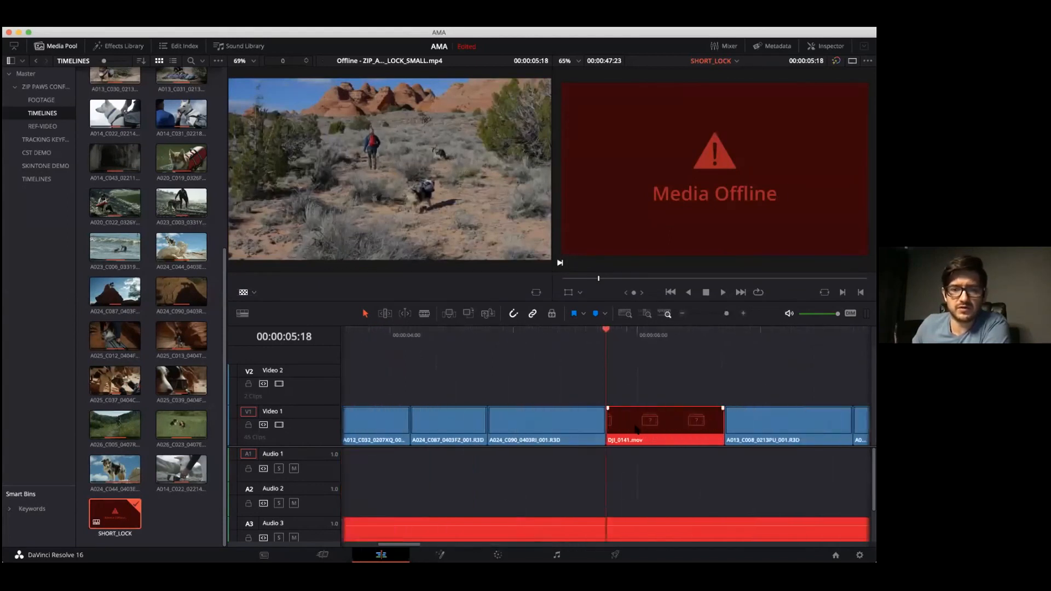
# Step: Display the TIMELINES bin as a list and park the playhead at the start of the offline DJI_0141.mov clip
pyautogui.click(173, 61)
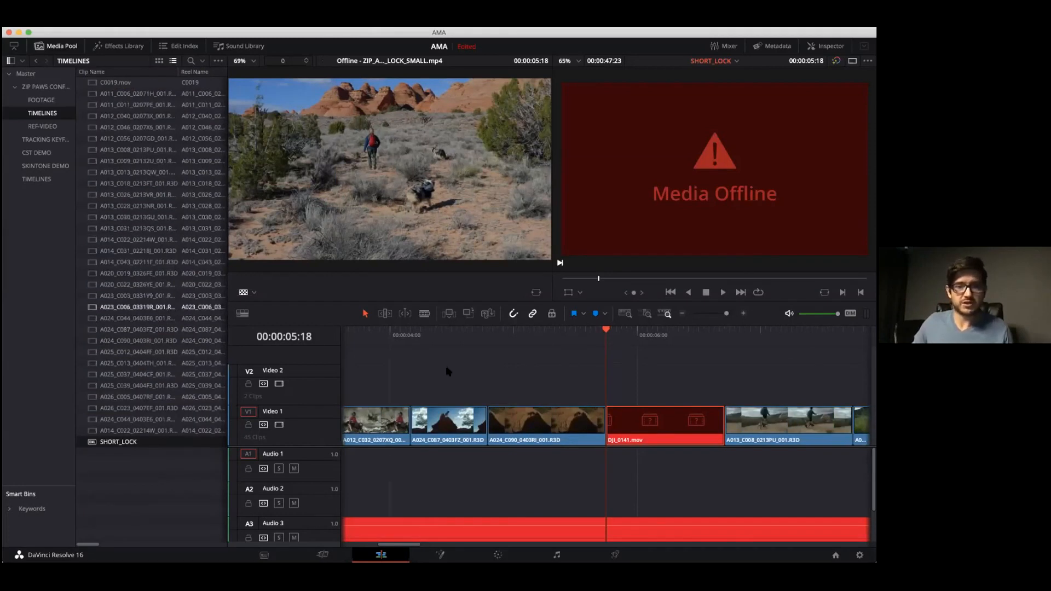
pyautogui.click(673, 331)
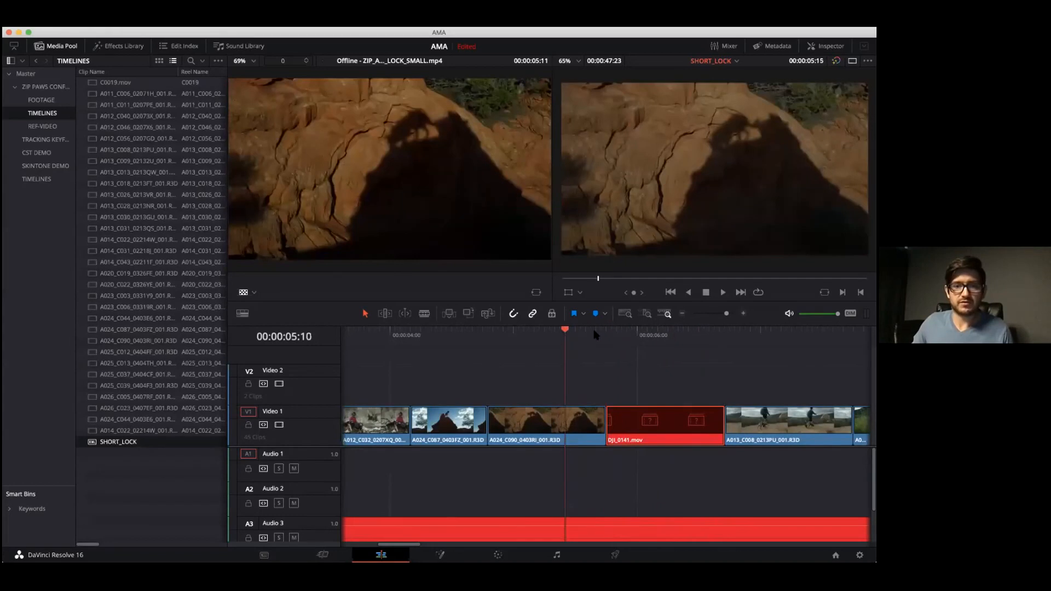
pyautogui.press('Up')
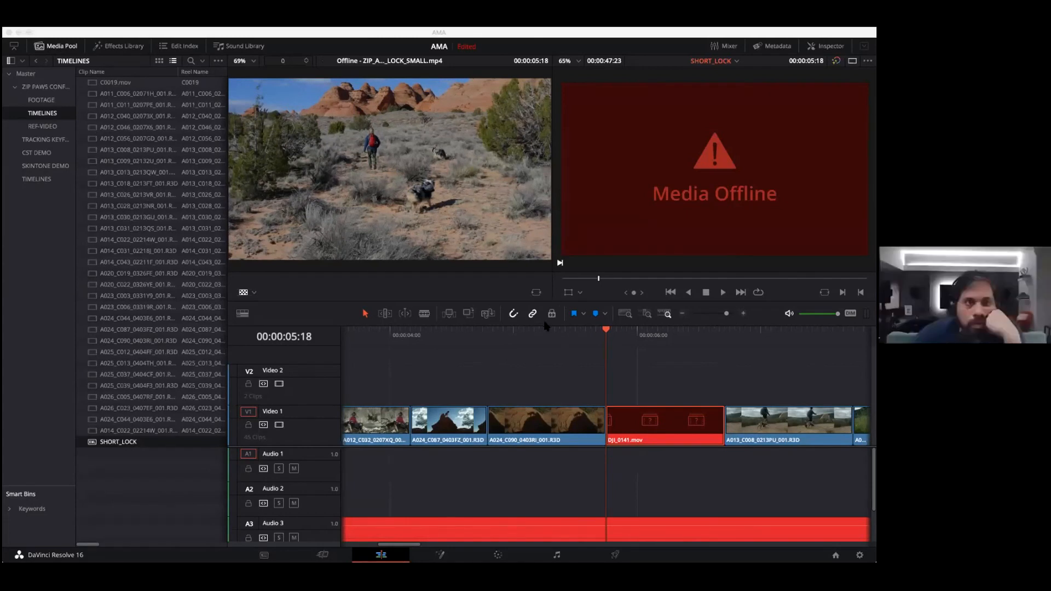
# Step: Open Reconform From Media Storage for SHORT_LOCK, review its timeline and conform options, and cancel it
pyautogui.click(44, 113)
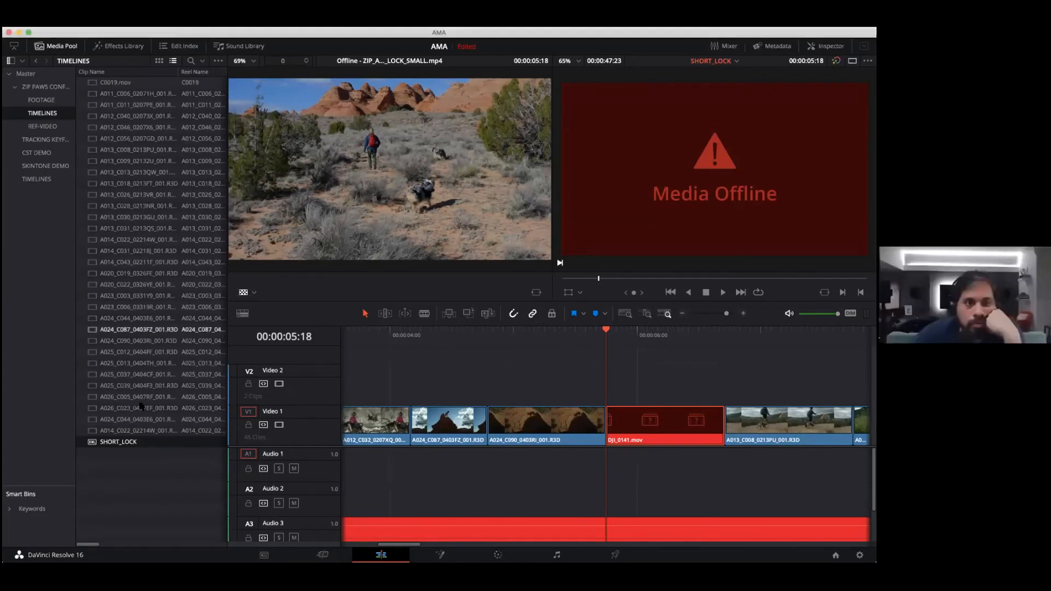
pyautogui.rightClick(115, 442)
pyautogui.moveTo(178, 308)
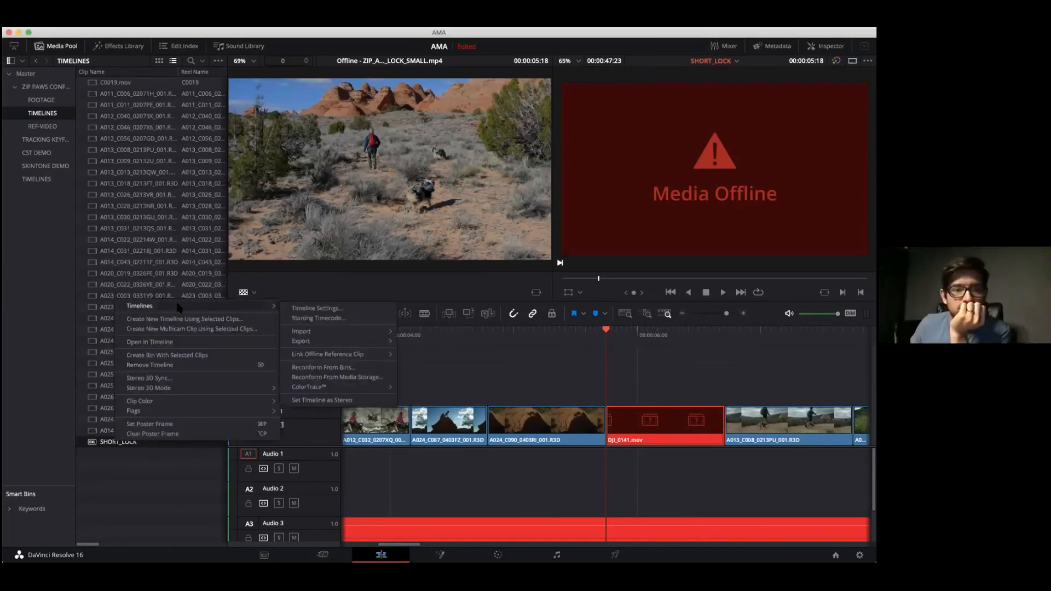
pyautogui.click(354, 378)
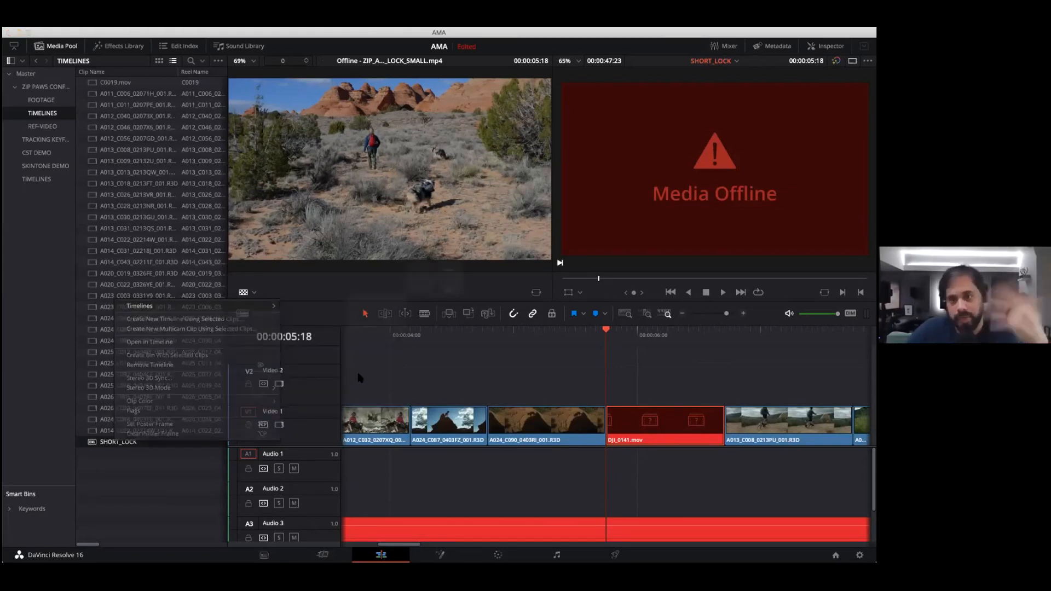
pyautogui.moveTo(545, 117); pyautogui.dragTo(361, 110)
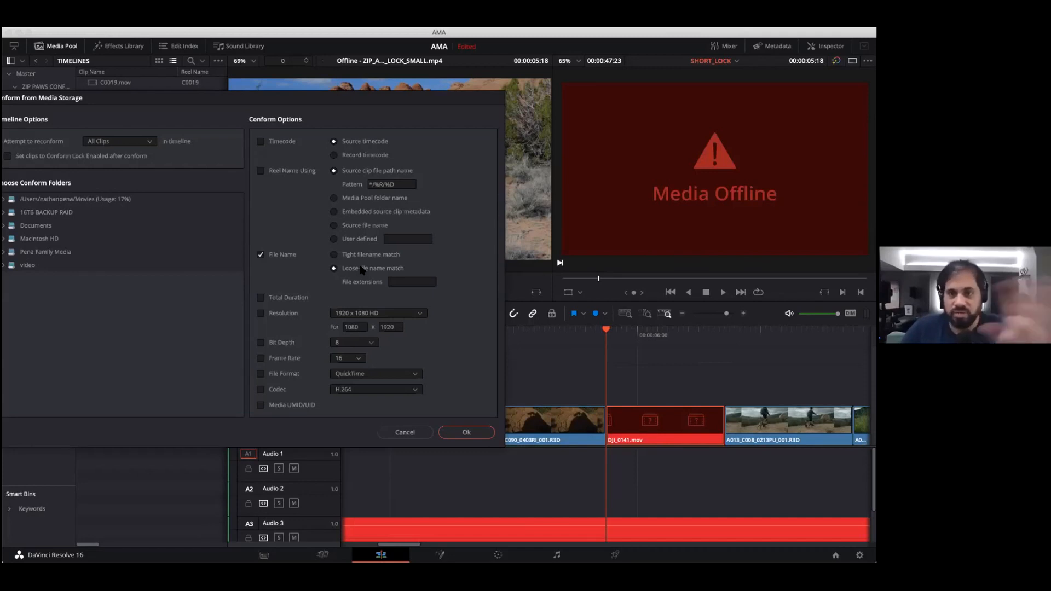
pyautogui.moveTo(136, 100); pyautogui.dragTo(220, 92)
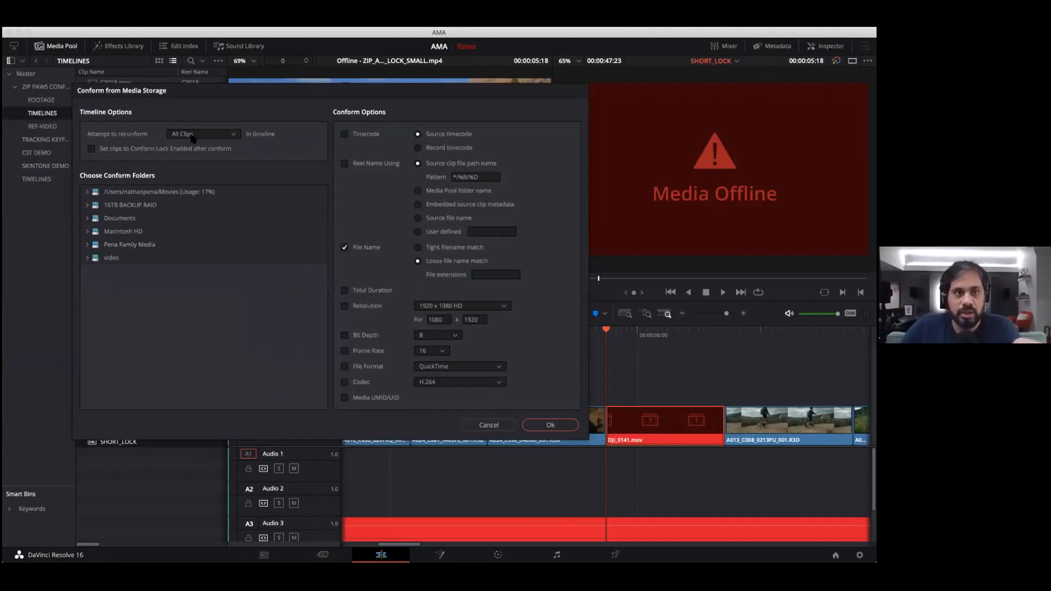
pyautogui.moveTo(353, 94); pyautogui.dragTo(235, 85)
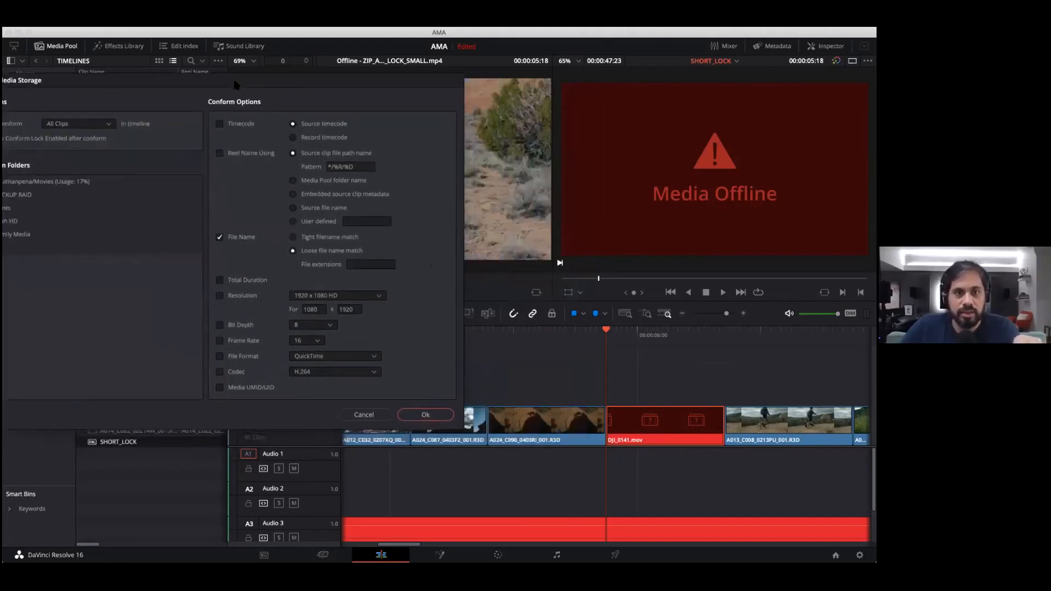
pyautogui.click(364, 415)
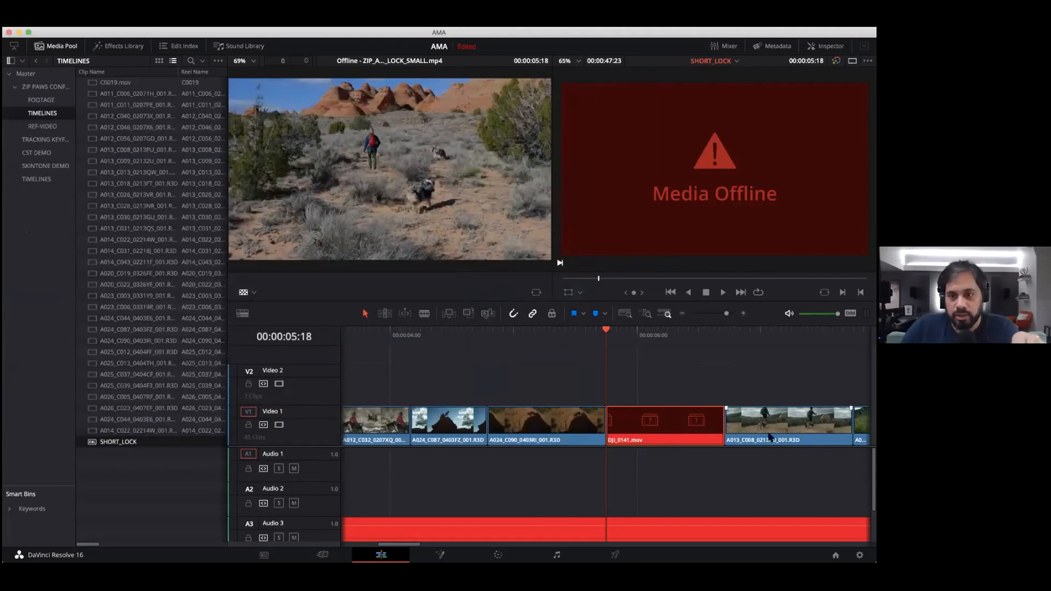
# Step: Reconform the offline DJI_0141.mov clip in SHORT_LOCK from media storage, limited to selected clips, matching loose file names from AMA_COLOR_CLIPS on 16TB BACKUP RAID
pyautogui.click(712, 428)
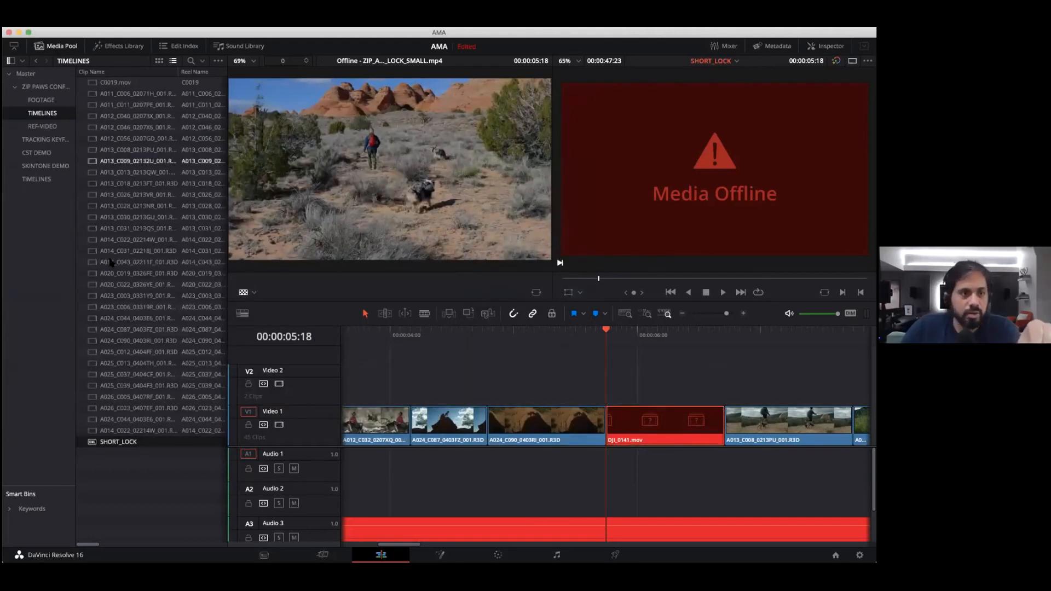
pyautogui.rightClick(116, 442)
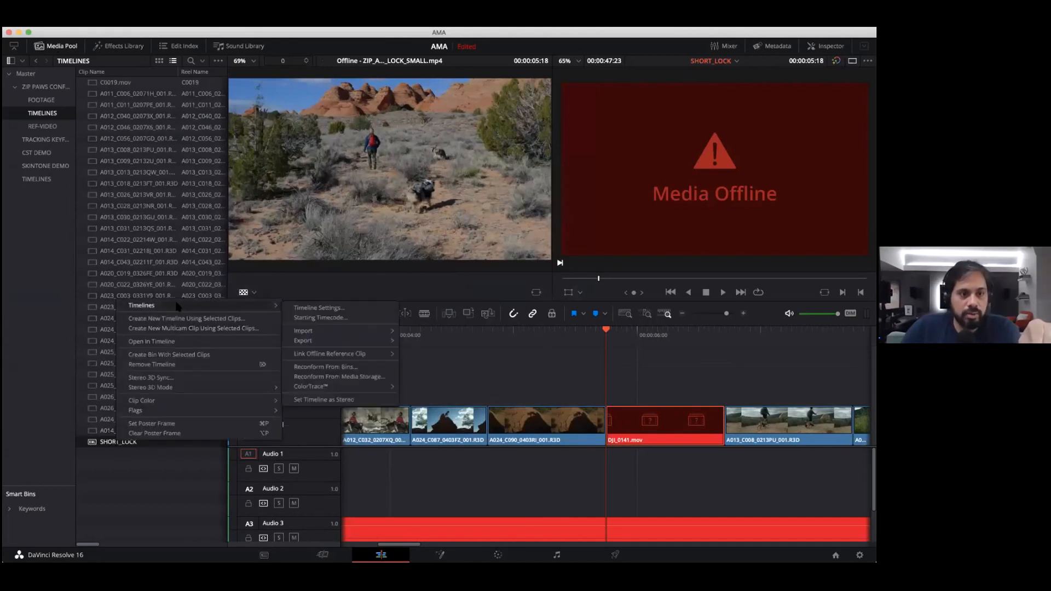
pyautogui.click(325, 378)
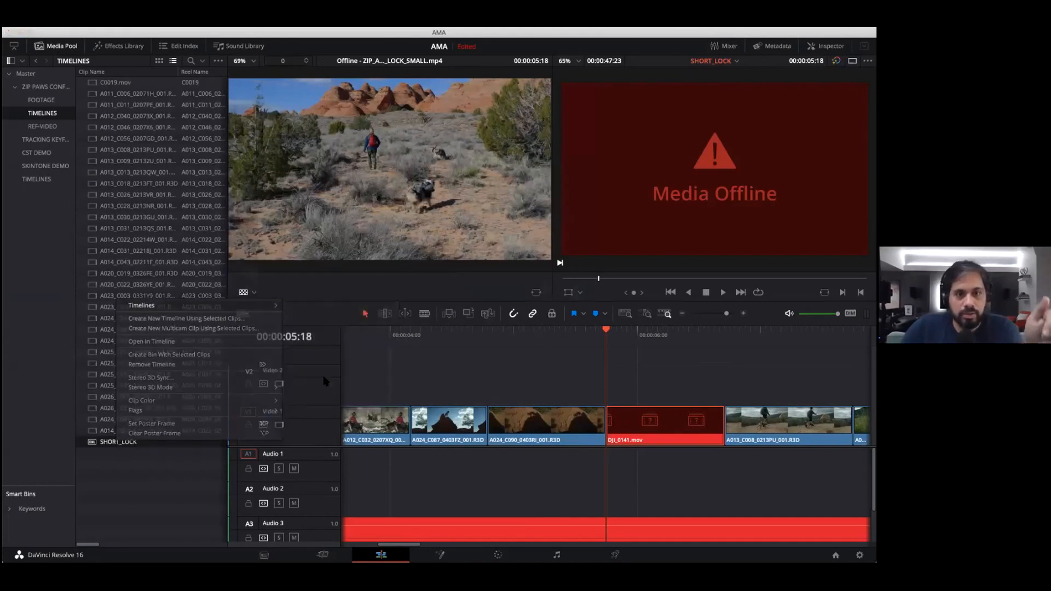
pyautogui.click(78, 124)
pyautogui.click(71, 139)
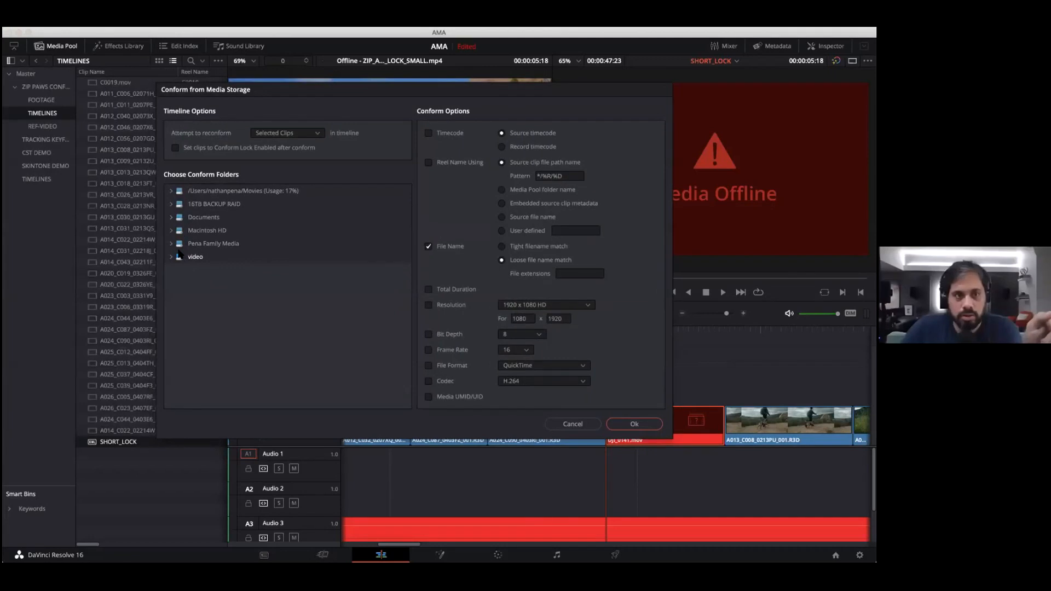
pyautogui.click(171, 203)
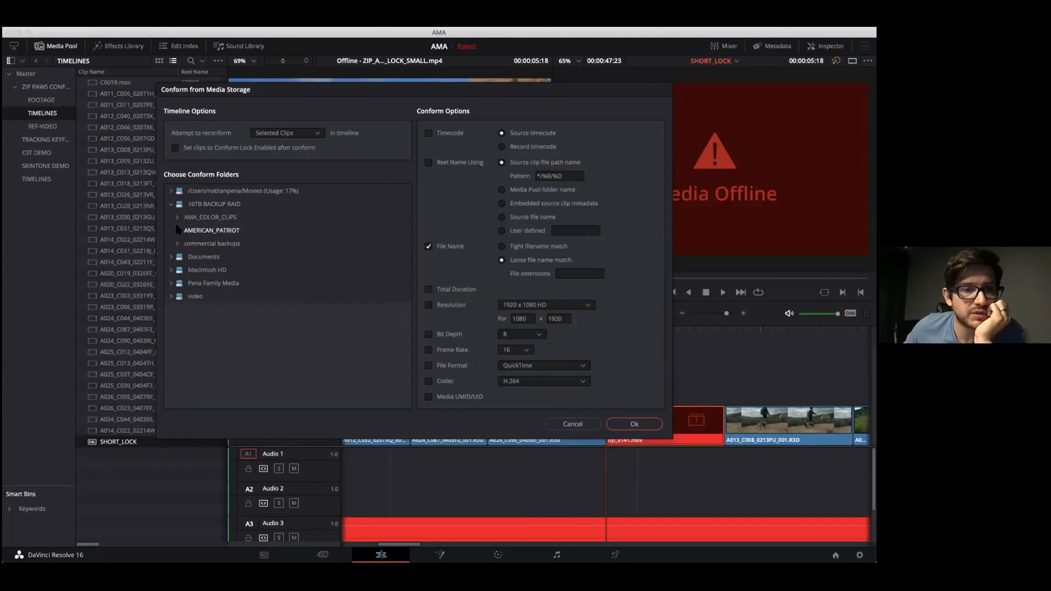
pyautogui.click(177, 217)
pyautogui.click(177, 219)
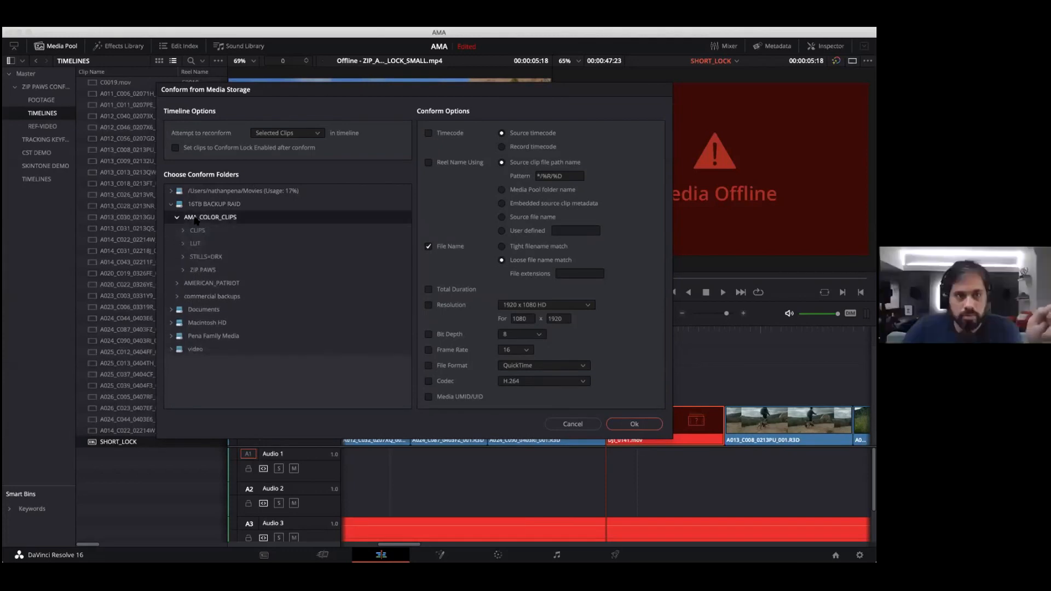
pyautogui.moveTo(370, 91); pyautogui.dragTo(193, 83)
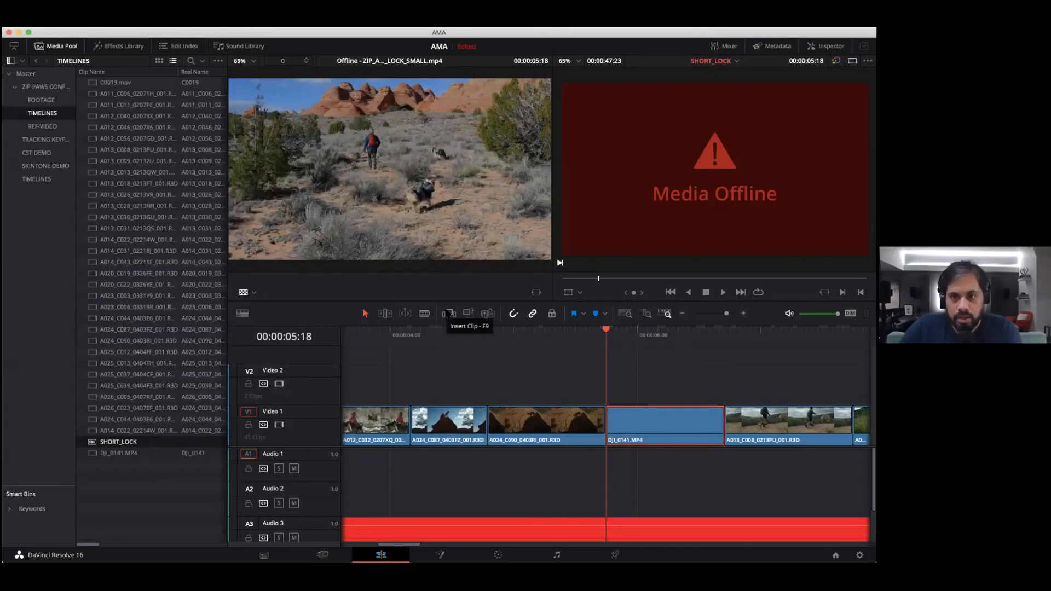
# Step: Inspect the reconformed DJI_0141.MP4 on the timeline and compare it with its media pool source clip in the source viewer
pyautogui.click(647, 333)
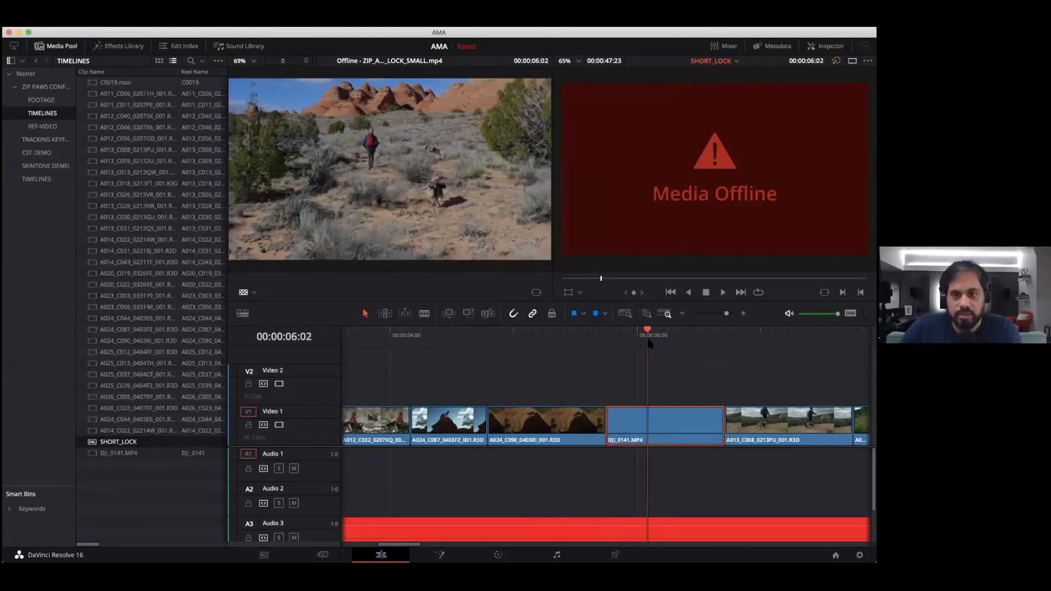
pyautogui.click(101, 453)
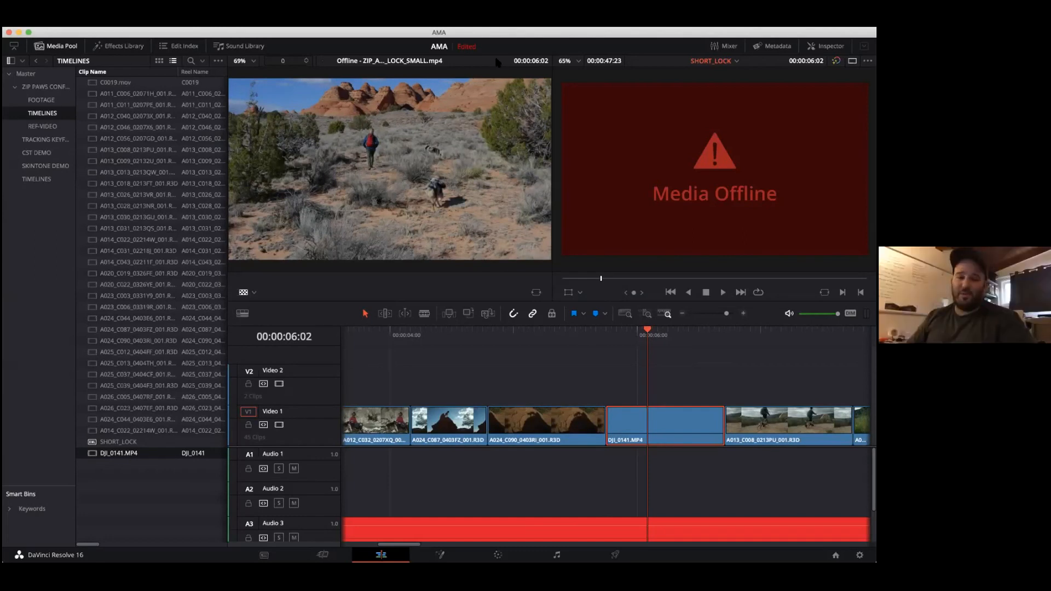
pyautogui.click(559, 371)
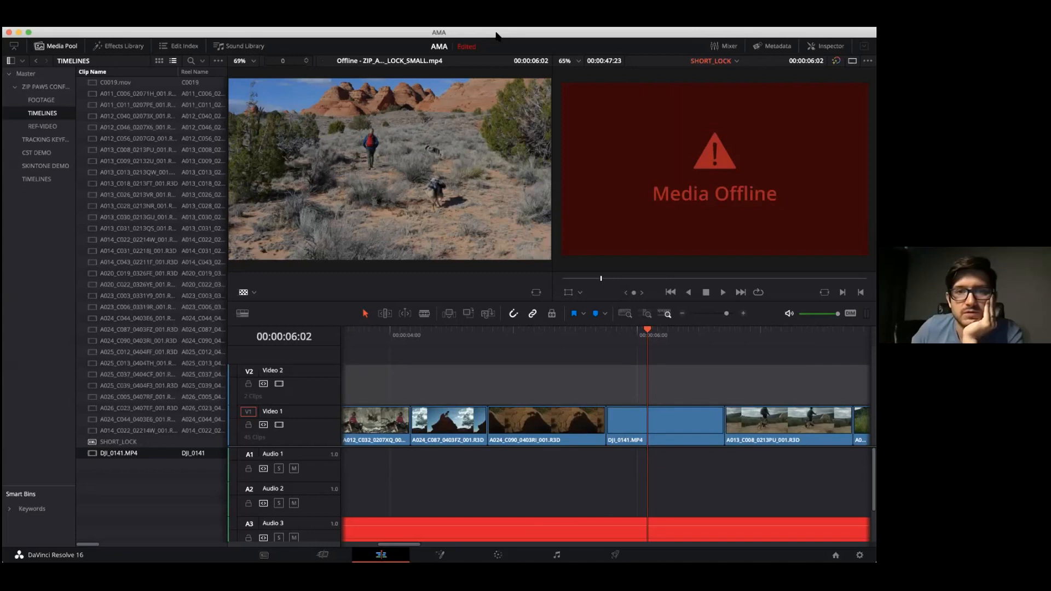
pyautogui.click(674, 335)
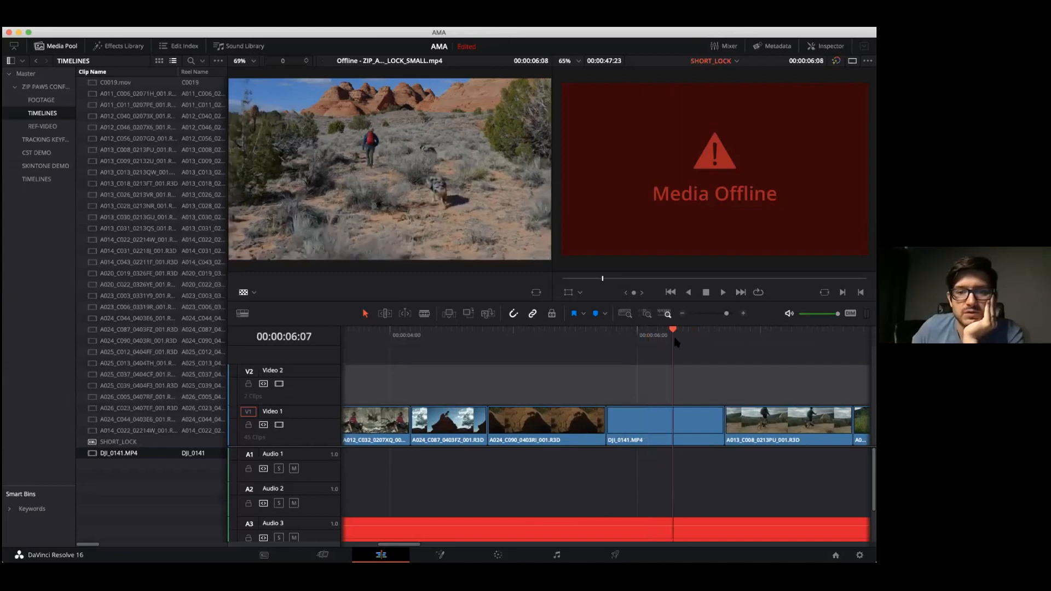
pyautogui.doubleClick(658, 422)
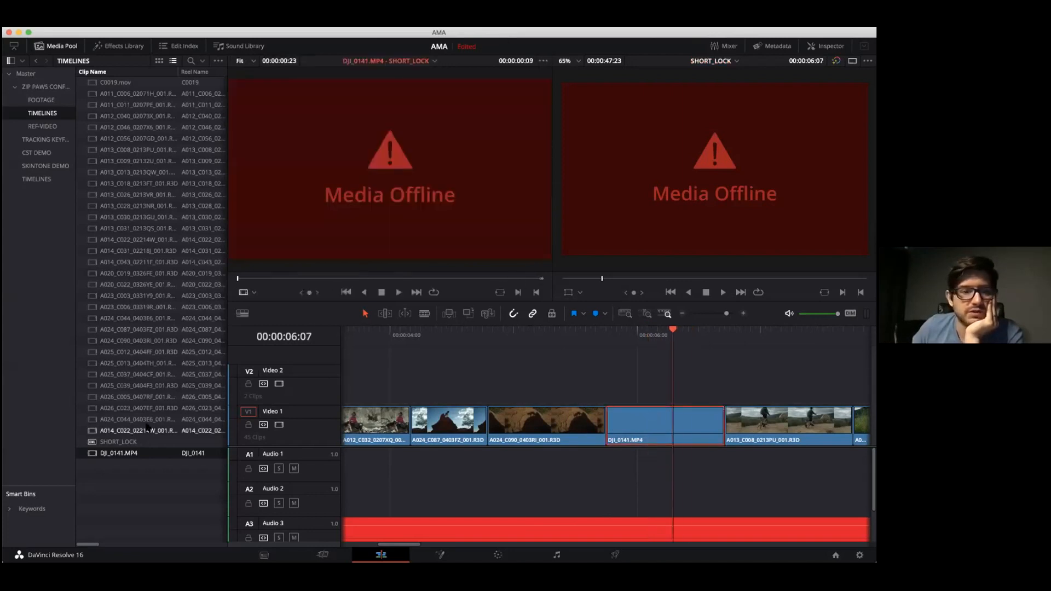
pyautogui.doubleClick(107, 454)
pyautogui.press('space')
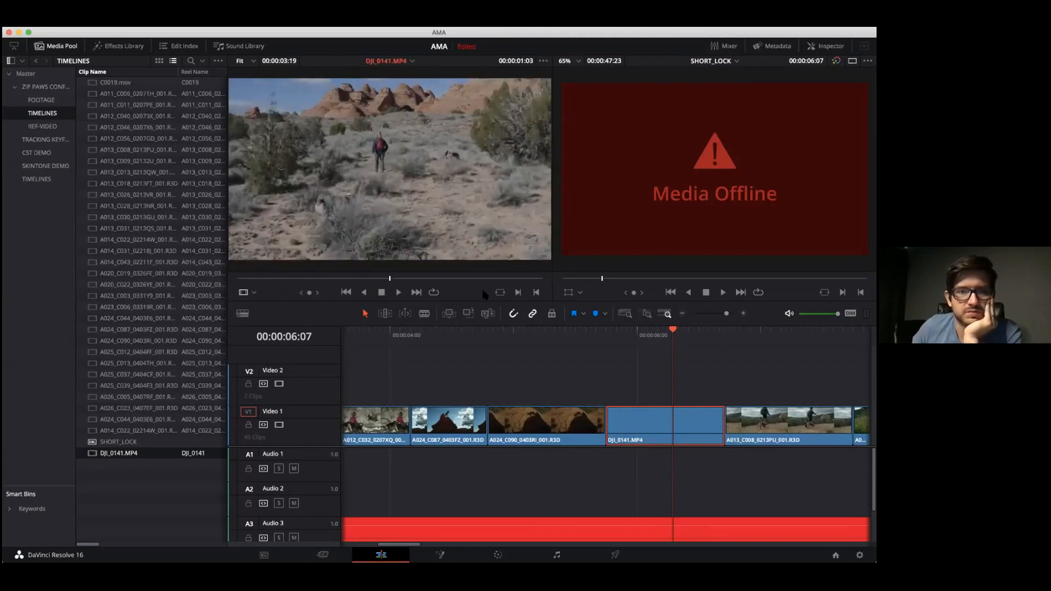
pyautogui.doubleClick(633, 422)
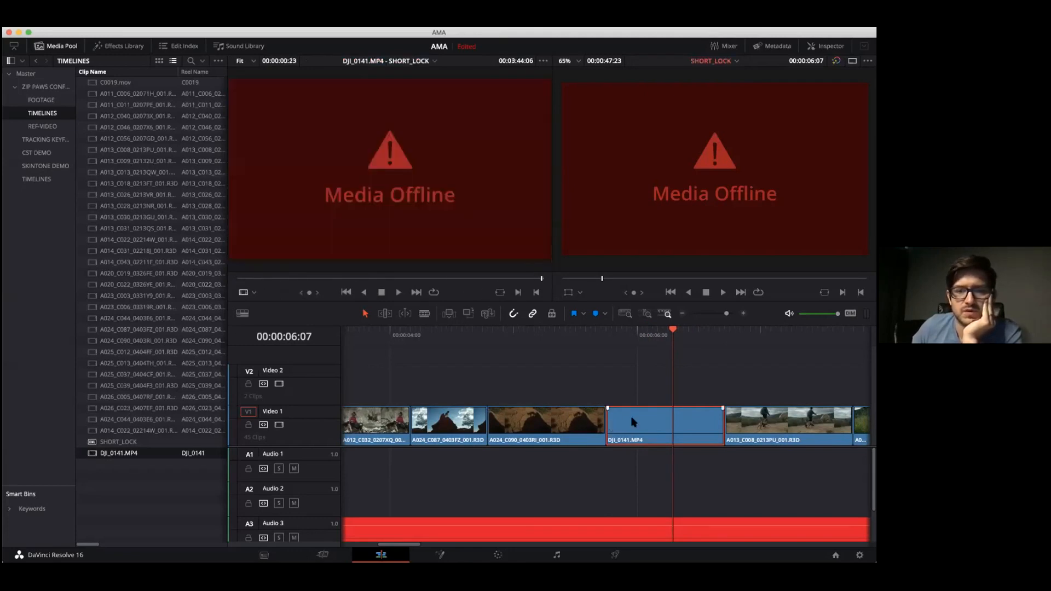
# Step: Try to slip the source range of the DJI_0141.MP4 timeline clip in Trim Edit mode
pyautogui.click(385, 313)
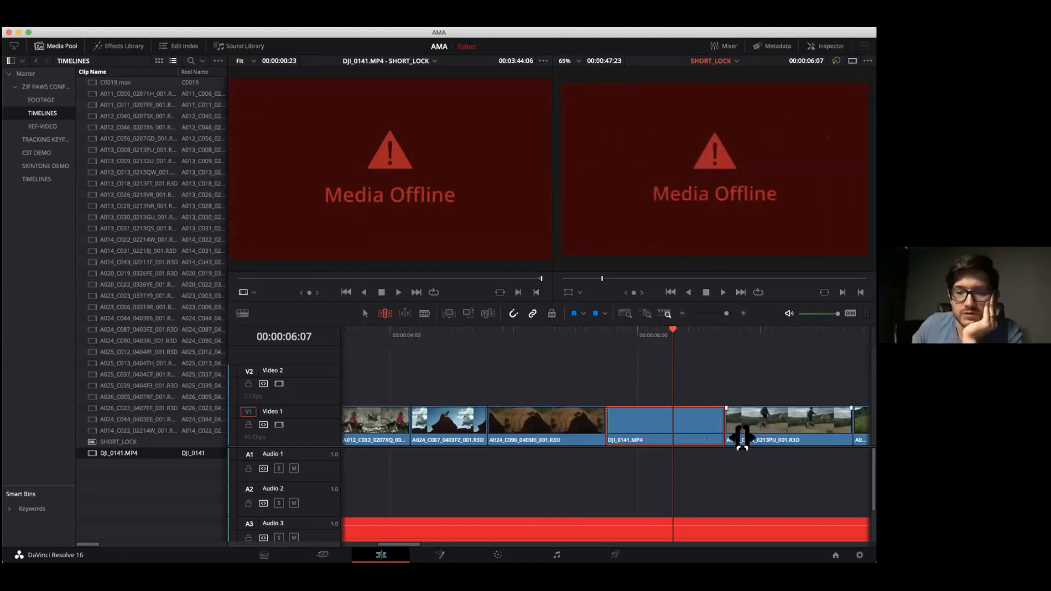
pyautogui.moveTo(726, 313); pyautogui.dragTo(724, 313)
pyautogui.click(617, 425)
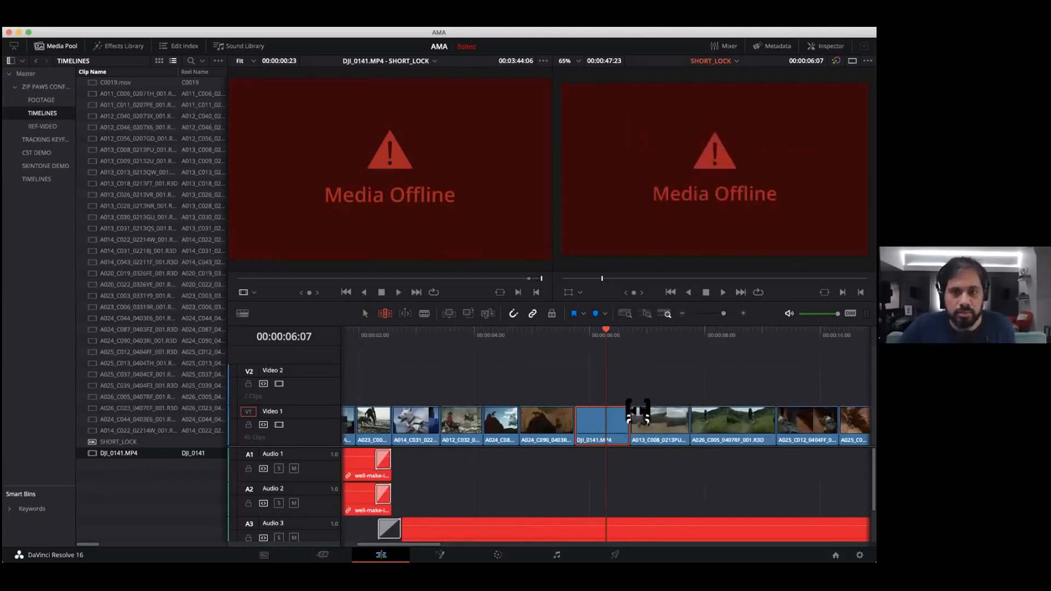
pyautogui.moveTo(672, 423); pyautogui.dragTo(760, 423)
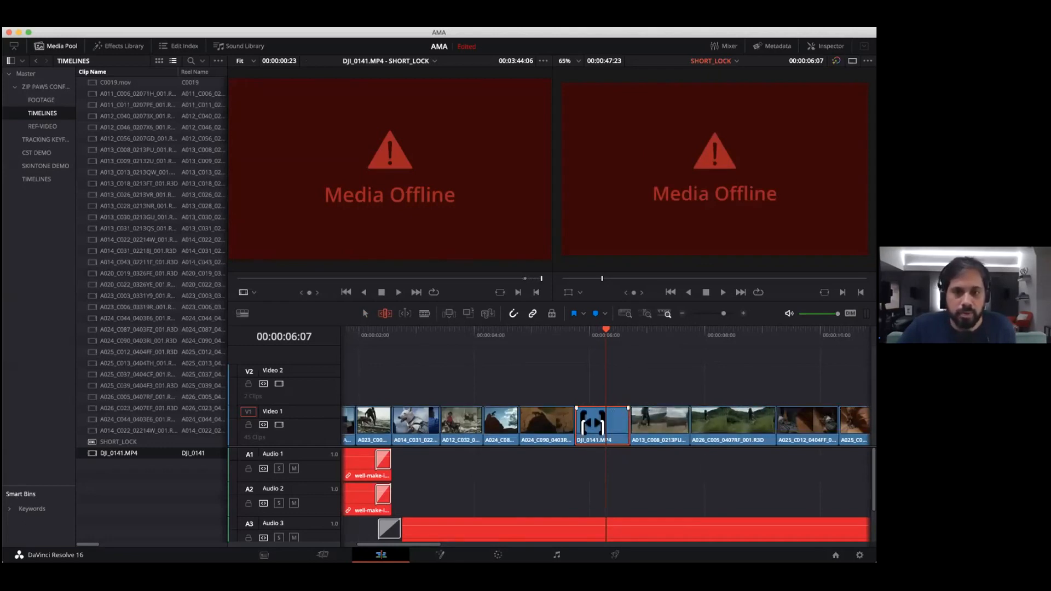
pyautogui.moveTo(591, 424); pyautogui.dragTo(725, 422)
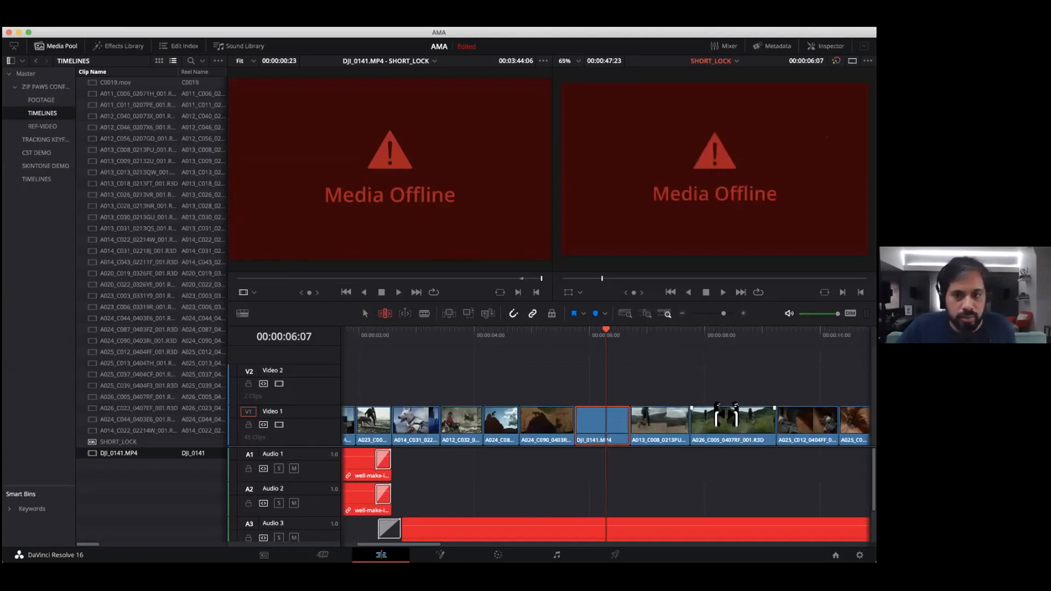
pyautogui.click(589, 421)
# Step: Park the playhead at 00:00:06:04 and disable Conform Lock Enabled on the DJI_0141.MP4 timeline clip
pyautogui.moveTo(605, 332)
pyautogui.mouseDown()
pyautogui.moveTo(635, 333)
pyautogui.moveTo(599, 333)
pyautogui.mouseUp()
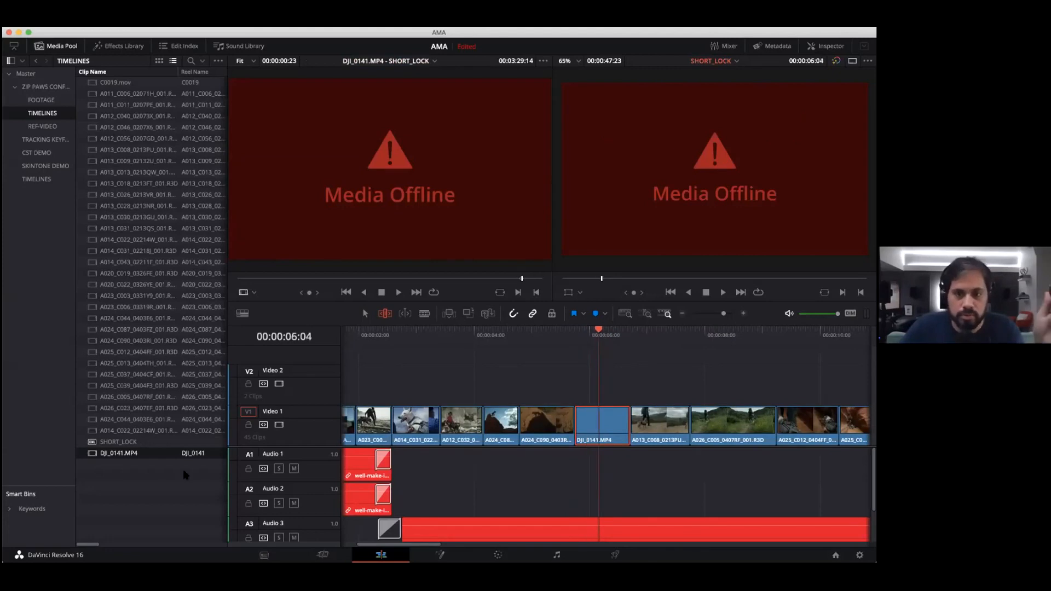
pyautogui.rightClick(618, 425)
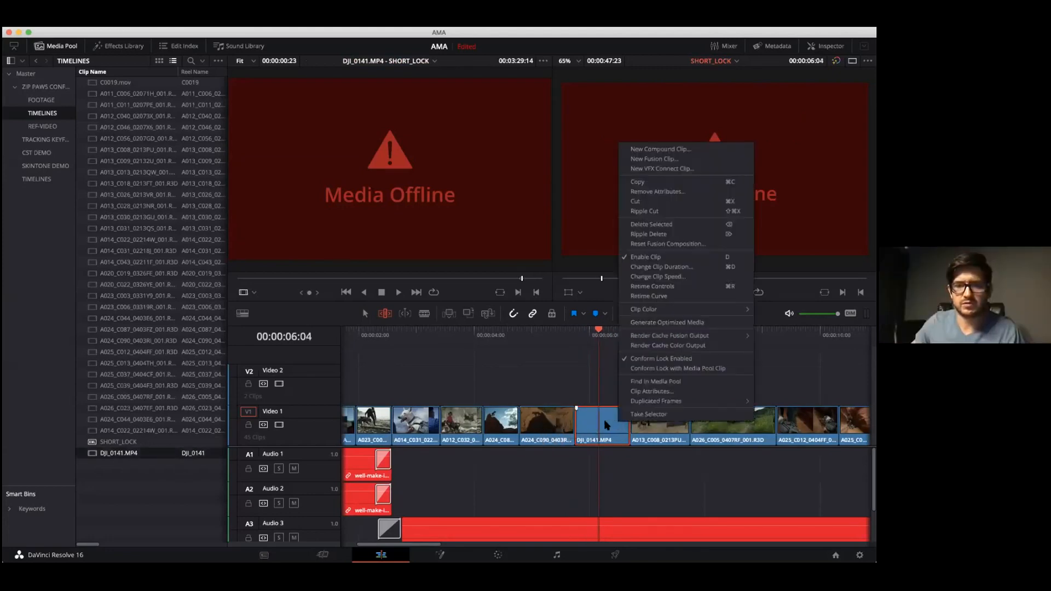
pyautogui.click(663, 359)
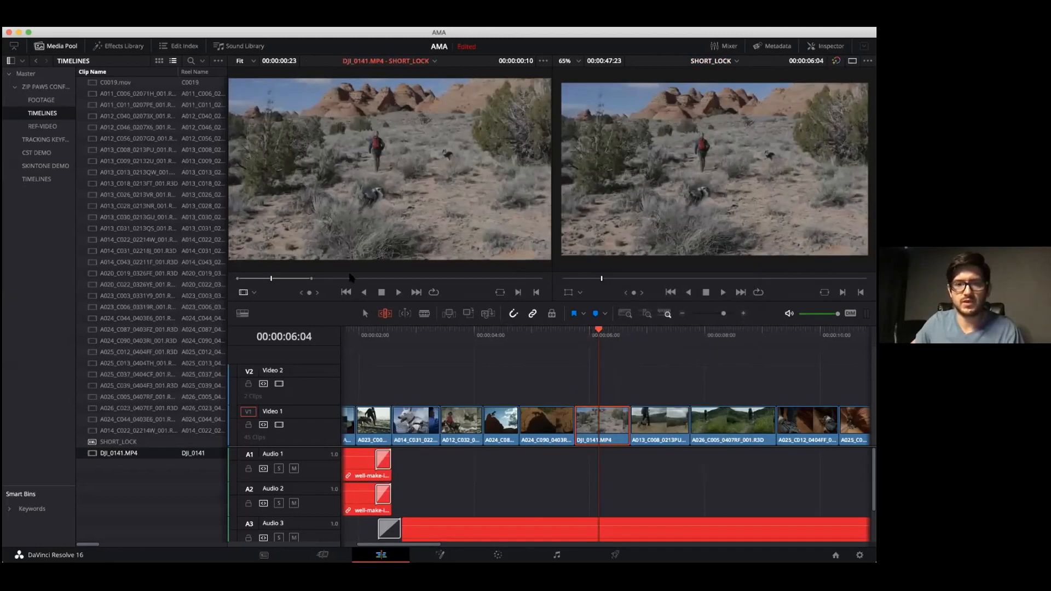
# Step: Return to Selection mode, park the playhead at 00:00:06:05, and show the Offline reference in the source viewer
pyautogui.click(365, 313)
pyautogui.moveTo(582, 340)
pyautogui.mouseDown()
pyautogui.moveTo(618, 336)
pyautogui.moveTo(588, 336)
pyautogui.moveTo(601, 336)
pyautogui.mouseUp()
pyautogui.click(251, 293)
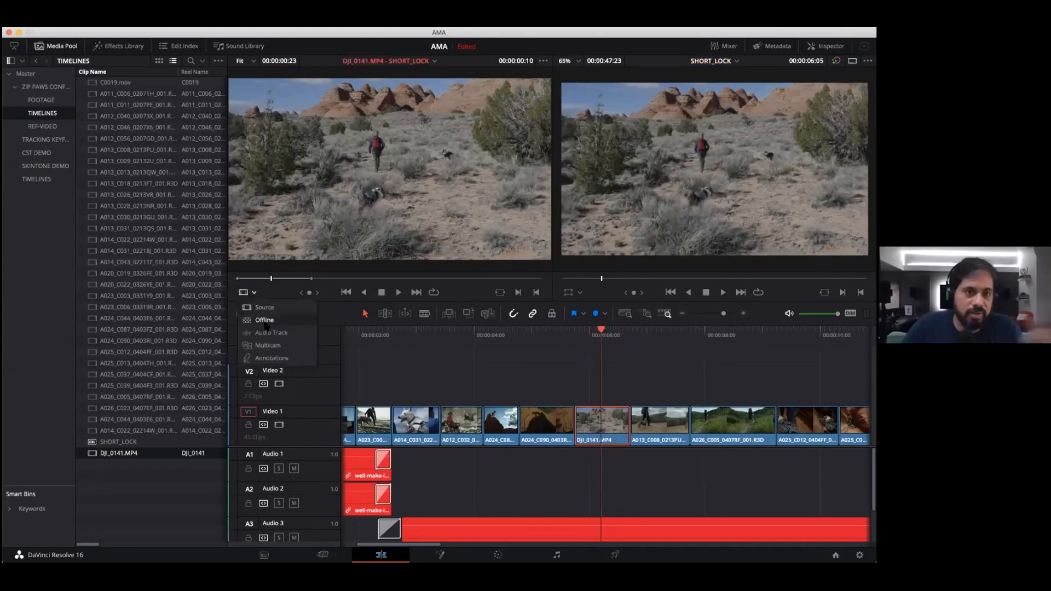
pyautogui.click(264, 320)
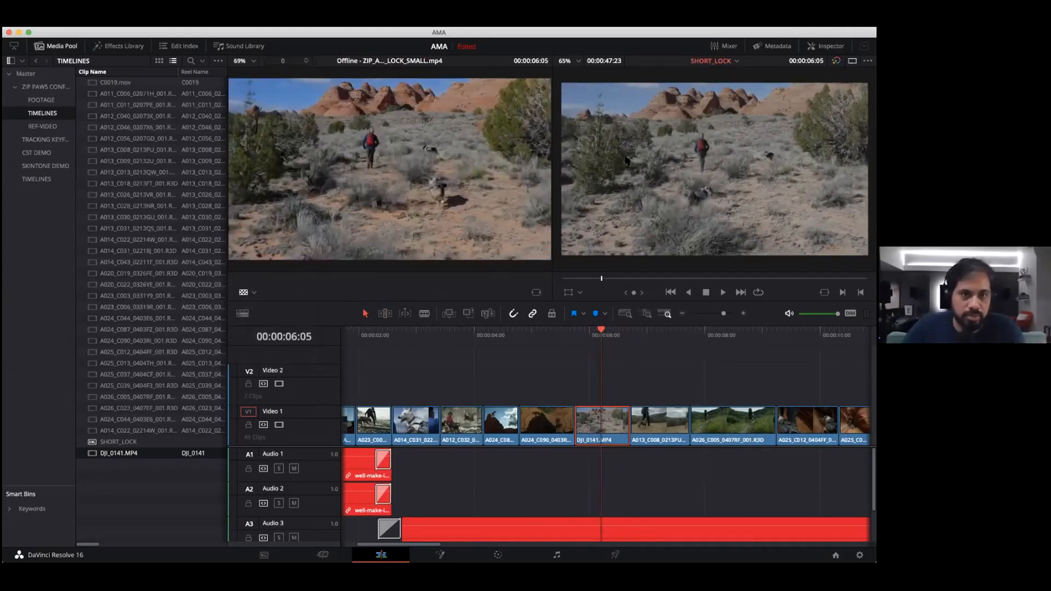
# Step: Fit the timeline picture to its viewer and overlay the offline reference with a Mix Wipe
pyautogui.click(578, 62)
pyautogui.click(572, 74)
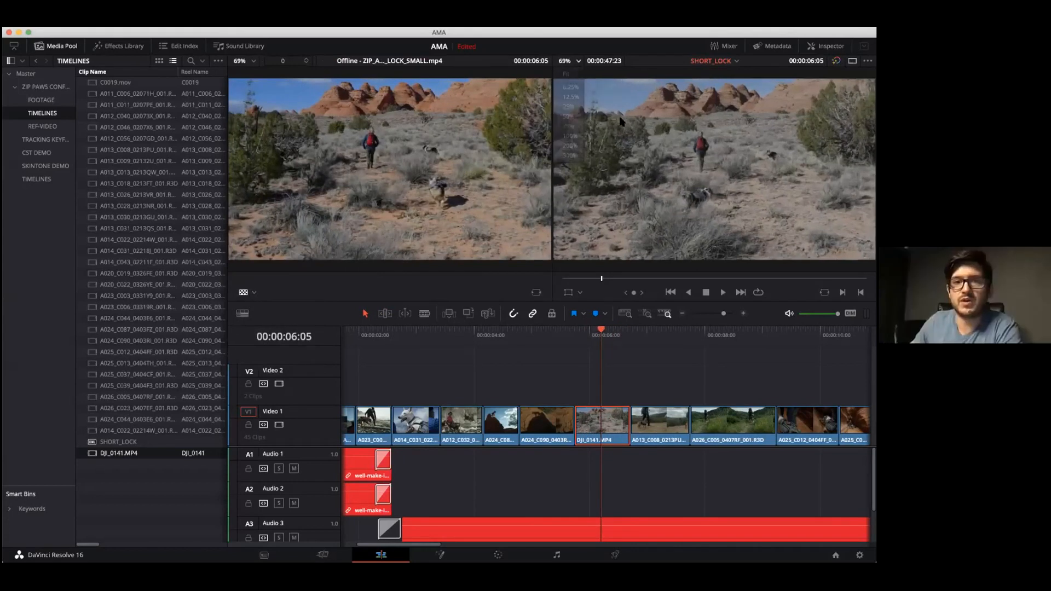
pyautogui.rightClick(606, 113)
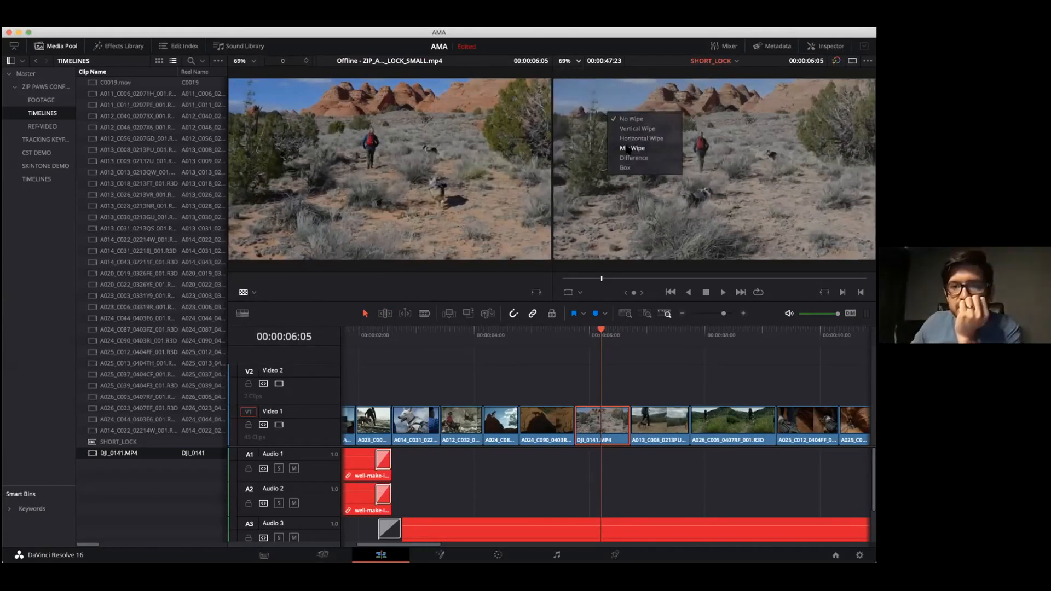
pyautogui.click(629, 149)
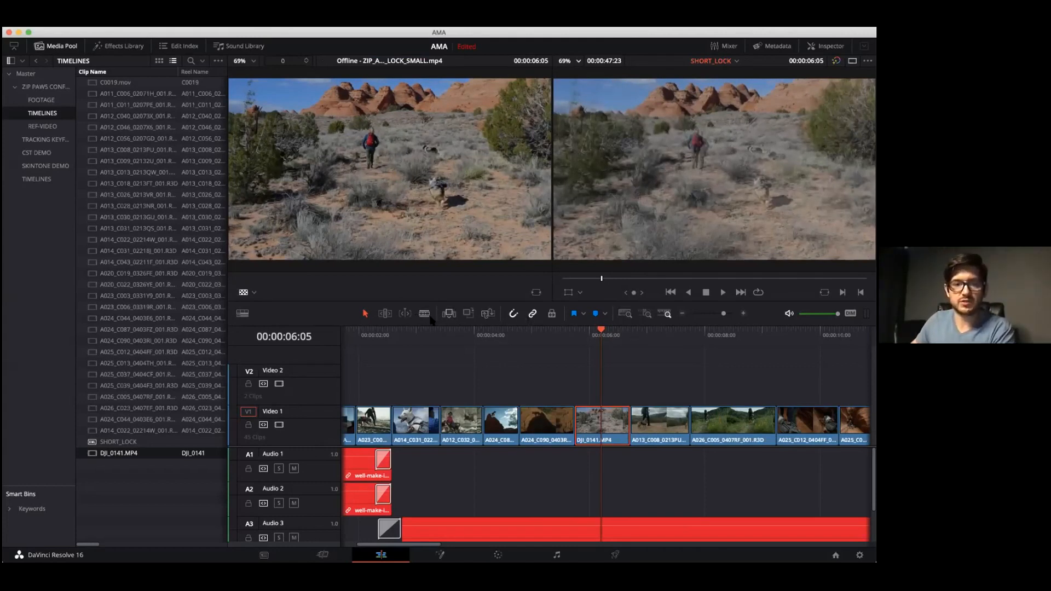
# Step: Slip DJI_0141.MP4 in Trim Edit mode to match the offline reference, and check it with the Difference wipe up to 00:00:06:09
pyautogui.click(385, 313)
pyautogui.moveTo(613, 426)
pyautogui.mouseDown()
pyautogui.moveTo(629, 427)
pyautogui.moveTo(589, 425)
pyautogui.moveTo(550, 441)
pyautogui.moveTo(598, 433)
pyautogui.mouseUp()
pyautogui.rightClick(683, 138)
pyautogui.click(710, 183)
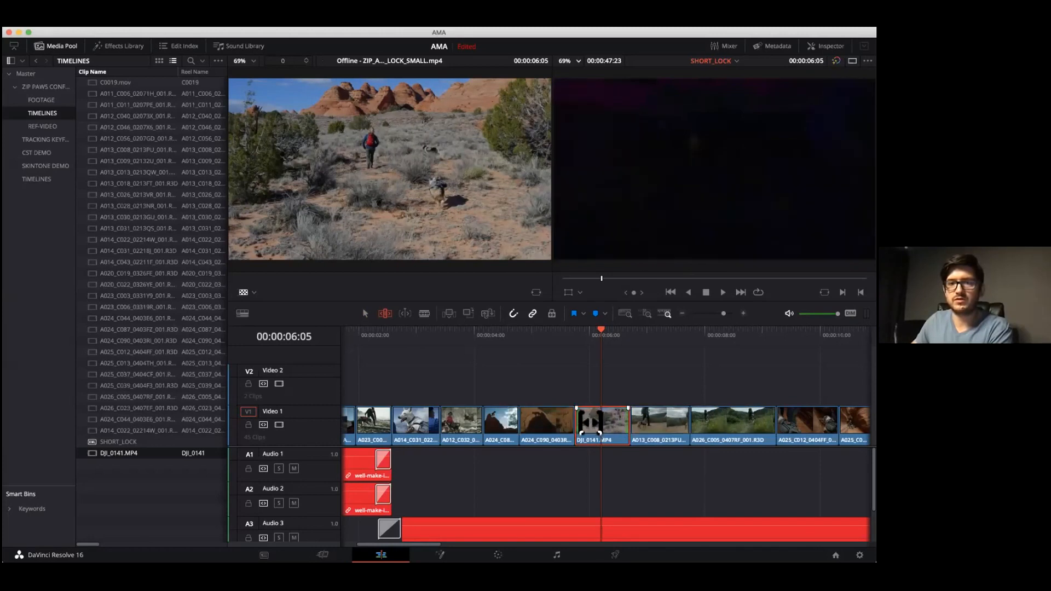
pyautogui.moveTo(602, 335)
pyautogui.mouseDown()
pyautogui.moveTo(558, 335)
pyautogui.moveTo(617, 335)
pyautogui.moveTo(589, 335)
pyautogui.mouseUp()
pyautogui.click(611, 341)
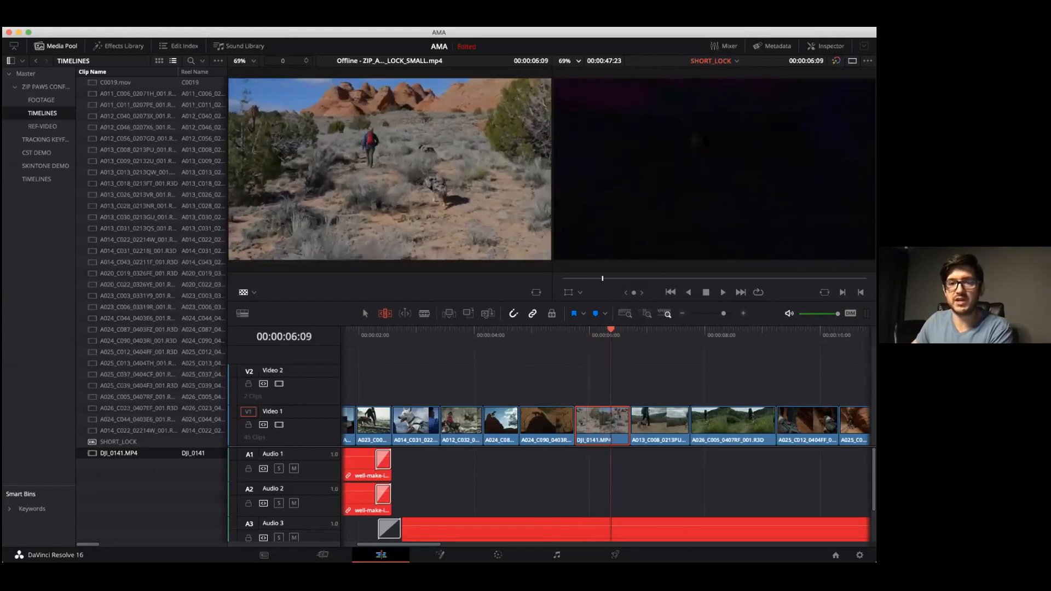
# Step: Turn off the reference wipe and compare DJI_0141.MP4 with the offline reference side by side, parking at 00:00:06:07
pyautogui.rightClick(671, 168)
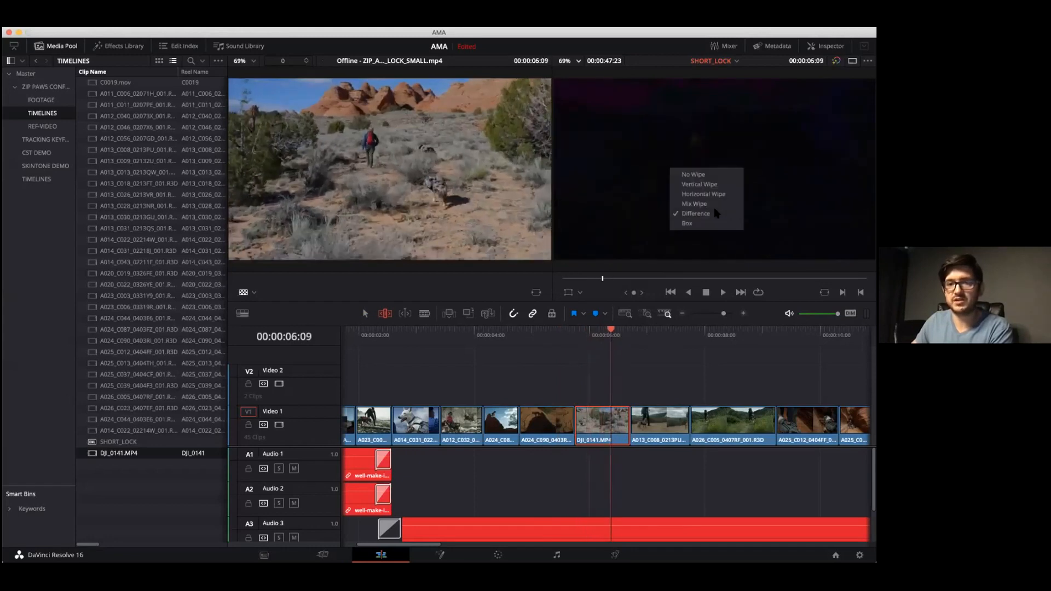
pyautogui.click(719, 174)
pyautogui.moveTo(597, 335); pyautogui.dragTo(609, 340)
pyautogui.click(606, 336)
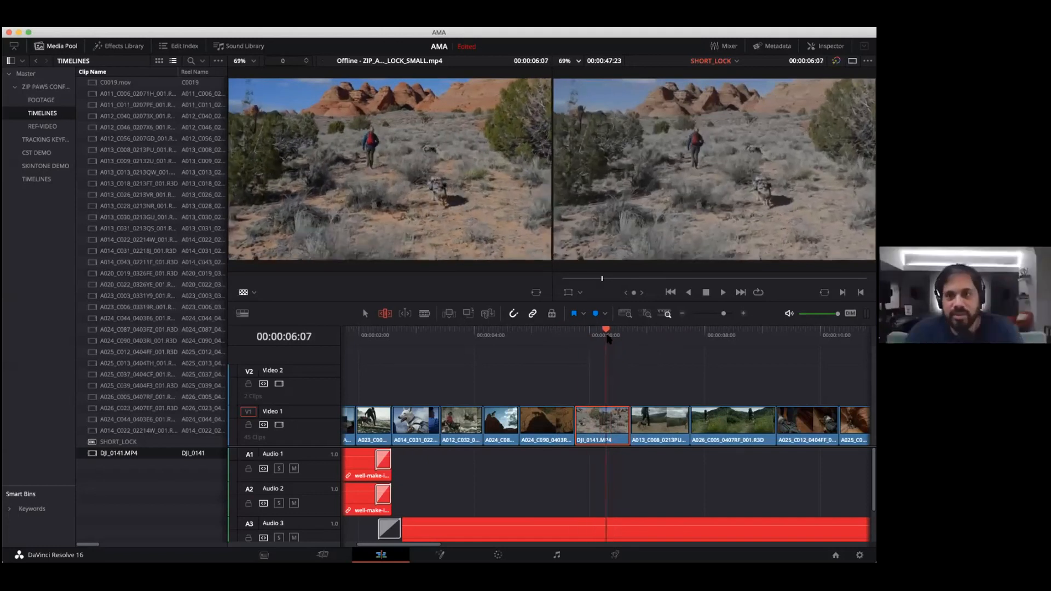
# Step: Review the shots following DJI_0141.MP4 against the offline reference, continuing to the offline DJI_0097 shot at 00:00:13:15
pyautogui.moveTo(705, 313); pyautogui.dragTo(719, 314)
pyautogui.click(506, 334)
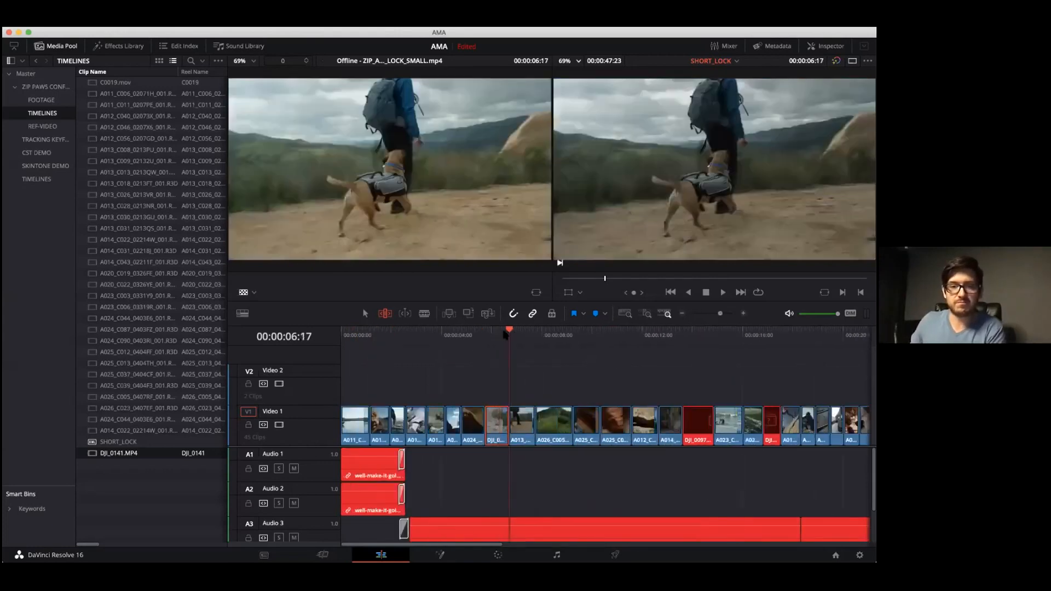
pyautogui.press('space')
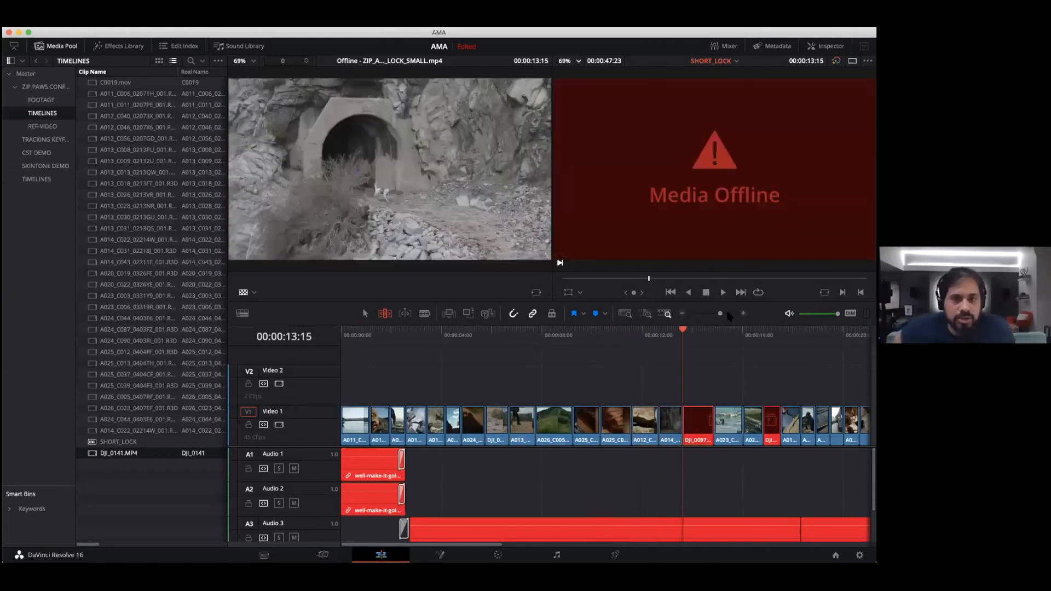
# Step: Show more of the timeline and compare the shot at 00:00:17:13 with the offline reference, leaving the wipe mode unset
pyautogui.moveTo(716, 316)
pyautogui.mouseDown()
pyautogui.moveTo(704, 316)
pyautogui.moveTo(717, 316)
pyautogui.mouseUp()
pyautogui.hscroll(5, 629, 366)
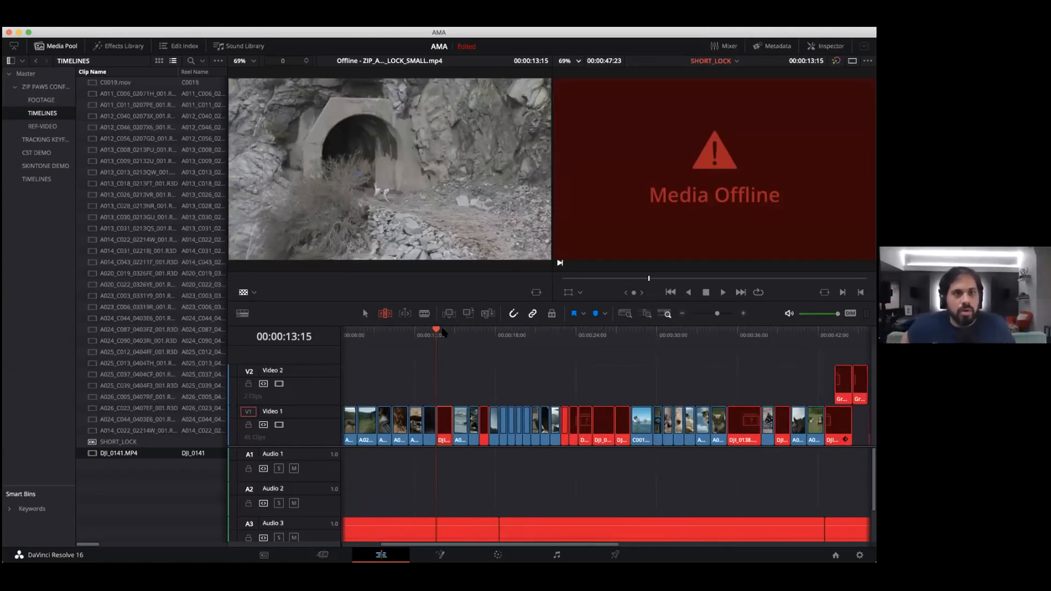
pyautogui.moveTo(443, 332); pyautogui.dragTo(491, 338)
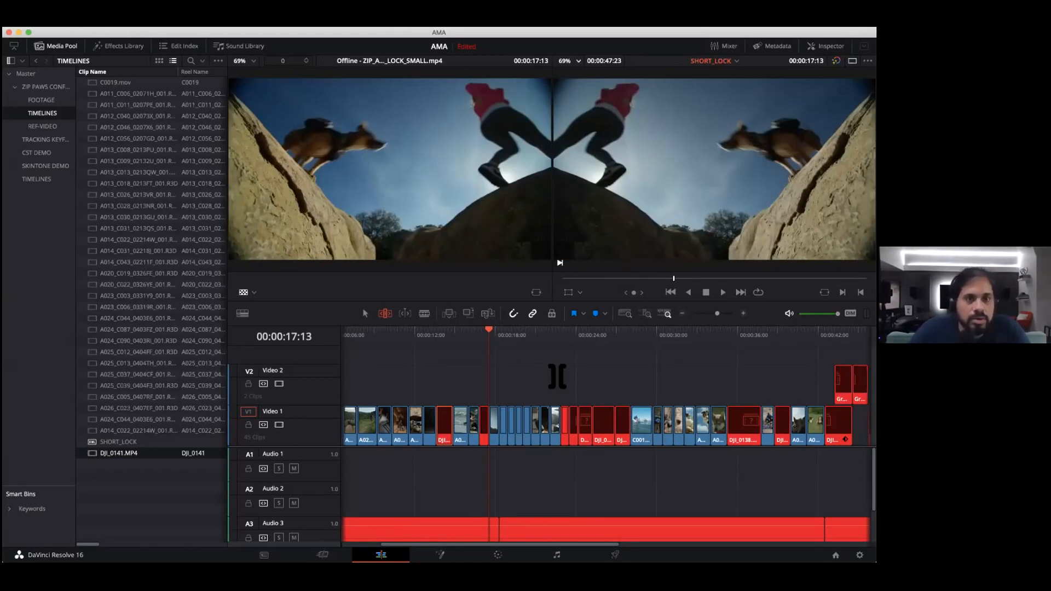
pyautogui.rightClick(652, 168)
pyautogui.press('Escape')
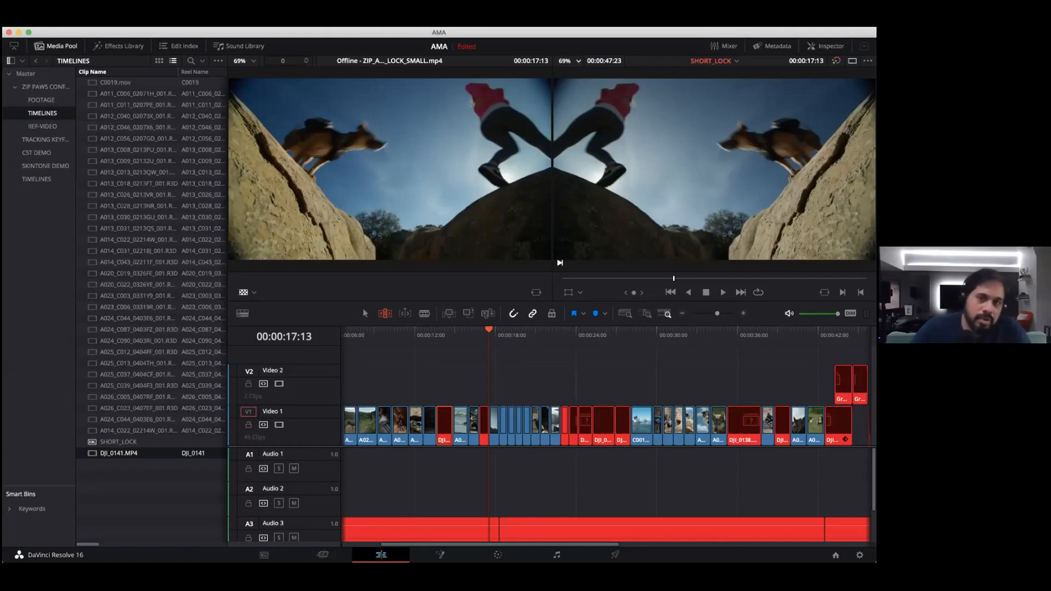
# Step: Check the Composite and Transform settings of the shot at 00:00:17:13 in the Inspector, and hide it again
pyautogui.click(825, 46)
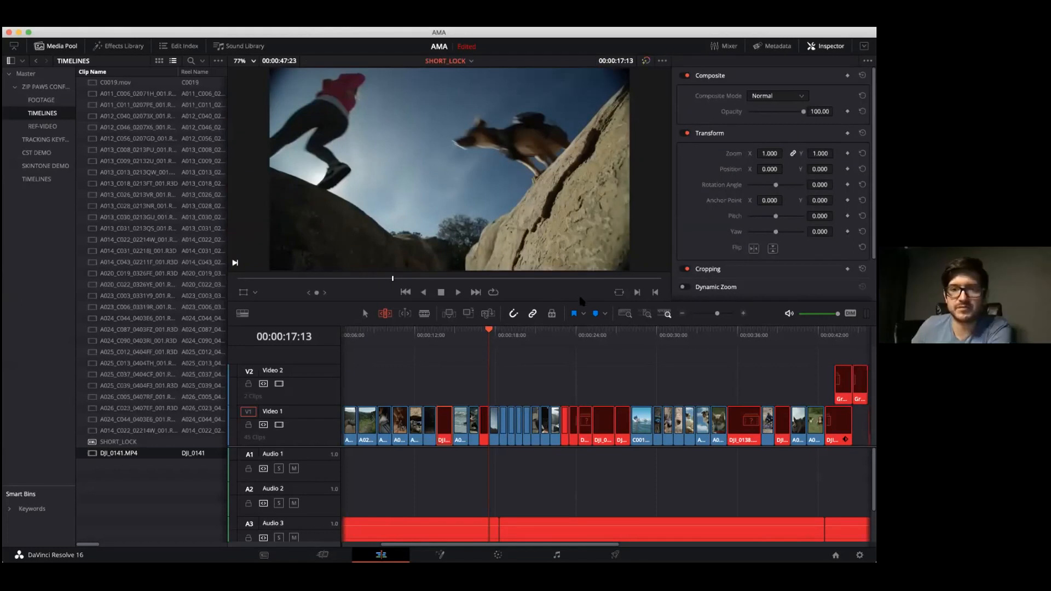
pyautogui.moveTo(490, 338)
pyautogui.mouseDown()
pyautogui.moveTo(480, 339)
pyautogui.moveTo(491, 339)
pyautogui.mouseUp()
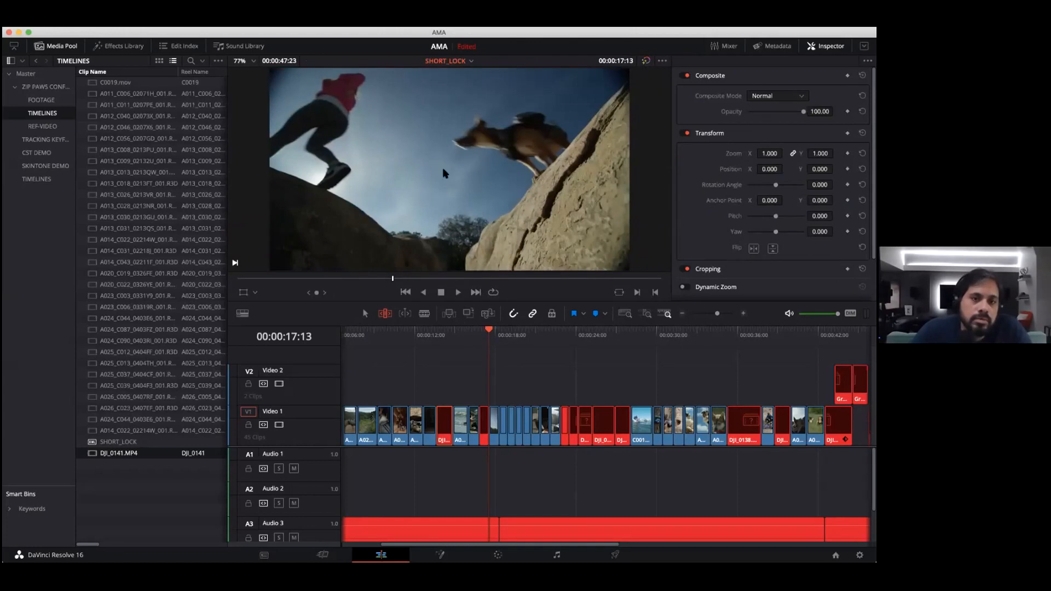
pyautogui.click(811, 46)
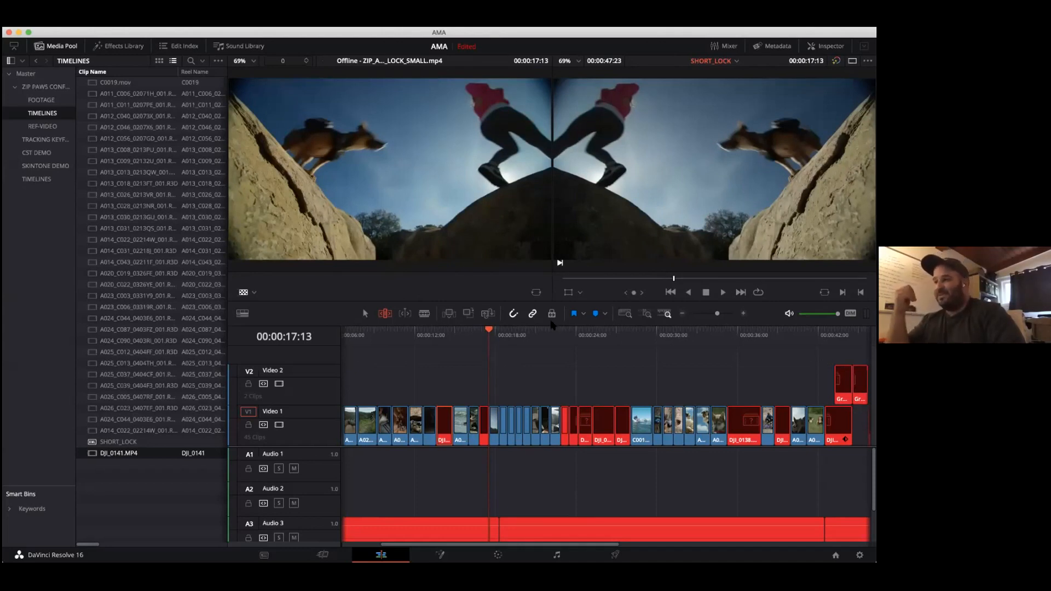
# Step: Show the Edit Index for the SHORT_LOCK timeline and look through its events
pyautogui.click(183, 47)
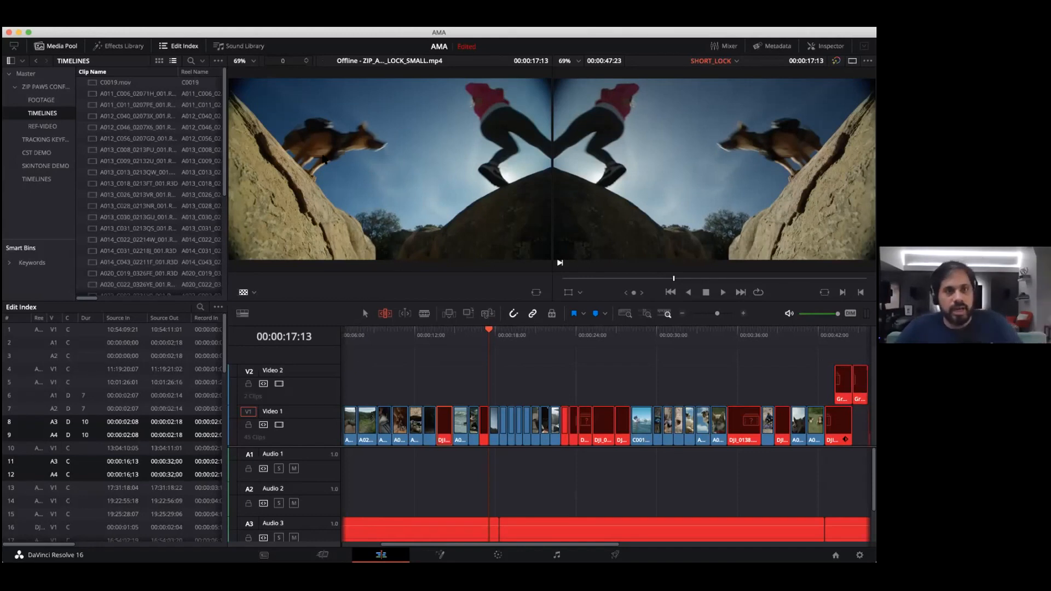
pyautogui.click(184, 46)
pyautogui.click(184, 46)
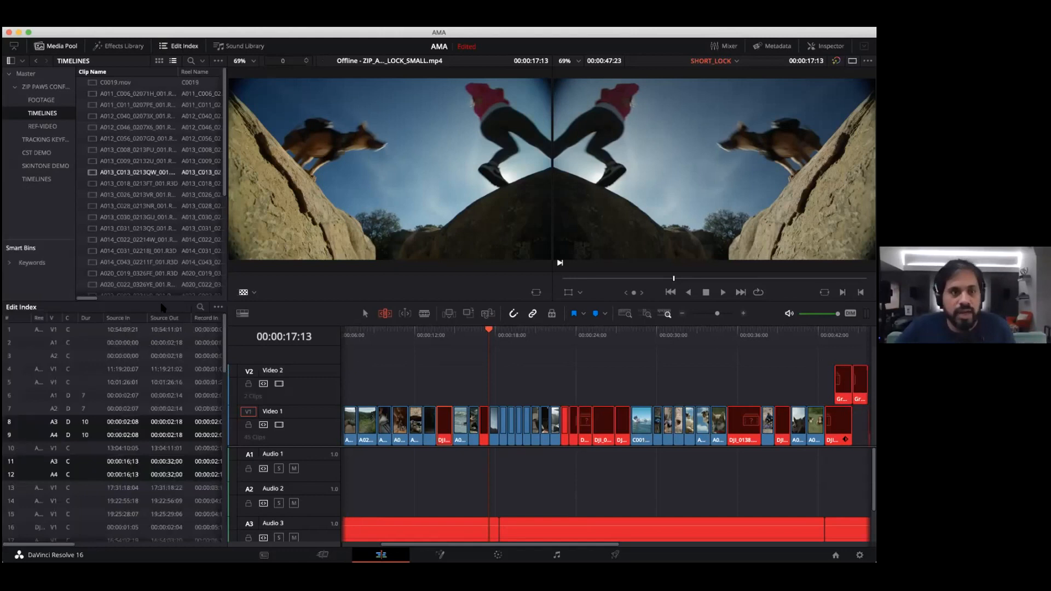
pyautogui.scroll(-2, 164, 353)
pyautogui.scroll(4, 164, 353)
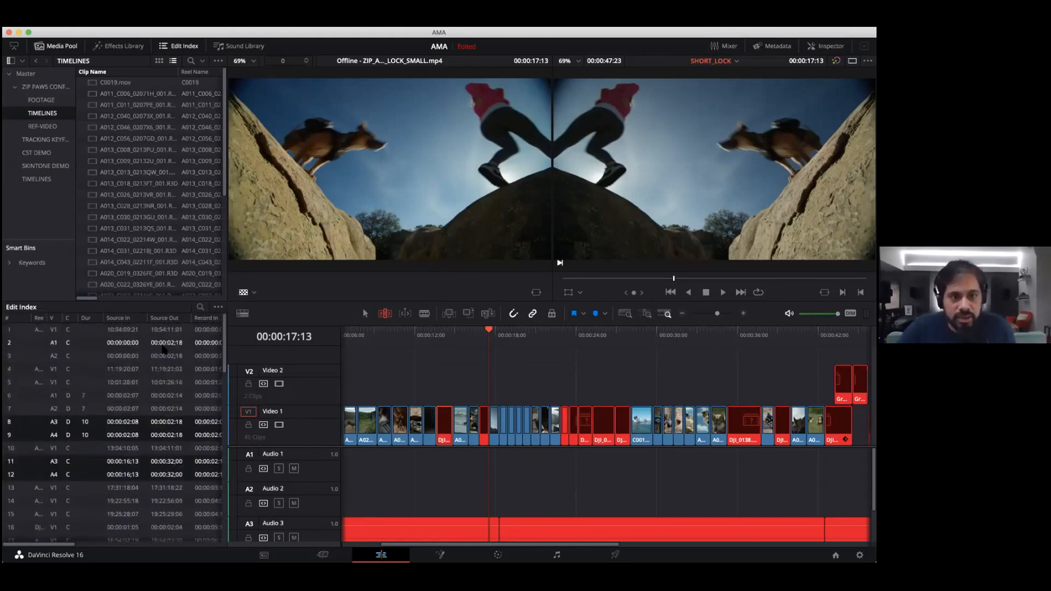
# Step: Filter the Edit Index to offline clips and go to event 23 at 00:00:13:15
pyautogui.click(221, 309)
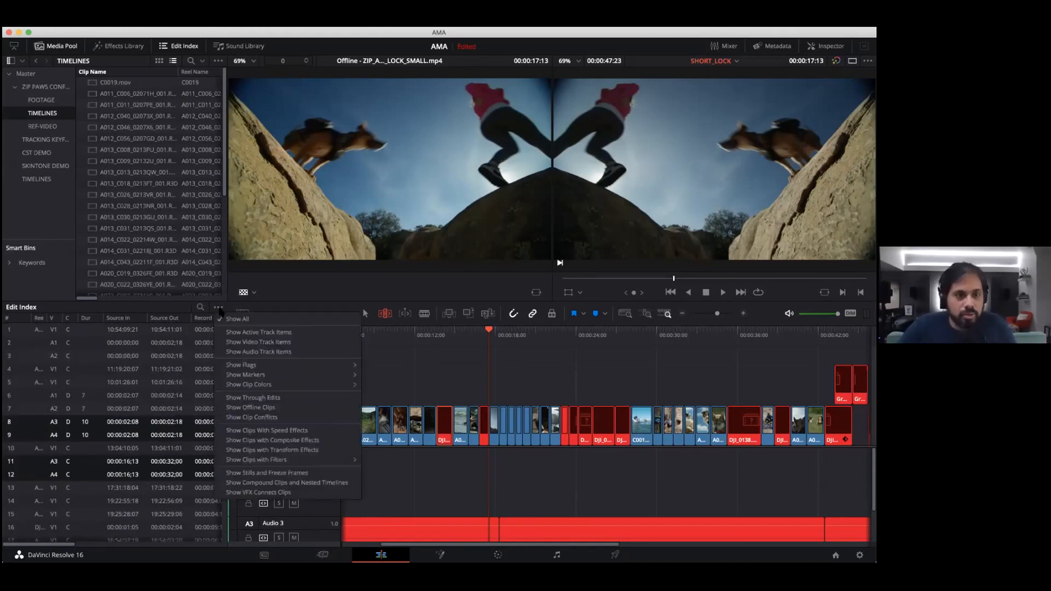
pyautogui.click(250, 408)
pyautogui.click(178, 342)
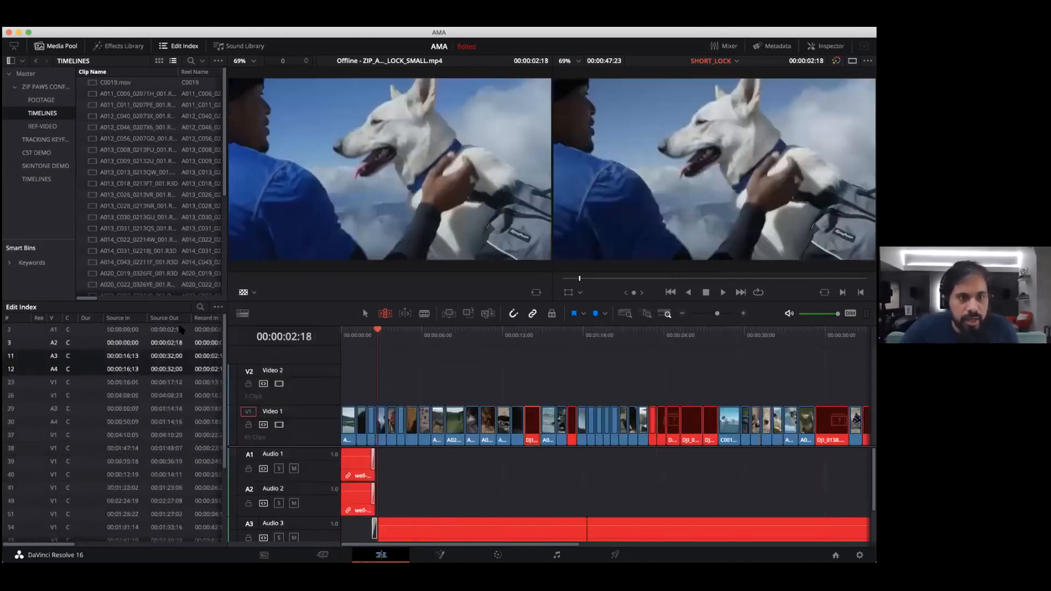
pyautogui.scroll(-3, 178, 339)
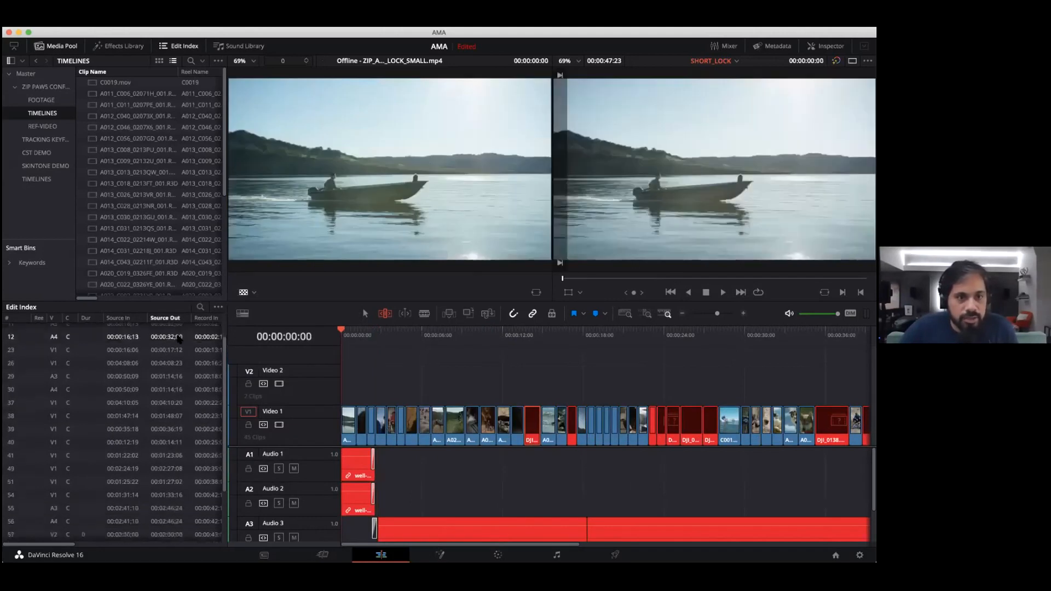
pyautogui.click(218, 307)
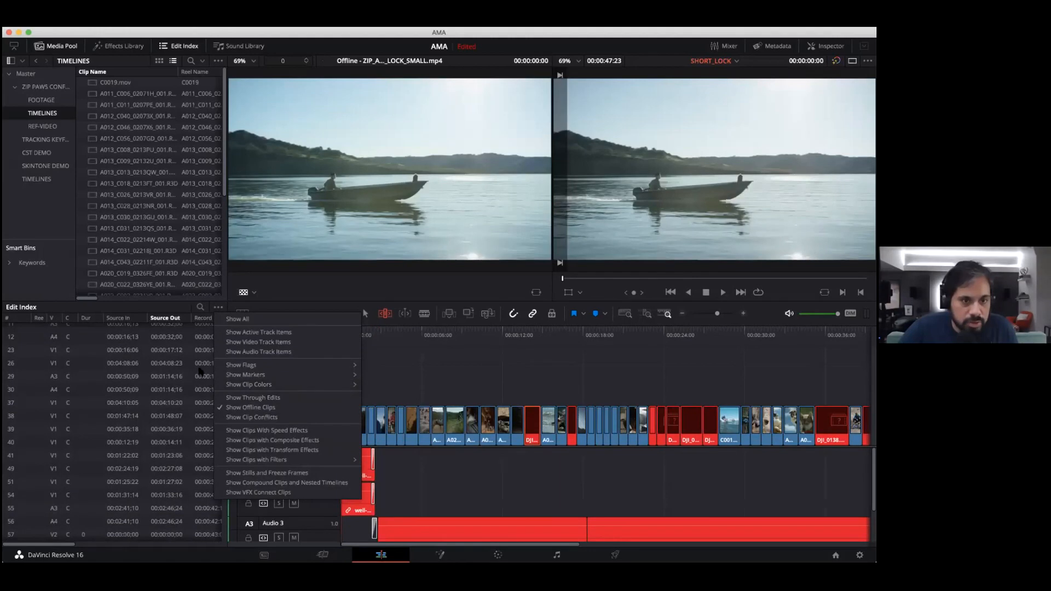
pyautogui.click(125, 349)
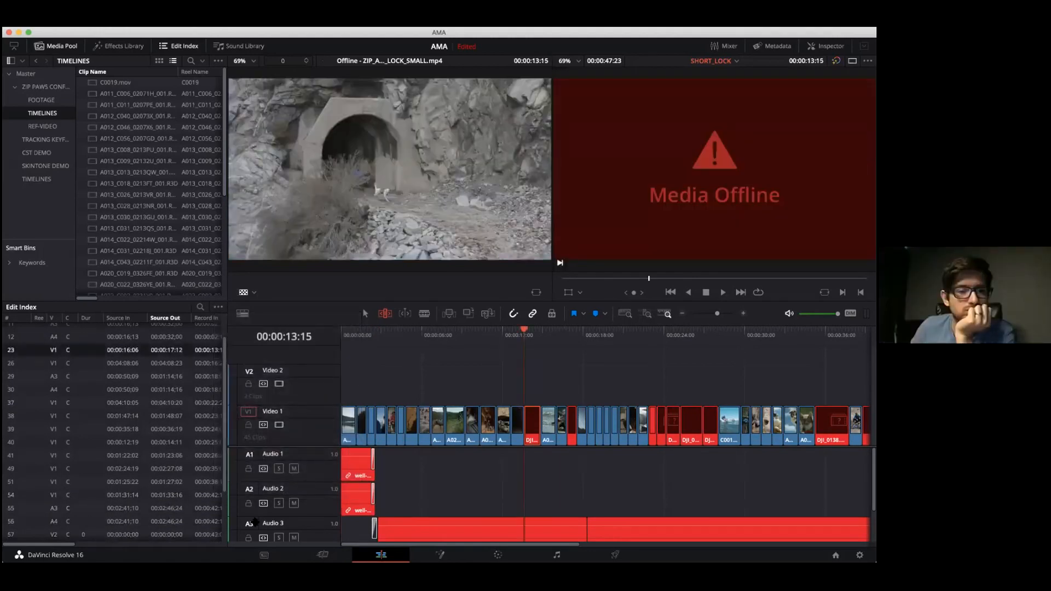
# Step: Widen the Edit Index to reveal more columns and set it back to showing all events
pyautogui.moveTo(228, 510); pyautogui.dragTo(304, 507)
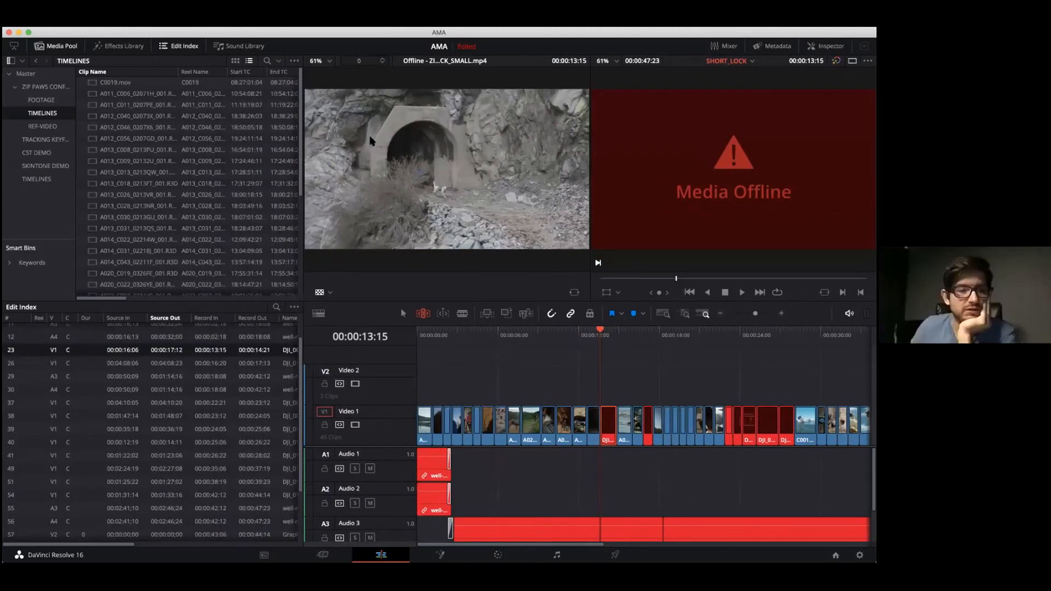
pyautogui.click(257, 336)
pyautogui.click(261, 348)
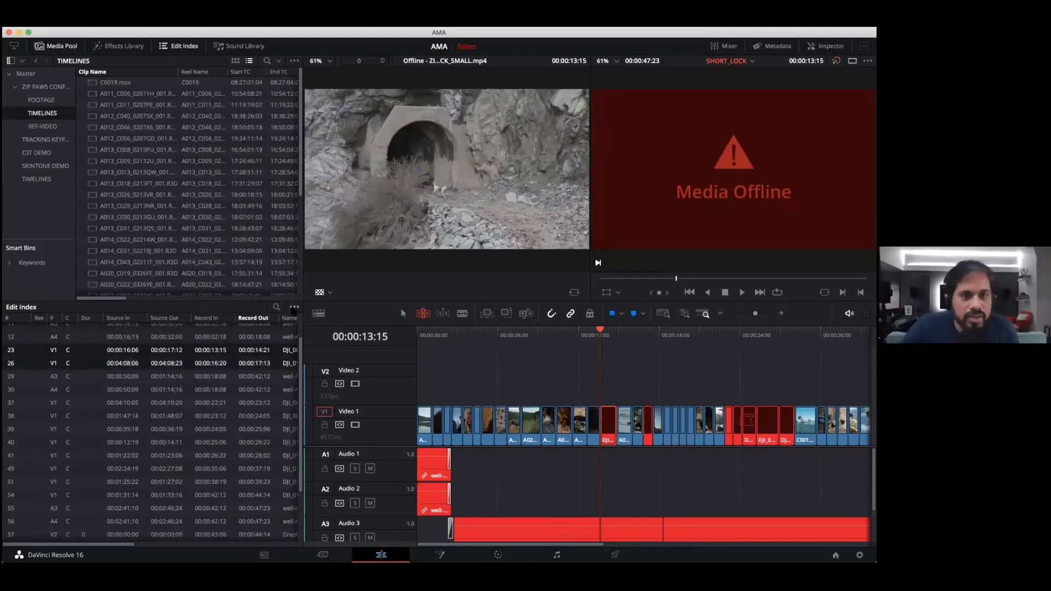
pyautogui.click(293, 307)
pyautogui.click(307, 321)
pyautogui.click(294, 307)
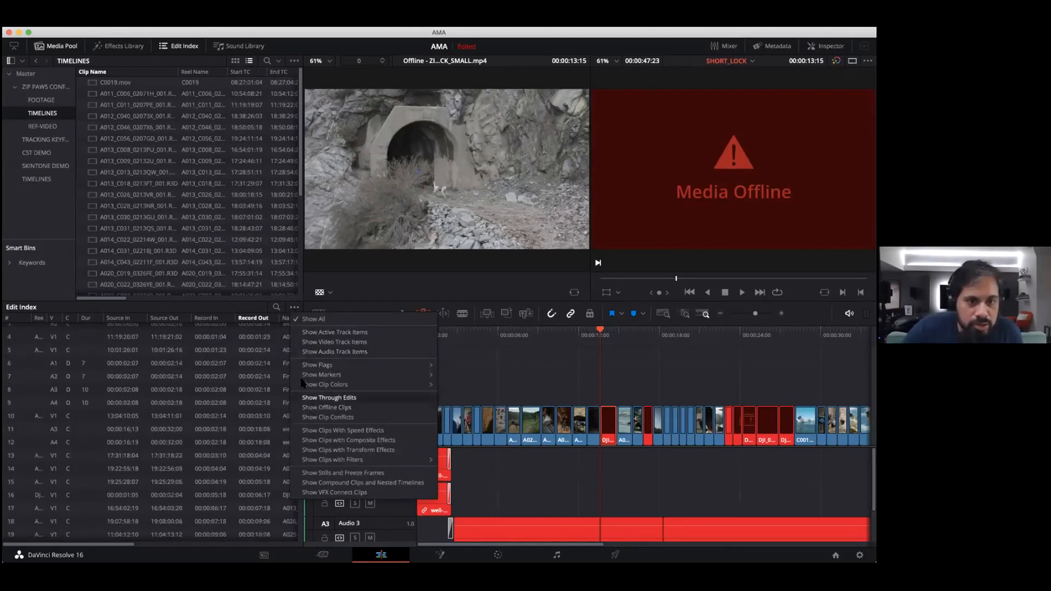
# Step: Search the Edit Index by Name for DJI
pyautogui.click(276, 307)
pyautogui.click(259, 327)
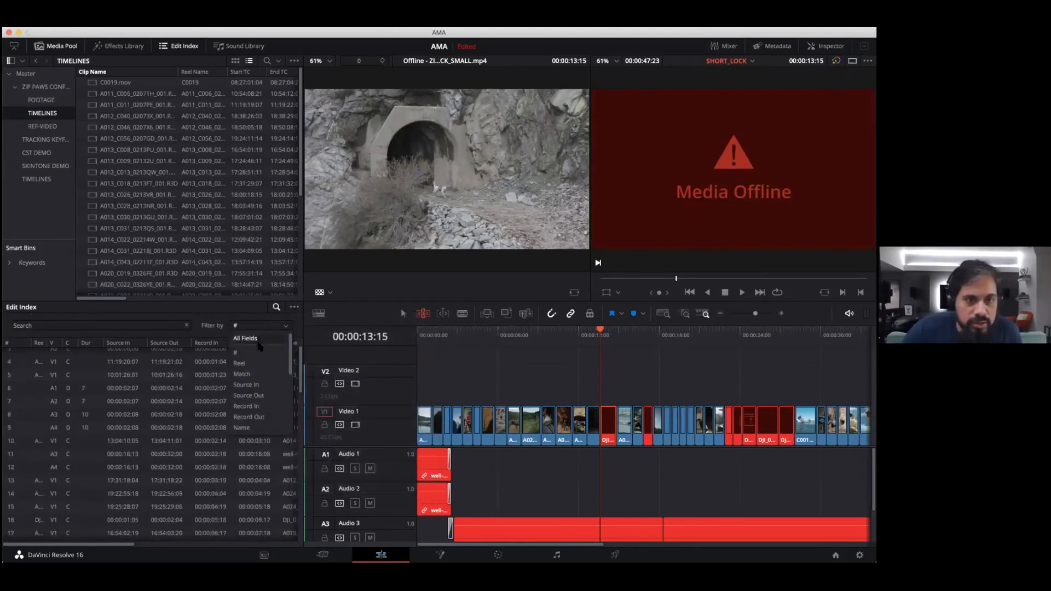
pyautogui.scroll(-3, 258, 415)
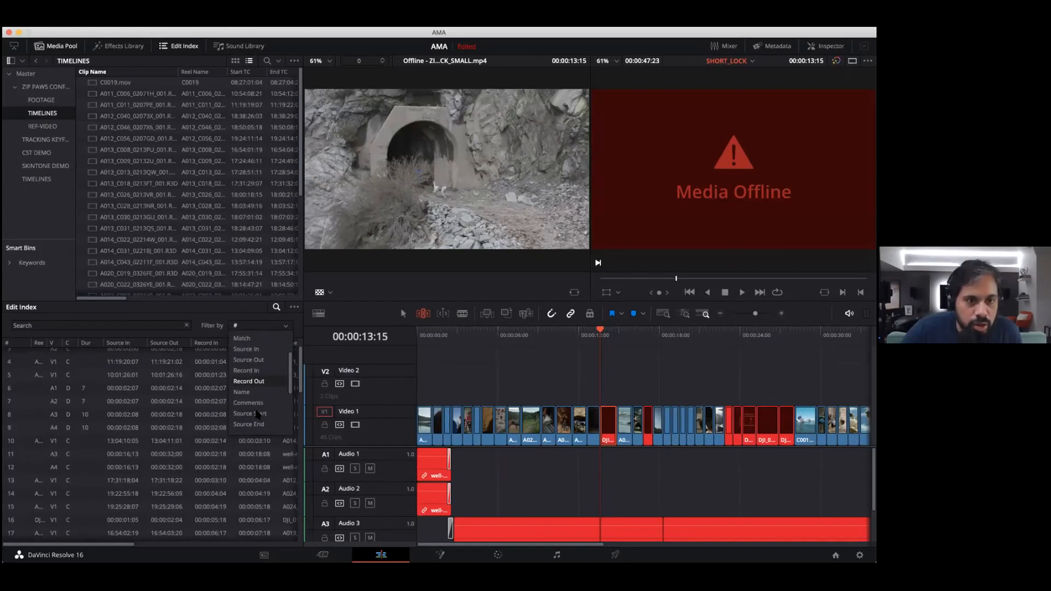
pyautogui.click(242, 392)
pyautogui.click(165, 326)
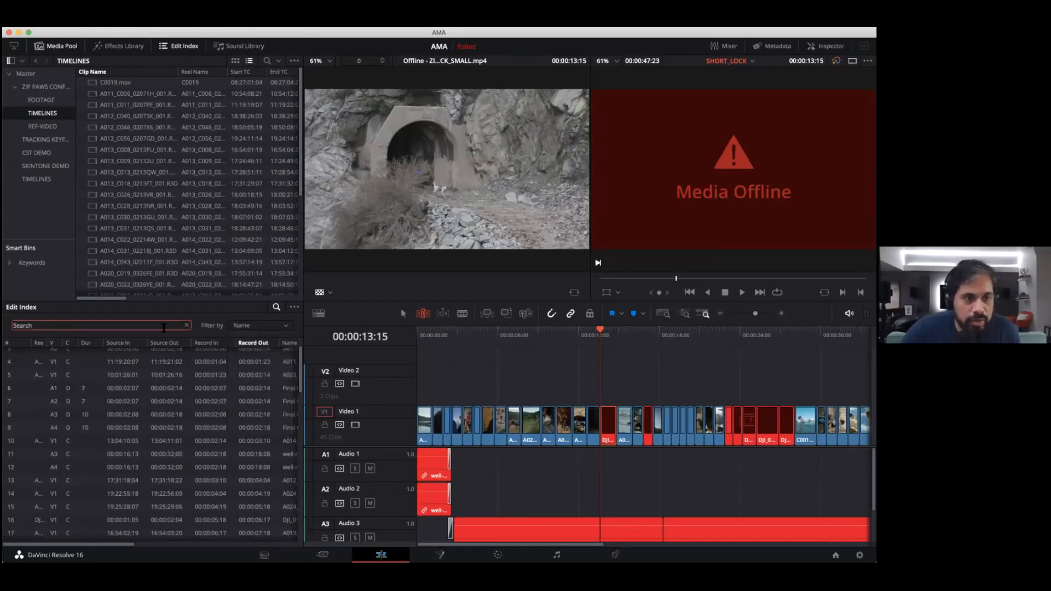
pyautogui.write('F')
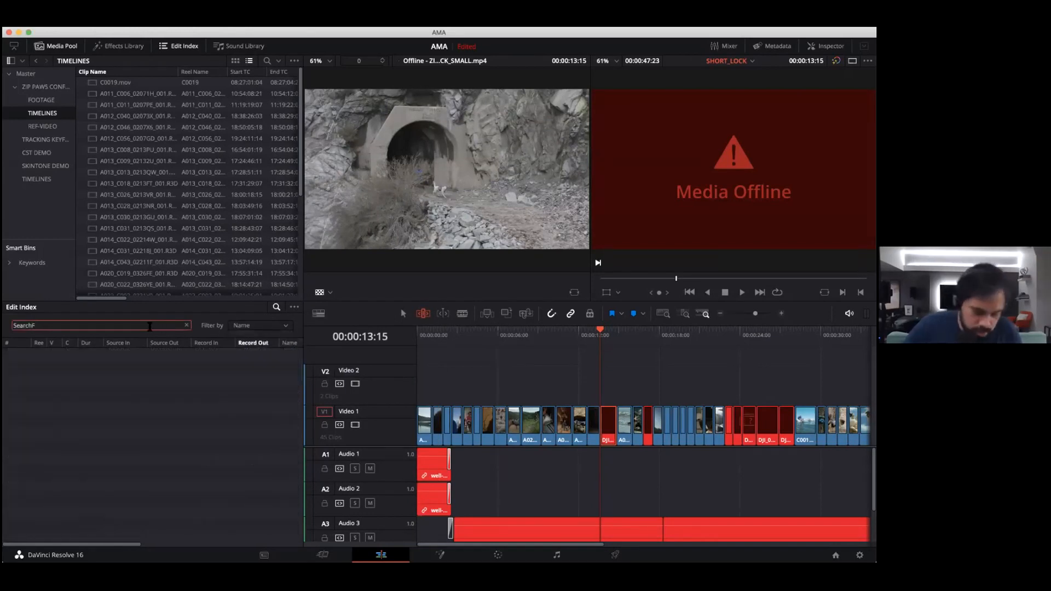
pyautogui.press('Home')
pyautogui.write('DJI')
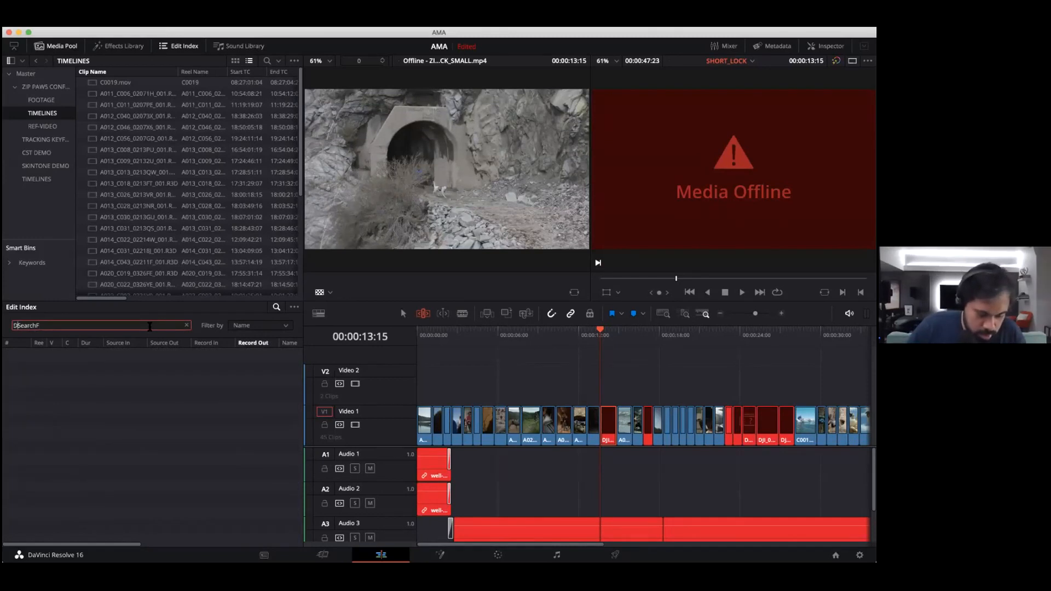
pyautogui.press('Delete')
pyautogui.press('Delete')
pyautogui.press('Delete')
pyautogui.press('Delete')
pyautogui.press('Delete')
pyautogui.press('Delete')
pyautogui.press('Delete')
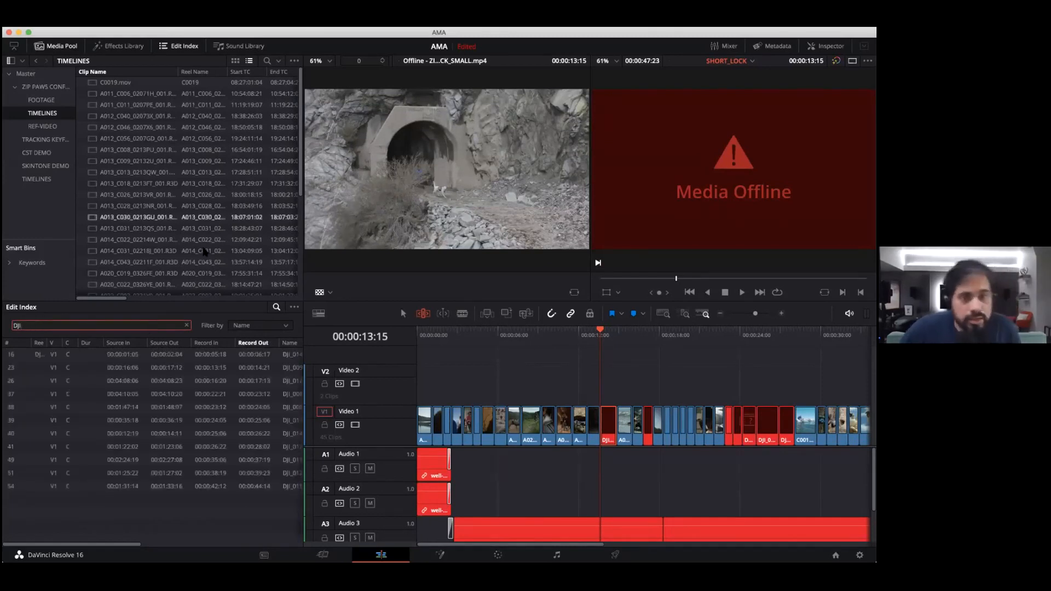
# Step: Select the DJI events 23 through 54 in the Edit Index and check the index's display options
pyautogui.click(270, 366)
pyautogui.press('Up')
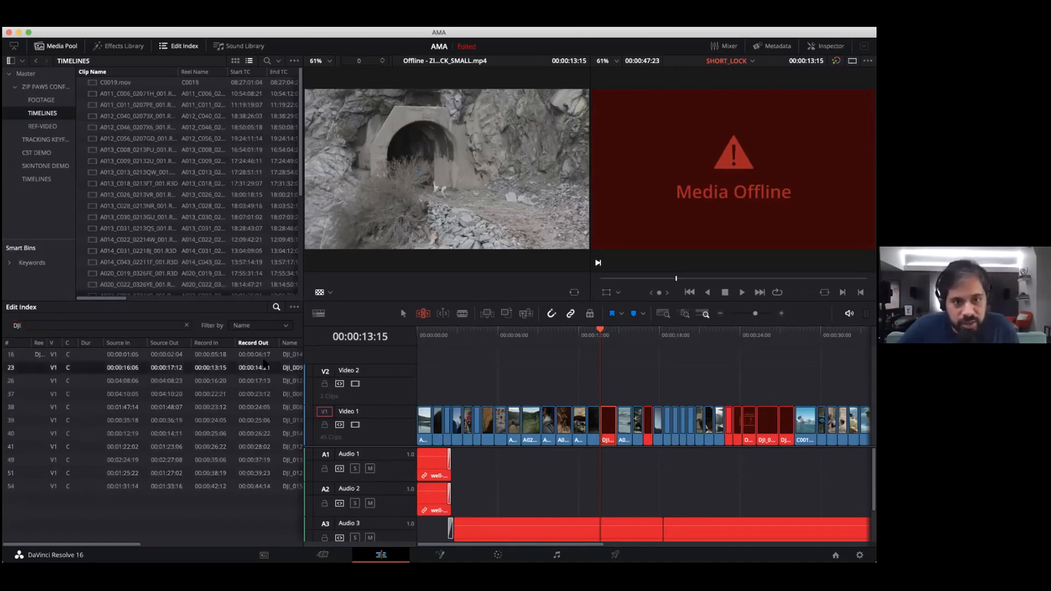
pyautogui.press('Down')
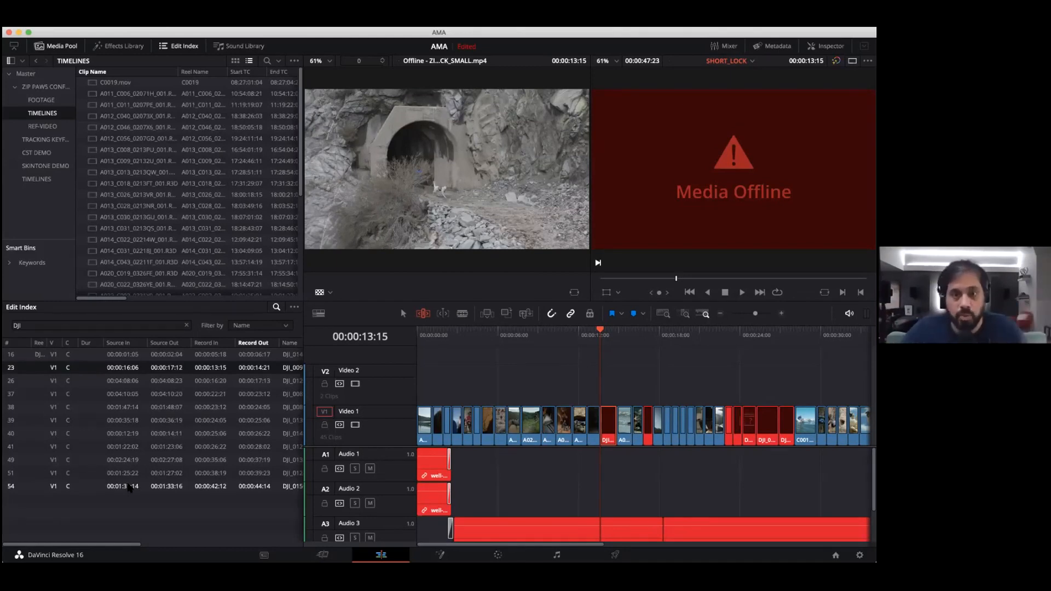
pyautogui.keyDown('shift'); pyautogui.click(114, 486); pyautogui.keyUp('shift')
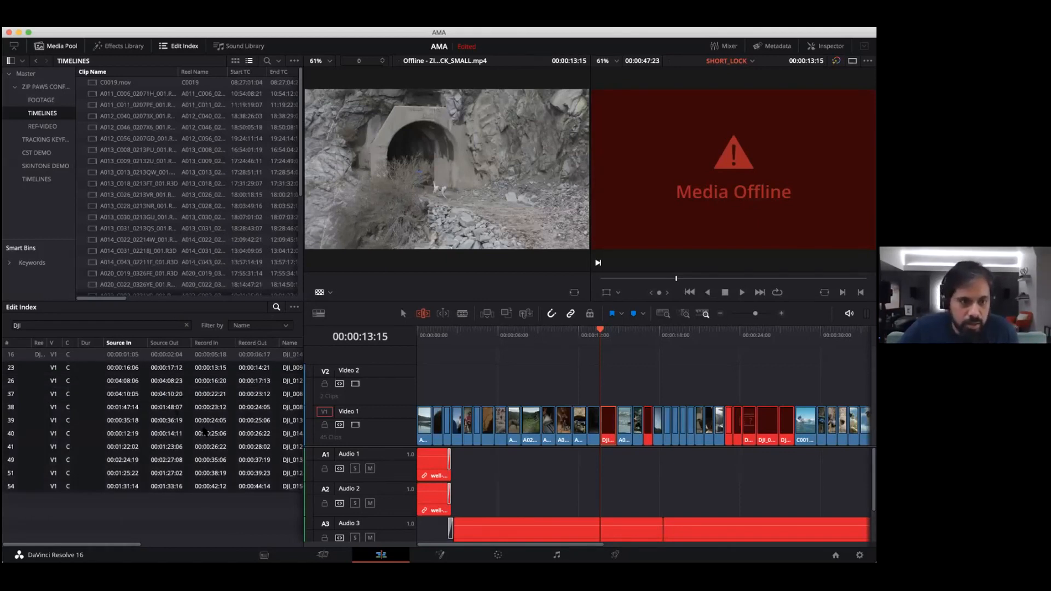
pyautogui.click(294, 308)
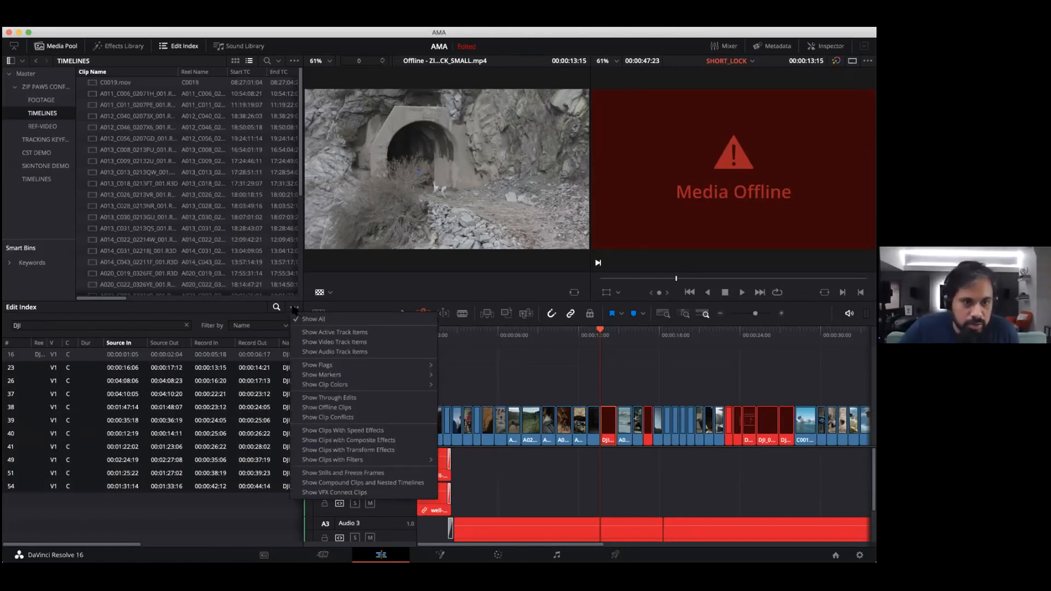
pyautogui.click(224, 368)
# Step: Go to event 23 at 00:00:13:15, enlarge the timeline there, and examine the clip options of offline DJI_0097.mov in Selection mode
pyautogui.click(105, 408)
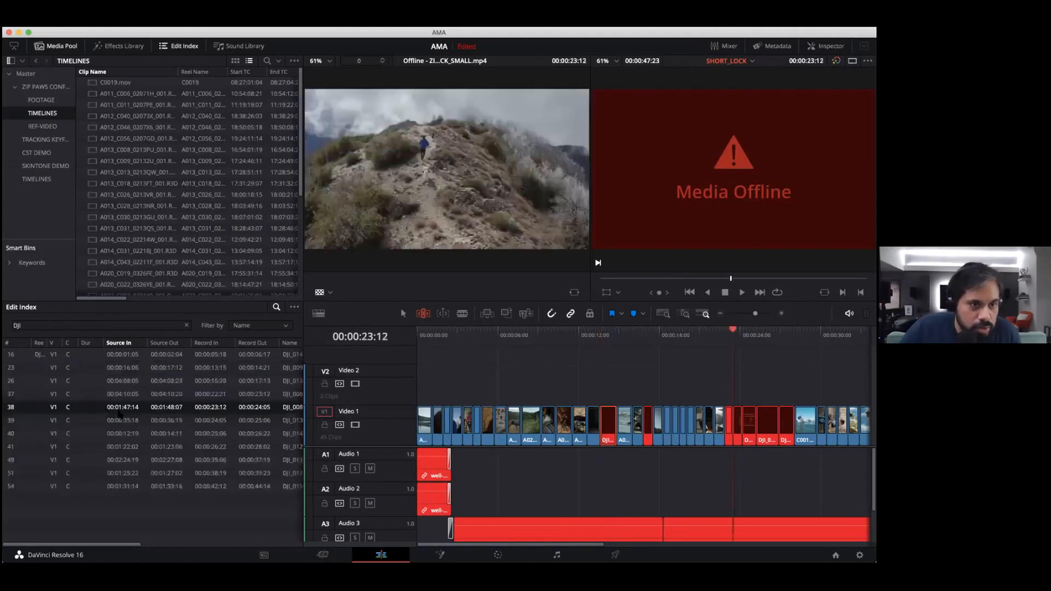
pyautogui.click(139, 371)
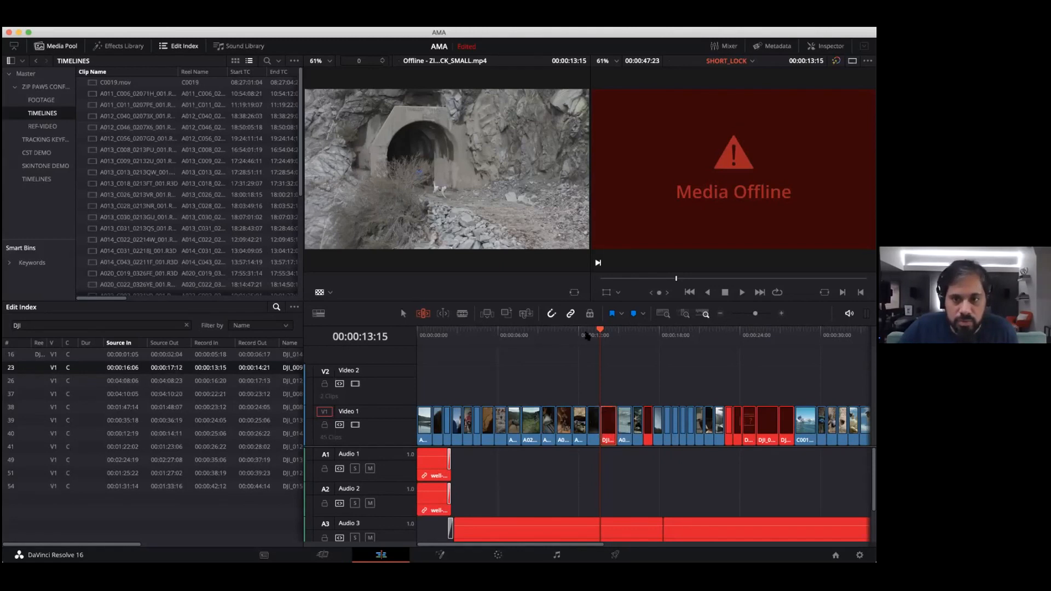
pyautogui.click(623, 382)
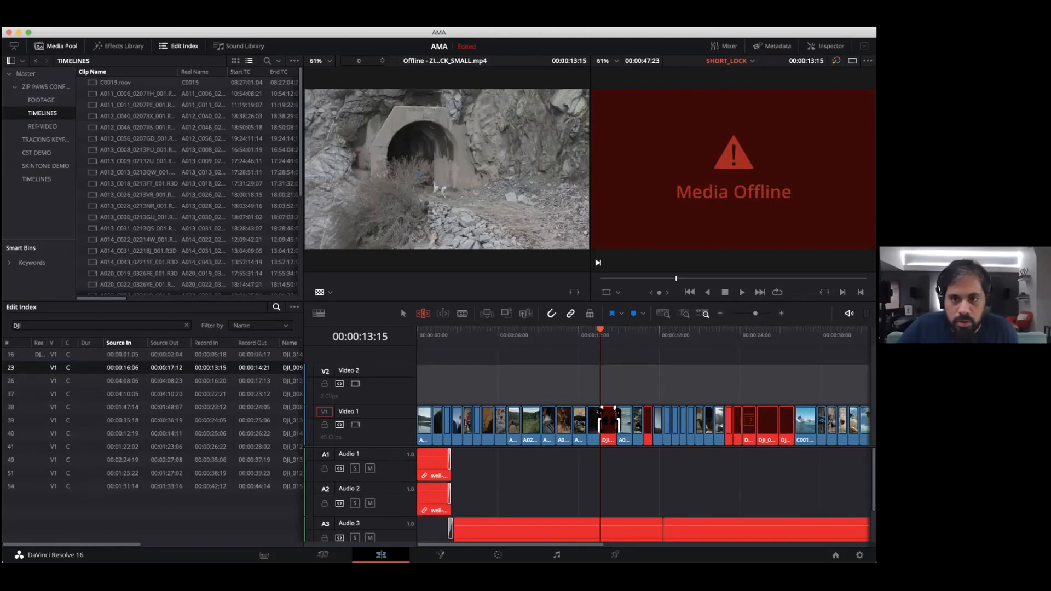
pyautogui.moveTo(754, 314)
pyautogui.mouseDown()
pyautogui.moveTo(771, 322)
pyautogui.moveTo(761, 321)
pyautogui.mouseUp()
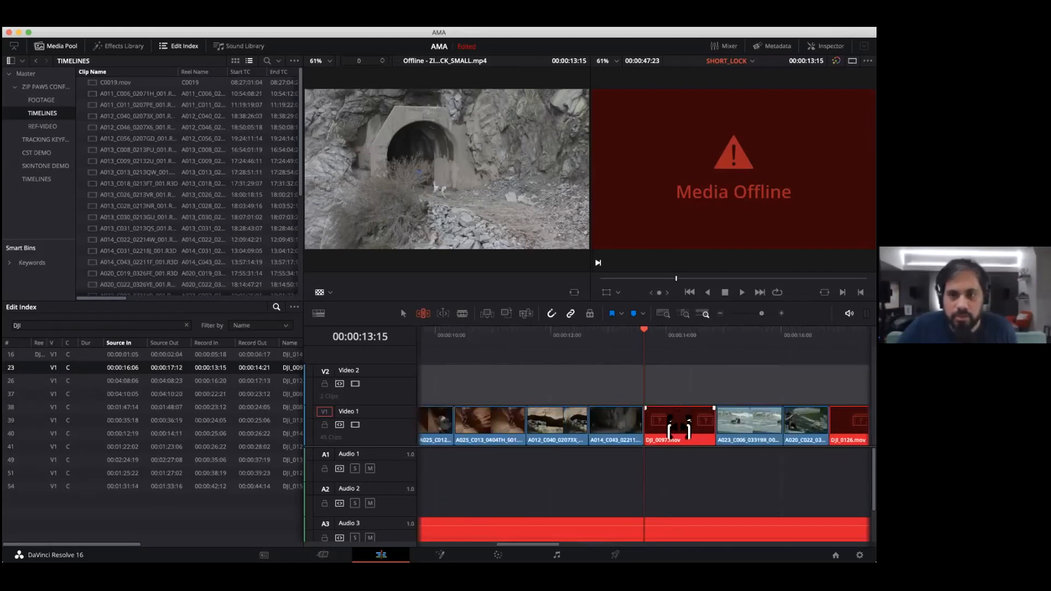
pyautogui.click(677, 431)
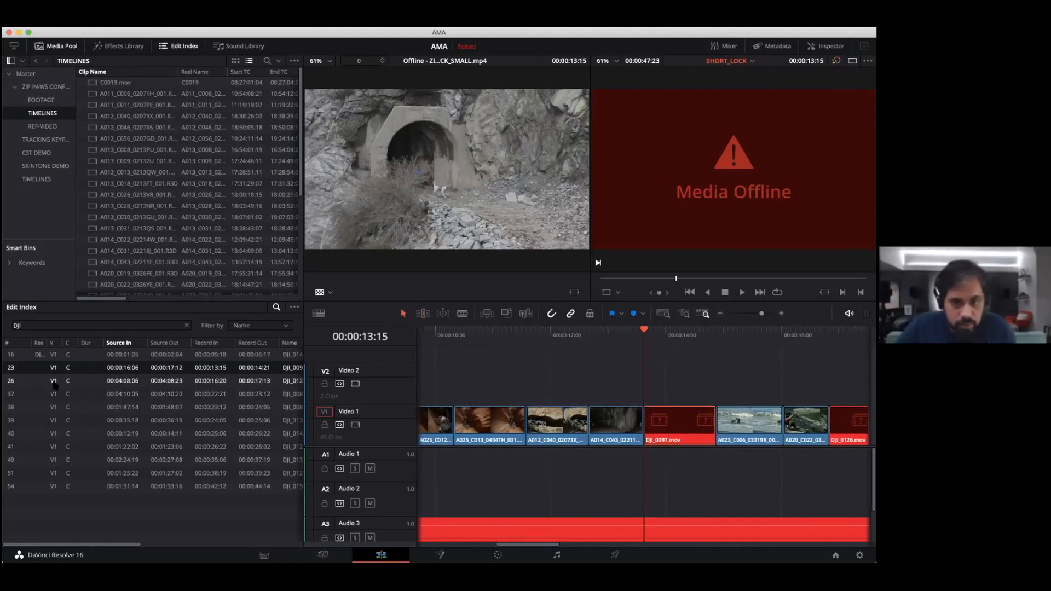
pyautogui.rightClick(679, 431)
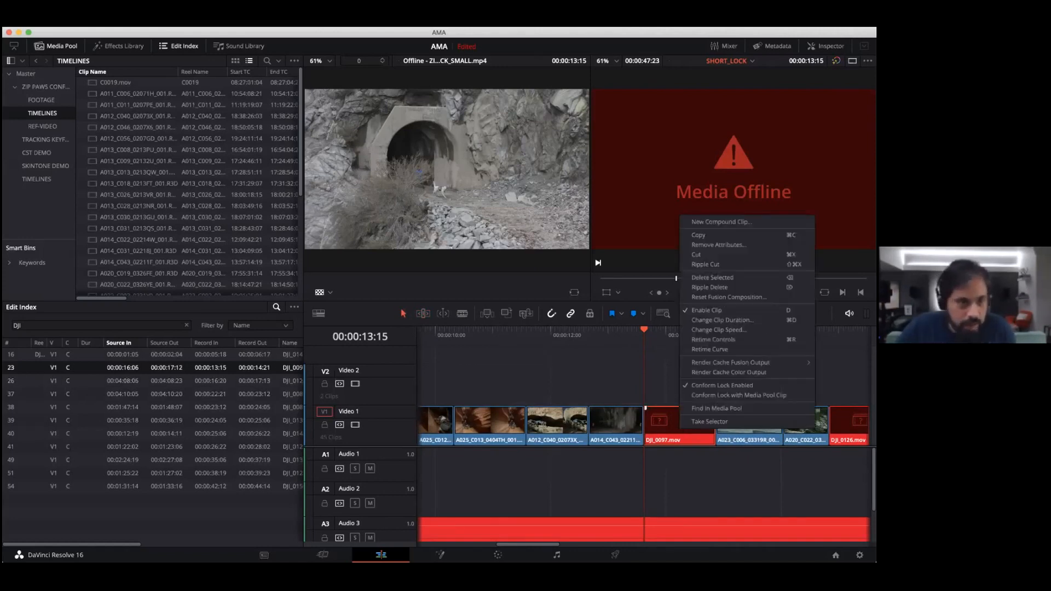
# Step: Go through the DJI events 26 to 51 in the Edit Index and compare each with the offline reference picture
pyautogui.click(25, 378)
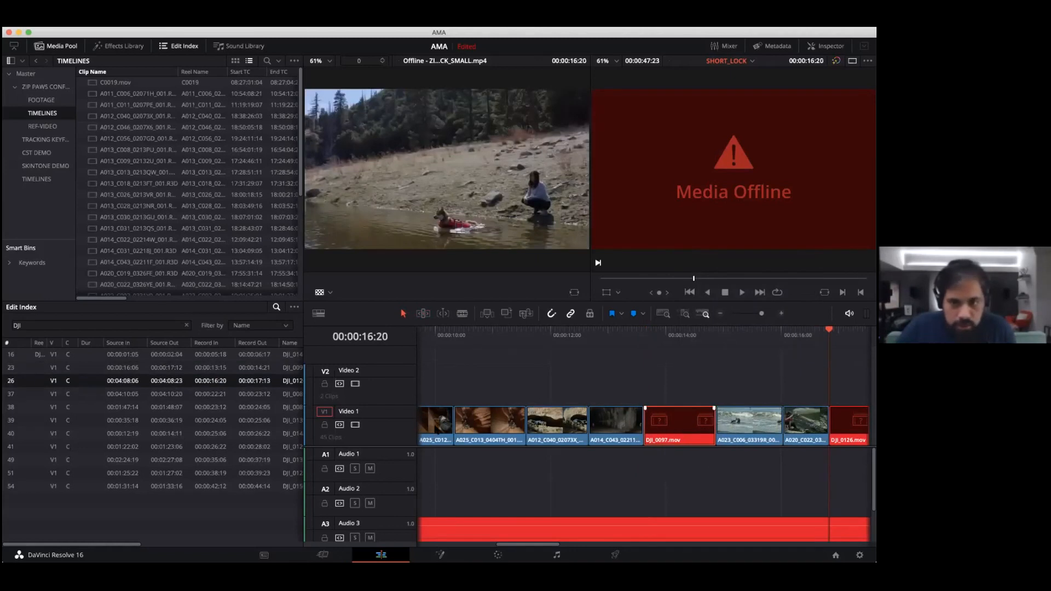
pyautogui.press('Down')
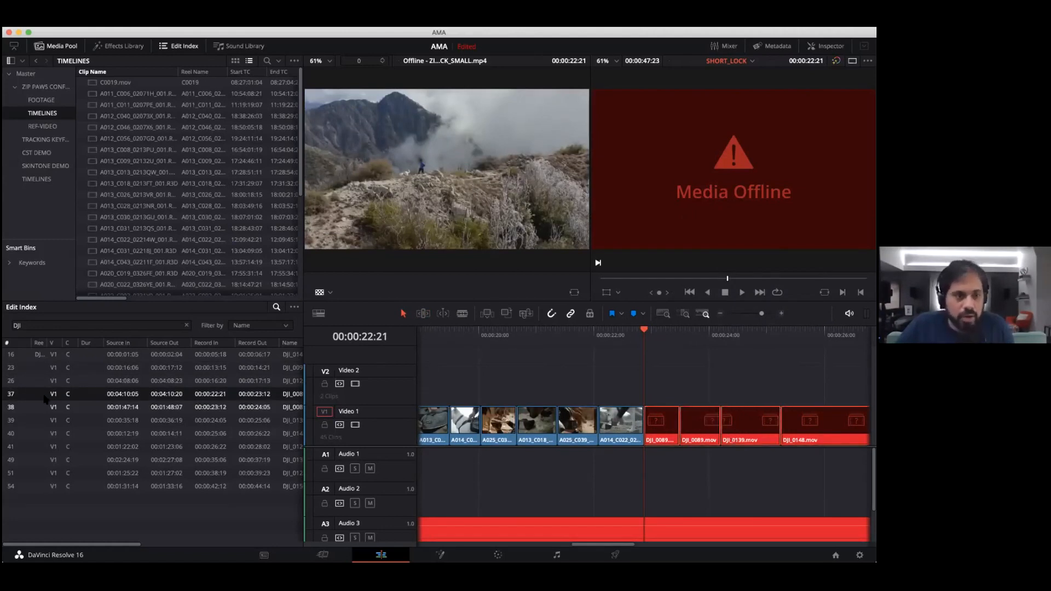
pyautogui.click(56, 408)
pyautogui.click(53, 420)
pyautogui.click(50, 432)
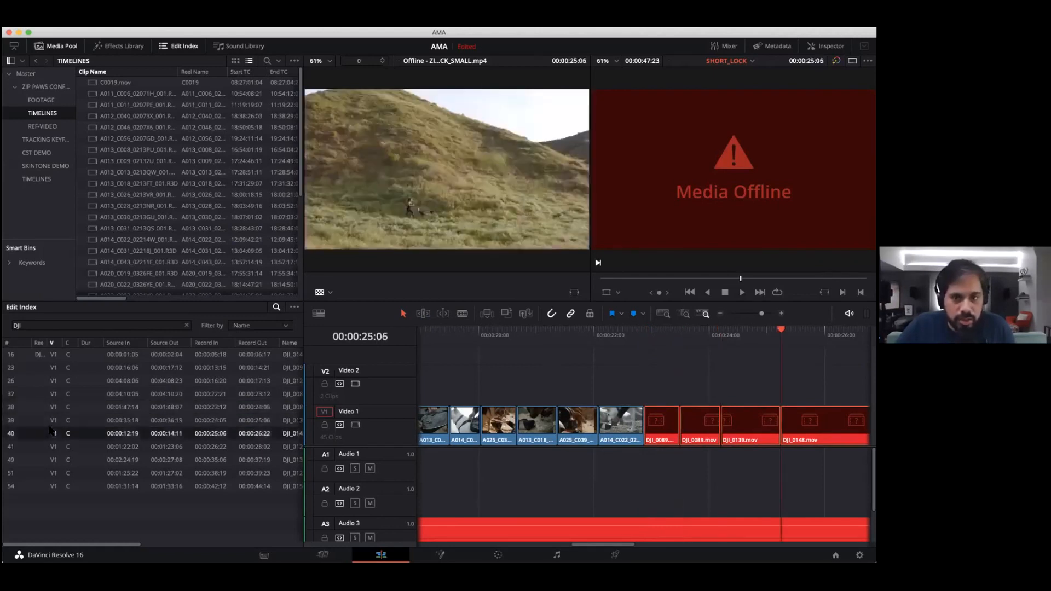
pyautogui.click(53, 446)
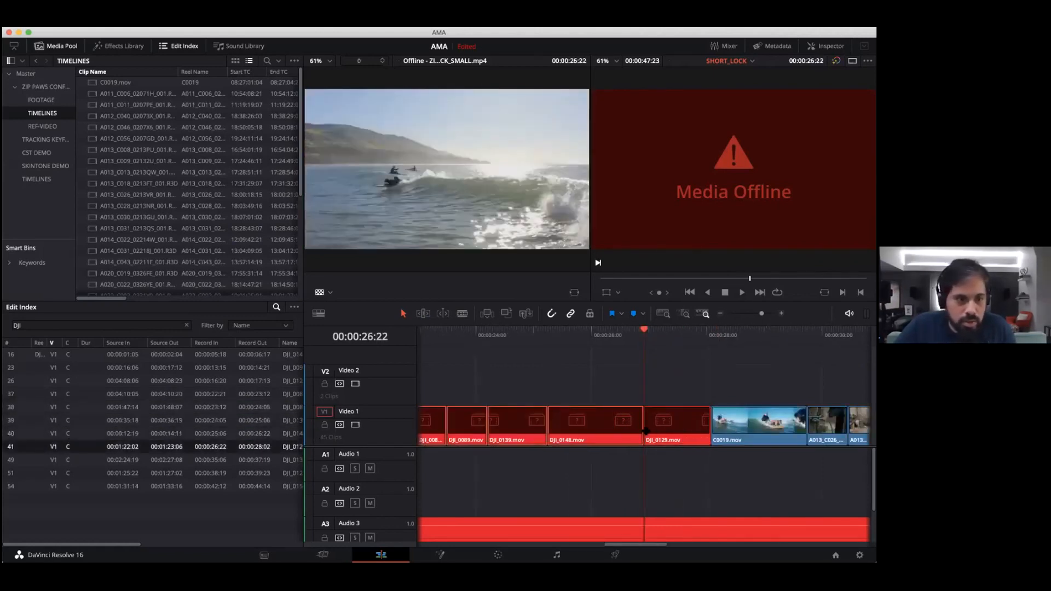
pyautogui.click(58, 463)
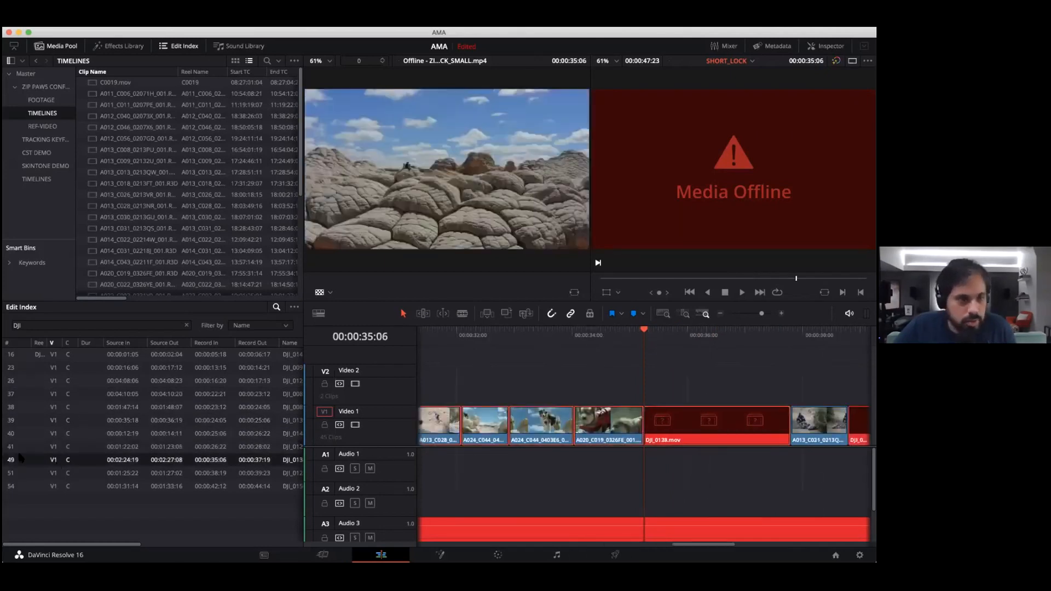
pyautogui.click(44, 474)
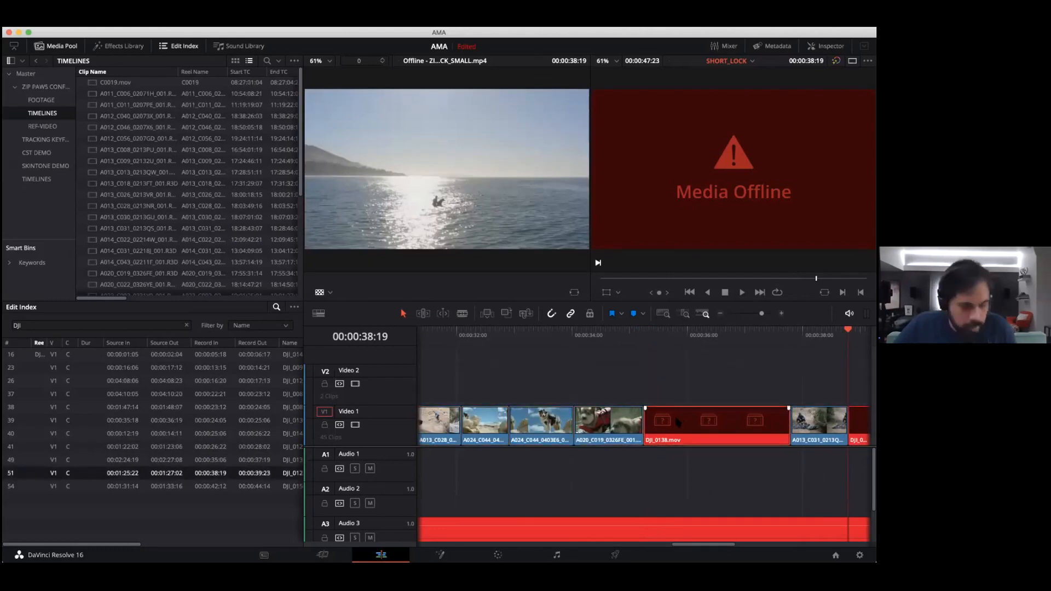
# Step: Select the run of adjacent offline DJI clips on Video 1, from about 00:00:22:21 to 00:00:28:02
pyautogui.hotkey('shift', 'z')
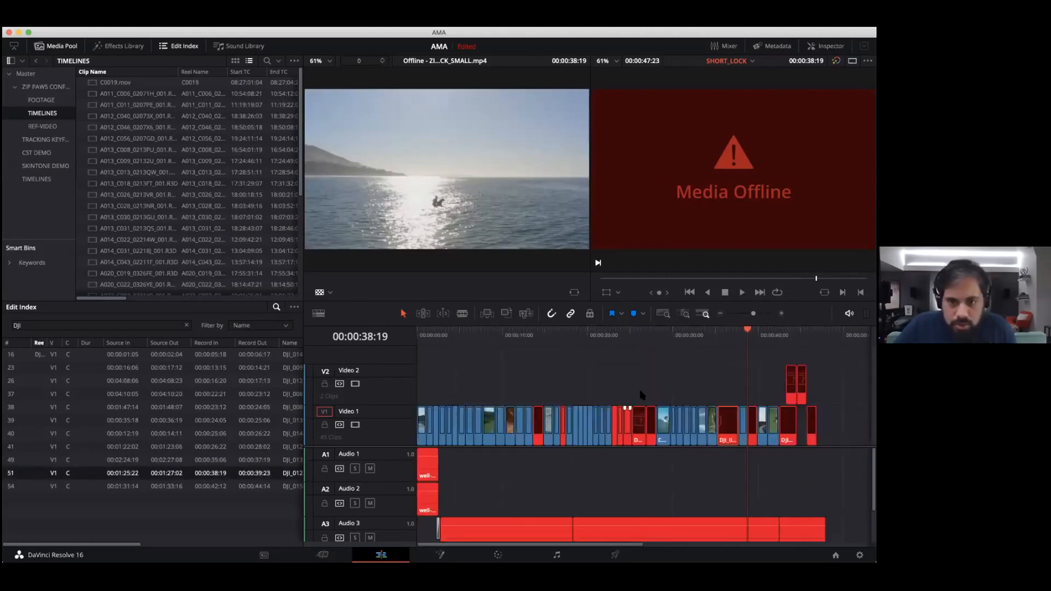
pyautogui.moveTo(611, 390); pyautogui.dragTo(654, 442)
pyautogui.rightClick(561, 424)
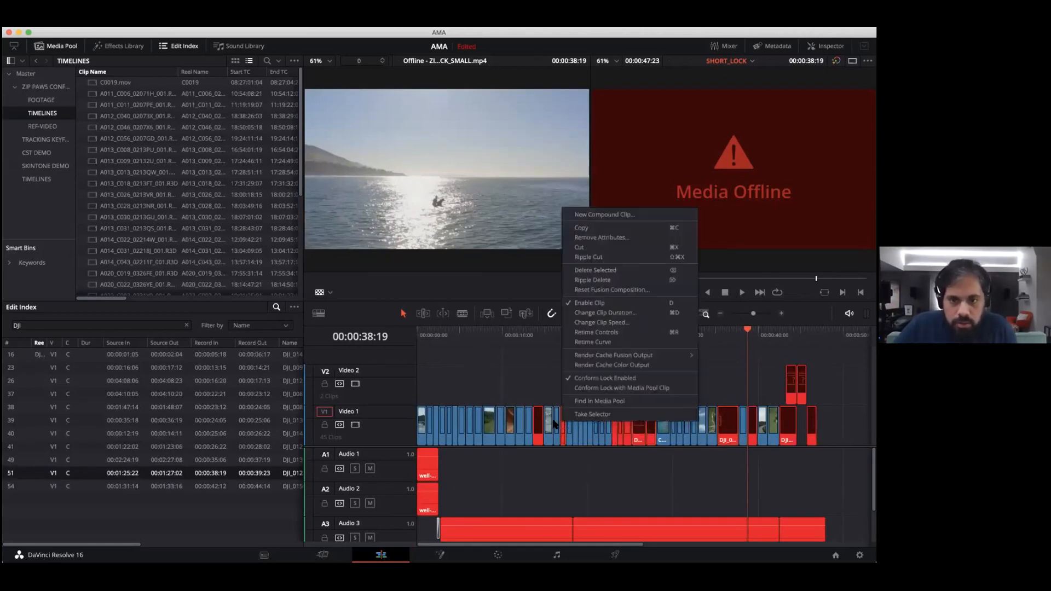
pyautogui.click(545, 392)
pyautogui.moveTo(609, 391); pyautogui.dragTo(613, 432)
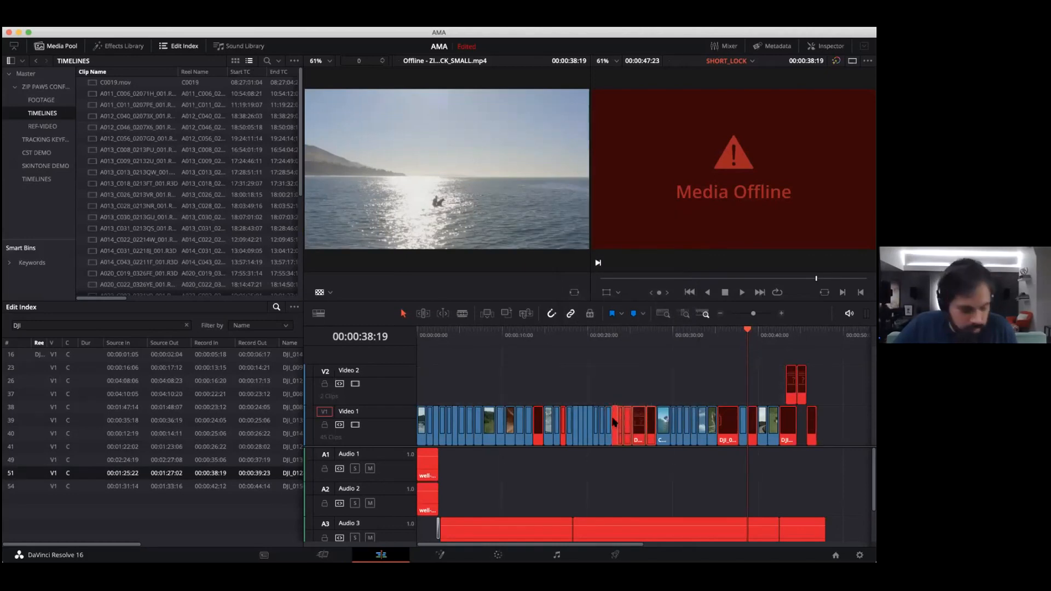
pyautogui.click(538, 424)
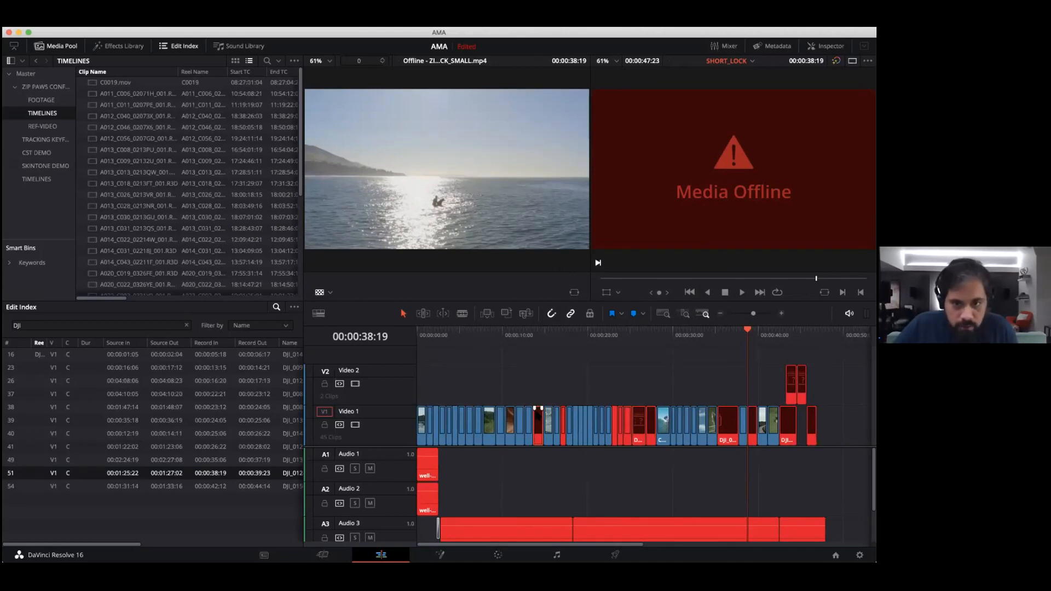
pyautogui.click(564, 425)
pyautogui.click(724, 419)
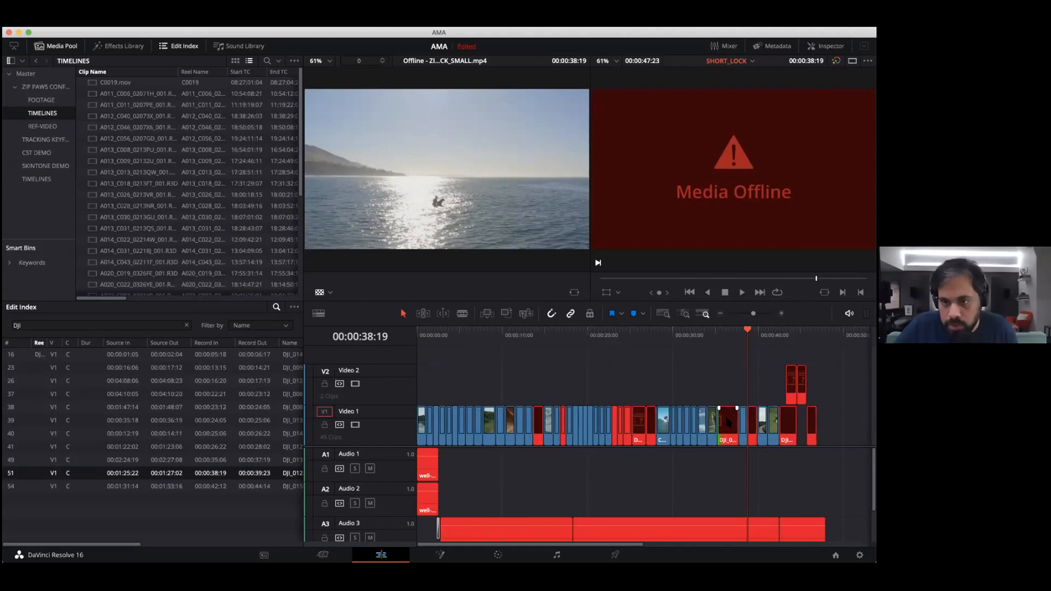
pyautogui.click(756, 421)
pyautogui.moveTo(617, 396); pyautogui.dragTo(616, 422)
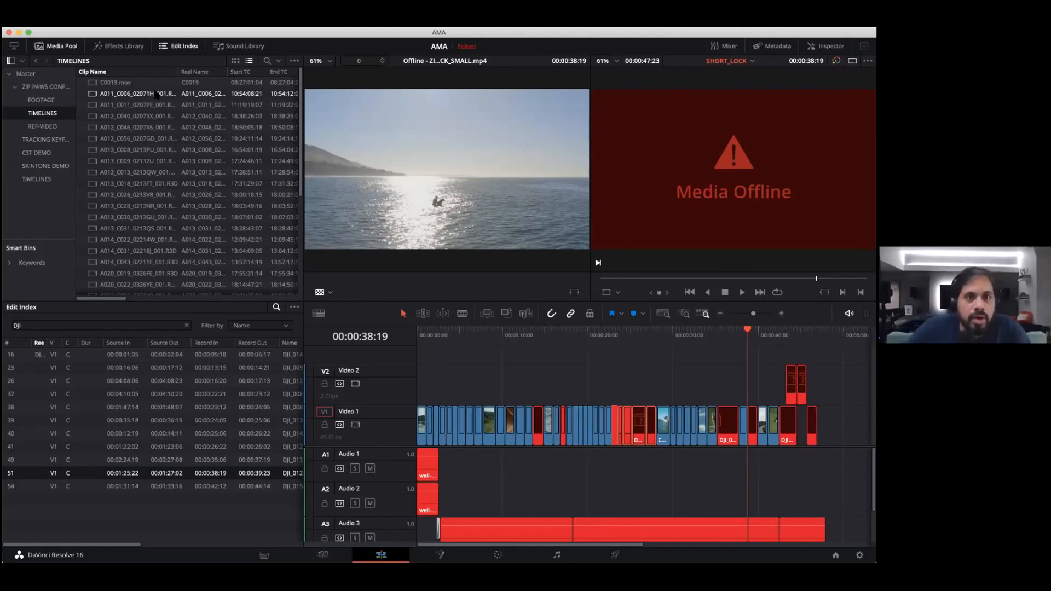
# Step: Reconform the selected clips of the SHORT_LOCK timeline from media storage, using the AMA_COLOR_CLIPS folder and loose file name matching
pyautogui.scroll(-5, 142, 191)
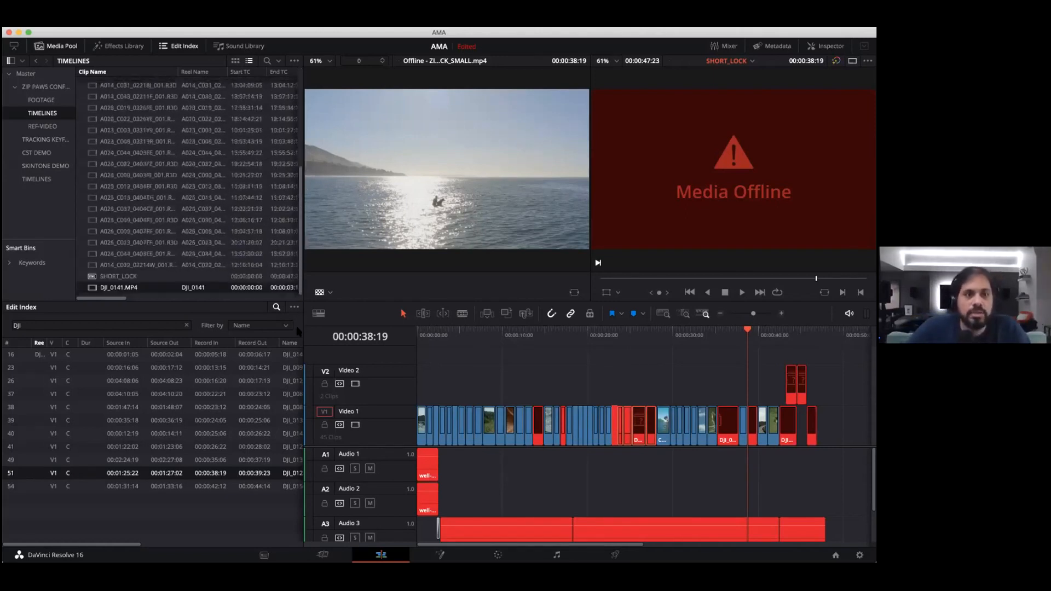
pyautogui.rightClick(136, 277)
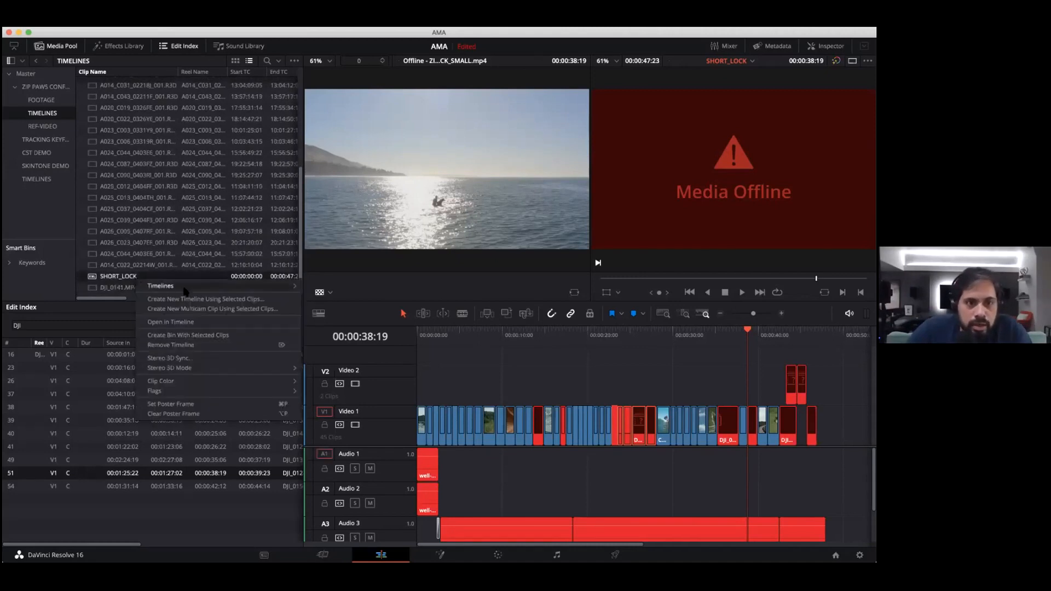
pyautogui.moveTo(227, 287)
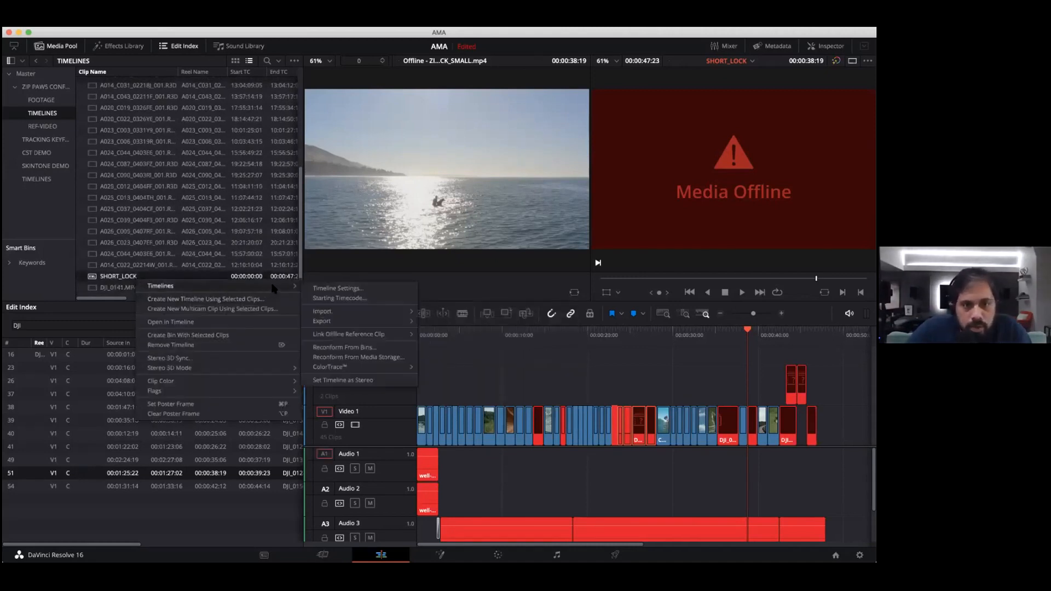
pyautogui.click(325, 357)
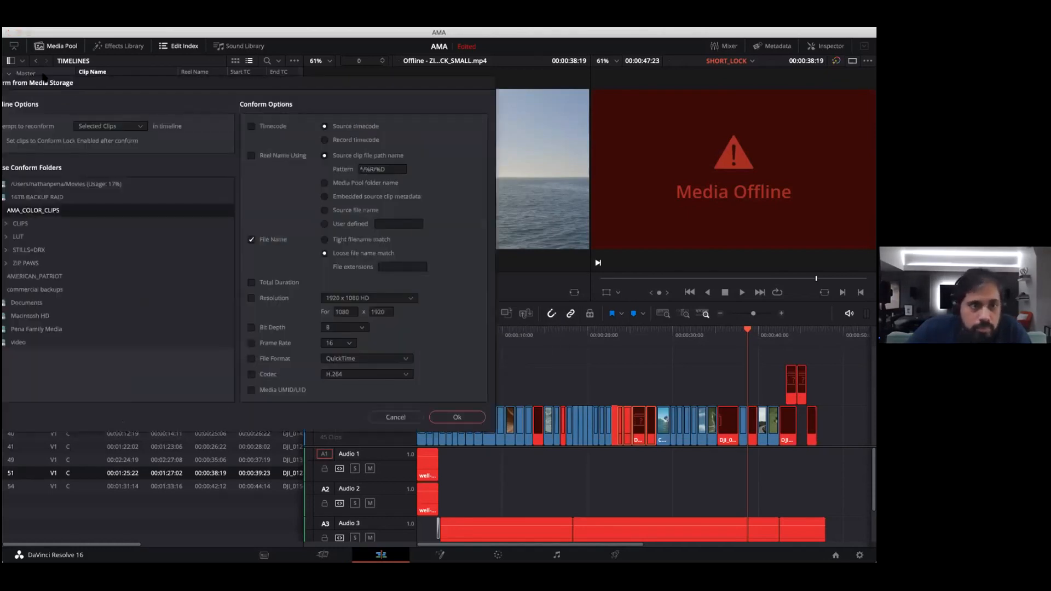
pyautogui.moveTo(290, 86); pyautogui.dragTo(164, 90)
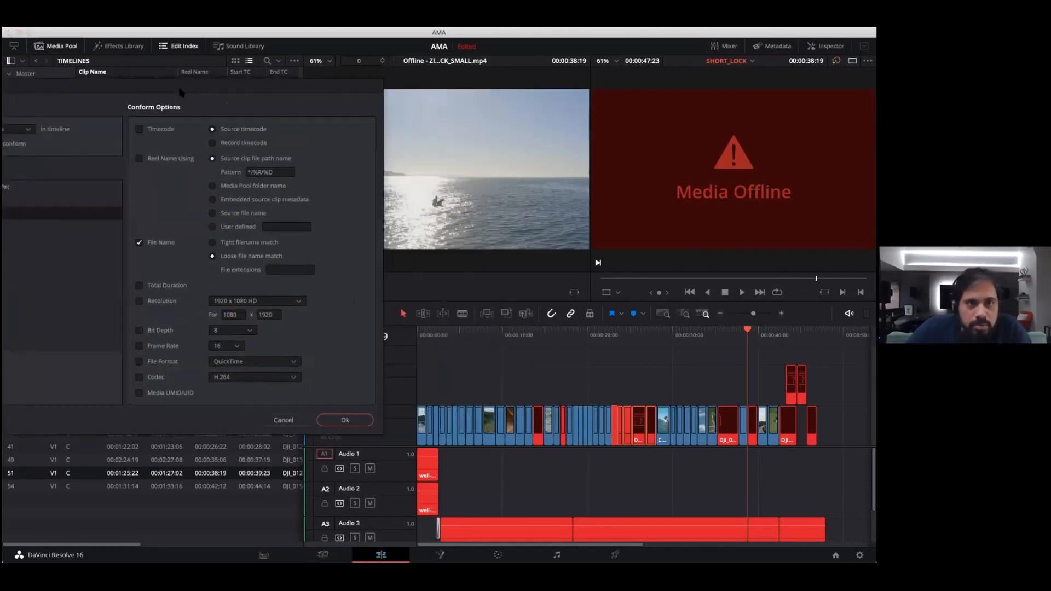
pyautogui.click(327, 421)
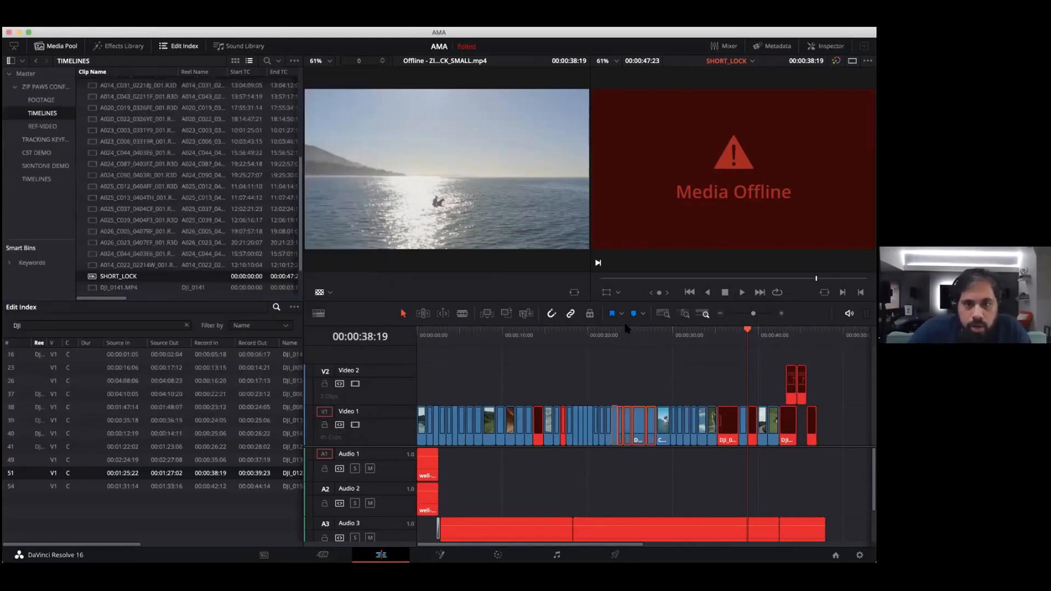
# Step: Examine the reconformed DJI clips on the timeline at 00:00:25:06 and 00:00:26:22
pyautogui.click(633, 334)
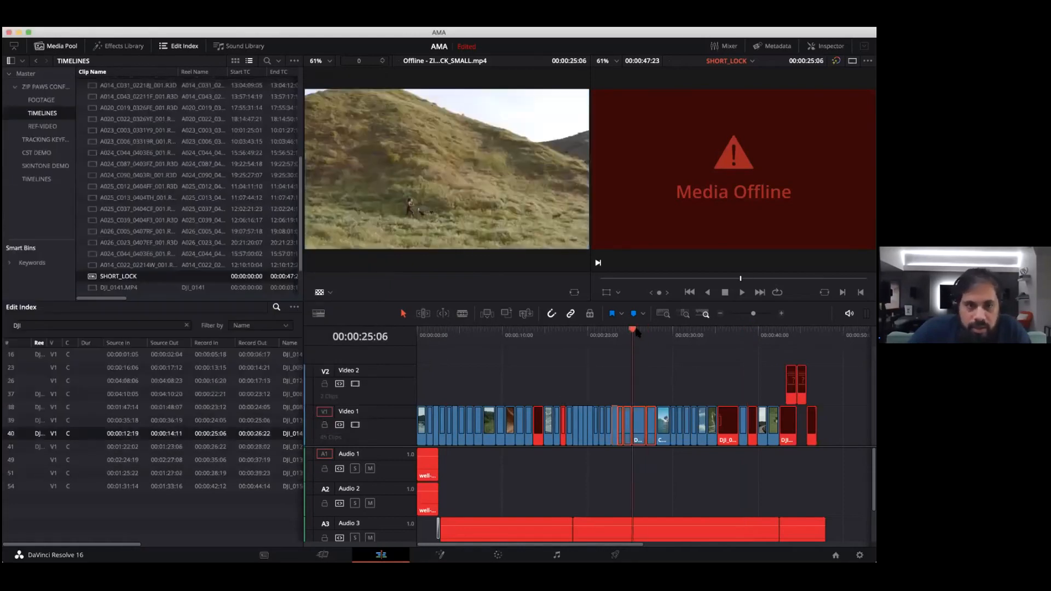
pyautogui.click(665, 381)
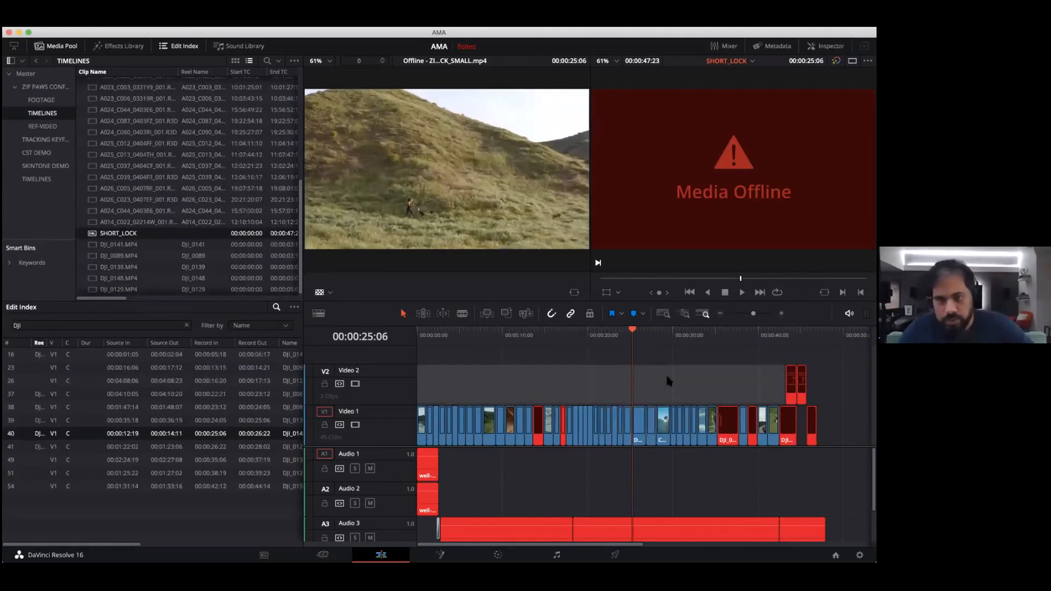
pyautogui.press('Down')
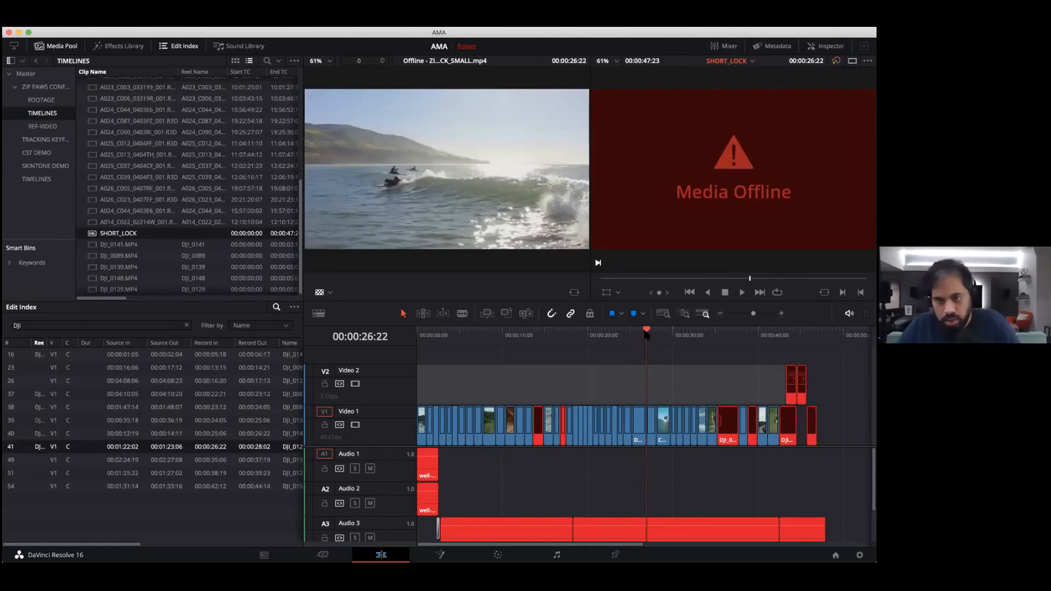
# Step: Conform lock the DJI_0129 clip at 00:00:26:22 with the DJI_0129.MP4 clip from the media pool
pyautogui.moveTo(747, 314); pyautogui.dragTo(754, 320)
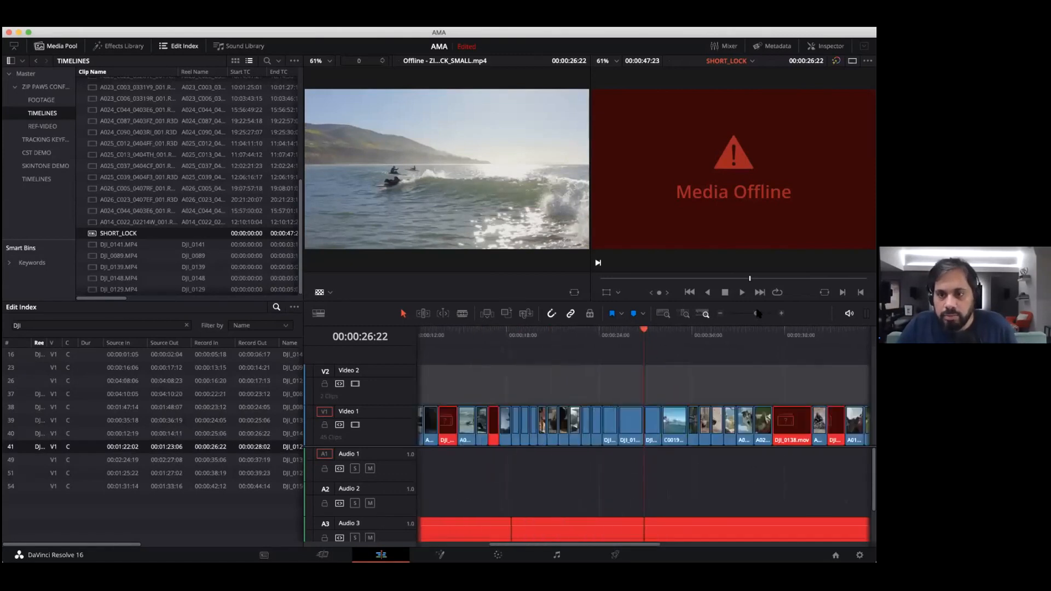
pyautogui.click(664, 429)
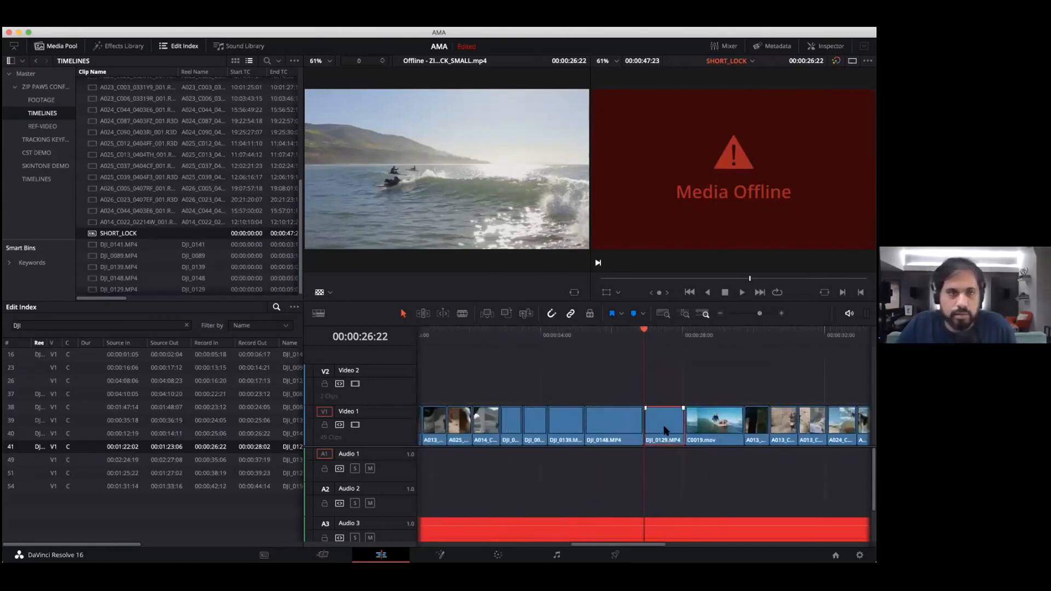
pyautogui.click(126, 289)
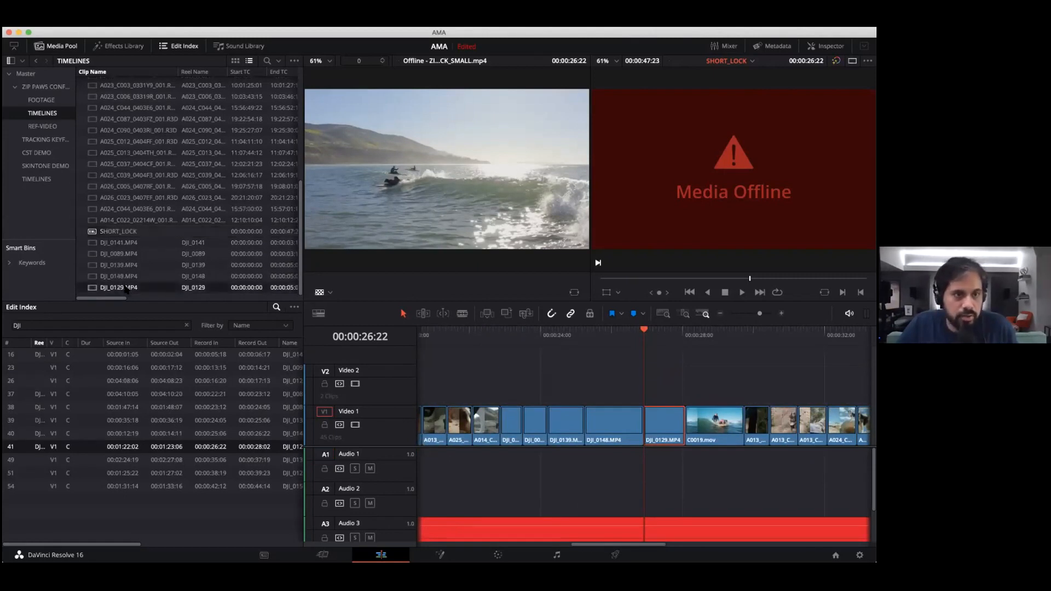
pyautogui.rightClick(669, 419)
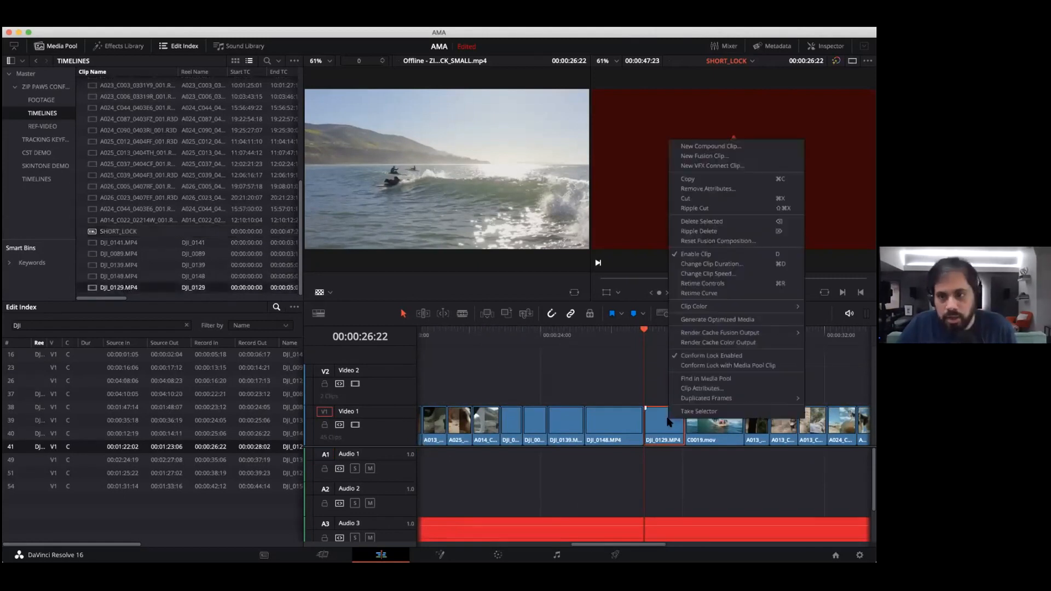
pyautogui.click(716, 365)
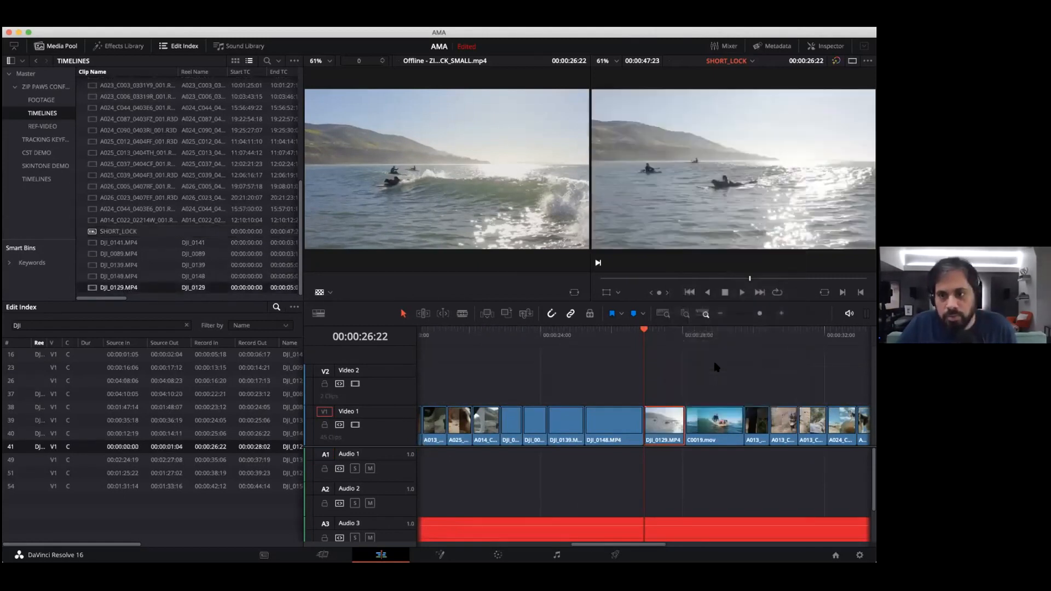
# Step: Show the difference against the offline reference and slip DJI_0129.MP4 in Trim mode to a source in of 00:00:02:01
pyautogui.rightClick(699, 134)
pyautogui.click(739, 183)
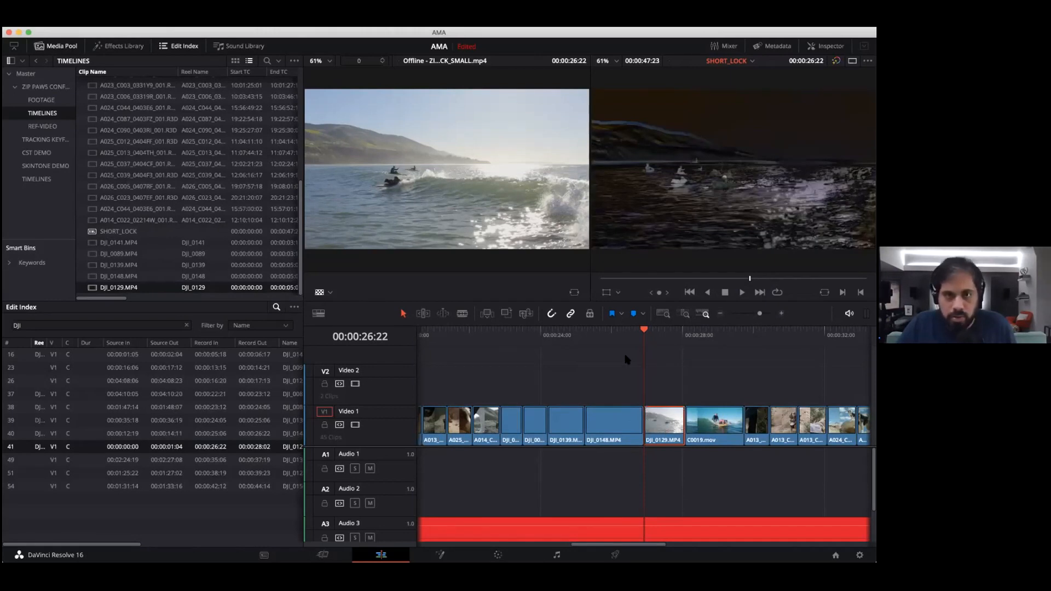
pyautogui.press('t')
pyautogui.moveTo(673, 422); pyautogui.dragTo(600, 425)
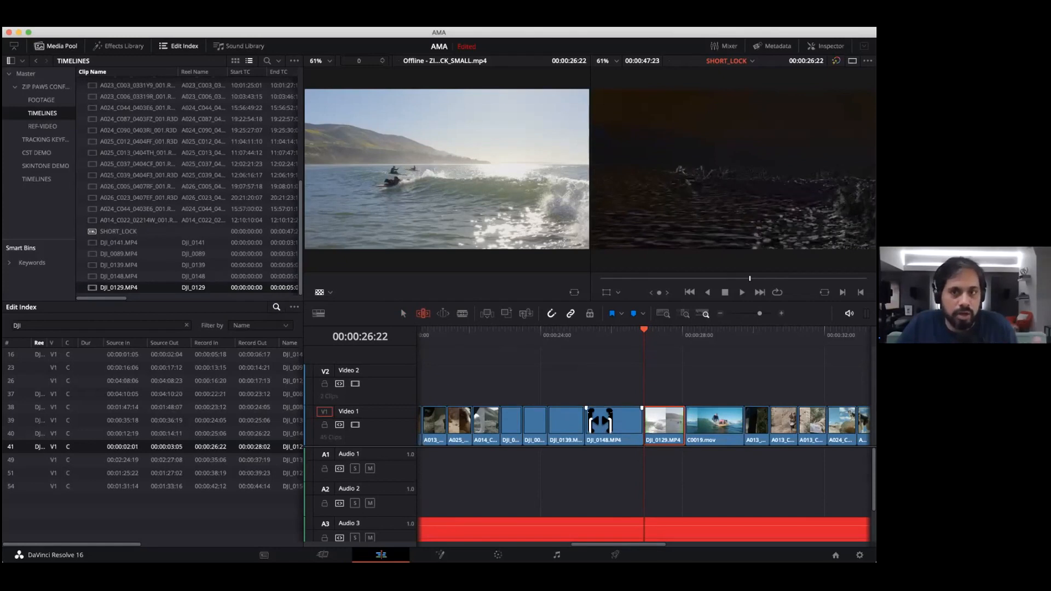
pyautogui.moveTo(664, 420); pyautogui.dragTo(664, 421)
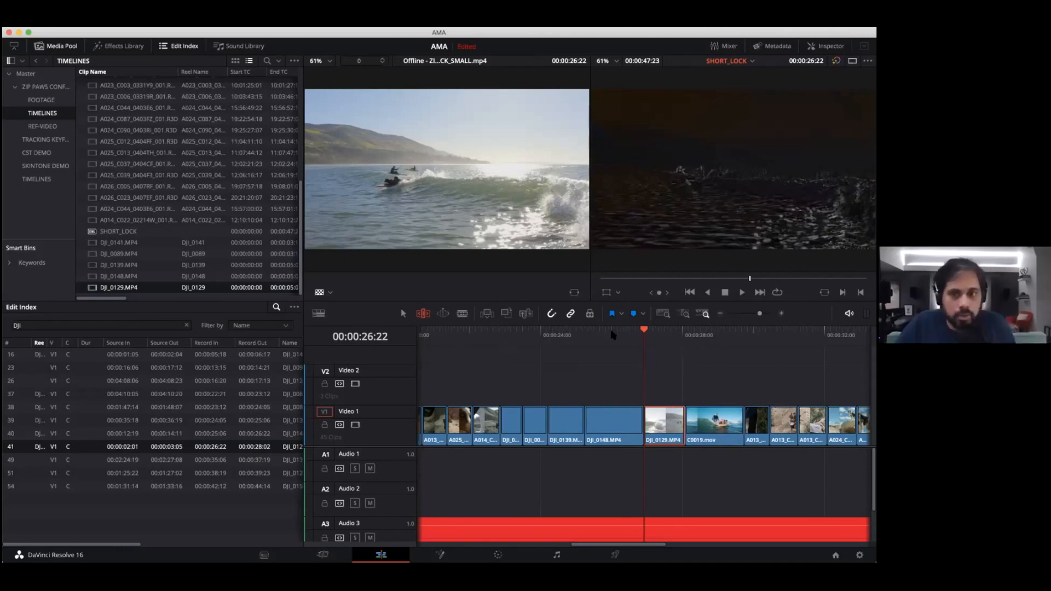
# Step: Go to 00:00:26:00, select the DJI_0148 clip in Selection mode, and check DJI_0148.MP4 in media storage before returning to the Edit page
pyautogui.click(611, 332)
pyautogui.click(403, 313)
pyautogui.click(613, 429)
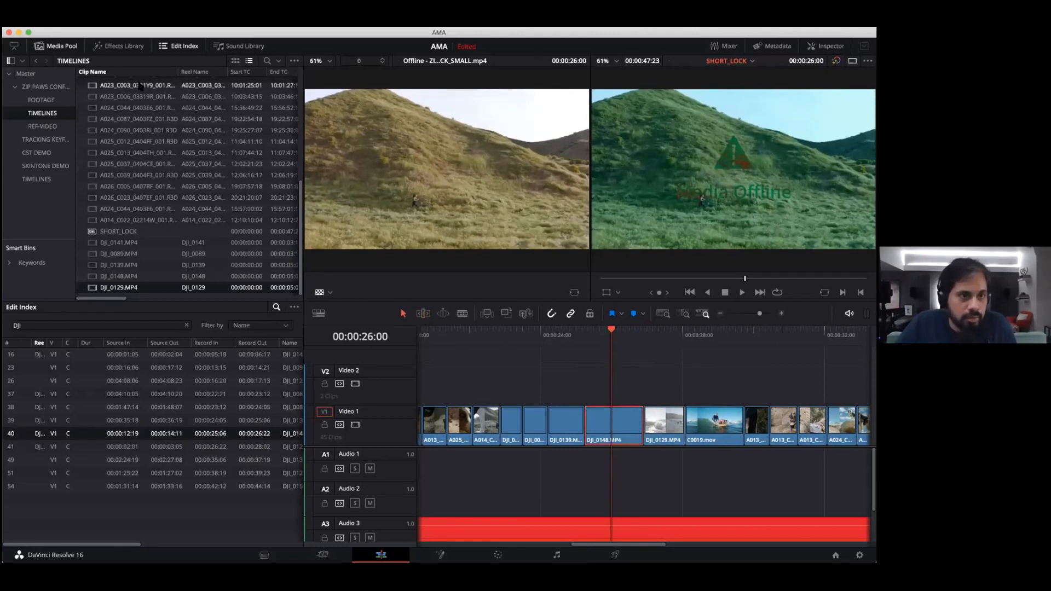
pyautogui.click(104, 276)
pyautogui.rightClick(106, 277)
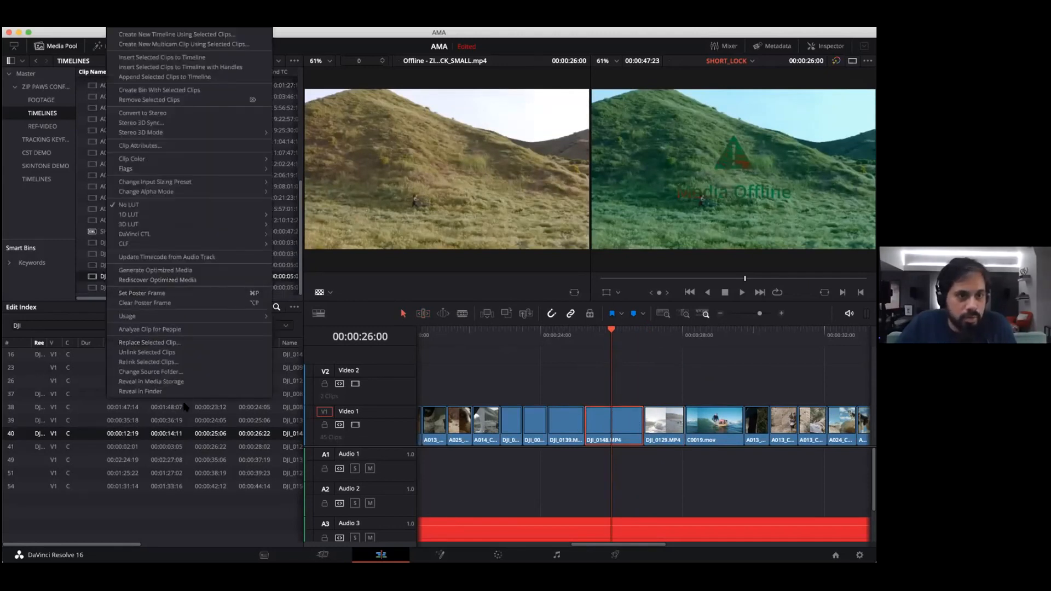
pyautogui.click(176, 385)
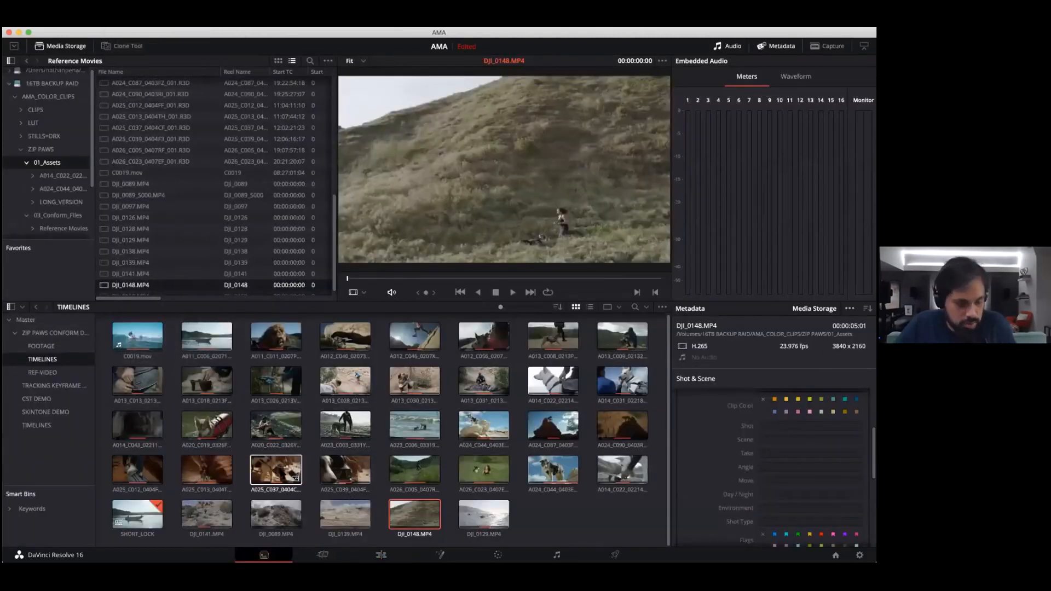
pyautogui.hotkey('shift', '4')
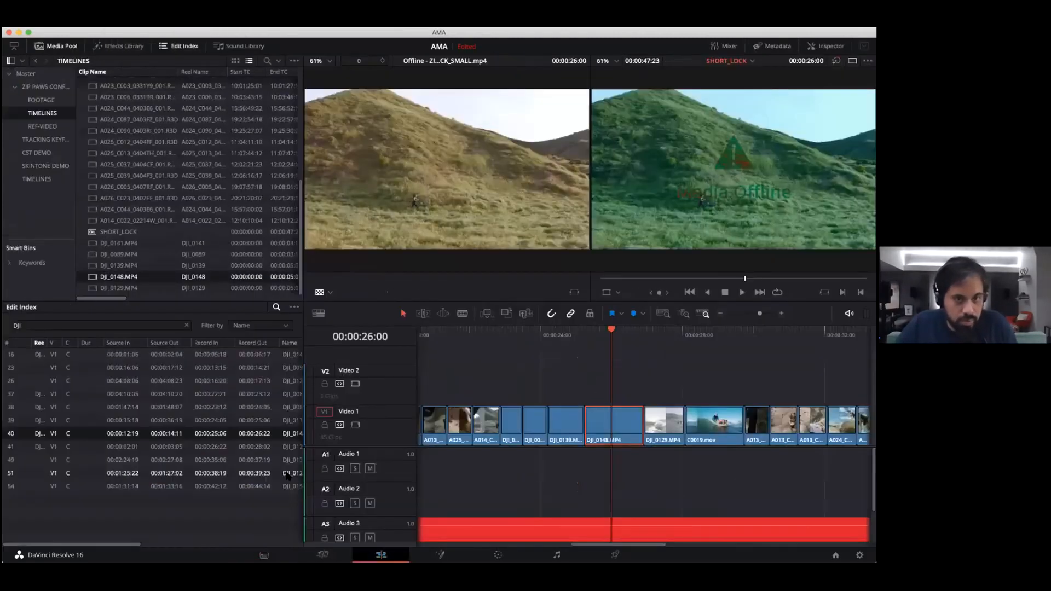
# Step: Conform lock the DJI_0148 timeline clip with the DJI_0148.MP4 clip selected in the media pool
pyautogui.rightClick(119, 278)
pyautogui.rightClick(612, 426)
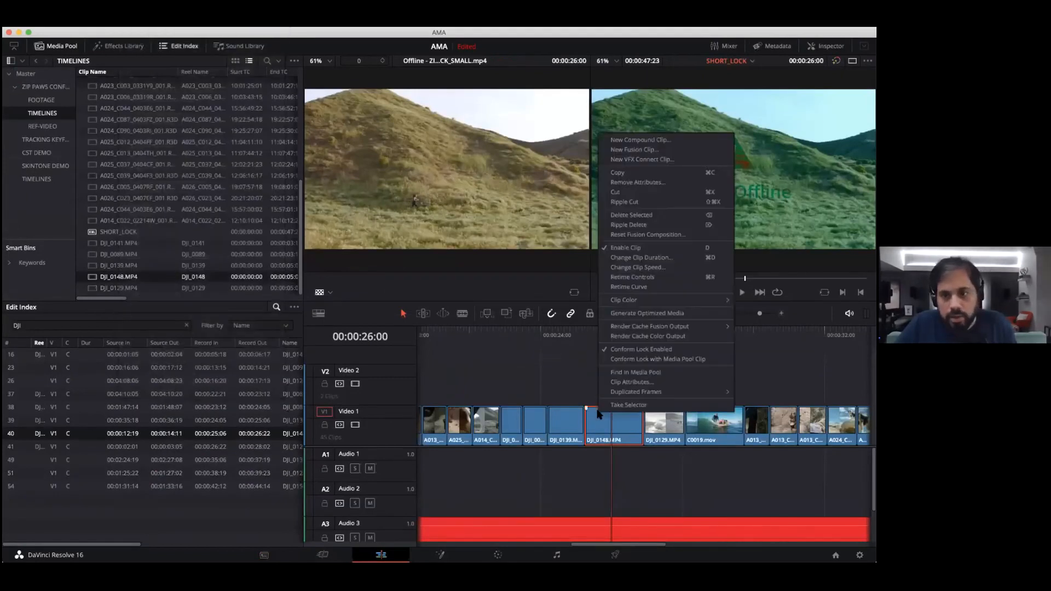
pyautogui.click(633, 360)
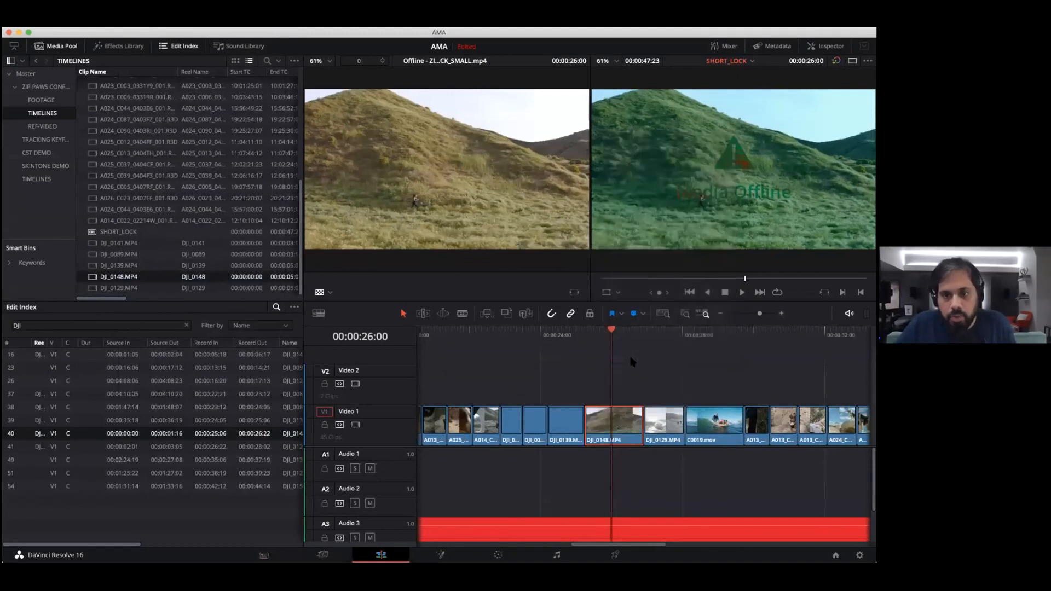
# Step: Slip DJI_0148.MP4 in Trim mode to a source in of 00:00:02:01 and flip the clip horizontally to match the offline reference
pyautogui.press('t')
pyautogui.moveTo(624, 426); pyautogui.dragTo(556, 427)
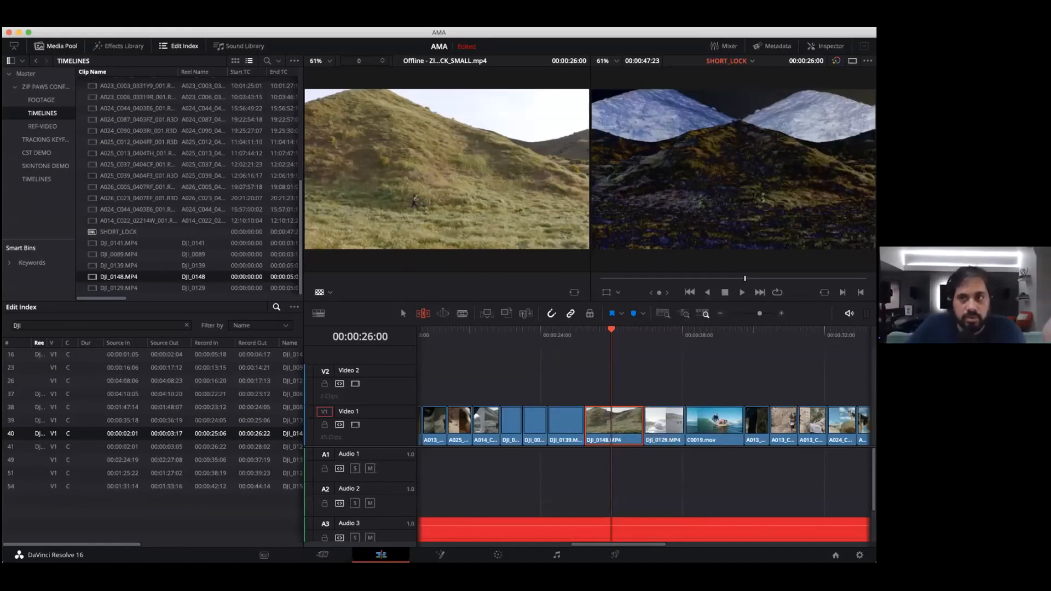
pyautogui.click(825, 46)
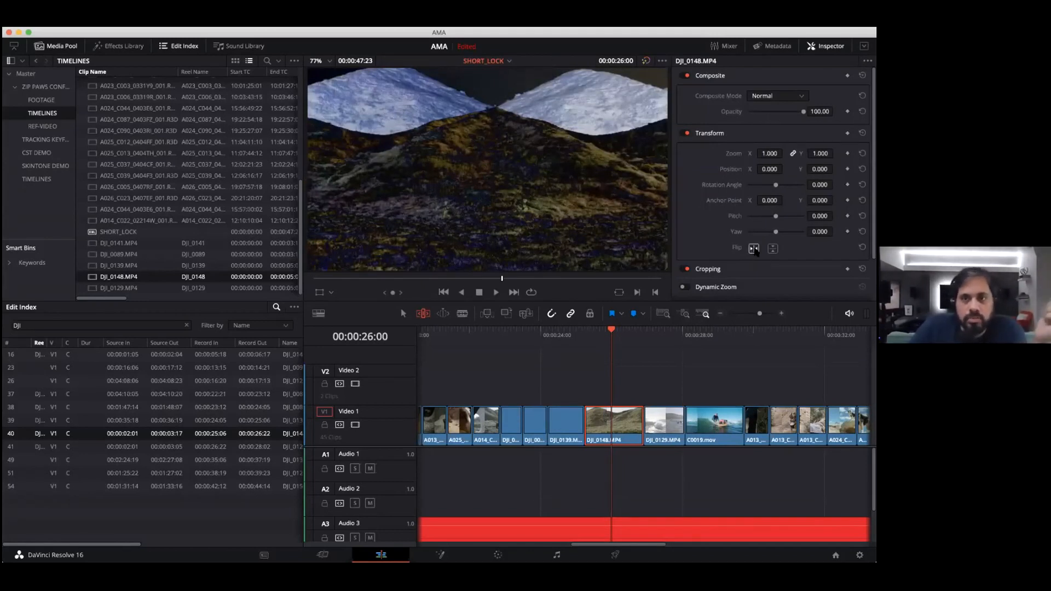
pyautogui.click(755, 249)
# Step: Fine-tune the slip of DJI_0148.MP4 against the offline reference and scrub through the clip to check the match
pyautogui.moveTo(614, 425)
pyautogui.mouseDown()
pyautogui.moveTo(630, 431)
pyautogui.moveTo(621, 425)
pyautogui.mouseUp()
pyautogui.click(604, 334)
pyautogui.moveTo(601, 336)
pyautogui.mouseDown()
pyautogui.moveTo(590, 337)
pyautogui.moveTo(607, 338)
pyautogui.mouseUp()
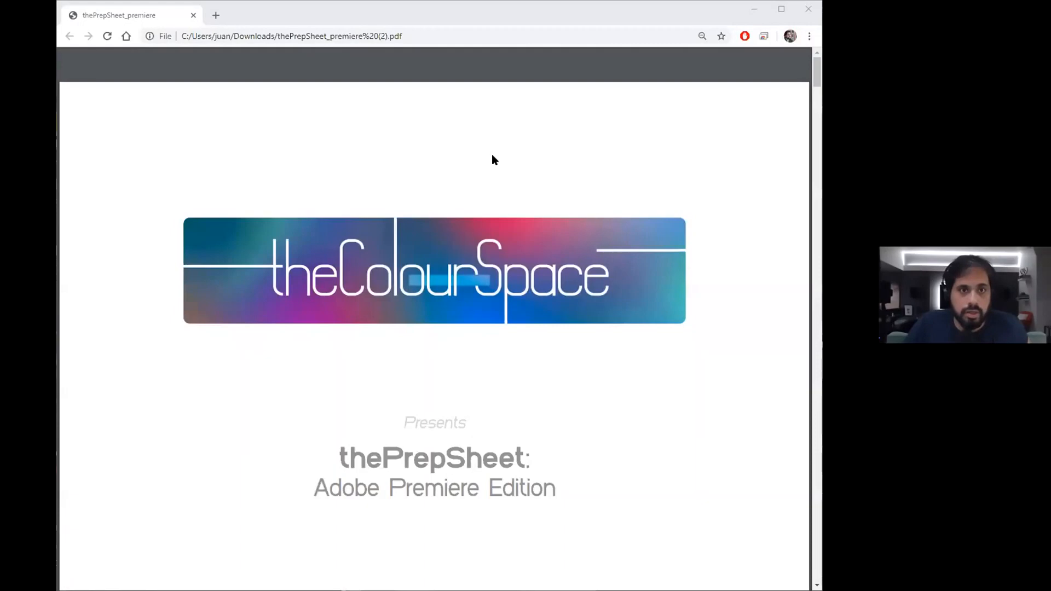
# Step: Switch to the thePrepSheet_premiere PDF in the browser and review its essentials list and Step 1 on duplicating the project
pyautogui.scroll(-2, 487, 238)
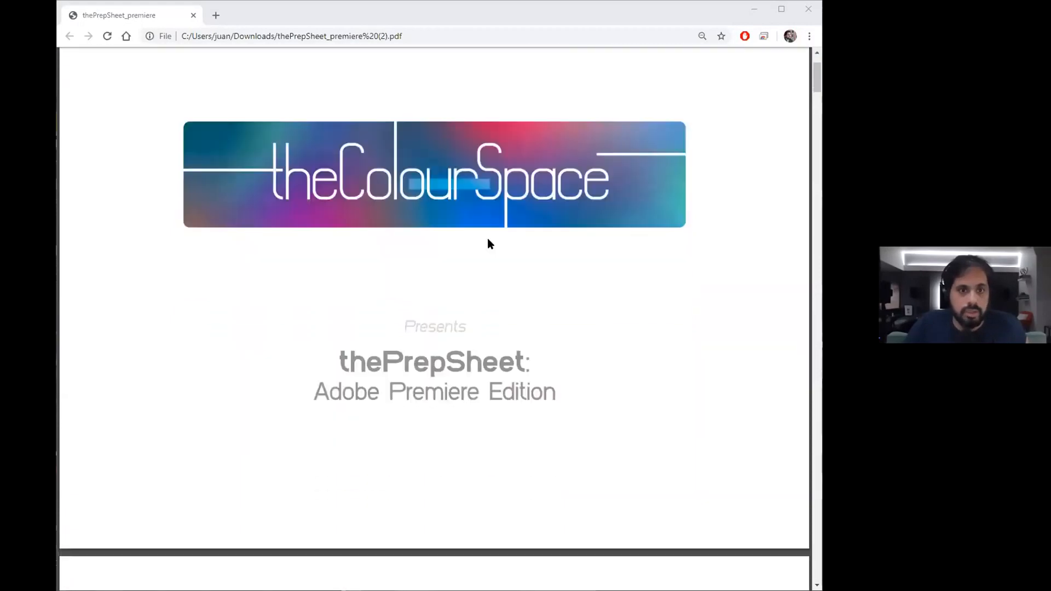
pyautogui.scroll(1, 487, 239)
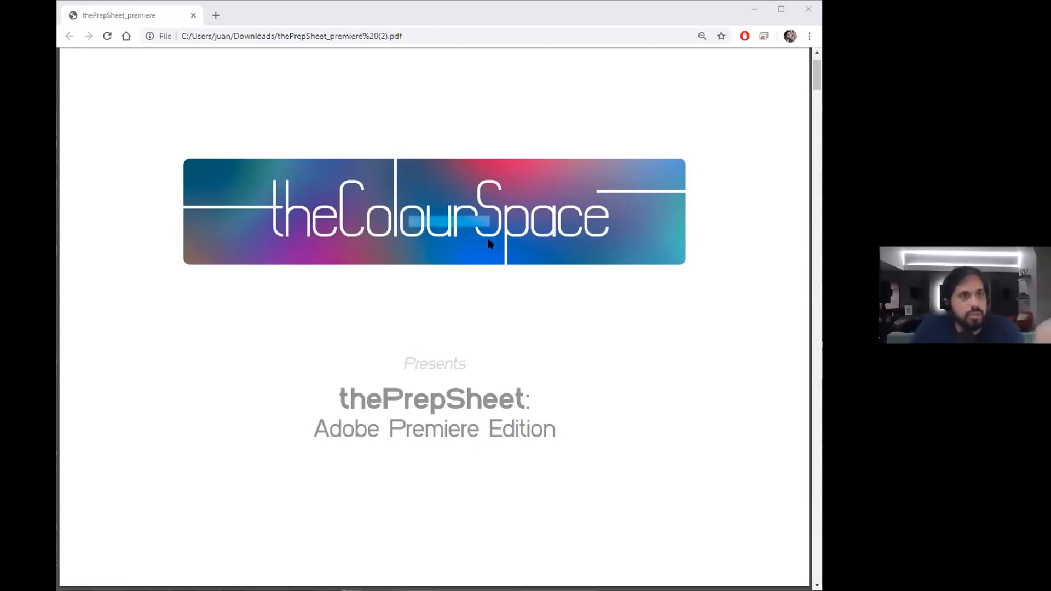
pyautogui.scroll(-10, 765, 419)
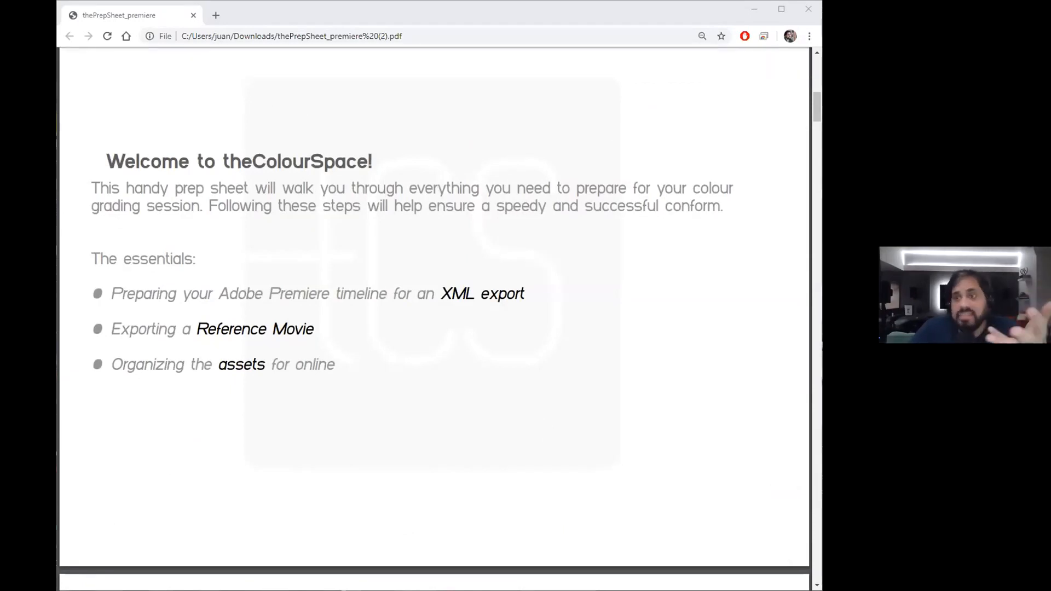
pyautogui.scroll(-15, 724, 297)
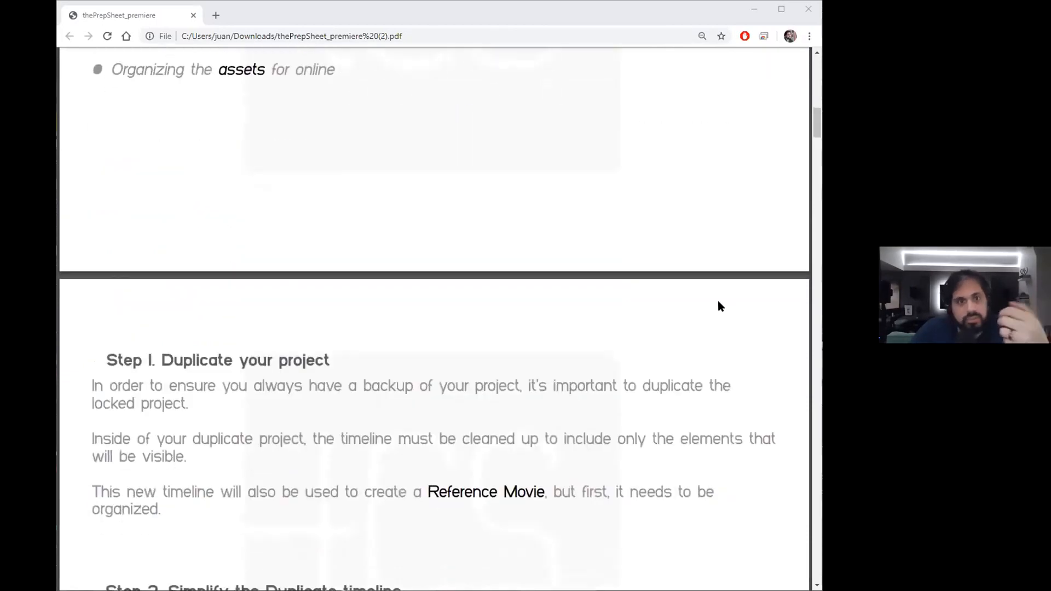
# Step: Compare the Step 2 example timelines before and after simplifying and flattening the tracks
pyautogui.scroll(-5, 719, 306)
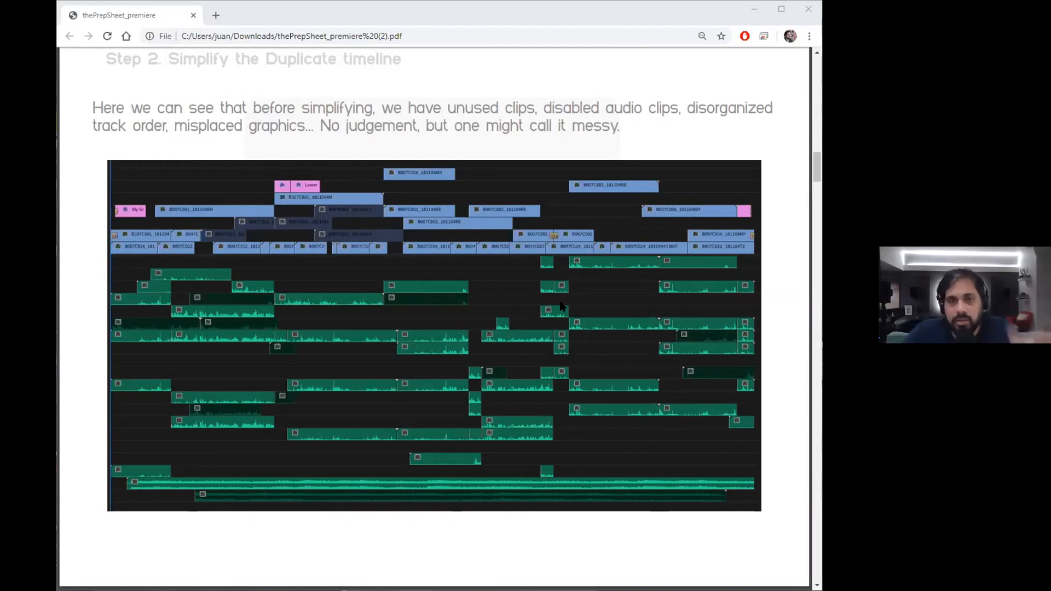
pyautogui.scroll(-10, 584, 317)
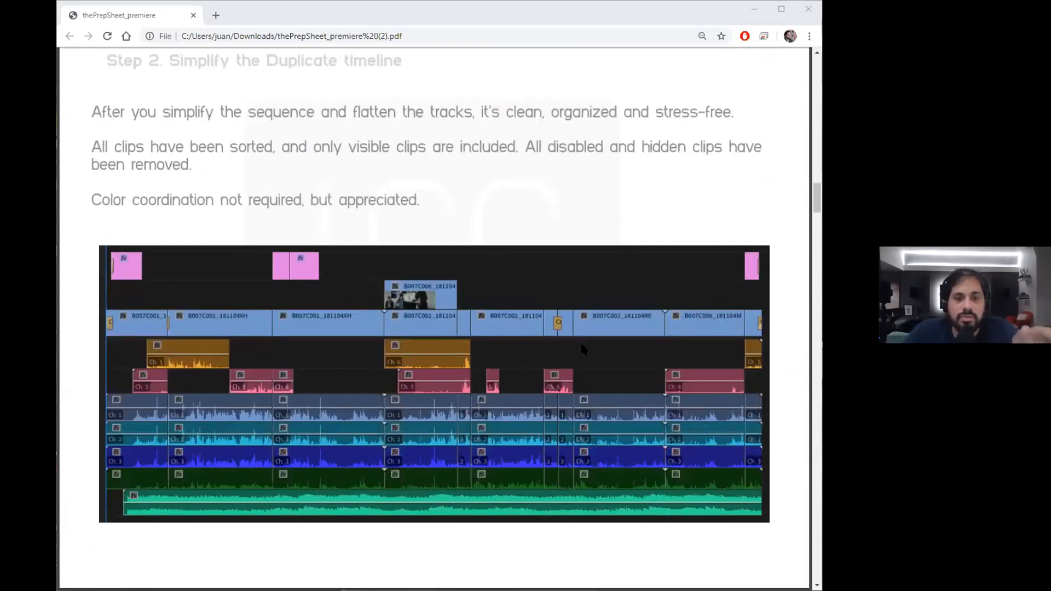
pyautogui.scroll(-10, 581, 348)
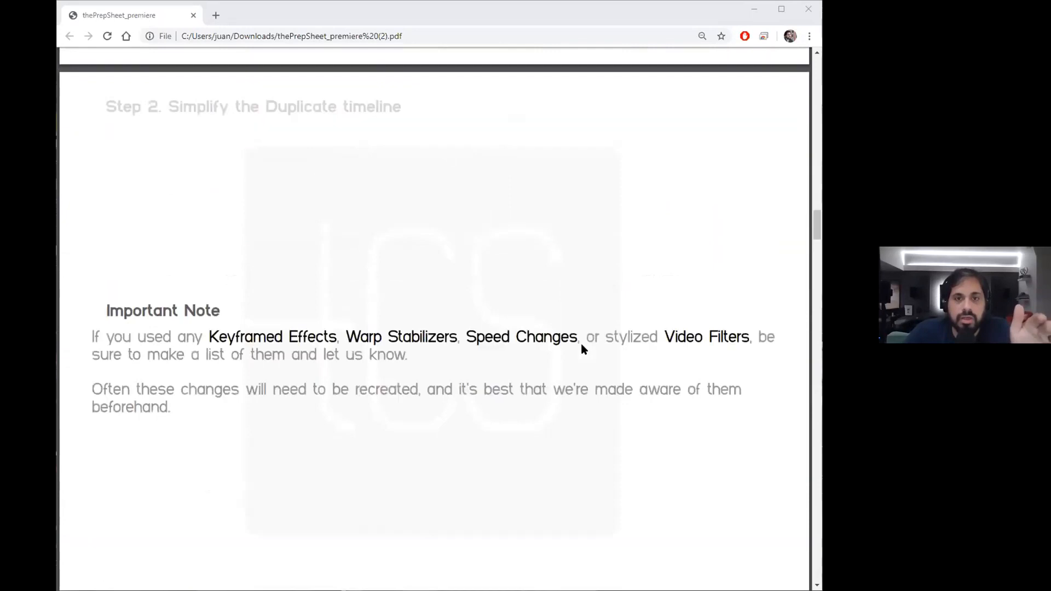
pyautogui.scroll(10, 582, 348)
pyautogui.scroll(6, 582, 347)
pyautogui.scroll(-6, 582, 348)
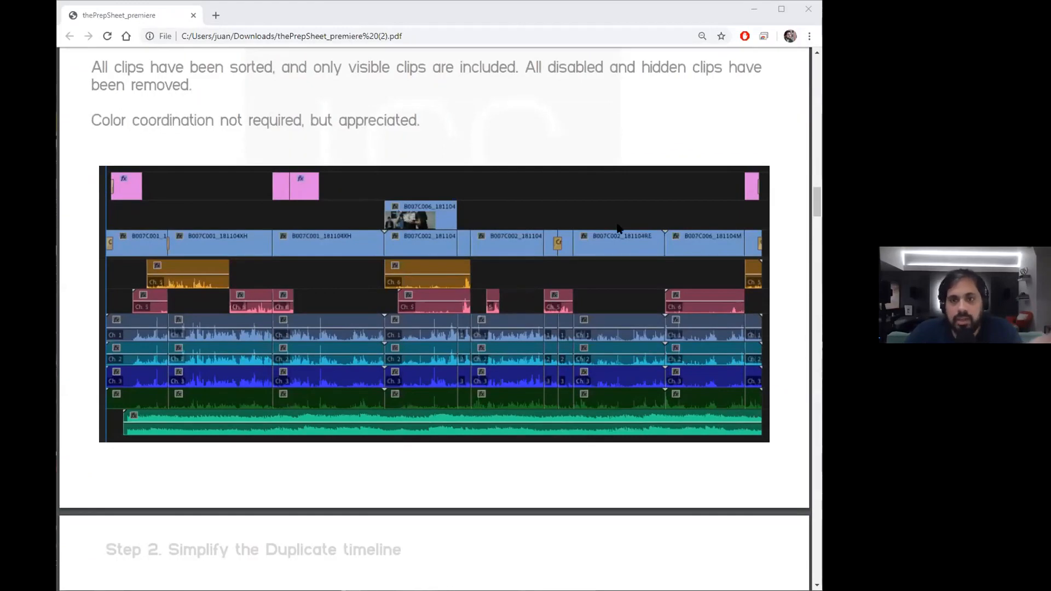
pyautogui.scroll(5, 619, 228)
pyautogui.scroll(-15, 611, 228)
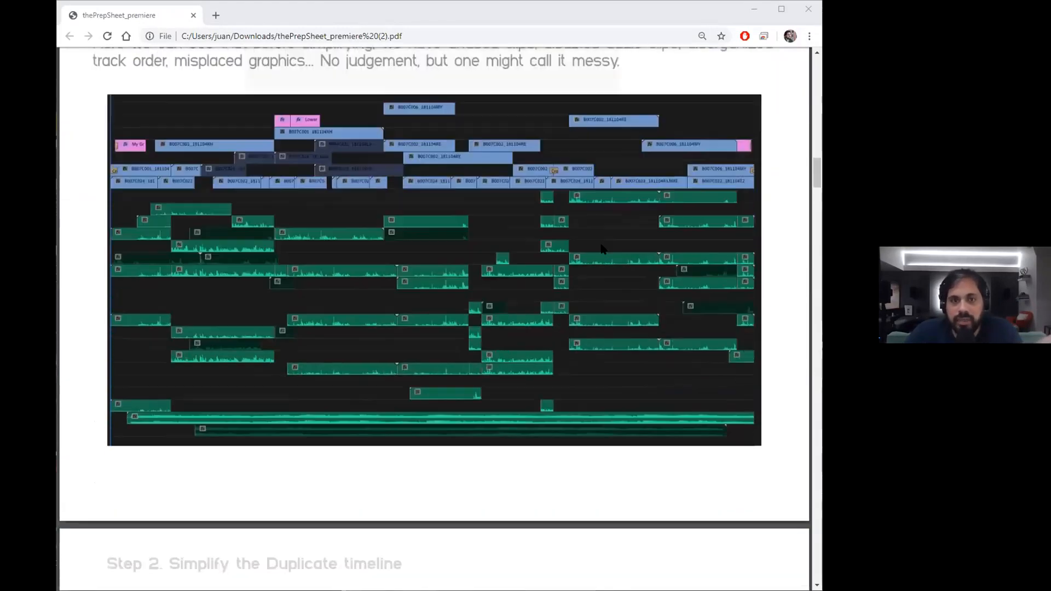
pyautogui.scroll(-8, 602, 249)
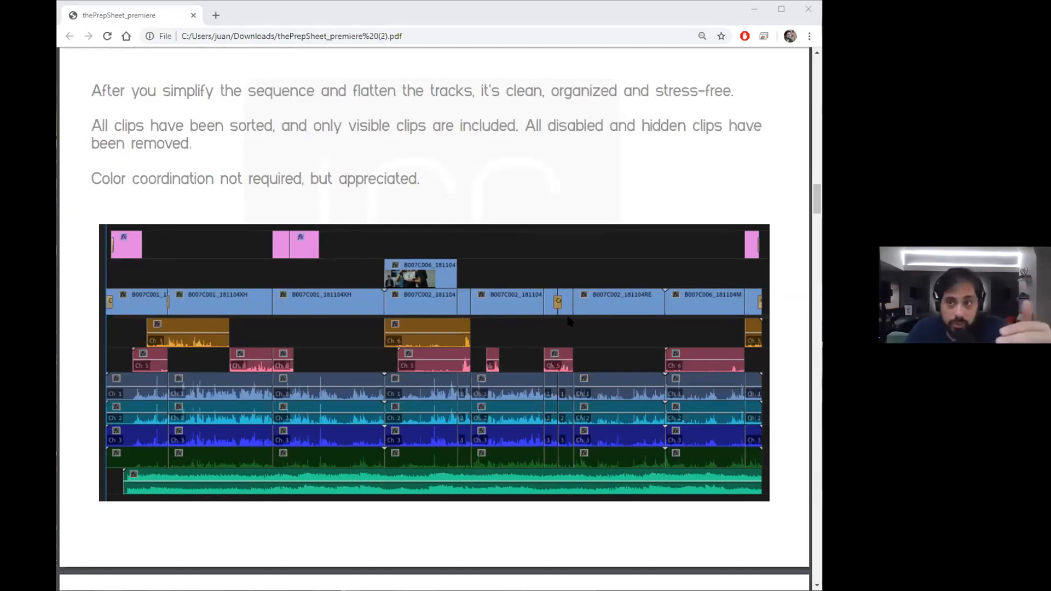
# Step: Review Step 2's Important Note on listing keyframed effects, warp stabilizers, speed changes and stylized video filters
pyautogui.scroll(-6, 570, 321)
pyautogui.scroll(-2, 571, 320)
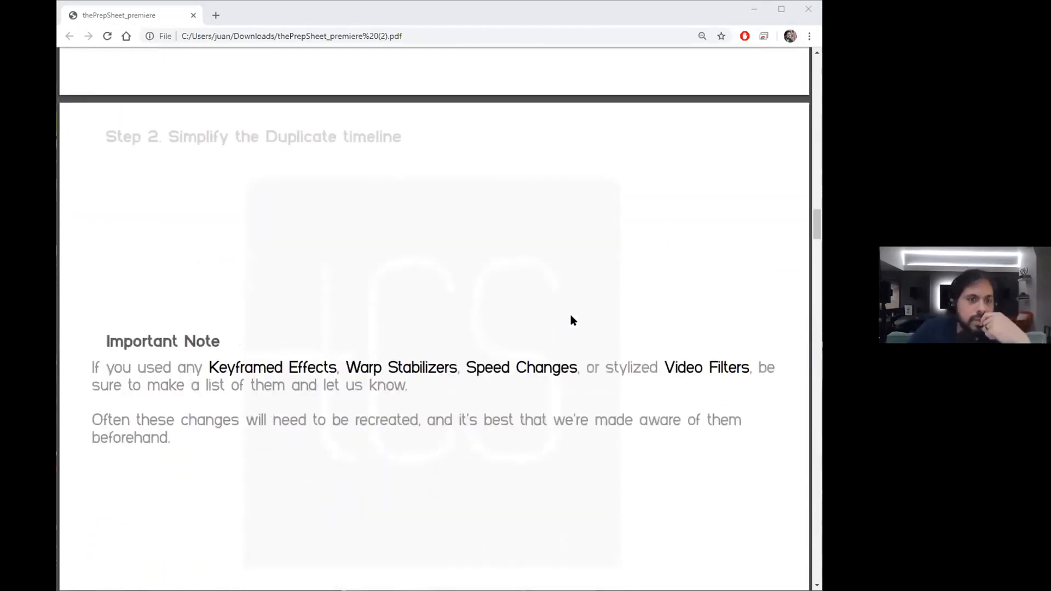
pyautogui.scroll(7, 571, 319)
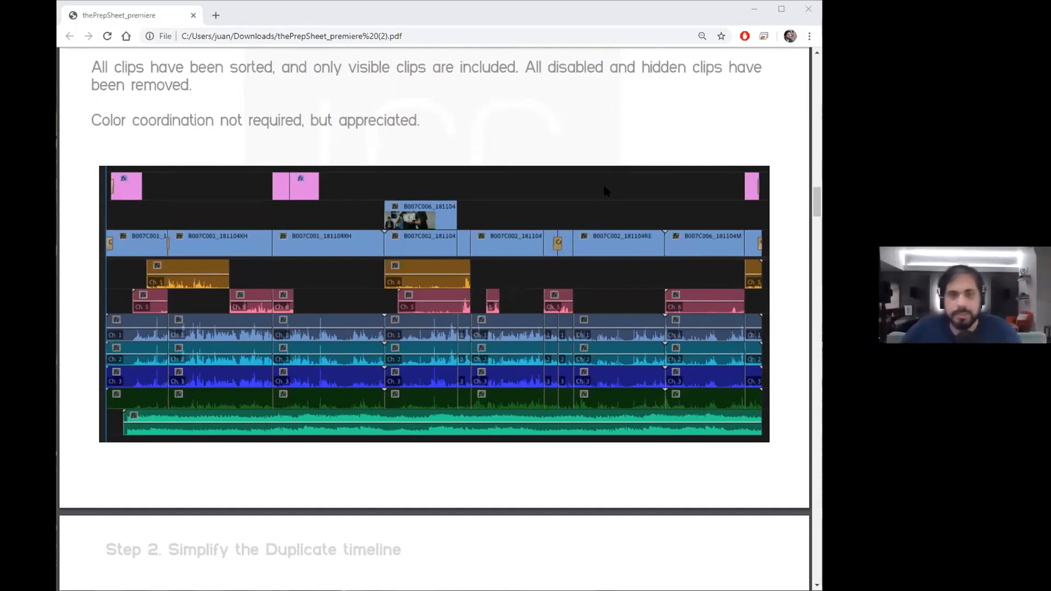
pyautogui.scroll(-8, 603, 185)
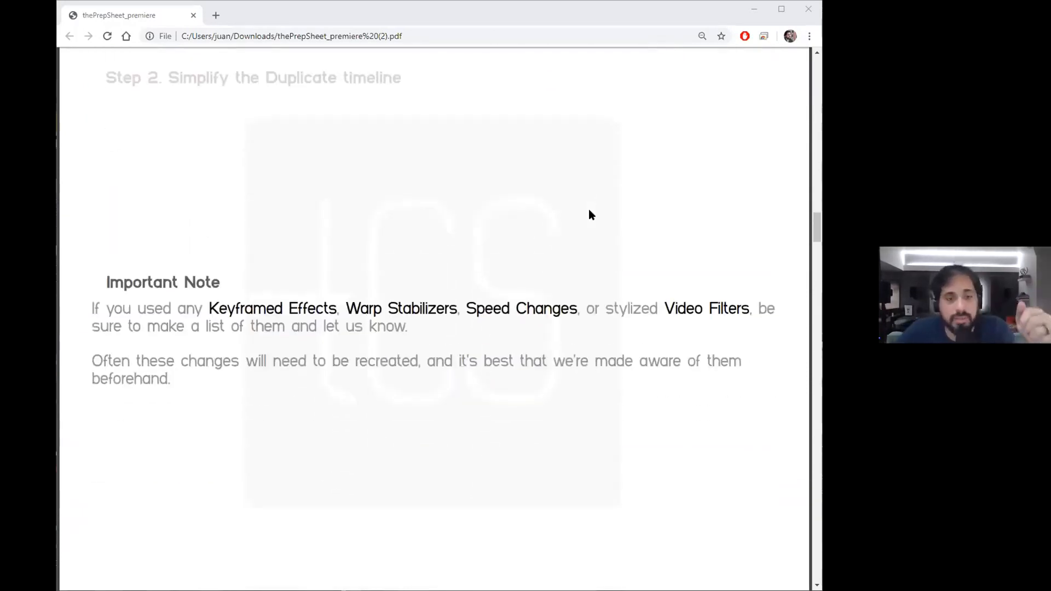
pyautogui.scroll(-2, 590, 211)
pyautogui.scroll(1, 589, 210)
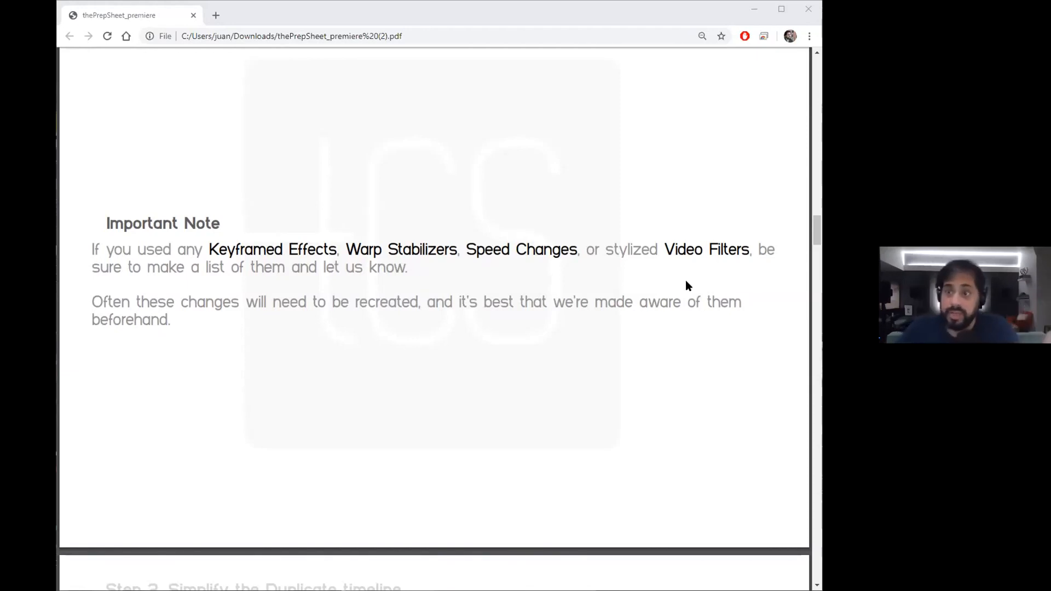
# Step: Read the Step 2 instructions on flattening multicam clips before making an XML
pyautogui.scroll(-10, 664, 298)
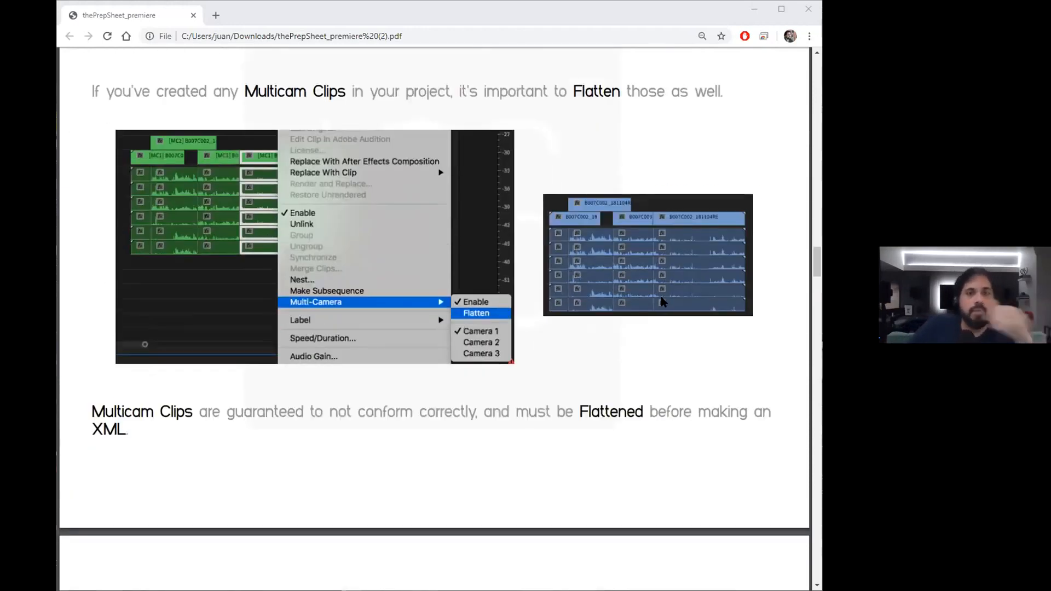
pyautogui.scroll(1, 663, 301)
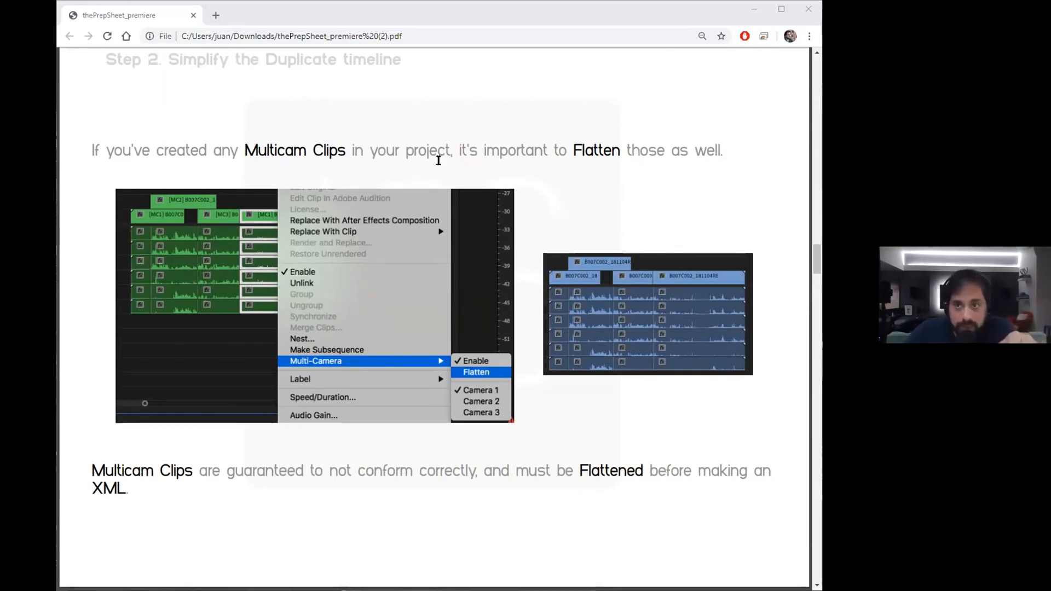
pyautogui.scroll(-3, 438, 160)
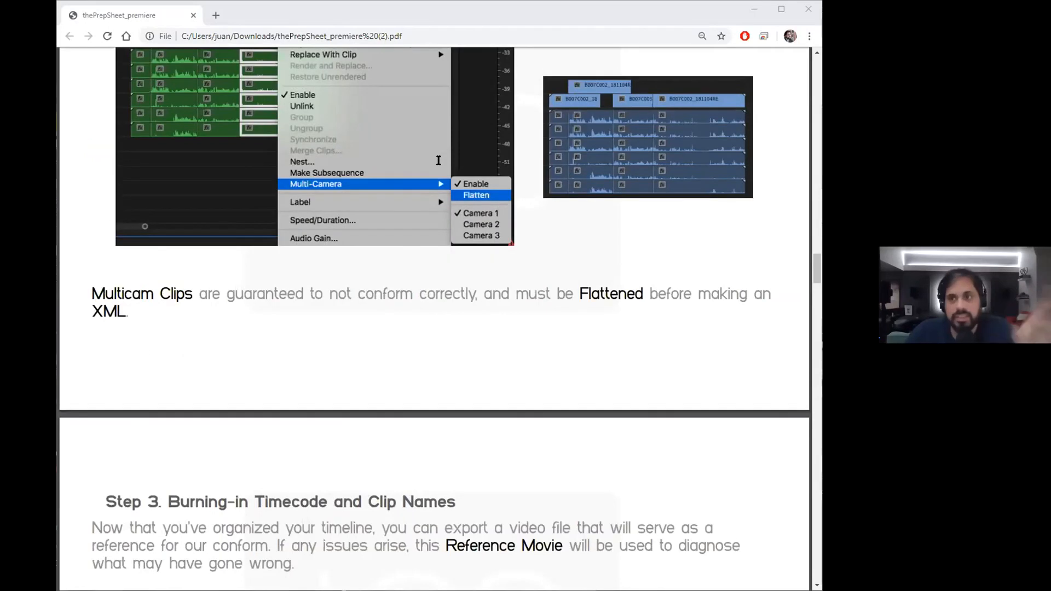
# Step: Review Step 3 on burning timecode and clip names into the reference movie, from the transparent video to the stacked overlays
pyautogui.scroll(-8, 439, 161)
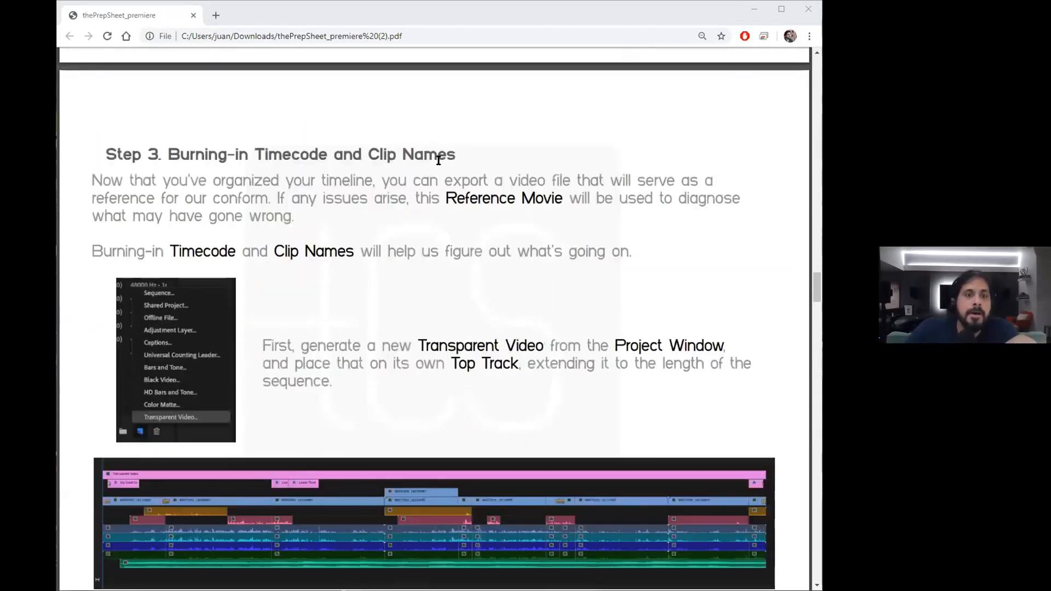
pyautogui.scroll(2, 438, 160)
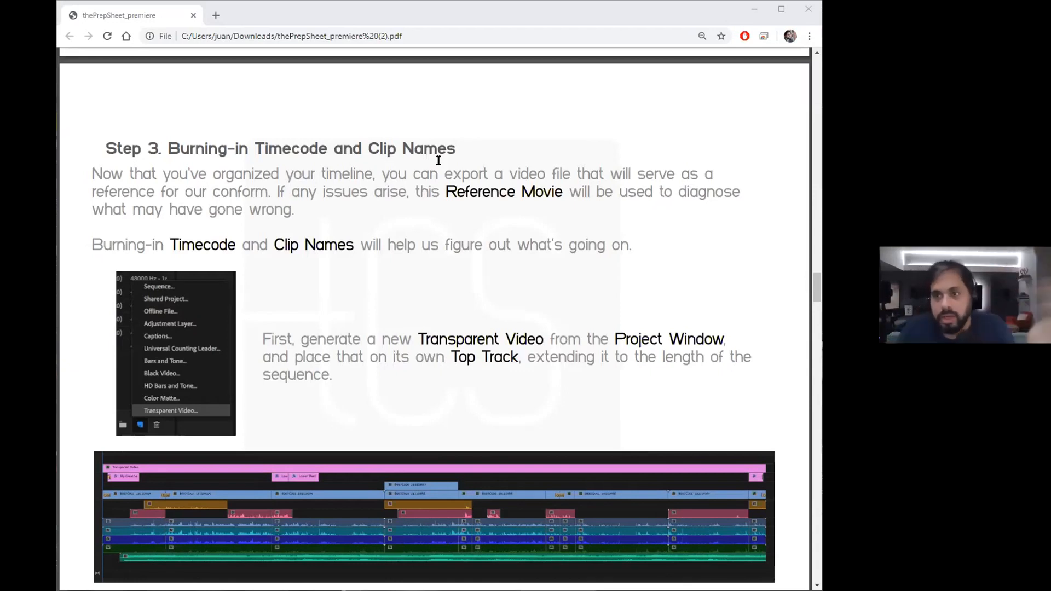
pyautogui.scroll(-3, 655, 189)
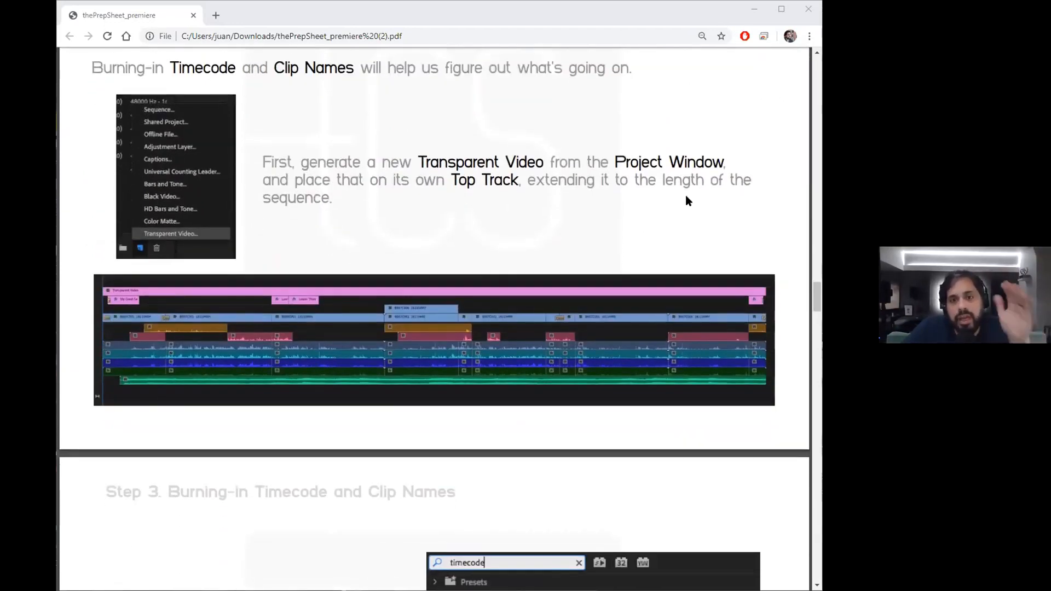
pyautogui.scroll(-4, 689, 201)
pyautogui.scroll(-5, 688, 200)
pyautogui.scroll(2, 689, 200)
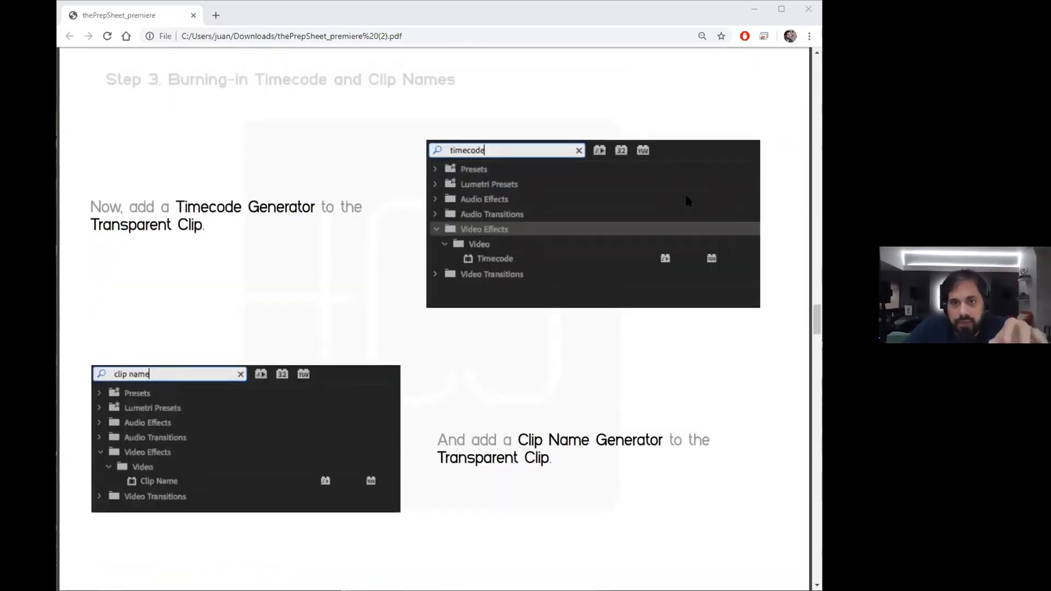
pyautogui.scroll(-11, 688, 200)
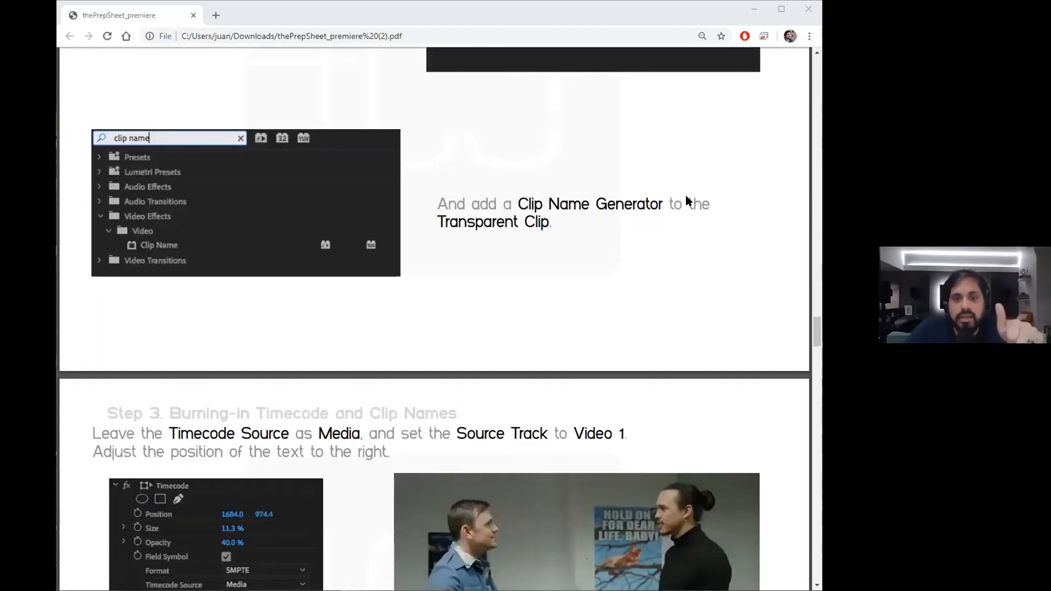
pyautogui.scroll(-6, 688, 201)
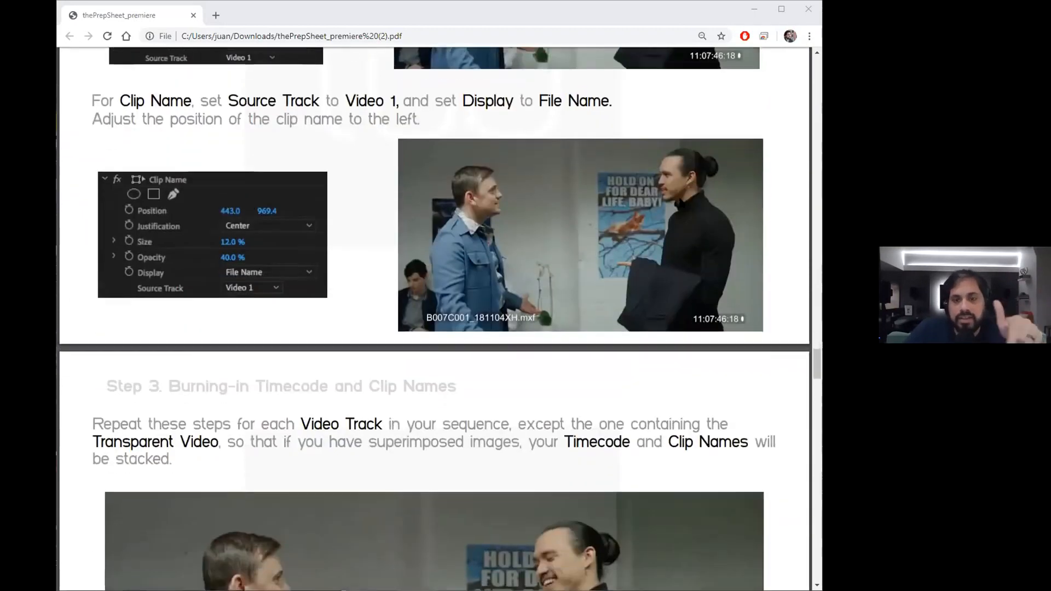
pyautogui.scroll(-3, 566, 275)
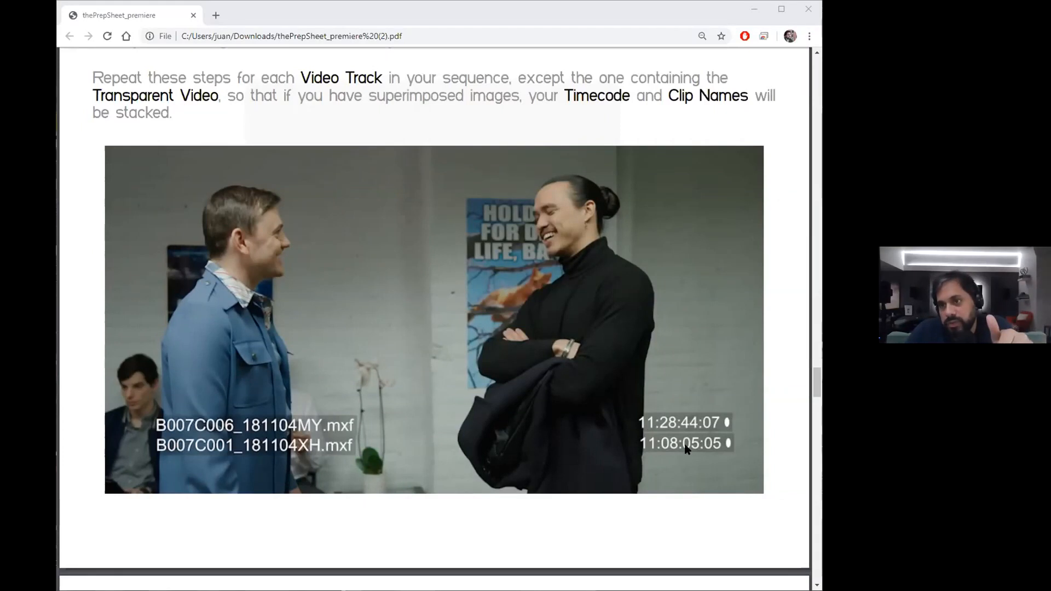
# Step: Examine Step 4's recommended codecs, export settings and file naming for the reference movie
pyautogui.scroll(-10, 681, 450)
pyautogui.scroll(-3, 682, 450)
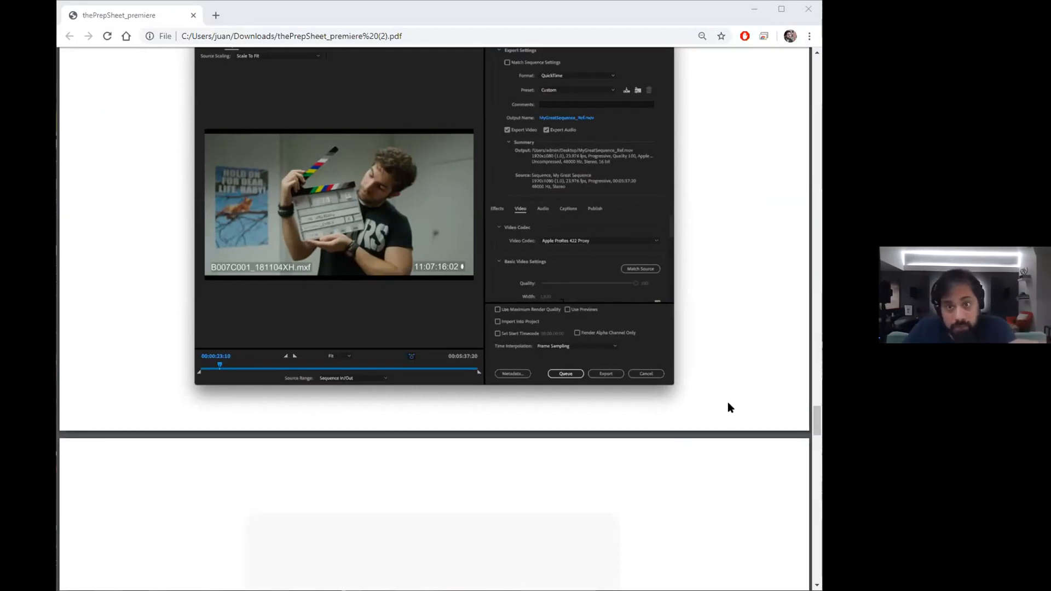
pyautogui.scroll(-8, 734, 396)
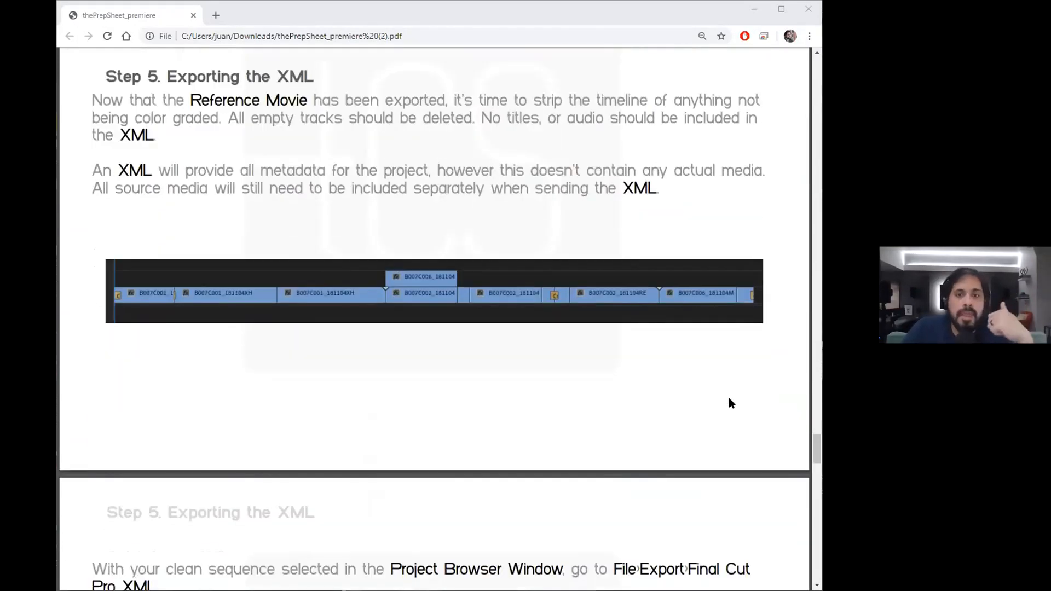
pyautogui.scroll(12, 730, 399)
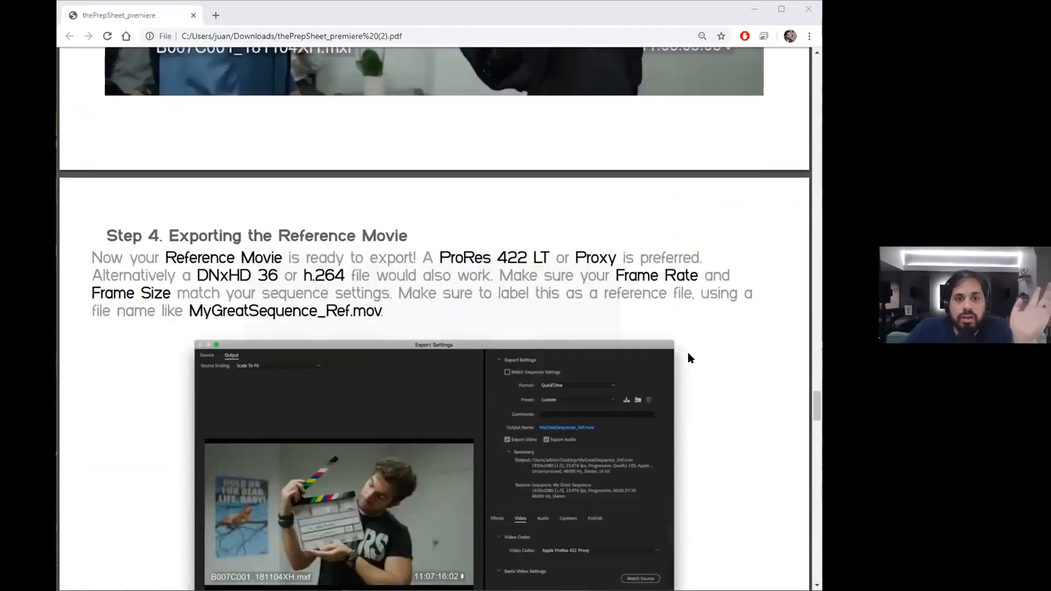
# Step: Review Step 5 on stripping the timeline, exporting a Final Cut Pro XML and including the Translation Results Report
pyautogui.scroll(-10, 687, 352)
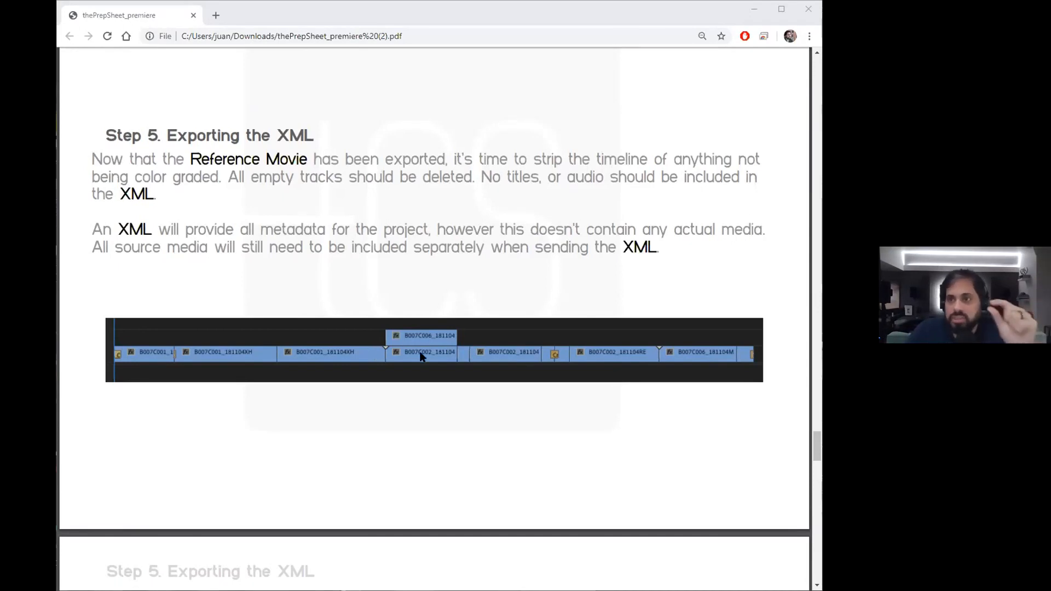
pyautogui.scroll(-6, 422, 356)
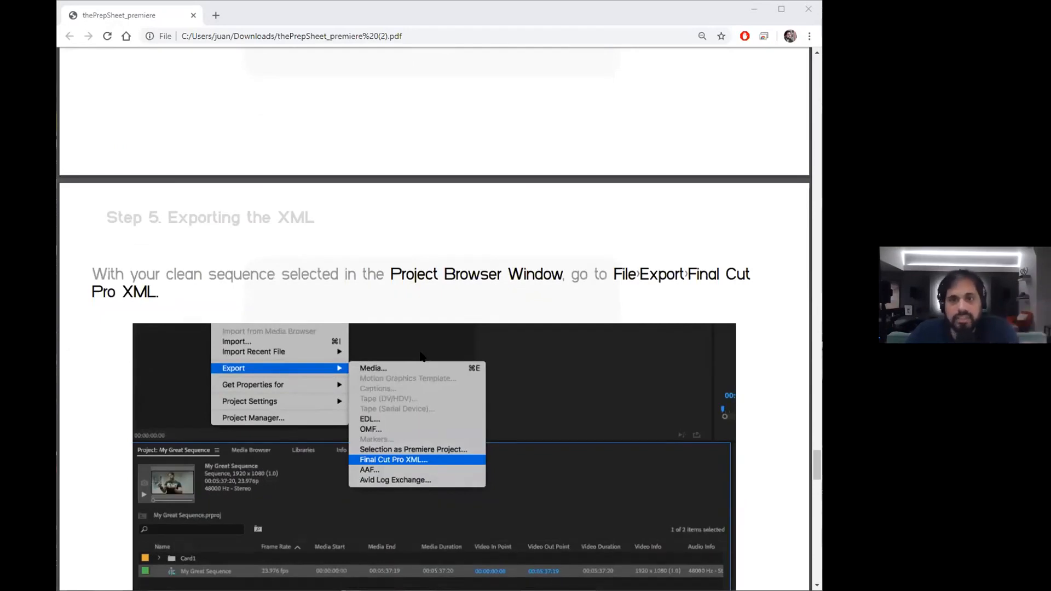
pyautogui.scroll(-5, 422, 356)
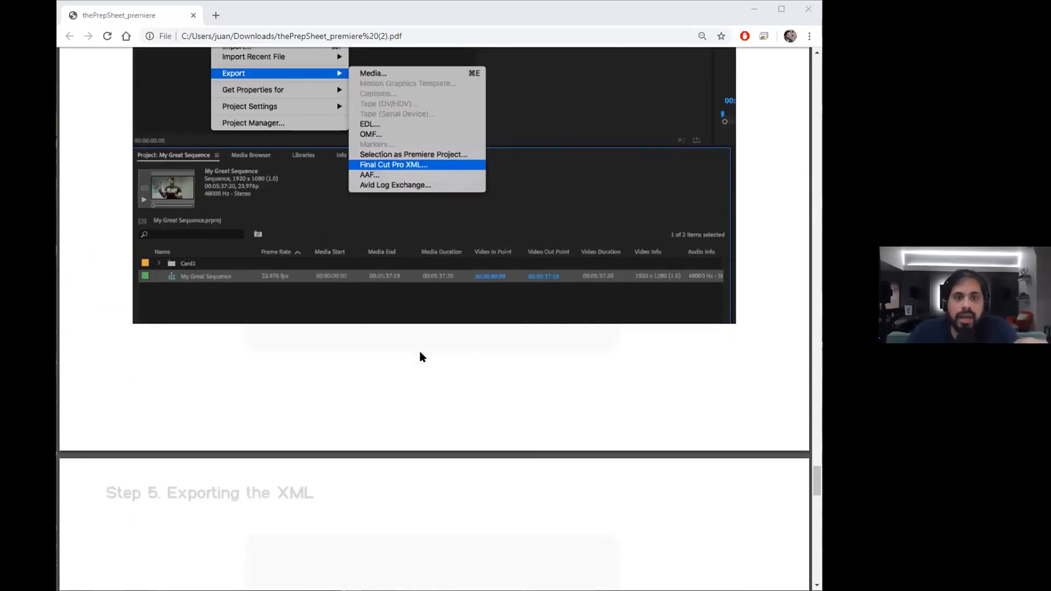
pyautogui.scroll(-3, 422, 356)
pyautogui.scroll(4, 421, 356)
pyautogui.scroll(-3, 422, 356)
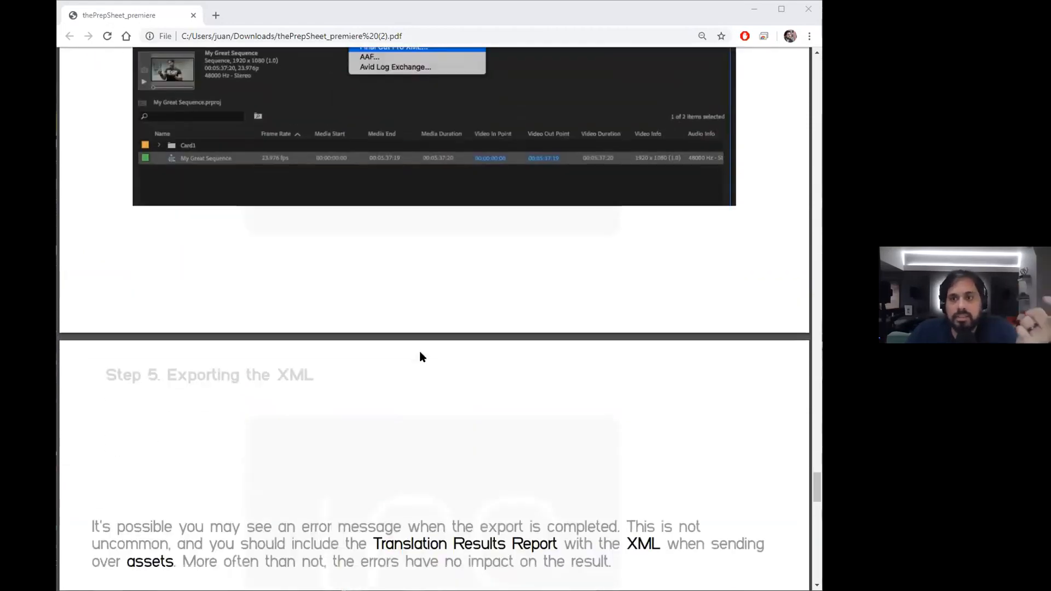
pyautogui.scroll(-3, 421, 357)
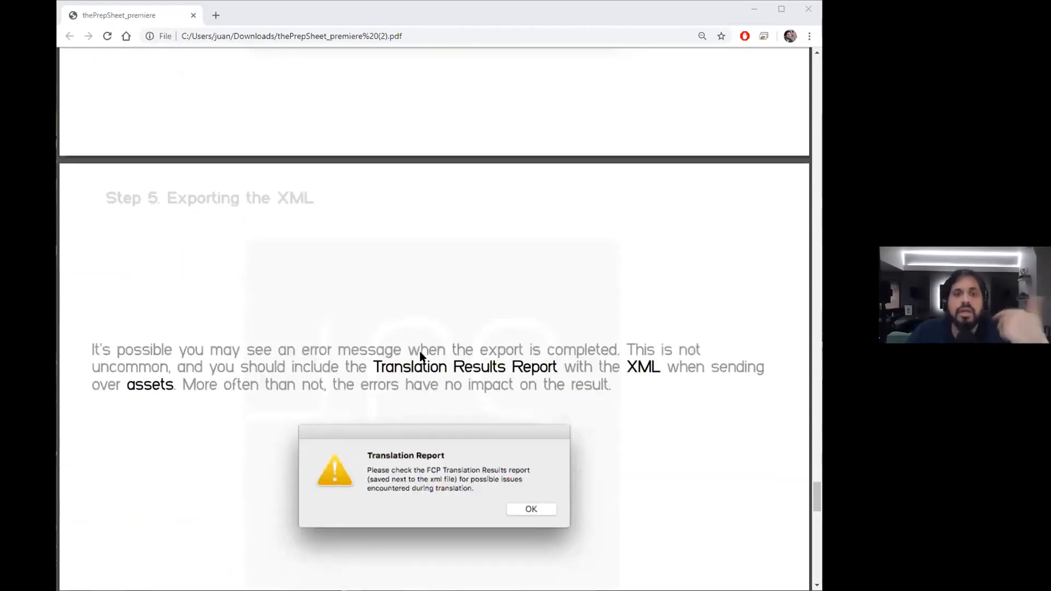
# Step: Read on past Step 5 to the instructions on sending a high-res media drive and the start of theCheckList
pyautogui.scroll(-5, 421, 357)
pyautogui.scroll(-18, 421, 356)
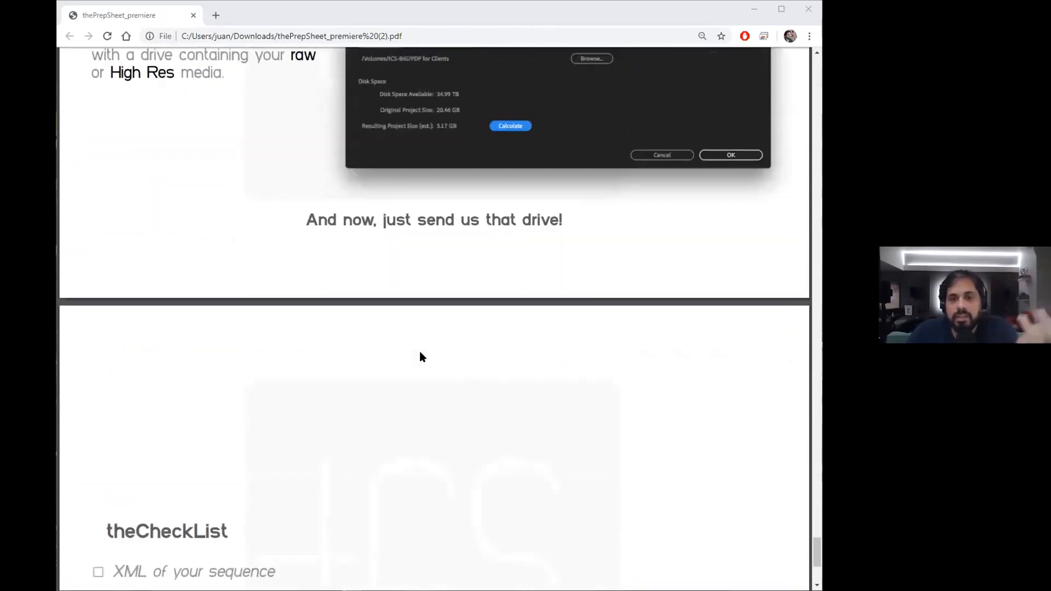
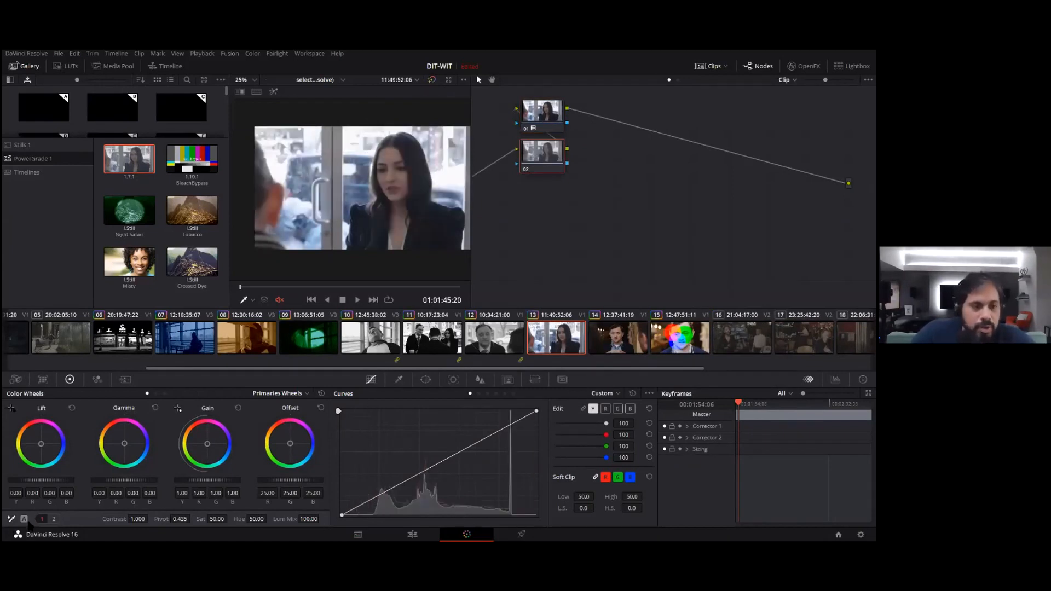
# Step: Lower the highlights on node 02 of clip 13 to -96, comparing the picture with the grade bypassed
pyautogui.click(54, 519)
pyautogui.moveTo(309, 519); pyautogui.dragTo(322, 519)
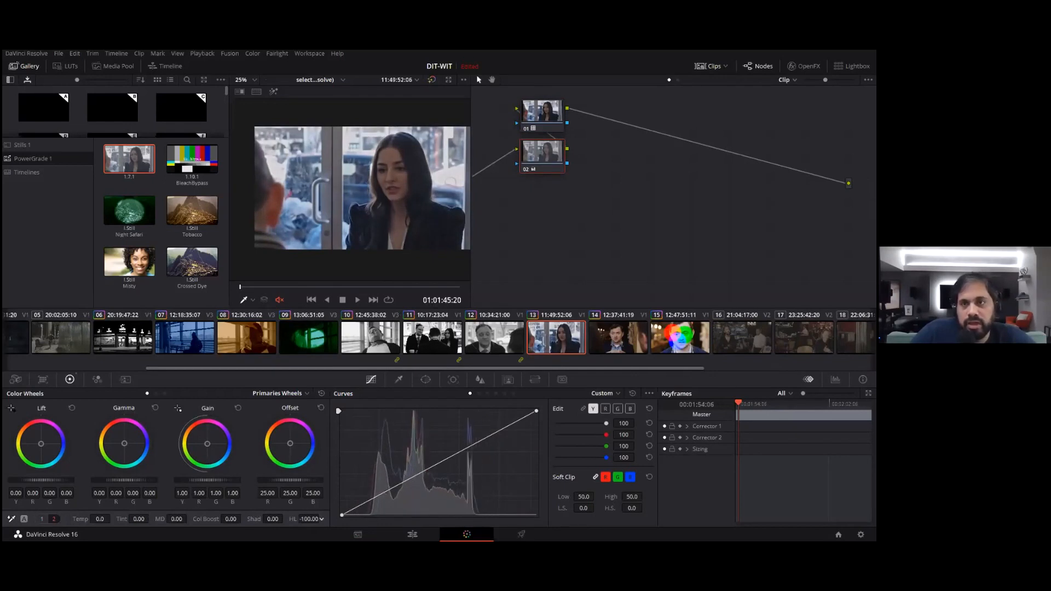
pyautogui.hotkey('shift', 'd')
pyautogui.hotkey('shift', 'd')
pyautogui.hotkey('shift', 'd')
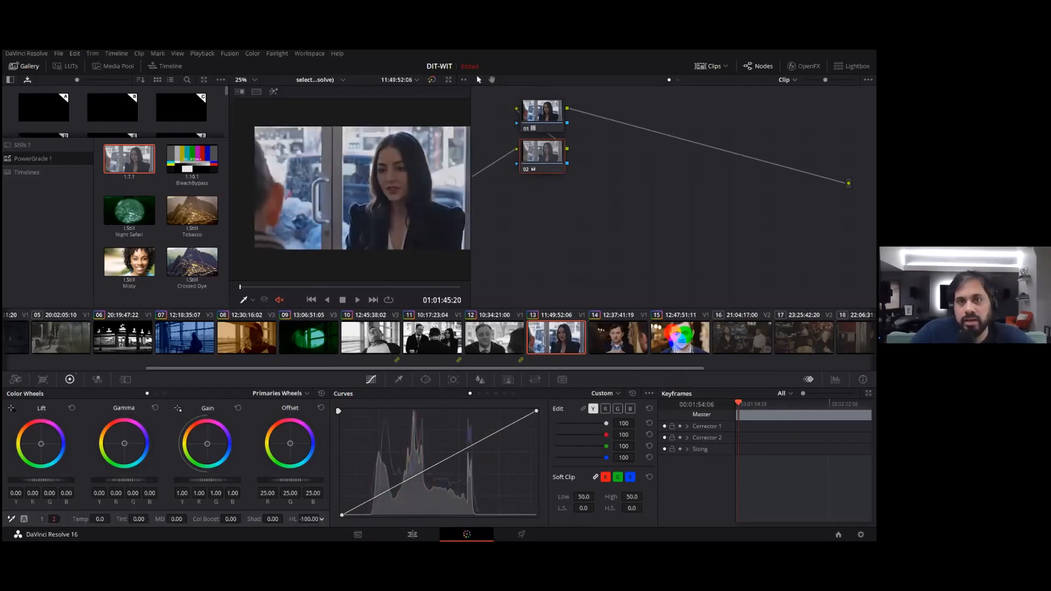
pyautogui.moveTo(321, 519); pyautogui.dragTo(320, 519)
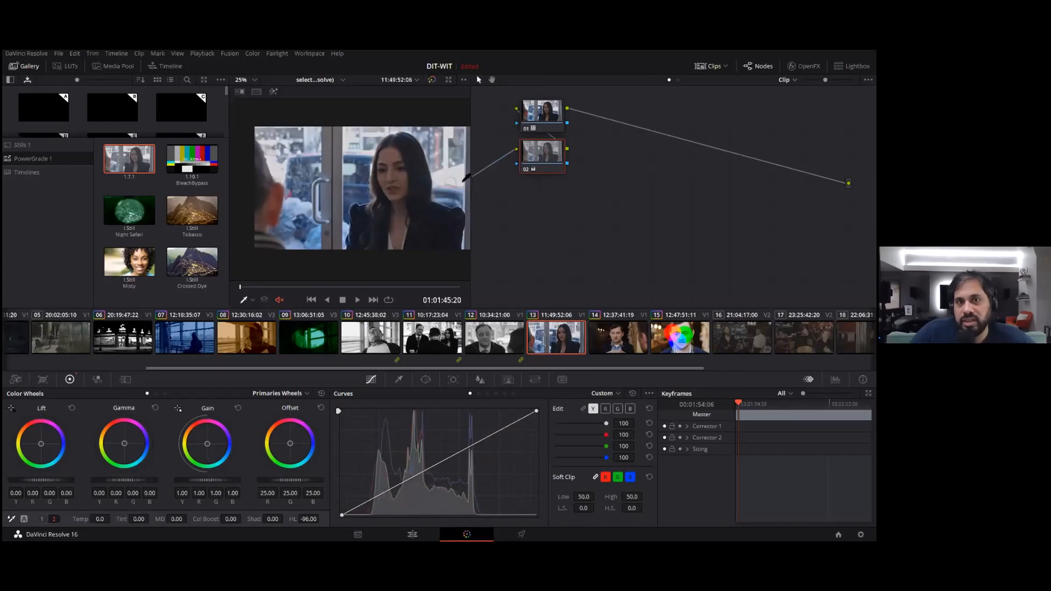
# Step: Remove clip 12 from its group and apply clip 13's grade to it
pyautogui.click(482, 339)
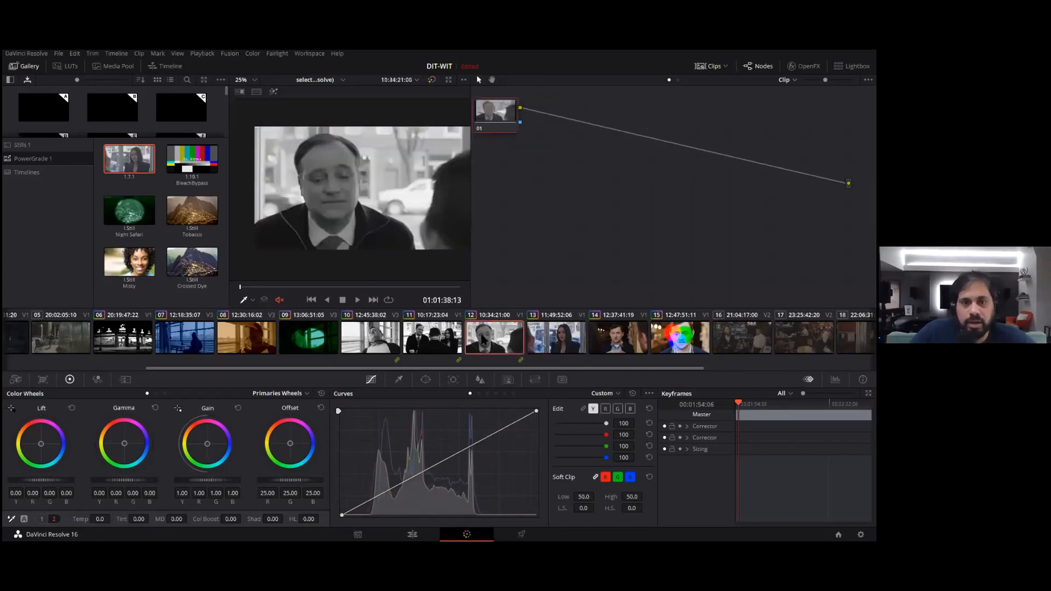
pyautogui.rightClick(500, 345)
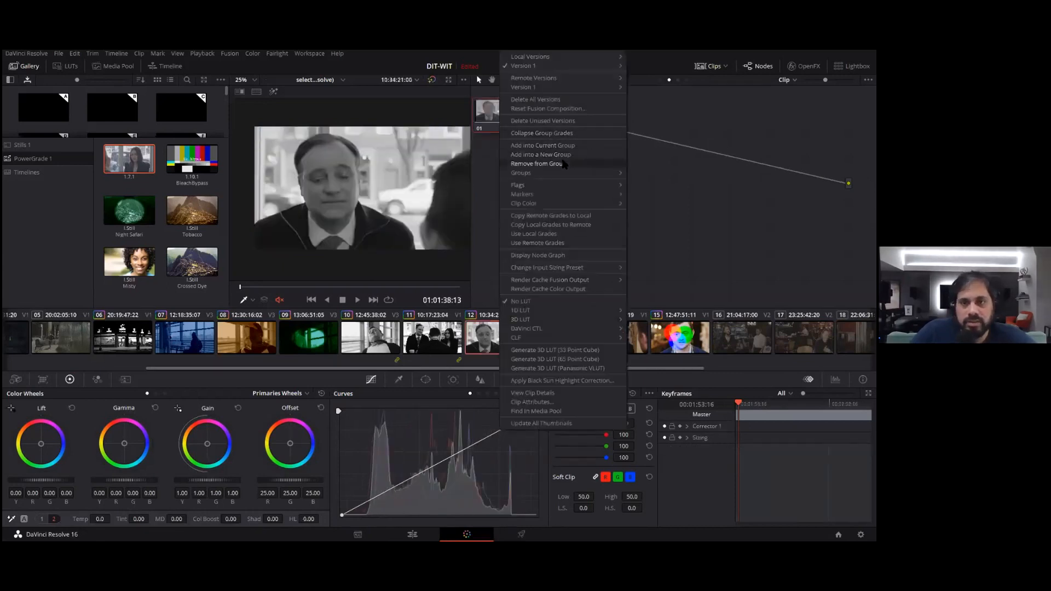
pyautogui.click(561, 162)
pyautogui.press('=')
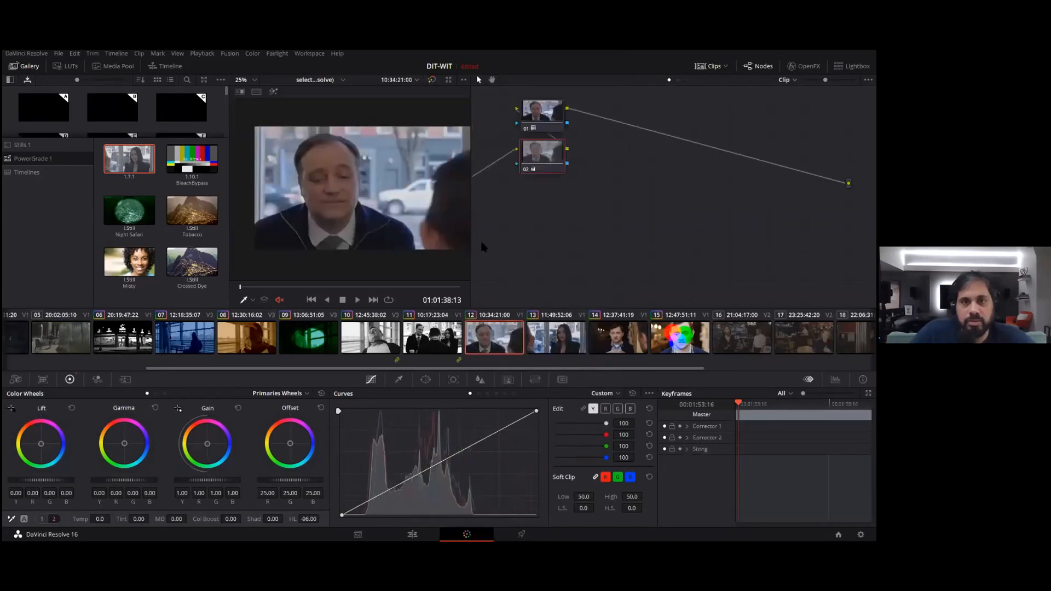
# Step: Try node 02's highlights at -100 on clip 12, and reset that node's grade
pyautogui.moveTo(308, 519); pyautogui.dragTo(321, 519)
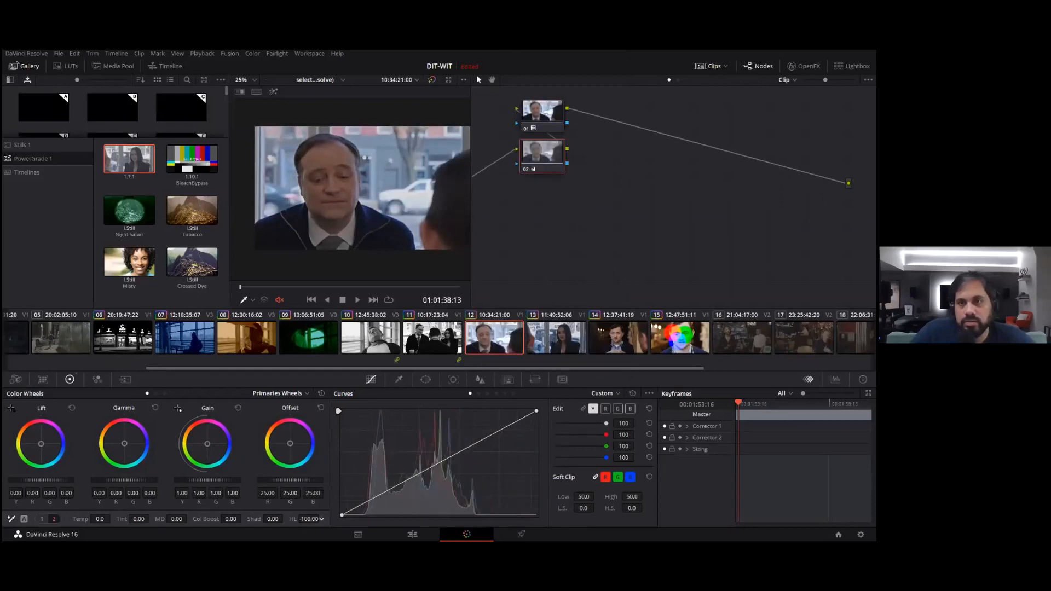
pyautogui.rightClick(552, 167)
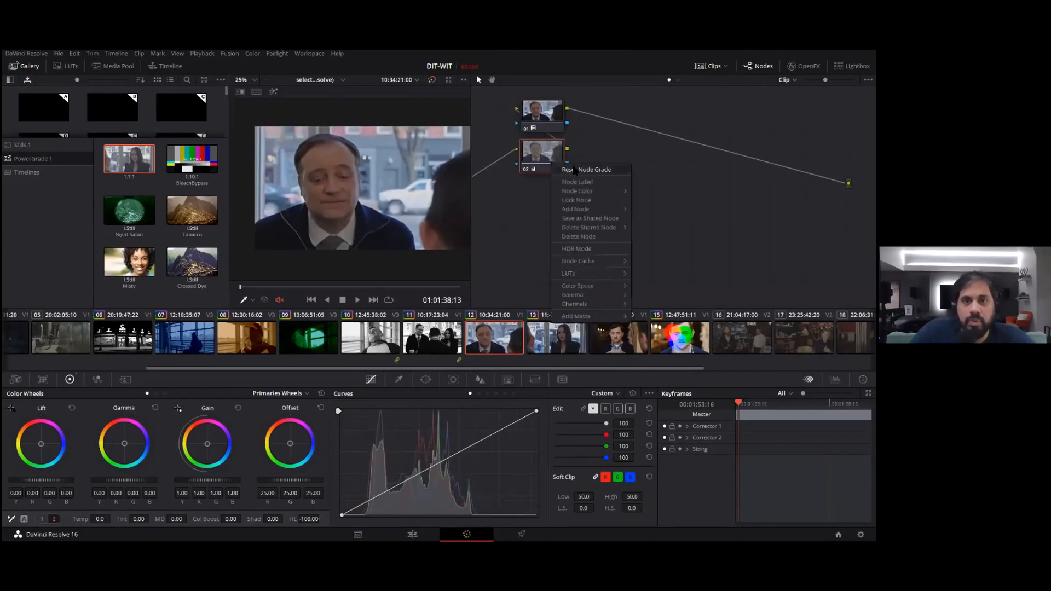
pyautogui.click(574, 170)
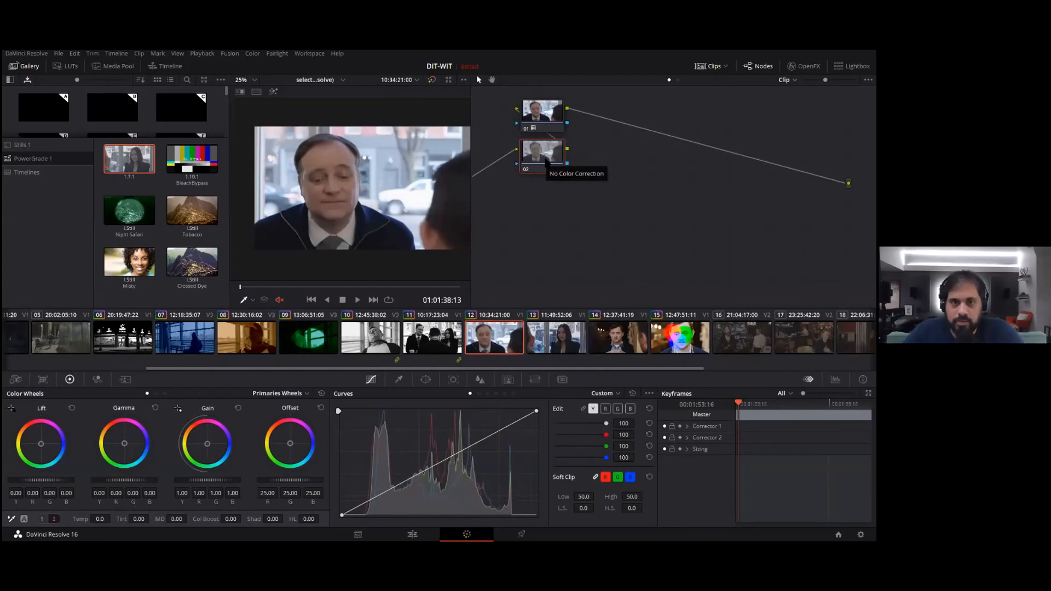
# Step: Clear the effects library search and apply the Color Space Transform effect to node 02
pyautogui.moveTo(546, 162); pyautogui.dragTo(522, 174)
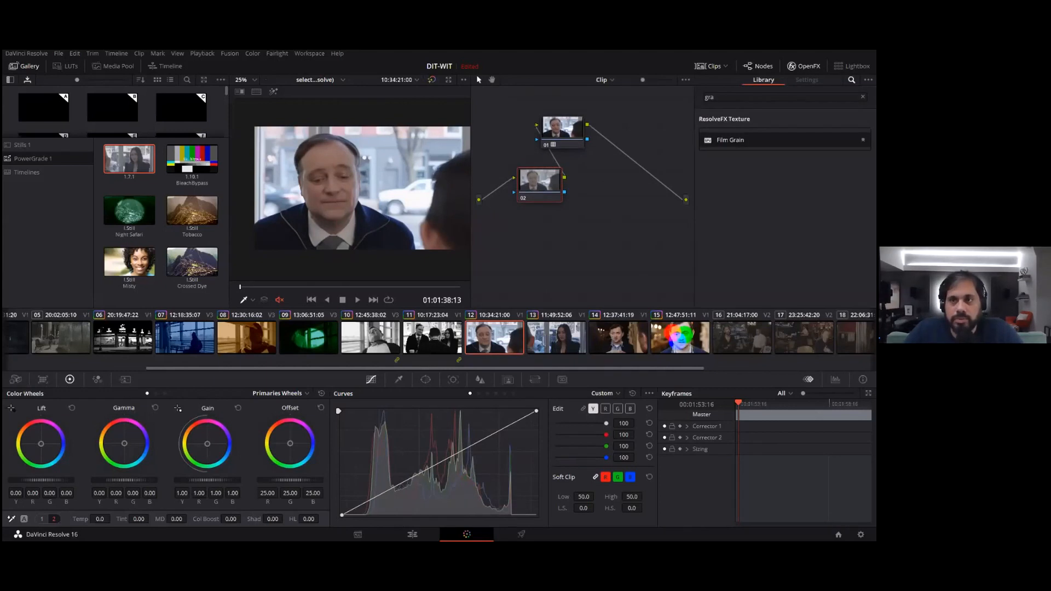
pyautogui.click(863, 97)
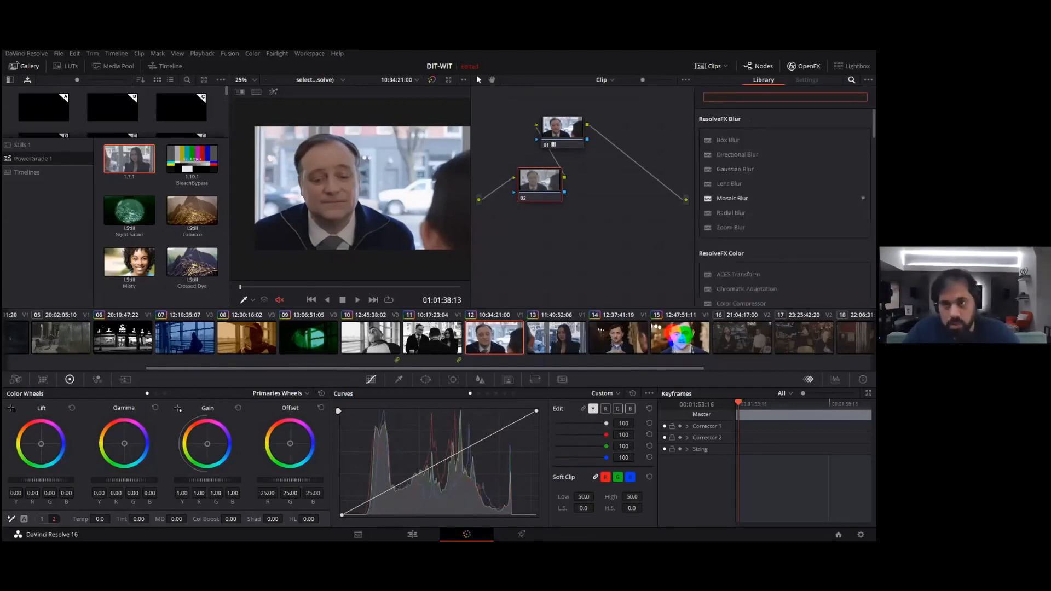
pyautogui.scroll(-1, 783, 219)
pyautogui.moveTo(747, 232); pyautogui.dragTo(540, 180)
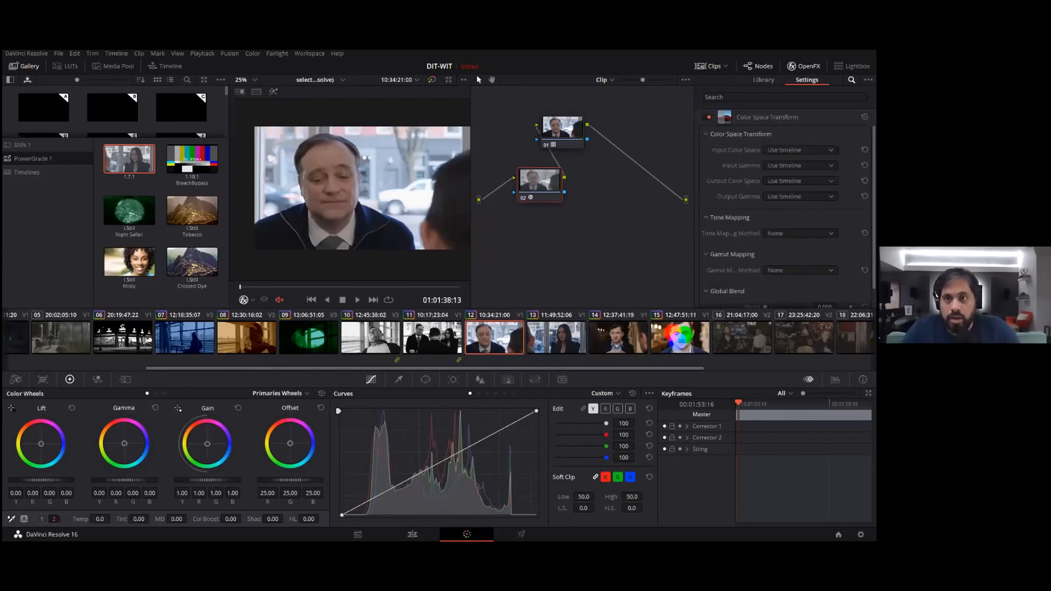
# Step: Set node 02's transform input to Sony S-Gamut3.Cine colour space and Sony S-Log3 gamma
pyautogui.click(800, 149)
pyautogui.scroll(-3, 788, 219)
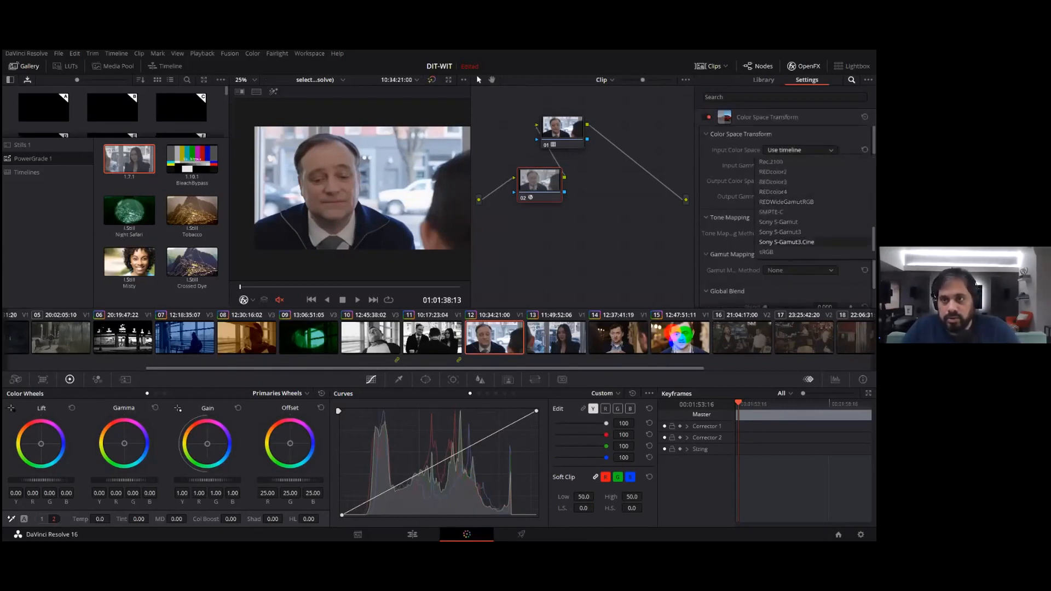
pyautogui.click(787, 242)
pyautogui.click(800, 165)
pyautogui.scroll(-5, 788, 230)
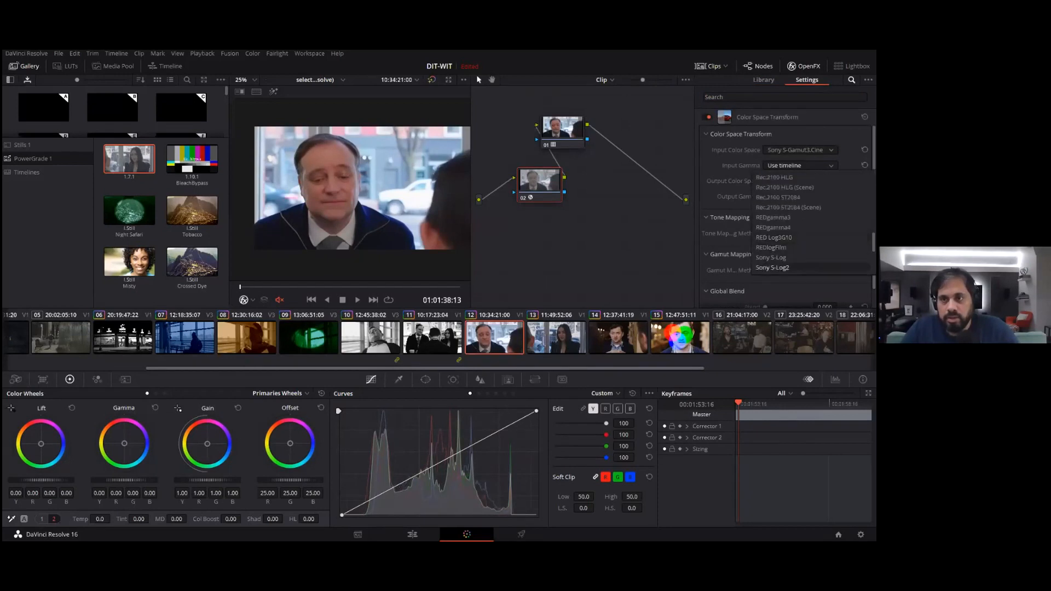
pyautogui.click(772, 277)
# Step: Set node 02's transform output to Sony S-Gamut3.Cine colour space and Linear gamma
pyautogui.click(800, 181)
pyautogui.scroll(-10, 789, 235)
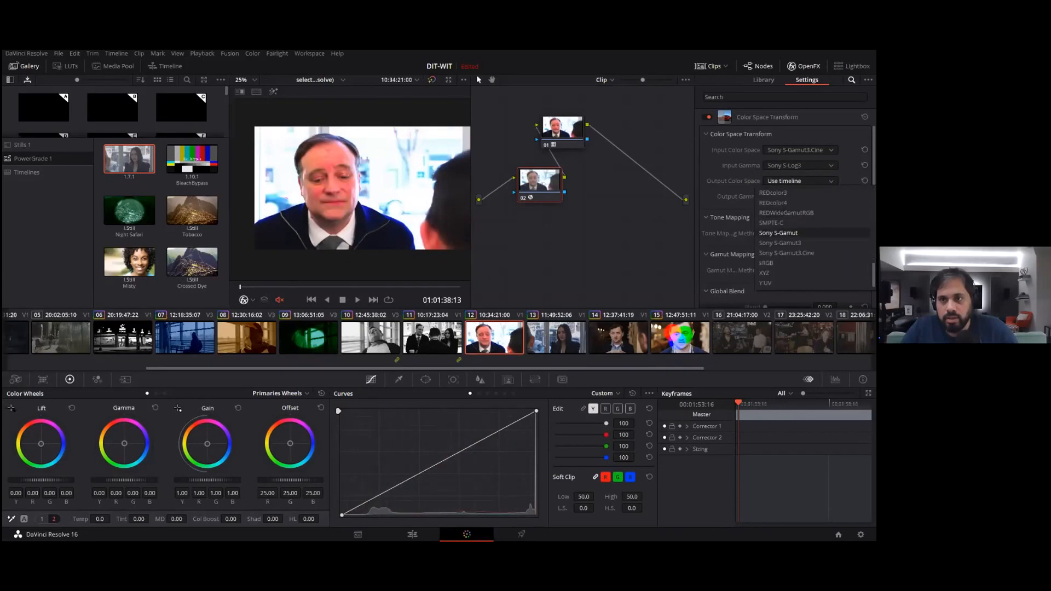
pyautogui.scroll(4, 788, 263)
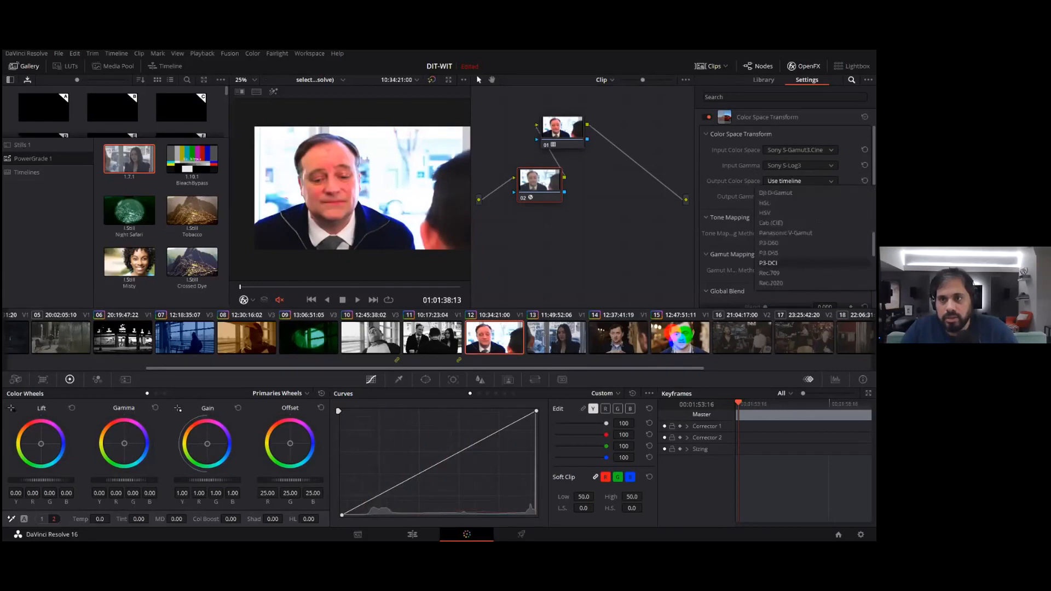
pyautogui.scroll(-3, 788, 263)
pyautogui.click(783, 263)
pyautogui.click(800, 196)
pyautogui.scroll(-7, 789, 252)
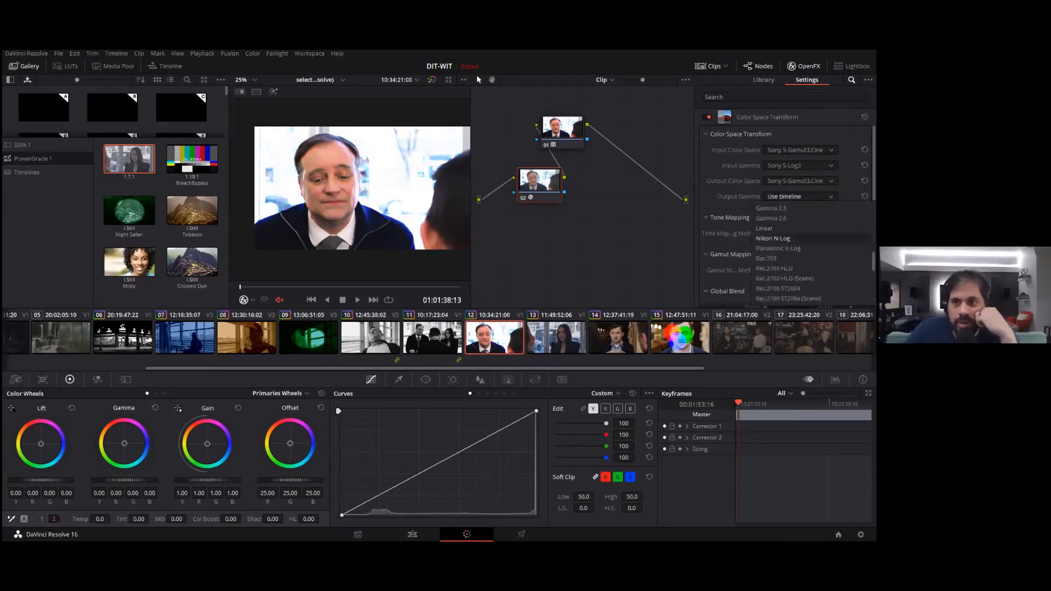
pyautogui.click(764, 228)
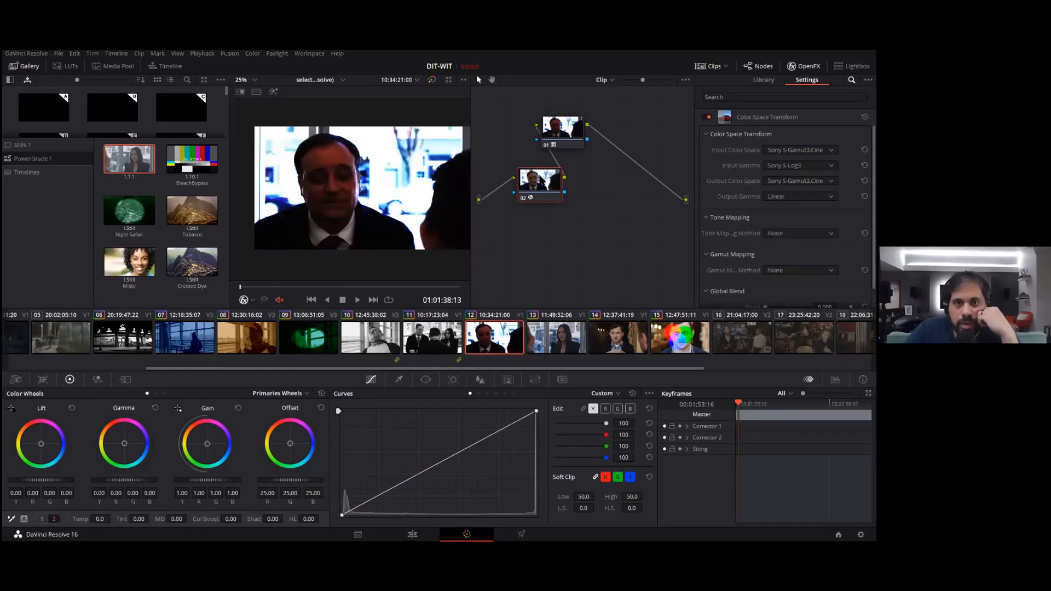
# Step: Add a serial node with a Color Space Transform effect after node 02
pyautogui.rightClick(542, 179)
pyautogui.moveTo(596, 224)
pyautogui.click(643, 222)
# Step: Set node 03's transform input to Linear gamma and Sony S-Gamut3.Cine colour space
pyautogui.click(800, 166)
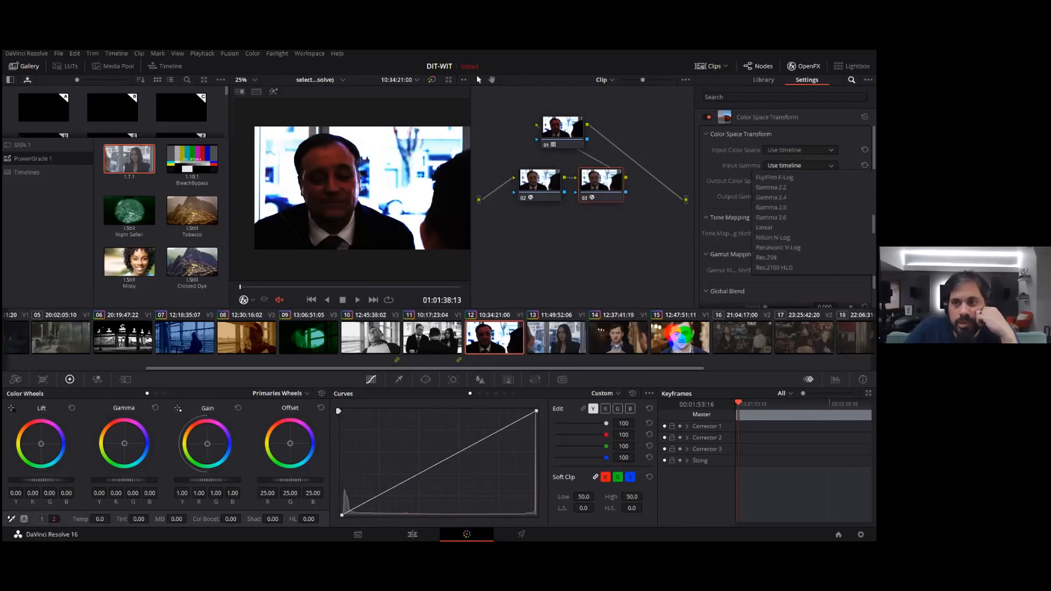
pyautogui.click(765, 228)
pyautogui.click(800, 150)
pyautogui.scroll(-5, 789, 207)
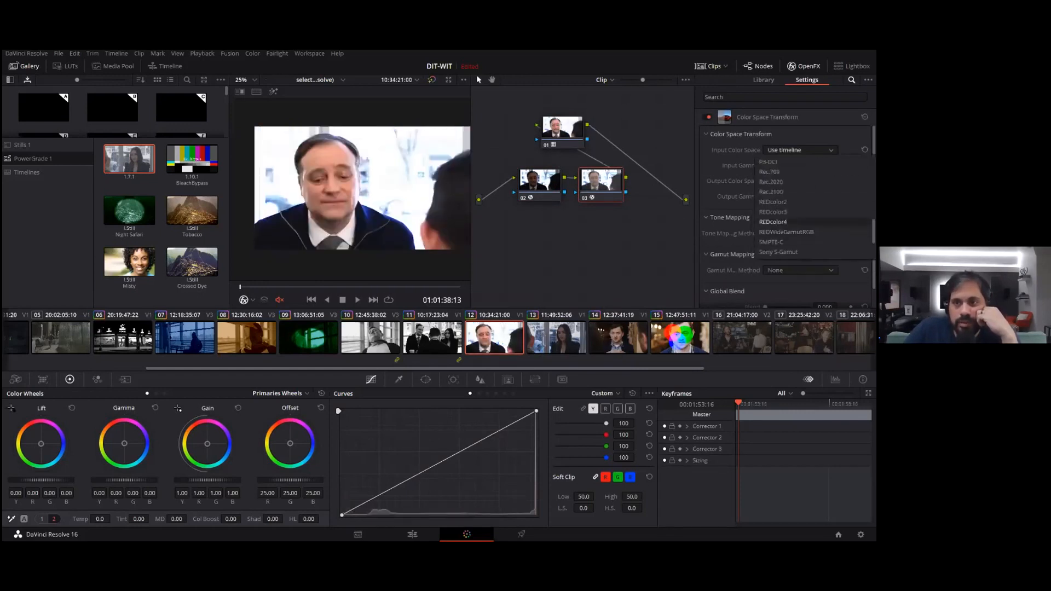
pyautogui.scroll(-2, 788, 230)
pyautogui.click(783, 251)
# Step: Set node 03's transform output to Sony S-Gamut3.Cine colour space and Sony S-Log3 gamma
pyautogui.click(800, 181)
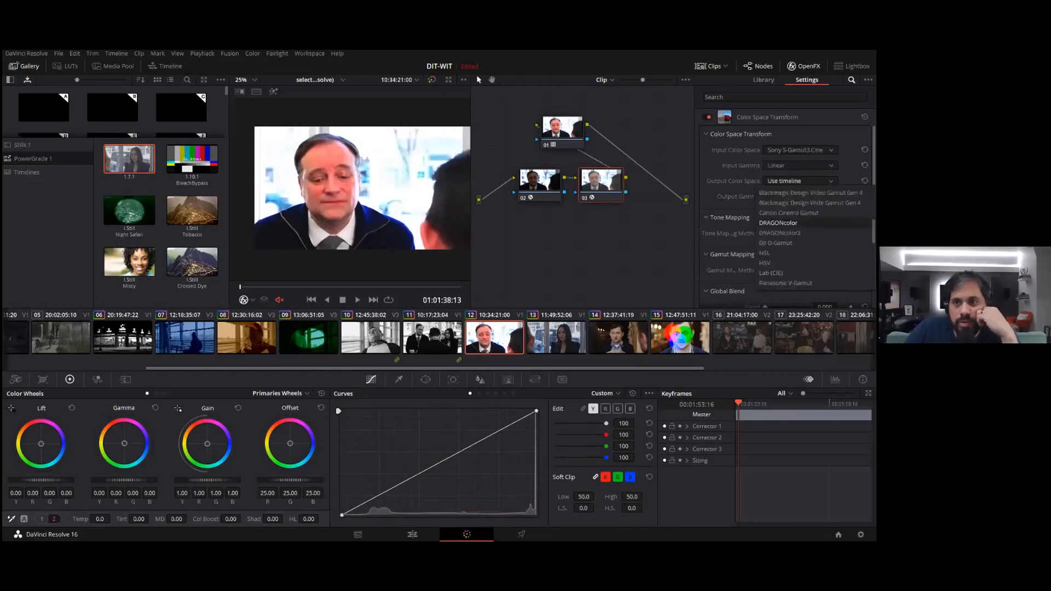
pyautogui.scroll(1, 788, 235)
pyautogui.scroll(-4, 788, 241)
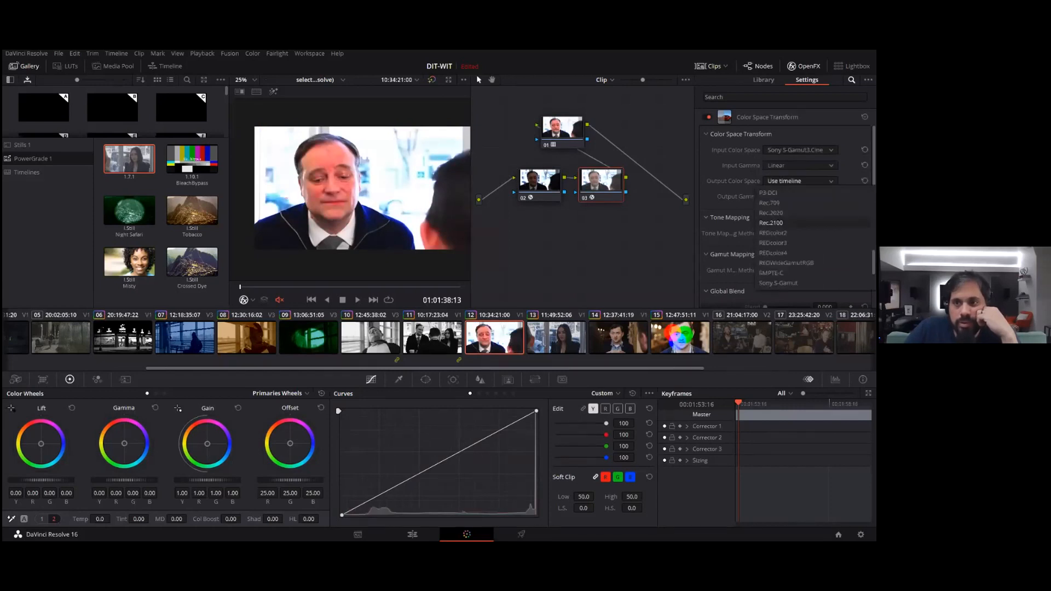
pyautogui.click(786, 253)
pyautogui.click(801, 196)
pyautogui.scroll(-3, 788, 252)
pyautogui.scroll(-1, 778, 268)
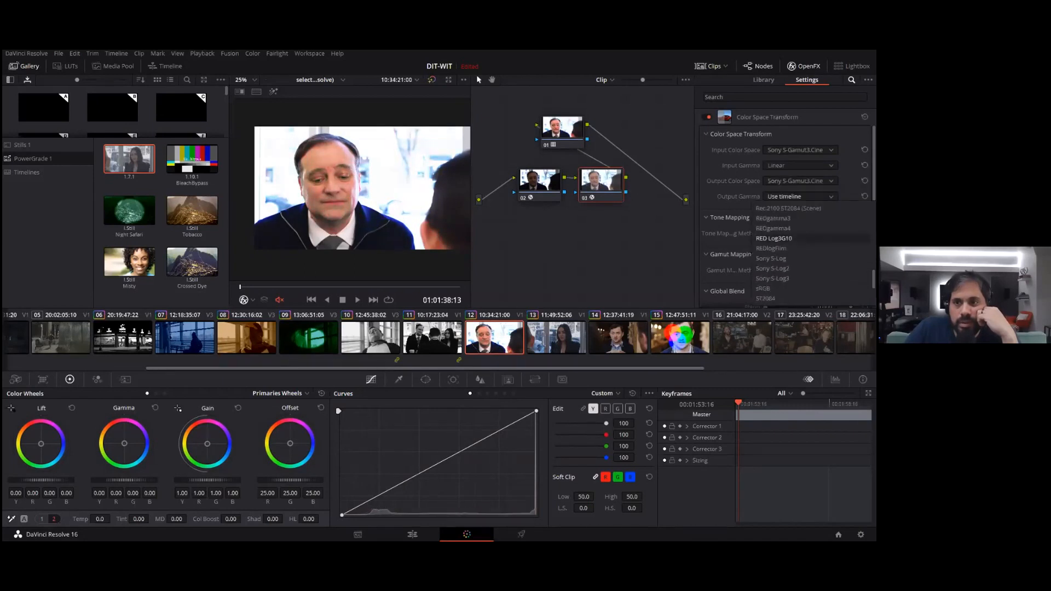
pyautogui.click(777, 269)
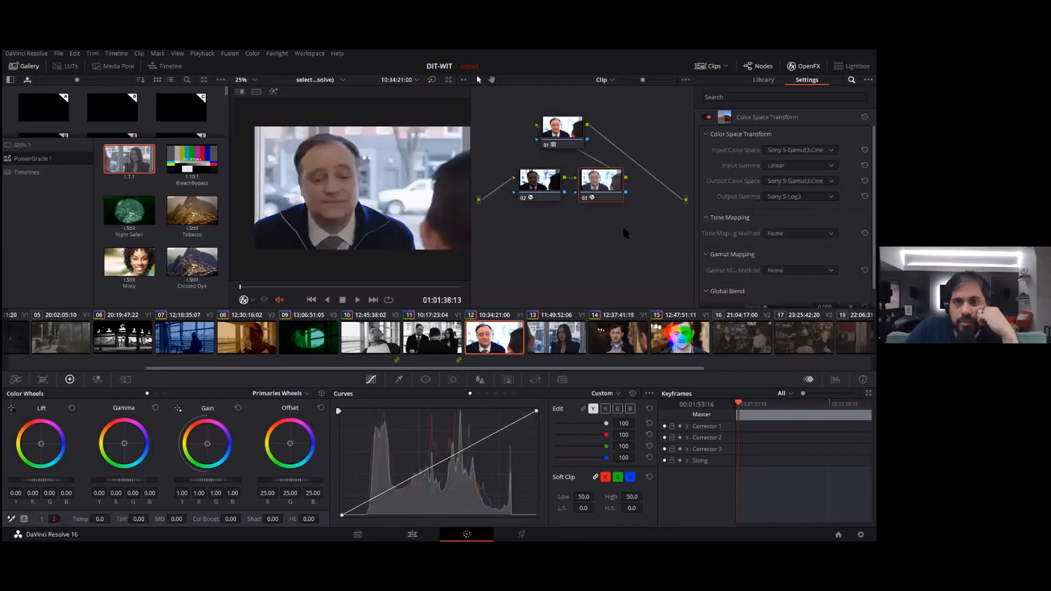
# Step: Spread the two Color Space Transform nodes apart and insert a new serial node between them
pyautogui.click(533, 189)
pyautogui.moveTo(522, 191); pyautogui.dragTo(613, 199)
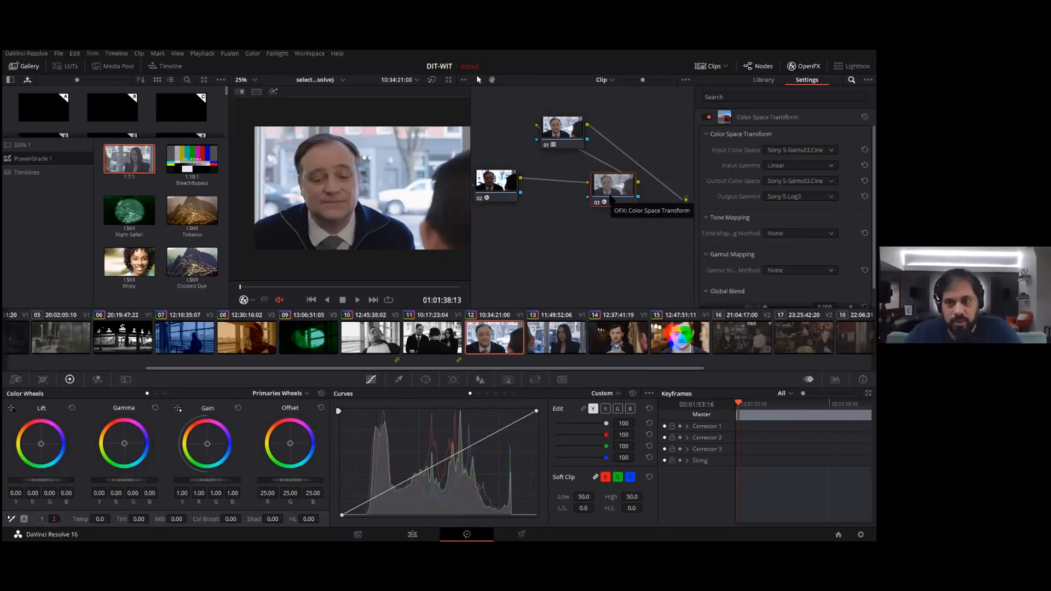
pyautogui.moveTo(500, 192); pyautogui.dragTo(496, 191)
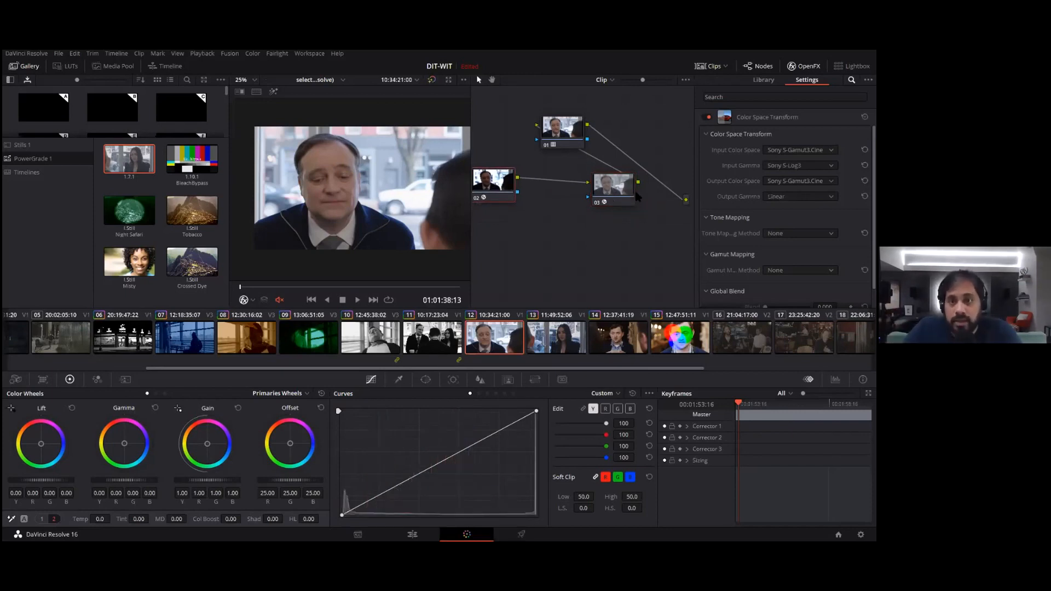
pyautogui.click(484, 197)
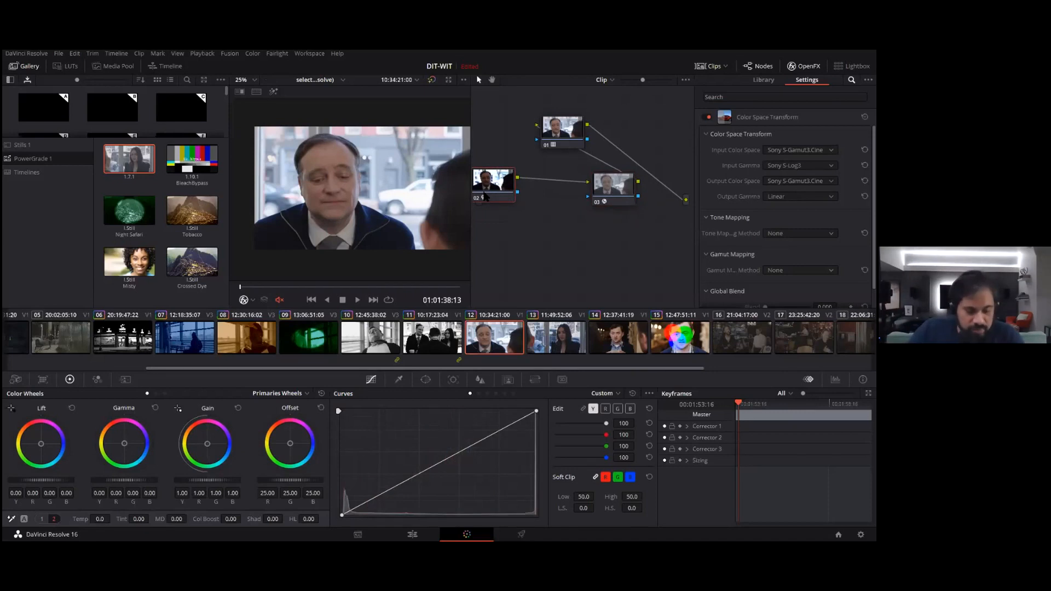
pyautogui.hotkey('alt', 's')
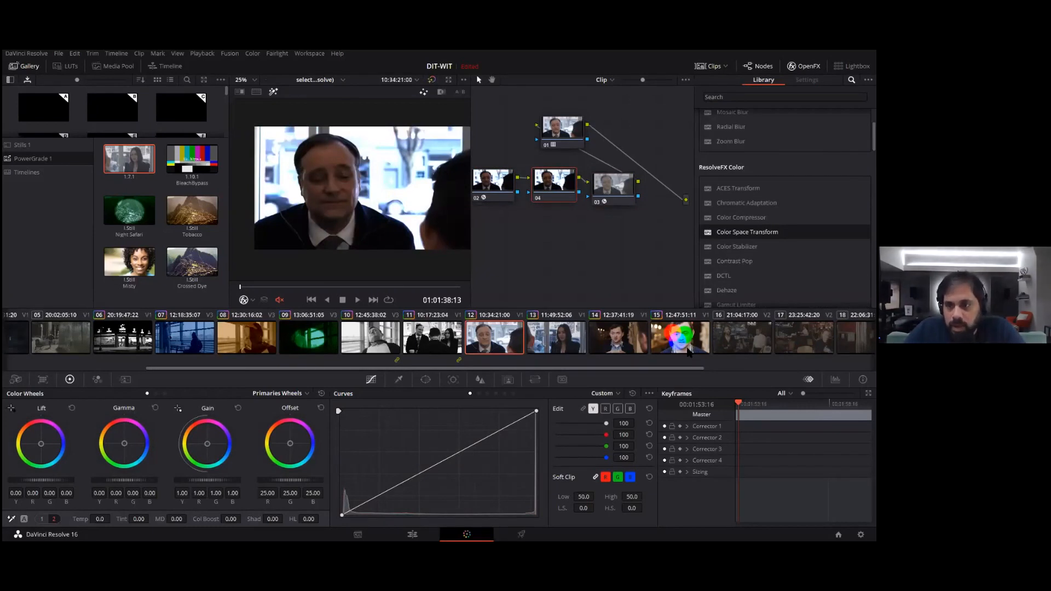
# Step: With the waveform scope displayed, set node 04's Lum Mix to 0 and lower its gain to 0.27
pyautogui.click(835, 379)
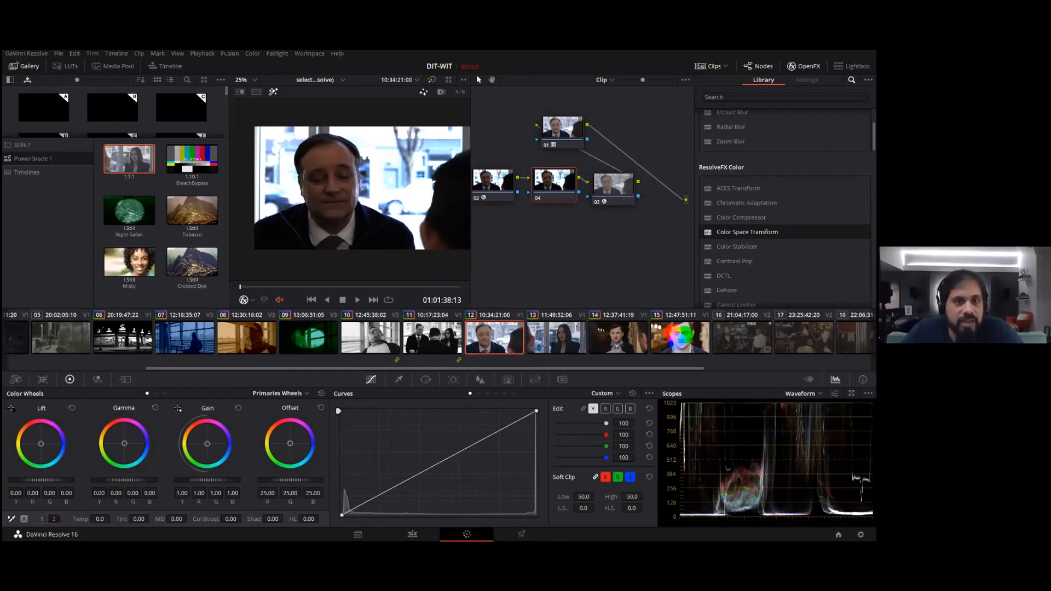
pyautogui.click(41, 520)
pyautogui.moveTo(319, 517); pyautogui.dragTo(315, 518)
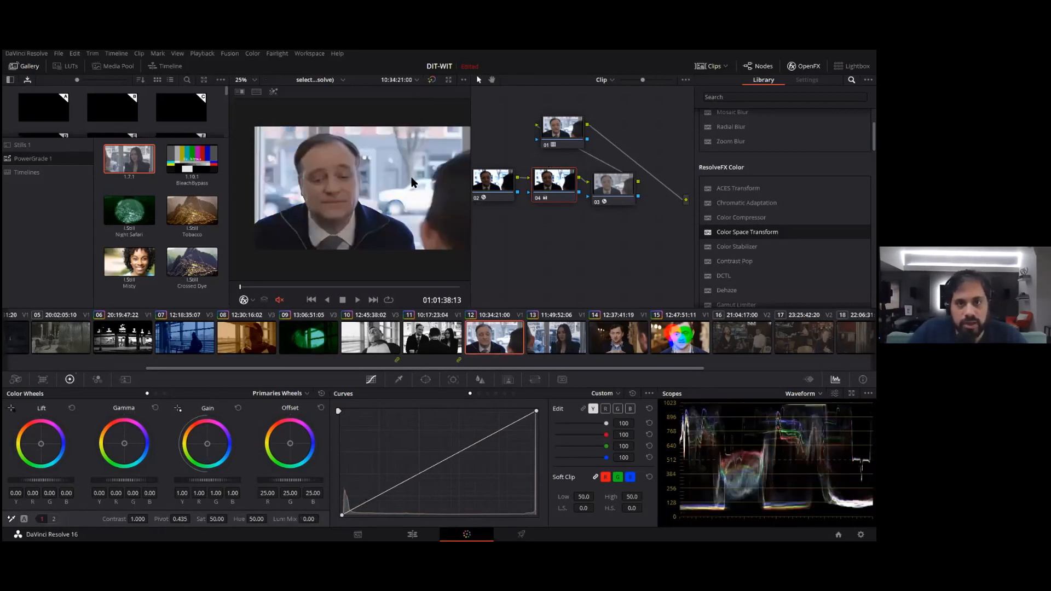
pyautogui.moveTo(222, 480); pyautogui.dragTo(160, 480)
# Step: Limit node 04 to the bright areas with a luminance qualifier at Low 65.0 and L.Soft 19.4, checking the selection highlight
pyautogui.click(399, 379)
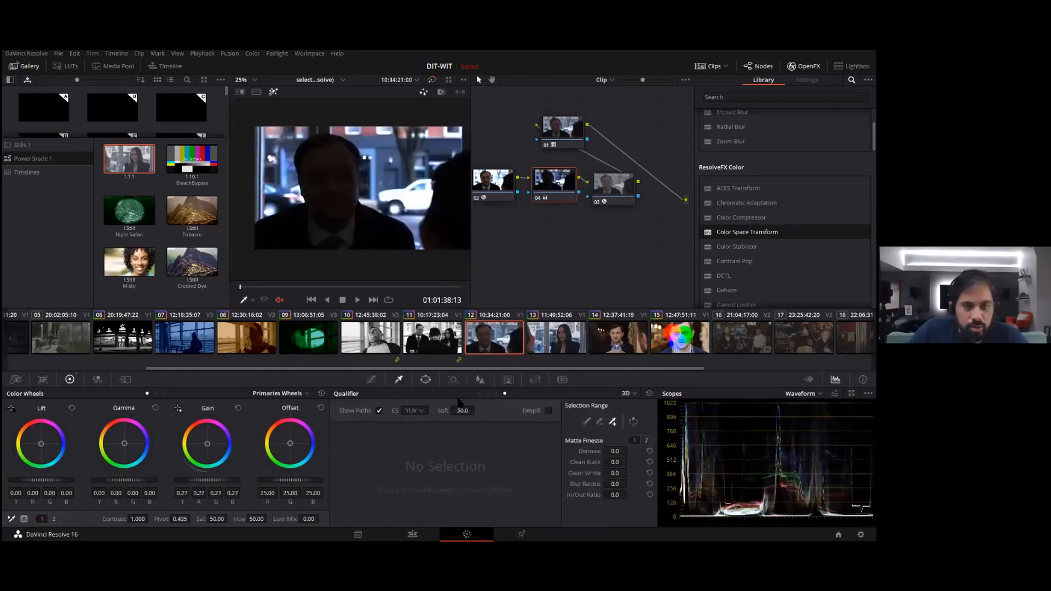
pyautogui.click(478, 393)
pyautogui.click(496, 394)
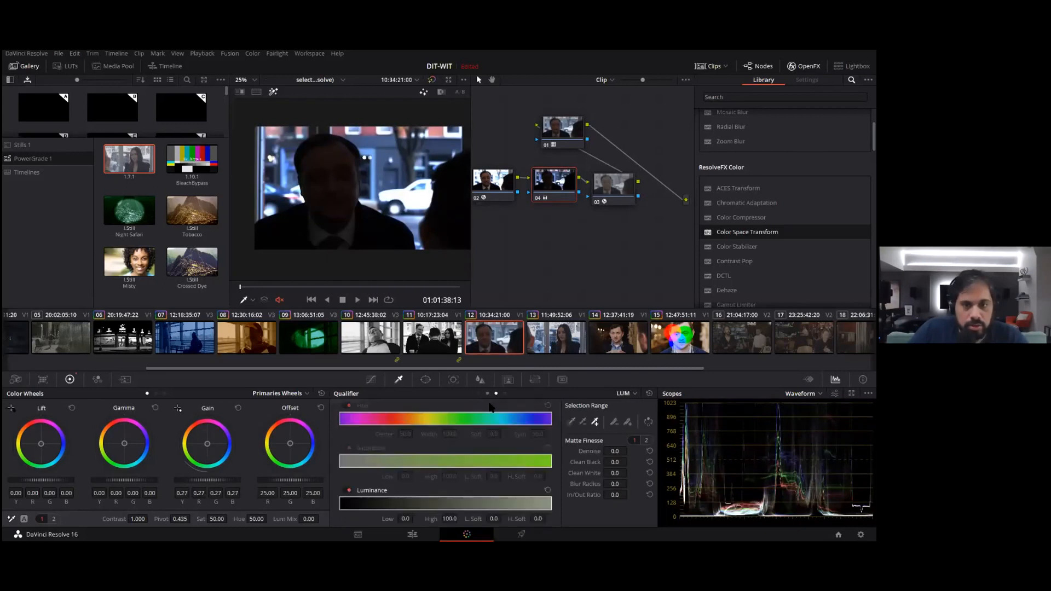
pyautogui.moveTo(398, 499); pyautogui.dragTo(507, 518)
pyautogui.moveTo(409, 520); pyautogui.dragTo(416, 518)
pyautogui.hotkey('shift', 'h')
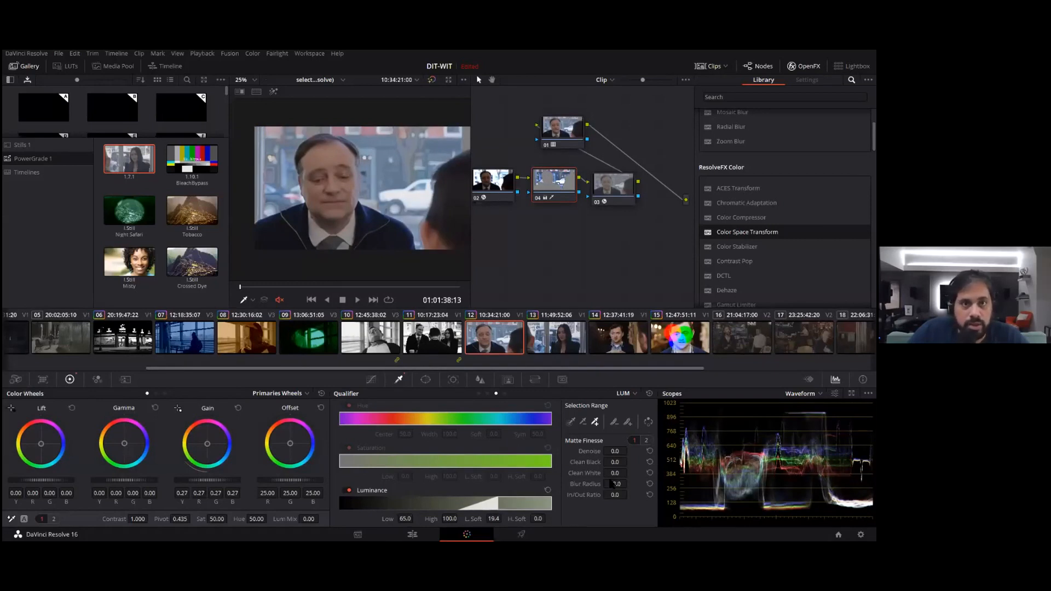
# Step: Refine node 04's luminance qualifier to Blur Radius about 98, L.Soft 29.6 and Low 72.0, and raise its gain to 0.74
pyautogui.moveTo(615, 484); pyautogui.dragTo(630, 484)
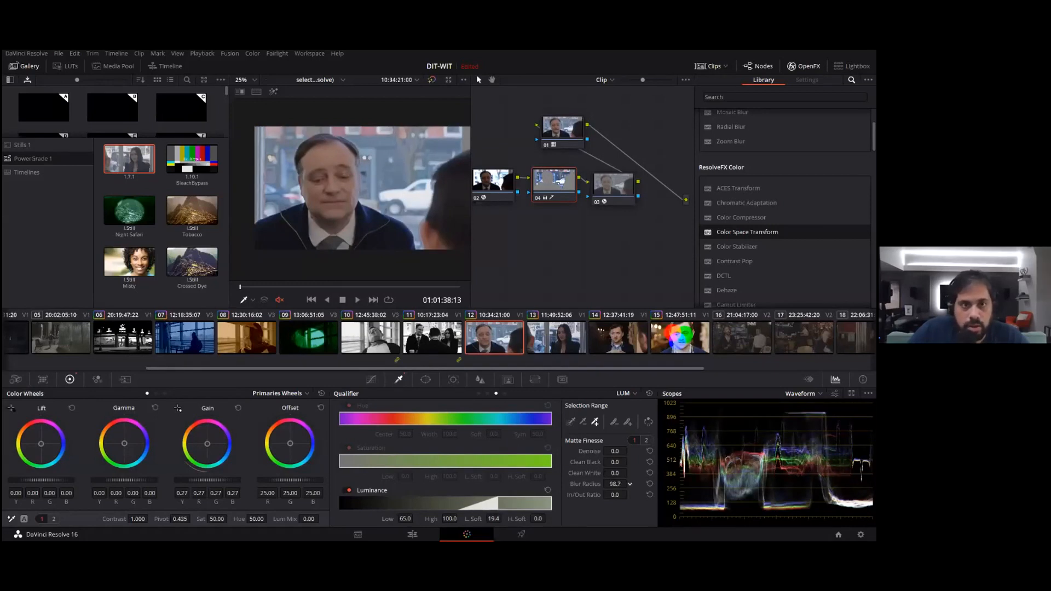
pyautogui.moveTo(491, 519); pyautogui.dragTo(503, 518)
pyautogui.moveTo(406, 519); pyautogui.dragTo(410, 519)
pyautogui.moveTo(214, 481); pyautogui.dragTo(245, 481)
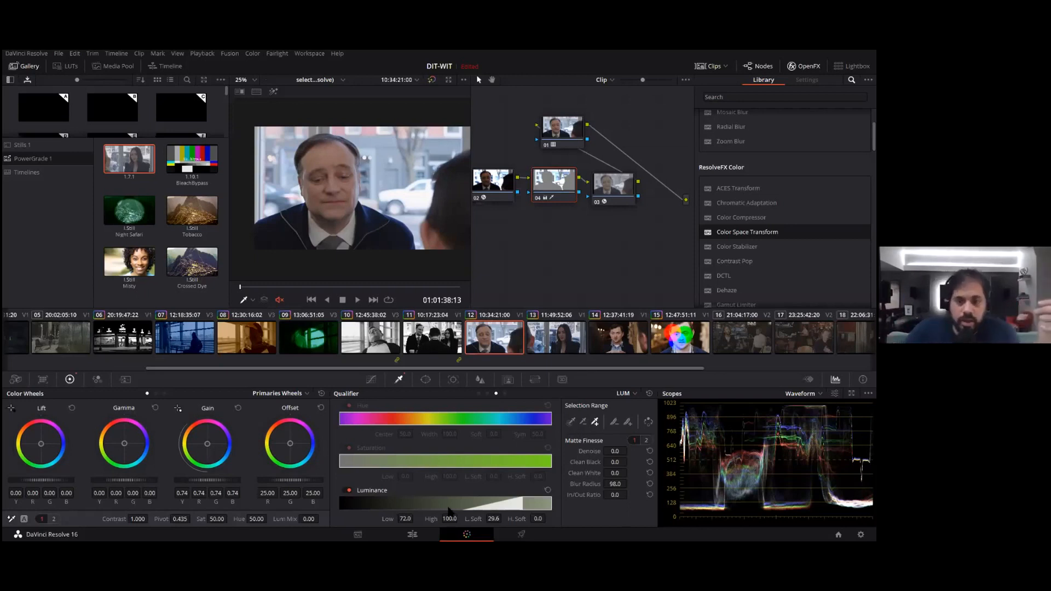
# Step: Configure the delivery to render individual clips using source names, with unique filenames added as a suffix
pyautogui.click(521, 535)
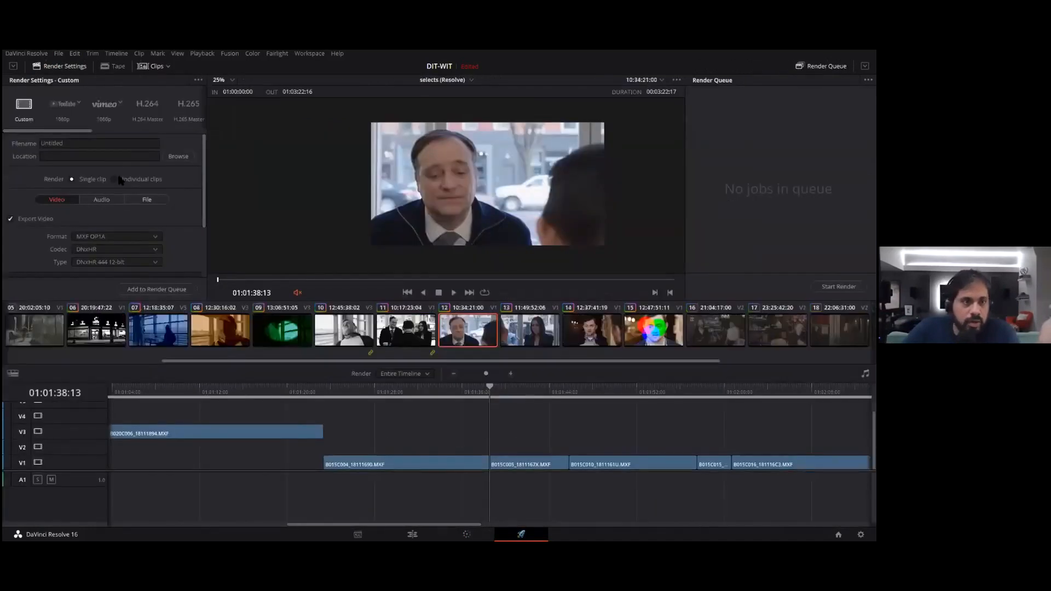
pyautogui.click(122, 181)
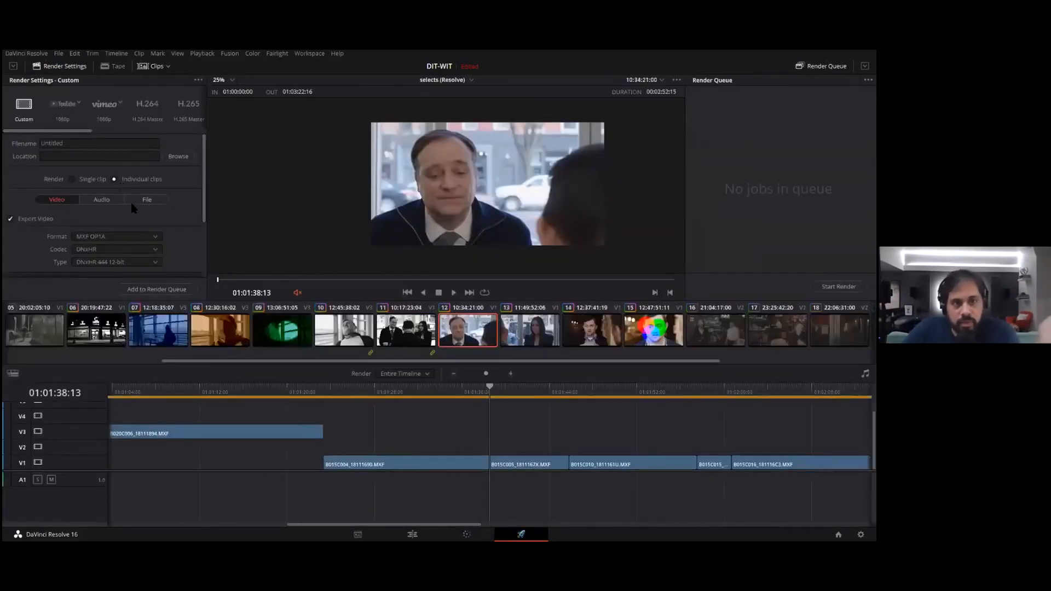
pyautogui.click(141, 201)
pyautogui.scroll(-1, 103, 234)
pyautogui.click(98, 202)
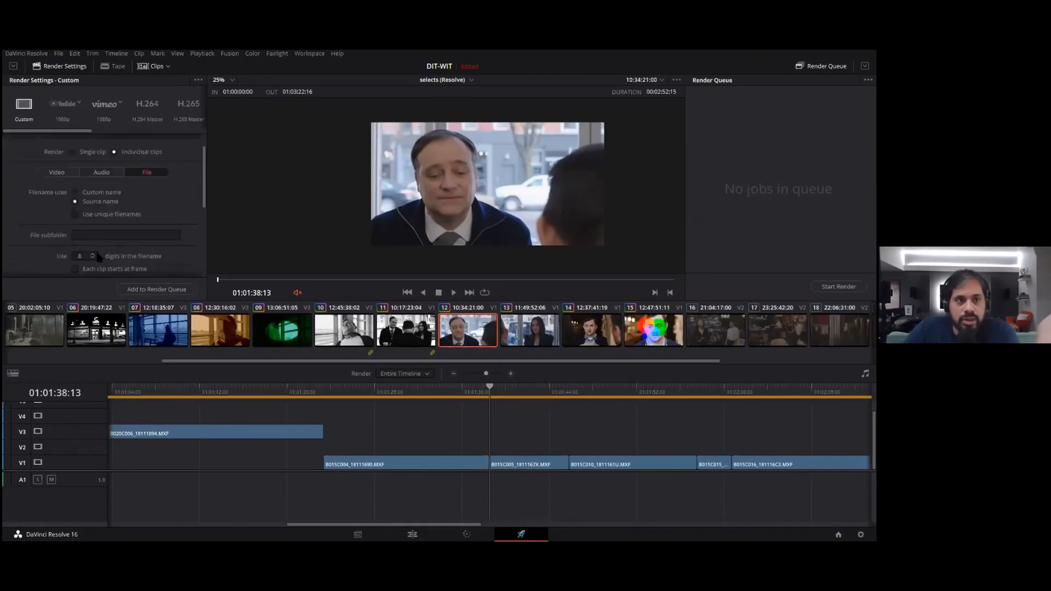
pyautogui.click(87, 216)
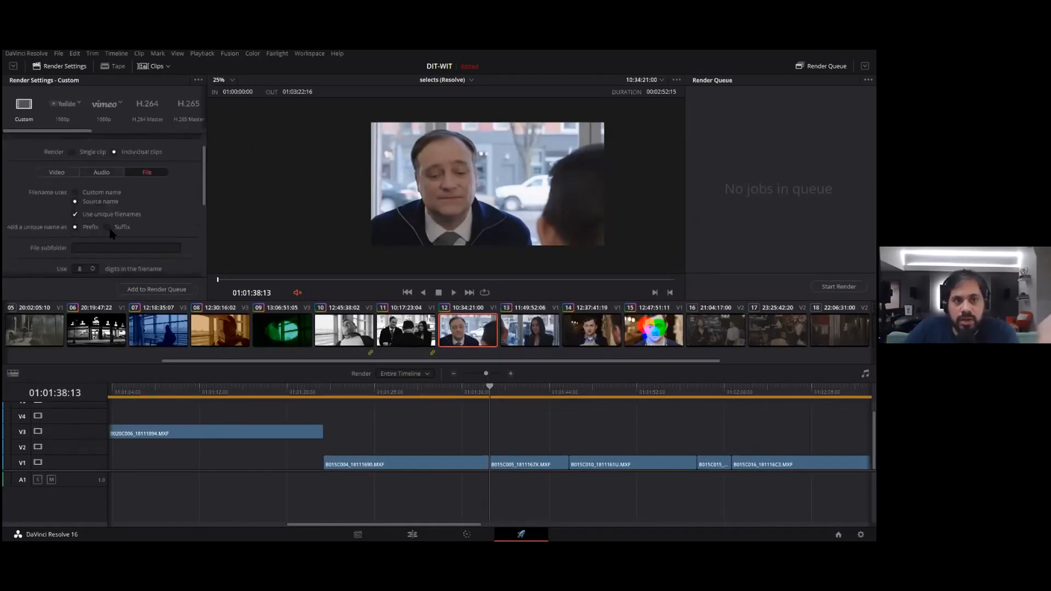
pyautogui.click(108, 227)
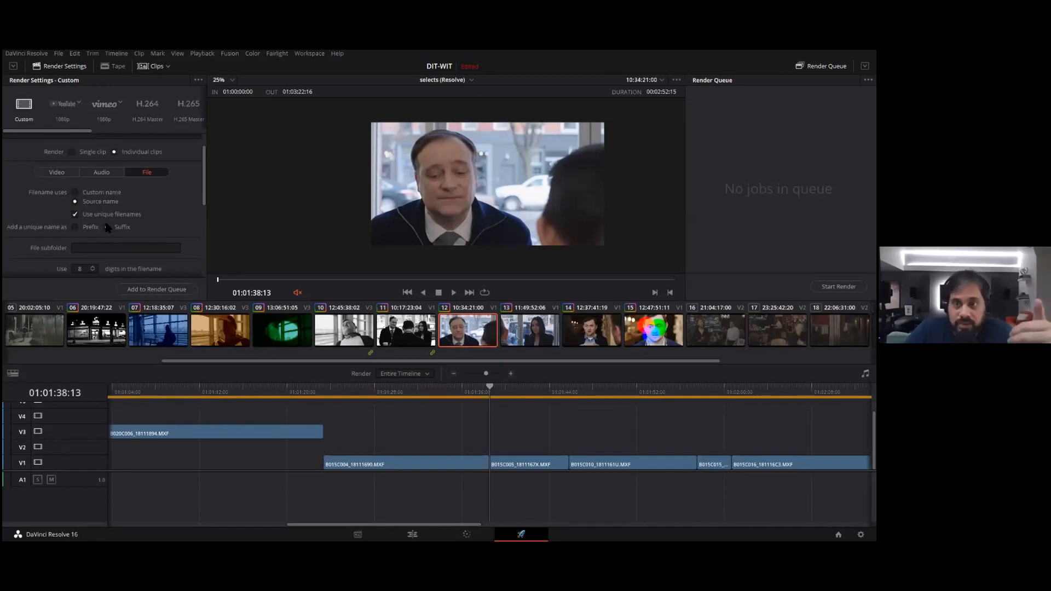